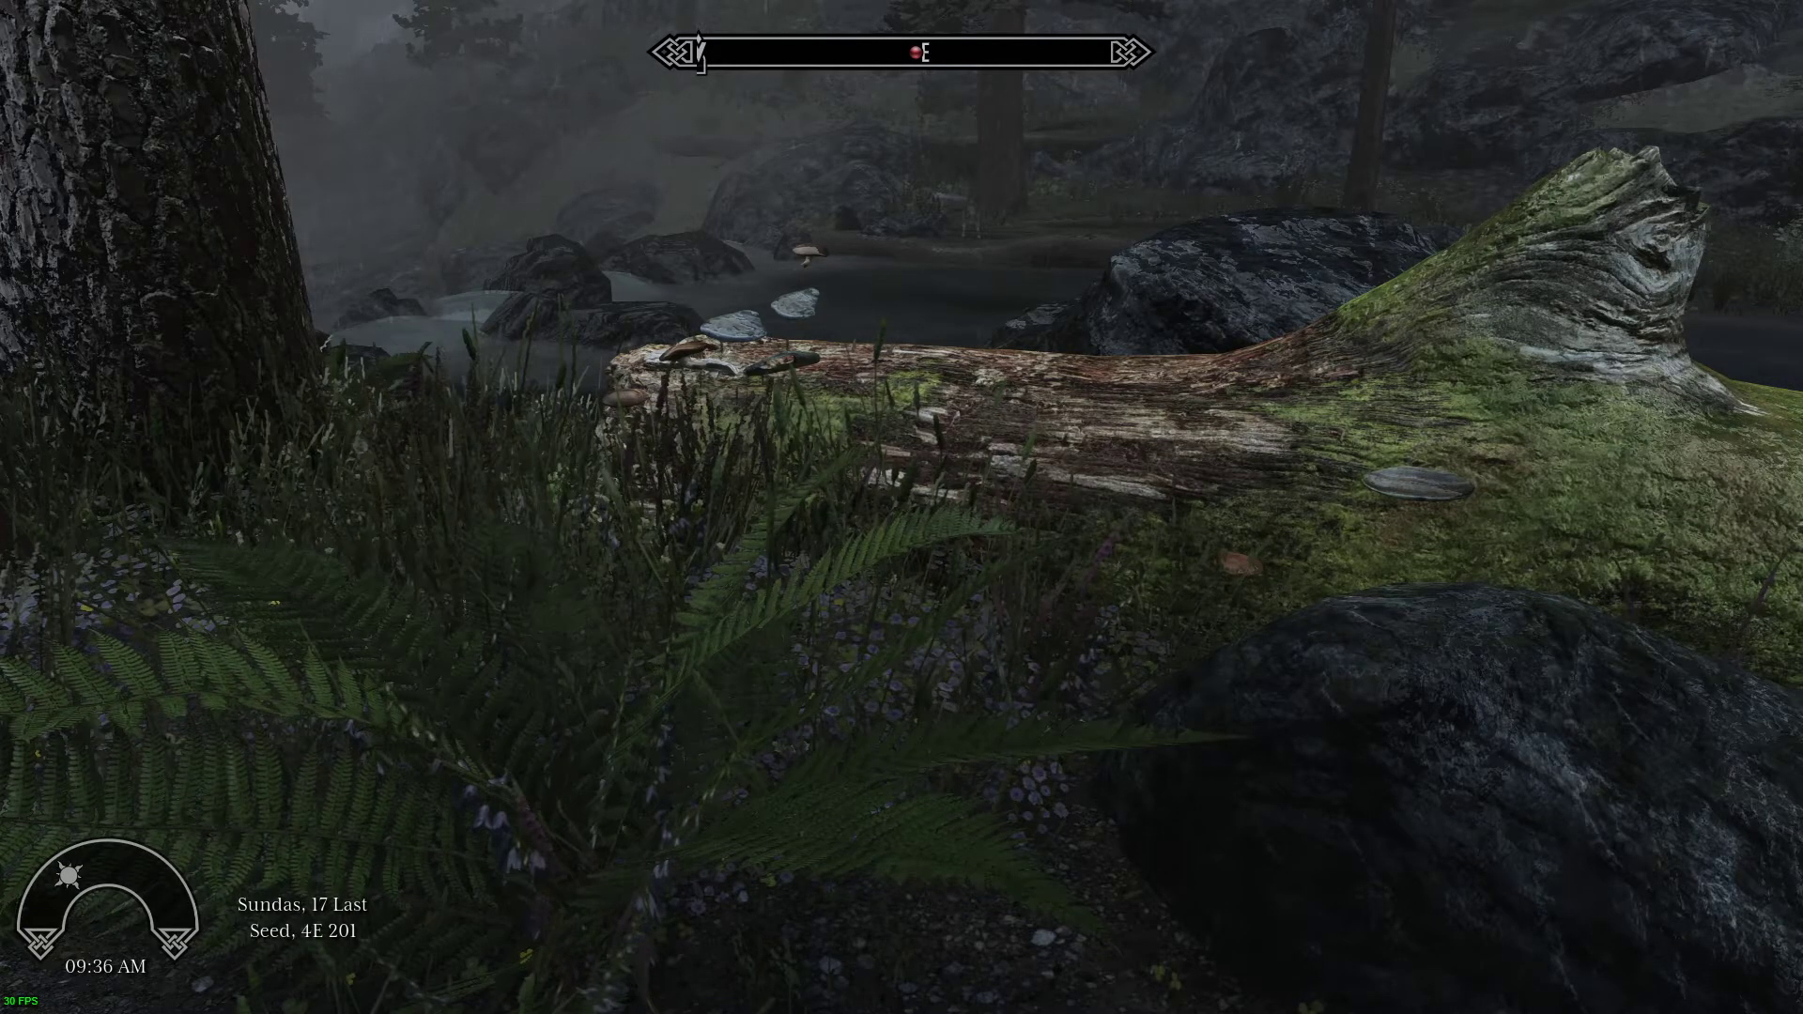
# Step: Quit the game with the console command qqq
pyautogui.press('`')
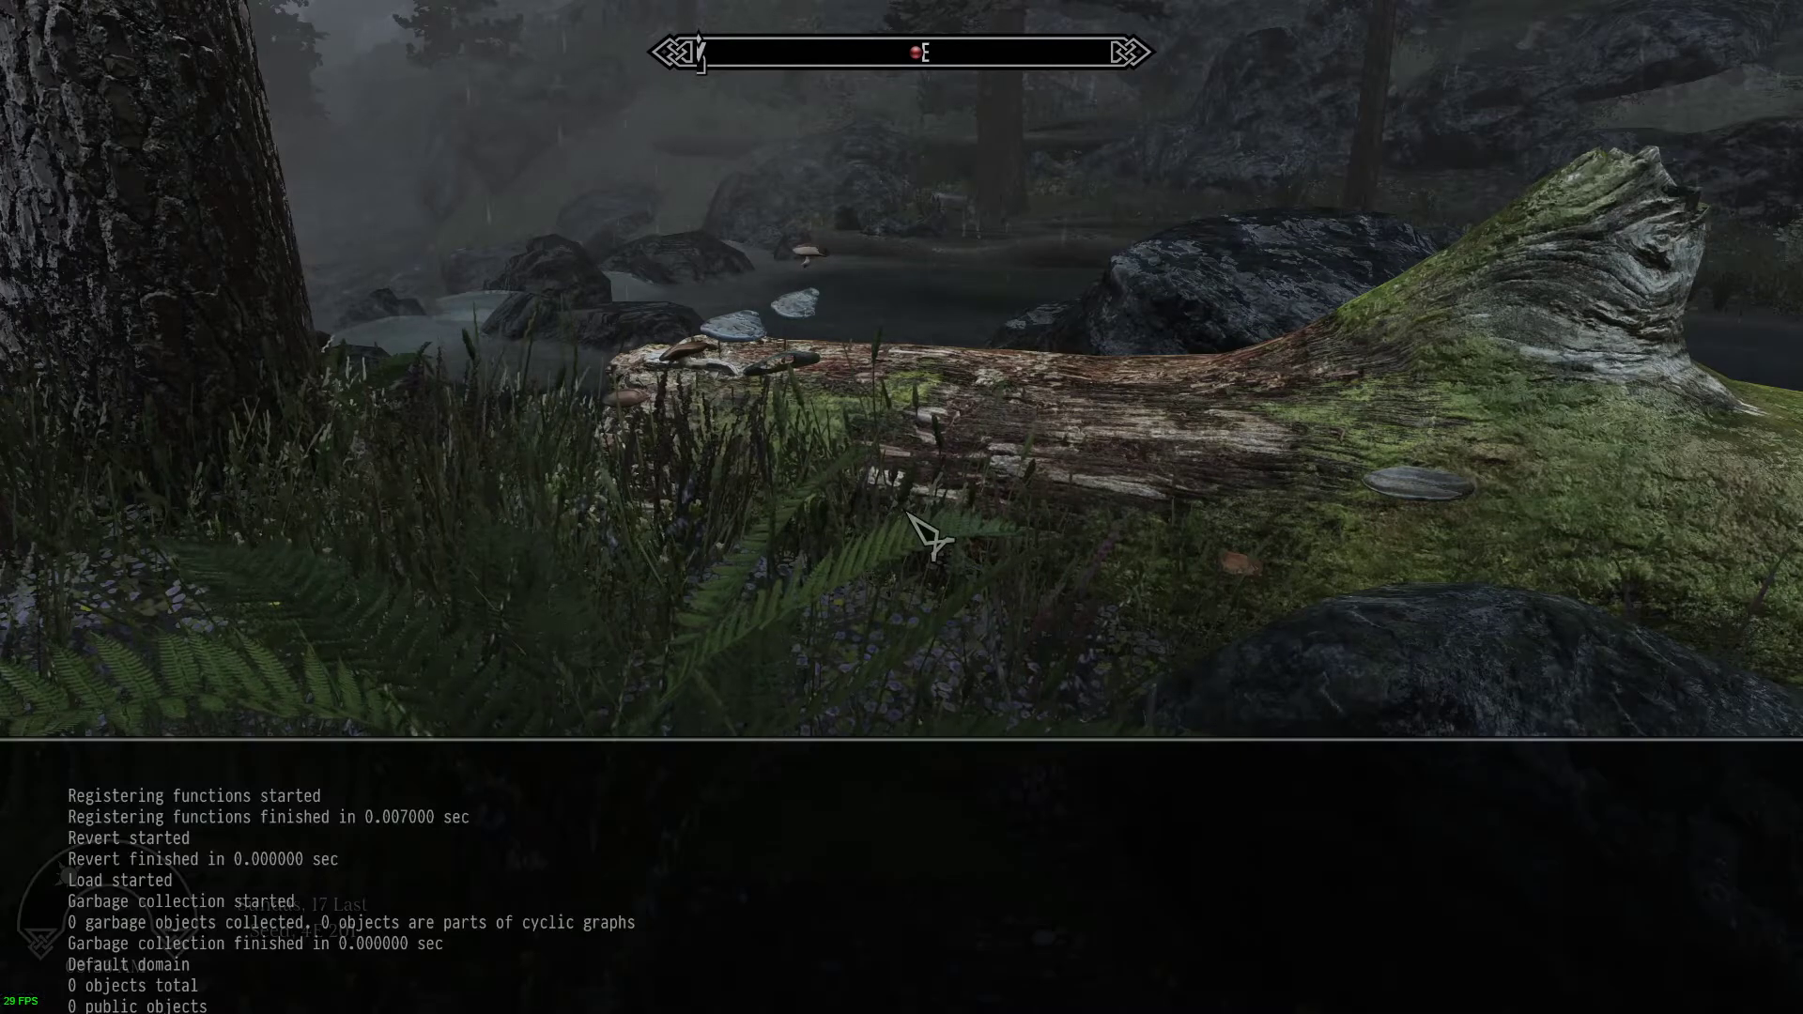
pyautogui.write('qqq')
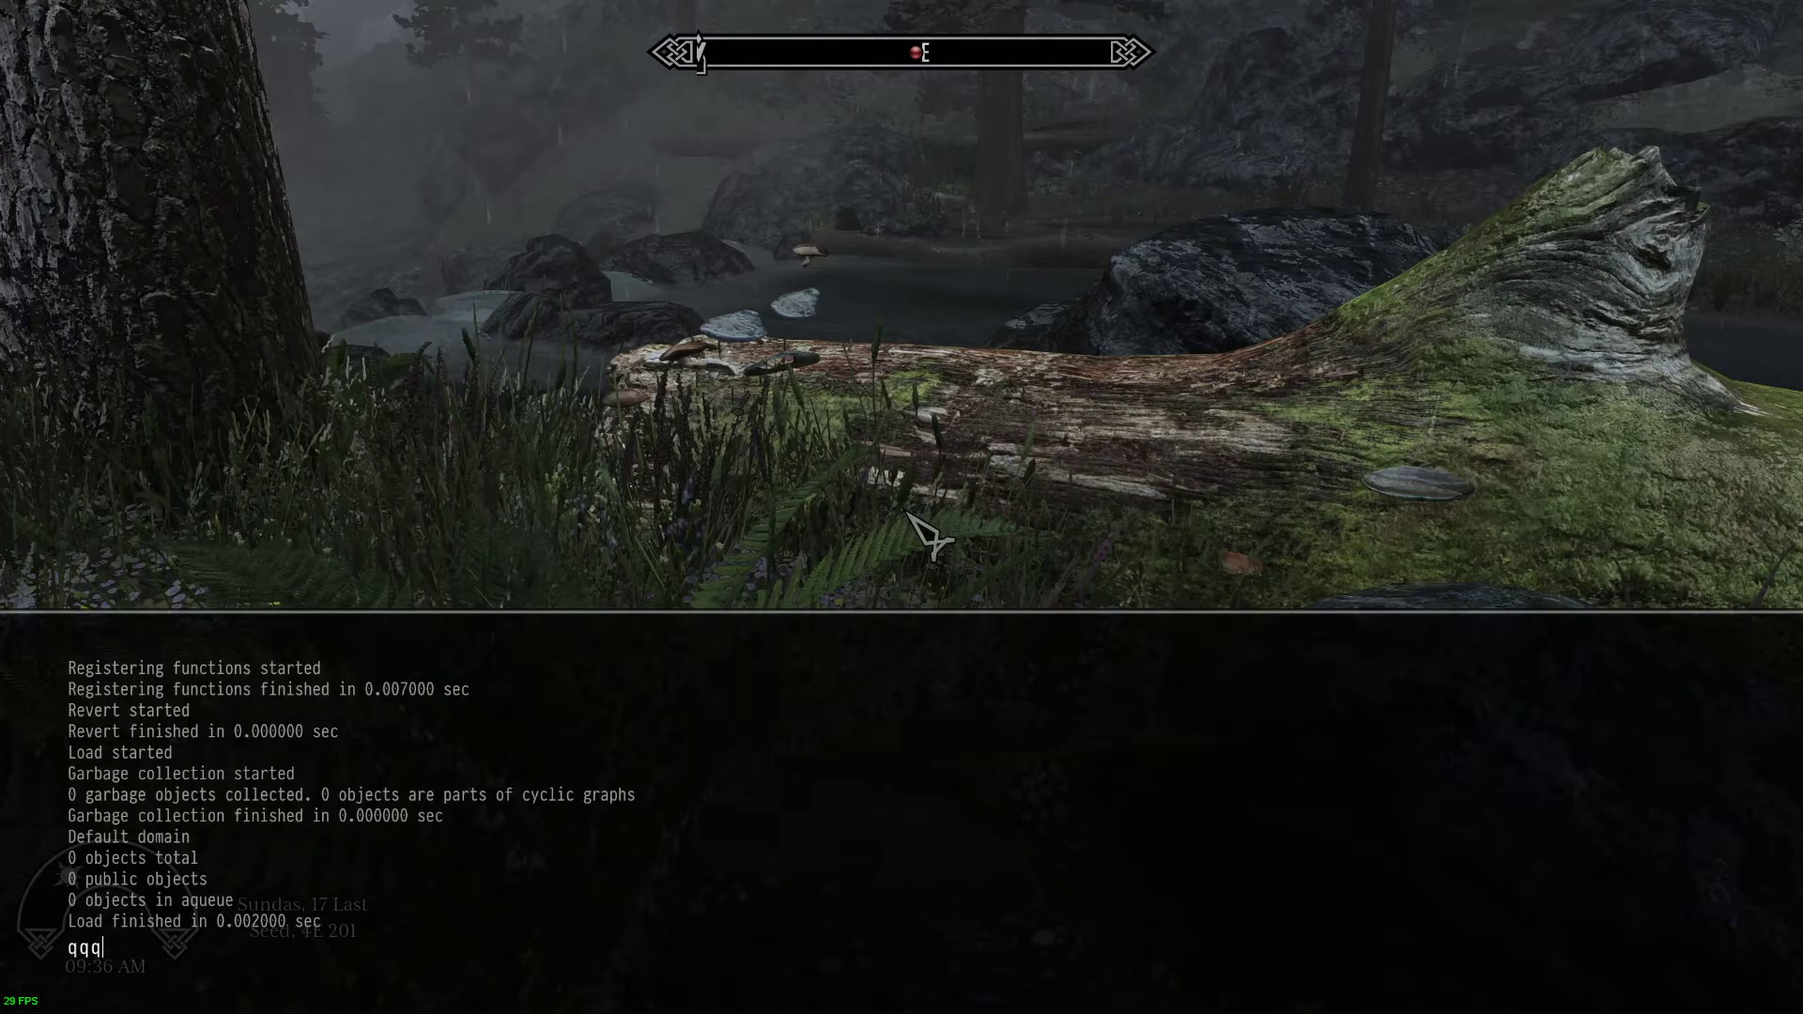
pyautogui.press('Return')
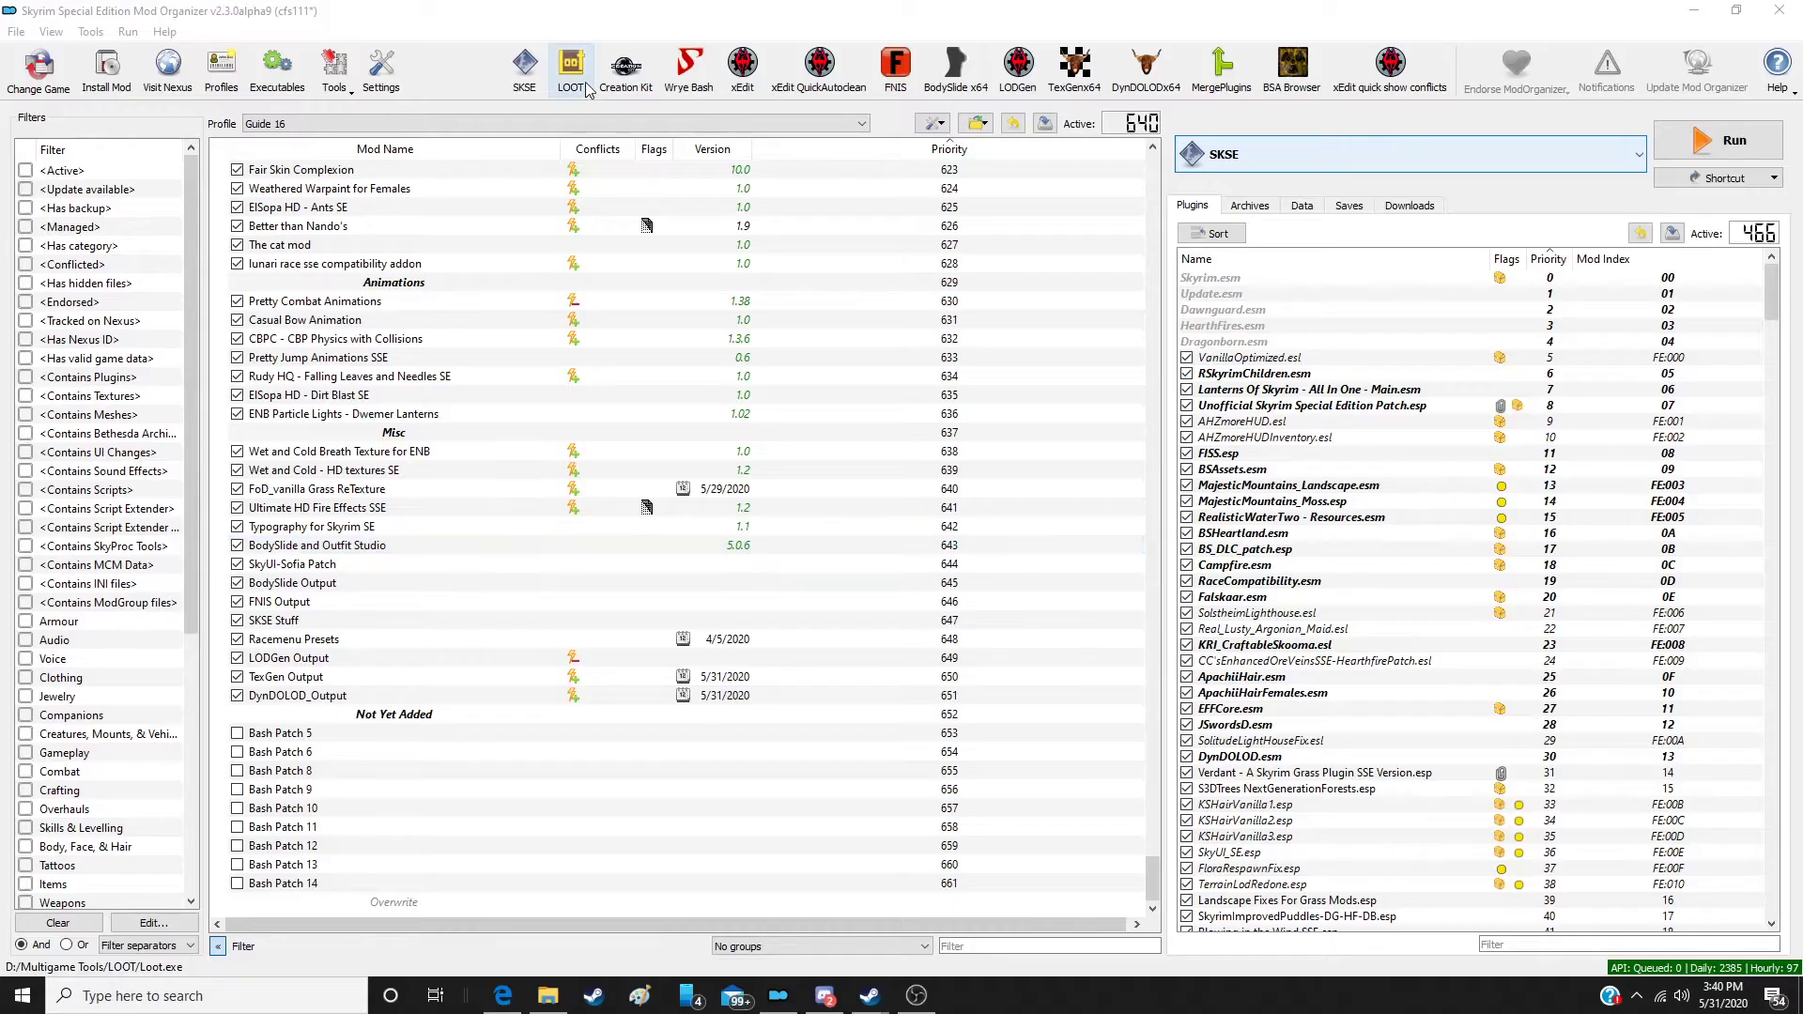
# Step: Launch xEdit from Mod Organizer and deselect all plugins in the module selection
pyautogui.click(741, 82)
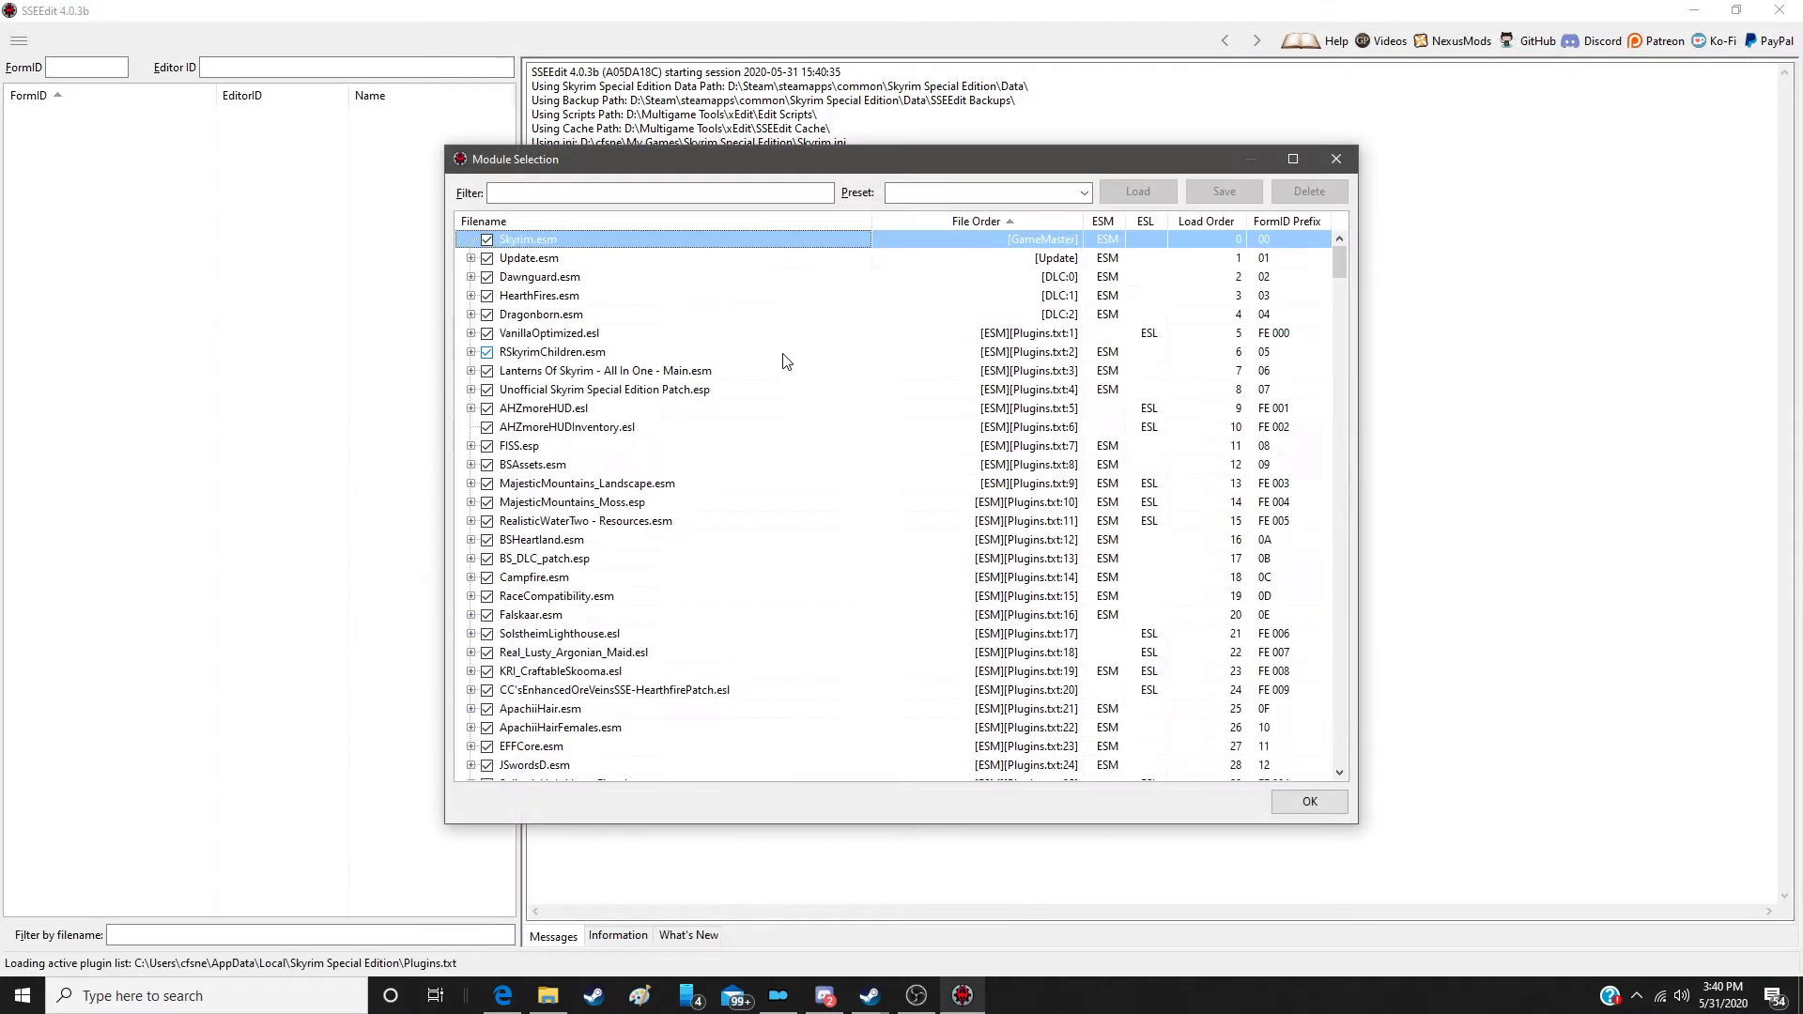
pyautogui.rightClick(781, 350)
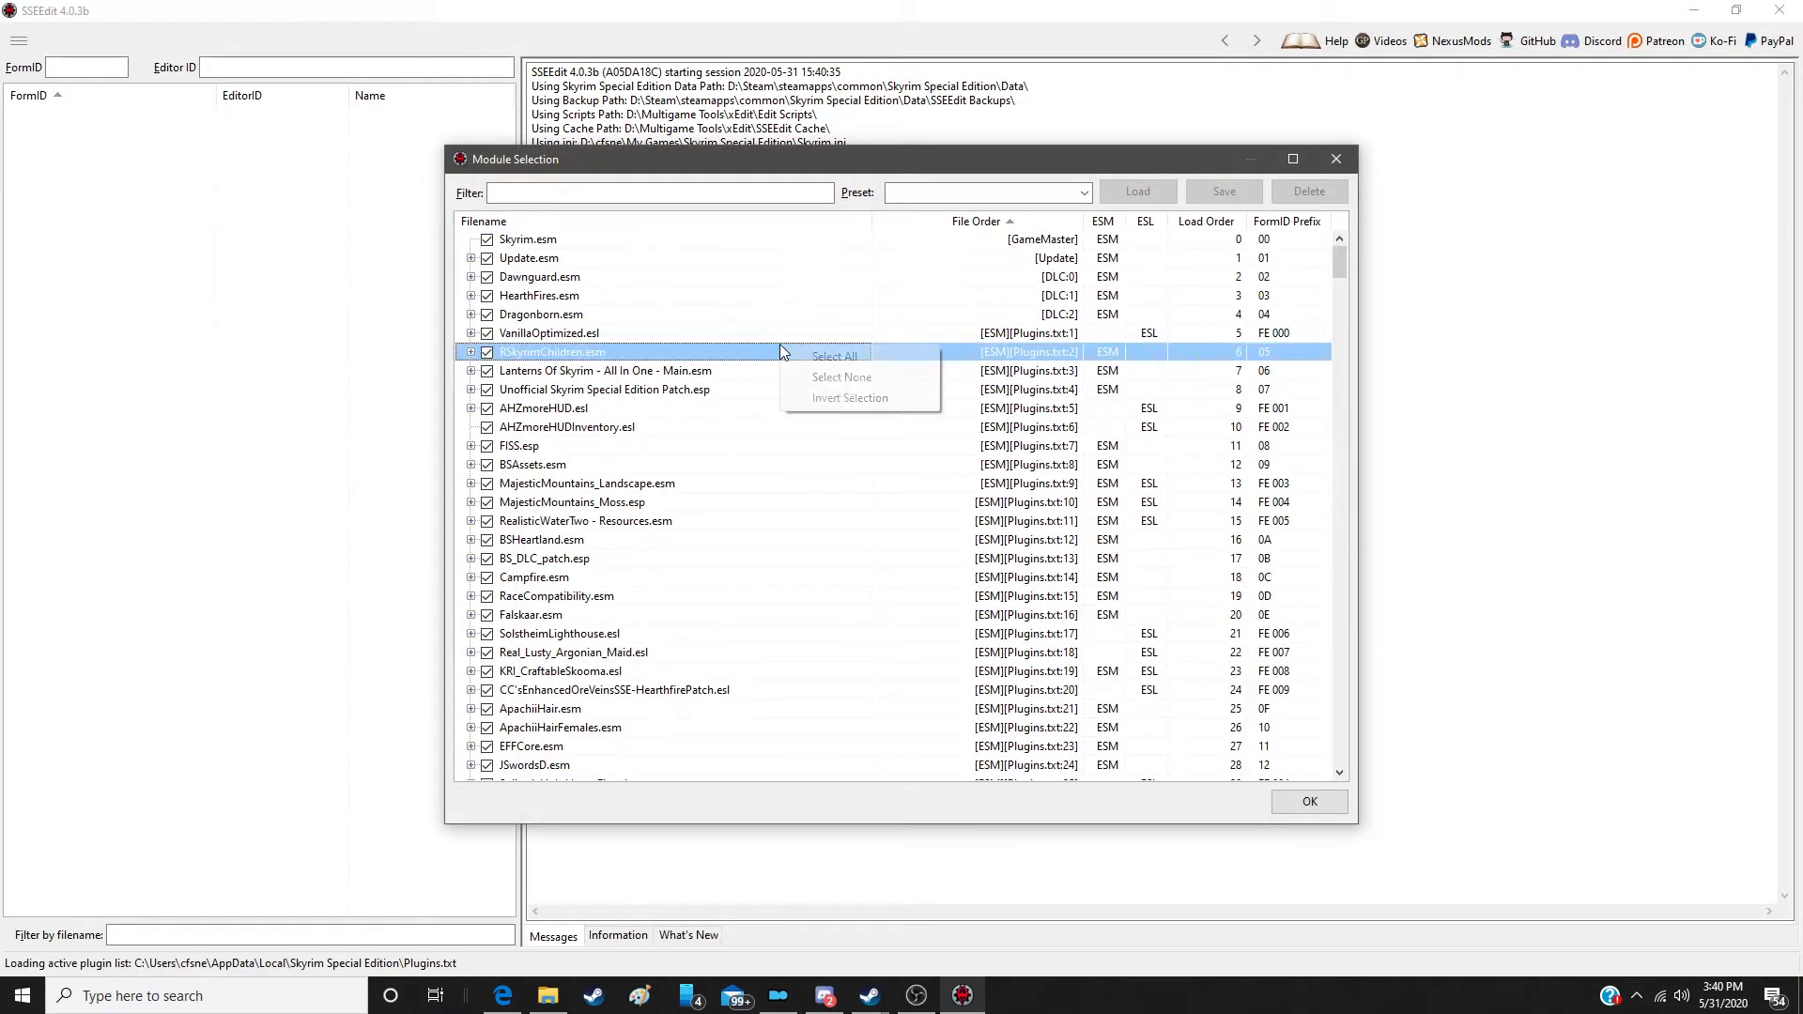
pyautogui.click(819, 378)
# Step: Filter the modules by "3d" and include only S3DTrees NextGenerationForests.esp
pyautogui.click(531, 192)
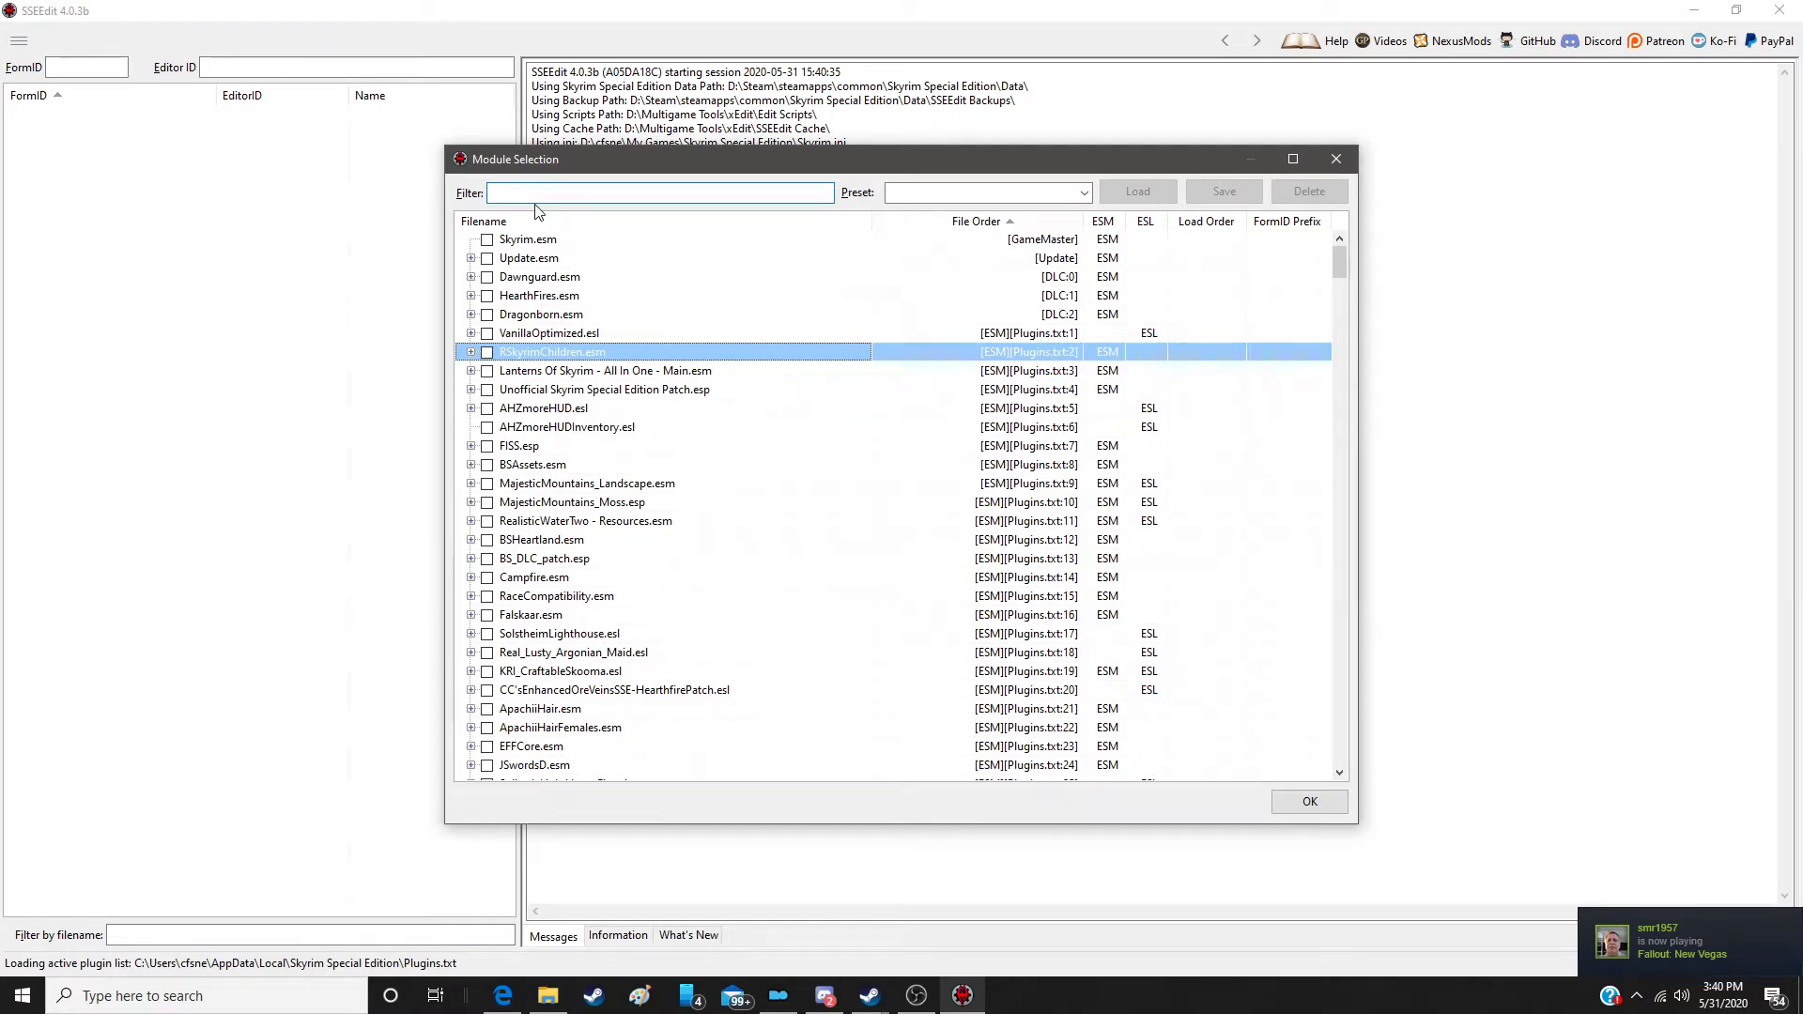
pyautogui.write('3d')
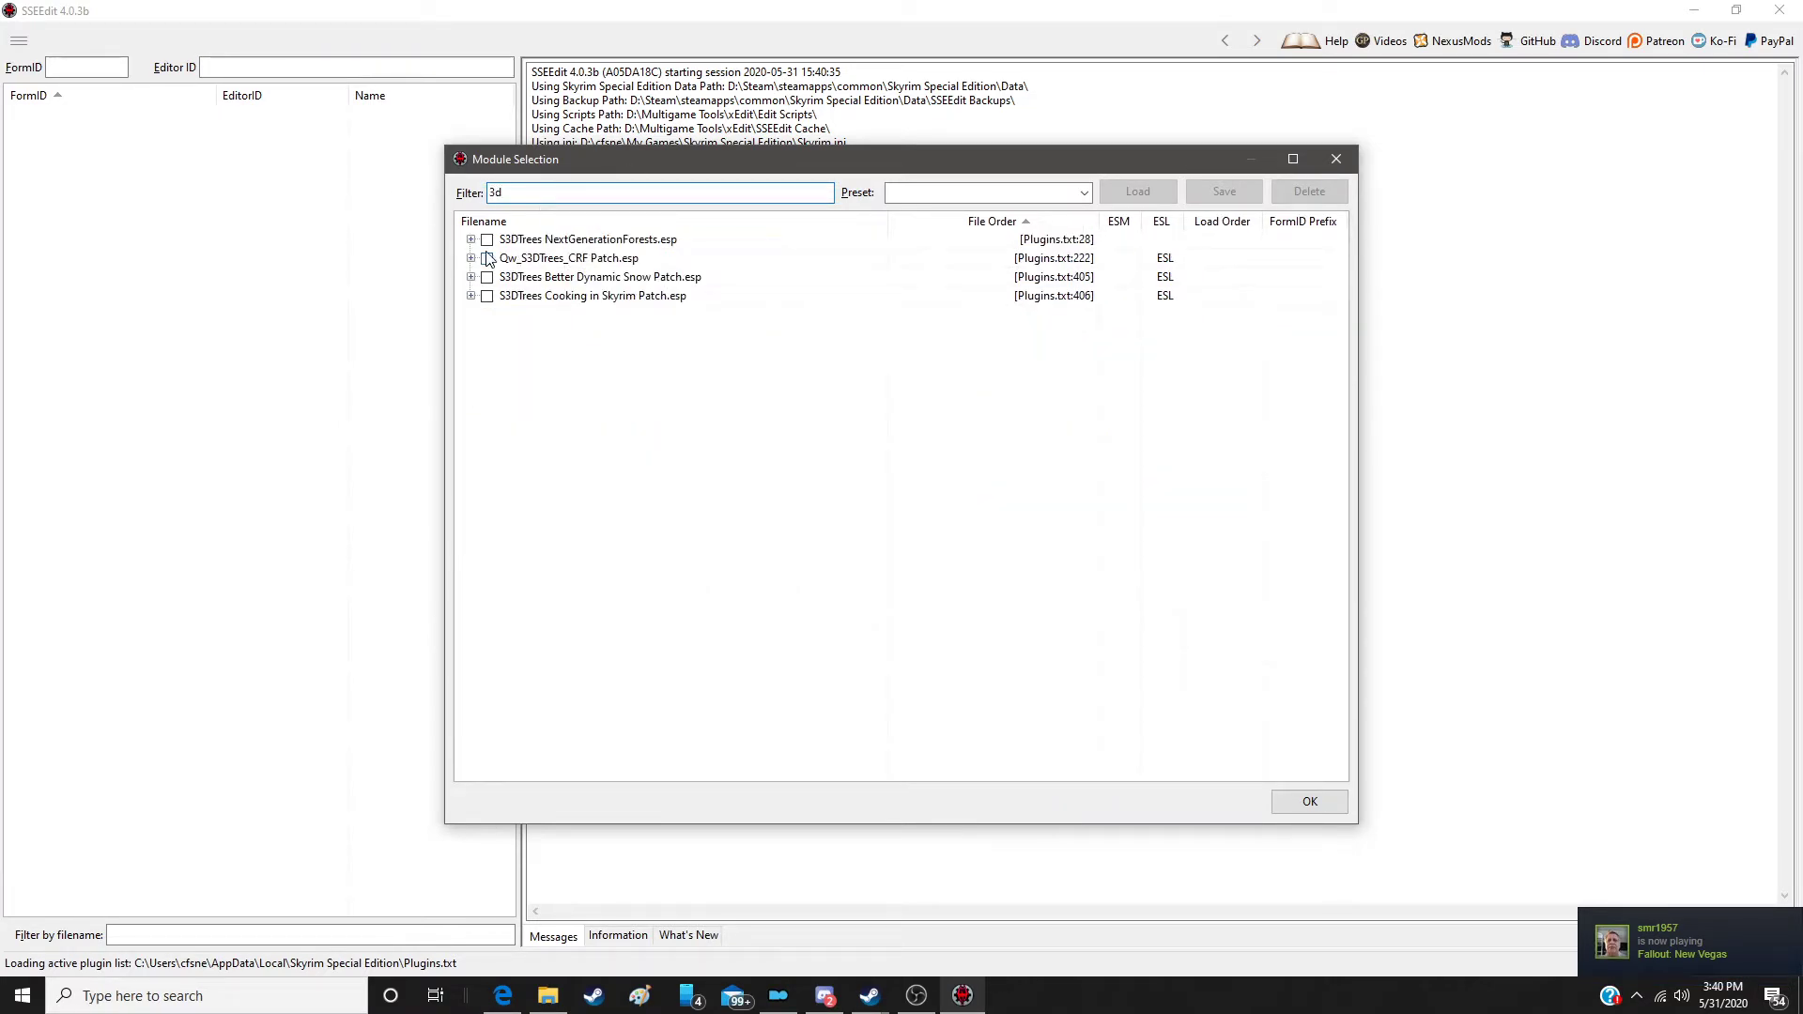
pyautogui.click(487, 258)
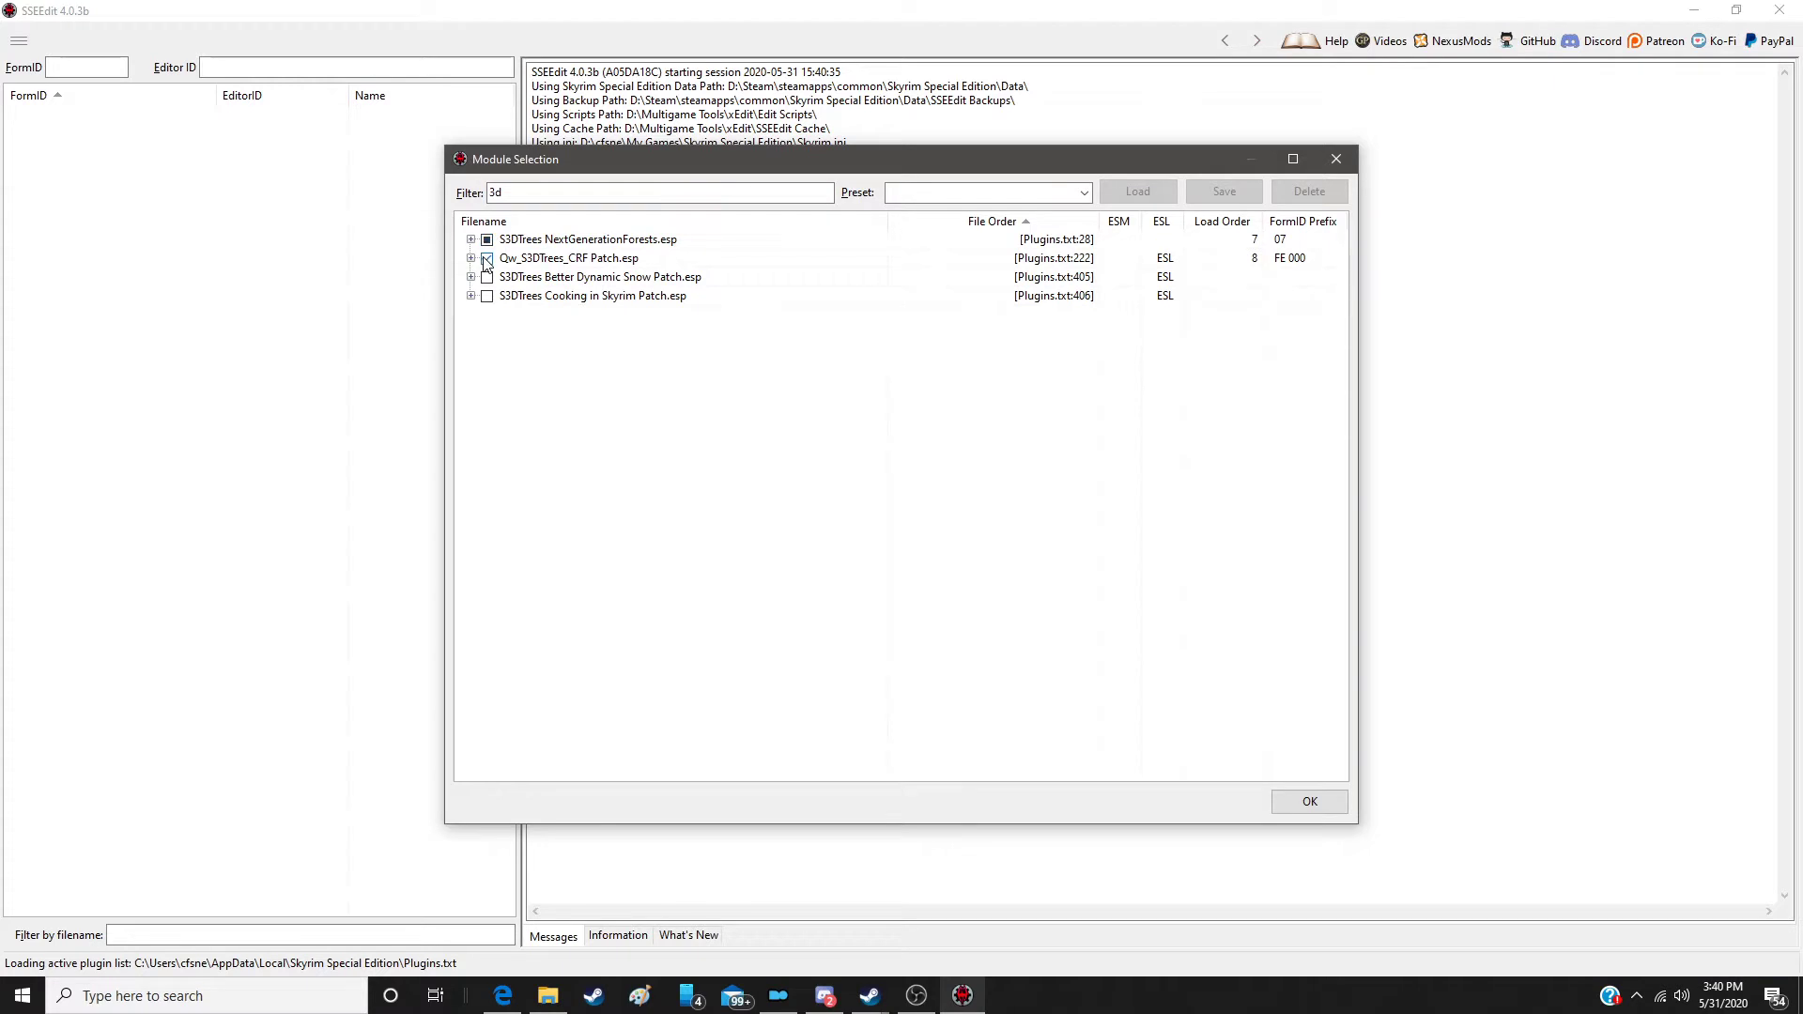
pyautogui.click(488, 258)
pyautogui.click(487, 239)
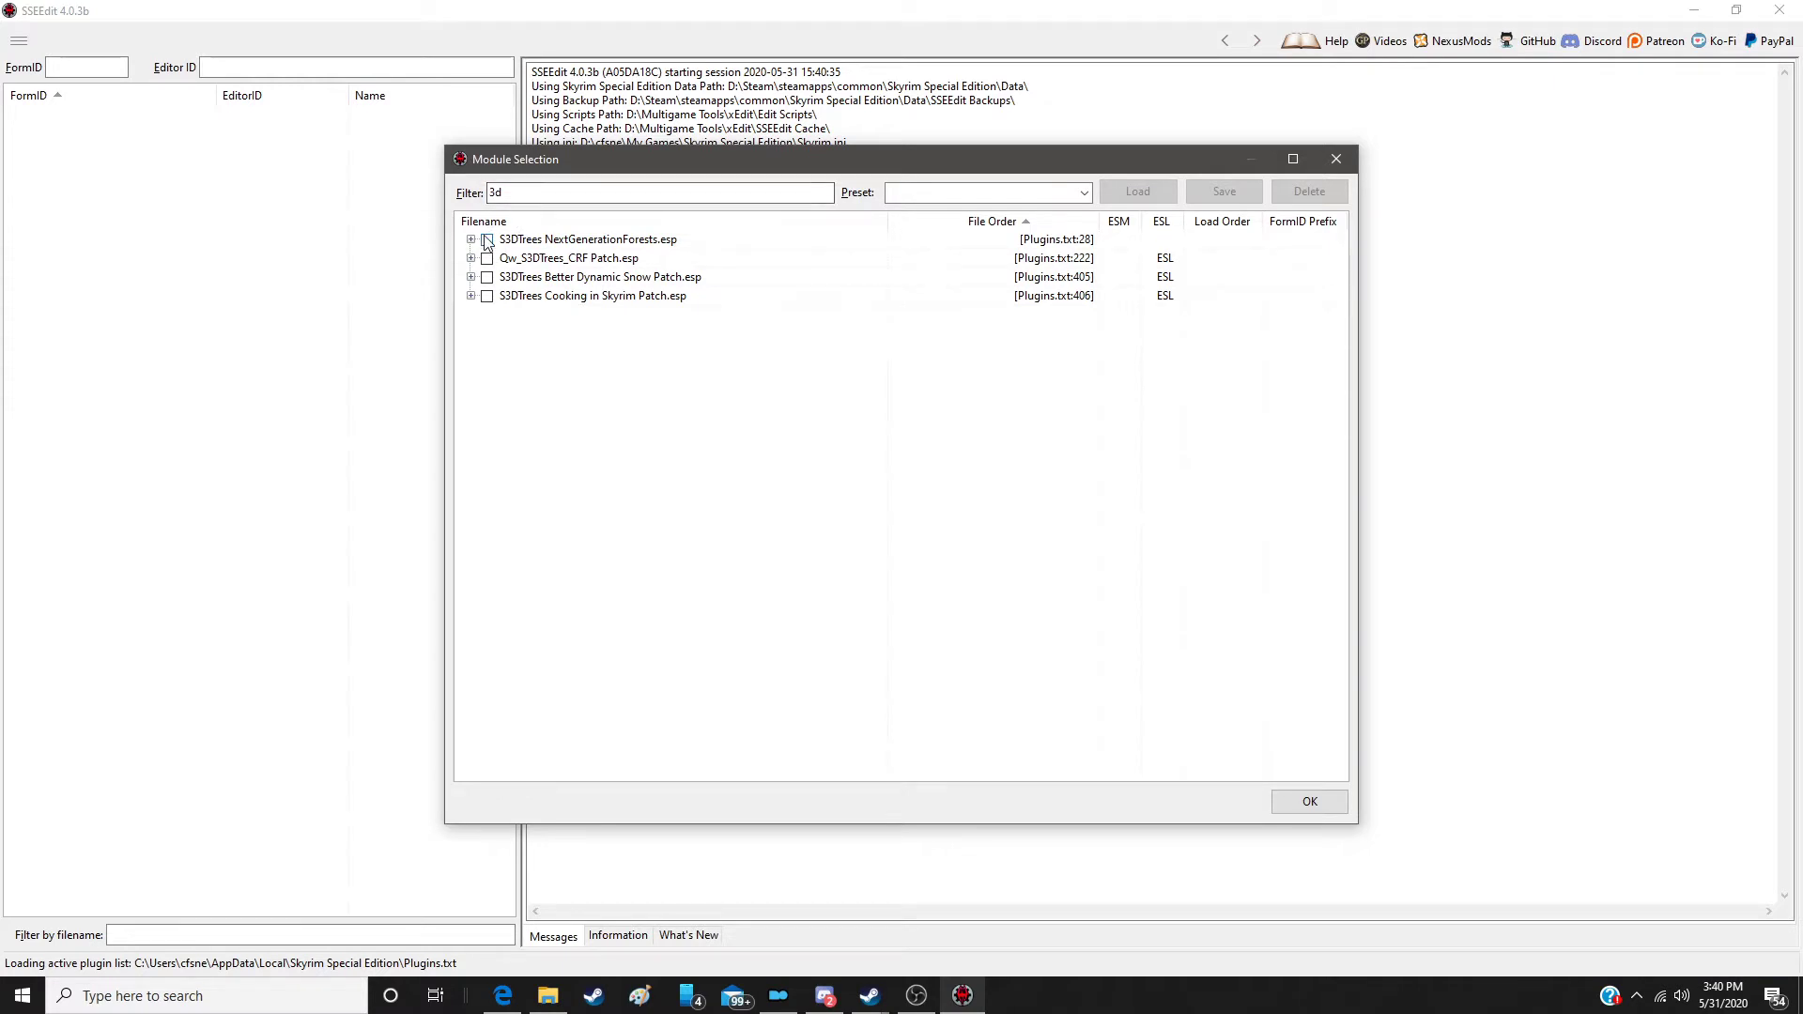
# Step: Filter the modules by "flor", include FloraRespawnFix.esp as well, and load the selected plugins
pyautogui.doubleClick(535, 192)
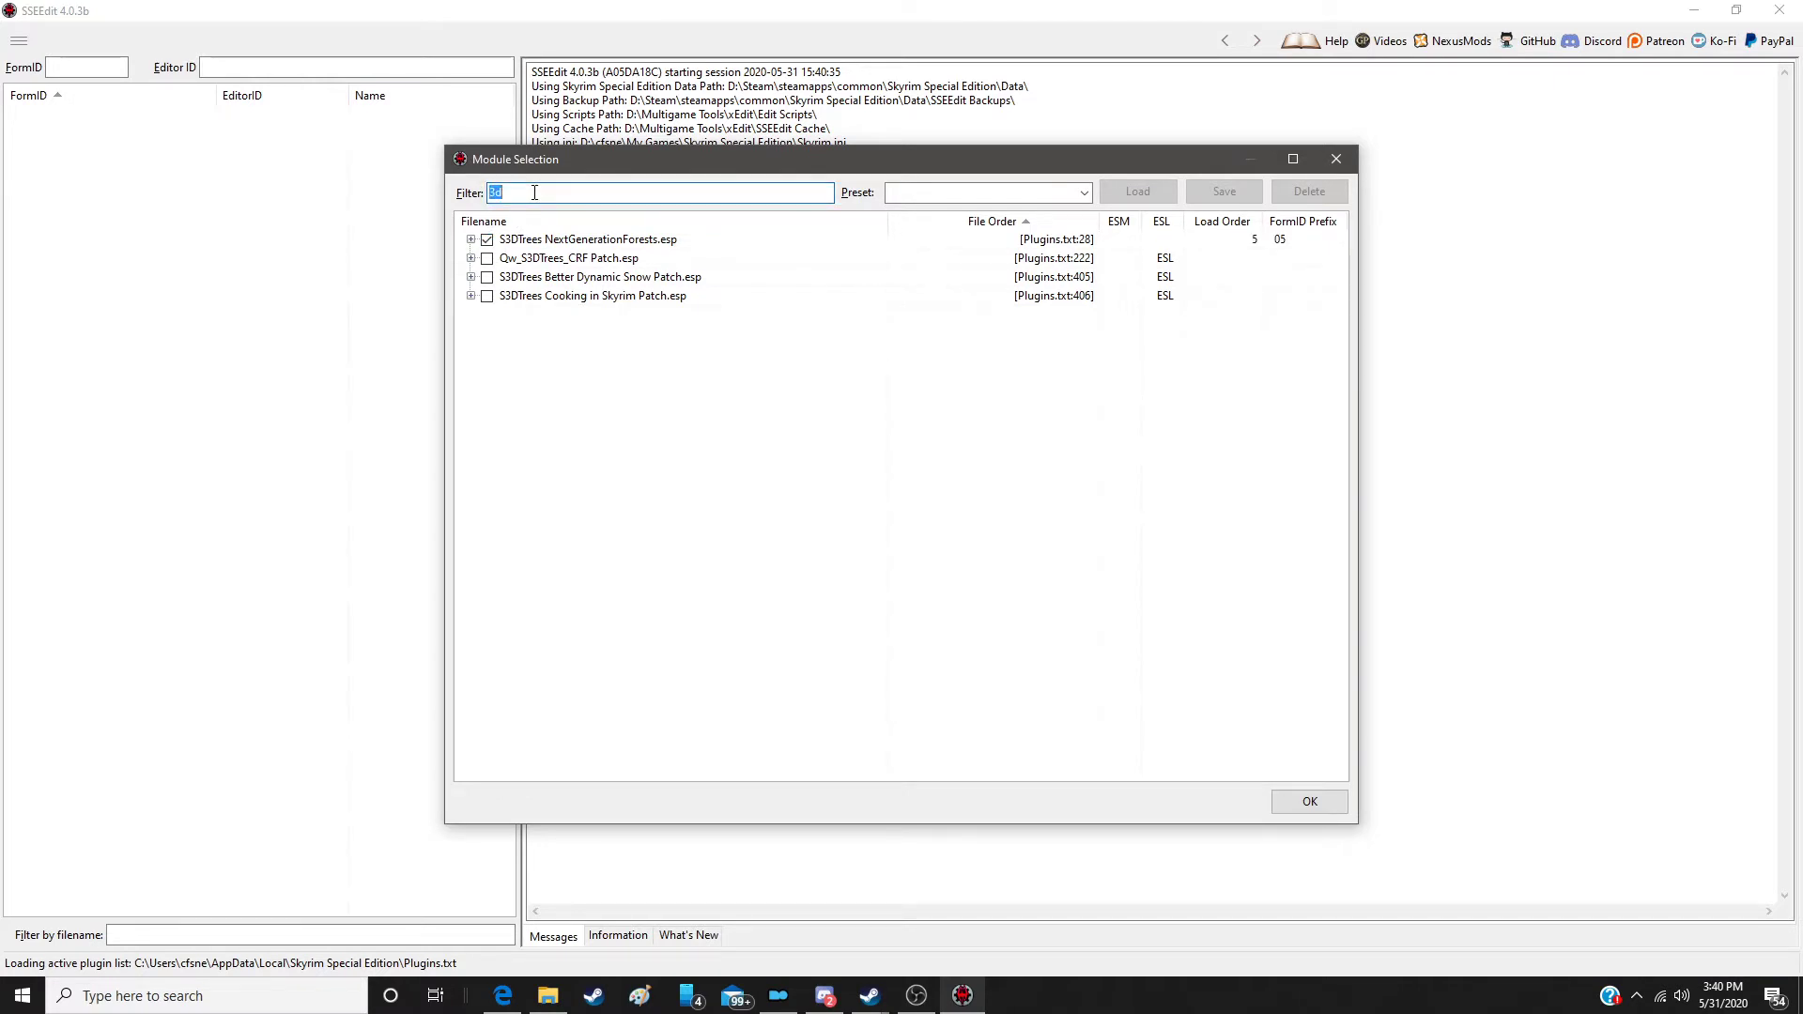
pyautogui.press('BackSpace')
pyautogui.write('flor')
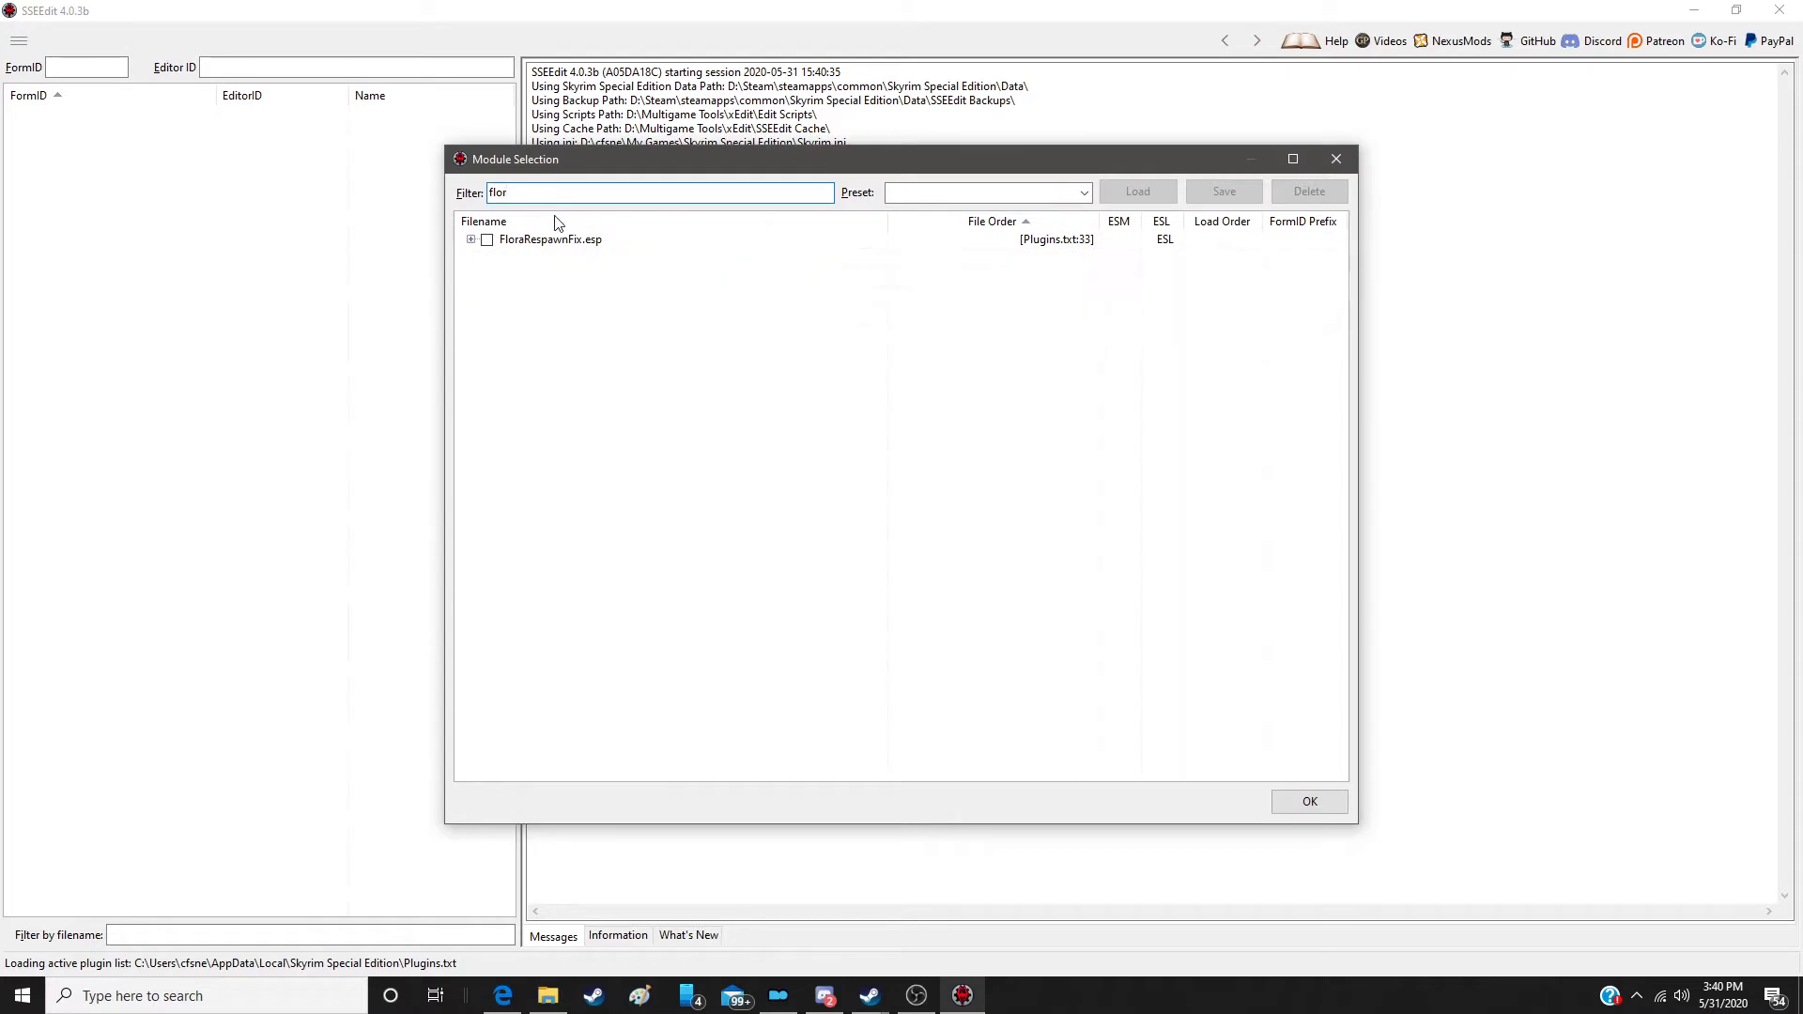
pyautogui.click(487, 241)
pyautogui.click(1286, 806)
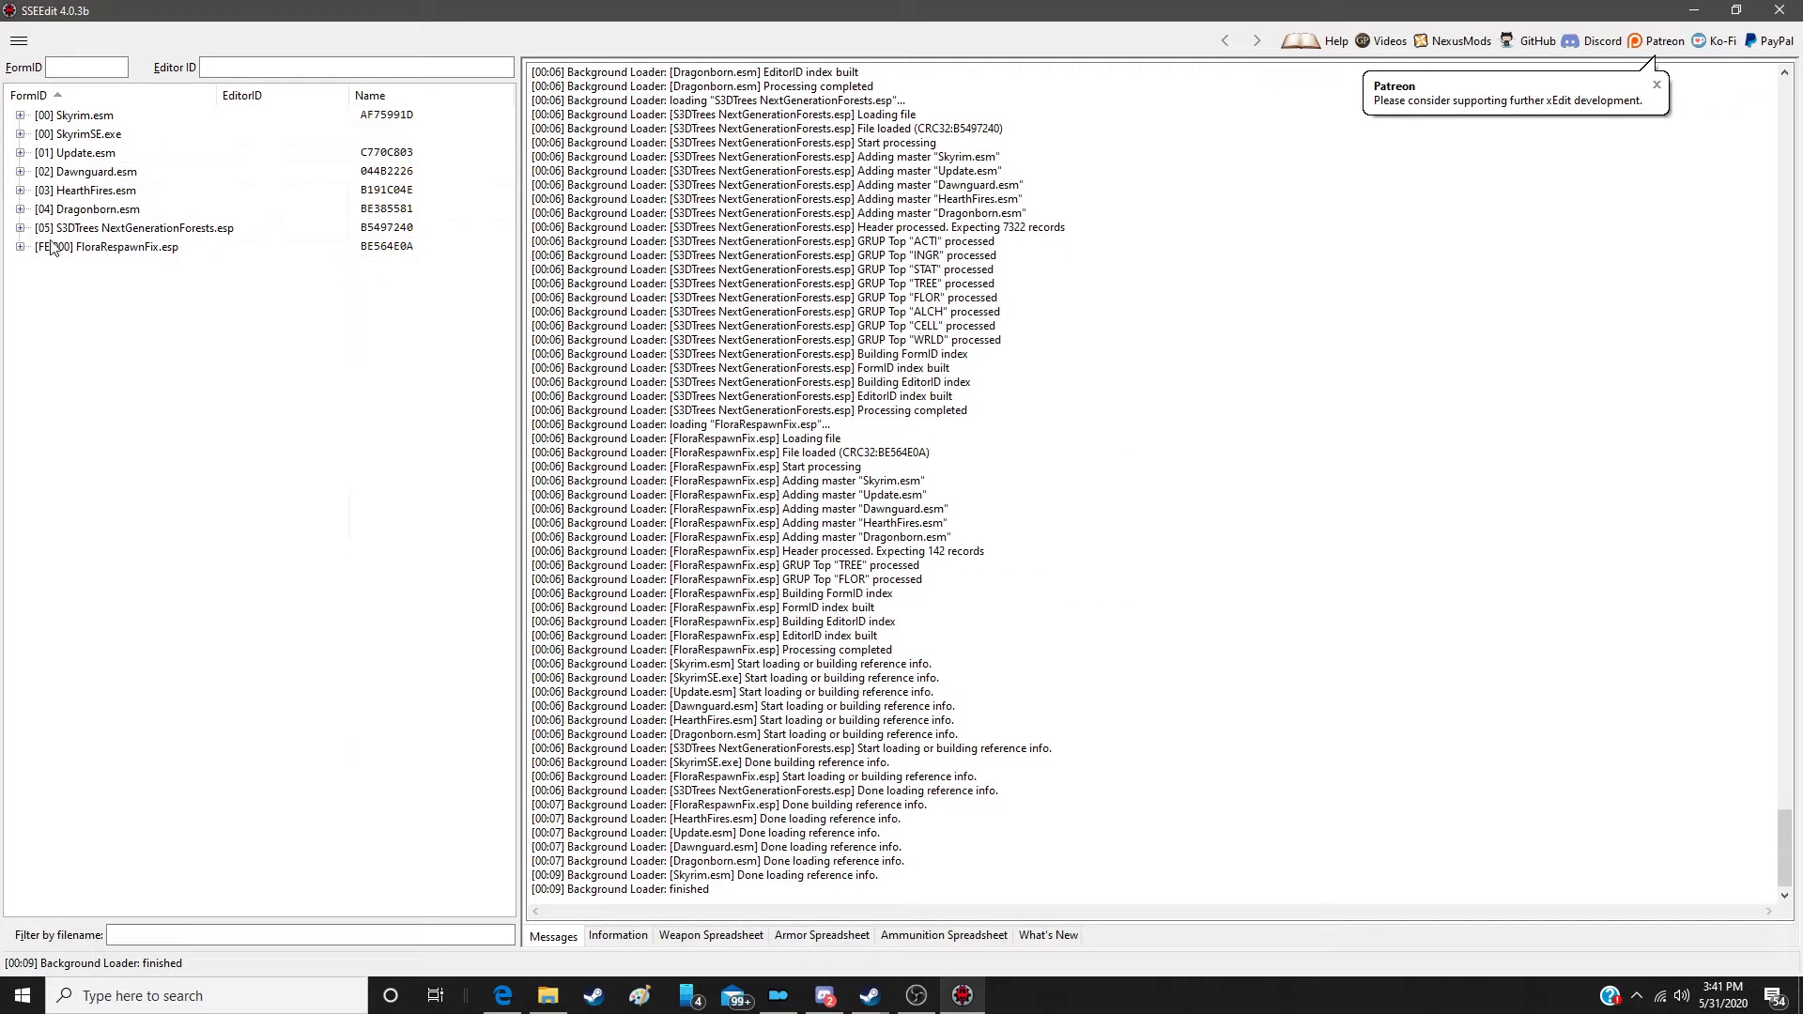
# Step: Open the conflicting HangingFrostMirriam record in the Flora group of FloraRespawnFix.esp
pyautogui.click(21, 247)
pyautogui.click(39, 284)
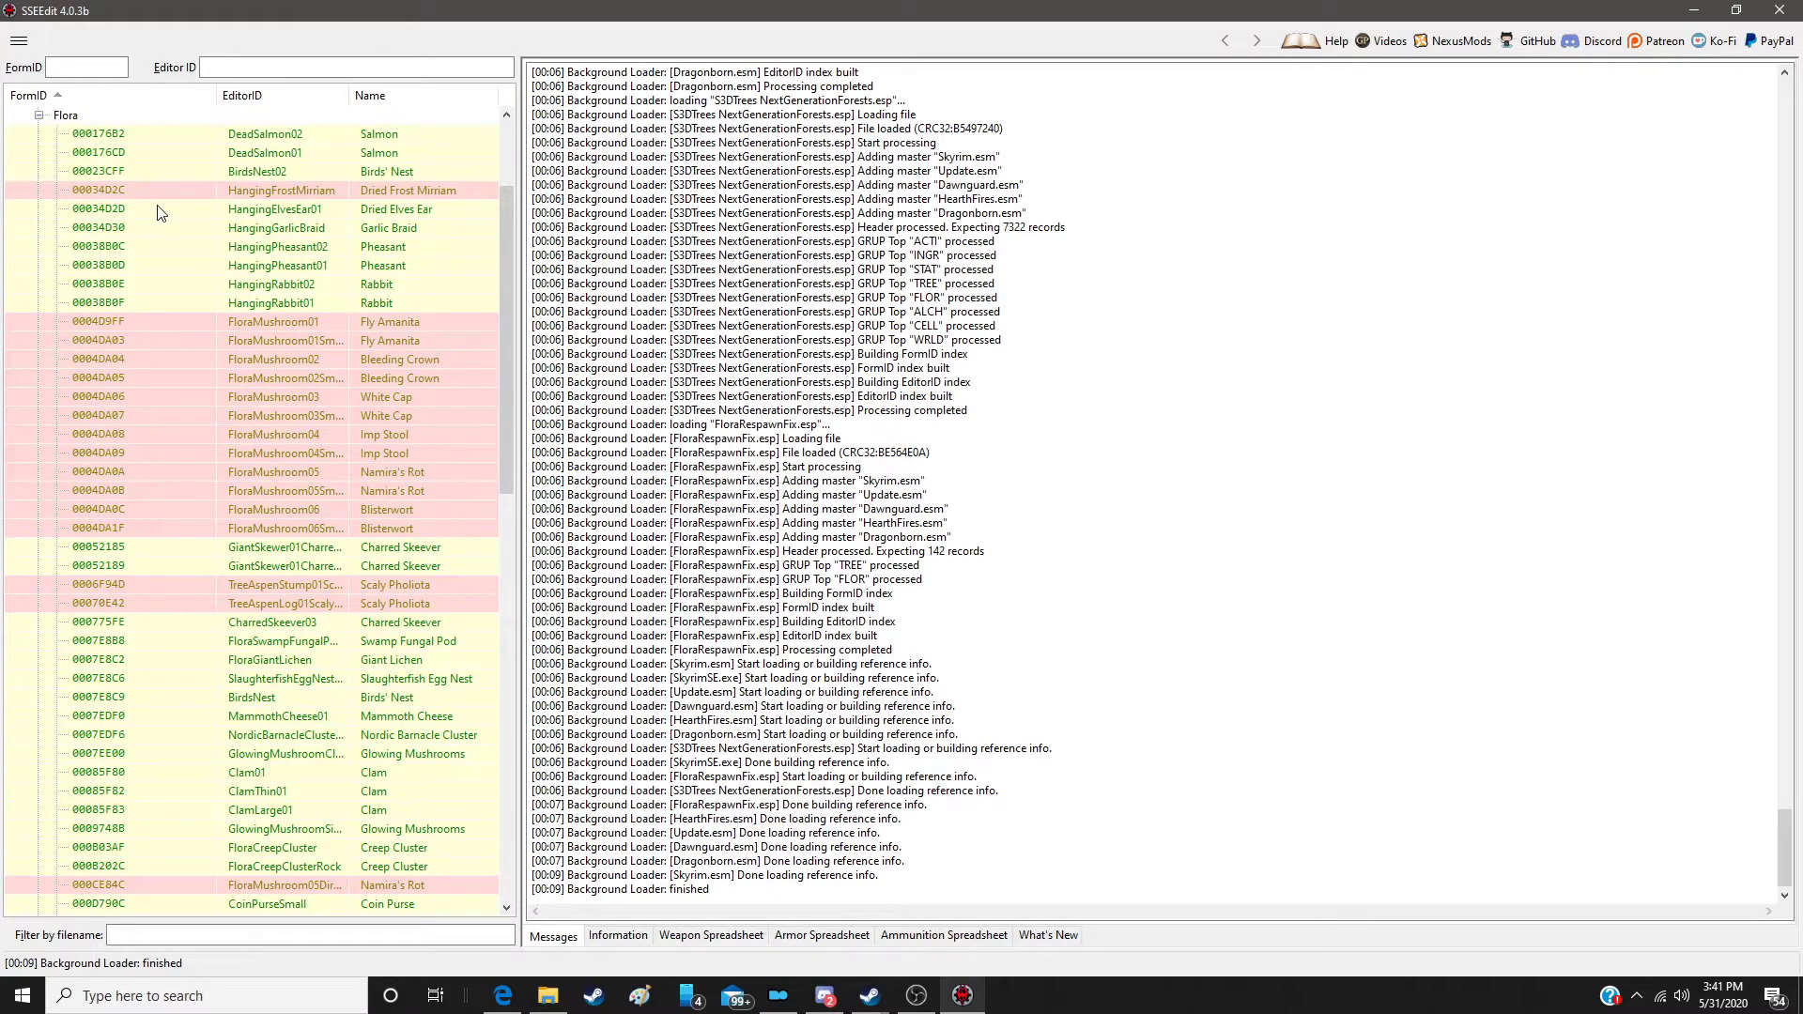
pyautogui.click(167, 192)
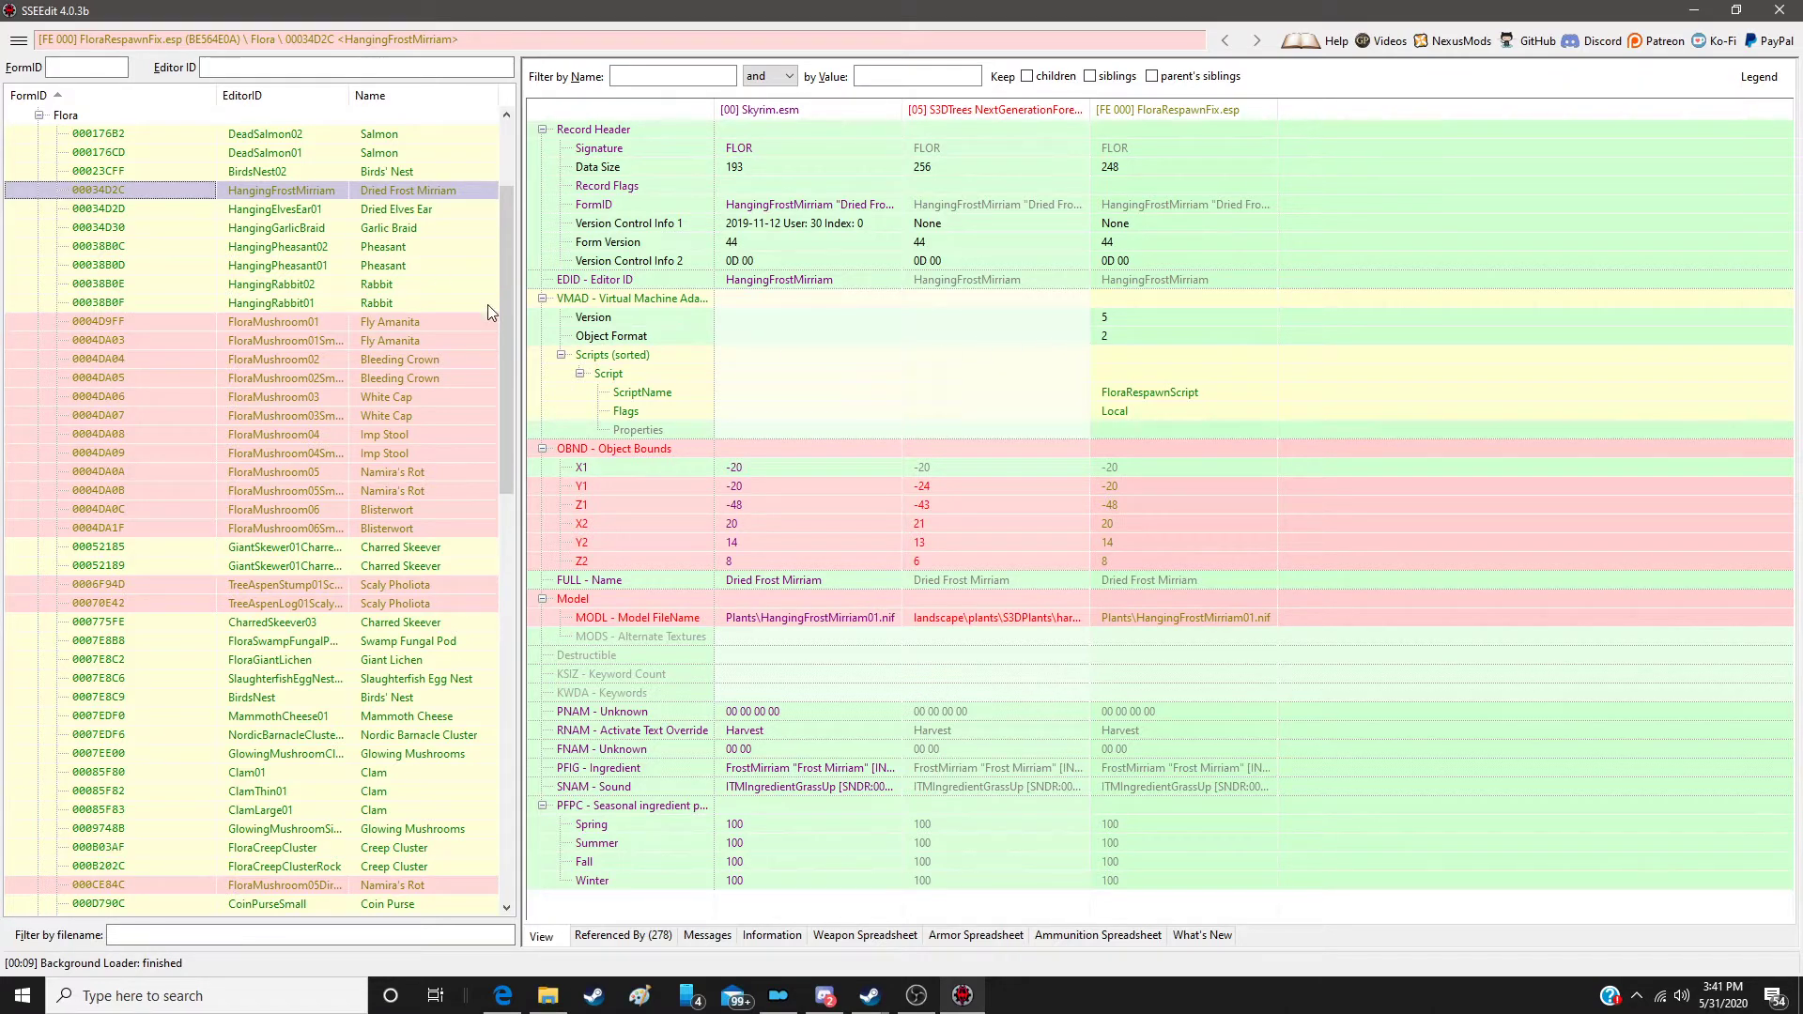
pyautogui.scroll(3, 510, 290)
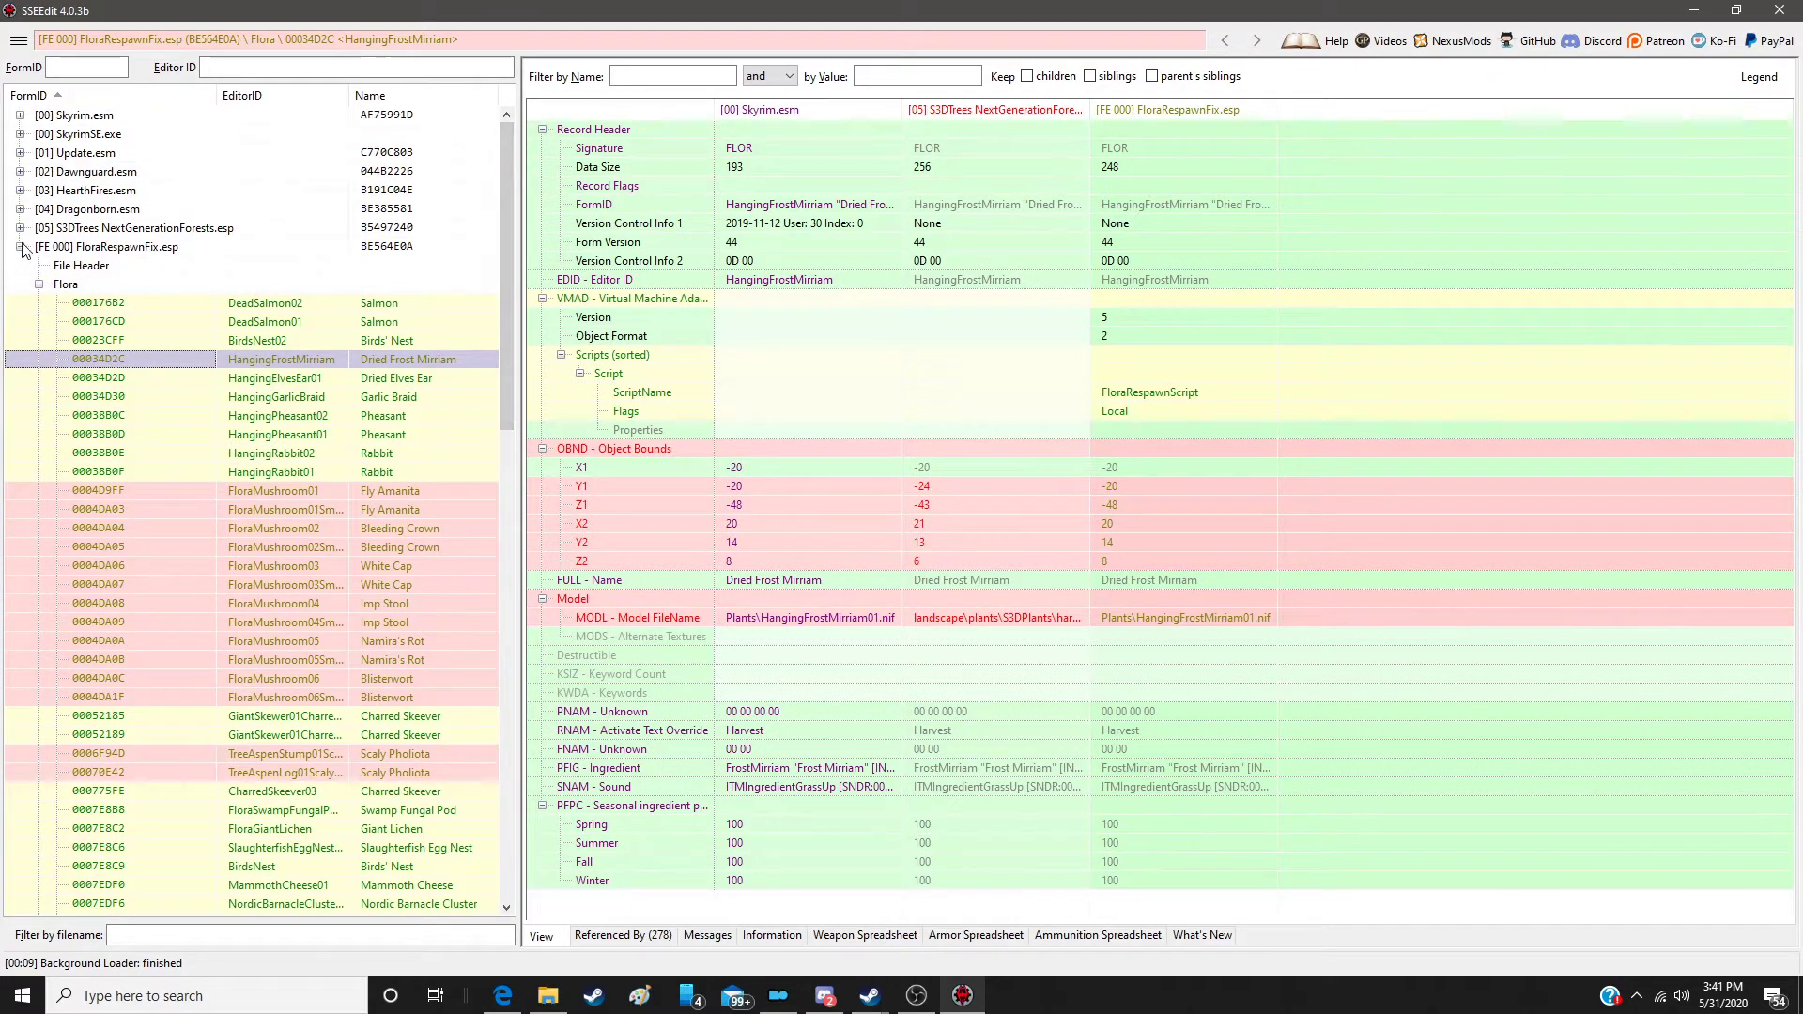
pyautogui.click(20, 246)
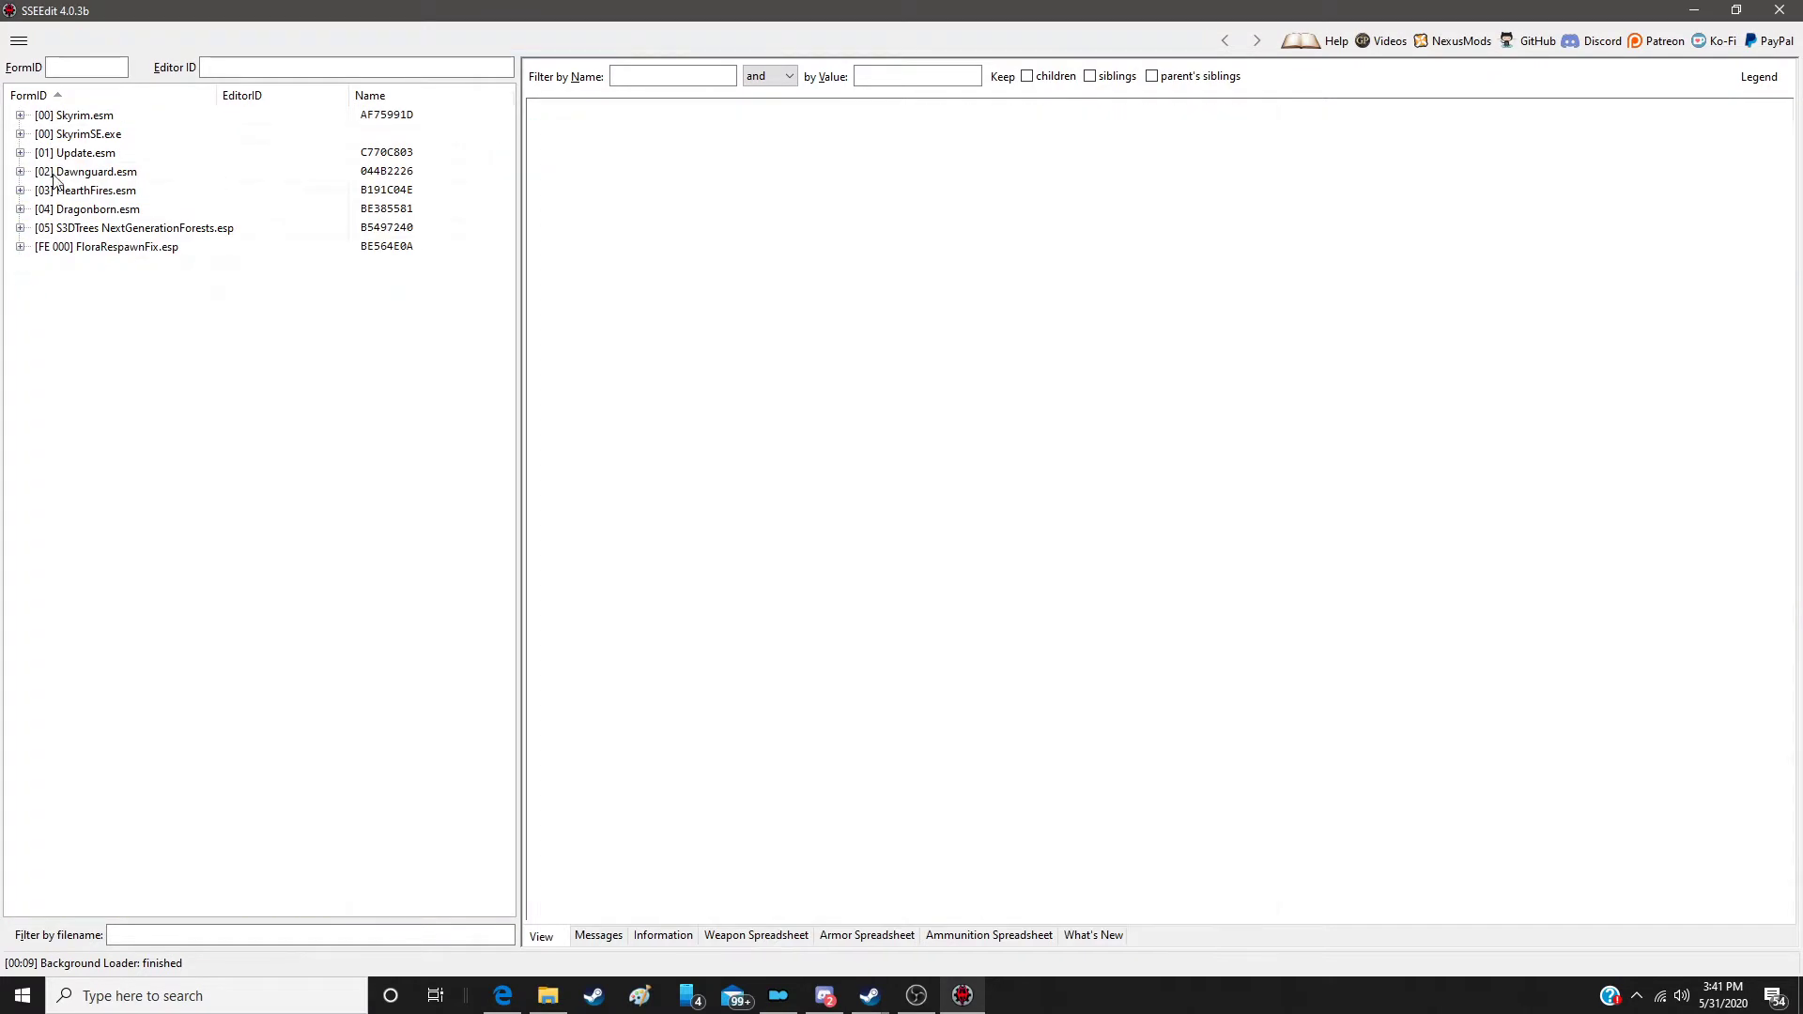
pyautogui.click(20, 246)
pyautogui.click(38, 284)
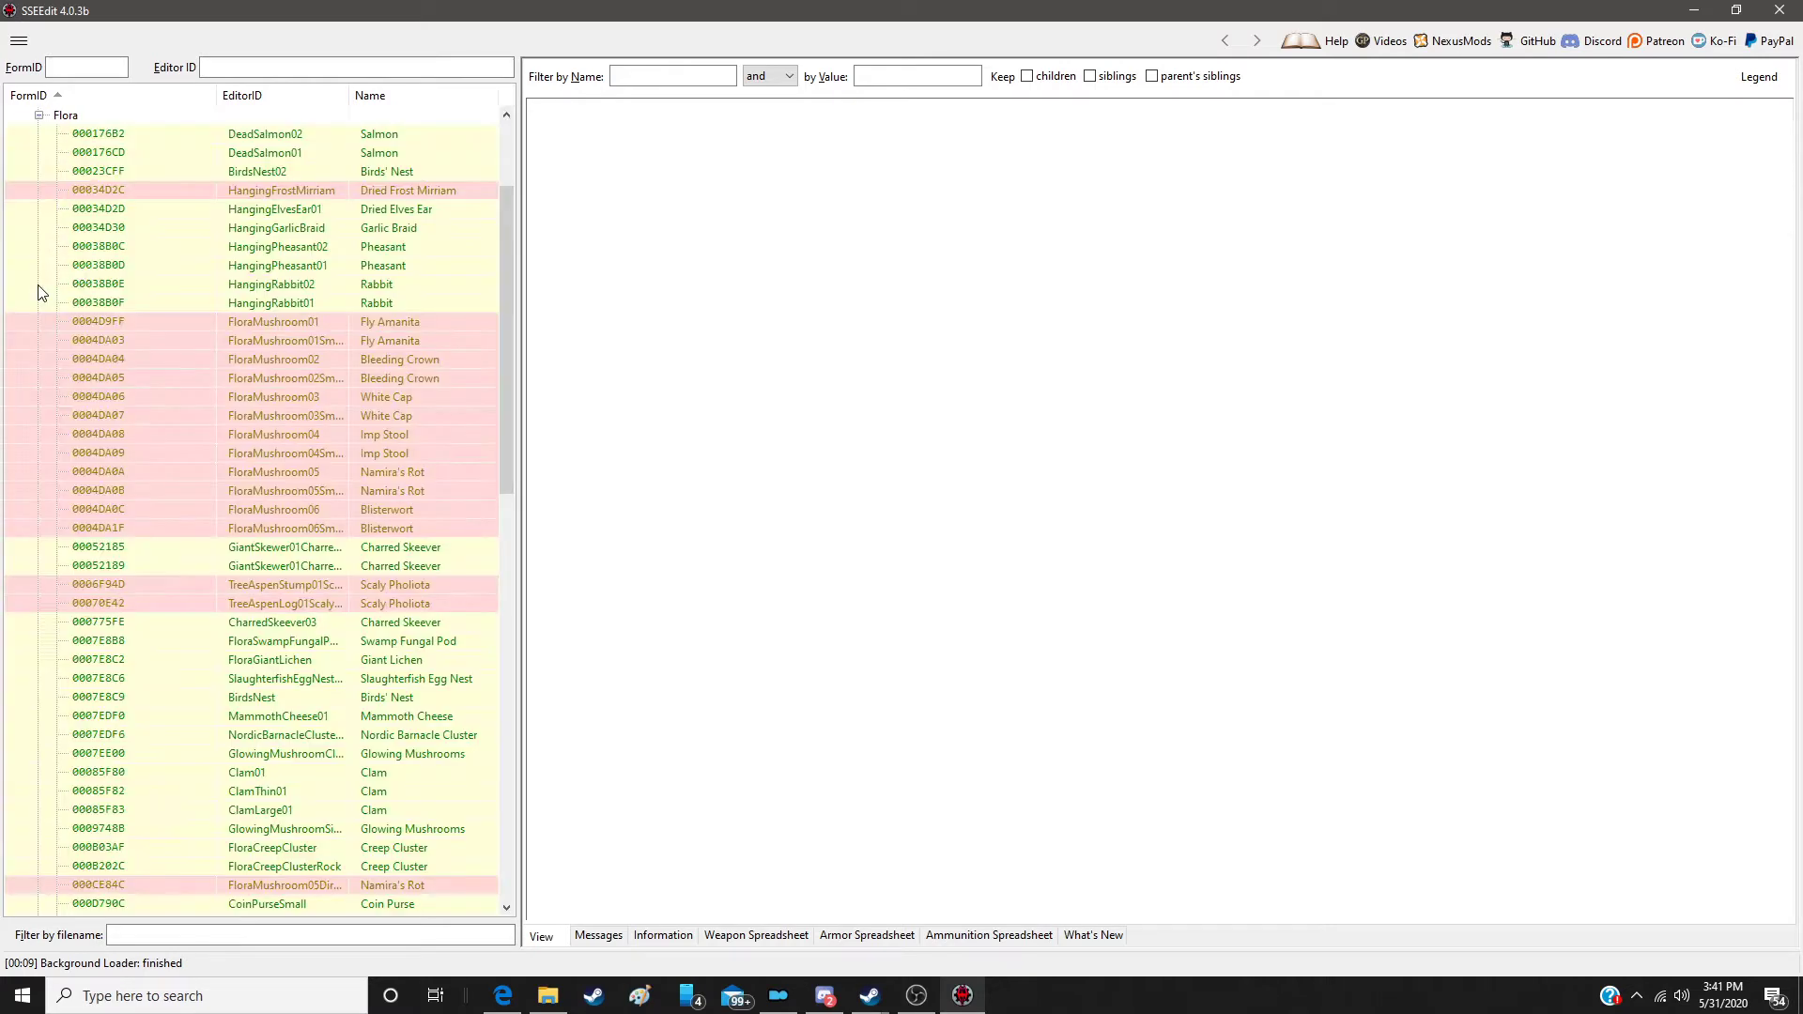
pyautogui.click(330, 194)
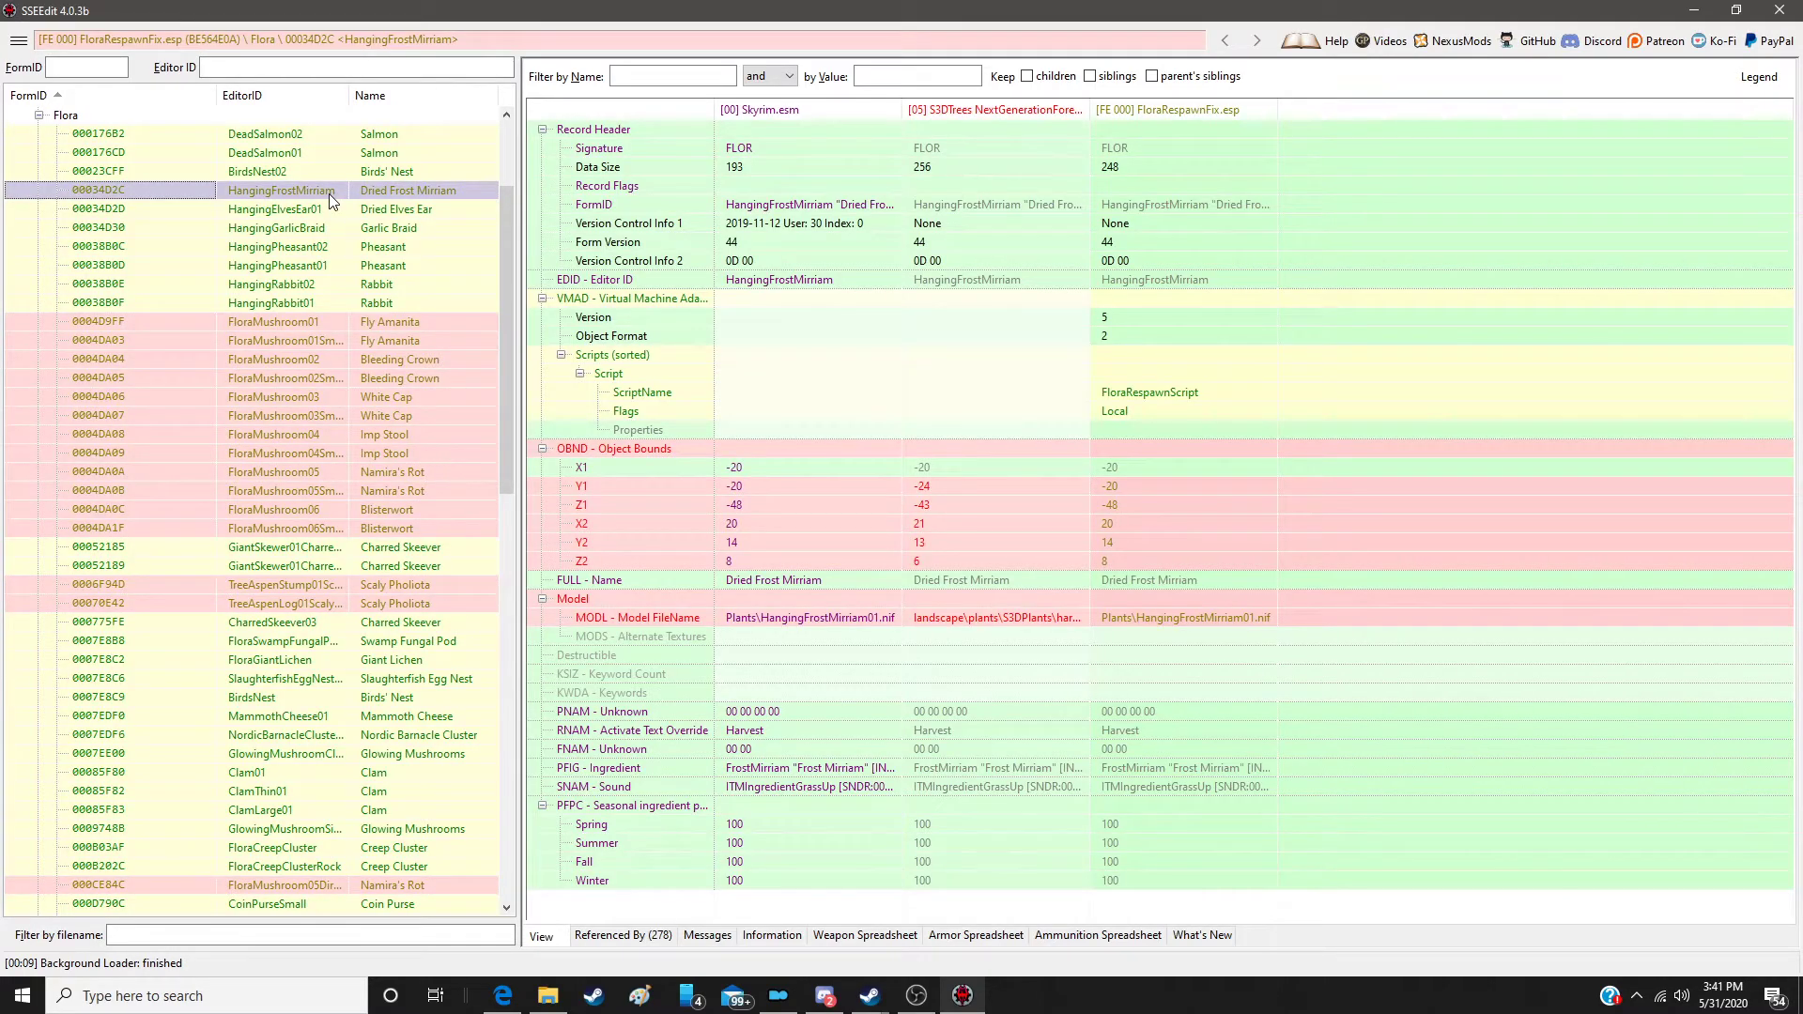
# Step: Copy the FloraRespawnFix.esp version of HangingFrostMirriam as an override into a new ESL-flagged .esp named "Skyrim 3D Trees - Flora Respawn Patch"
pyautogui.rightClick(1193, 114)
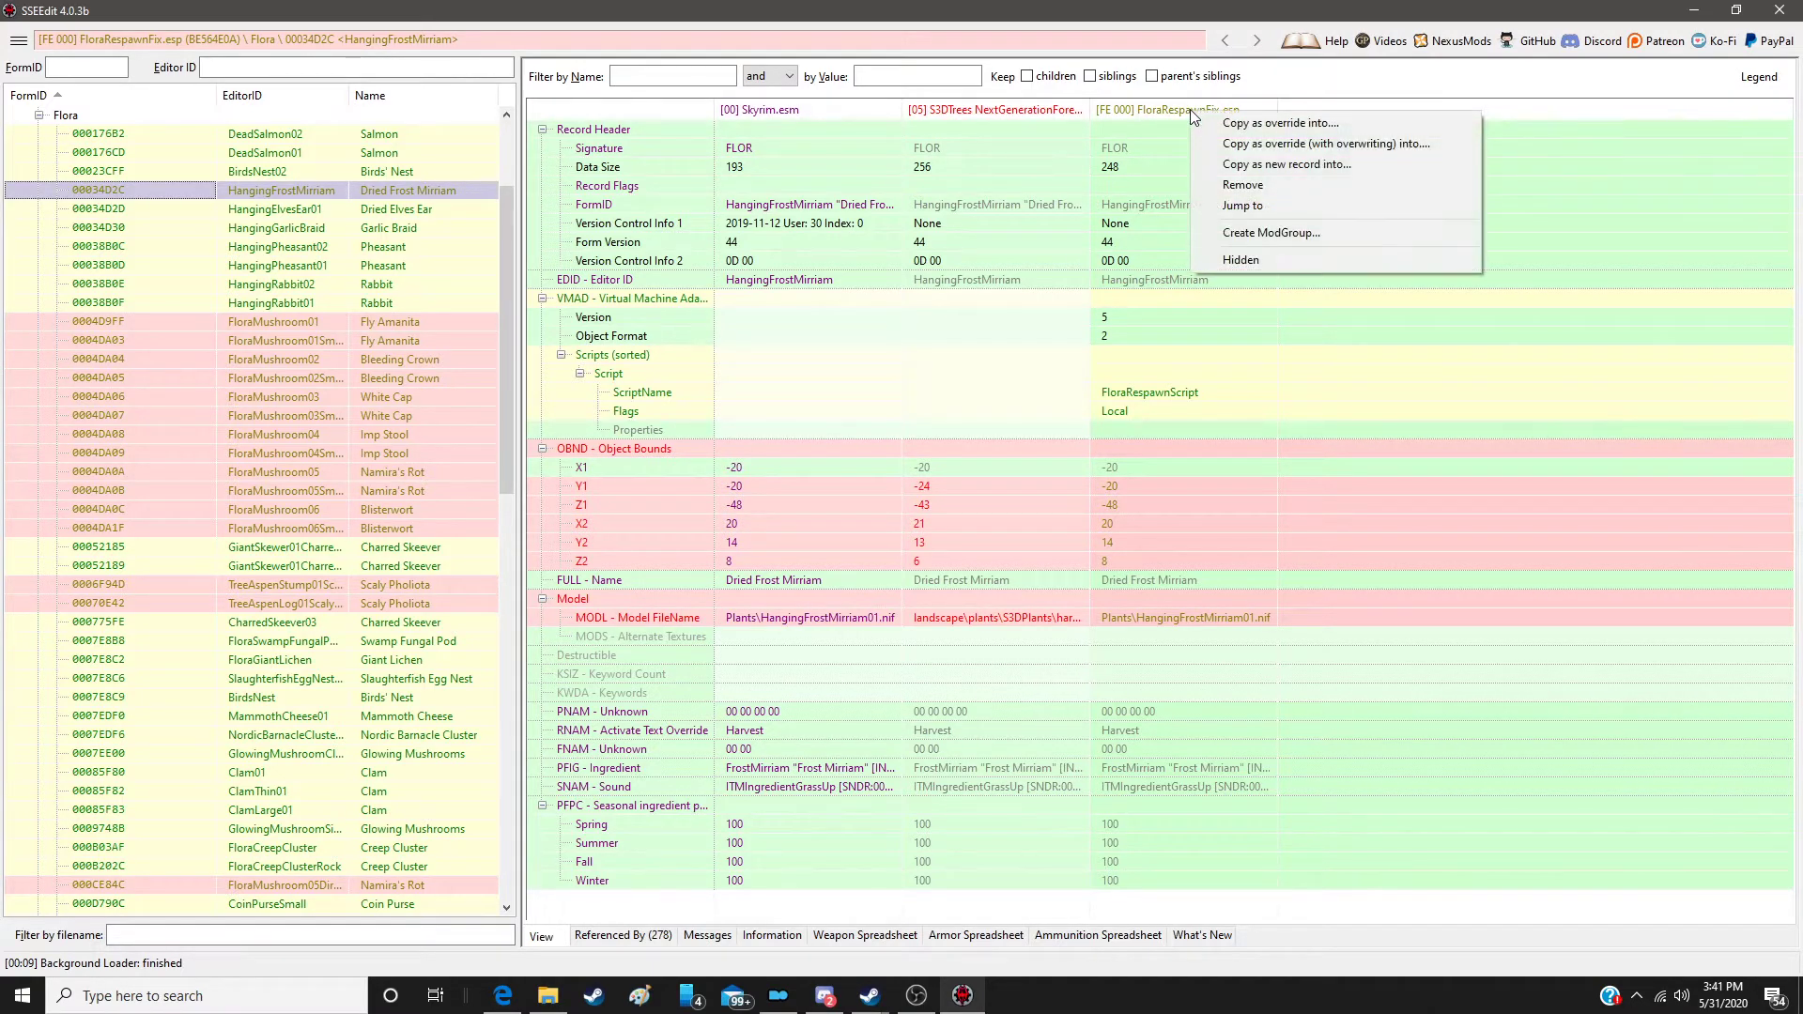
pyautogui.click(1267, 126)
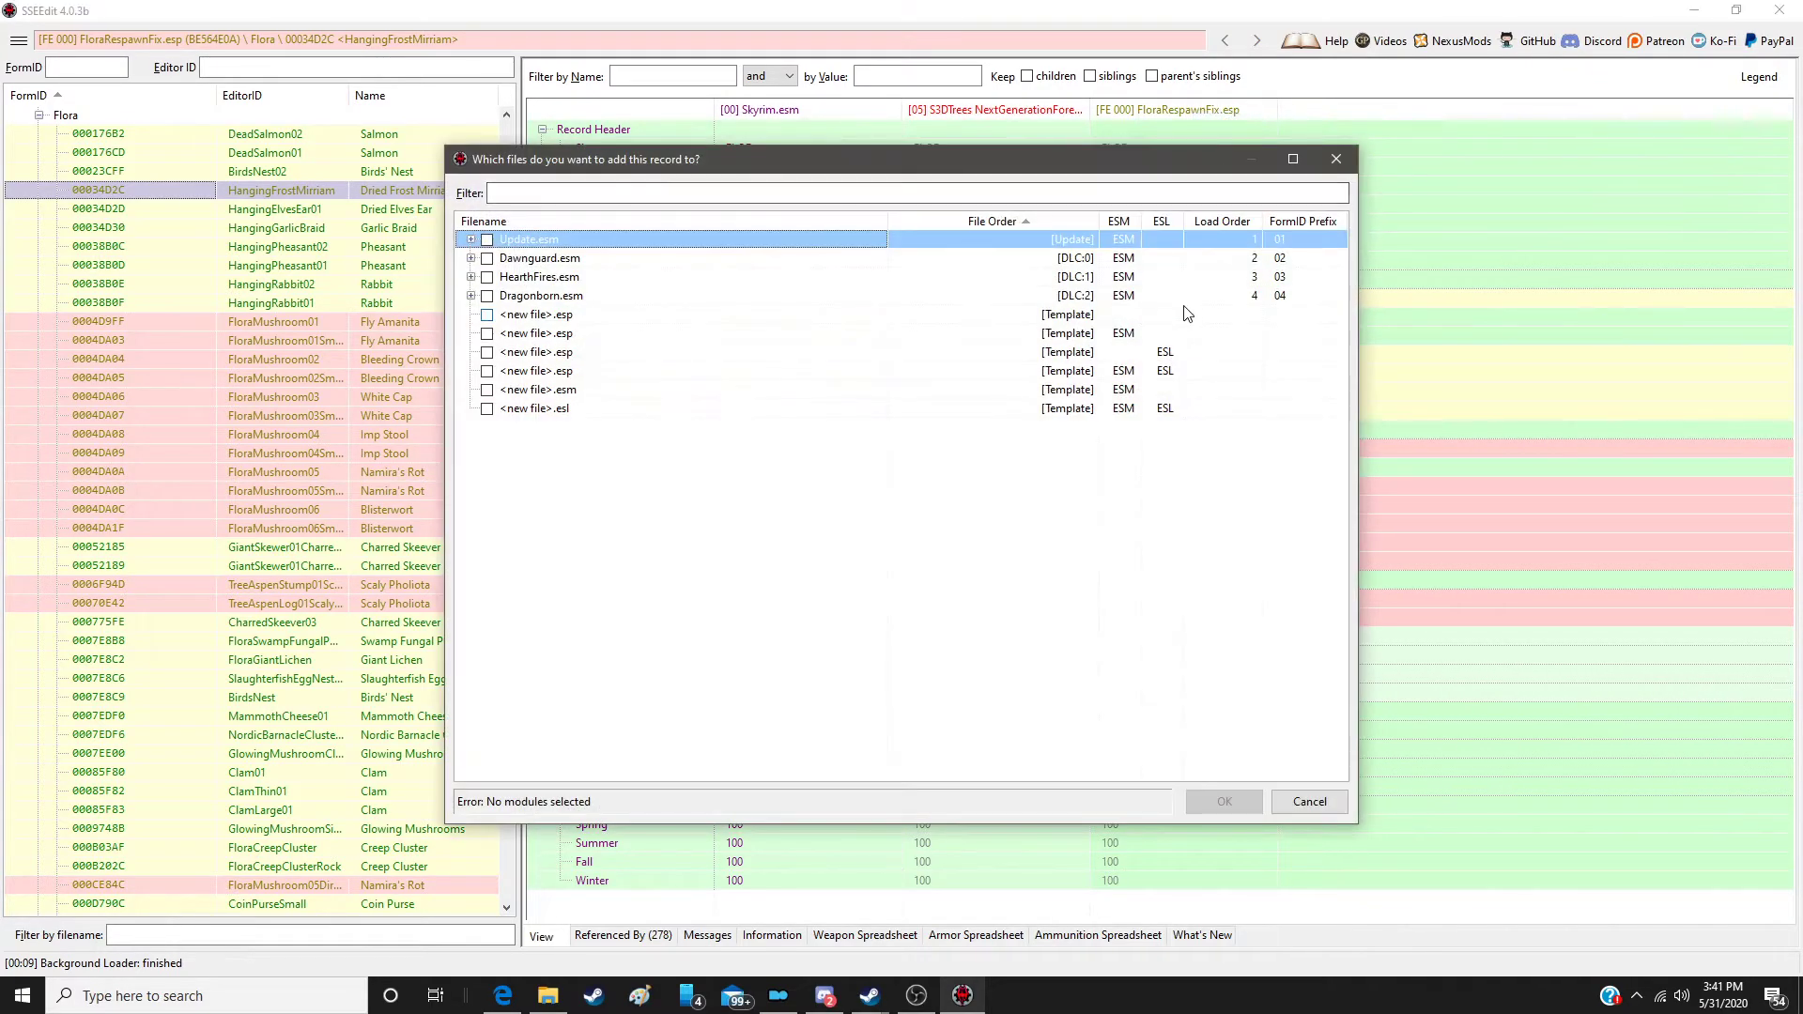
pyautogui.click(591, 354)
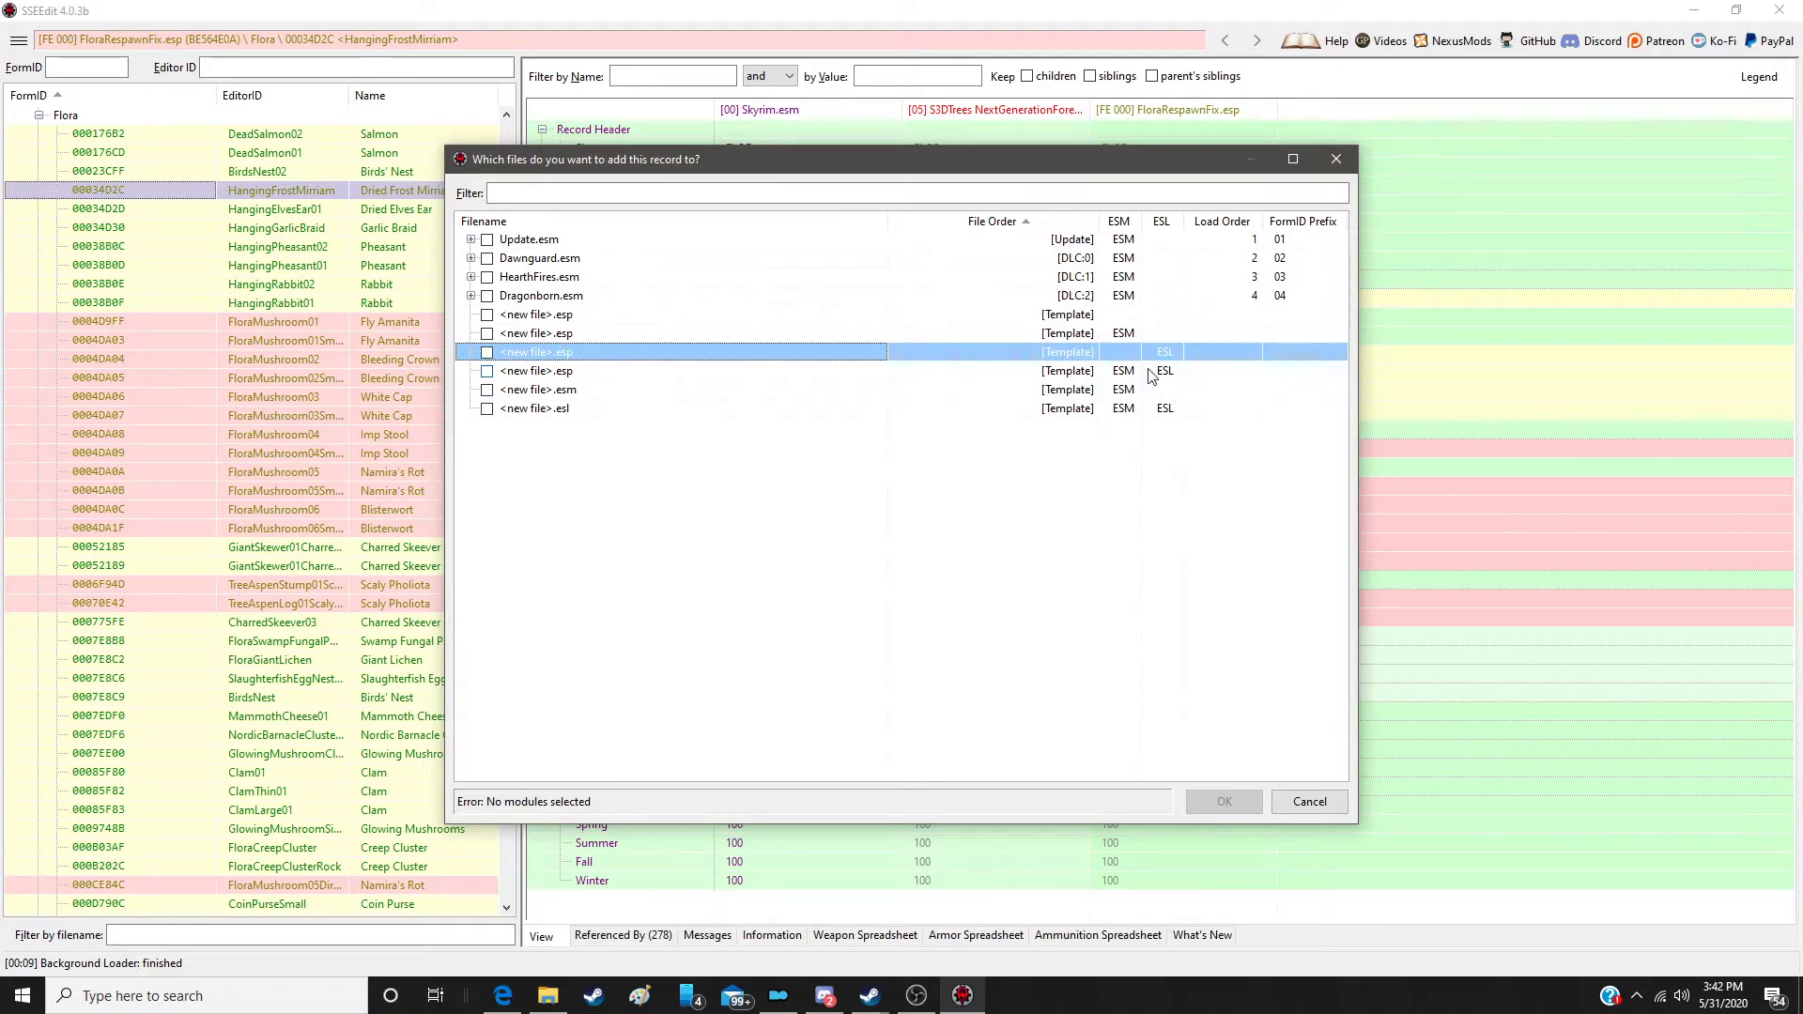
pyautogui.click(486, 354)
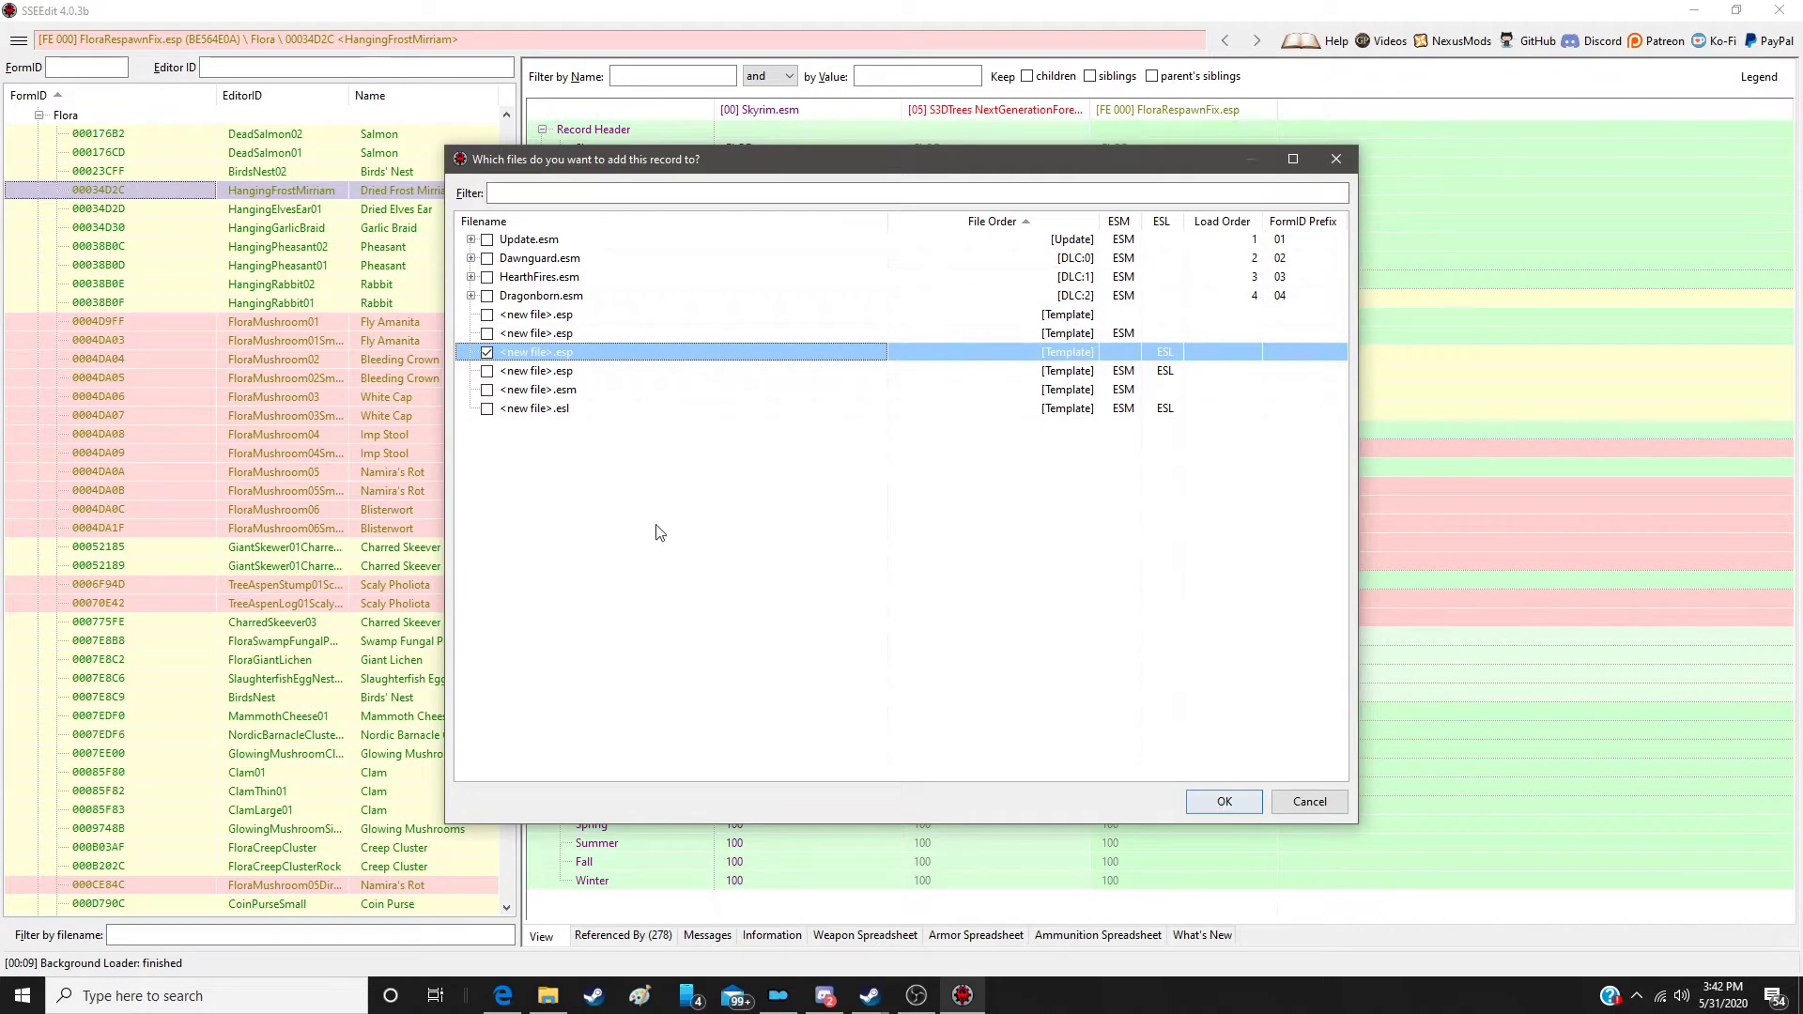
pyautogui.click(1204, 803)
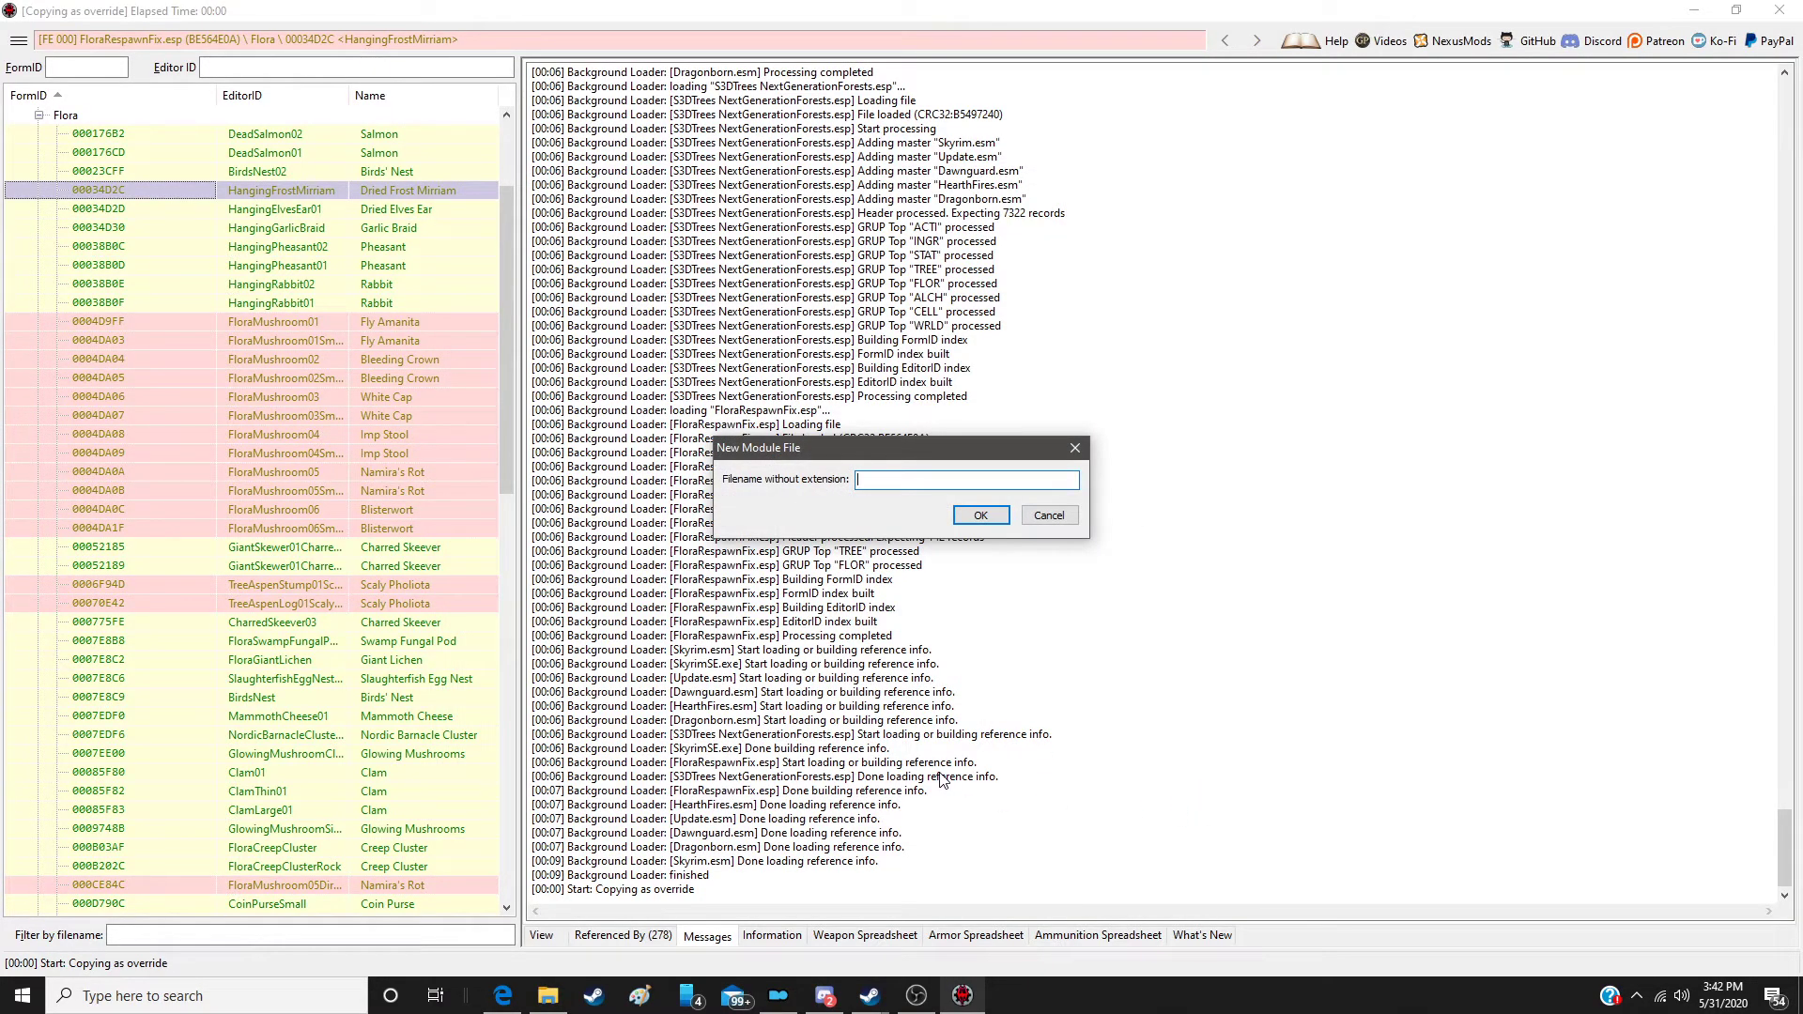
pyautogui.write('Skyrim 3D Trees - Flora Respawn Patch')
pyautogui.press('Return')
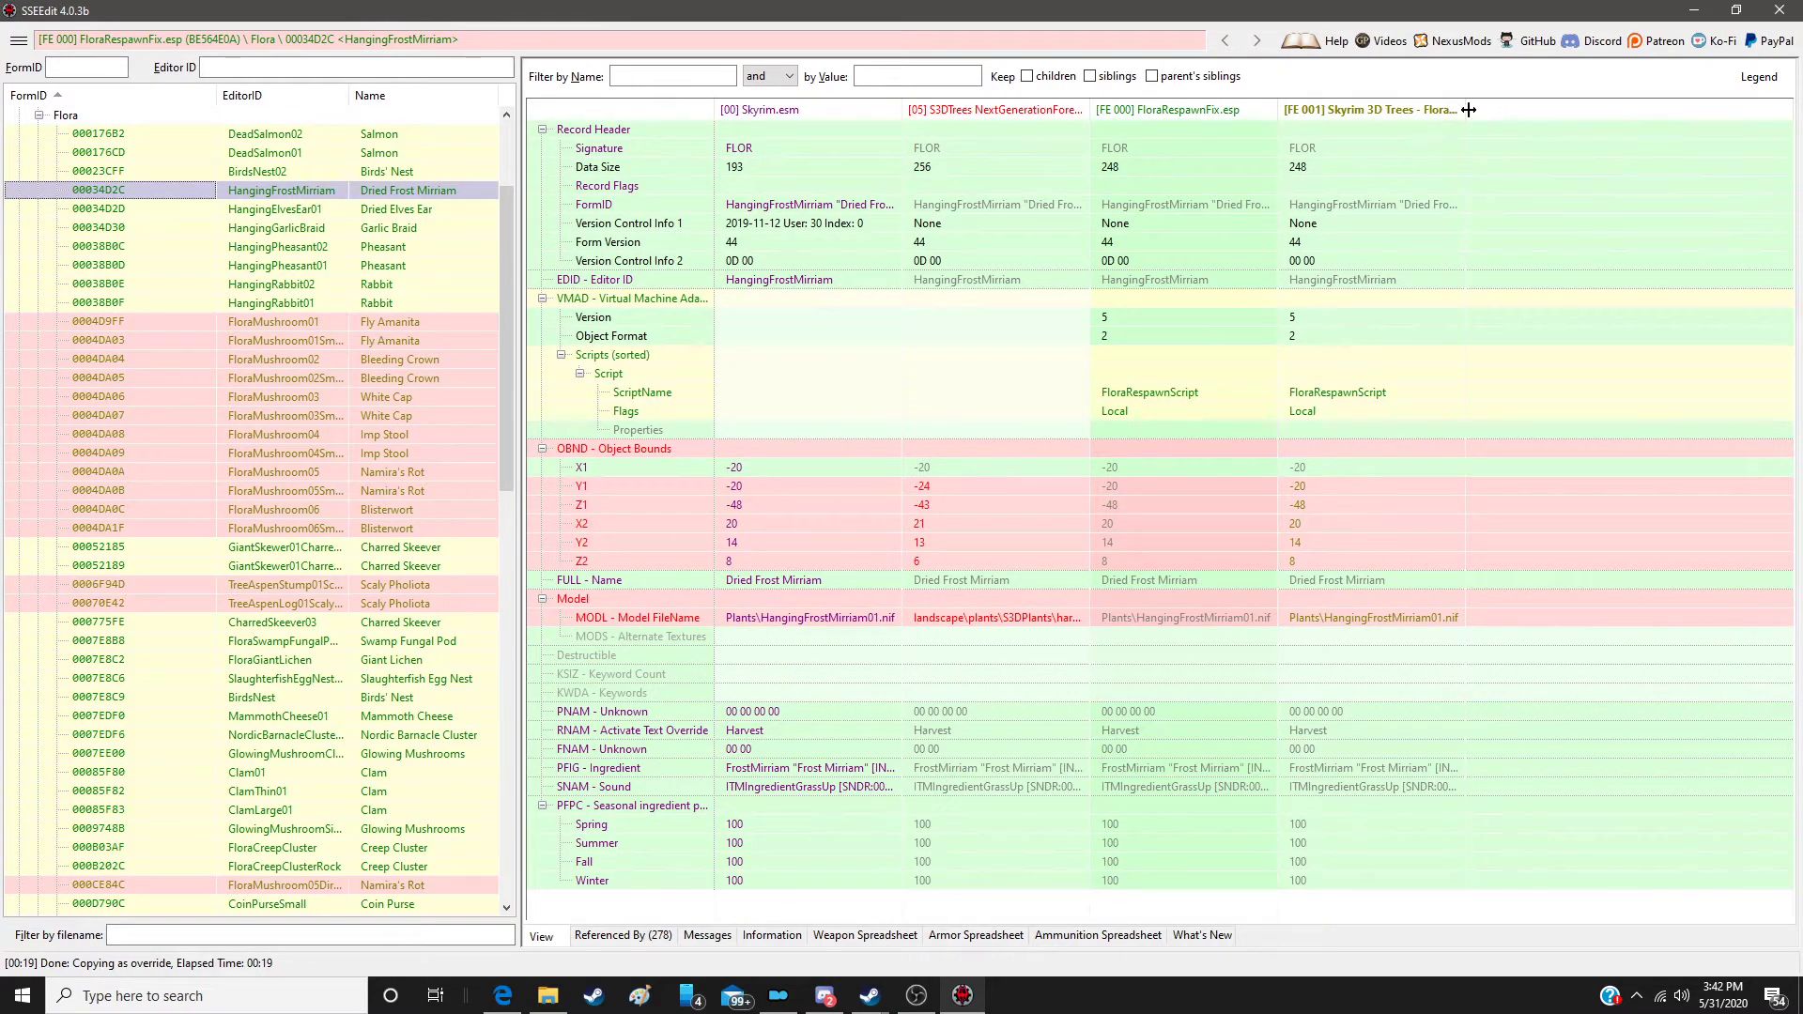
# Step: Widen the patch column and copy HangingFrostMirriam's Object Bounds and Model from S3DTrees NextGenerationForests.esp into the patch
pyautogui.moveTo(1465, 109); pyautogui.dragTo(1610, 112)
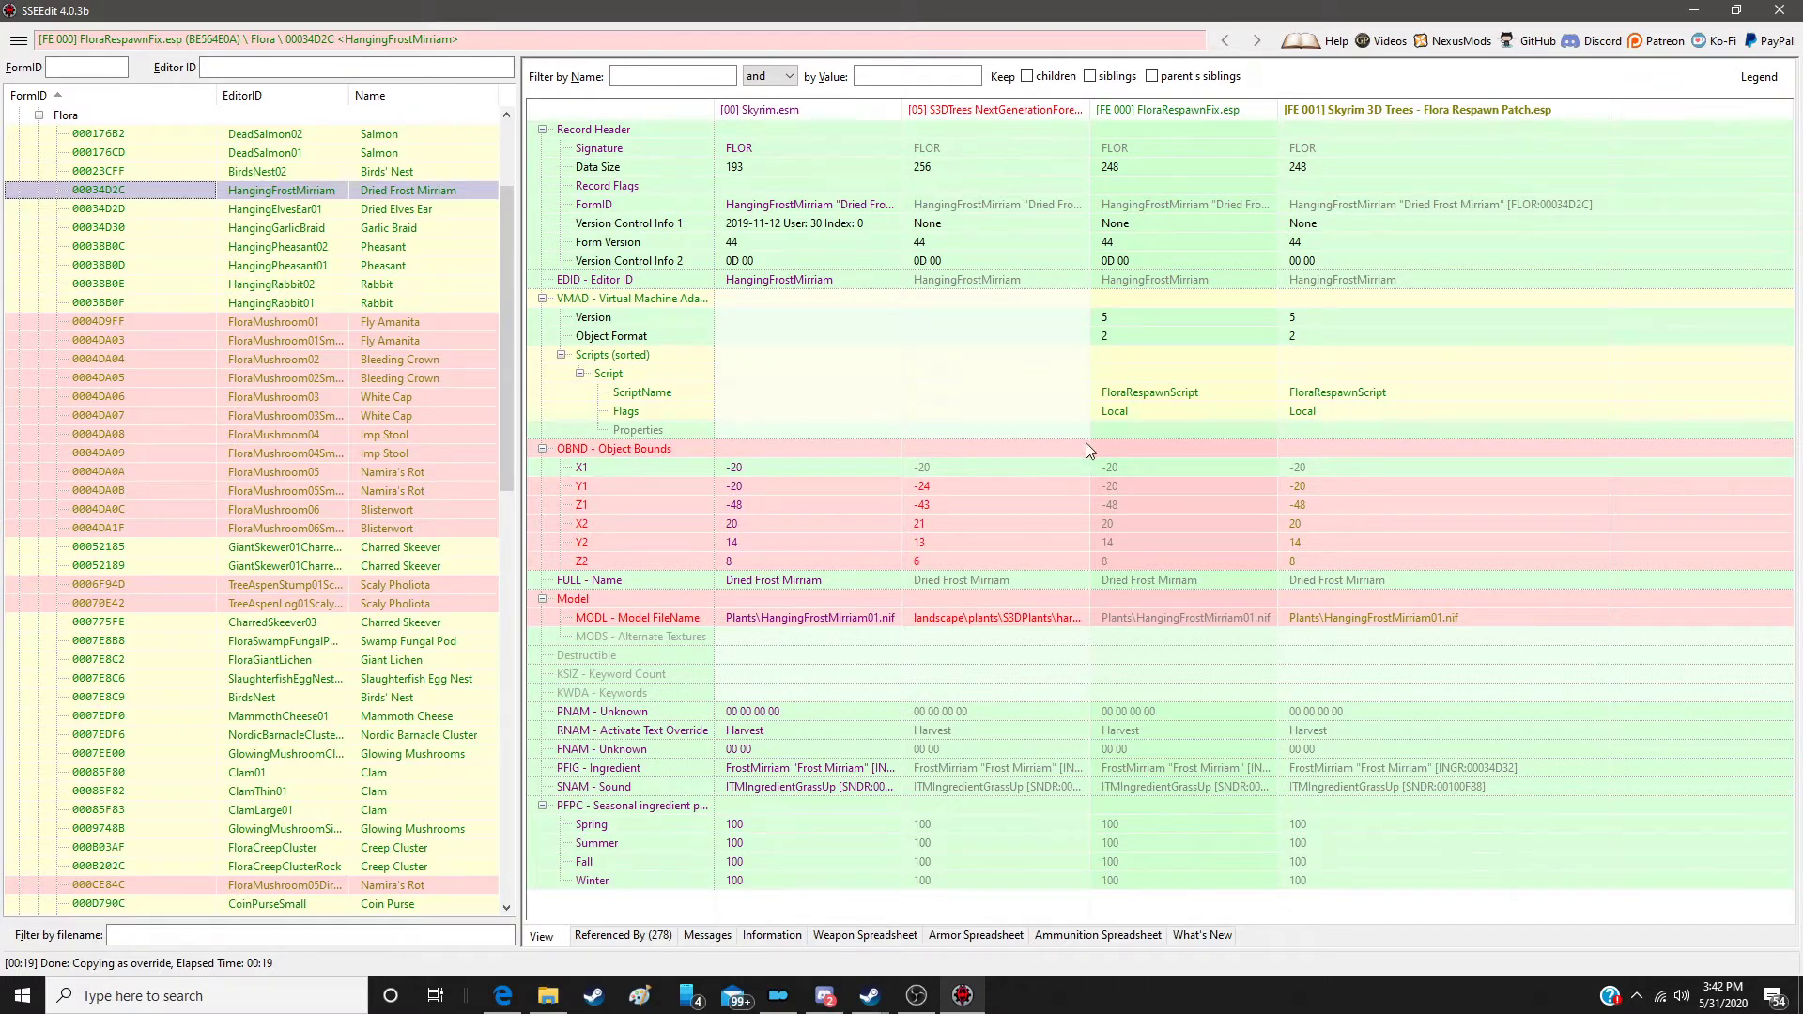
pyautogui.moveTo(998, 447); pyautogui.dragTo(1369, 445)
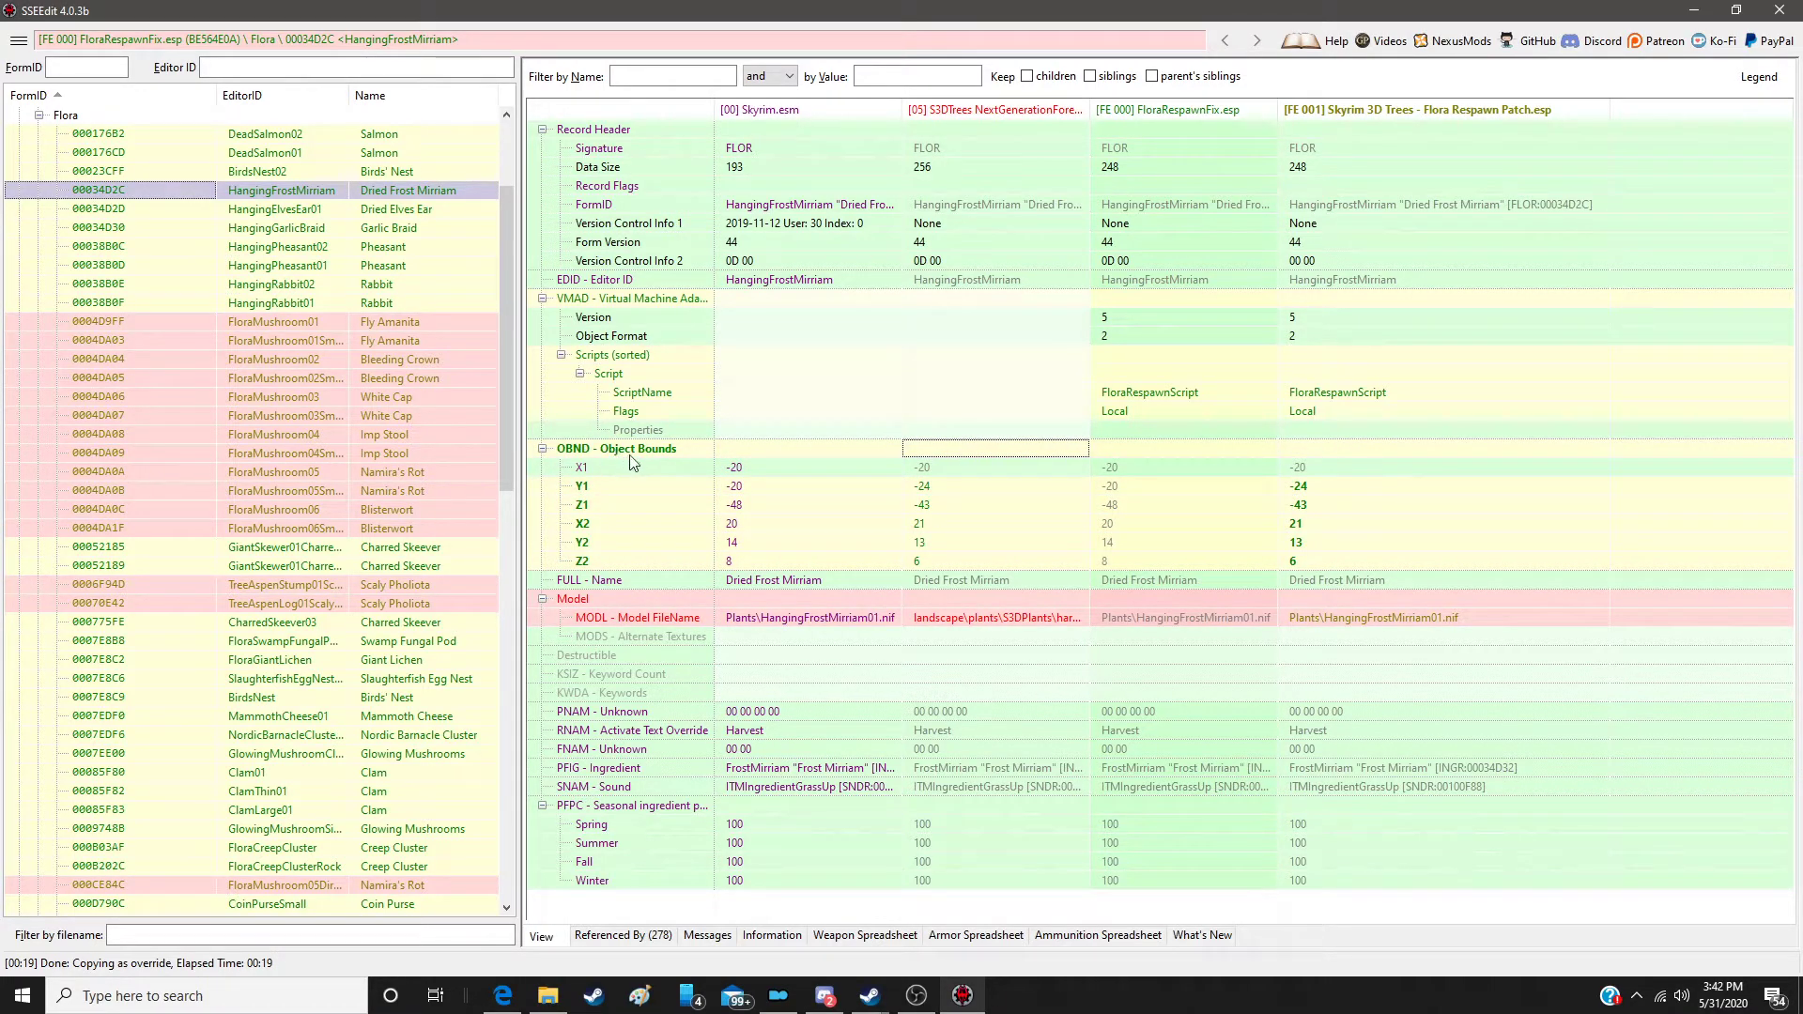
pyautogui.moveTo(991, 449); pyautogui.dragTo(1384, 443)
pyautogui.moveTo(1386, 448); pyautogui.dragTo(1386, 448)
pyautogui.moveTo(960, 601); pyautogui.dragTo(993, 602)
pyautogui.moveTo(1394, 597); pyautogui.dragTo(1394, 597)
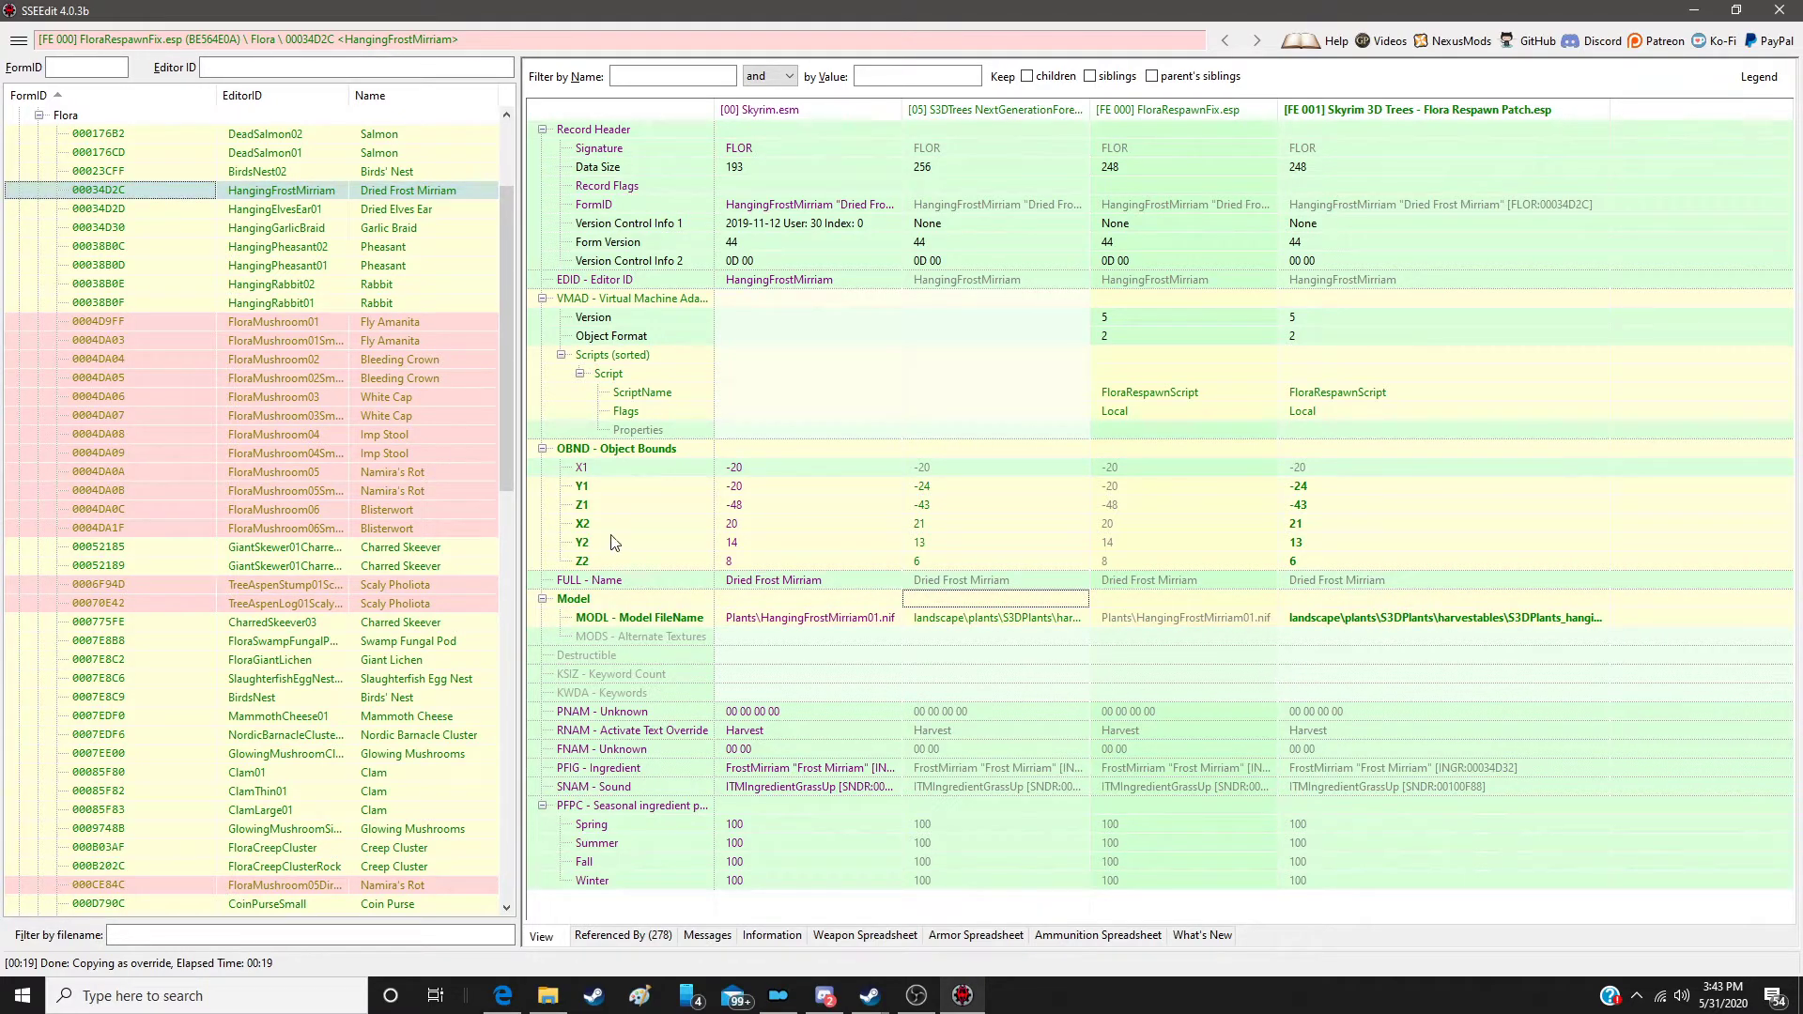
# Step: Copy the FloraRespawnFix.esp version of FloraMushroom01 as an override into Skyrim 3D Trees - Flora Respawn Patch.esp
pyautogui.scroll(-1, 404, 272)
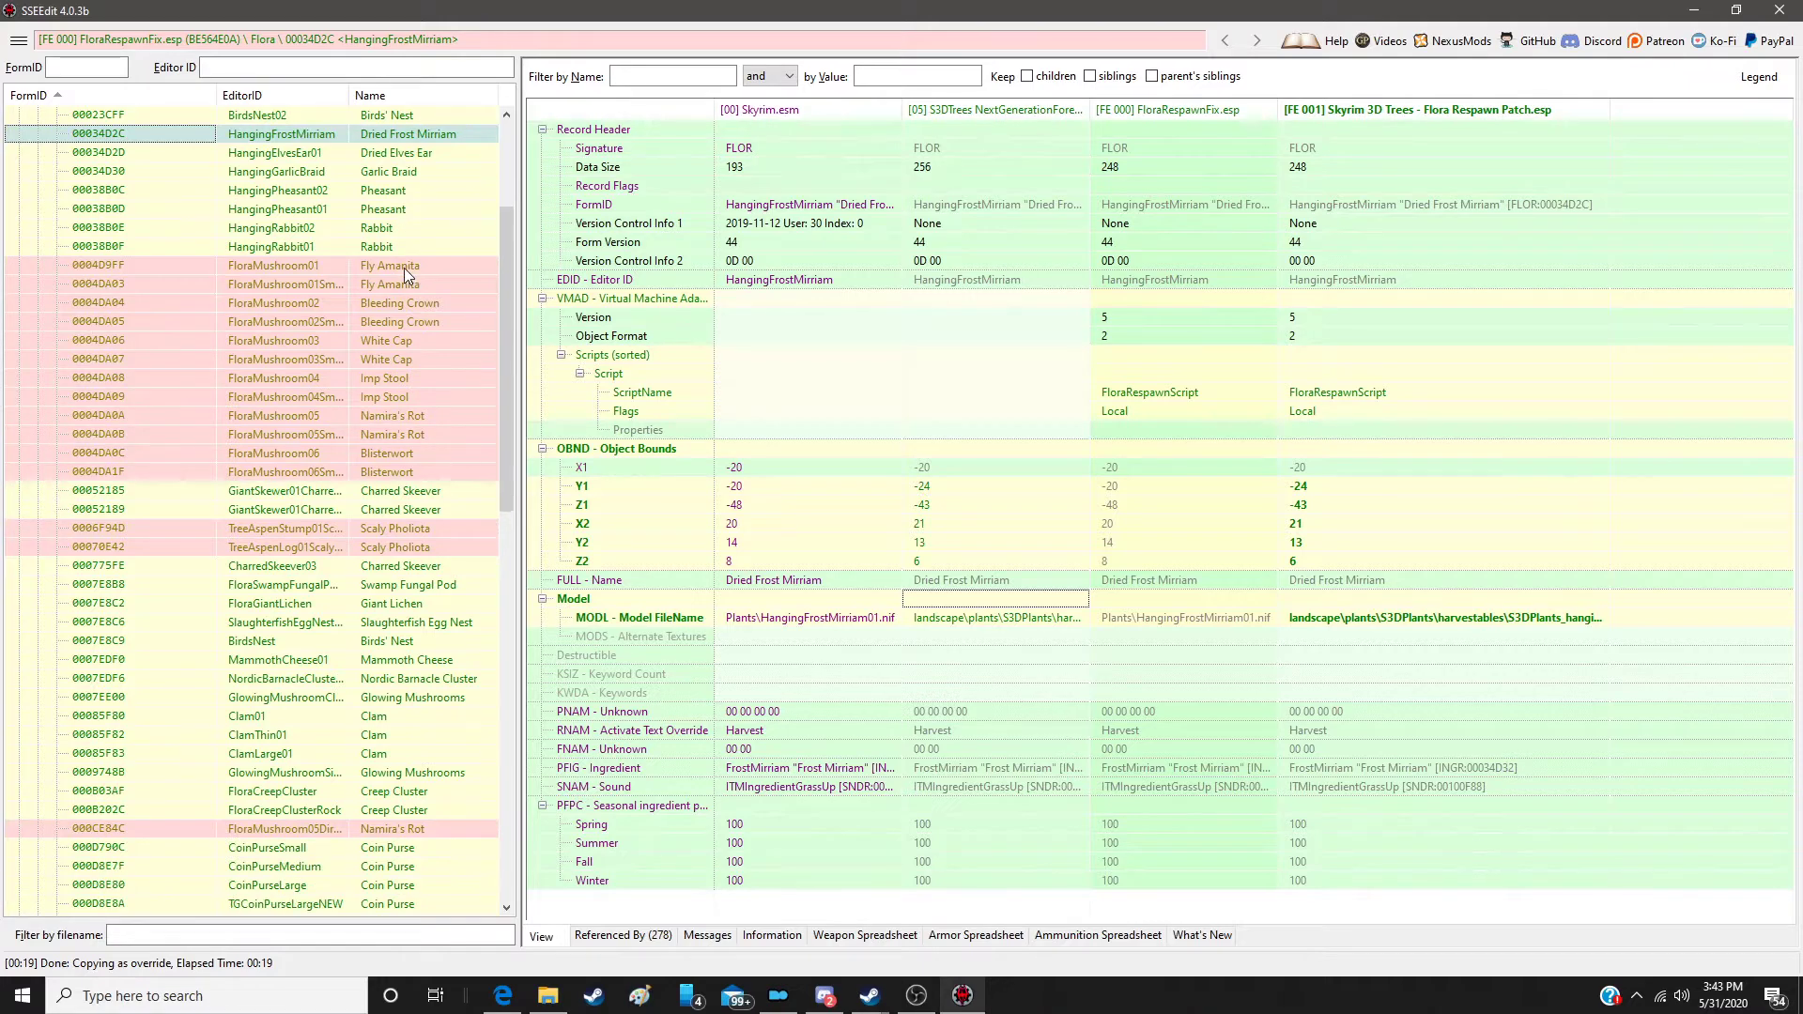
pyautogui.click(407, 267)
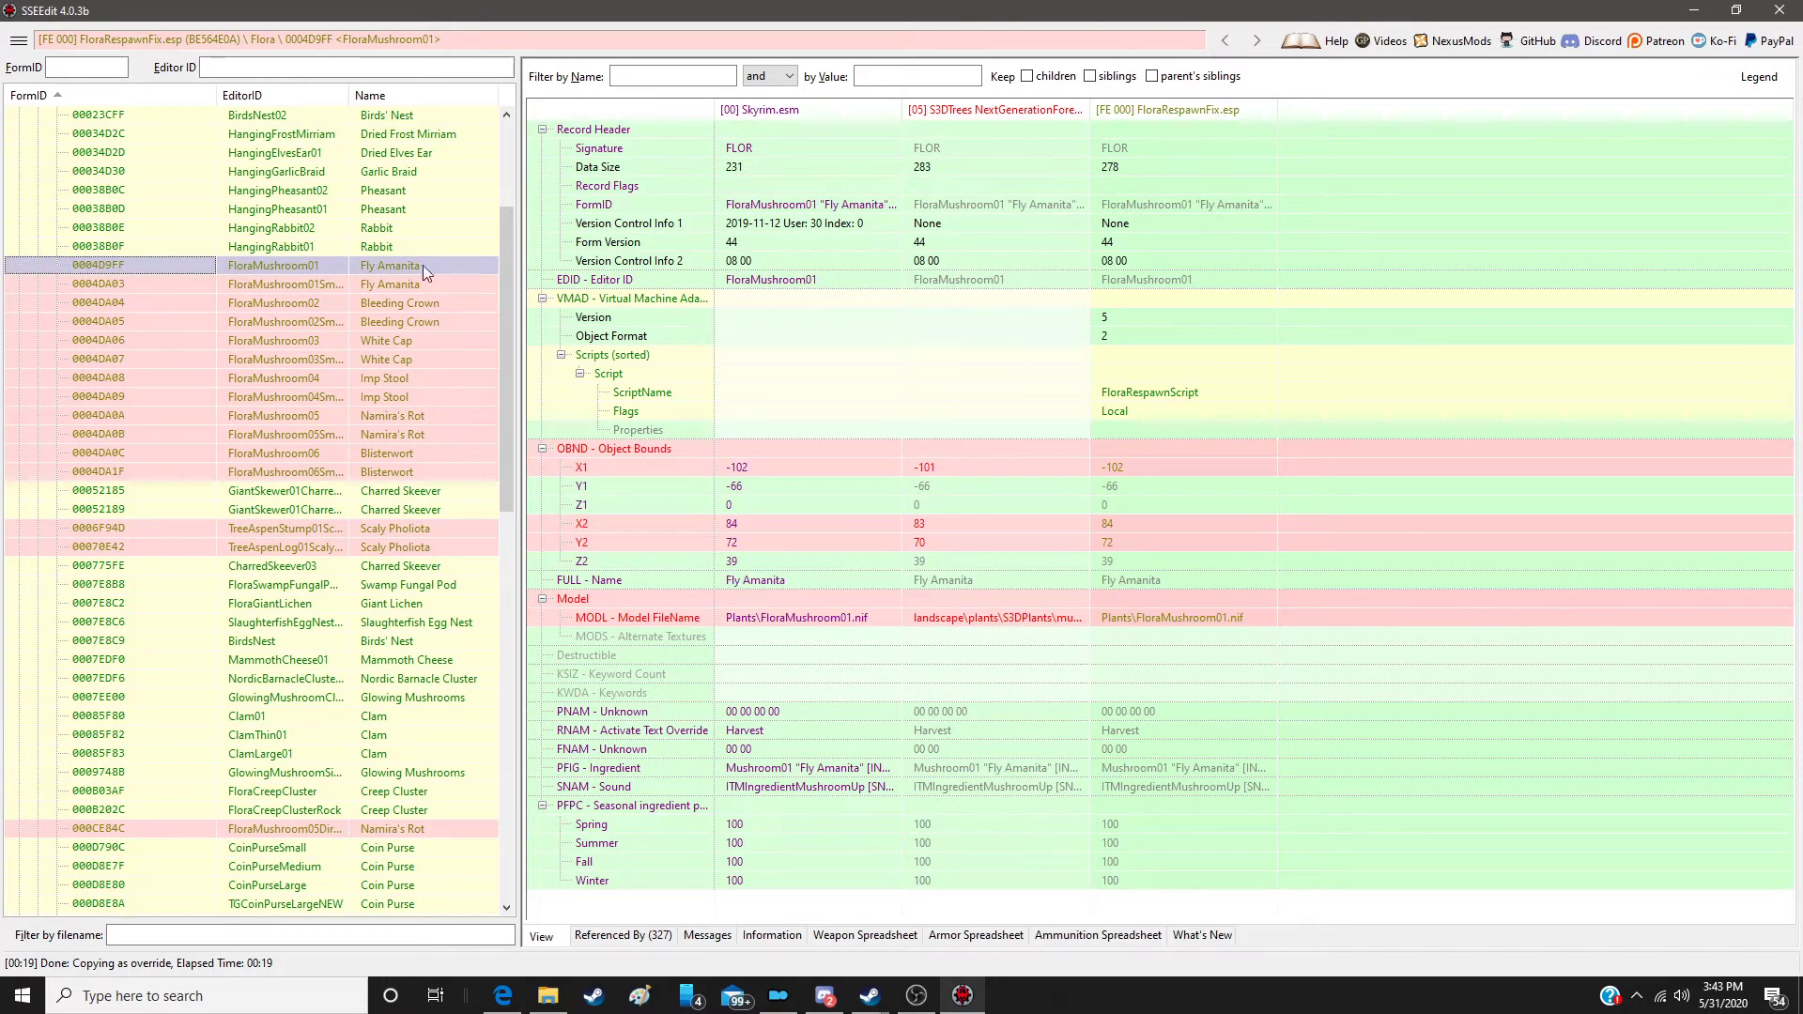
pyautogui.rightClick(1165, 118)
pyautogui.click(1213, 126)
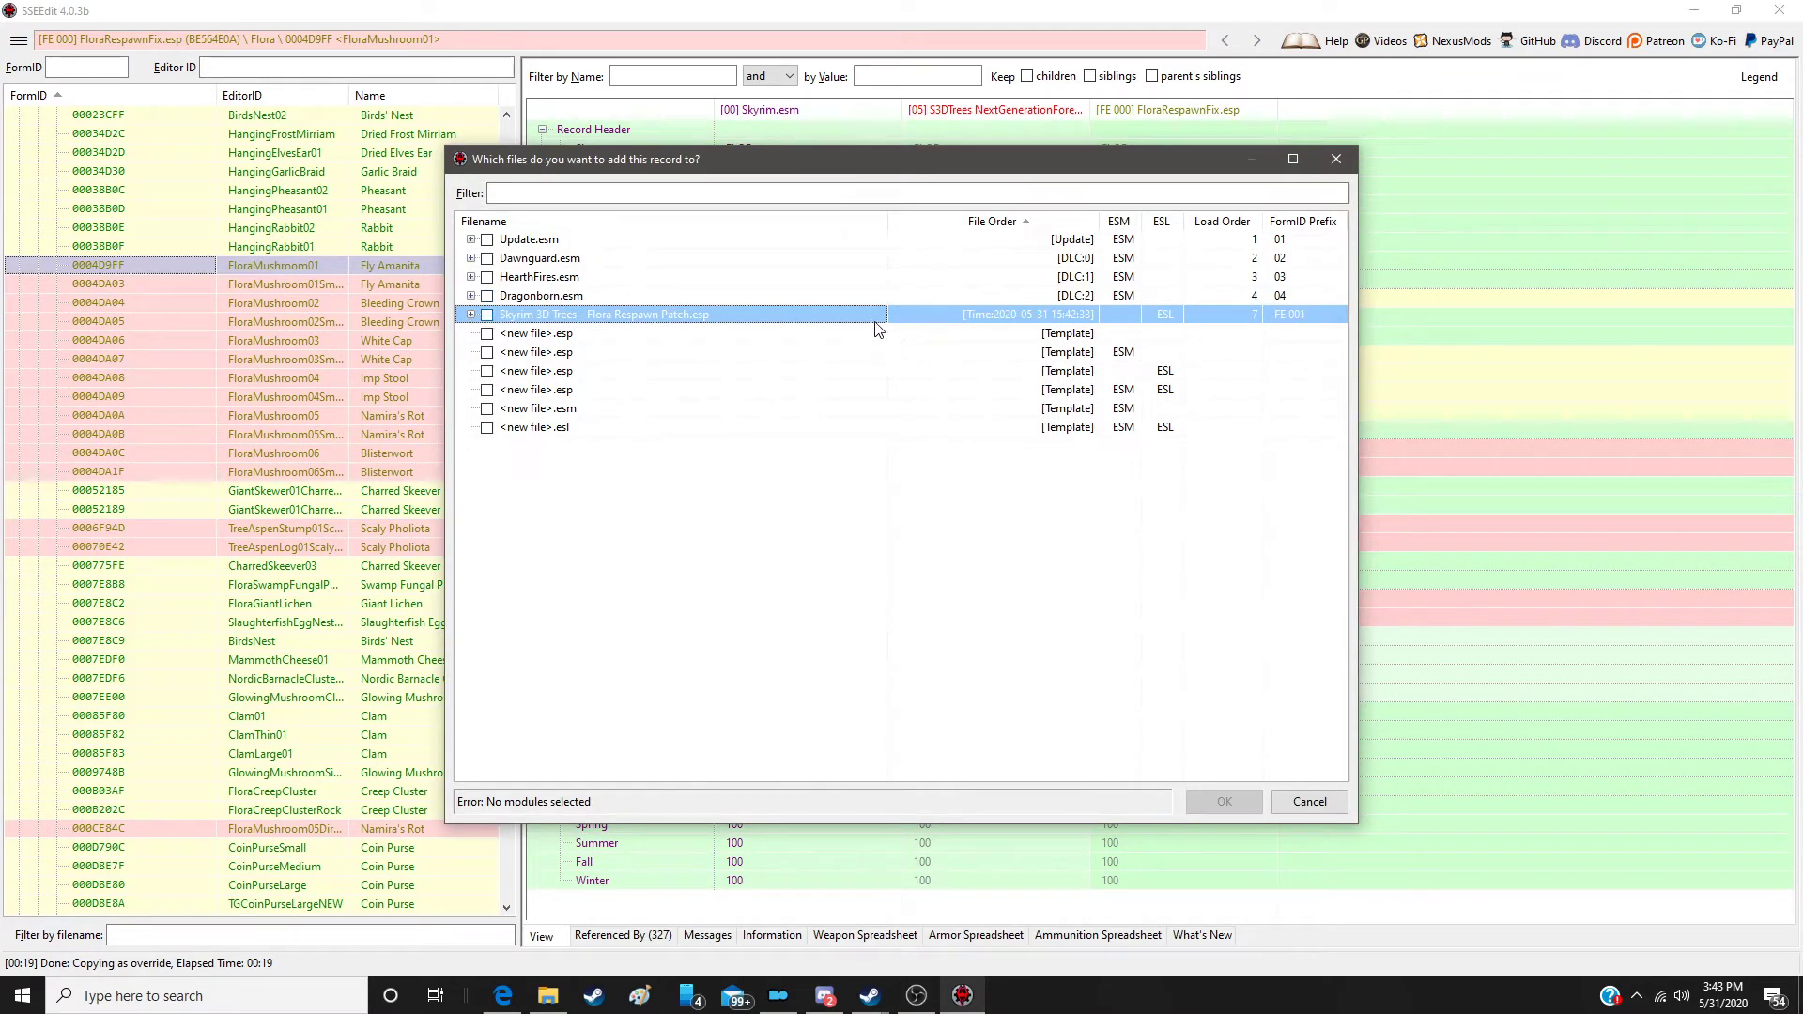
pyautogui.click(486, 316)
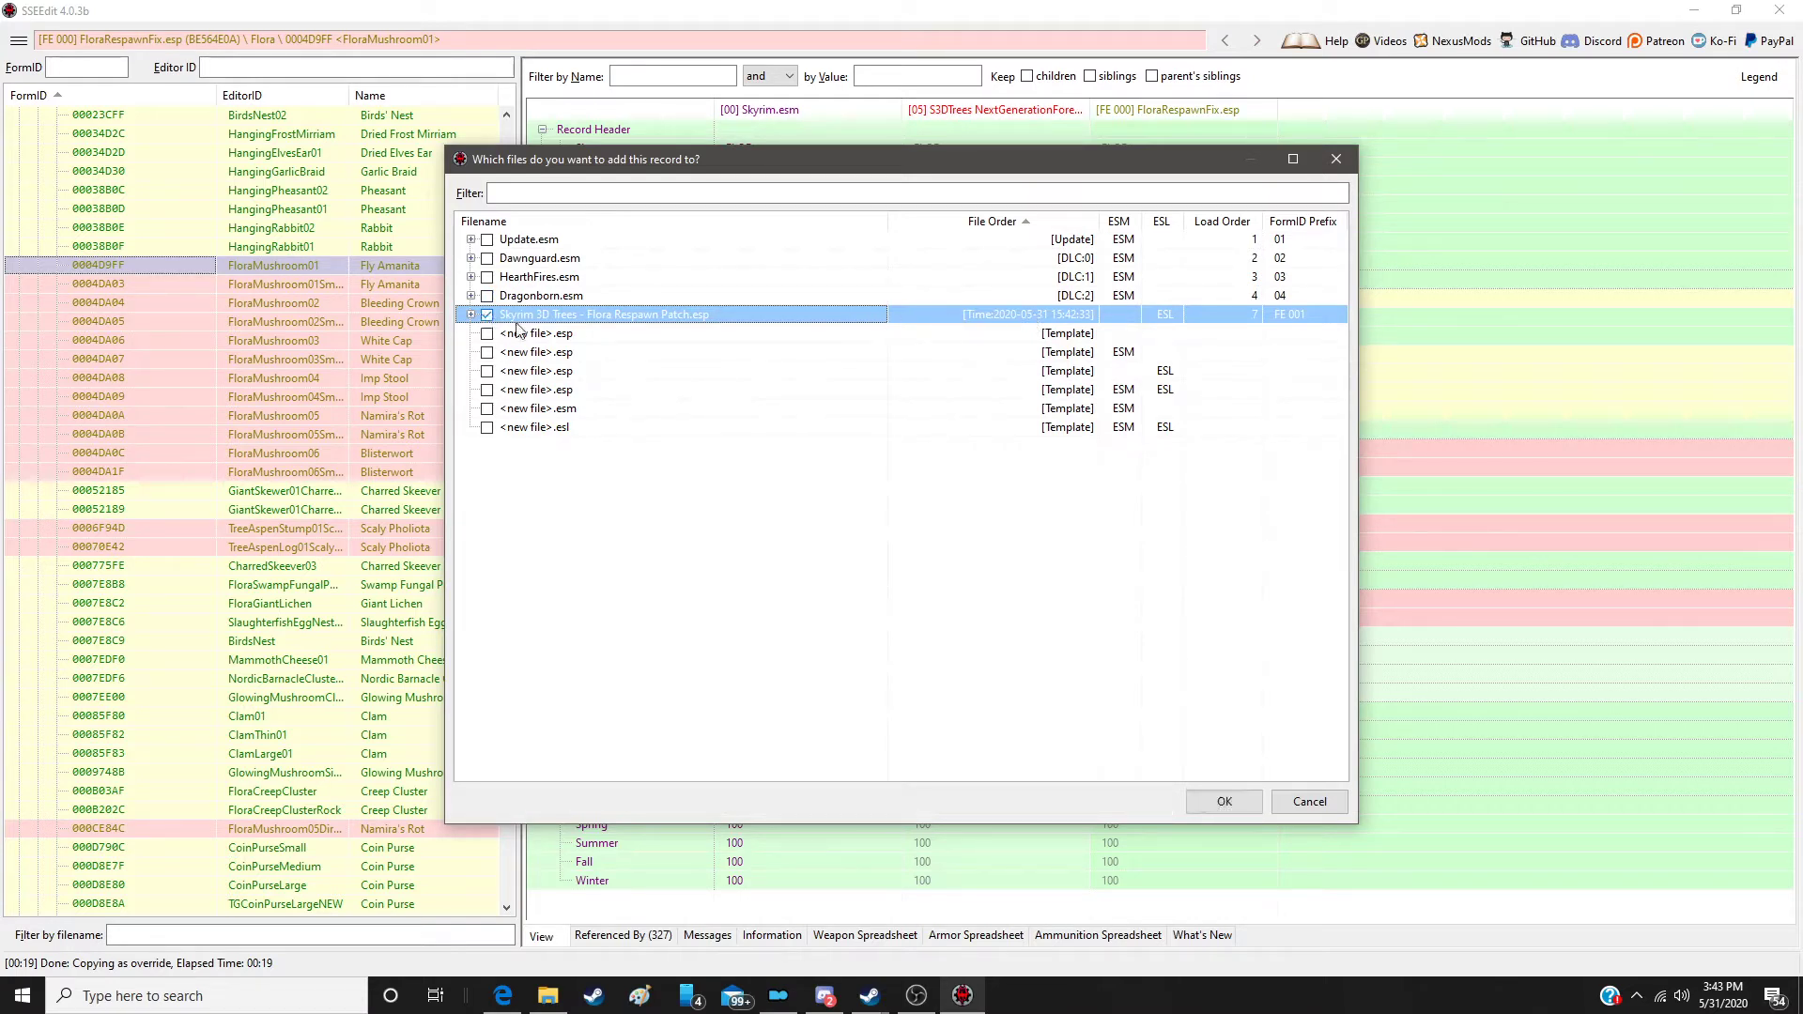
pyautogui.click(1224, 801)
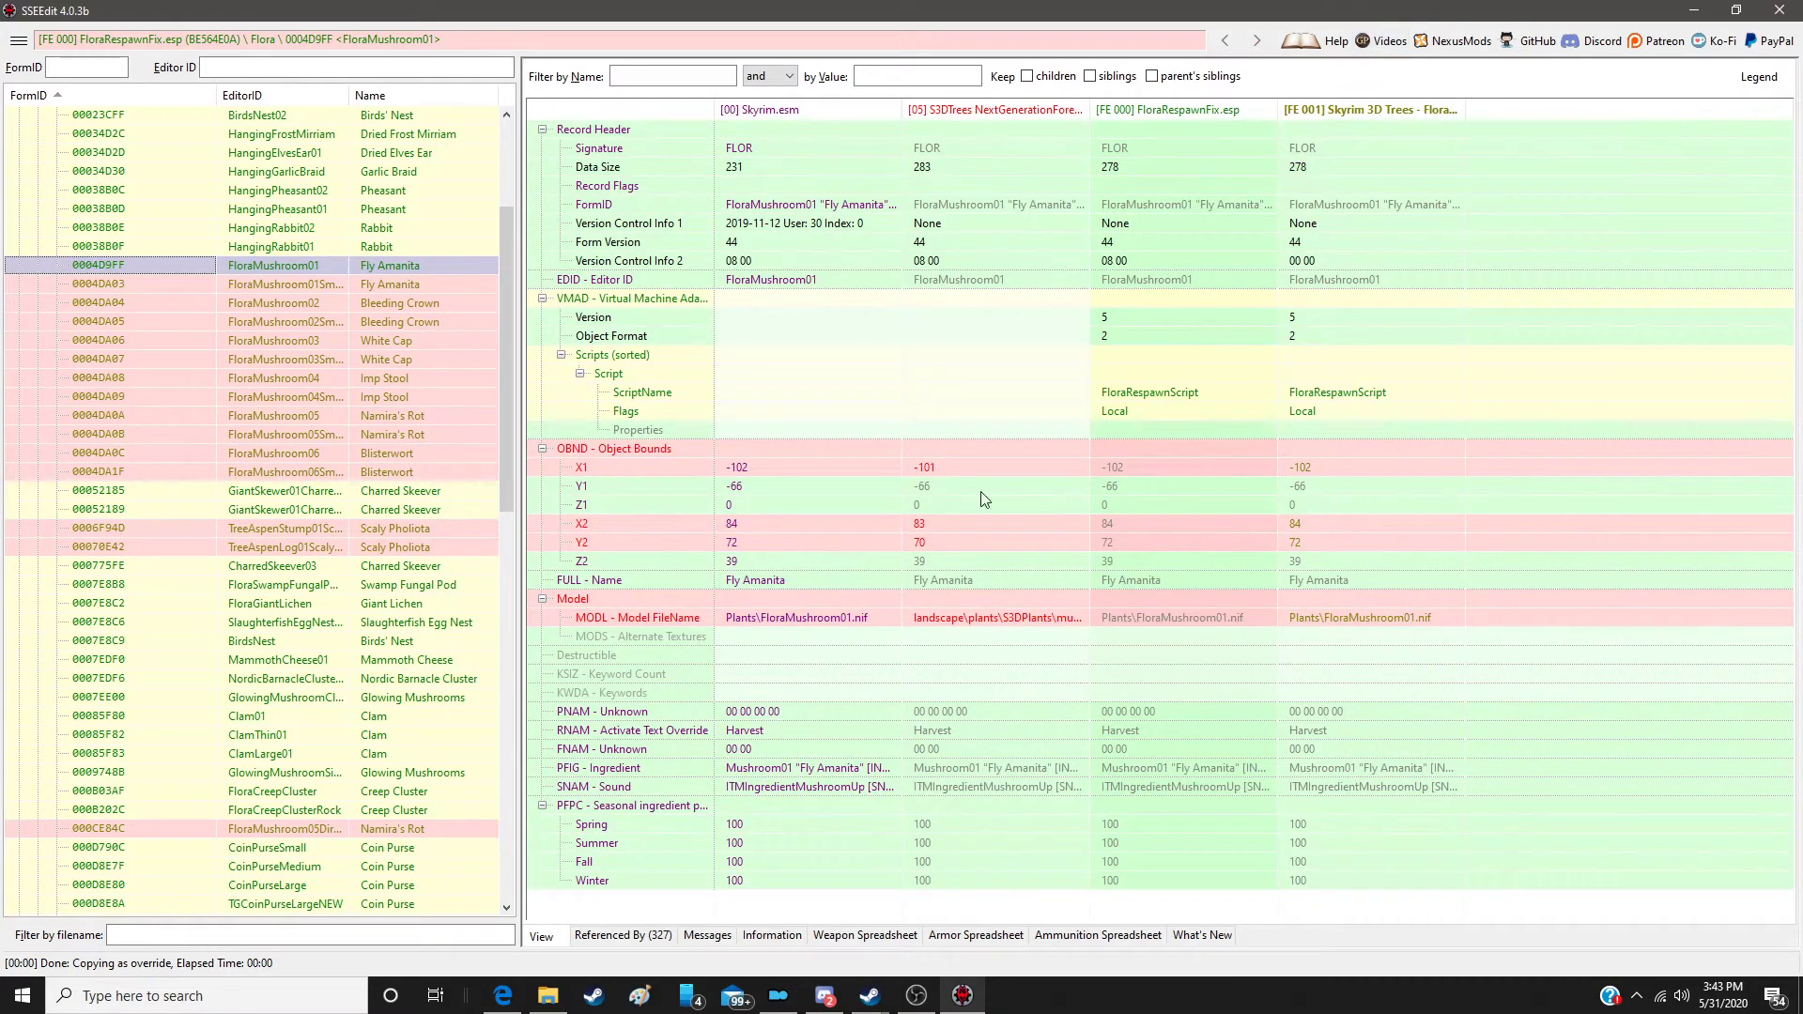
# Step: Copy FloraMushroom01's Object Bounds and Model from S3DTrees NextGenerationForests.esp into the patch
pyautogui.moveTo(950, 445); pyautogui.dragTo(1031, 457)
pyautogui.moveTo(1375, 447); pyautogui.dragTo(1375, 447)
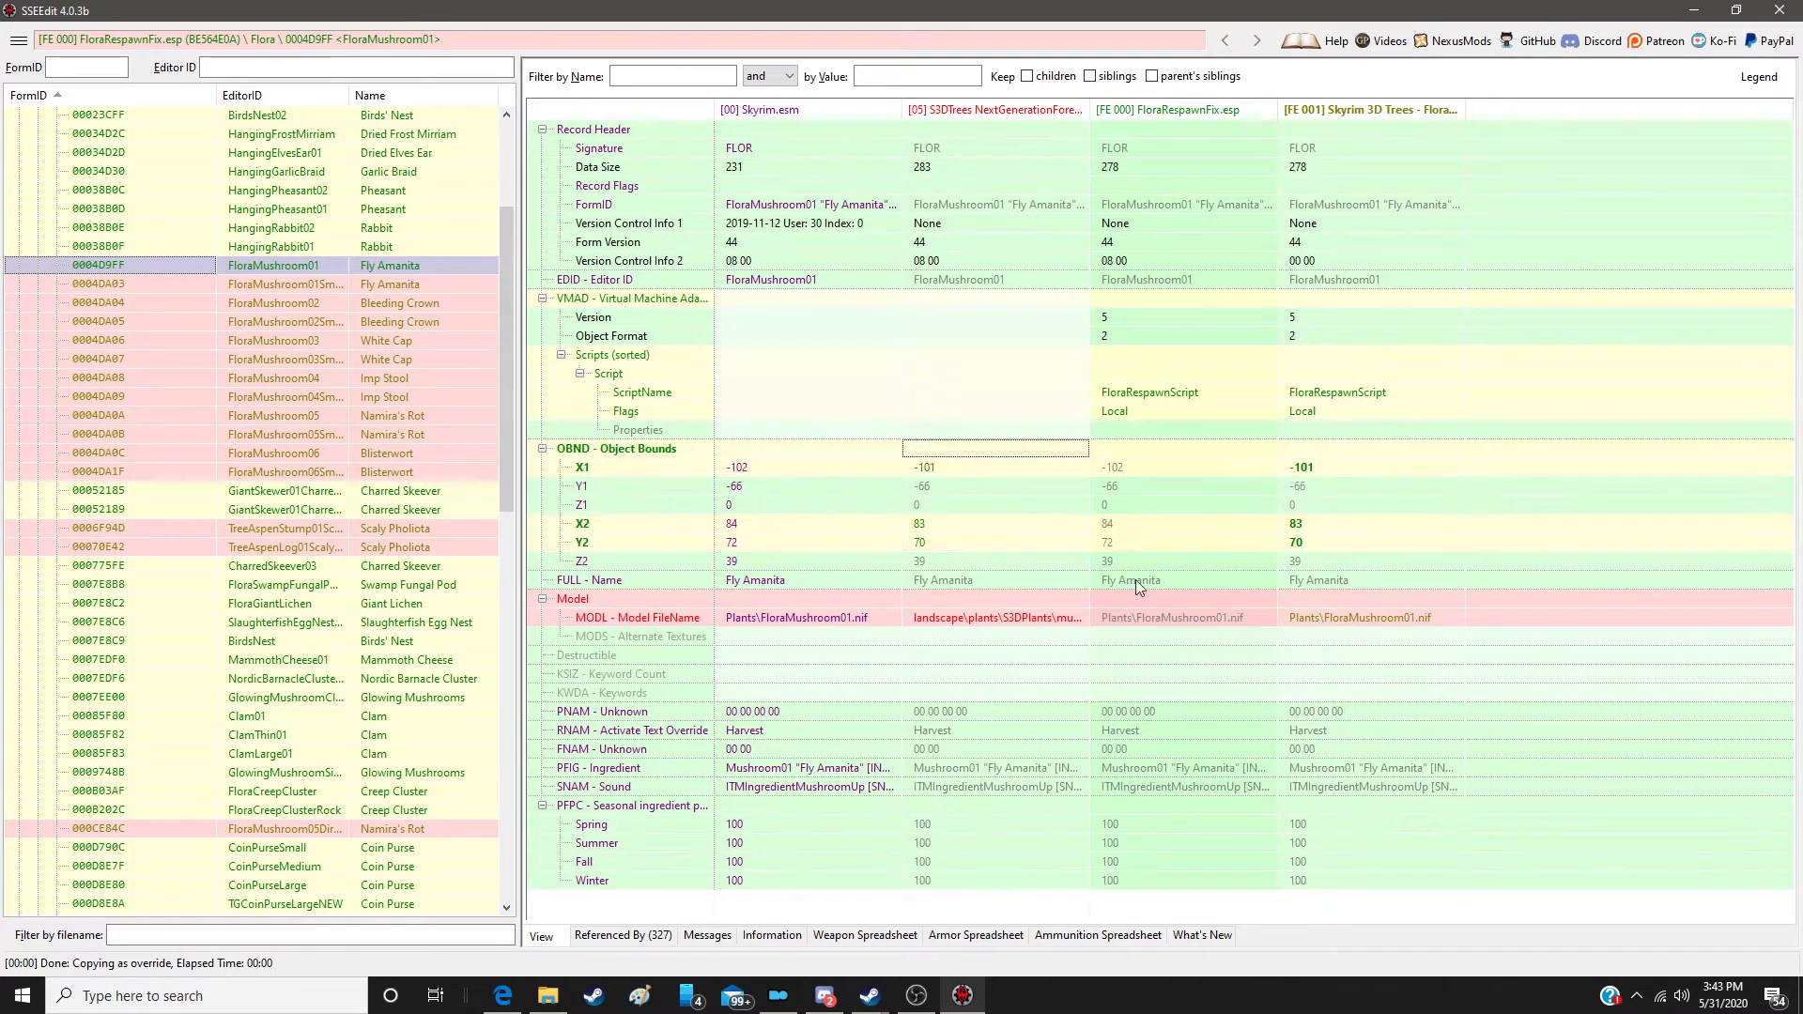
pyautogui.moveTo(1010, 598); pyautogui.dragTo(1381, 593)
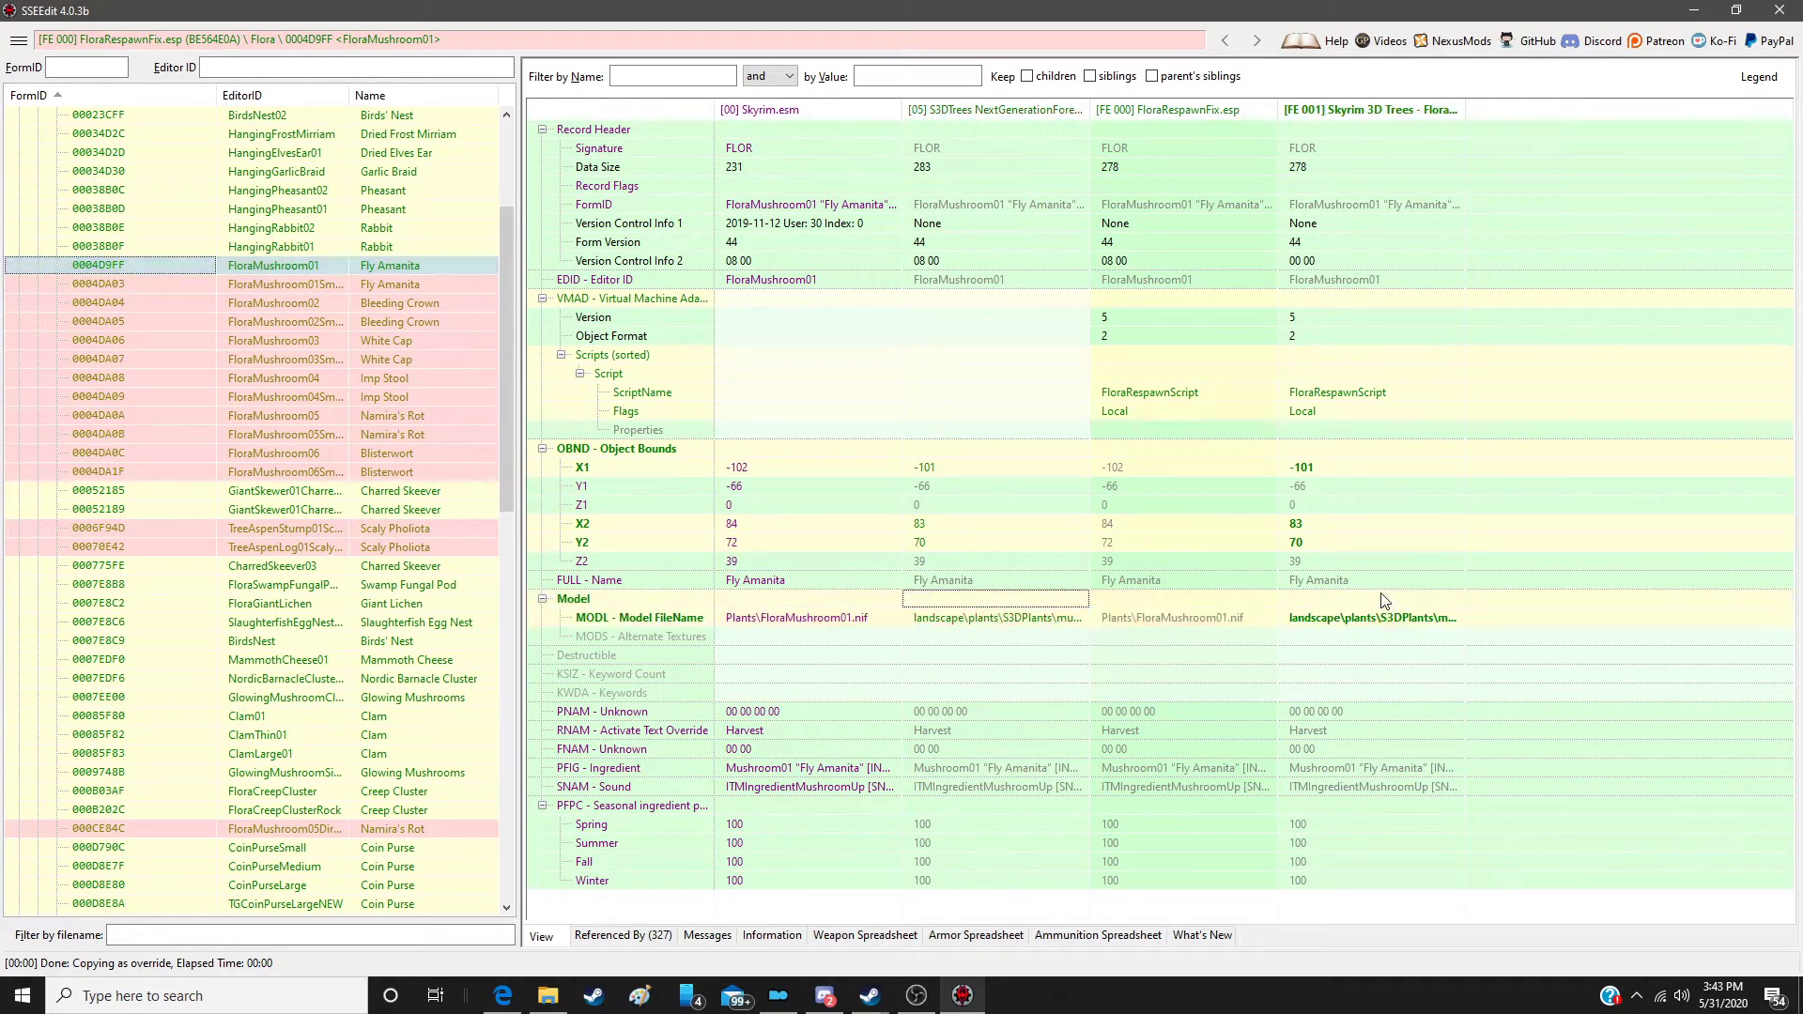
# Step: Copy FloraRespawnFix.esp's FloraMushroom01Small as an override into Skyrim 3D Trees - Flora Respawn Patch.esp, then apply S3DTrees NextGenerationForests.esp's Object Bounds and Model
pyautogui.click(374, 283)
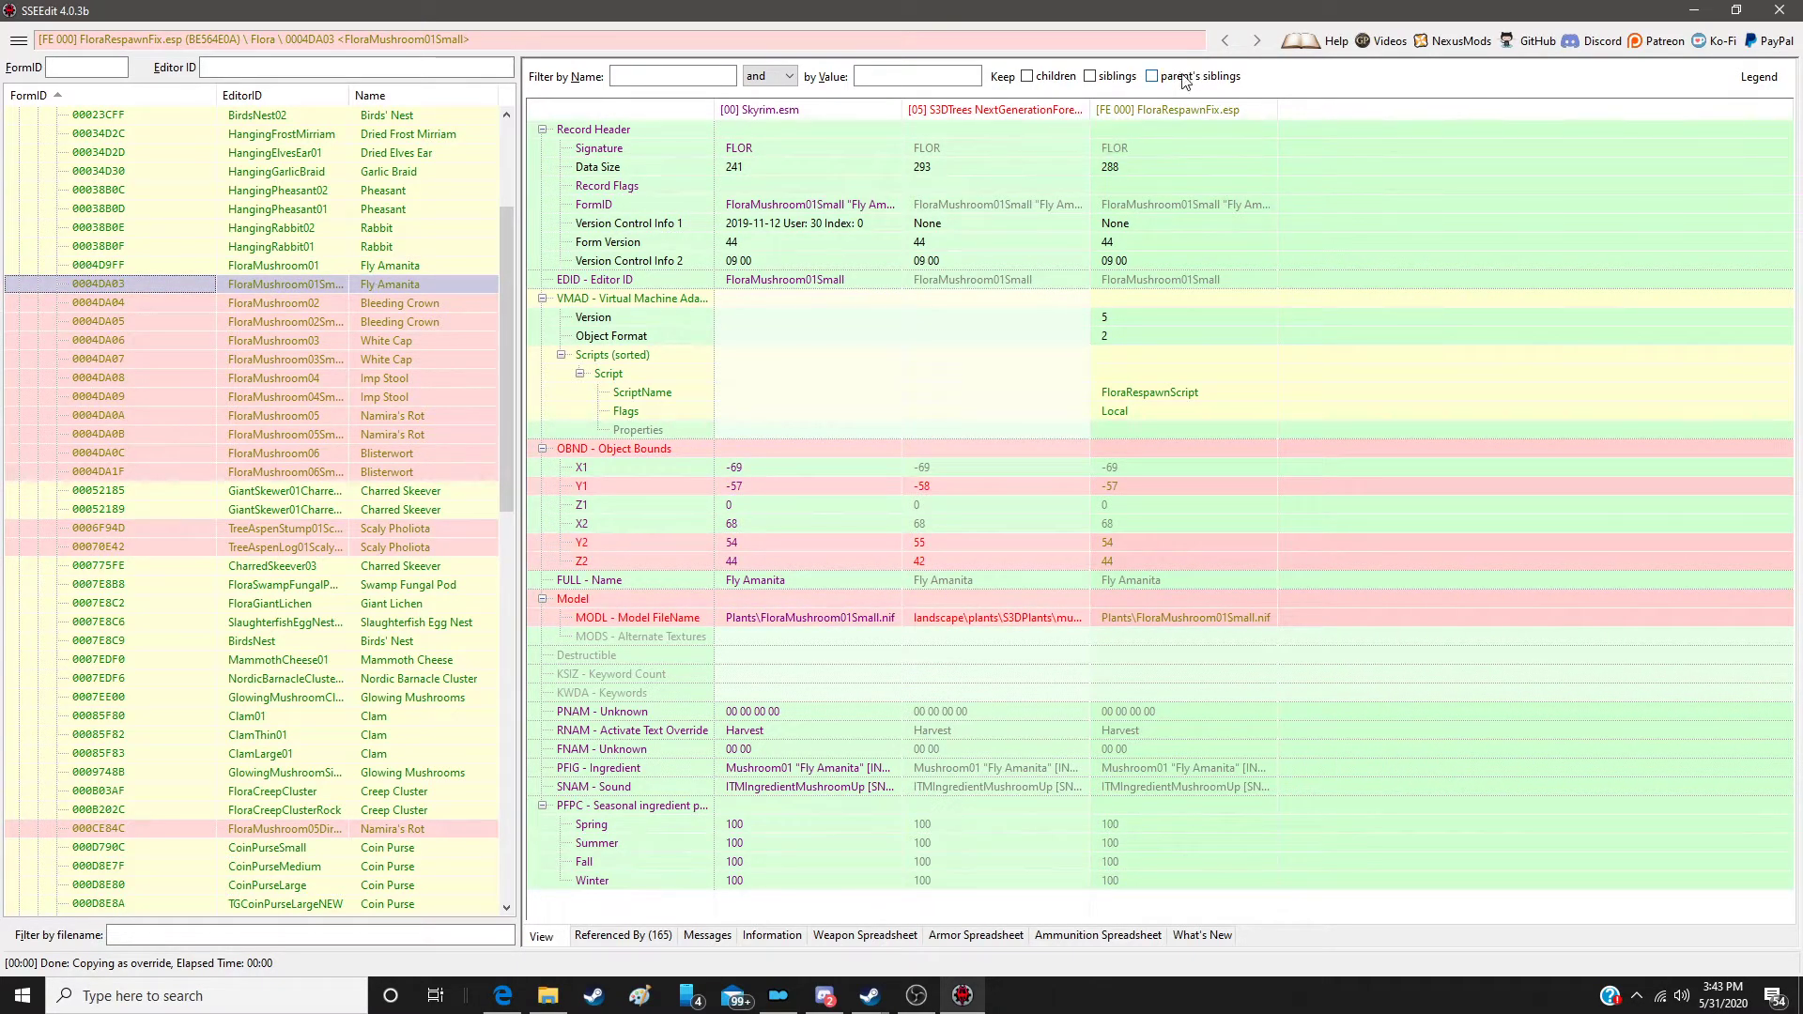
pyautogui.rightClick(1168, 111)
pyautogui.click(1200, 123)
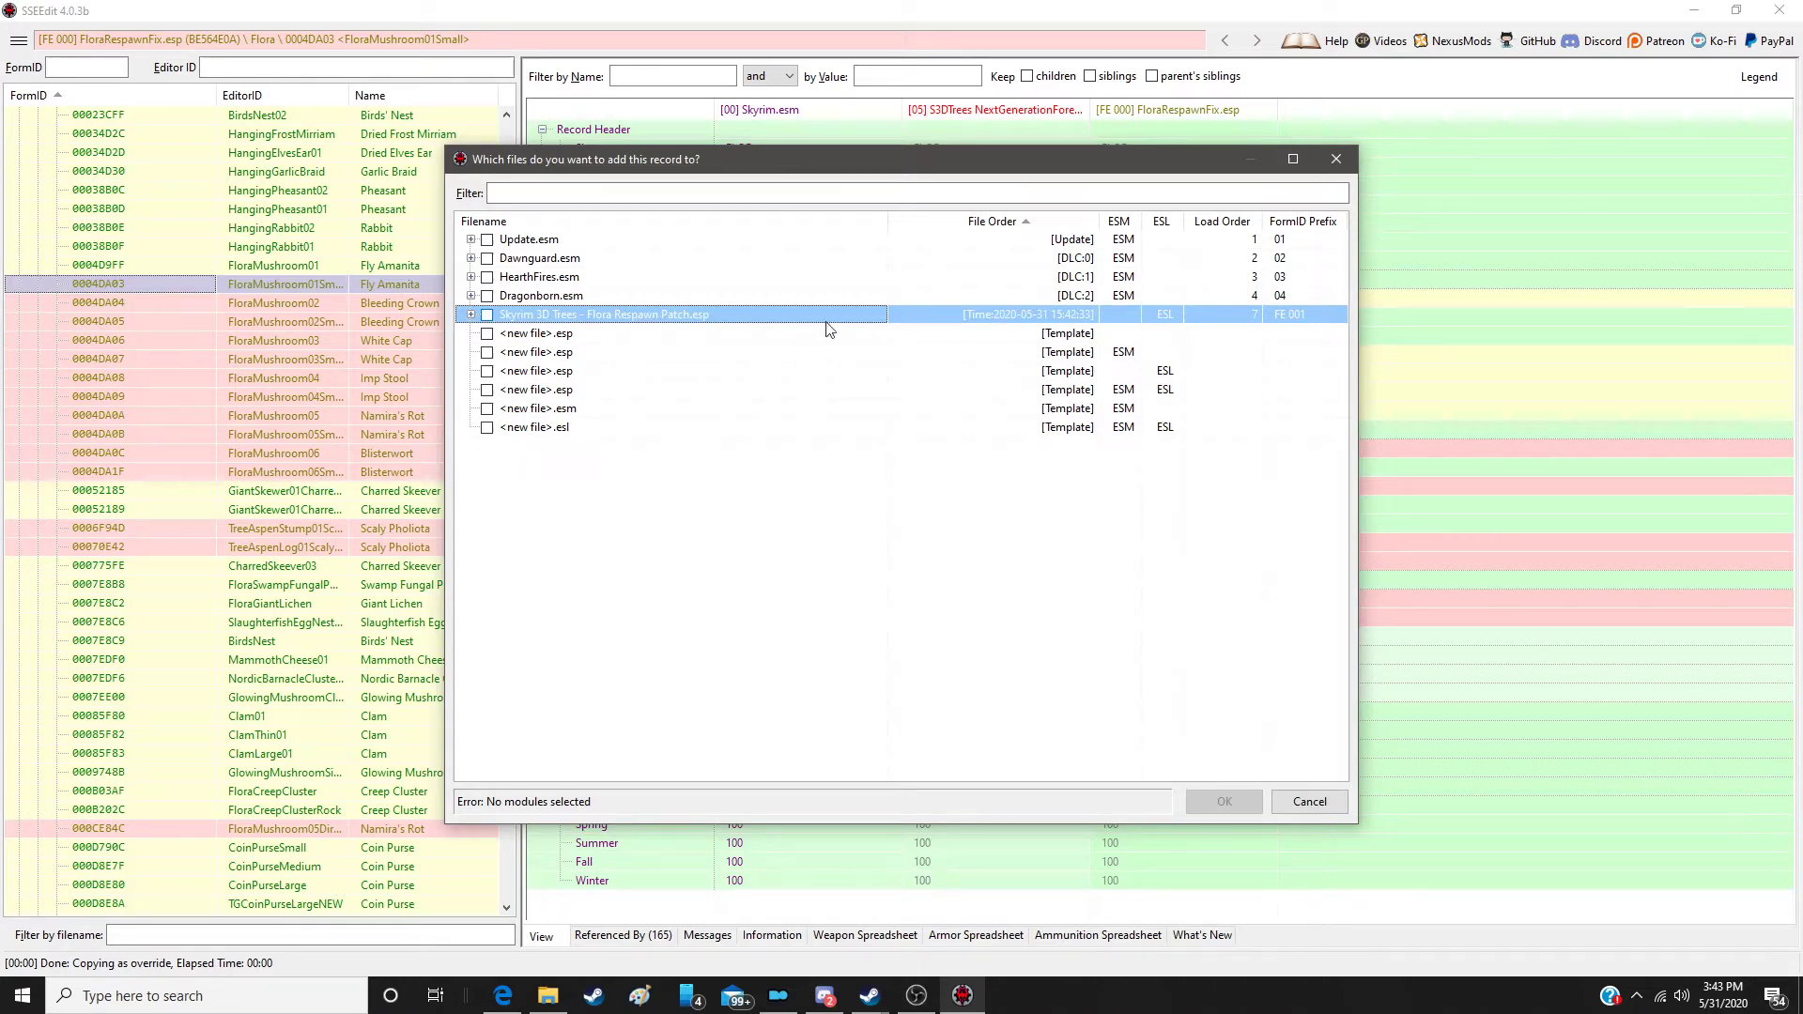
pyautogui.doubleClick(963, 317)
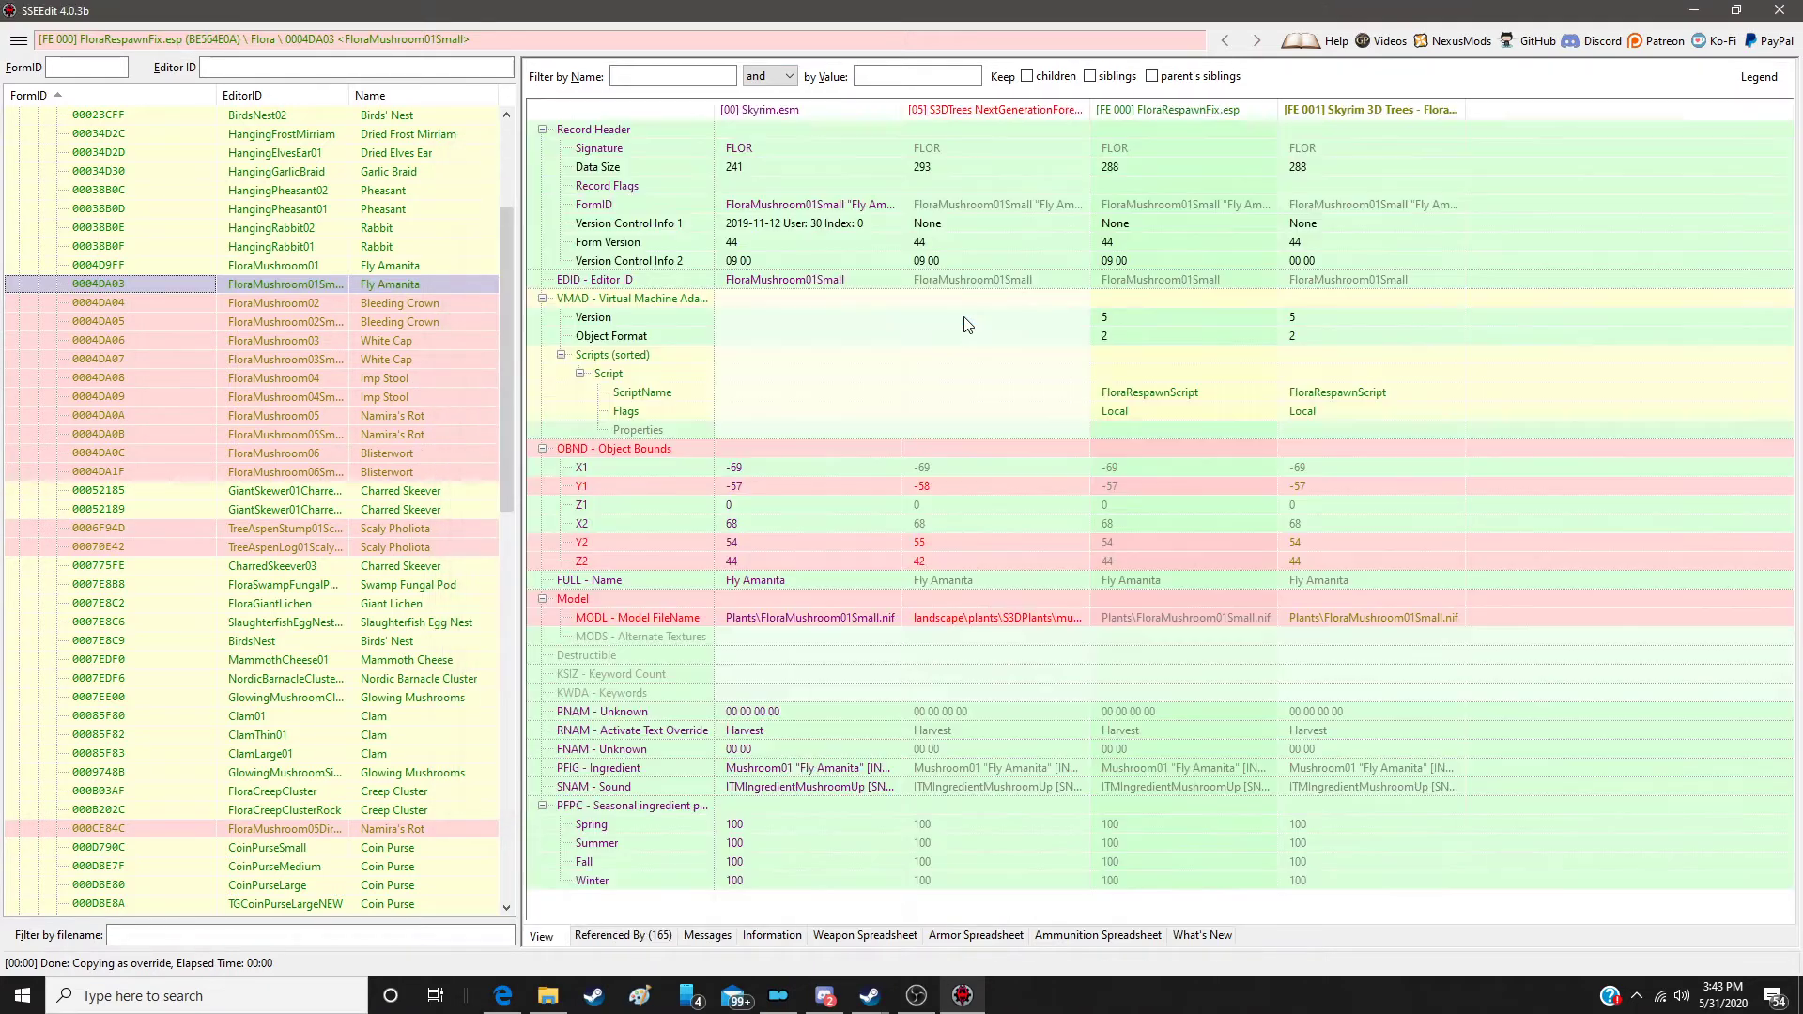
pyautogui.moveTo(943, 447); pyautogui.dragTo(1389, 453)
pyautogui.click(1011, 602)
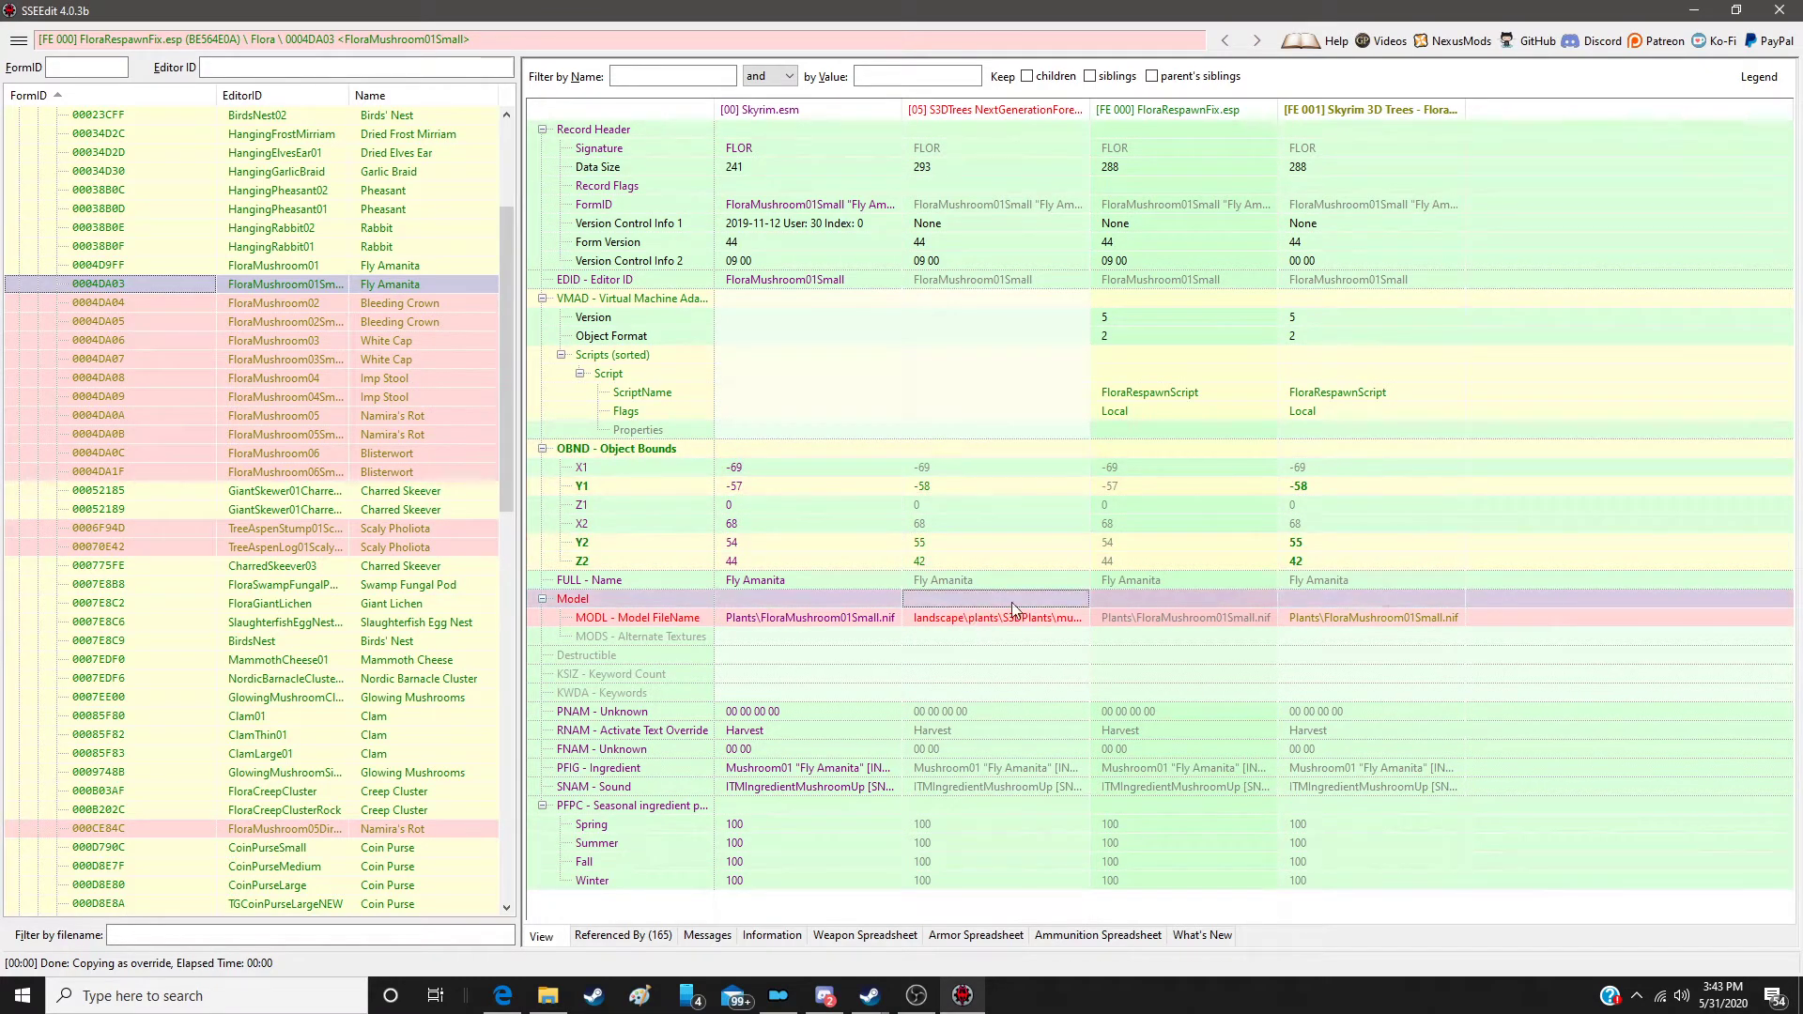
pyautogui.moveTo(1337, 605); pyautogui.dragTo(1376, 599)
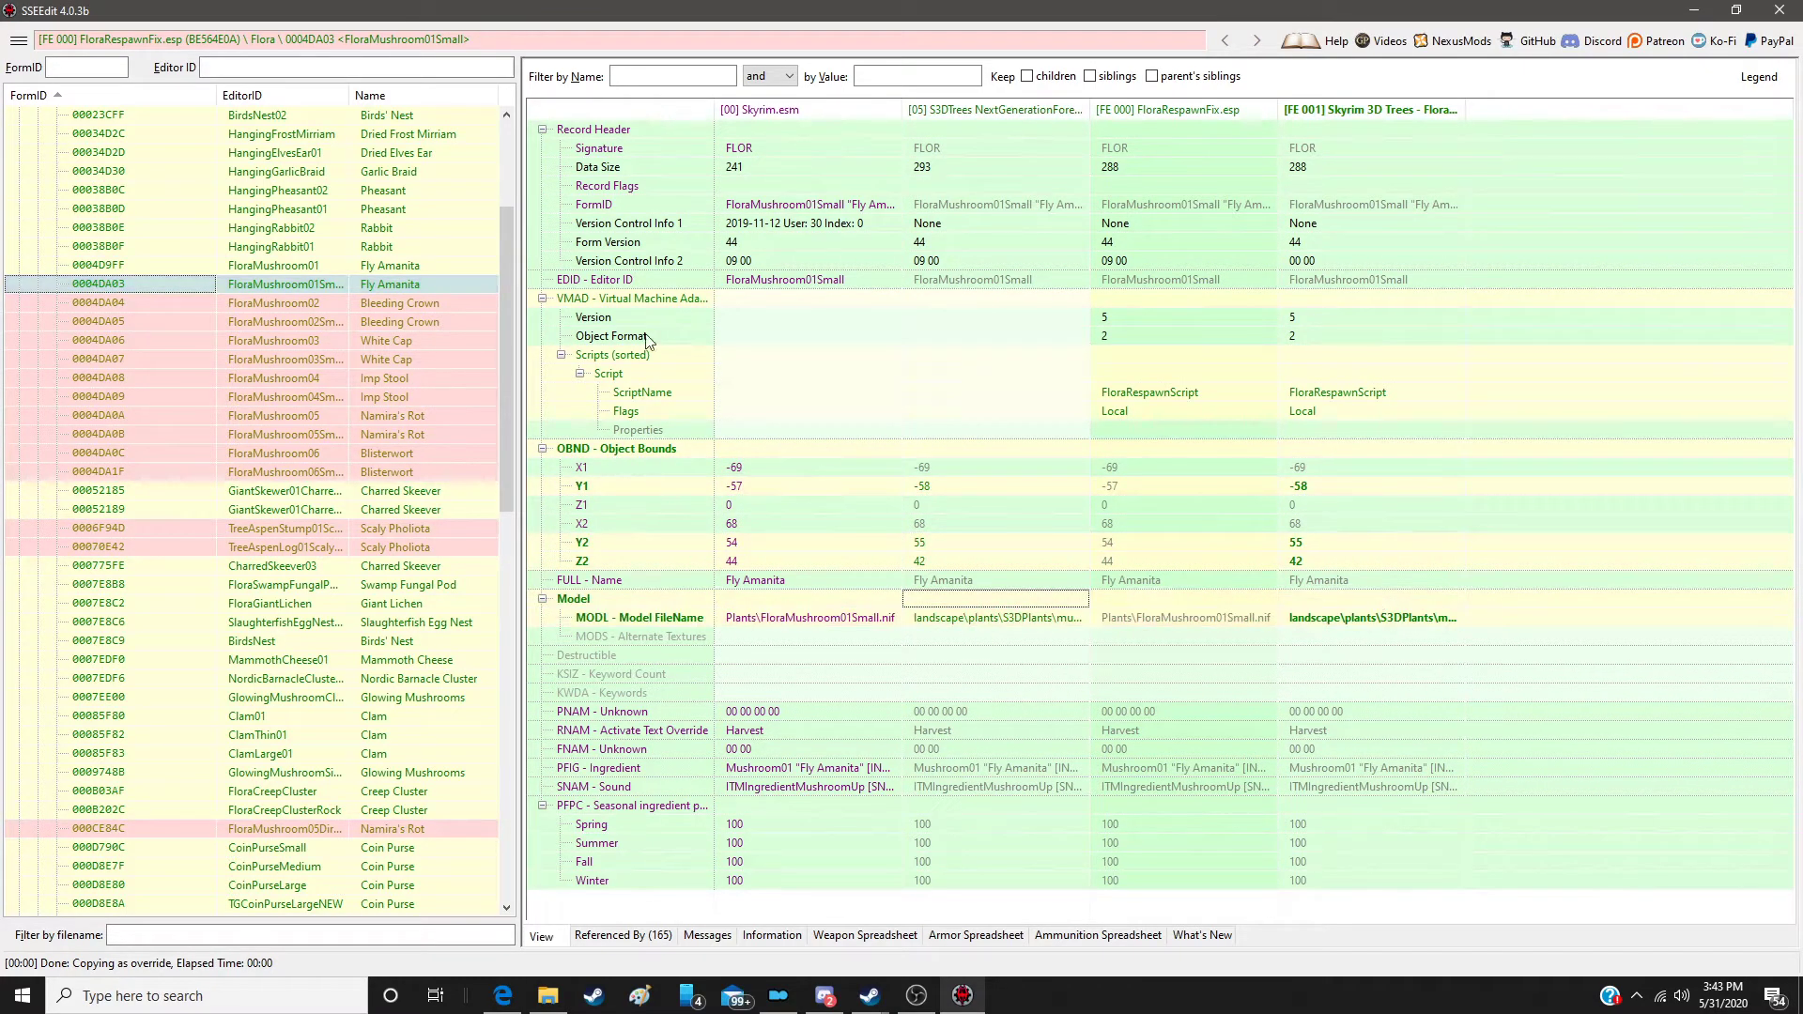
# Step: Copy the FloraRespawnFix.esp version of FloraMushroom02 as an override into Skyrim 3D Trees - Flora Respawn Patch.esp
pyautogui.click(426, 304)
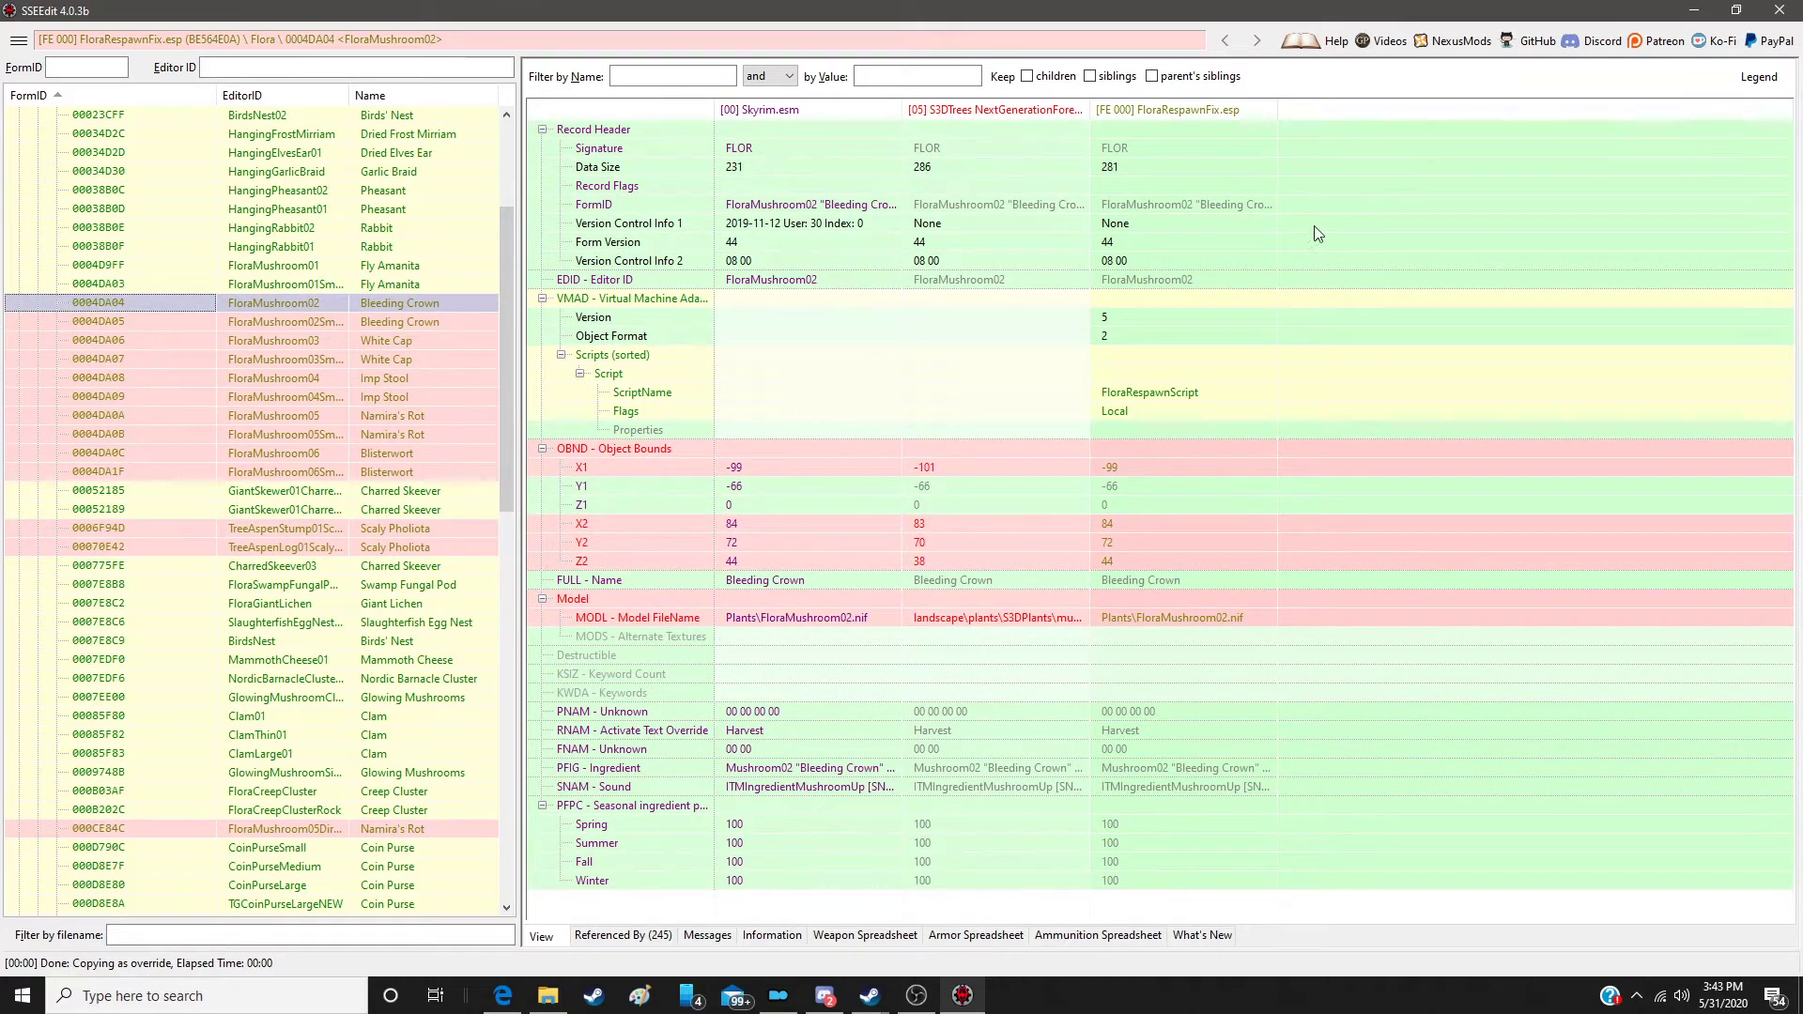
pyautogui.rightClick(1212, 111)
pyautogui.click(1254, 127)
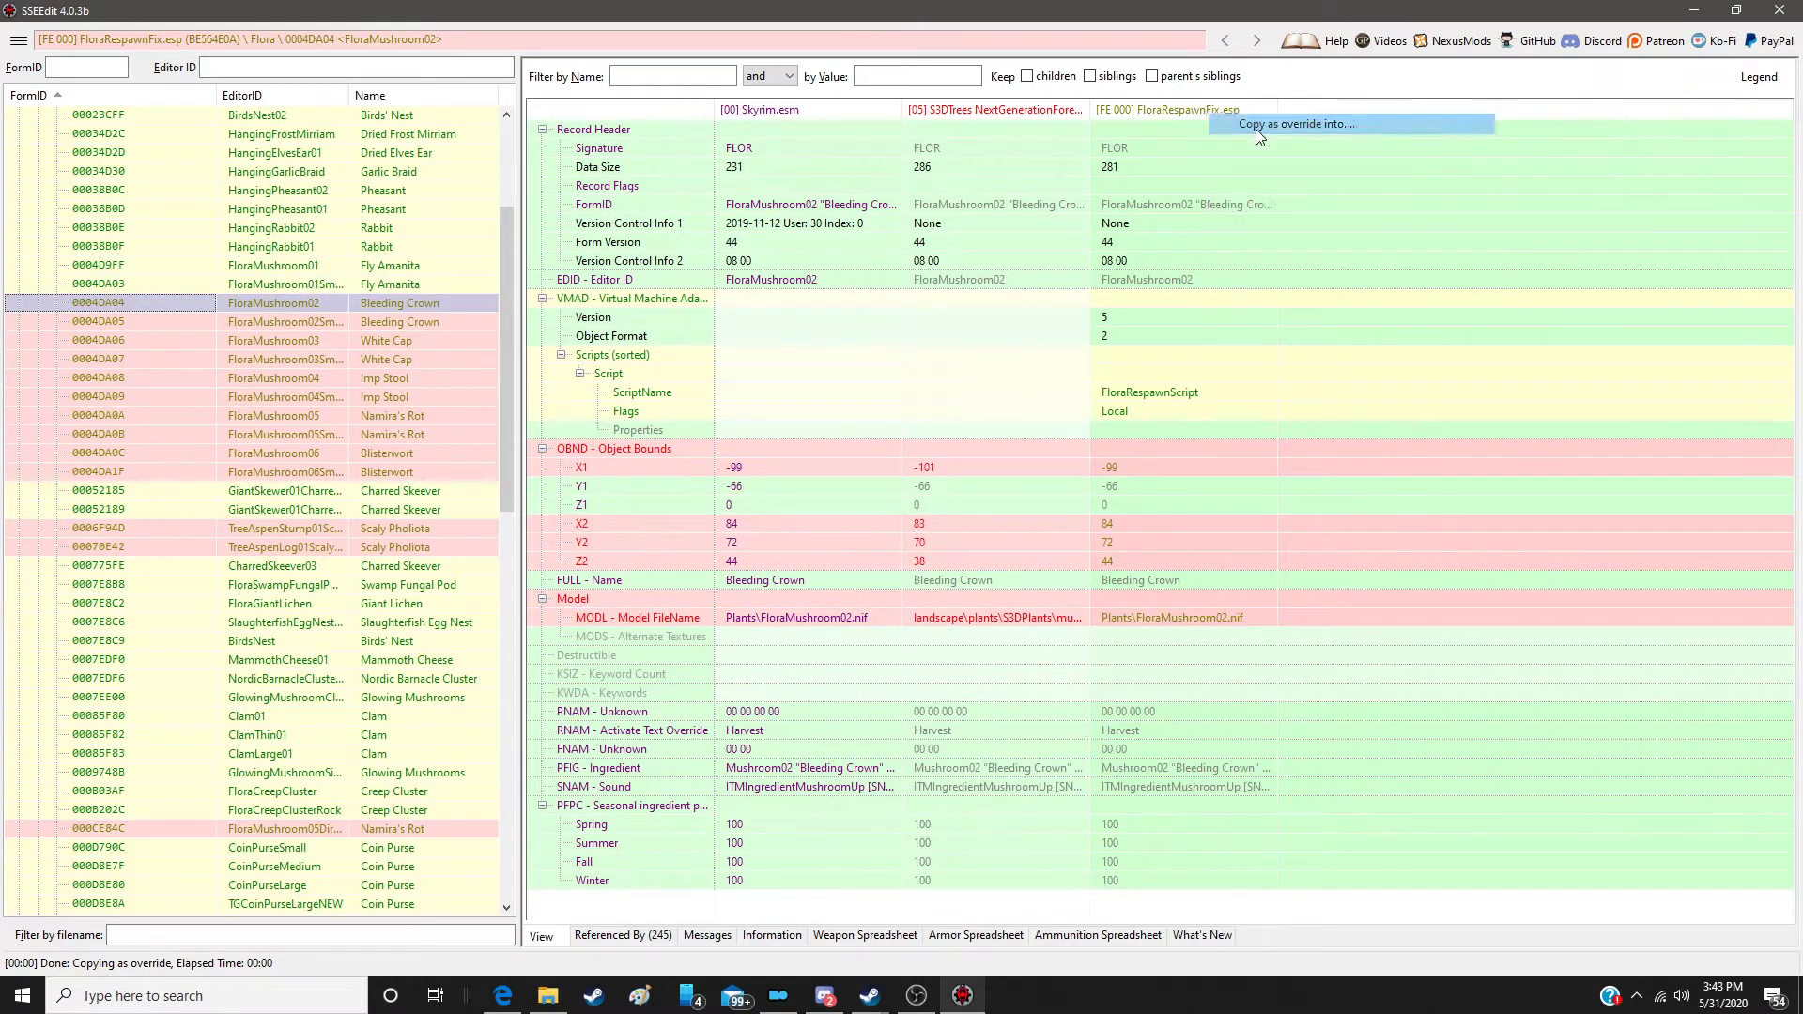
pyautogui.doubleClick(1001, 315)
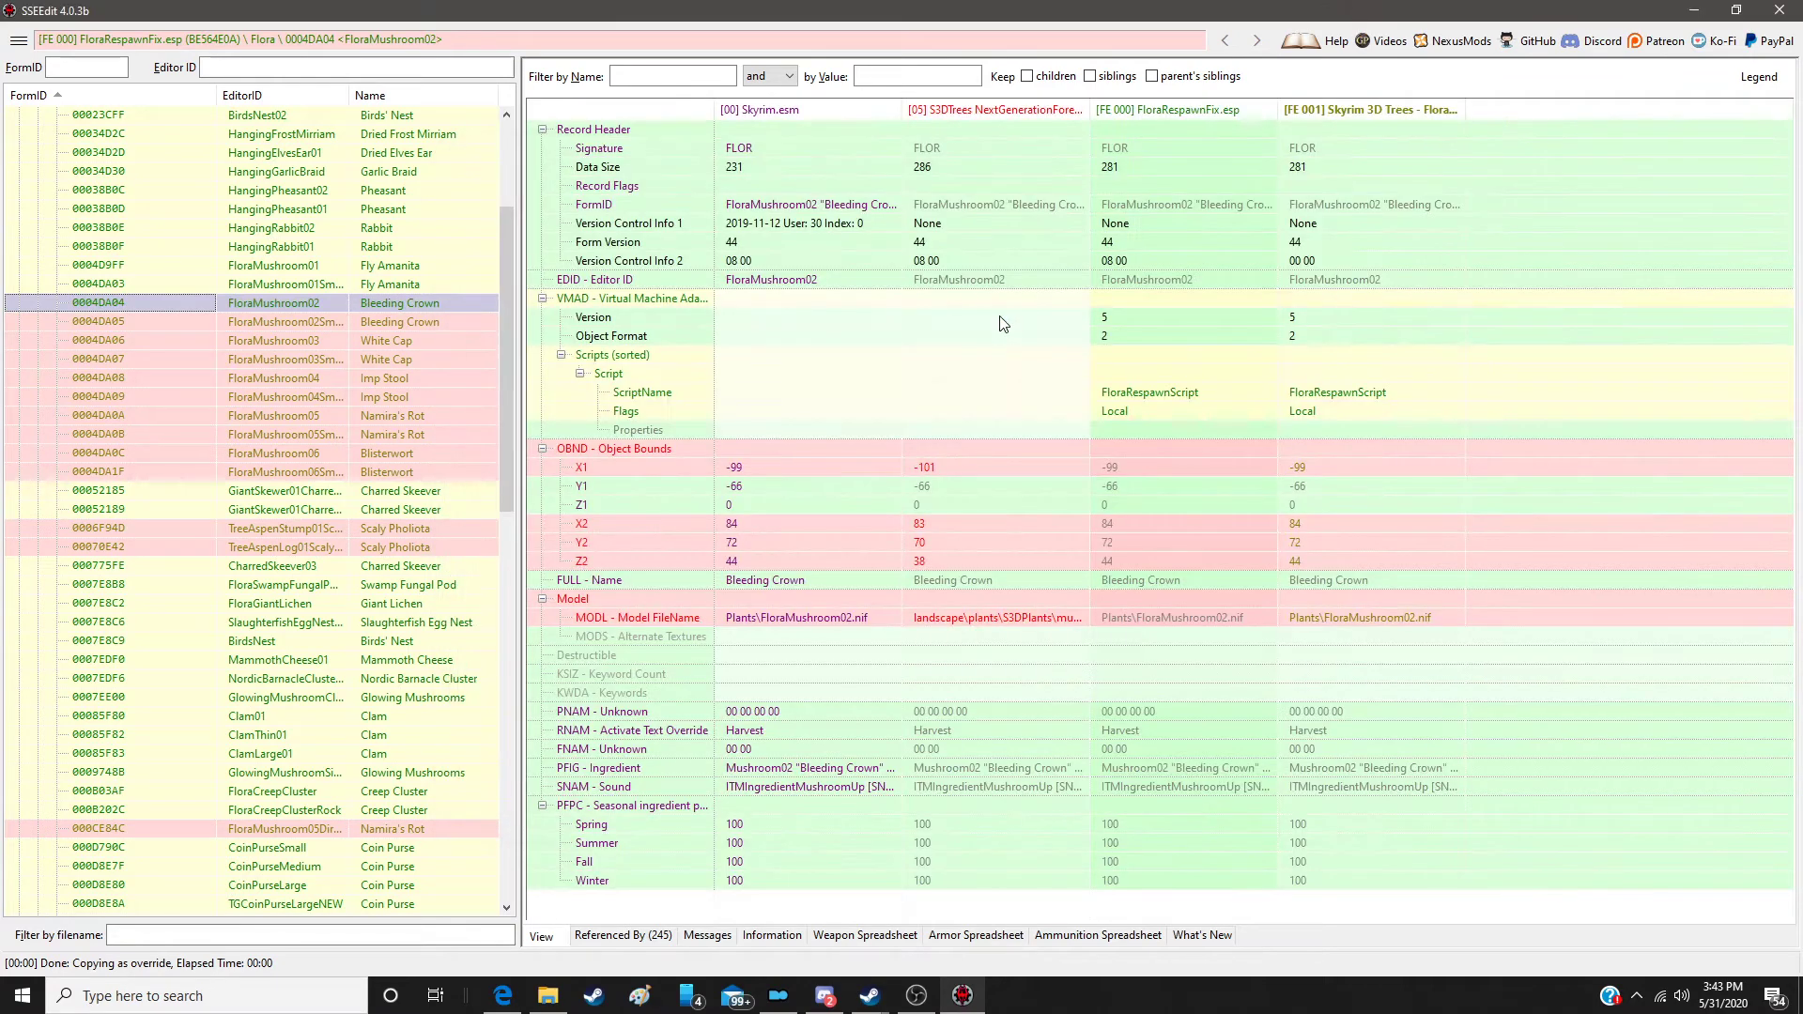
# Step: Copy FloraMushroom02's Object Bounds and Model from S3DTrees NextGenerationForests.esp into the patch and open the FloraMushroom02Small record
pyautogui.moveTo(977, 448); pyautogui.dragTo(1396, 445)
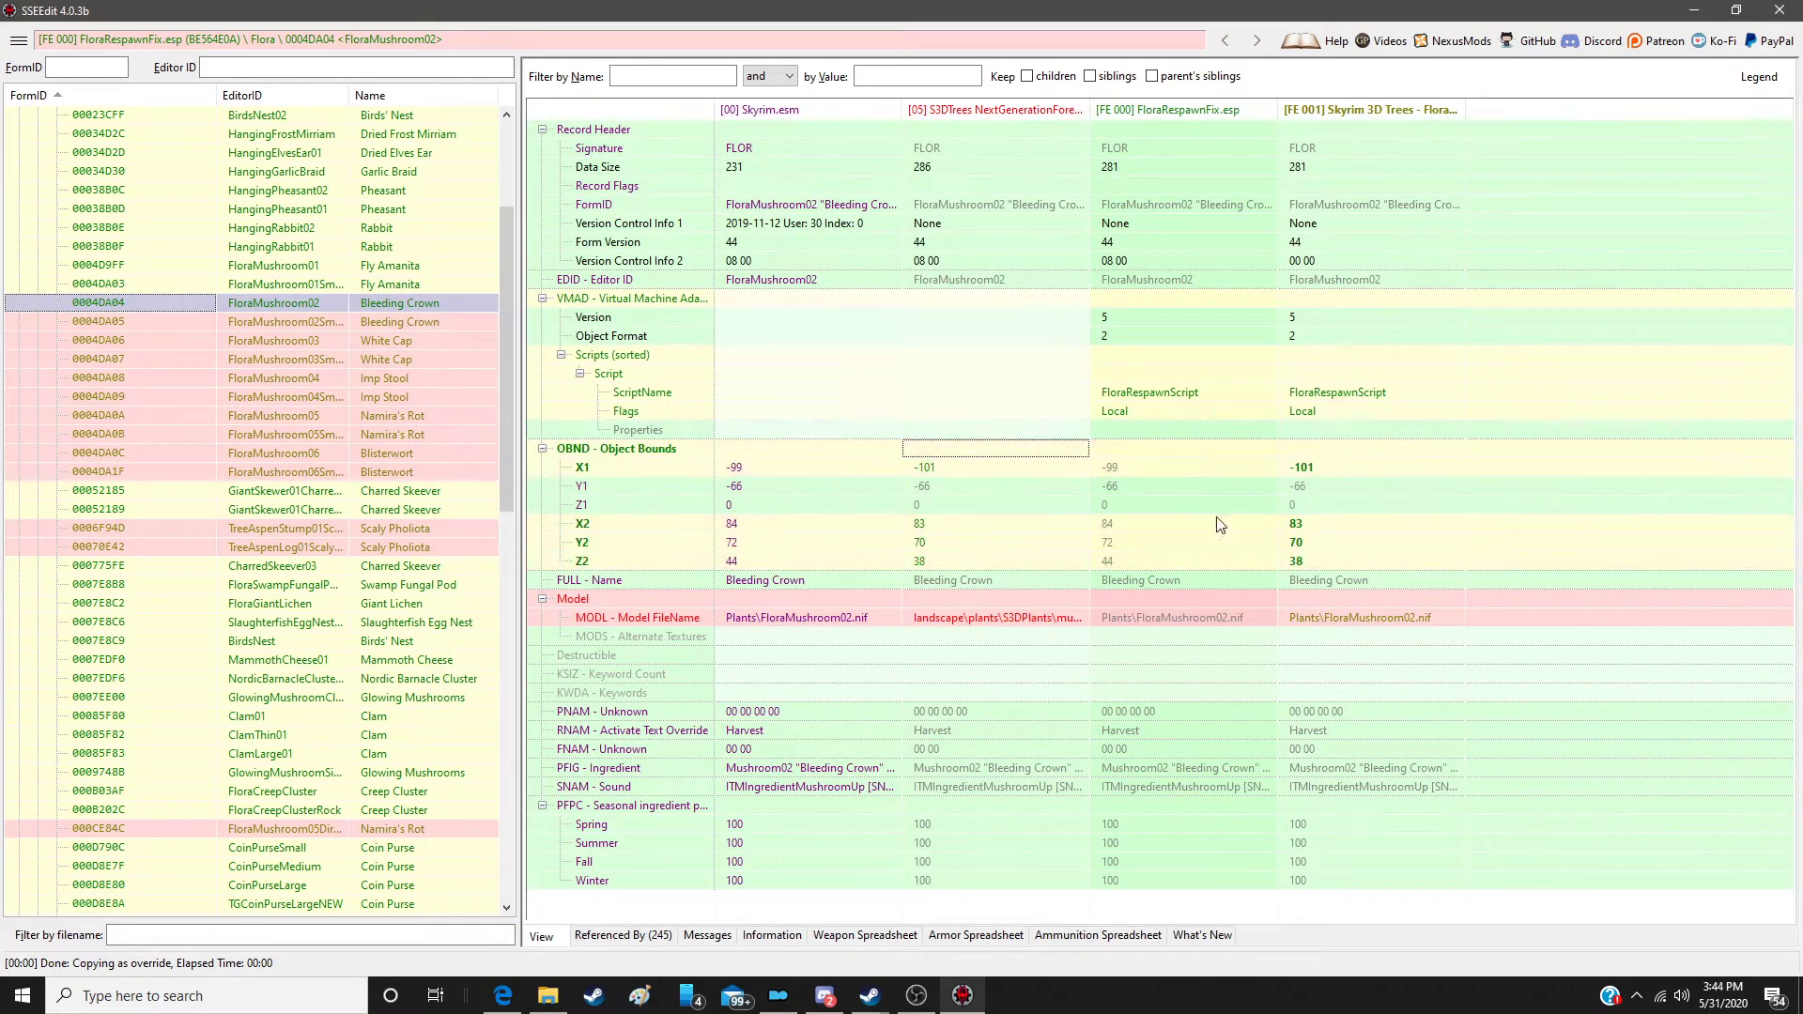
pyautogui.moveTo(1057, 596); pyautogui.dragTo(1359, 590)
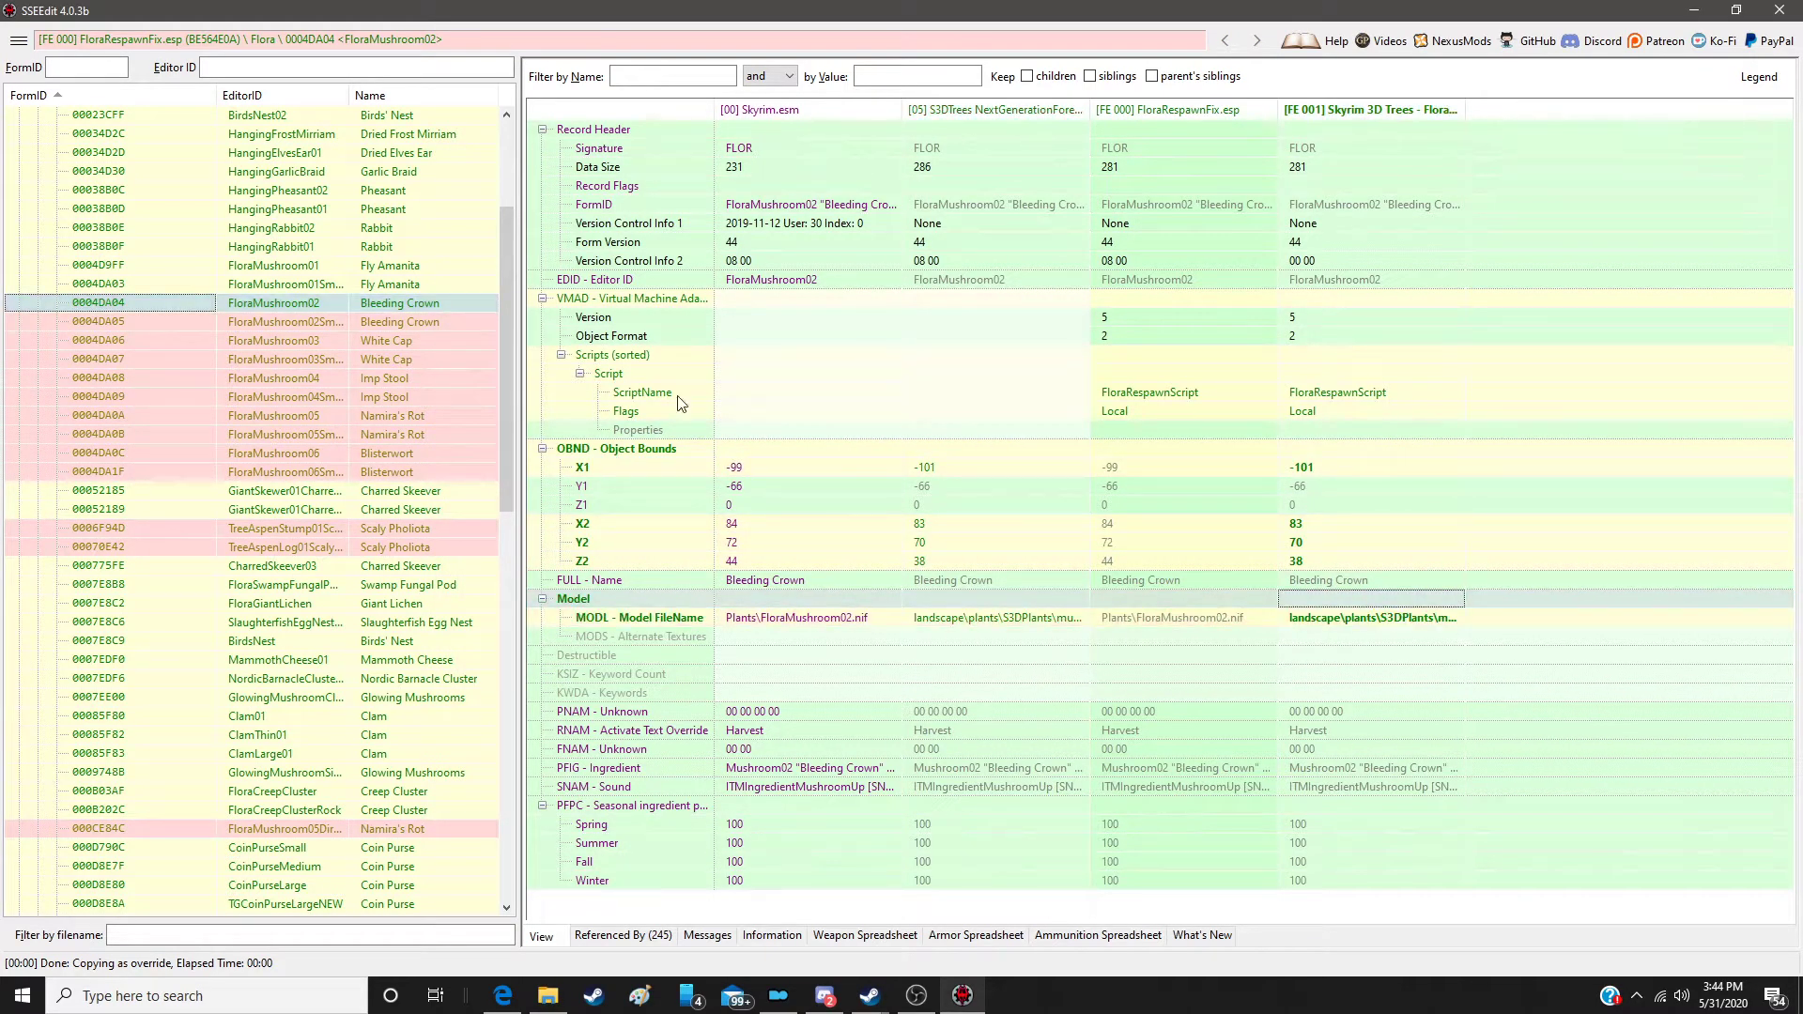
pyautogui.click(398, 325)
pyautogui.rightClick(1197, 128)
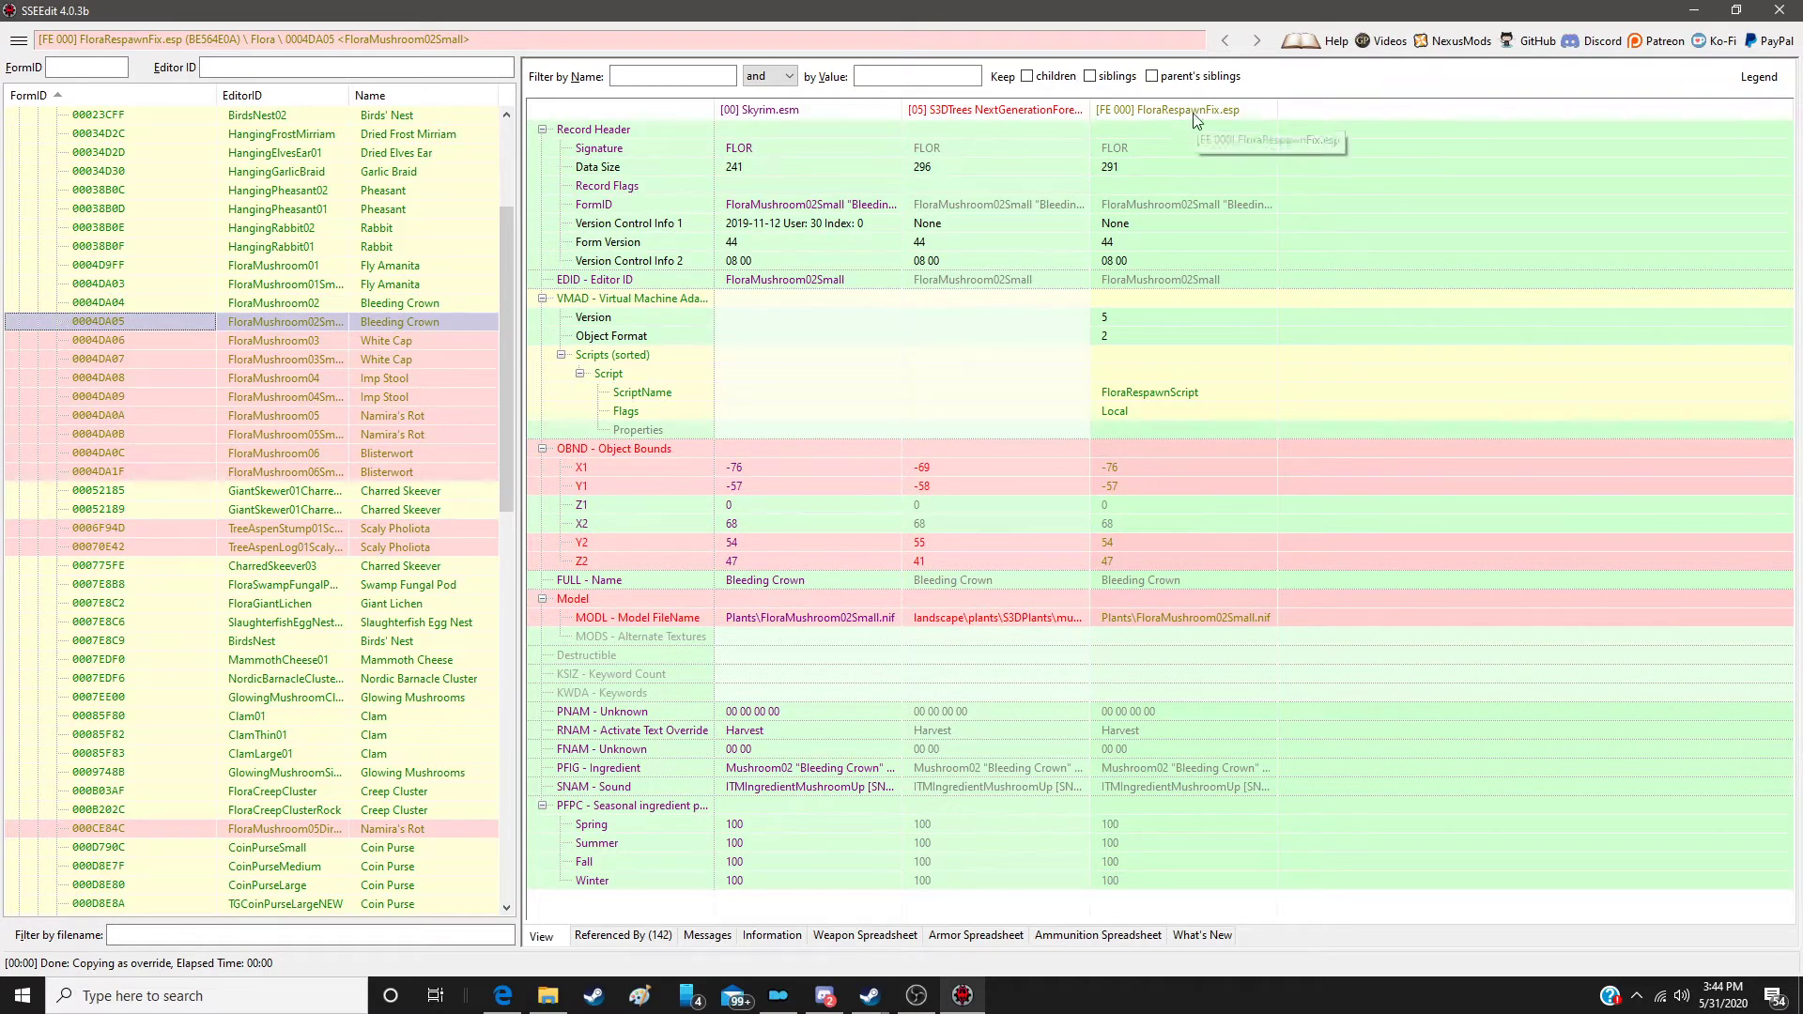
pyautogui.click(1220, 132)
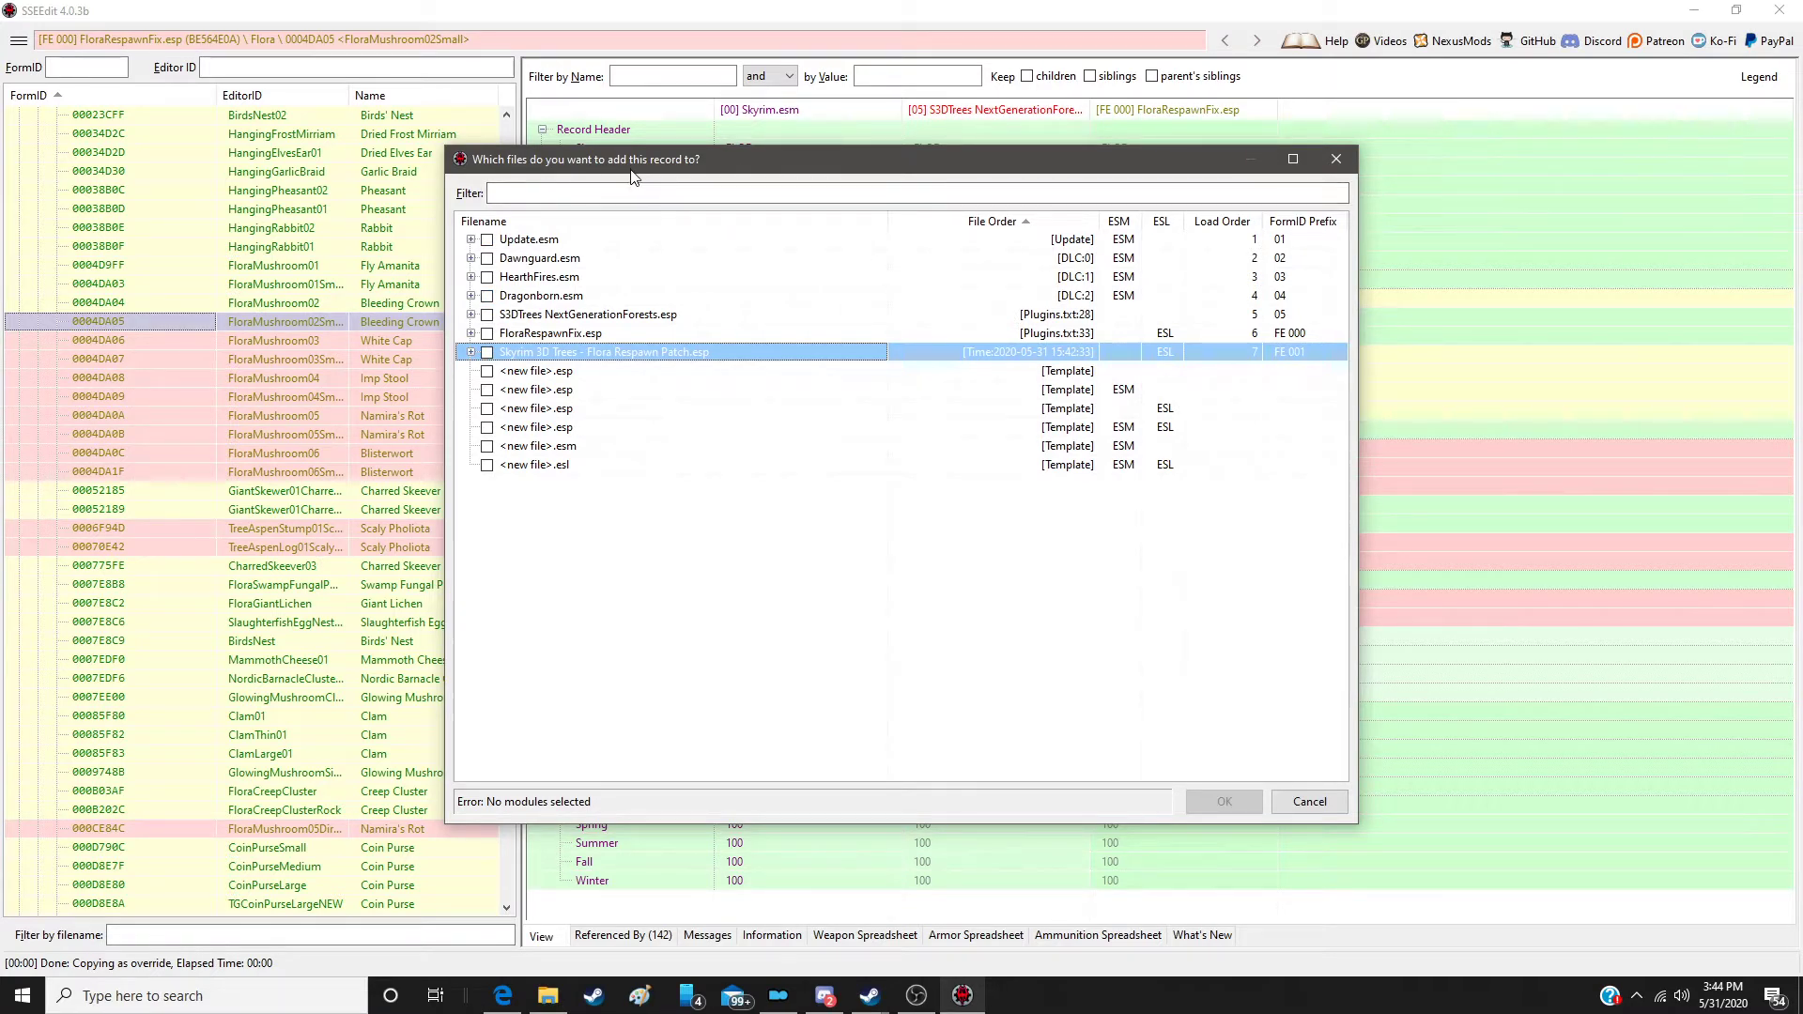
pyautogui.click(1334, 805)
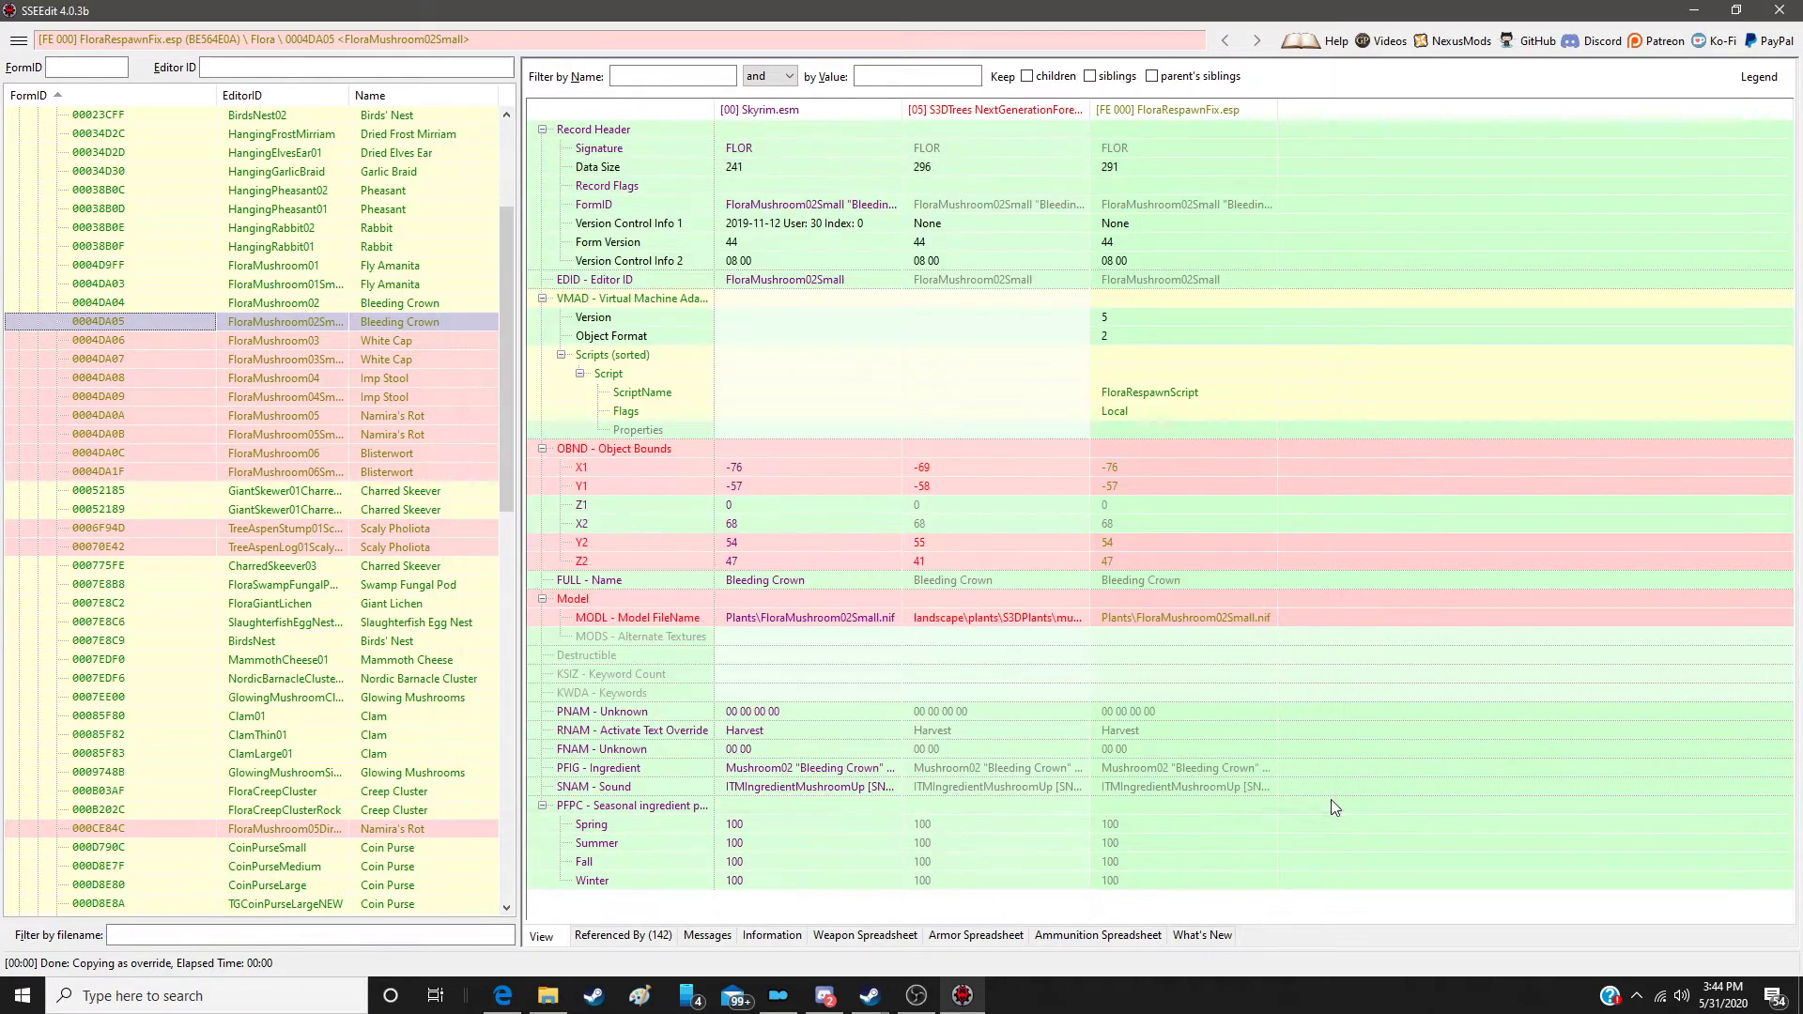
# Step: Copy the FloraRespawnFix.esp version of FloraMushroom02Small as an override into Skyrim 3D Trees - Flora Respawn Patch.esp
pyautogui.rightClick(1158, 110)
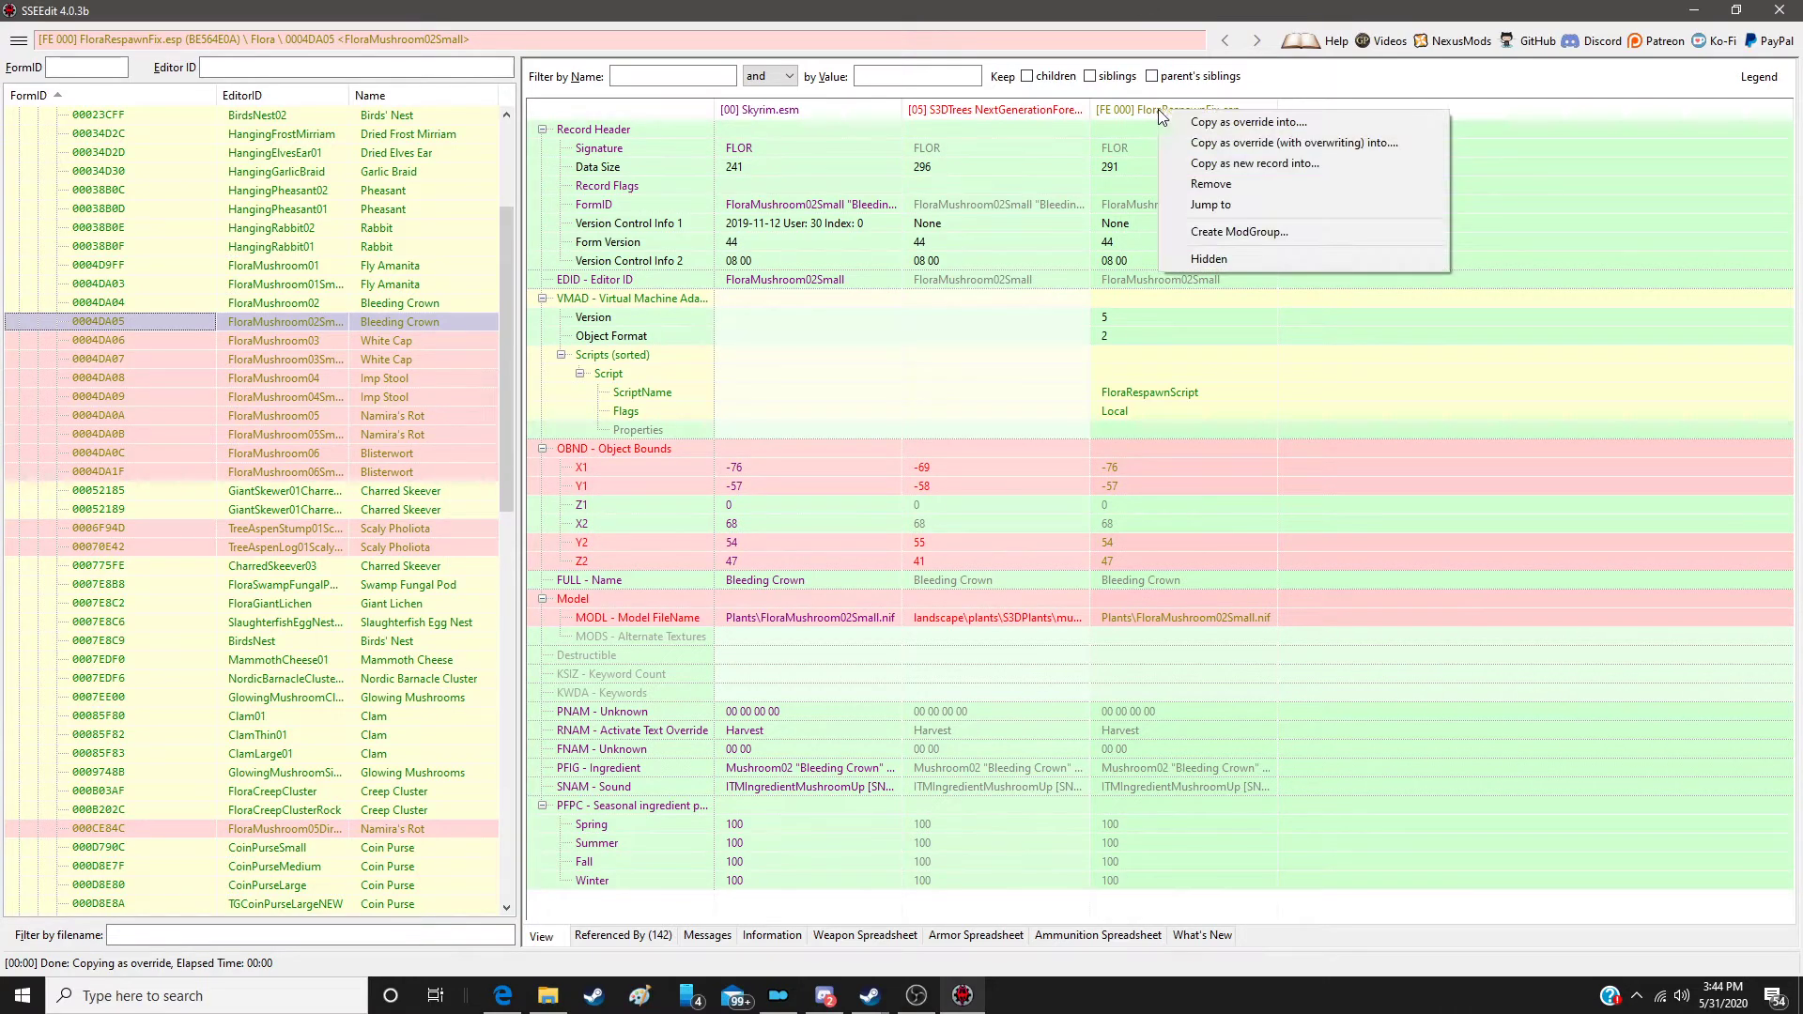
pyautogui.click(1213, 126)
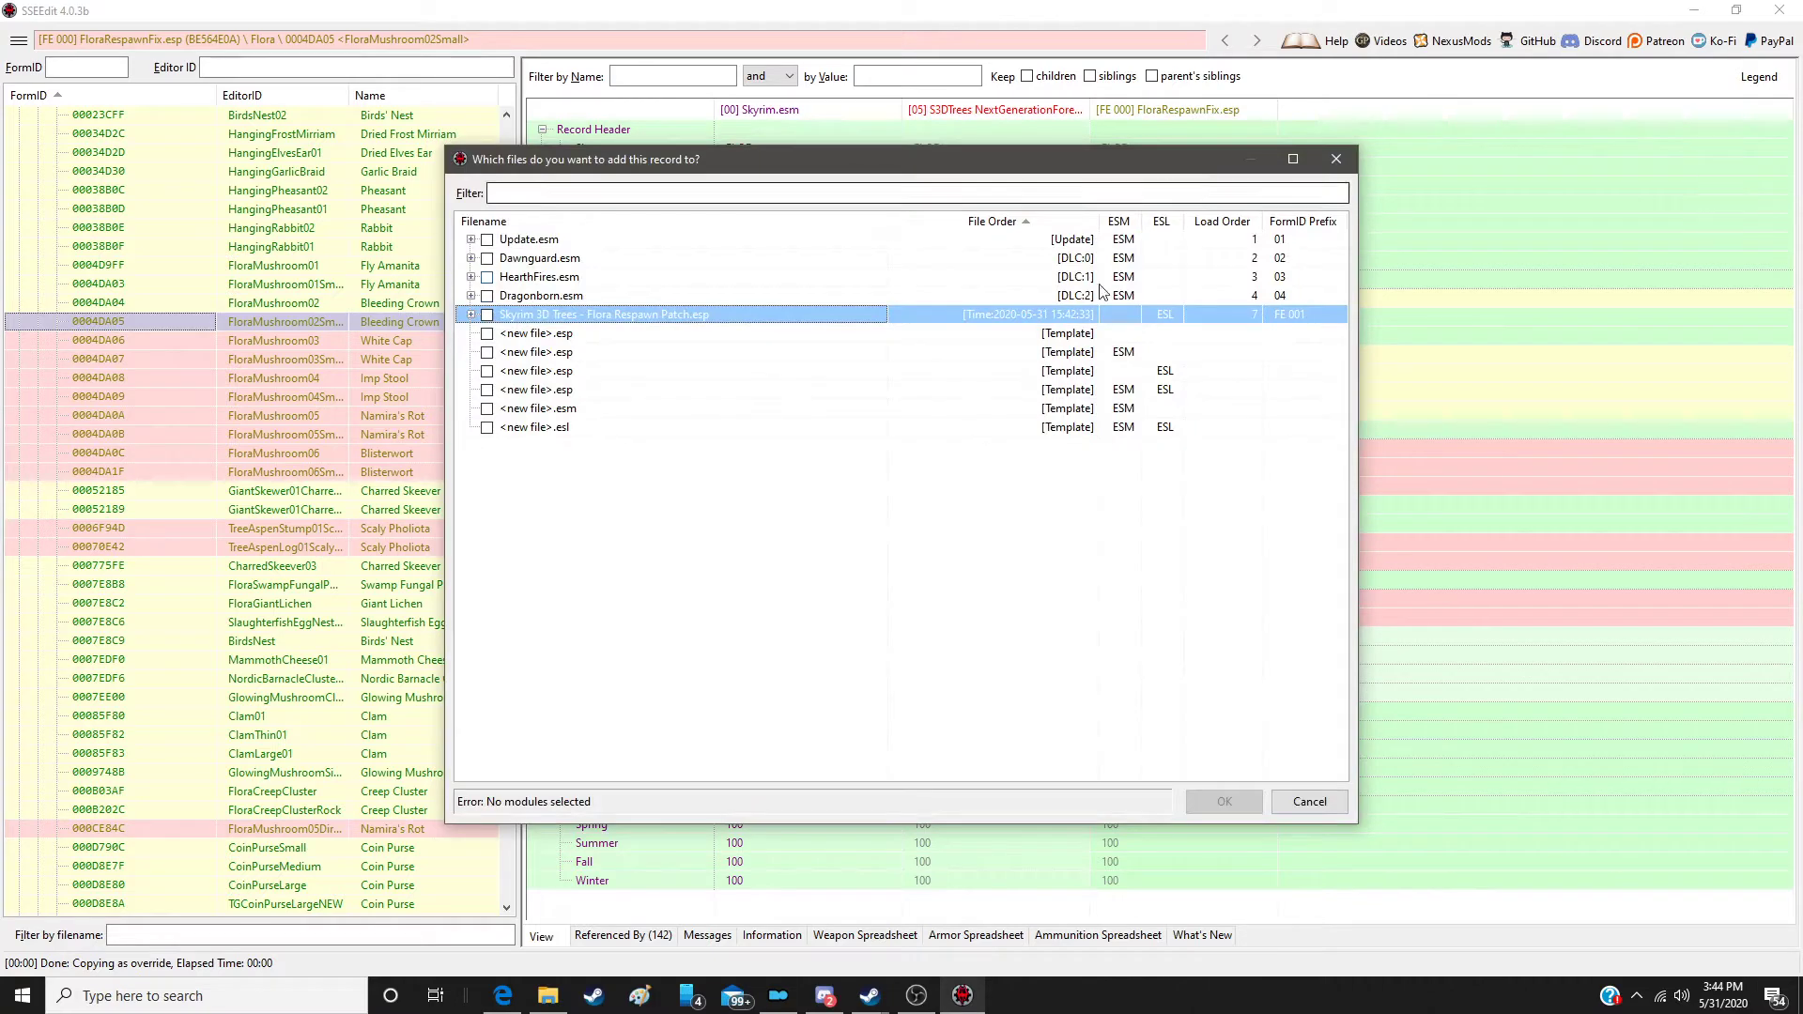
pyautogui.doubleClick(1006, 317)
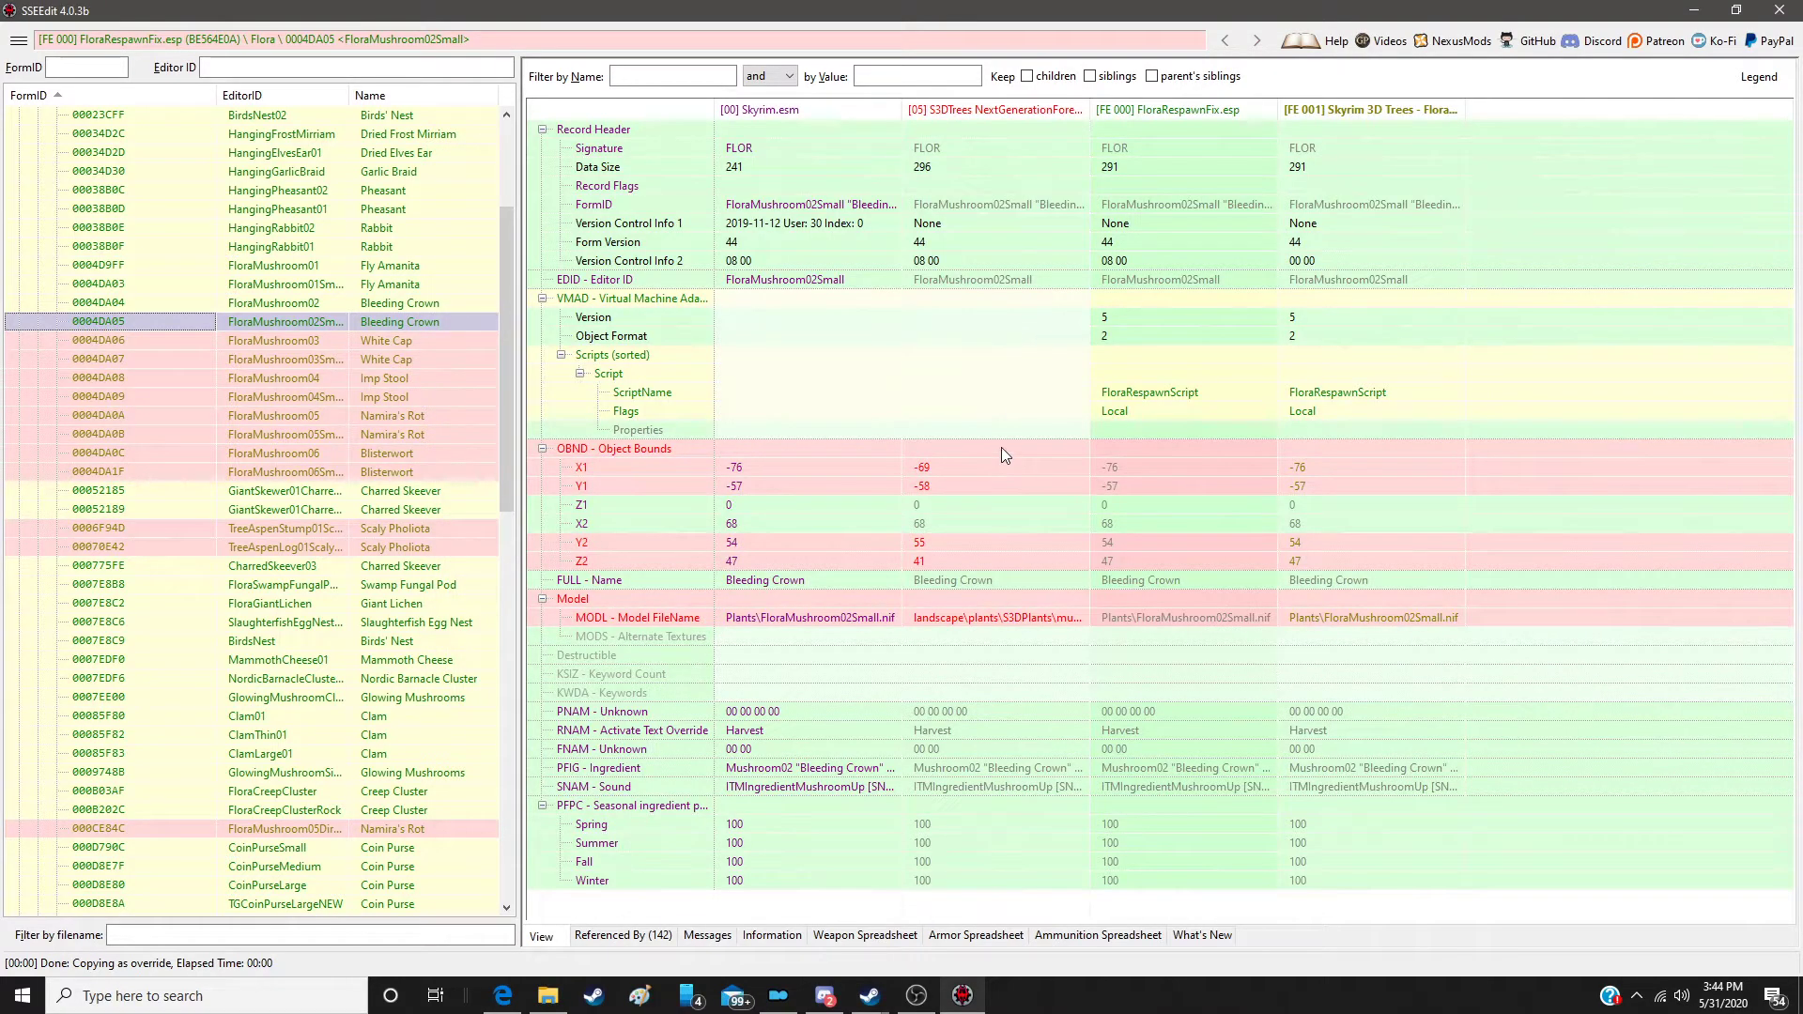
# Step: Copy FloraMushroom02Small's Object Bounds and Model from S3DTrees NextGenerationForests.esp into the patch and open the FloraMushroom03 record
pyautogui.moveTo(1001, 447); pyautogui.dragTo(1373, 451)
pyautogui.moveTo(989, 597); pyautogui.dragTo(1360, 588)
pyautogui.click(419, 323)
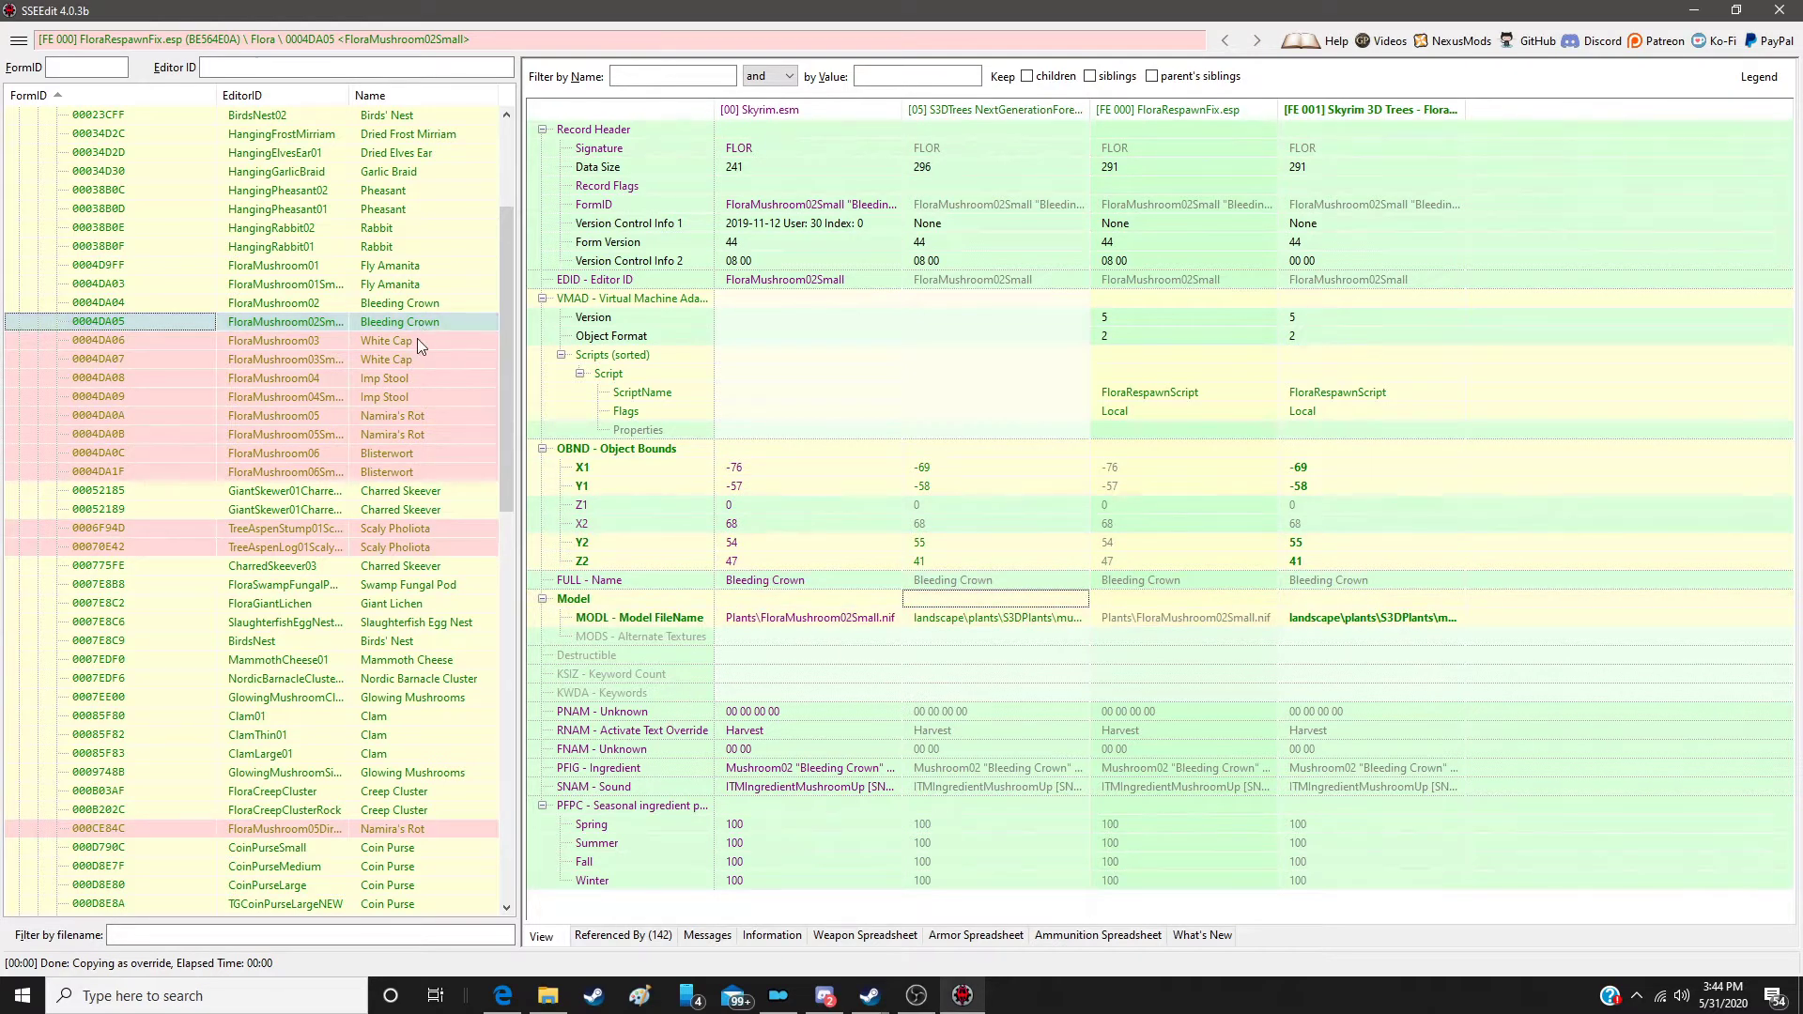
pyautogui.click(417, 342)
pyautogui.rightClick(1158, 117)
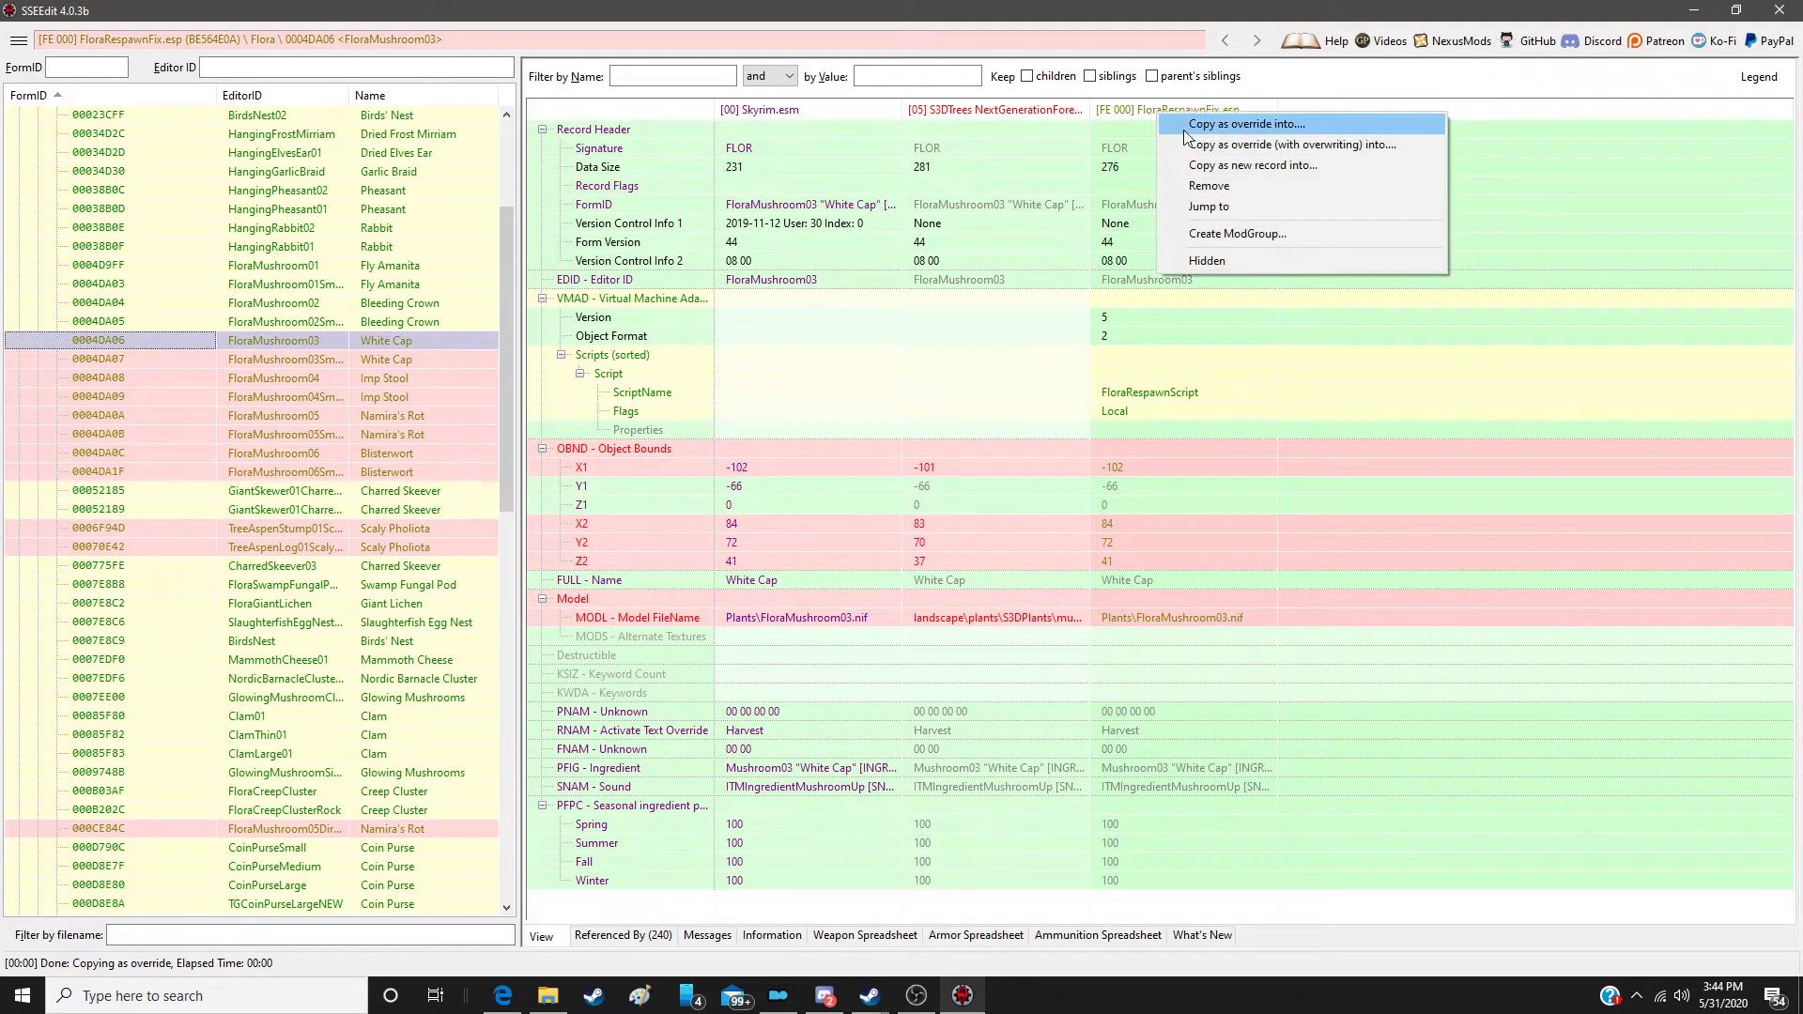
pyautogui.click(1191, 133)
pyautogui.click(1297, 803)
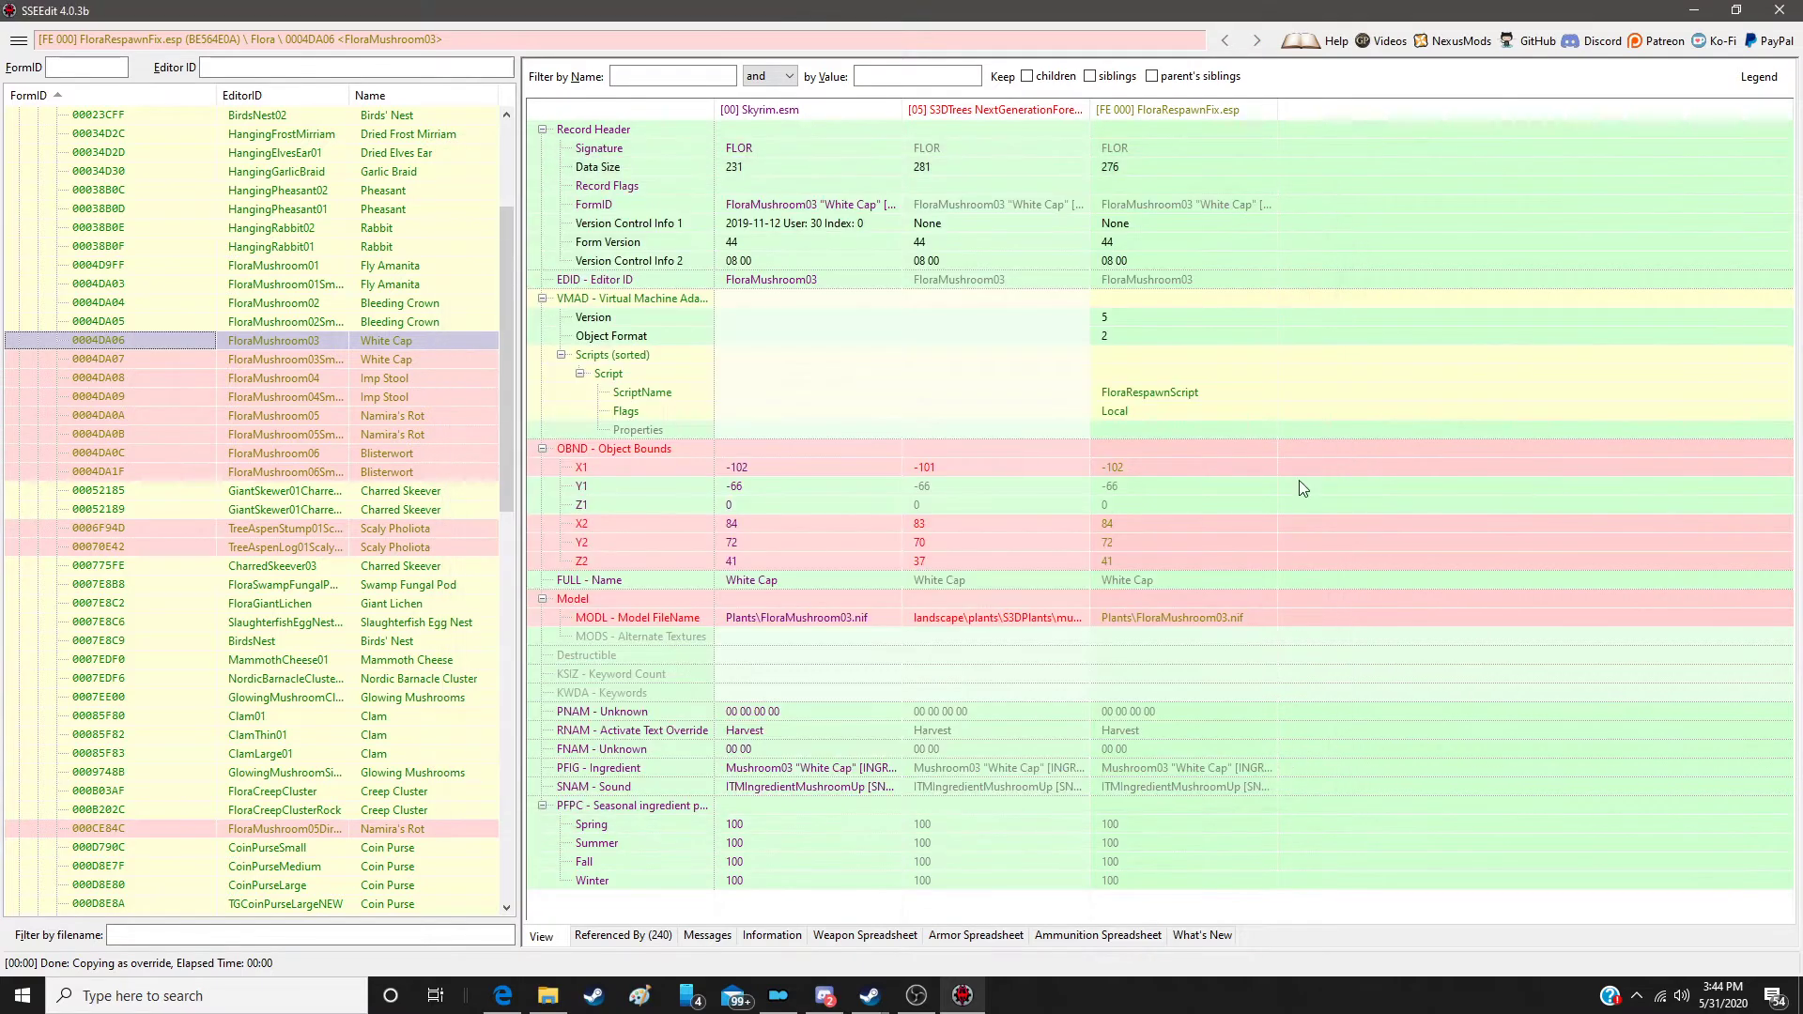
# Step: Copy FloraRespawnFix.esp's FloraMushroom03 as an override into Skyrim 3D Trees - Flora Respawn Patch.esp, then apply S3DTrees NextGenerationForests.esp's Object Bounds and Model
pyautogui.rightClick(1180, 111)
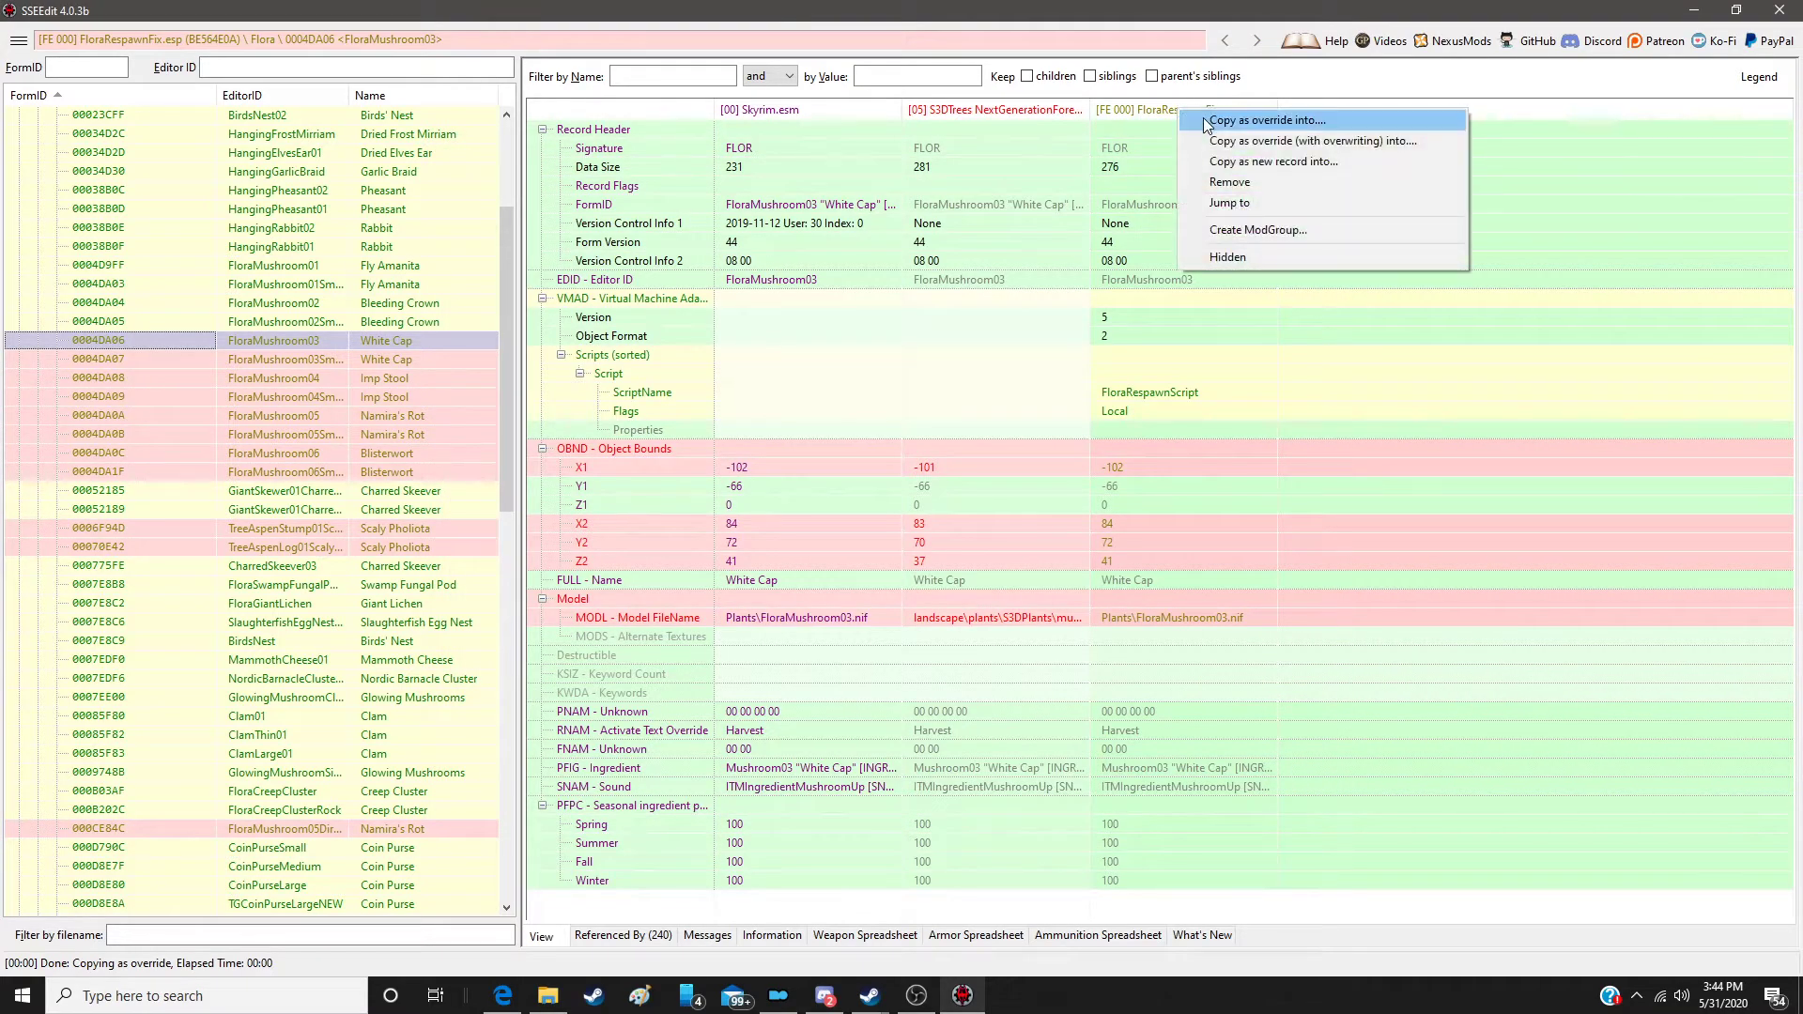
pyautogui.click(1204, 119)
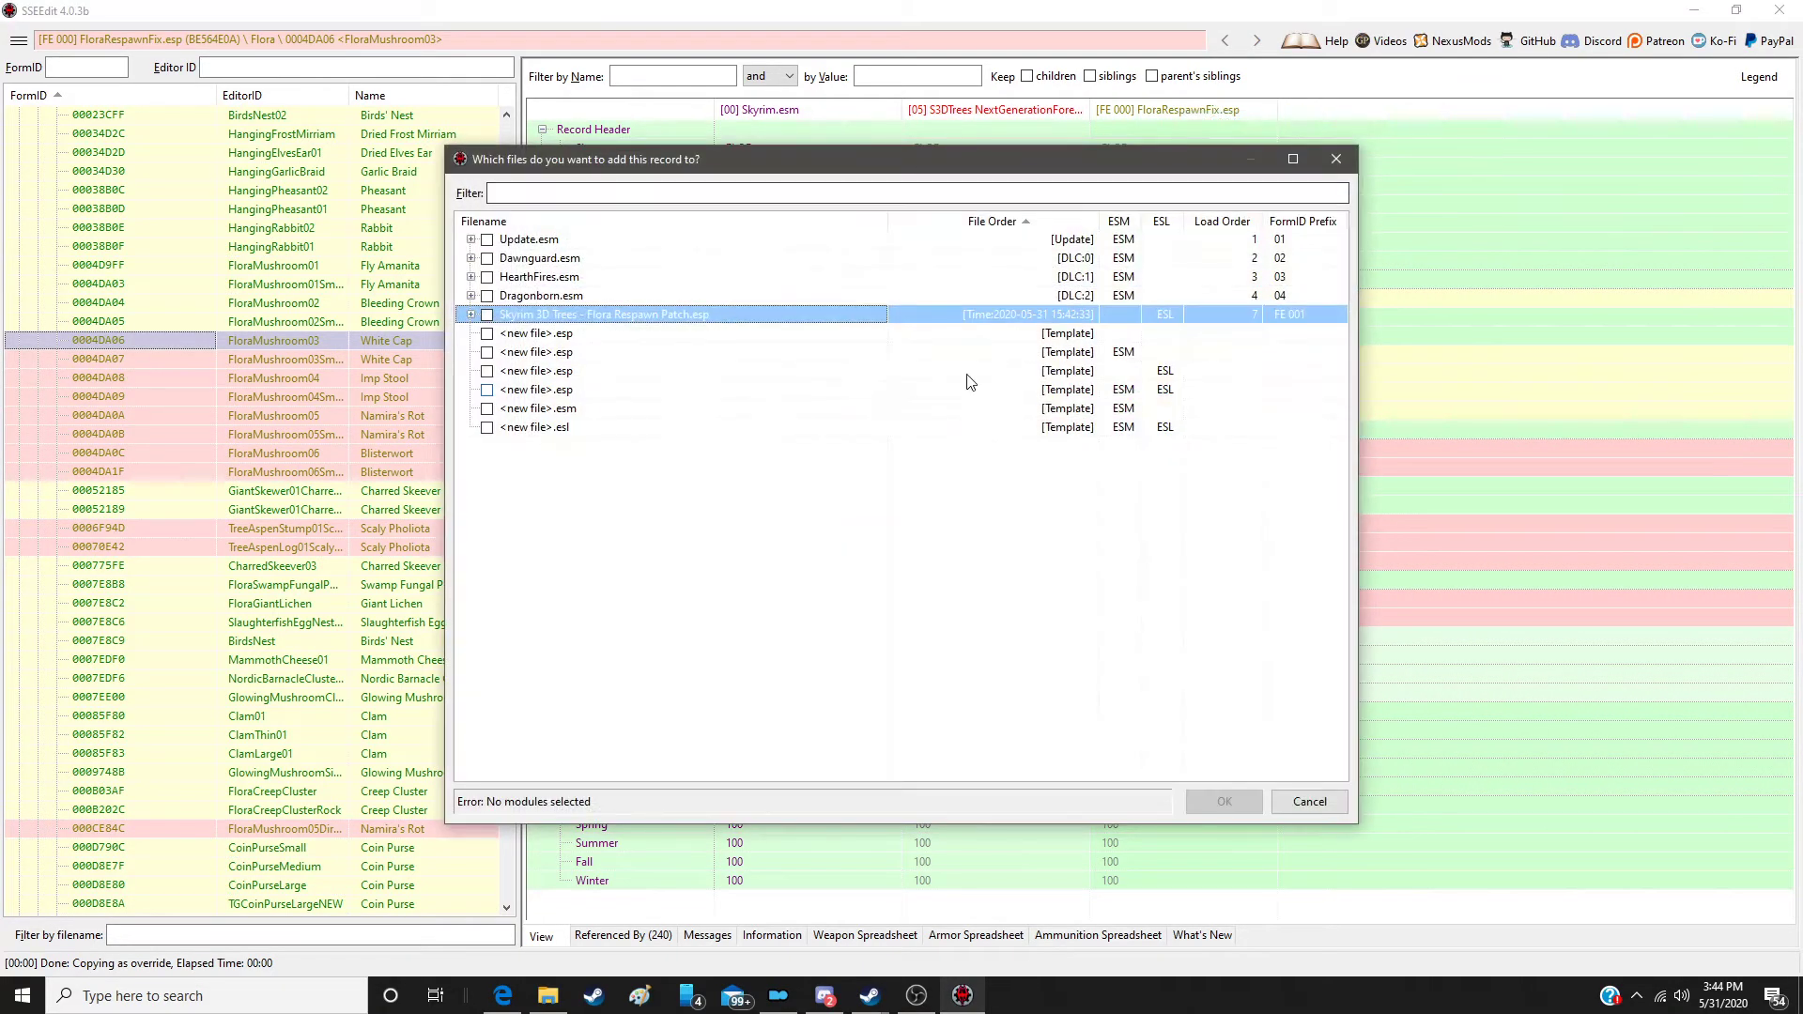
pyautogui.doubleClick(952, 314)
pyautogui.click(1039, 448)
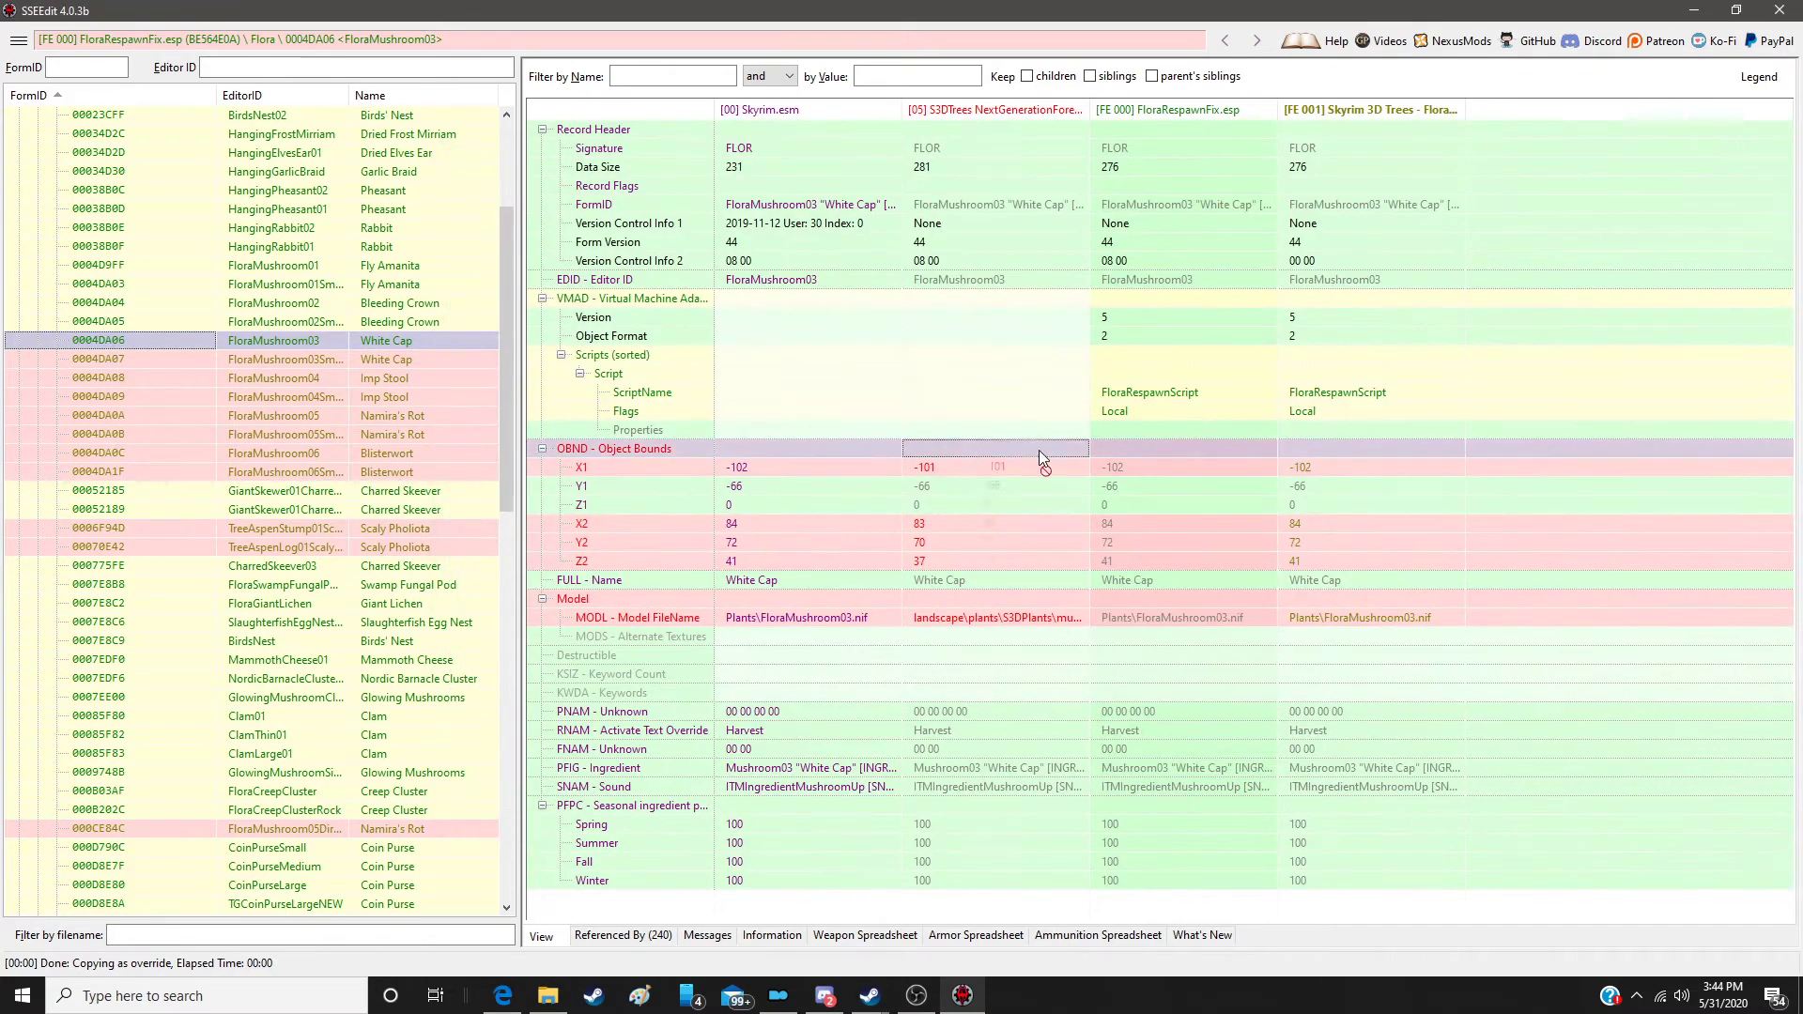
pyautogui.moveTo(1360, 447); pyautogui.dragTo(1360, 447)
pyautogui.moveTo(1039, 601); pyautogui.dragTo(1437, 611)
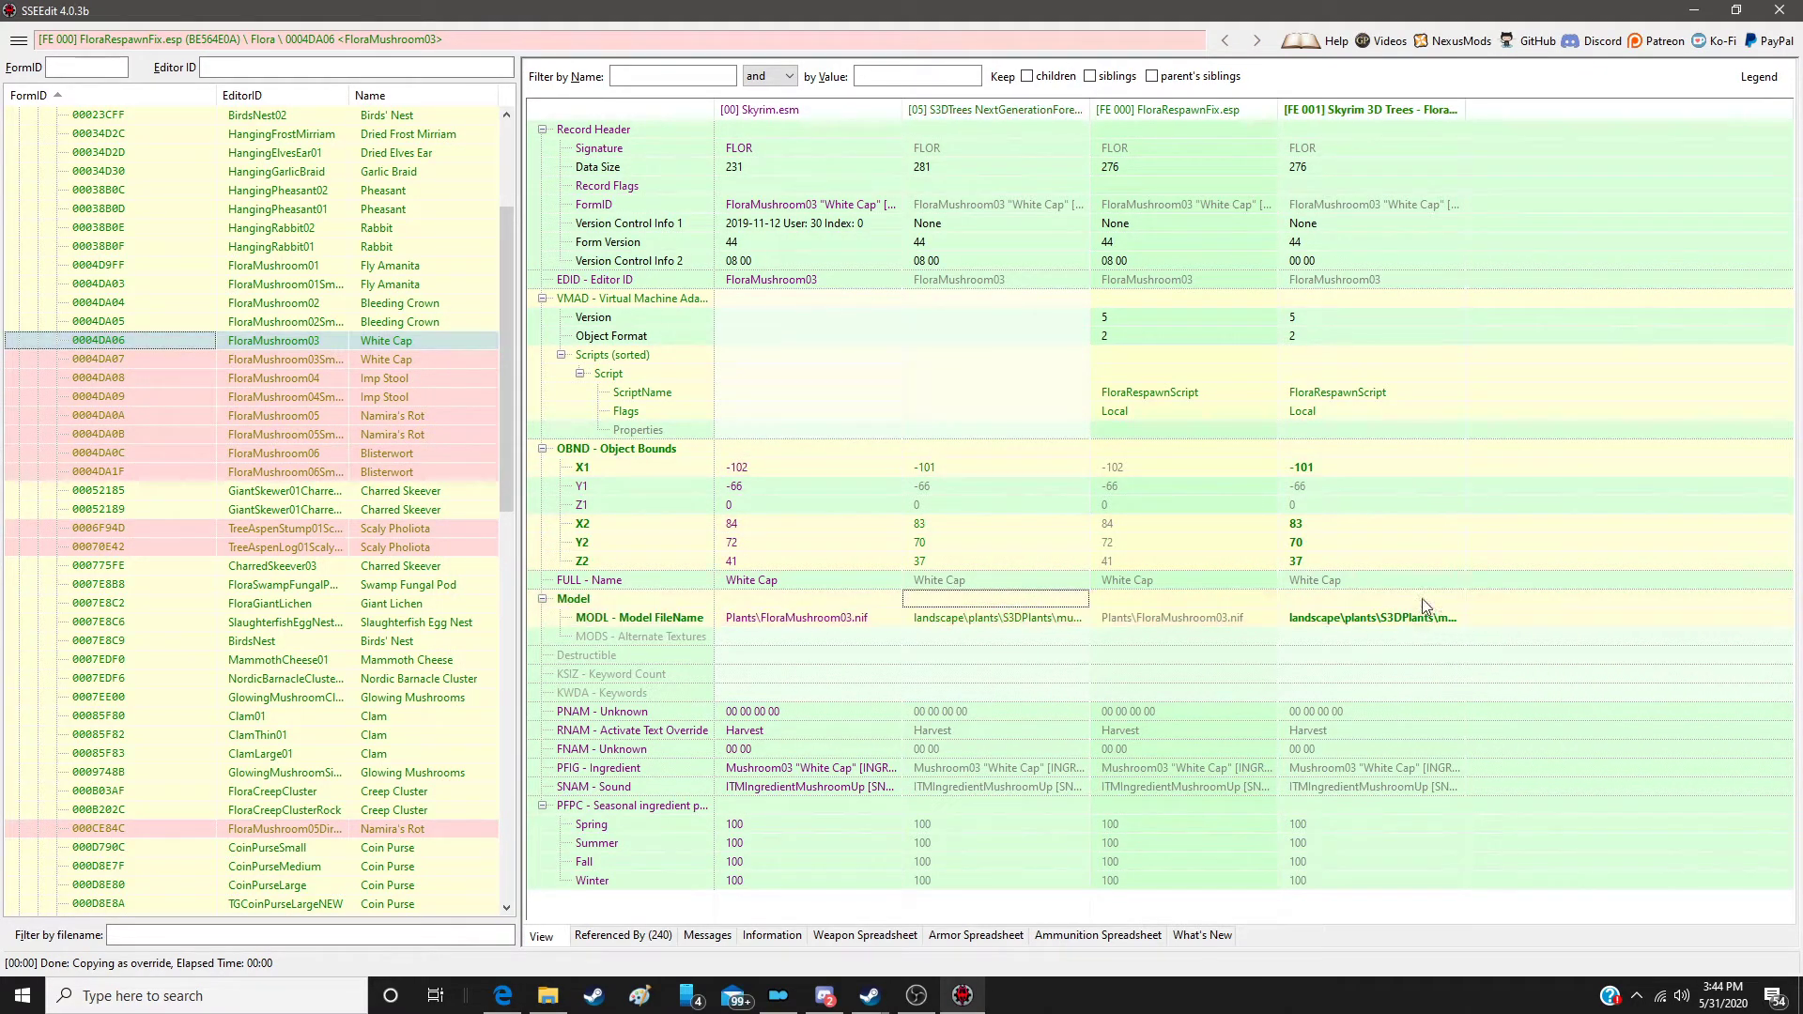
# Step: Copy FloraRespawnFix.esp's FloraMushroom03Small as an override into Skyrim 3D Trees - Flora Respawn Patch.esp, then apply only S3DTrees NextGenerationForests.esp's Model
pyautogui.click(380, 359)
pyautogui.rightClick(1162, 109)
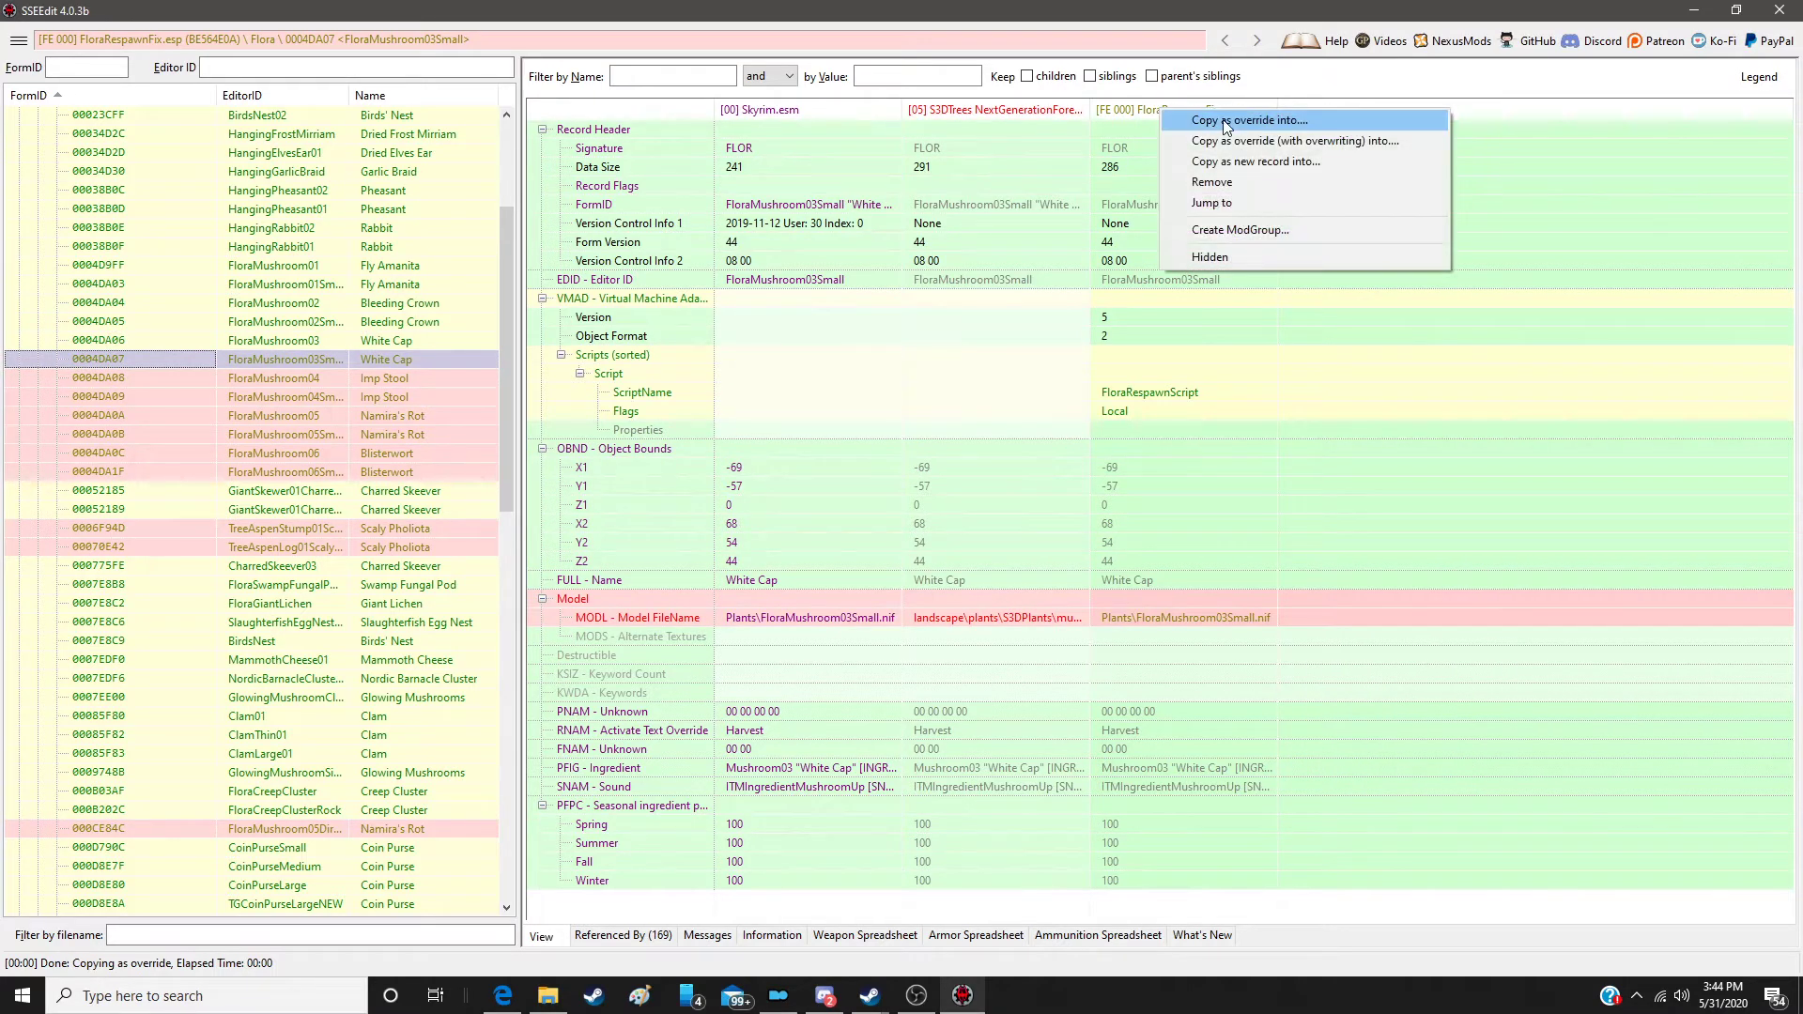
pyautogui.click(1225, 127)
pyautogui.doubleClick(1043, 320)
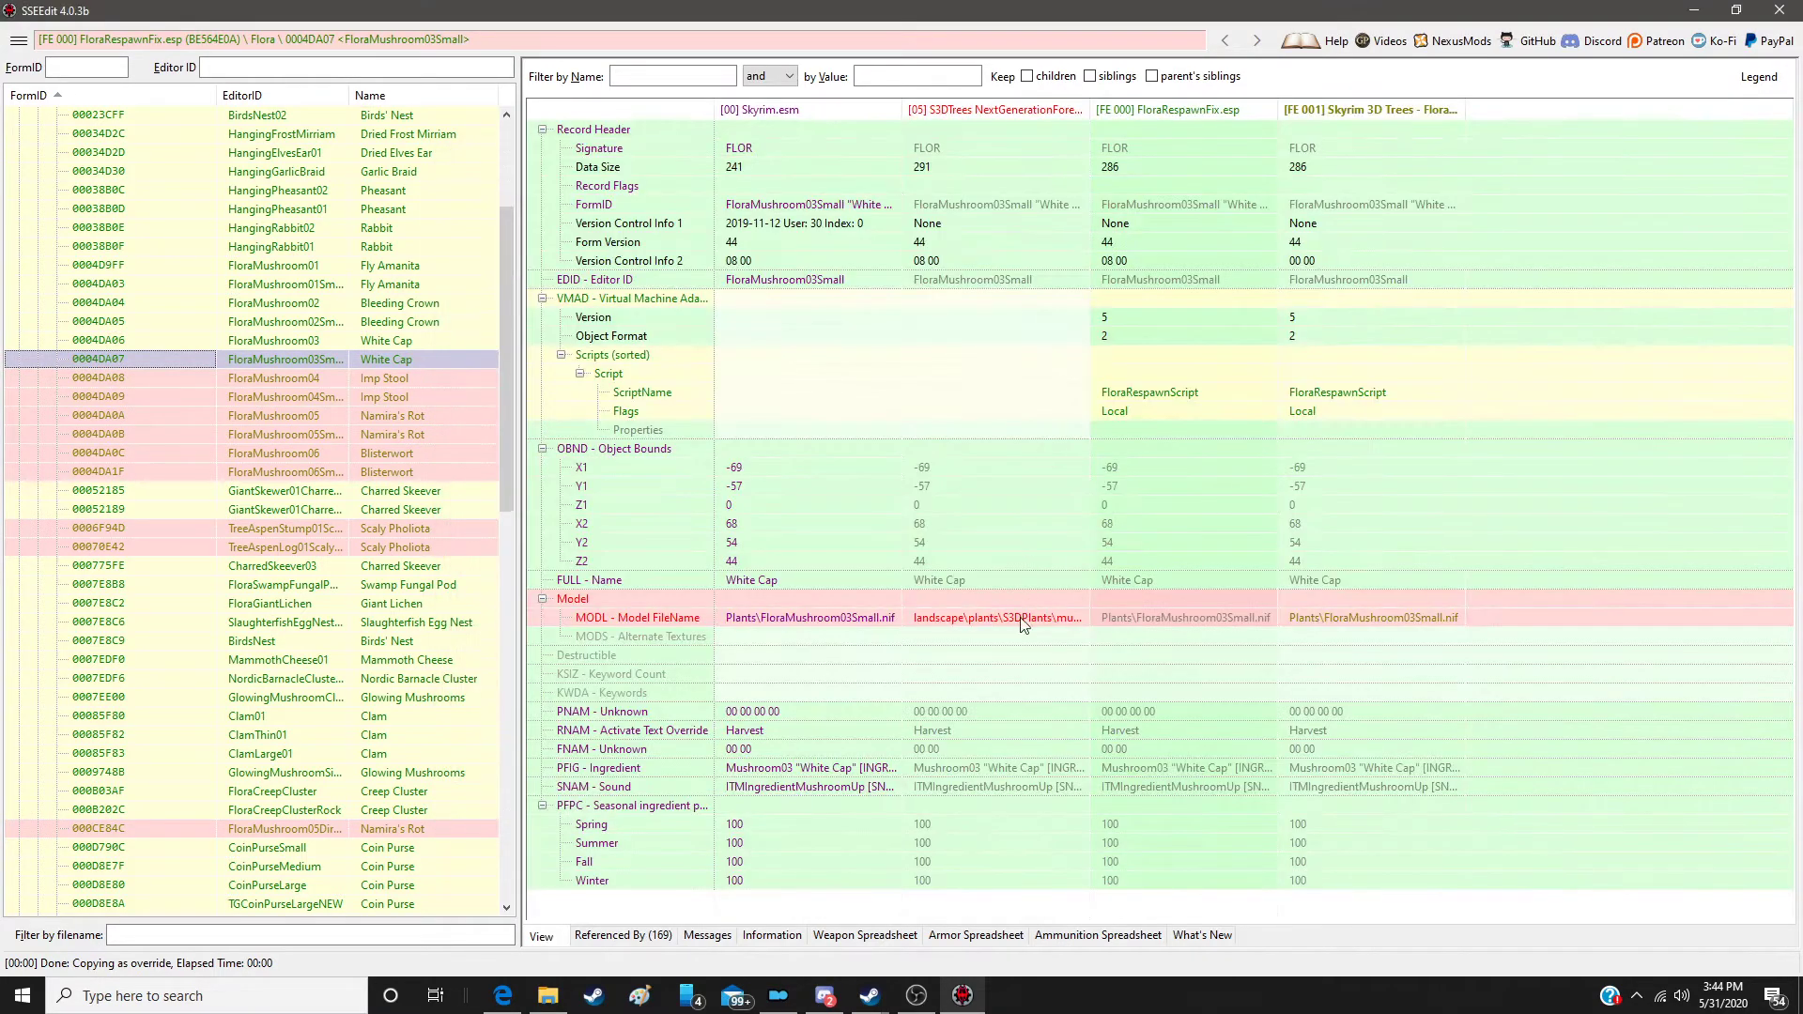
pyautogui.moveTo(1022, 620); pyautogui.dragTo(1390, 612)
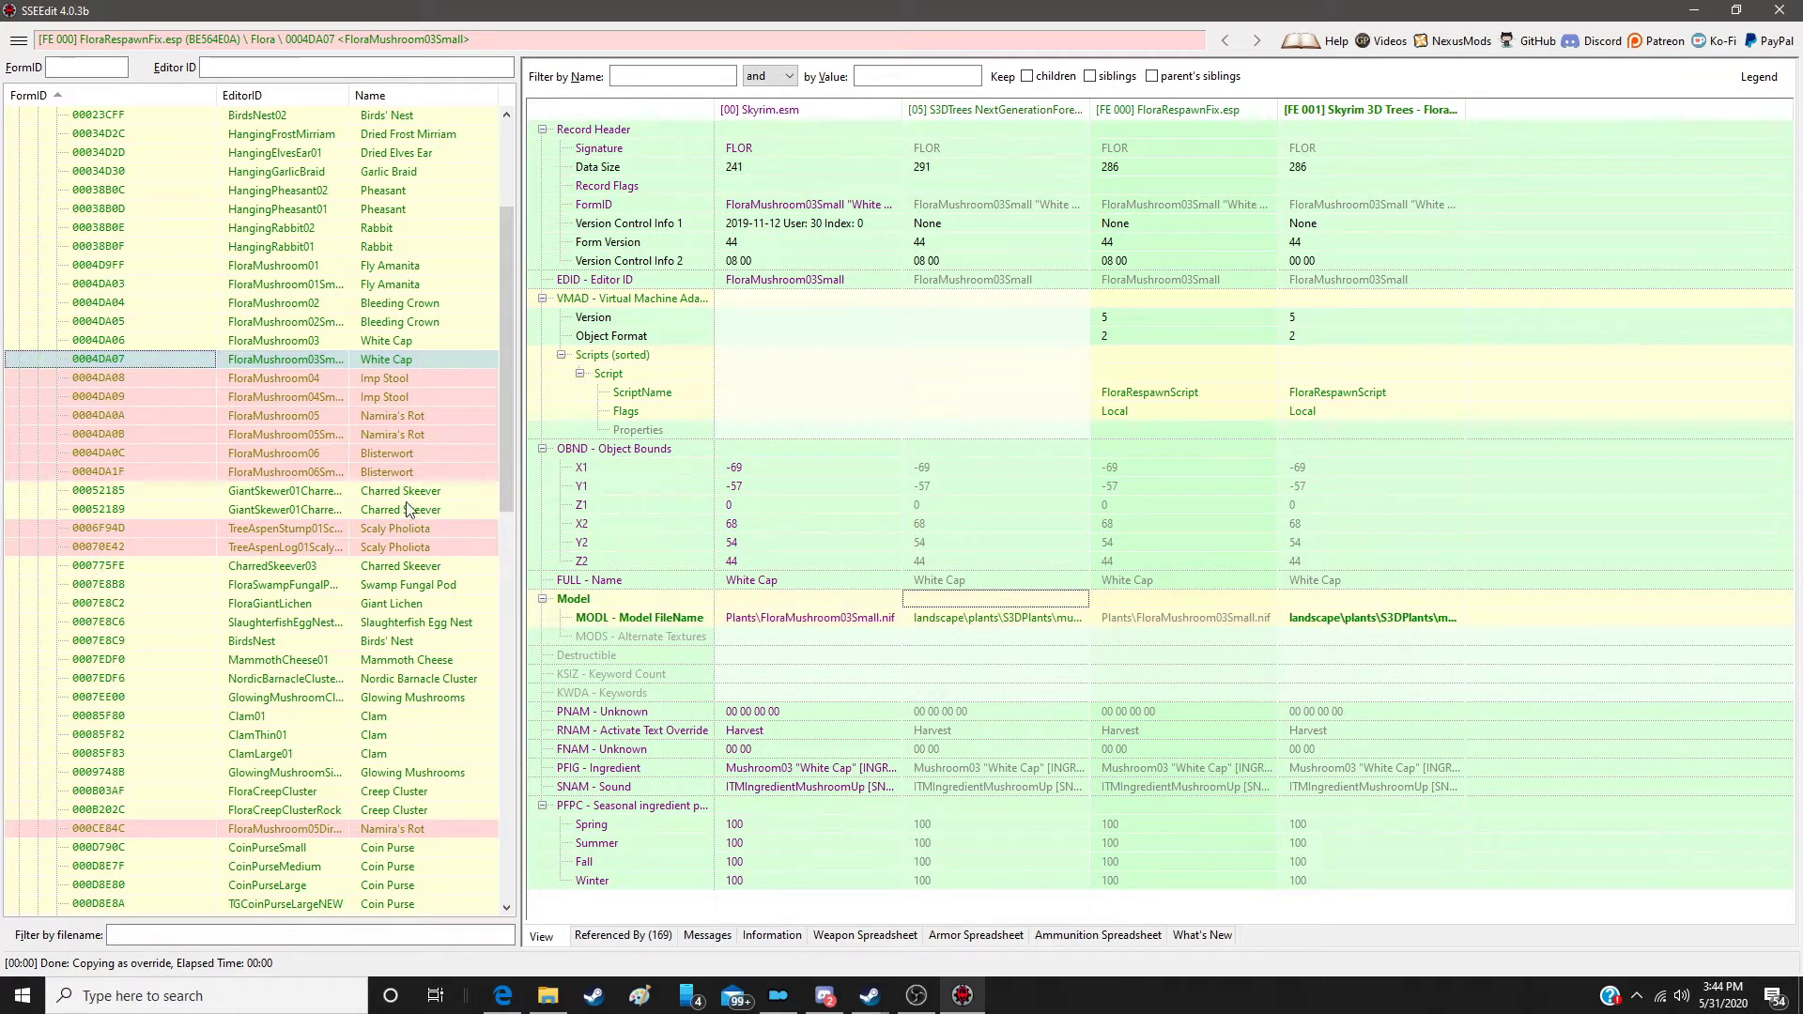
# Step: Copy FloraRespawnFix.esp's FloraMushroom04 as an override into Skyrim 3D Trees - Flora Respawn Patch.esp, then apply S3DTrees NextGenerationForests.esp's Object Bounds and Model
pyautogui.click(395, 379)
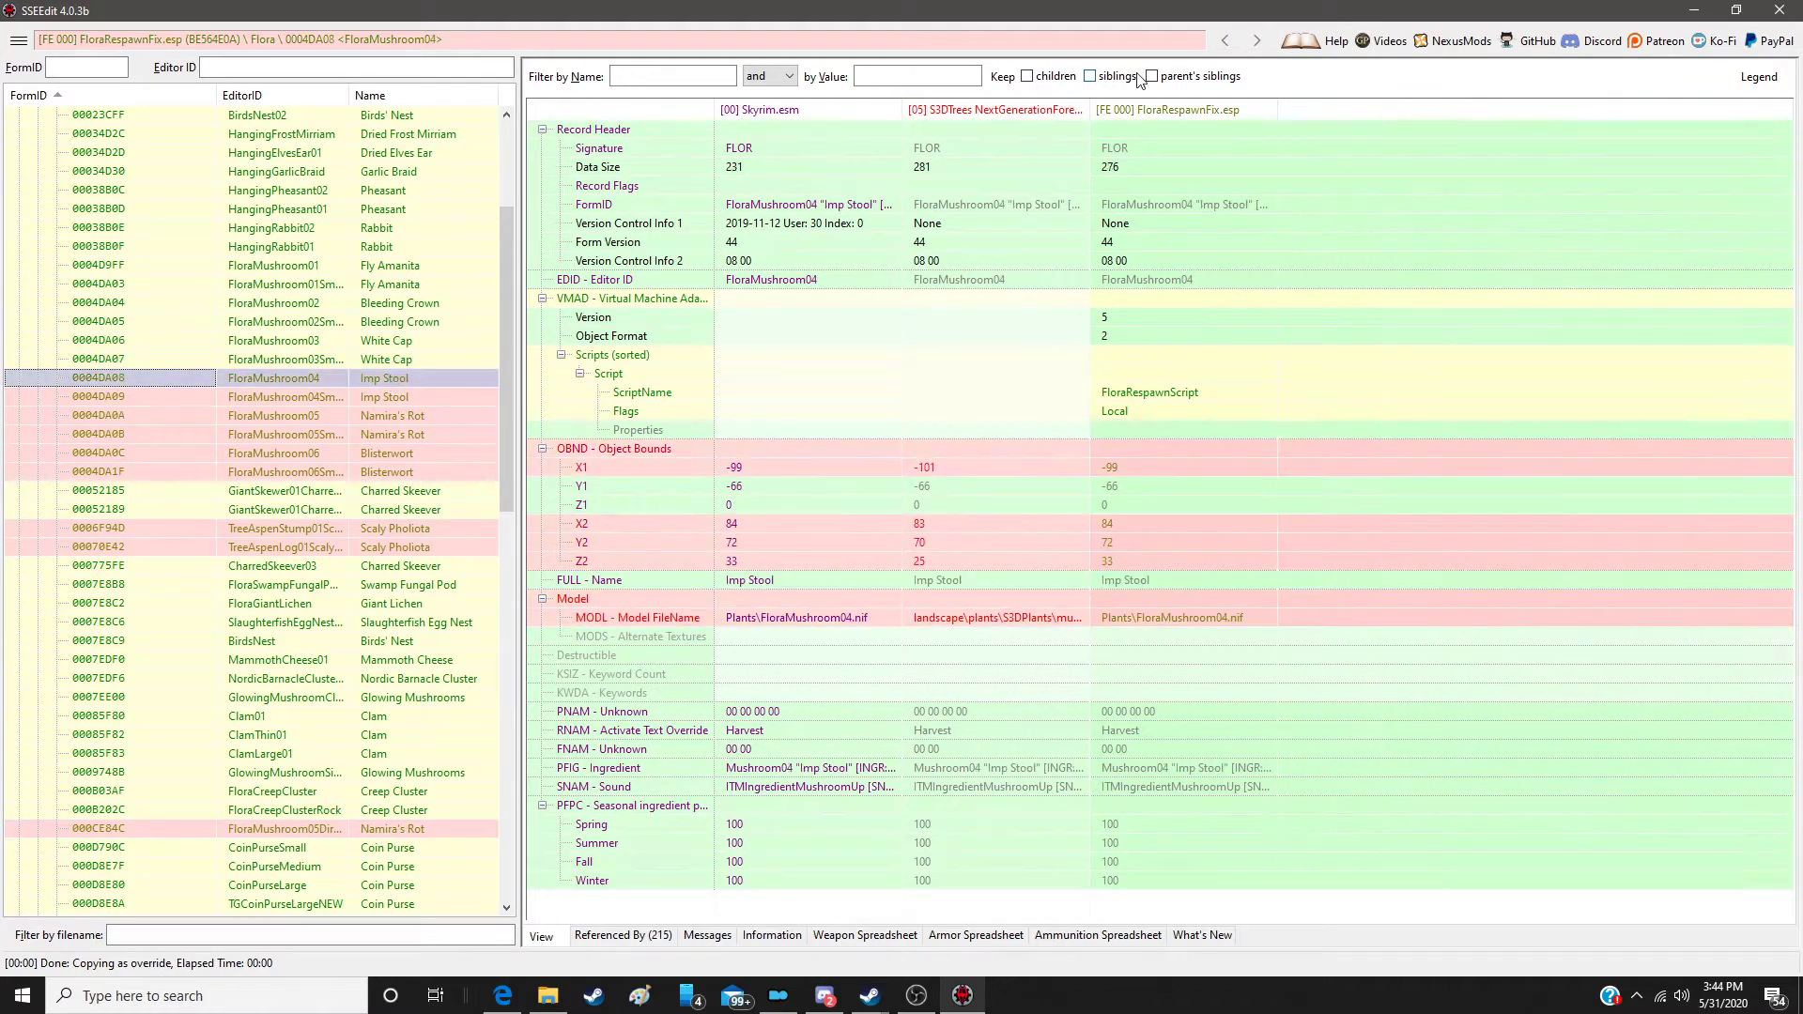
pyautogui.rightClick(1162, 109)
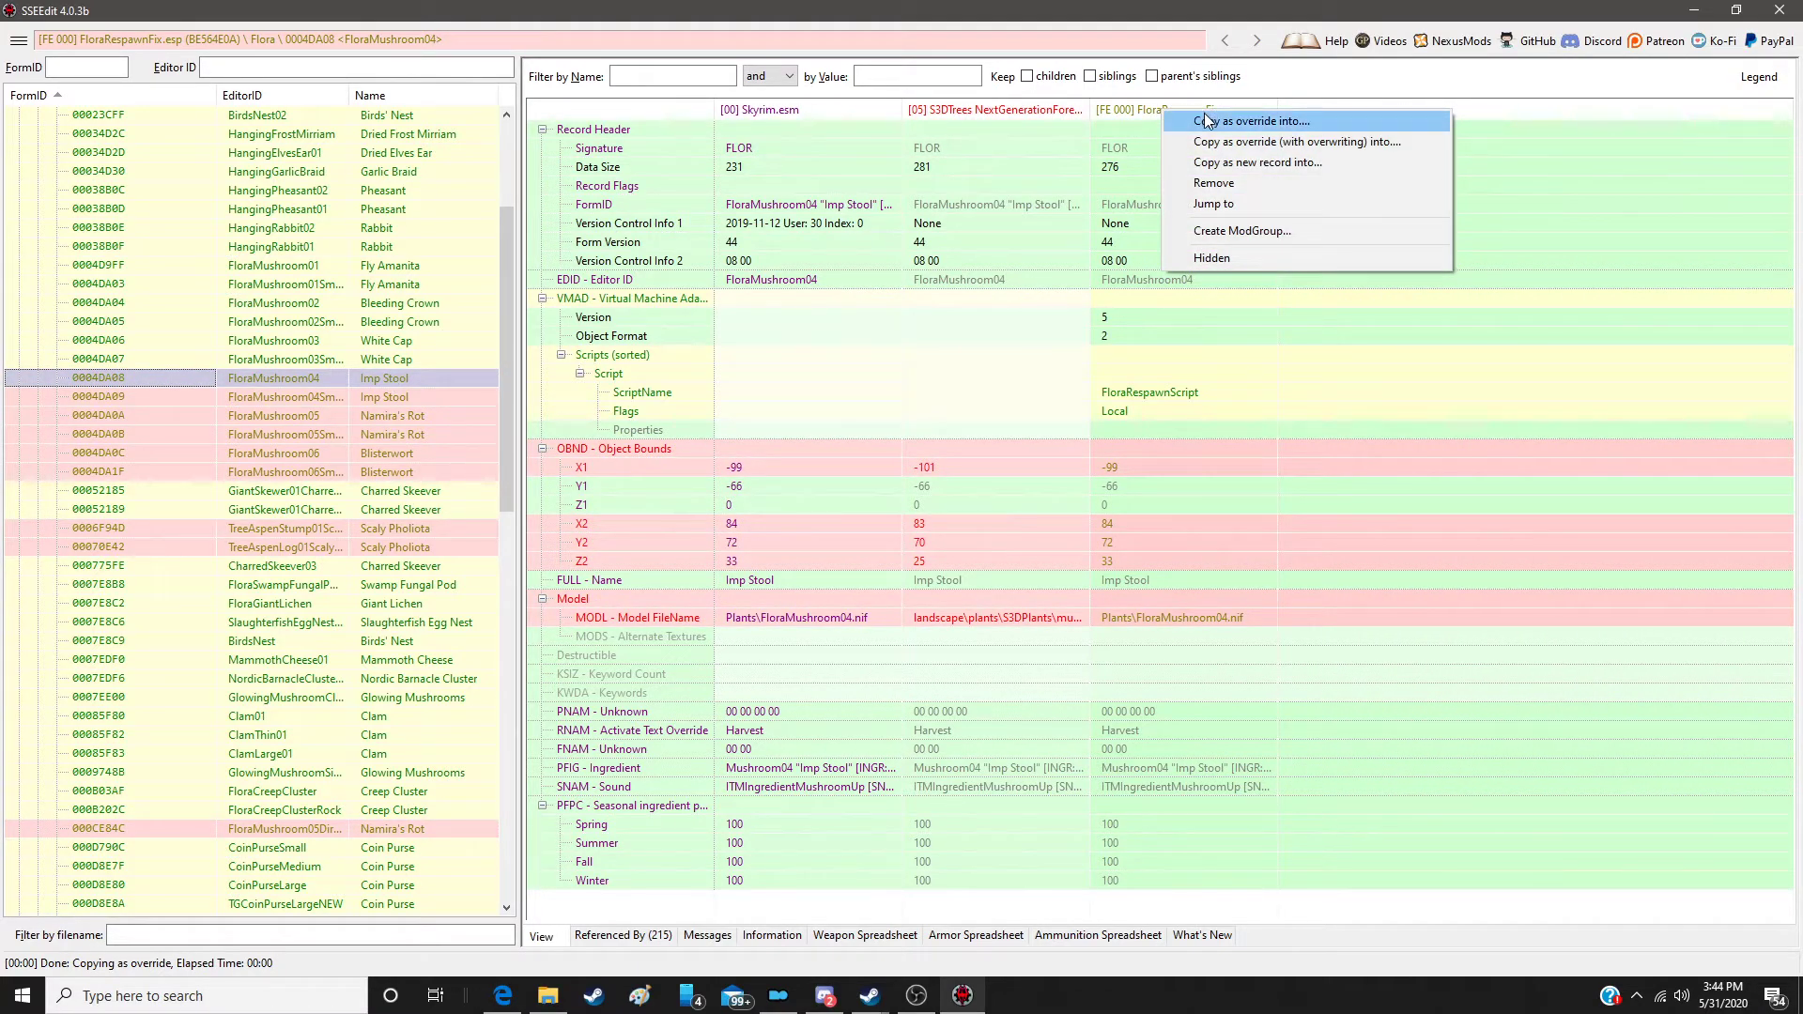
pyautogui.click(1207, 120)
pyautogui.doubleClick(1038, 302)
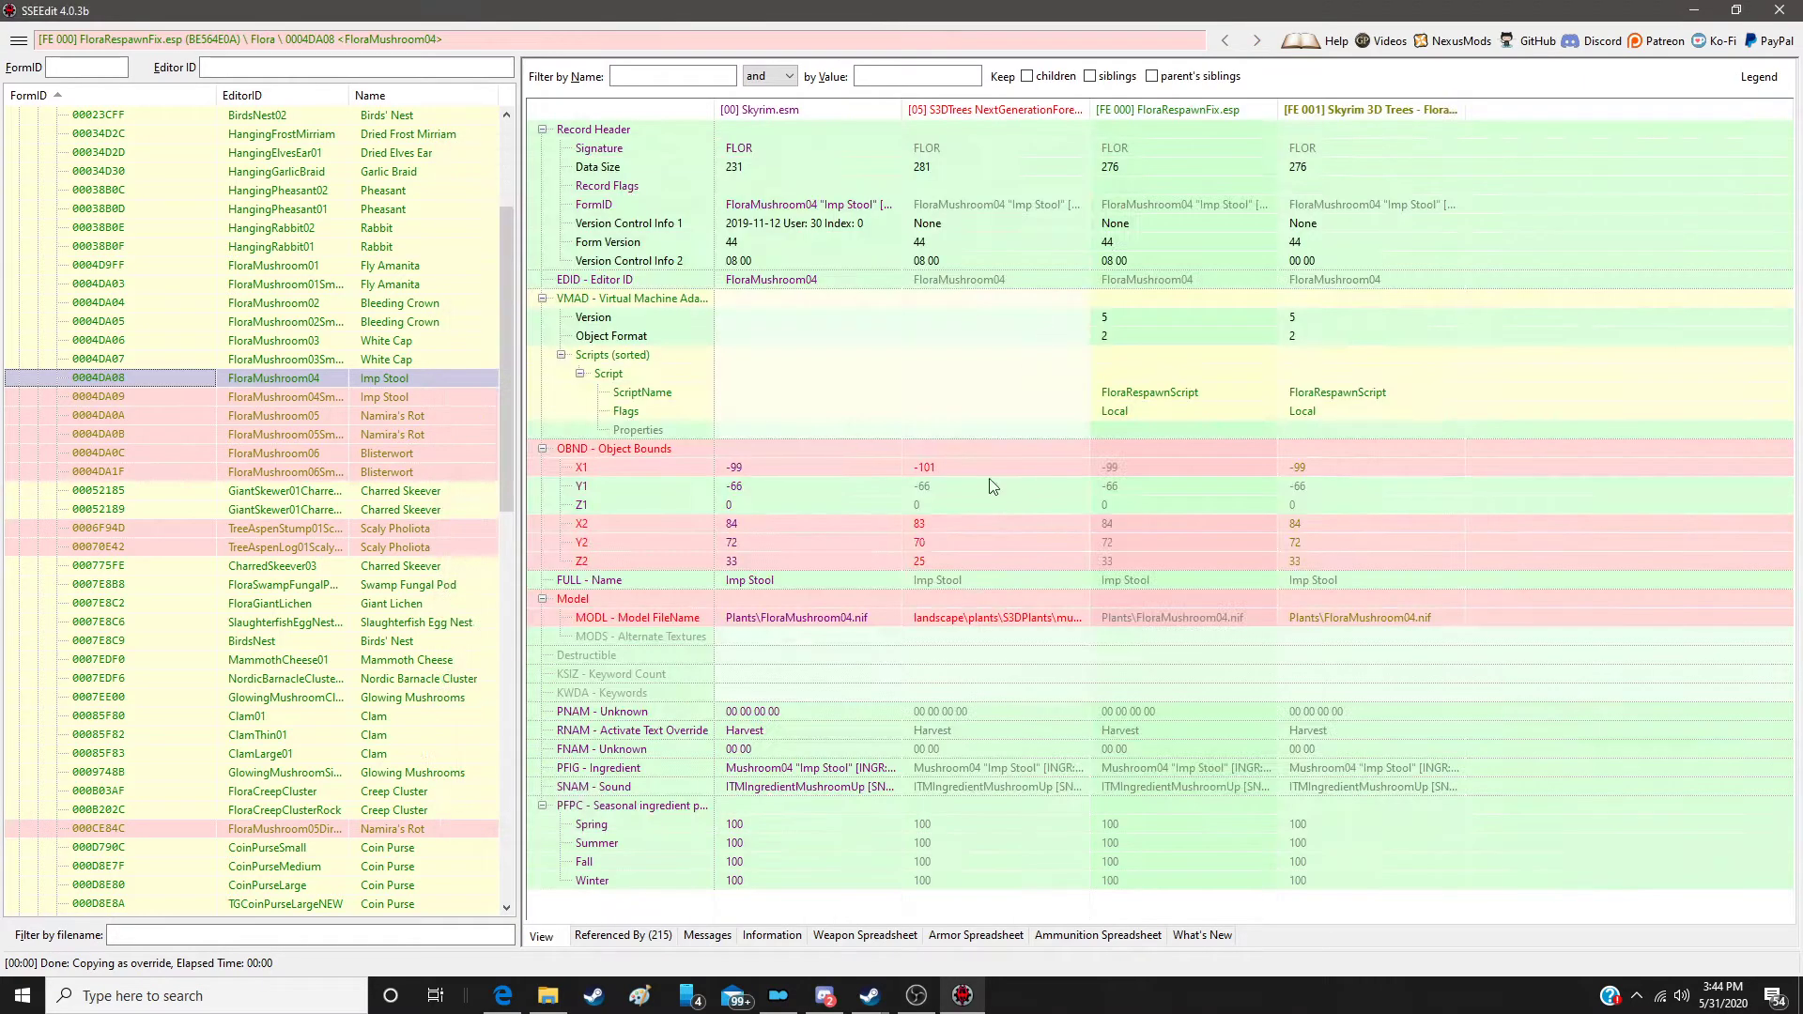
pyautogui.moveTo(970, 448); pyautogui.dragTo(1356, 454)
pyautogui.moveTo(973, 601); pyautogui.dragTo(1366, 597)
# Step: Copy FloraRespawnFix.esp's FloraMushroom04Small as an override into Skyrim 3D Trees - Flora Respawn Patch.esp, then apply S3DTrees NextGenerationForests.esp's Object Bounds and Model
pyautogui.click(404, 392)
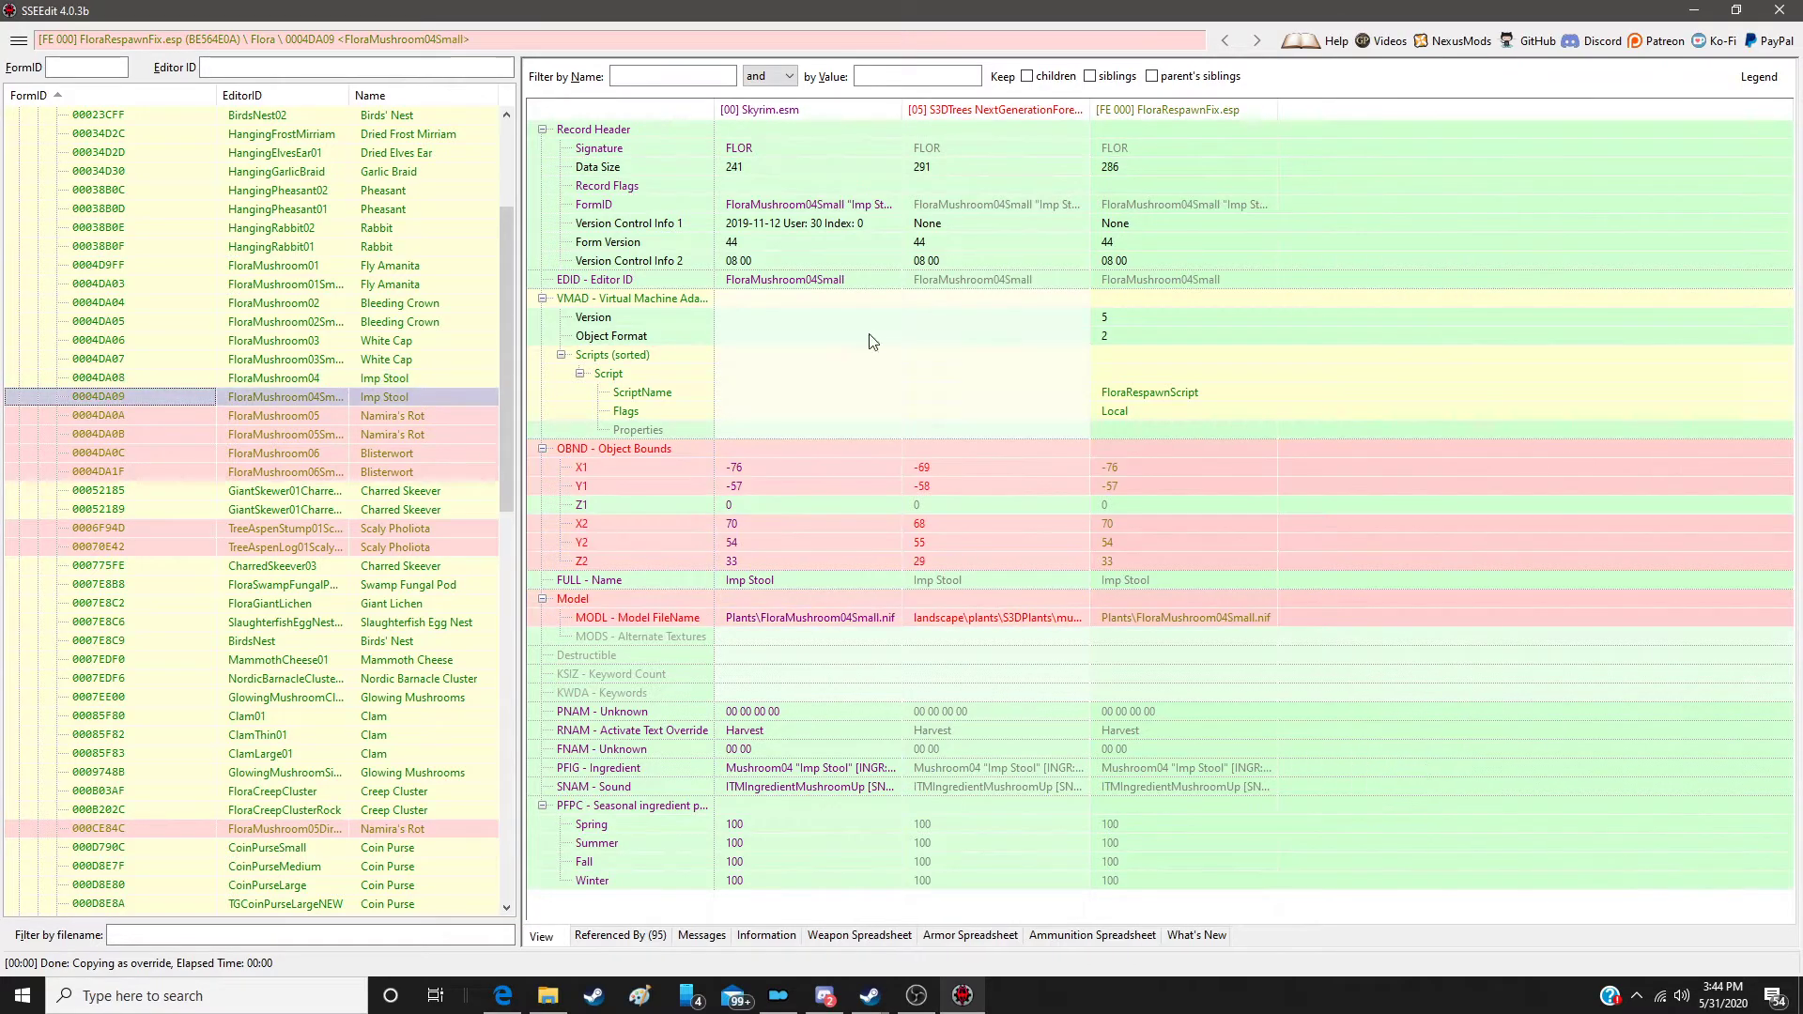
pyautogui.rightClick(1174, 113)
pyautogui.click(1221, 122)
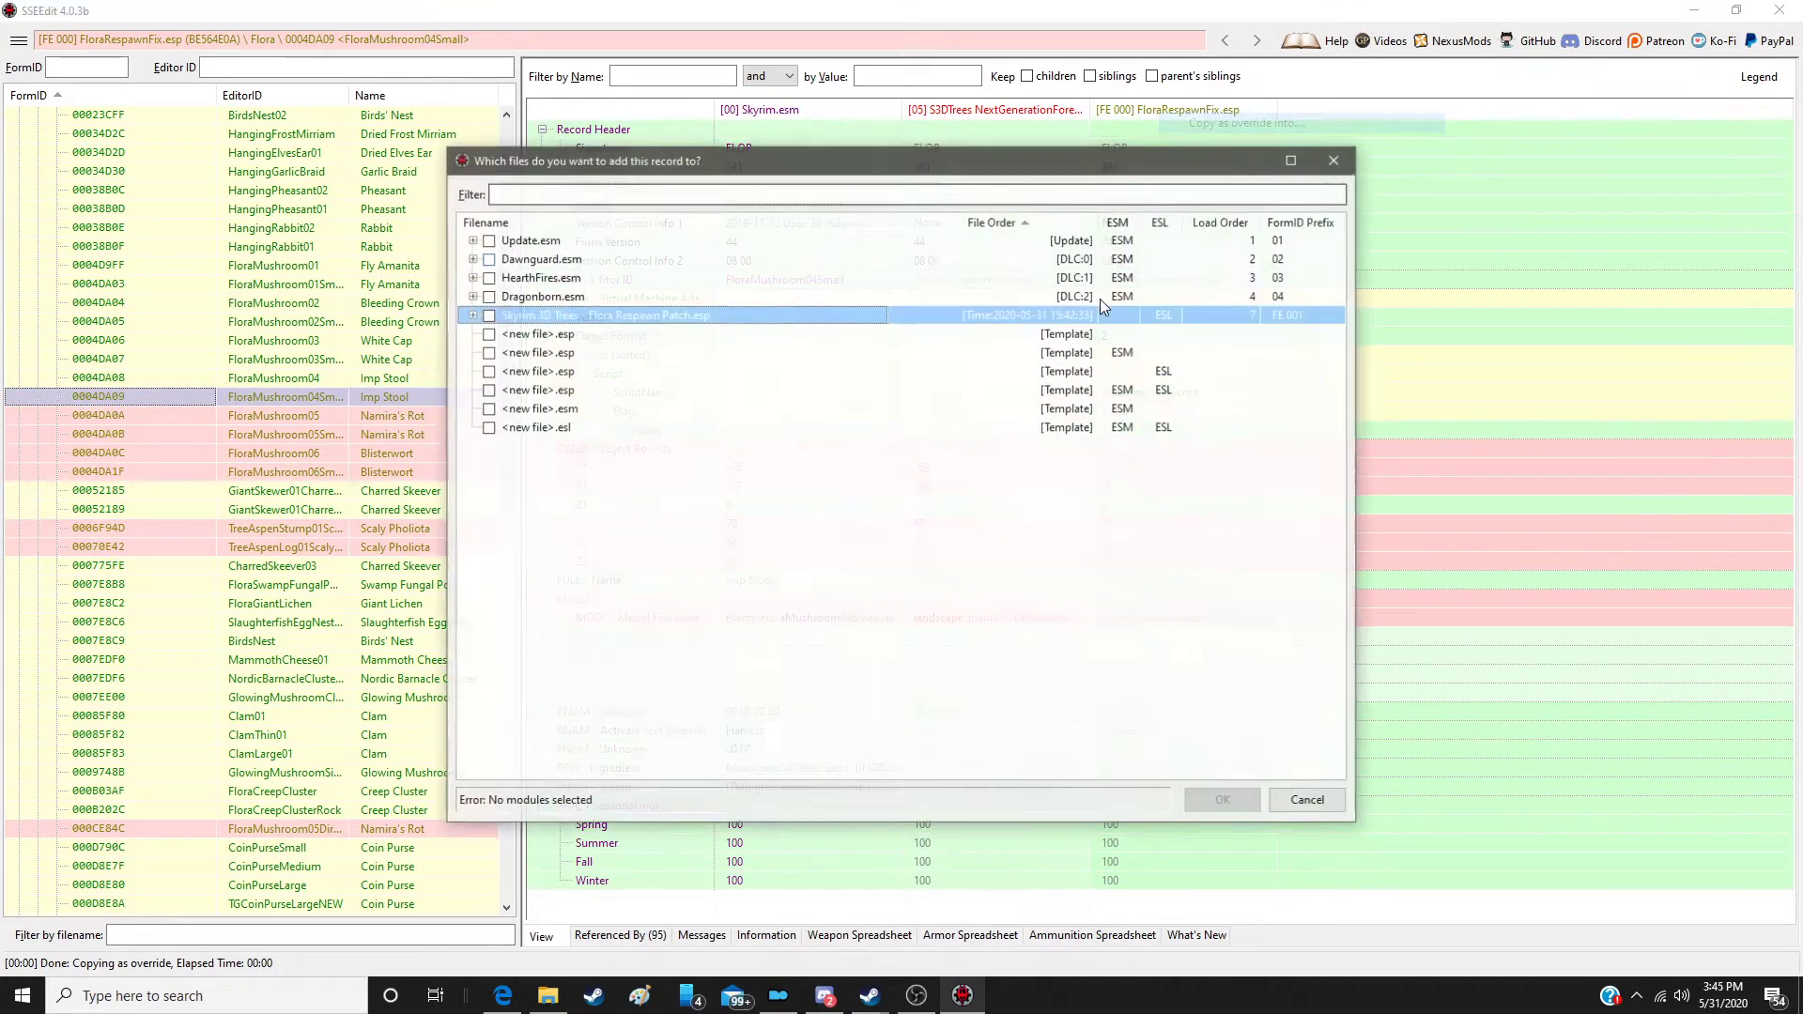
pyautogui.doubleClick(1113, 314)
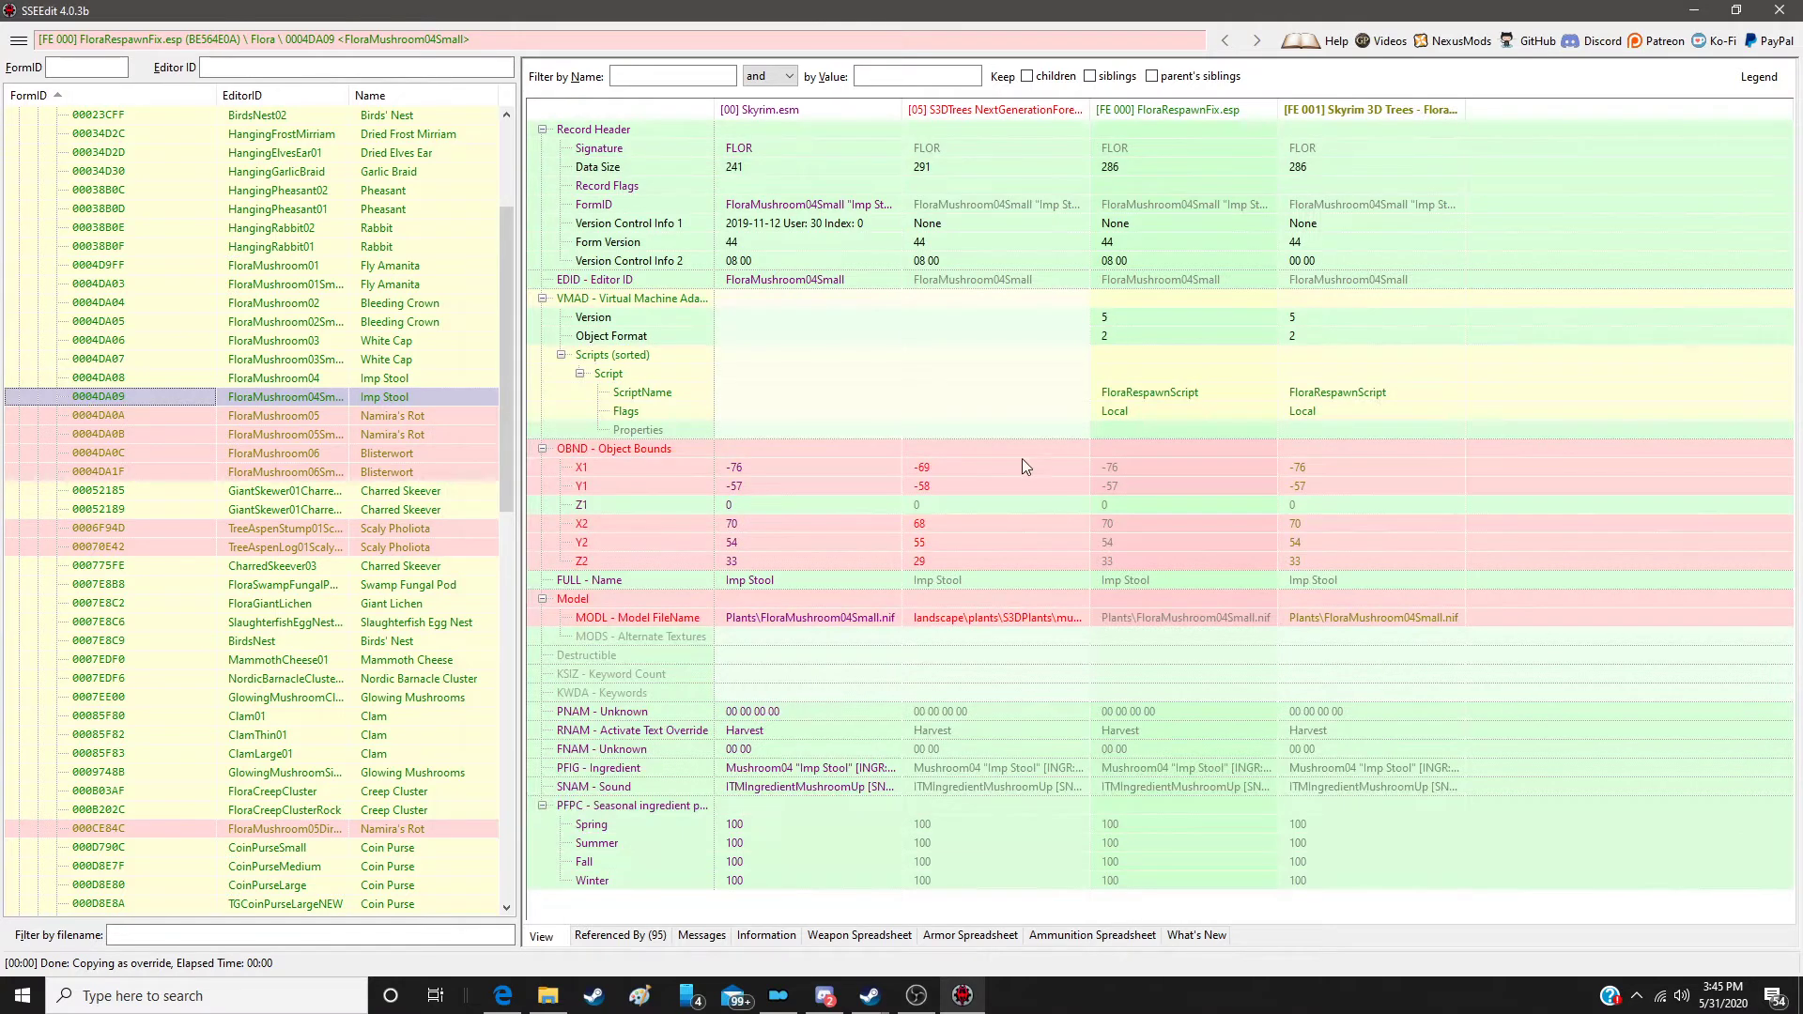
pyautogui.moveTo(1024, 455); pyautogui.dragTo(1393, 448)
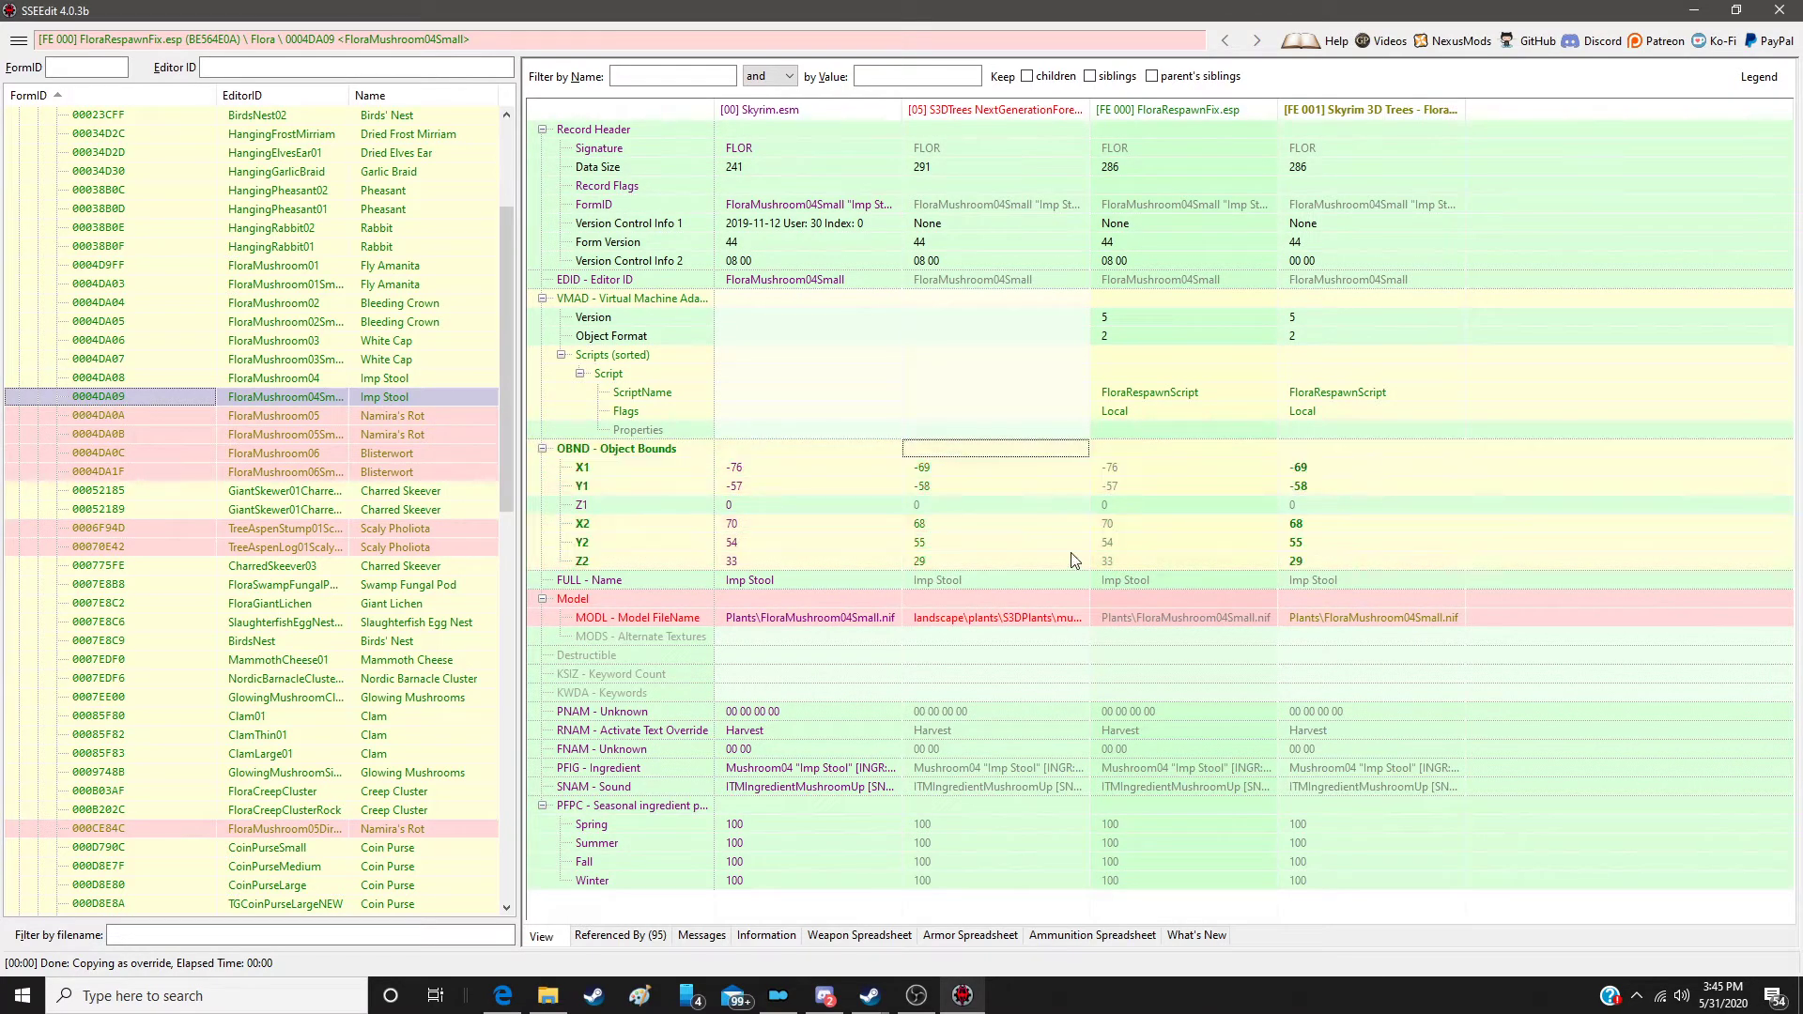
pyautogui.moveTo(1037, 592); pyautogui.dragTo(1356, 606)
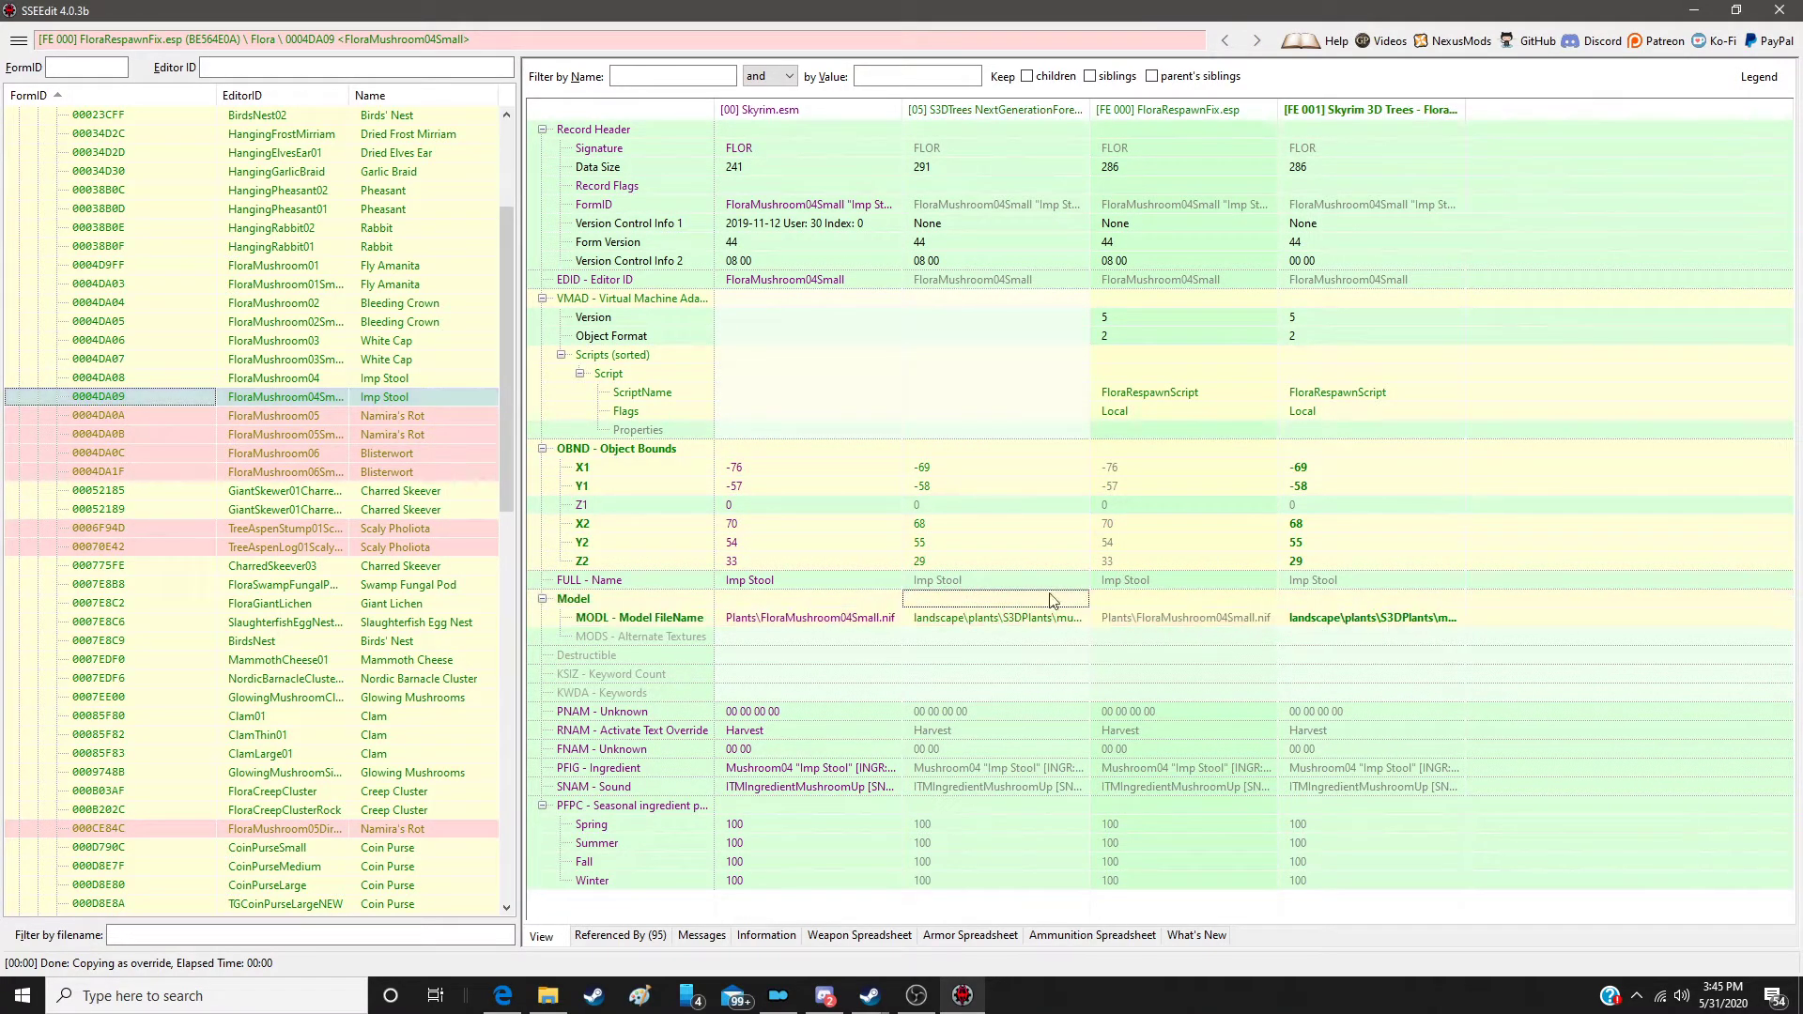
# Step: Copy FloraRespawnFix.esp's FloraMushroom05 as an override into Skyrim 3D Trees - Flora Respawn Patch.esp and apply S3DTrees NextGenerationForests.esp's Model
pyautogui.click(402, 416)
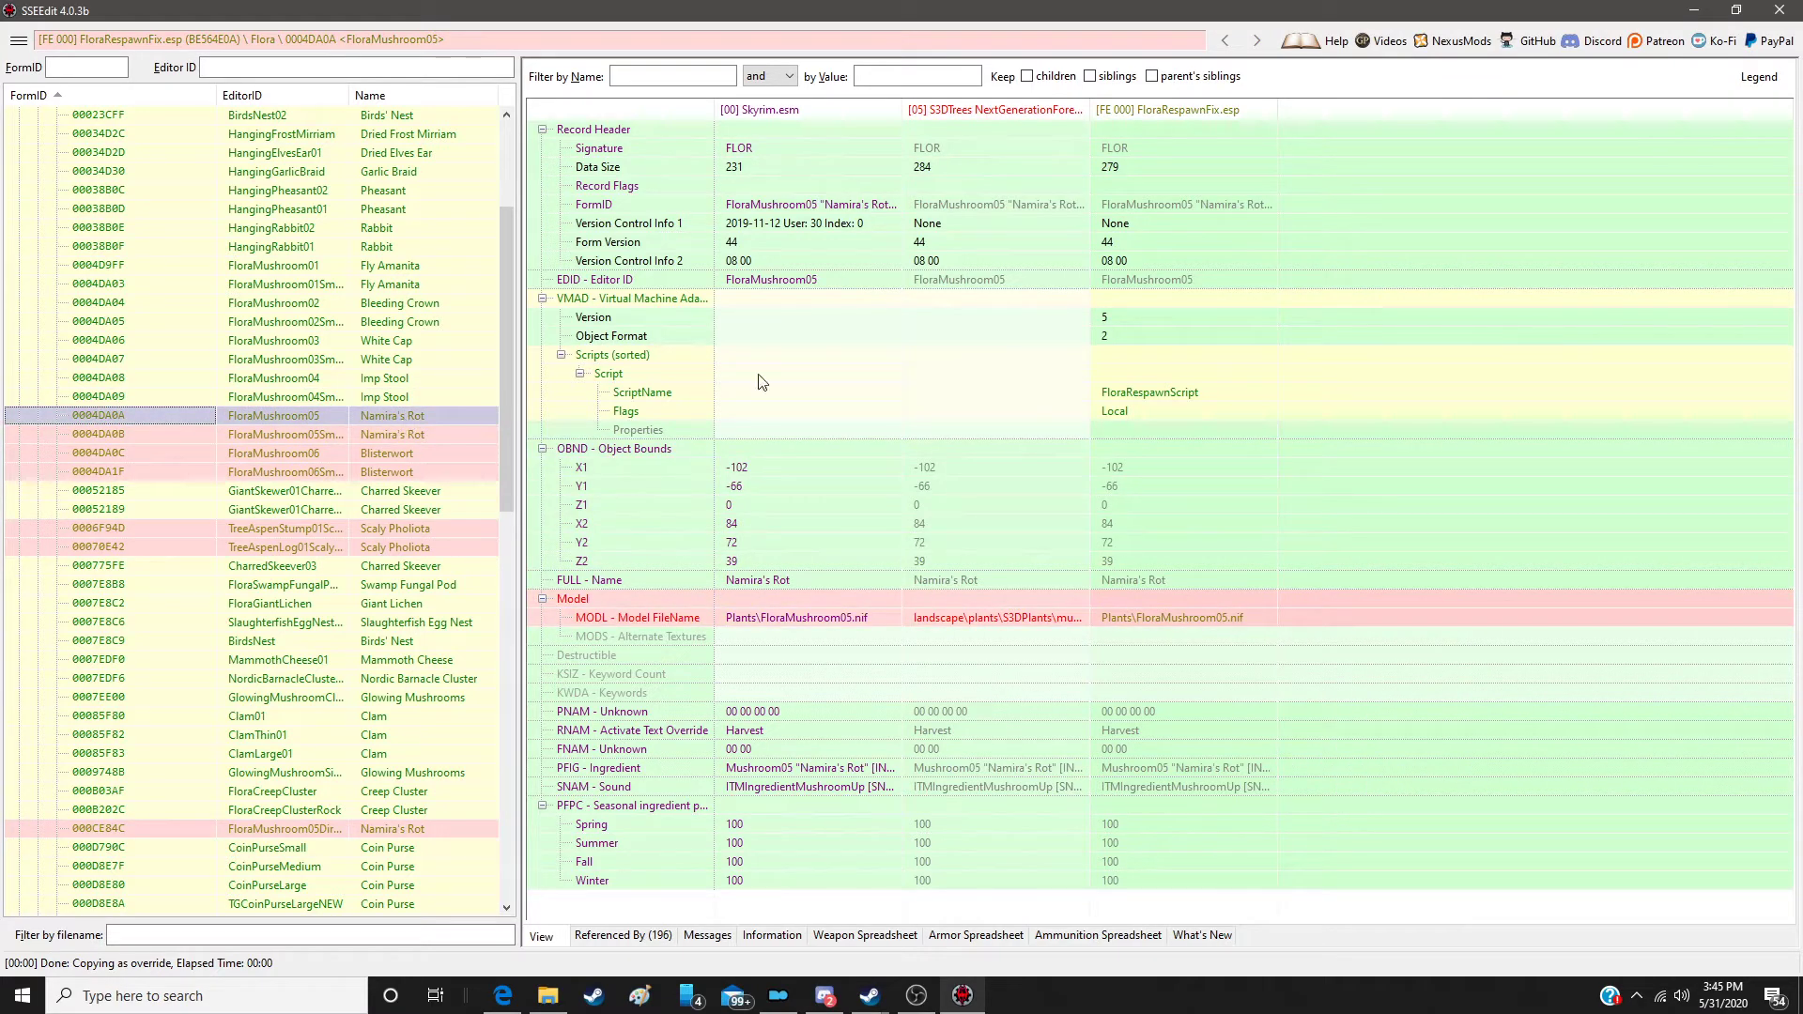
pyautogui.rightClick(1185, 111)
pyautogui.click(1273, 127)
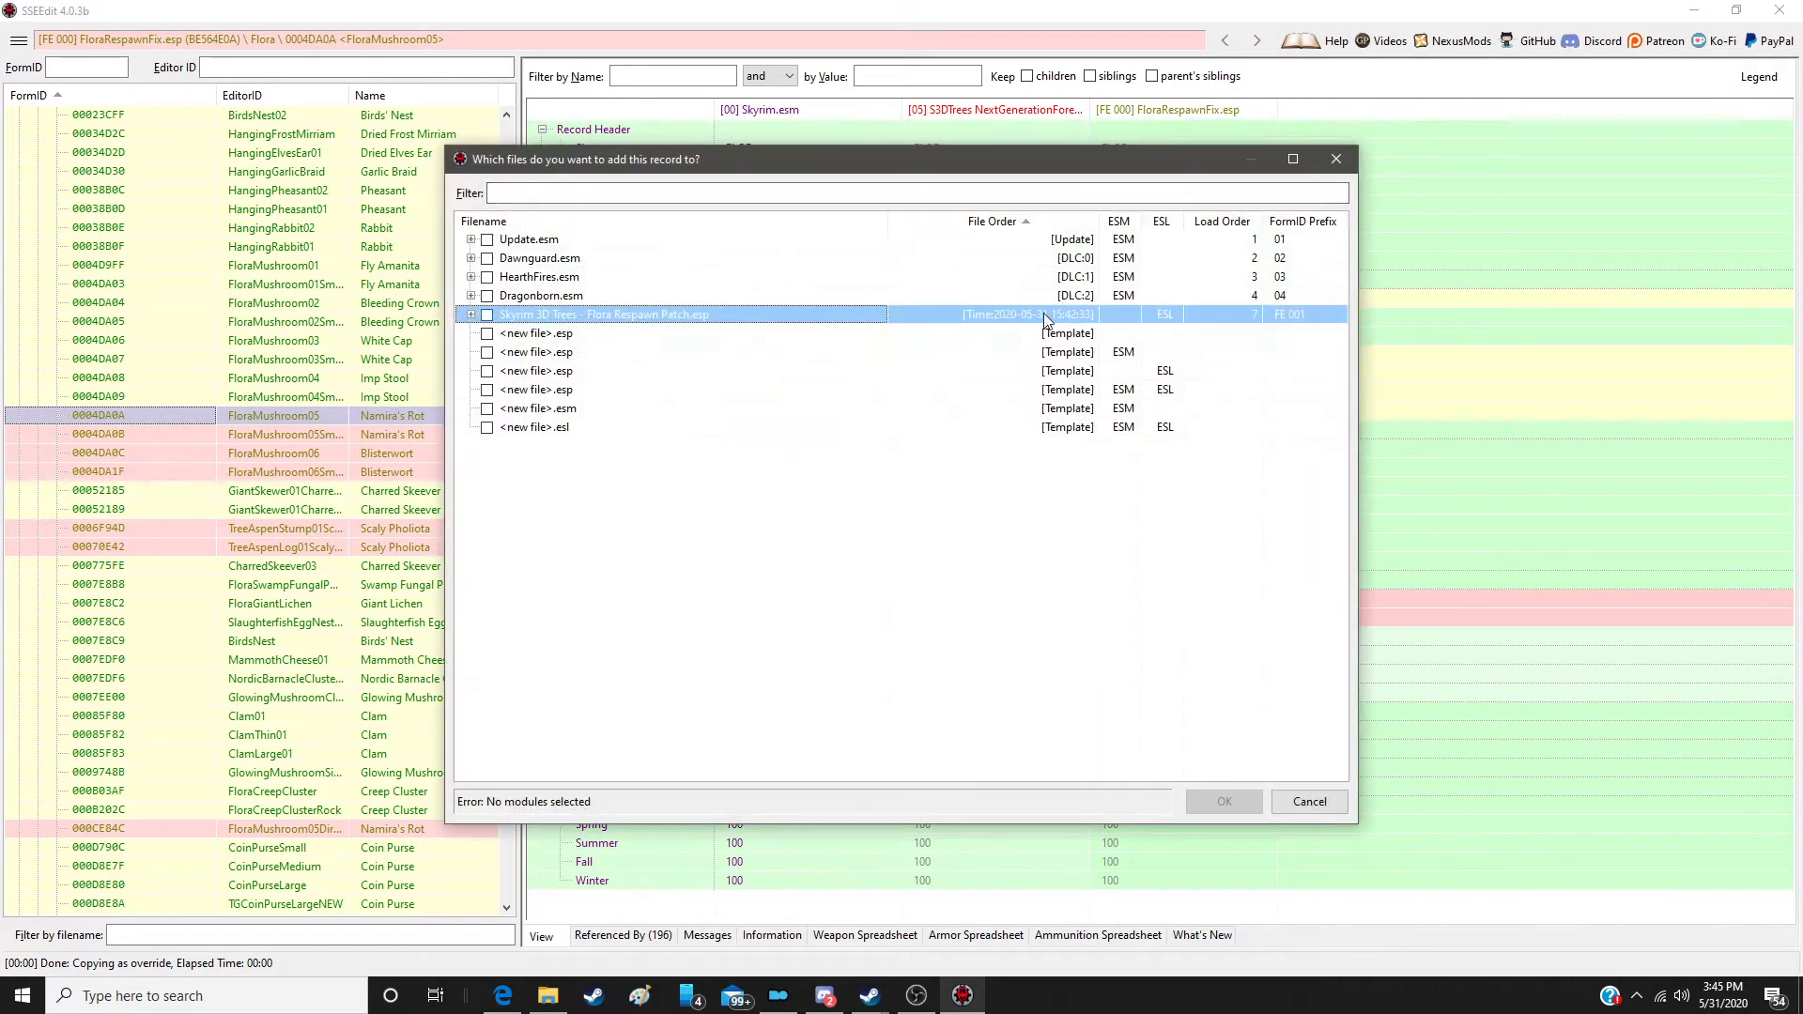
pyautogui.doubleClick(1048, 318)
pyautogui.moveTo(986, 601); pyautogui.dragTo(1371, 612)
# Step: Copy FloraRespawnFix.esp's FloraMushroom05Small as an override into Skyrim 3D Trees - Flora Respawn Patch.esp and apply S3DTrees NextGenerationForests.esp's Model
pyautogui.click(434, 435)
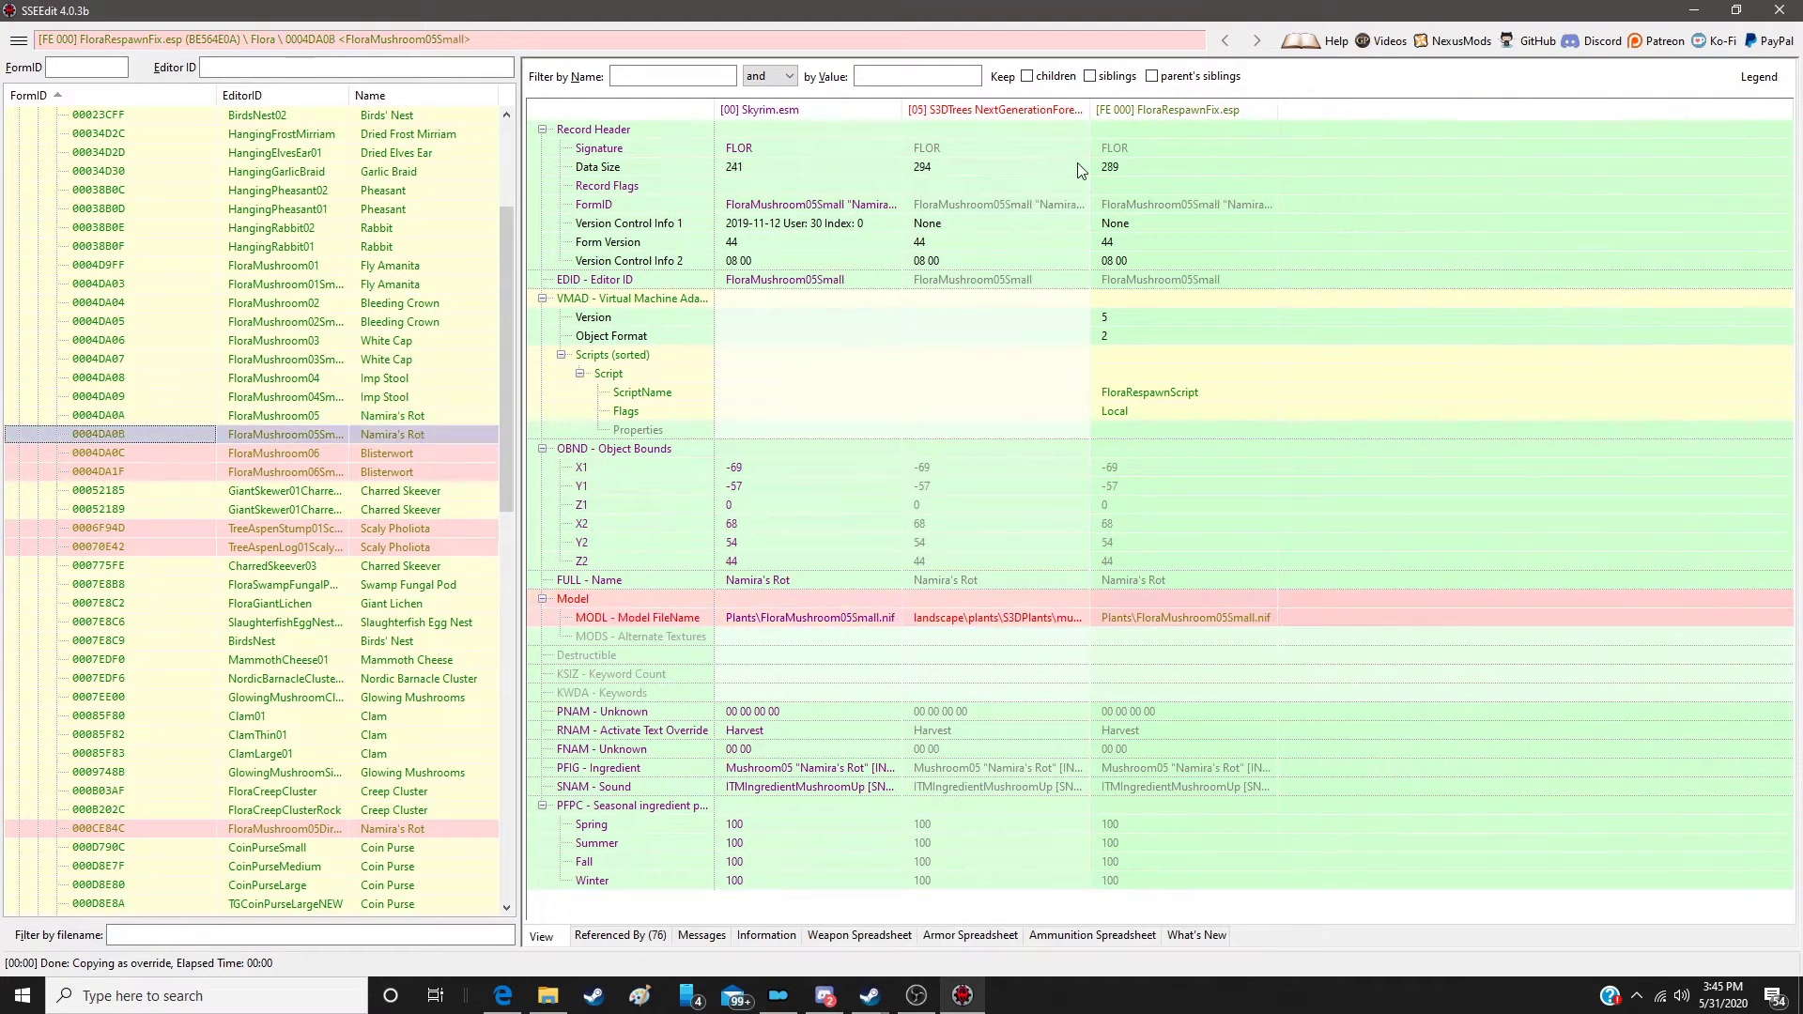
pyautogui.rightClick(1155, 107)
pyautogui.click(1163, 120)
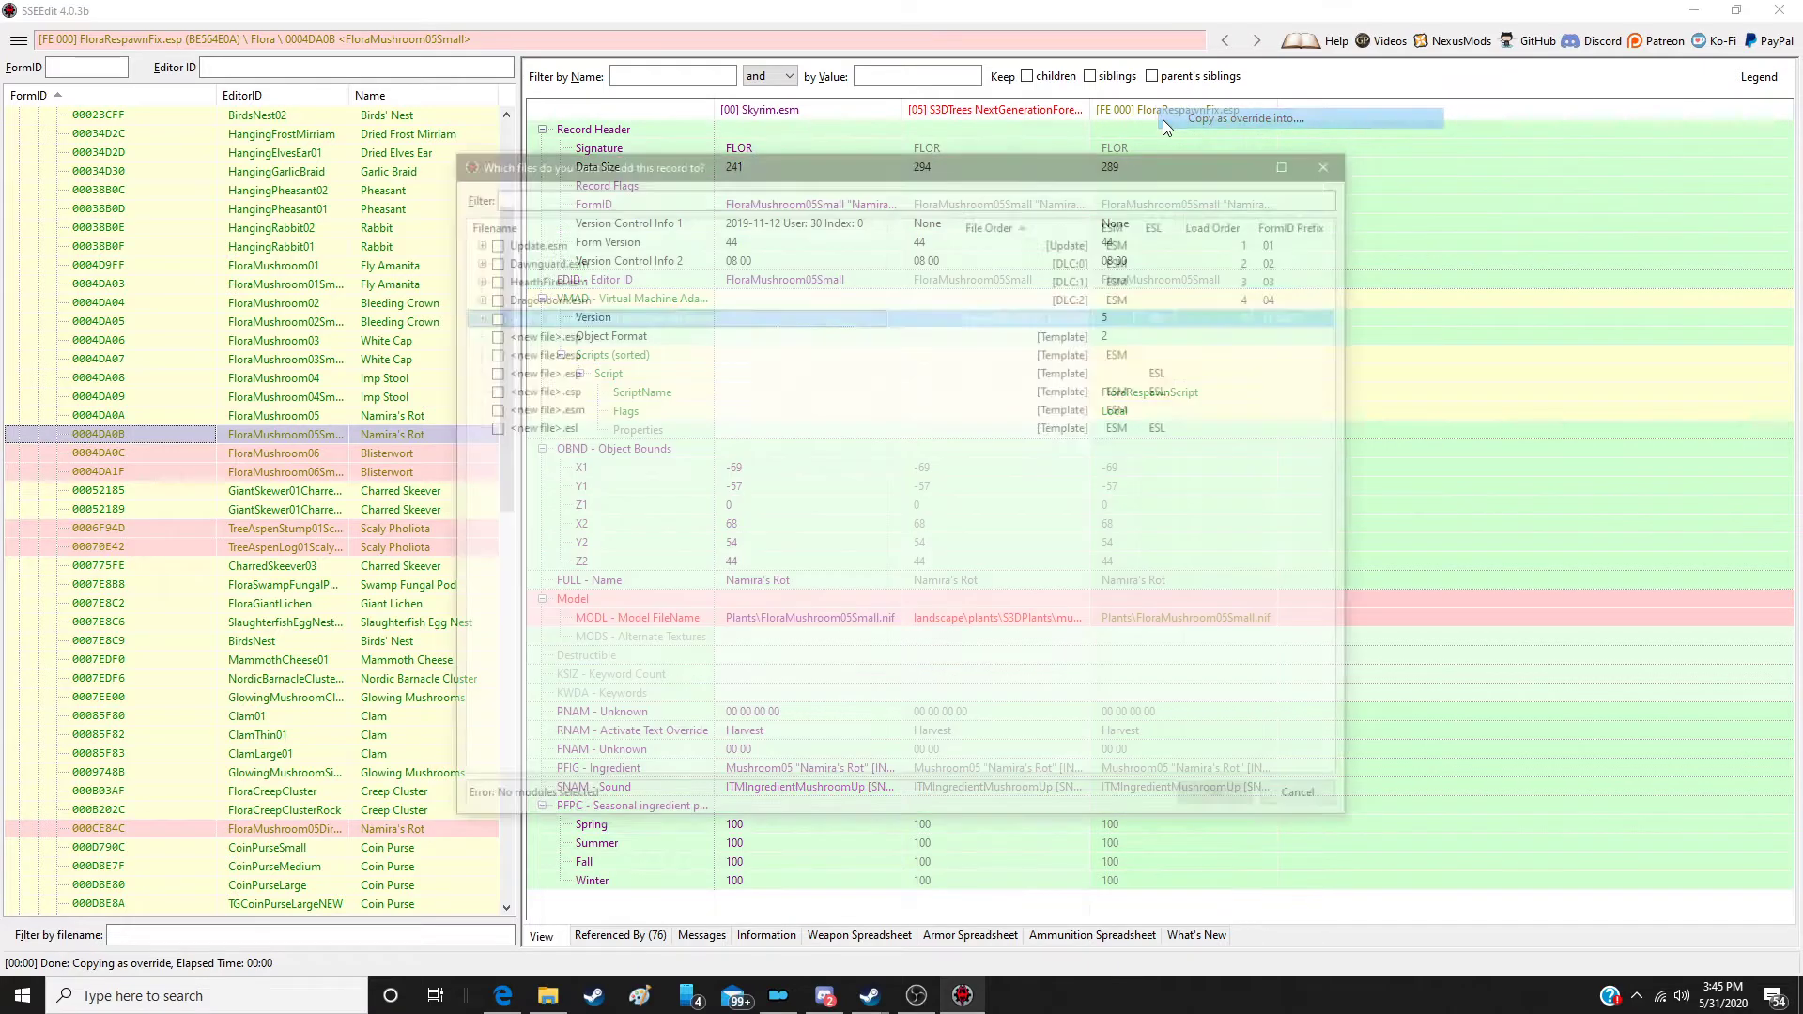
pyautogui.doubleClick(1009, 313)
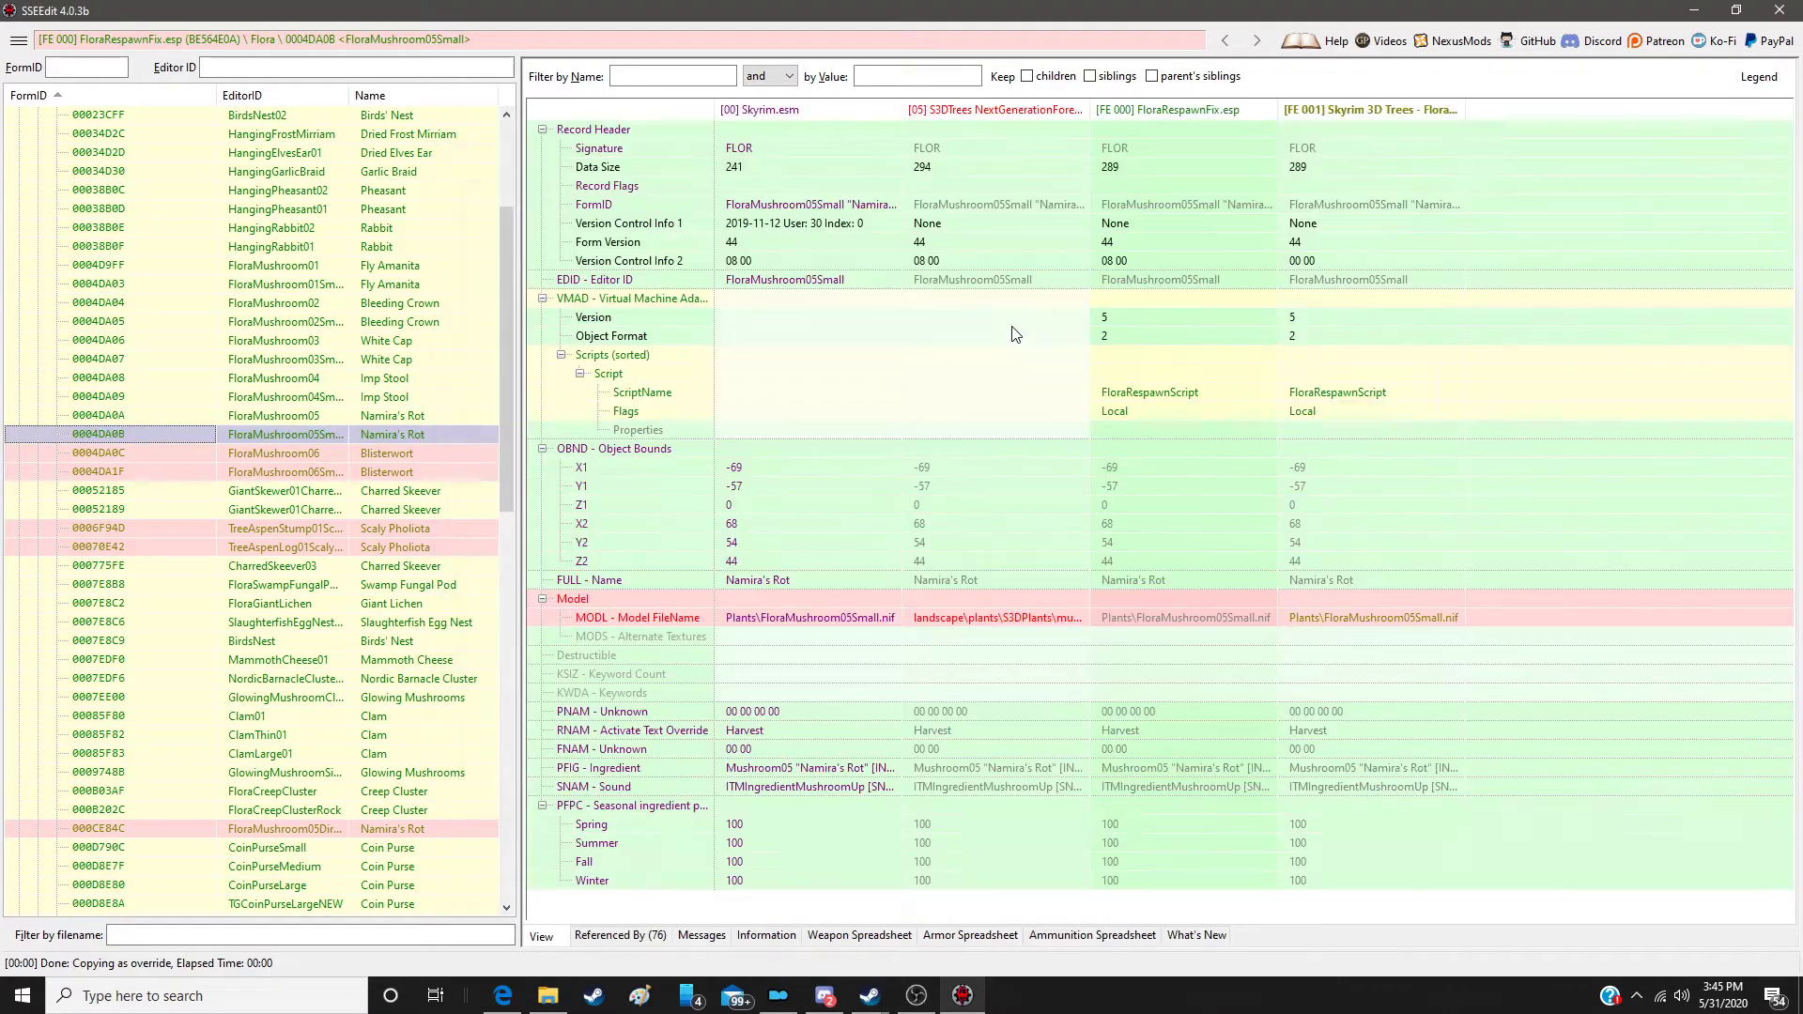
pyautogui.click(1014, 599)
pyautogui.moveTo(1411, 604); pyautogui.dragTo(1403, 612)
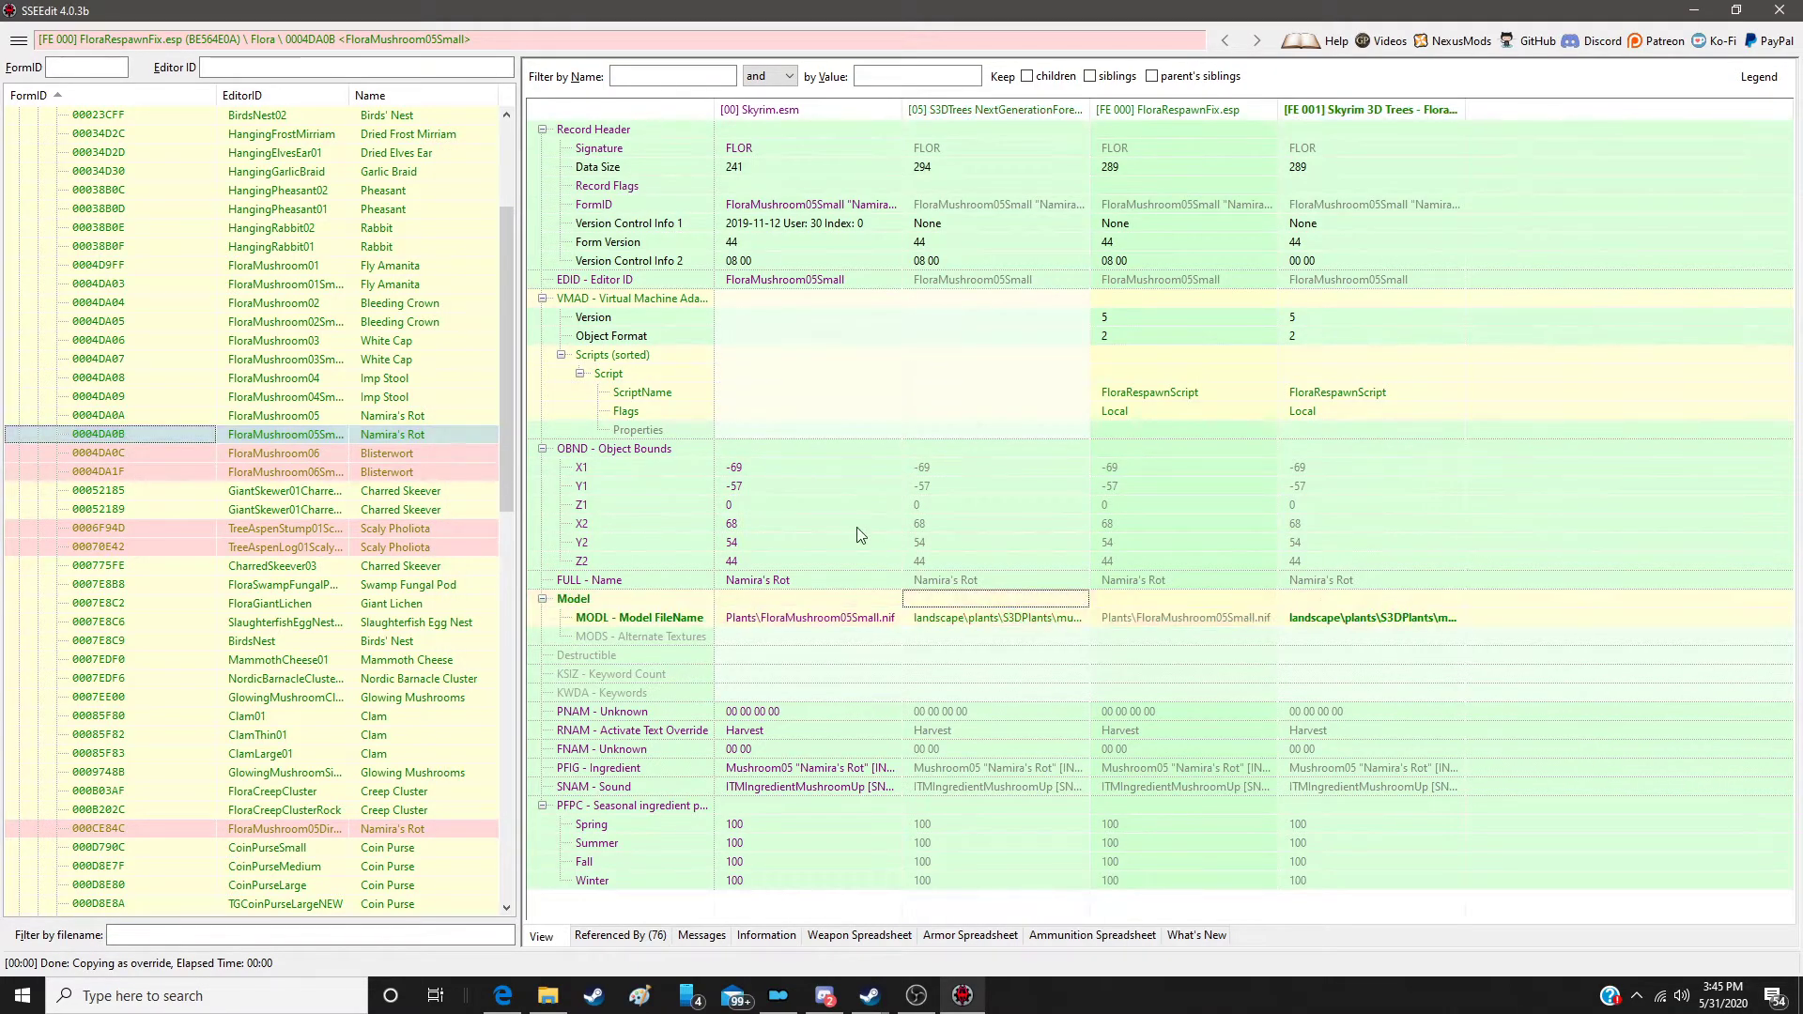
# Step: Copy FloraRespawnFix.esp's FloraMushroom06 as an override into Skyrim 3D Trees - Flora Respawn Patch.esp and apply S3DTrees NextGenerationForests.esp's Model FileName
pyautogui.click(416, 453)
pyautogui.rightClick(1202, 111)
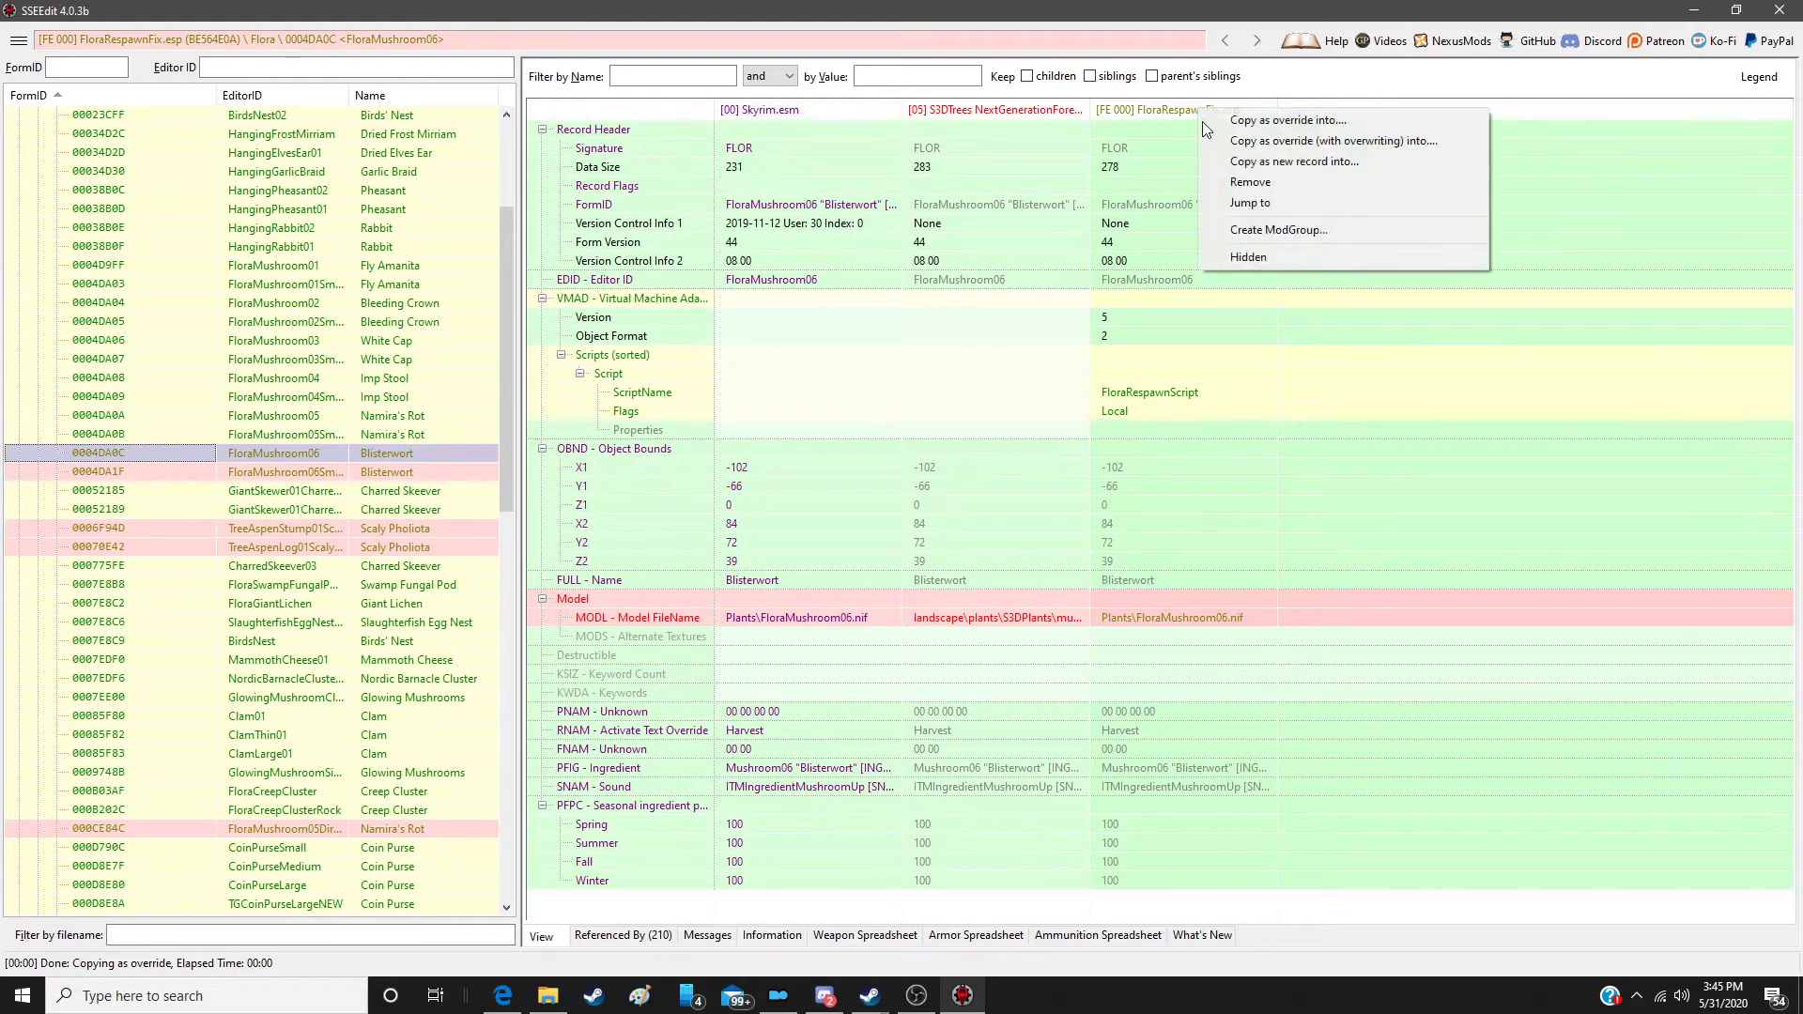
pyautogui.click(1240, 121)
pyautogui.doubleClick(988, 320)
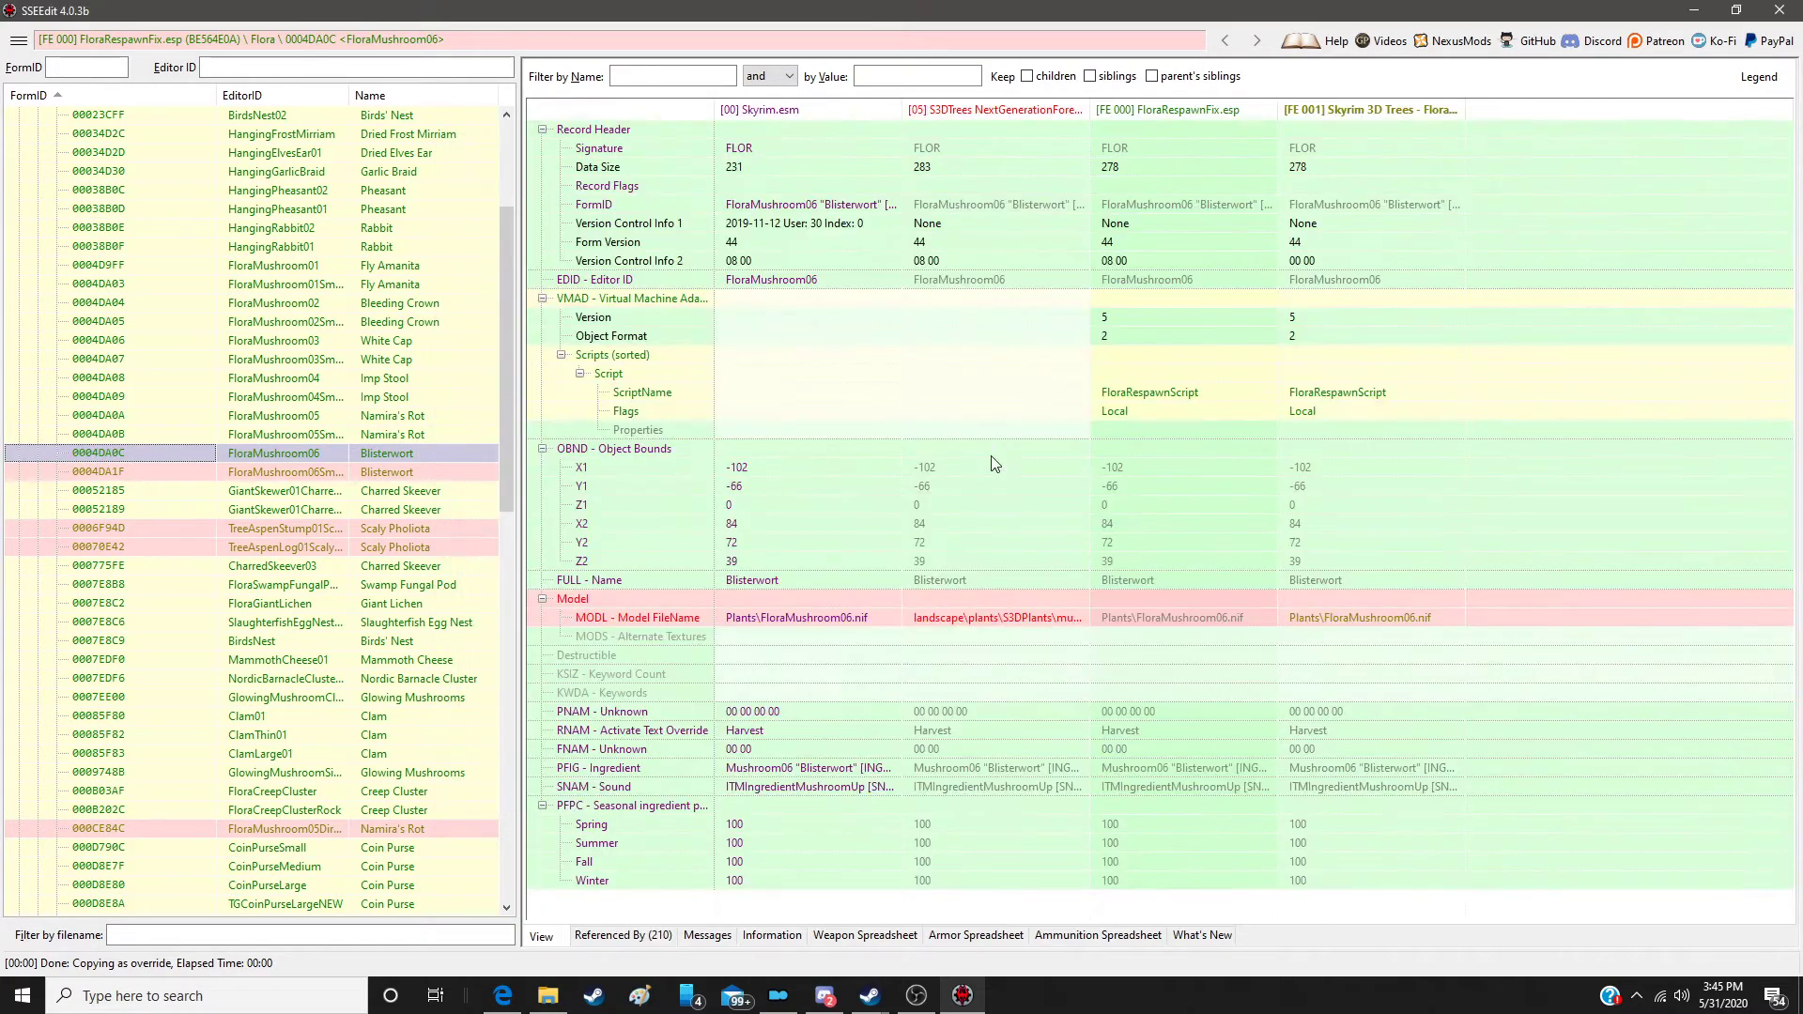
pyautogui.moveTo(1001, 615); pyautogui.dragTo(1390, 617)
# Step: Copy FloraRespawnFix.esp's FloraMushroom06Small as an override into Skyrim 3D Trees - Flora Respawn Patch.esp and apply S3DTrees NextGenerationForests.esp's Object Bounds and Model
pyautogui.click(448, 471)
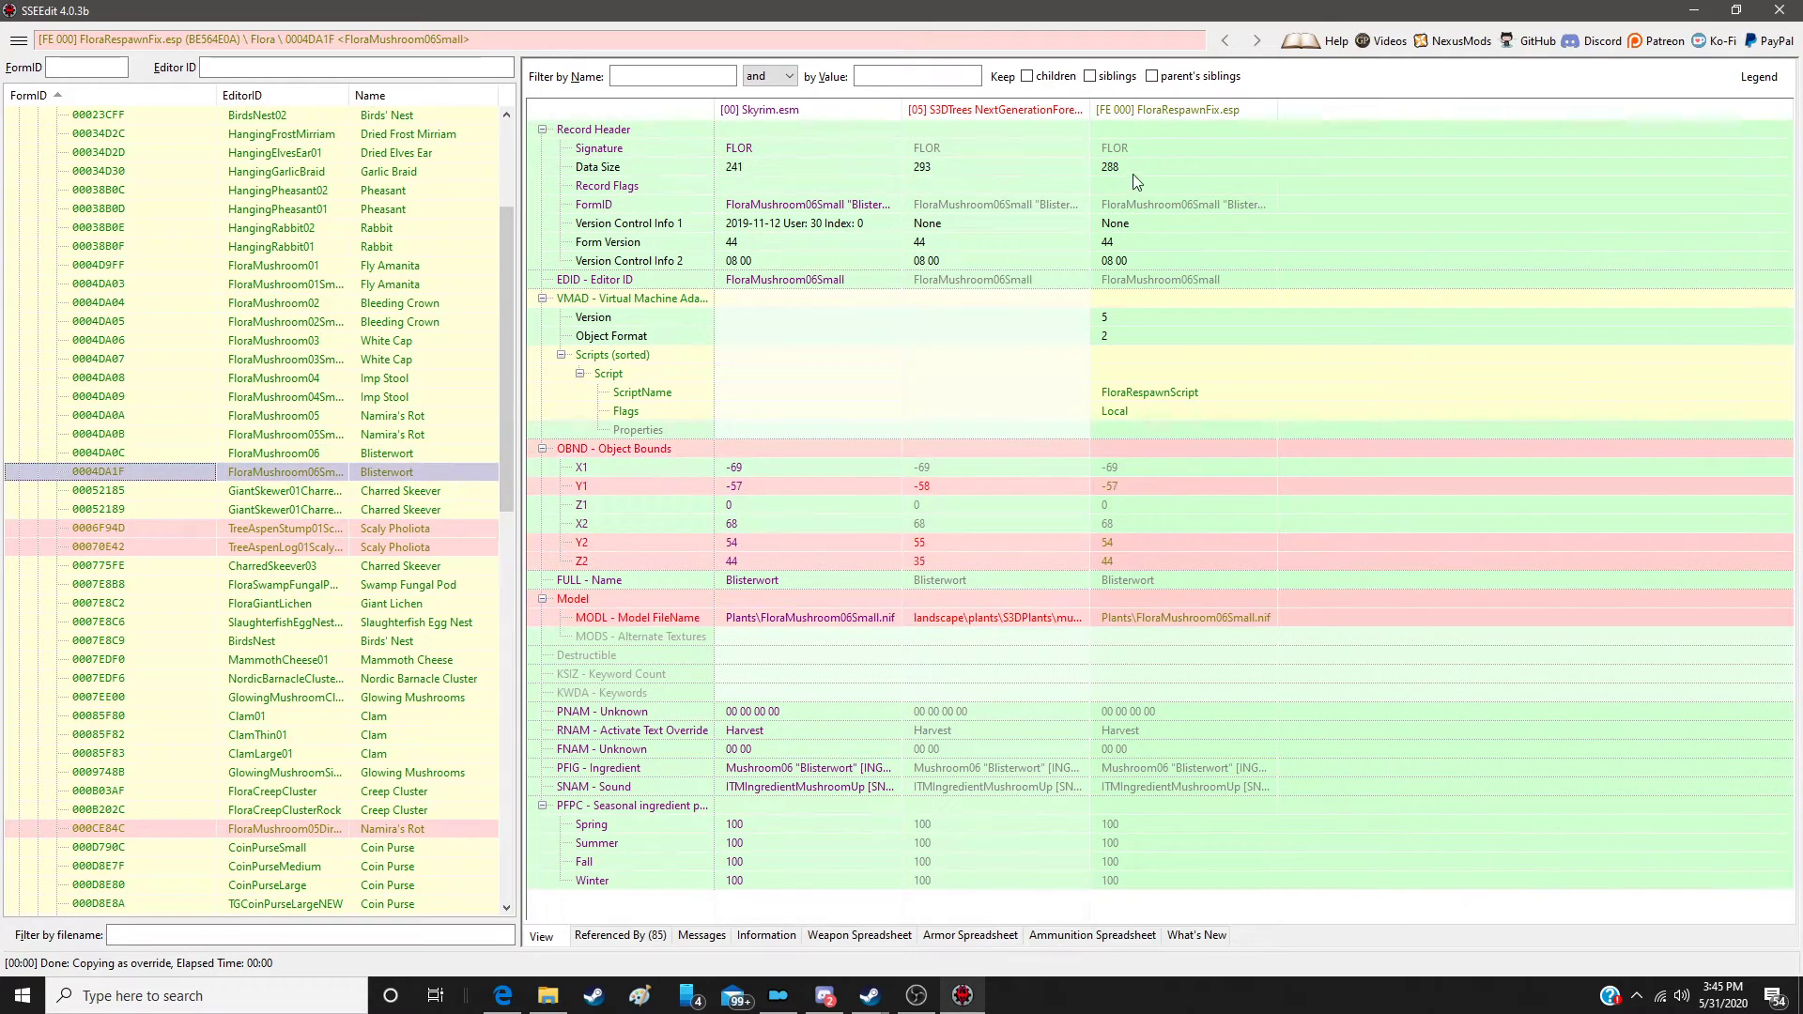
pyautogui.rightClick(1150, 134)
pyautogui.click(1175, 132)
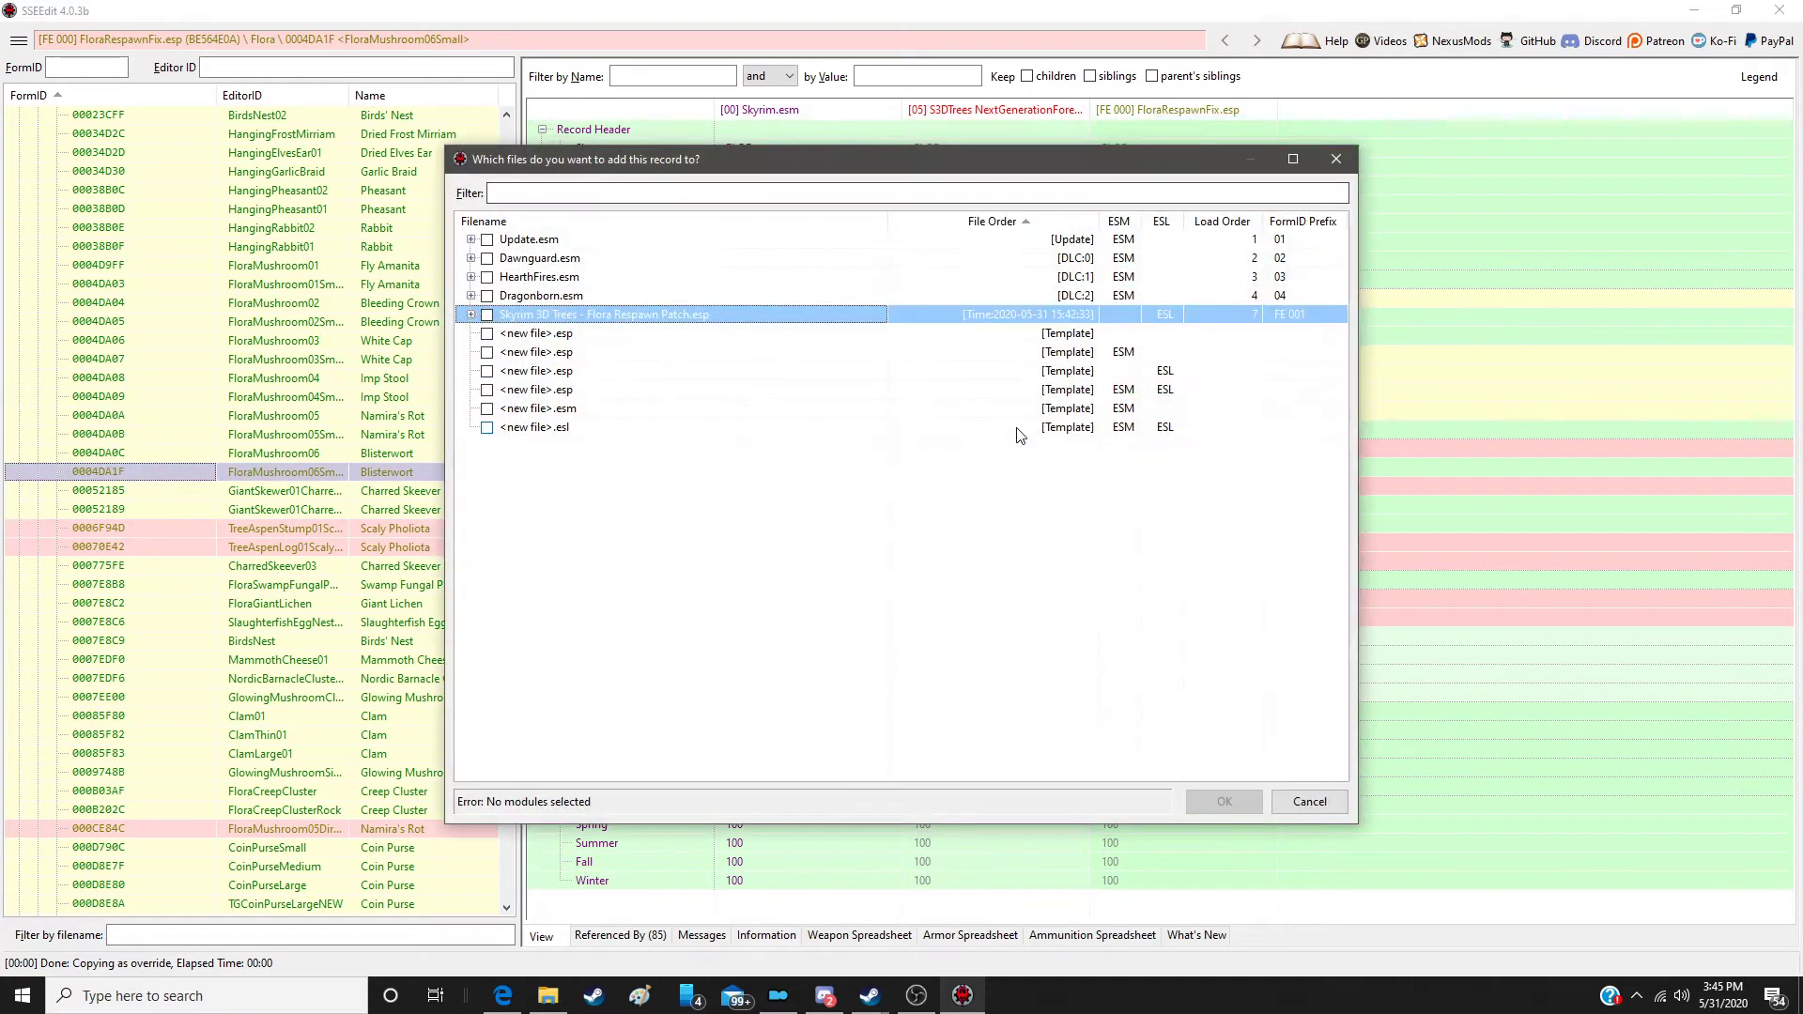
pyautogui.doubleClick(1049, 312)
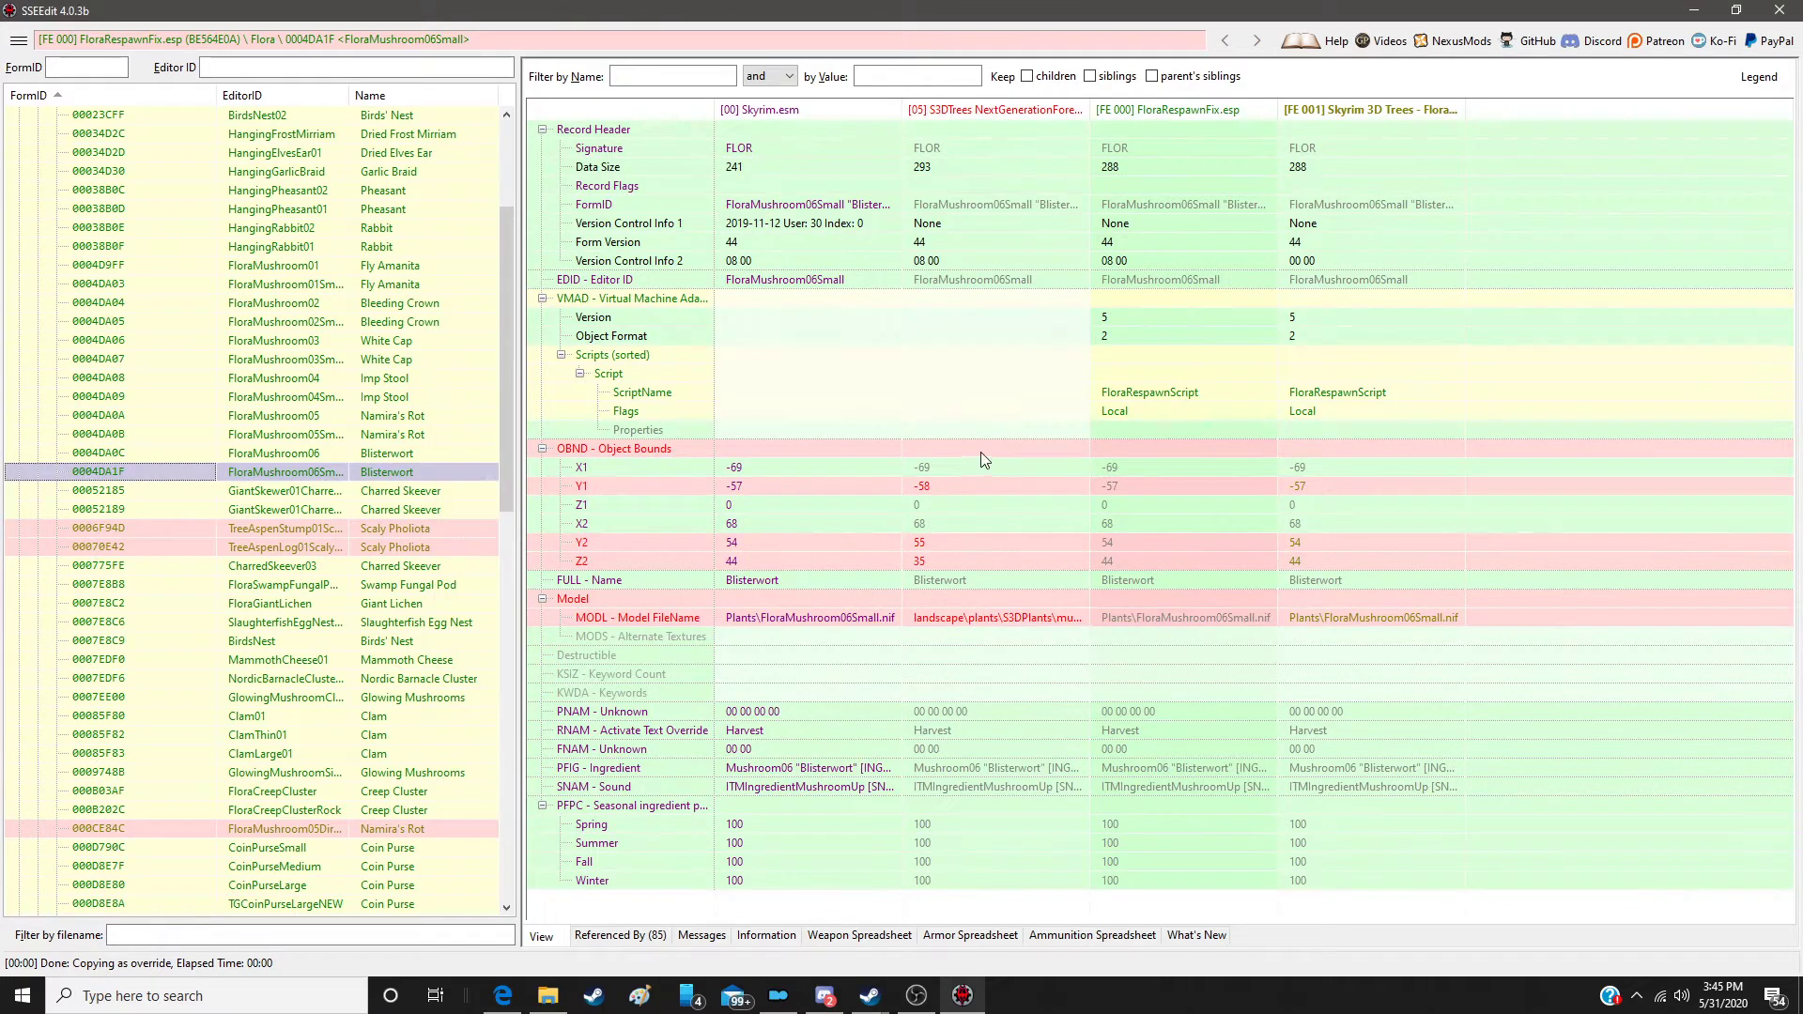
pyautogui.moveTo(981, 451); pyautogui.dragTo(1362, 448)
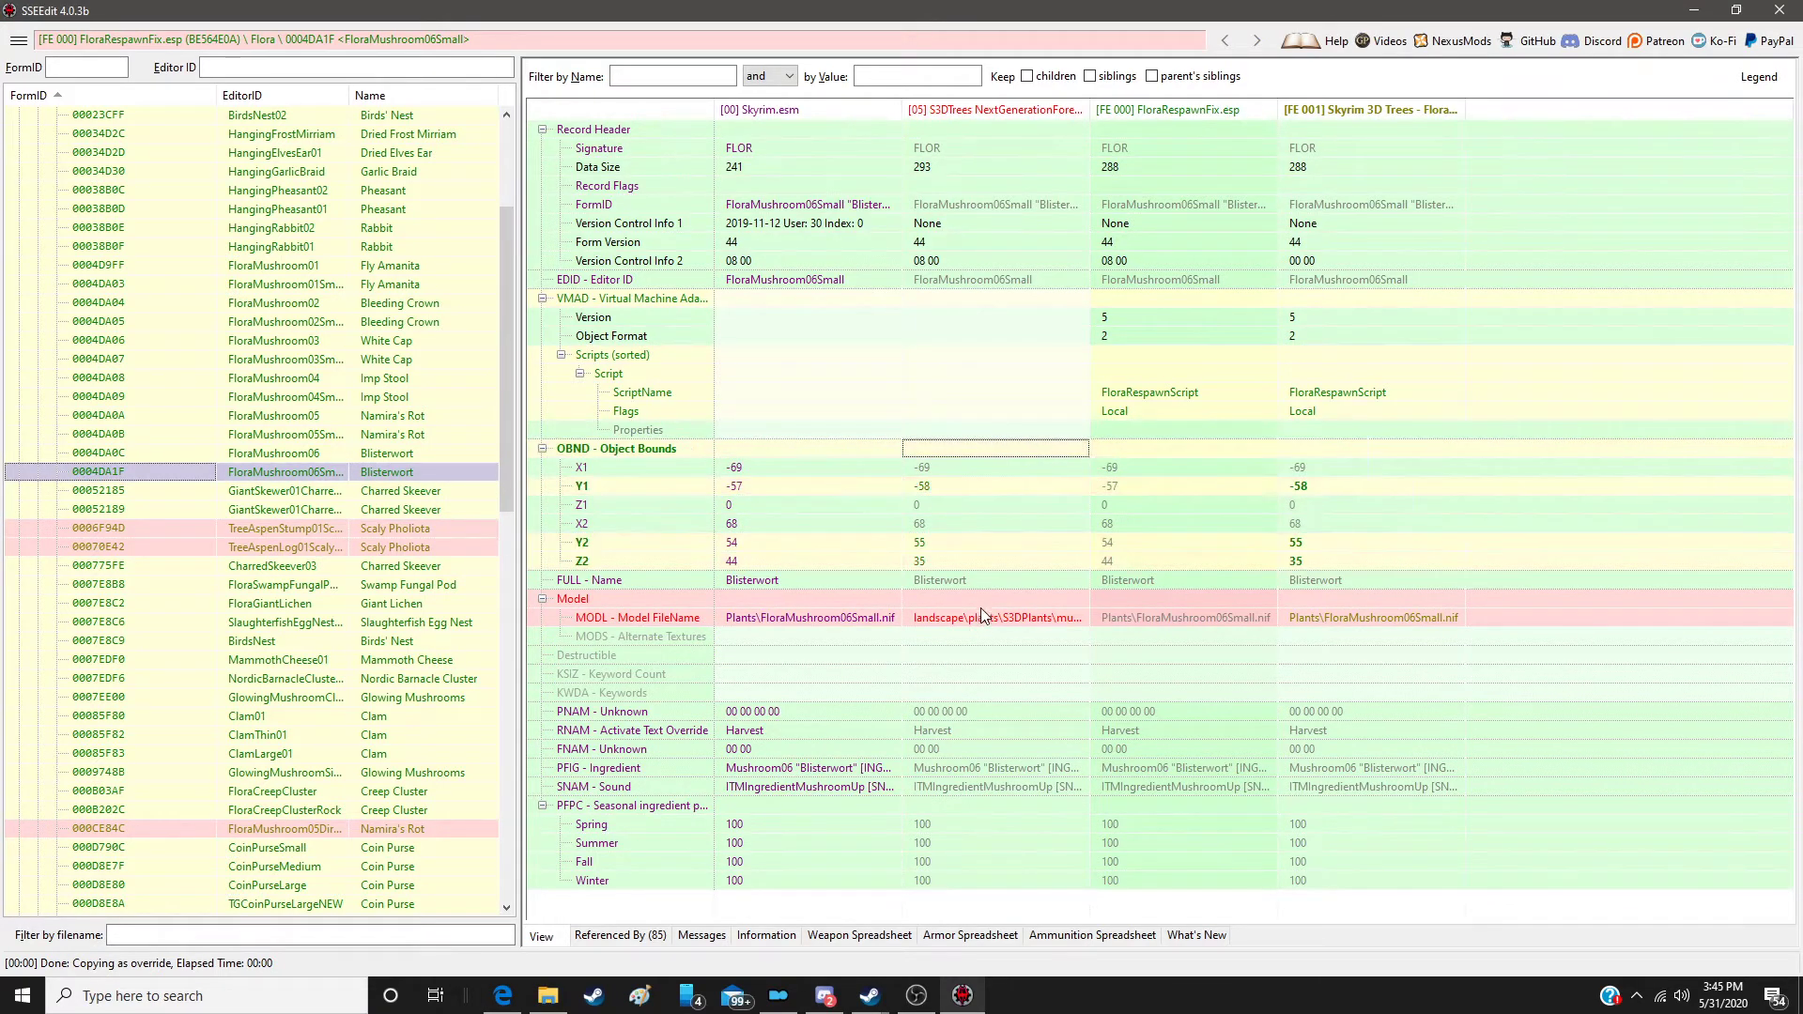
pyautogui.moveTo(981, 605); pyautogui.dragTo(1380, 603)
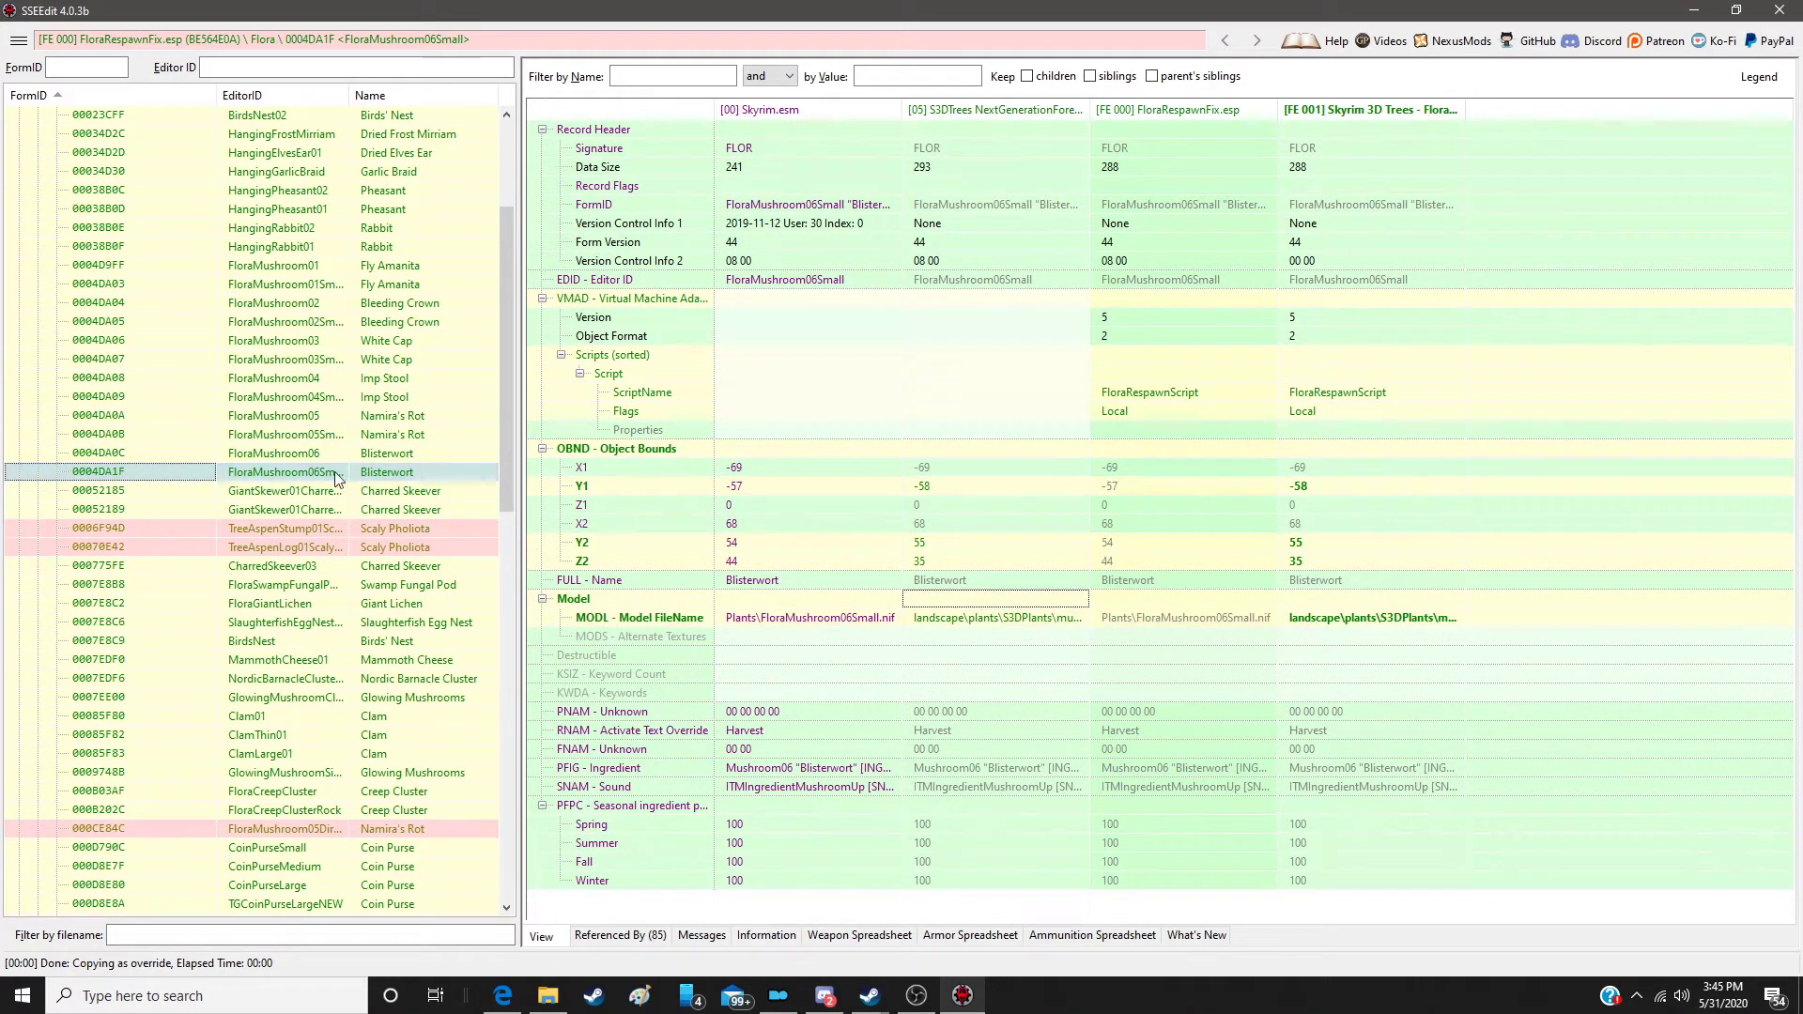
# Step: Copy FloraRespawnFix.esp's TreeAspenStump01ScalyPholiota as an override into Skyrim 3D Trees - Flora Respawn Patch.esp and apply S3DTrees NextGenerationForests.esp's Object Bounds and Model
pyautogui.click(355, 524)
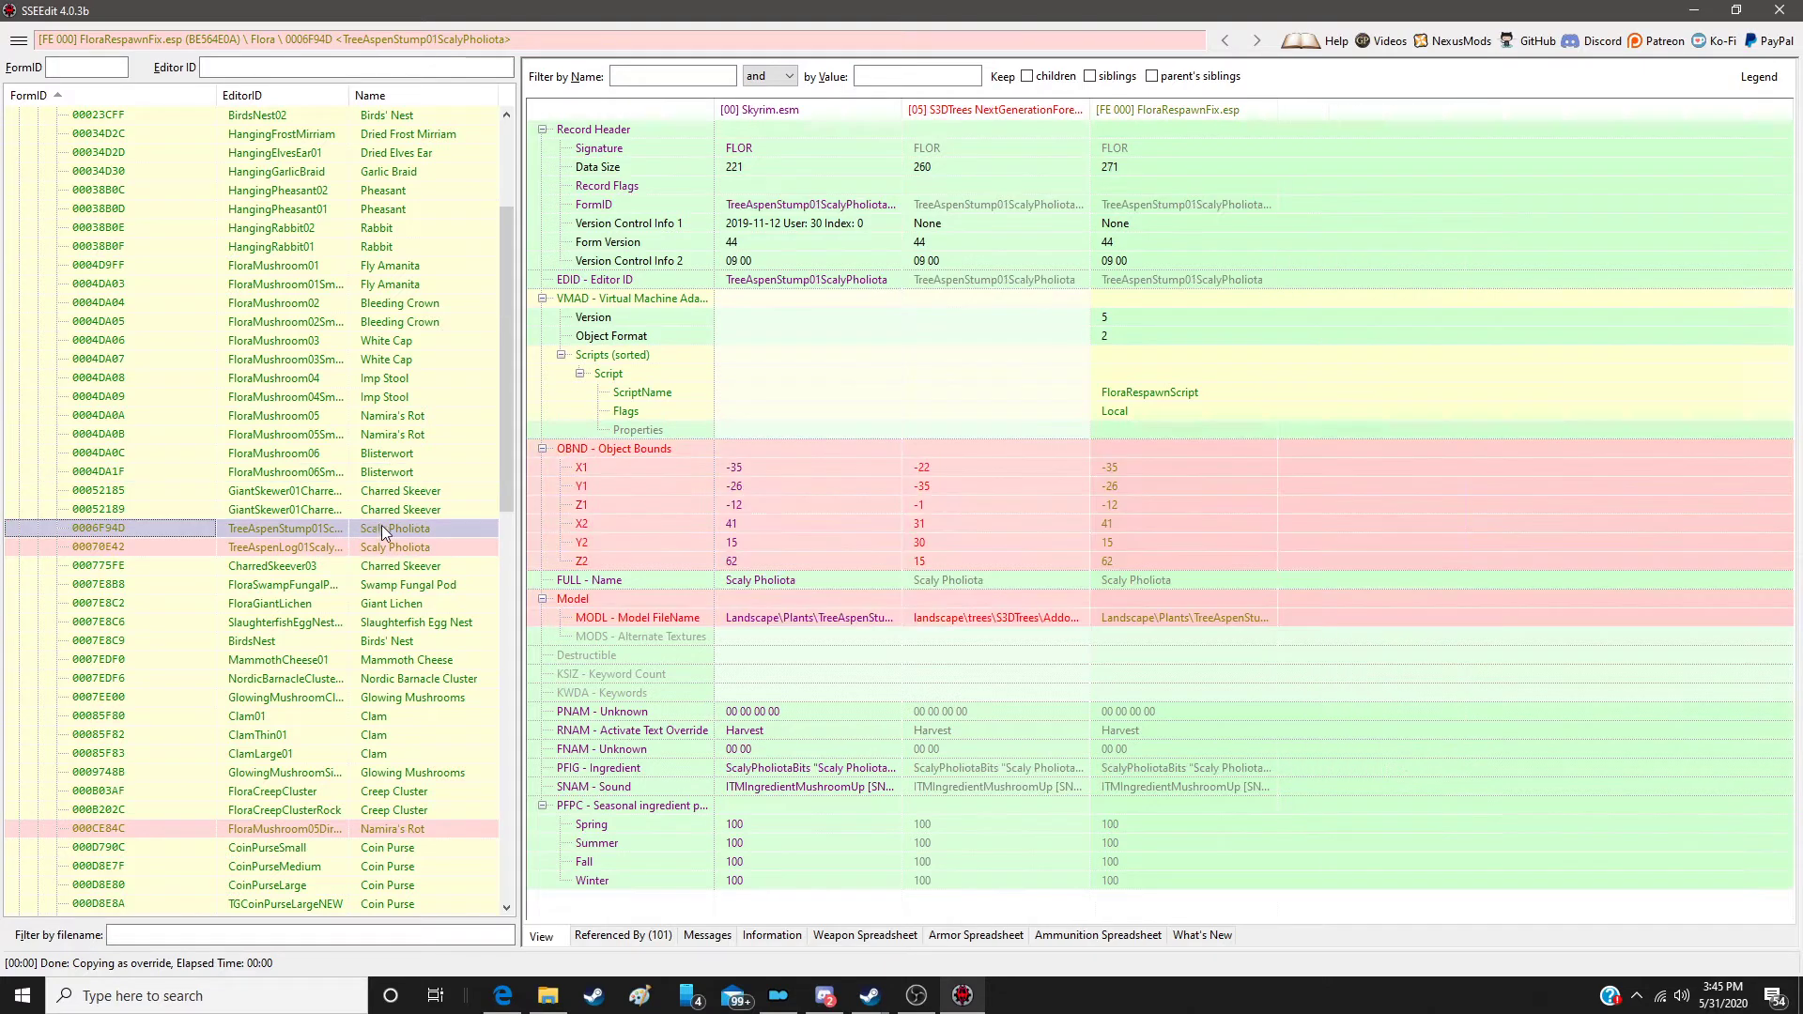
pyautogui.rightClick(1170, 115)
pyautogui.click(1202, 119)
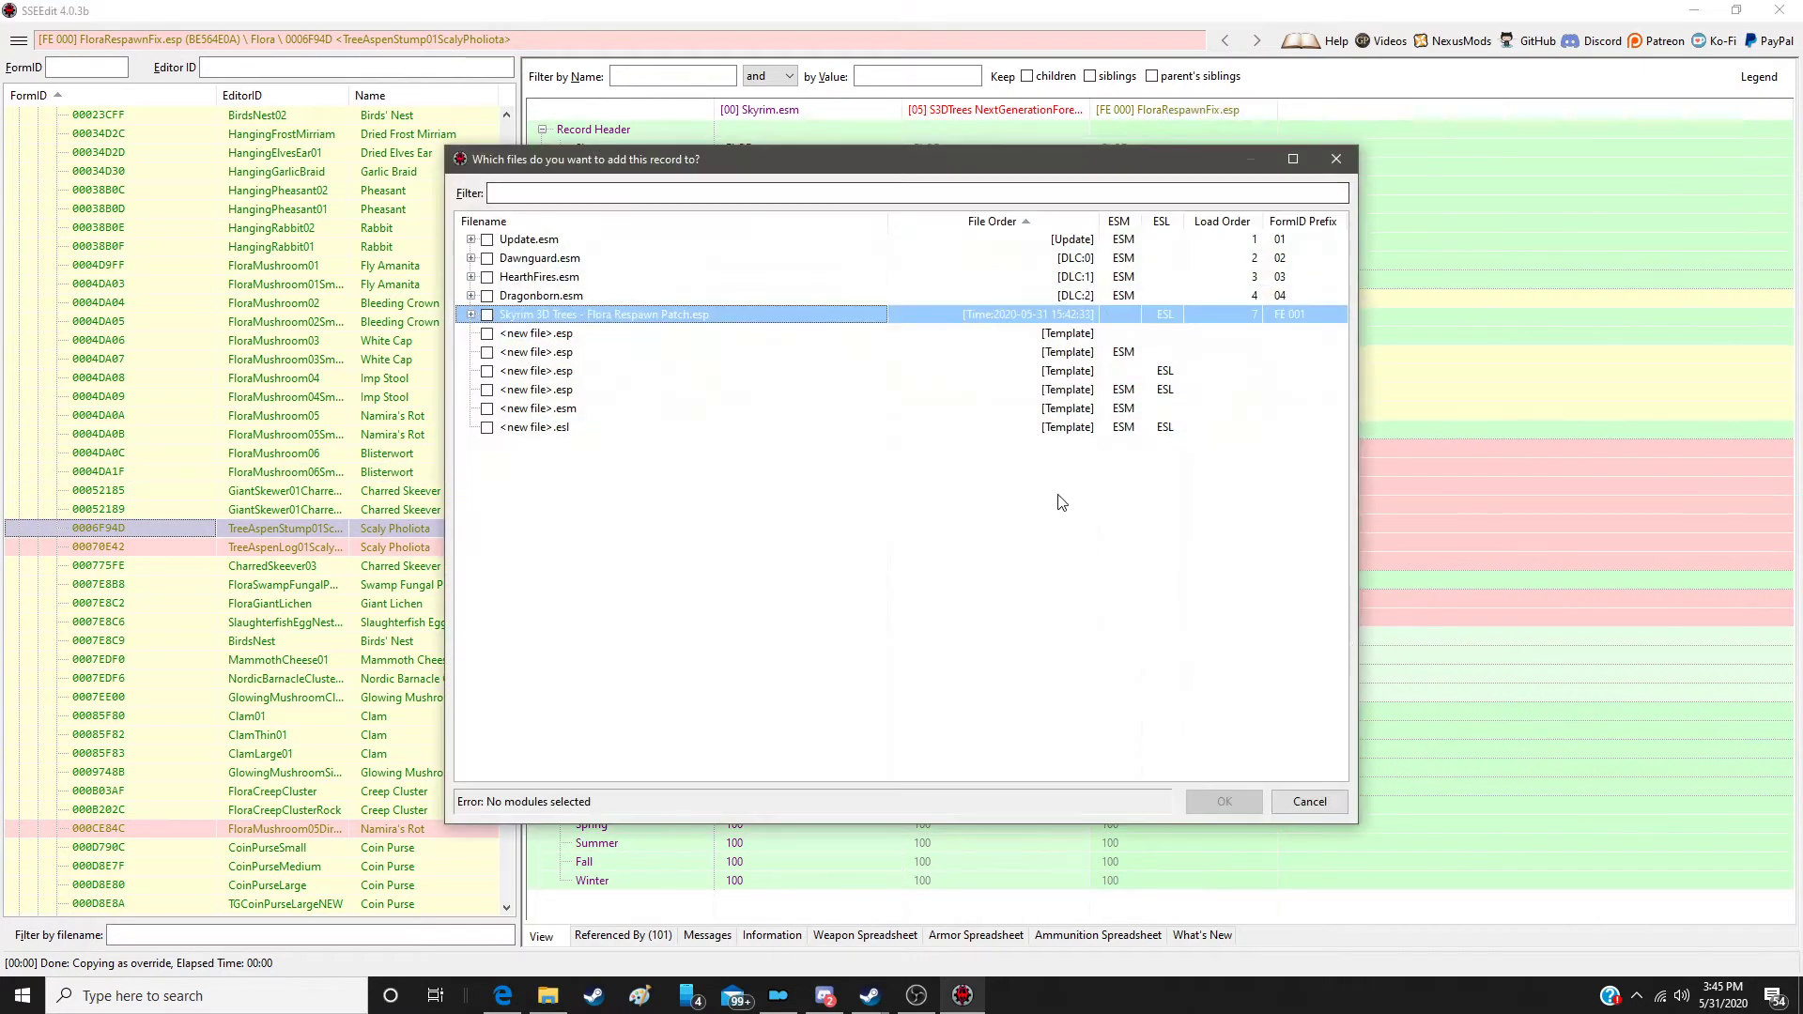
pyautogui.doubleClick(1052, 314)
pyautogui.moveTo(1009, 450); pyautogui.dragTo(1406, 446)
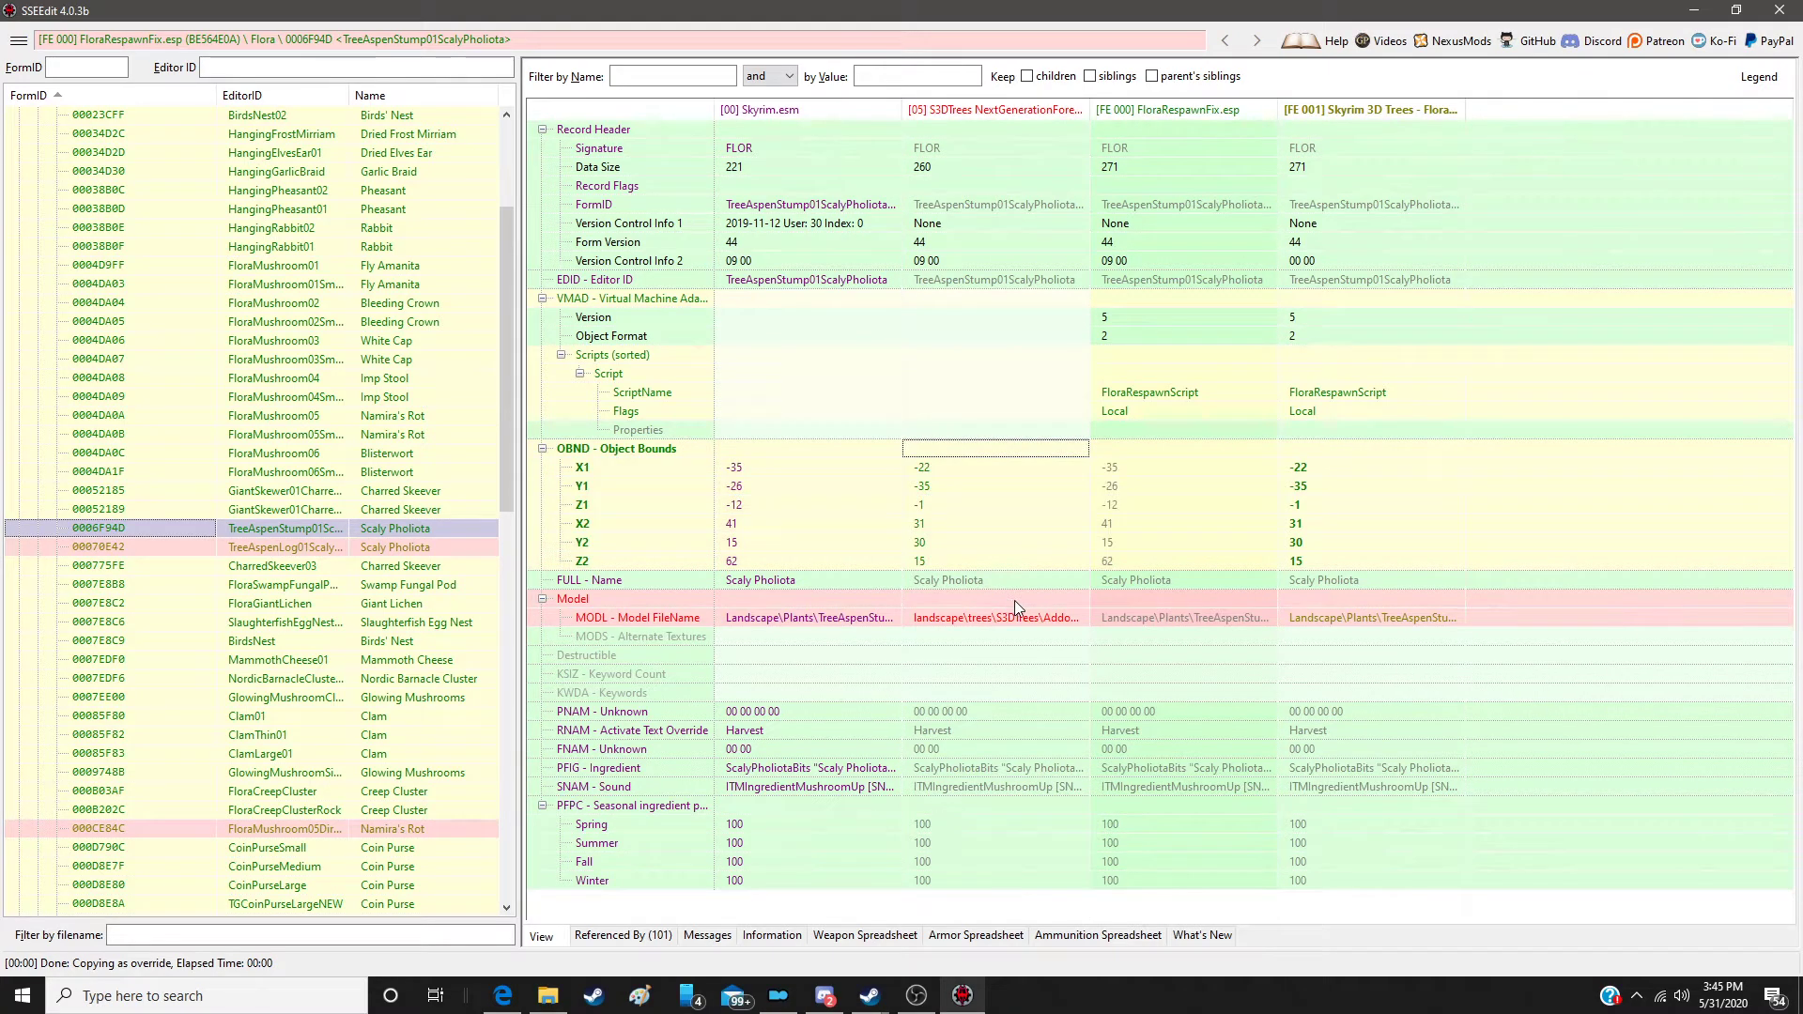
pyautogui.moveTo(1015, 600); pyautogui.dragTo(1376, 612)
# Step: Copy FloraRespawnFix.esp's TreeAspenLog01ScalyPholiota as an override into Skyrim 3D Trees - Flora Respawn Patch.esp and apply S3DTrees NextGenerationForests.esp's Object Bounds and Model
pyautogui.click(459, 547)
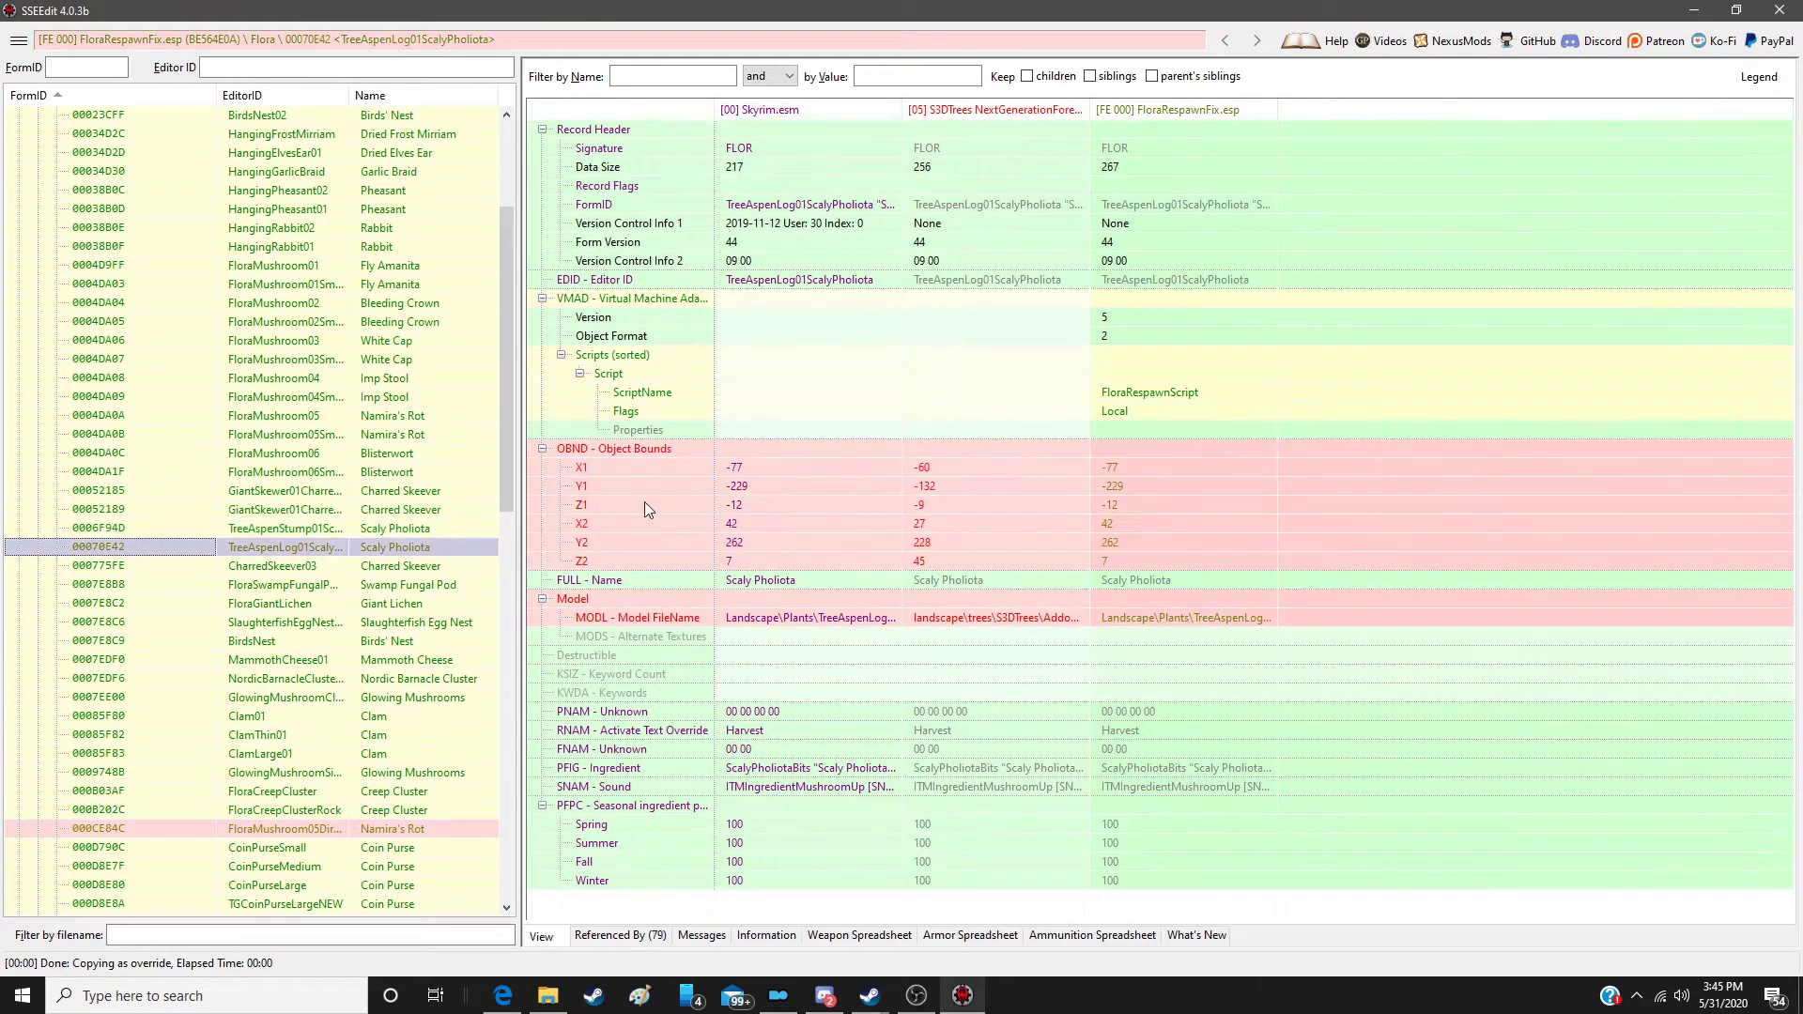
pyautogui.rightClick(1195, 120)
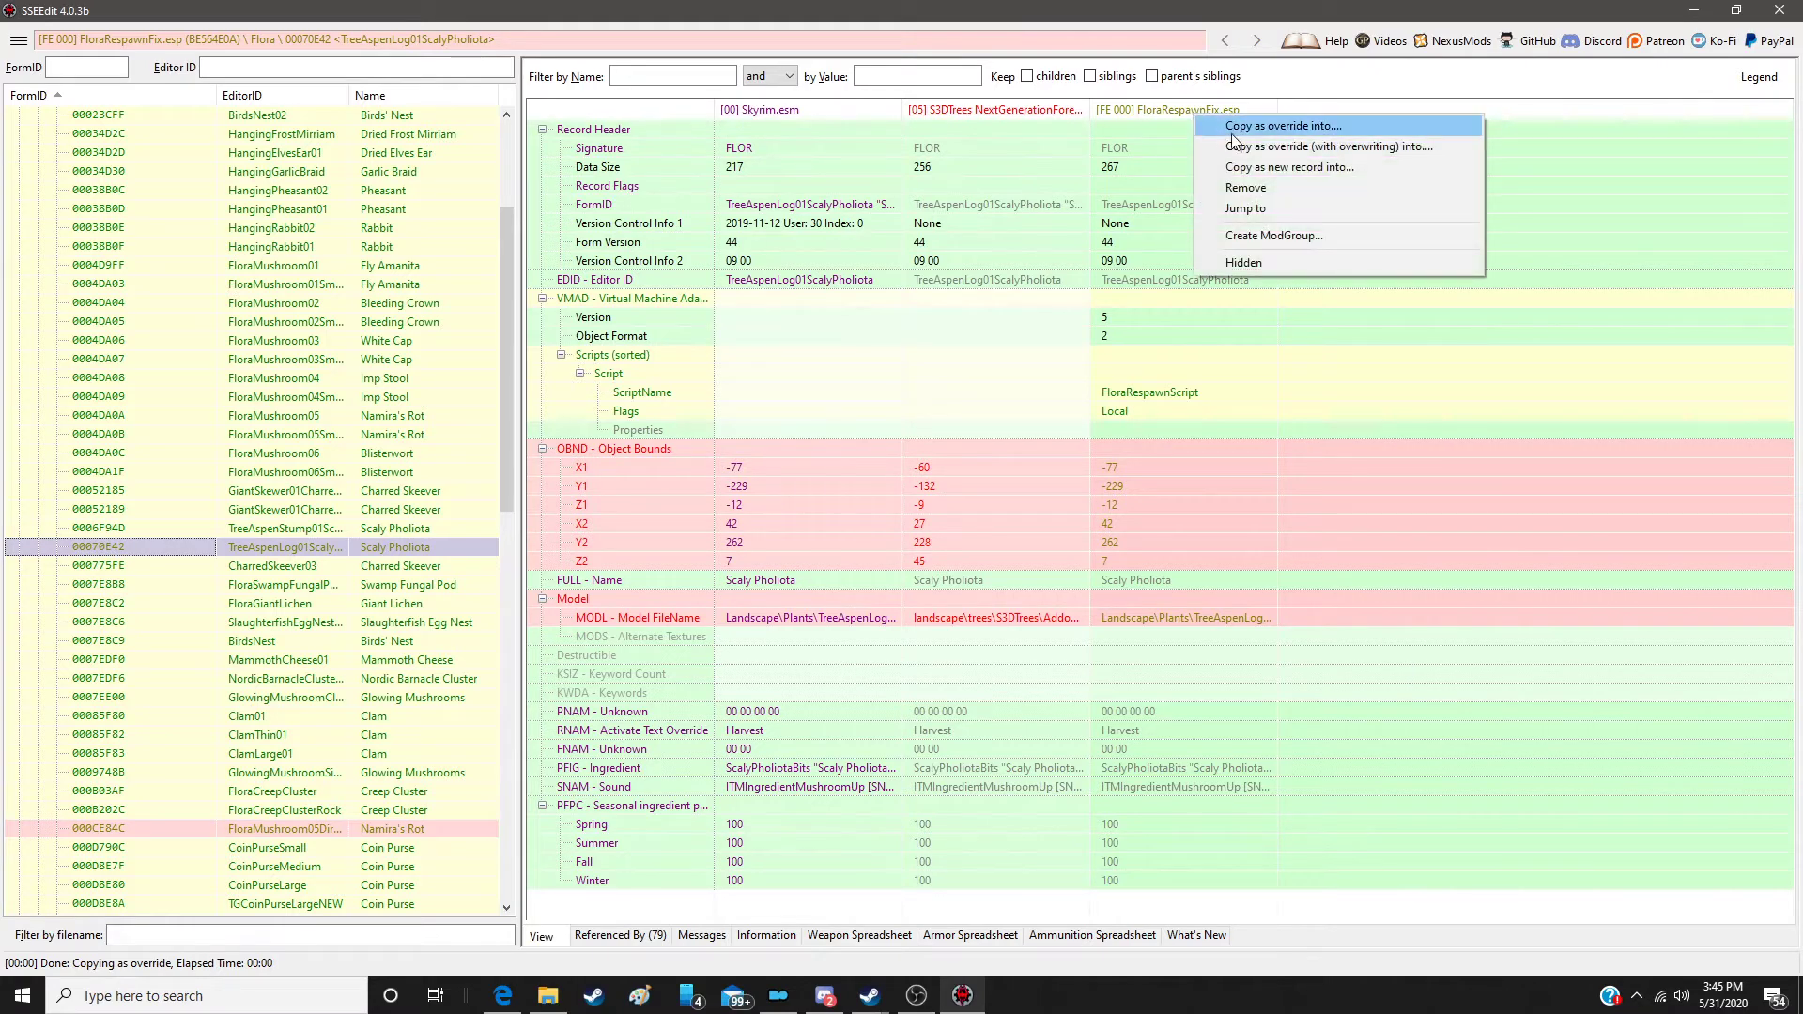
pyautogui.click(1227, 141)
pyautogui.doubleClick(1020, 314)
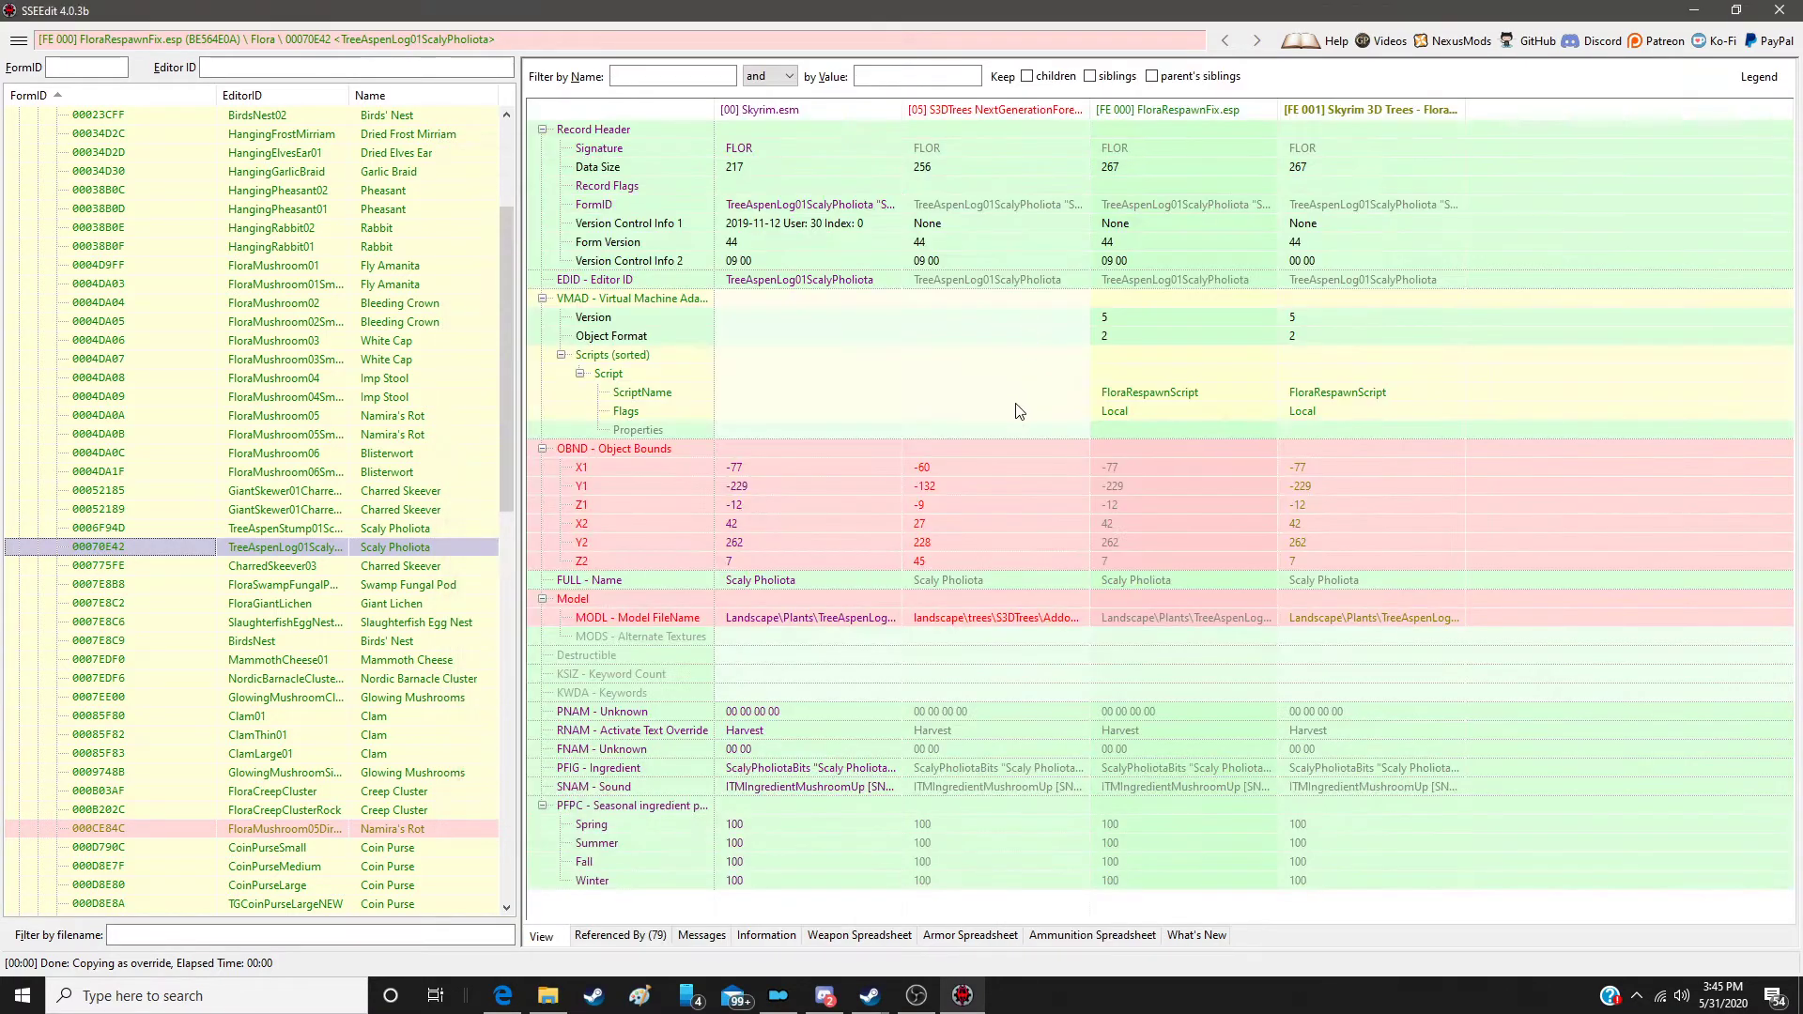
pyautogui.moveTo(1007, 448); pyautogui.dragTo(1418, 443)
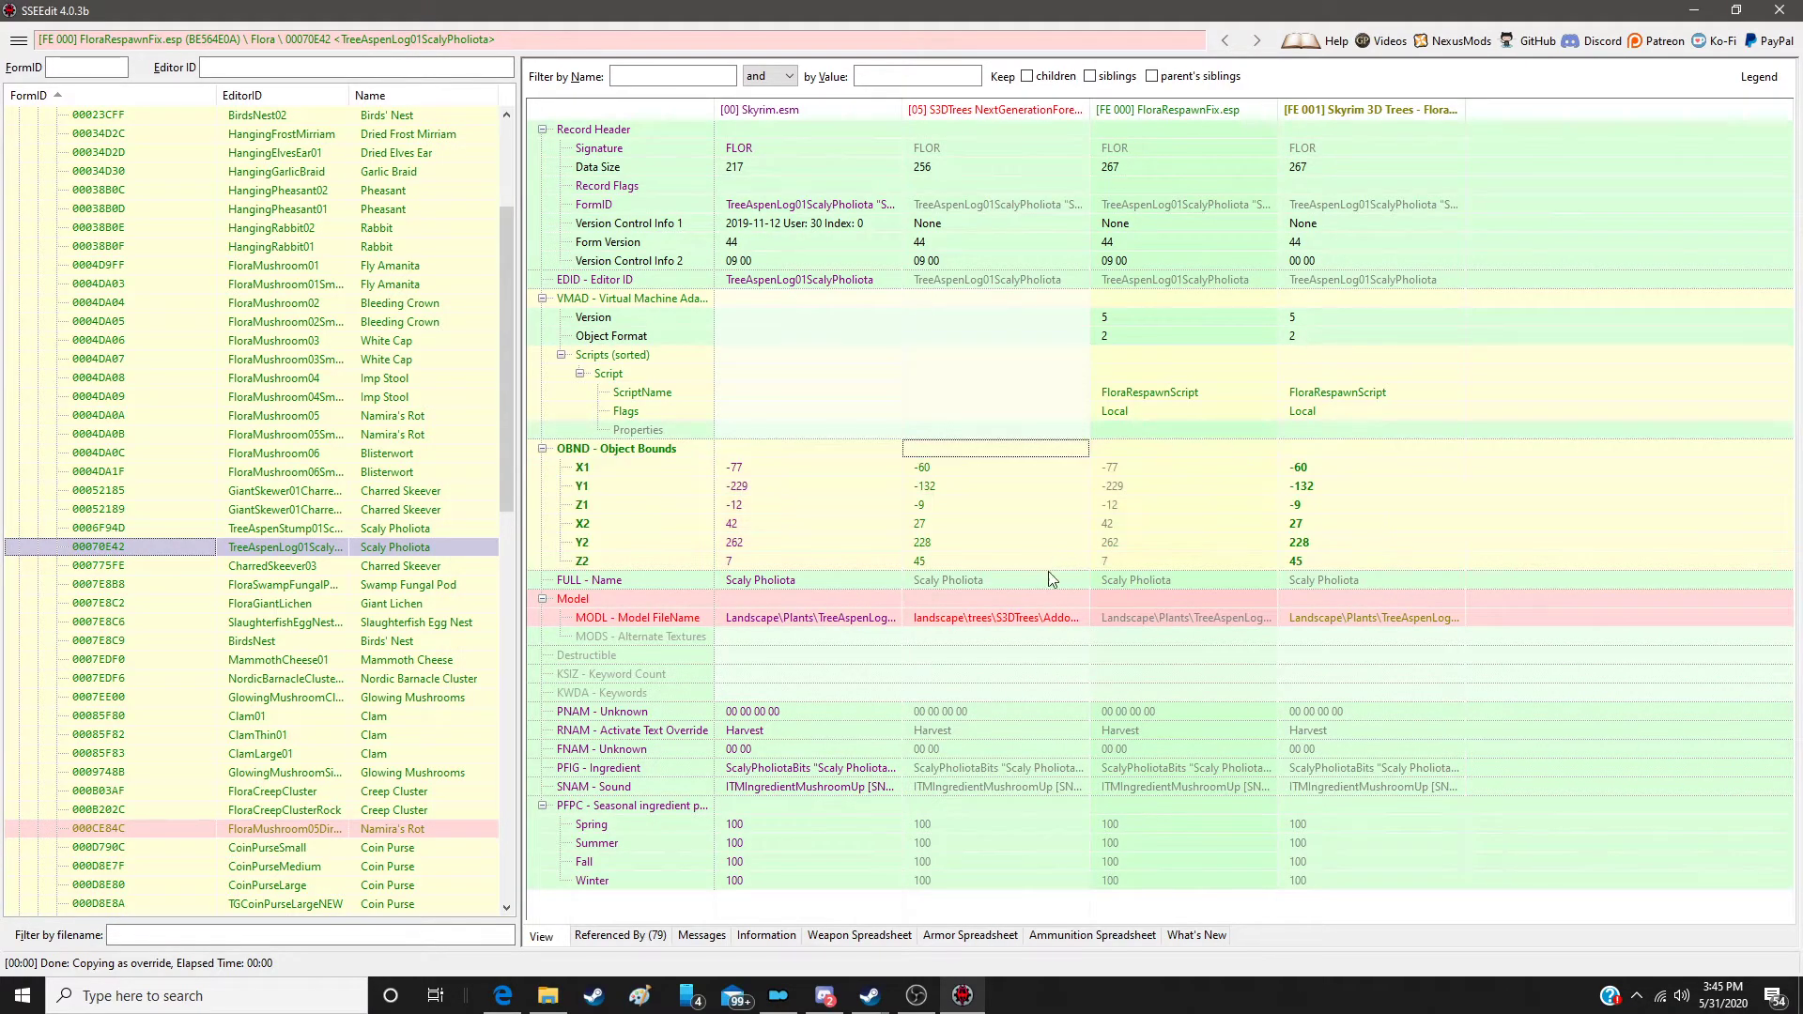
pyautogui.click(1052, 599)
pyautogui.moveTo(1052, 599); pyautogui.dragTo(1371, 604)
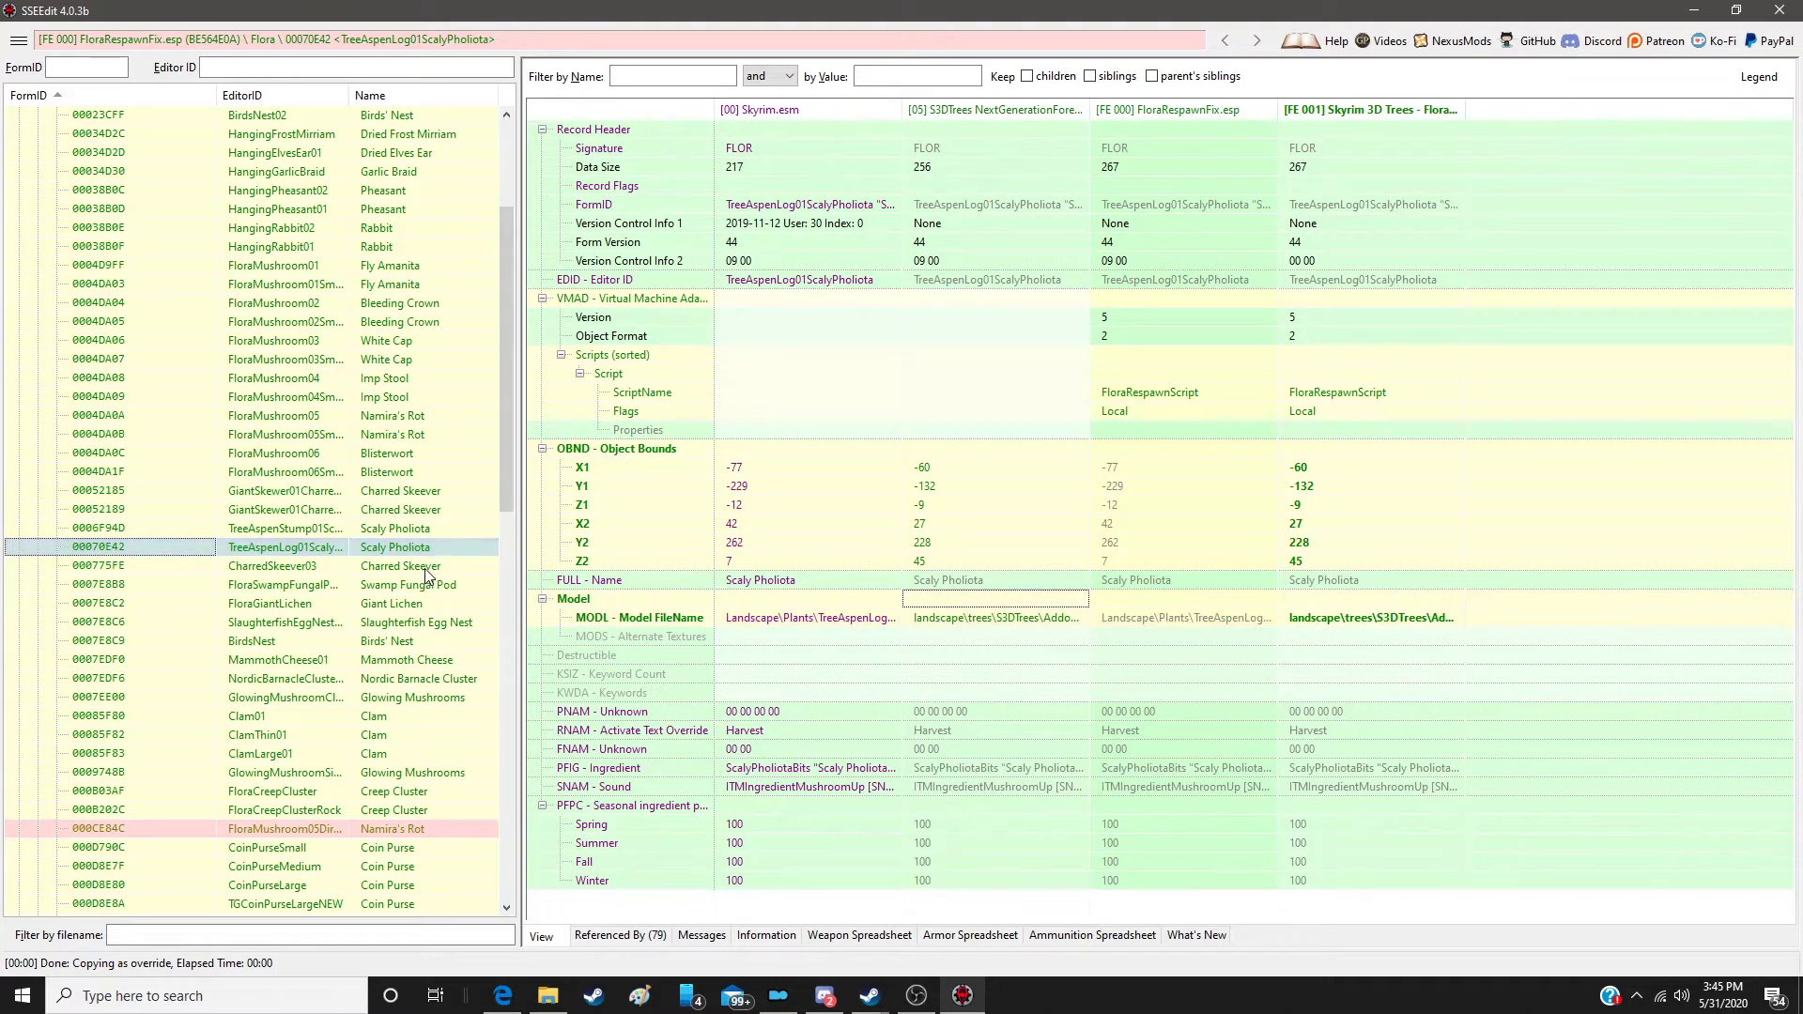
# Step: Copy FloraRespawnFix.esp's FloraMushroom05Dirt01 as an override into Skyrim 3D Trees - Flora Respawn Patch.esp and apply S3DTrees NextGenerationForests.esp's whole Model
pyautogui.scroll(-10, 425, 561)
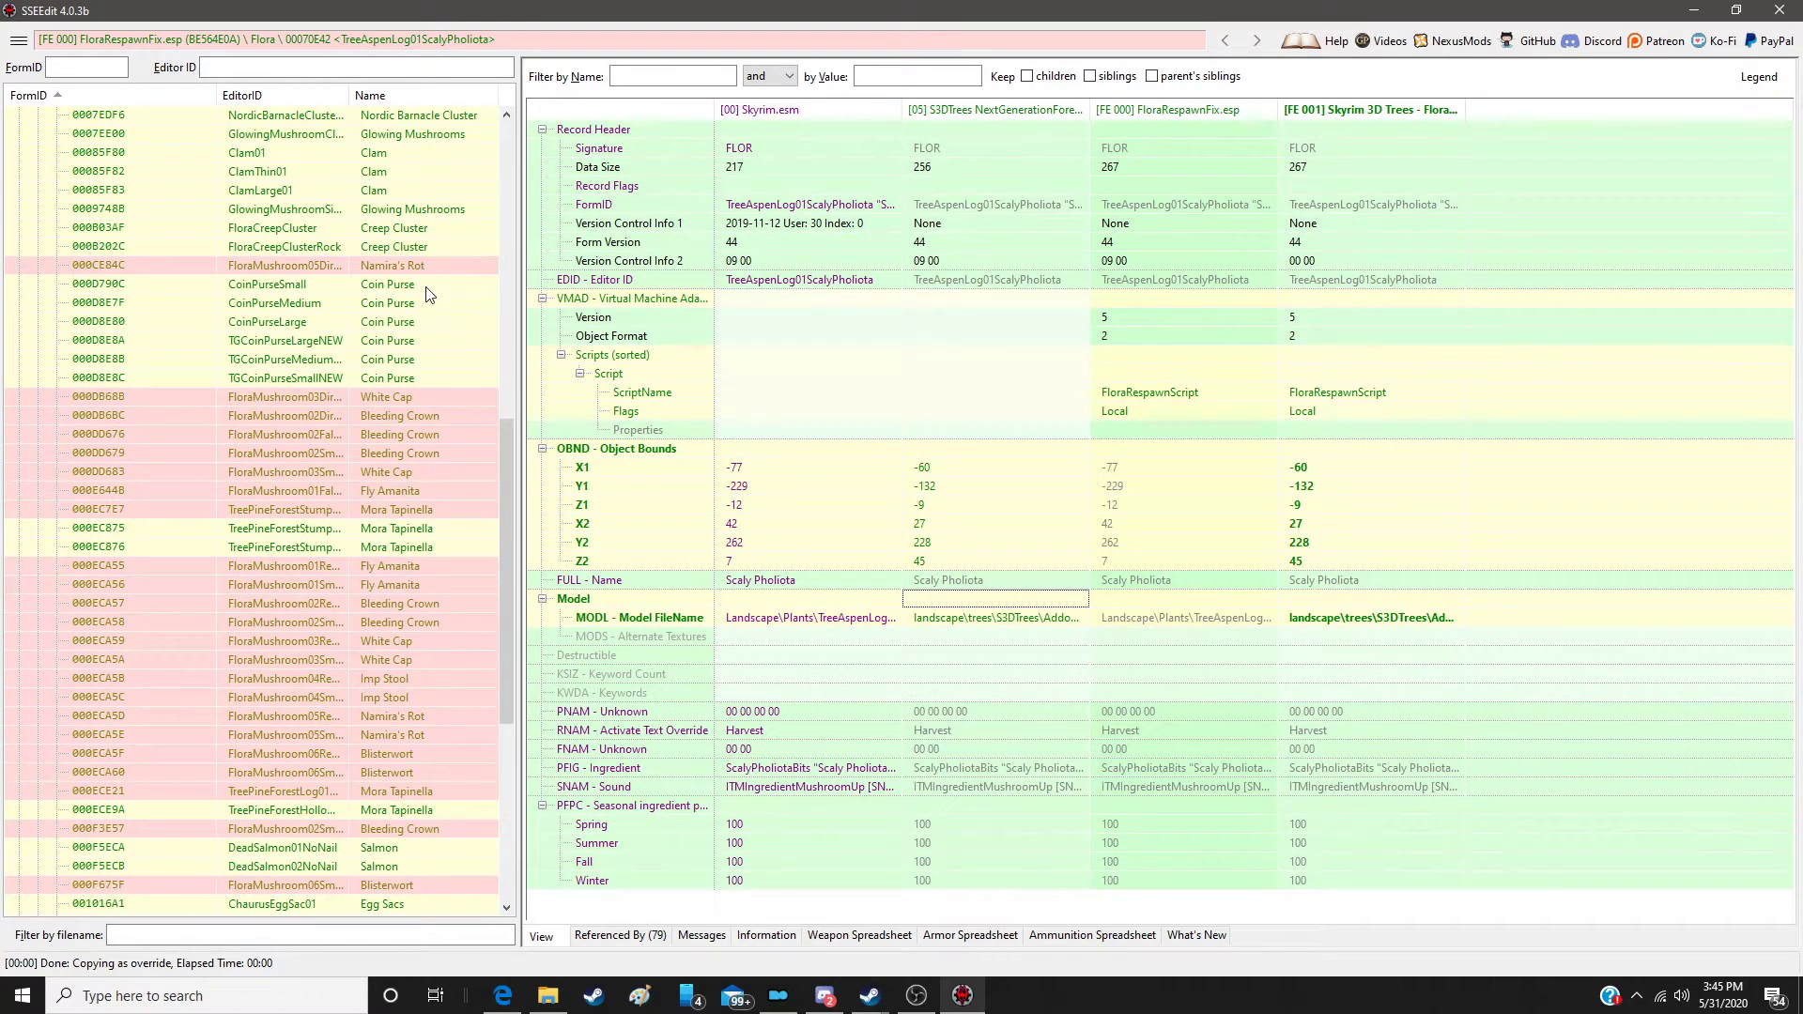
pyautogui.click(427, 268)
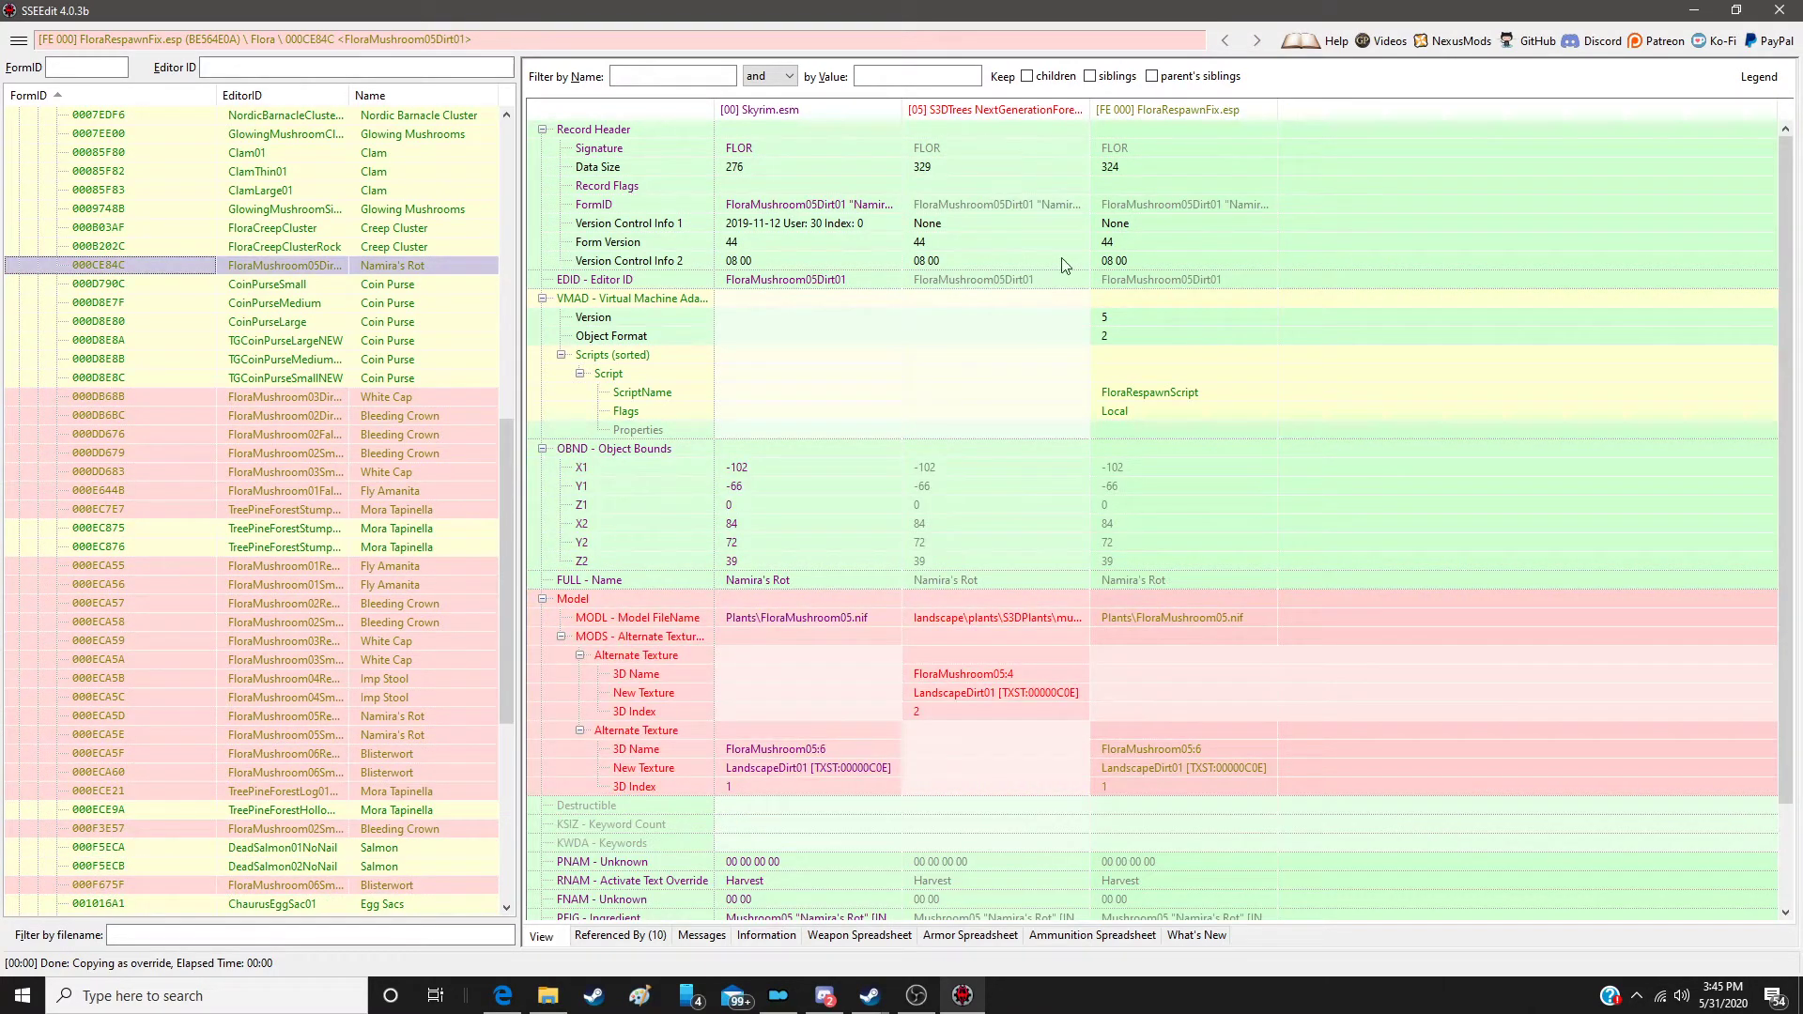
pyautogui.rightClick(1211, 110)
pyautogui.click(1245, 117)
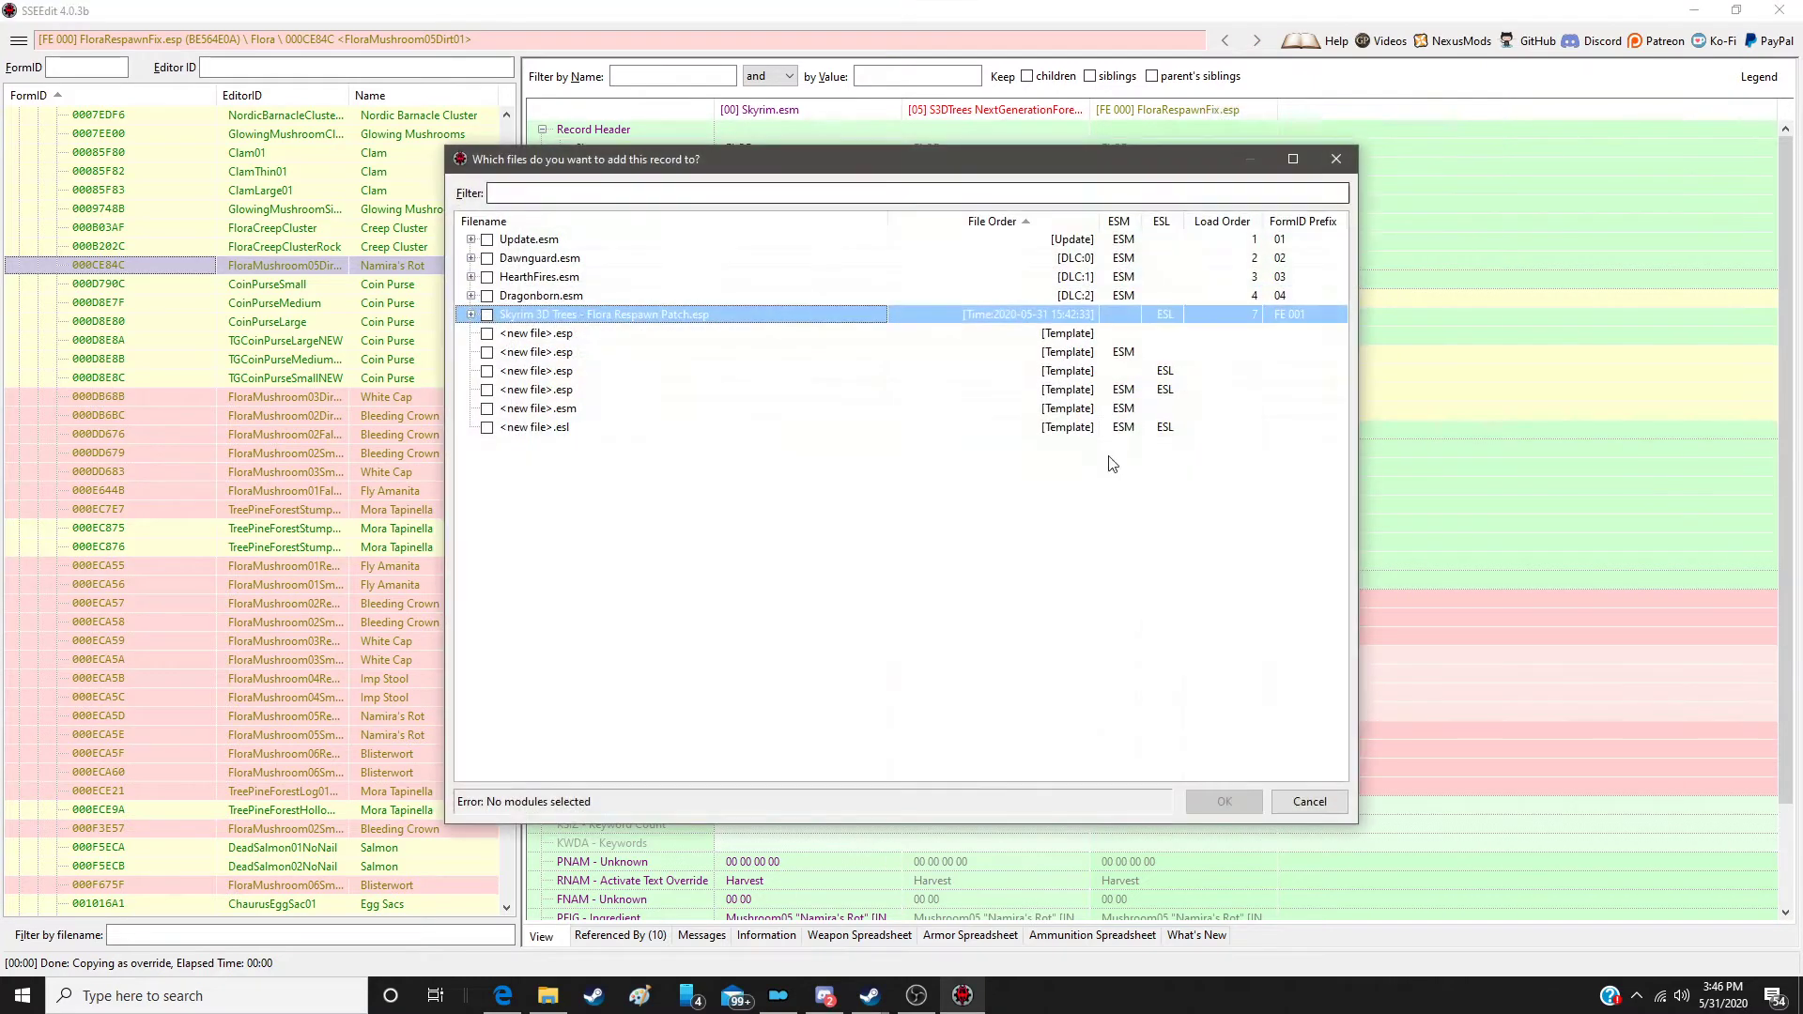
pyautogui.doubleClick(1104, 309)
pyautogui.moveTo(1013, 595); pyautogui.dragTo(1390, 599)
# Step: Copy FloraRespawnFix.esp's FloraMushroom03Dirt01 as an override into Skyrim 3D Trees - Flora Respawn Patch.esp and apply S3DTrees NextGenerationForests.esp's Model FileName
pyautogui.click(450, 397)
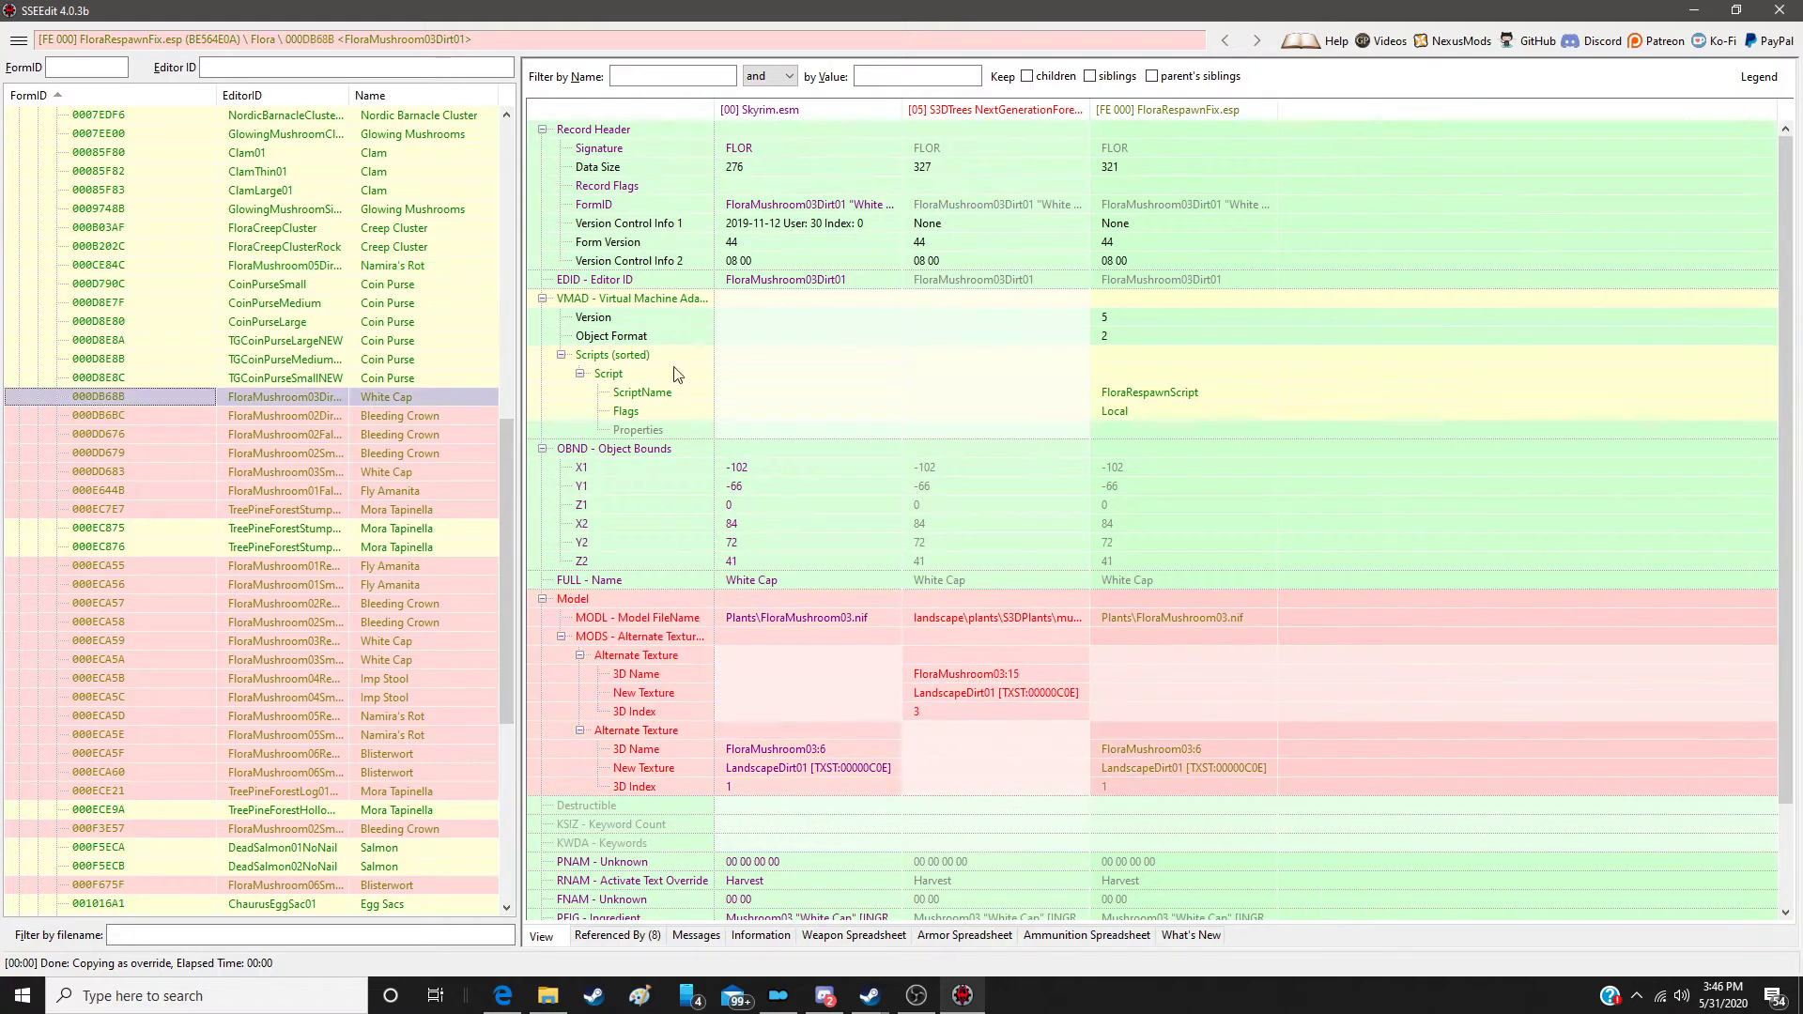
pyautogui.rightClick(1178, 109)
pyautogui.click(1214, 120)
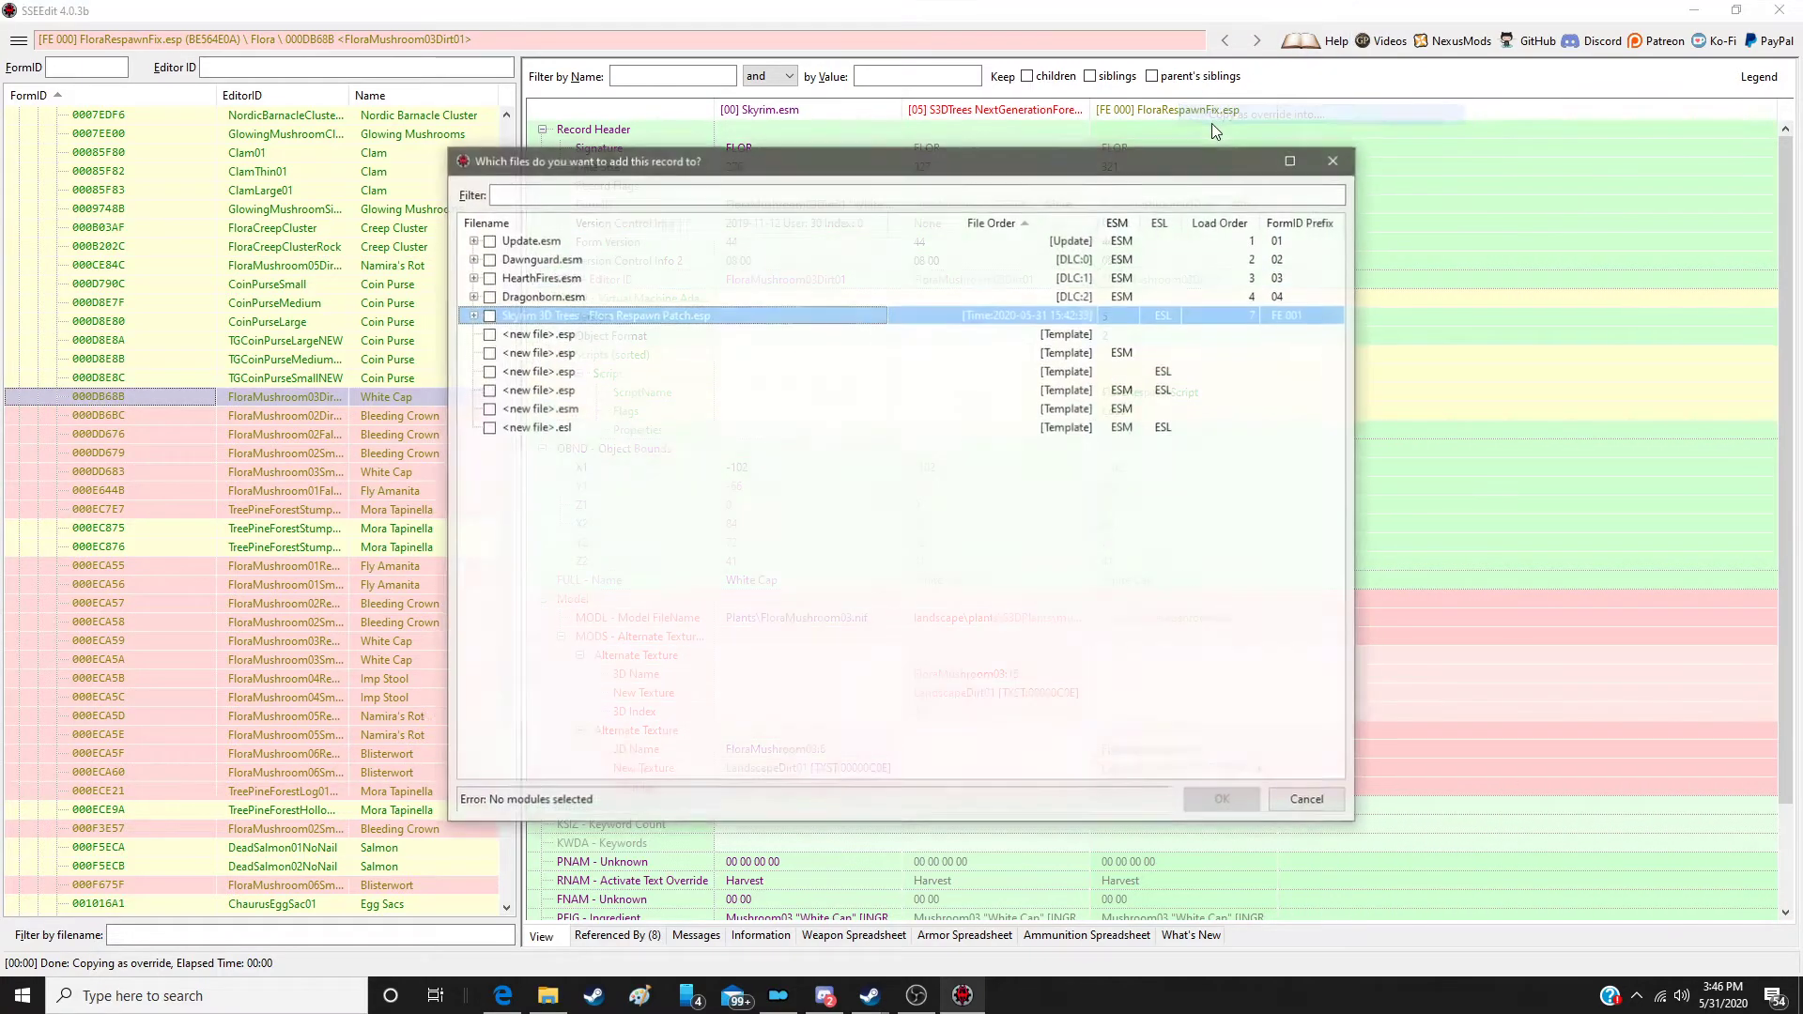
pyautogui.doubleClick(1078, 315)
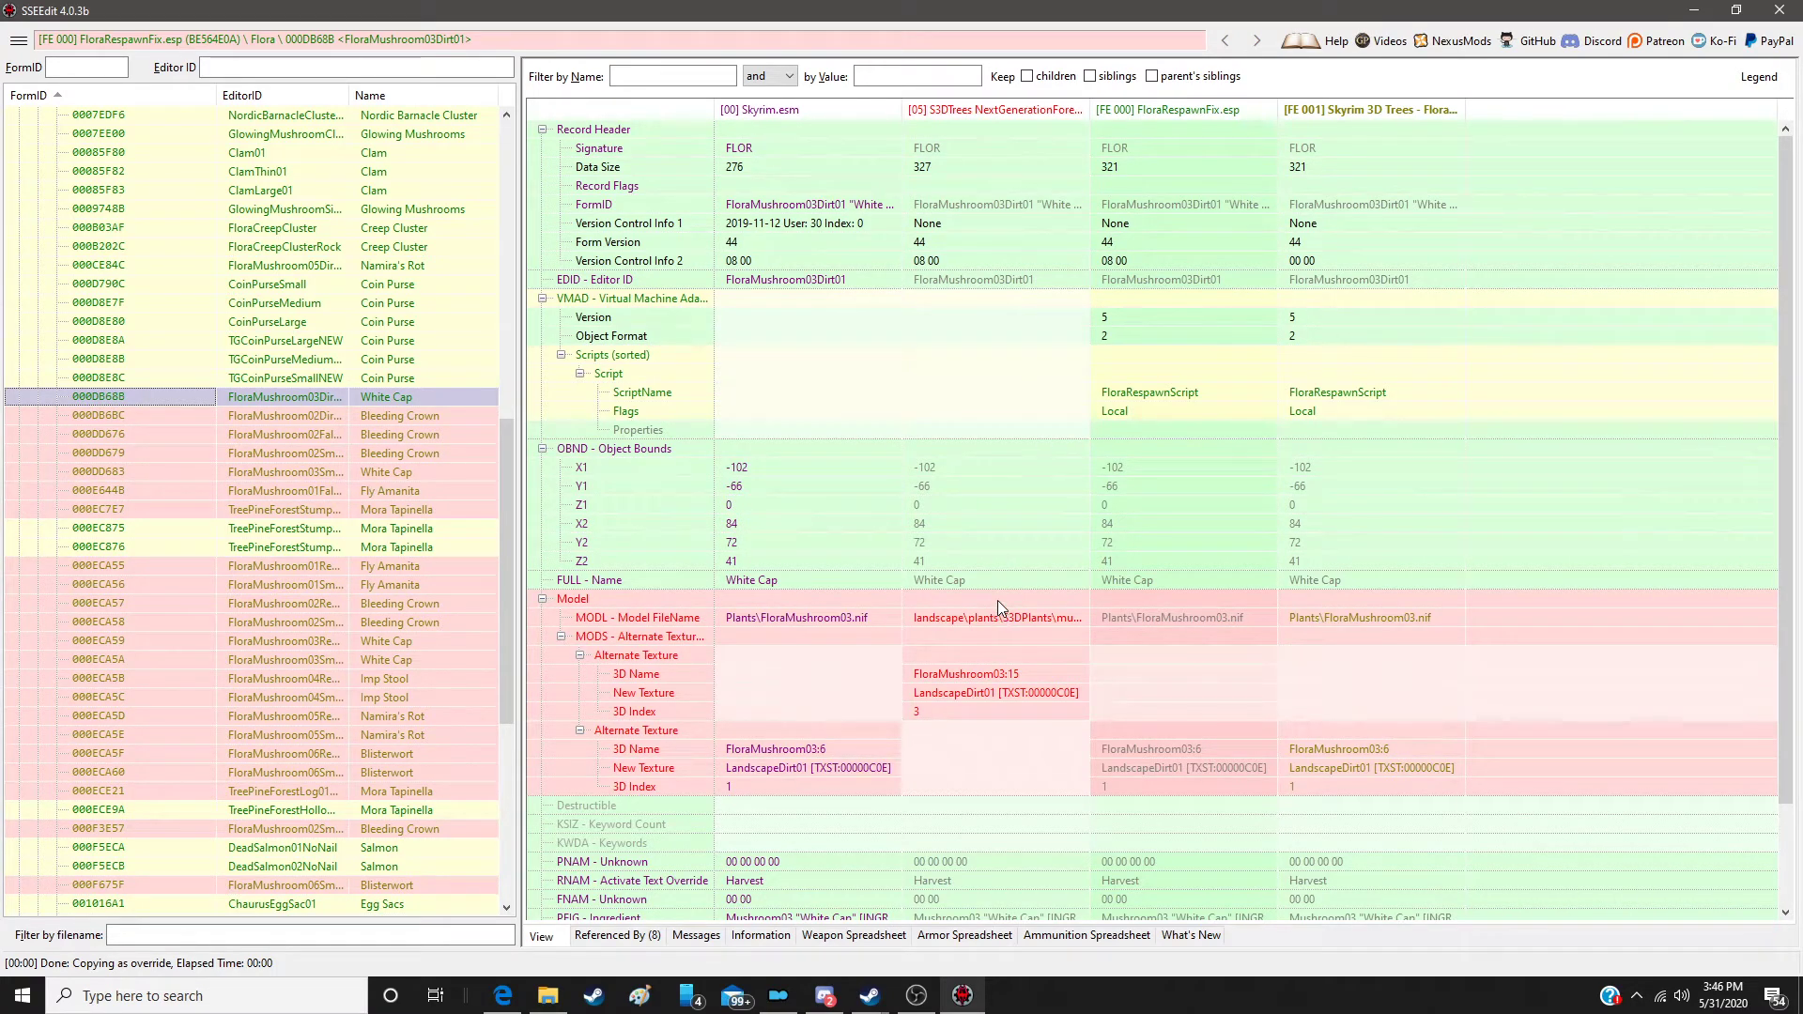
pyautogui.moveTo(997, 600); pyautogui.dragTo(1360, 622)
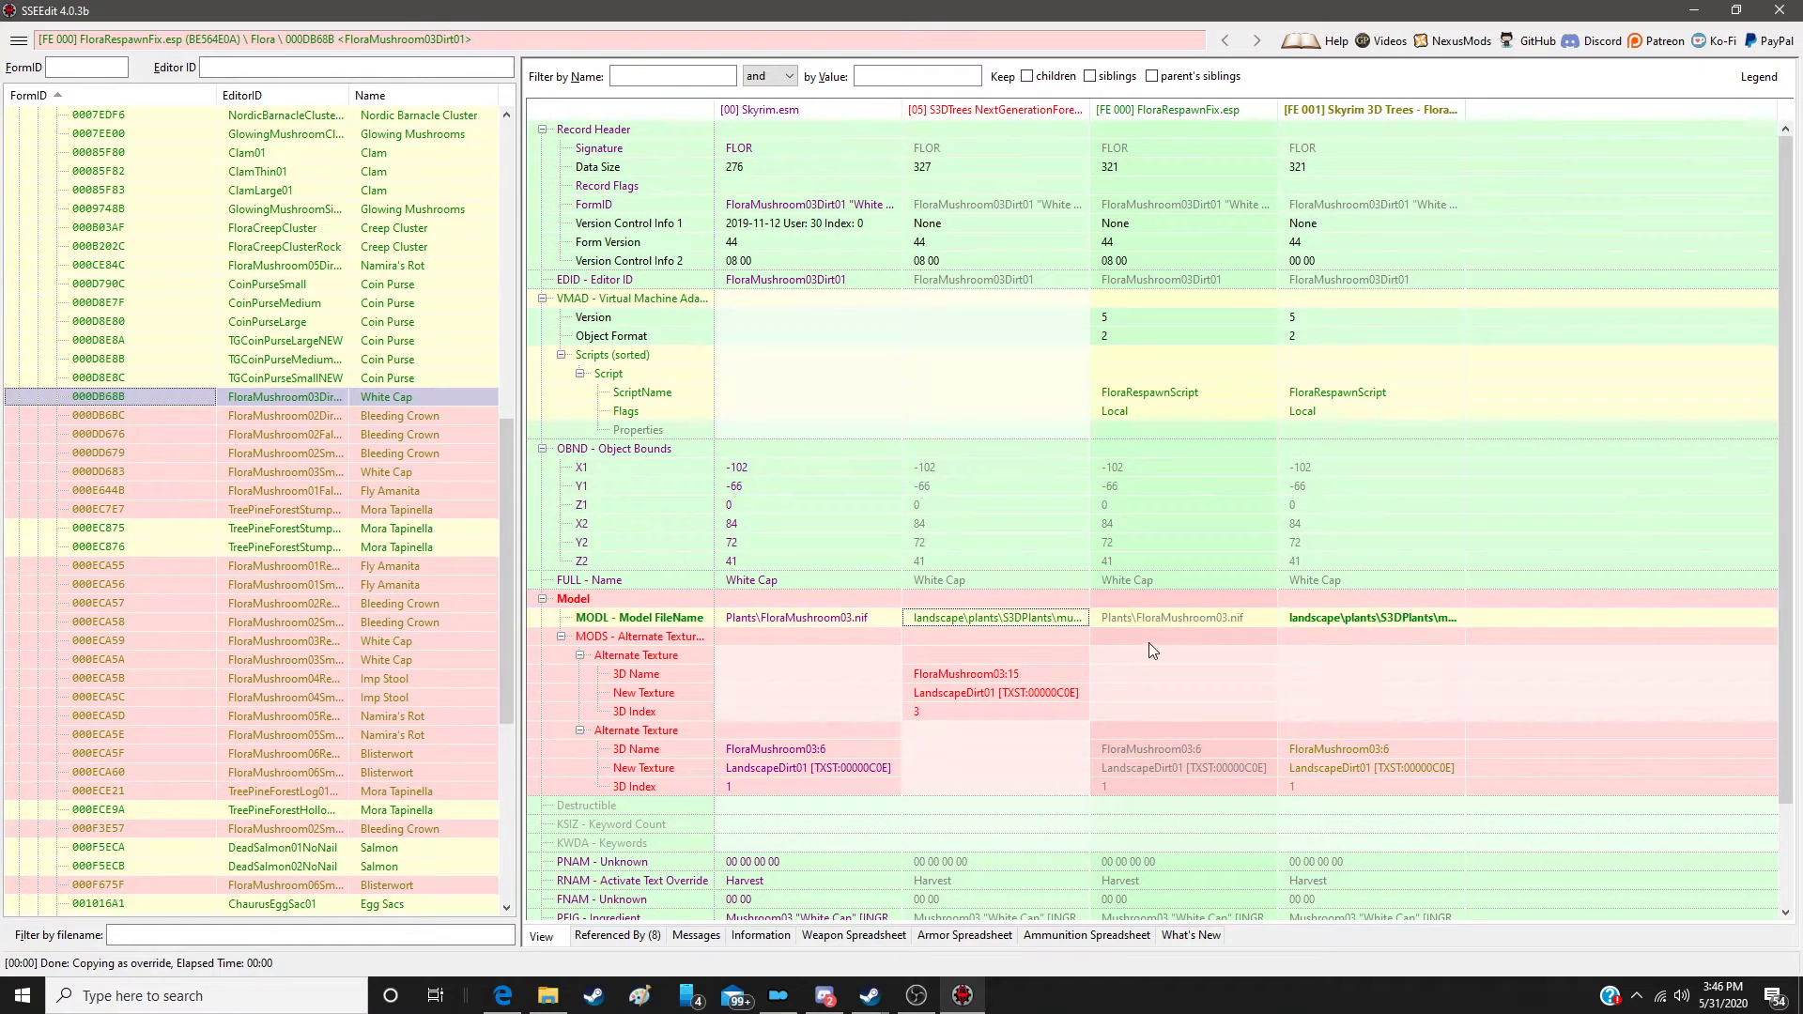
# Step: Copy the FloraMushroom03:15 Alternate Texture from S3DTrees NextGenerationForests.esp into the patch's FloraMushroom03Dirt01 record
pyautogui.click(999, 677)
pyautogui.moveTo(1383, 669); pyautogui.dragTo(1098, 680)
pyautogui.moveTo(1377, 676); pyautogui.dragTo(1387, 676)
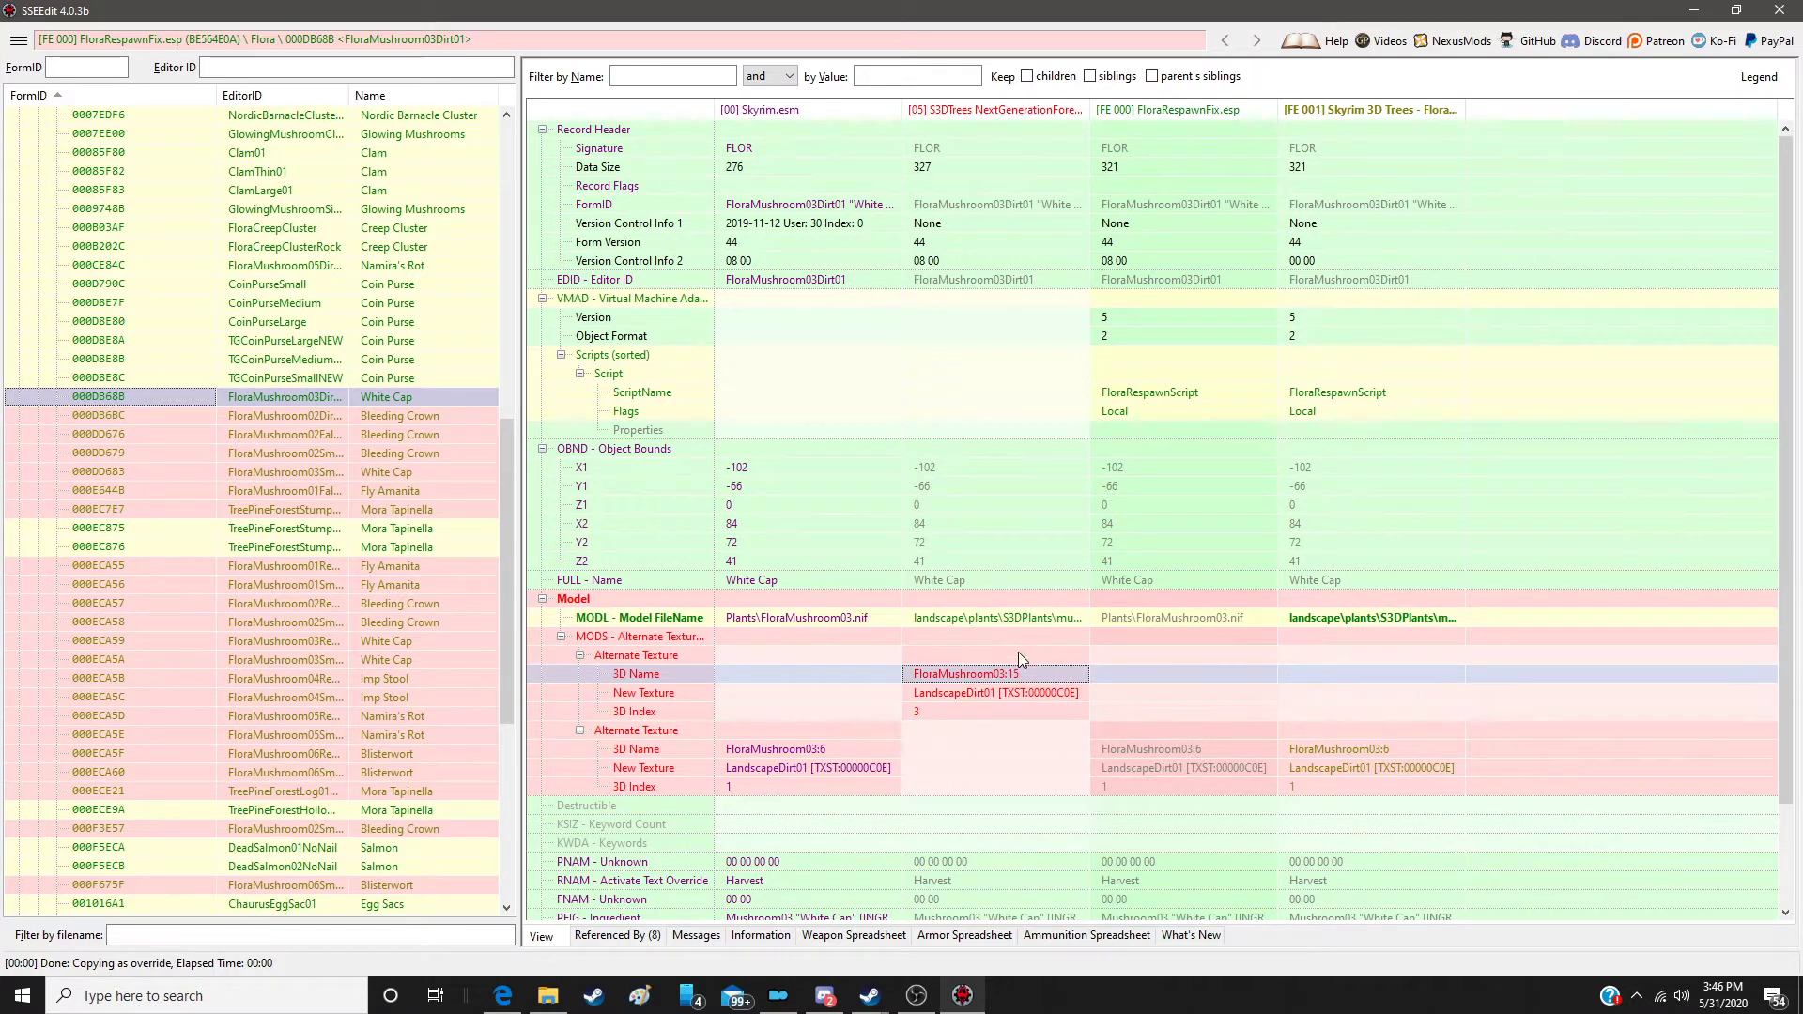
pyautogui.moveTo(1018, 651); pyautogui.dragTo(1401, 657)
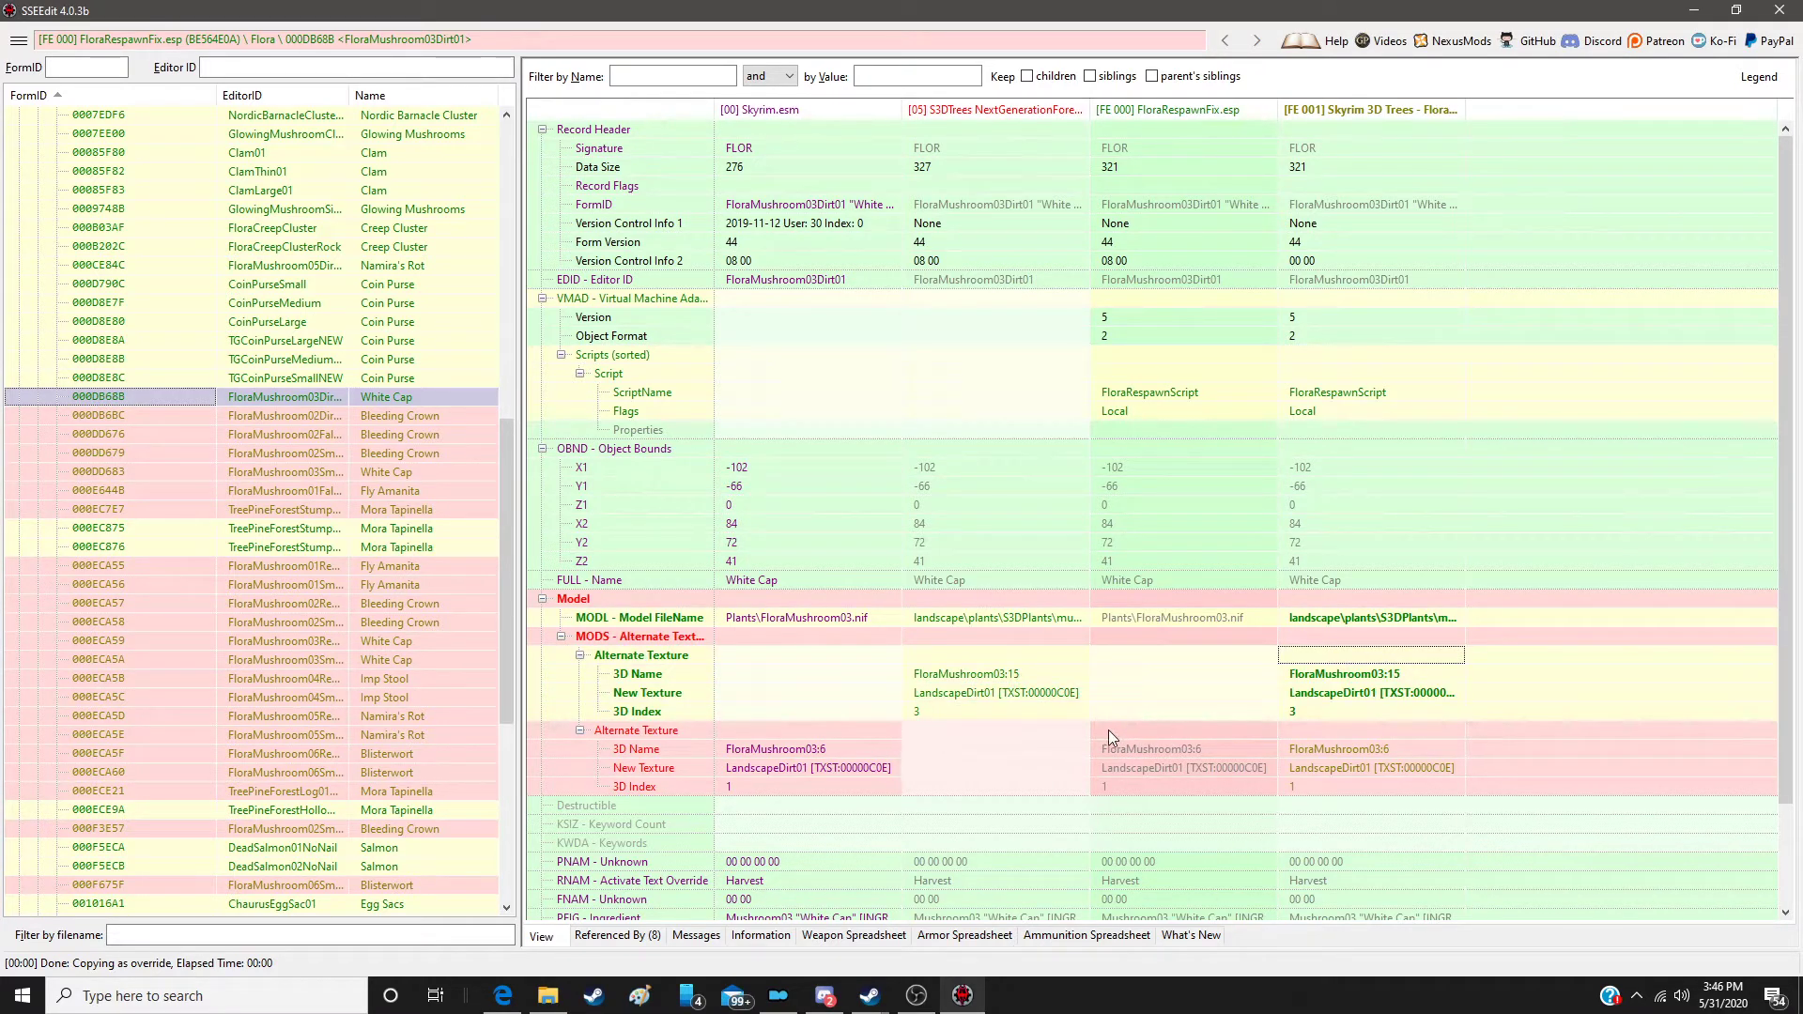
pyautogui.click(1026, 731)
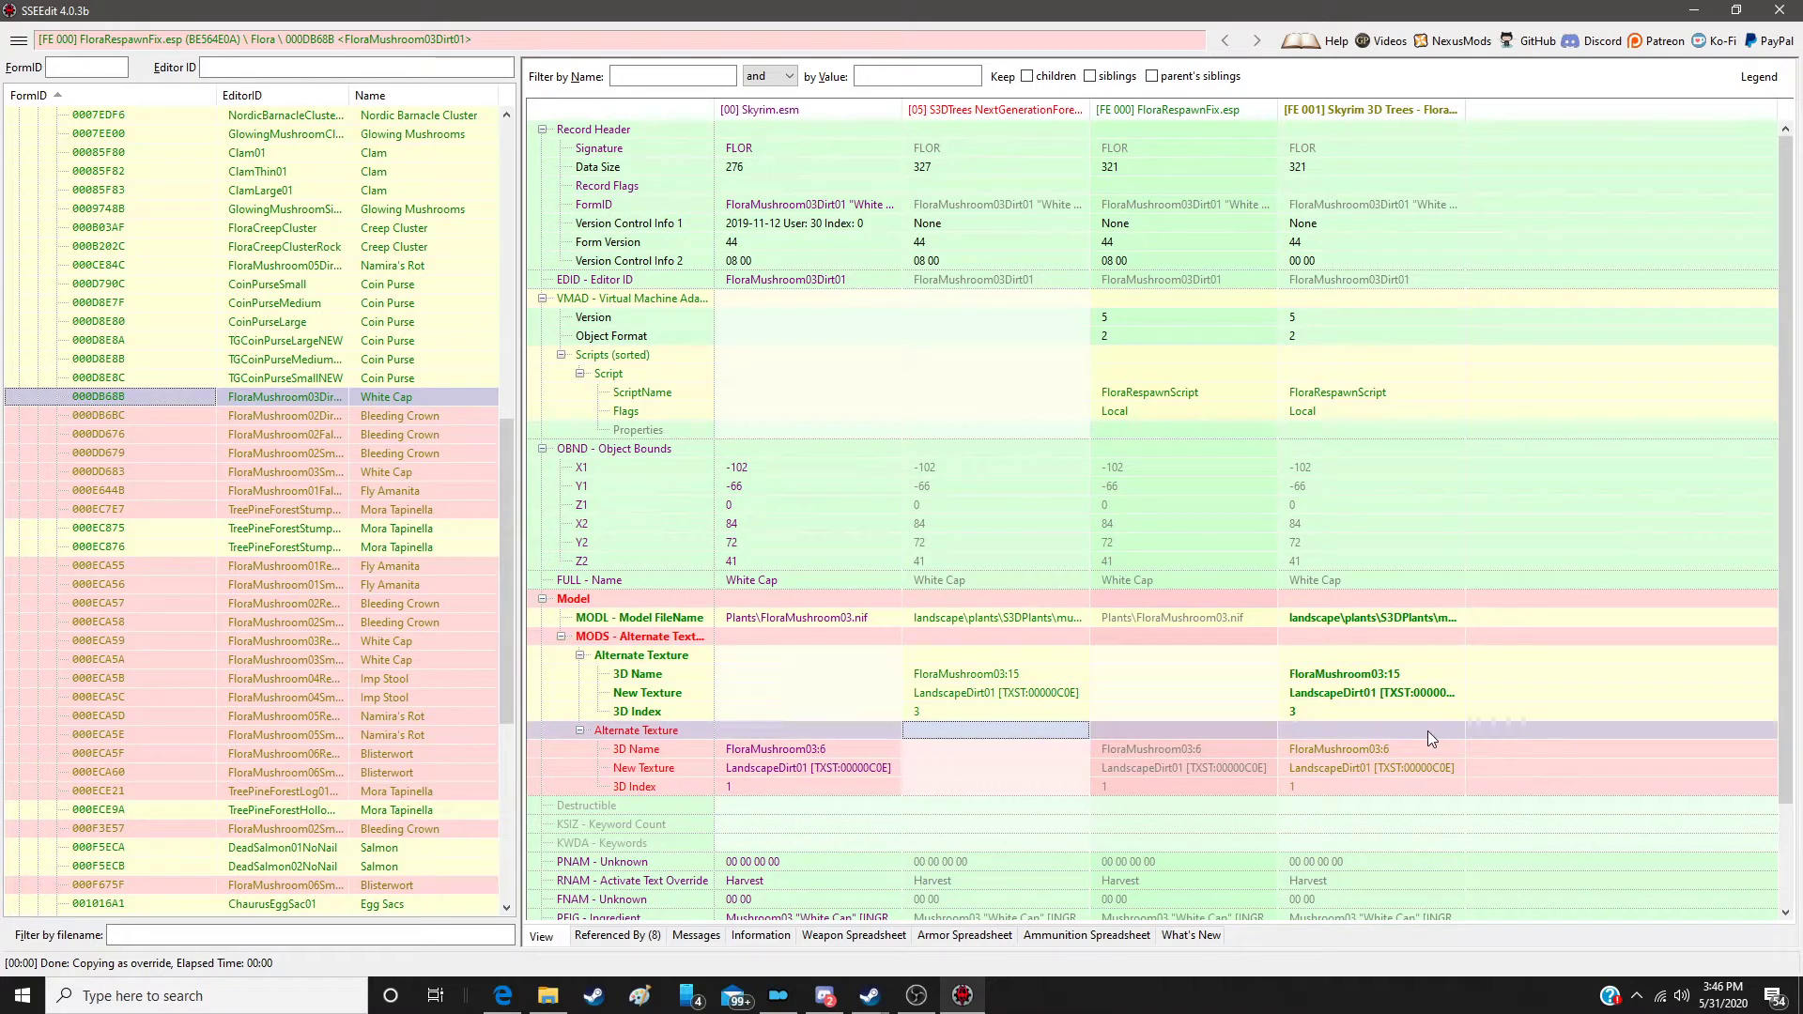
pyautogui.rightClick(1330, 744)
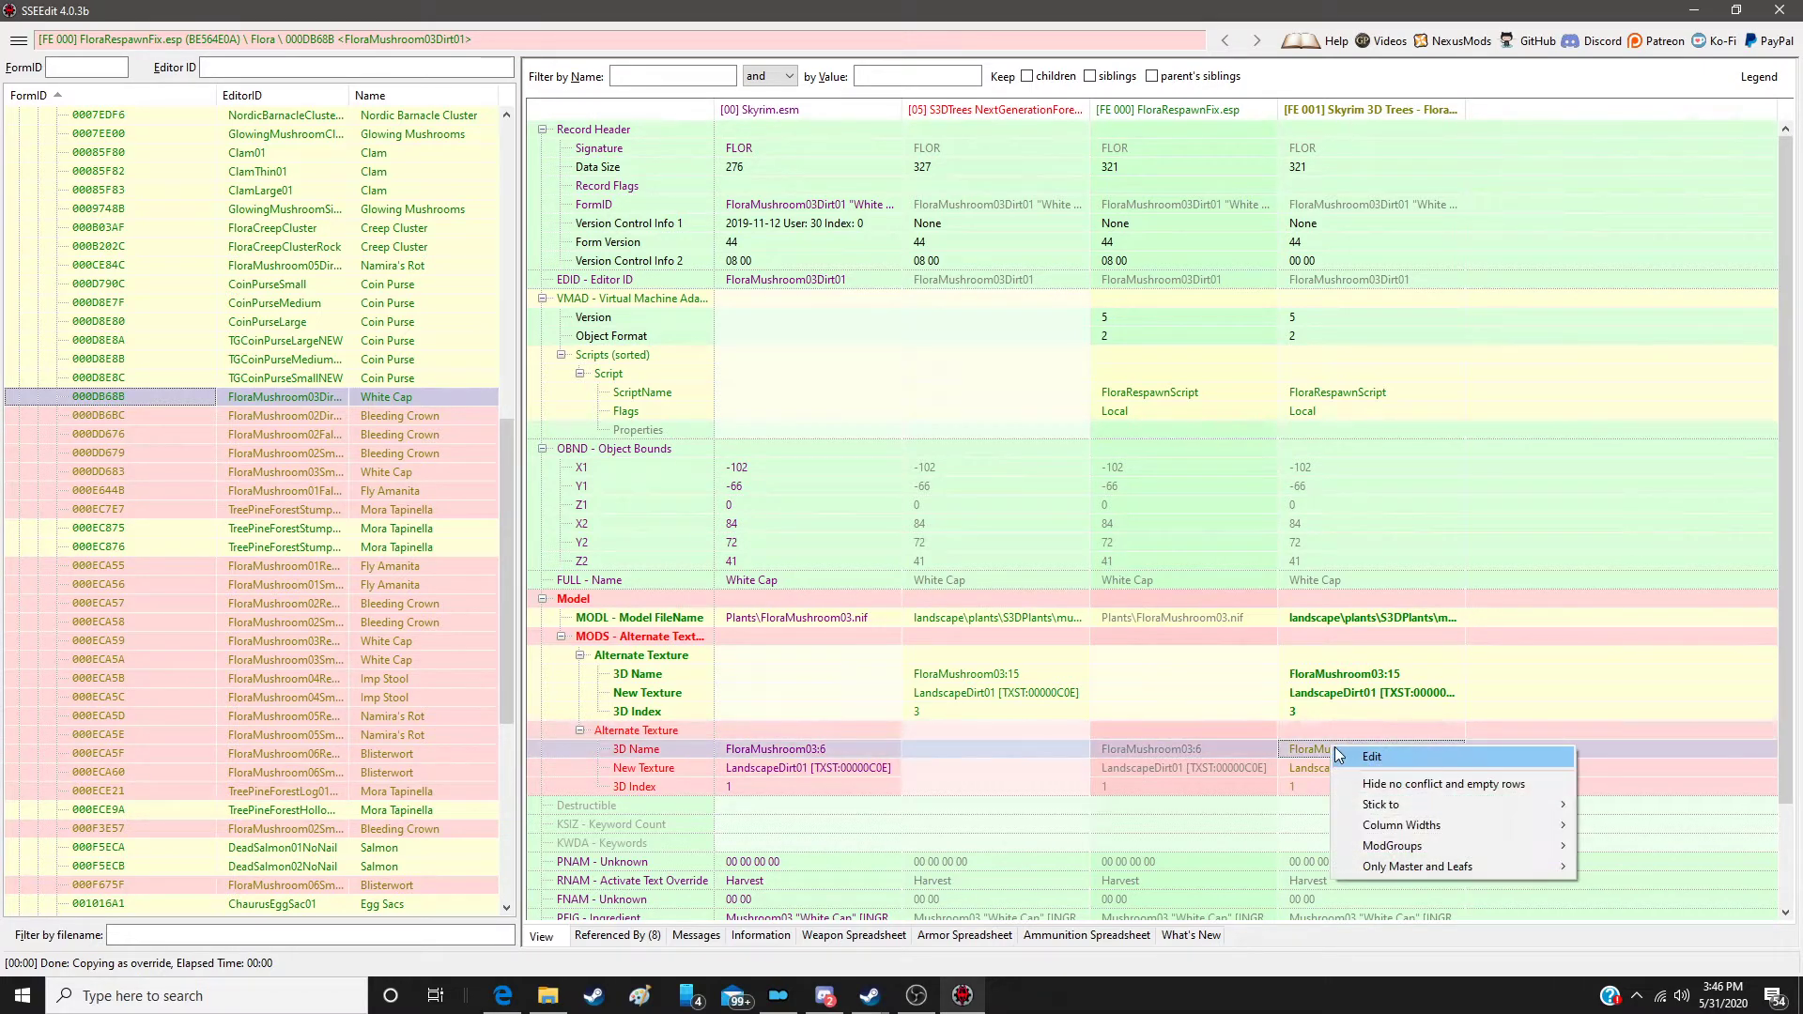
pyautogui.click(1372, 757)
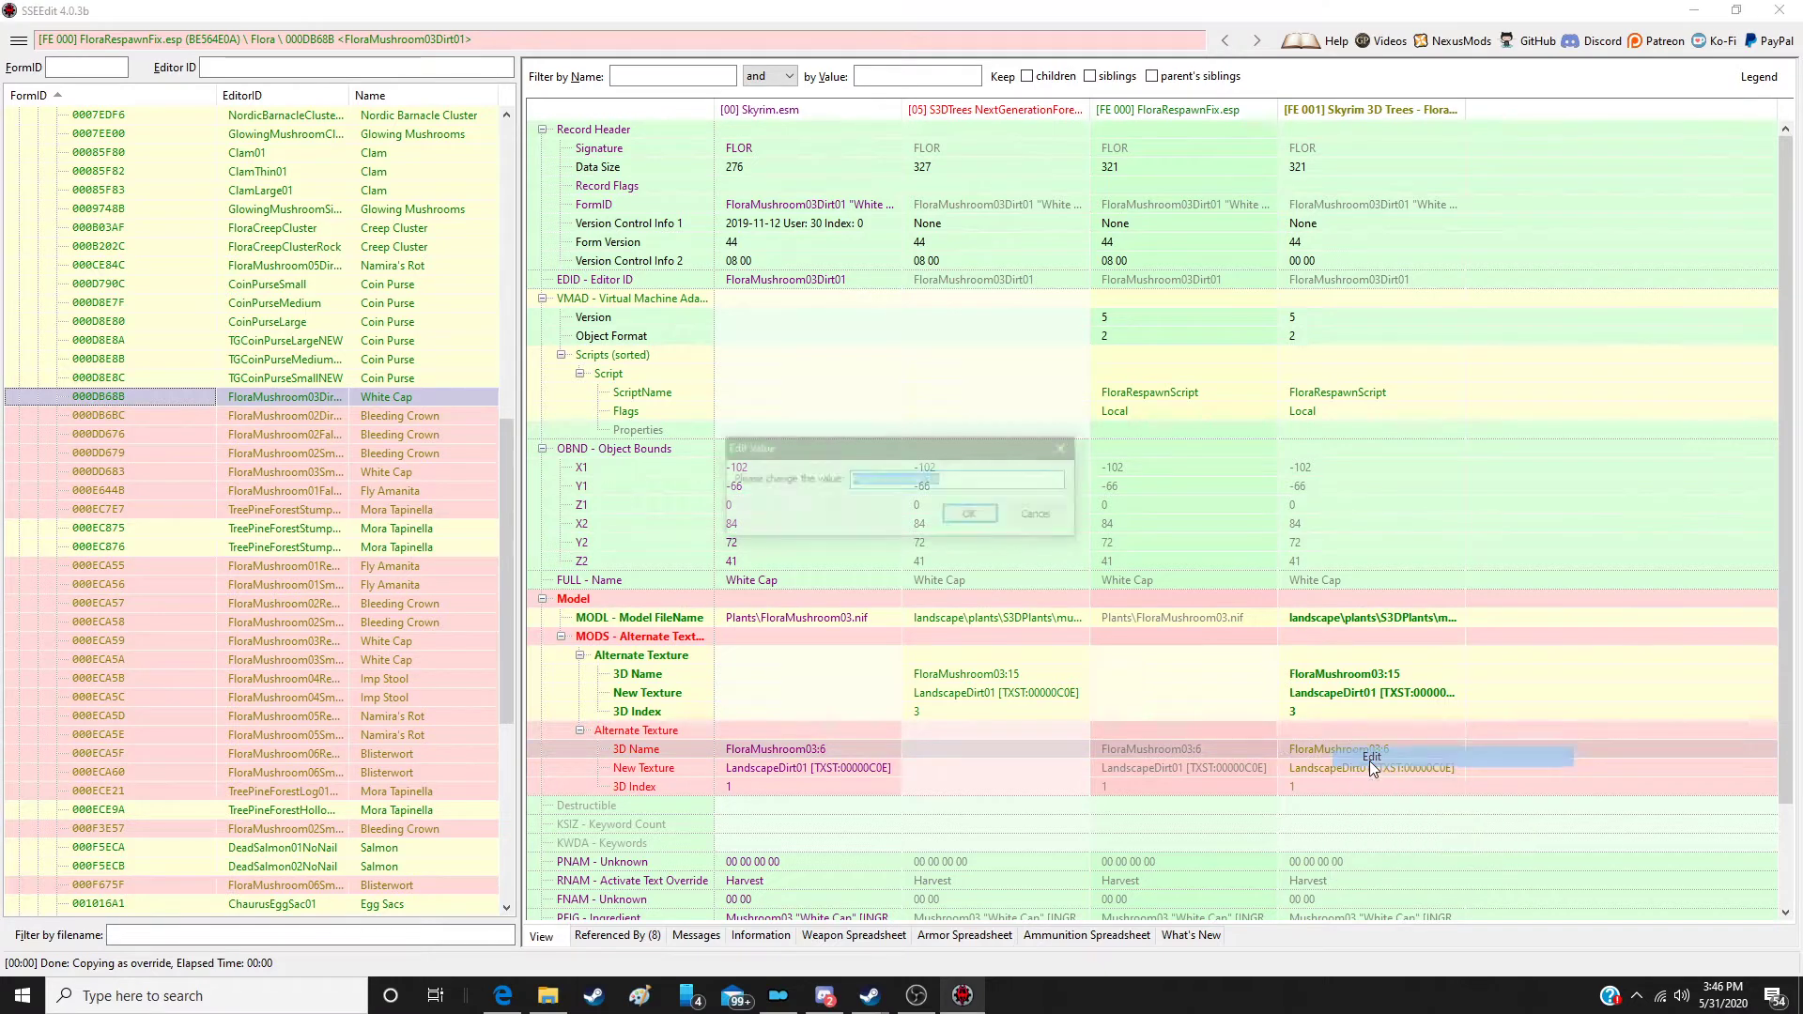
pyautogui.click(1038, 516)
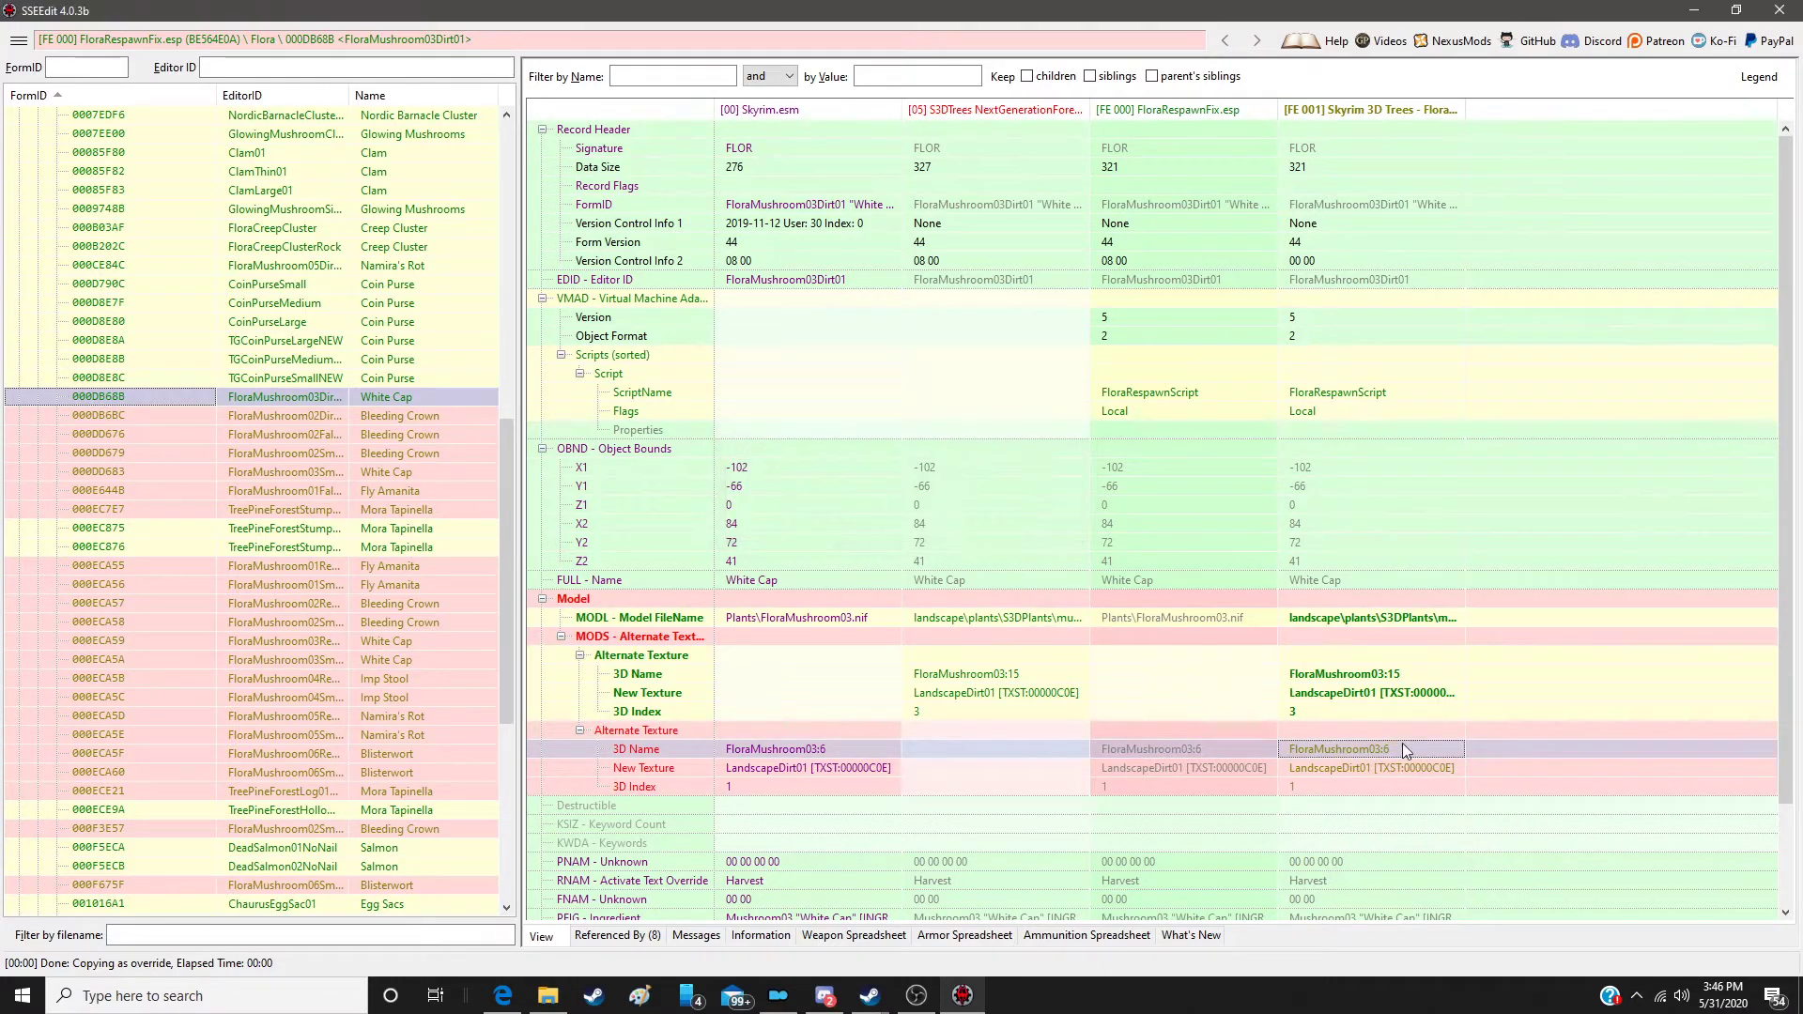
# Step: Remove the FloraMushroom03:6 Alternate Texture from the patch's FloraMushroom03Dirt01 record
pyautogui.rightClick(1378, 729)
pyautogui.click(1422, 742)
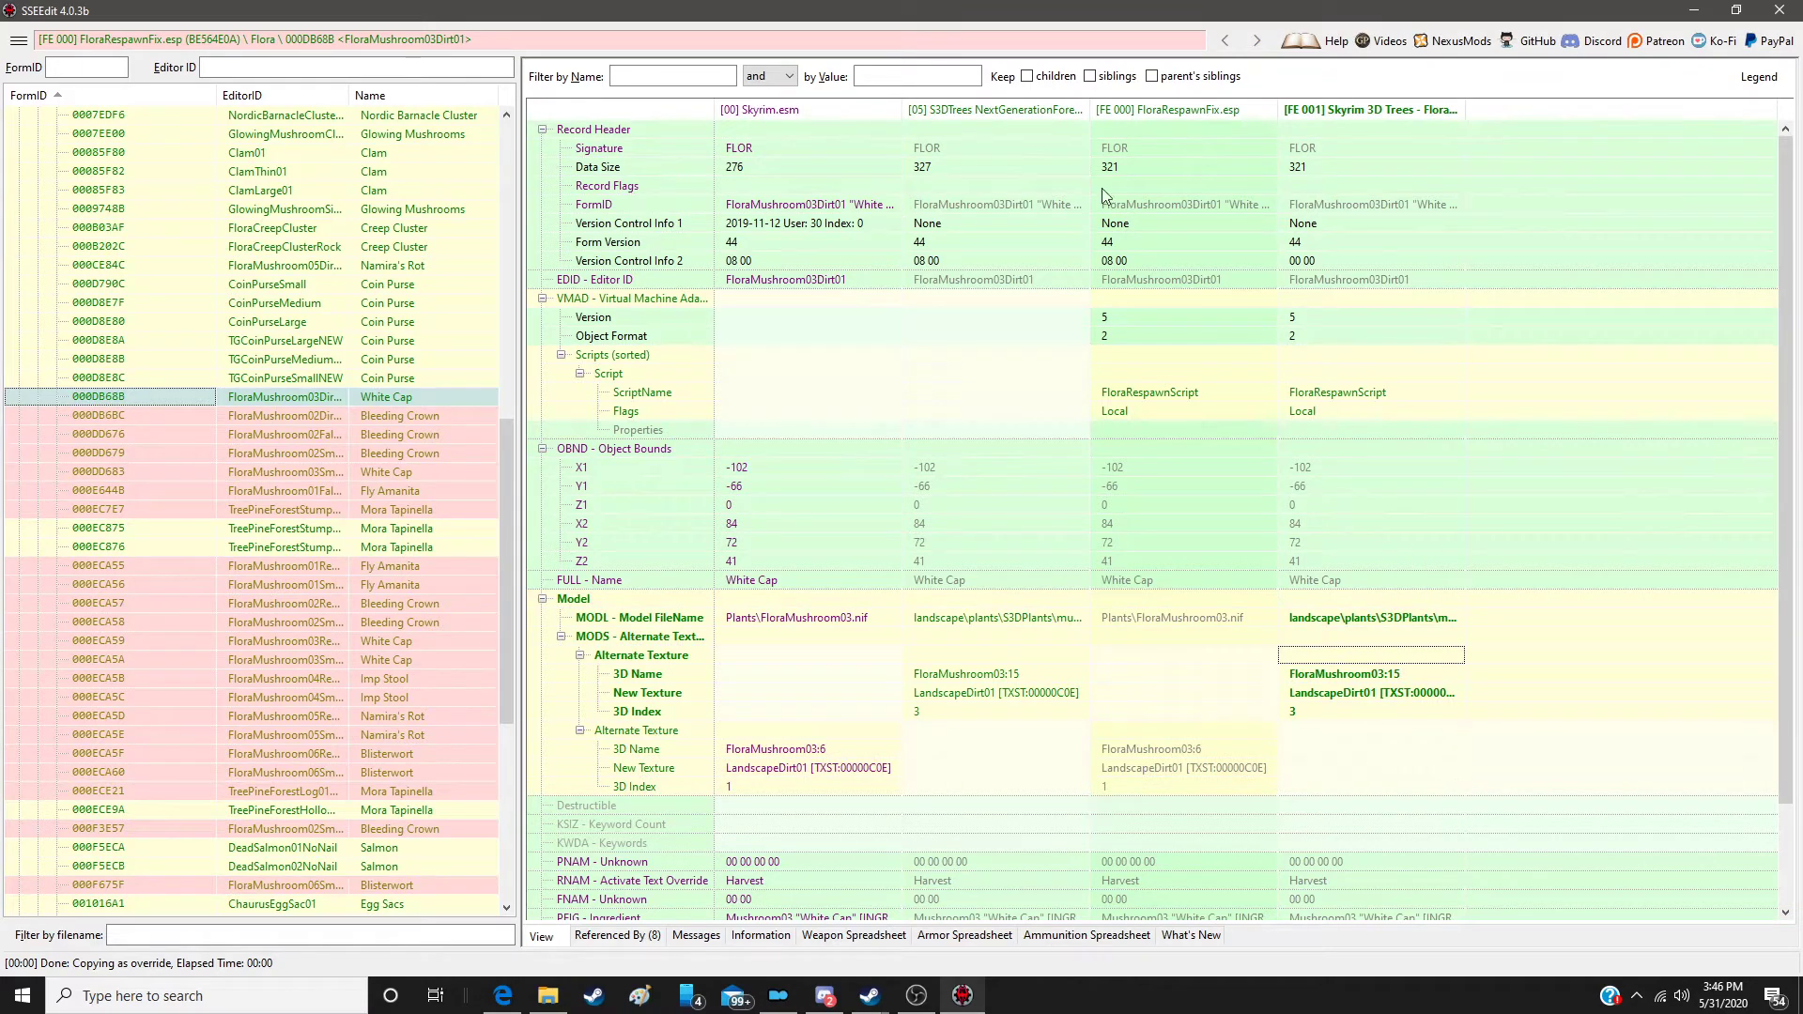
# Step: Copy FloraRespawnFix.esp's FloraMushroom02Dirt01 as an override into Skyrim 3D Trees - Flora Respawn Patch.esp and apply S3DTrees NextGenerationForests.esp's whole Model
pyautogui.click(411, 417)
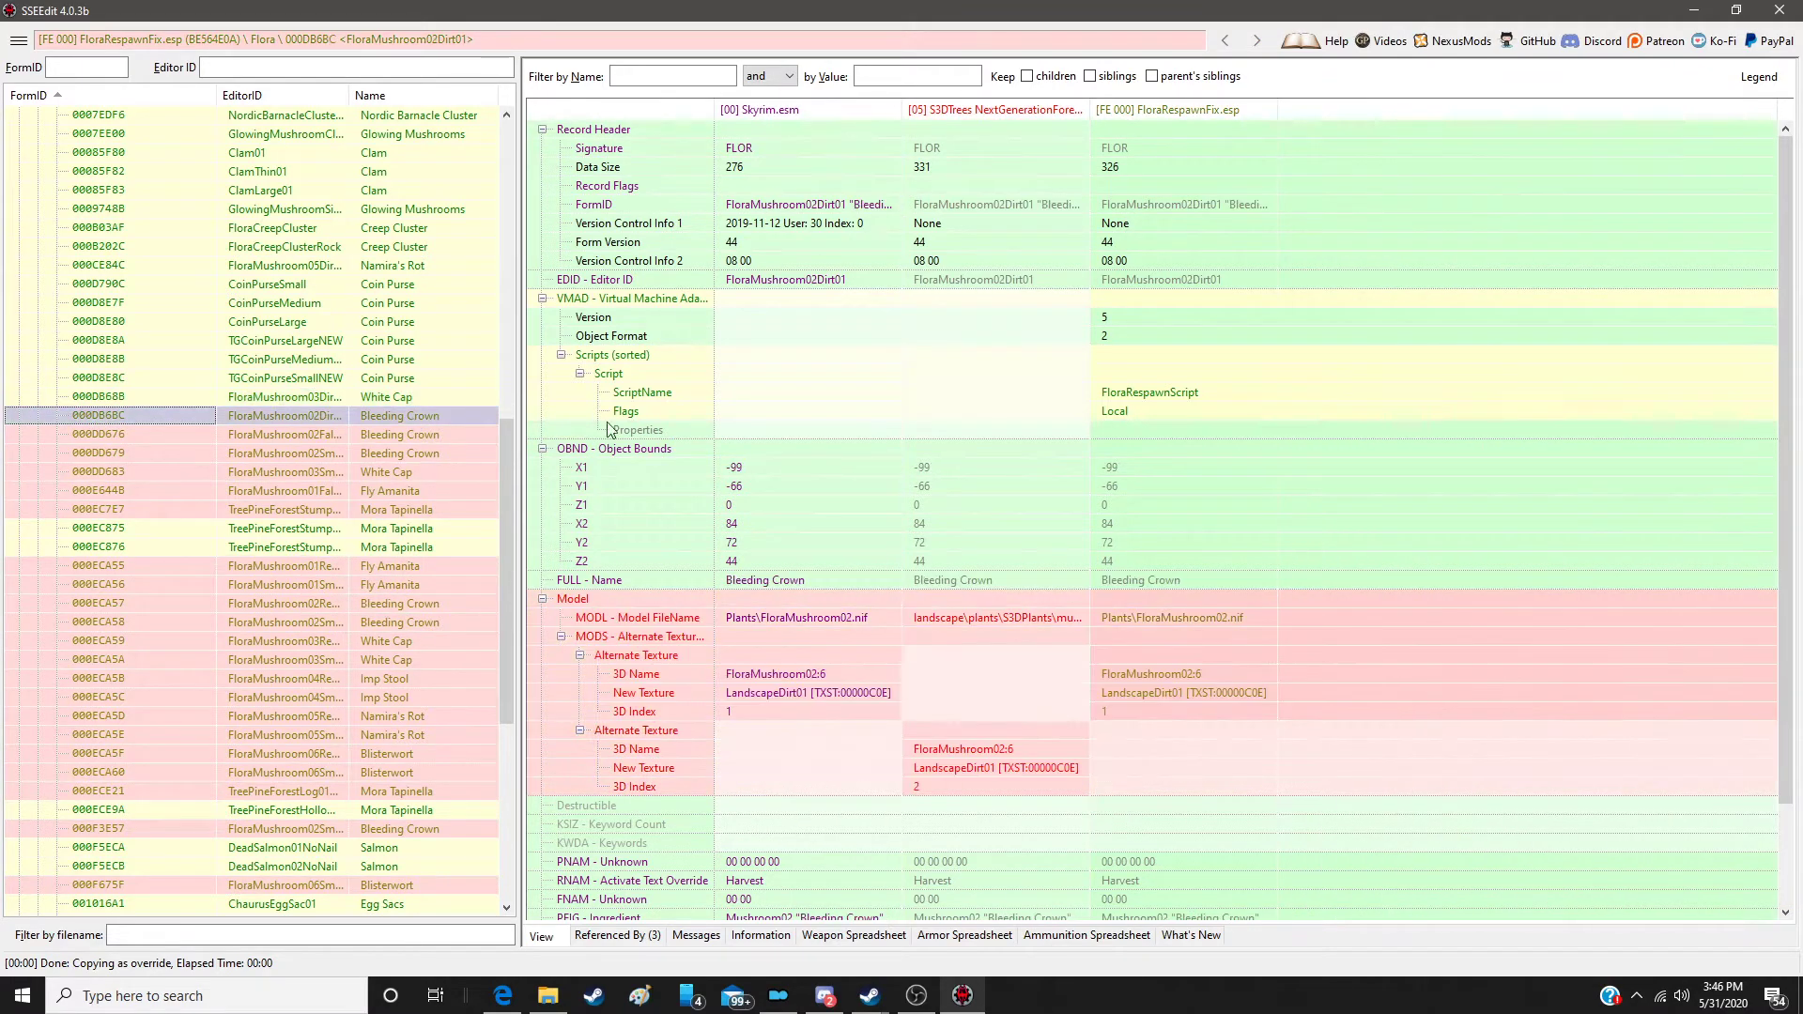
pyautogui.moveTo(932, 602); pyautogui.dragTo(1324, 182)
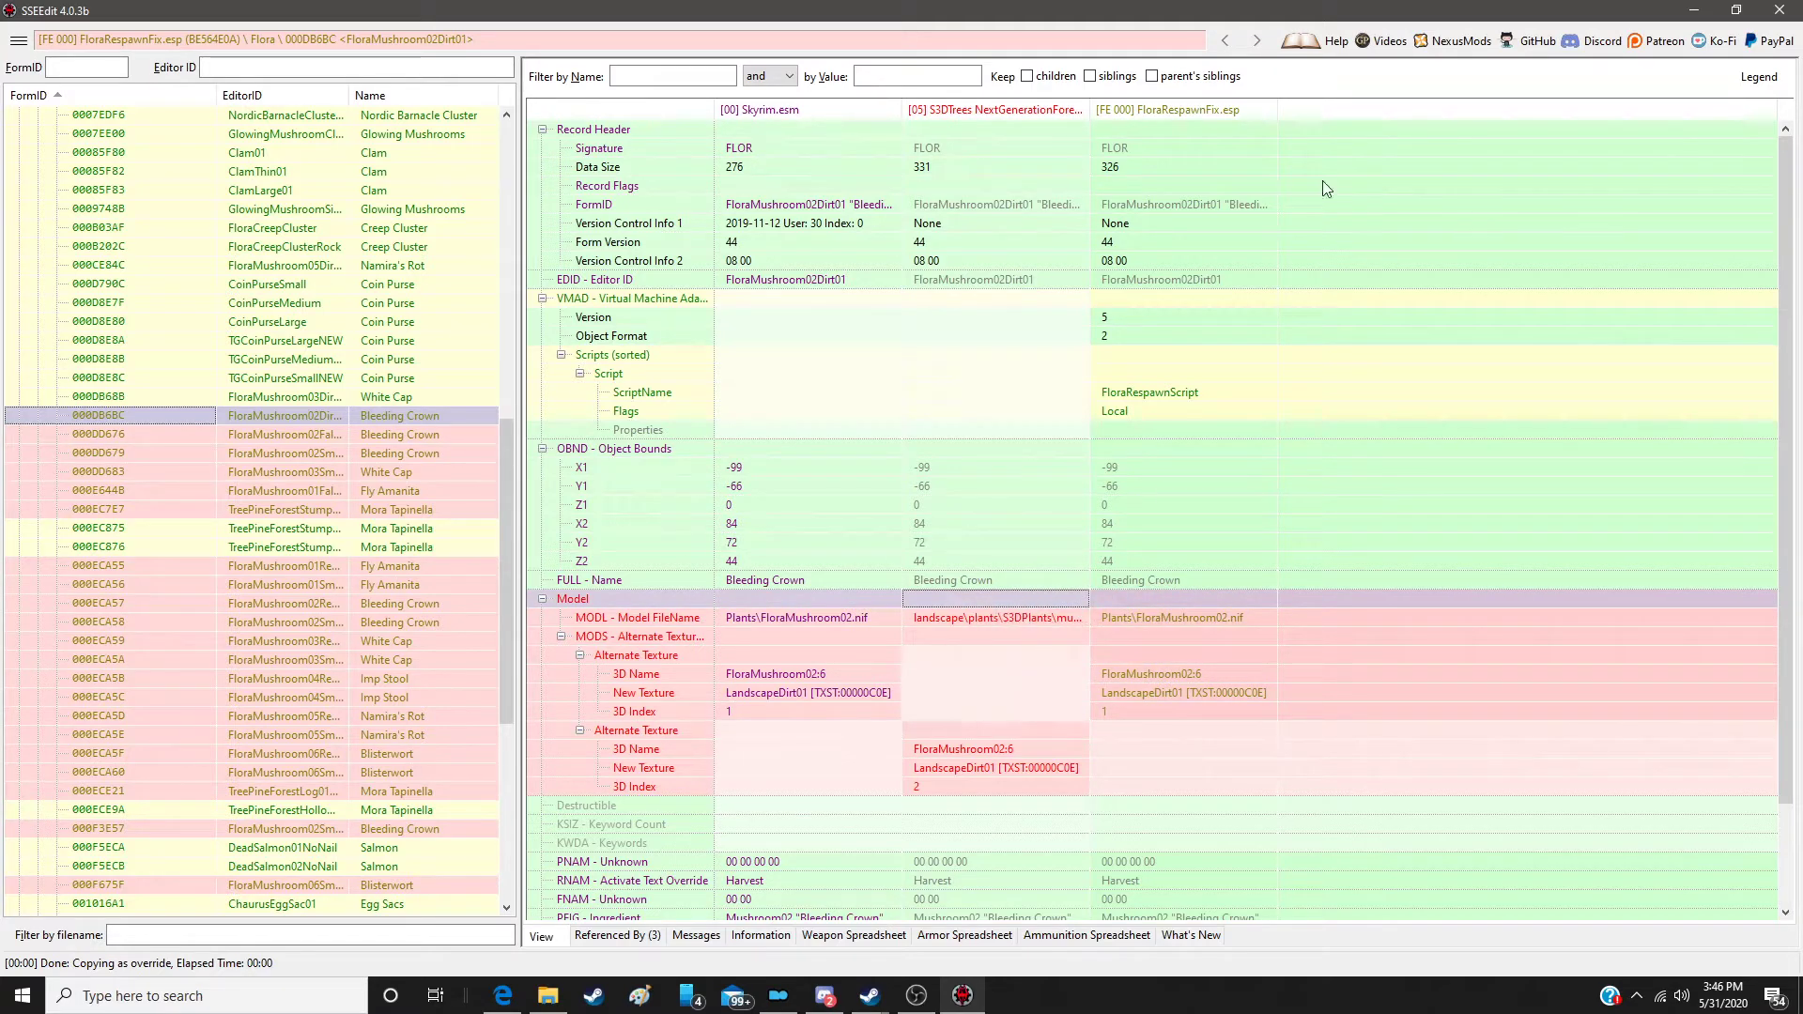
pyautogui.rightClick(1191, 107)
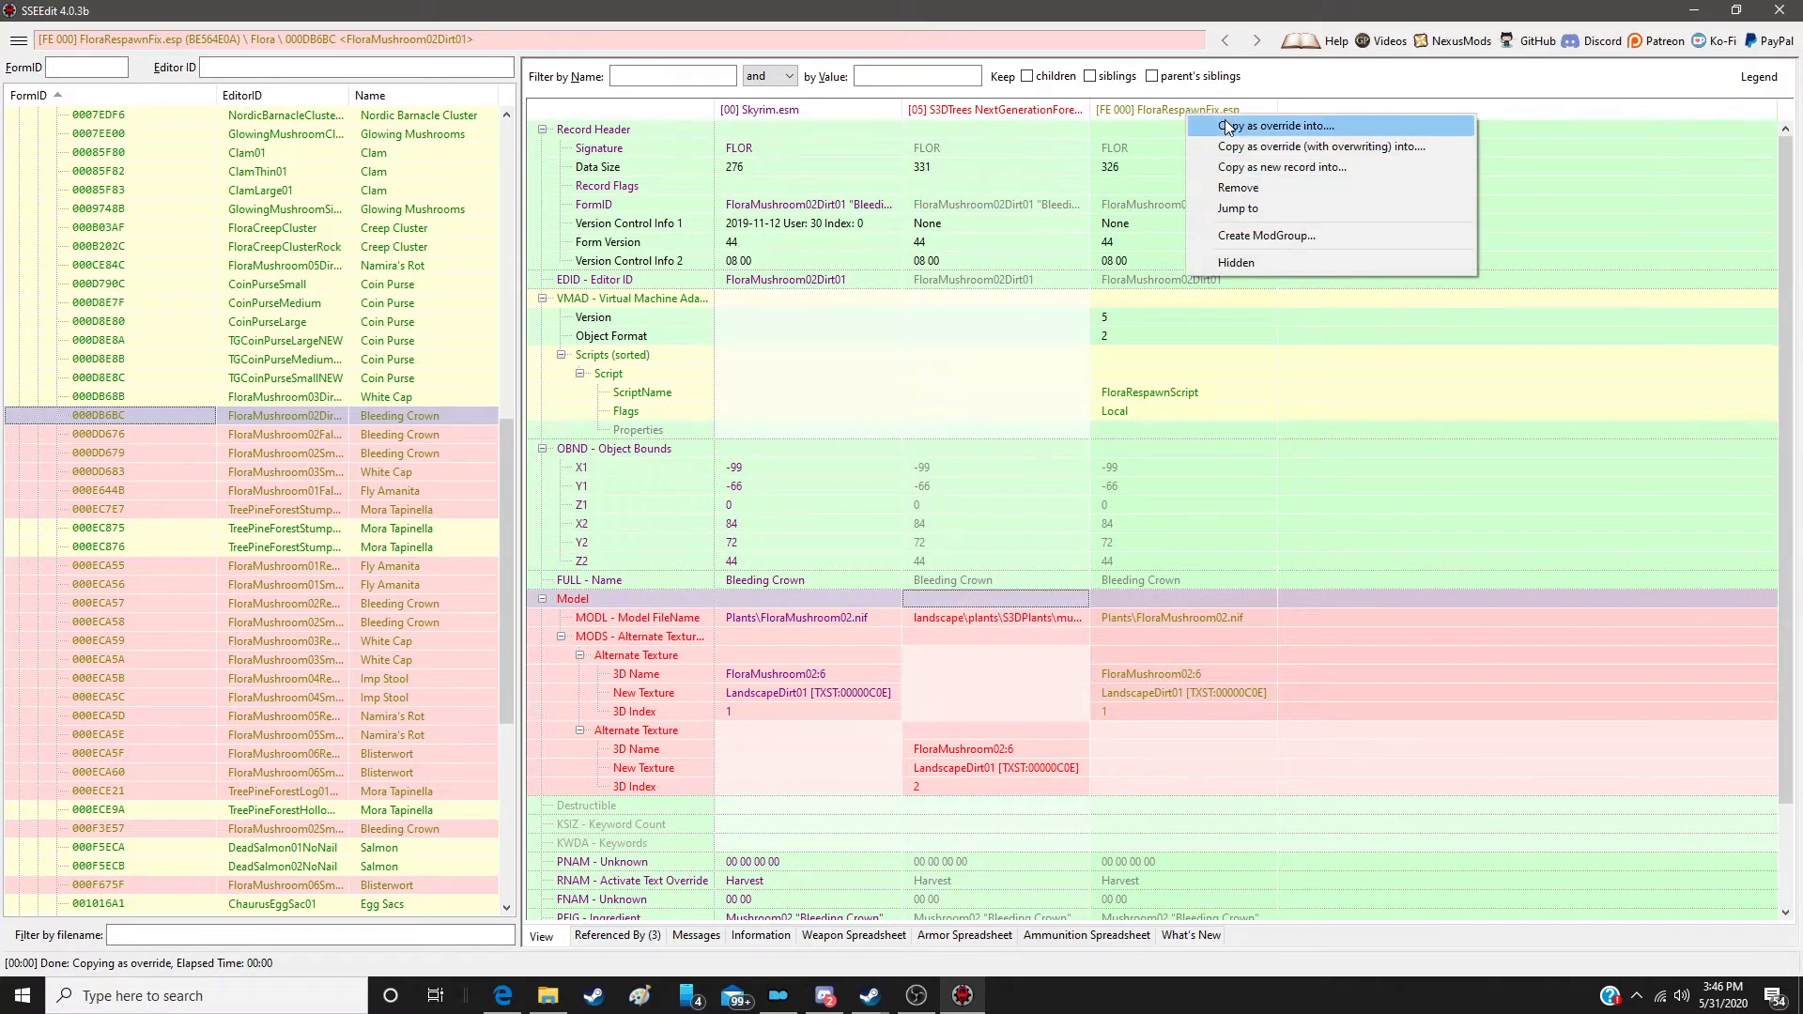
pyautogui.click(1226, 123)
pyautogui.doubleClick(1106, 312)
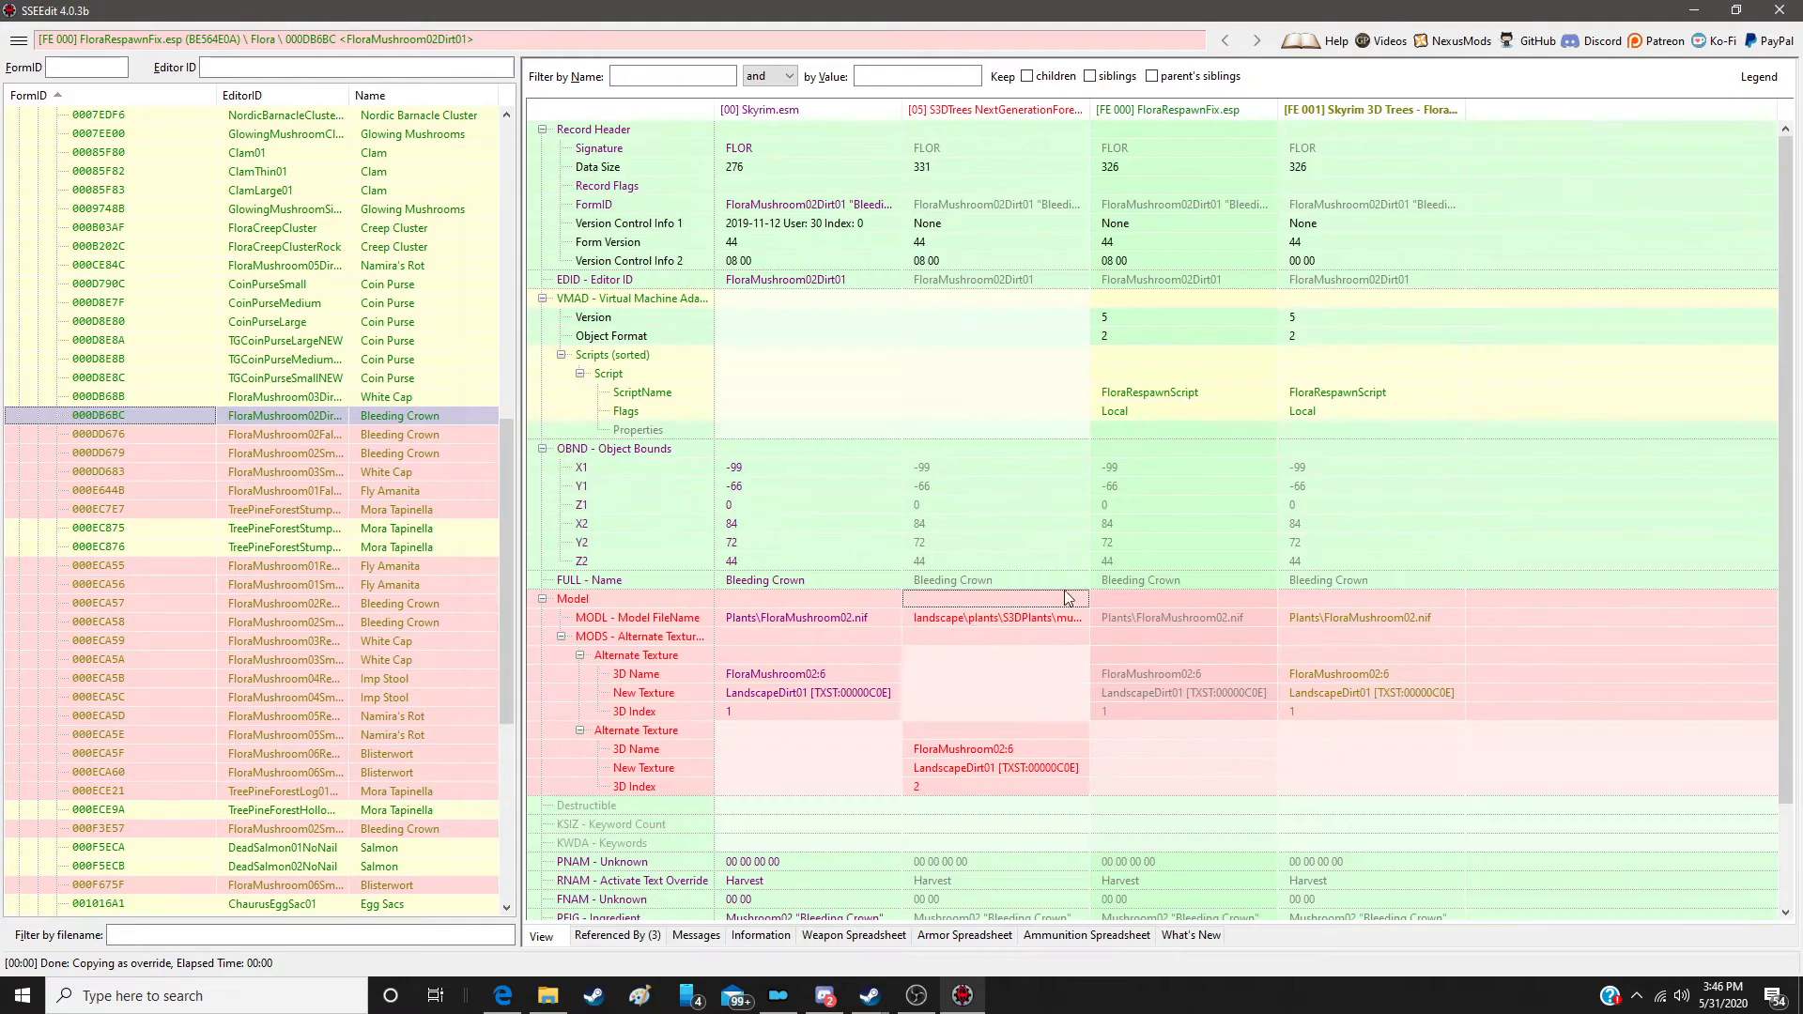
pyautogui.click(1059, 597)
pyautogui.moveTo(1057, 596); pyautogui.dragTo(1364, 605)
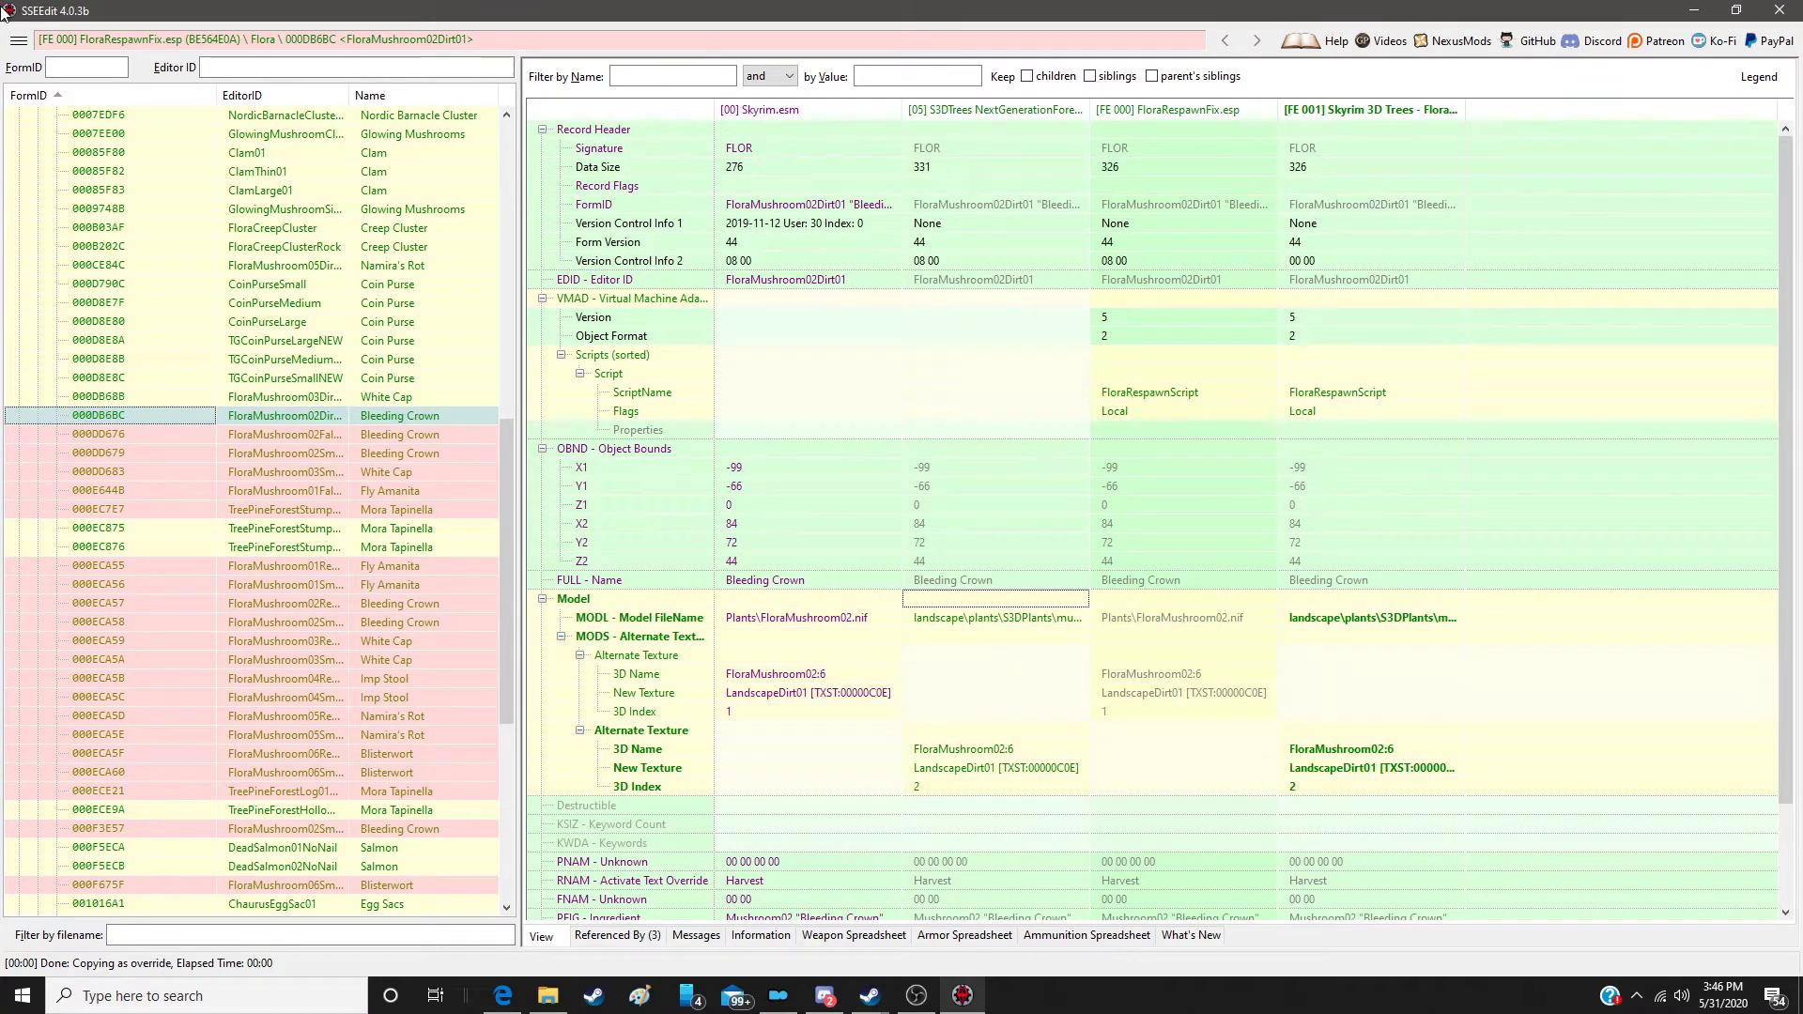
# Step: Save the changes to Skyrim 3D Trees - Flora Respawn Patch.esp without backing up plugins
pyautogui.click(18, 40)
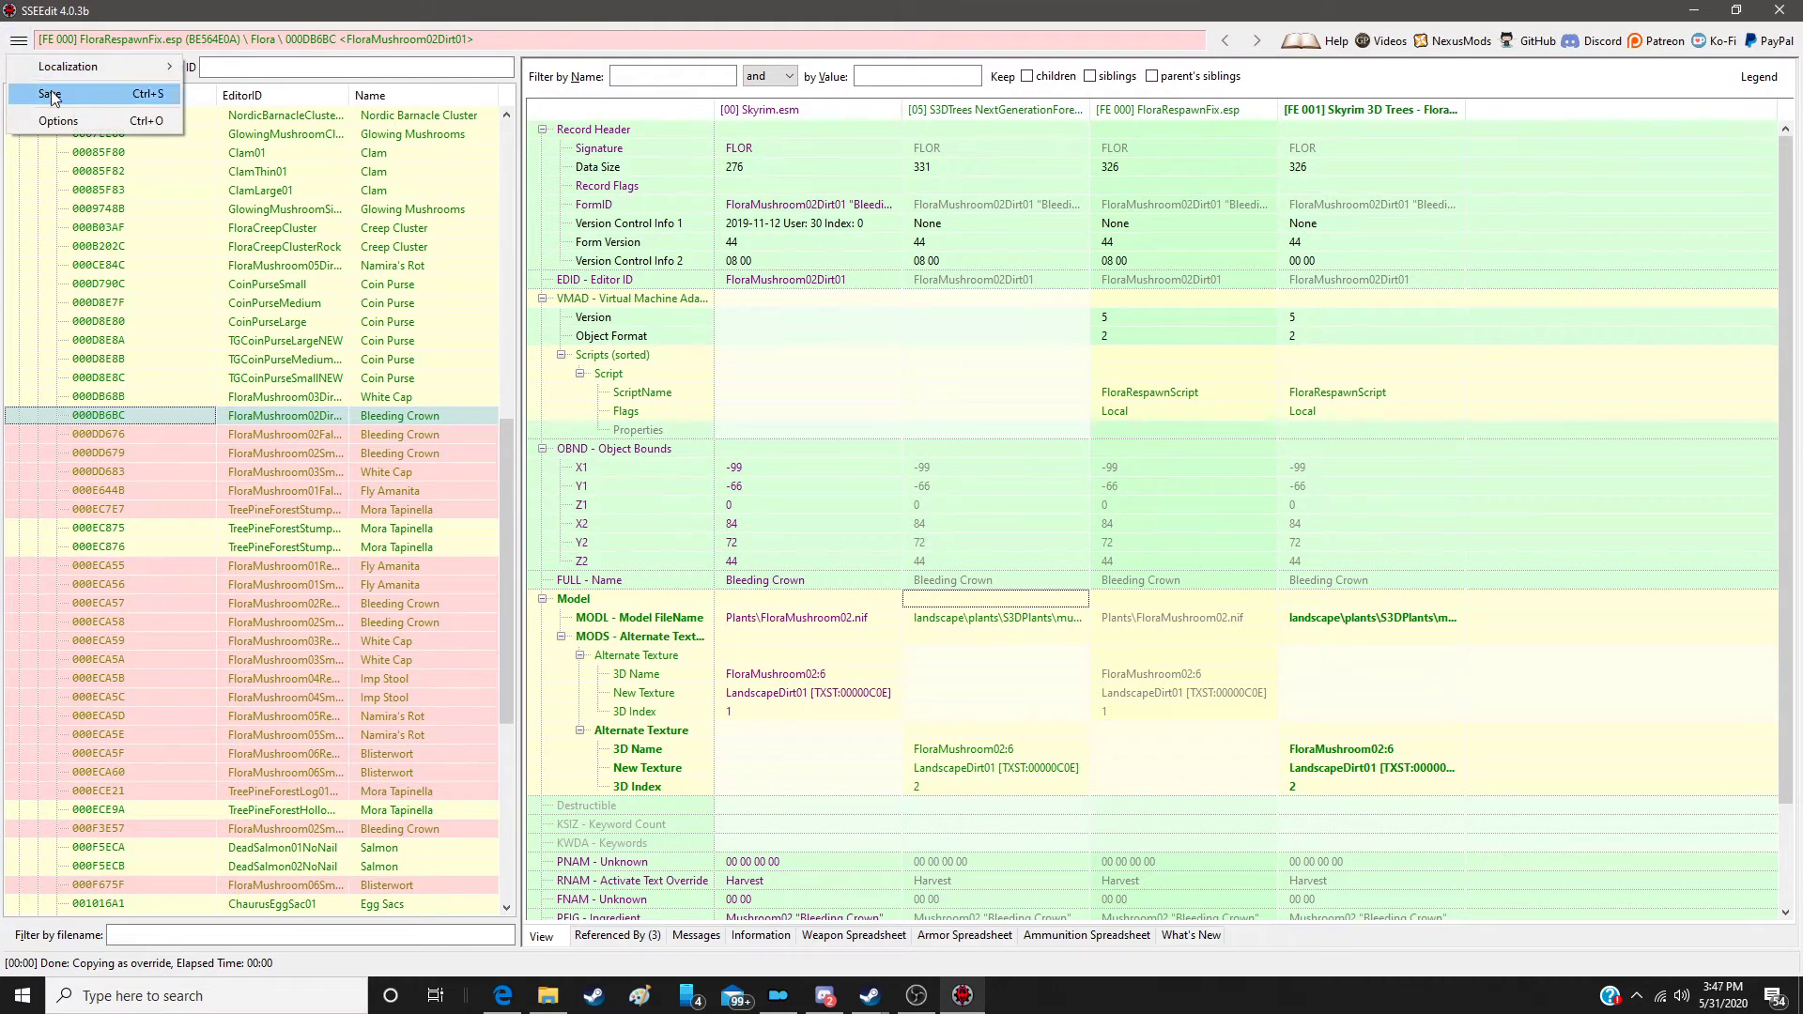
pyautogui.click(49, 96)
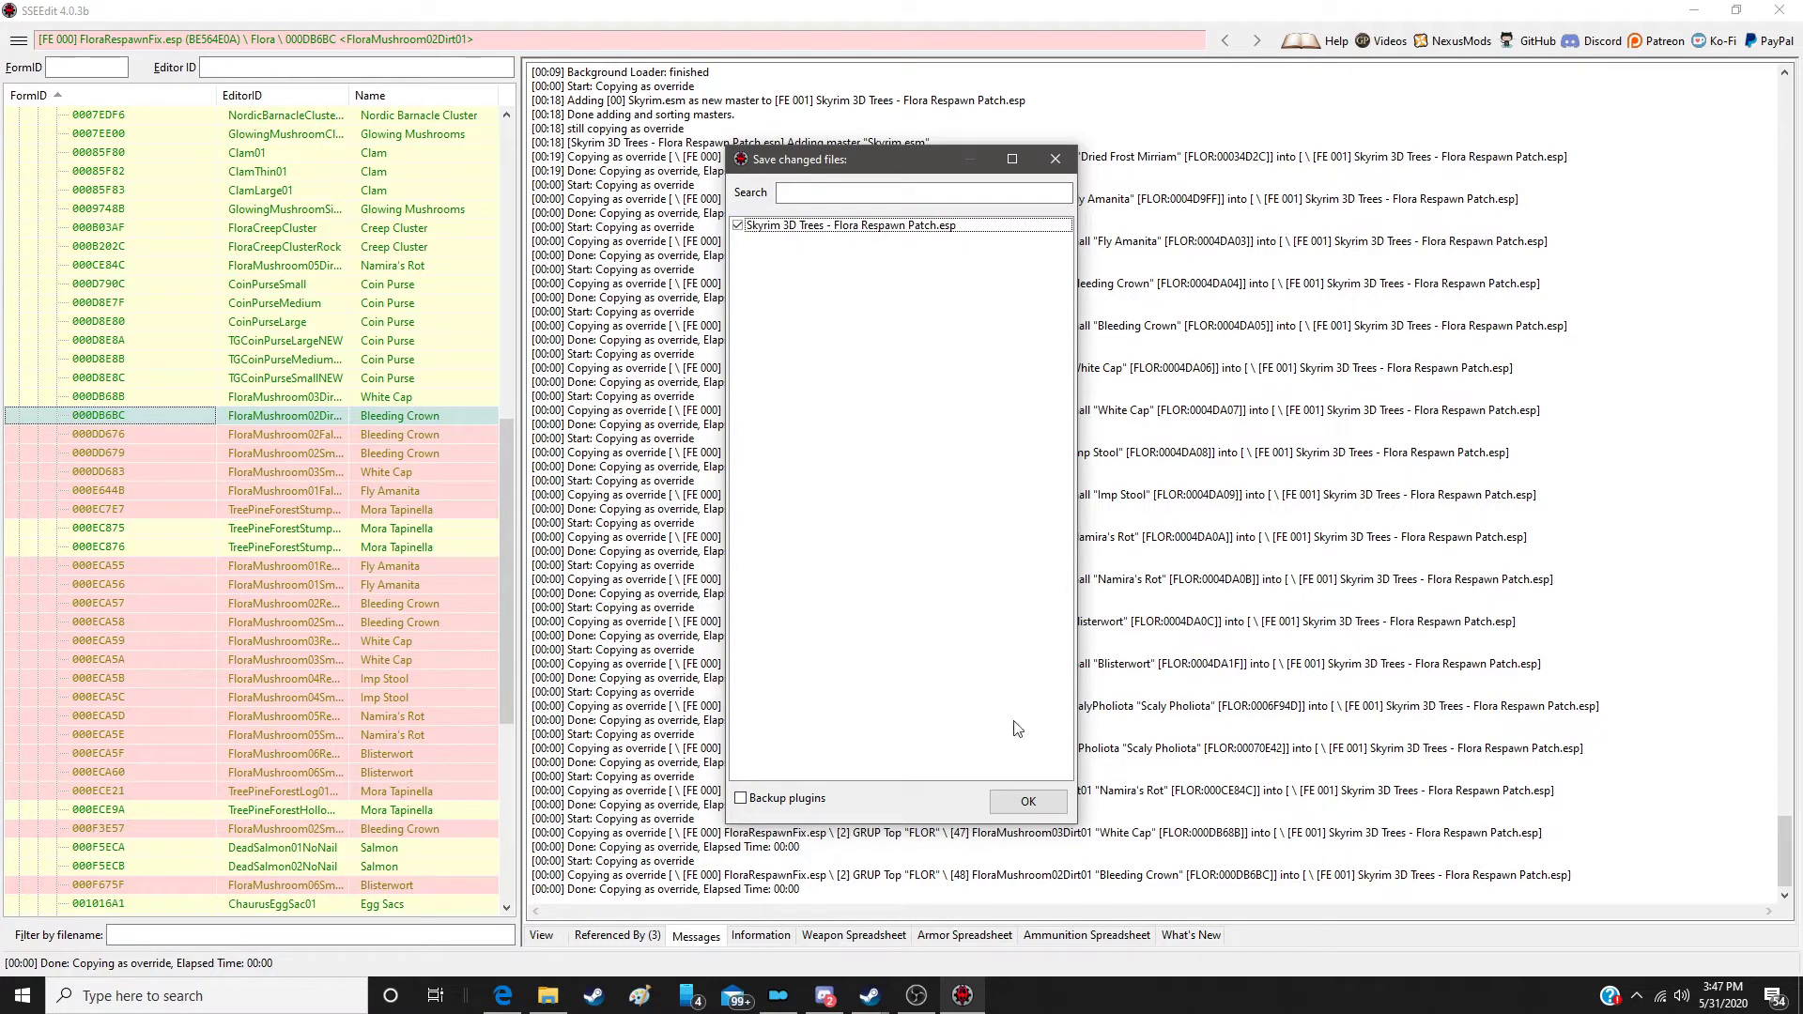
pyautogui.click(1028, 801)
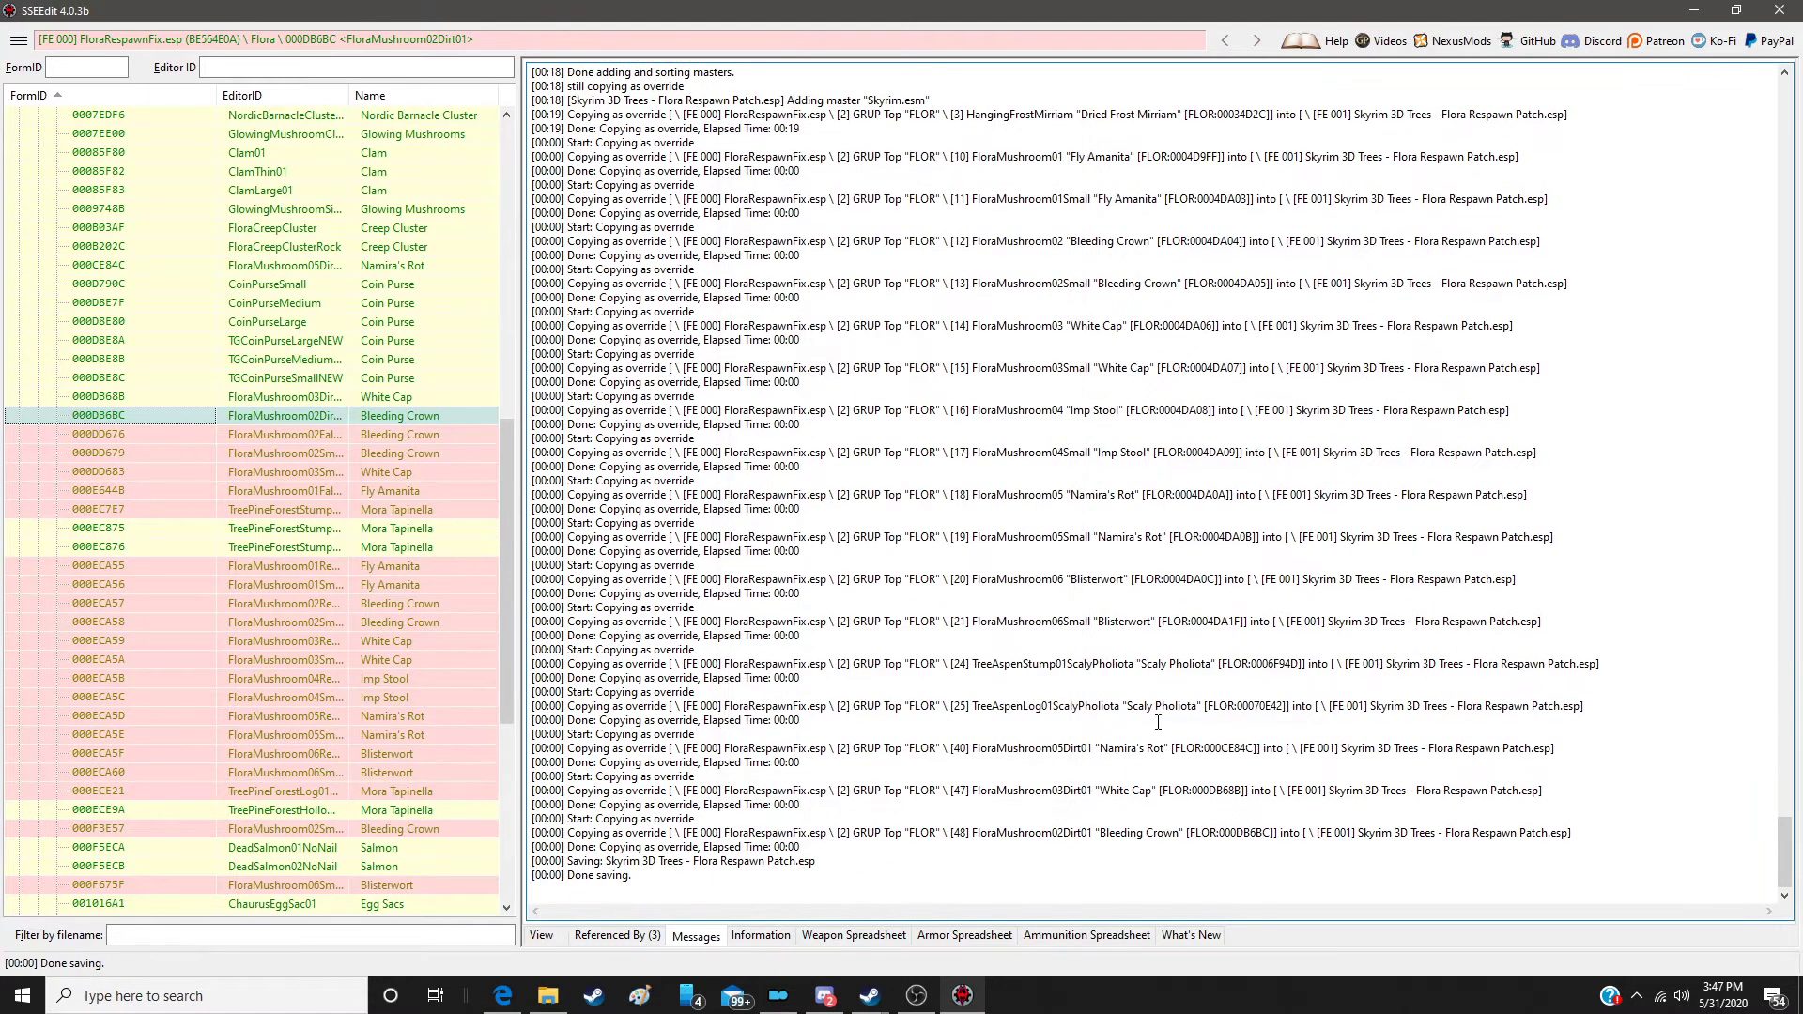
# Step: Copy FloraRespawnFix.esp's FloraMushroom02FallForestDirt as an override into Skyrim 3D Trees - Flora Respawn Patch.esp and apply S3DTrees NextGenerationForests.esp's whole Model
pyautogui.click(414, 434)
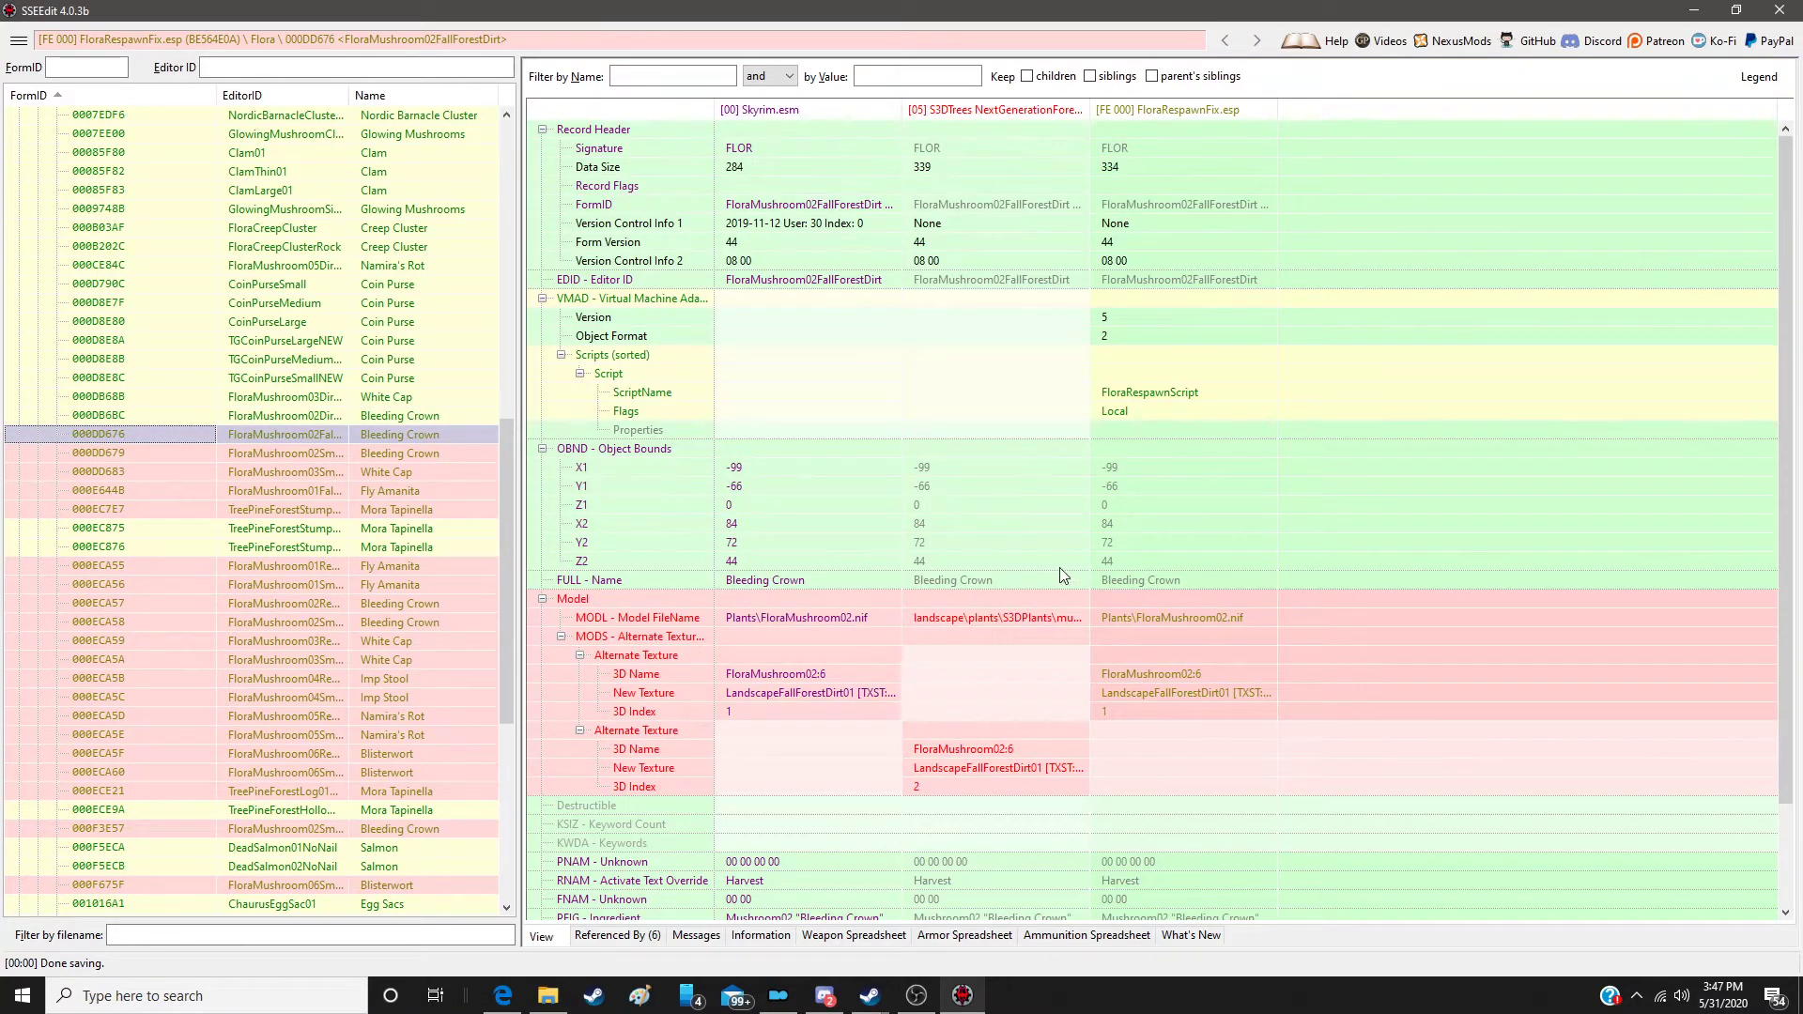
pyautogui.rightClick(1188, 118)
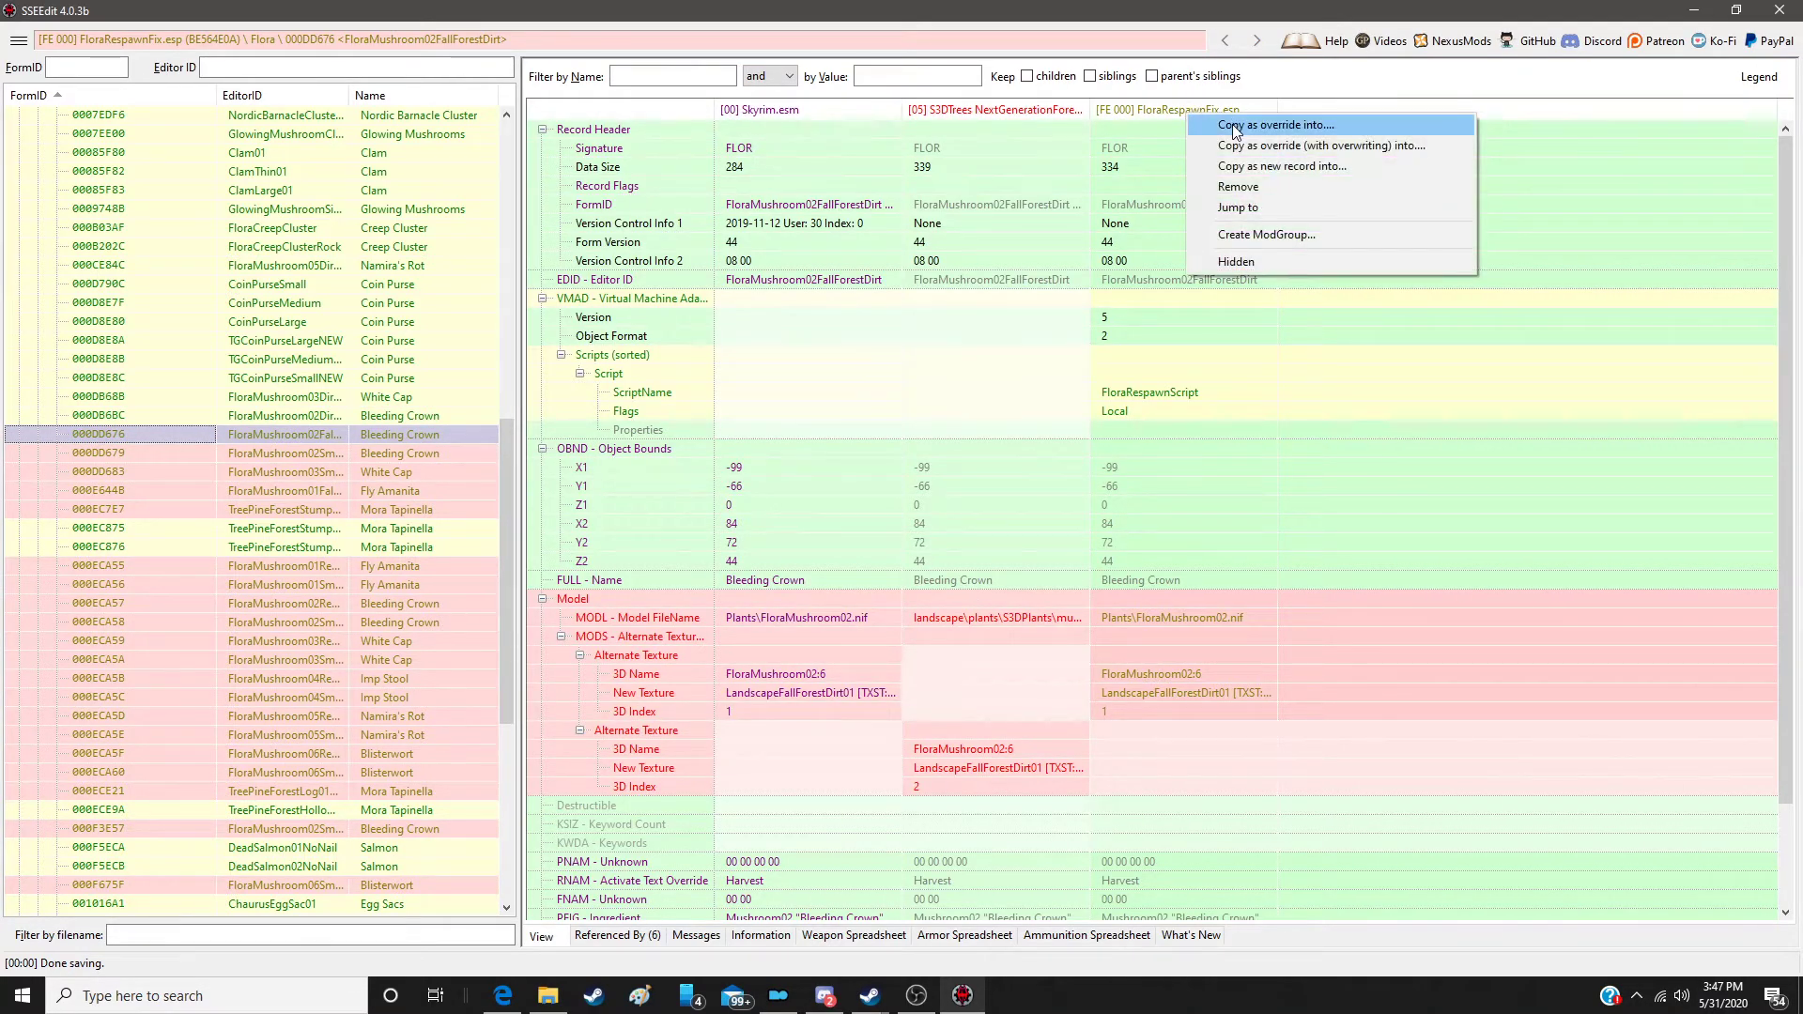
pyautogui.click(1239, 121)
pyautogui.doubleClick(1064, 317)
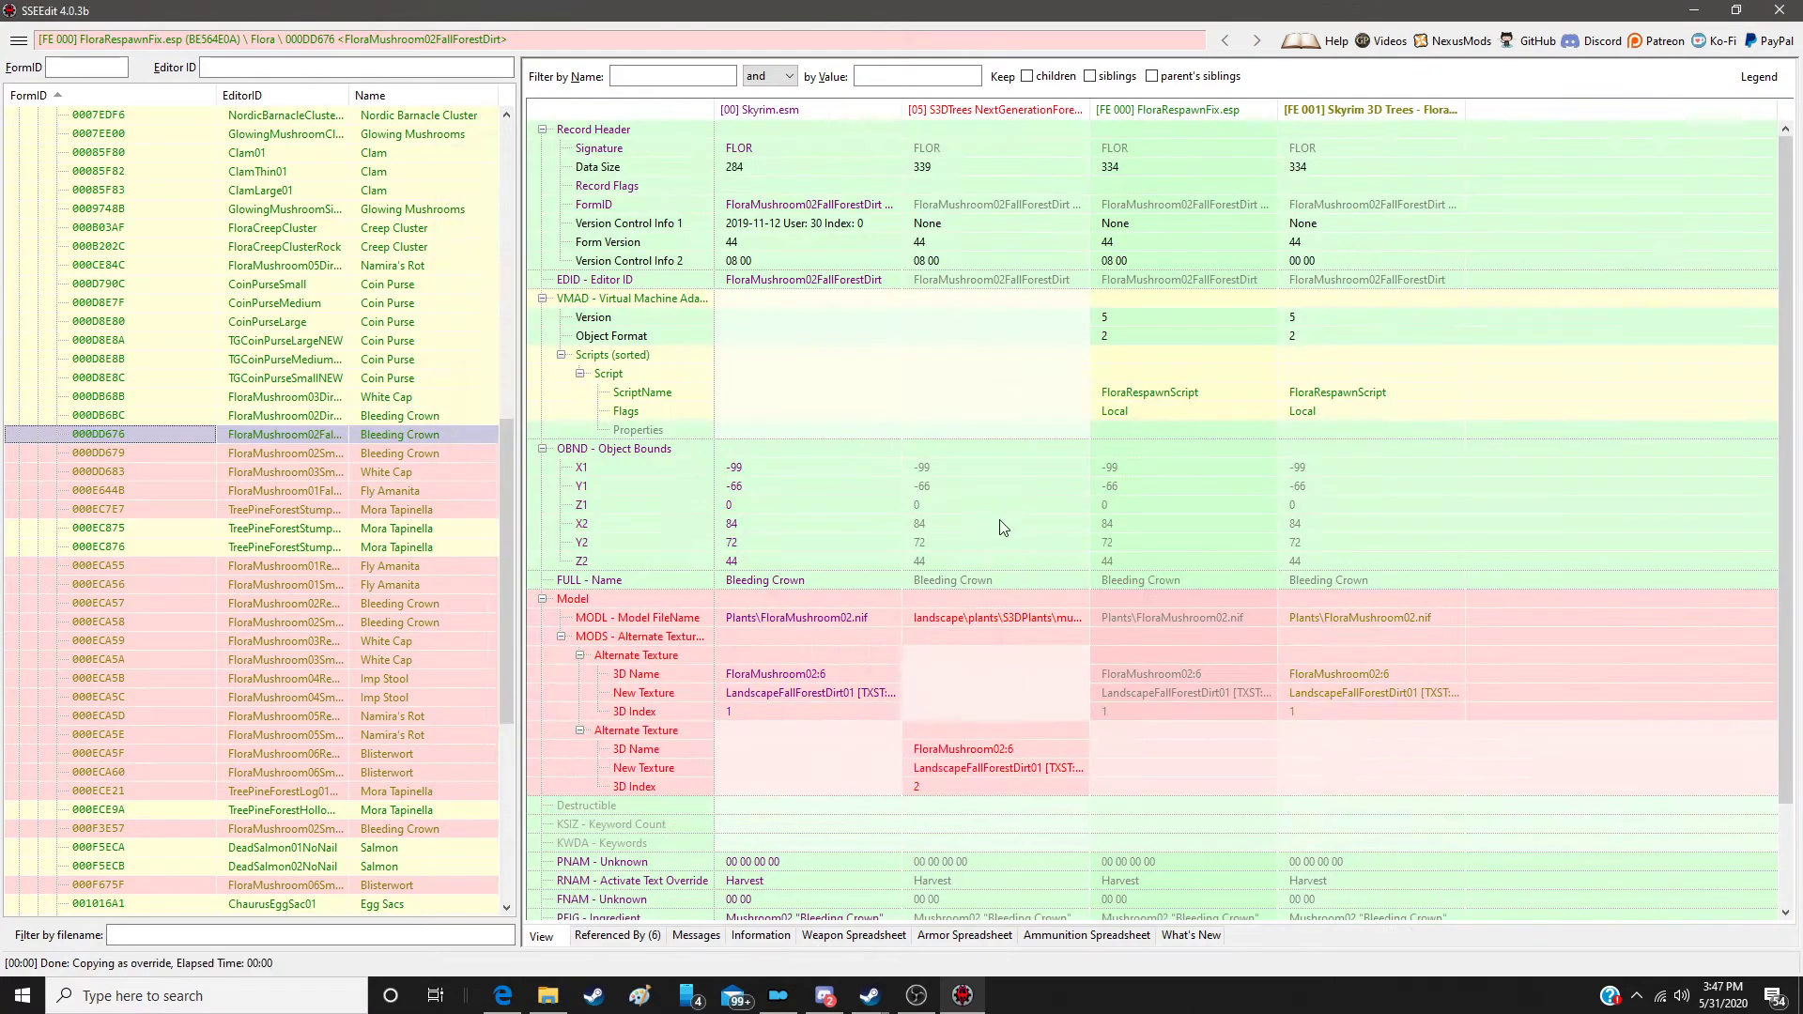
pyautogui.moveTo(997, 603); pyautogui.dragTo(1420, 606)
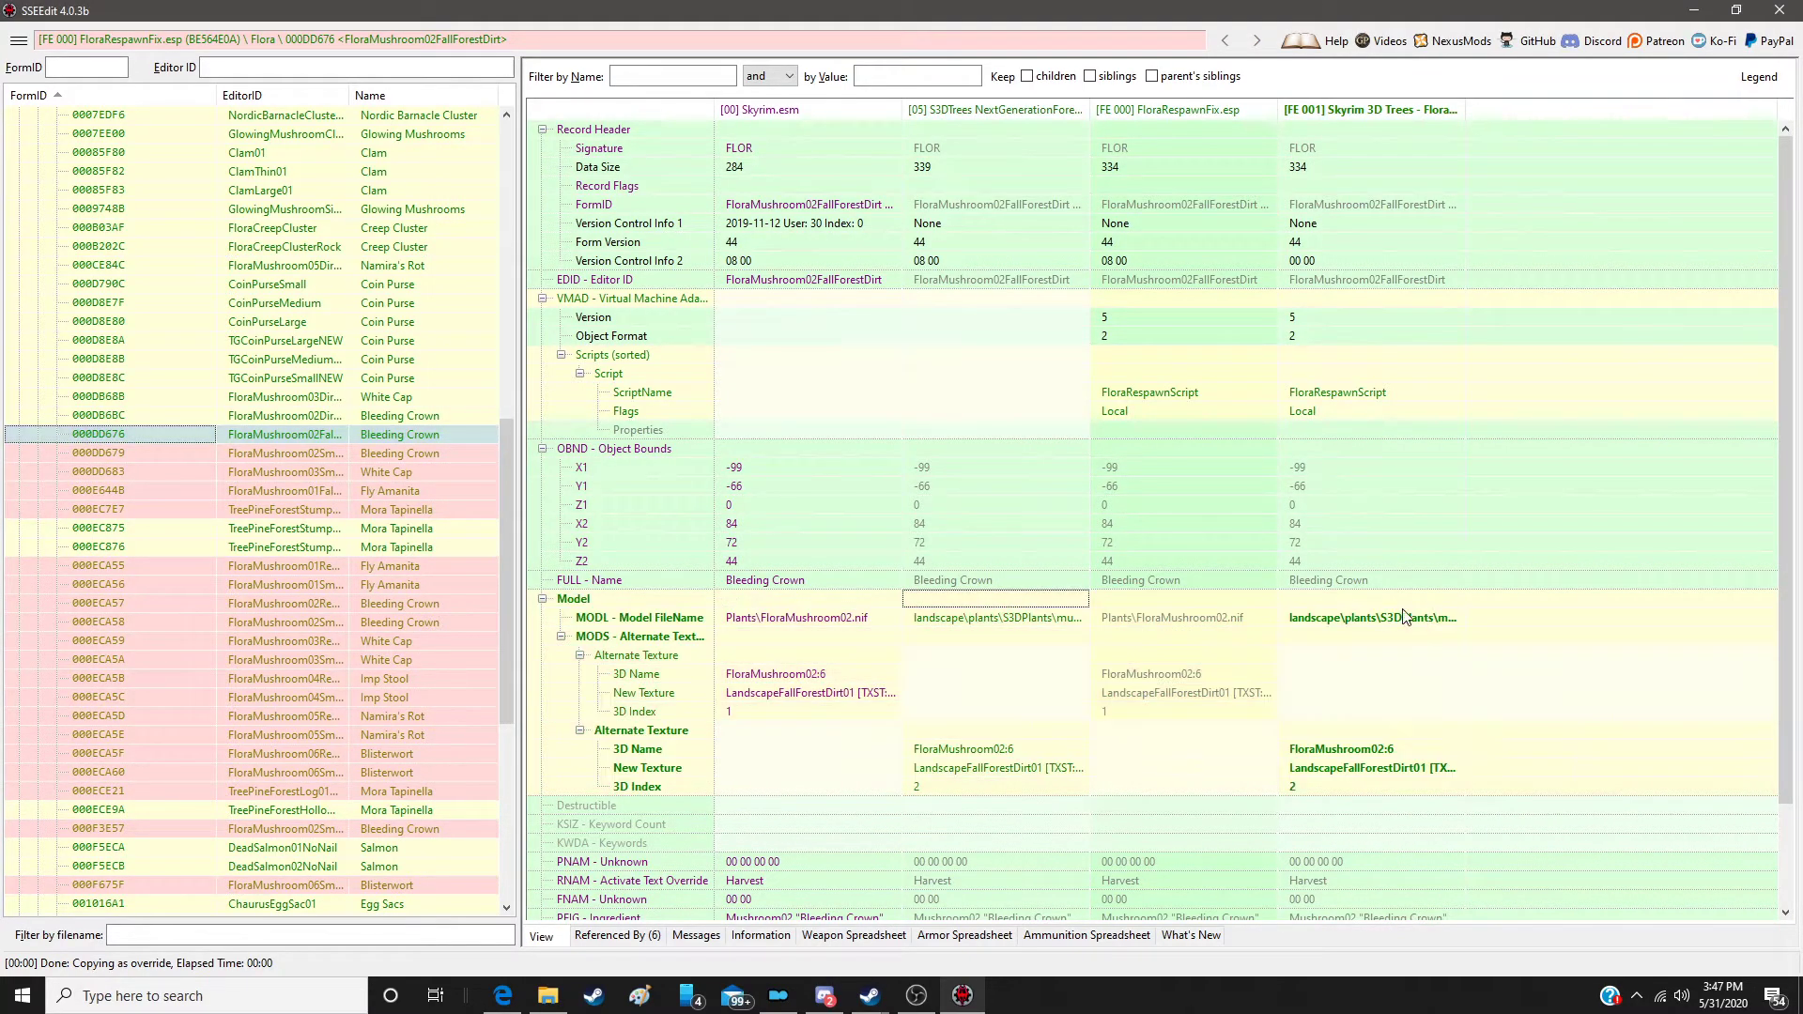
# Step: Try applying S3DTrees NextGenerationForests.esp's whole Model directly to FloraRespawnFix.esp's FloraMushroom02SmallFallForestDirt record
pyautogui.click(460, 449)
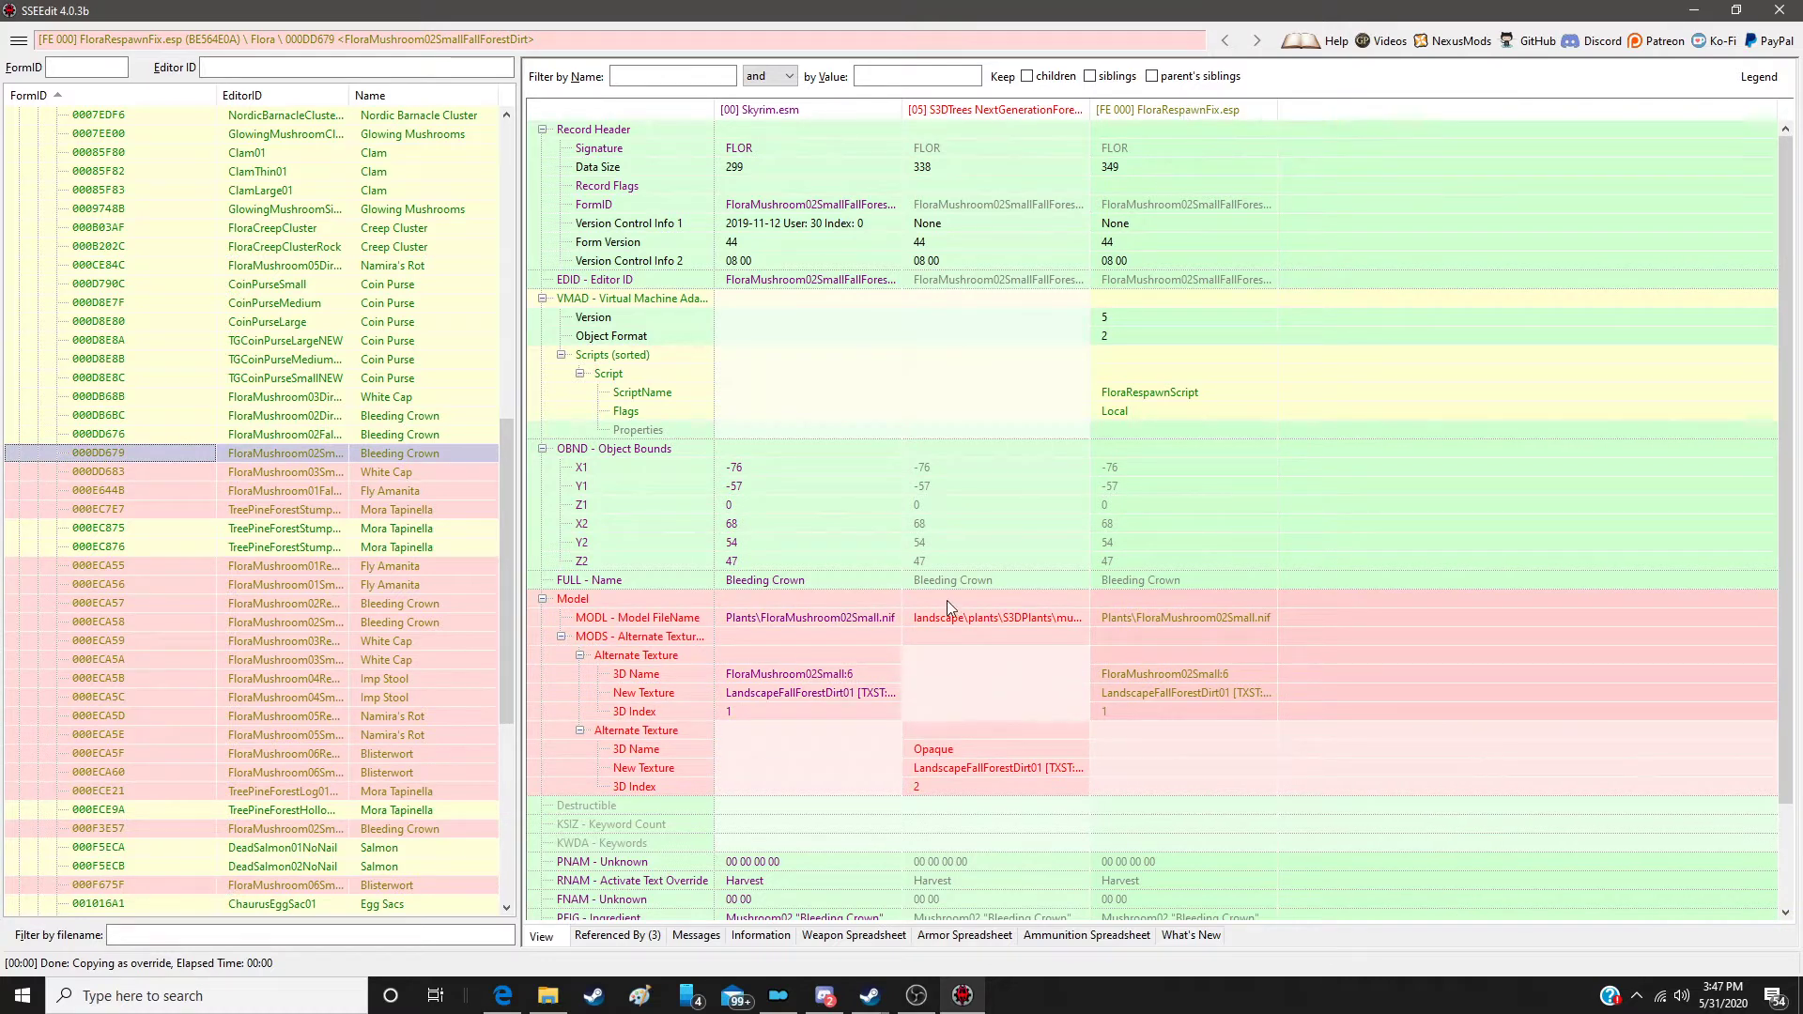
pyautogui.moveTo(951, 605); pyautogui.dragTo(1199, 607)
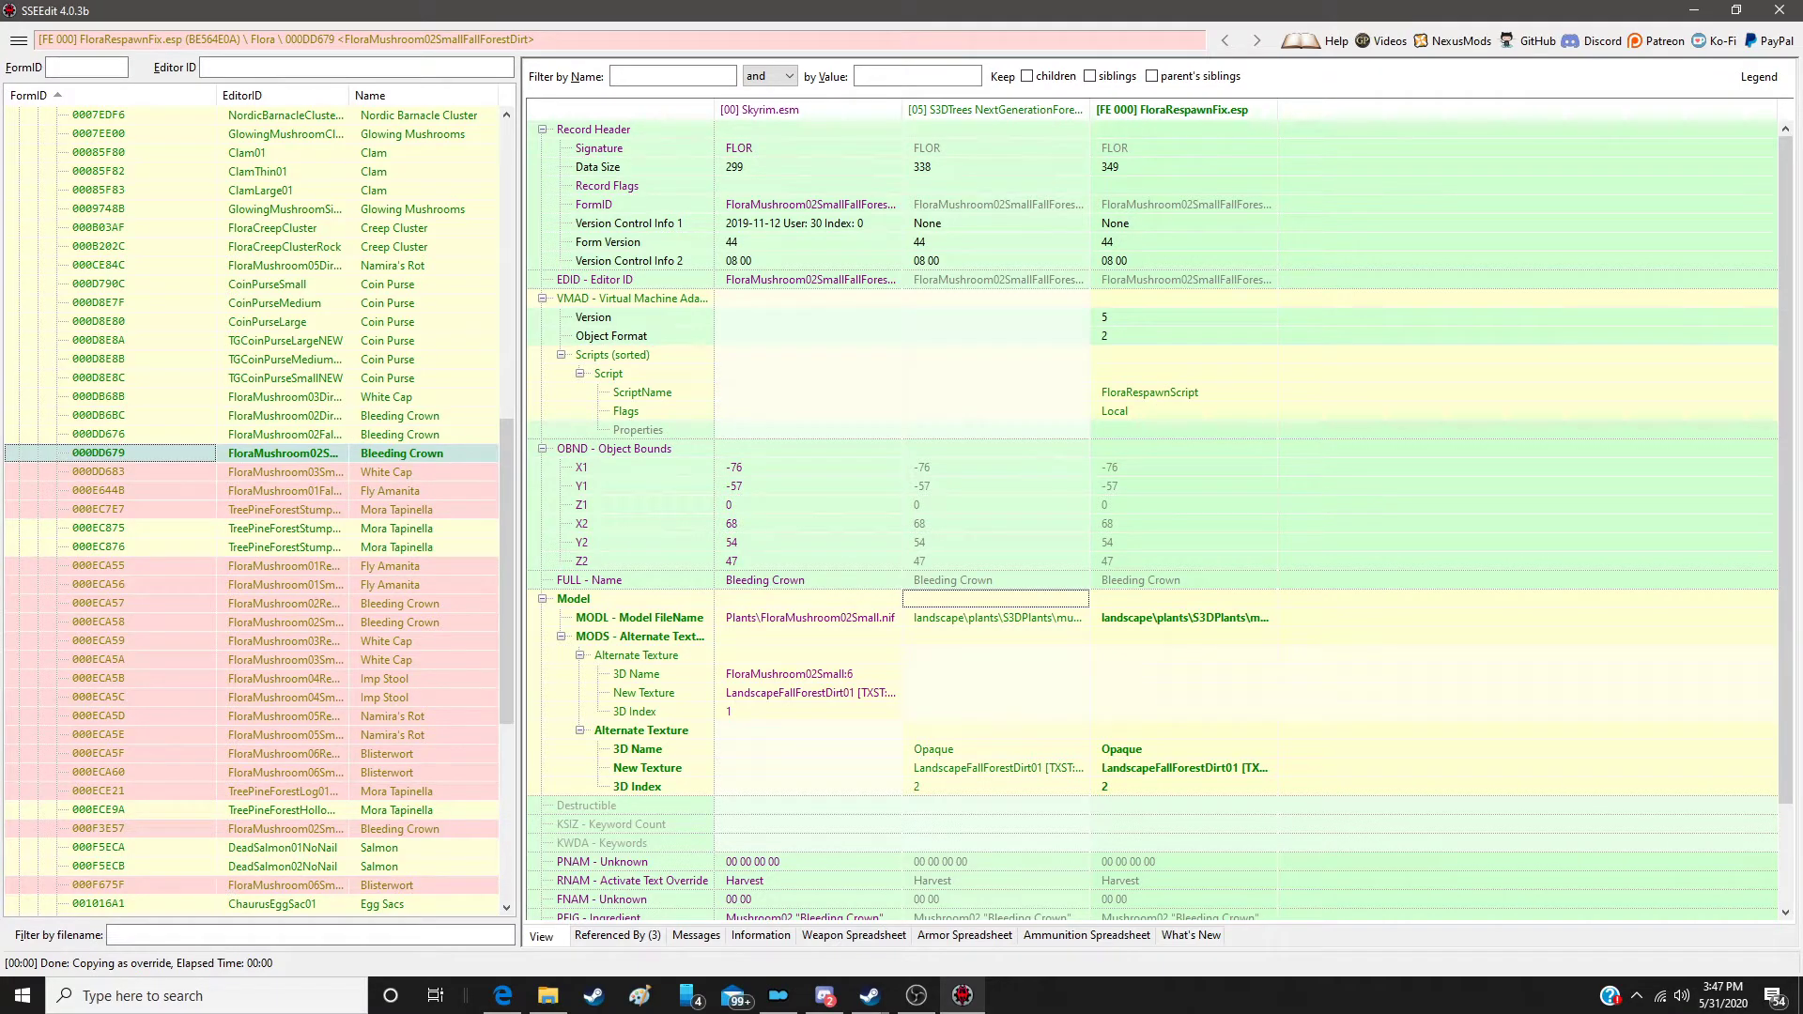
# Step: Save only Skyrim 3D Trees - Flora Respawn Patch.esp, excluding FloraRespawnFix.esp from the changed files
pyautogui.click(18, 40)
pyautogui.click(33, 94)
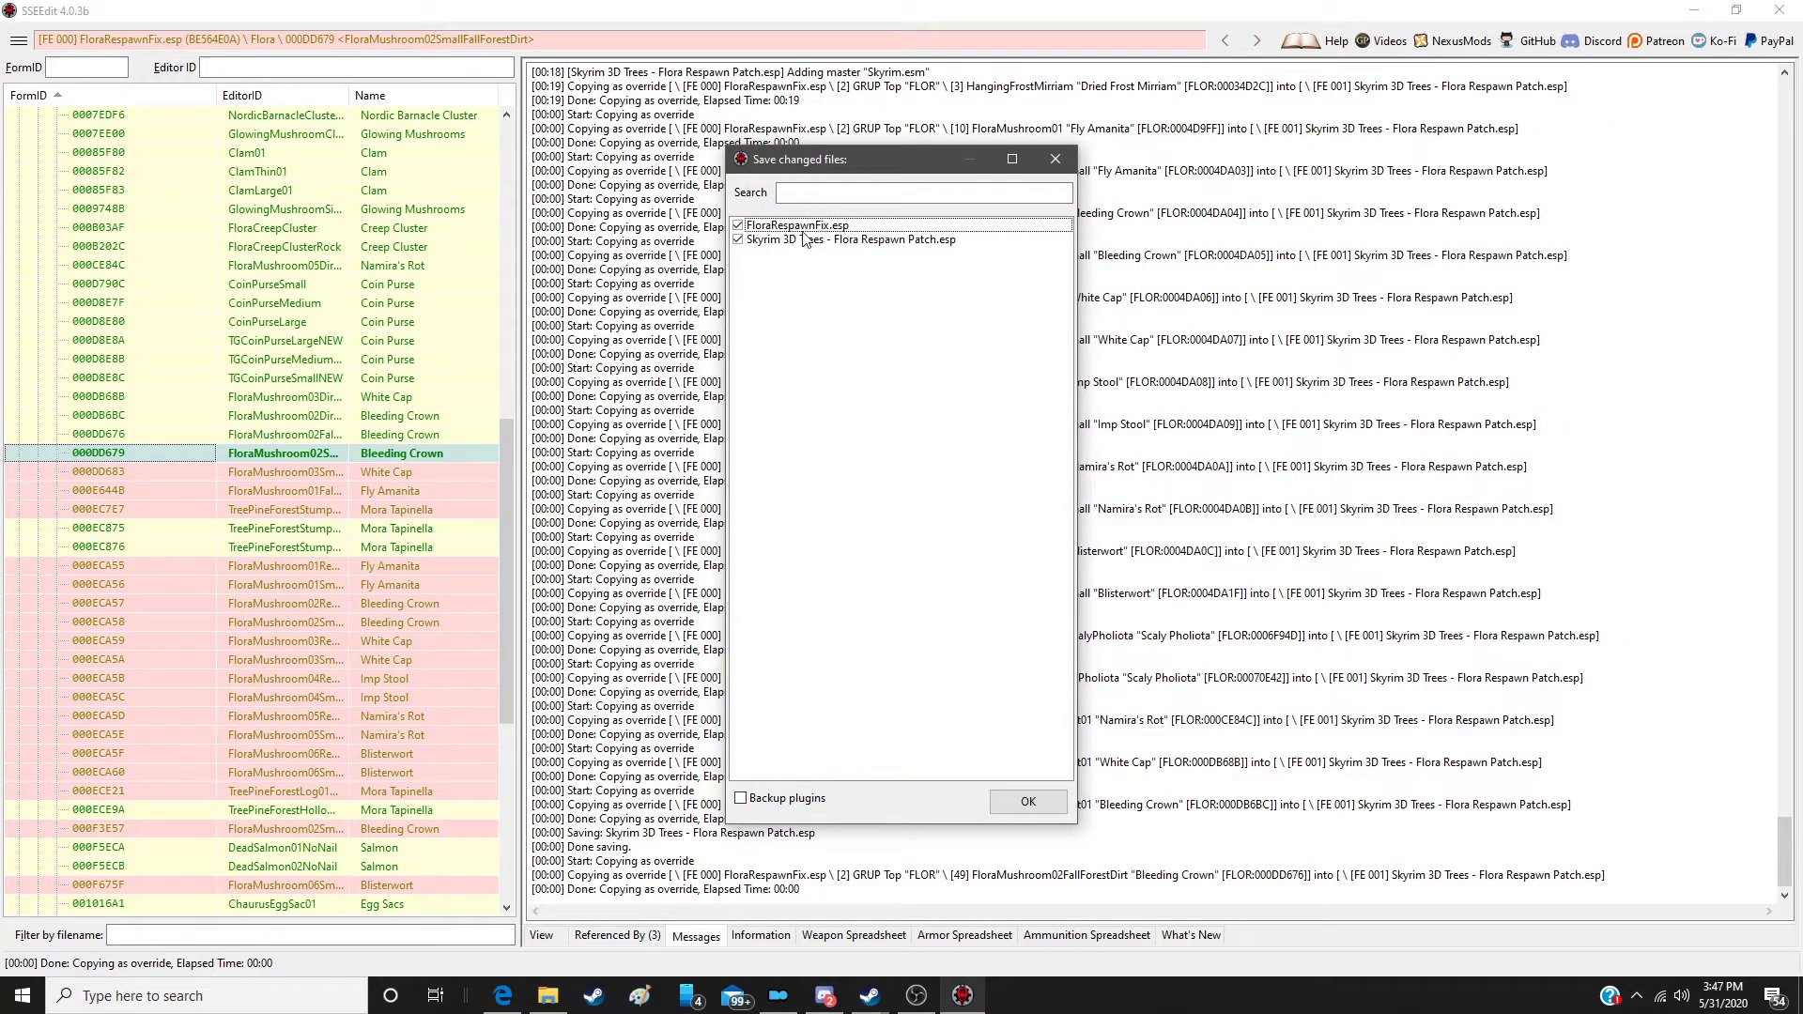
pyautogui.click(738, 226)
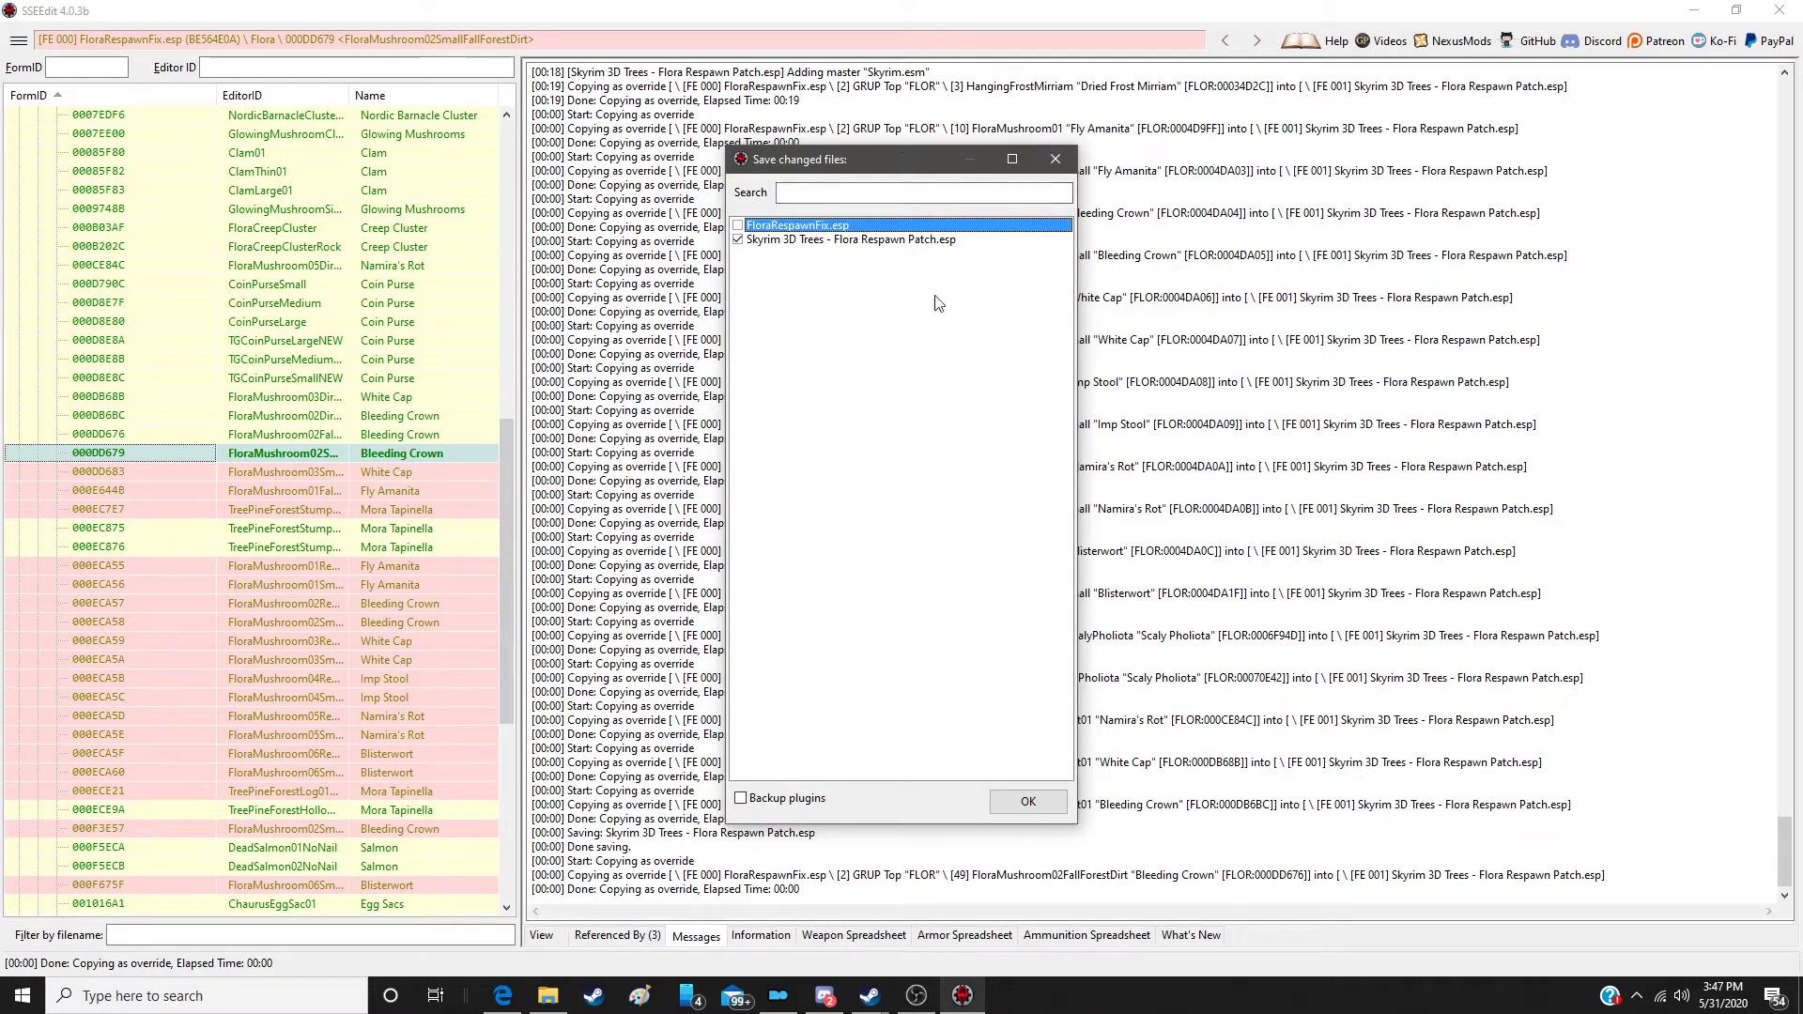
pyautogui.click(1030, 800)
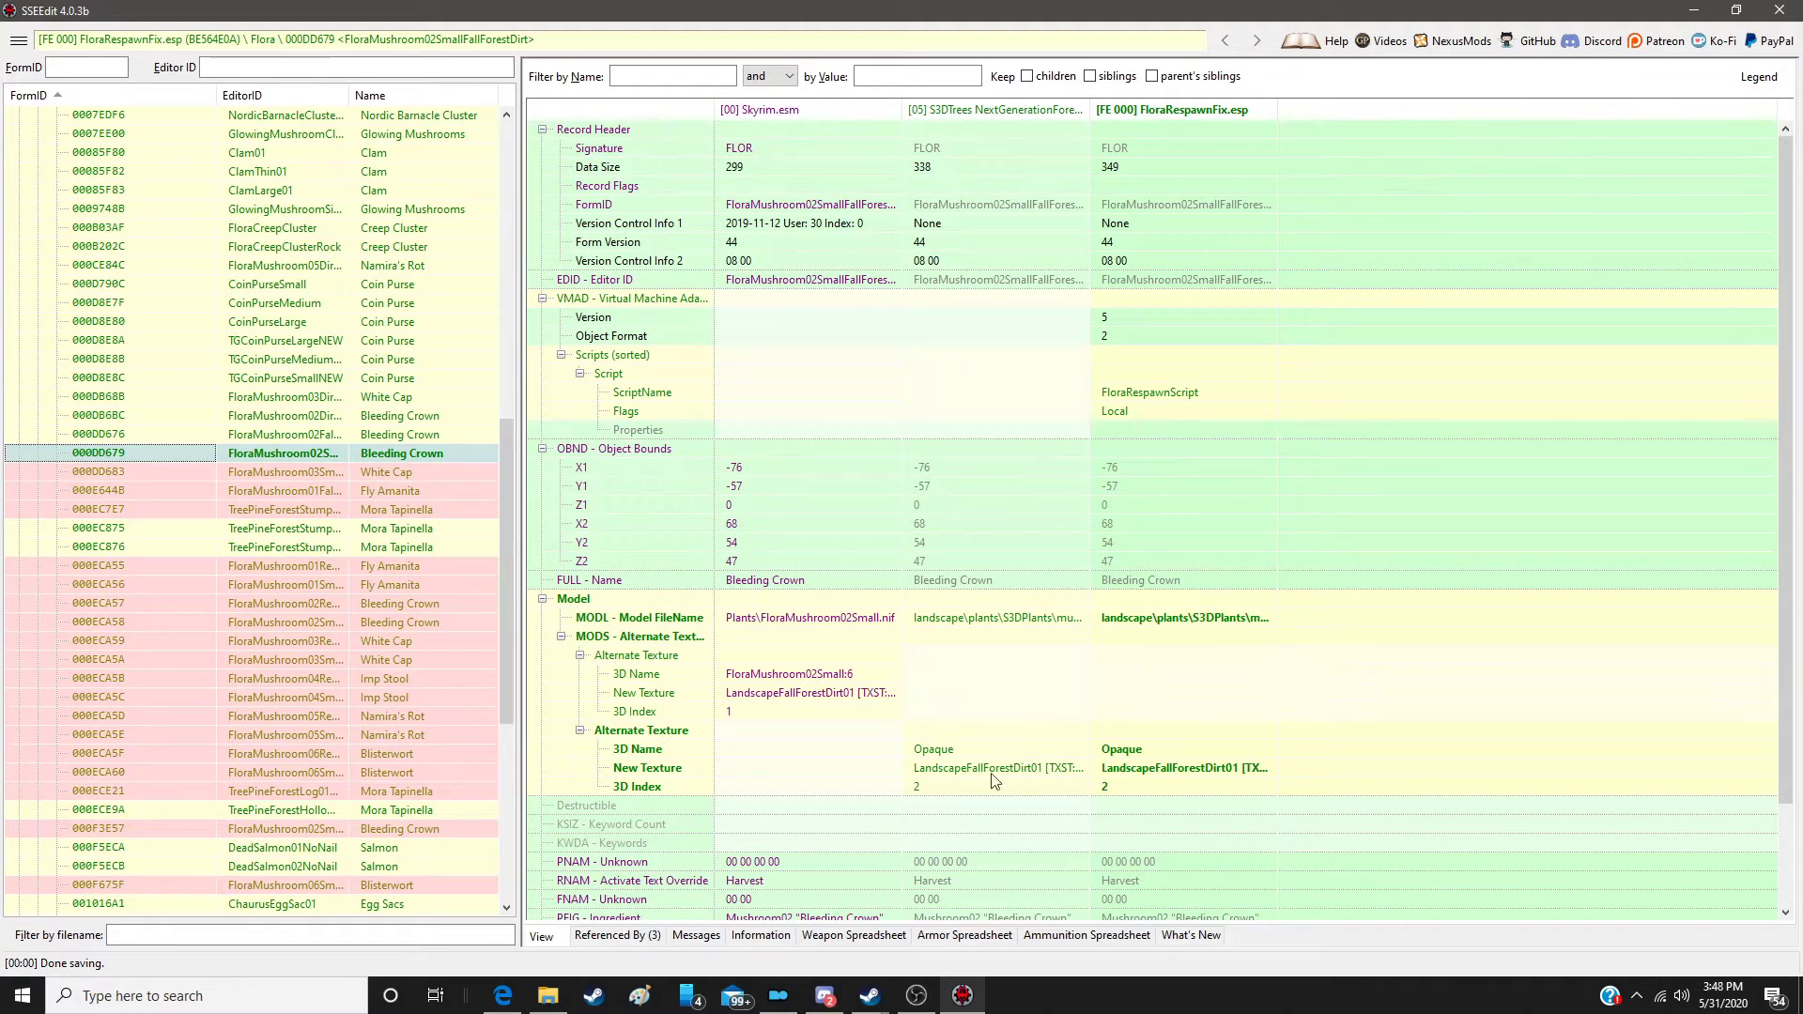
# Step: Copy FloraRespawnFix.esp's FloraMushroom03SmallFallForestGrass as an override into Skyrim 3D Trees - Flora Respawn Patch.esp and apply S3DTrees NextGenerationForests.esp's whole Model
pyautogui.click(399, 471)
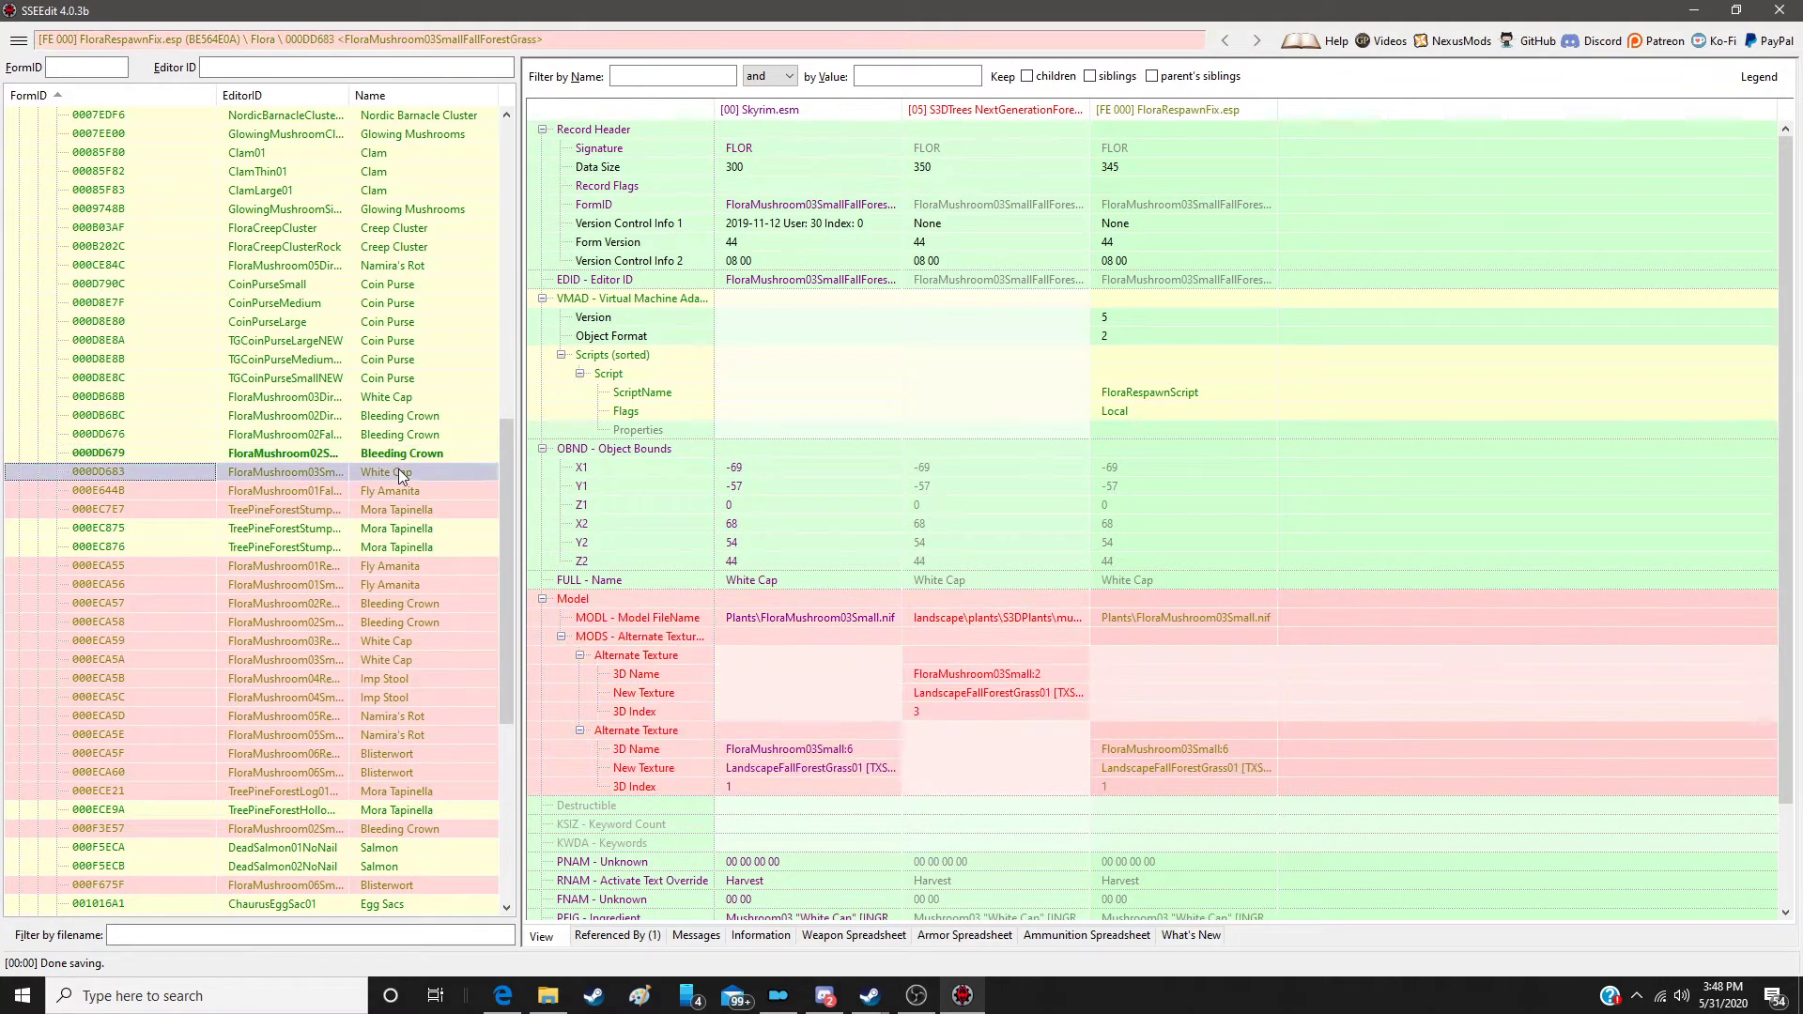
pyautogui.rightClick(1227, 112)
pyautogui.click(1255, 131)
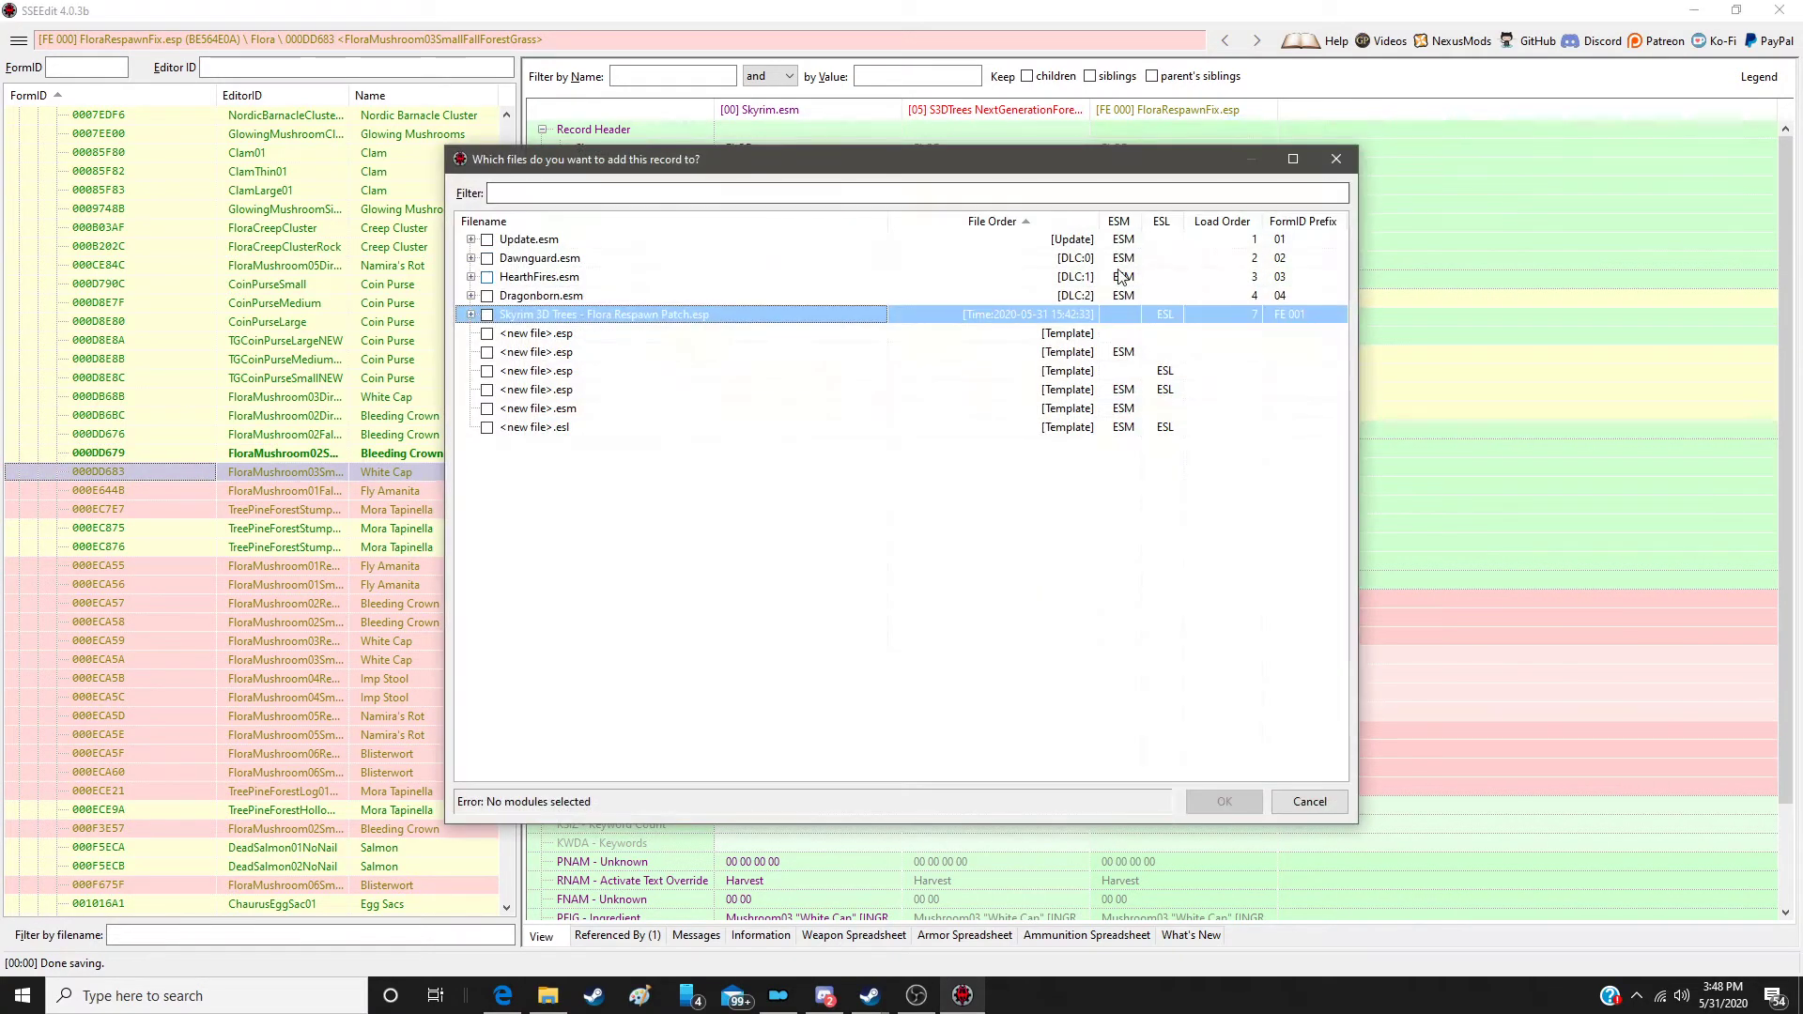
pyautogui.doubleClick(1034, 317)
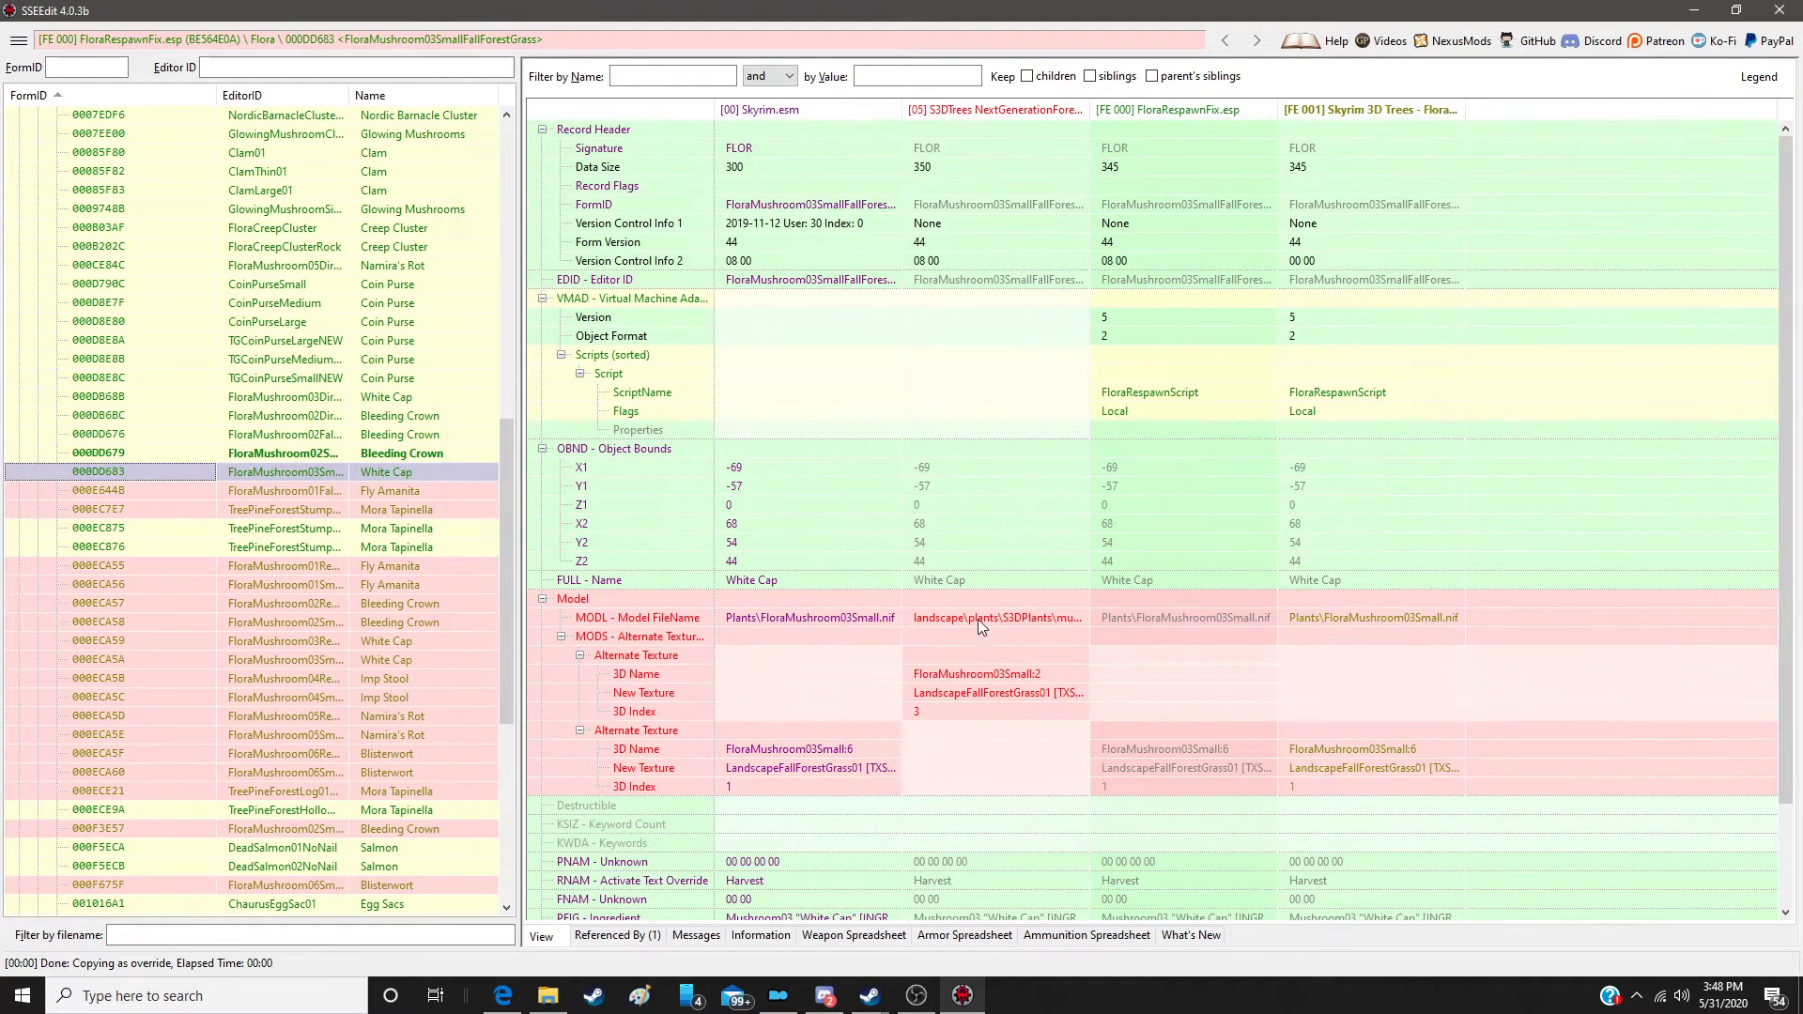
pyautogui.moveTo(977, 602); pyautogui.dragTo(1367, 609)
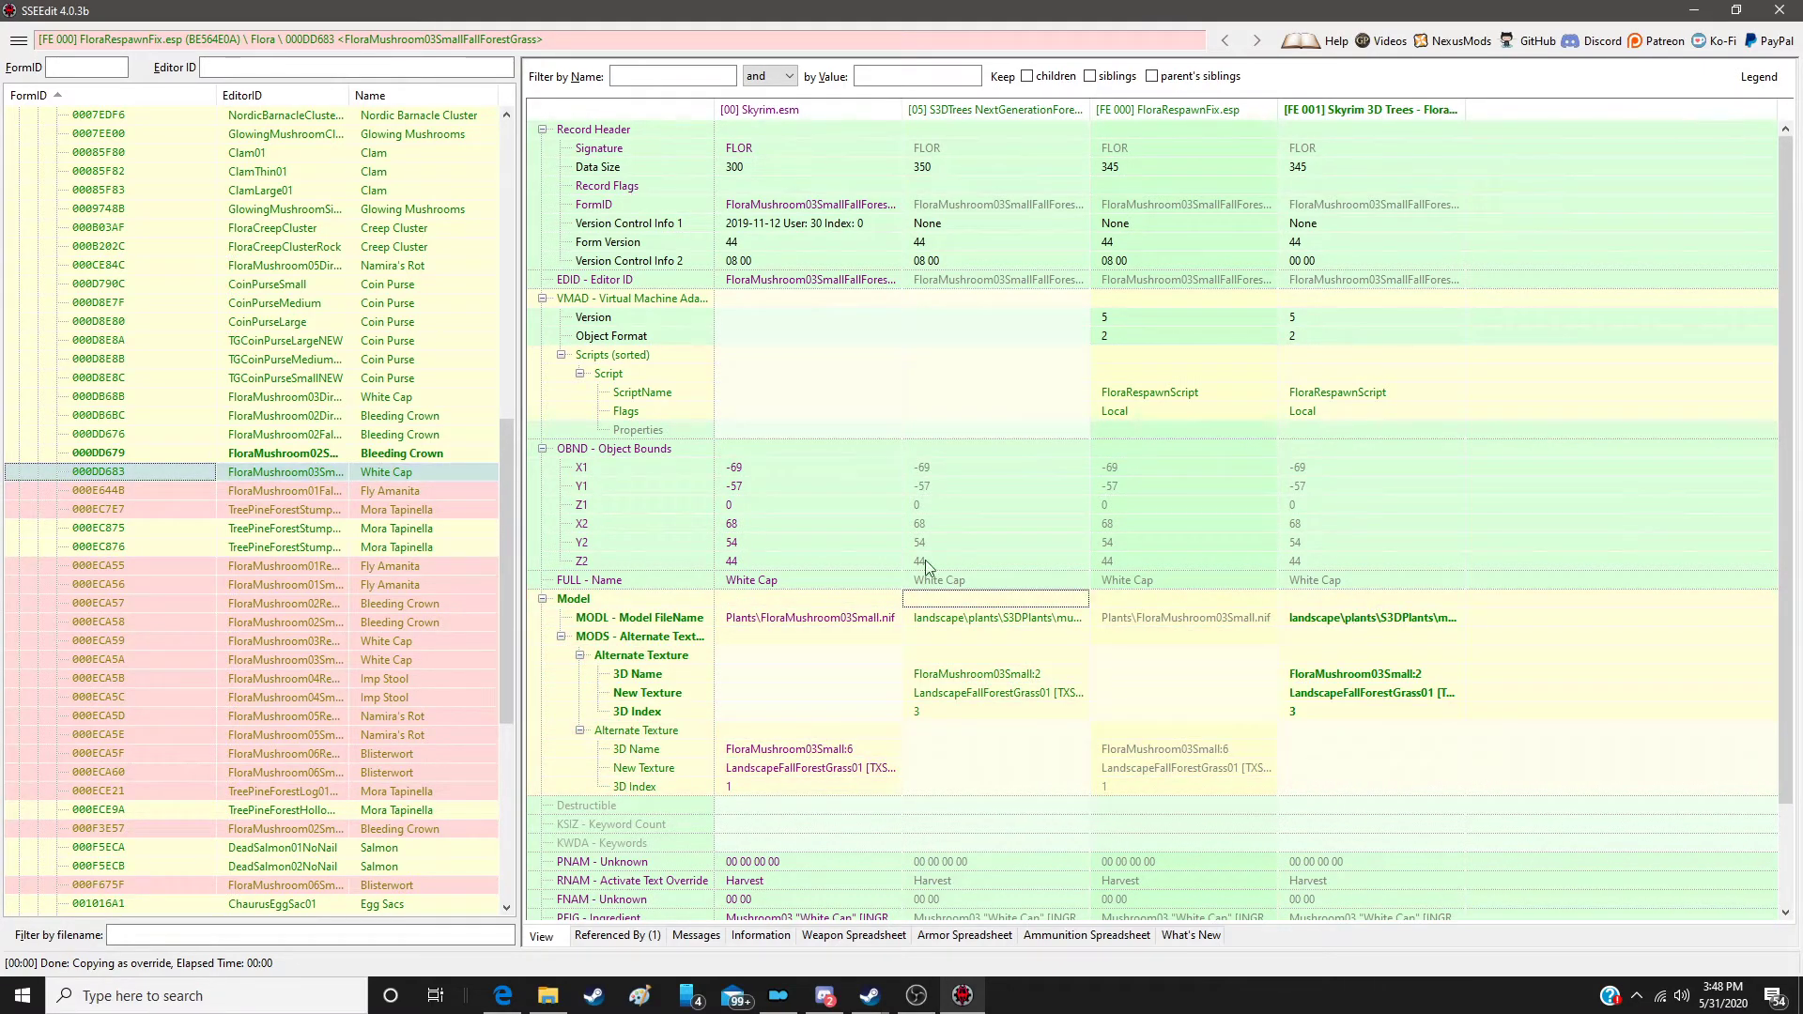
# Step: Close xEdit, saving Skyrim 3D Trees - Flora Respawn Patch.esp and discarding the changes to FloraRespawnFix.esp
pyautogui.click(1778, 16)
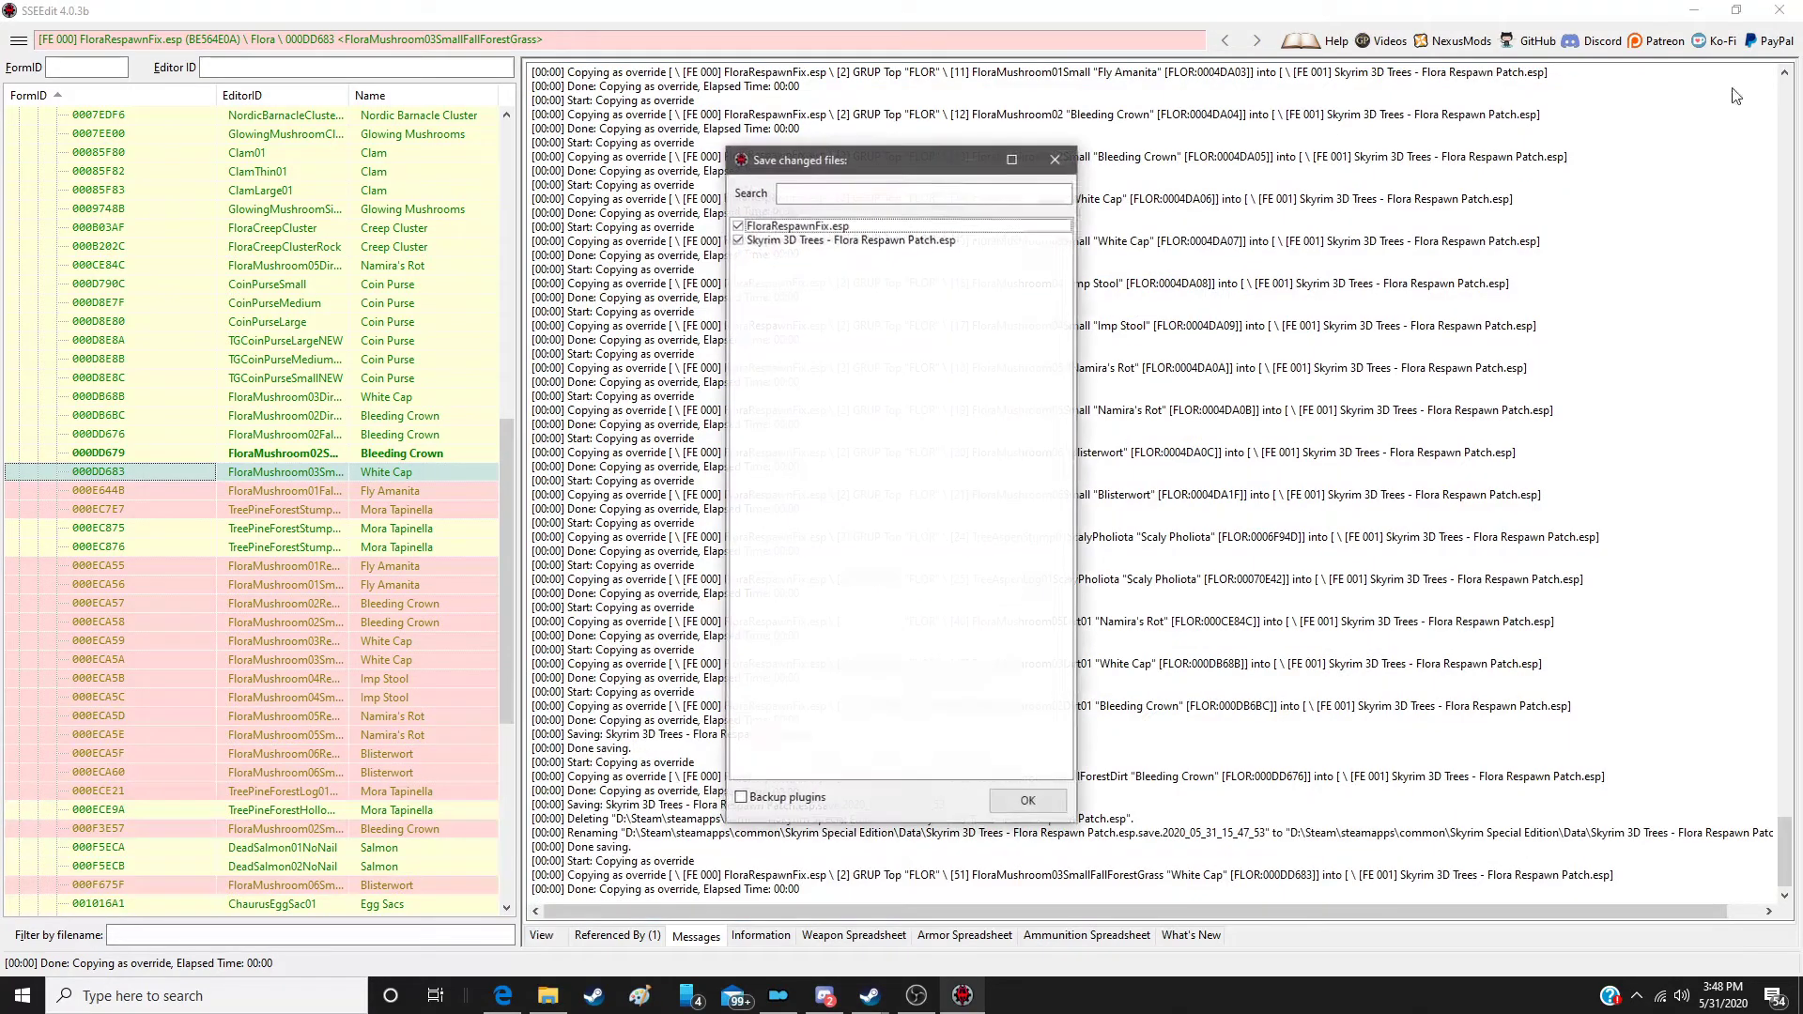
pyautogui.click(739, 226)
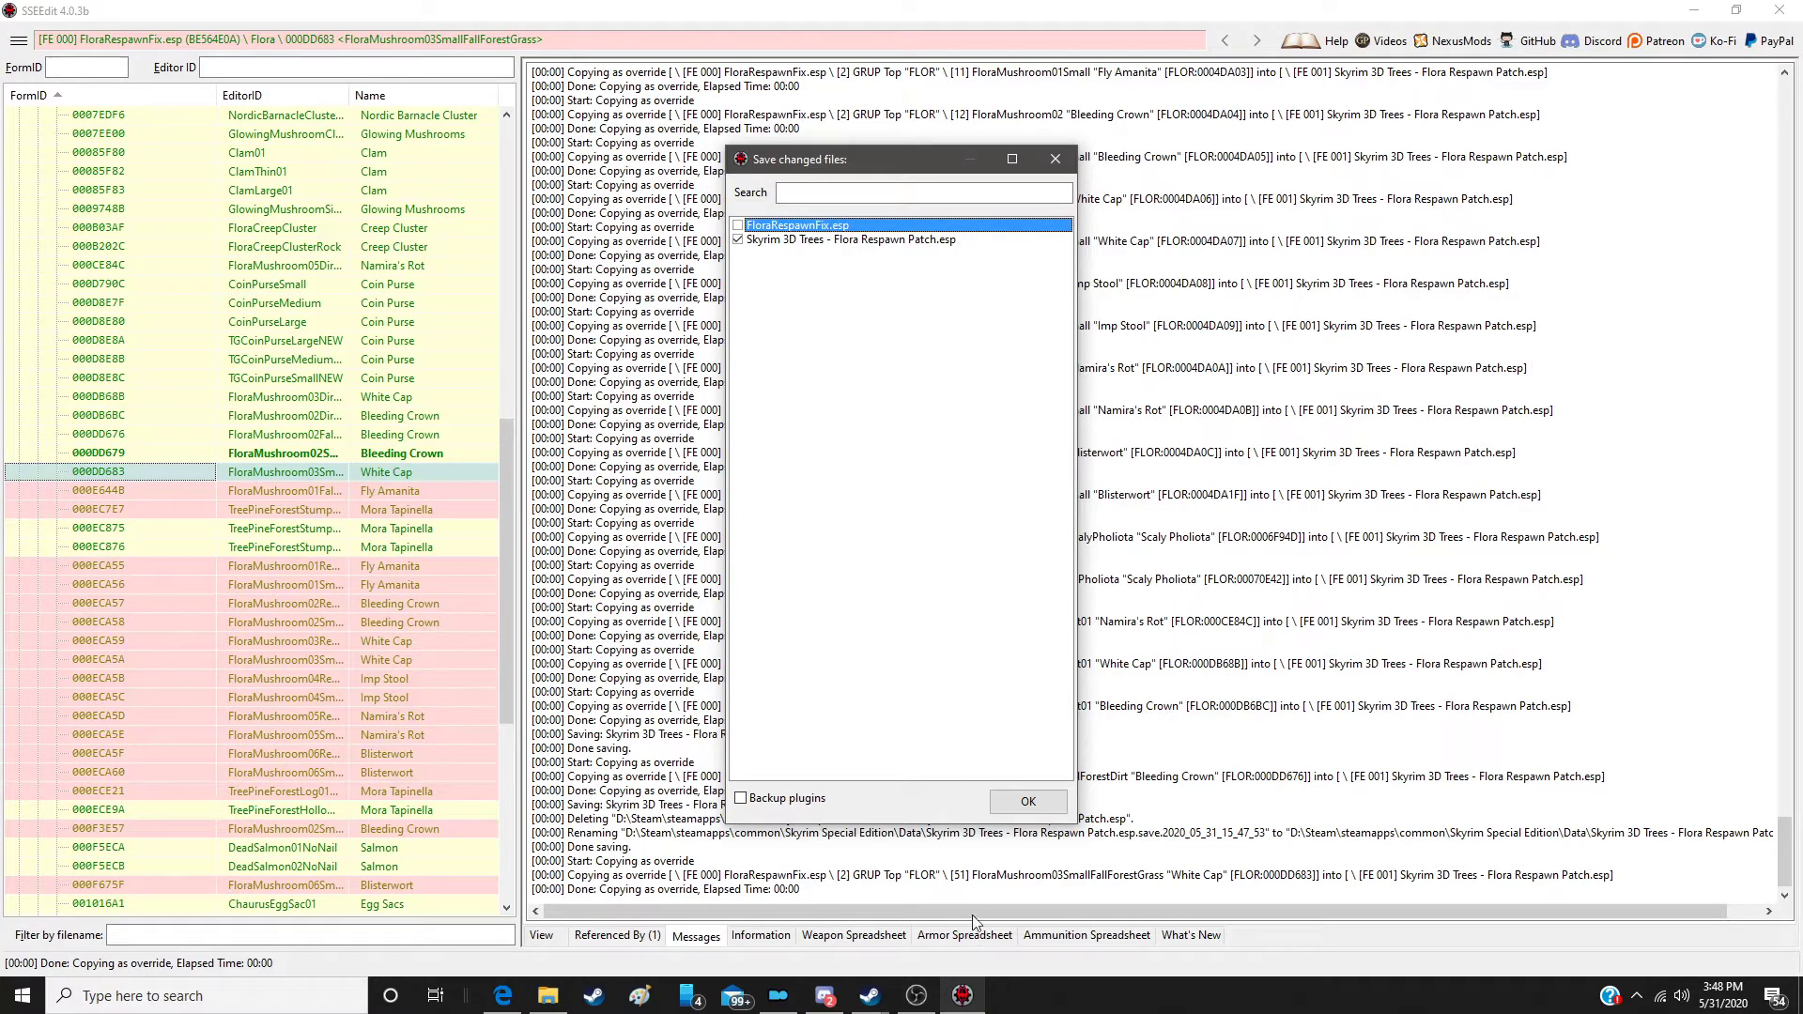
pyautogui.click(1028, 801)
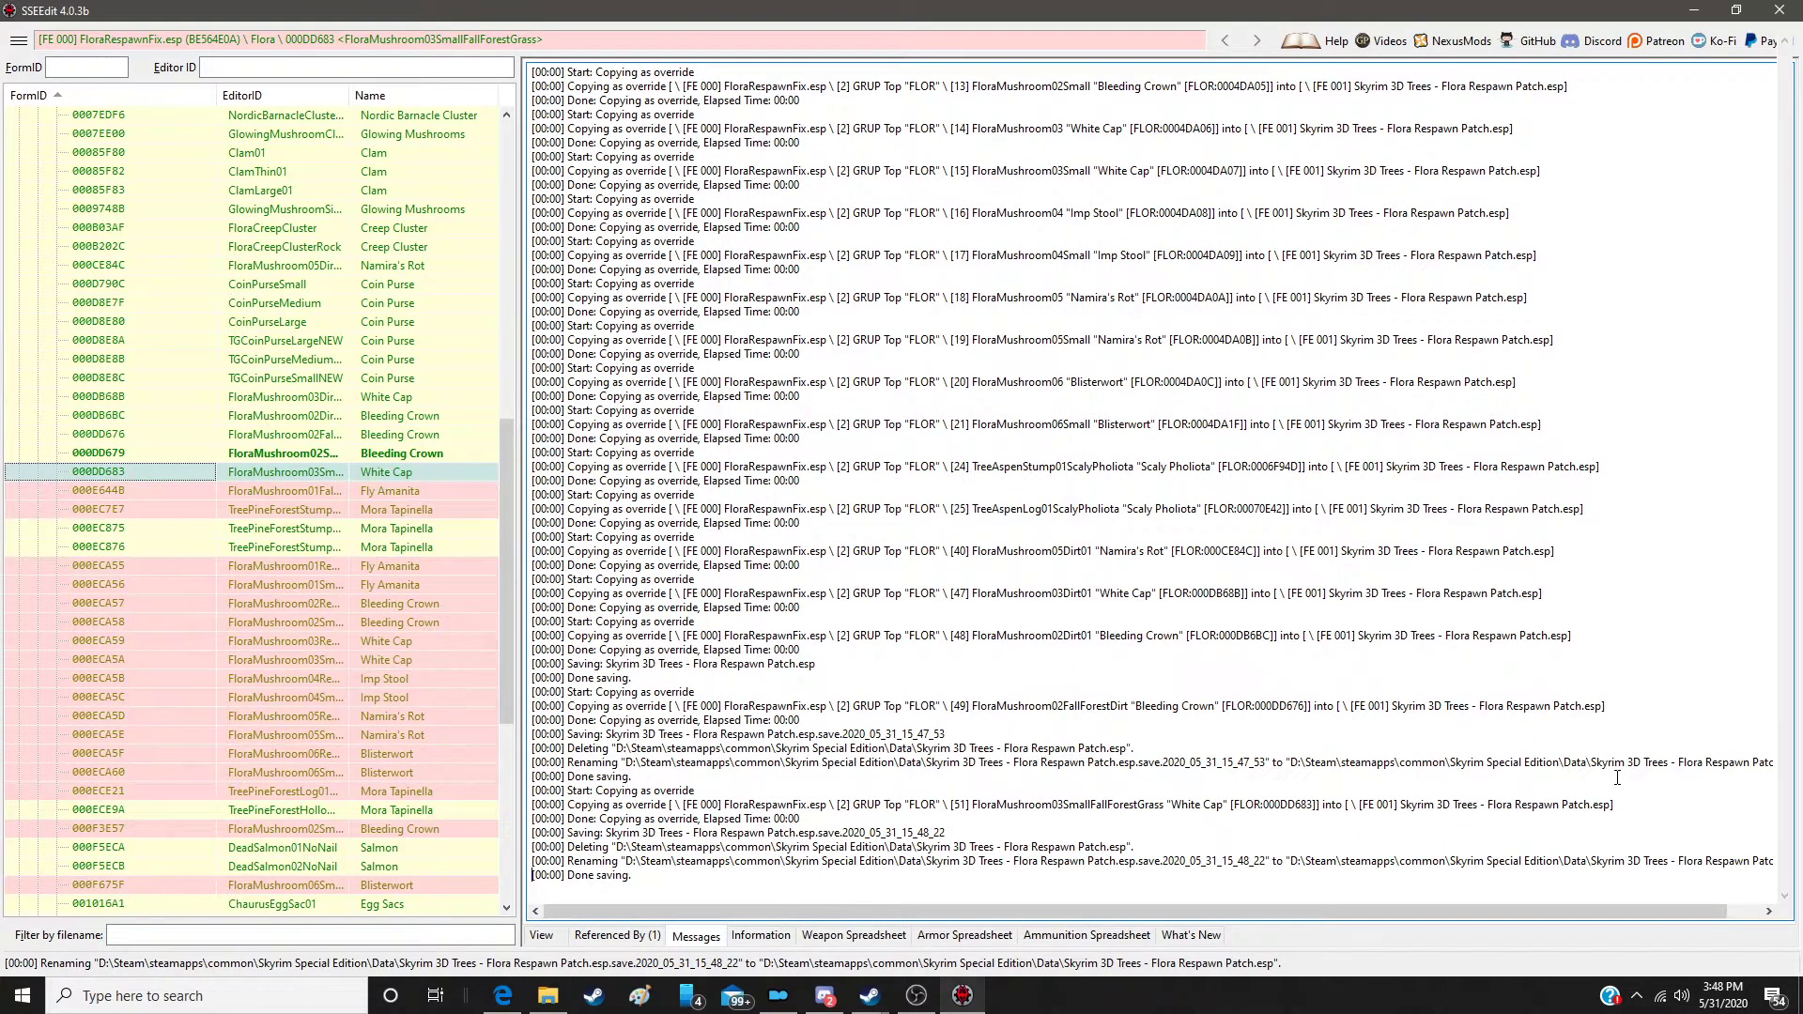
pyautogui.hotkey('alt', 'F4')
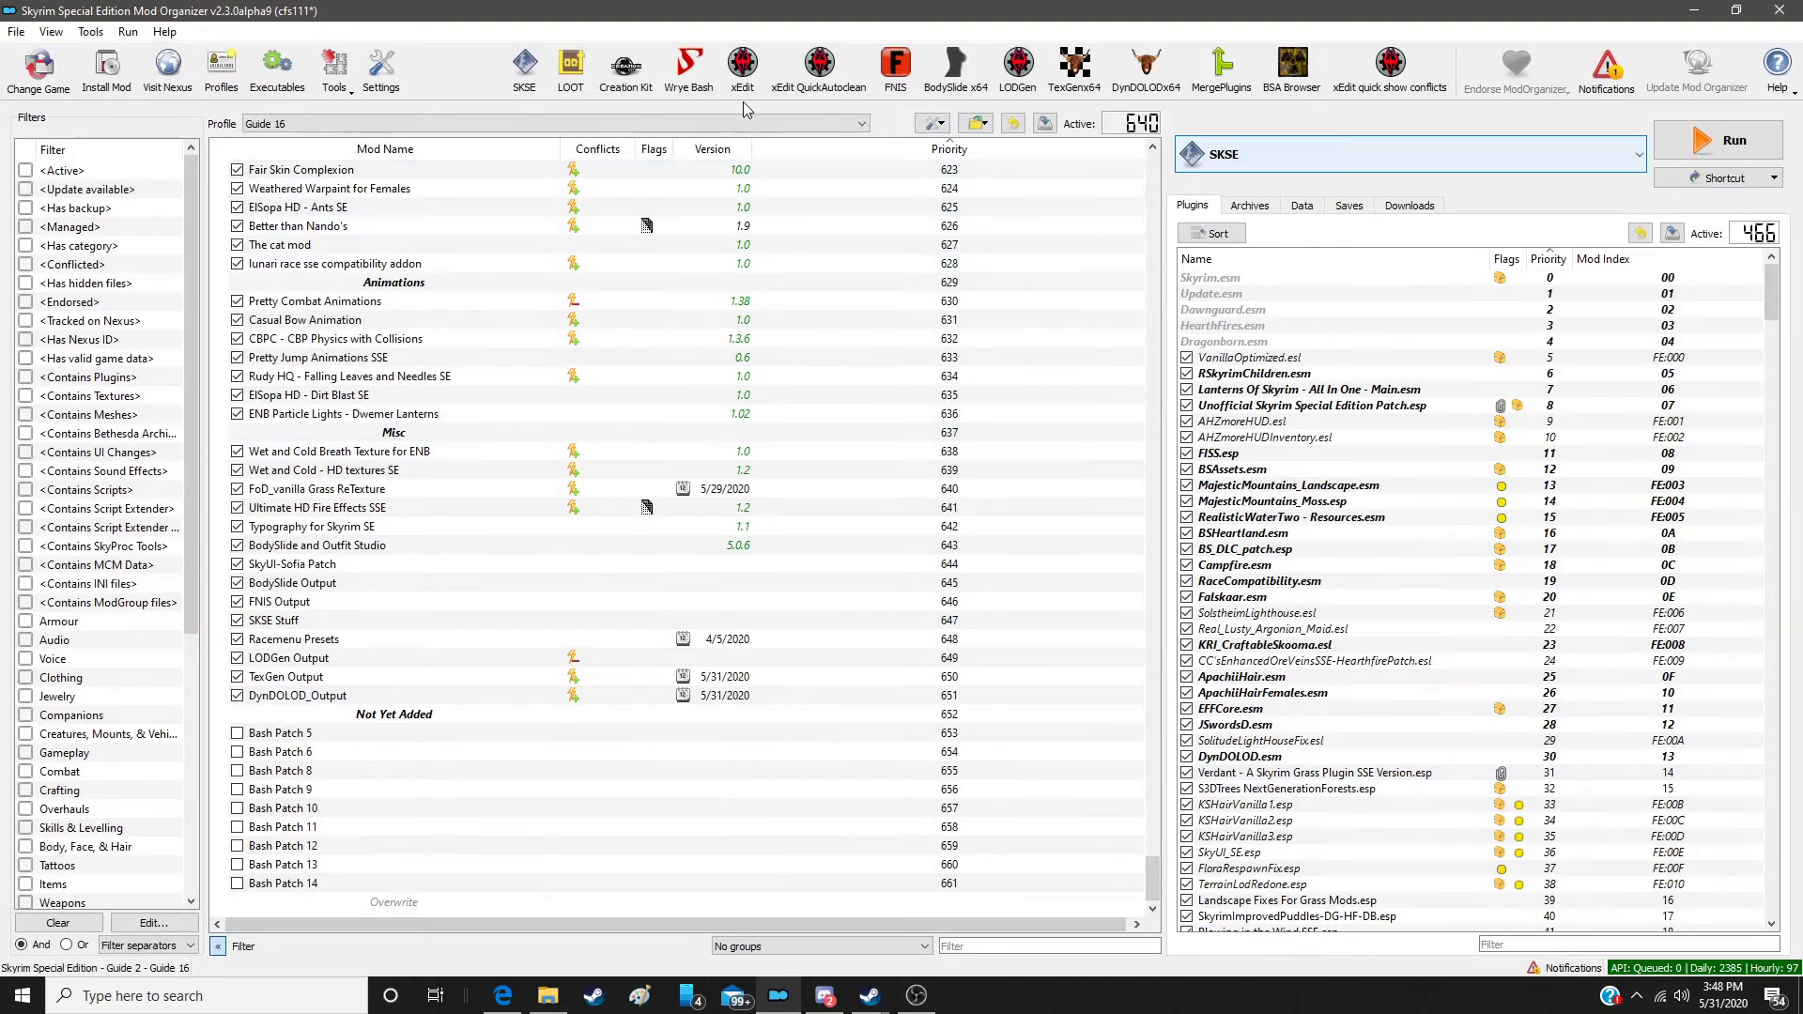
pyautogui.click(743, 89)
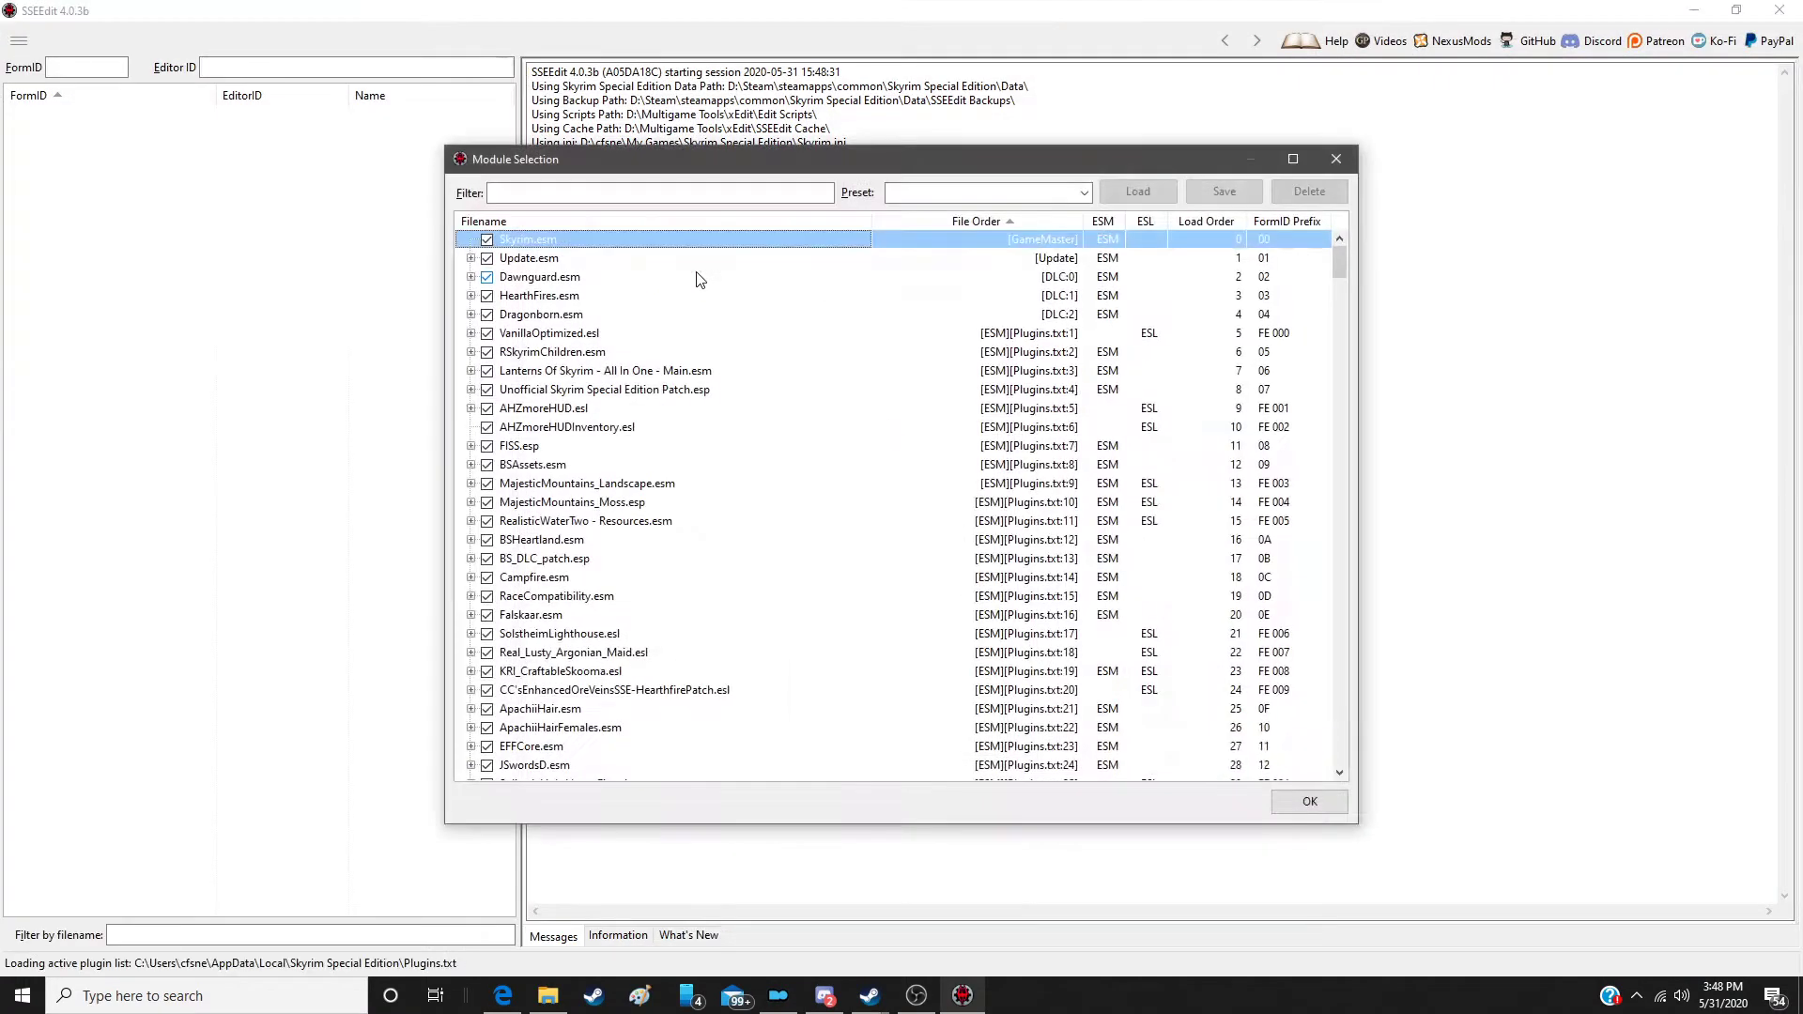
pyautogui.click(704, 296)
pyautogui.rightClick(706, 302)
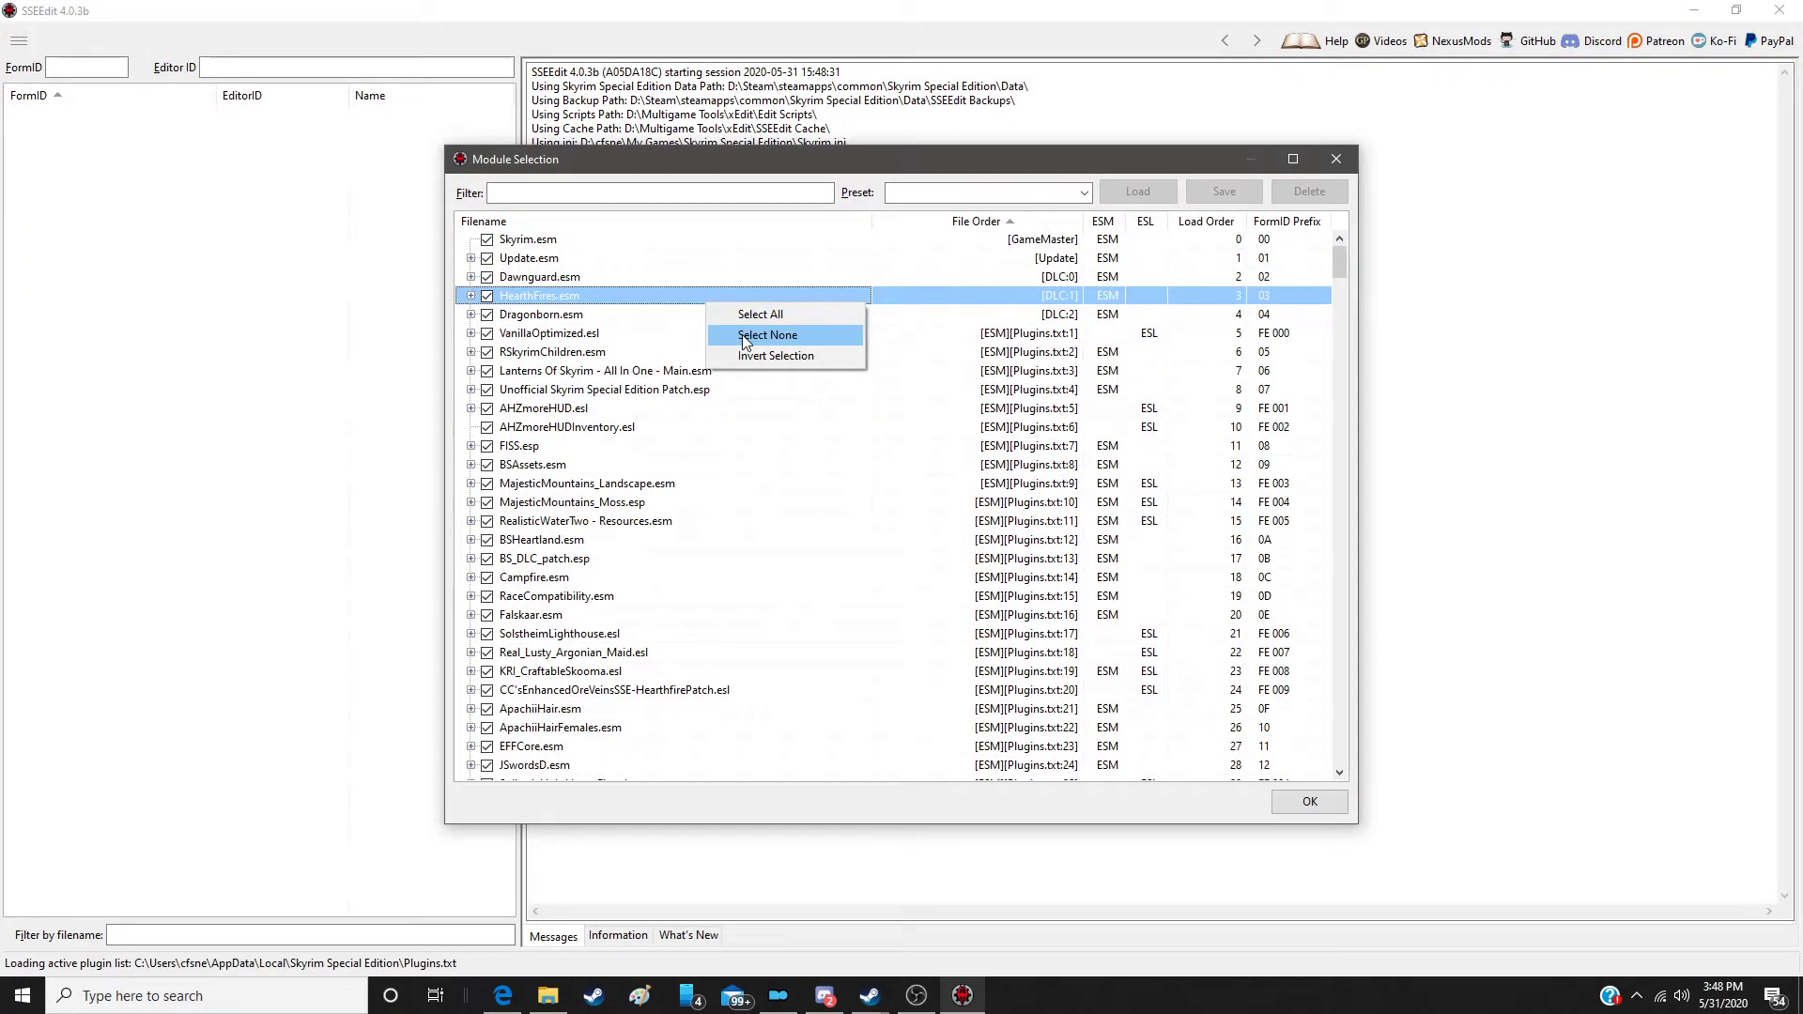
pyautogui.click(743, 336)
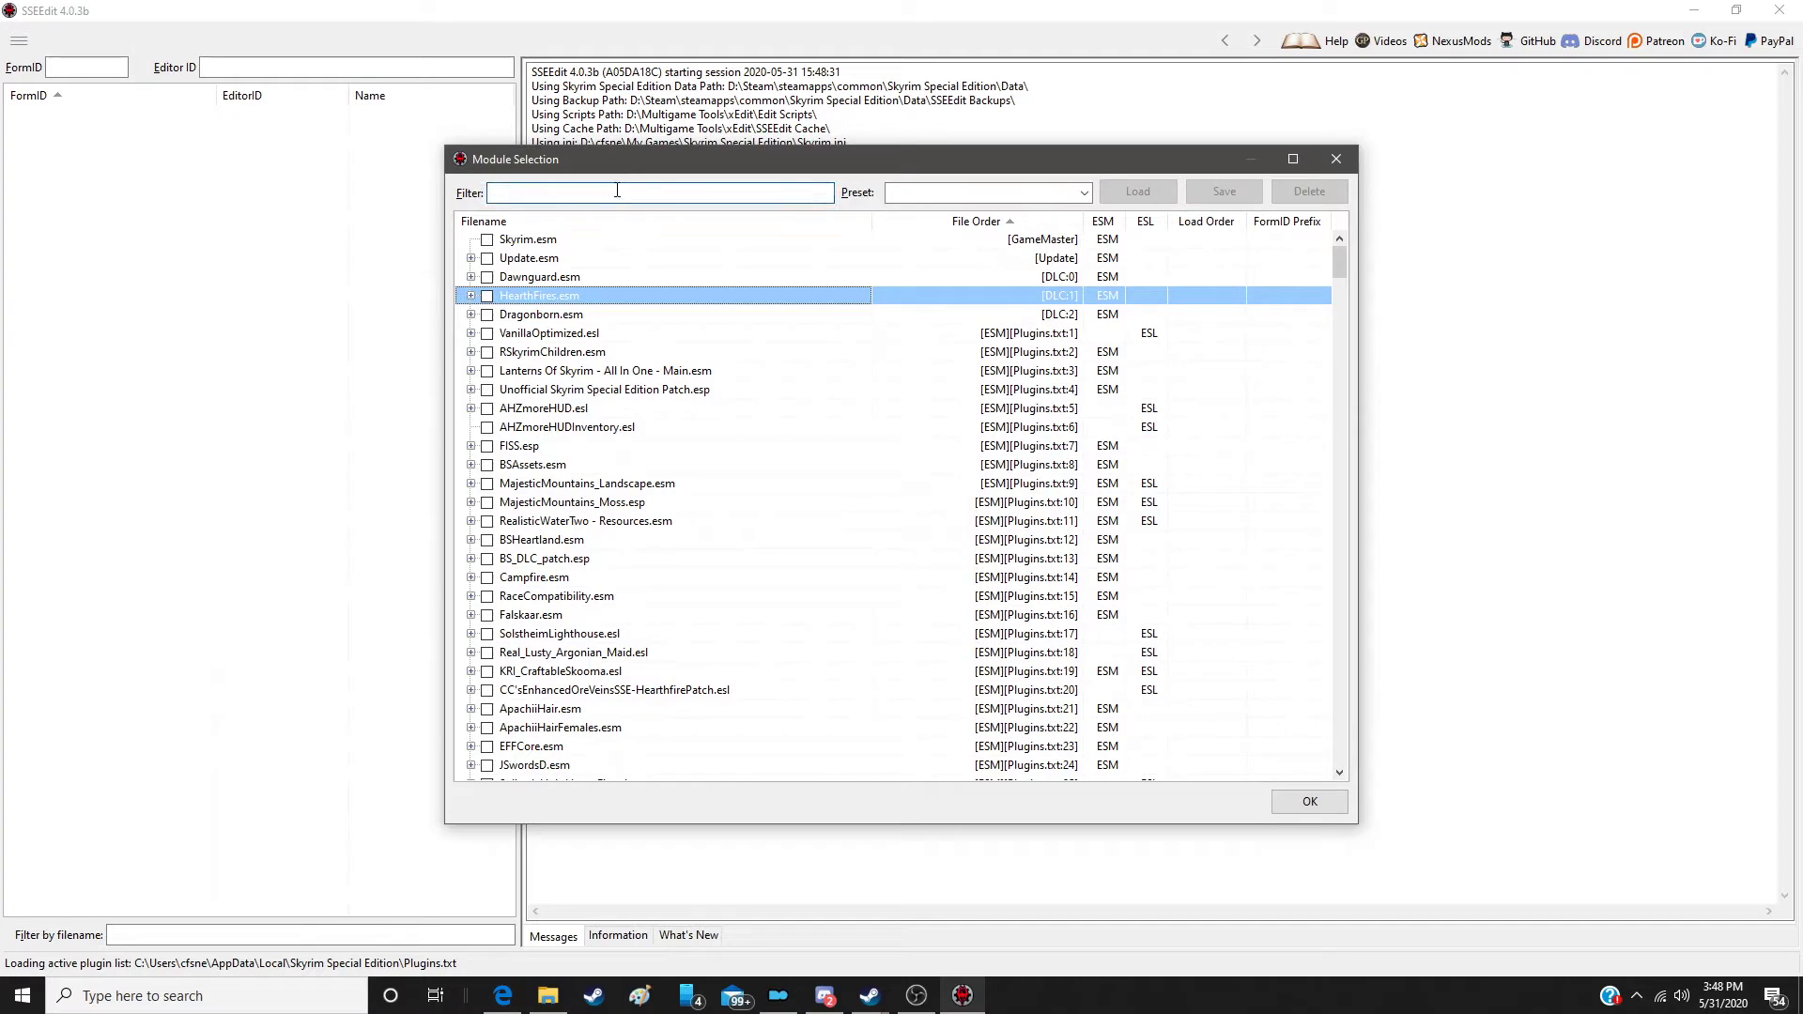
pyautogui.write('3d')
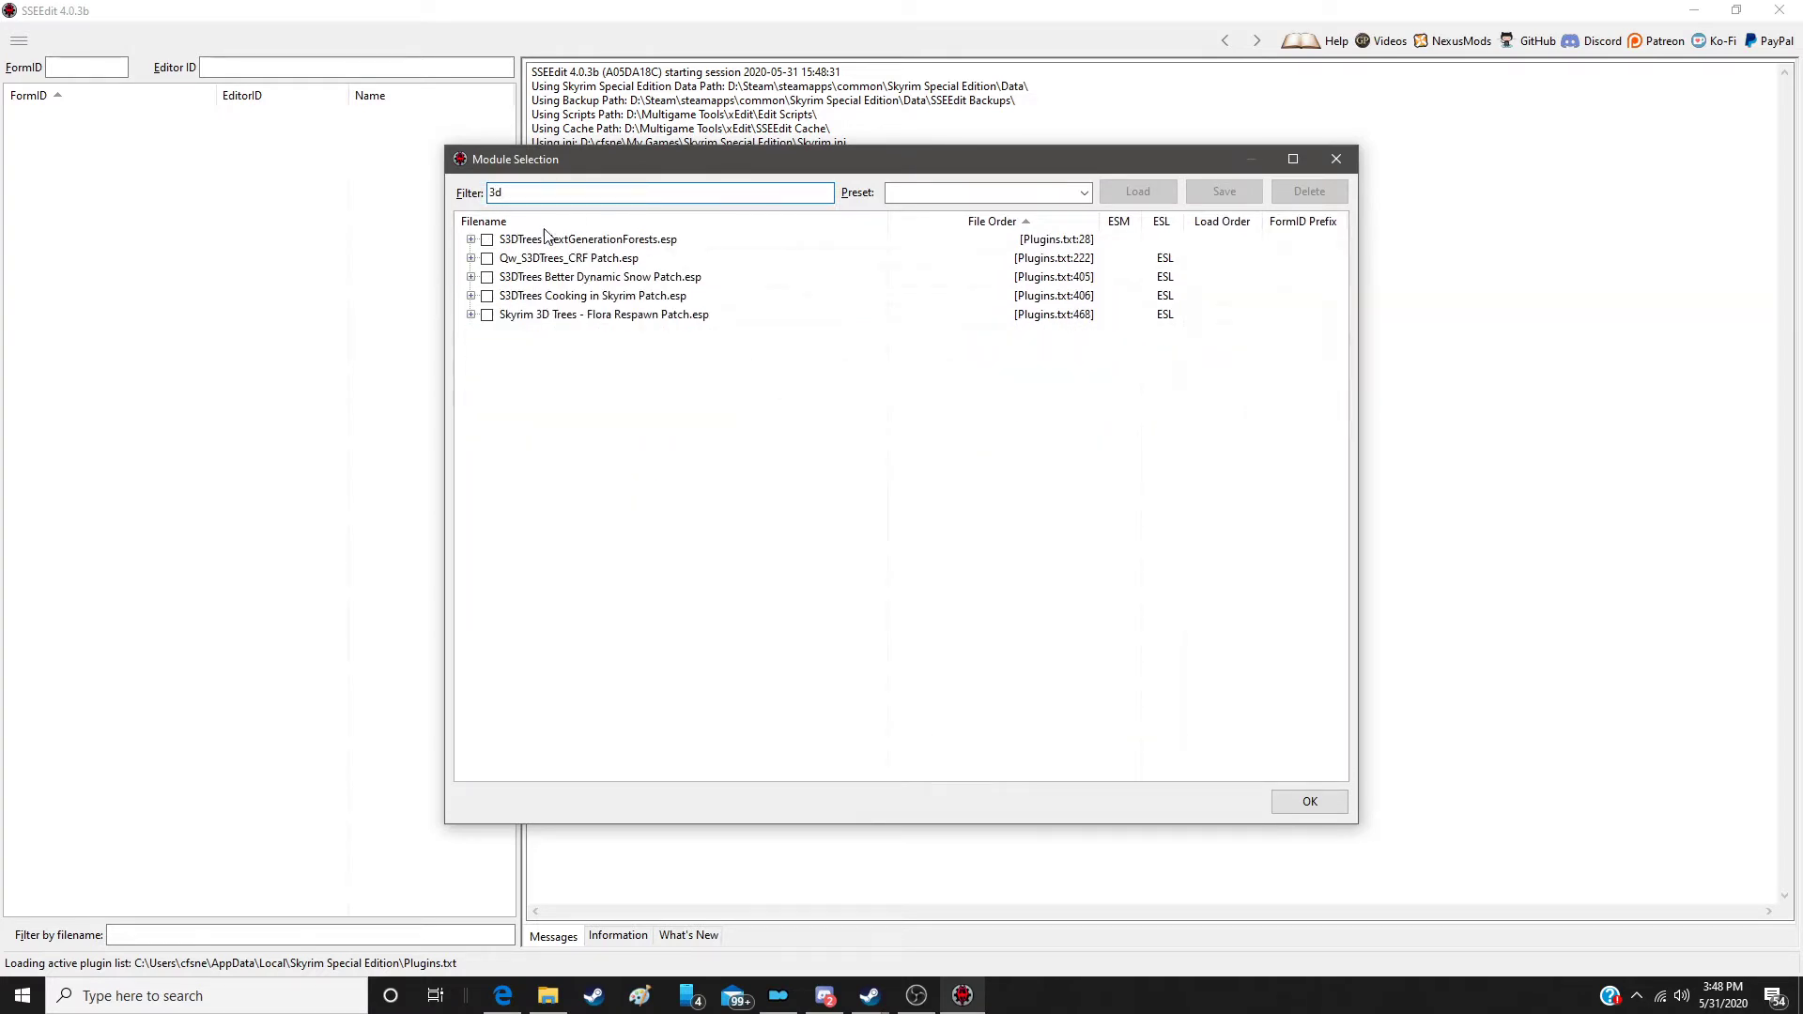
pyautogui.click(487, 239)
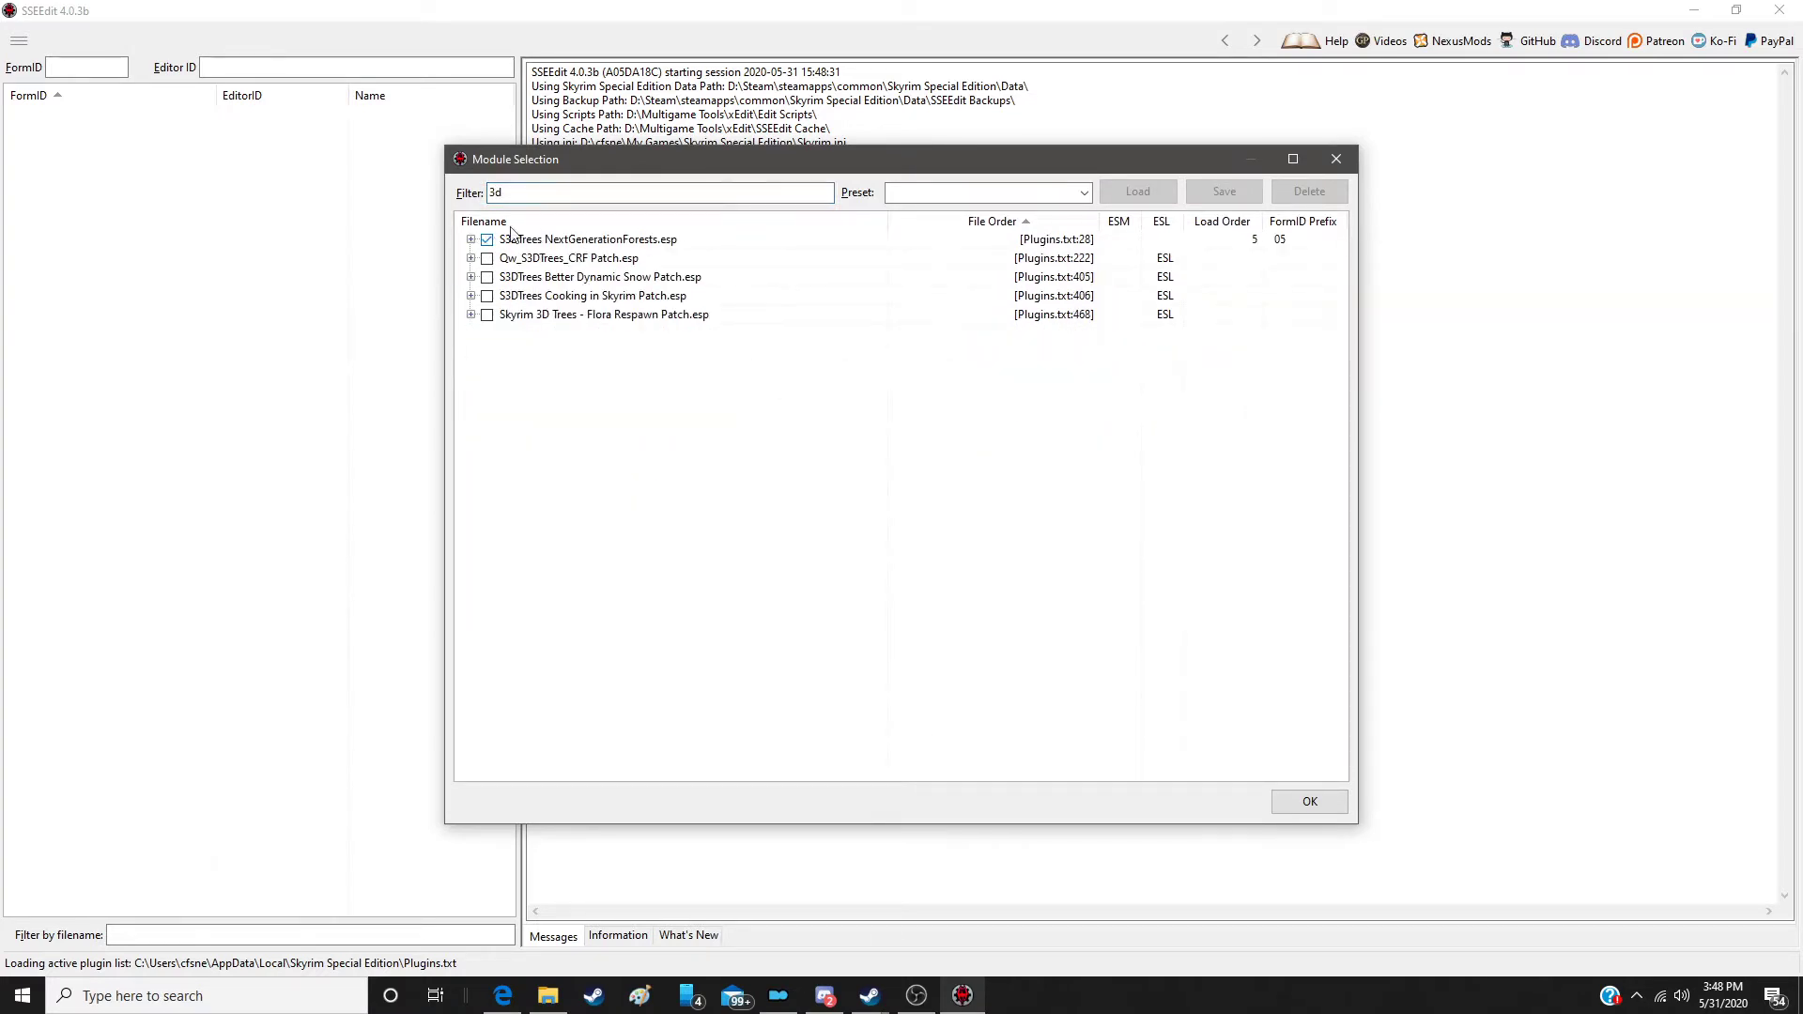
pyautogui.doubleClick(563, 196)
pyautogui.write('flor')
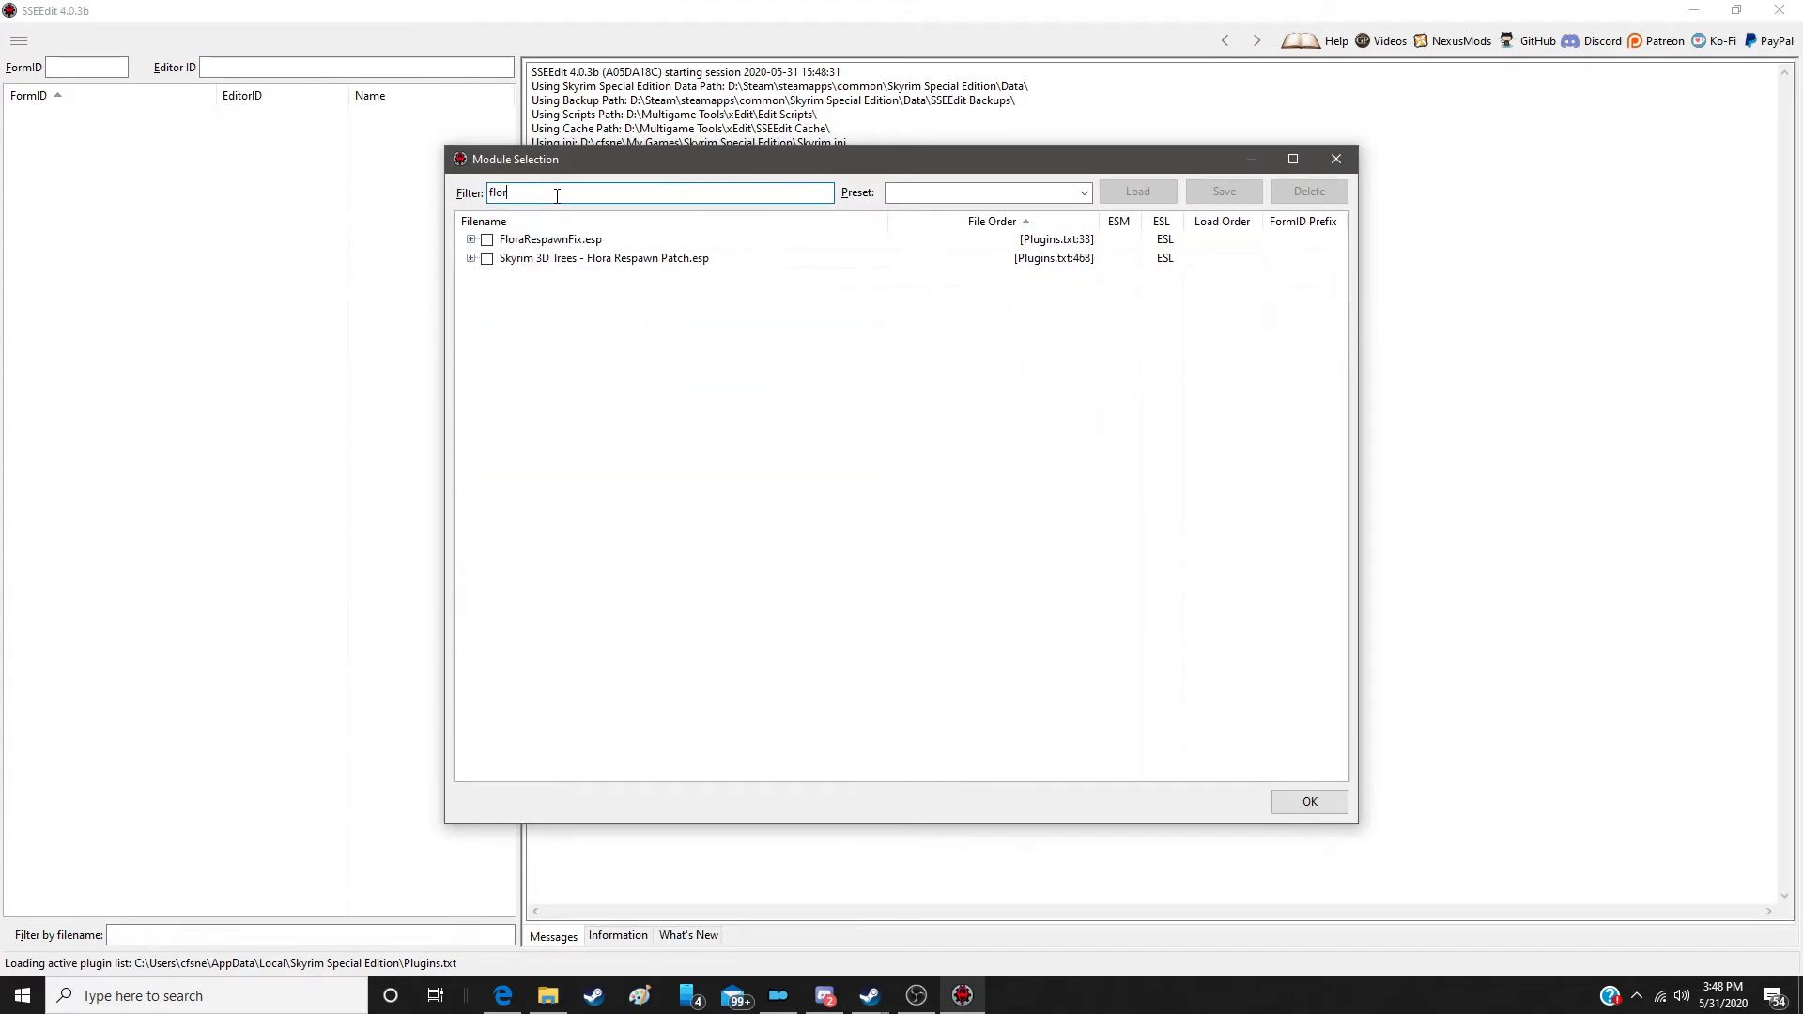
pyautogui.click(488, 240)
pyautogui.click(1311, 802)
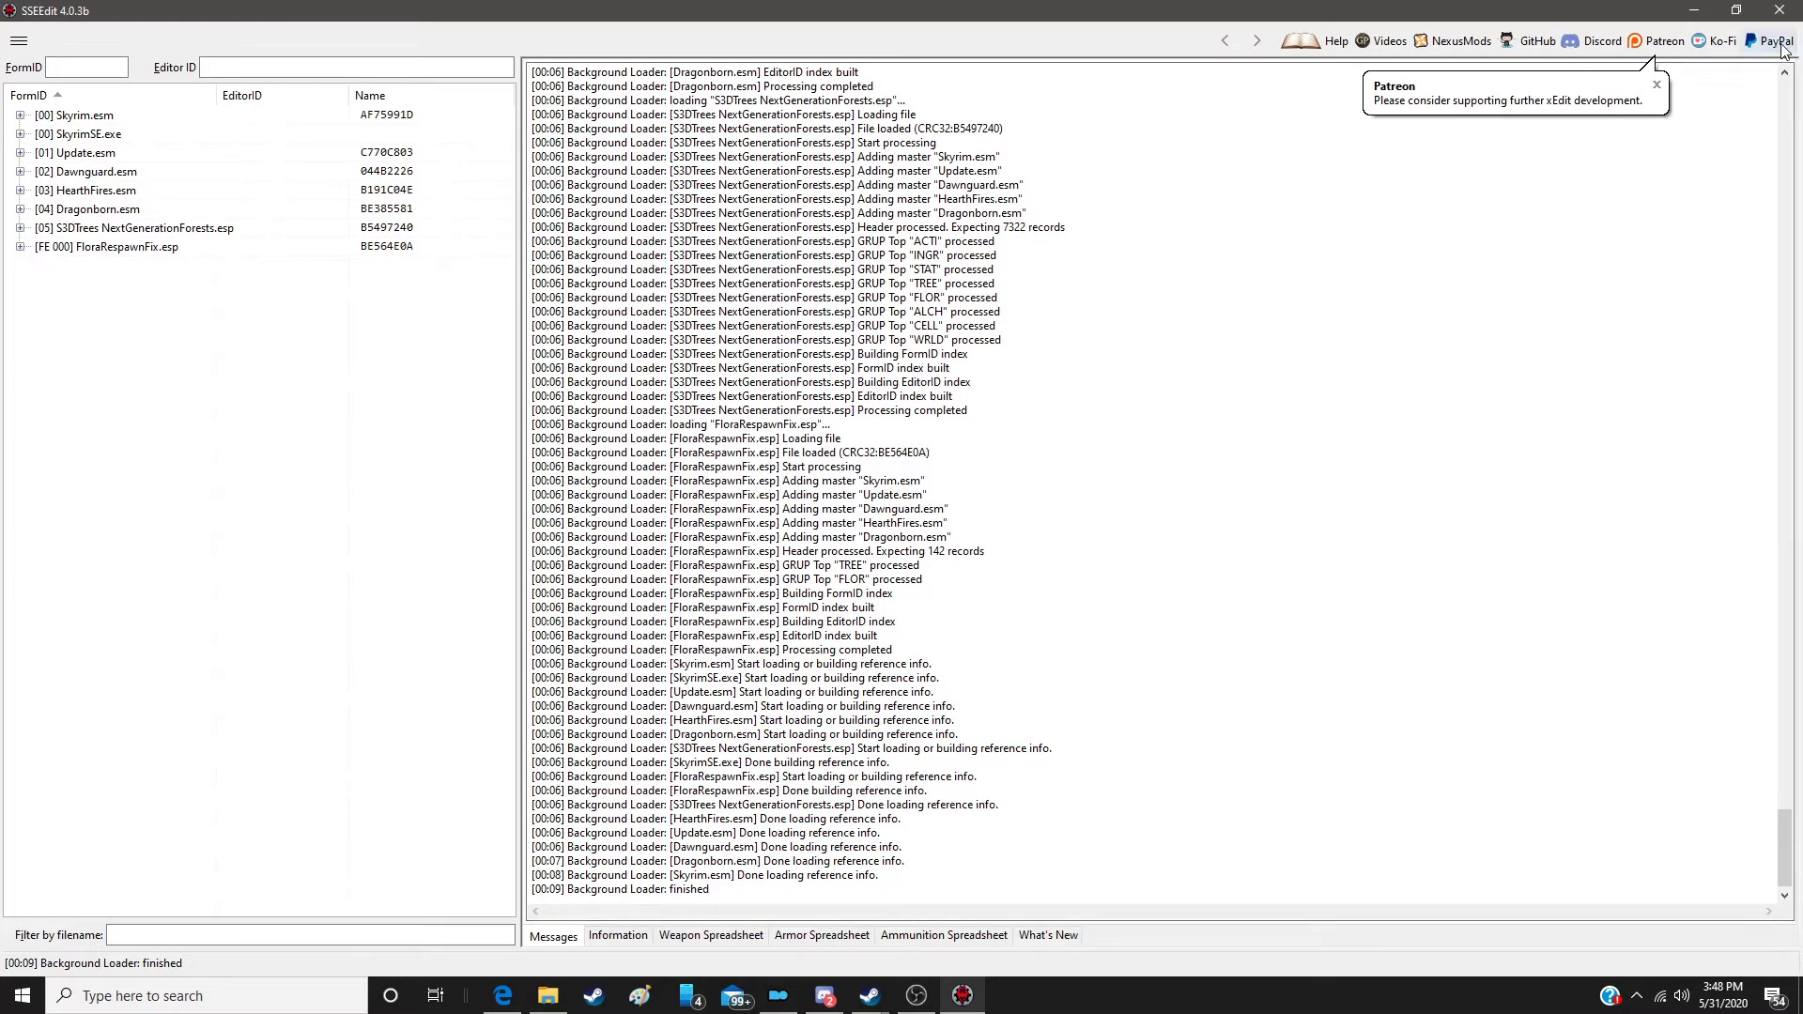
pyautogui.click(1780, 9)
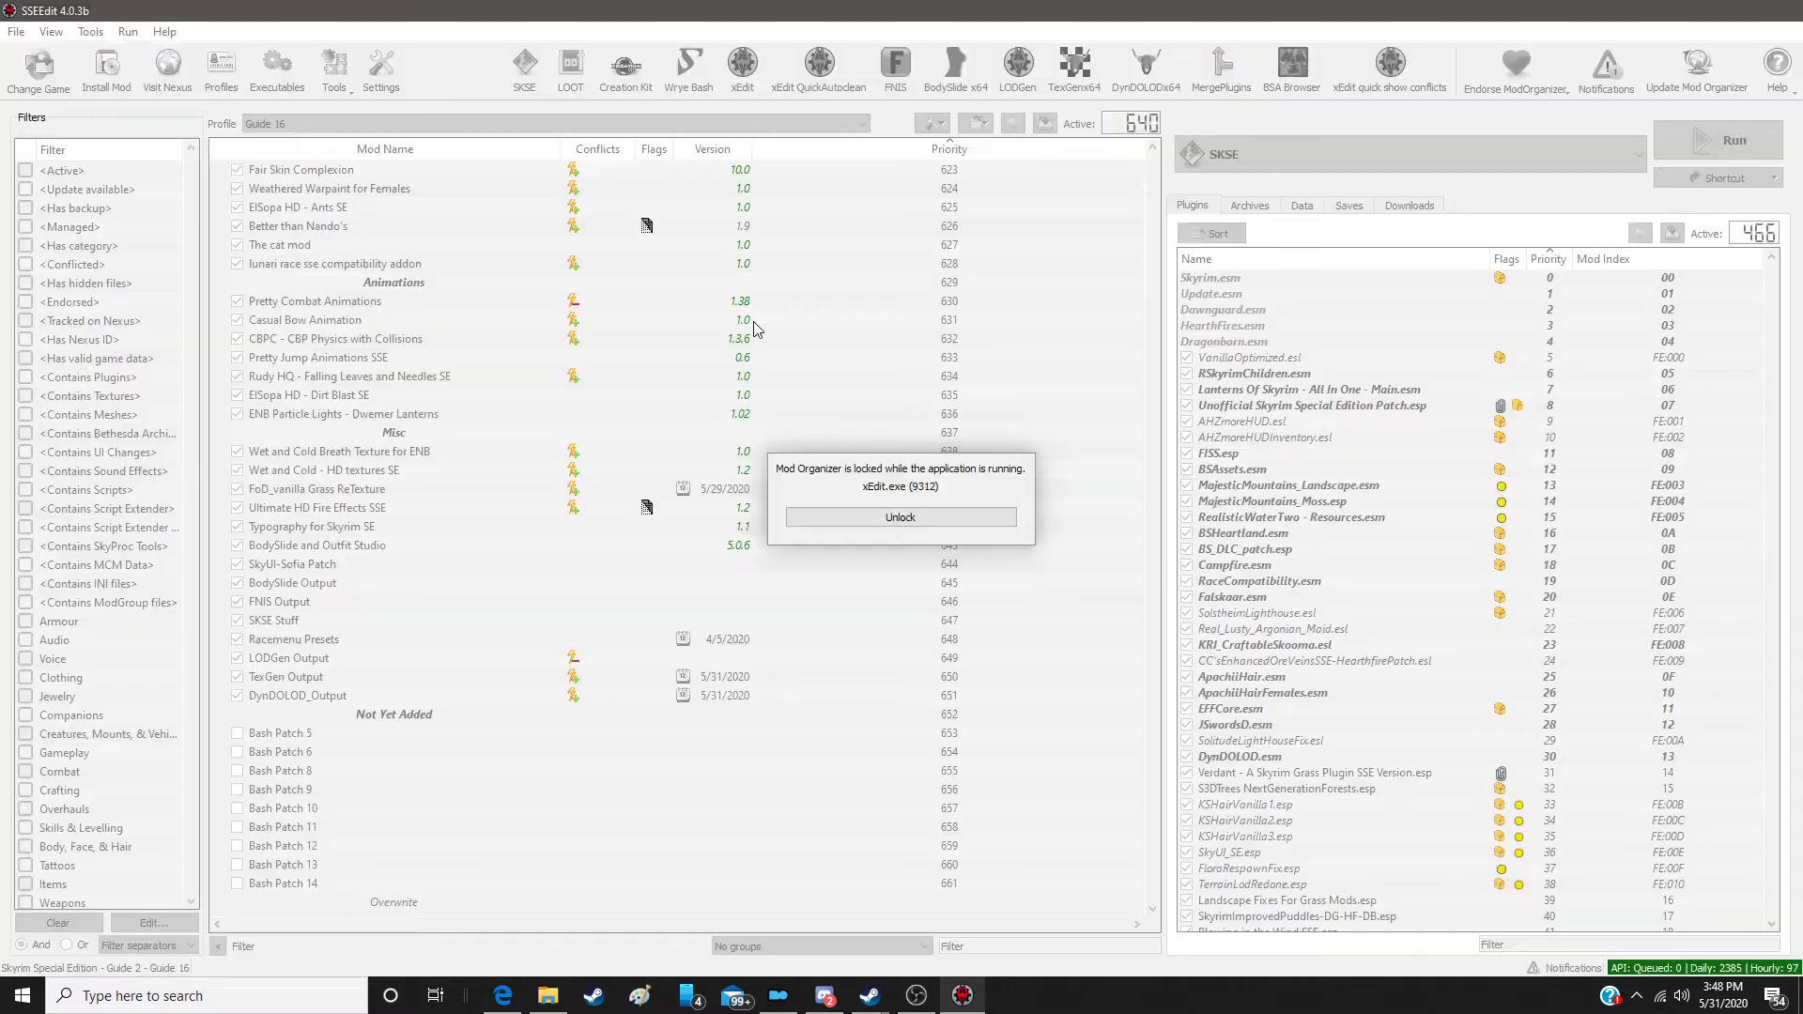
# Step: Reopen xEdit with only S3DTrees NextGenerationForests.esp, FloraRespawnFix.esp and Skyrim 3D Trees - Flora Respawn Patch.esp selected for loading
pyautogui.click(742, 68)
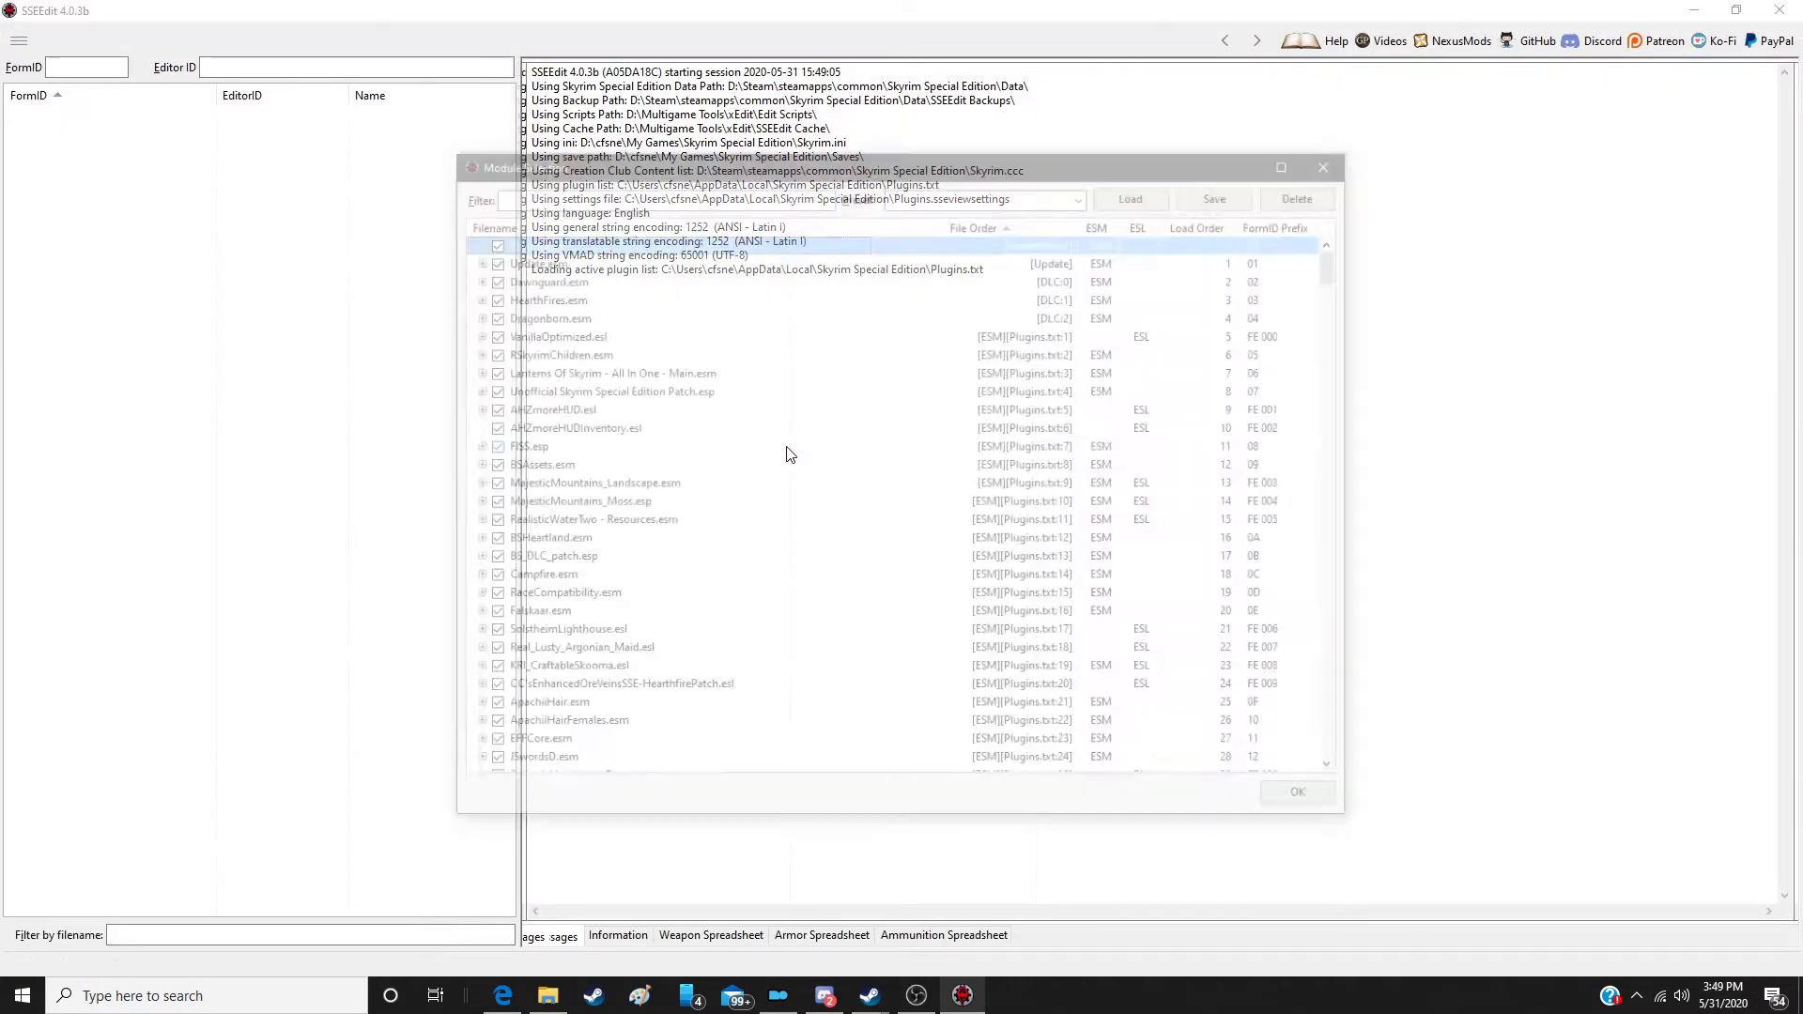
pyautogui.rightClick(646, 278)
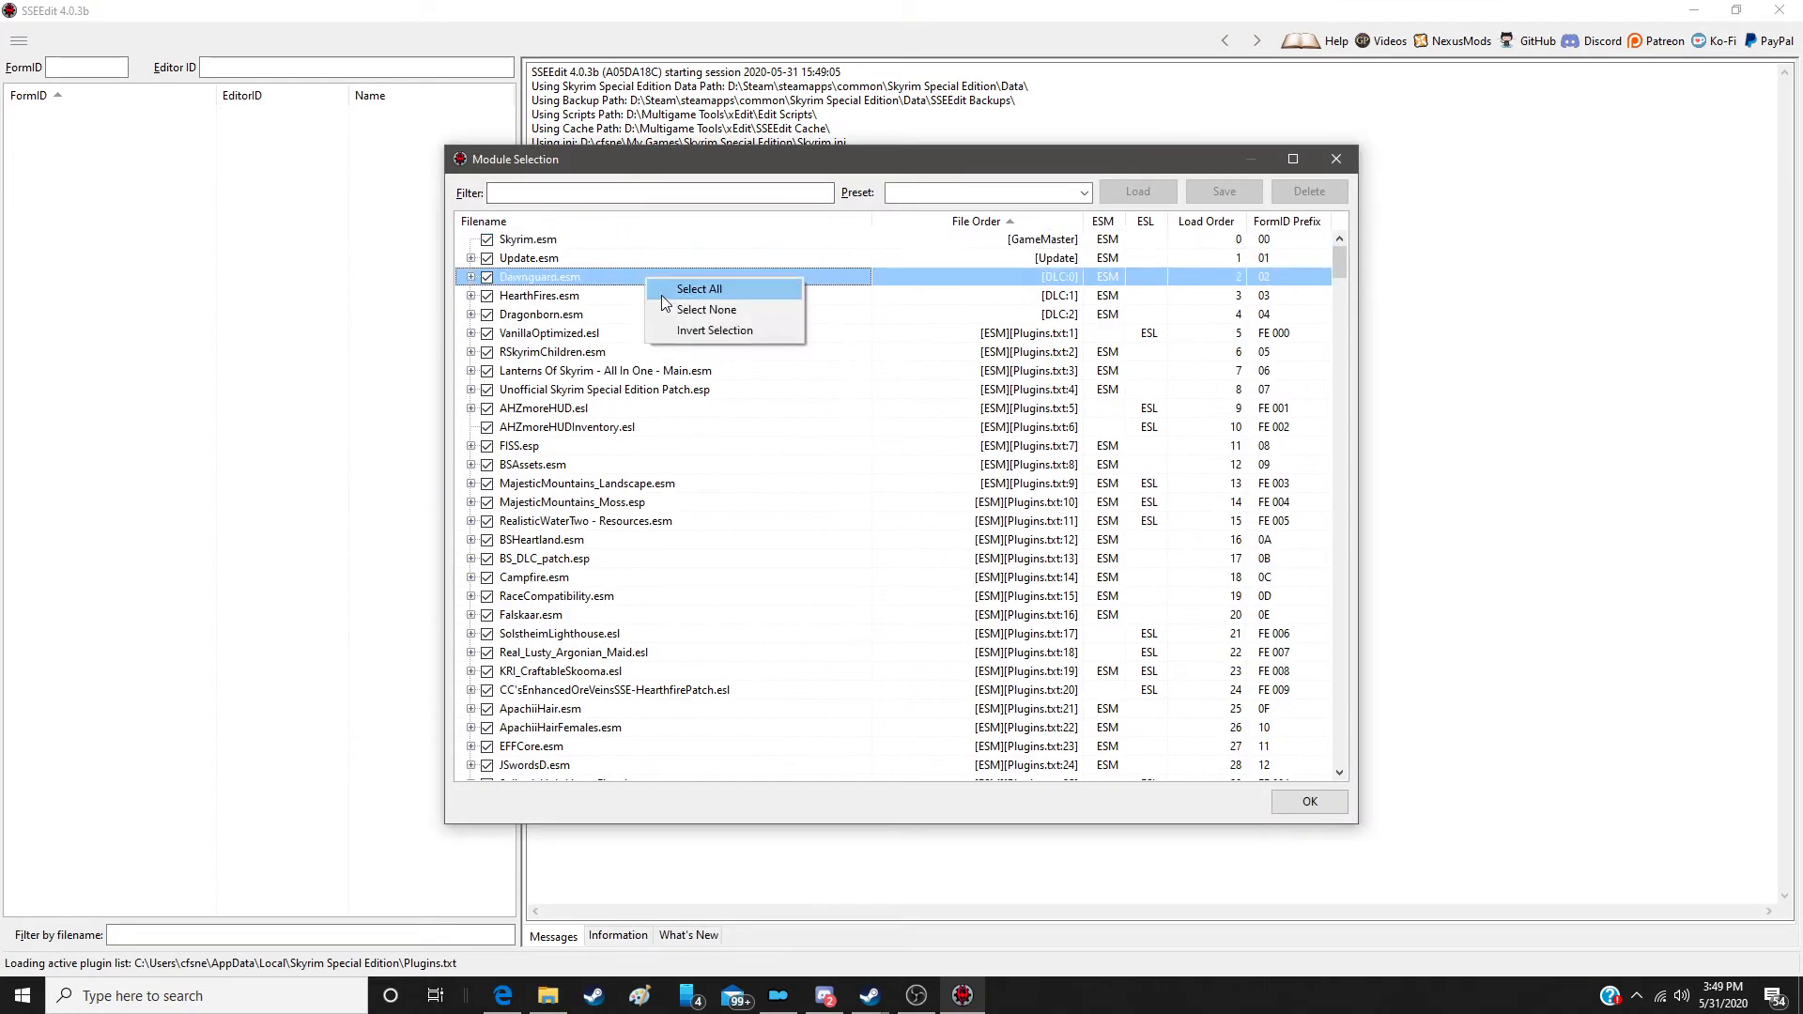
pyautogui.click(669, 313)
pyautogui.click(591, 193)
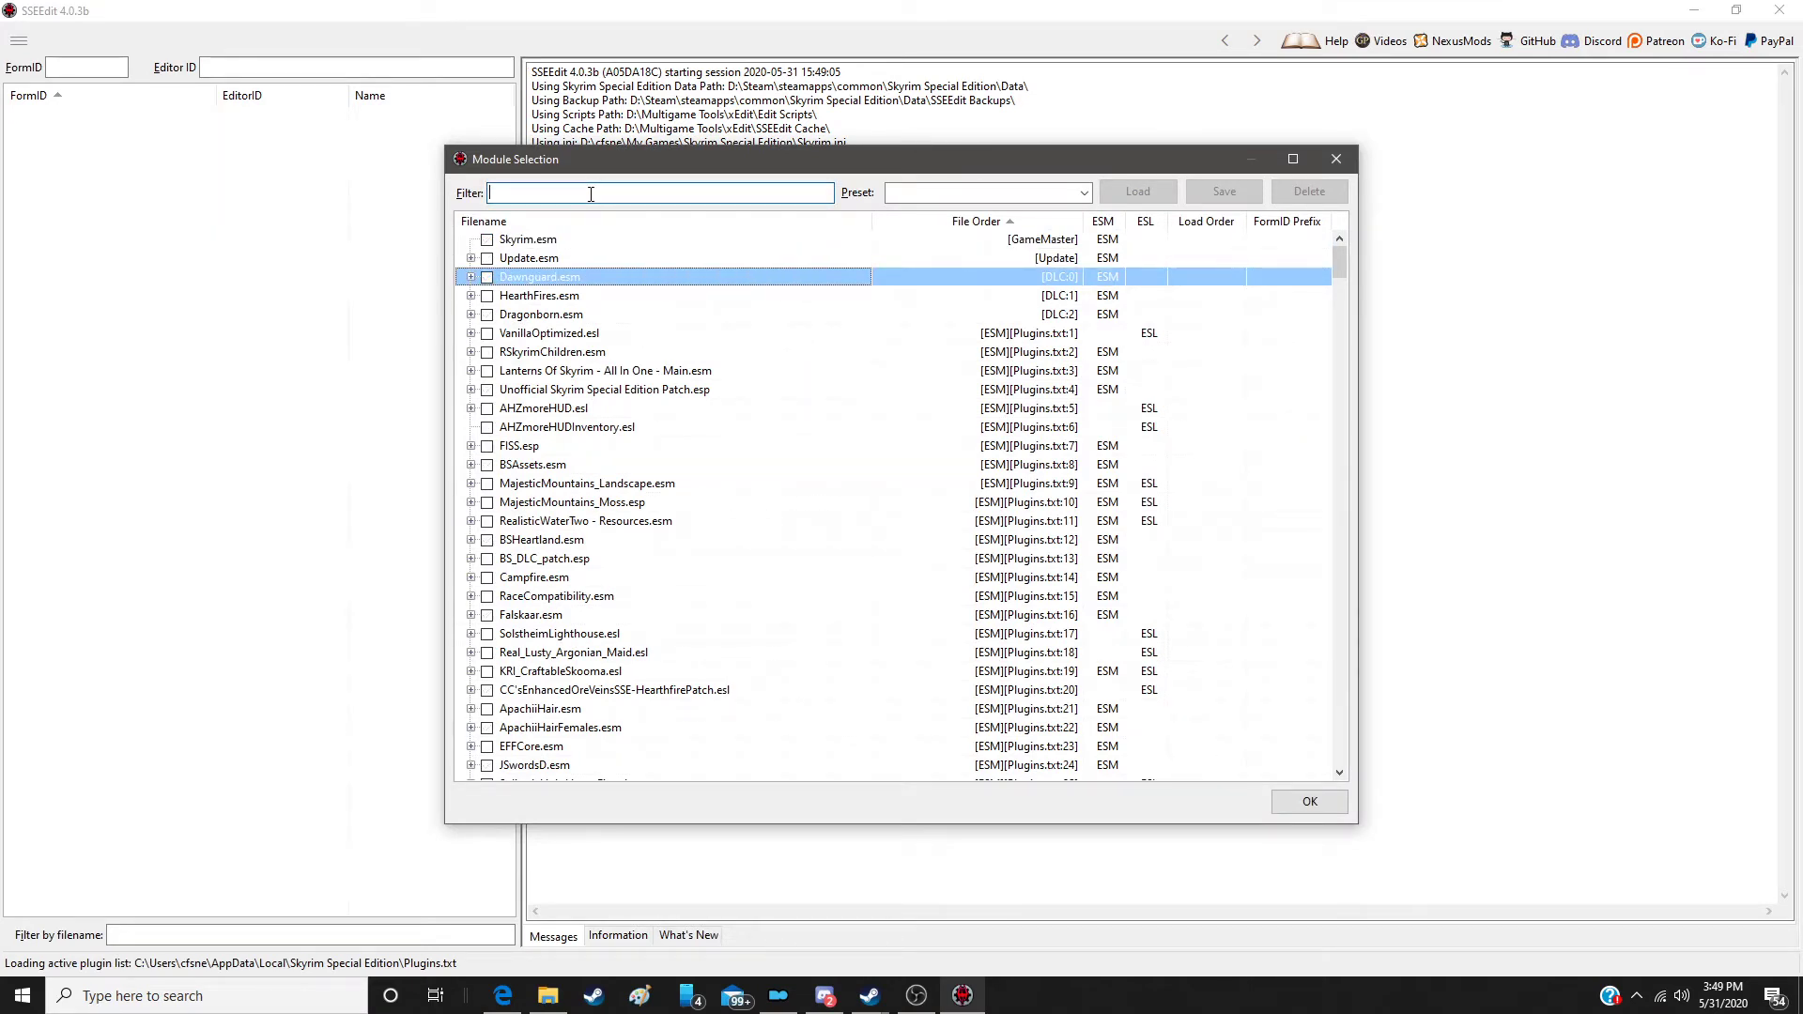
pyautogui.write('3d')
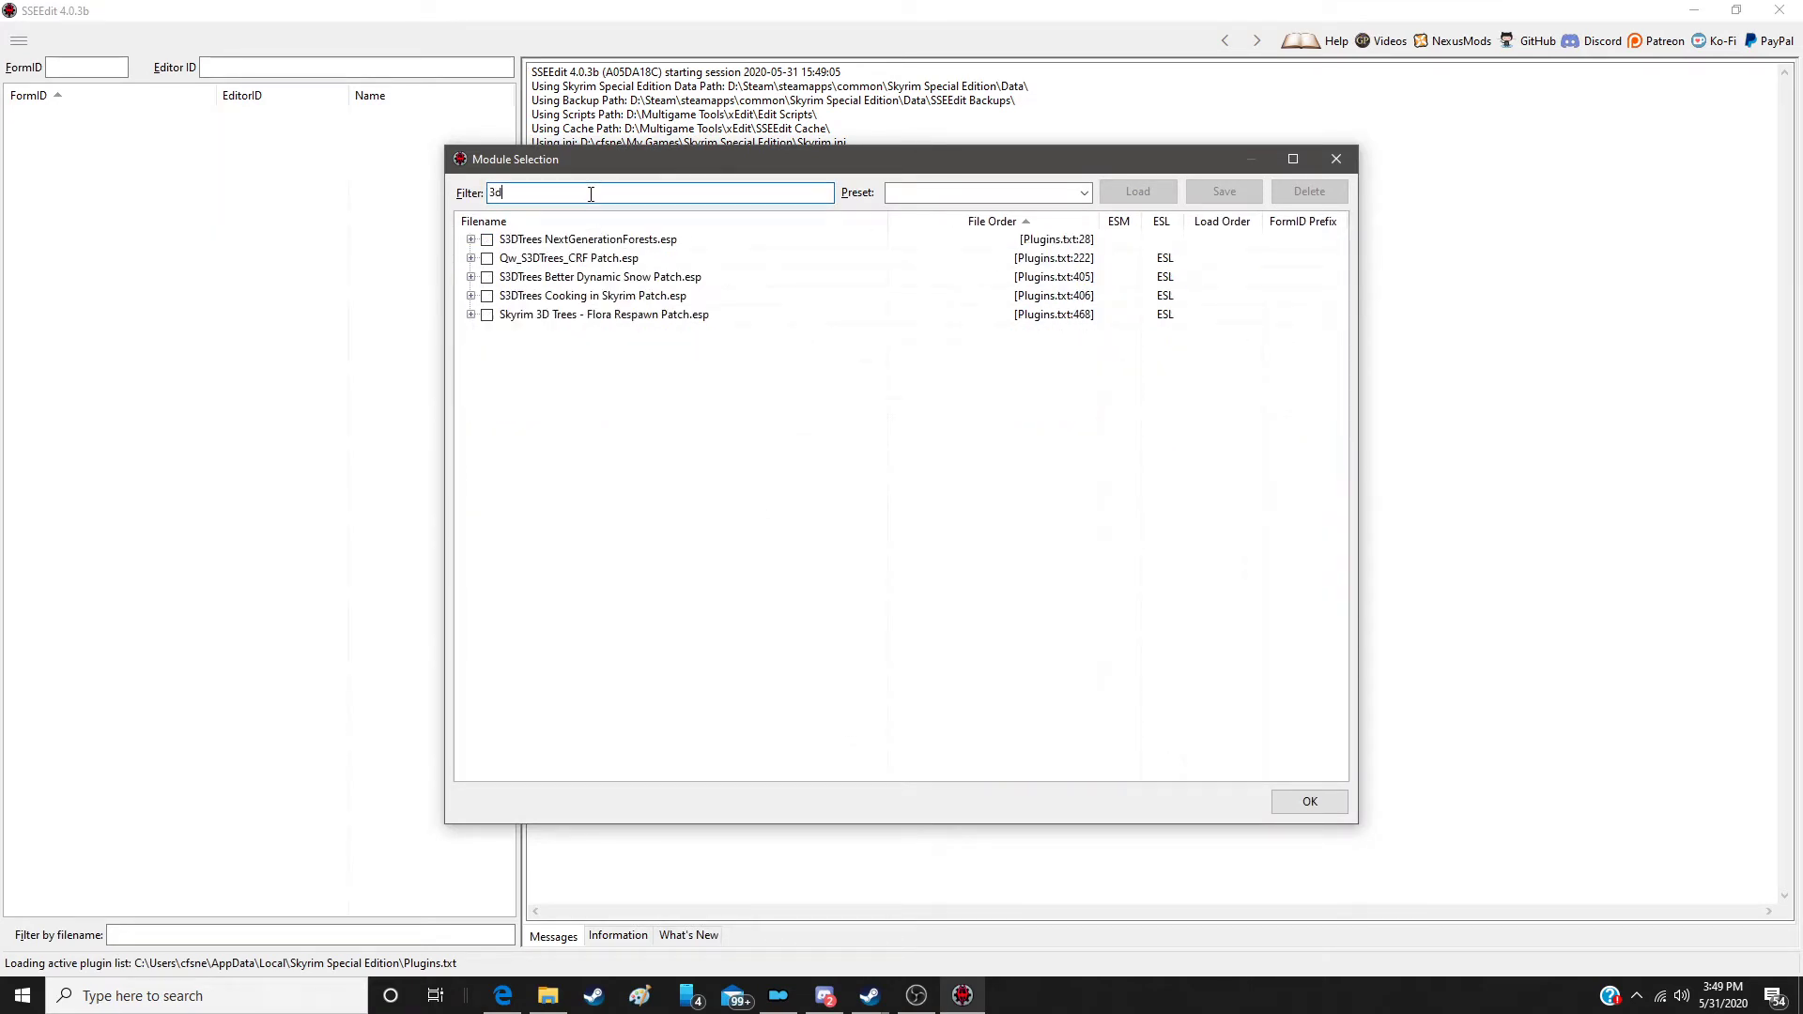
pyautogui.click(487, 241)
pyautogui.click(487, 314)
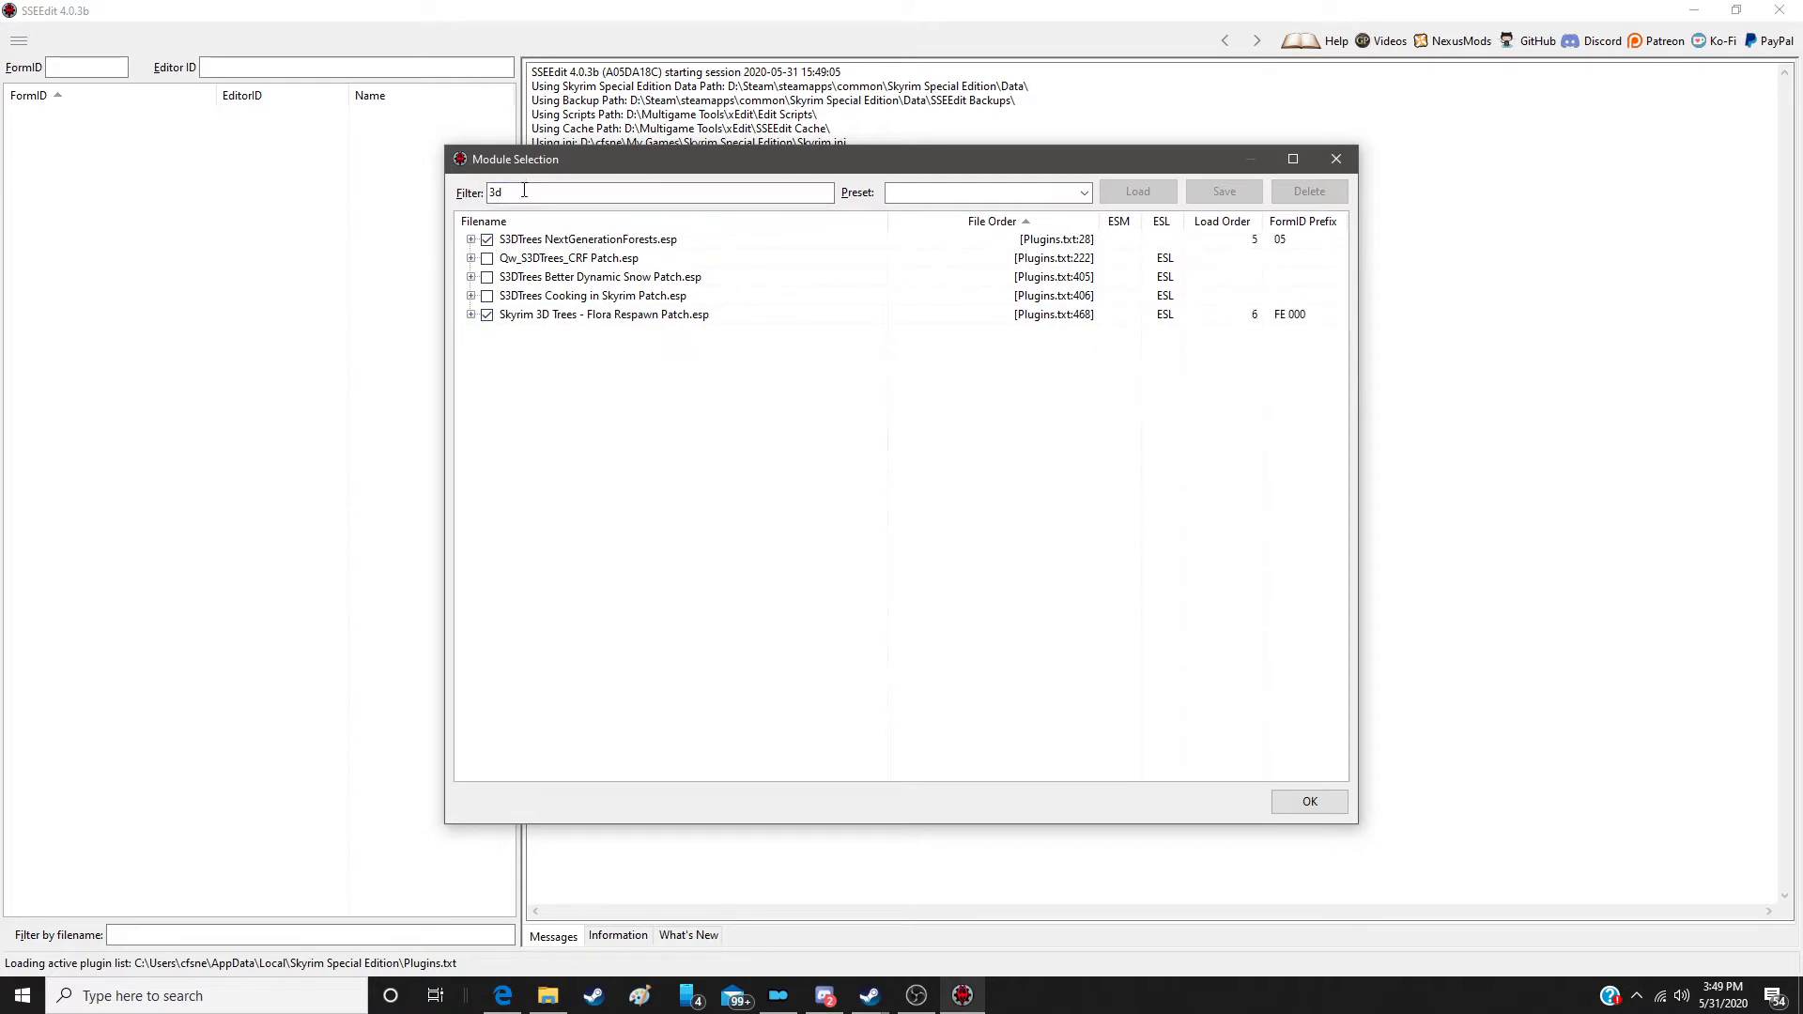
pyautogui.click(521, 196)
pyautogui.write('flor')
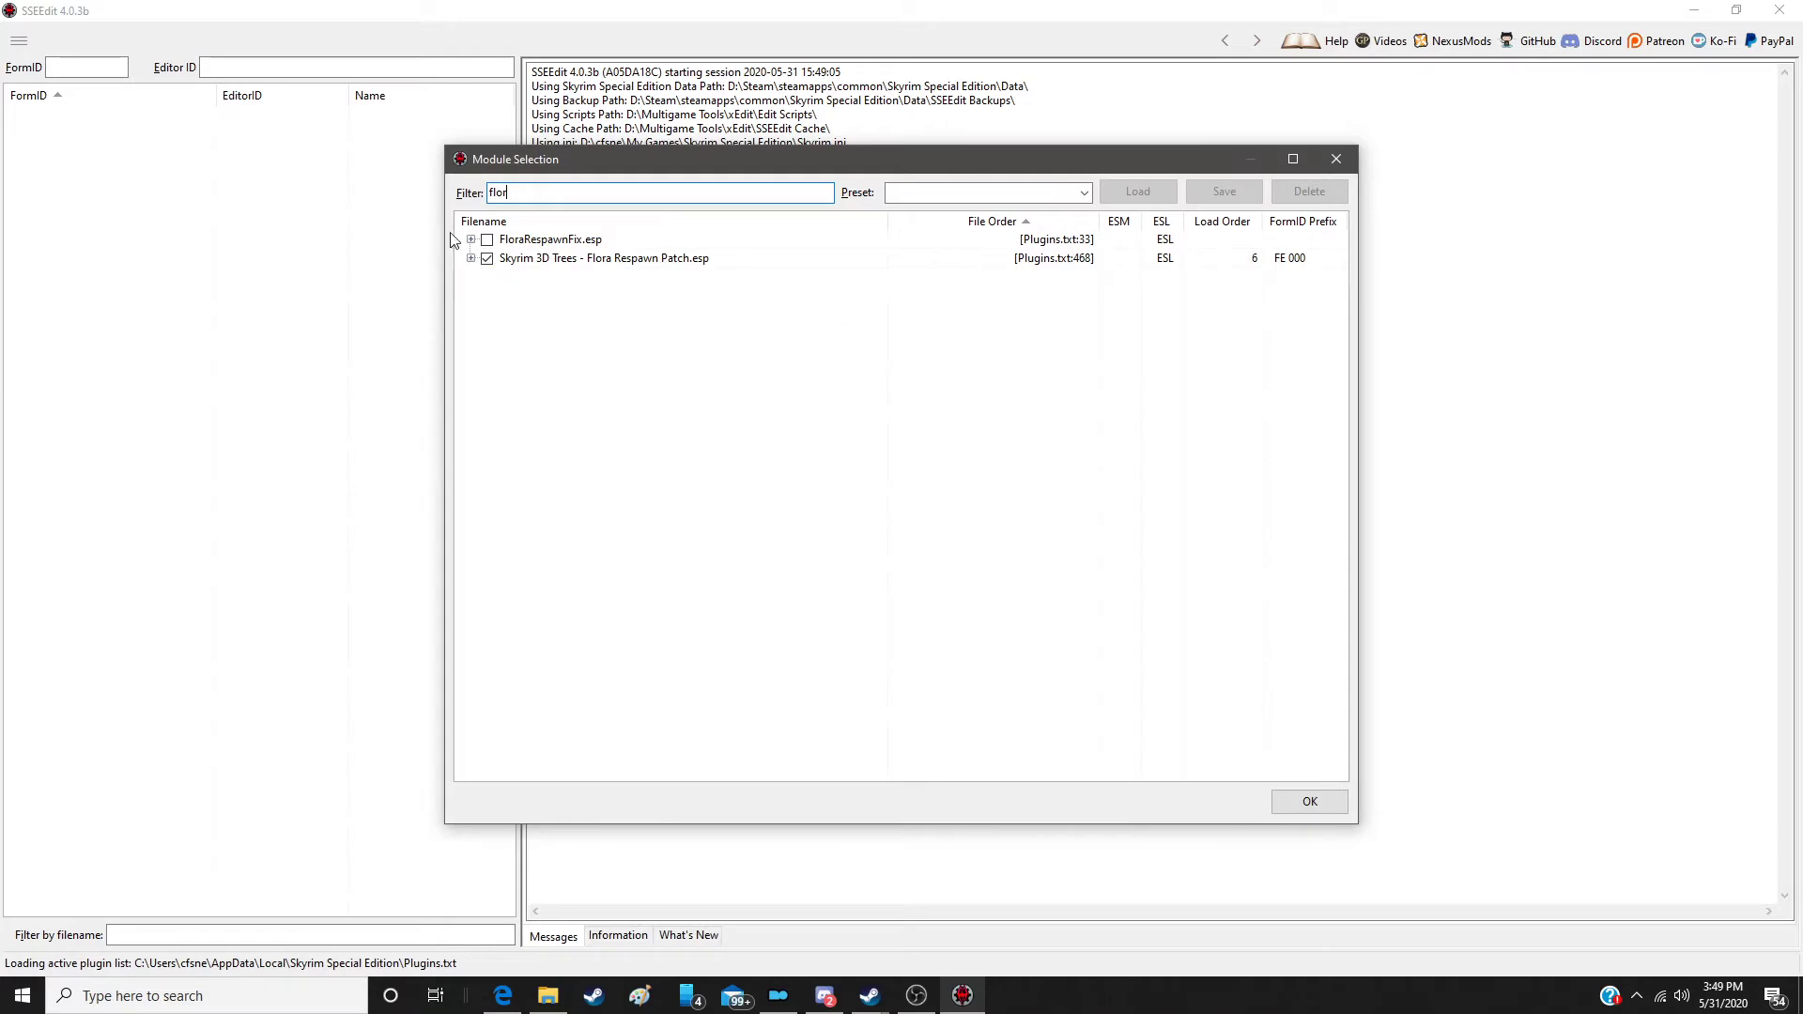
pyautogui.click(487, 243)
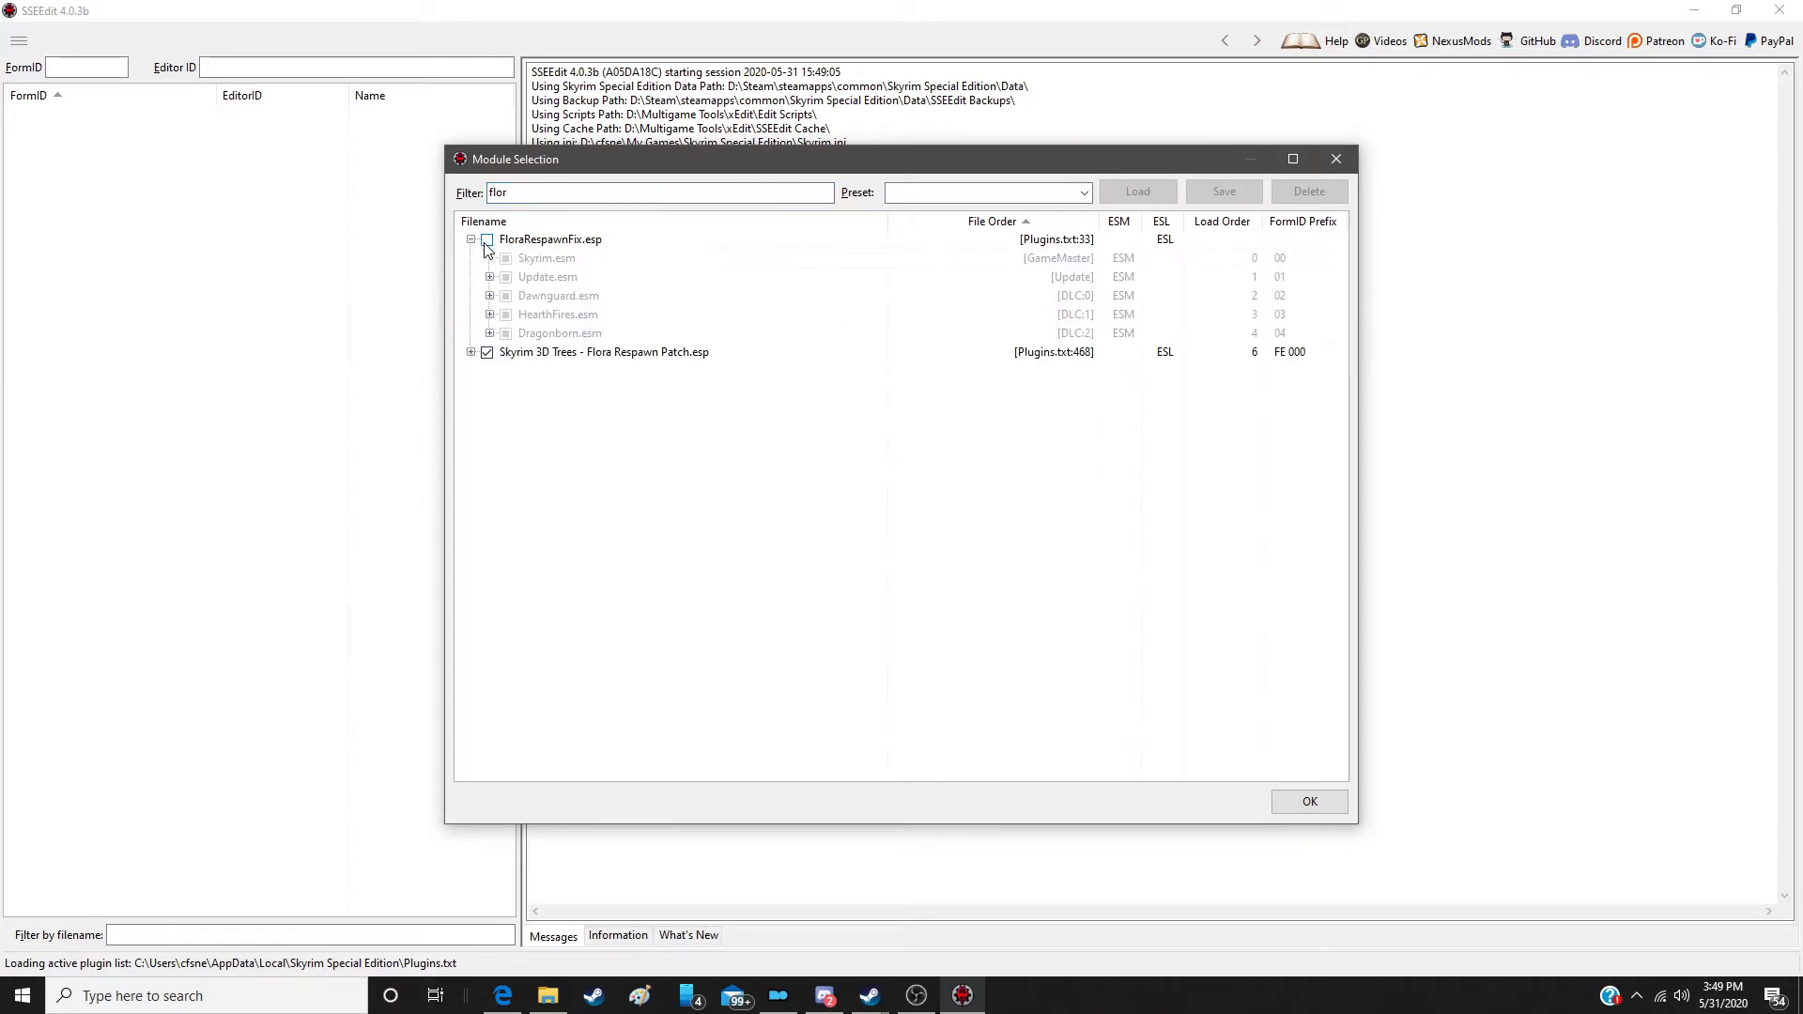
pyautogui.click(486, 243)
pyautogui.click(1288, 808)
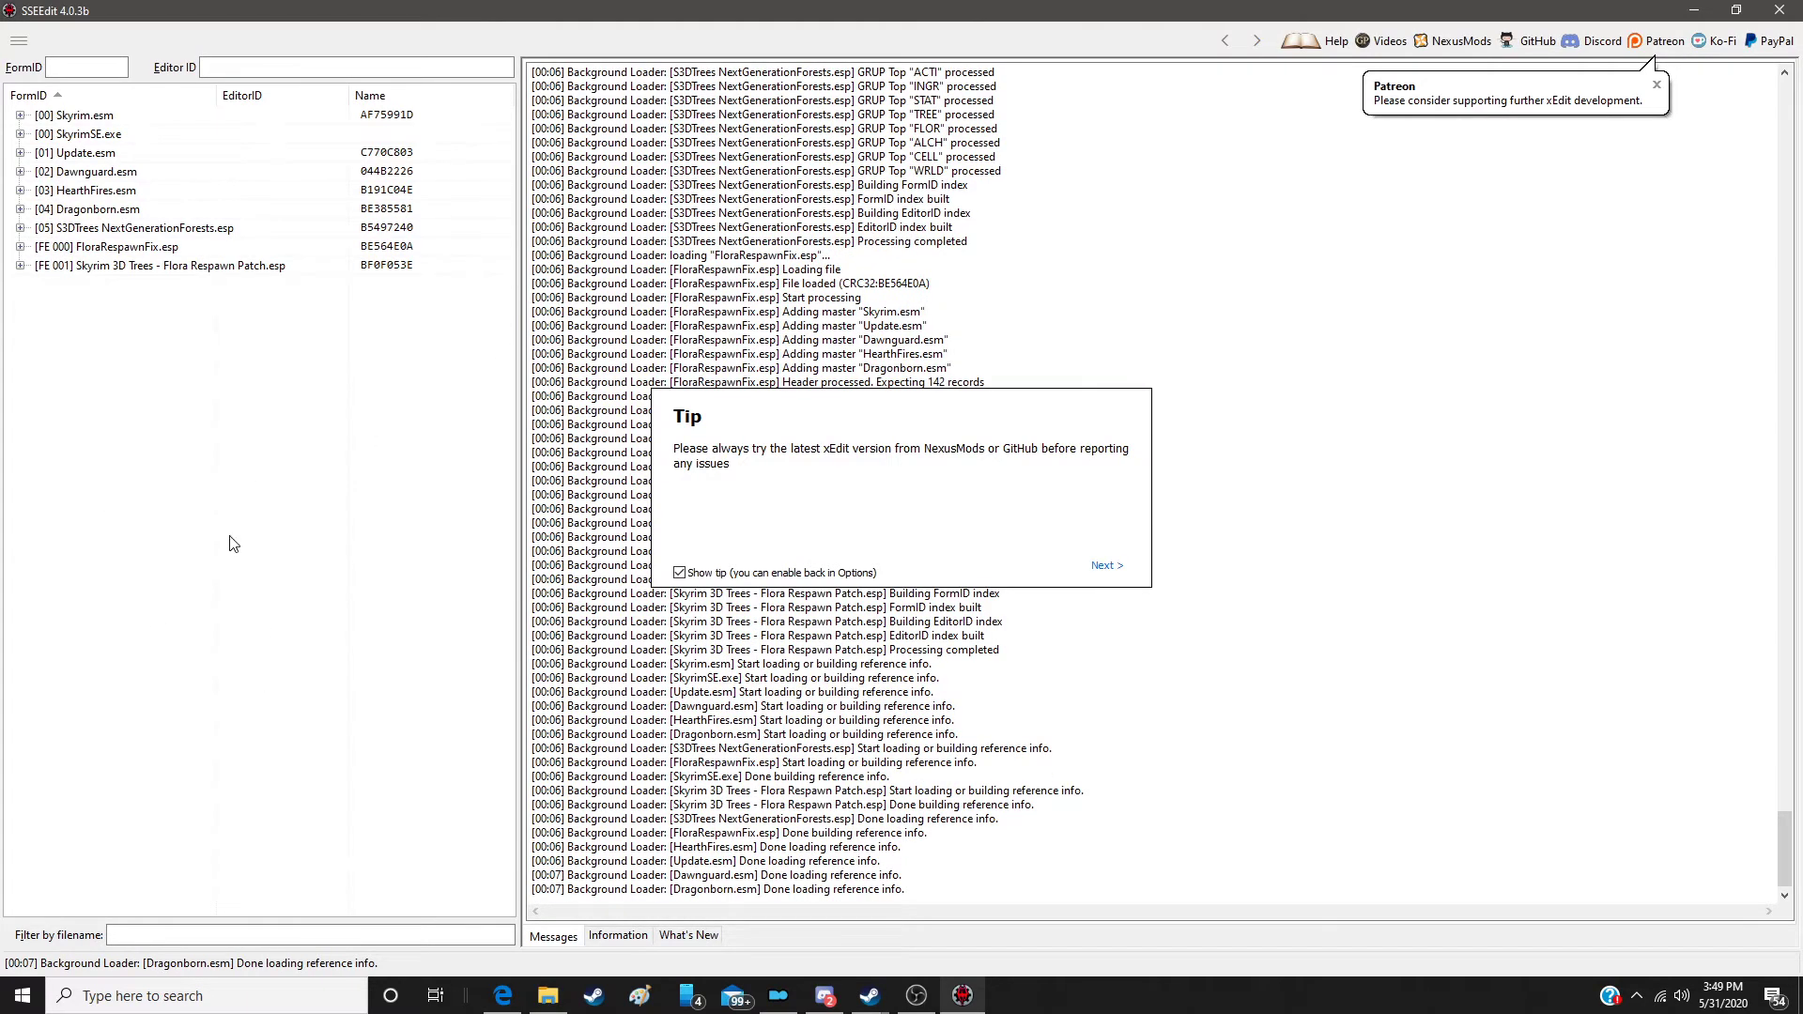
# Step: Copy FloraRespawnFix.esp's FloraMushroom02SmallFallForestDirt as an override into Skyrim 3D Trees - Flora Respawn Patch.esp and apply S3DTrees NextGenerationForests.esp's whole Model
pyautogui.click(21, 248)
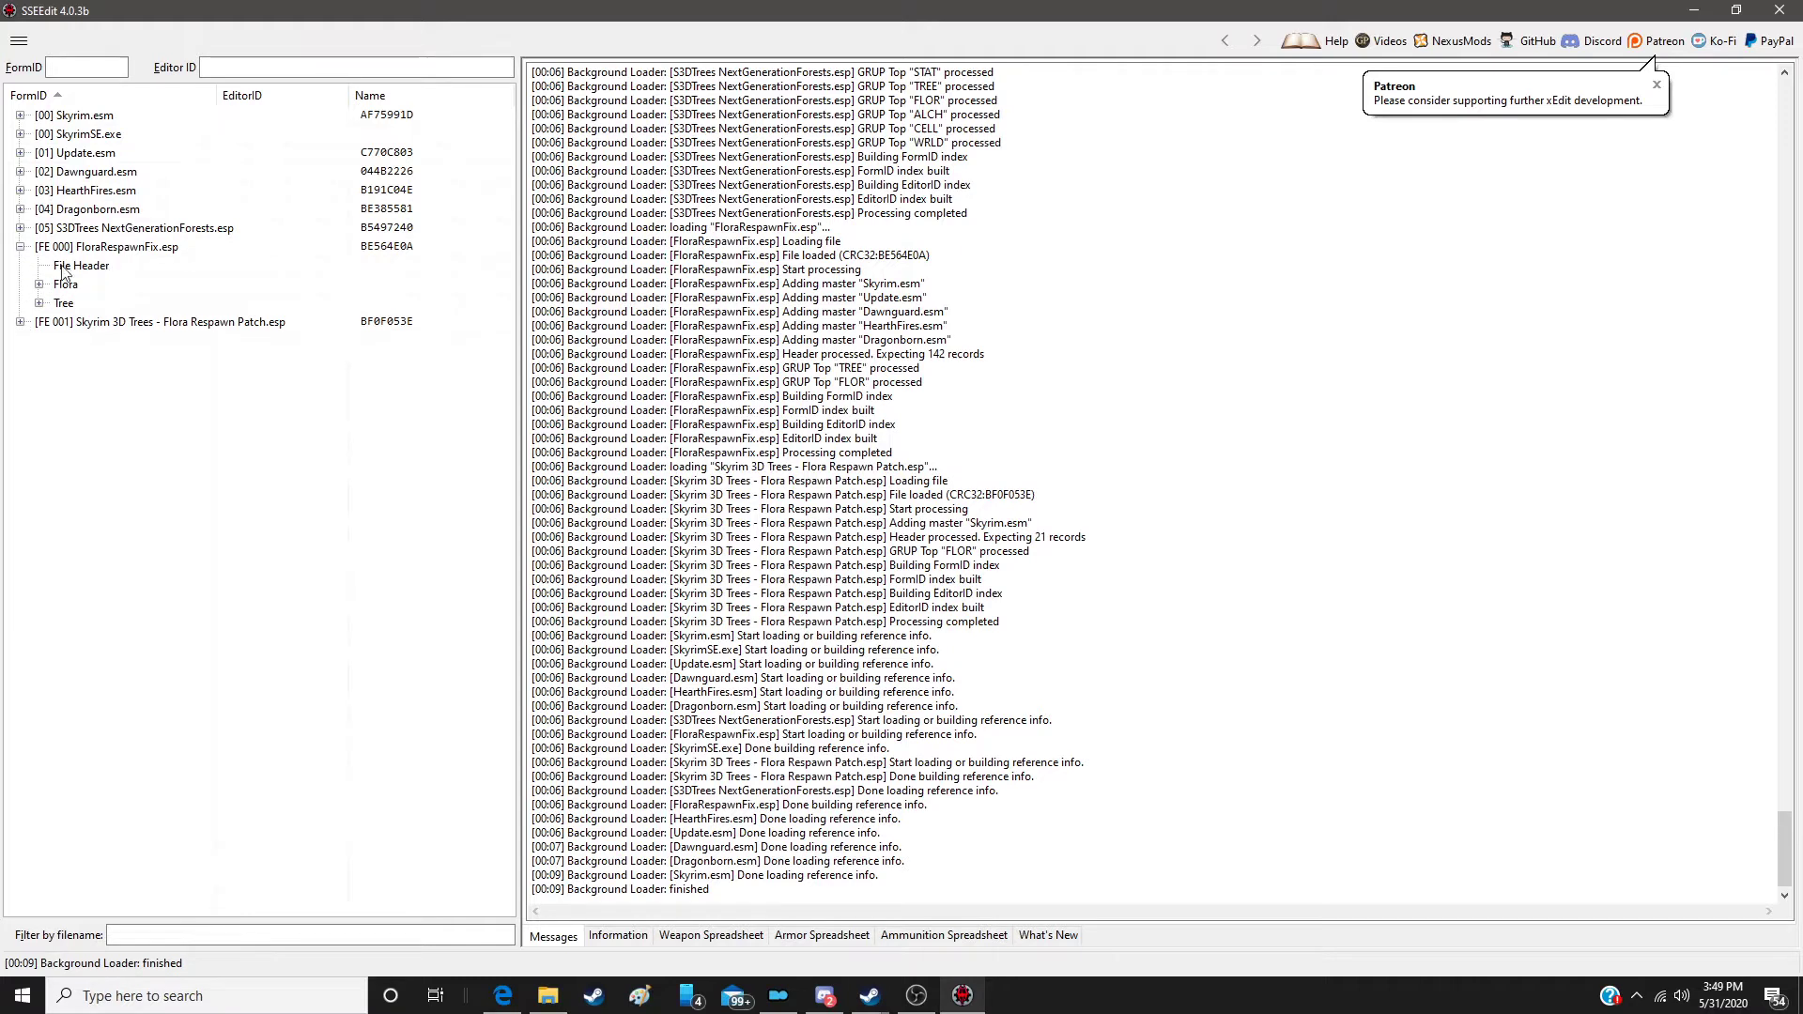
pyautogui.click(39, 284)
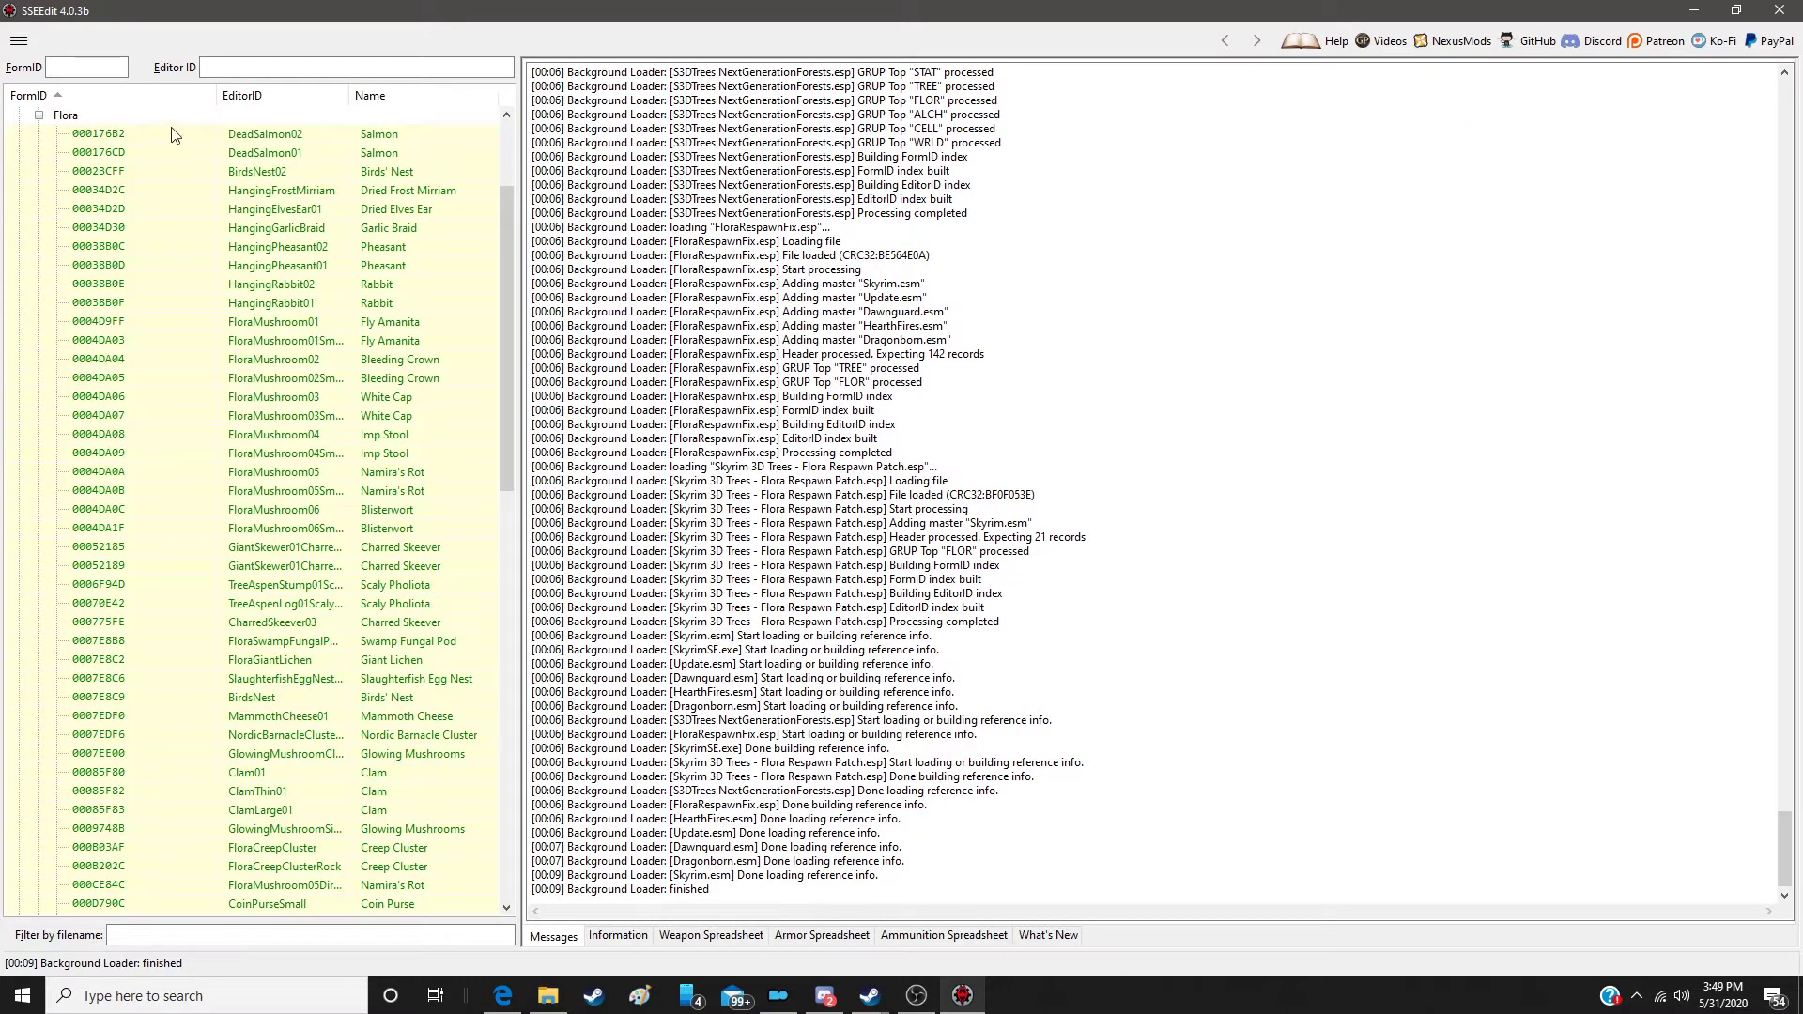
pyautogui.scroll(-8, 230, 312)
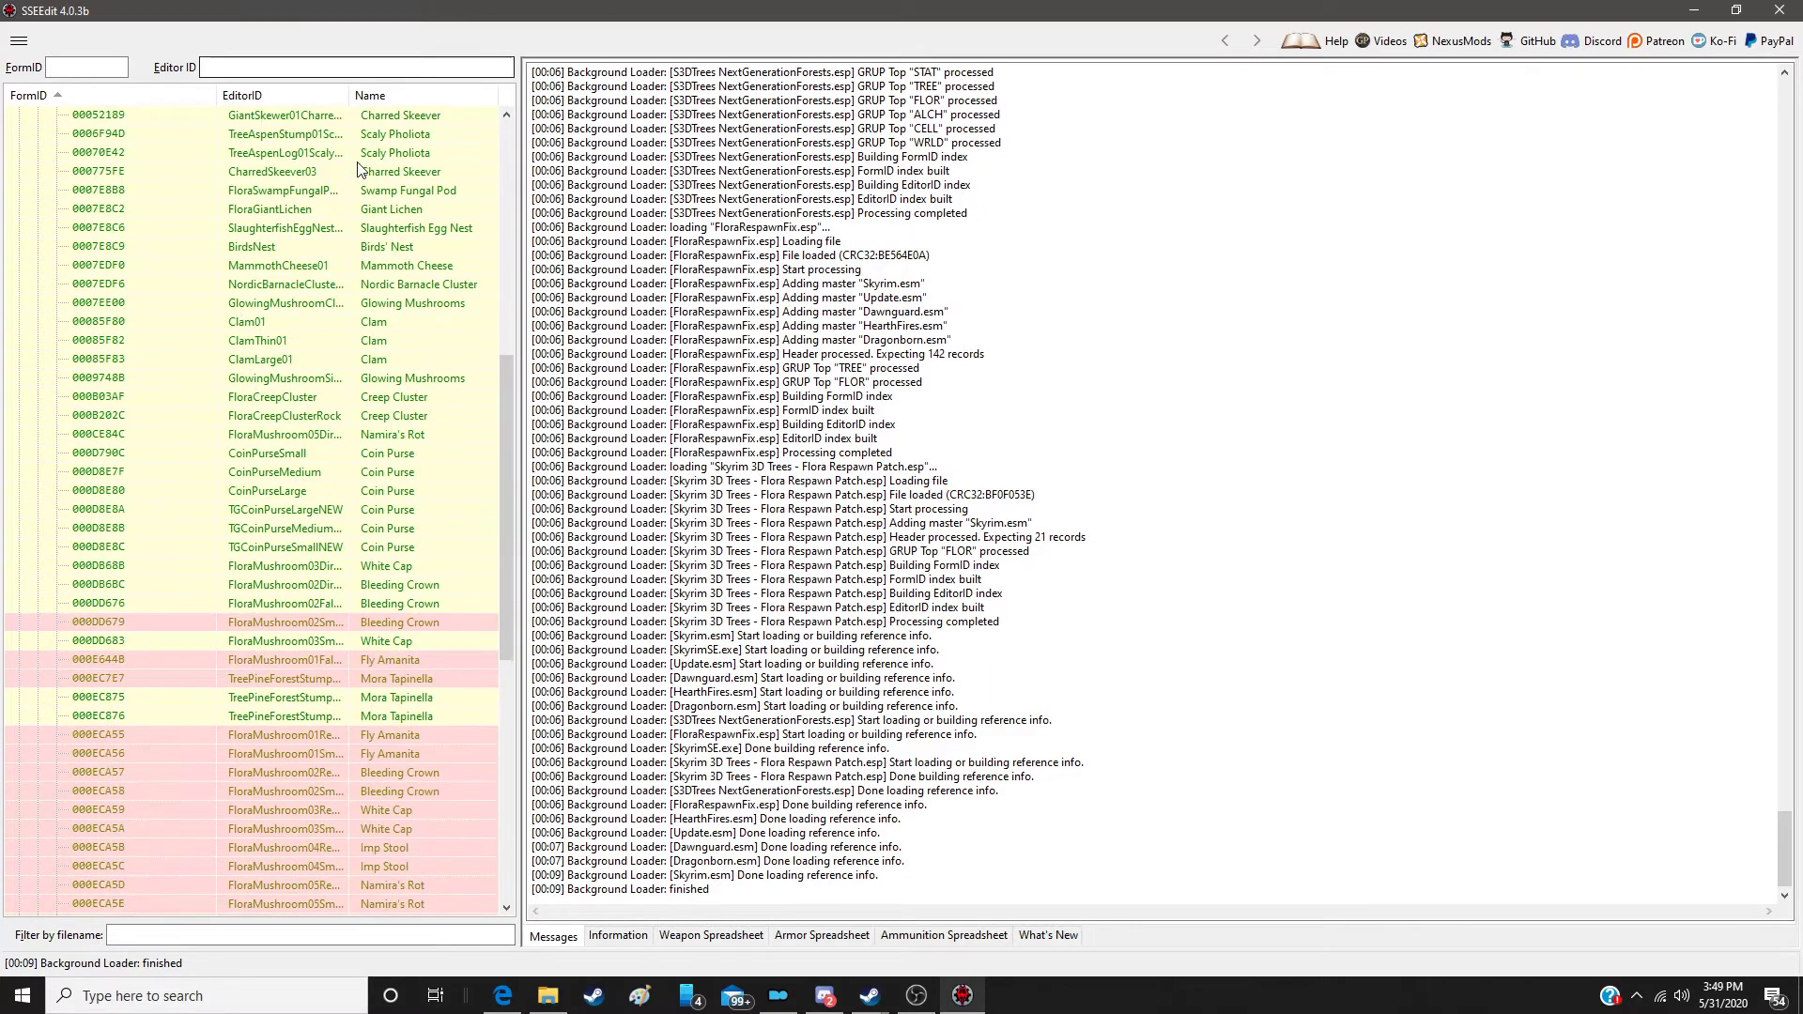
pyautogui.scroll(-3, 244, 368)
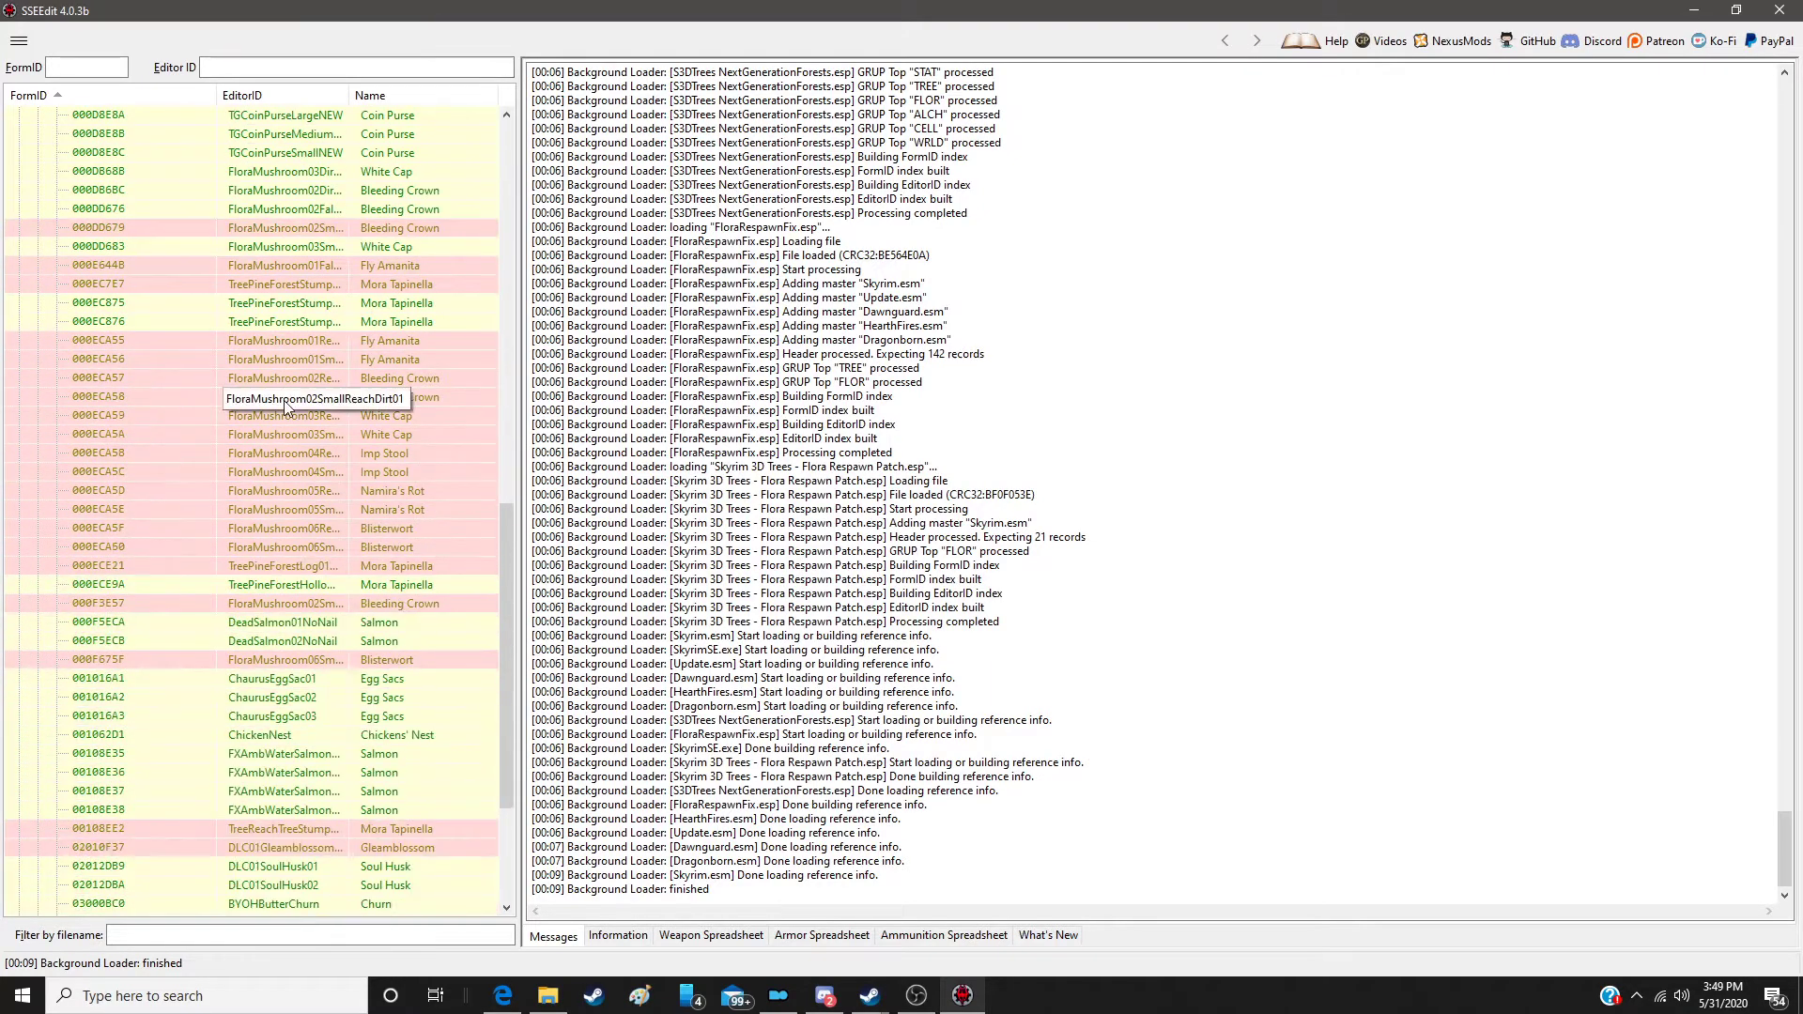
pyautogui.click(360, 232)
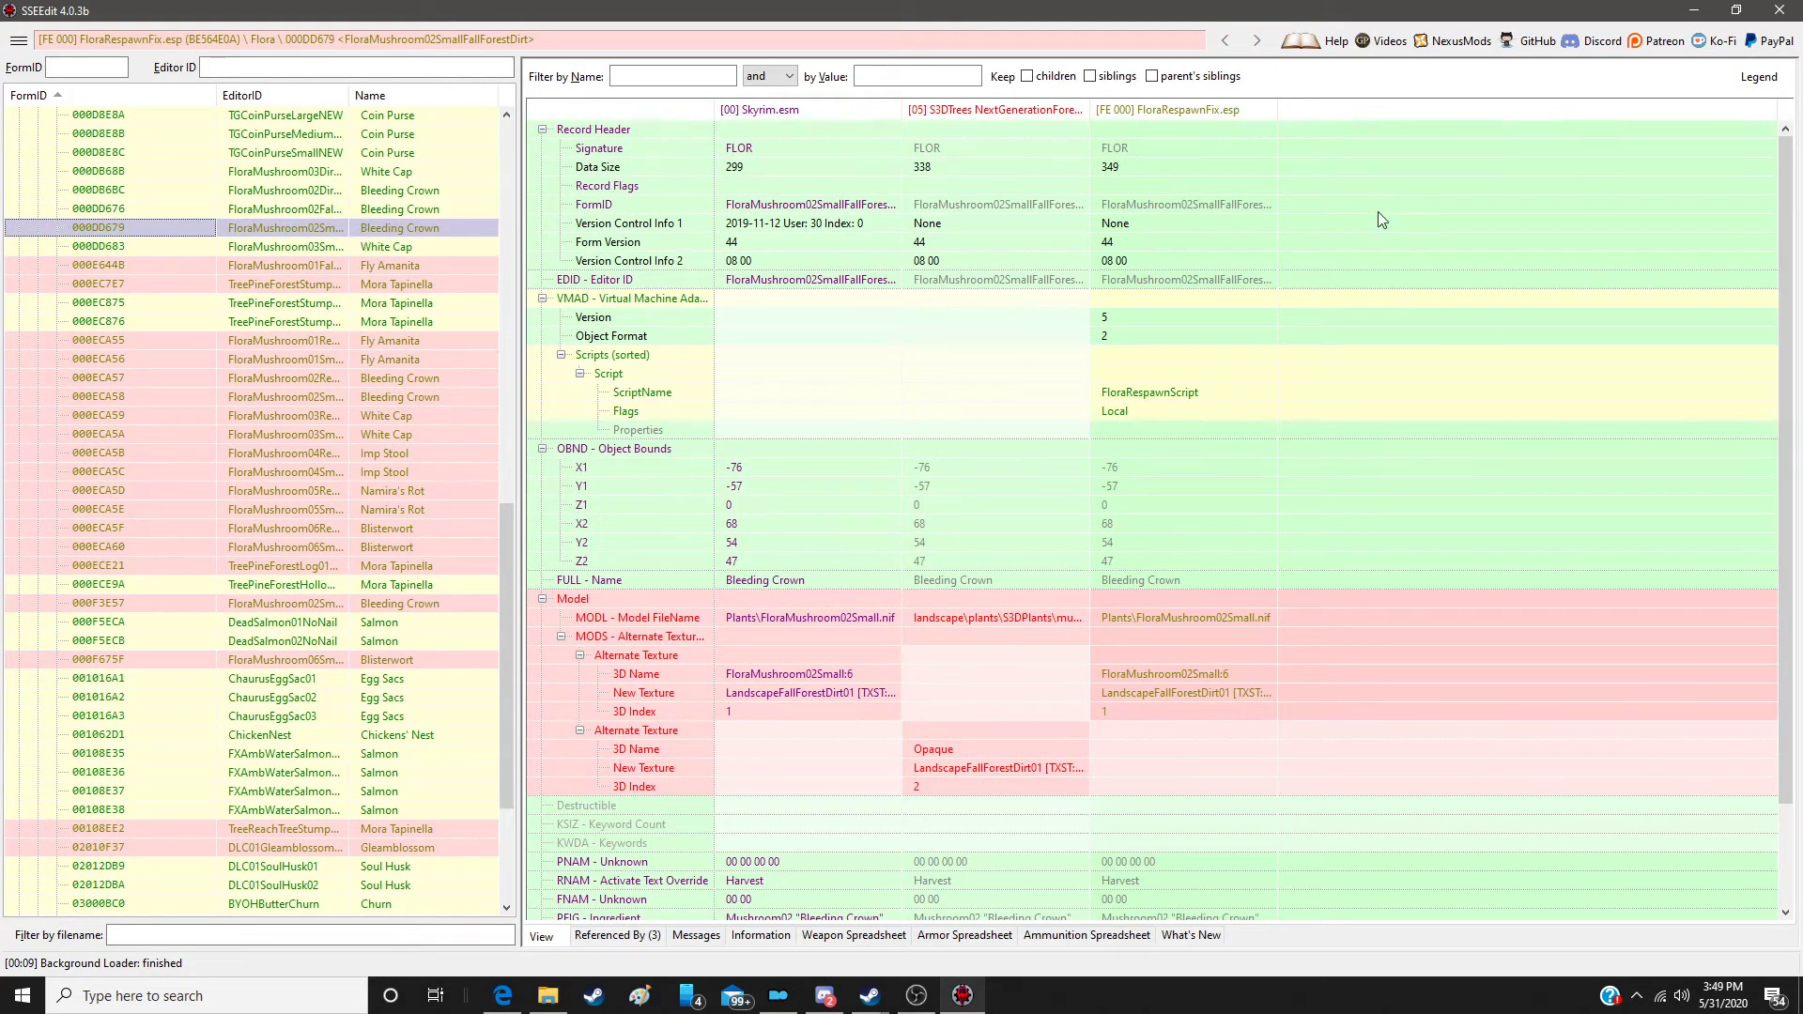
pyautogui.rightClick(1202, 114)
pyautogui.click(1247, 130)
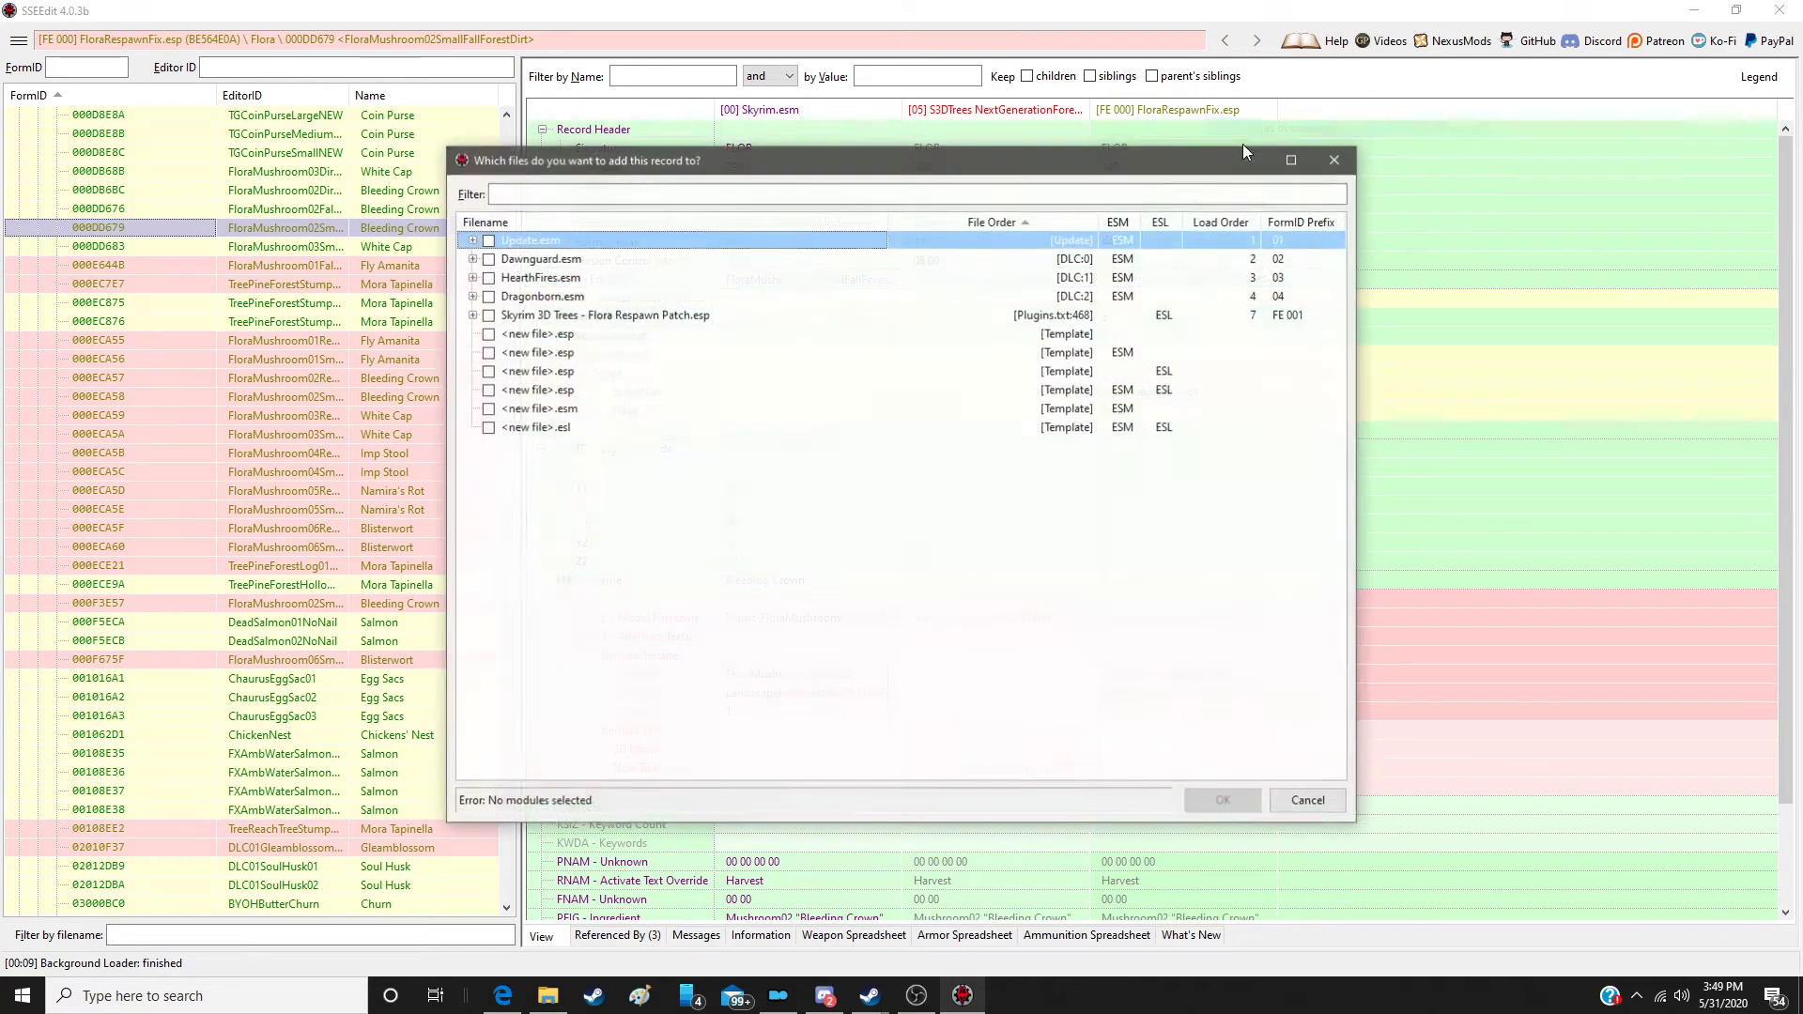
pyautogui.doubleClick(638, 315)
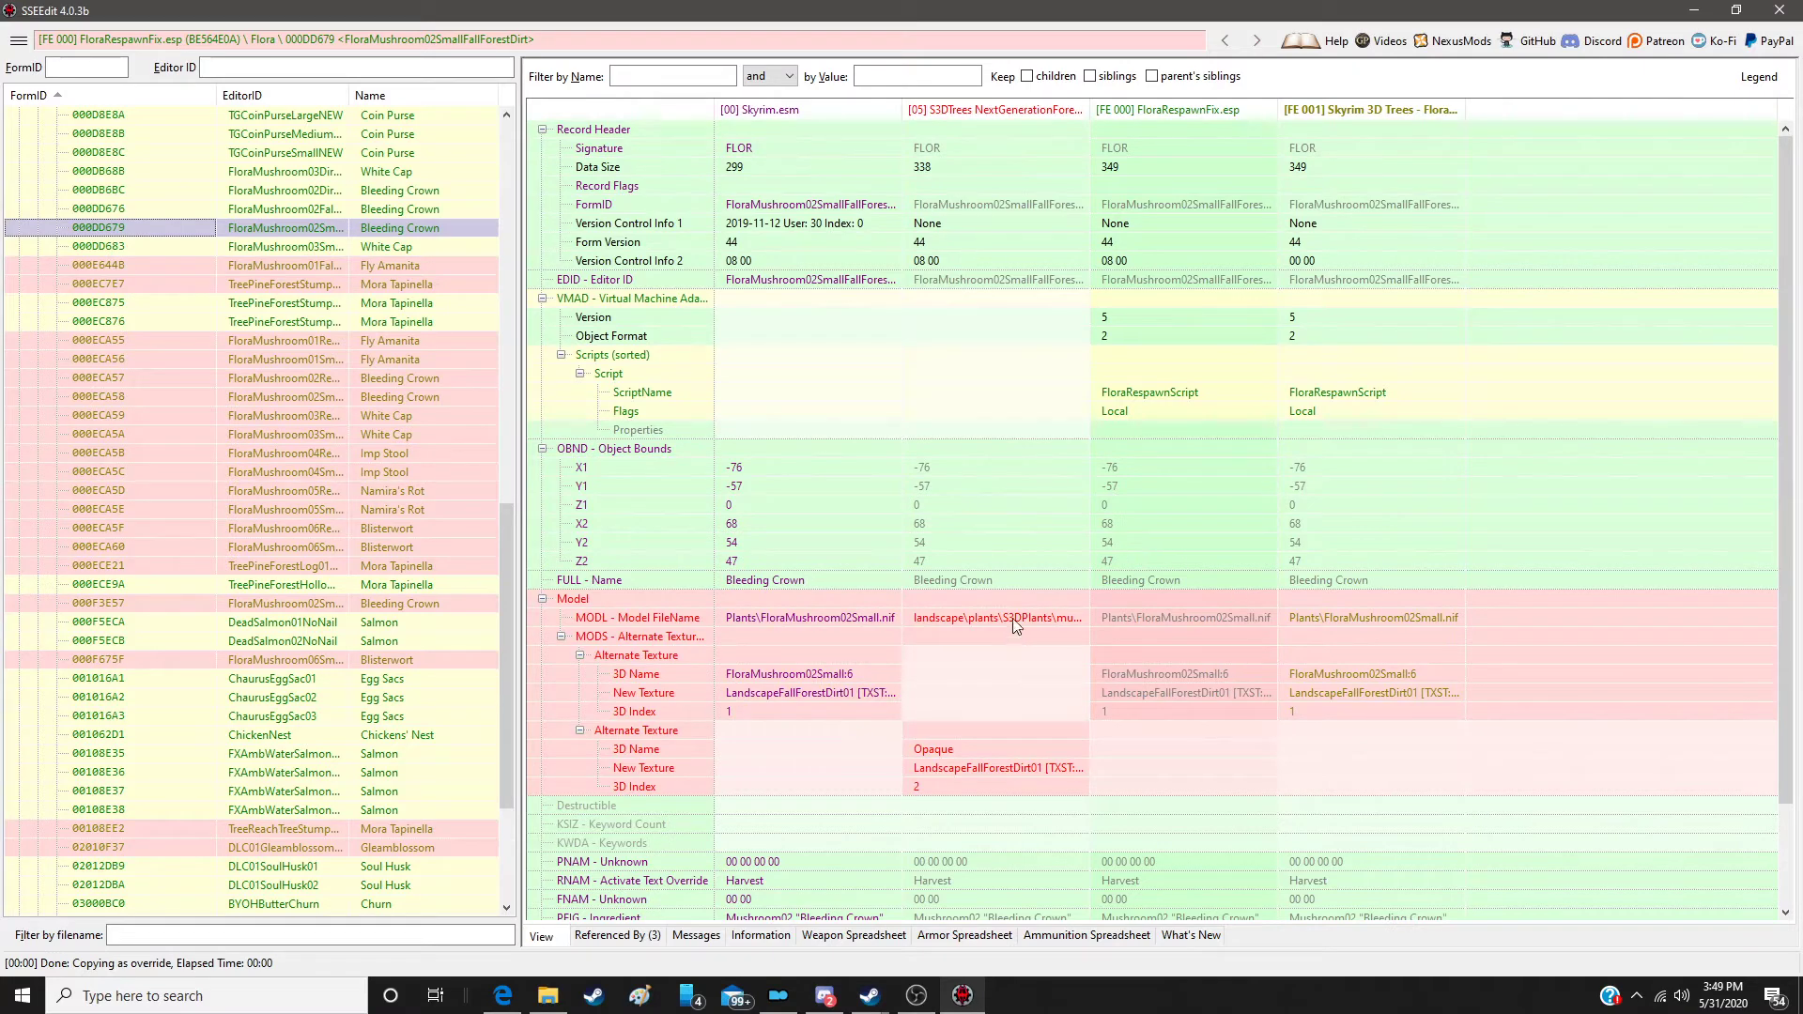
pyautogui.moveTo(1008, 594); pyautogui.dragTo(1412, 603)
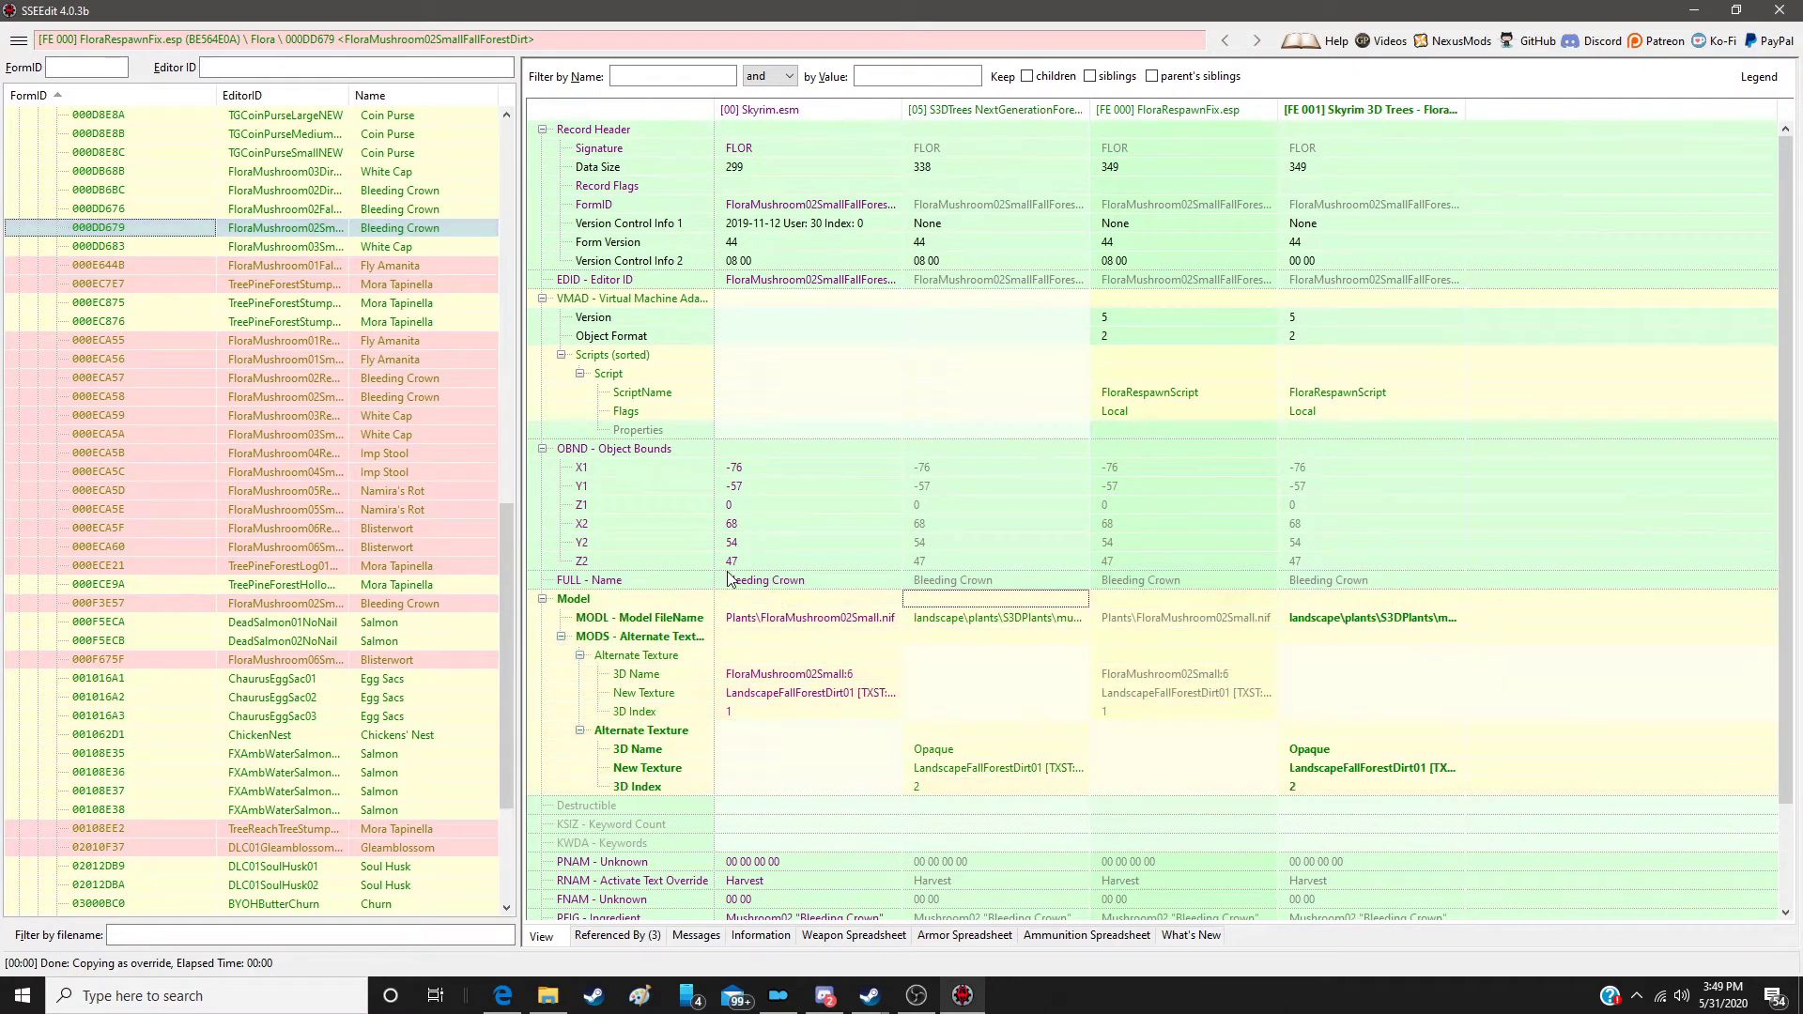
# Step: Copy FloraRespawnFix.esp's FloraMushroom01FallForestDirt01 as an override into Skyrim 3D Trees - Flora Respawn Patch.esp and apply S3DTrees NextGenerationForests.esp's whole Model
pyautogui.click(392, 267)
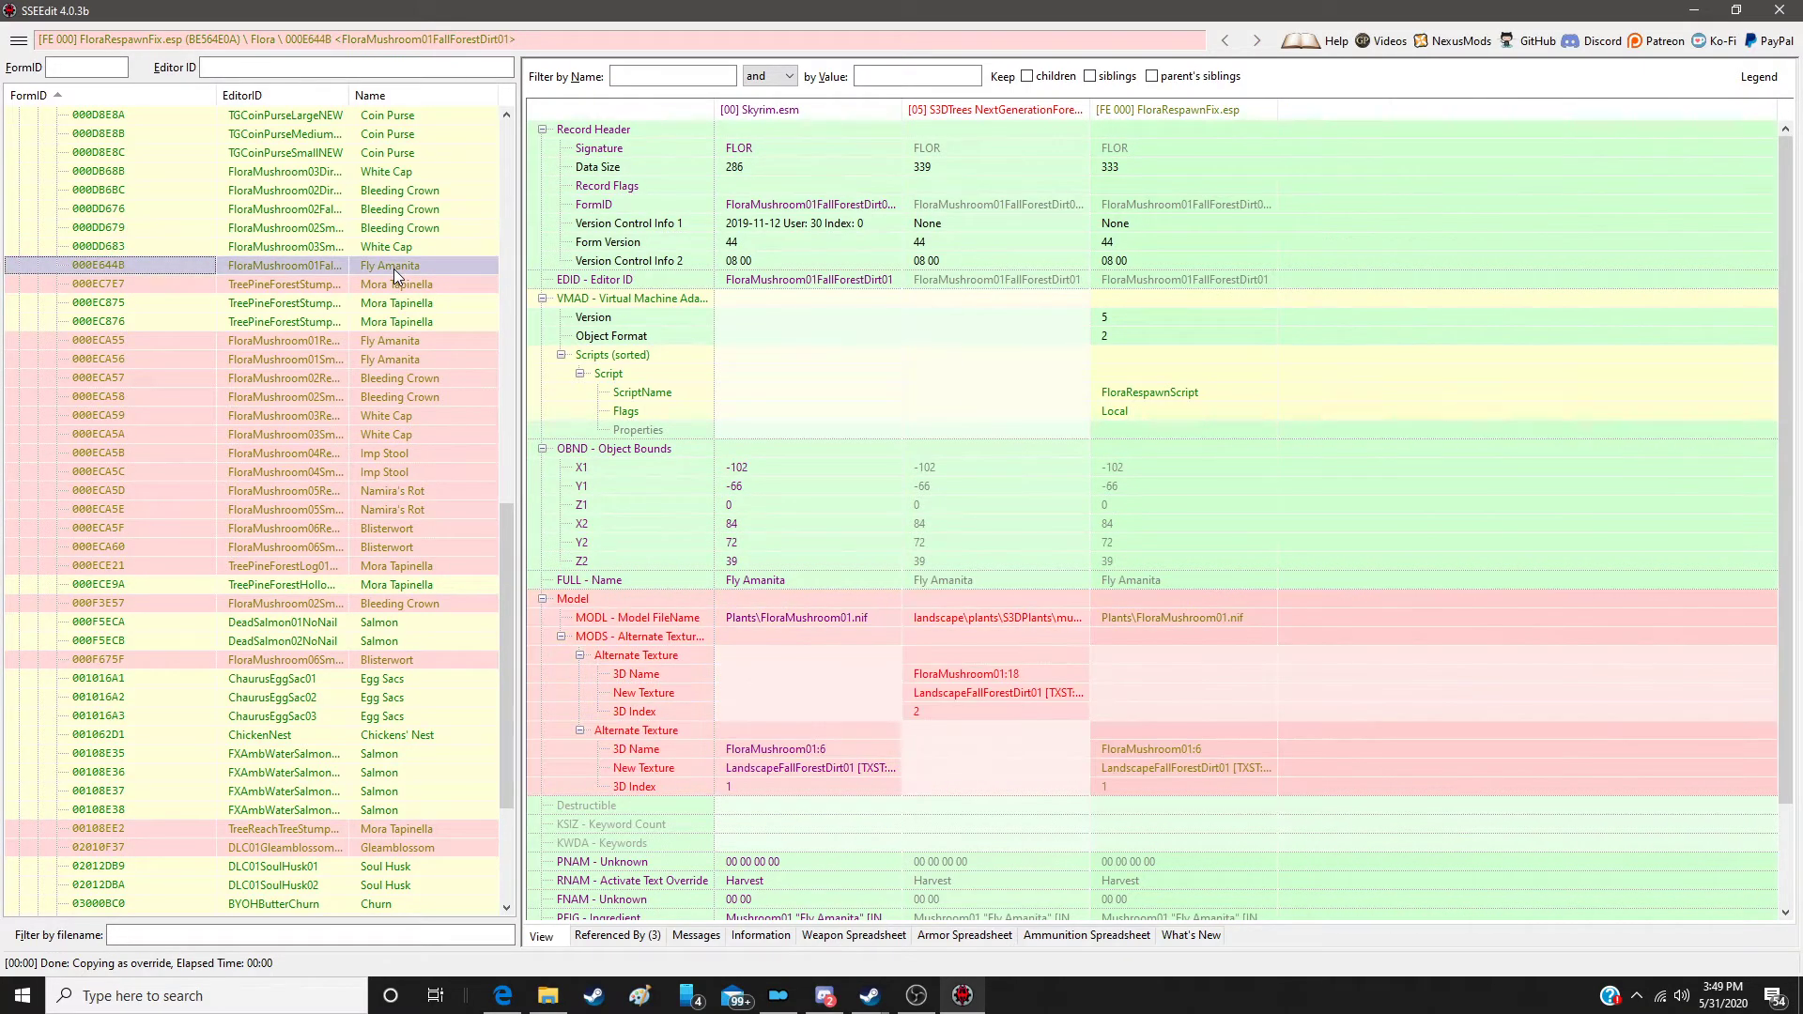
pyautogui.rightClick(1182, 113)
pyautogui.click(1240, 123)
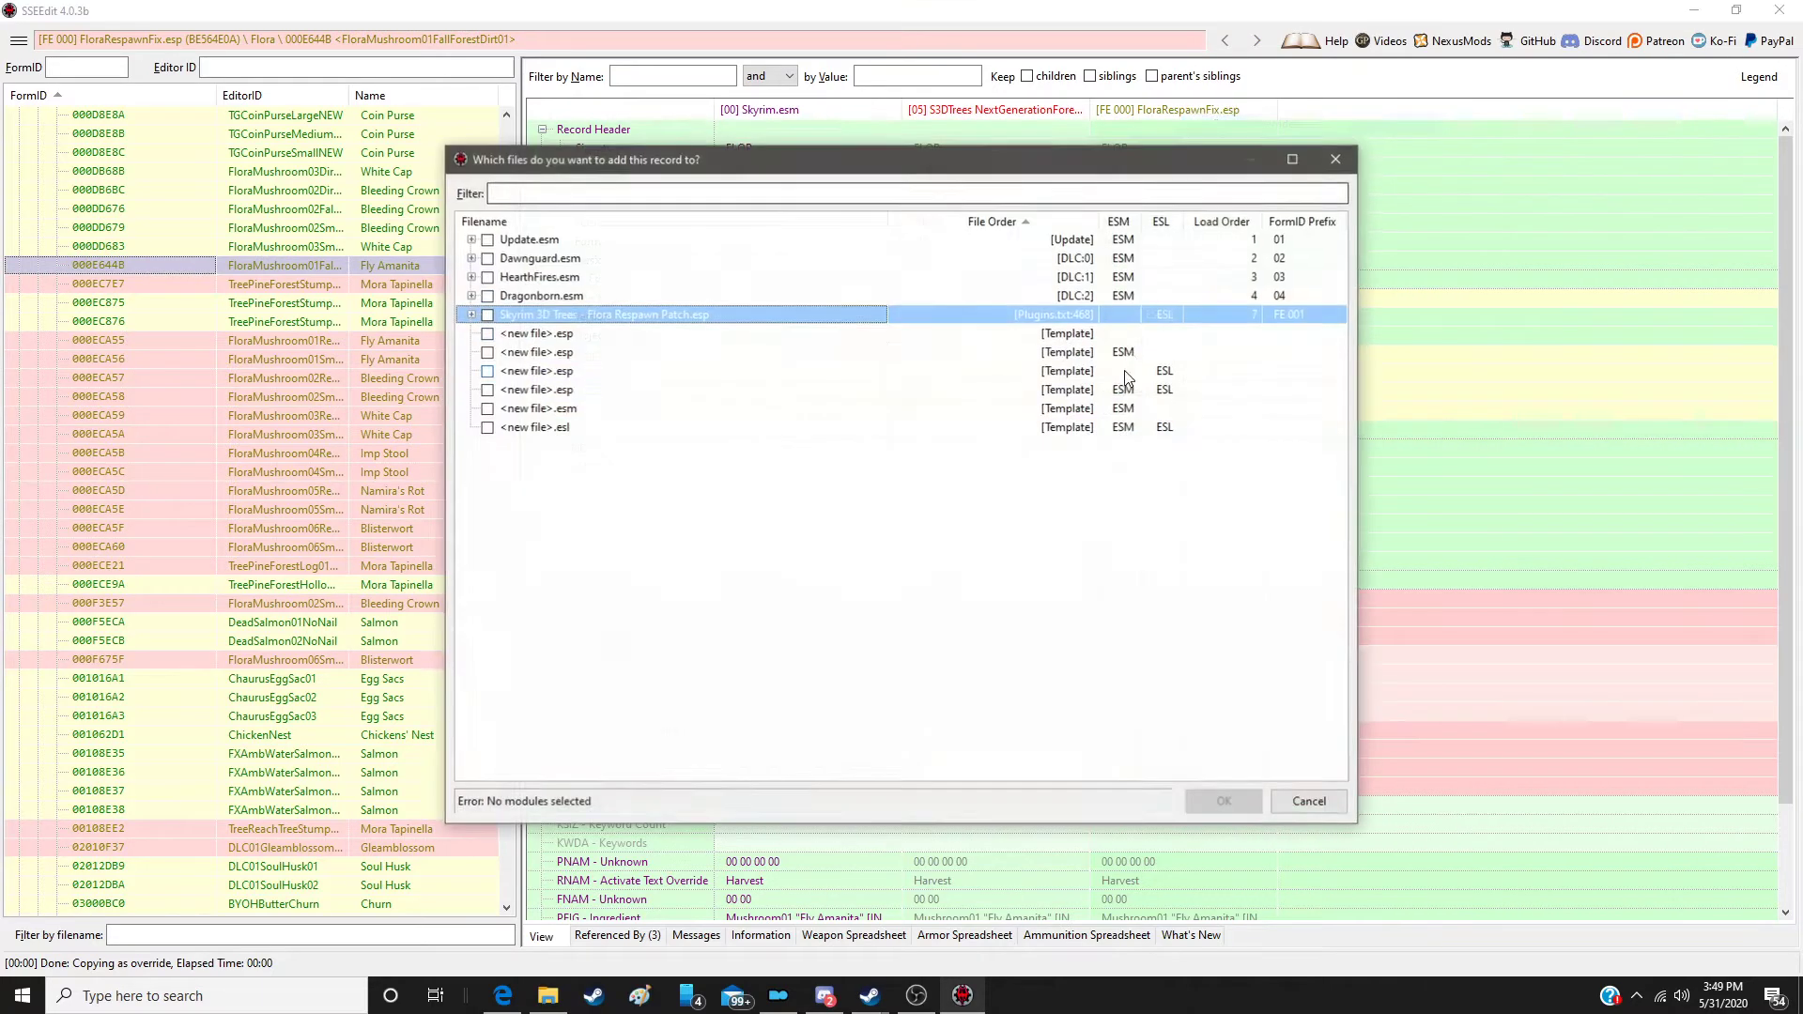
pyautogui.doubleClick(1056, 312)
pyautogui.moveTo(961, 603); pyautogui.dragTo(1377, 603)
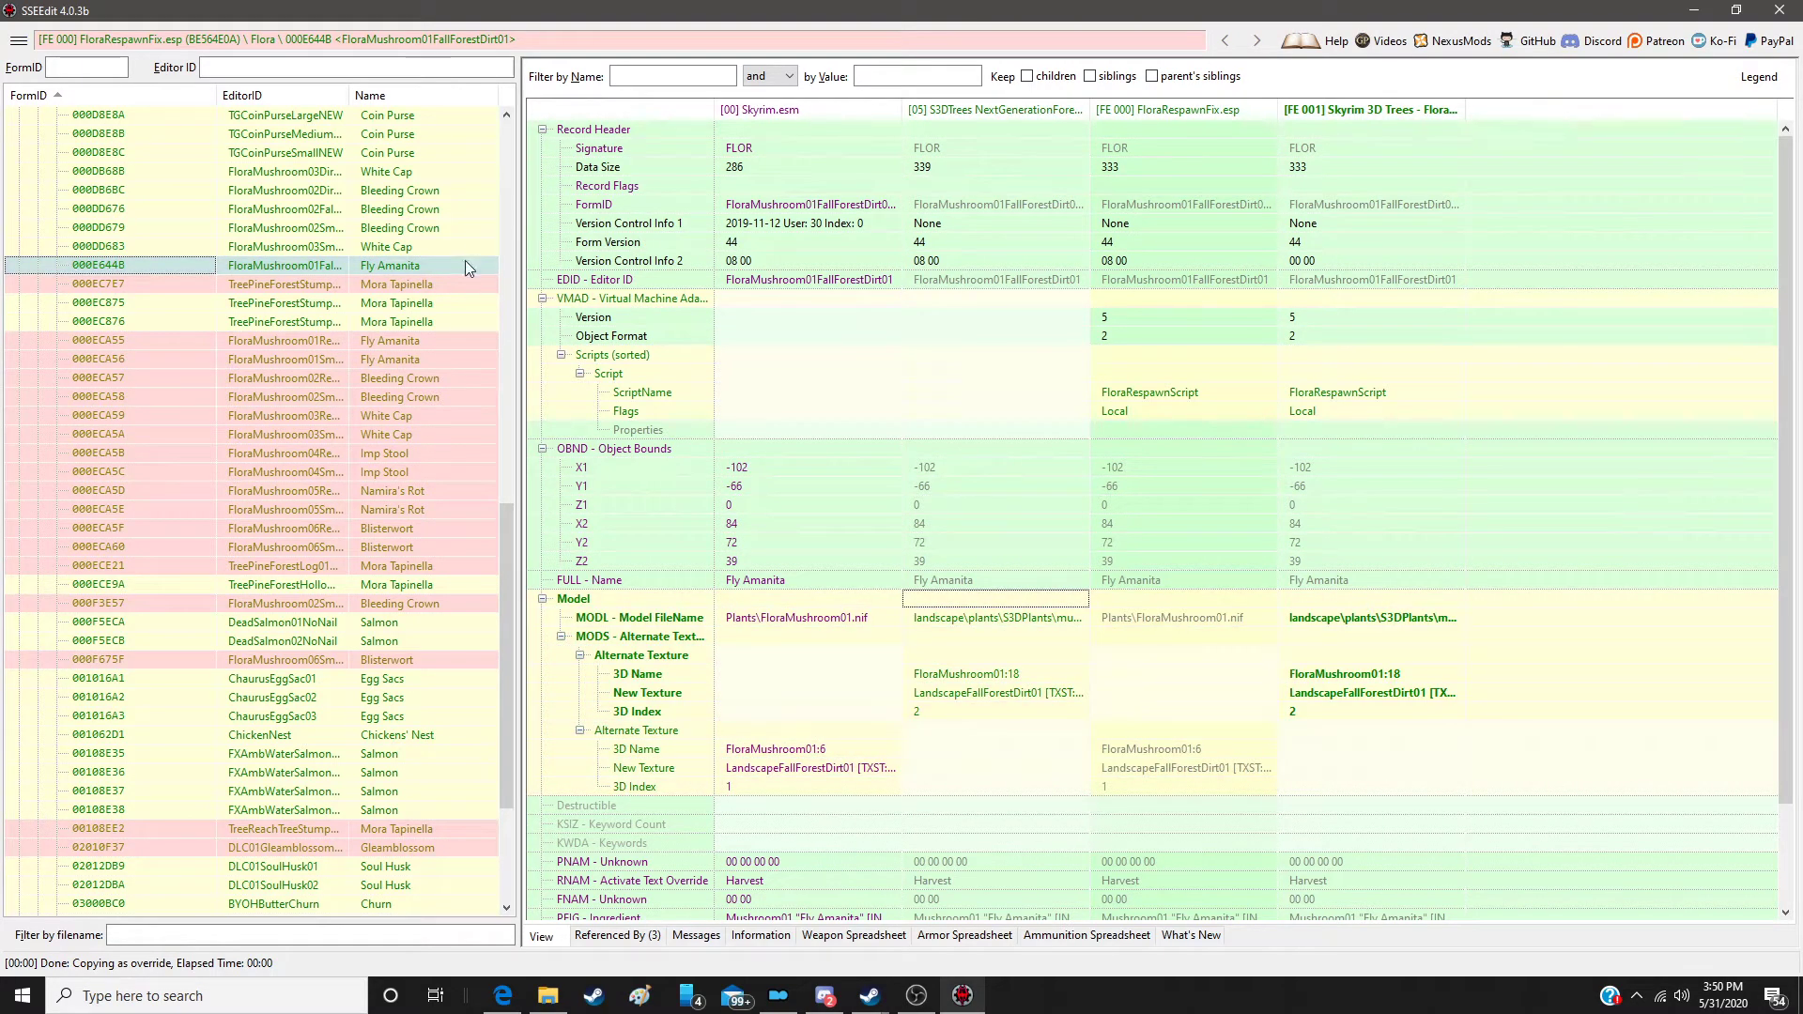
# Step: Override FloraRespawnFix.esp's TreePineForestStump01MoraTapinella in Skyrim 3D Trees - Flora Respawn Patch.esp, applying S3DTrees NextGenerationForests.esp's Object Bounds and Model
pyautogui.click(453, 285)
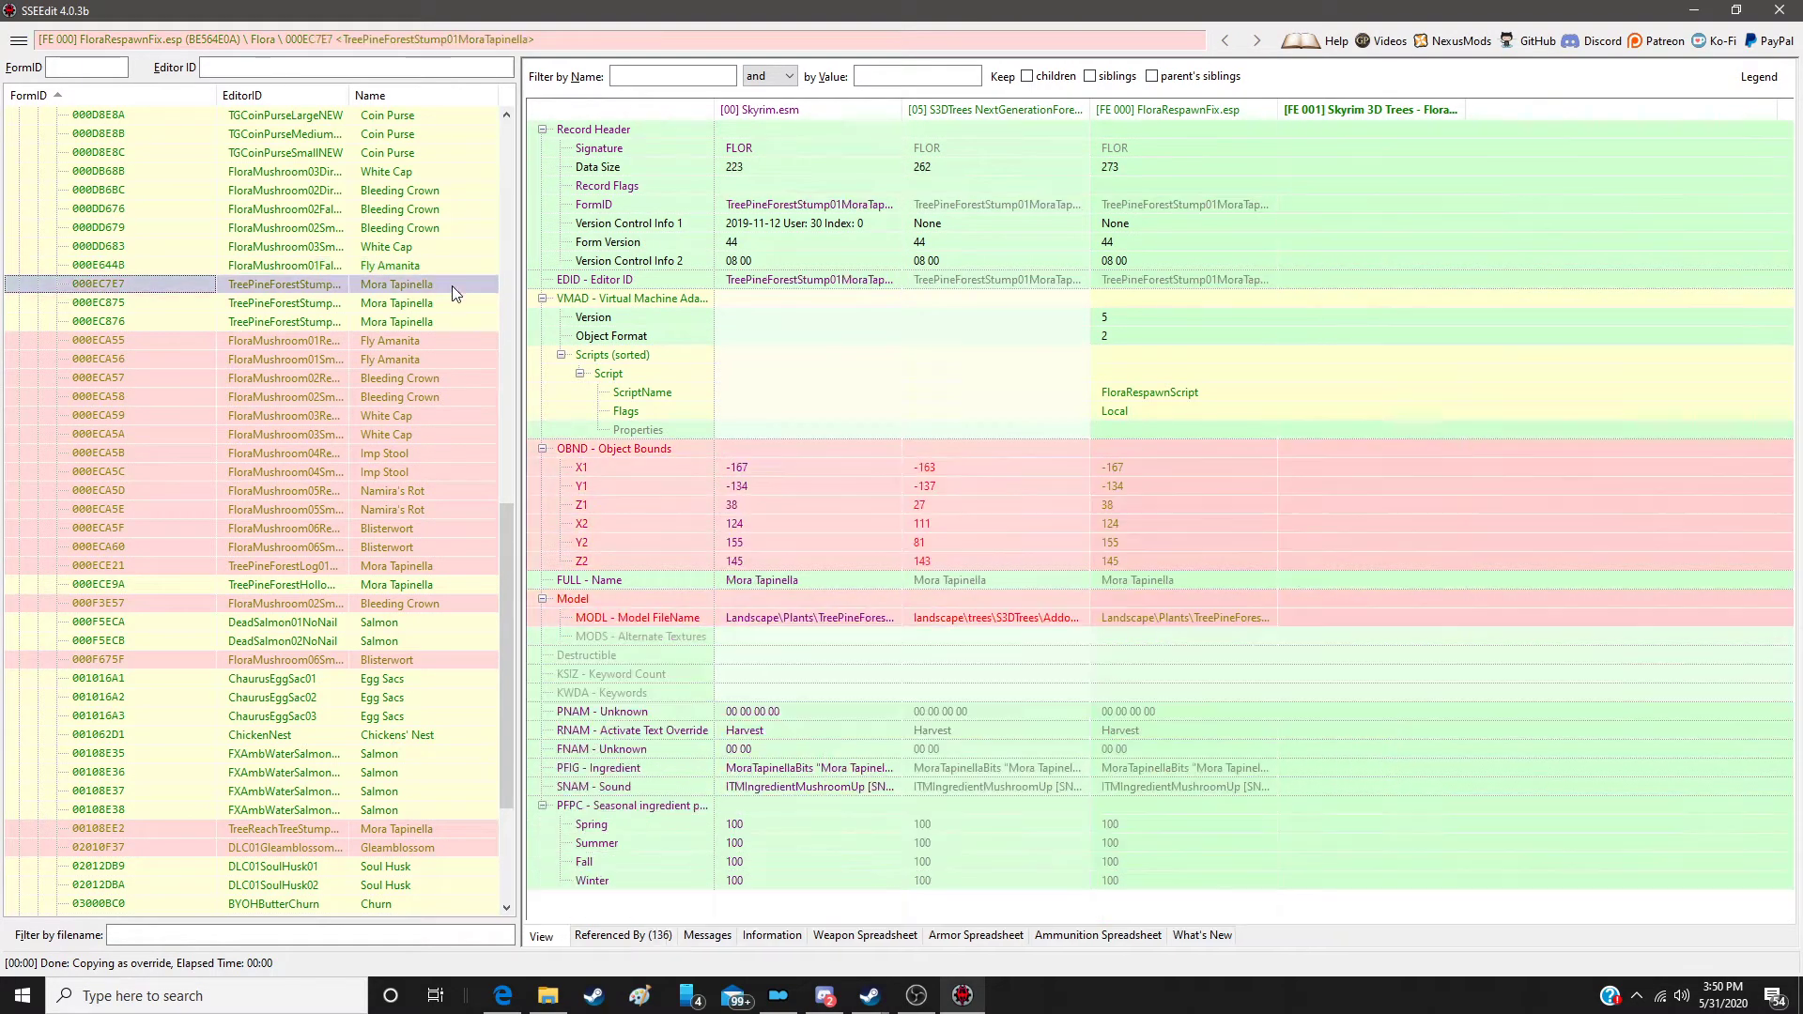
pyautogui.rightClick(1168, 113)
pyautogui.click(1252, 125)
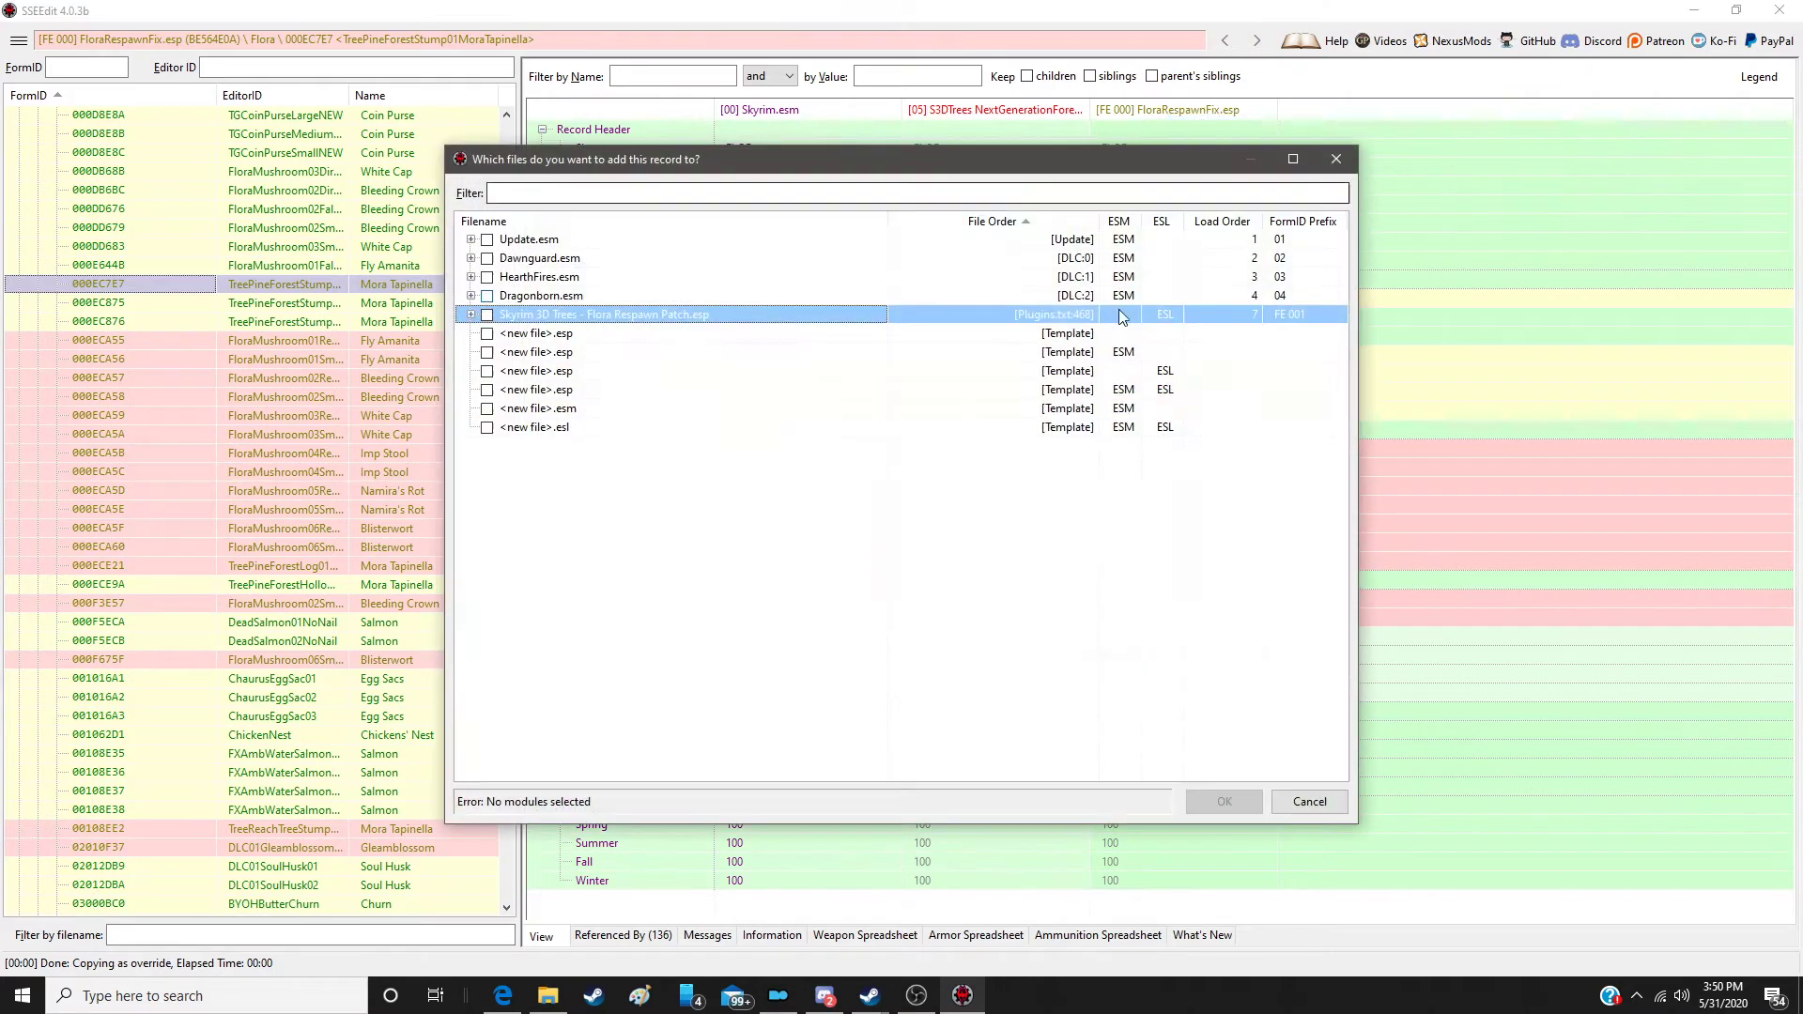
pyautogui.doubleClick(1073, 314)
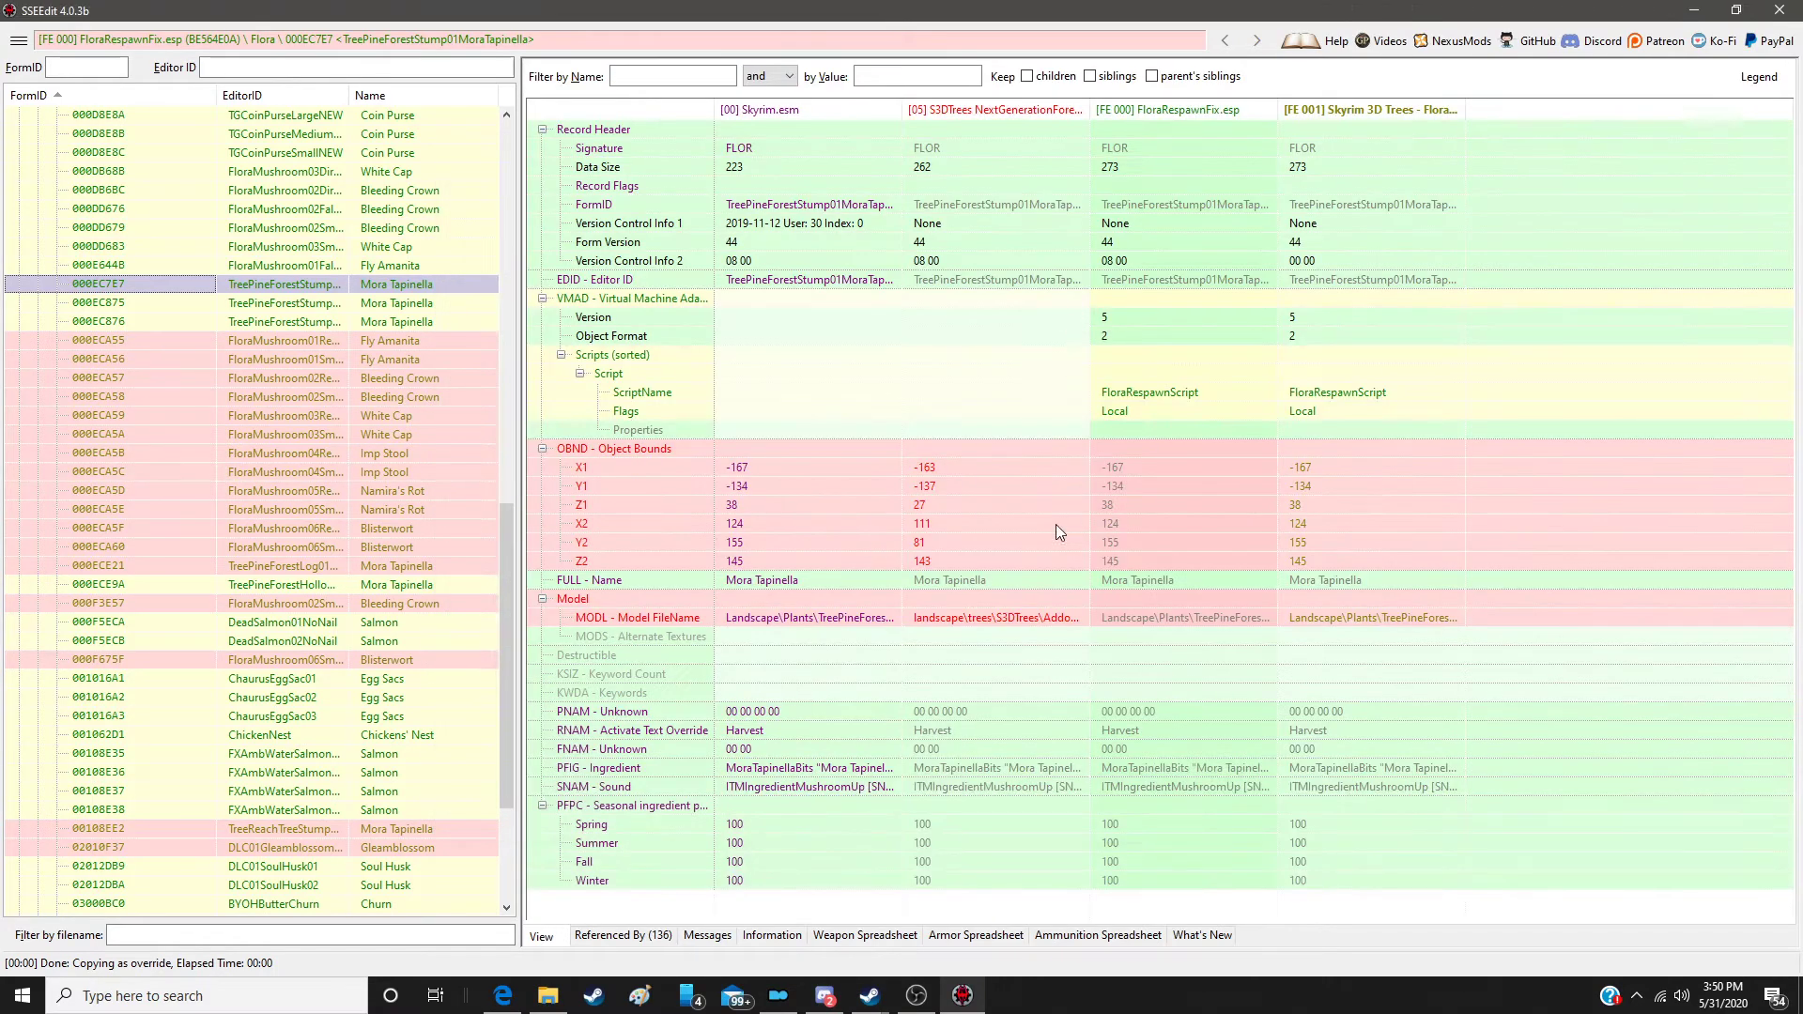
pyautogui.moveTo(1050, 450); pyautogui.dragTo(1364, 447)
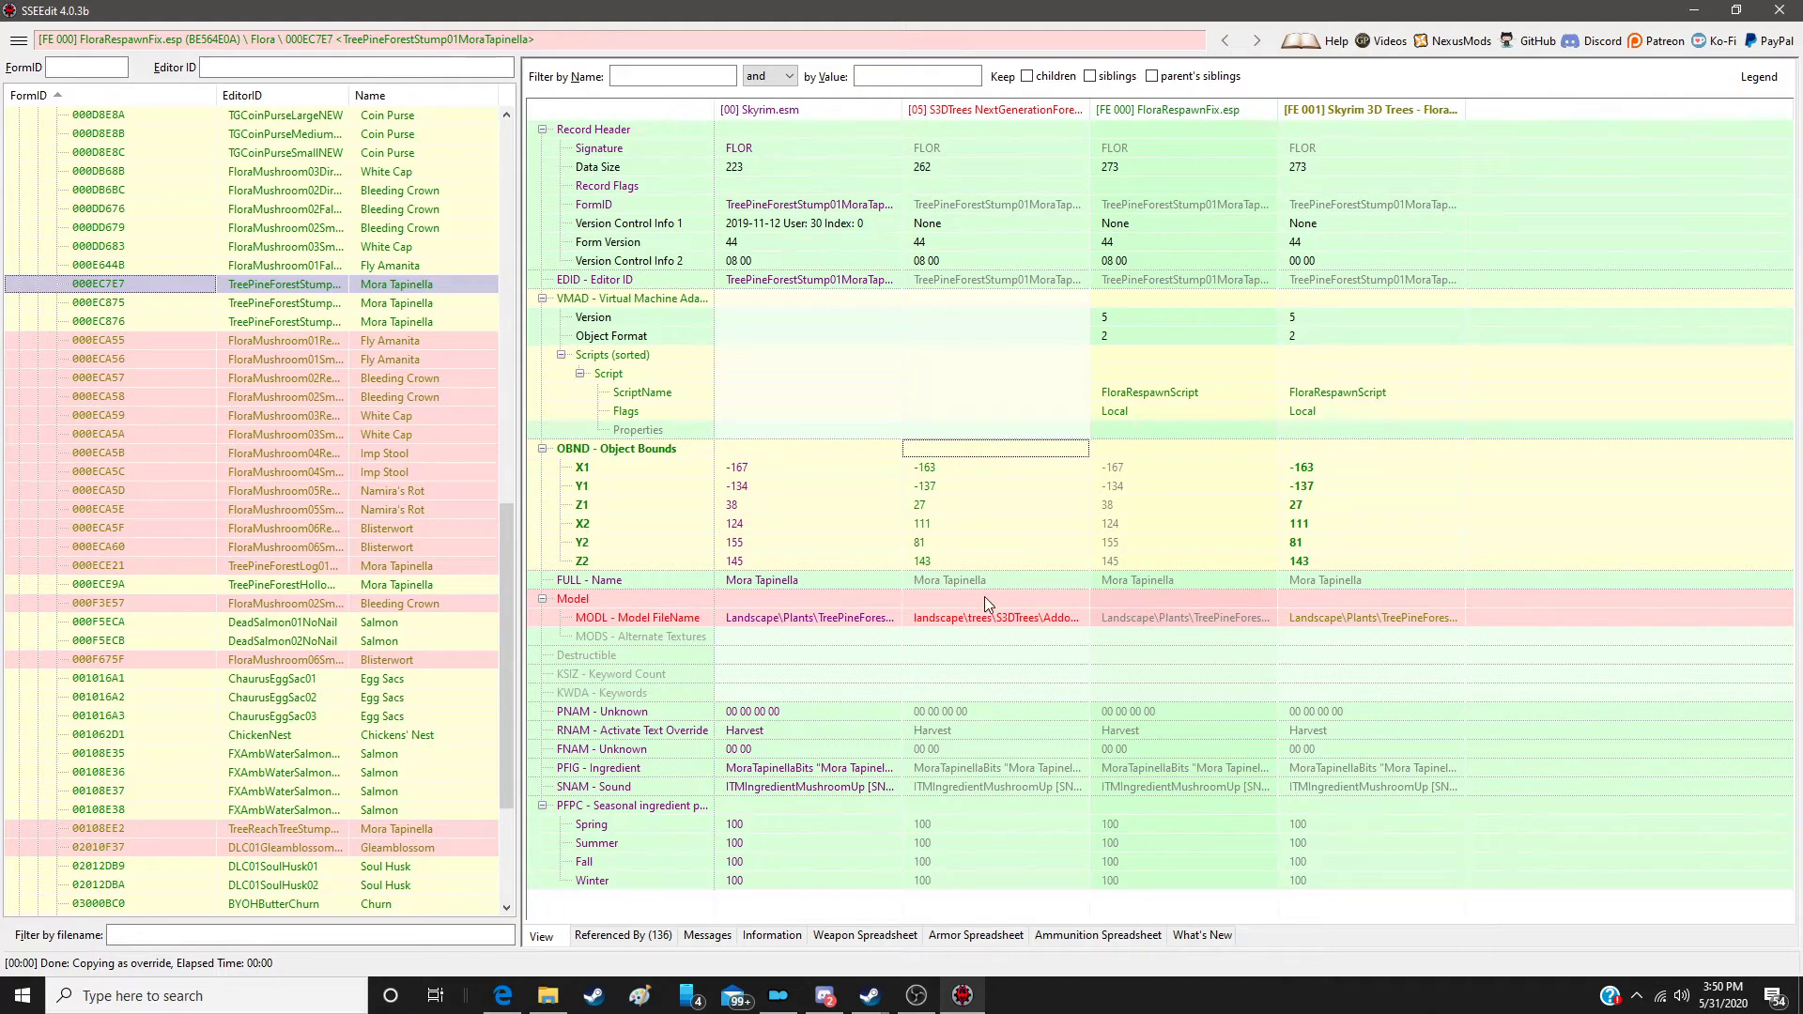
pyautogui.moveTo(985, 596); pyautogui.dragTo(1408, 601)
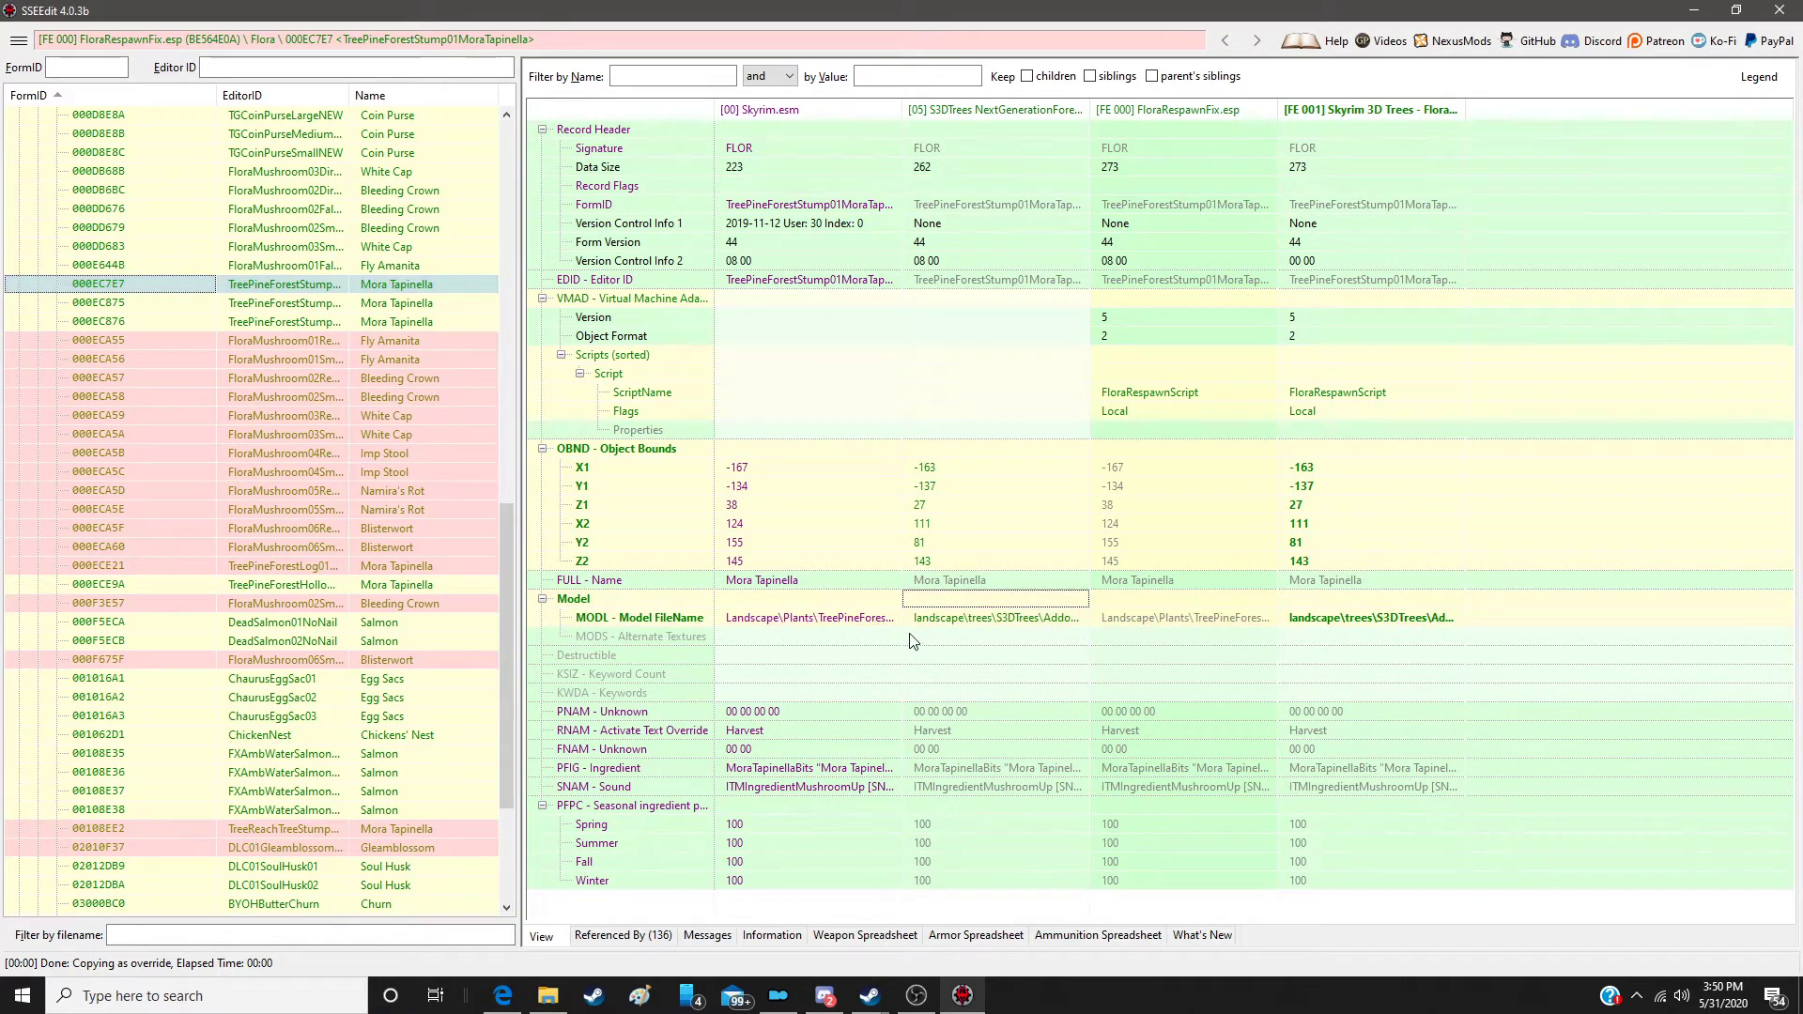
# Step: Copy FloraRespawnFix.esp's FloraMushroom01ReachDirt01 as an override into Skyrim 3D Trees - Flora Respawn Patch.esp and apply S3DTrees NextGenerationForests.esp's whole Model
pyautogui.click(431, 340)
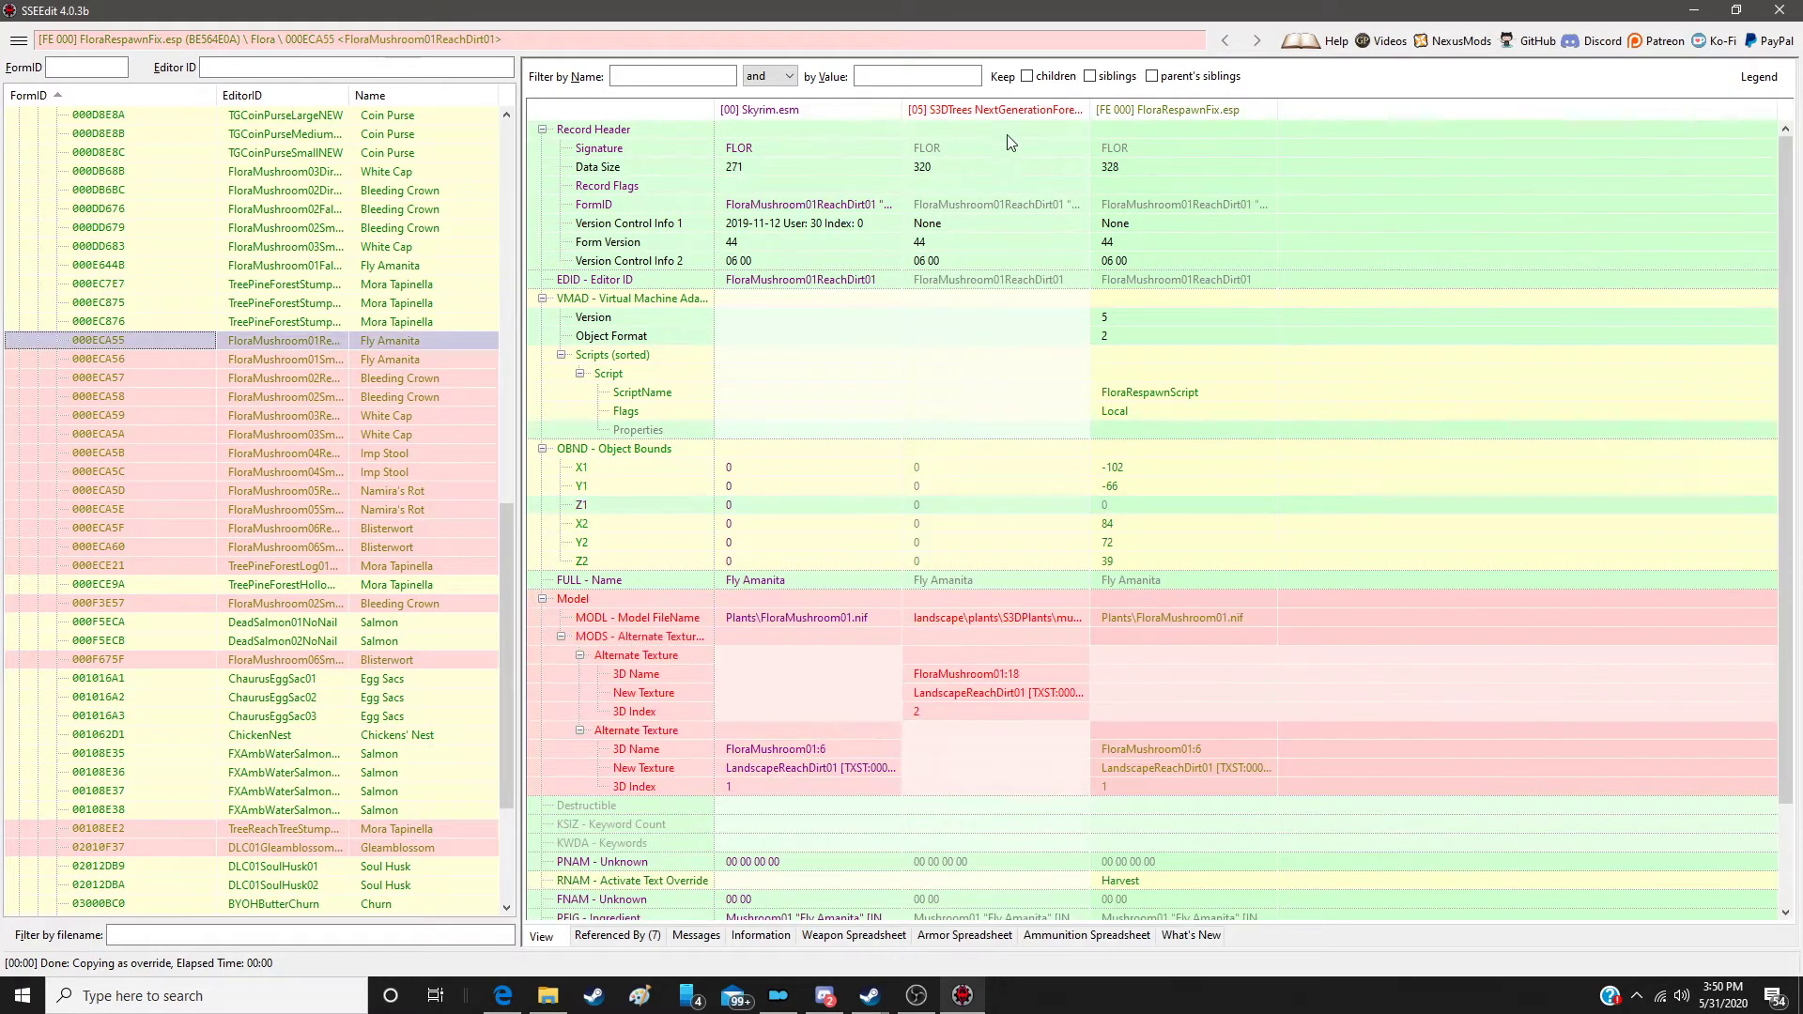
pyautogui.rightClick(1148, 100)
pyautogui.click(1191, 121)
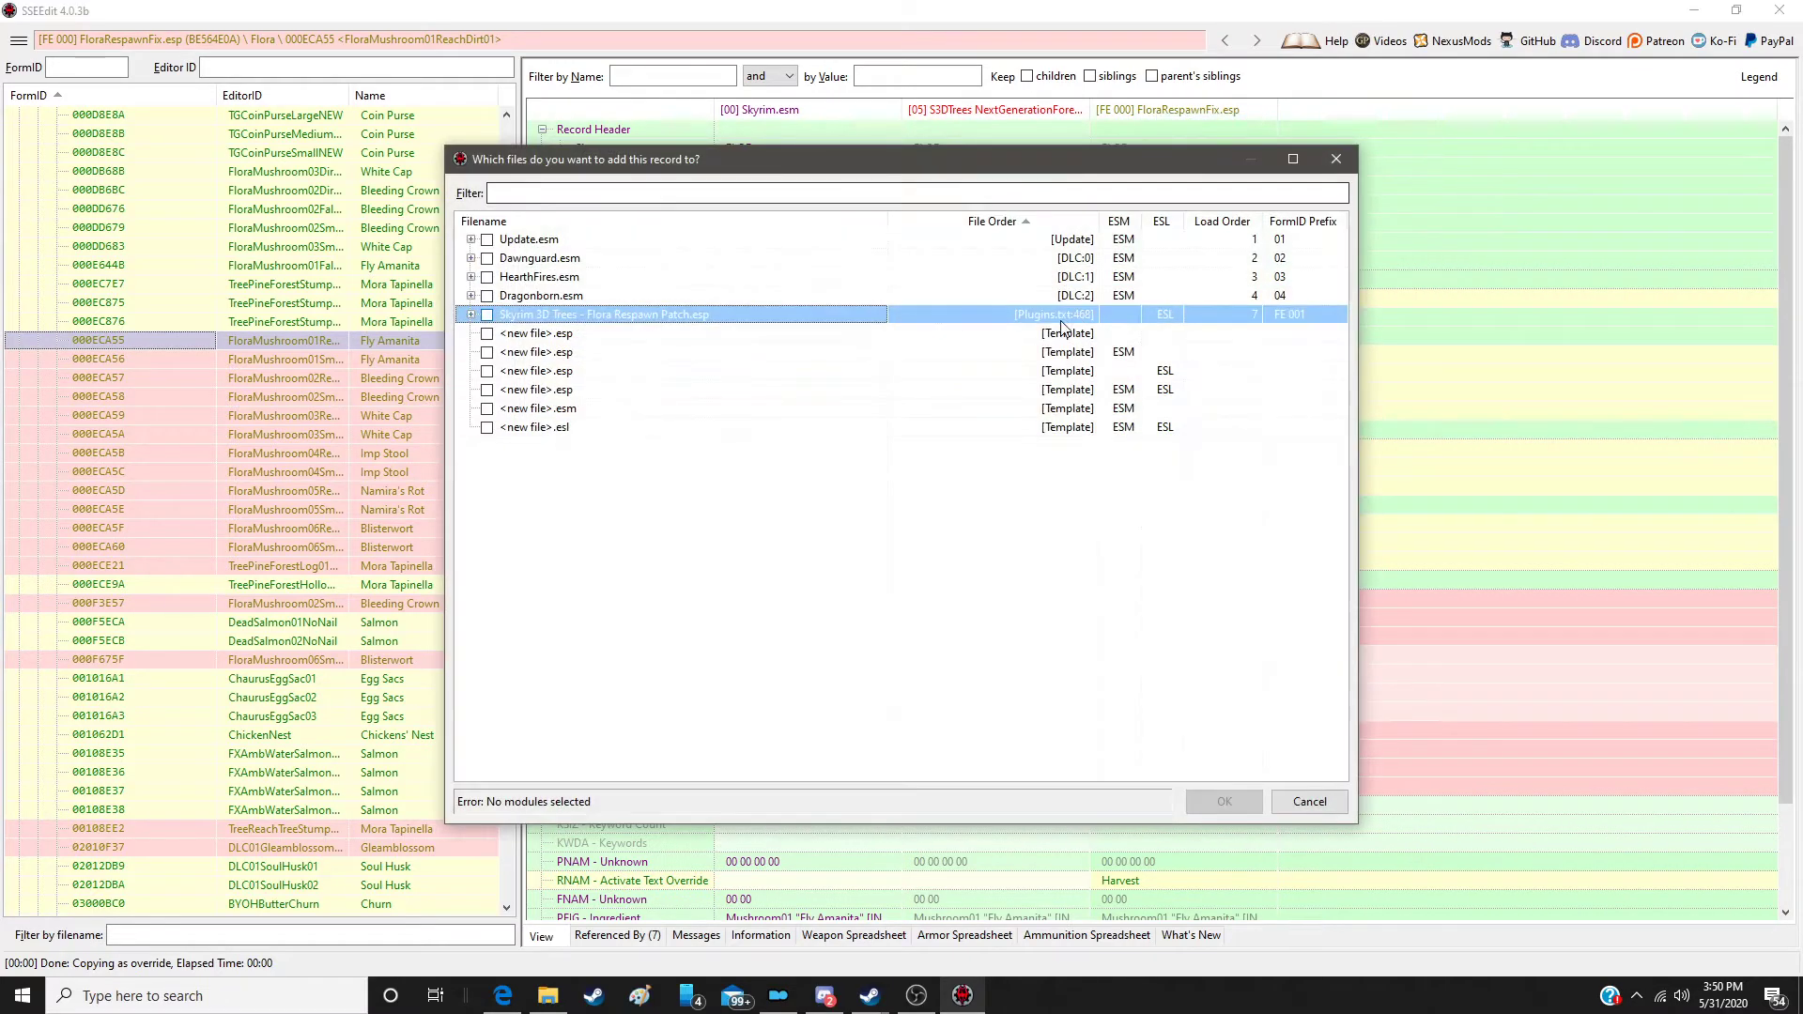
pyautogui.doubleClick(1051, 319)
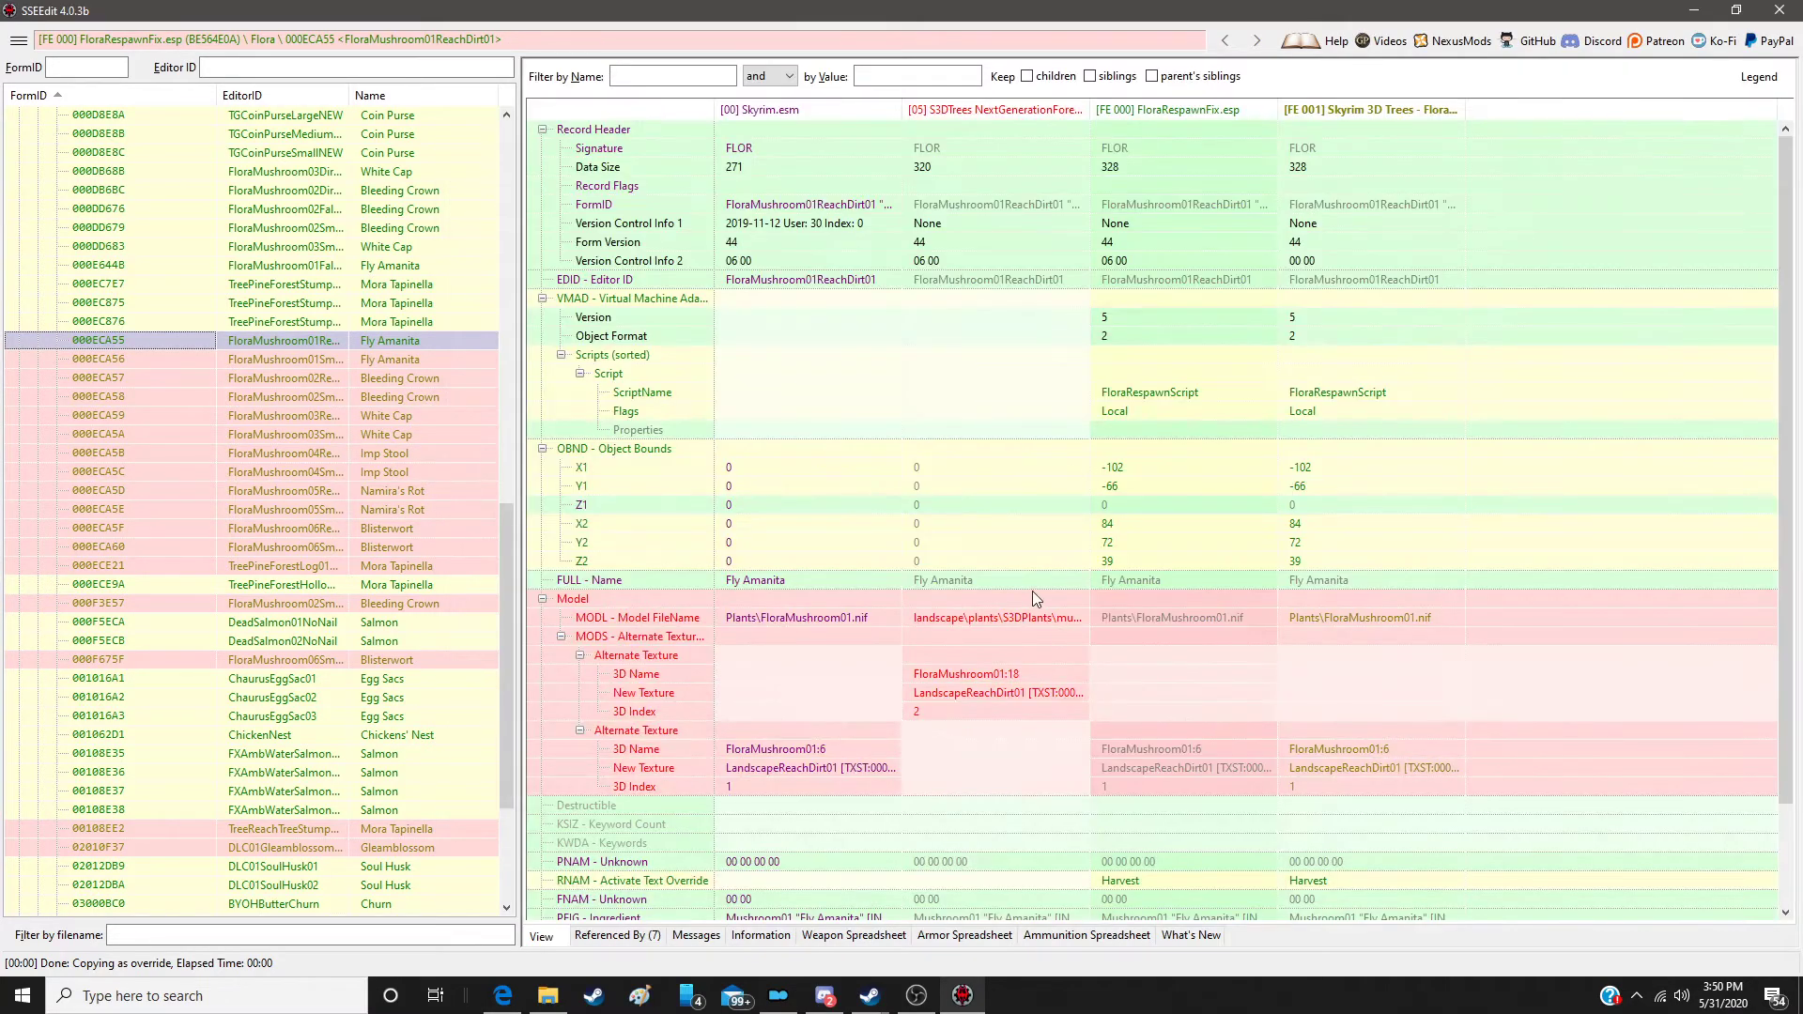
pyautogui.moveTo(1033, 593); pyautogui.dragTo(1407, 602)
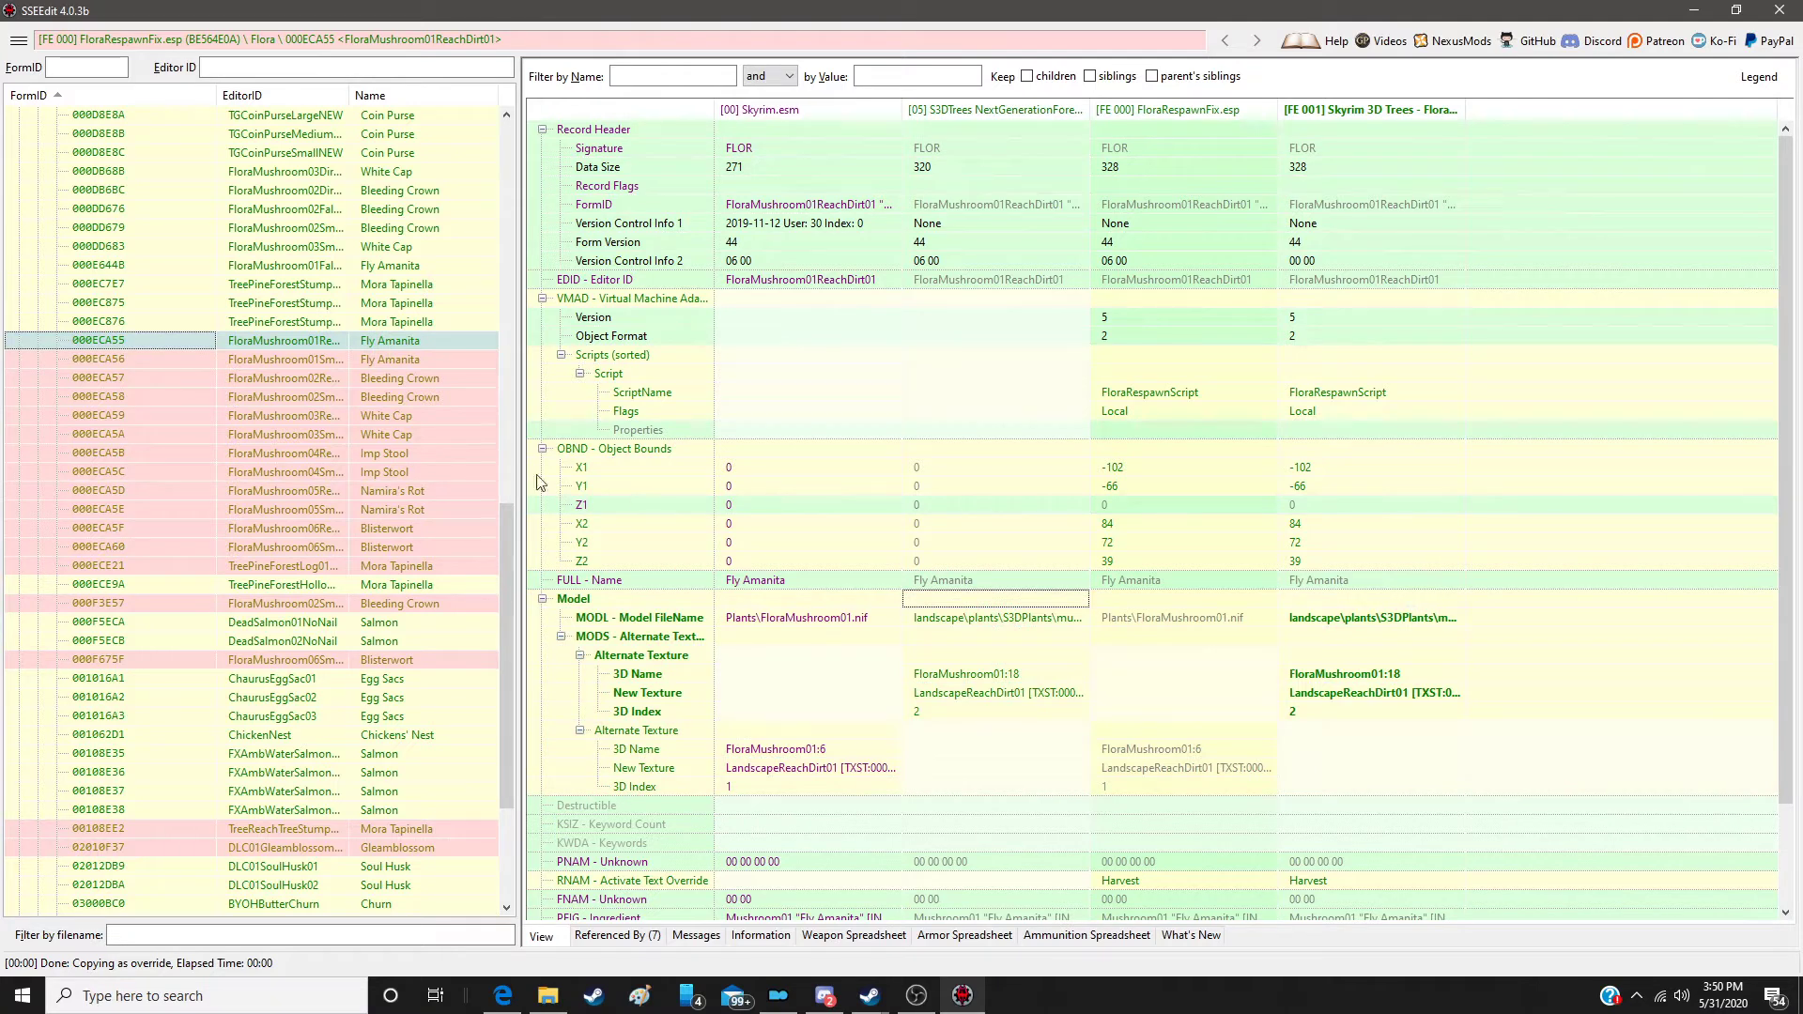
# Step: Copy FloraRespawnFix.esp's FloraMushroom01SmallReachDirt01 as an override into Skyrim 3D Trees - Flora Respawn Patch.esp and apply S3DTrees NextGenerationForests.esp's whole Model
pyautogui.click(438, 357)
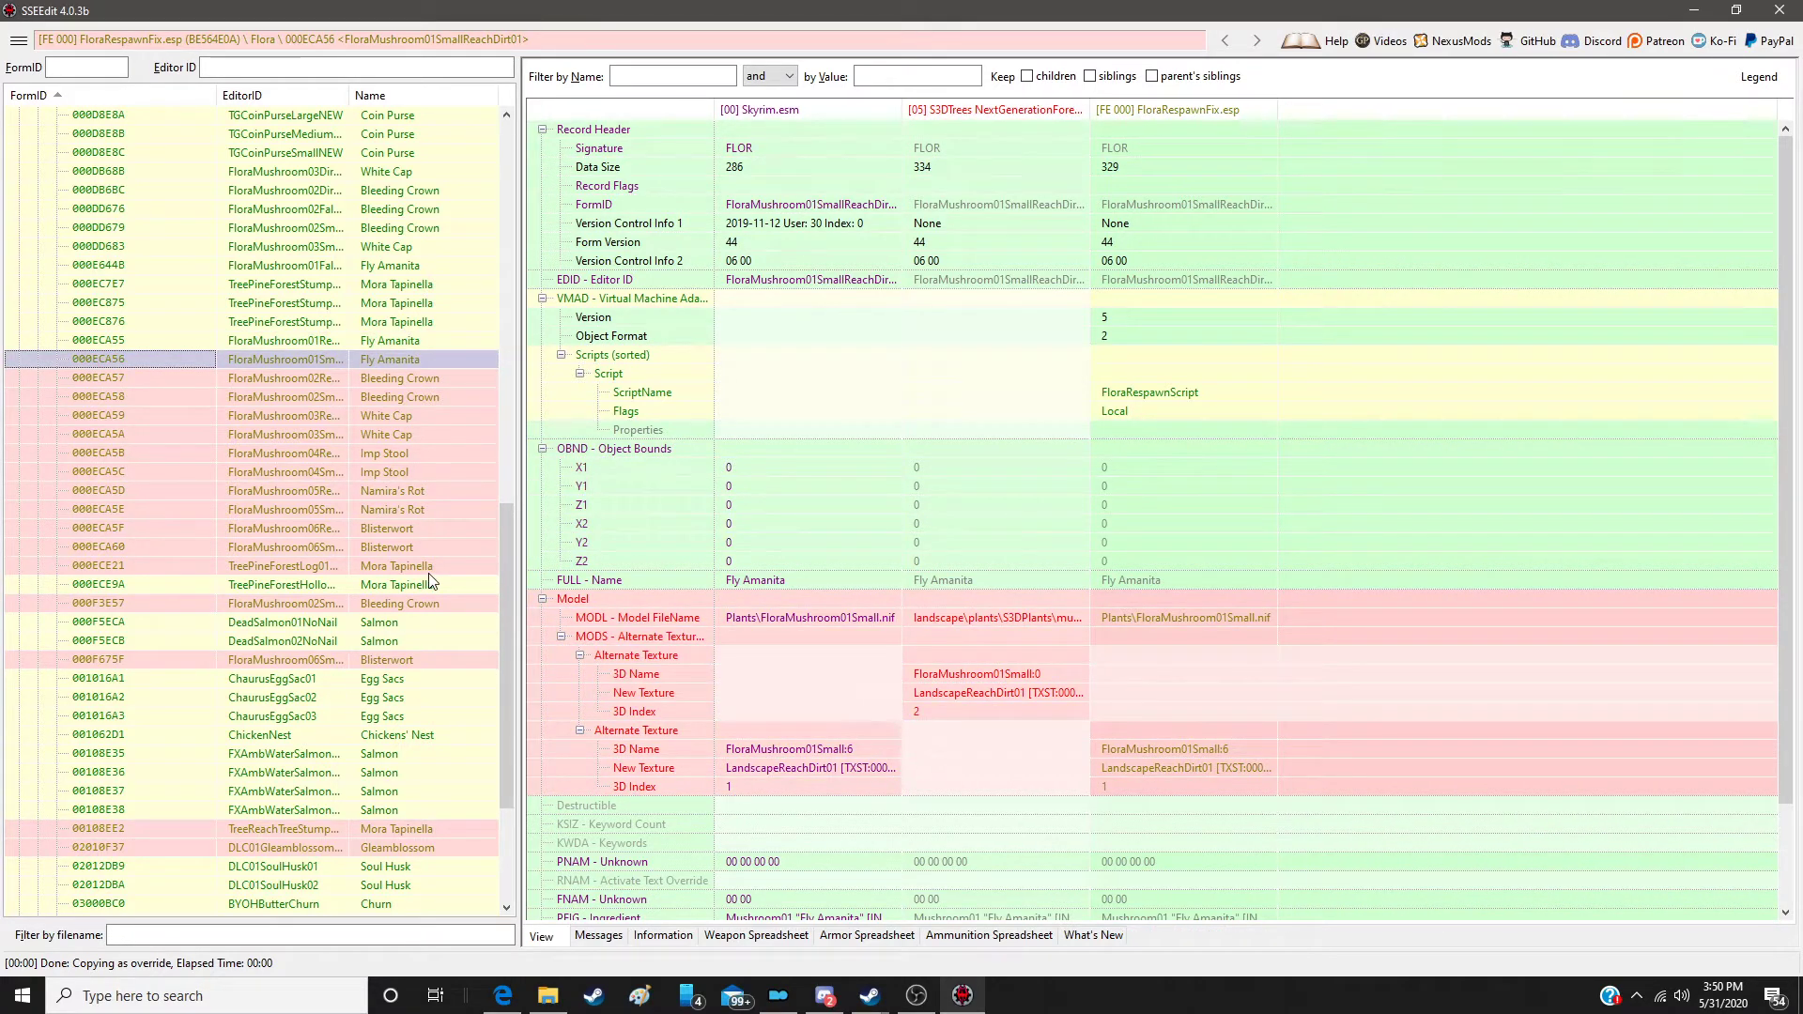
pyautogui.rightClick(1152, 111)
pyautogui.click(1240, 124)
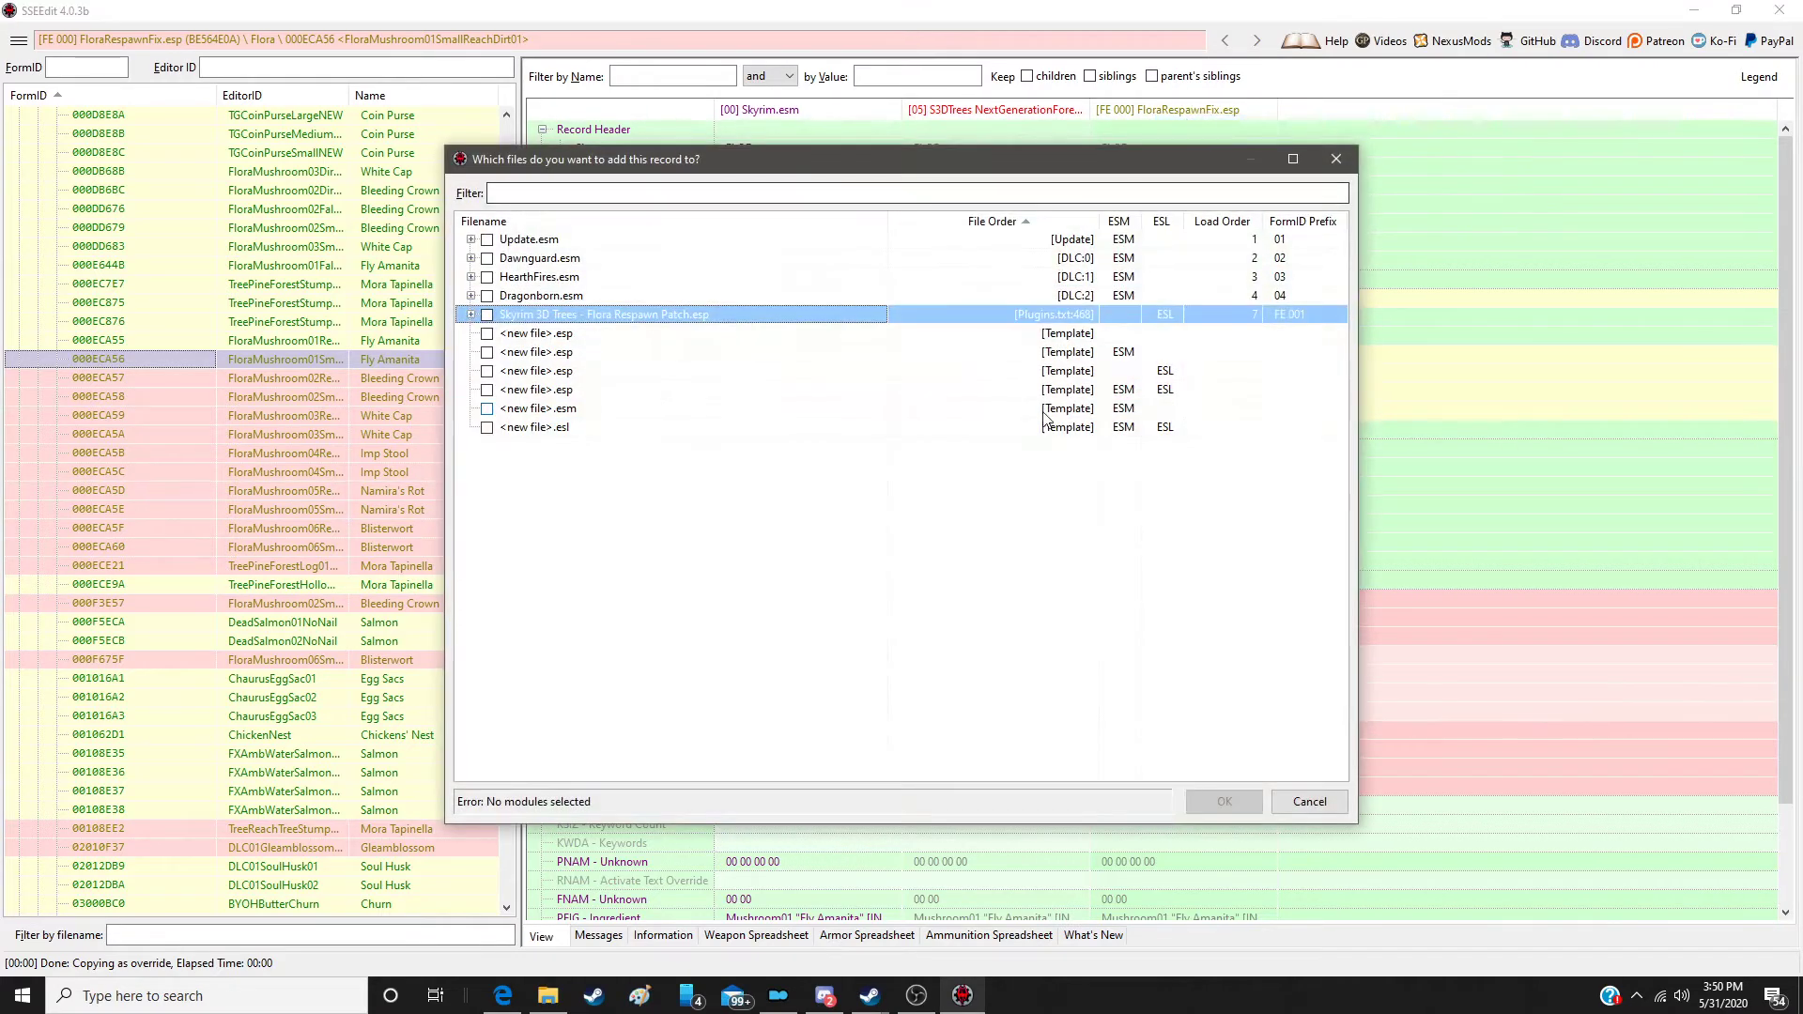
pyautogui.doubleClick(1022, 314)
pyautogui.click(1042, 603)
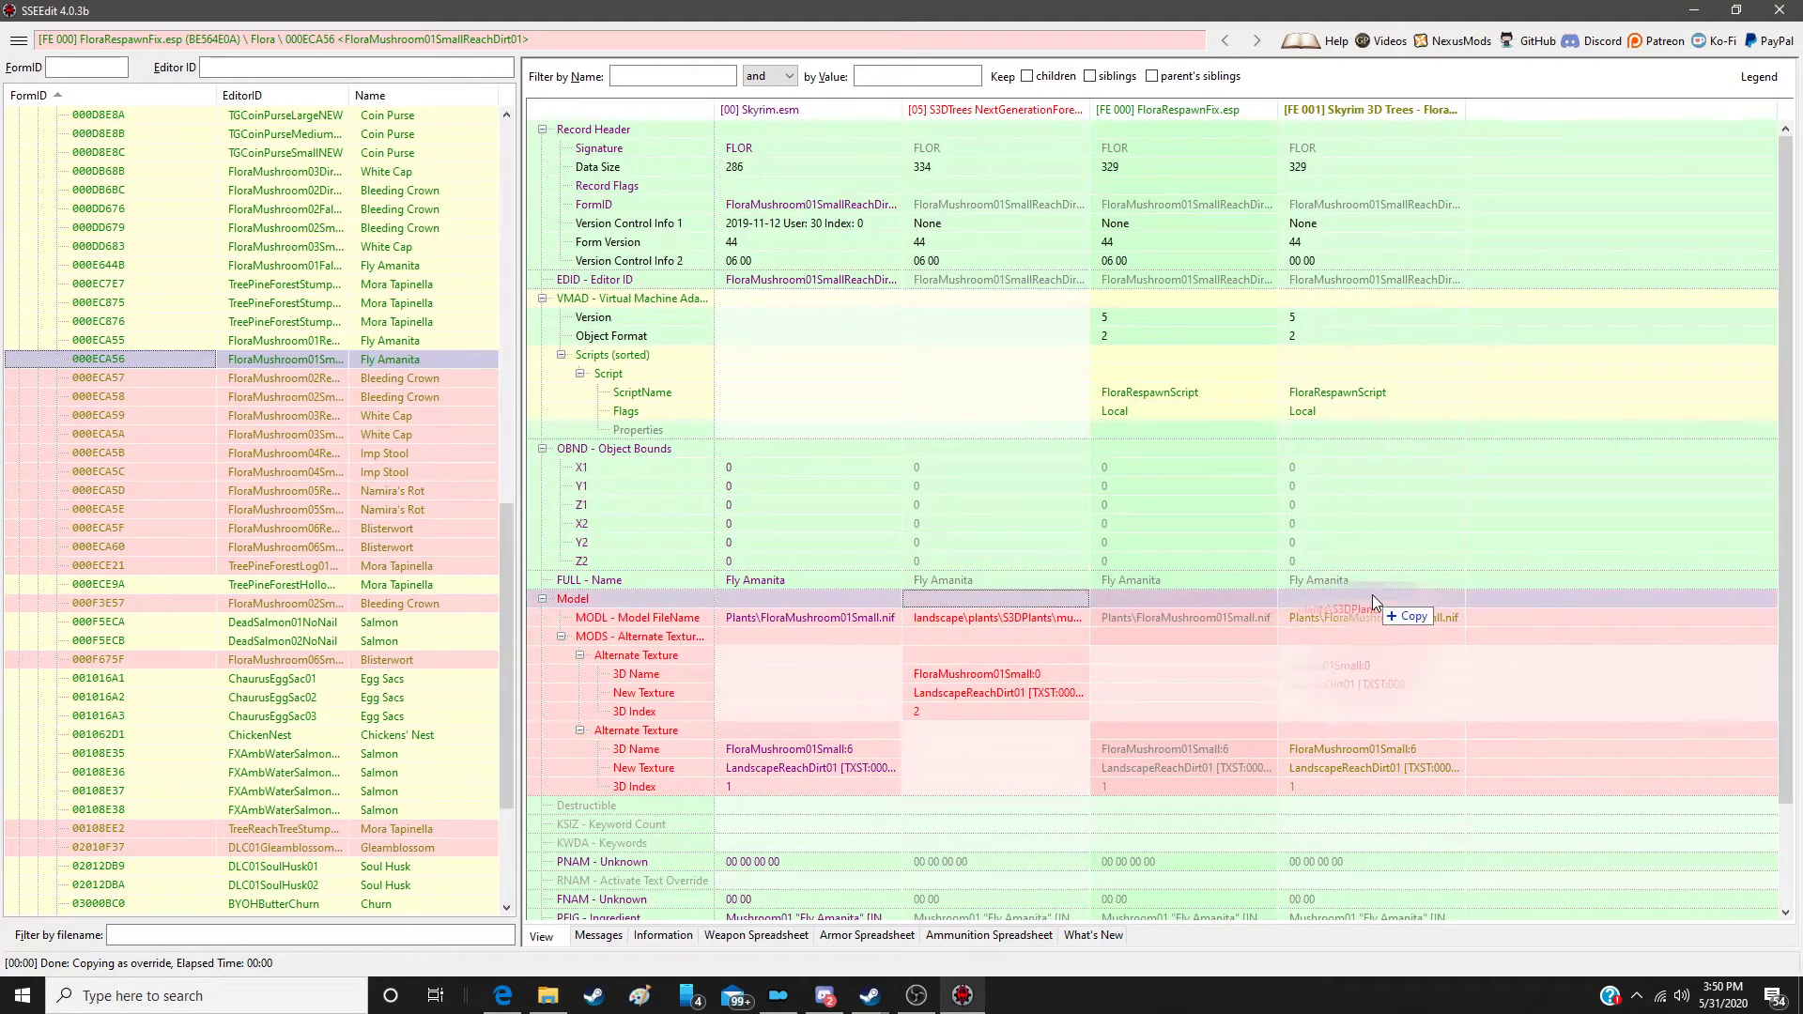
pyautogui.moveTo(1395, 604); pyautogui.dragTo(1396, 604)
# Step: Copy FloraRespawnFix.esp's FloraMushroom02ReachDirt01 as an override into Skyrim 3D Trees - Flora Respawn Patch.esp and apply S3DTrees NextGenerationForests.esp's whole Model
pyautogui.click(420, 379)
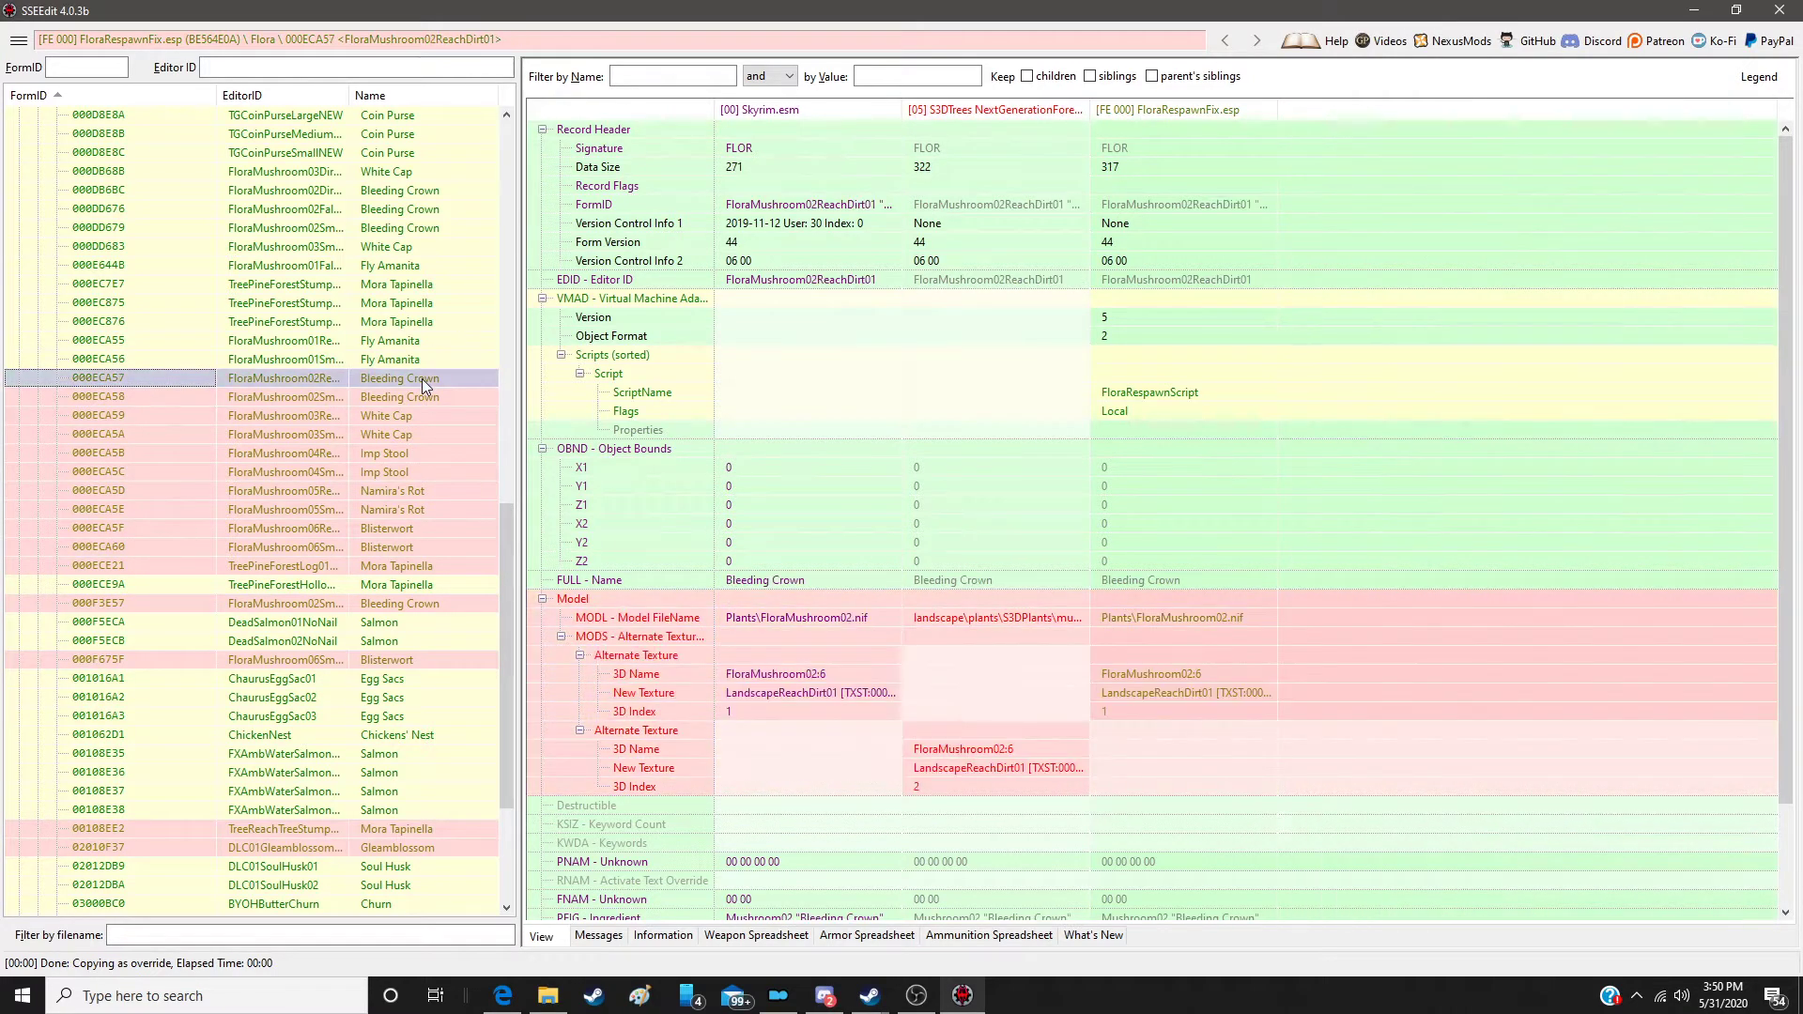
pyautogui.rightClick(1160, 112)
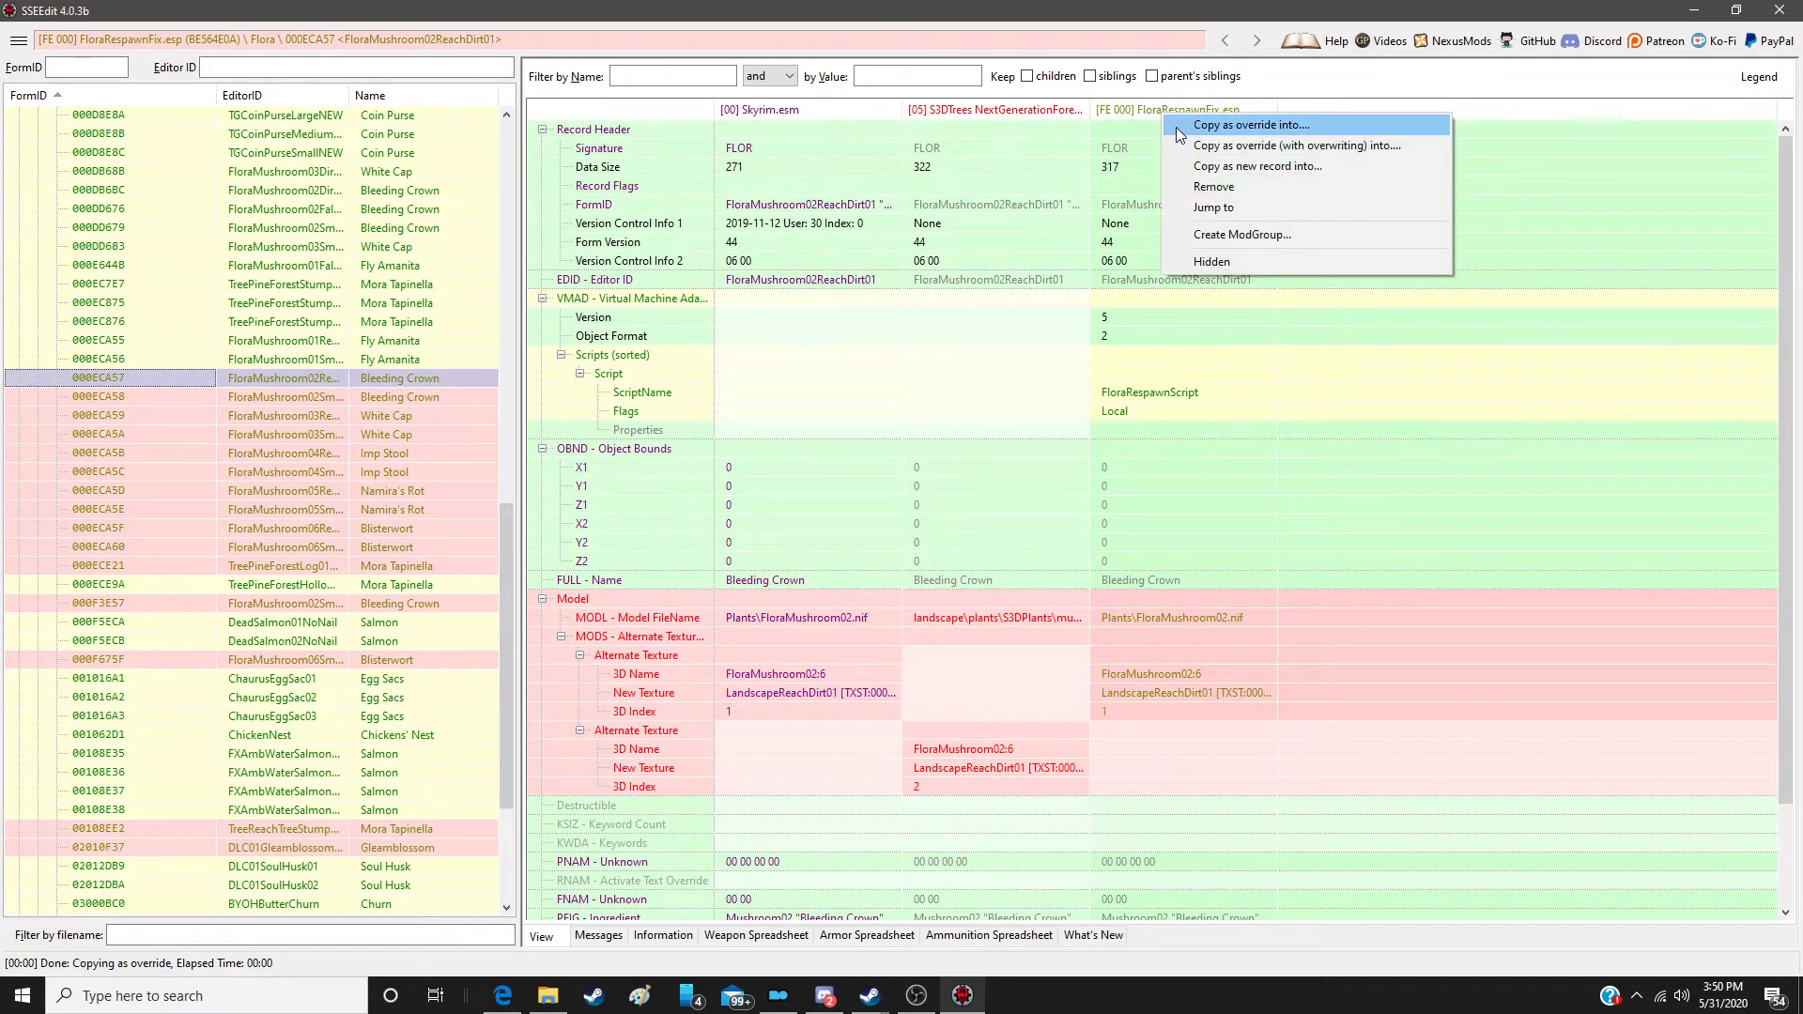
pyautogui.click(1240, 123)
pyautogui.doubleClick(1015, 313)
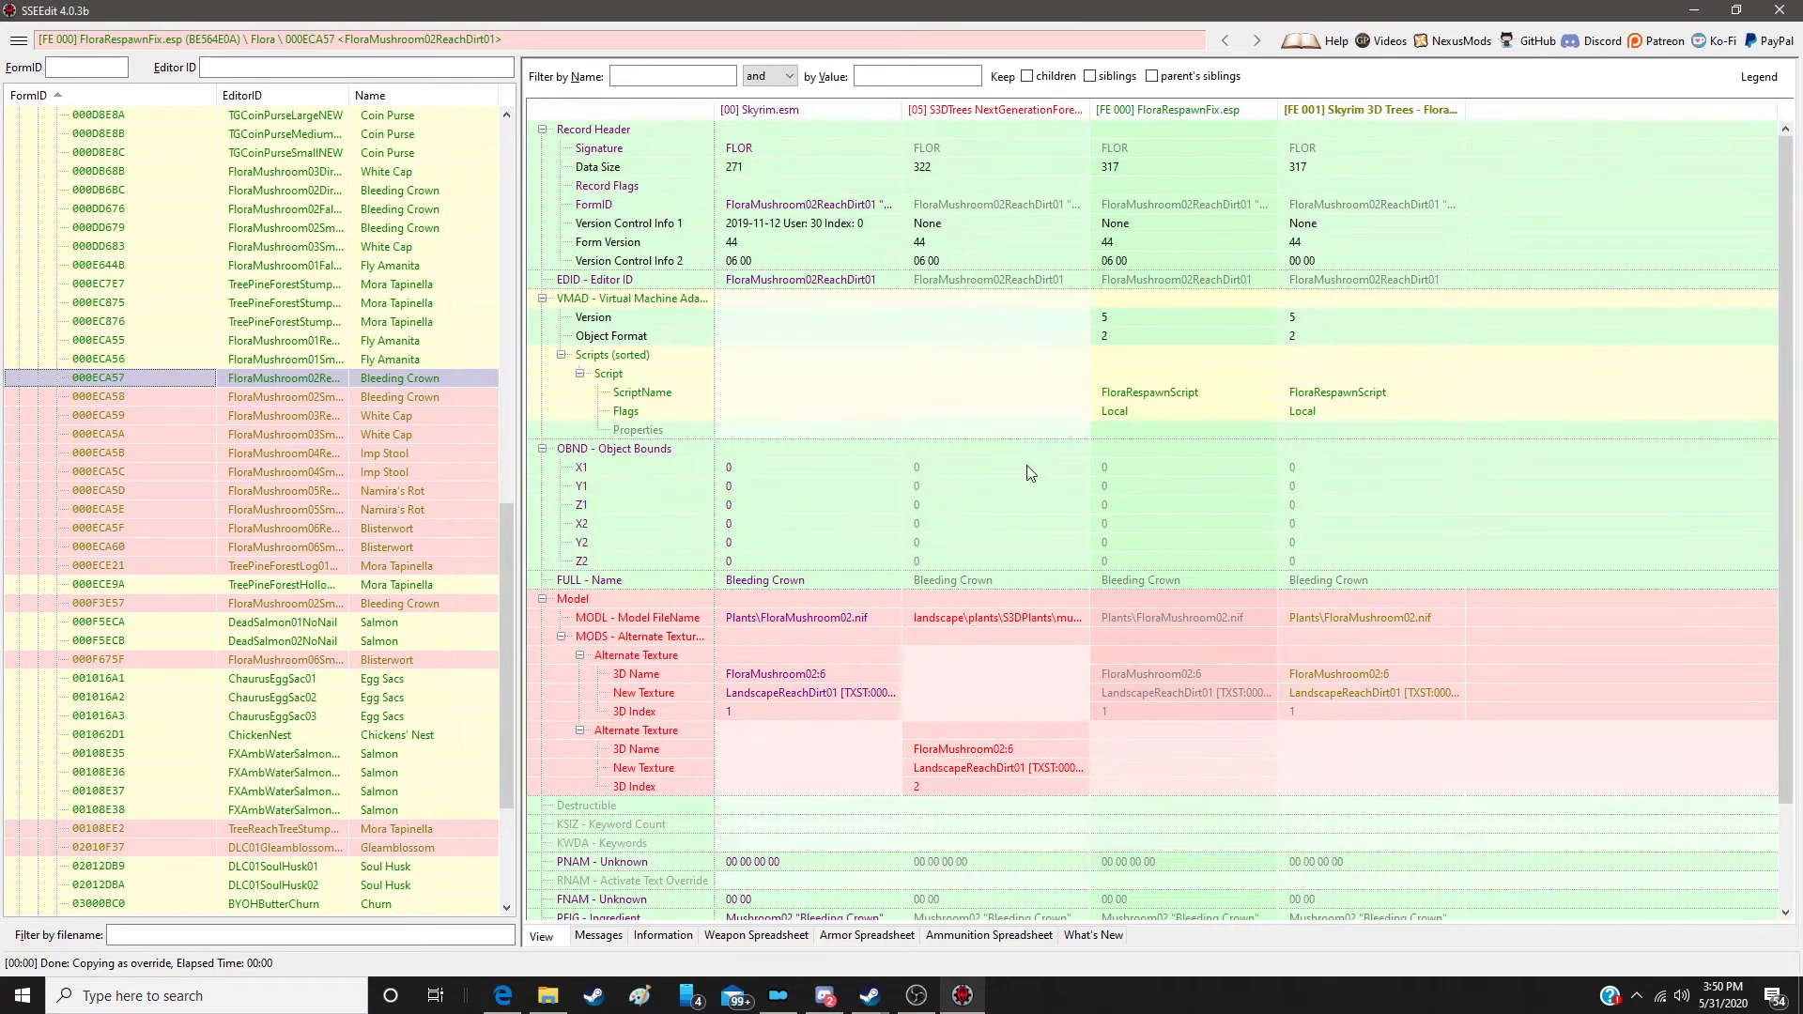
pyautogui.moveTo(1026, 595); pyautogui.dragTo(1395, 601)
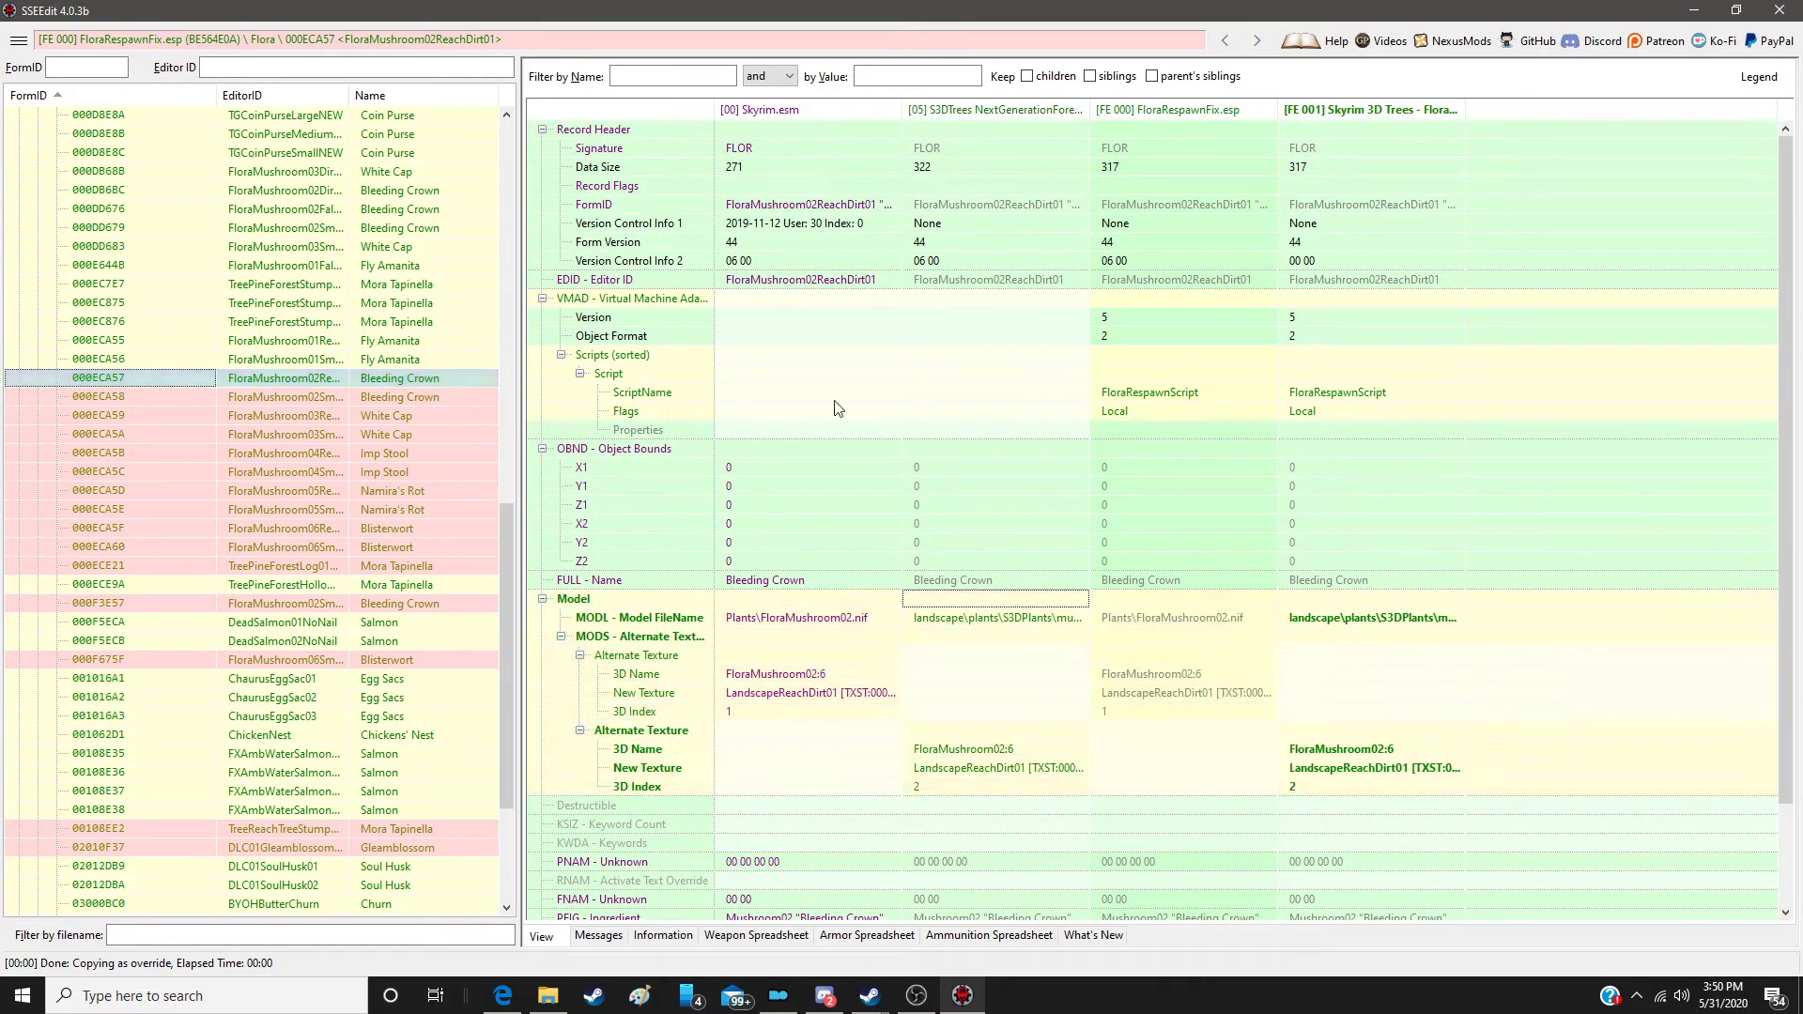
# Step: Copy FloraRespawnFix.esp's FloraMushroom02SmallReachDirt01 as an override into Skyrim 3D Trees - Flora Respawn Patch.esp and apply S3DTrees NextGenerationForests.esp's whole Model
pyautogui.click(460, 396)
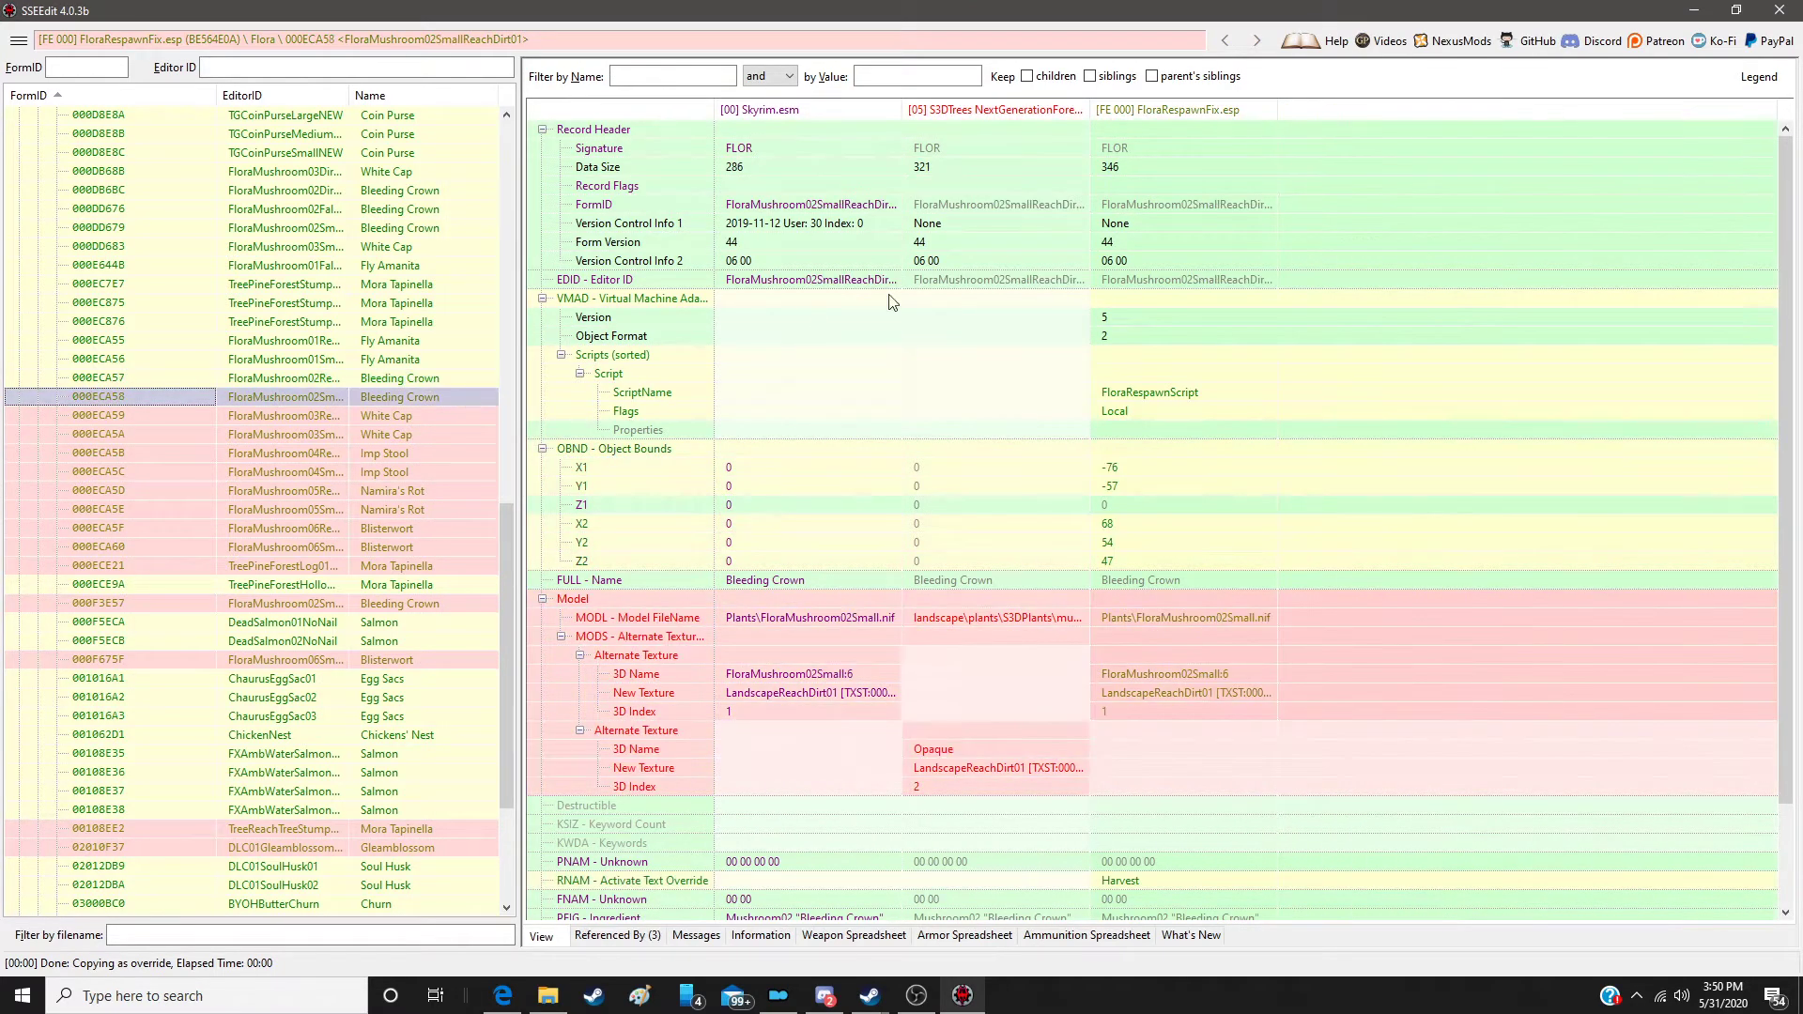
pyautogui.rightClick(1166, 108)
pyautogui.click(1185, 117)
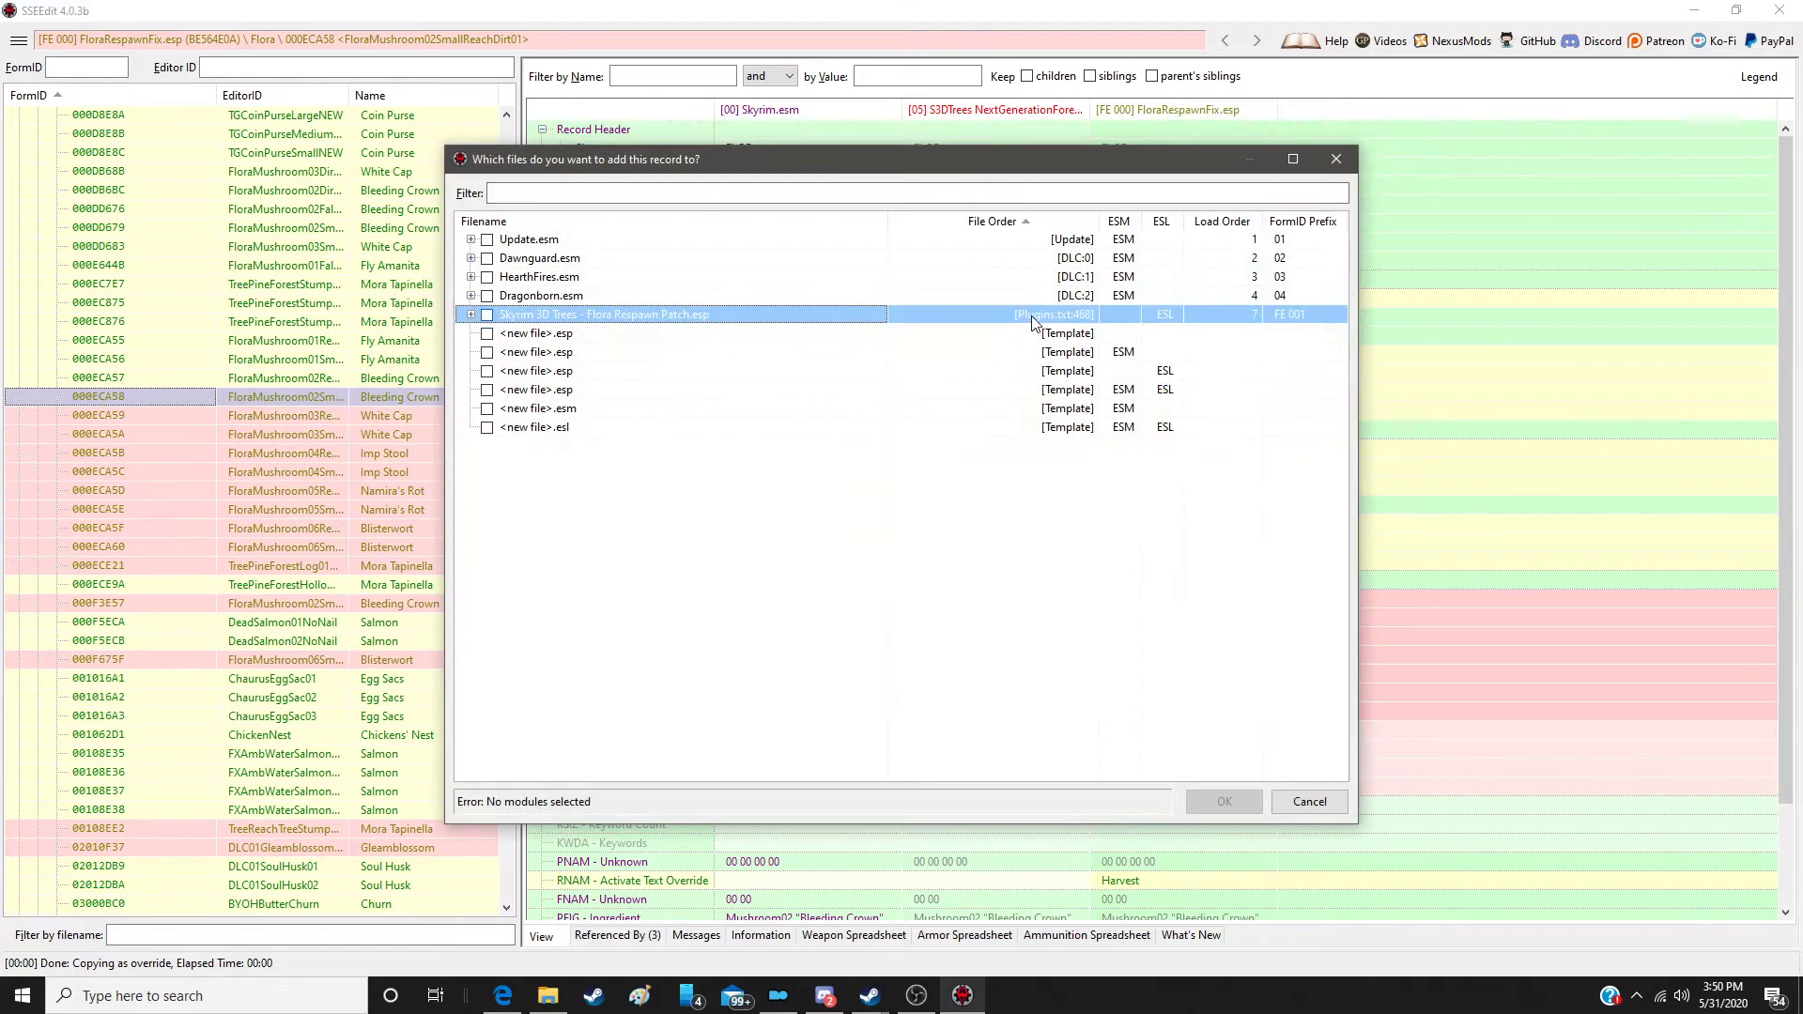
pyautogui.doubleClick(1035, 319)
pyautogui.moveTo(1018, 602); pyautogui.dragTo(1386, 605)
# Step: Copy FloraRespawnFix.esp's FloraMushroom03ReachDirt01 as an override into Skyrim 3D Trees - Flora Respawn Patch.esp and apply S3DTrees NextGenerationForests.esp's whole Model
pyautogui.click(458, 414)
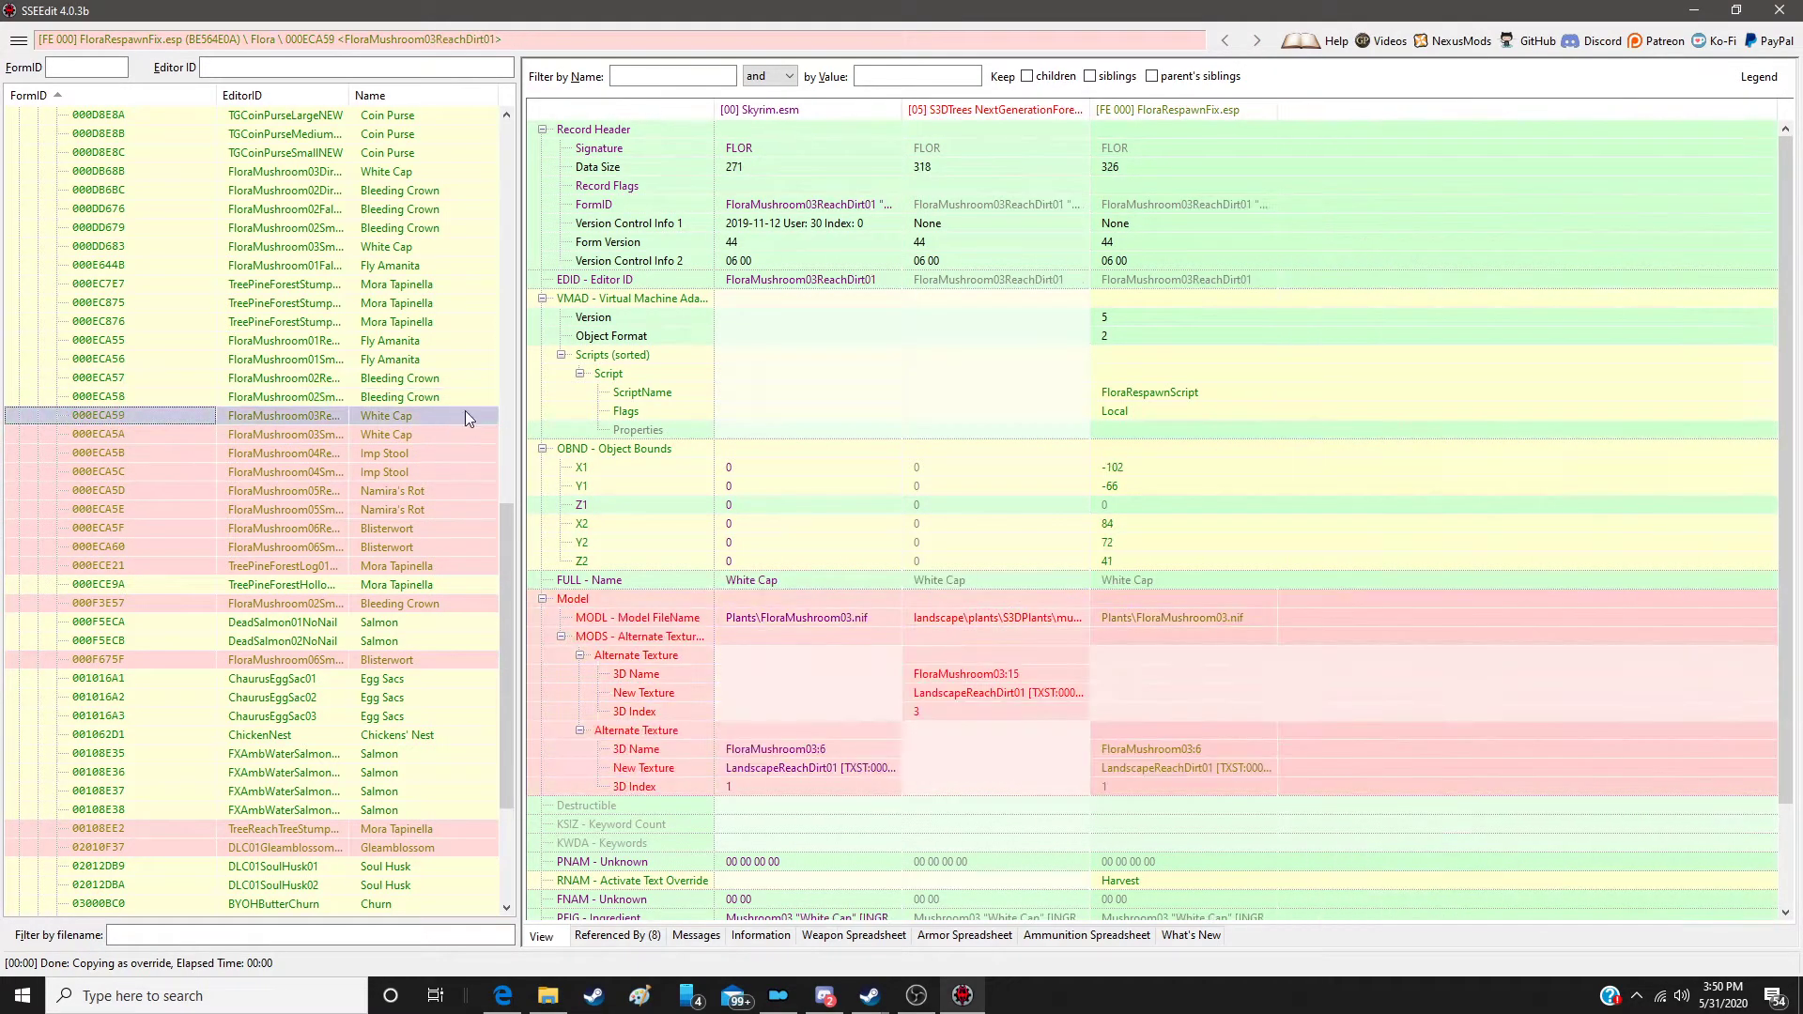
pyautogui.rightClick(1180, 109)
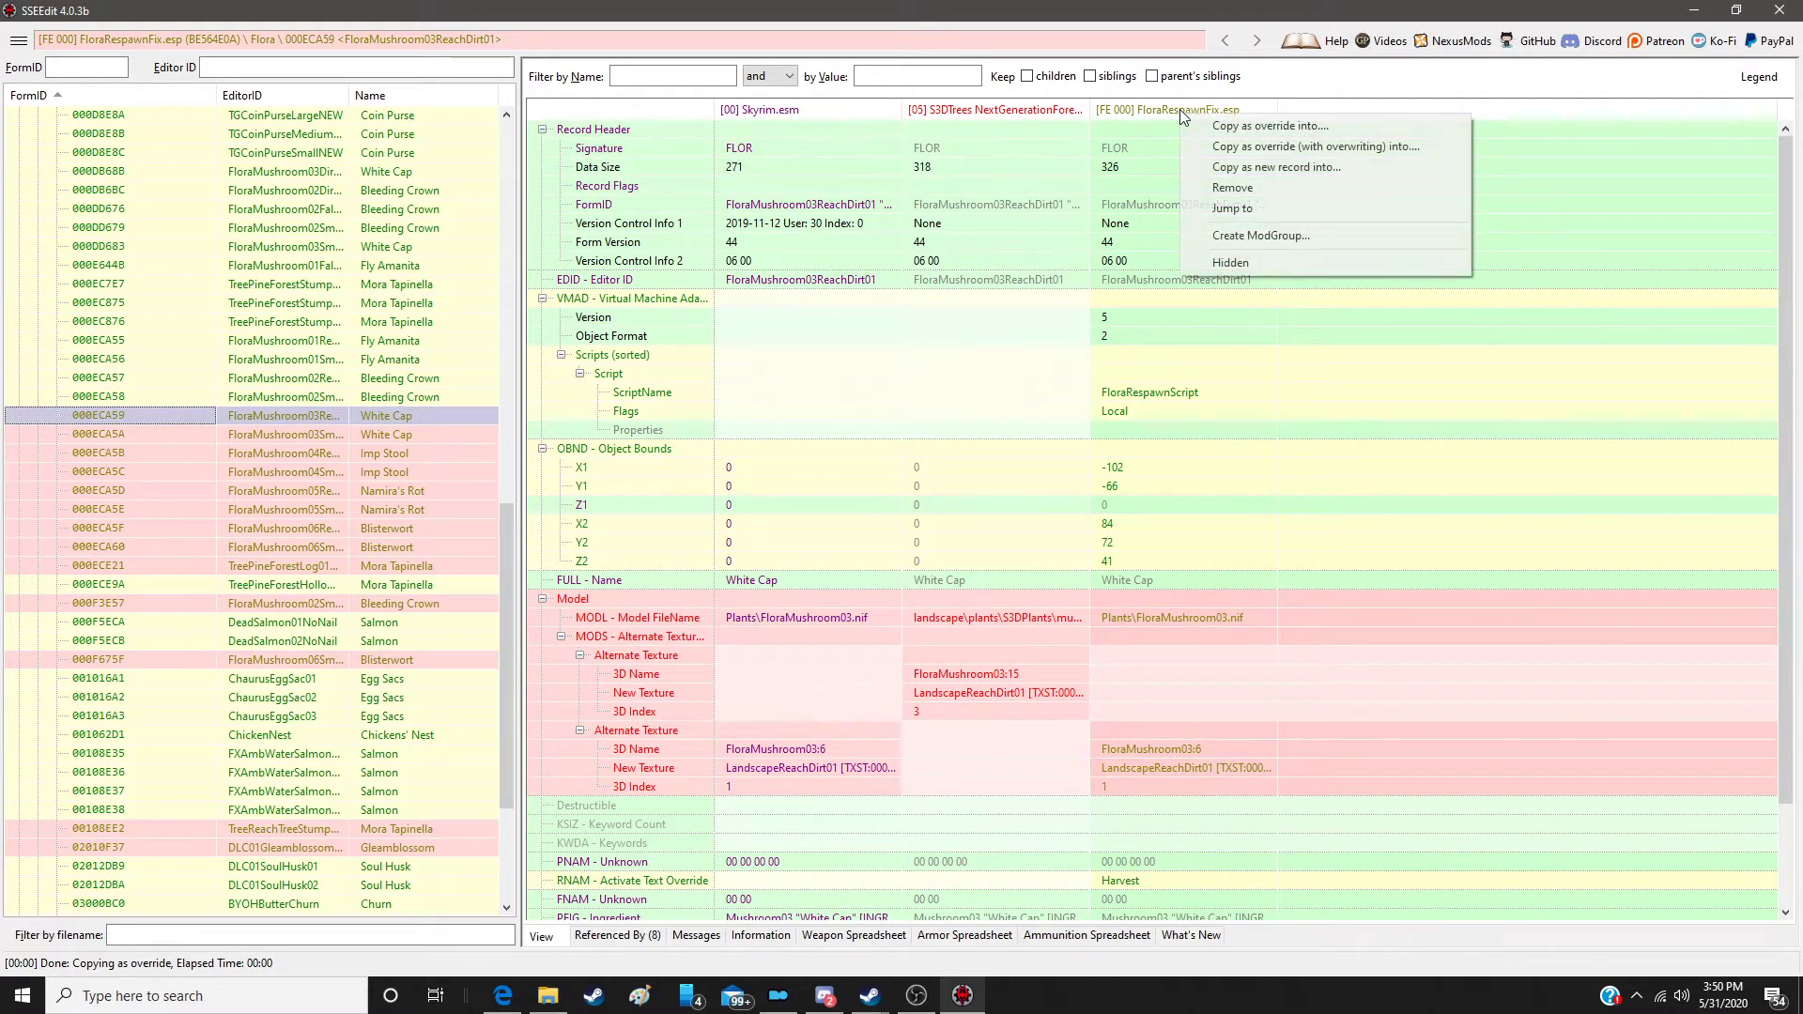
pyautogui.click(1249, 126)
pyautogui.doubleClick(1065, 314)
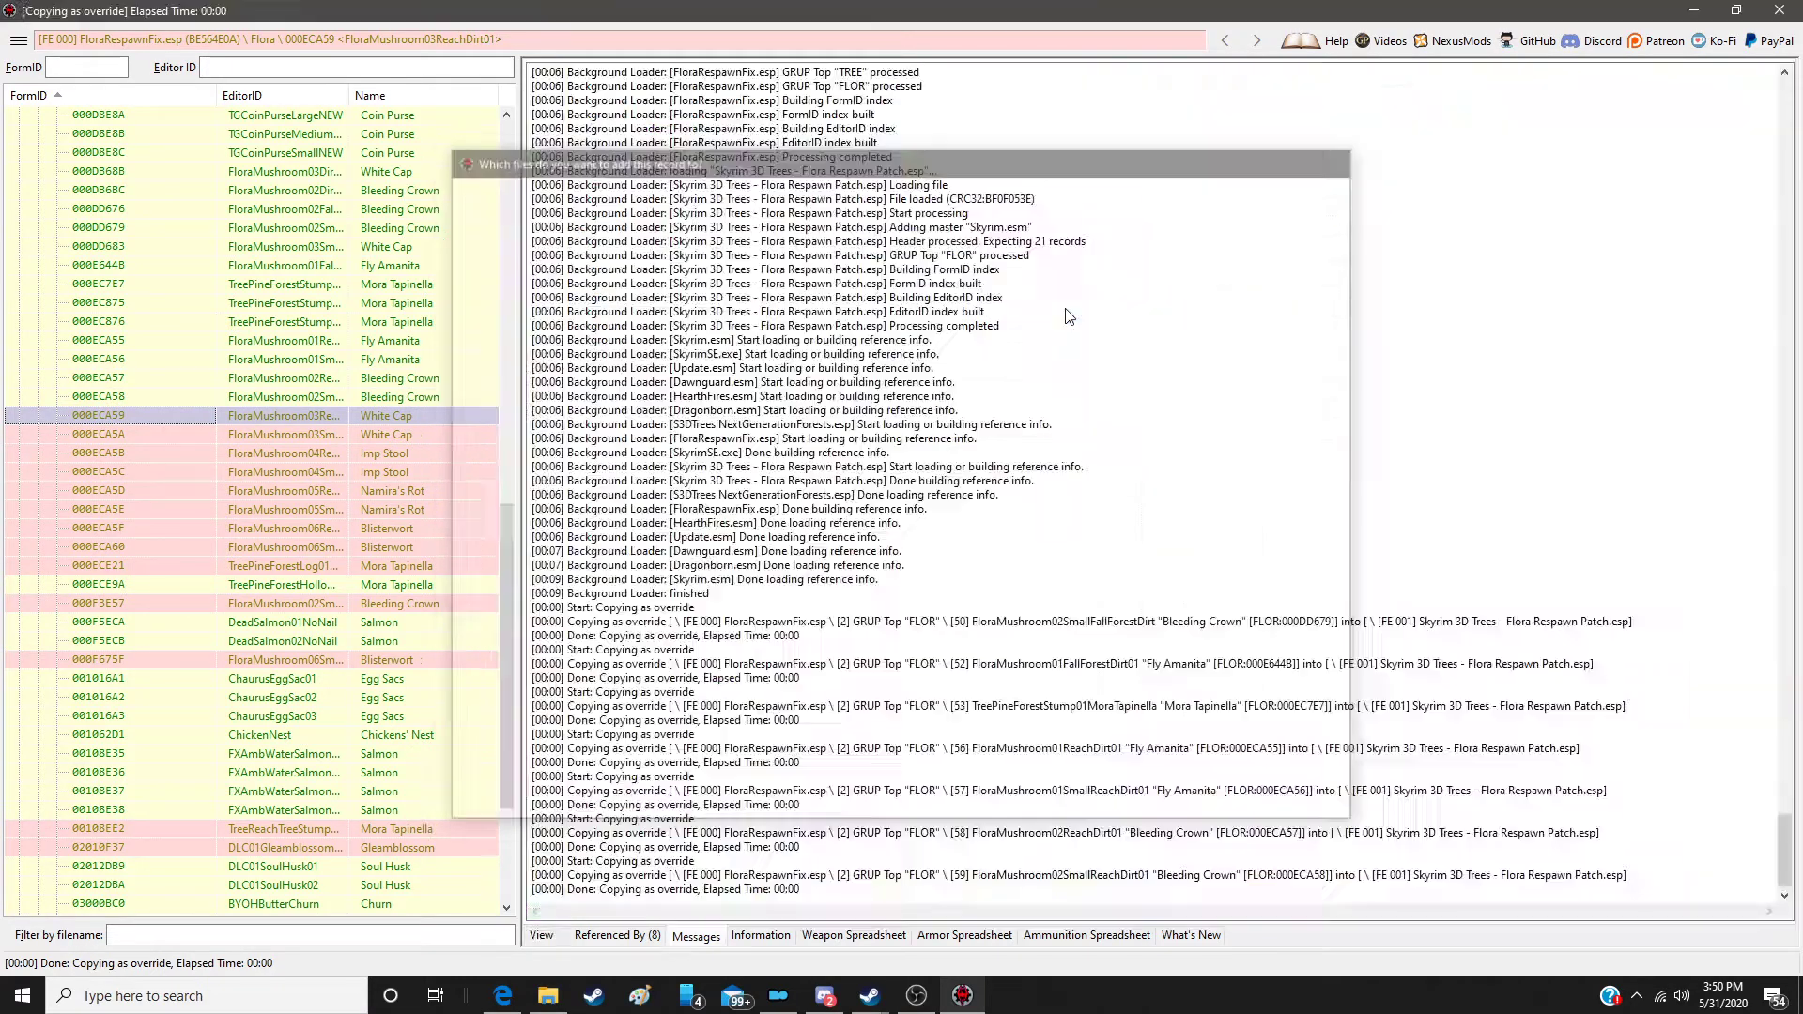
pyautogui.moveTo(989, 593); pyautogui.dragTo(1377, 593)
# Step: Copy FloraRespawnFix.esp's FloraMushroom03SmallReachDirt01 as an override into Skyrim 3D Trees - Flora Respawn Patch.esp and apply S3DTrees NextGenerationForests.esp's whole Model
pyautogui.click(446, 435)
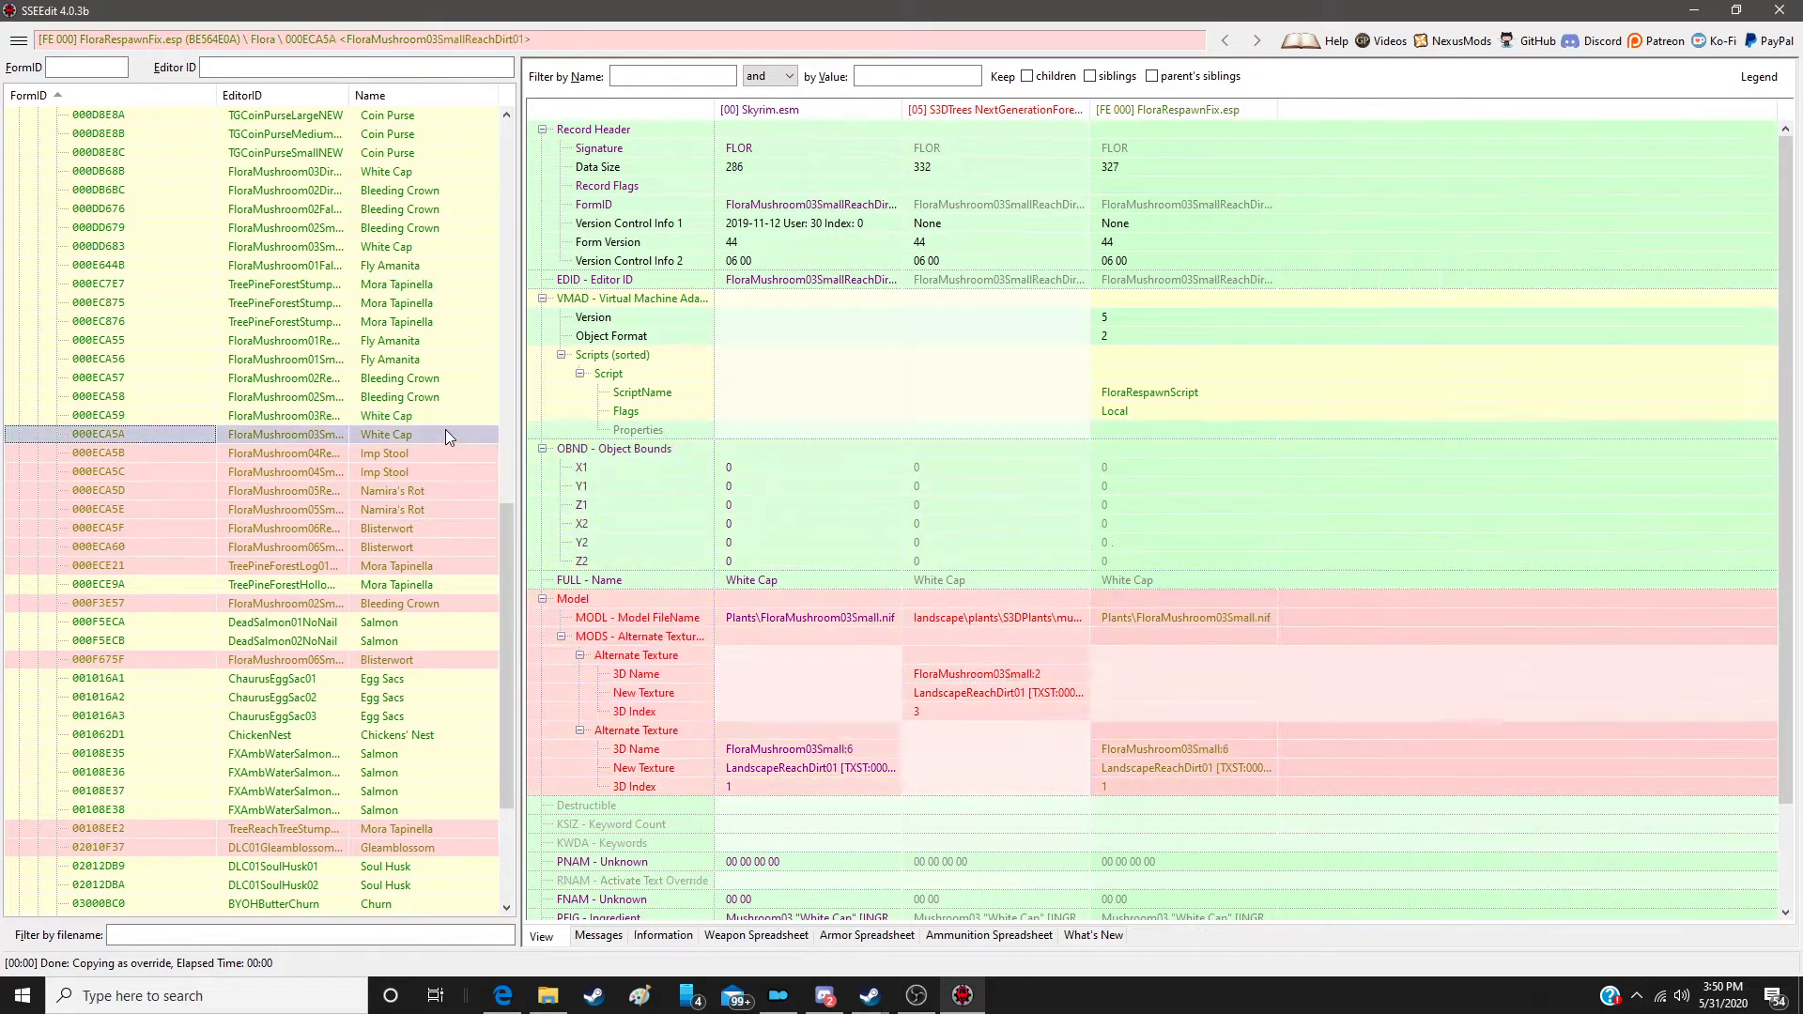
pyautogui.rightClick(1217, 122)
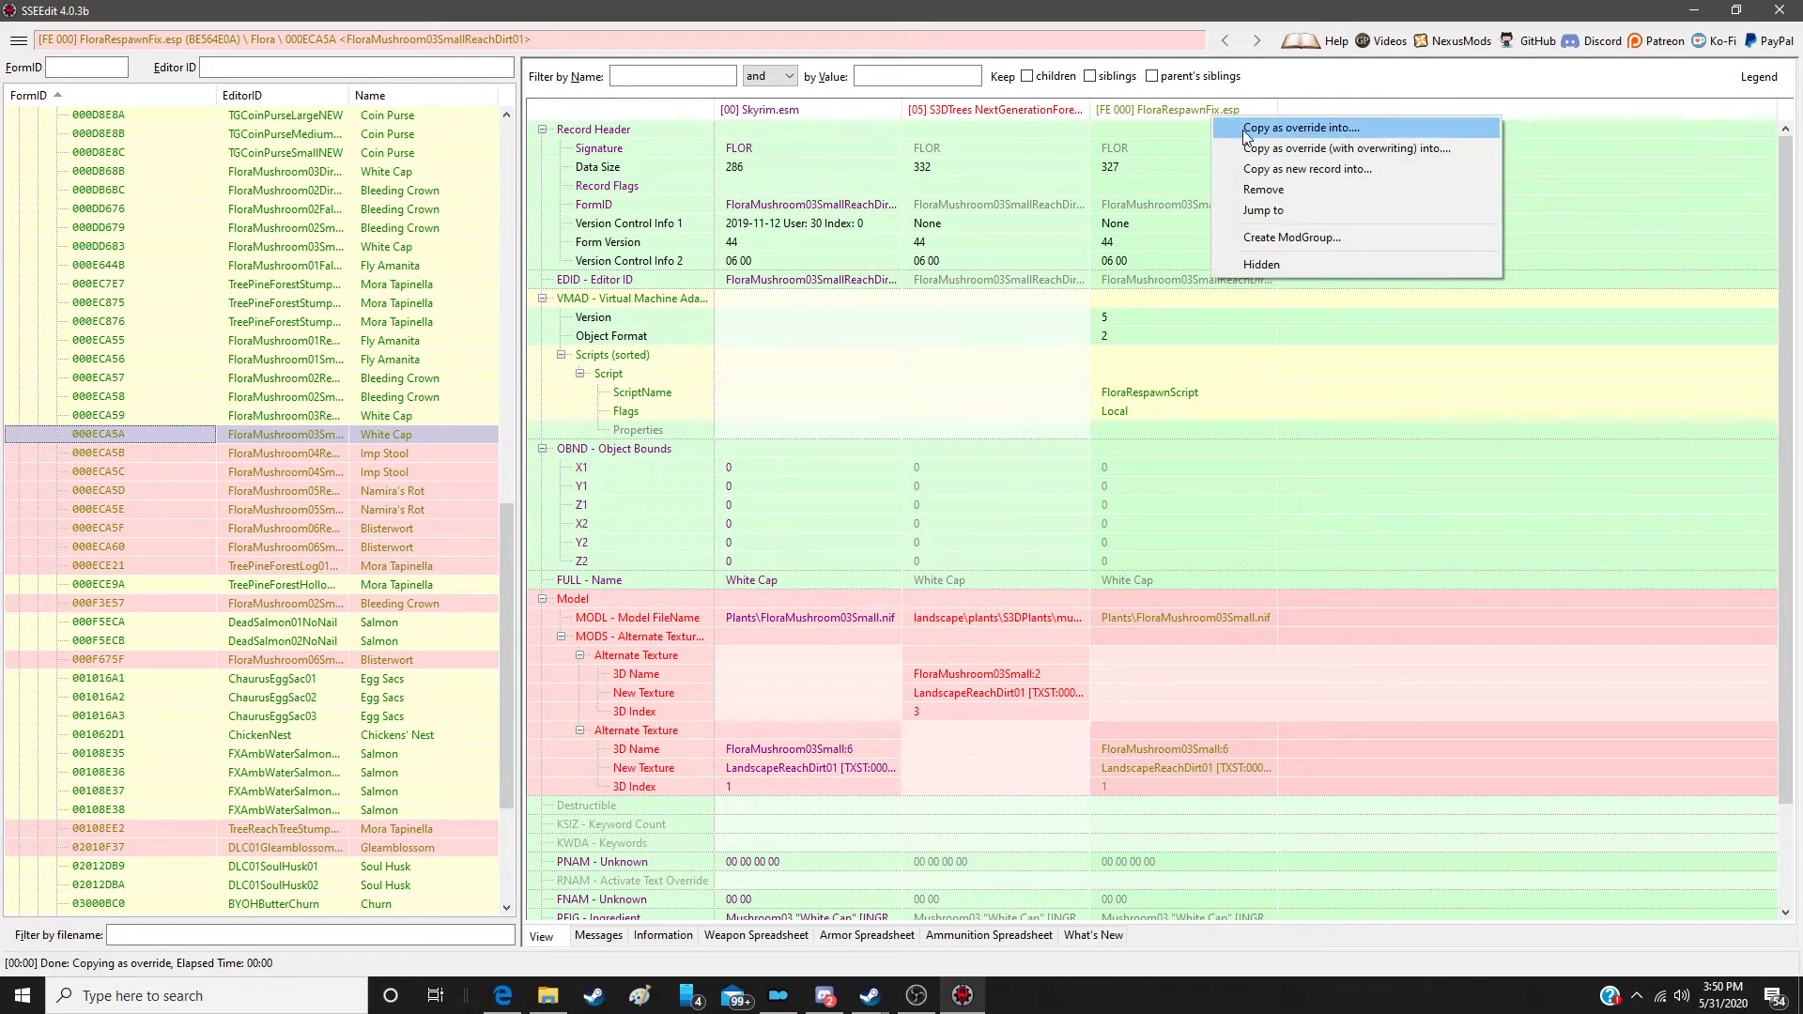
pyautogui.click(1268, 127)
pyautogui.doubleClick(1069, 317)
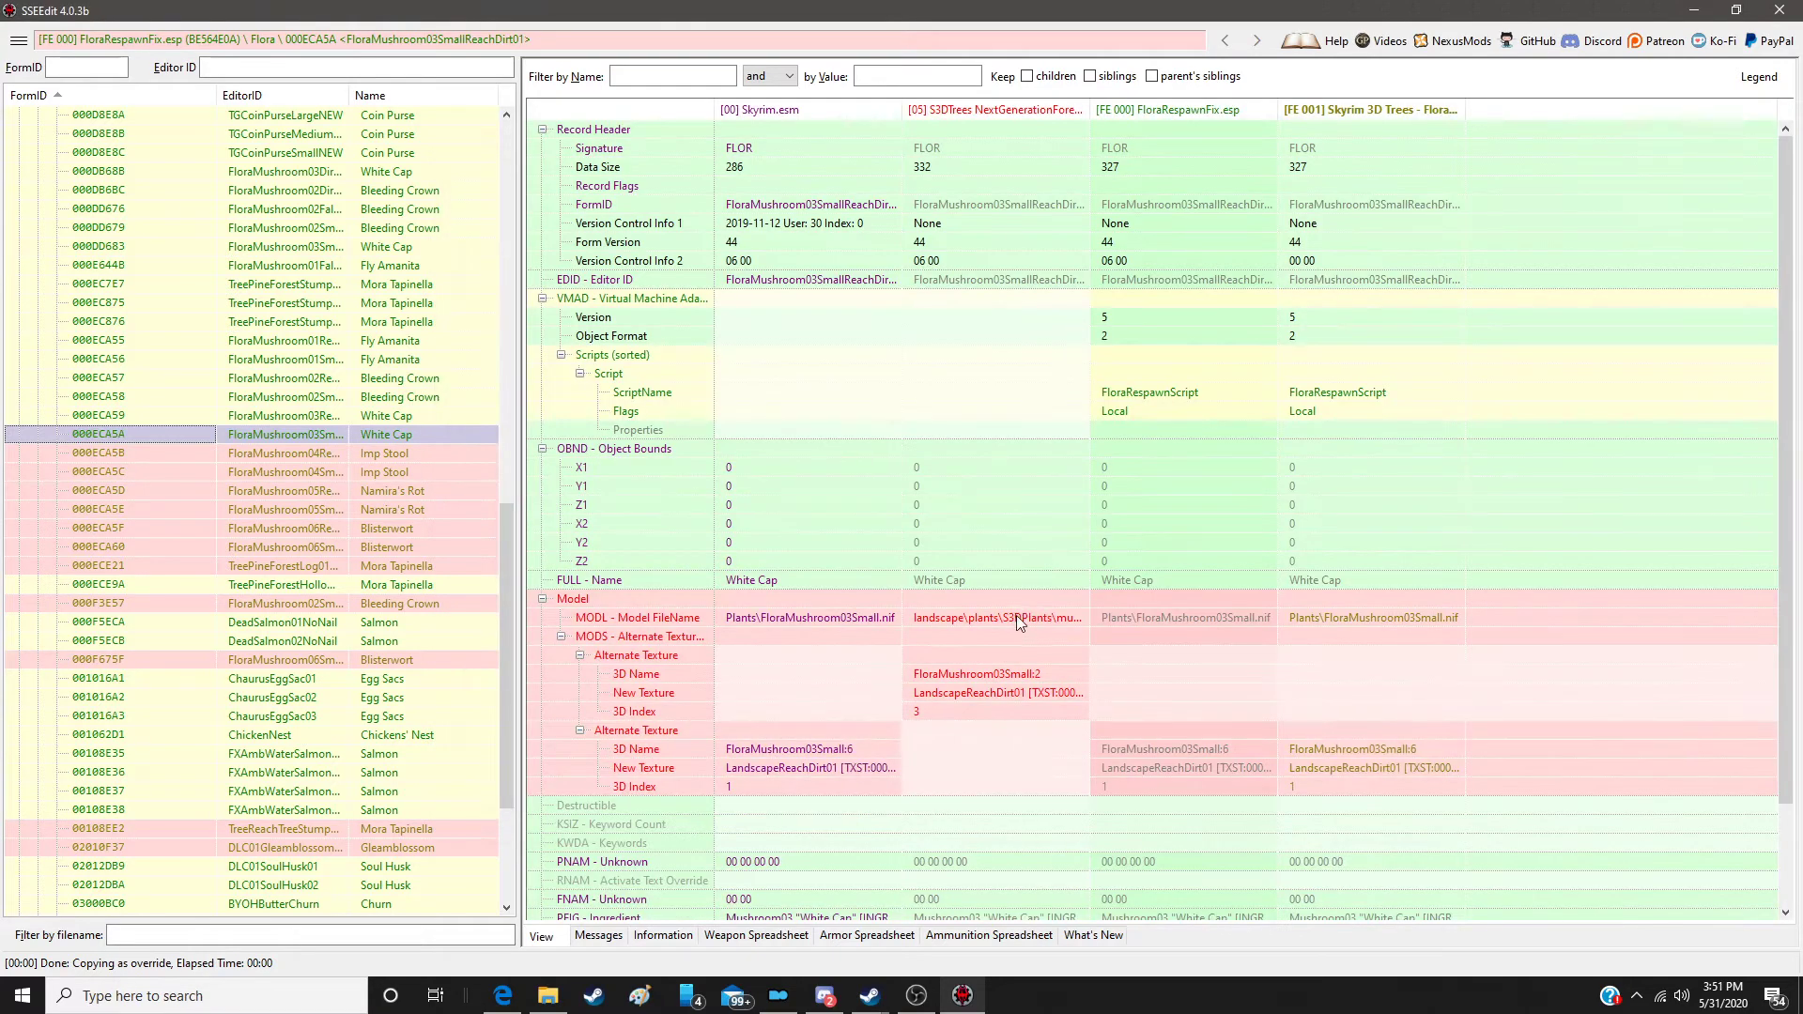
pyautogui.moveTo(1022, 605); pyautogui.dragTo(1379, 597)
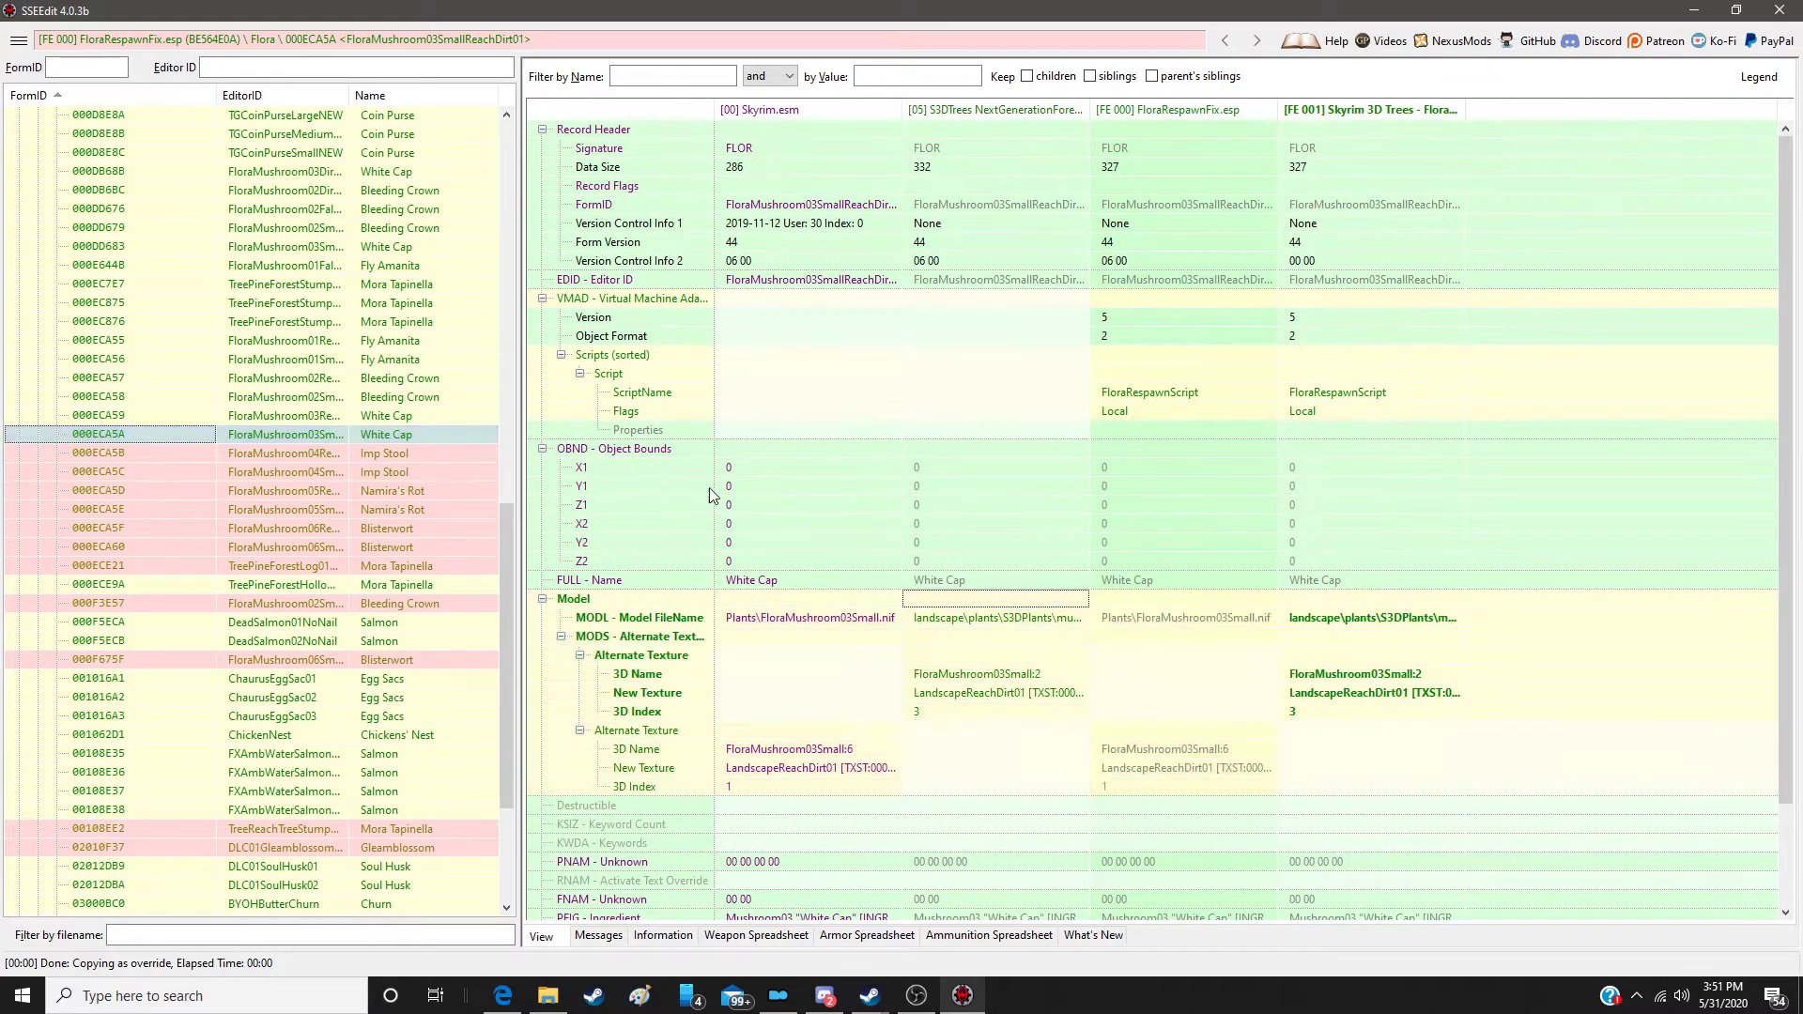
# Step: Copy FloraRespawnFix.esp's FloraMushroom04ReachDirt01 as an override into Skyrim 3D Trees - Flora Respawn Patch.esp and apply S3DTrees NextGenerationForests.esp's whole Model
pyautogui.click(422, 453)
pyautogui.rightClick(1186, 111)
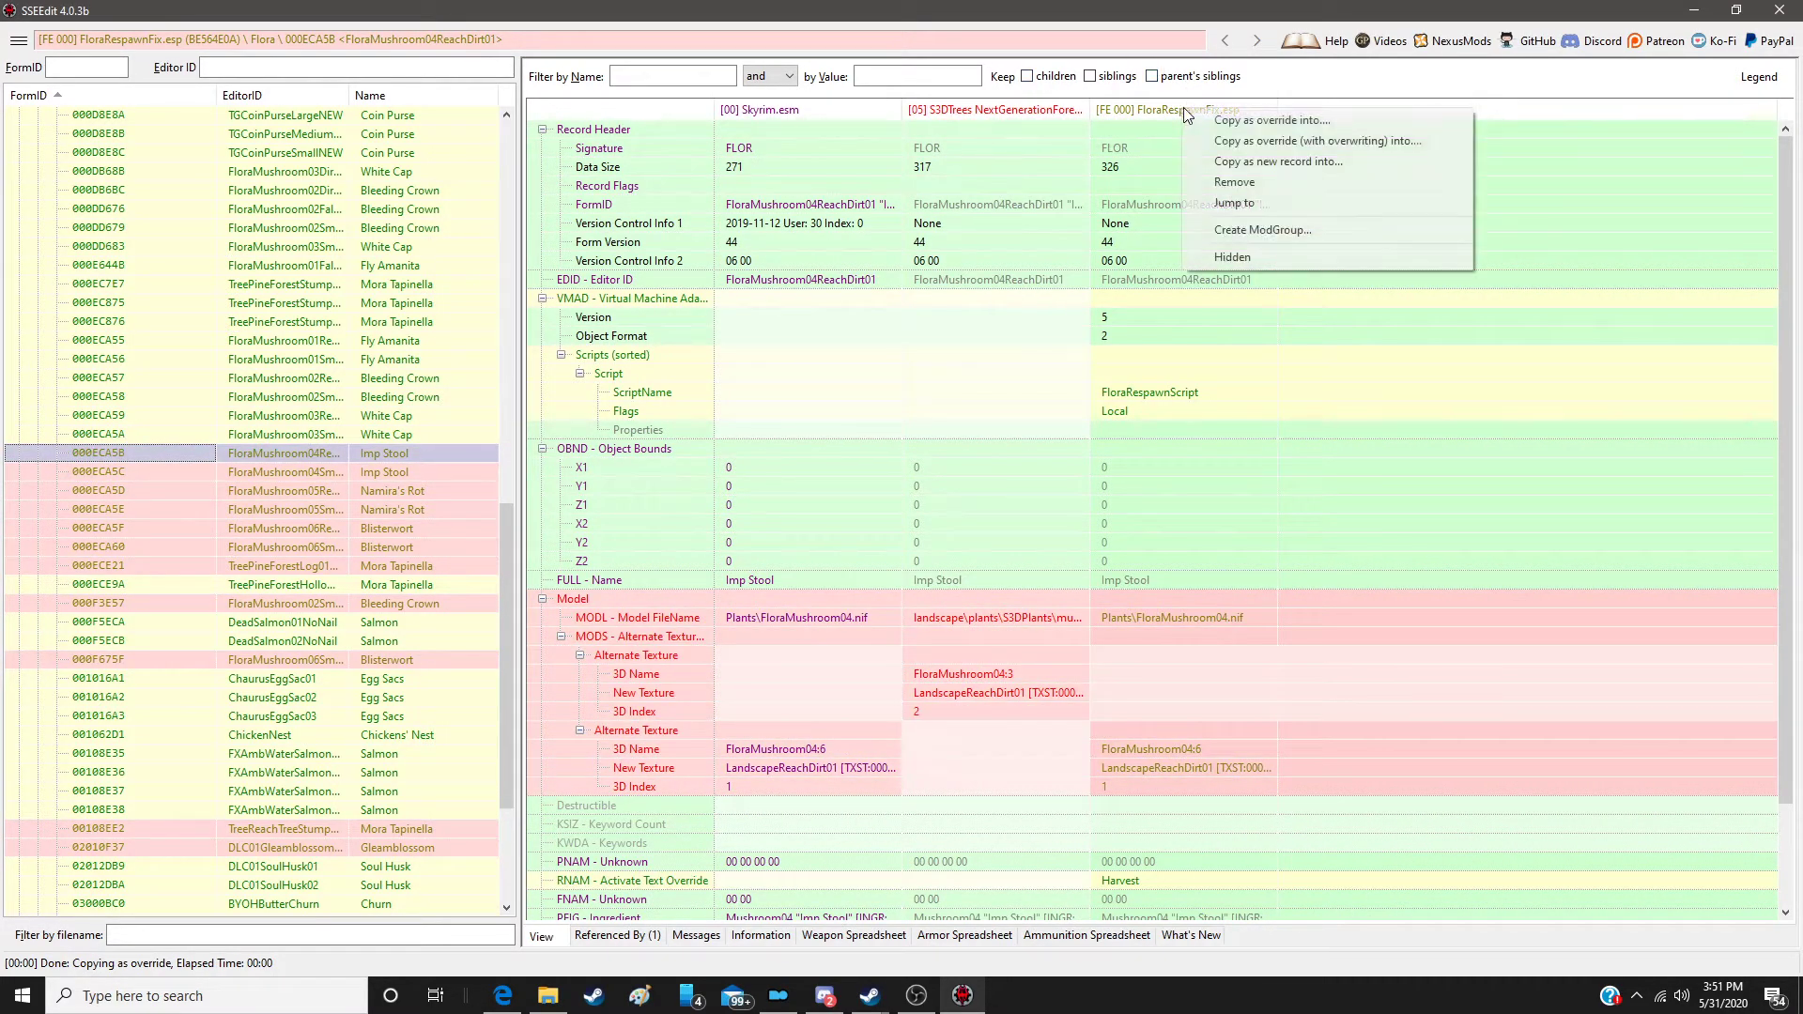
pyautogui.click(1202, 118)
pyautogui.doubleClick(1074, 315)
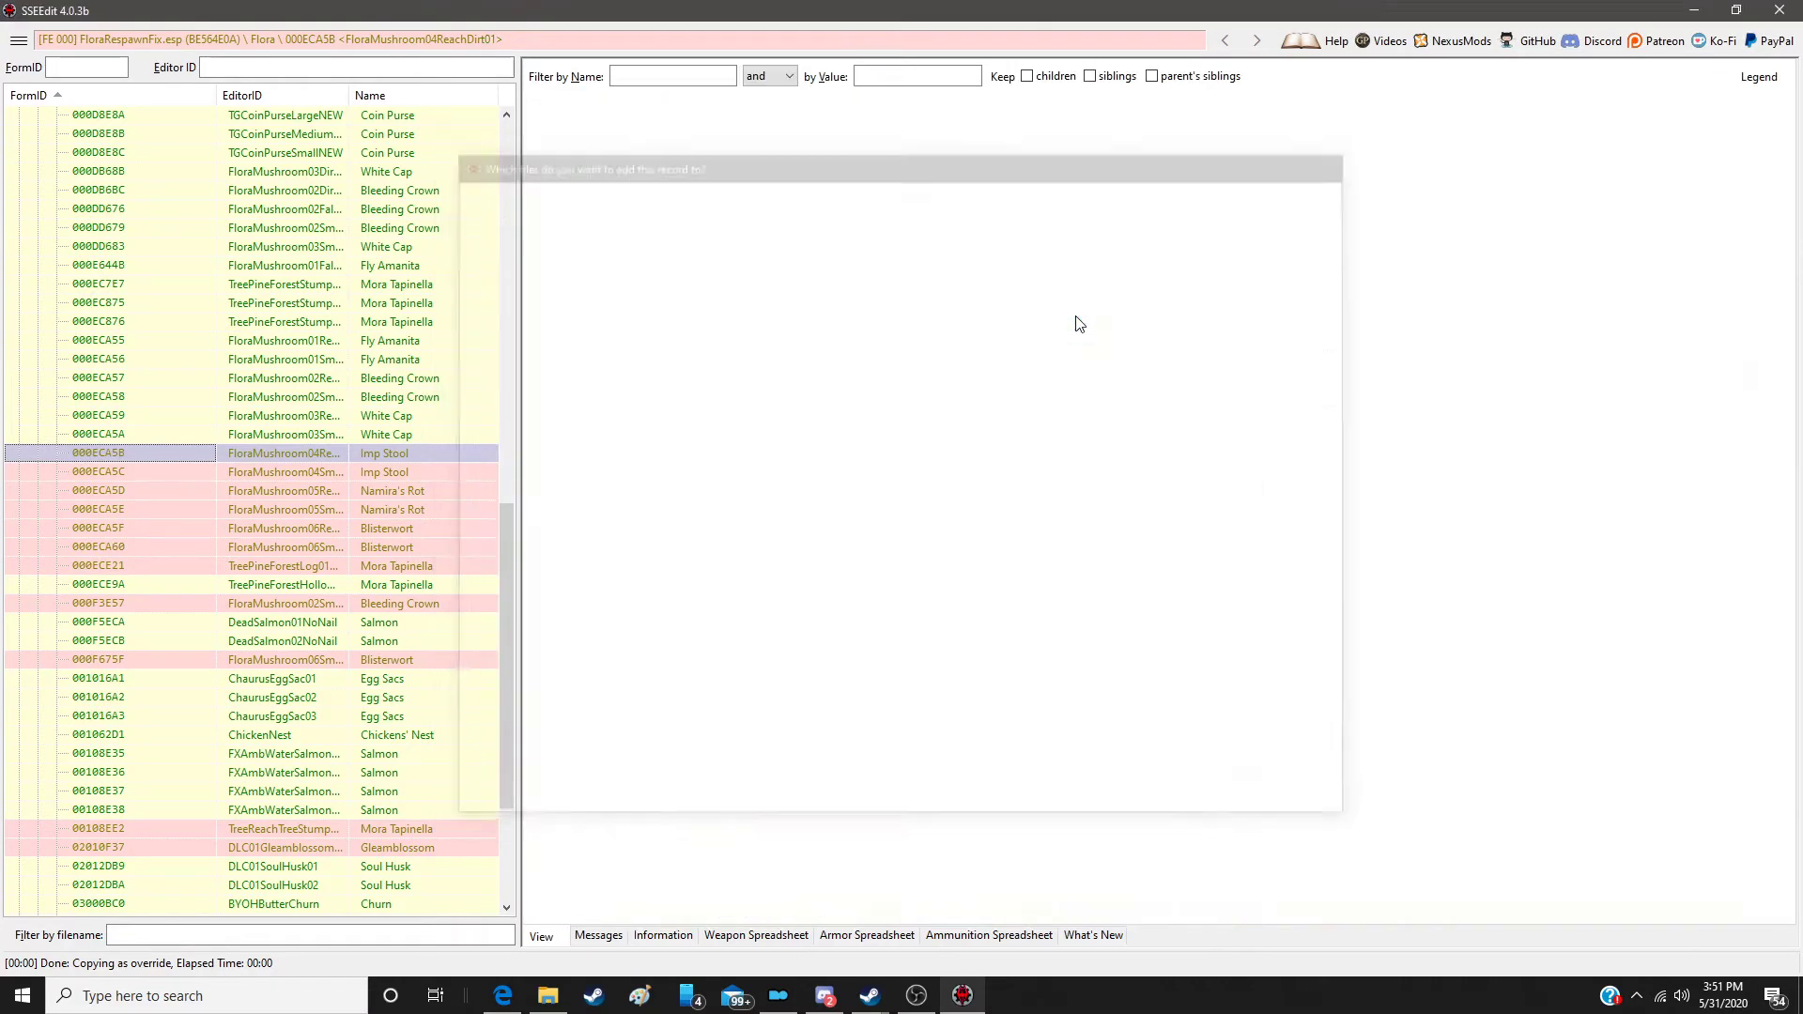
pyautogui.moveTo(984, 599); pyautogui.dragTo(1366, 601)
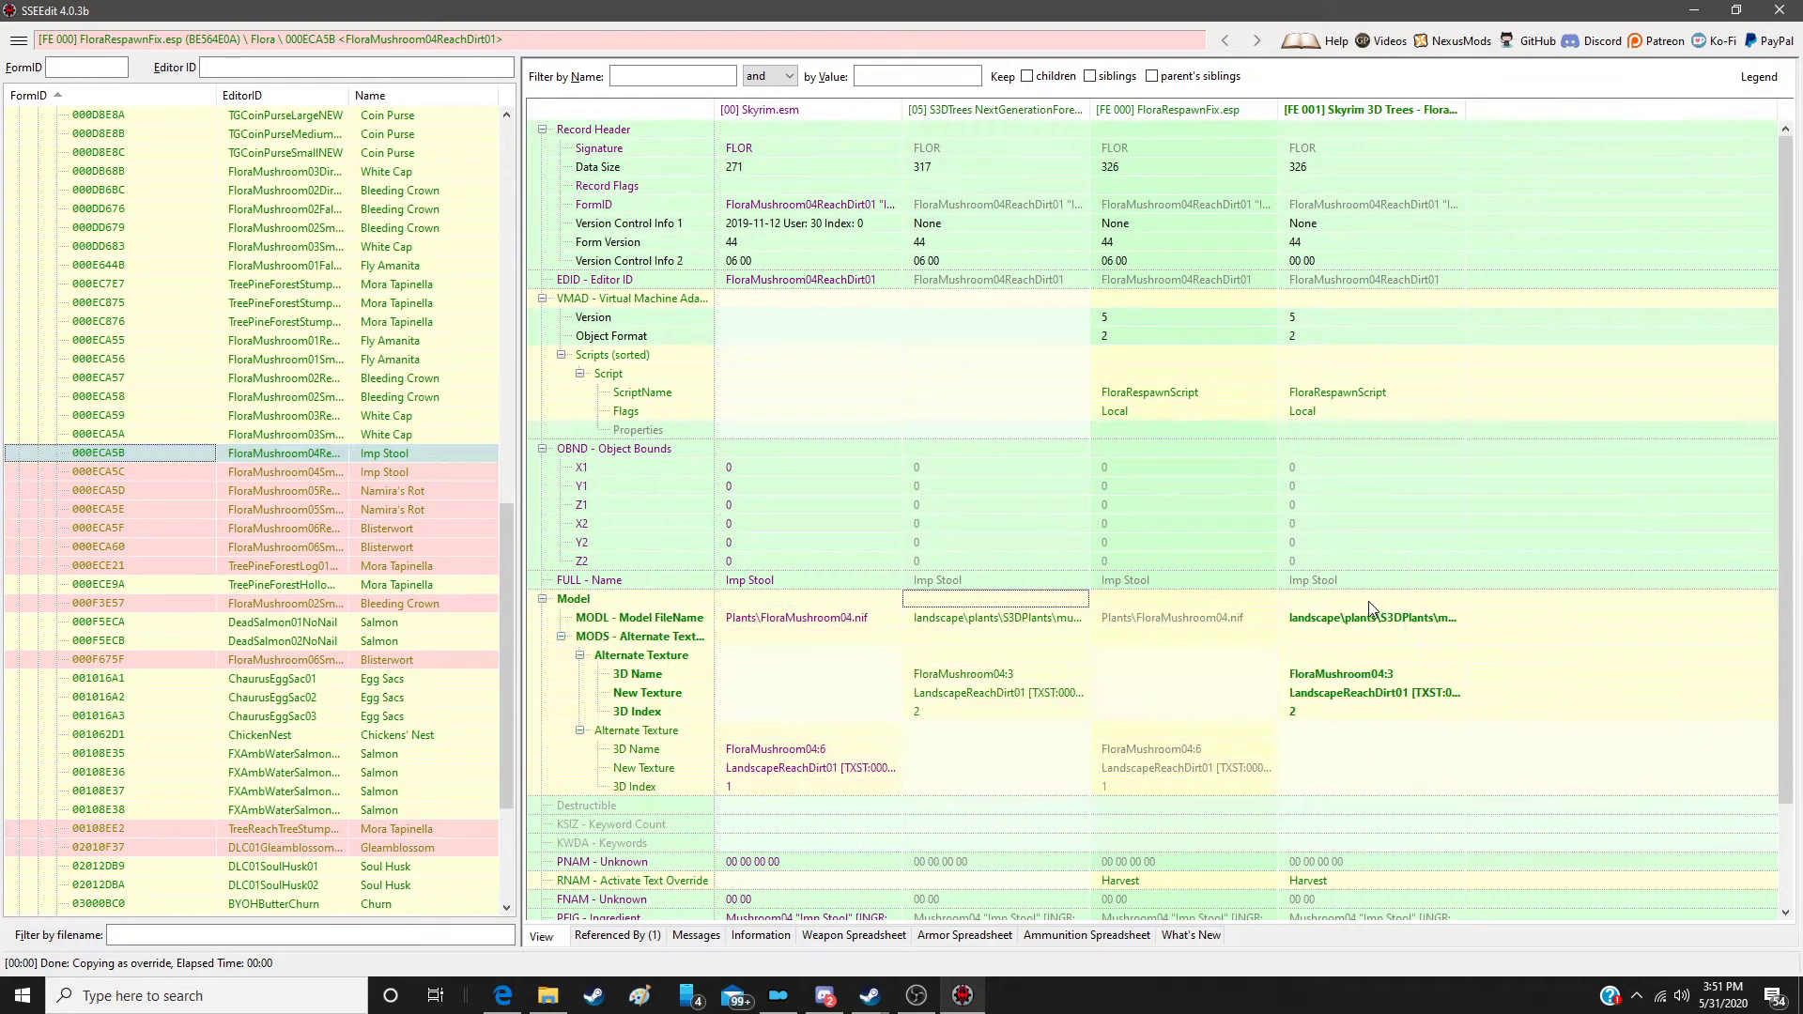
# Step: Copy FloraRespawnFix.esp's FloraMushroom04SmallReachDirt01 as an override into Skyrim 3D Trees - Flora Respawn Patch.esp and apply S3DTrees NextGenerationForests.esp's whole Model
pyautogui.click(441, 471)
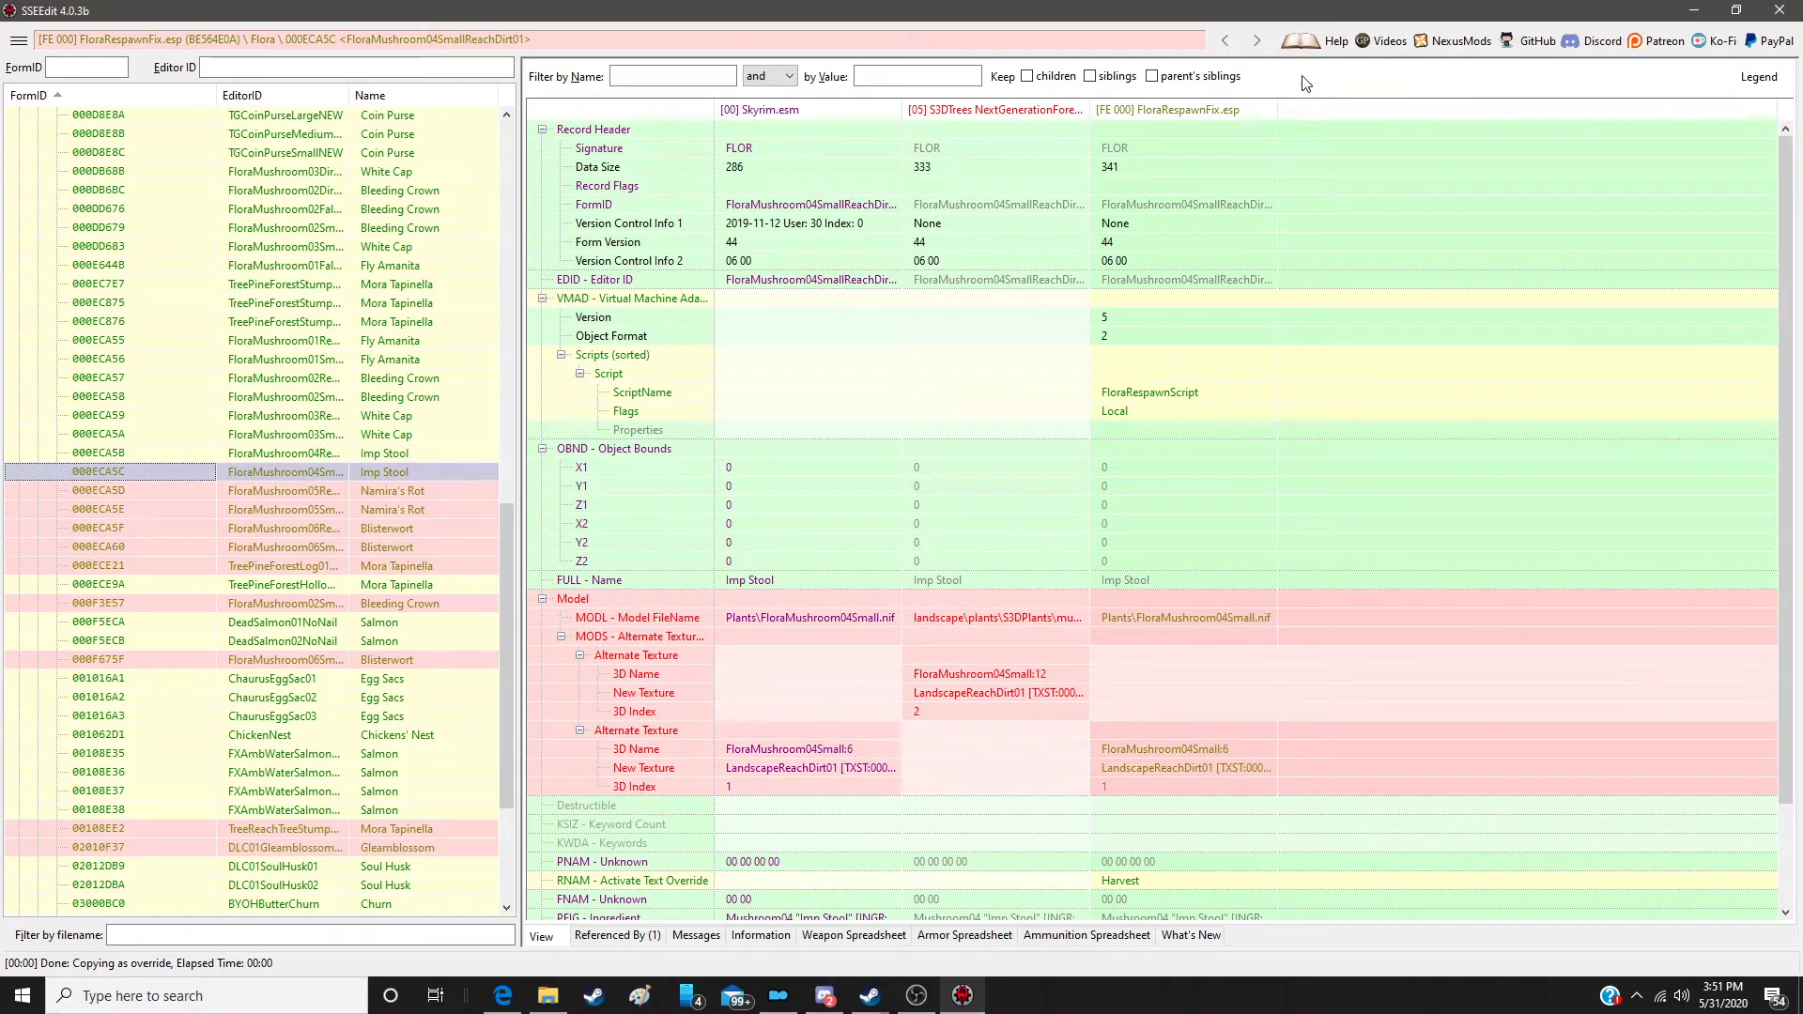
pyautogui.rightClick(1229, 111)
pyautogui.click(1259, 123)
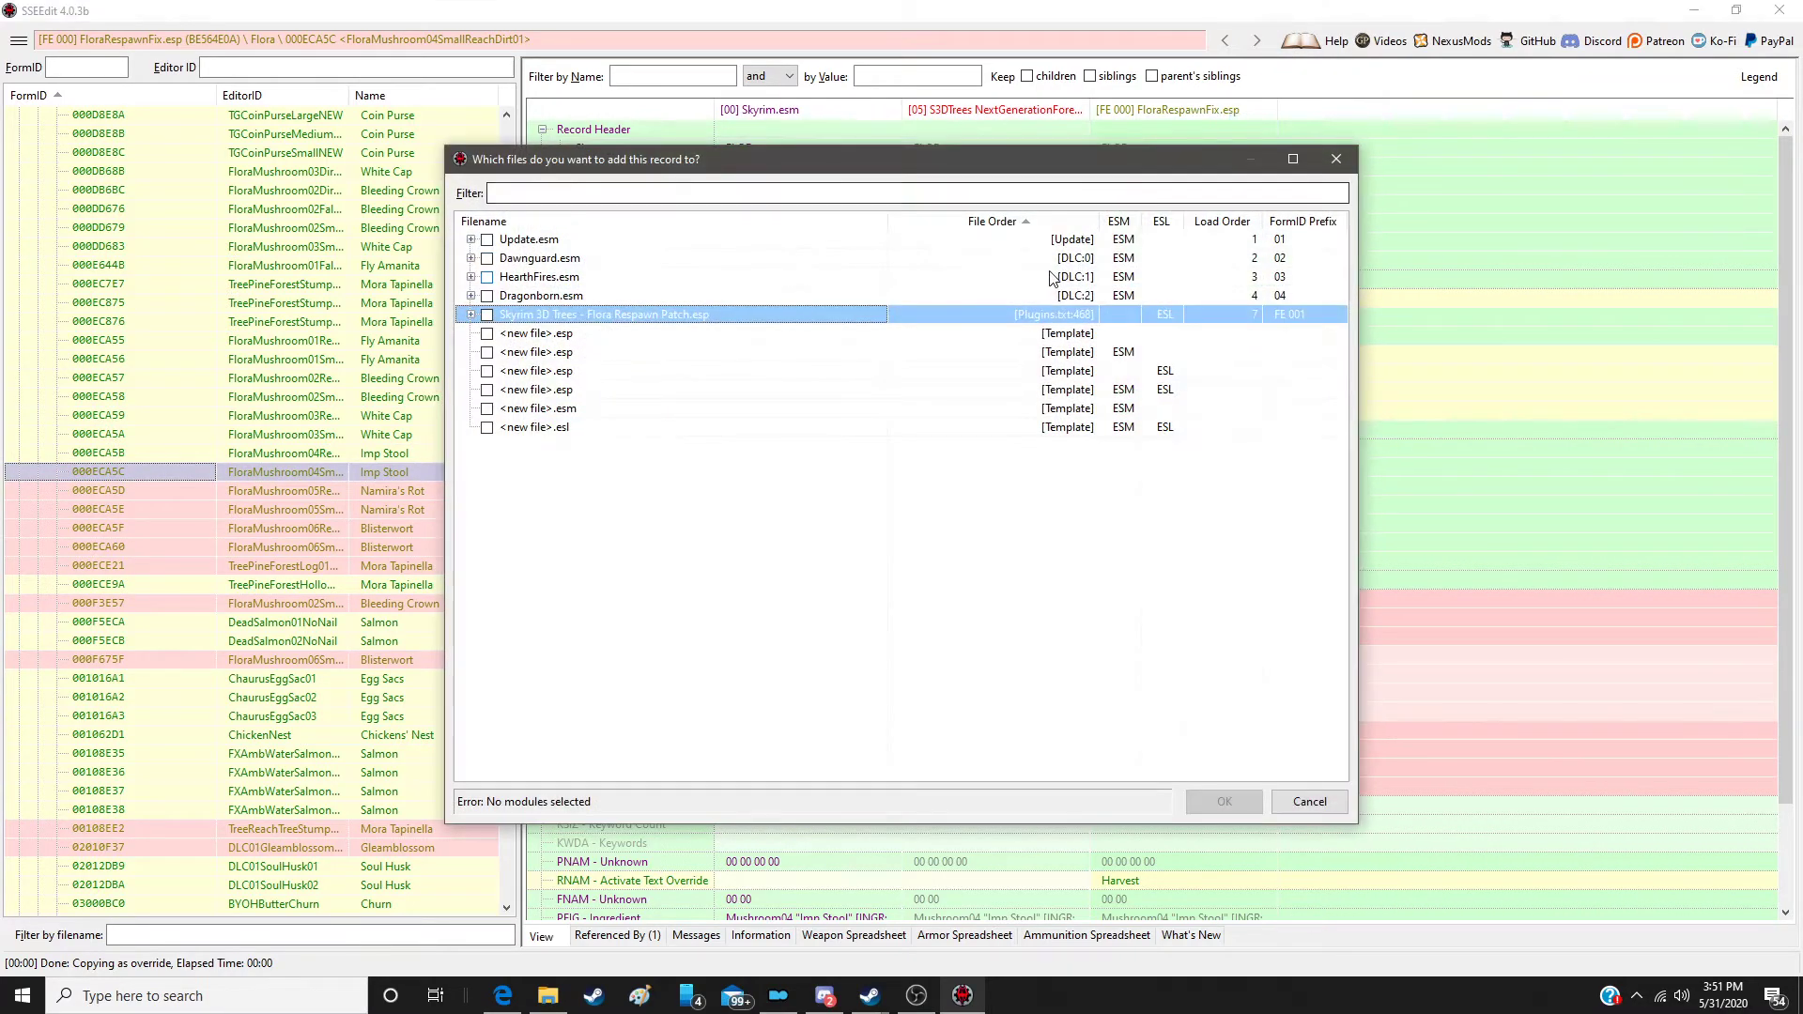
pyautogui.doubleClick(1033, 318)
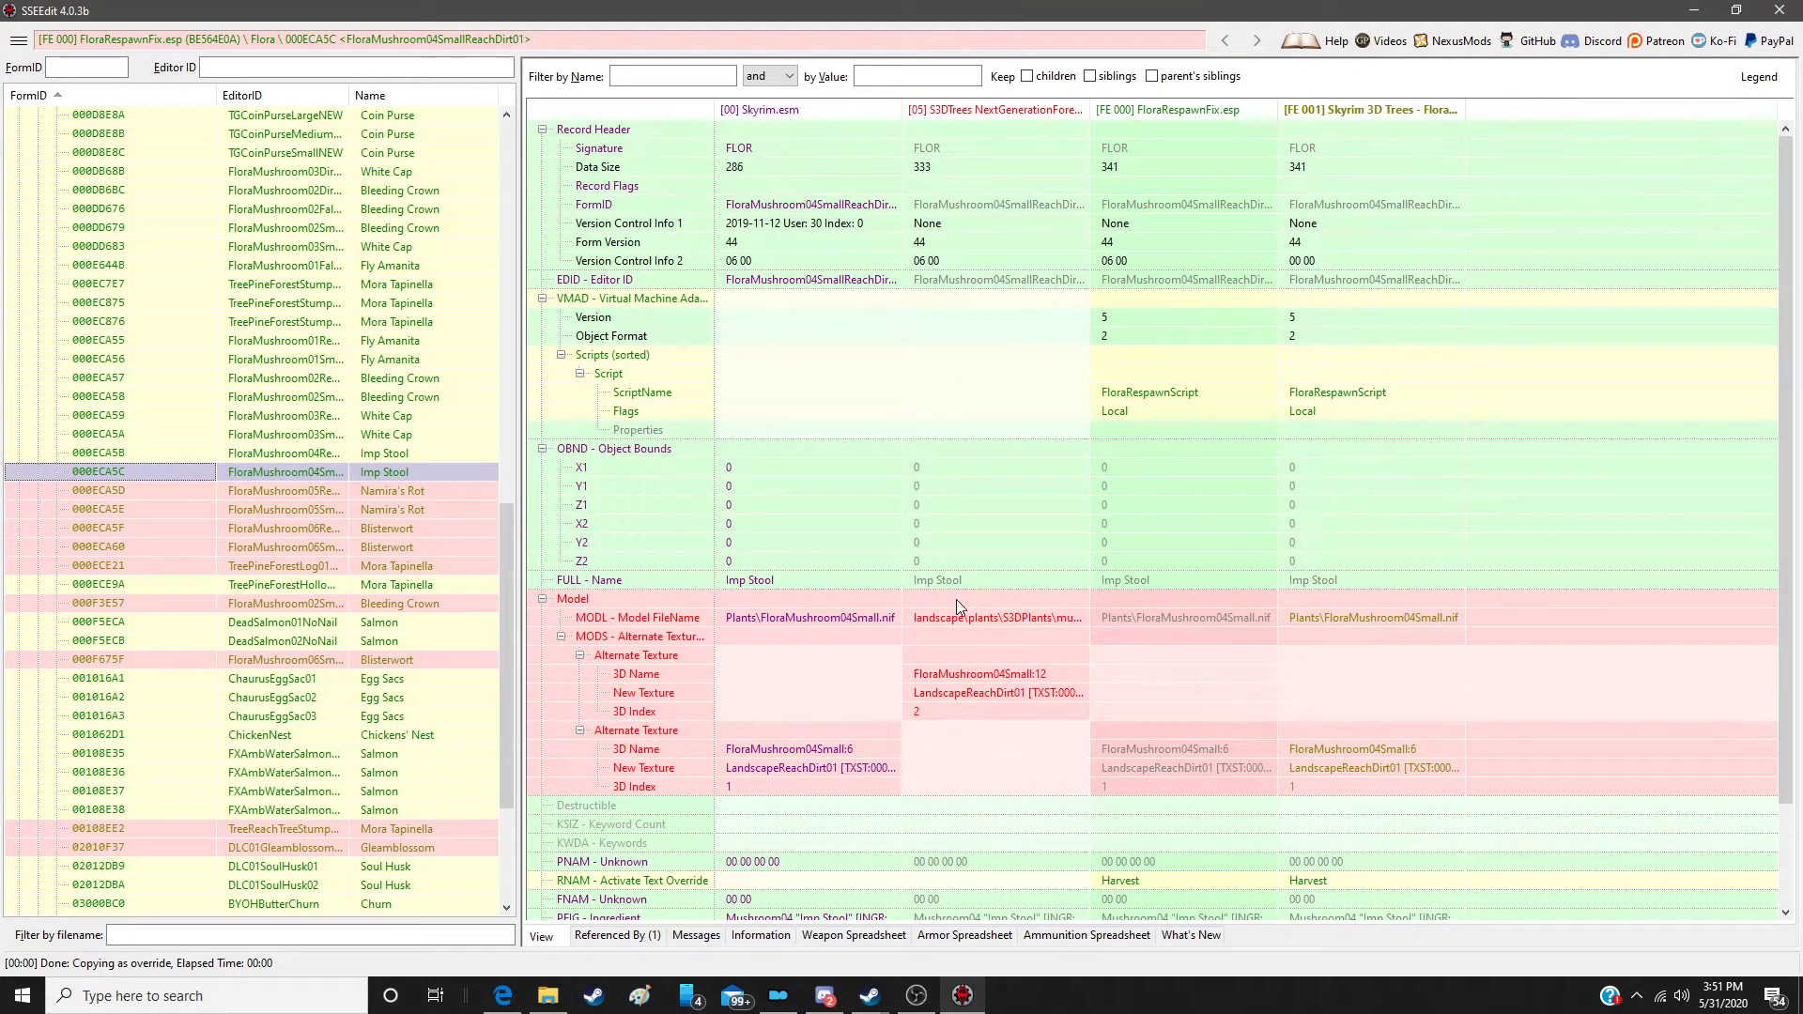
pyautogui.moveTo(956, 599); pyautogui.dragTo(1377, 597)
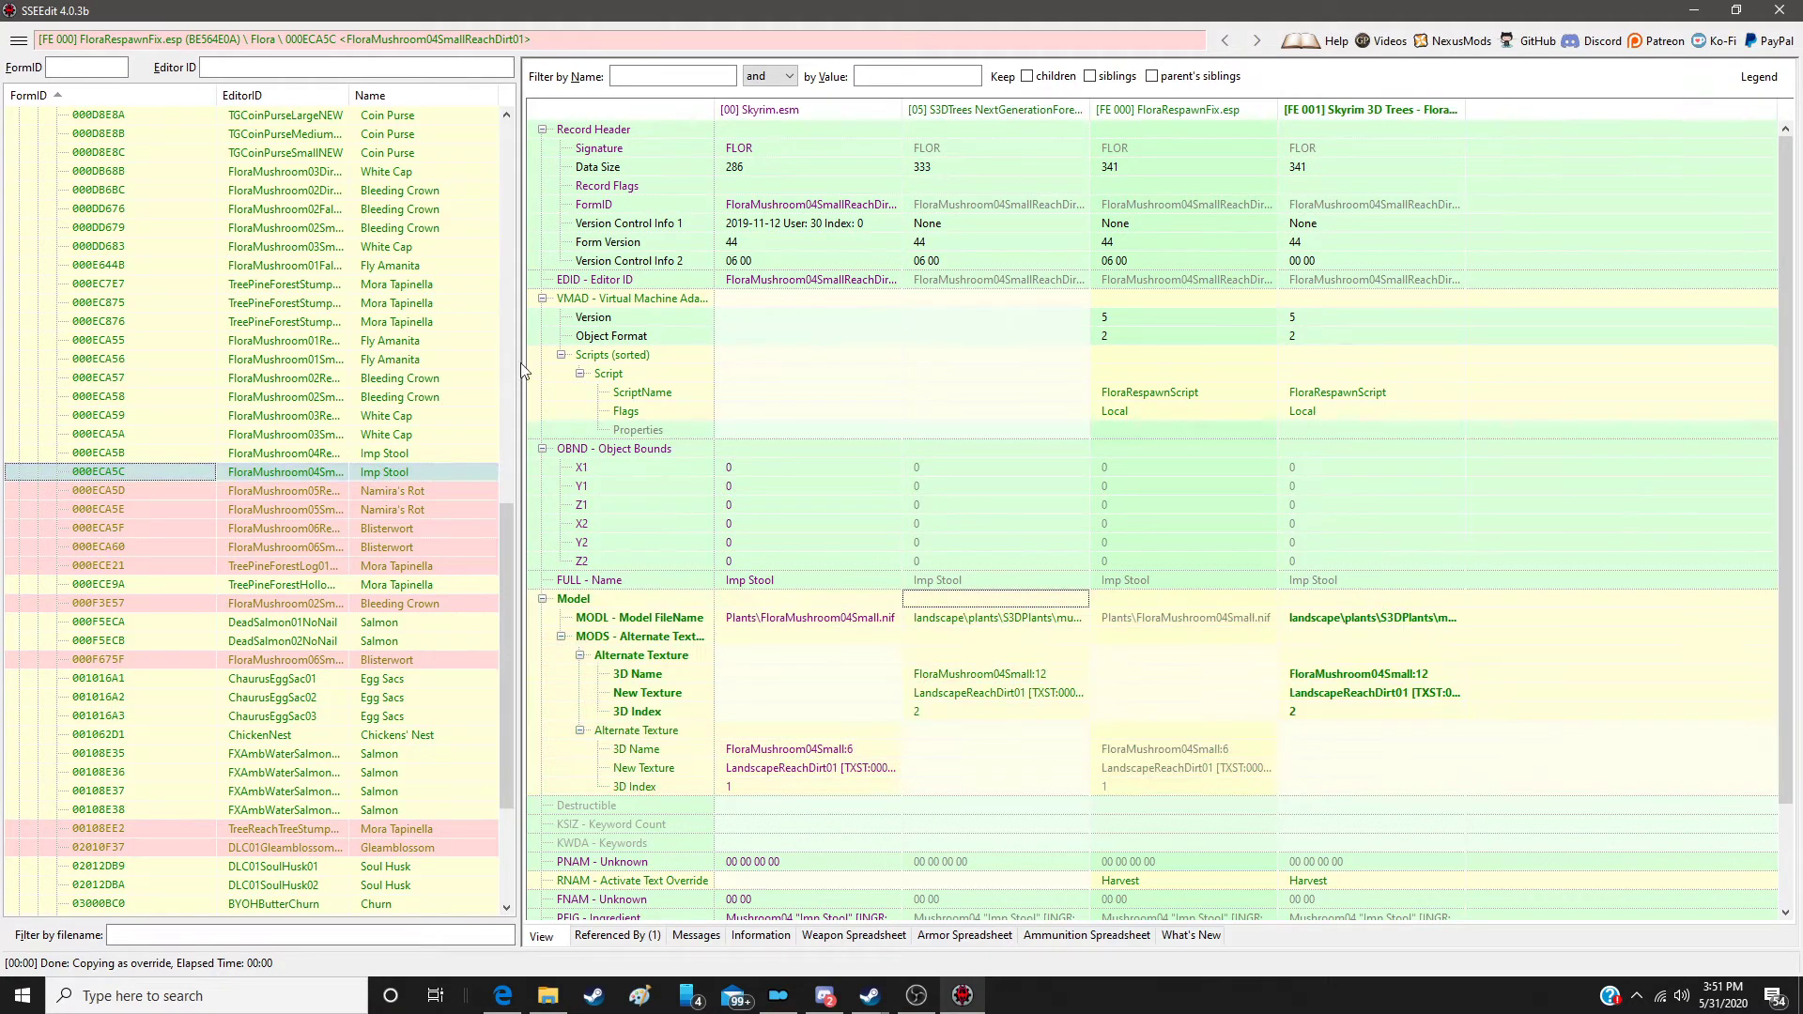
# Step: Copy FloraRespawnFix.esp's FloraMushroom05ReachDirt01 as an override into Skyrim 3D Trees - Flora Respawn Patch.esp and apply S3DTrees NextGenerationForests.esp's whole Model
pyautogui.click(425, 492)
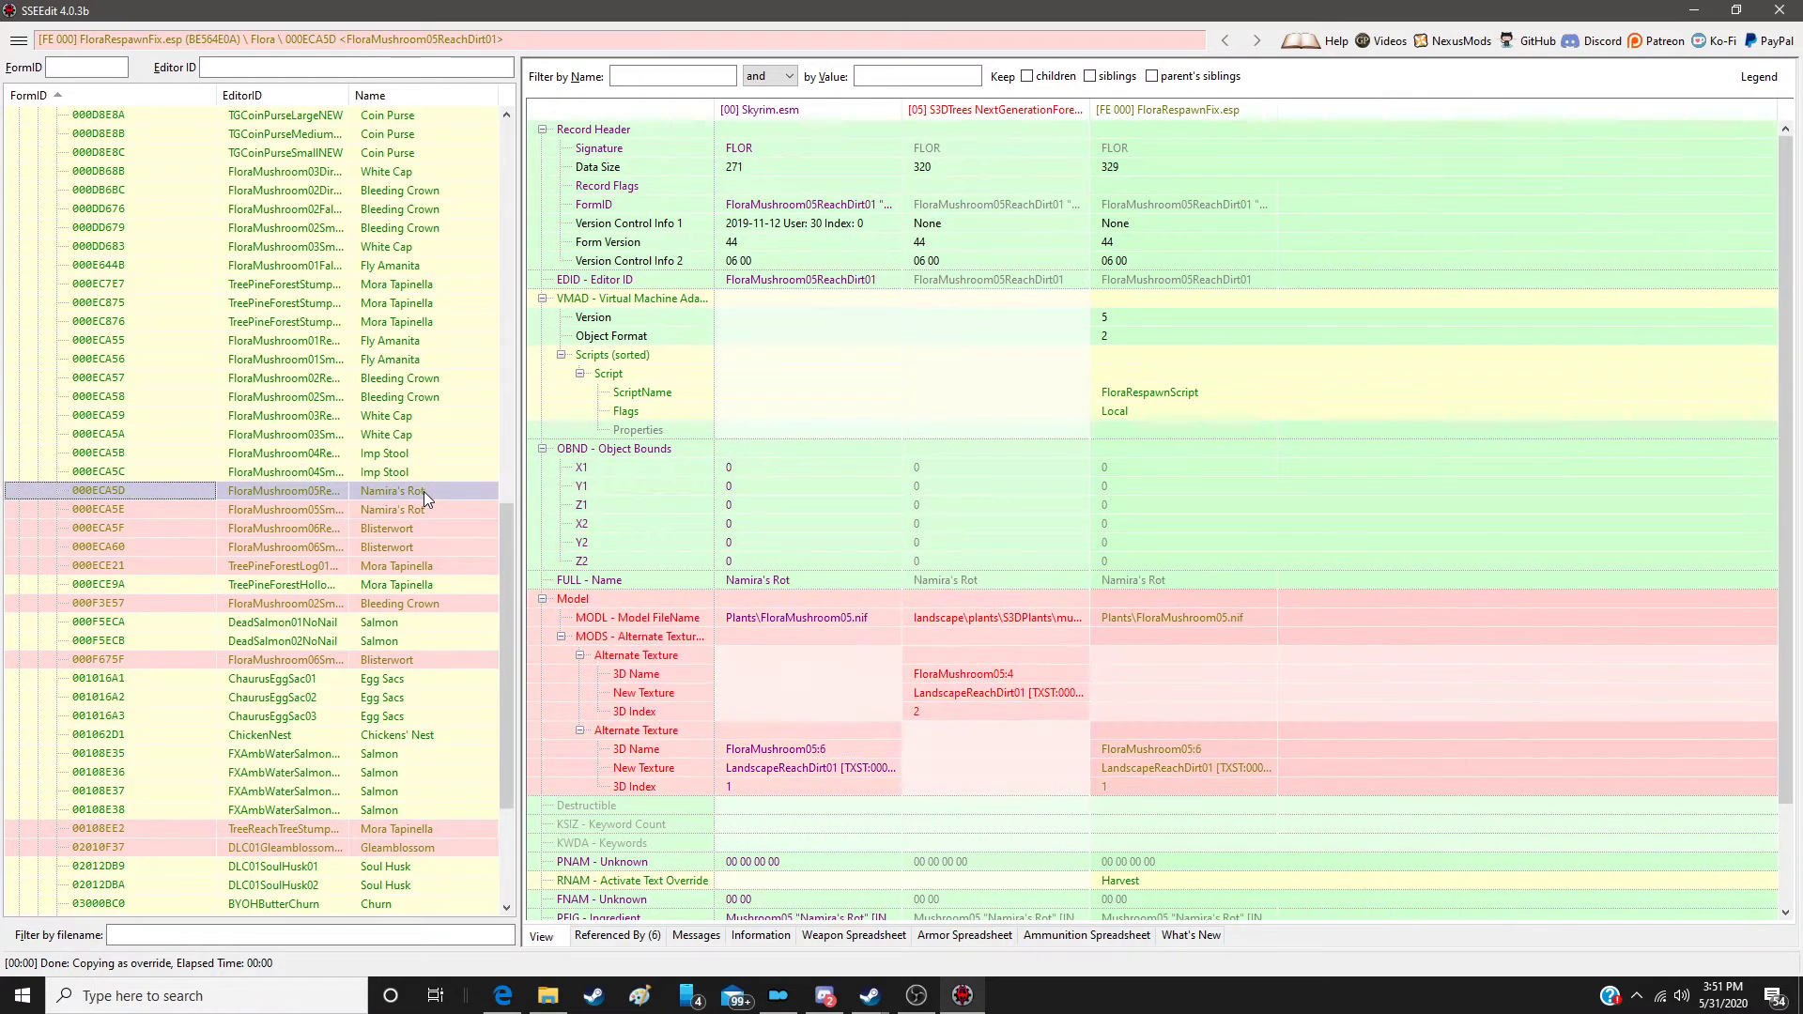
pyautogui.rightClick(1185, 110)
pyautogui.click(1221, 118)
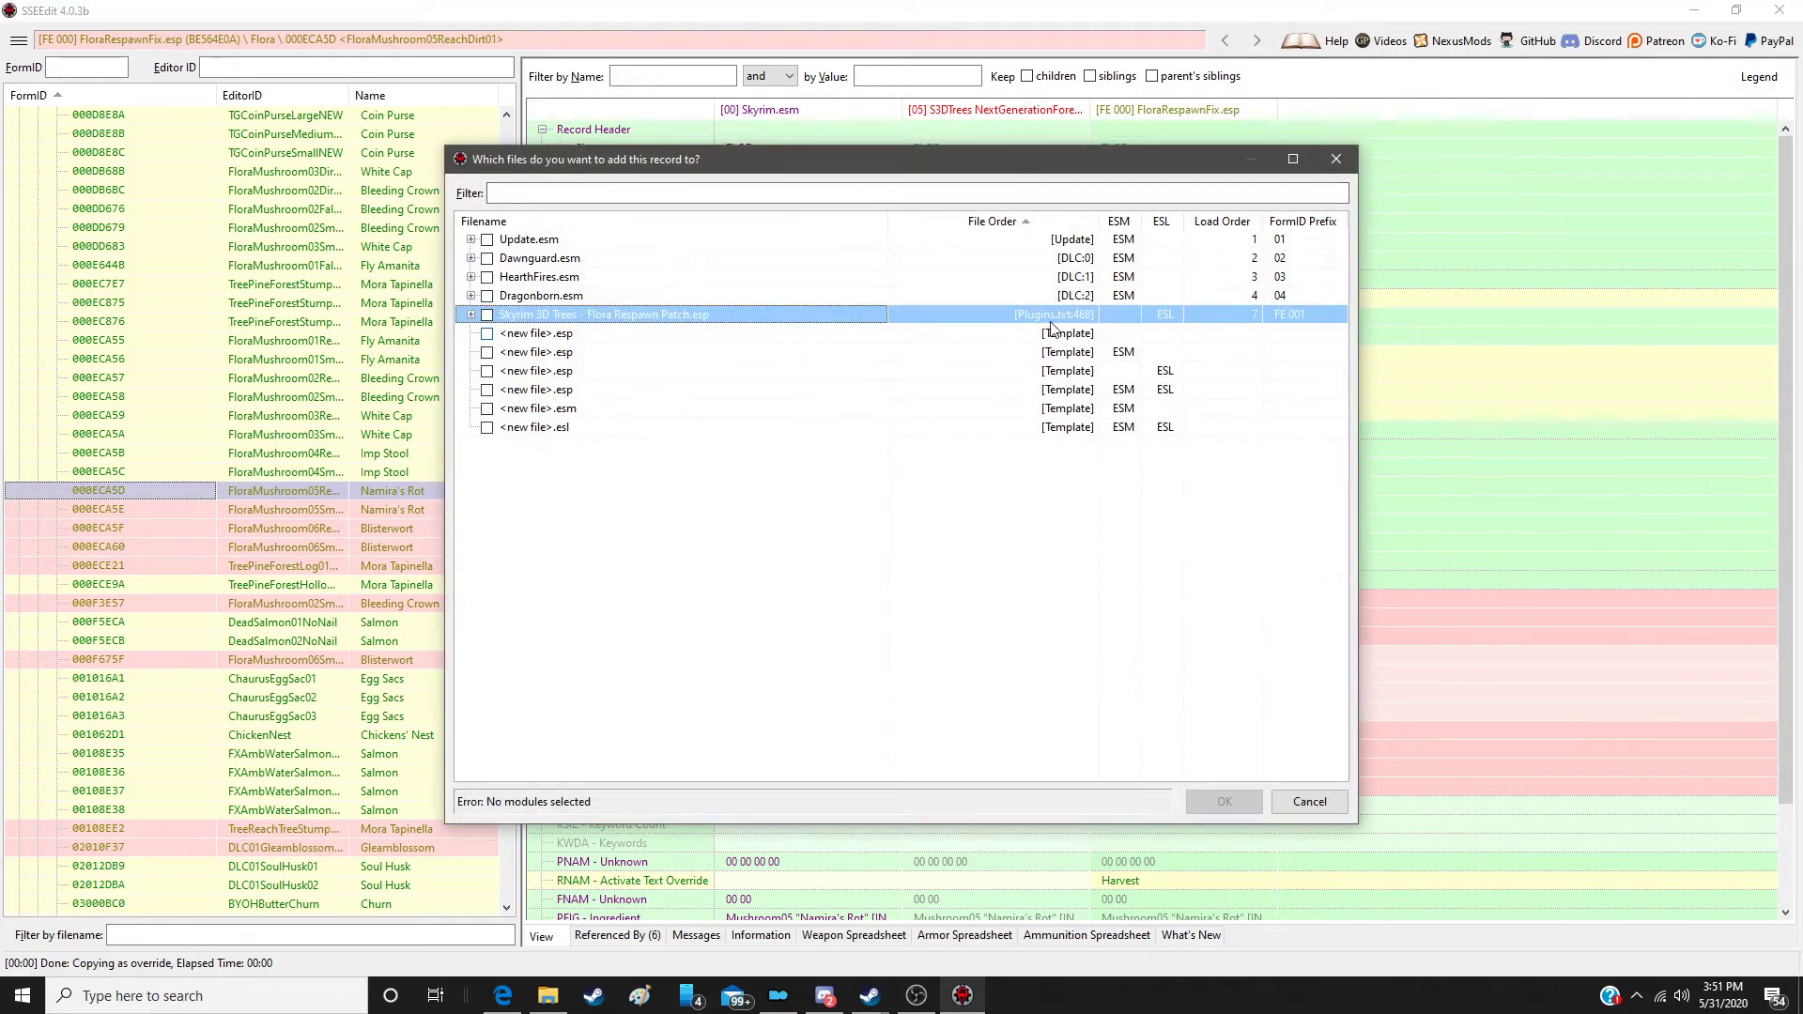
pyautogui.doubleClick(1045, 315)
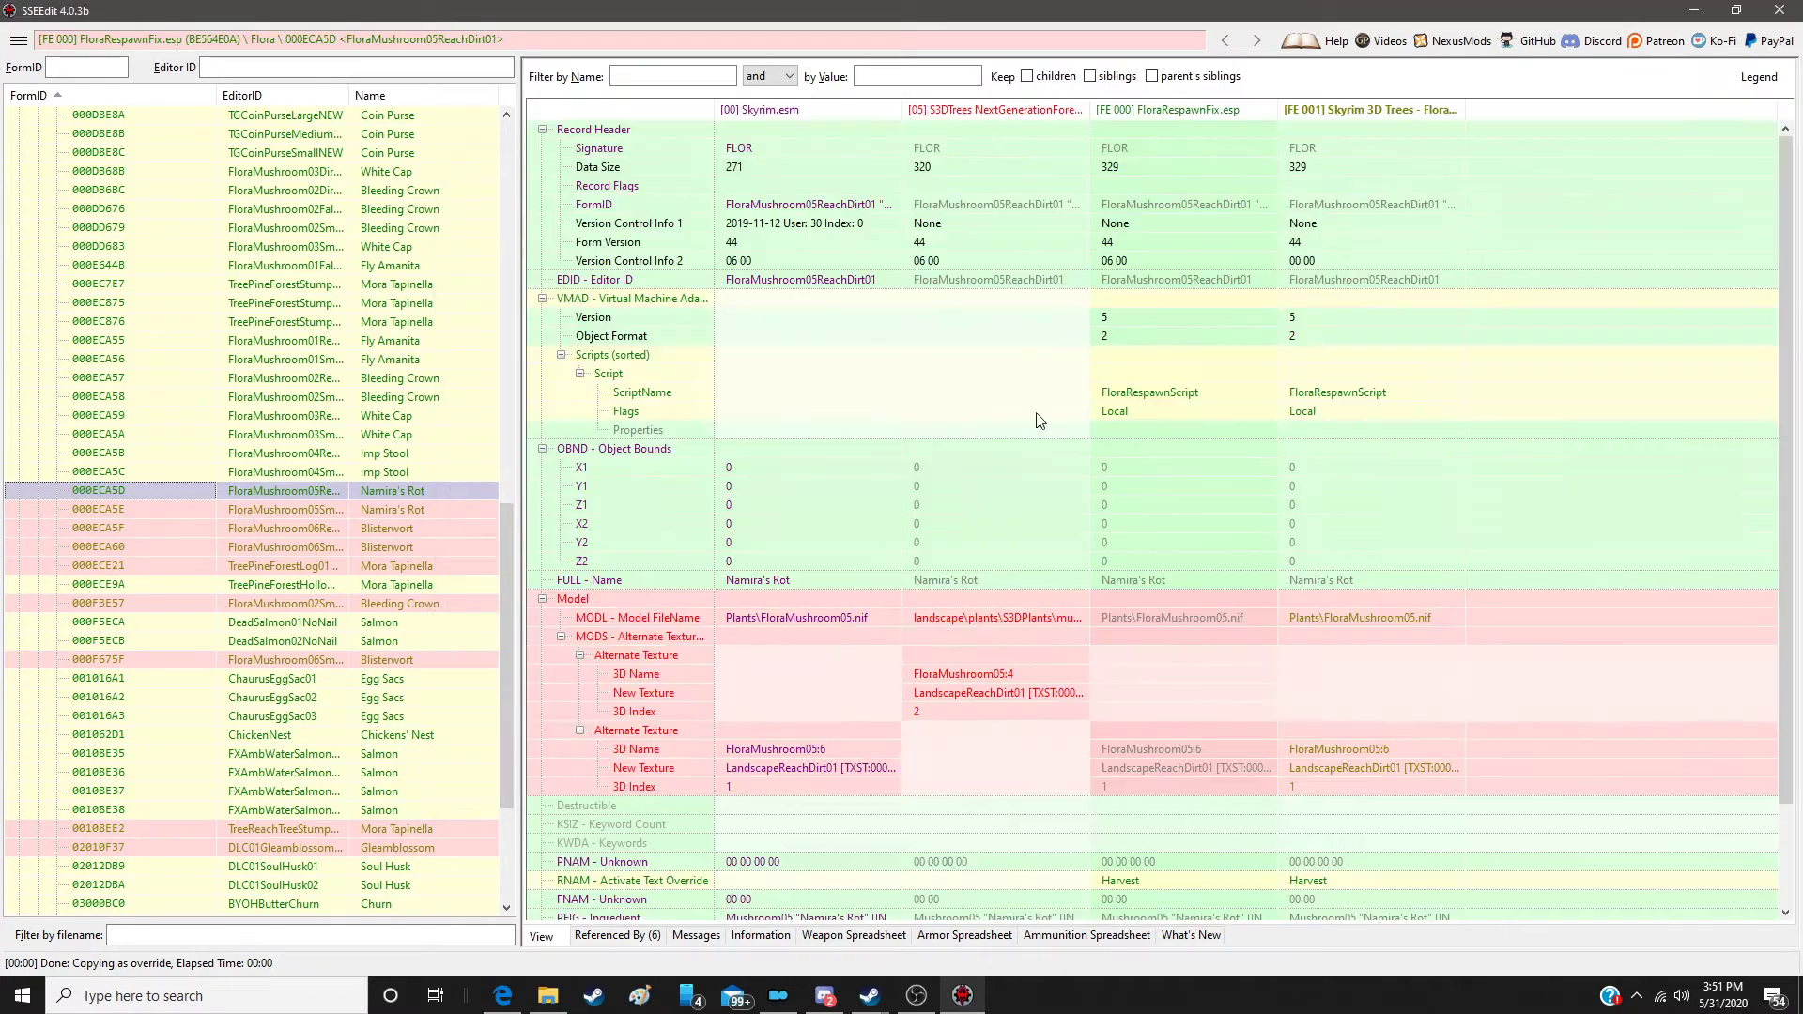
pyautogui.click(984, 605)
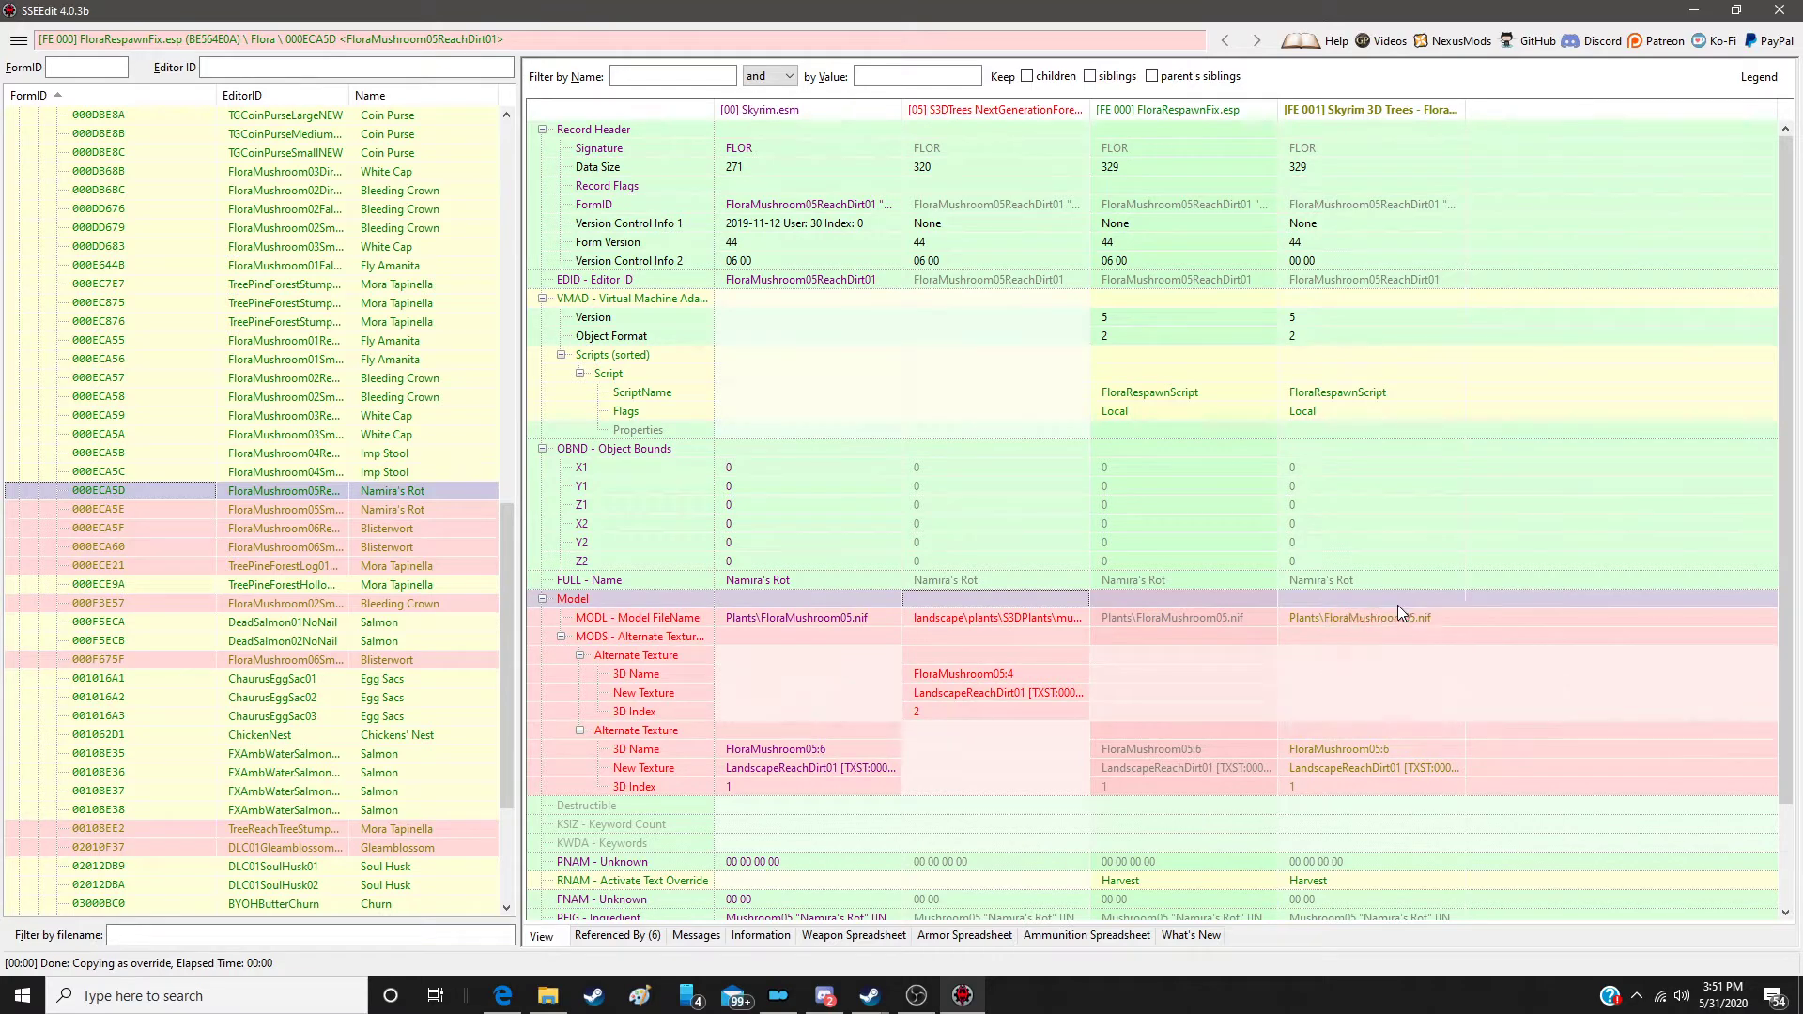
pyautogui.moveTo(1398, 605); pyautogui.dragTo(1397, 605)
# Step: Copy FloraRespawnFix.esp's FloraMushroom05SmallReachDirt01 as an override into Skyrim 3D Trees - Flora Respawn Patch.esp and apply S3DTrees NextGenerationForests.esp's whole Model
pyautogui.click(405, 512)
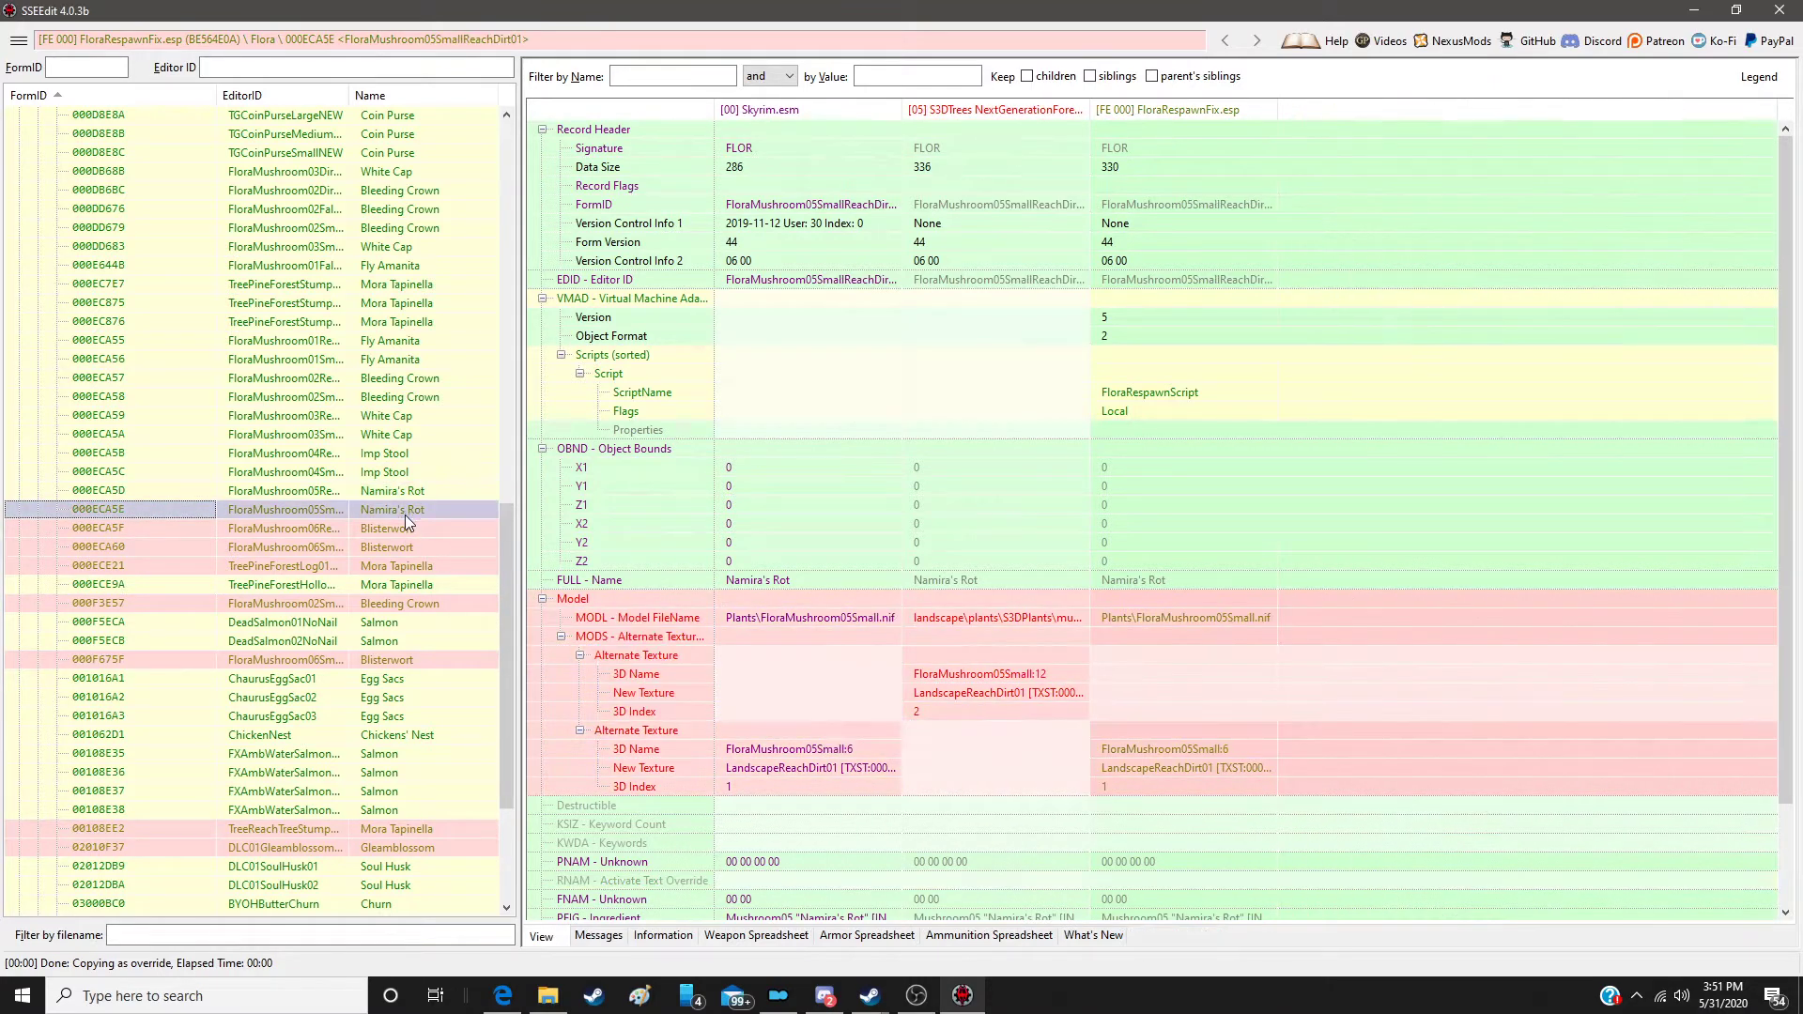
pyautogui.rightClick(1202, 120)
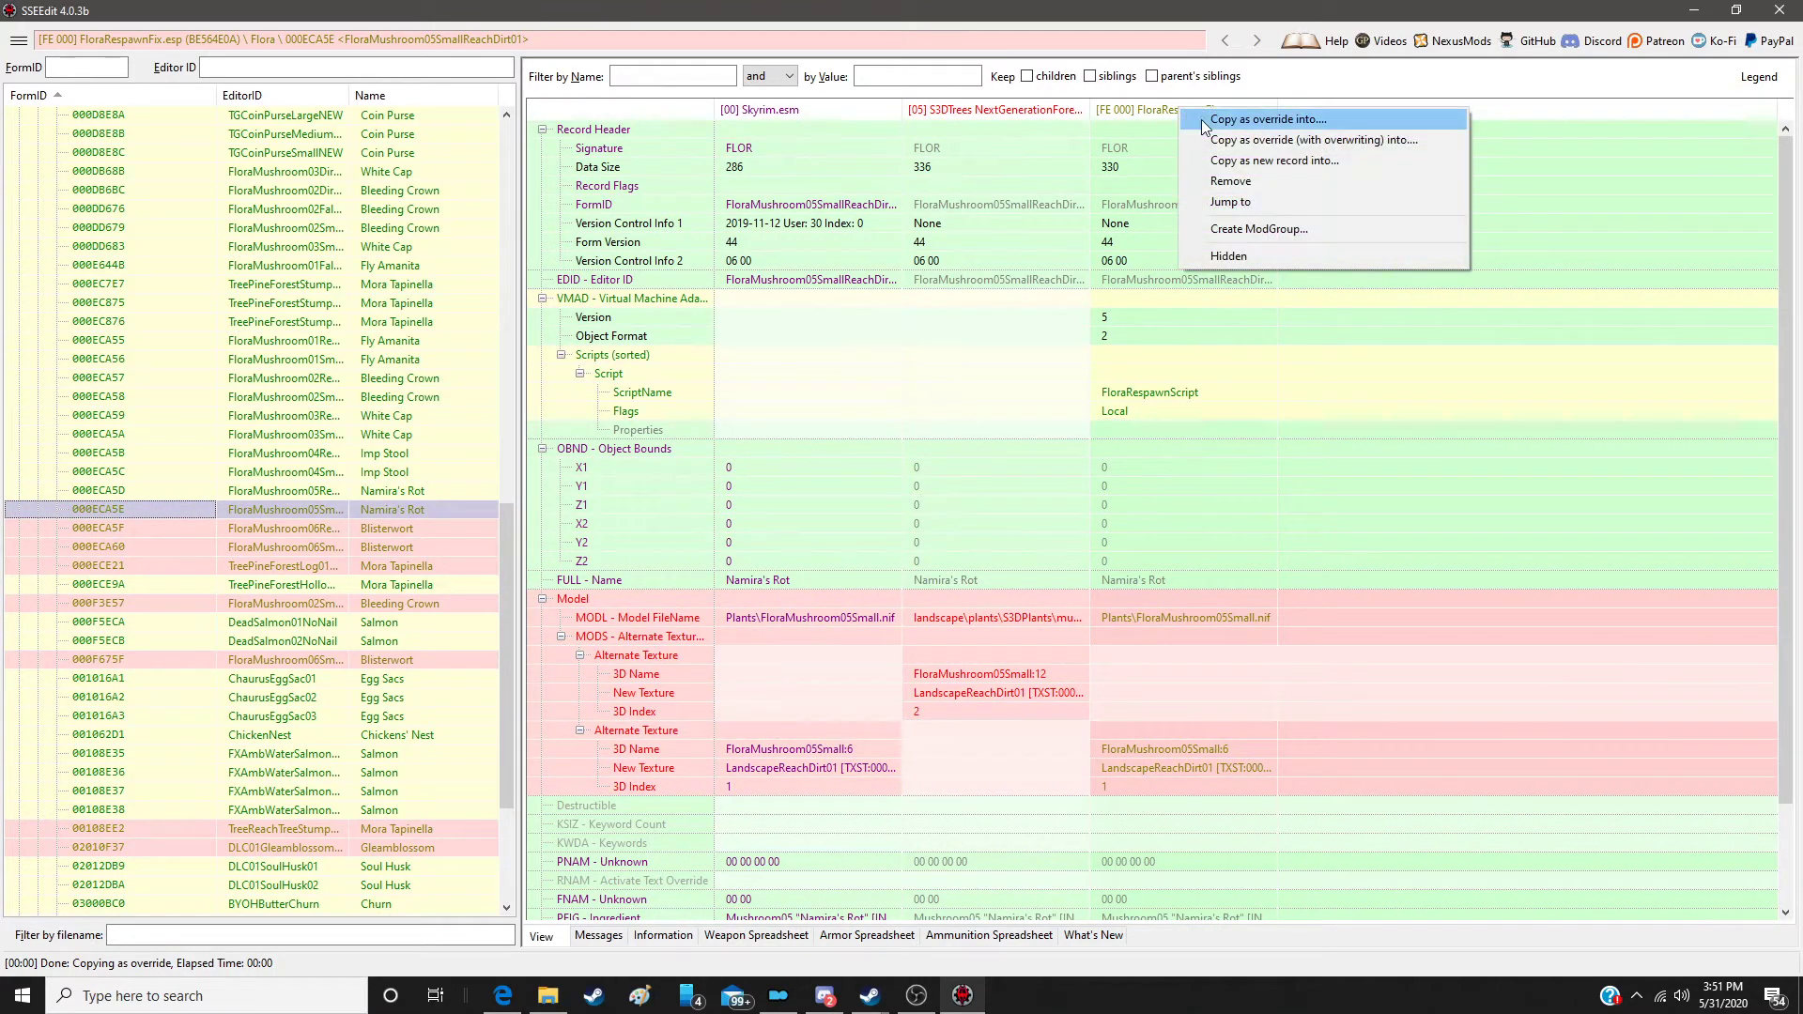
pyautogui.click(1221, 128)
pyautogui.doubleClick(1060, 314)
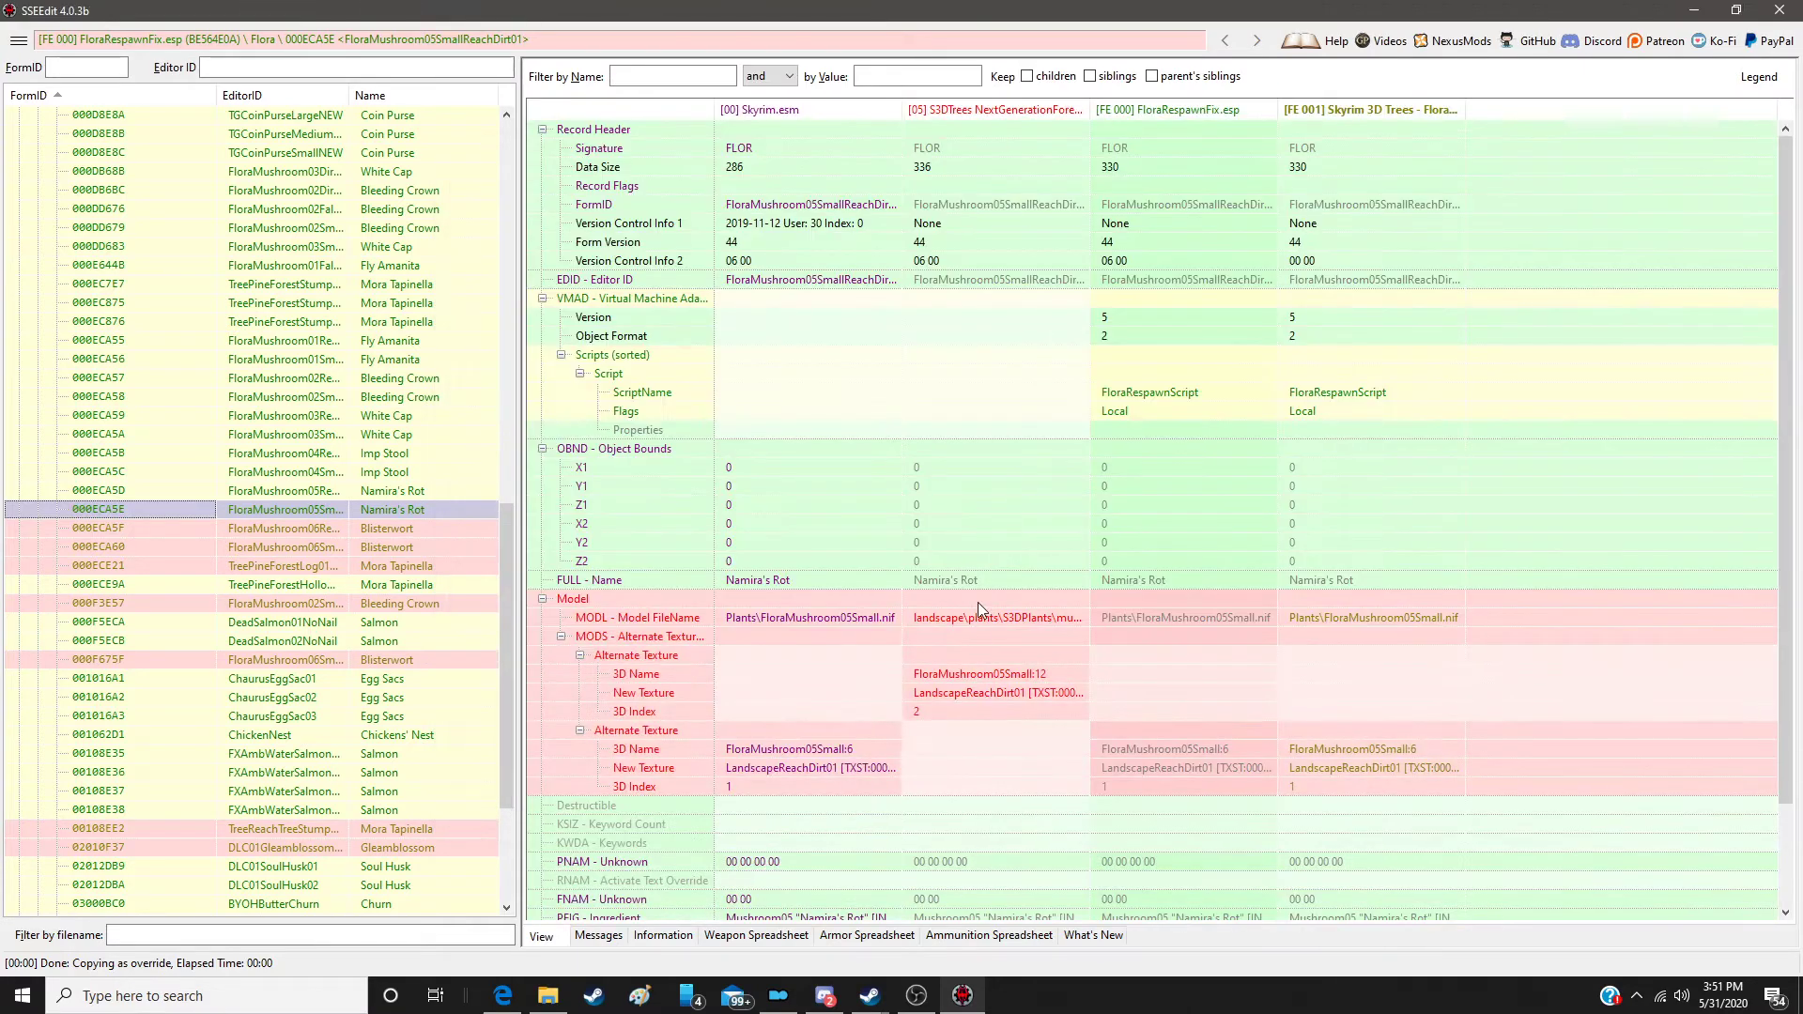
pyautogui.moveTo(977, 615); pyautogui.dragTo(1452, 617)
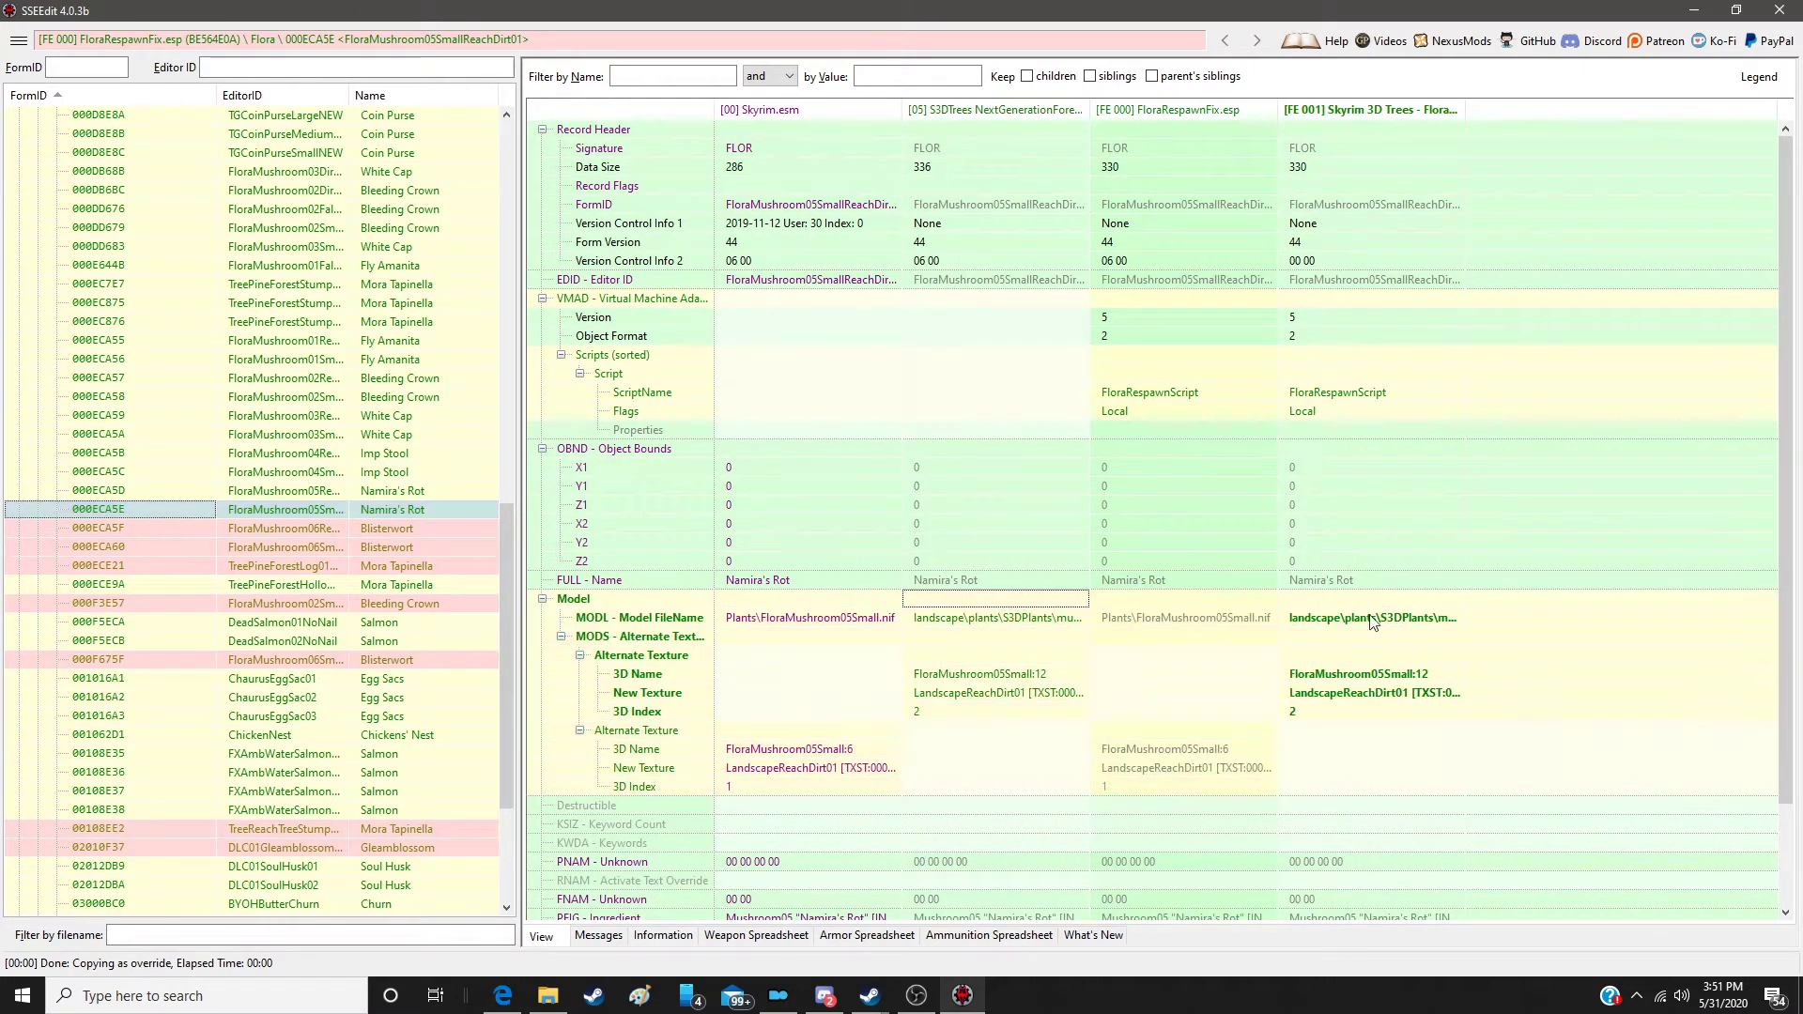
# Step: Copy FloraRespawnFix.esp's FloraMushroom06ReachDirt01 as an override into Skyrim 3D Trees - Flora Respawn Patch.esp and apply S3DTrees NextGenerationForests.esp's whole Model
pyautogui.click(376, 530)
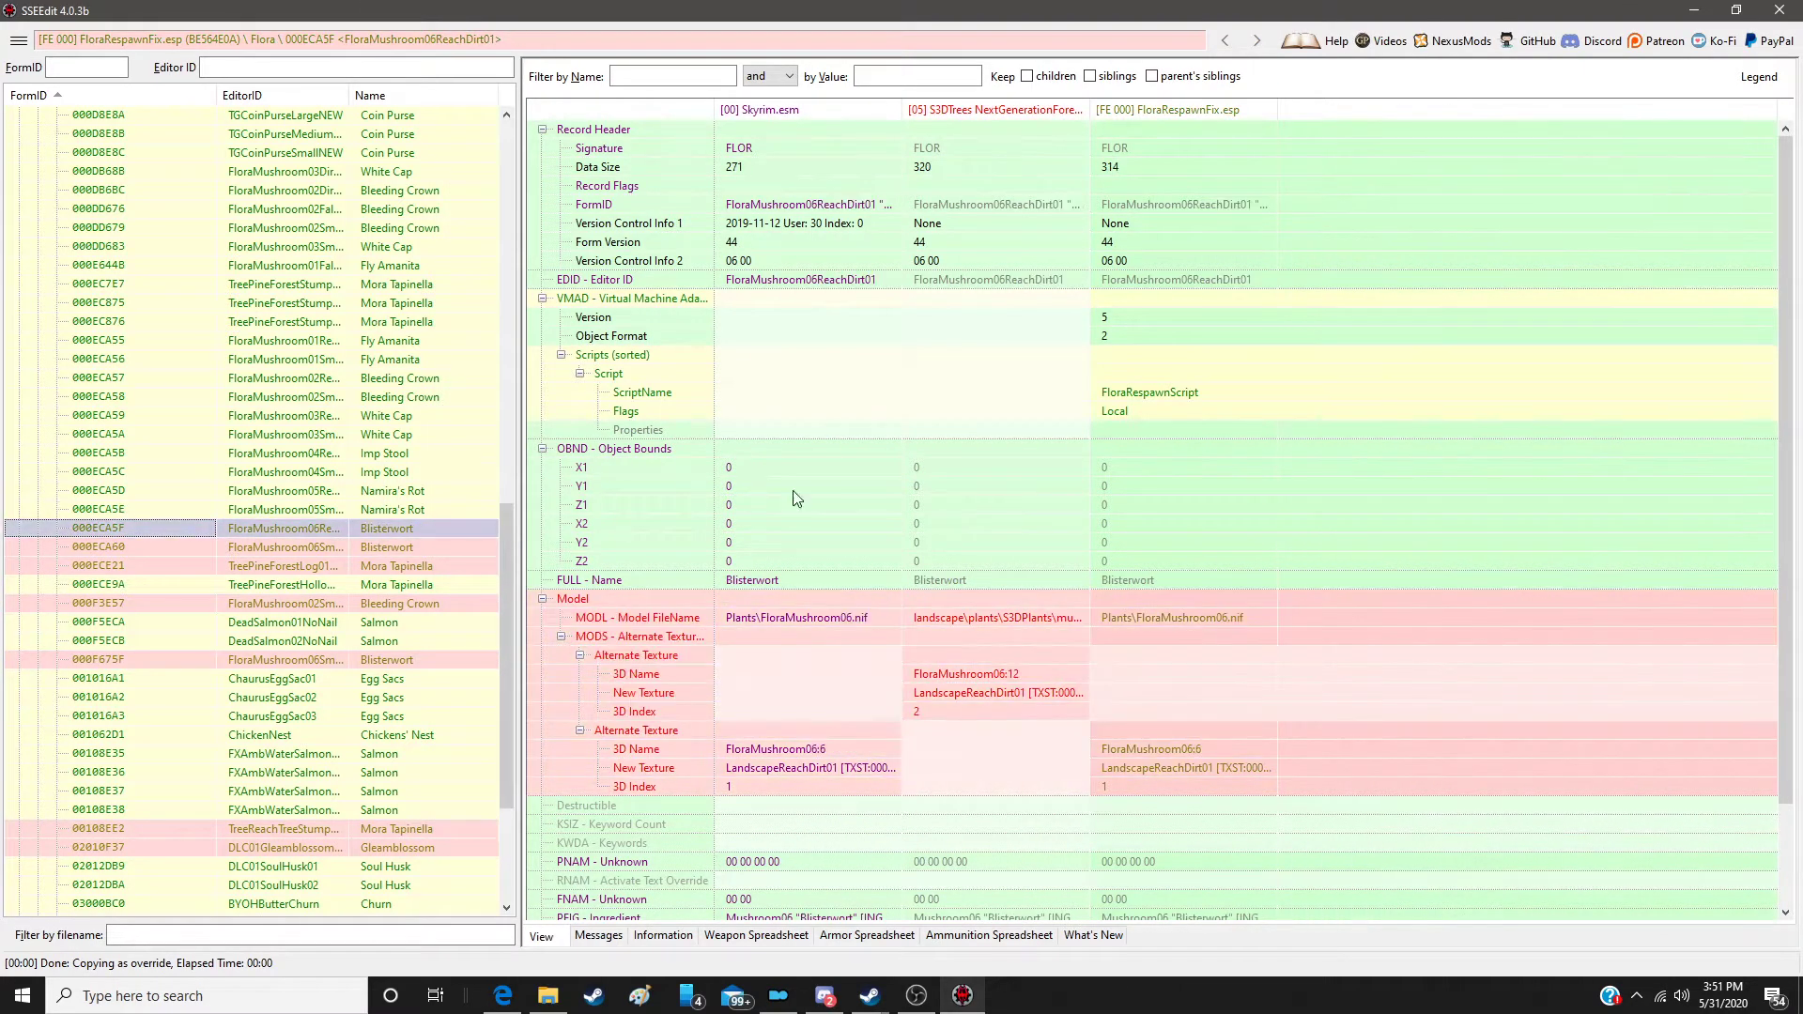
pyautogui.rightClick(1210, 114)
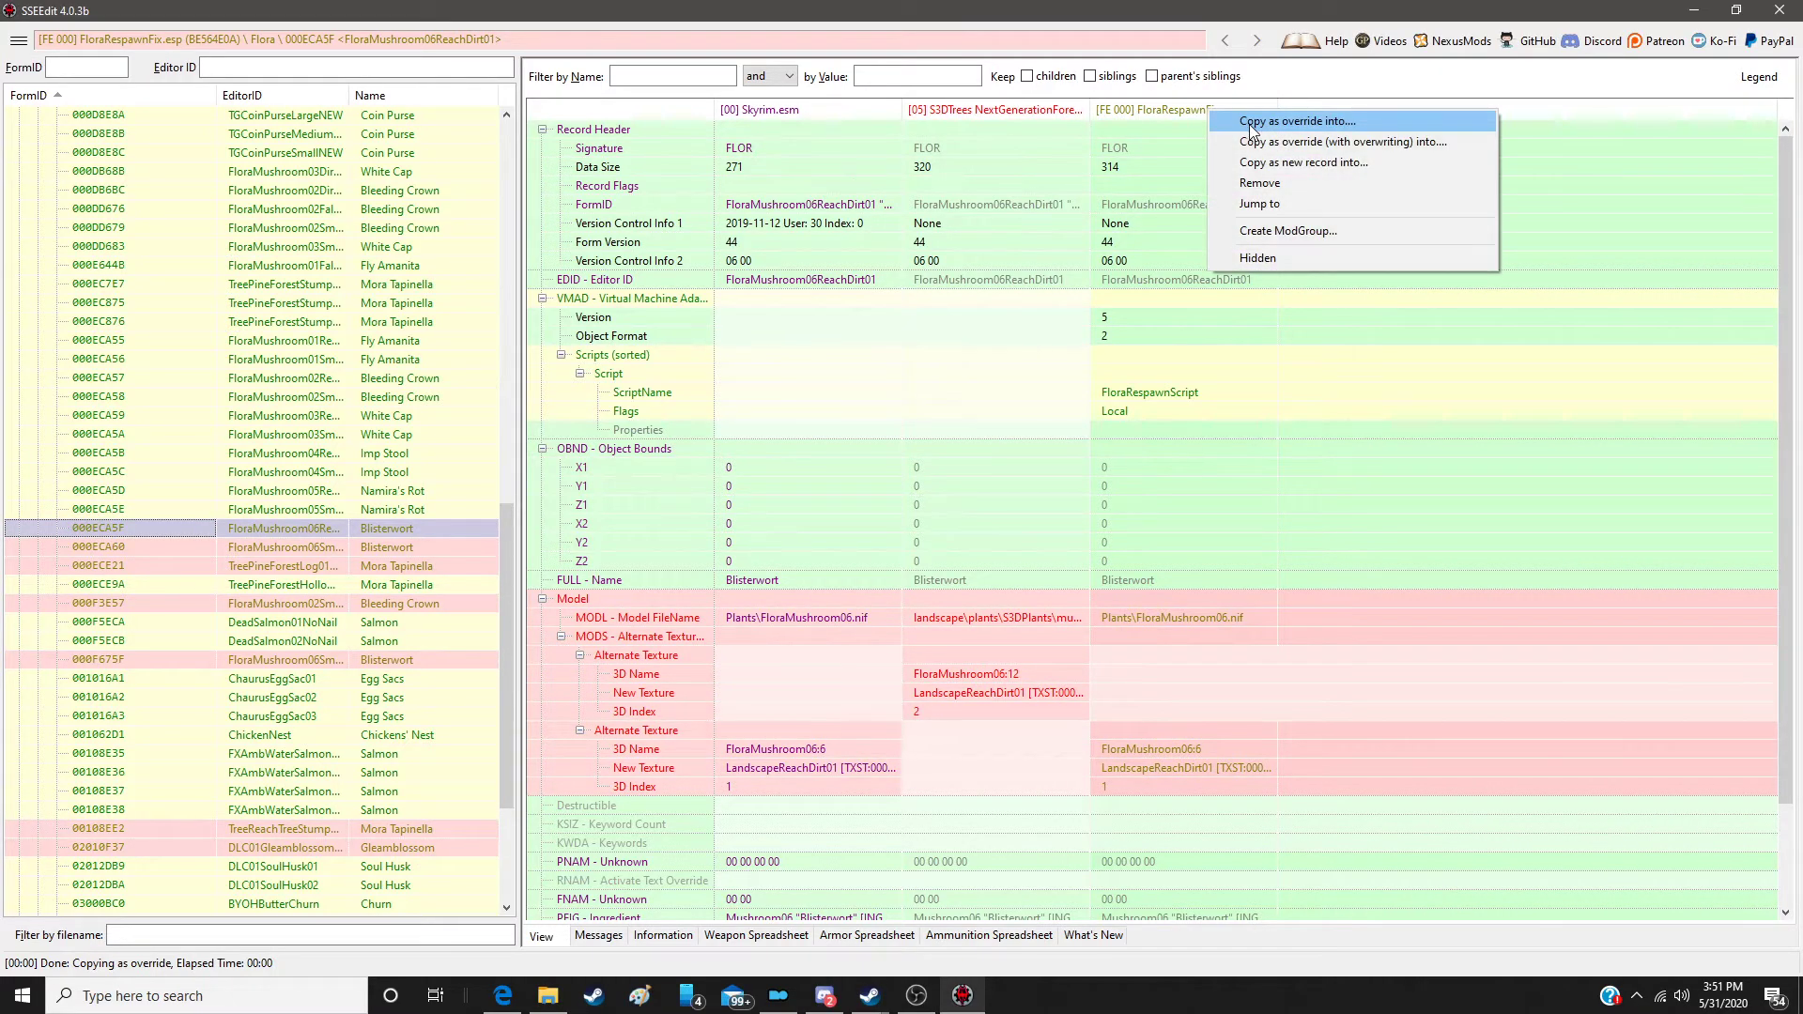
pyautogui.click(1249, 122)
pyautogui.press('Return')
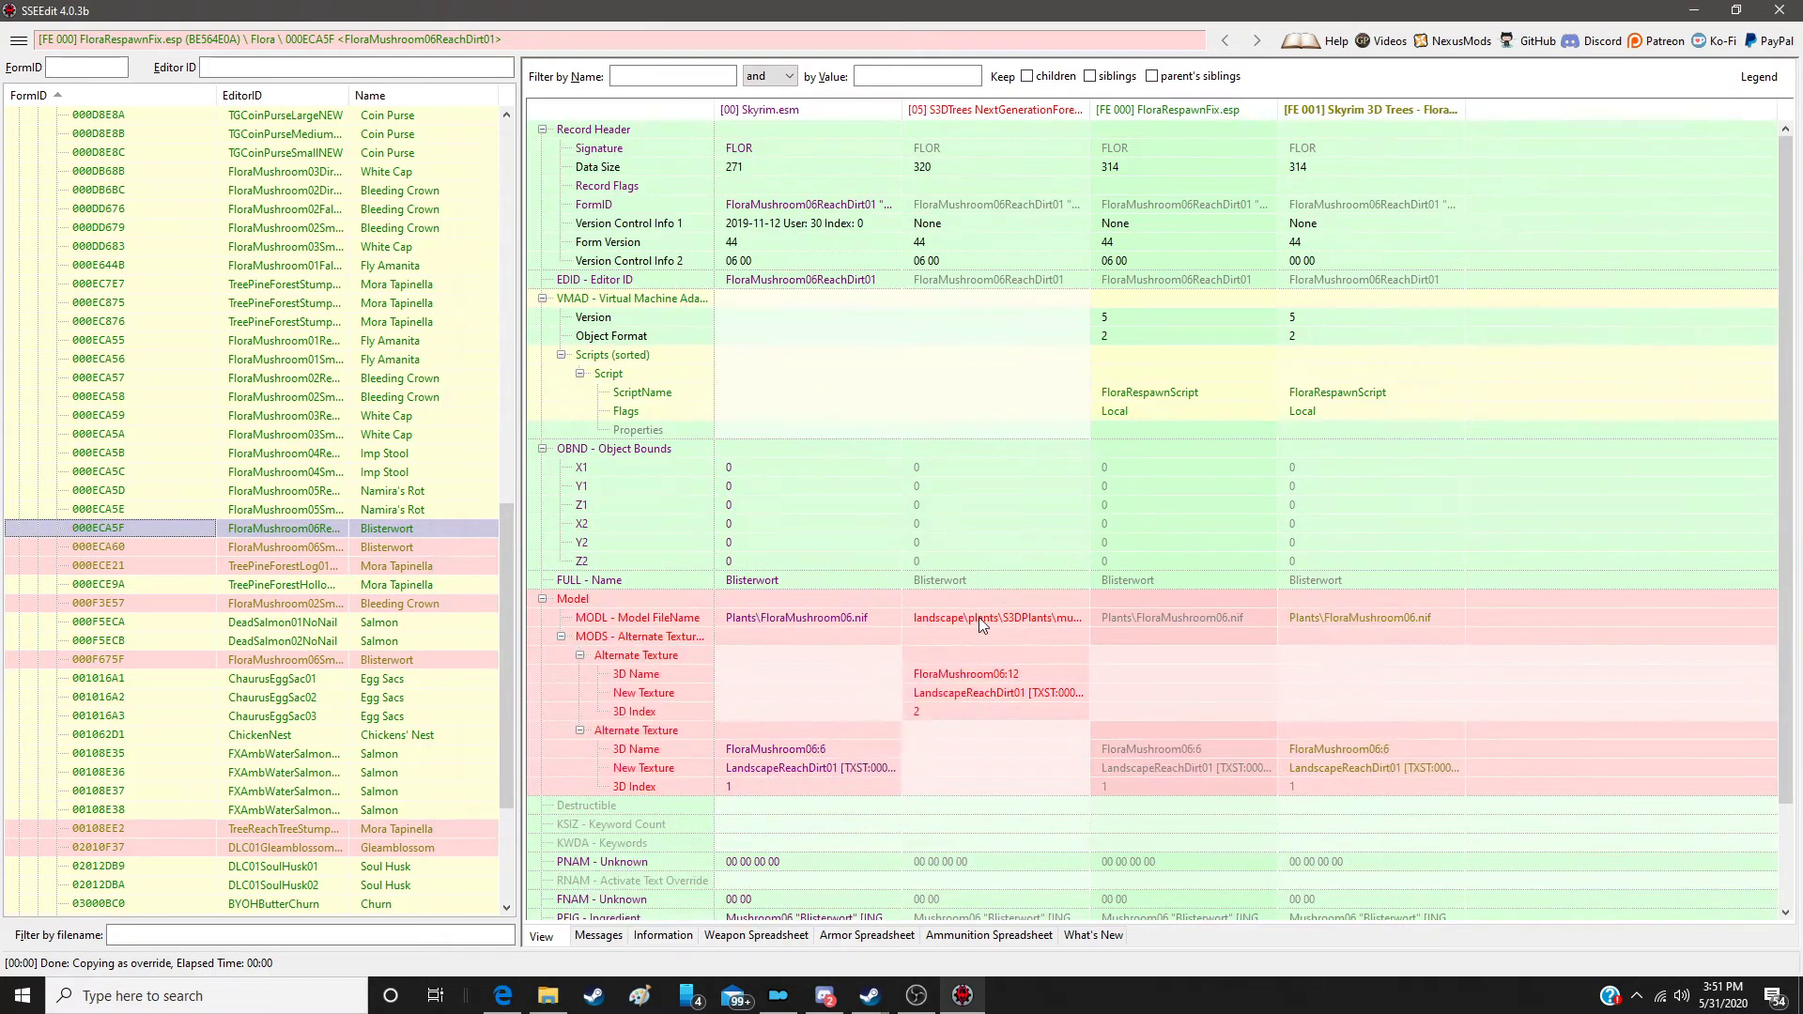
pyautogui.moveTo(979, 600); pyautogui.dragTo(1381, 599)
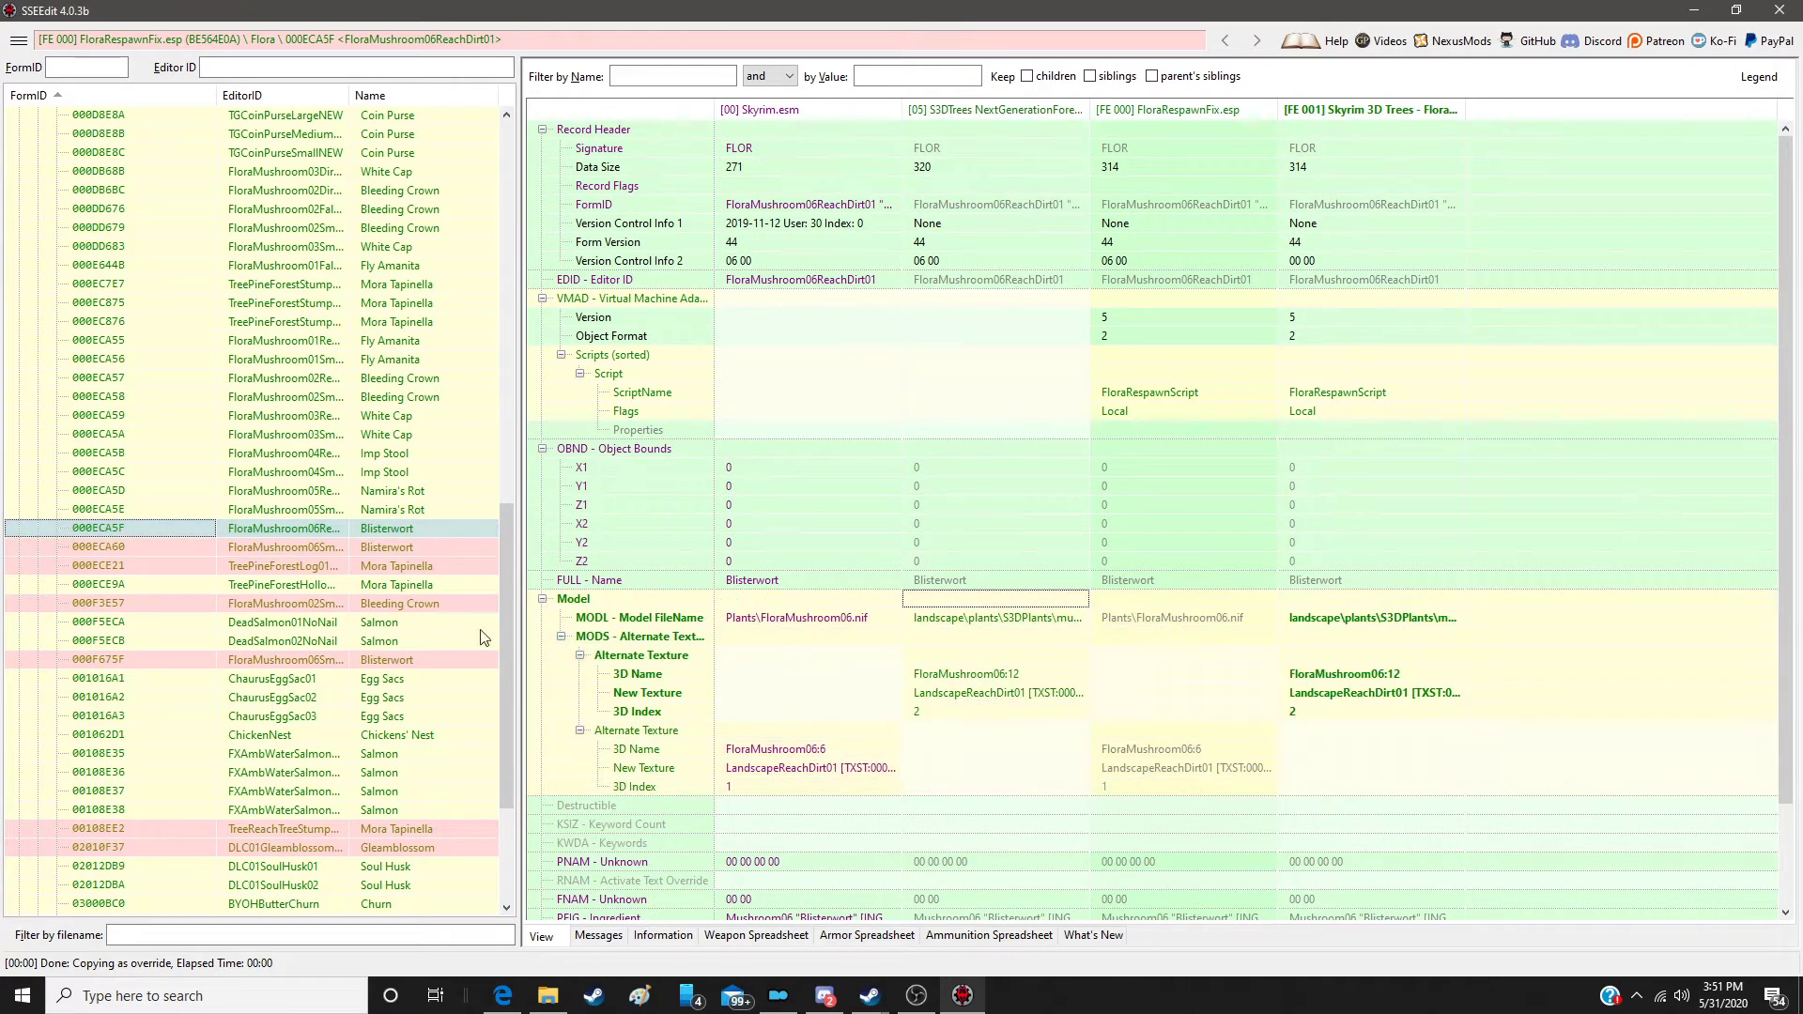
# Step: Copy FloraRespawnFix.esp's FloraMushroom06SmallReachDirt01 as an override into Skyrim 3D Trees - Flora Respawn Patch.esp and apply S3DTrees NextGenerationForests.esp's whole Model
pyautogui.click(406, 546)
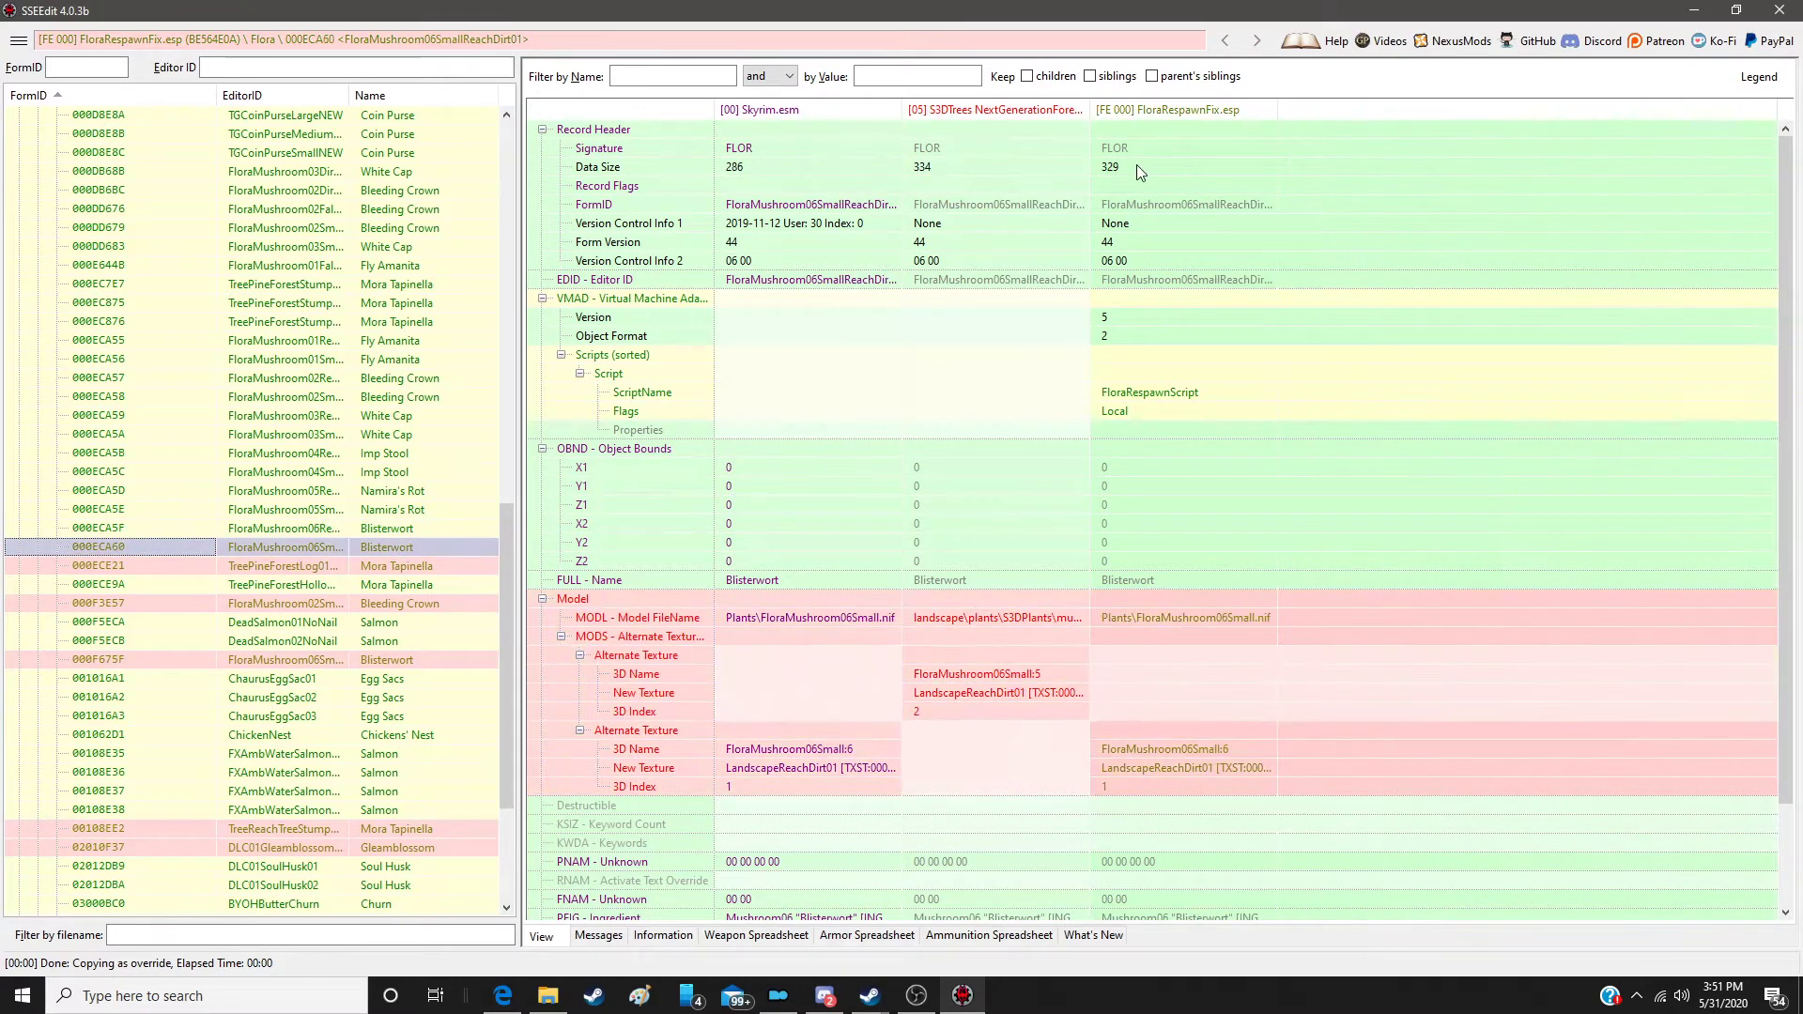
pyautogui.rightClick(1149, 114)
pyautogui.click(1165, 124)
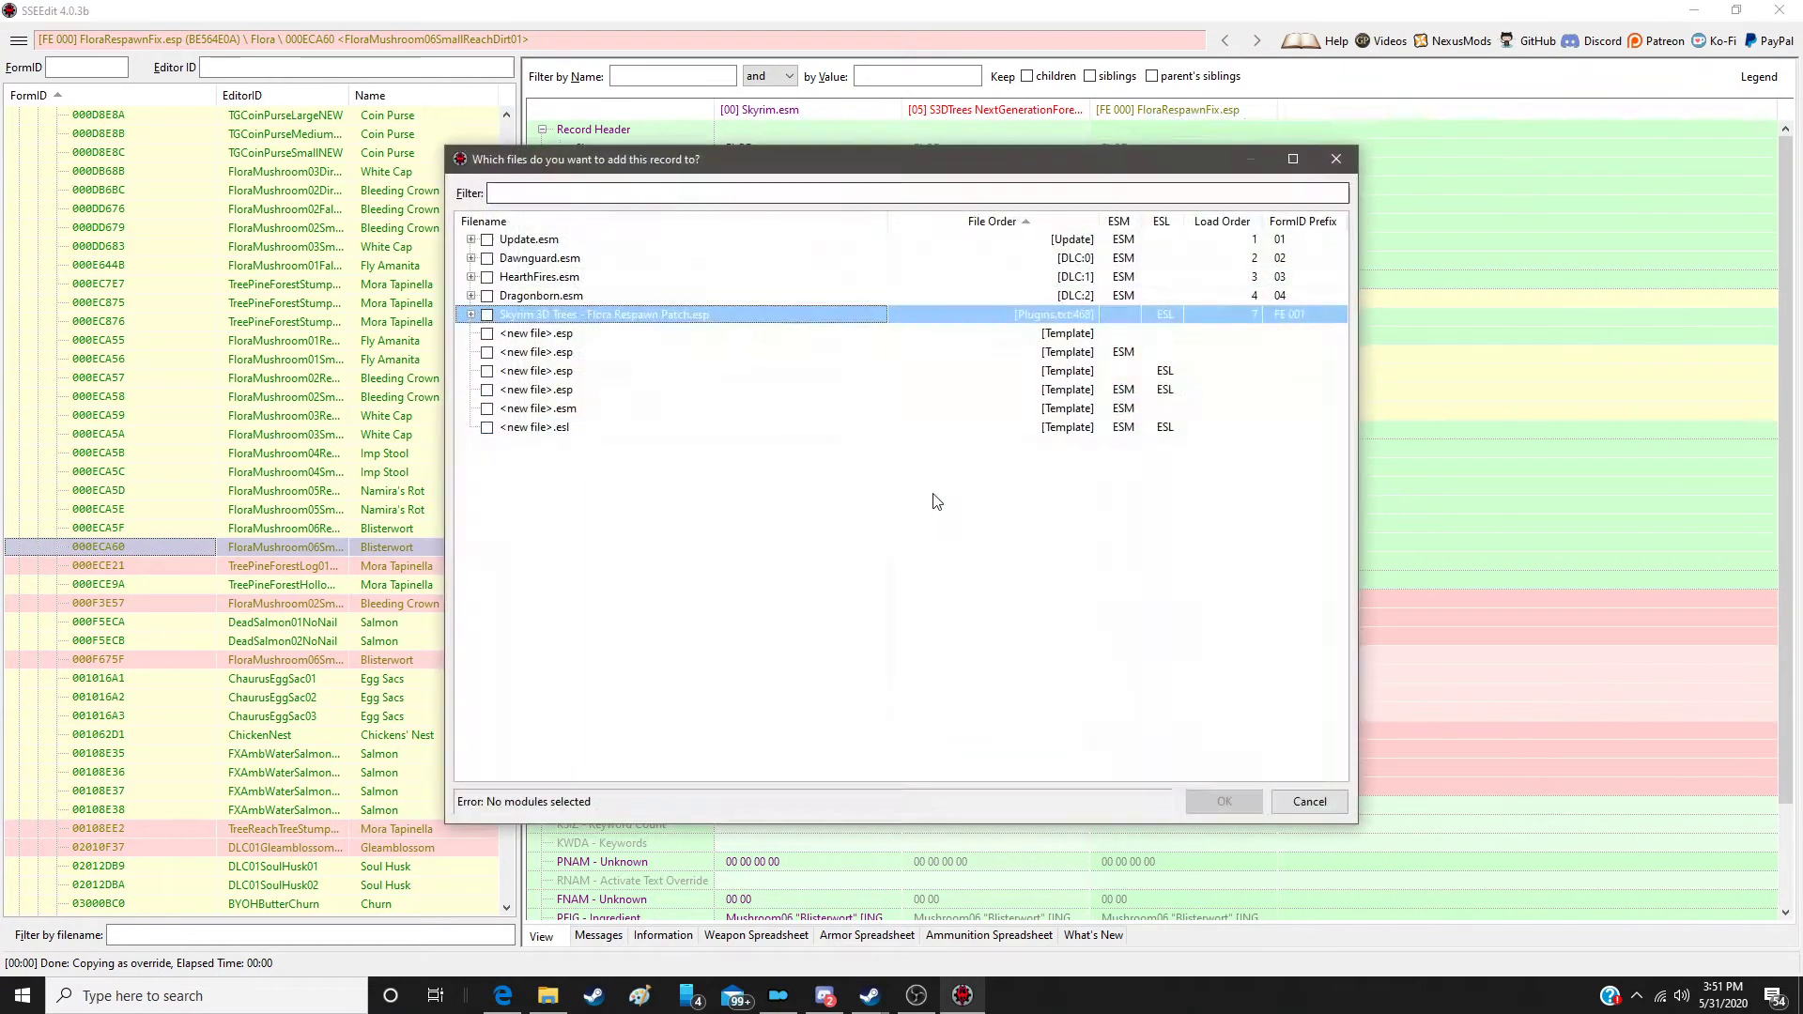
pyautogui.doubleClick(1013, 313)
pyautogui.moveTo(975, 605); pyautogui.dragTo(1407, 604)
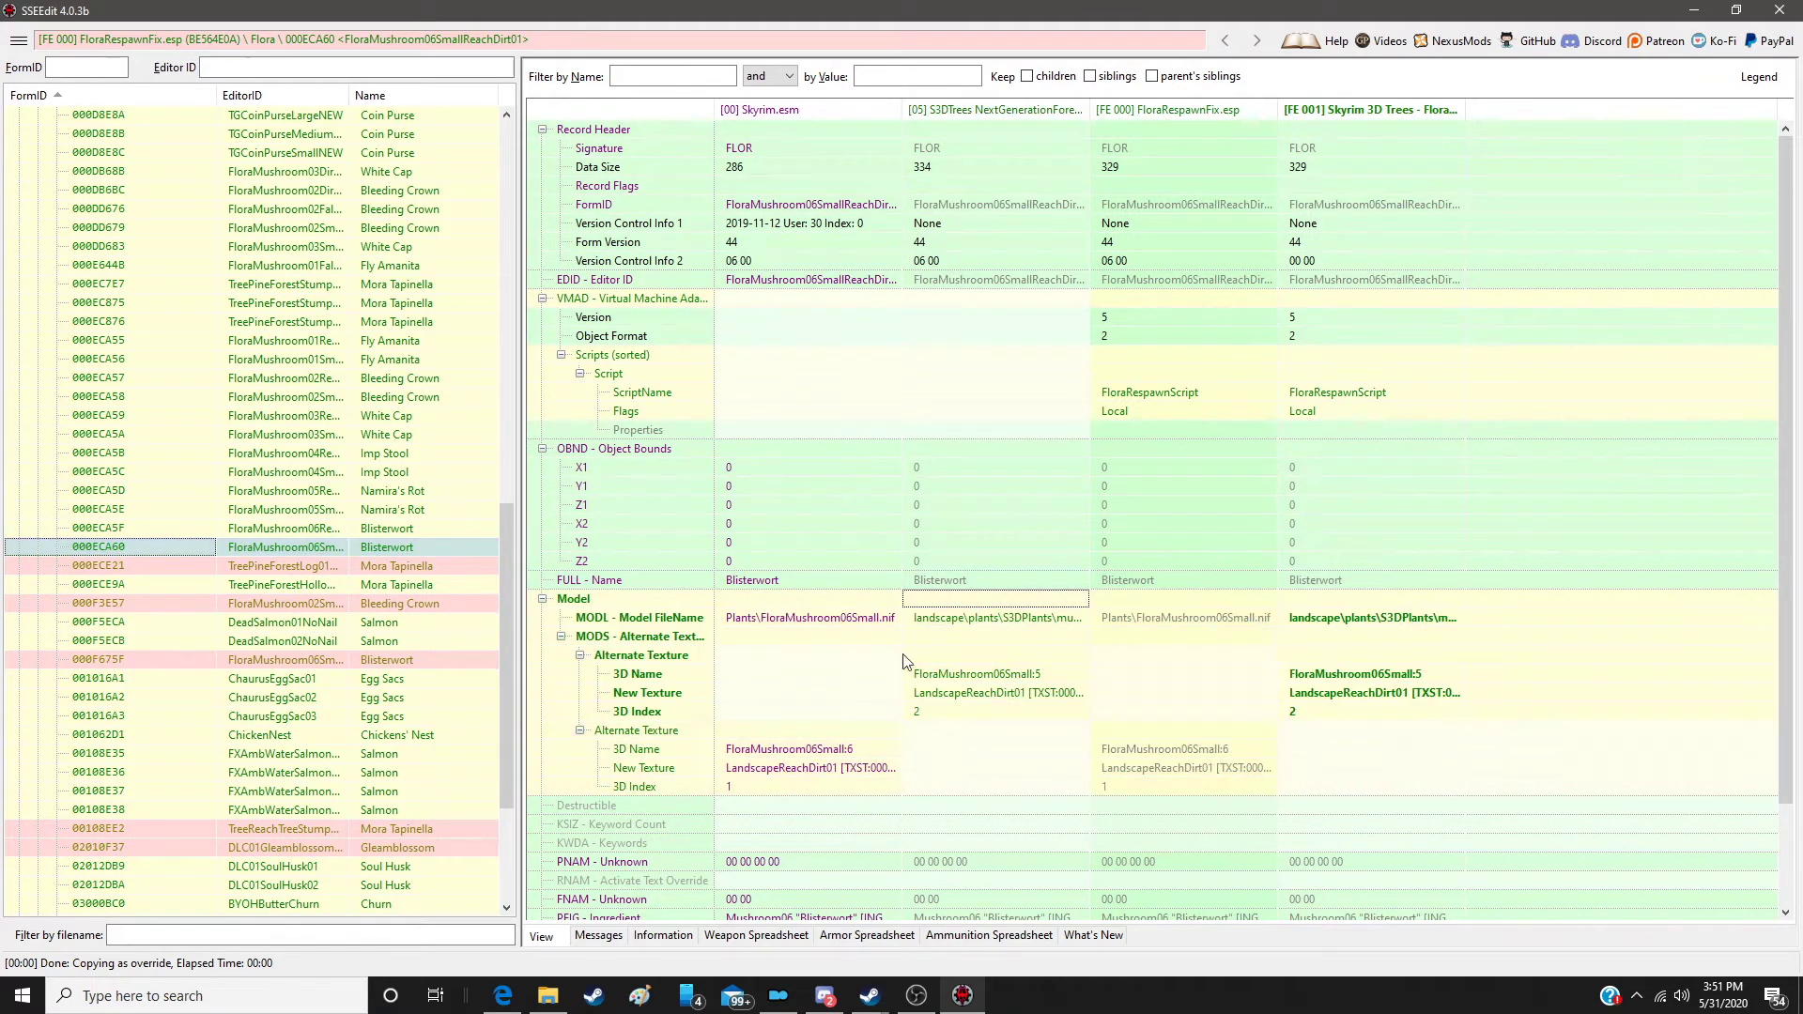
# Step: Copy FloraRespawnFix.esp's TreePineForestLog01MoraTapinella as an override into Skyrim 3D Trees - Flora Respawn Patch.esp and apply S3DTrees NextGenerationForests.esp's Object Bounds and Model
pyautogui.click(386, 566)
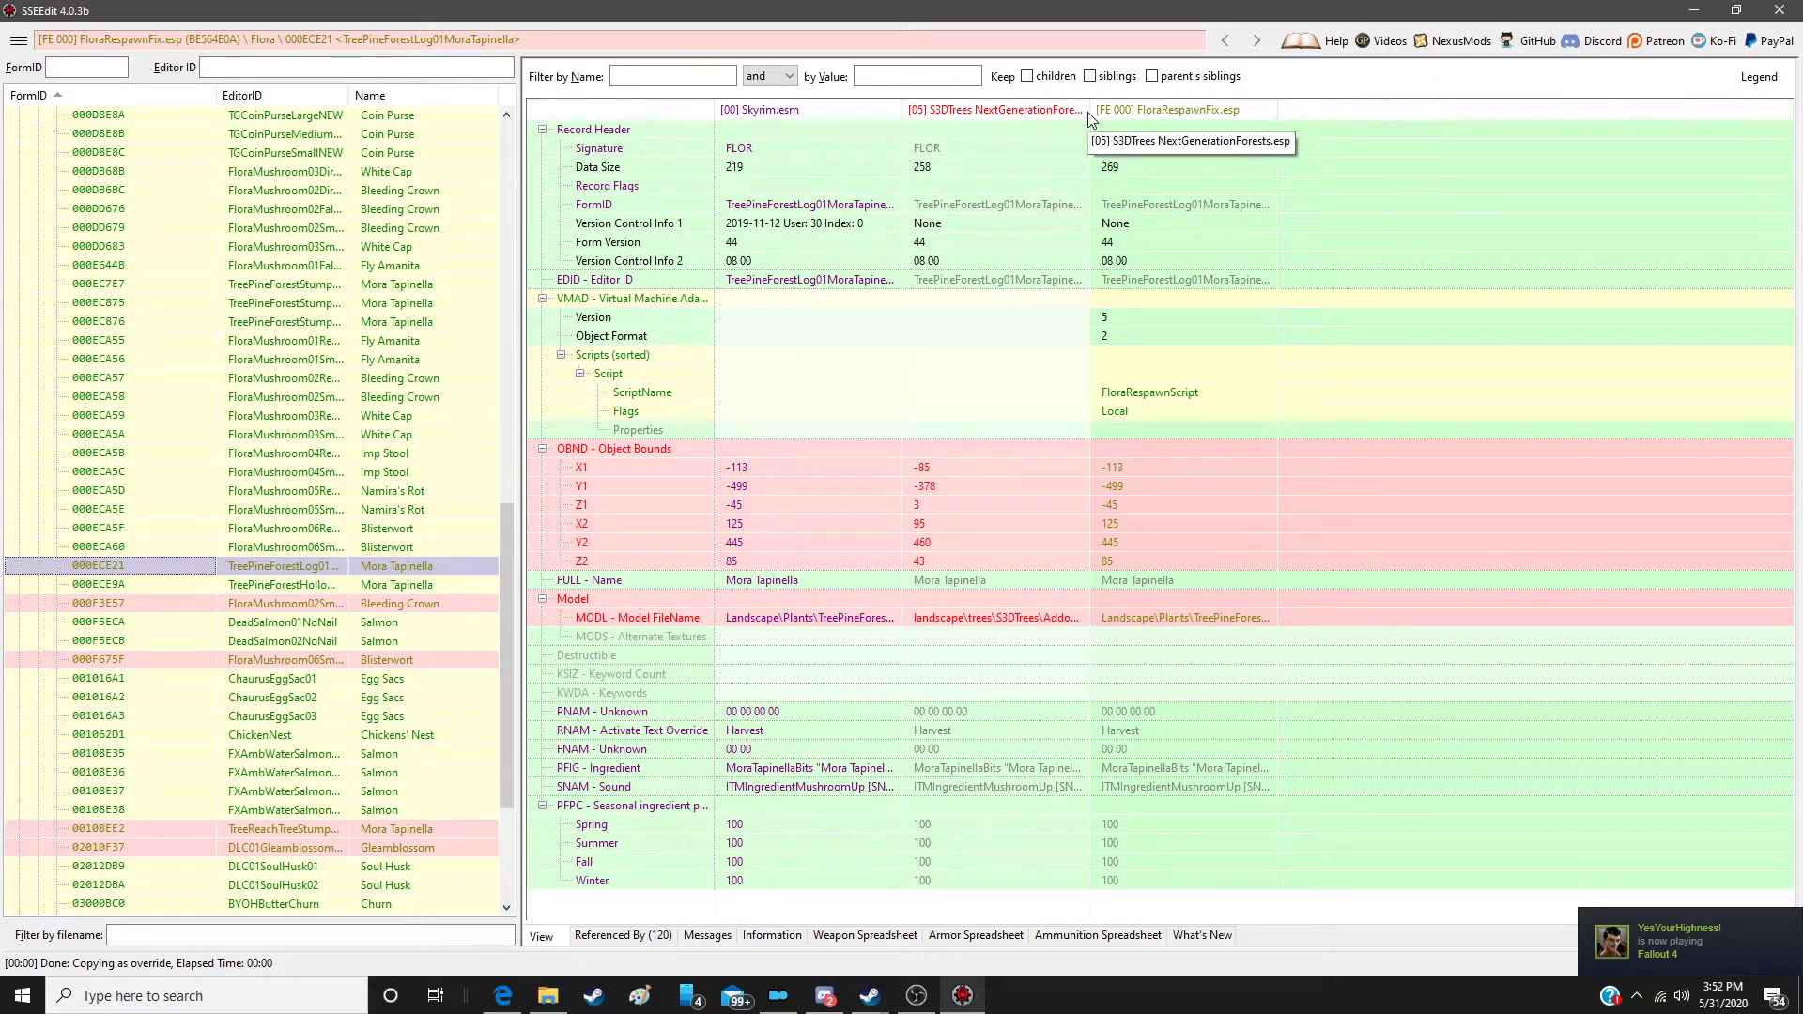
pyautogui.moveTo(1091, 110); pyautogui.dragTo(1323, 166)
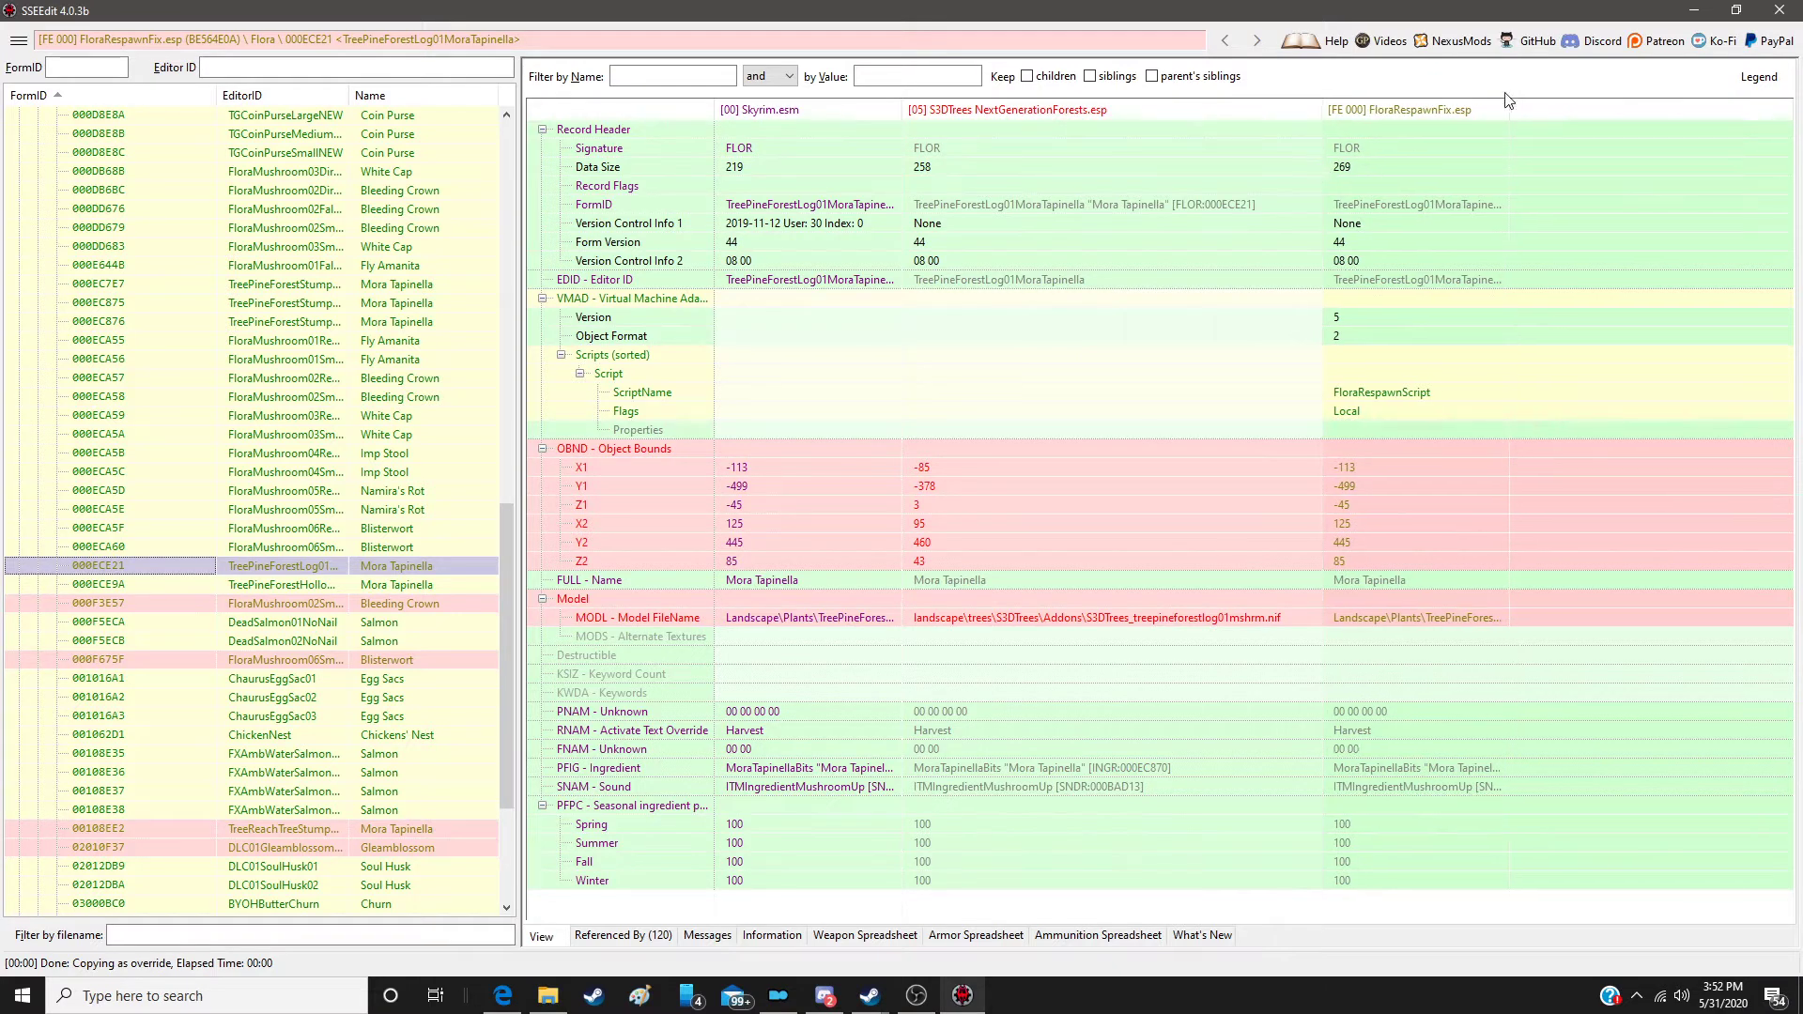
pyautogui.moveTo(1514, 113); pyautogui.dragTo(1660, 143)
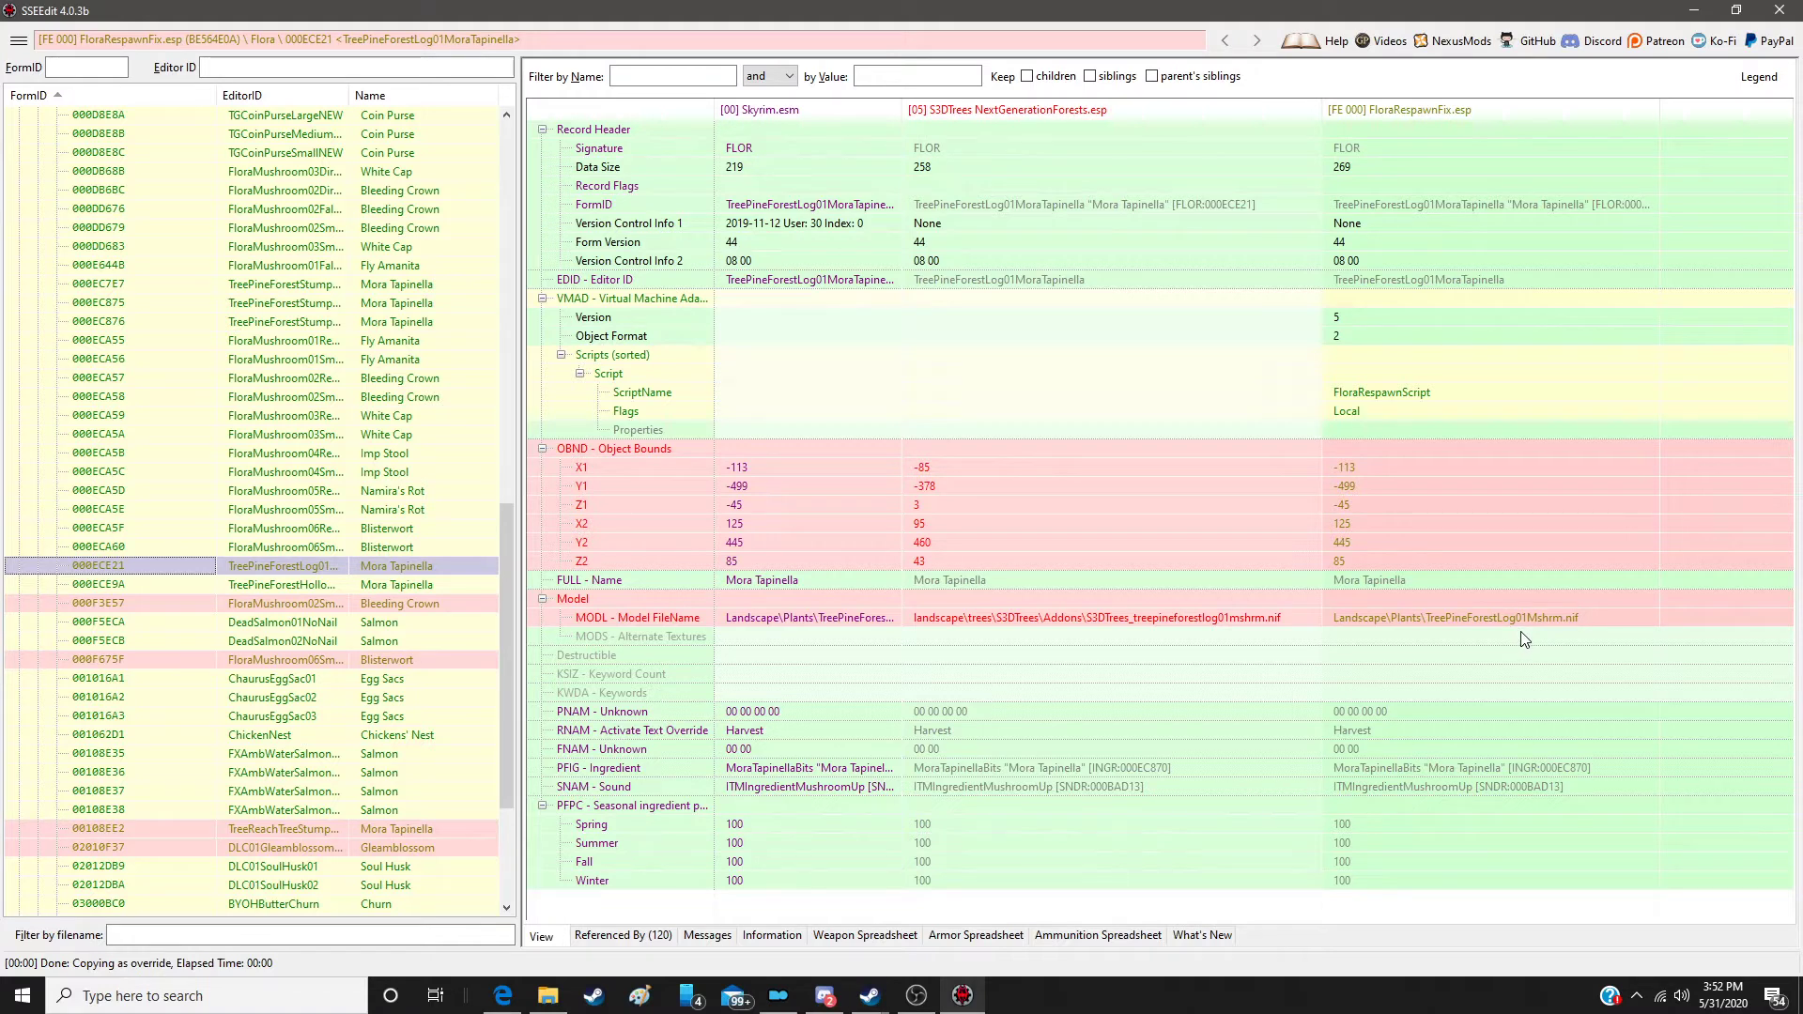
pyautogui.rightClick(1441, 620)
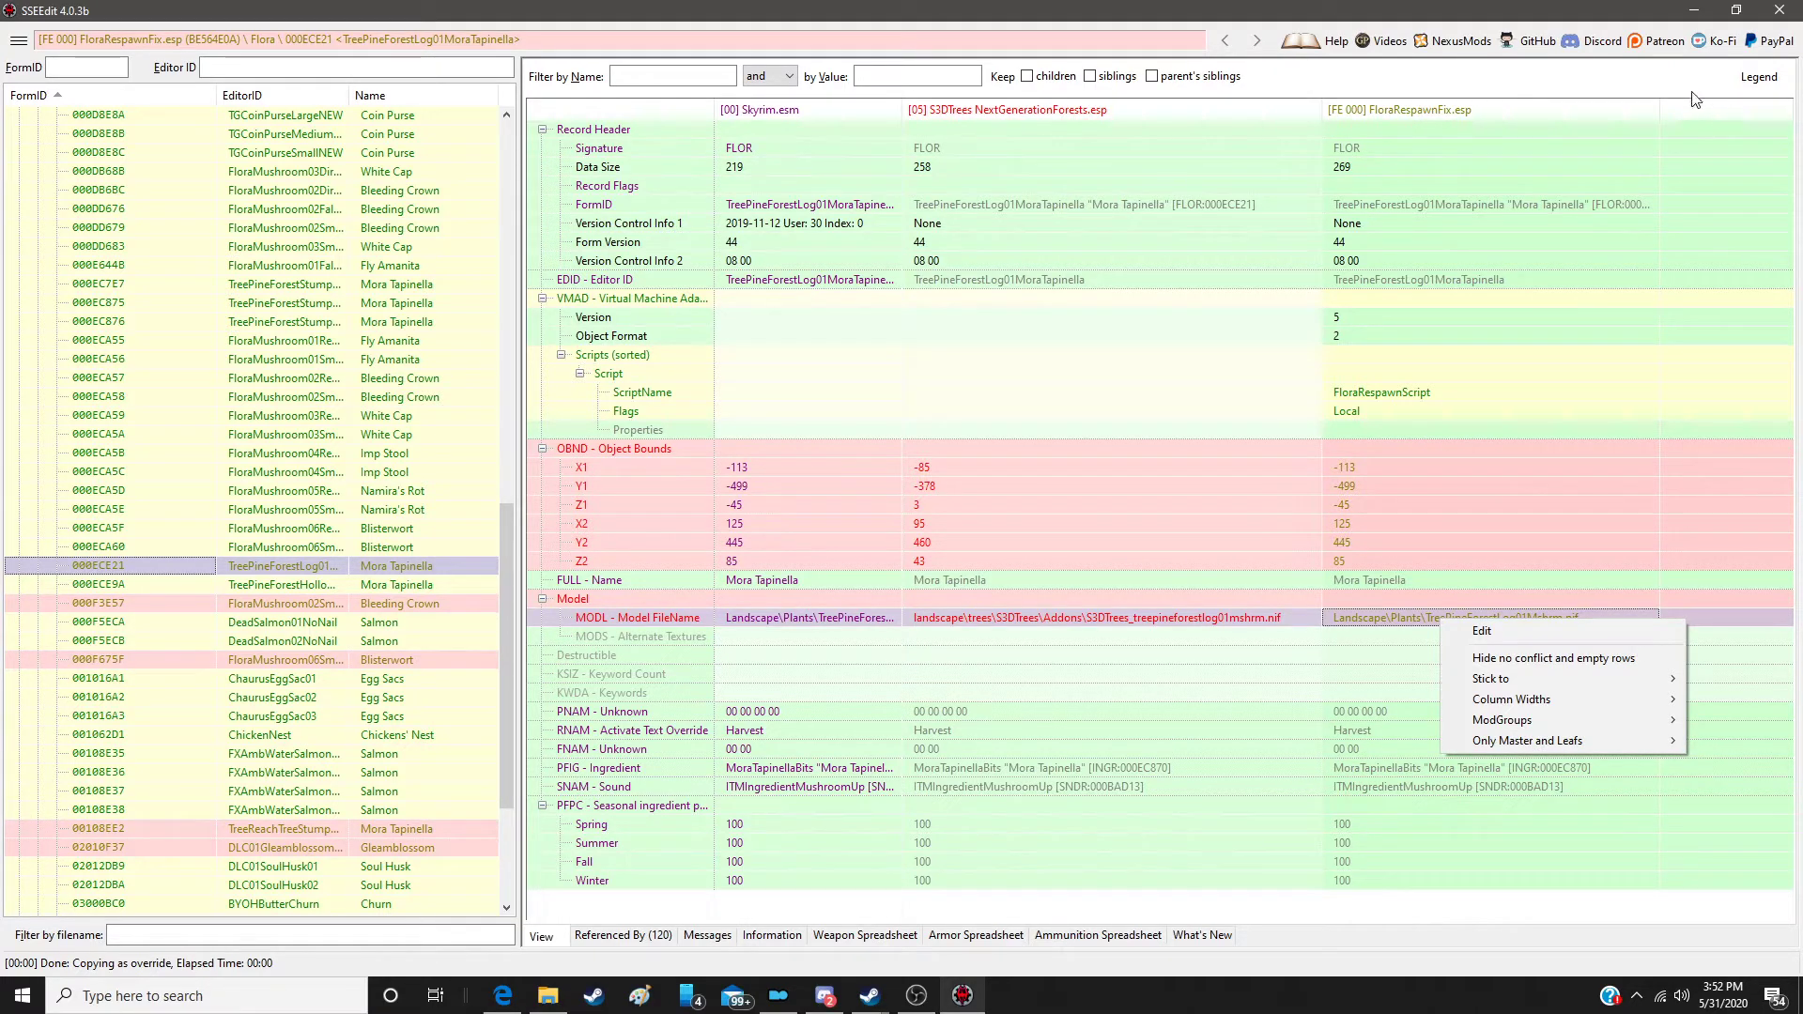
pyautogui.click(1560, 83)
pyautogui.moveTo(1661, 113); pyautogui.dragTo(1524, 133)
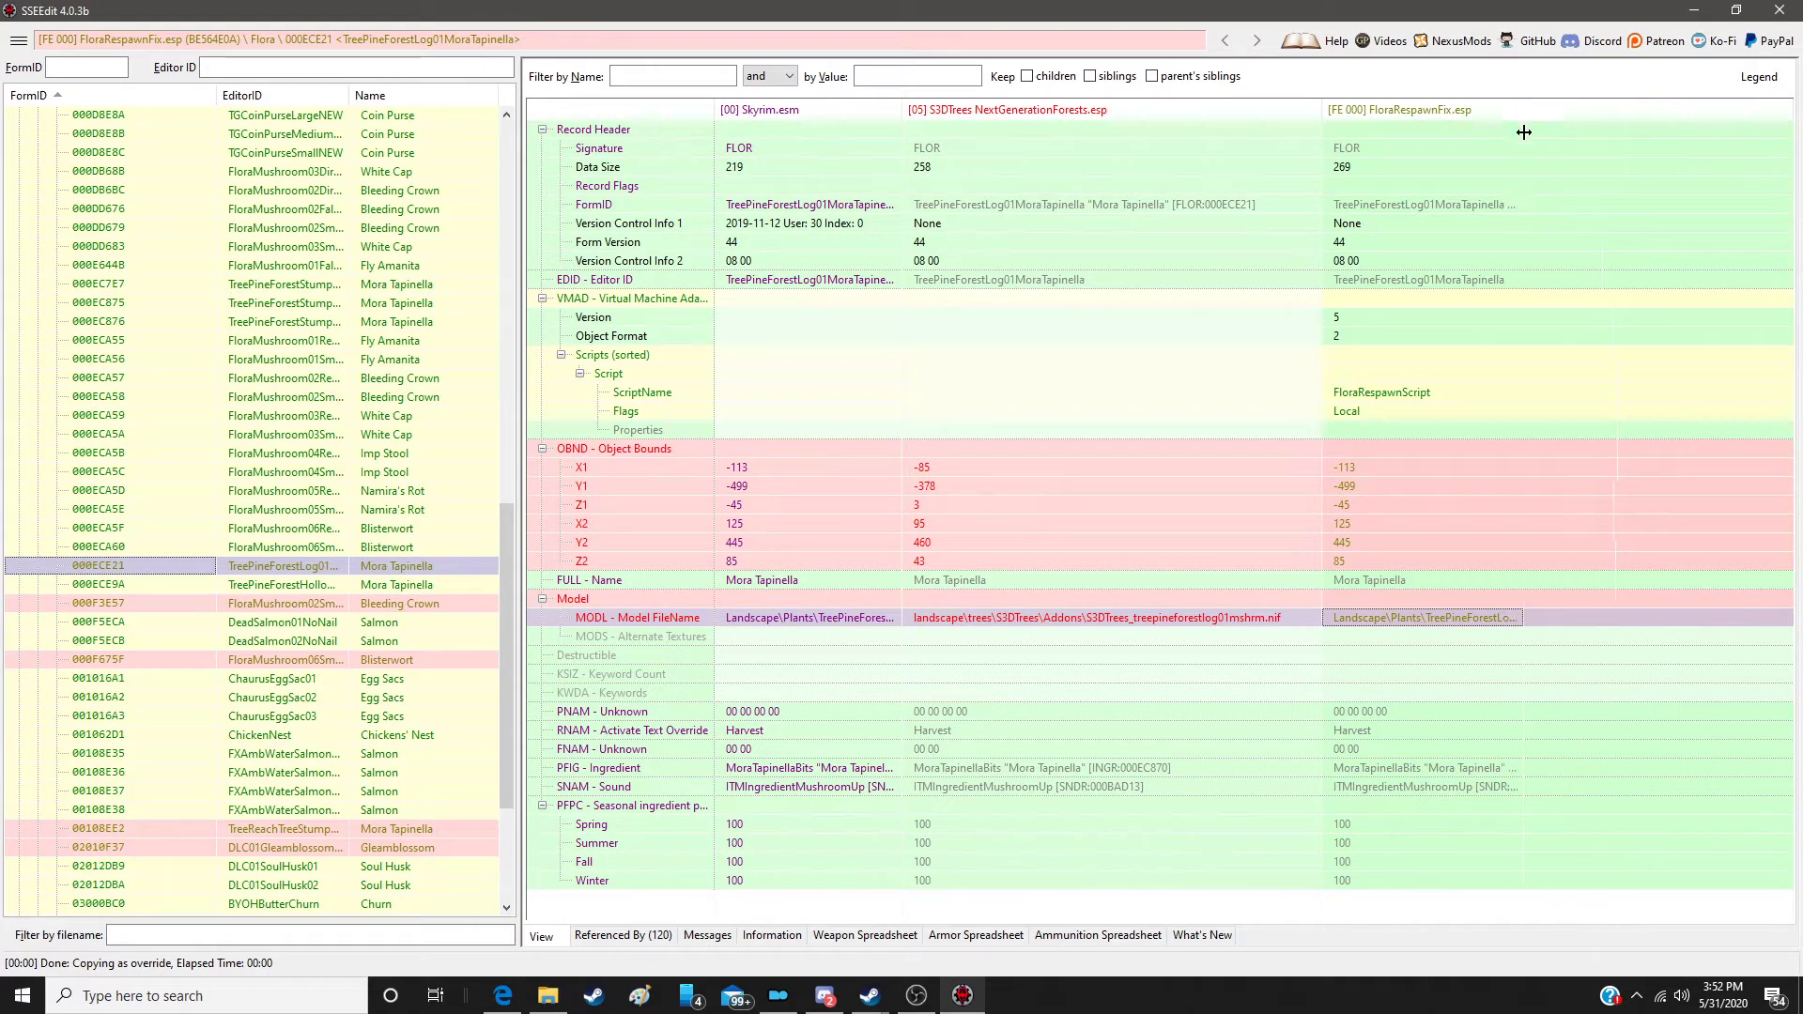
pyautogui.rightClick(1447, 106)
pyautogui.click(1462, 117)
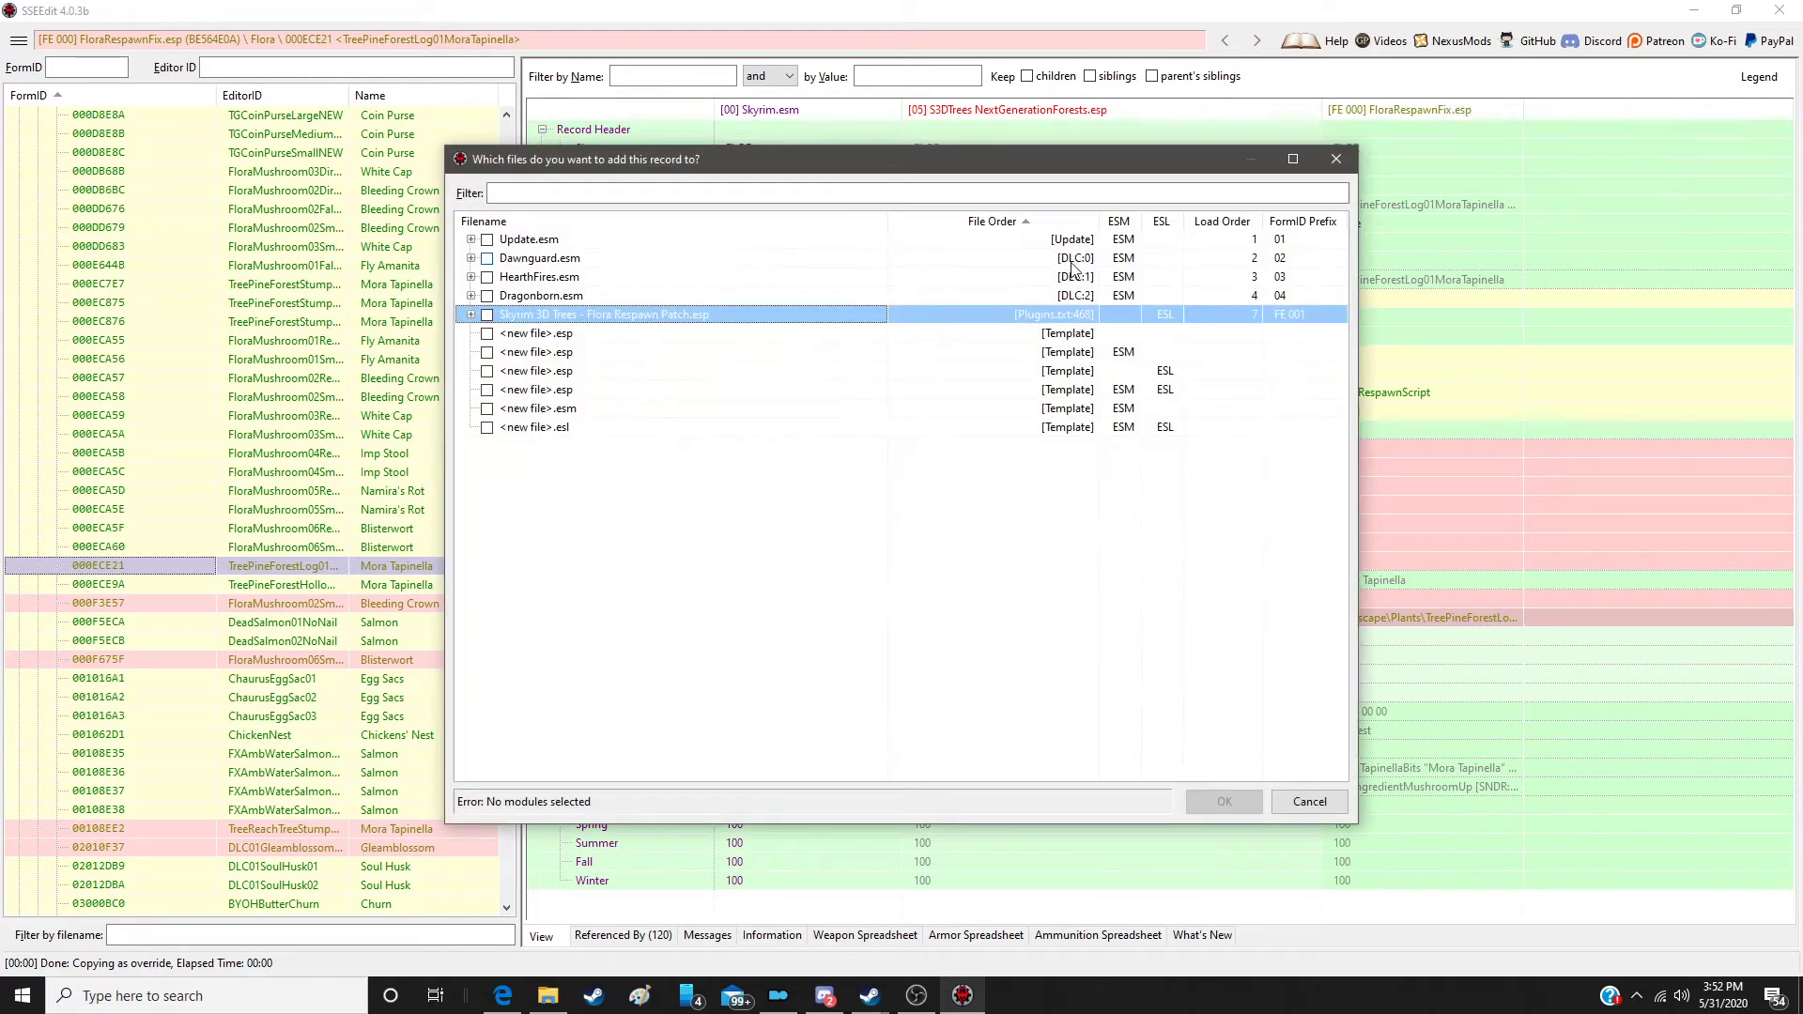
pyautogui.doubleClick(1063, 316)
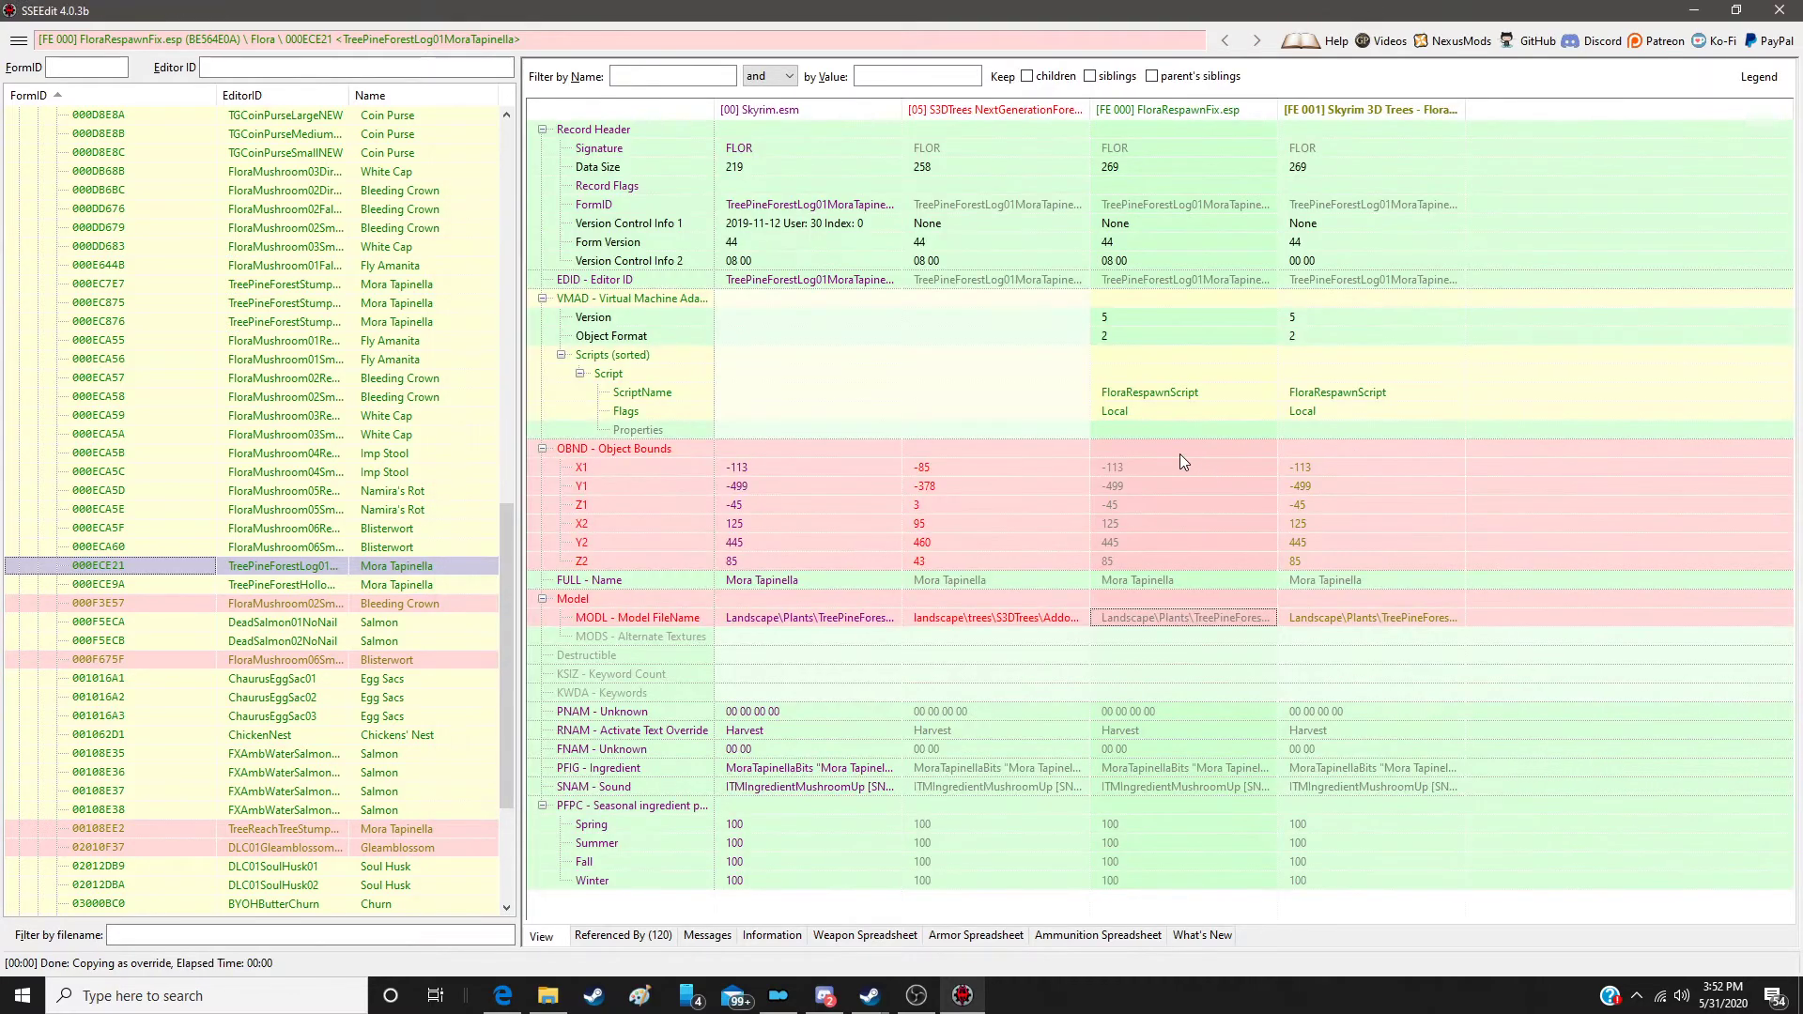
pyautogui.moveTo(1013, 449); pyautogui.dragTo(1403, 449)
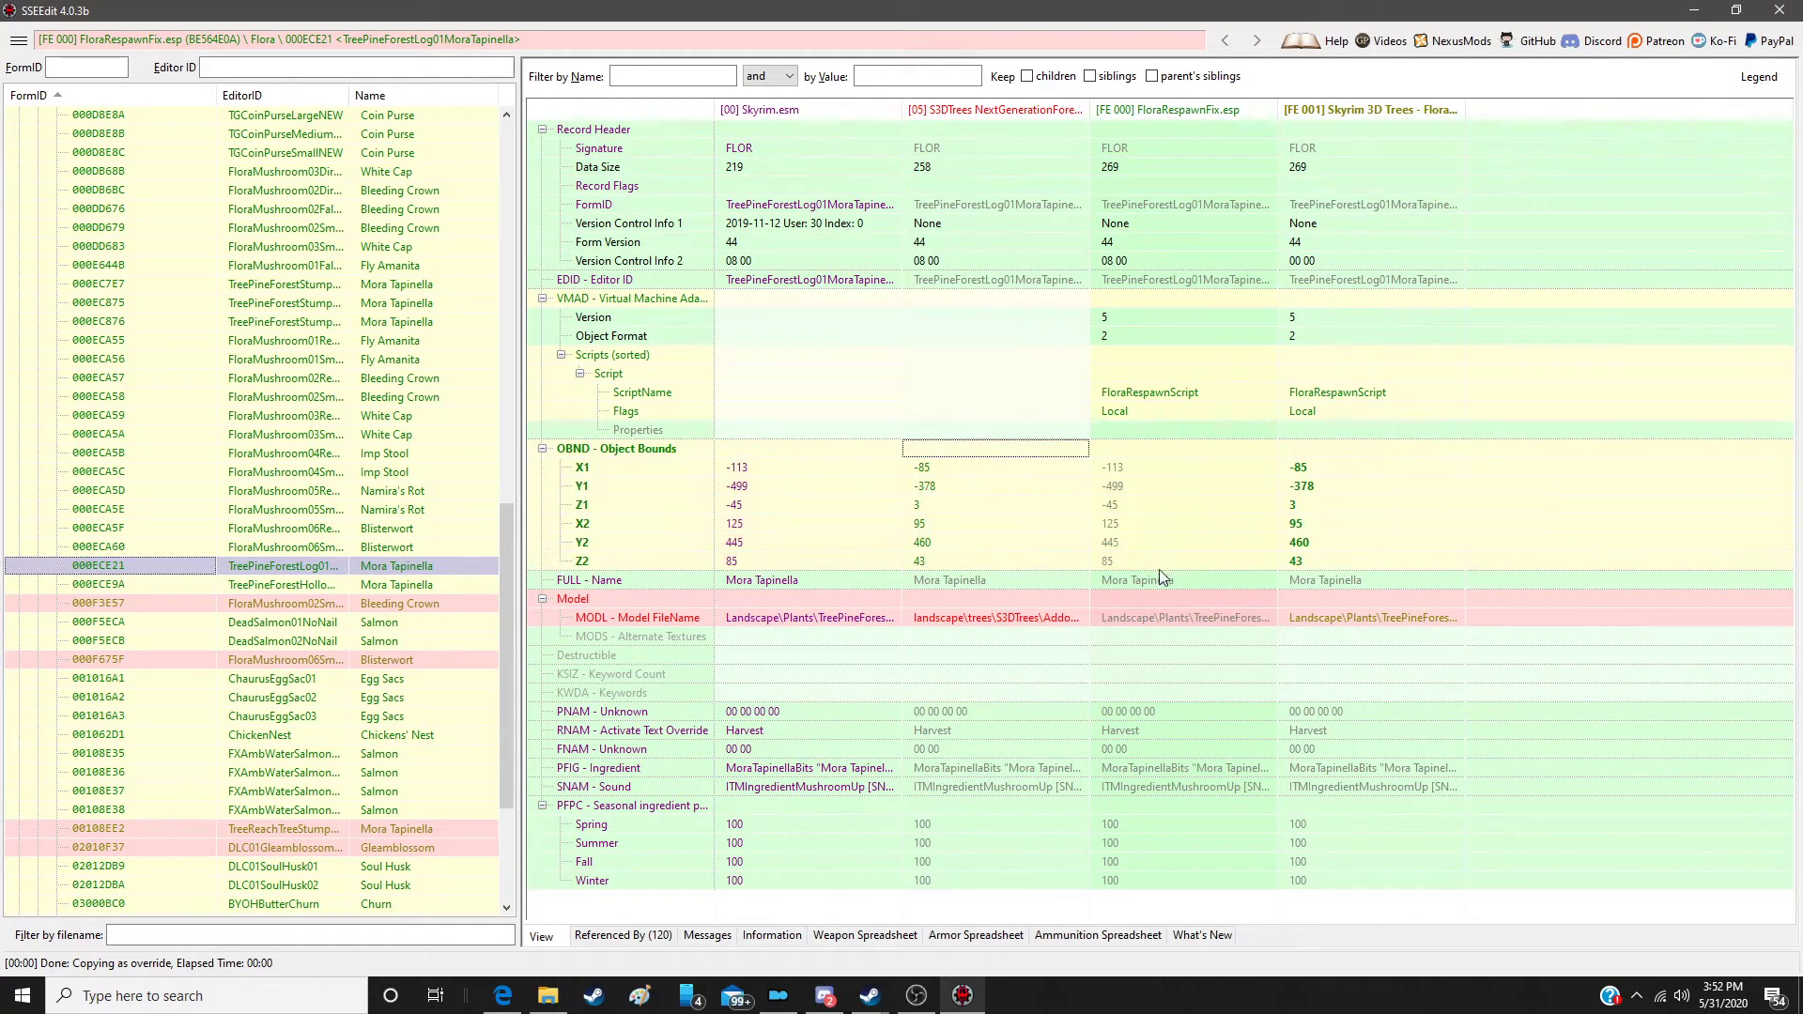
pyautogui.moveTo(968, 603); pyautogui.dragTo(1396, 606)
# Step: Copy FloraRespawnFix.esp's FloraMushroom02SmallDirt01 as an override into Skyrim 3D Trees - Flora Respawn Patch.esp and apply S3DTrees NextGenerationForests.esp's whole Model
pyautogui.click(362, 608)
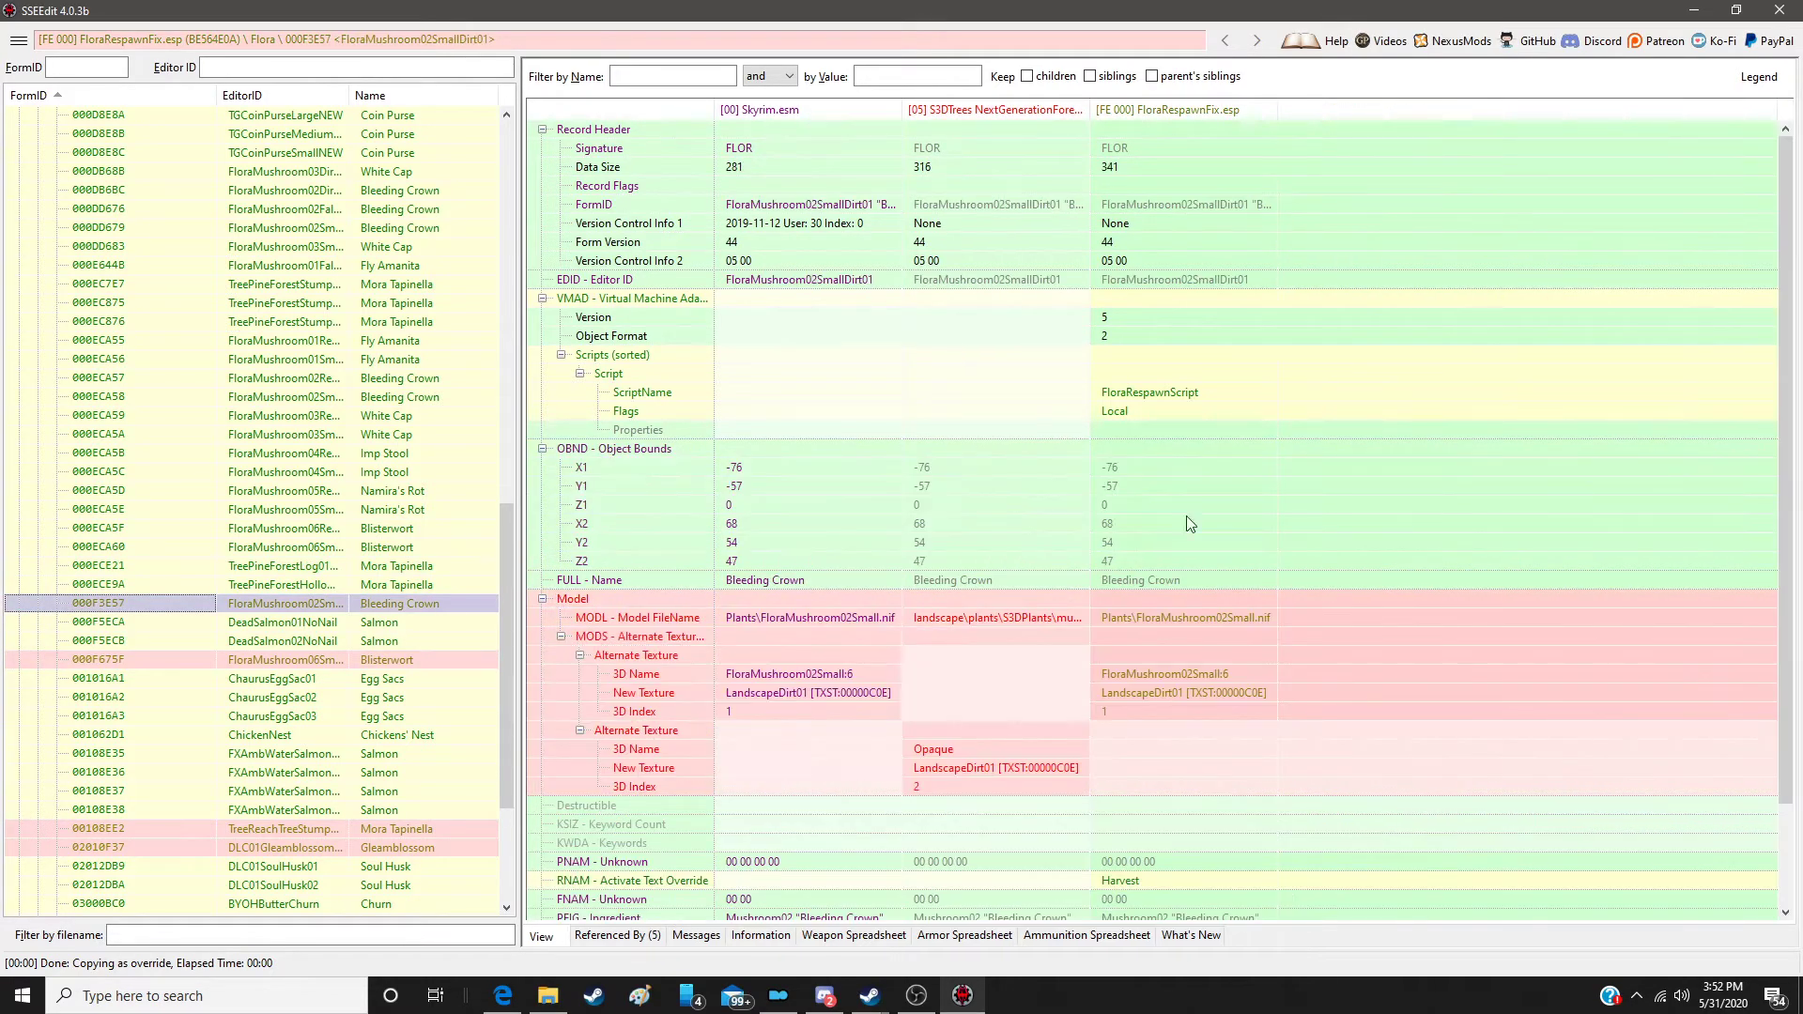
pyautogui.rightClick(1214, 107)
pyautogui.click(1247, 110)
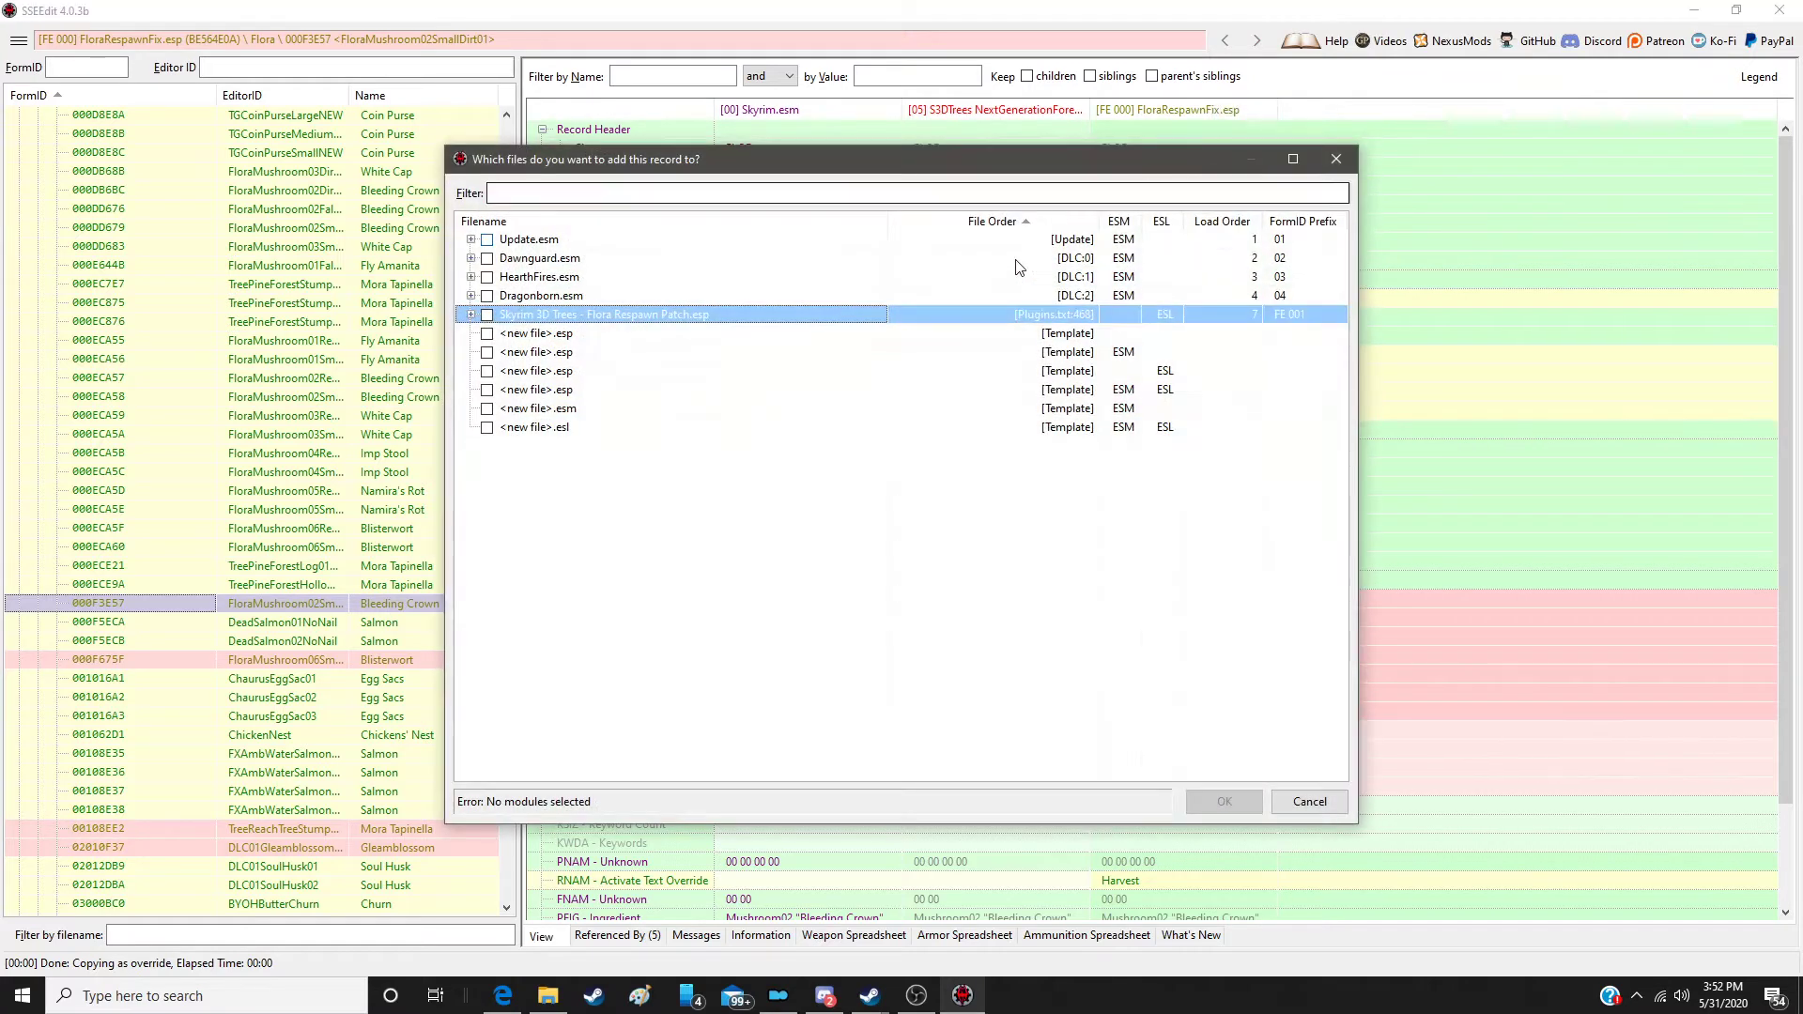
pyautogui.doubleClick(1011, 315)
pyautogui.moveTo(1024, 601); pyautogui.dragTo(1413, 605)
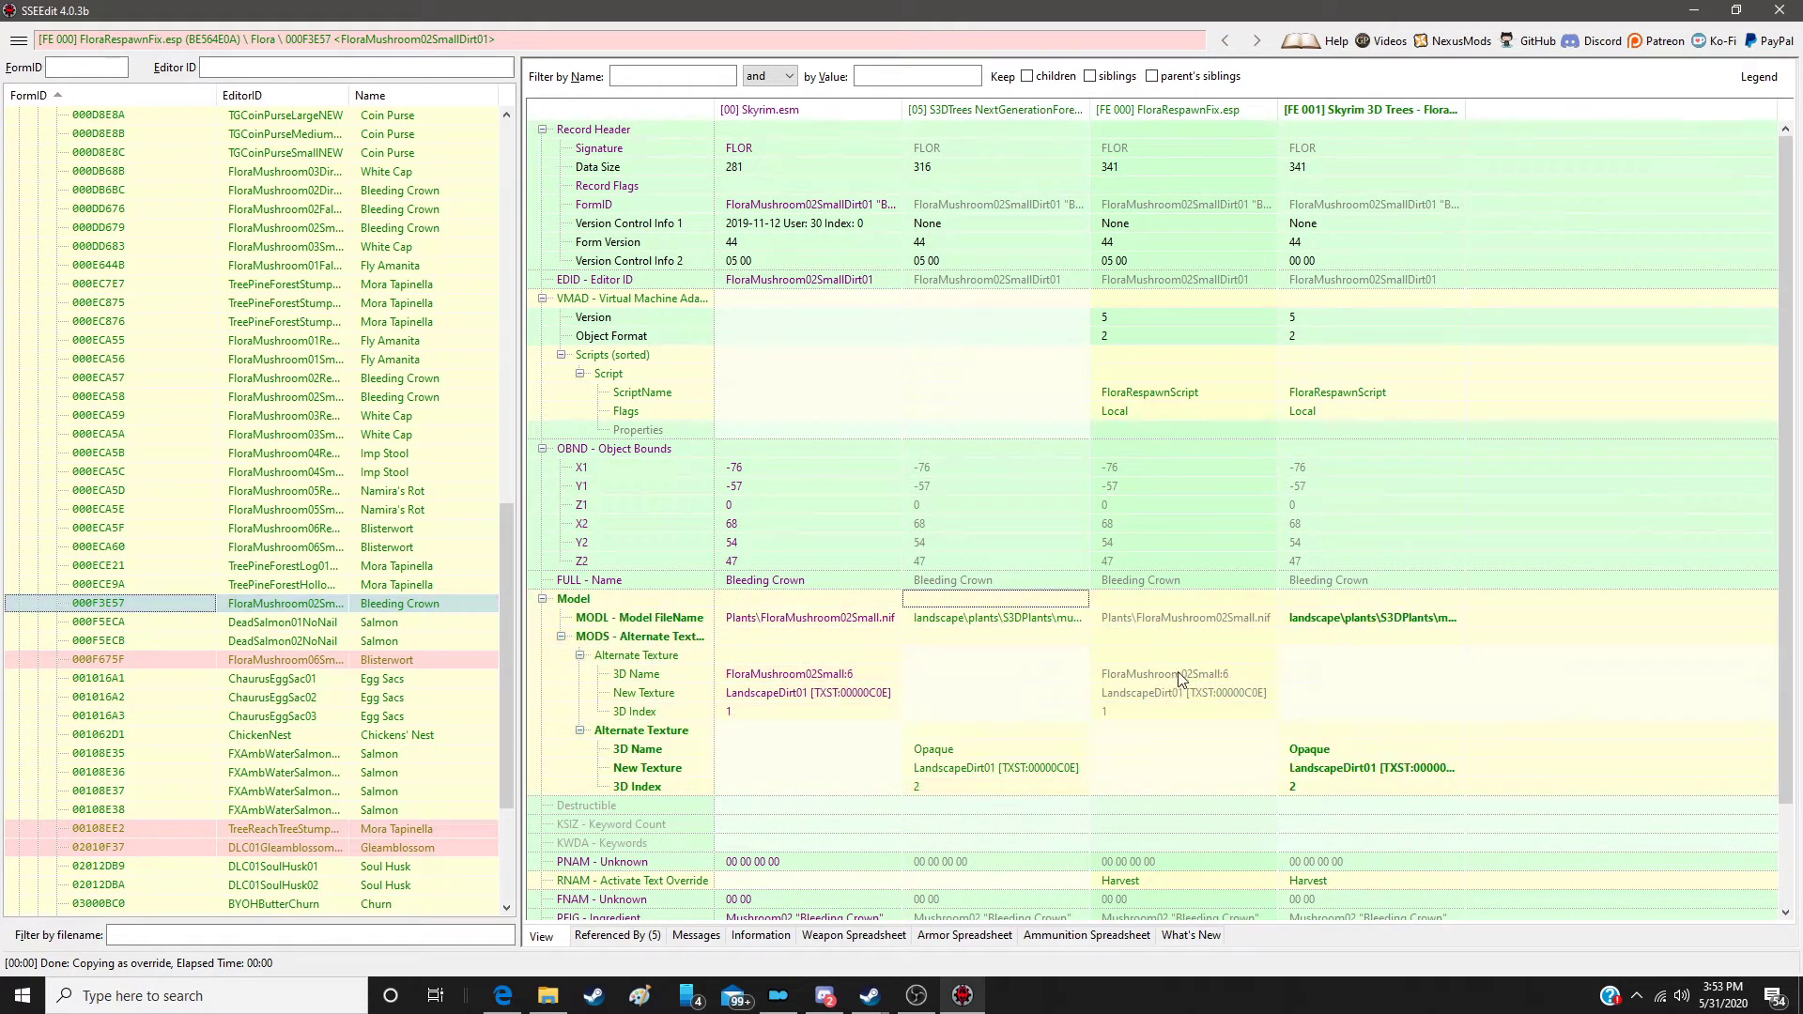
# Step: Copy FloraRespawnFix.esp's FloraMushroom06SmallDirt01 as an override into Skyrim 3D Trees - Flora Respawn Patch.esp and apply S3DTrees NextGenerationForests.esp's whole Model
pyautogui.click(399, 659)
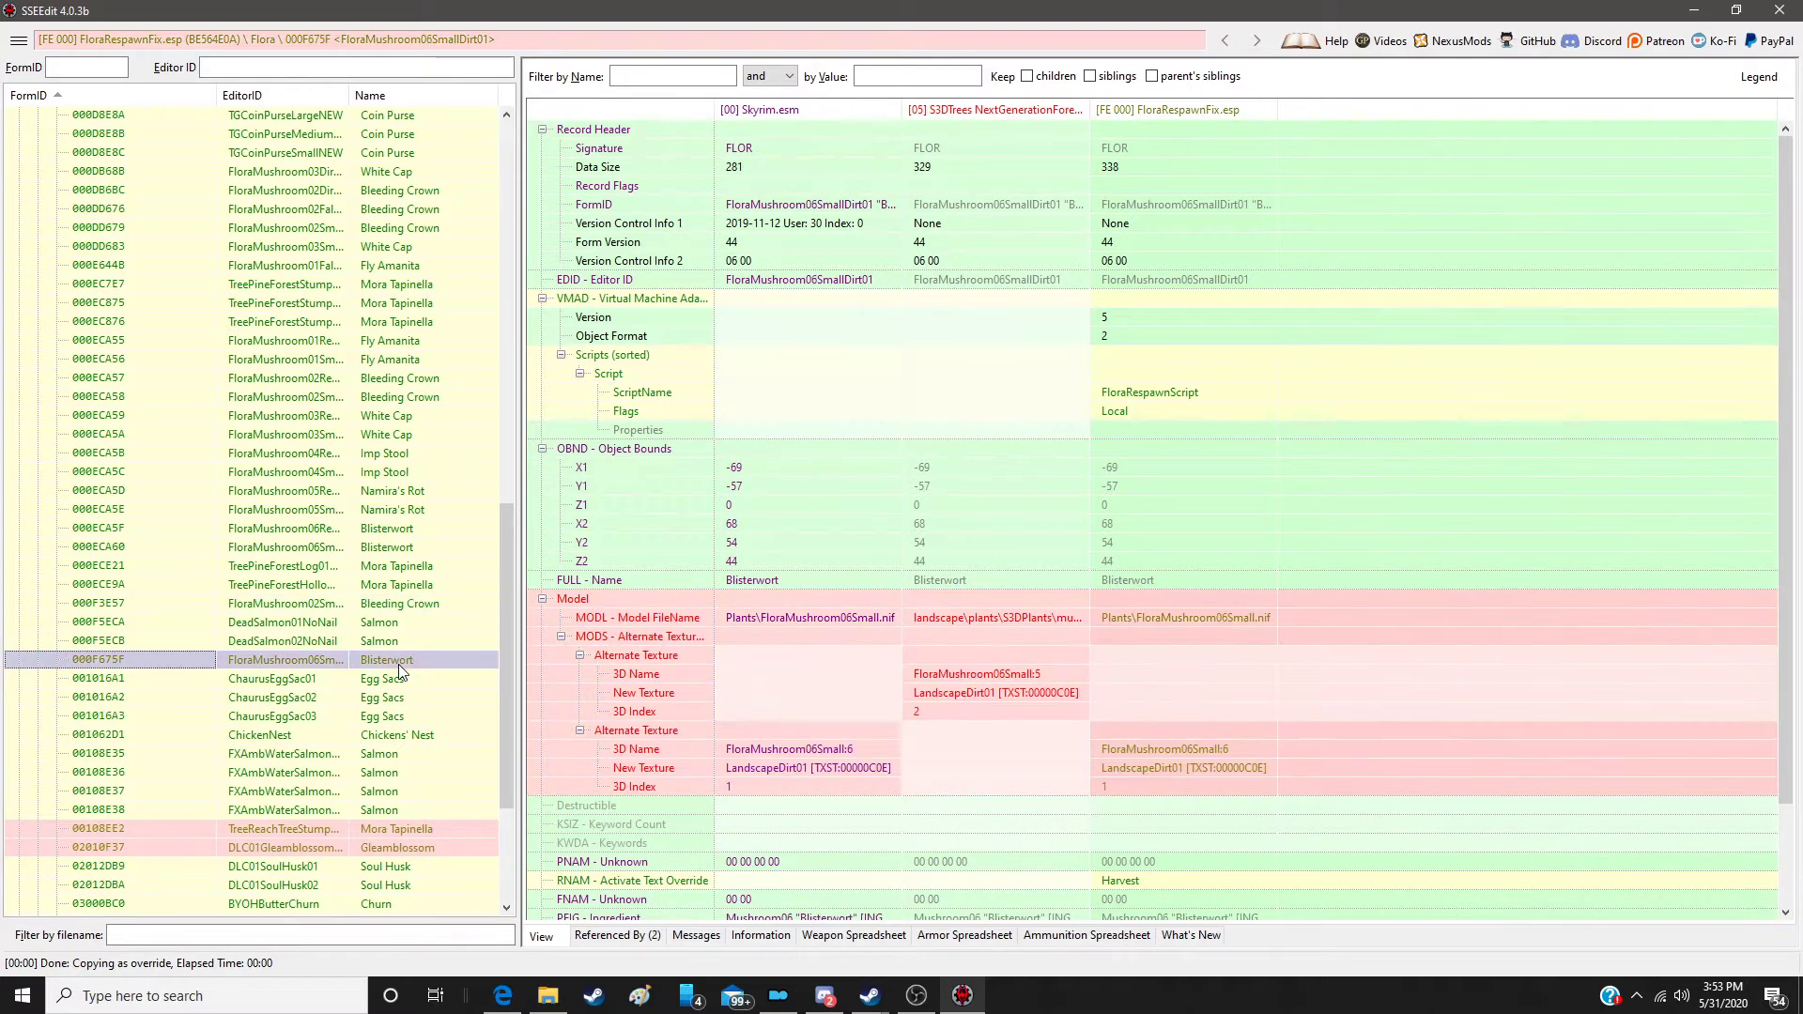
pyautogui.rightClick(1232, 112)
pyautogui.click(1338, 122)
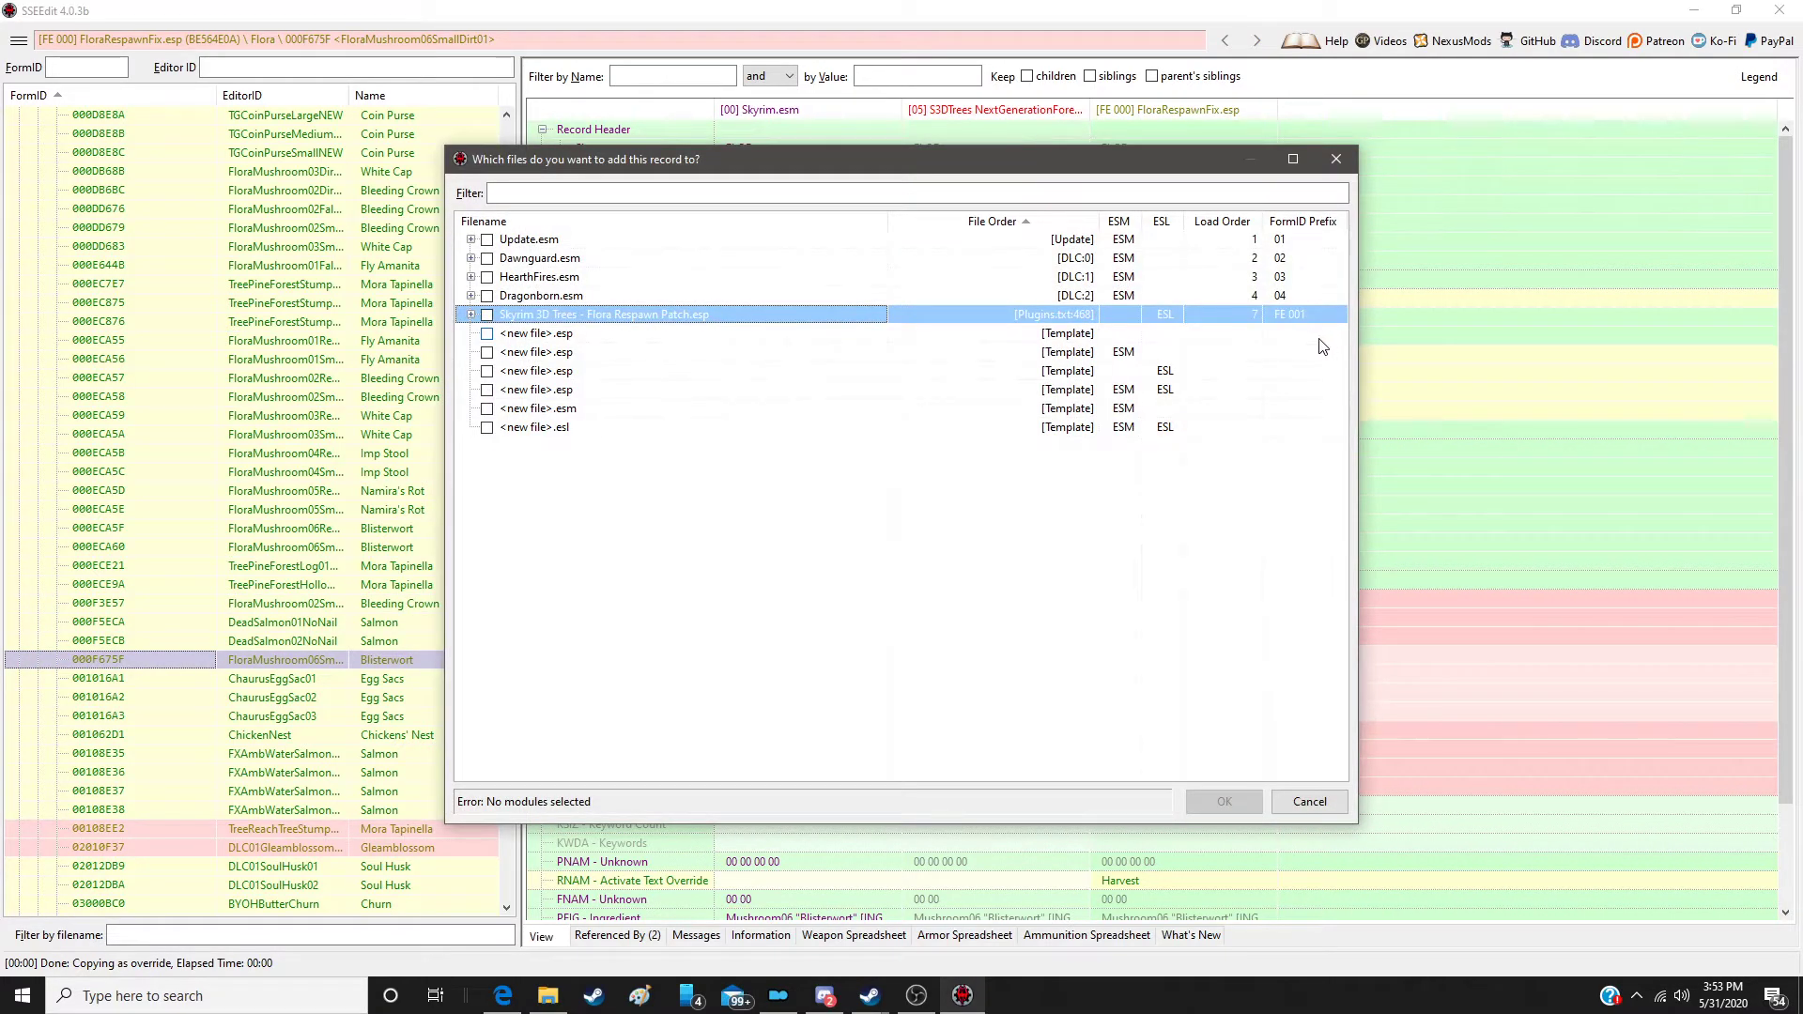
pyautogui.doubleClick(1003, 312)
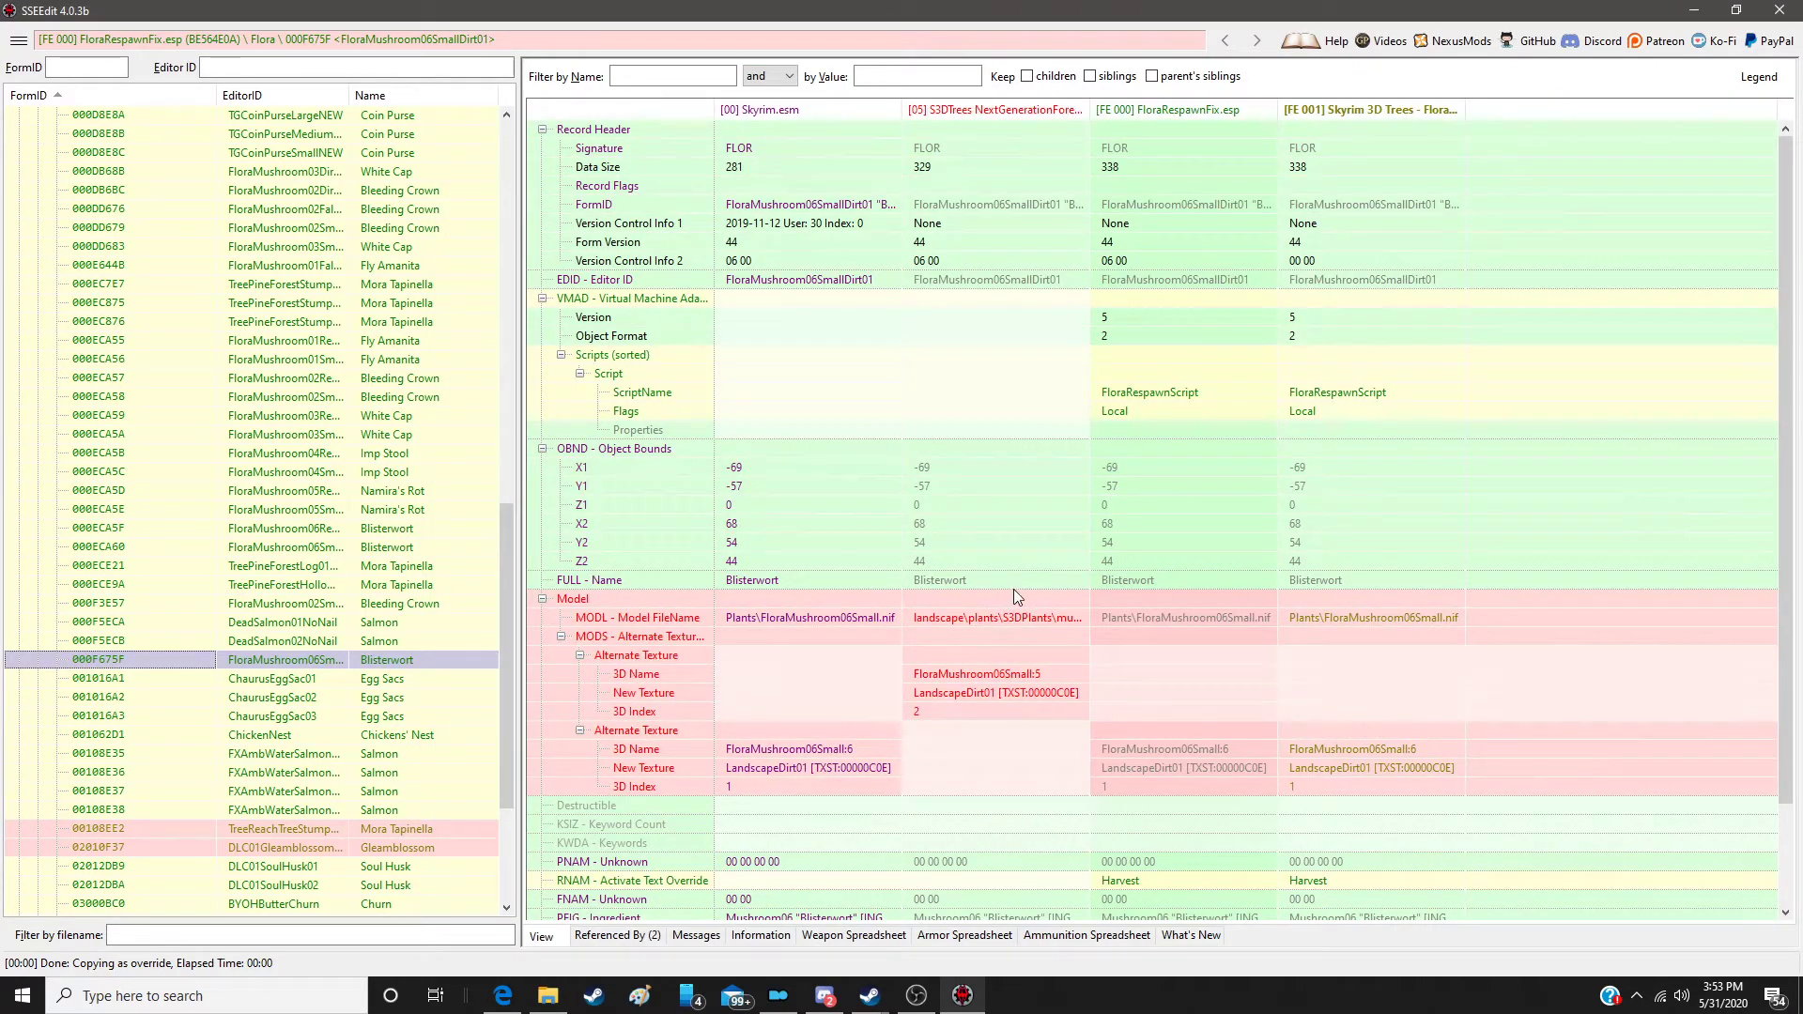
pyautogui.moveTo(1012, 600); pyautogui.dragTo(1390, 603)
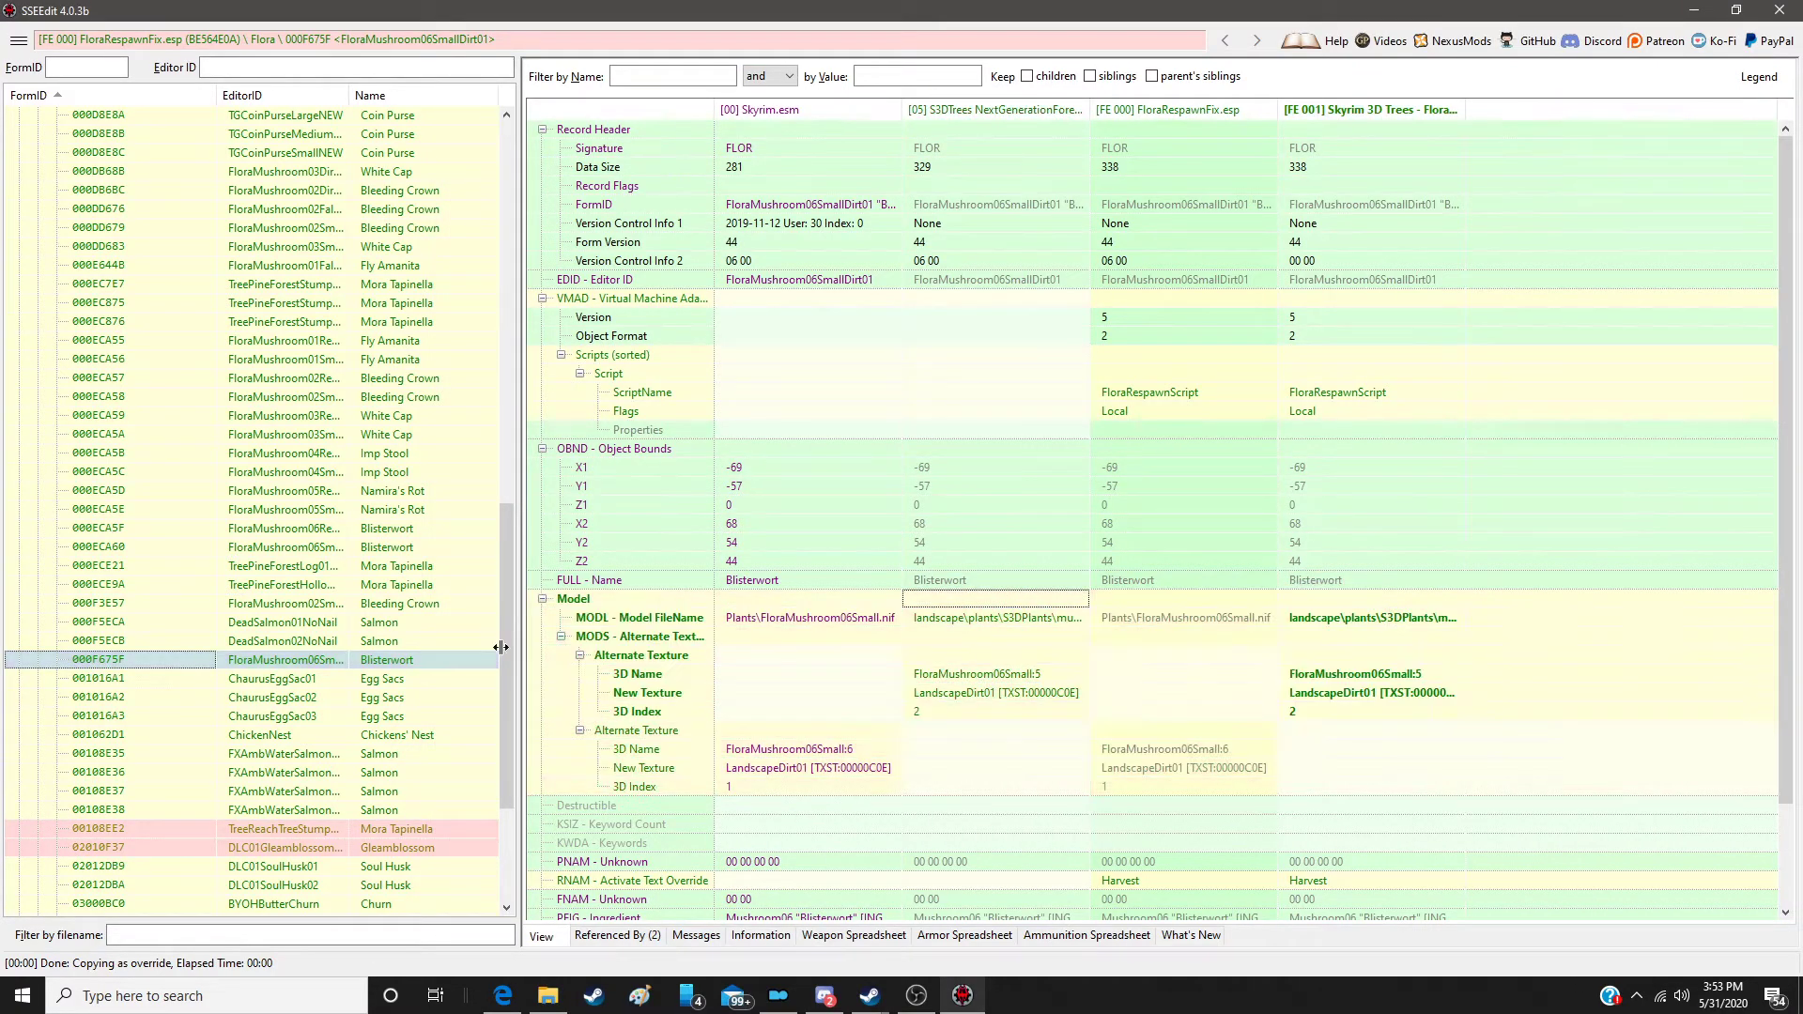
# Step: Copy FloraRespawnFix.esp's TreeReachTreeStump01MoraTapinella as an override into Skyrim 3D Trees - Flora Respawn Patch.esp and apply S3DTrees NextGenerationForests.esp's Object Bounds and Model
pyautogui.scroll(-5, 479, 475)
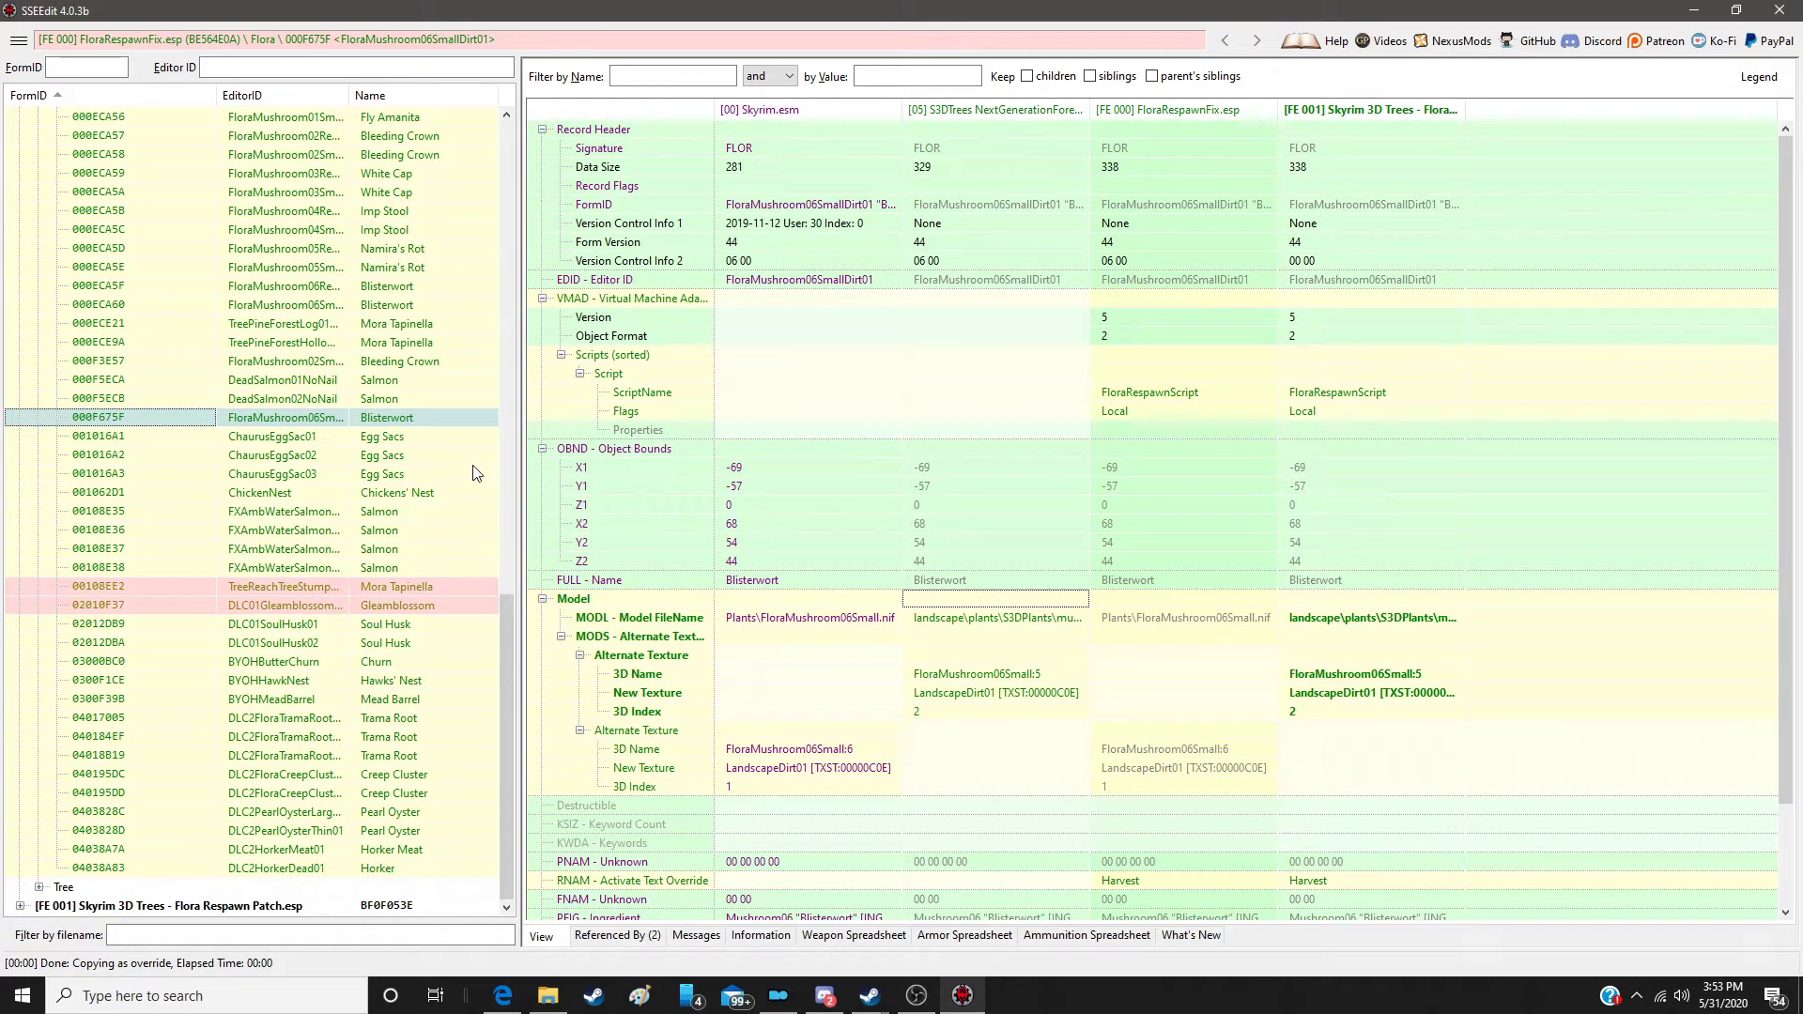
pyautogui.click(408, 586)
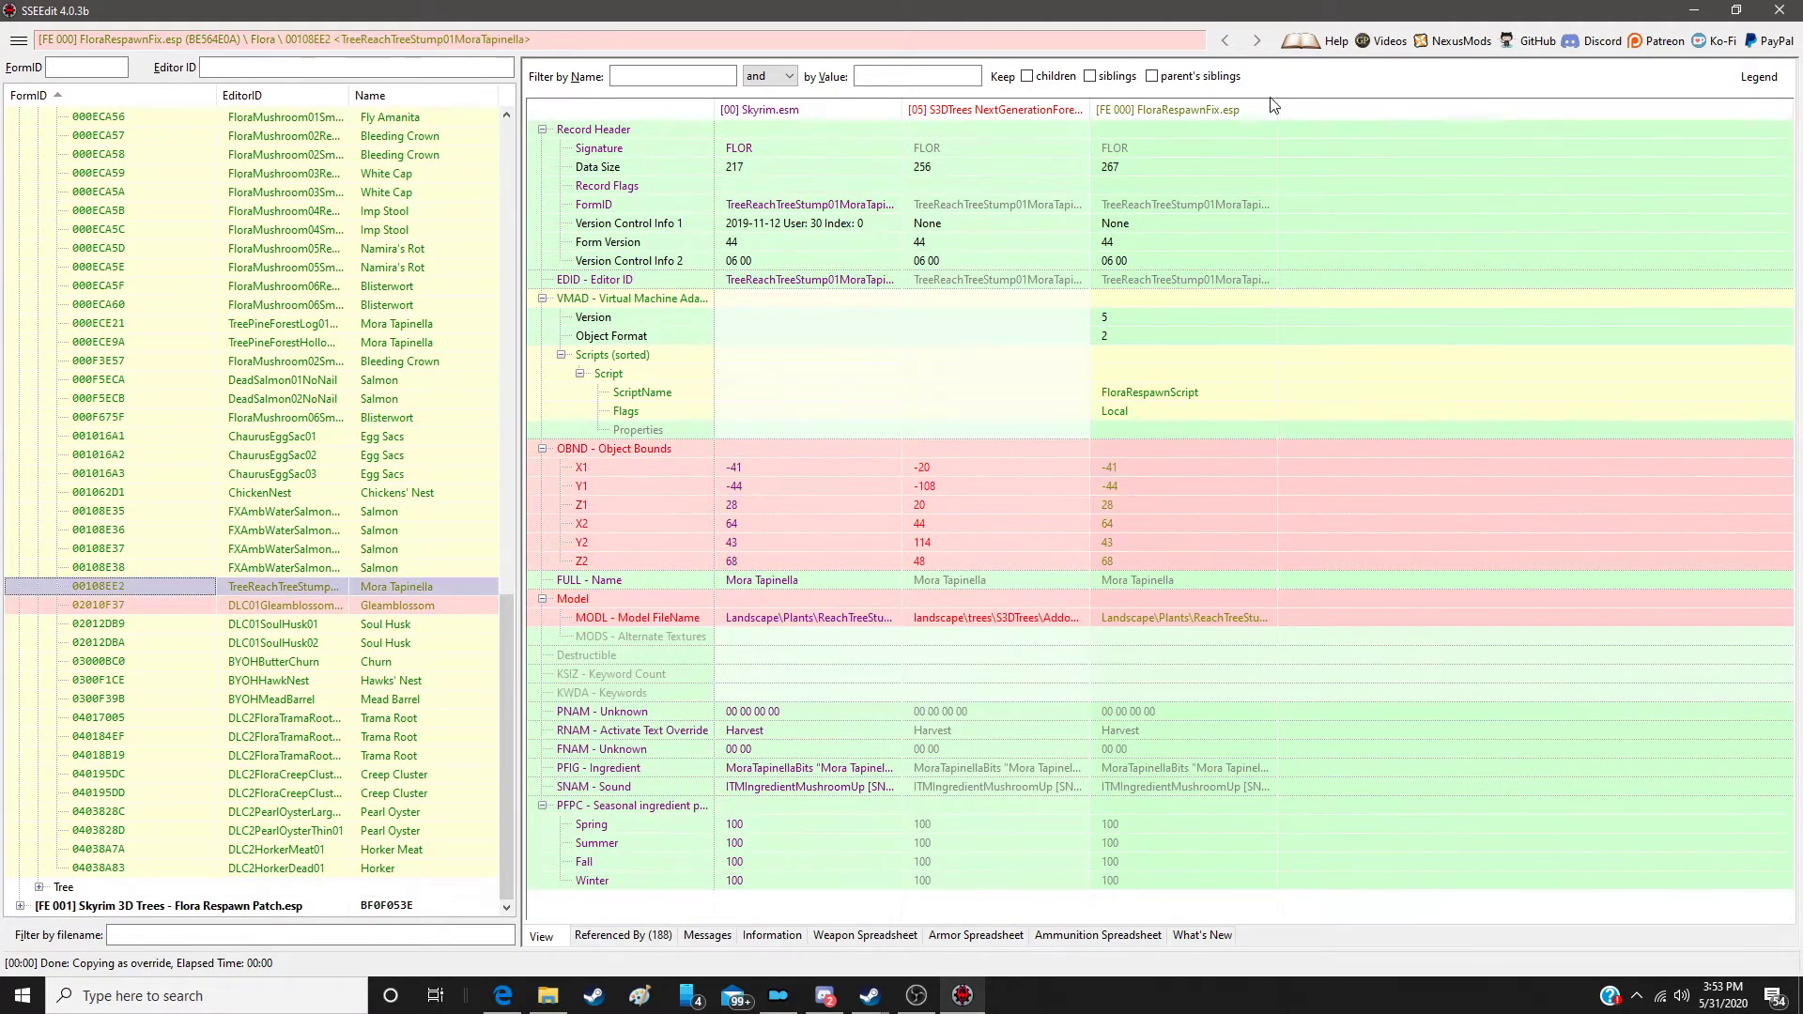
pyautogui.rightClick(1200, 111)
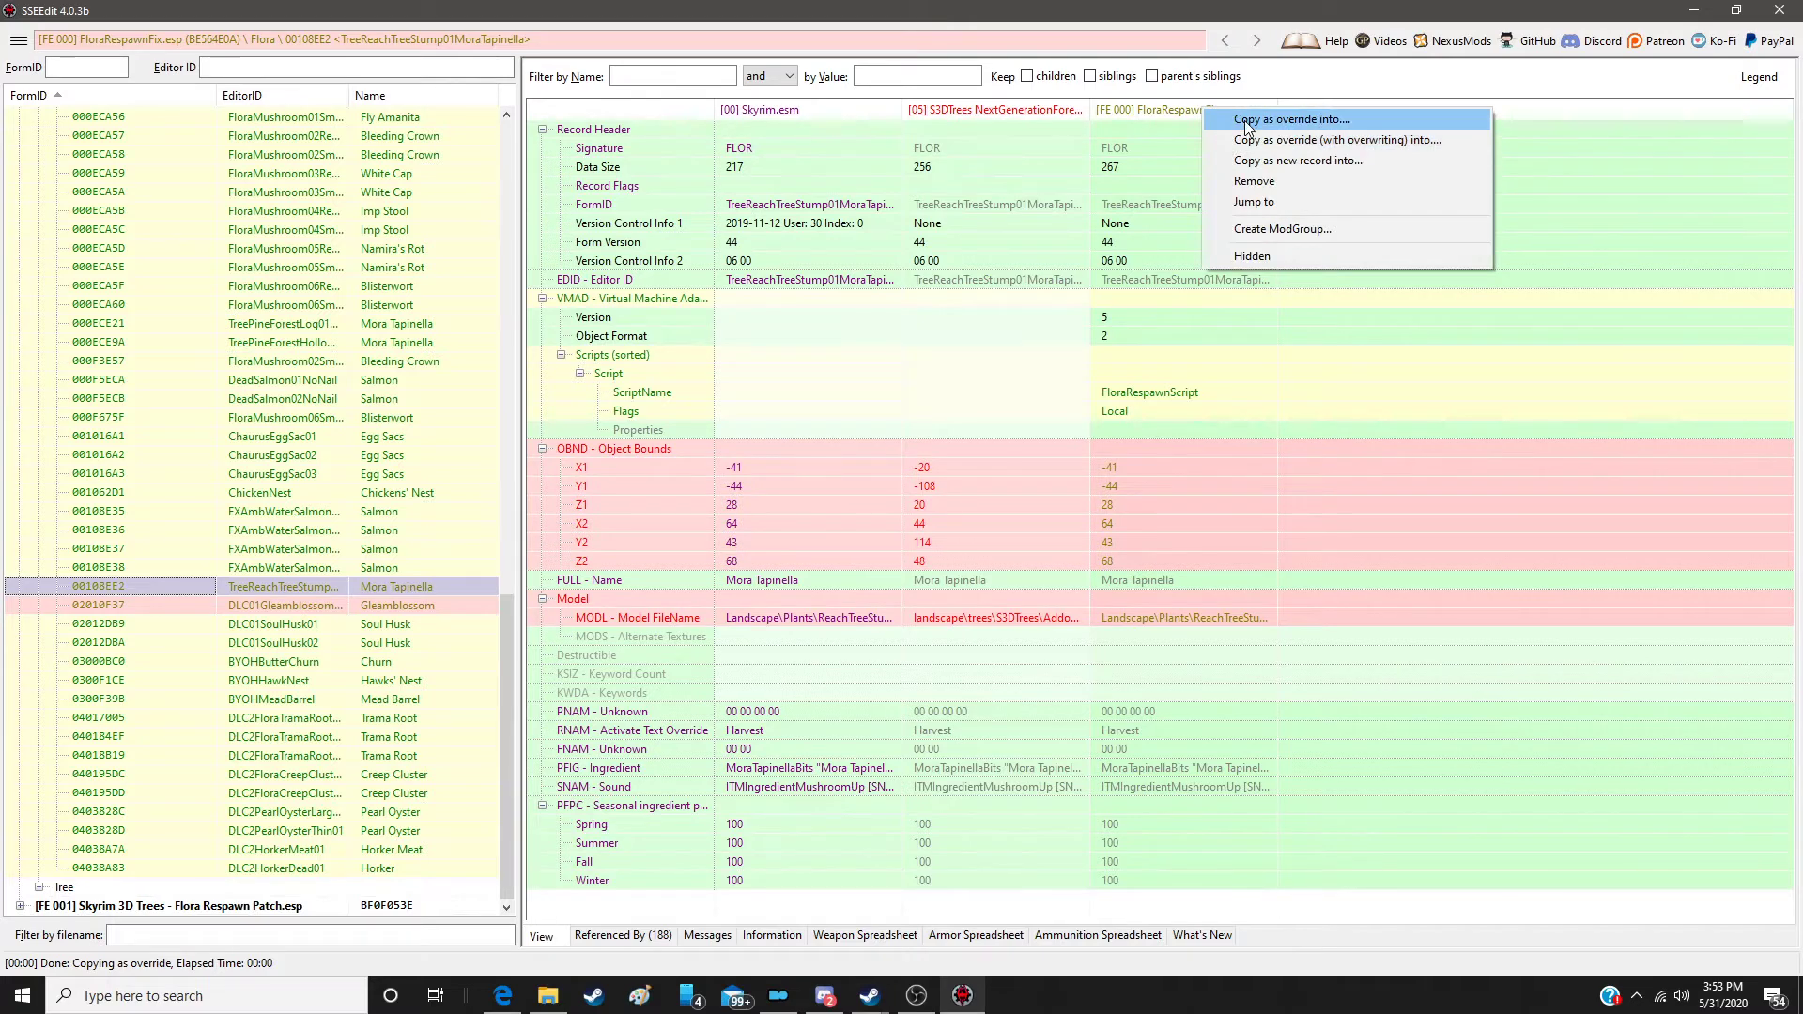
pyautogui.click(1277, 123)
pyautogui.doubleClick(1058, 312)
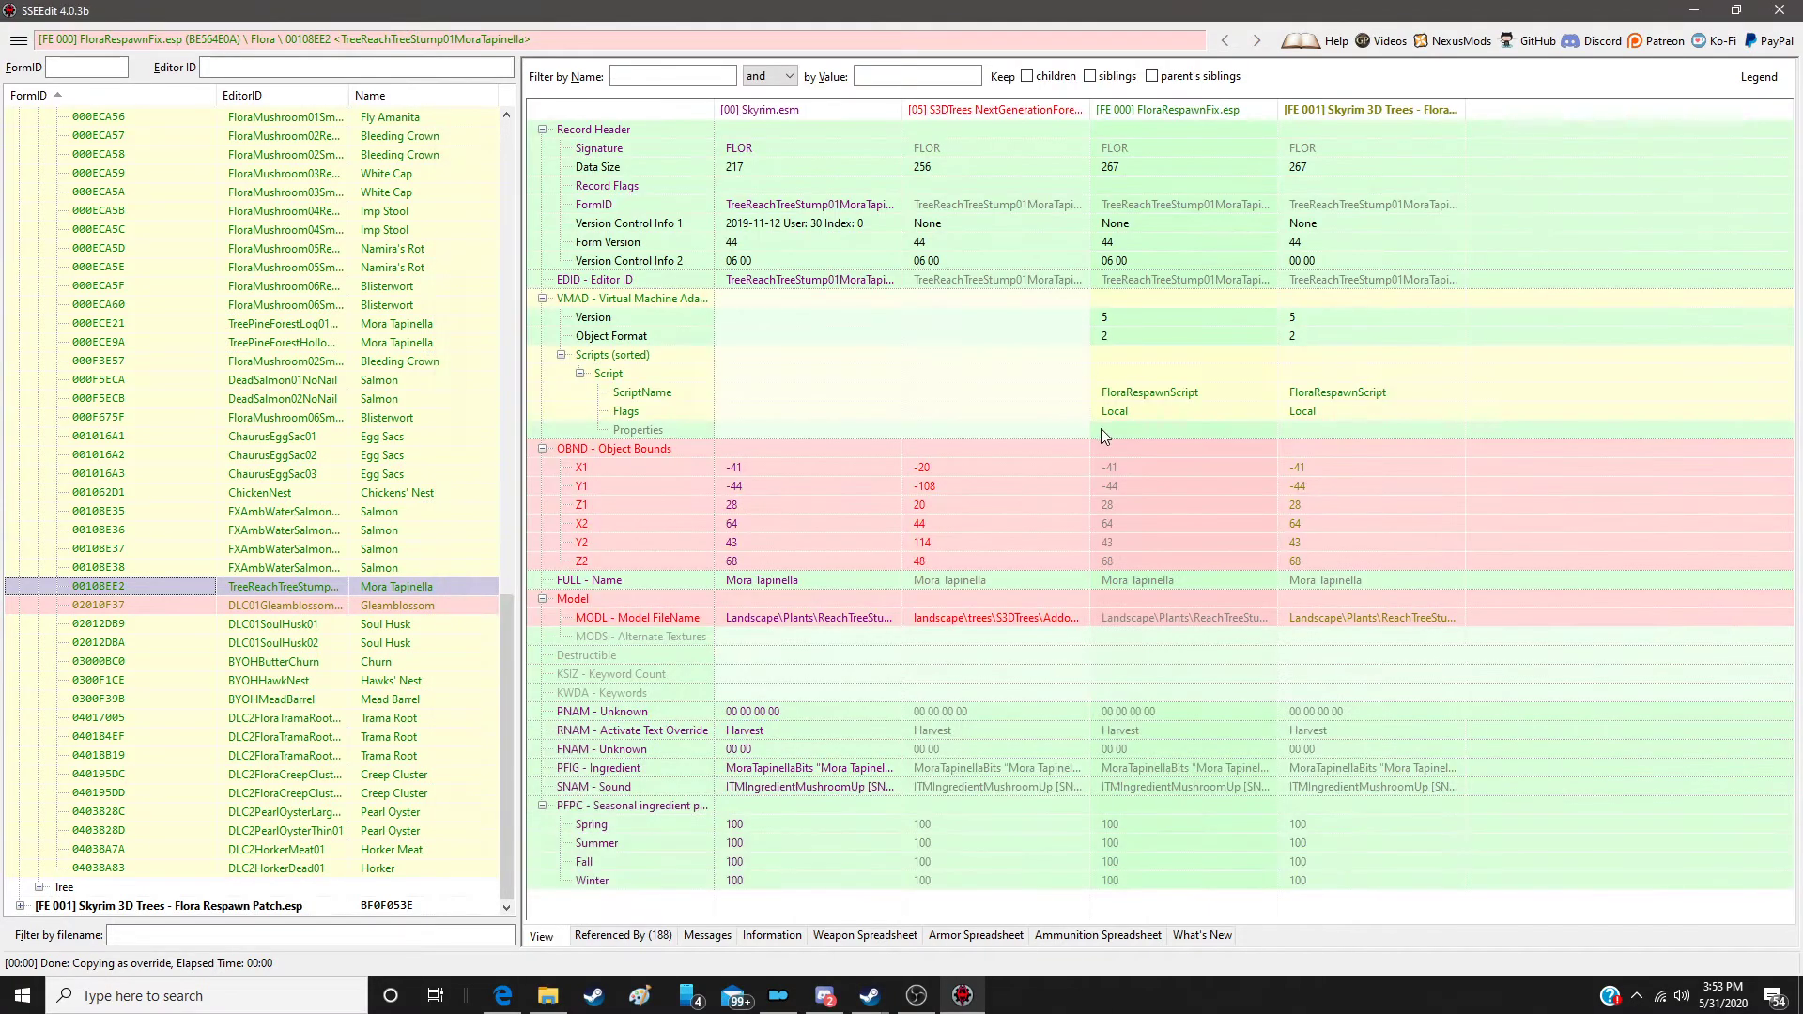
pyautogui.moveTo(1003, 451); pyautogui.dragTo(1373, 450)
pyautogui.click(1047, 600)
pyautogui.moveTo(1358, 597); pyautogui.dragTo(1360, 598)
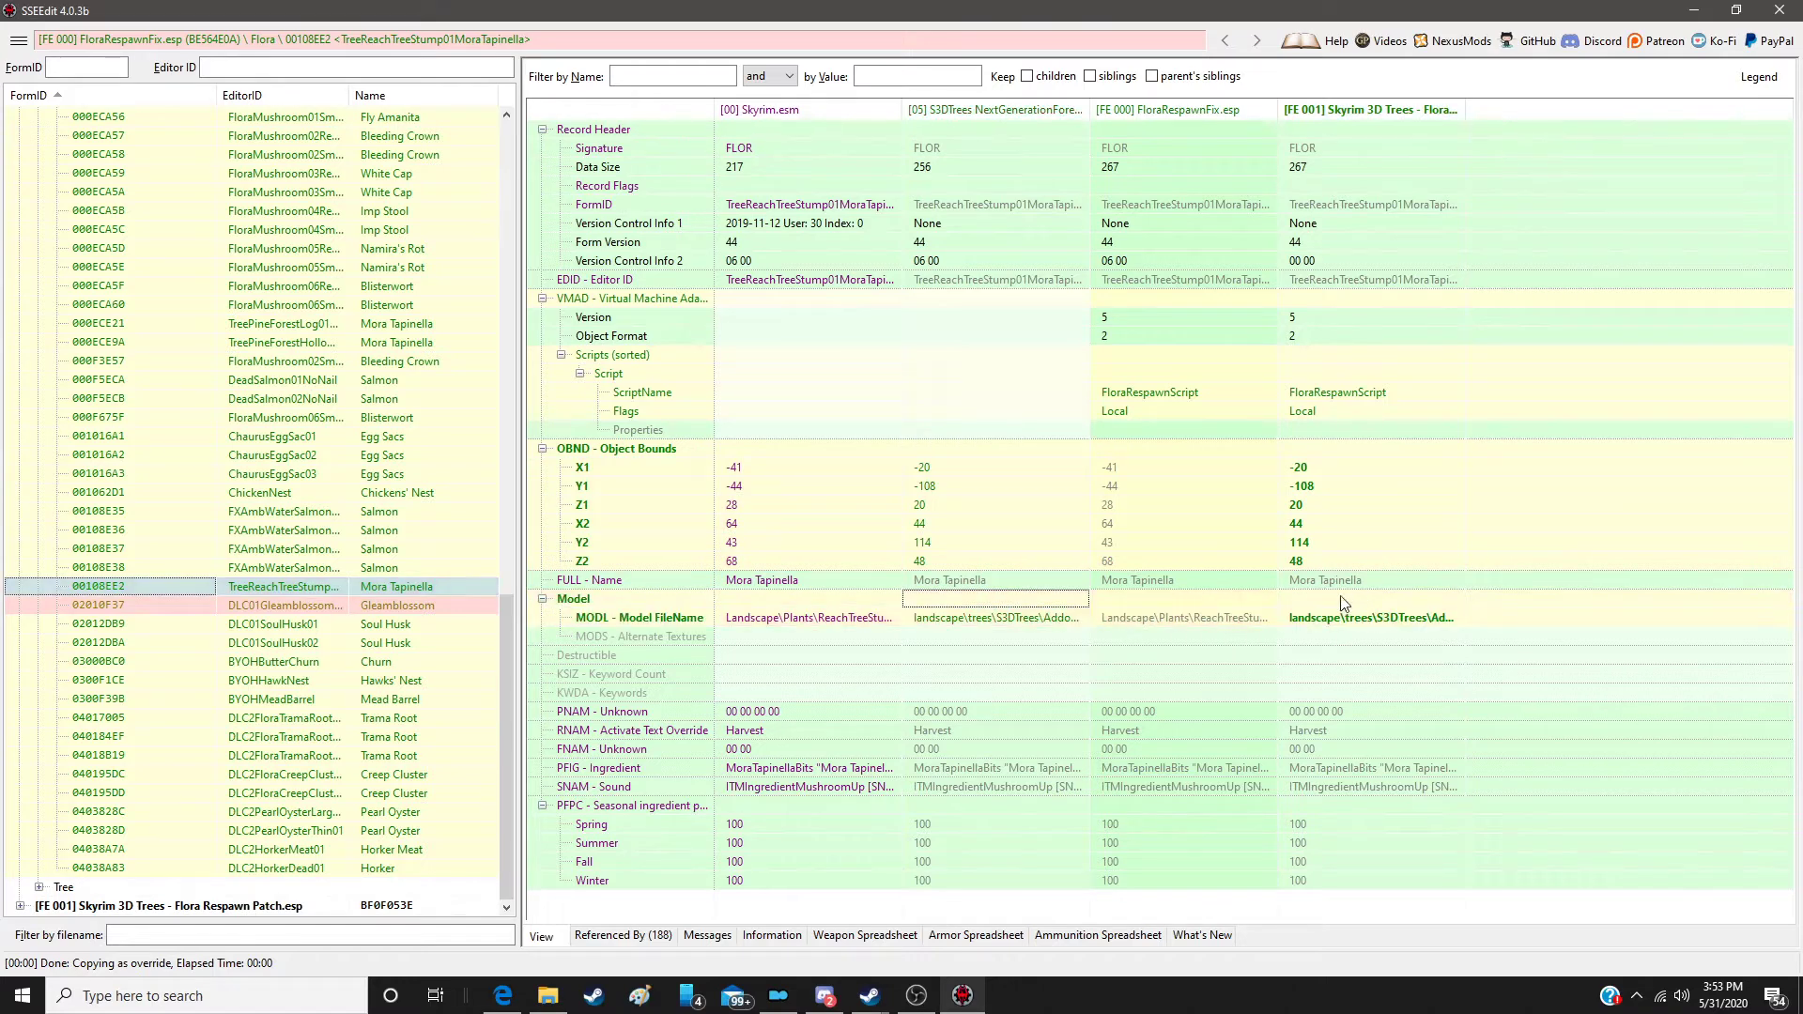
# Step: Copy FloraRespawnFix.esp's DLC01Gleamblossom01 as an override into Skyrim 3D Trees - Flora Respawn Patch.esp, adding Dawnguard.esm as a master, and apply S3DTrees NextGenerationForests.esp's Model
pyautogui.click(370, 605)
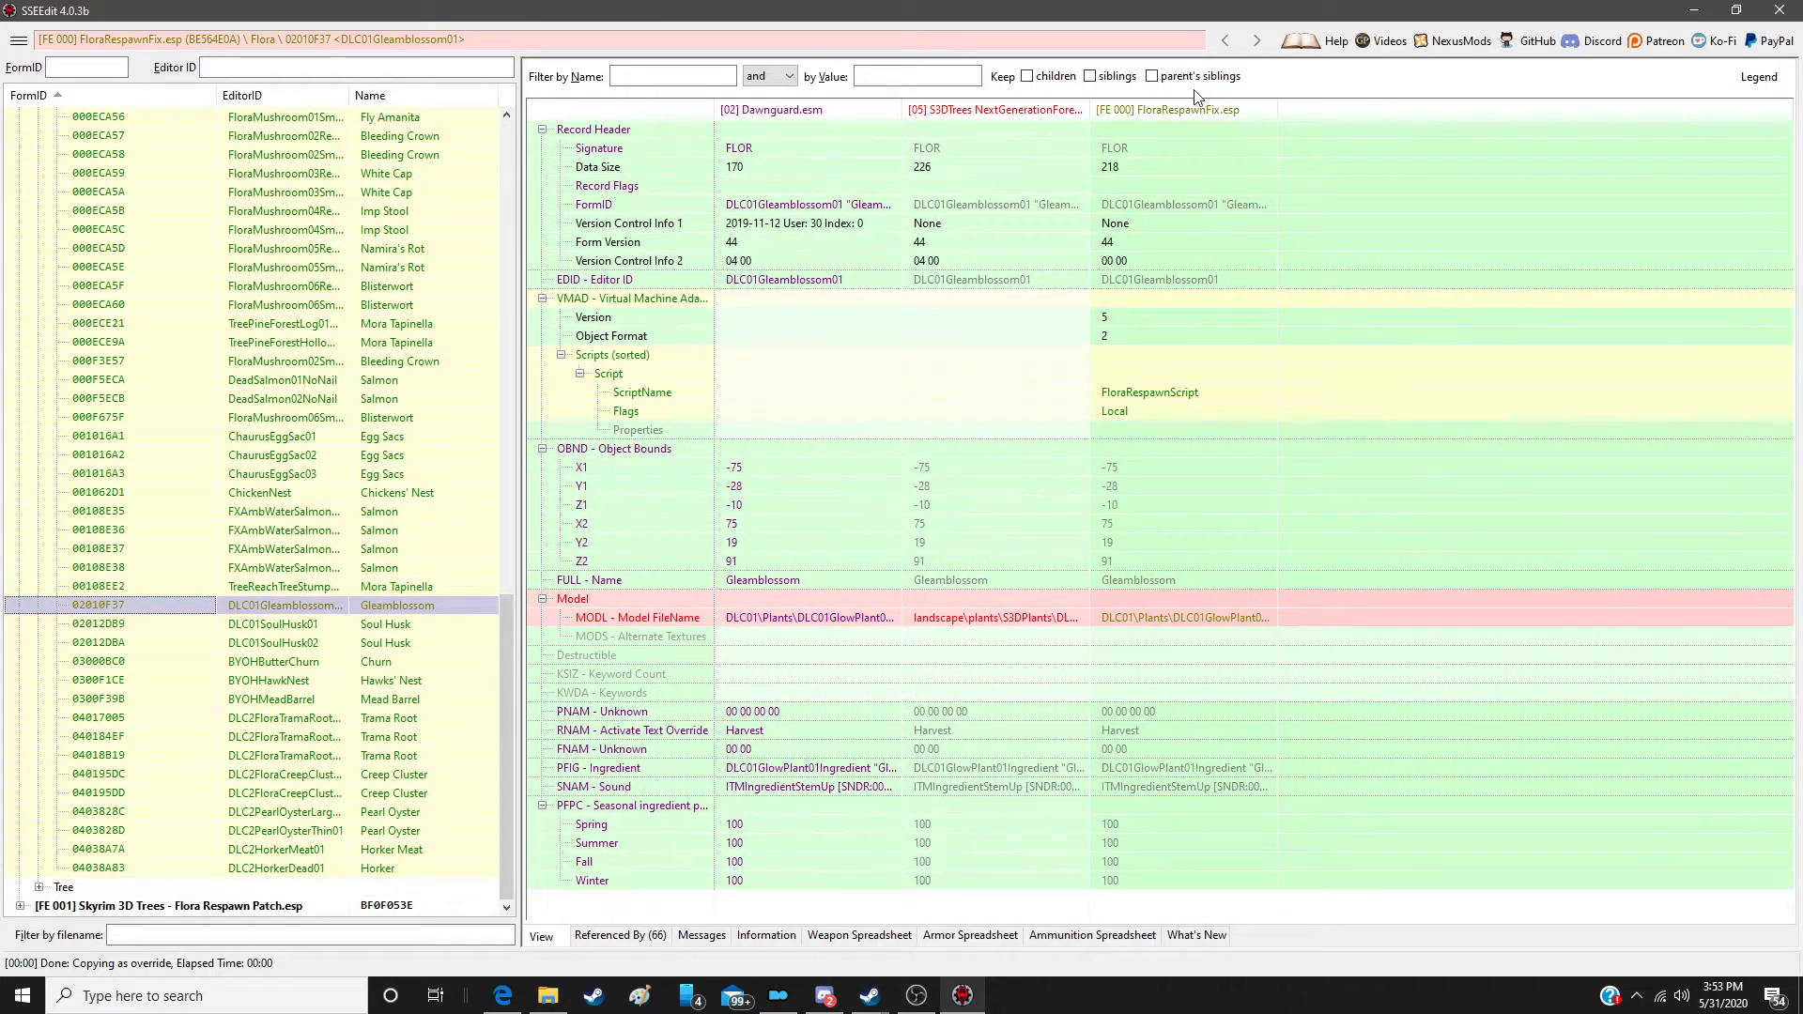
pyautogui.rightClick(1181, 114)
pyautogui.click(1238, 131)
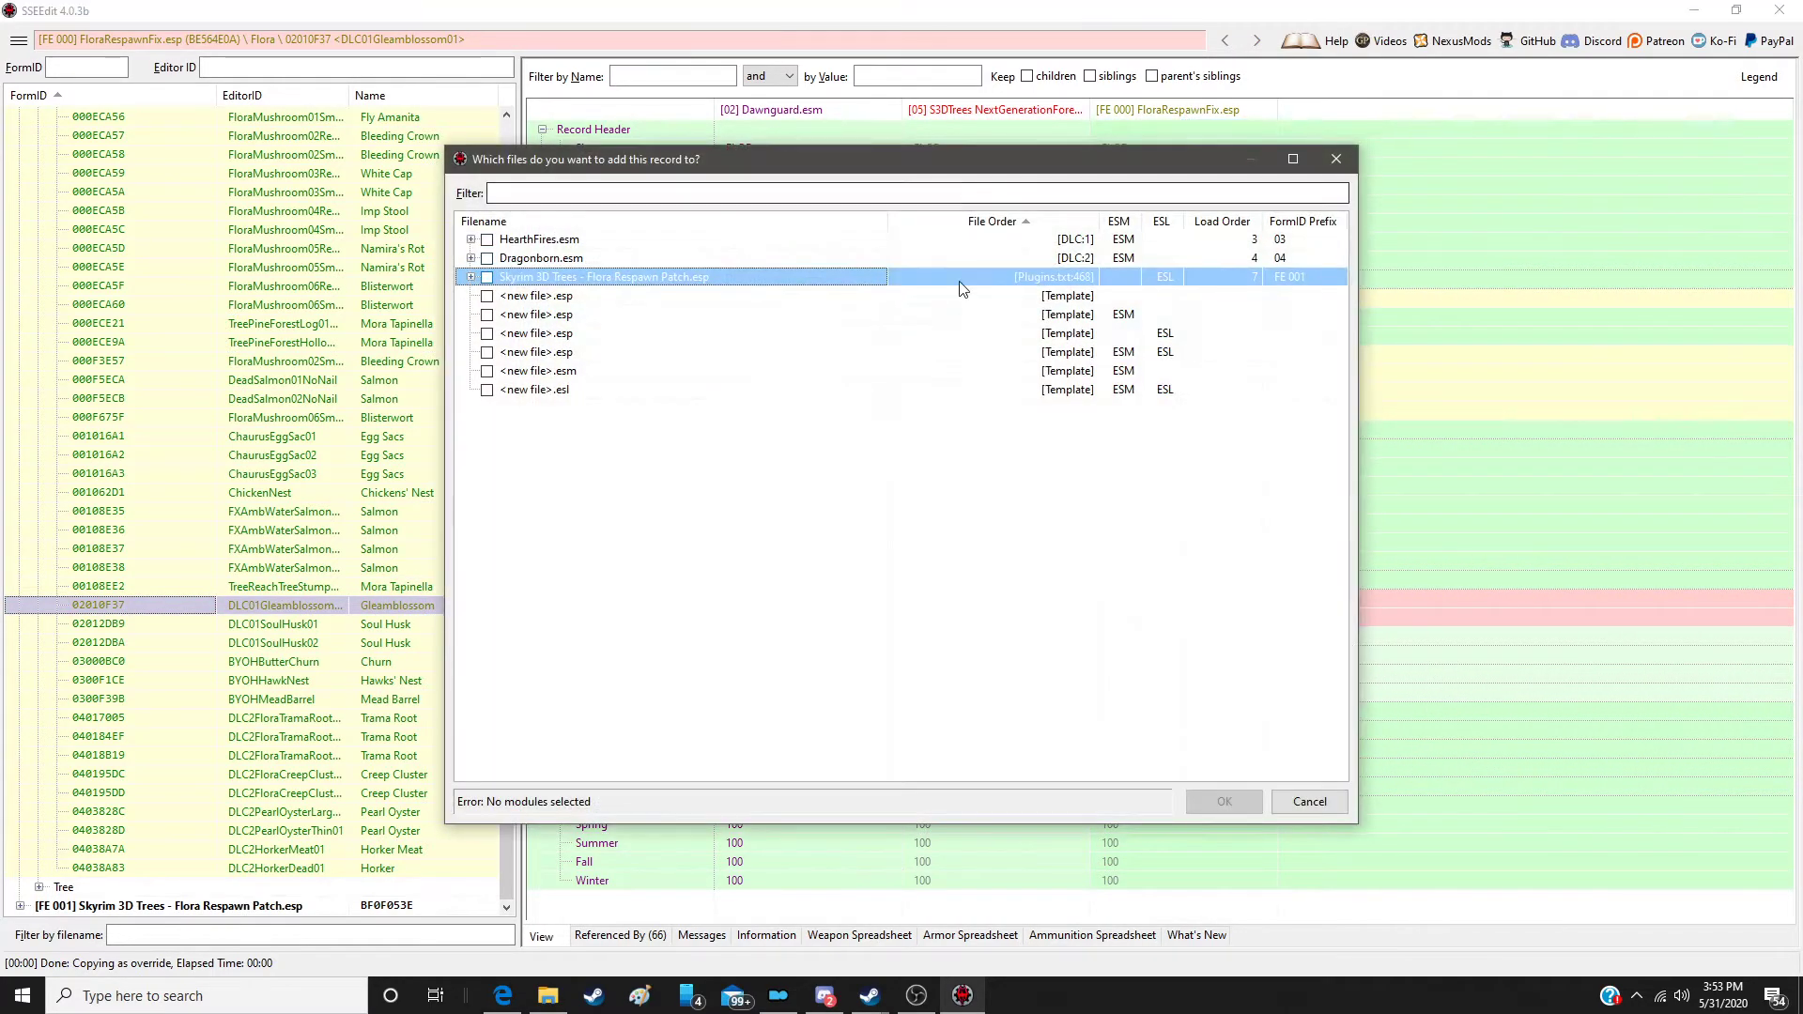
pyautogui.doubleClick(968, 274)
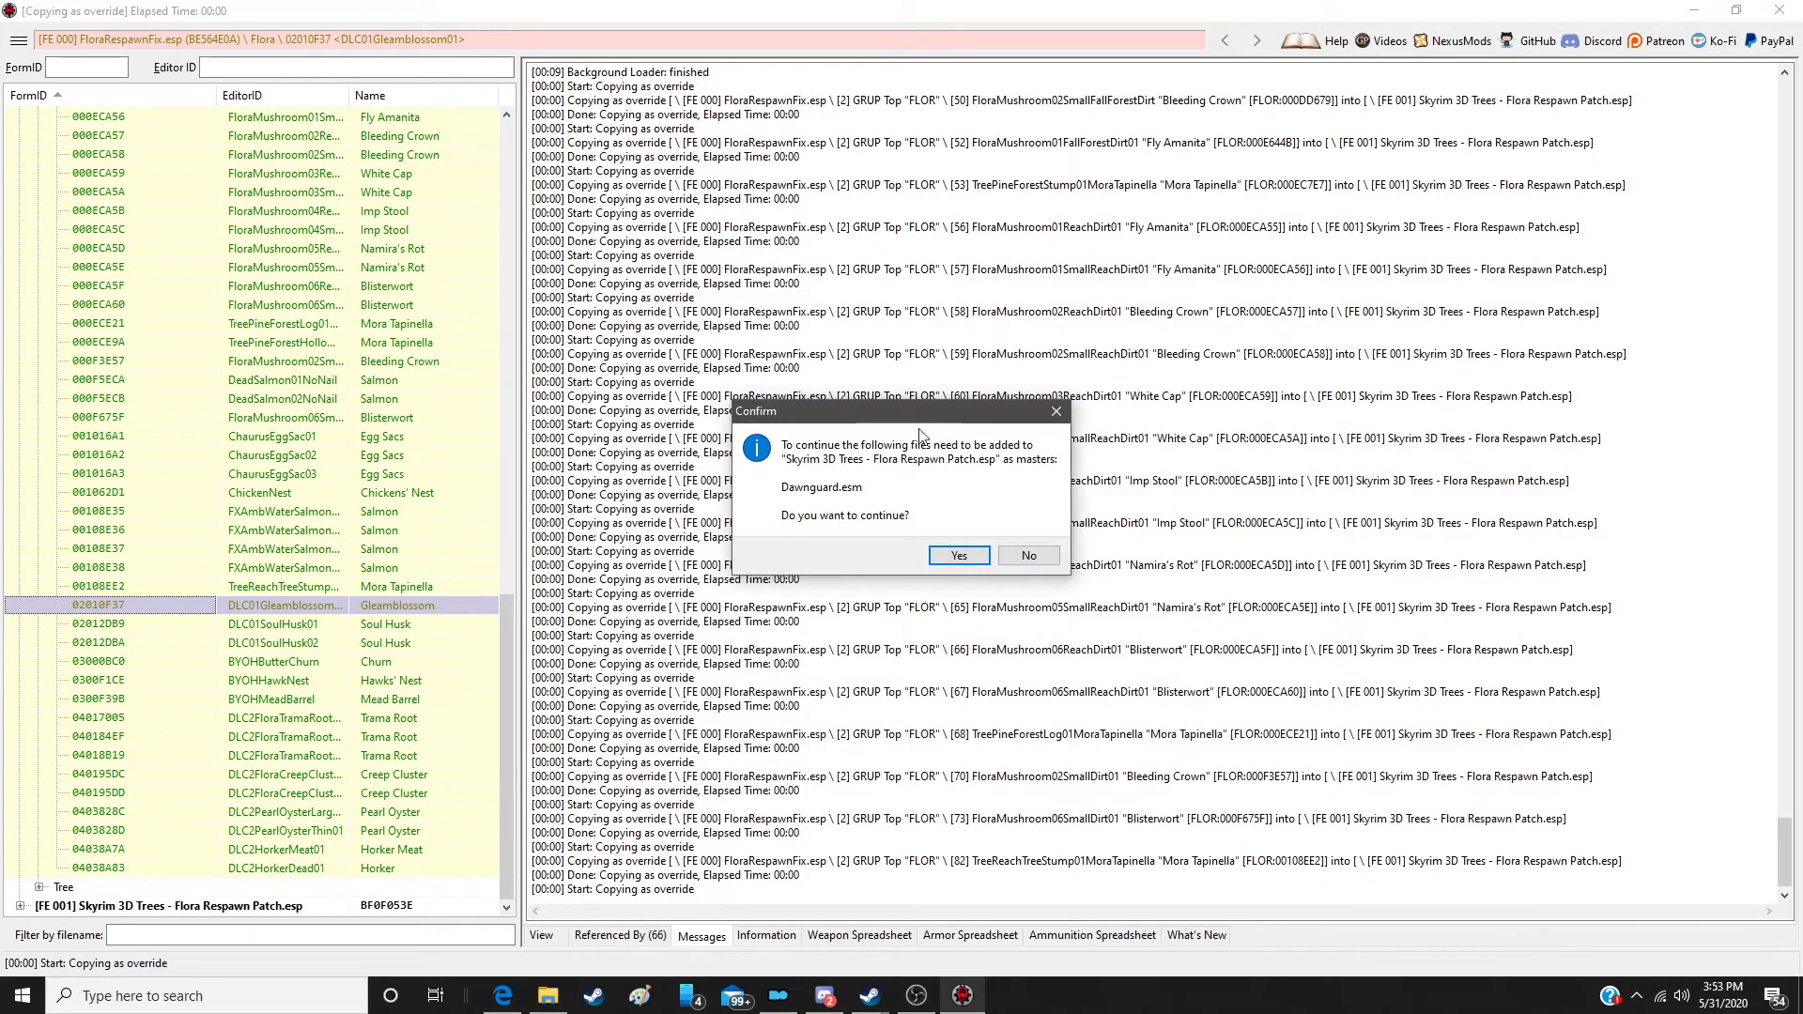
pyautogui.click(960, 555)
pyautogui.moveTo(963, 603); pyautogui.dragTo(1405, 601)
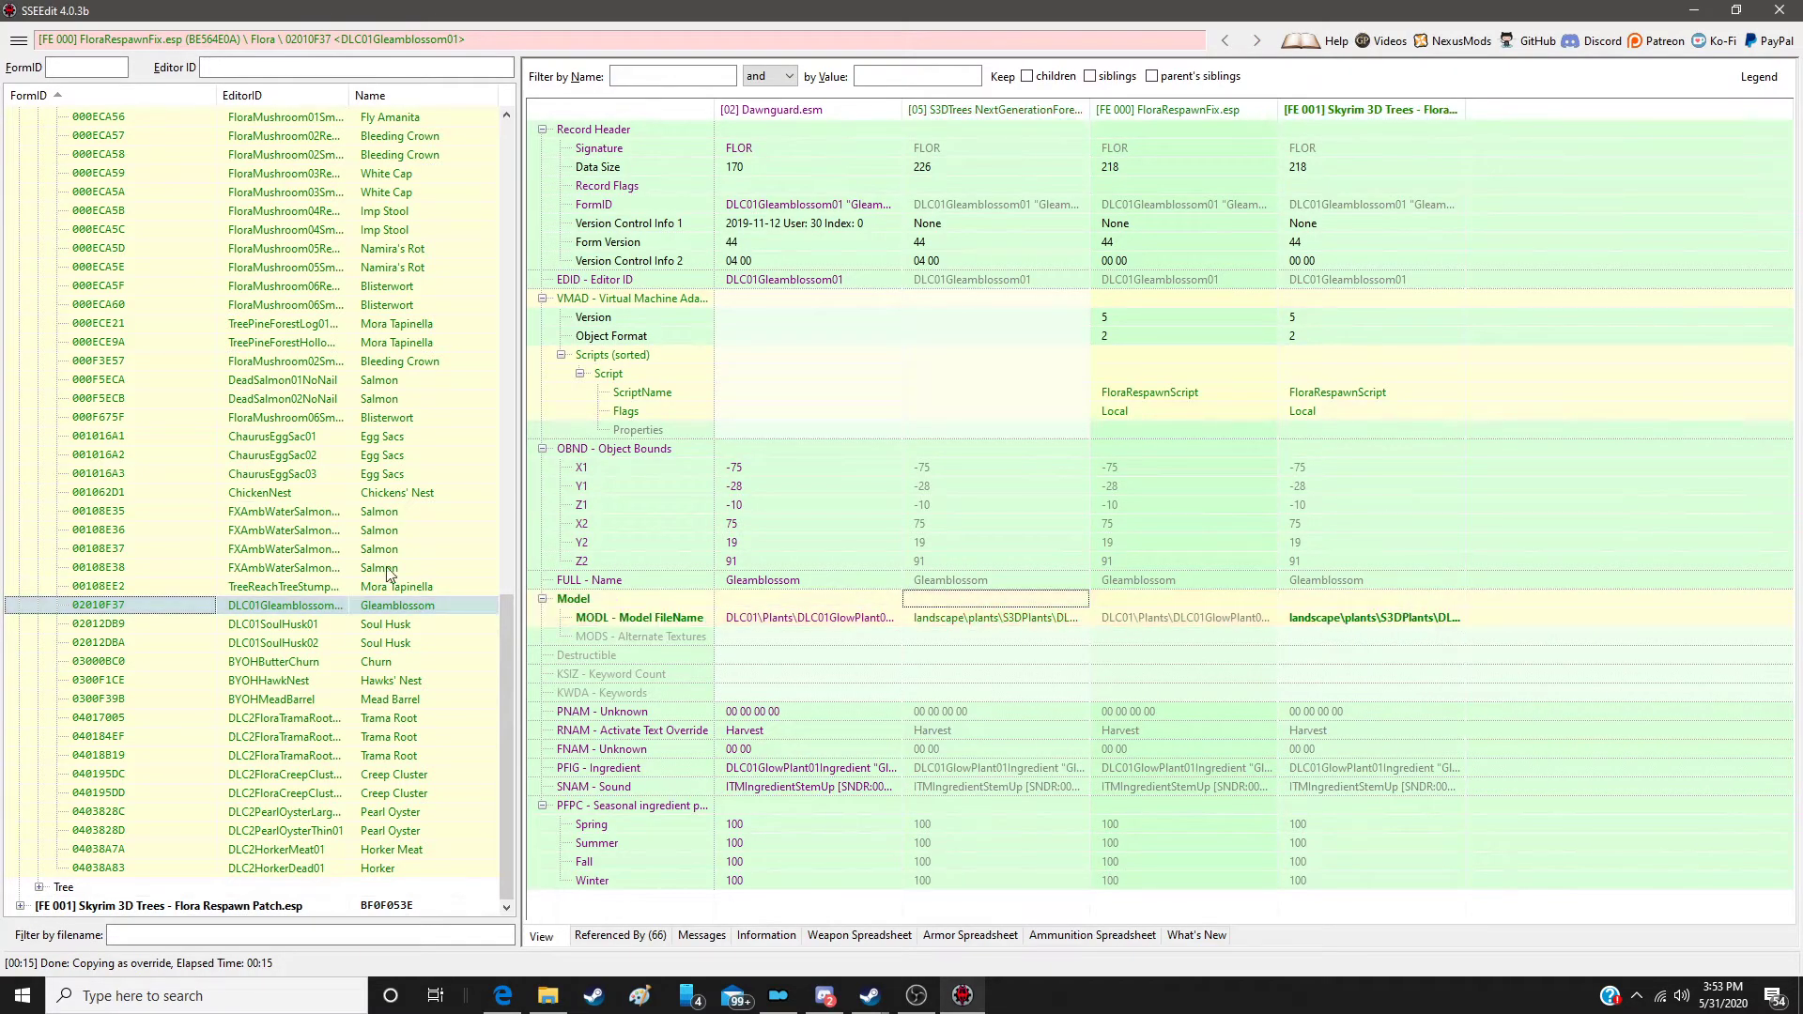
# Step: Examine the File Header of Skyrim 3D Trees - Flora Respawn Patch.esp and look through FloraRespawnFix.esp's Tree records for conflicts
pyautogui.click(20, 906)
pyautogui.click(93, 888)
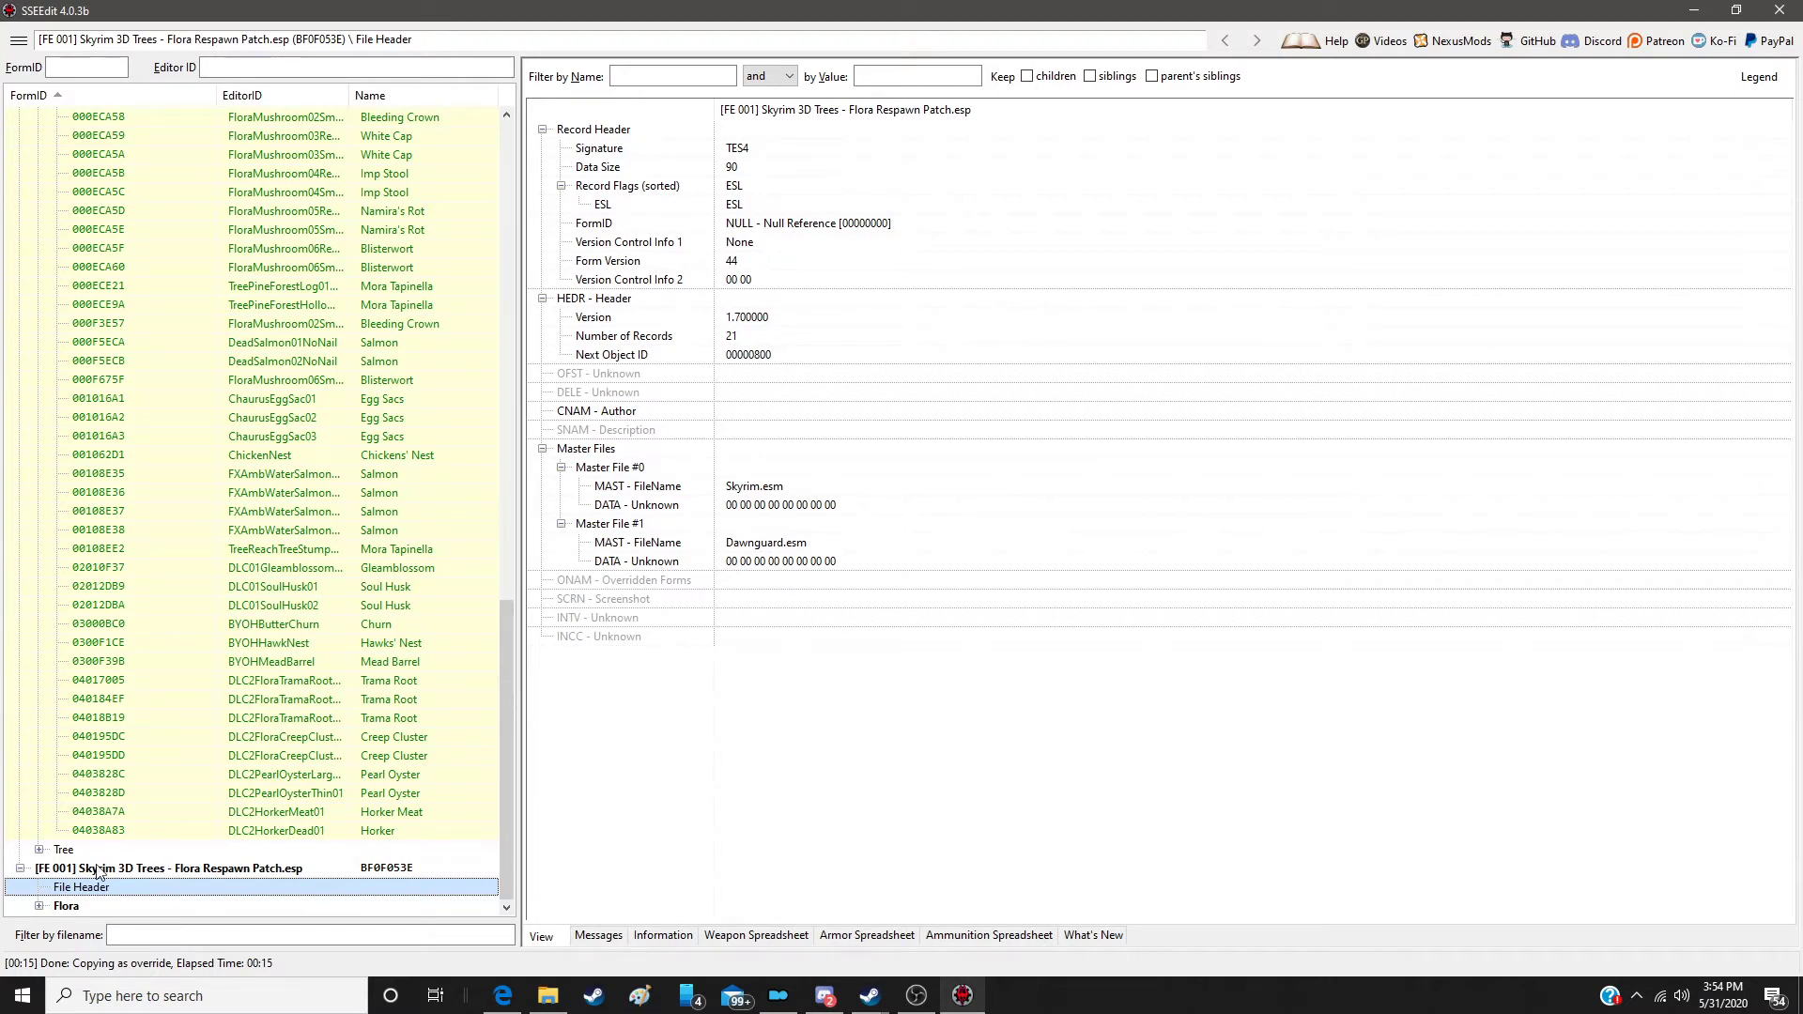
pyautogui.click(40, 851)
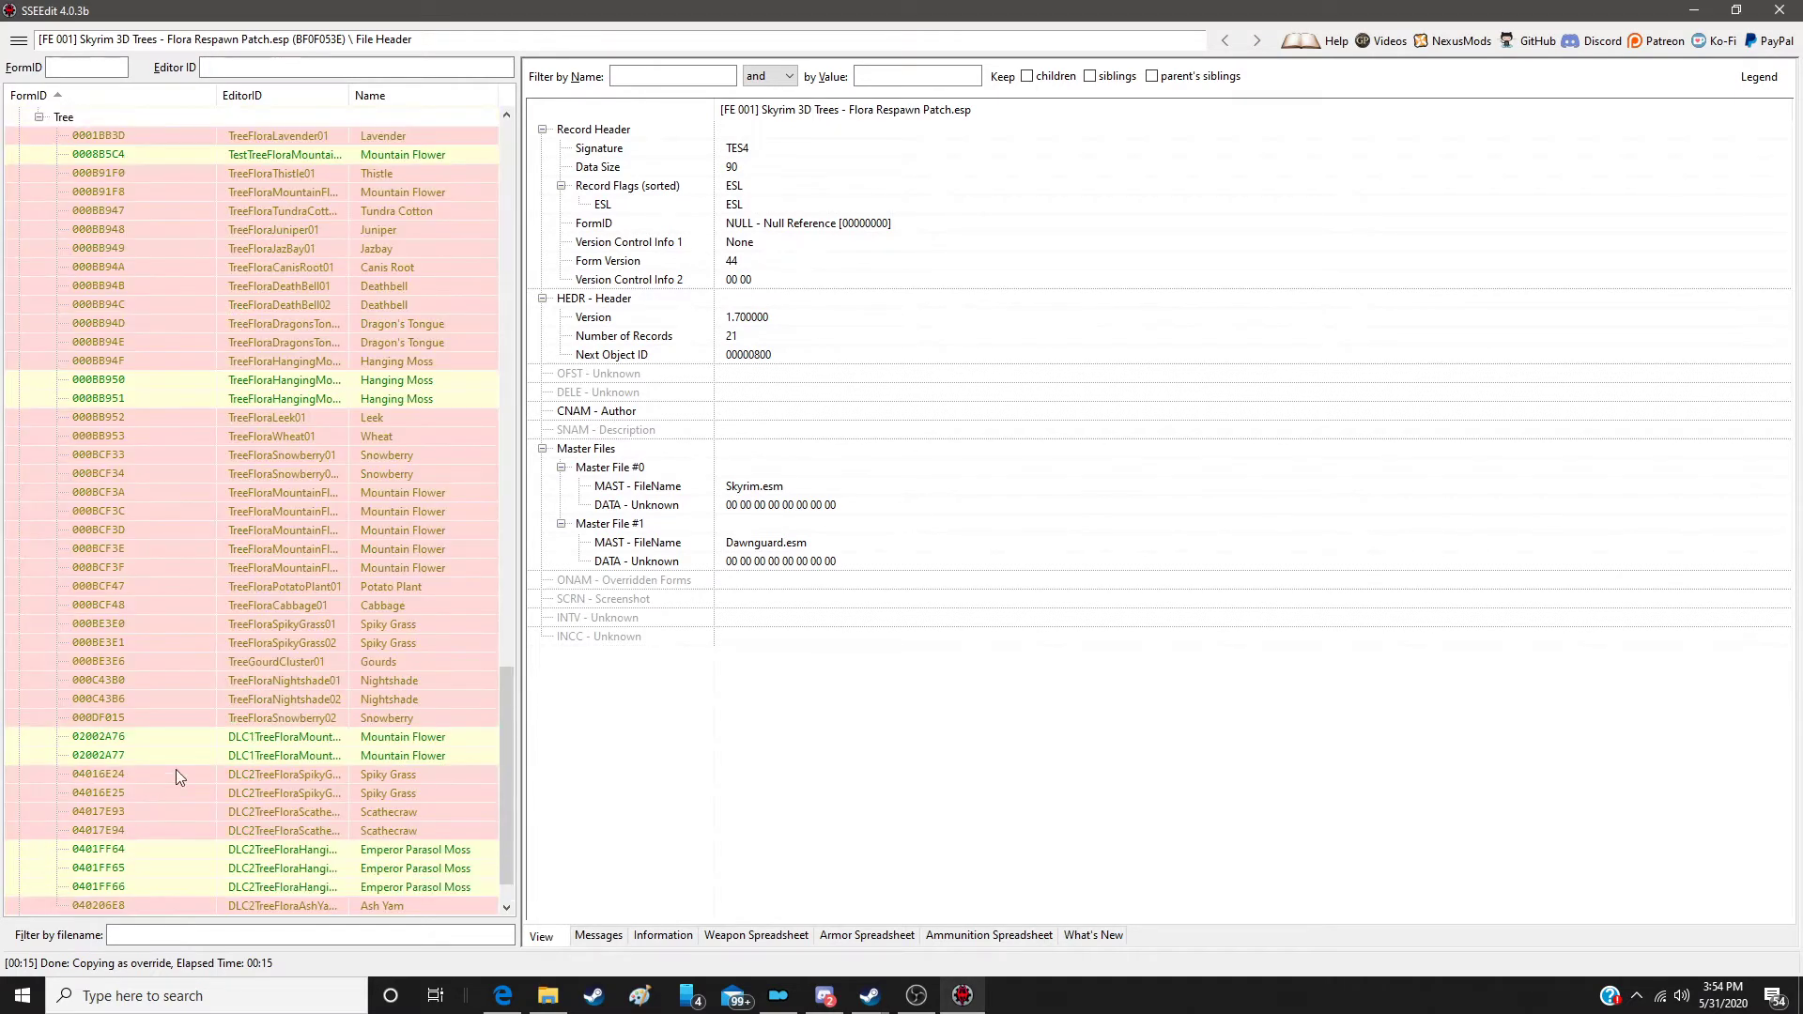
pyautogui.scroll(3, 301, 517)
pyautogui.scroll(-4, 307, 554)
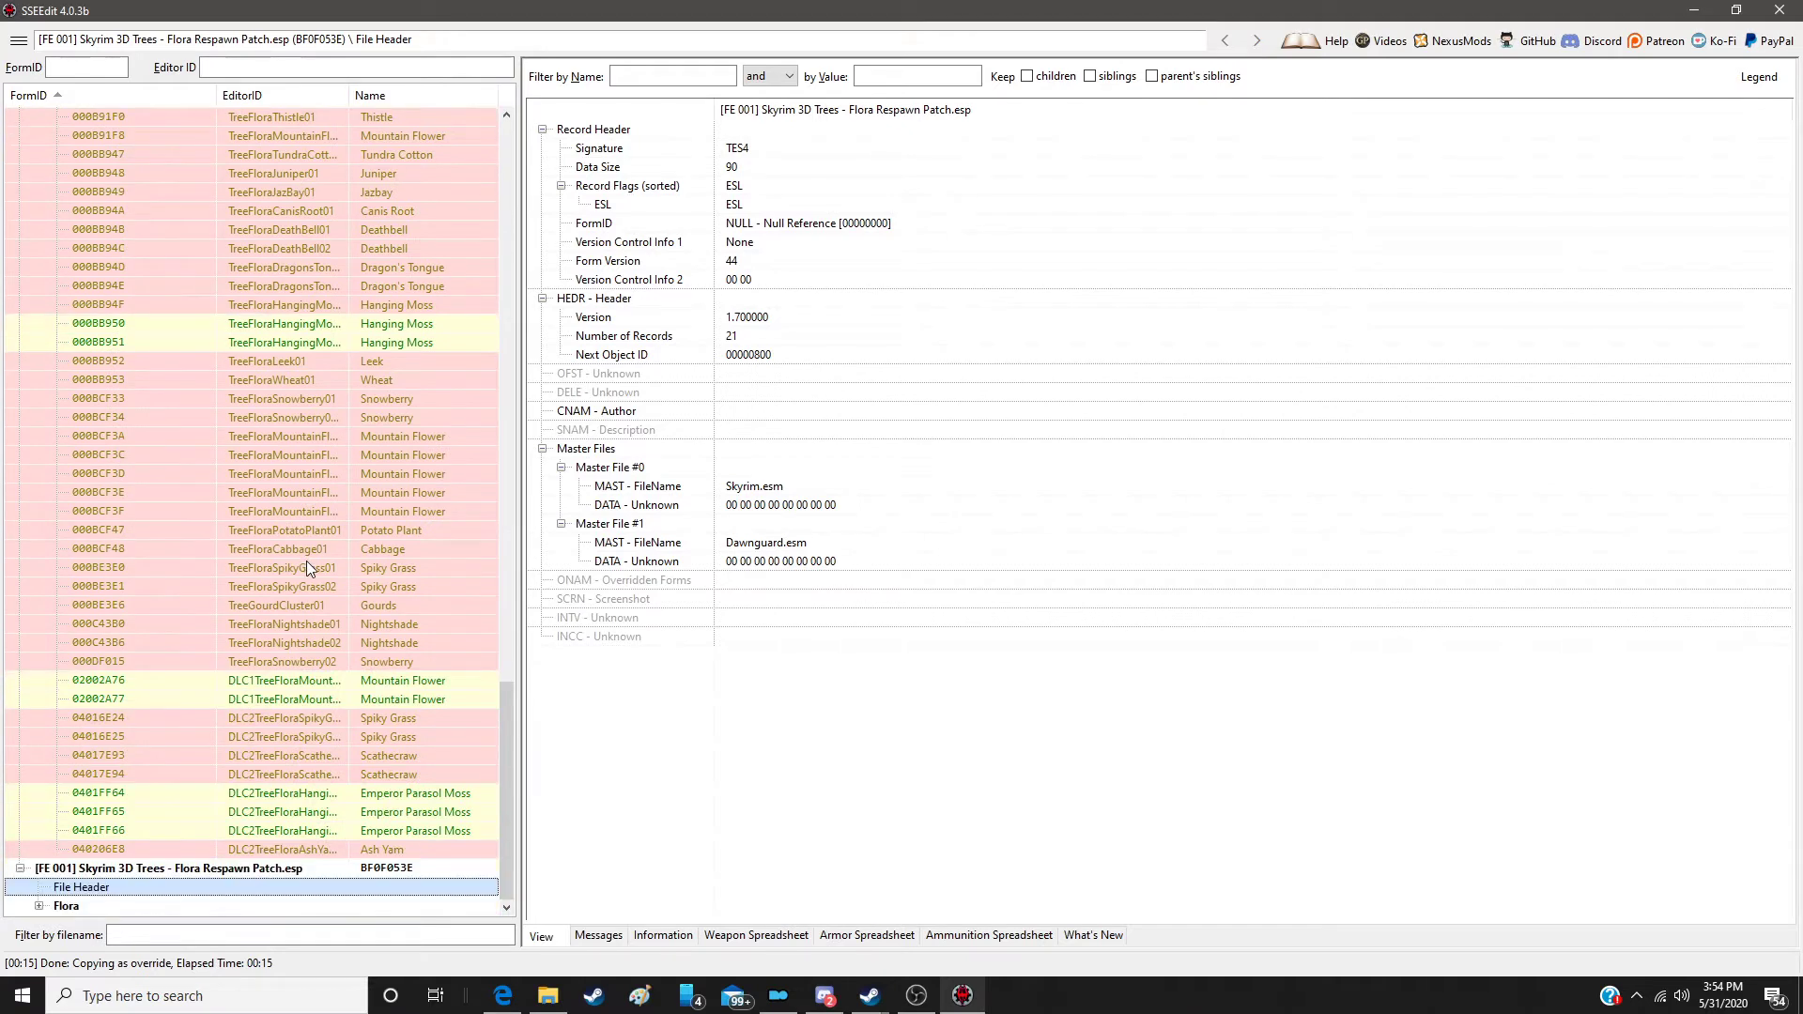
pyautogui.scroll(5, 306, 563)
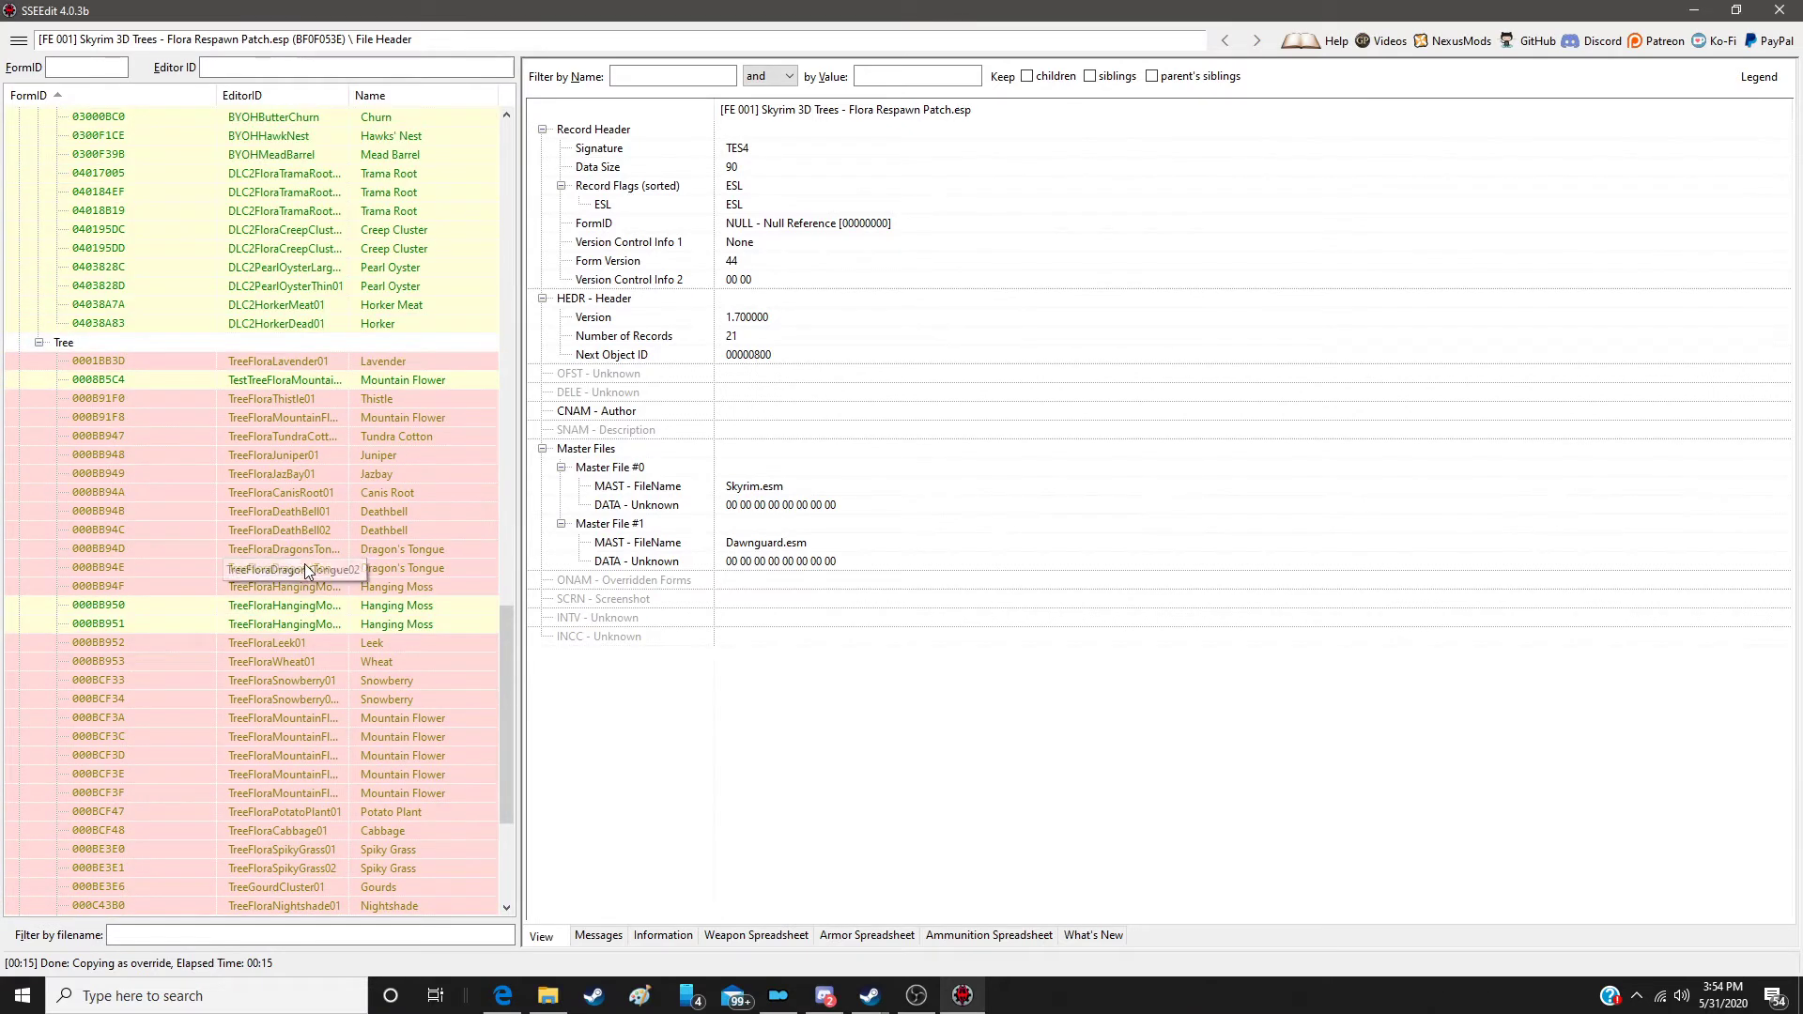
# Step: Copy FloraRespawnFix.esp's TreeFloraLavender01 as an override into Skyrim 3D Trees - Flora Respawn Patch.esp and apply S3DTrees NextGenerationForests.esp's Object Bounds
pyautogui.click(368, 365)
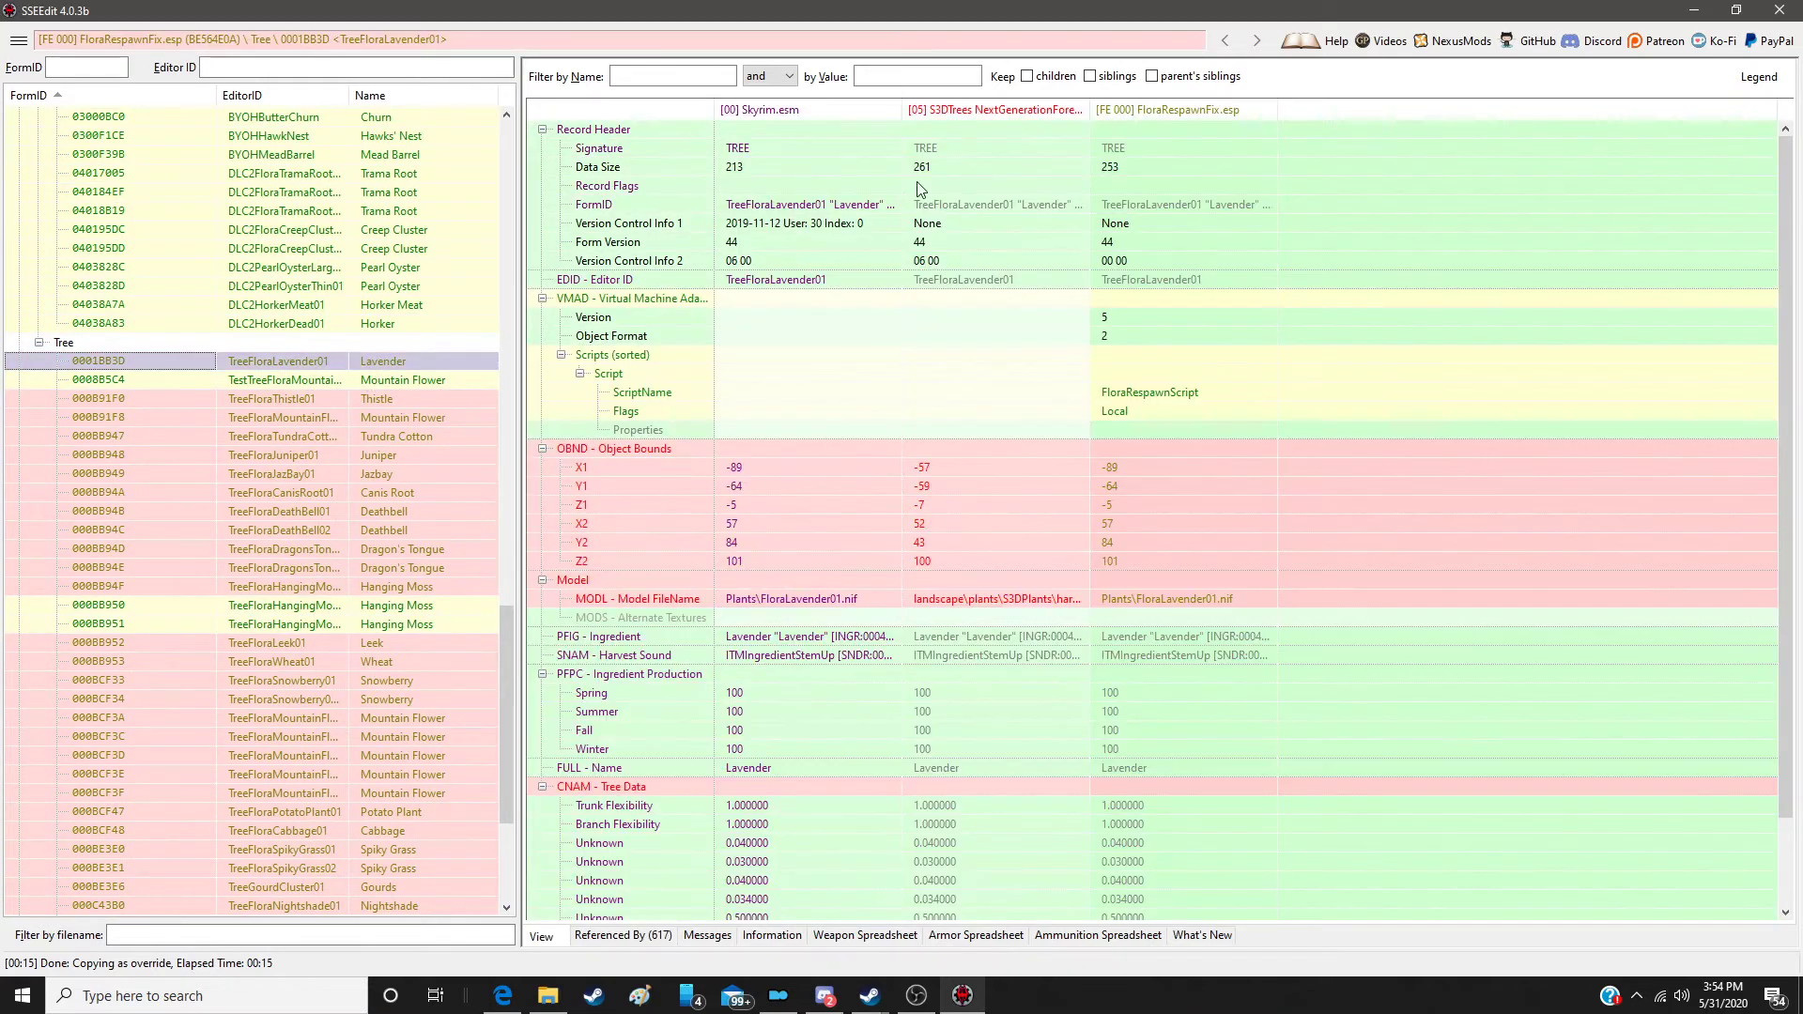
pyautogui.rightClick(1165, 117)
pyautogui.click(1249, 124)
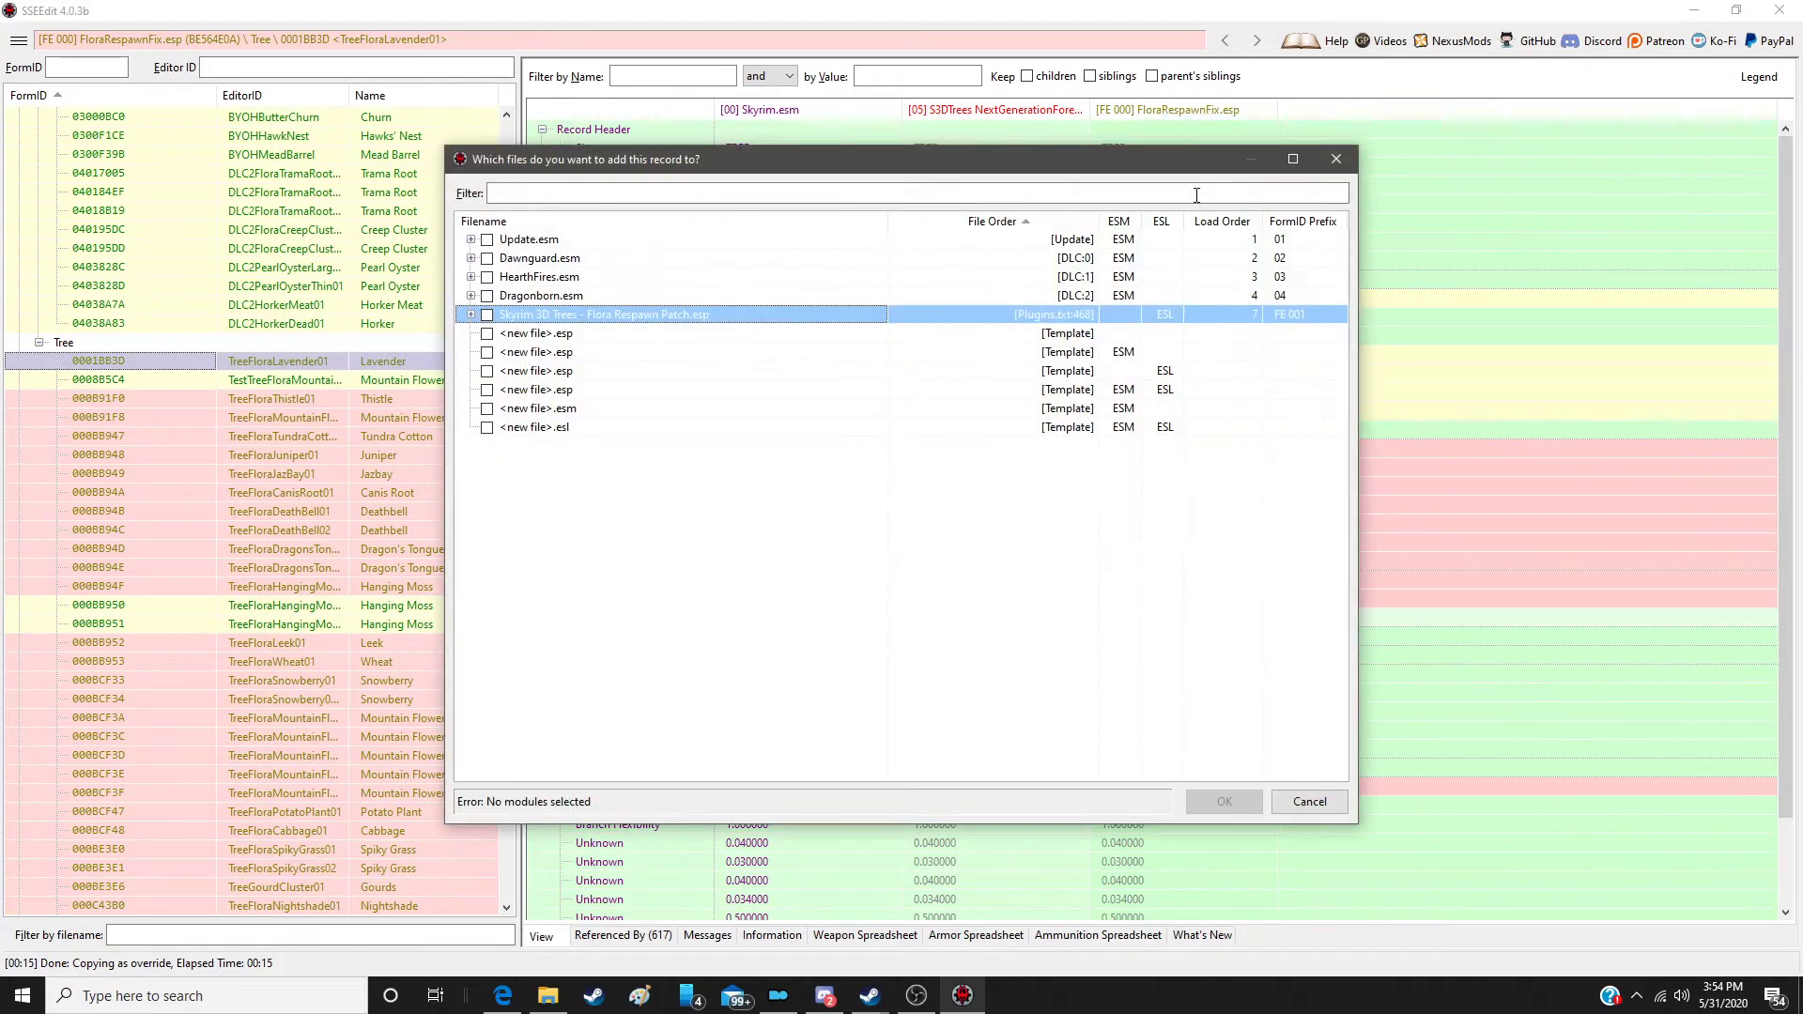
pyautogui.doubleClick(1102, 314)
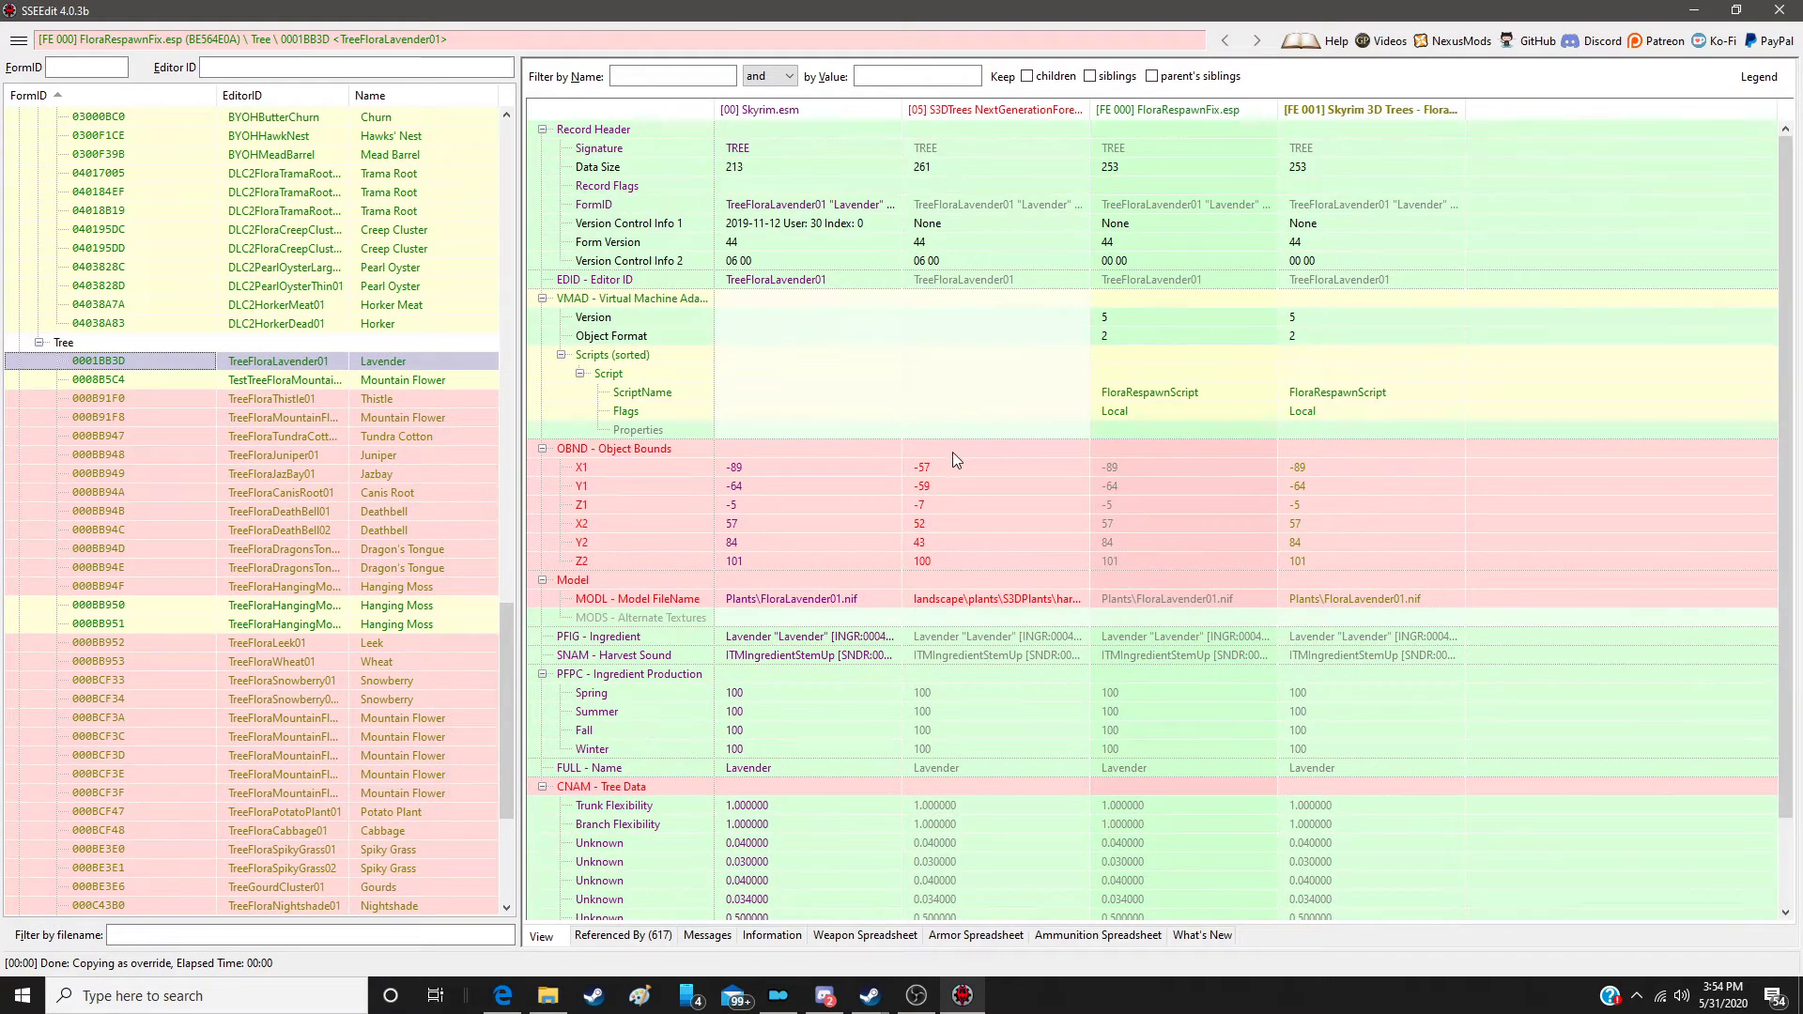
pyautogui.moveTo(952, 450); pyautogui.dragTo(1390, 455)
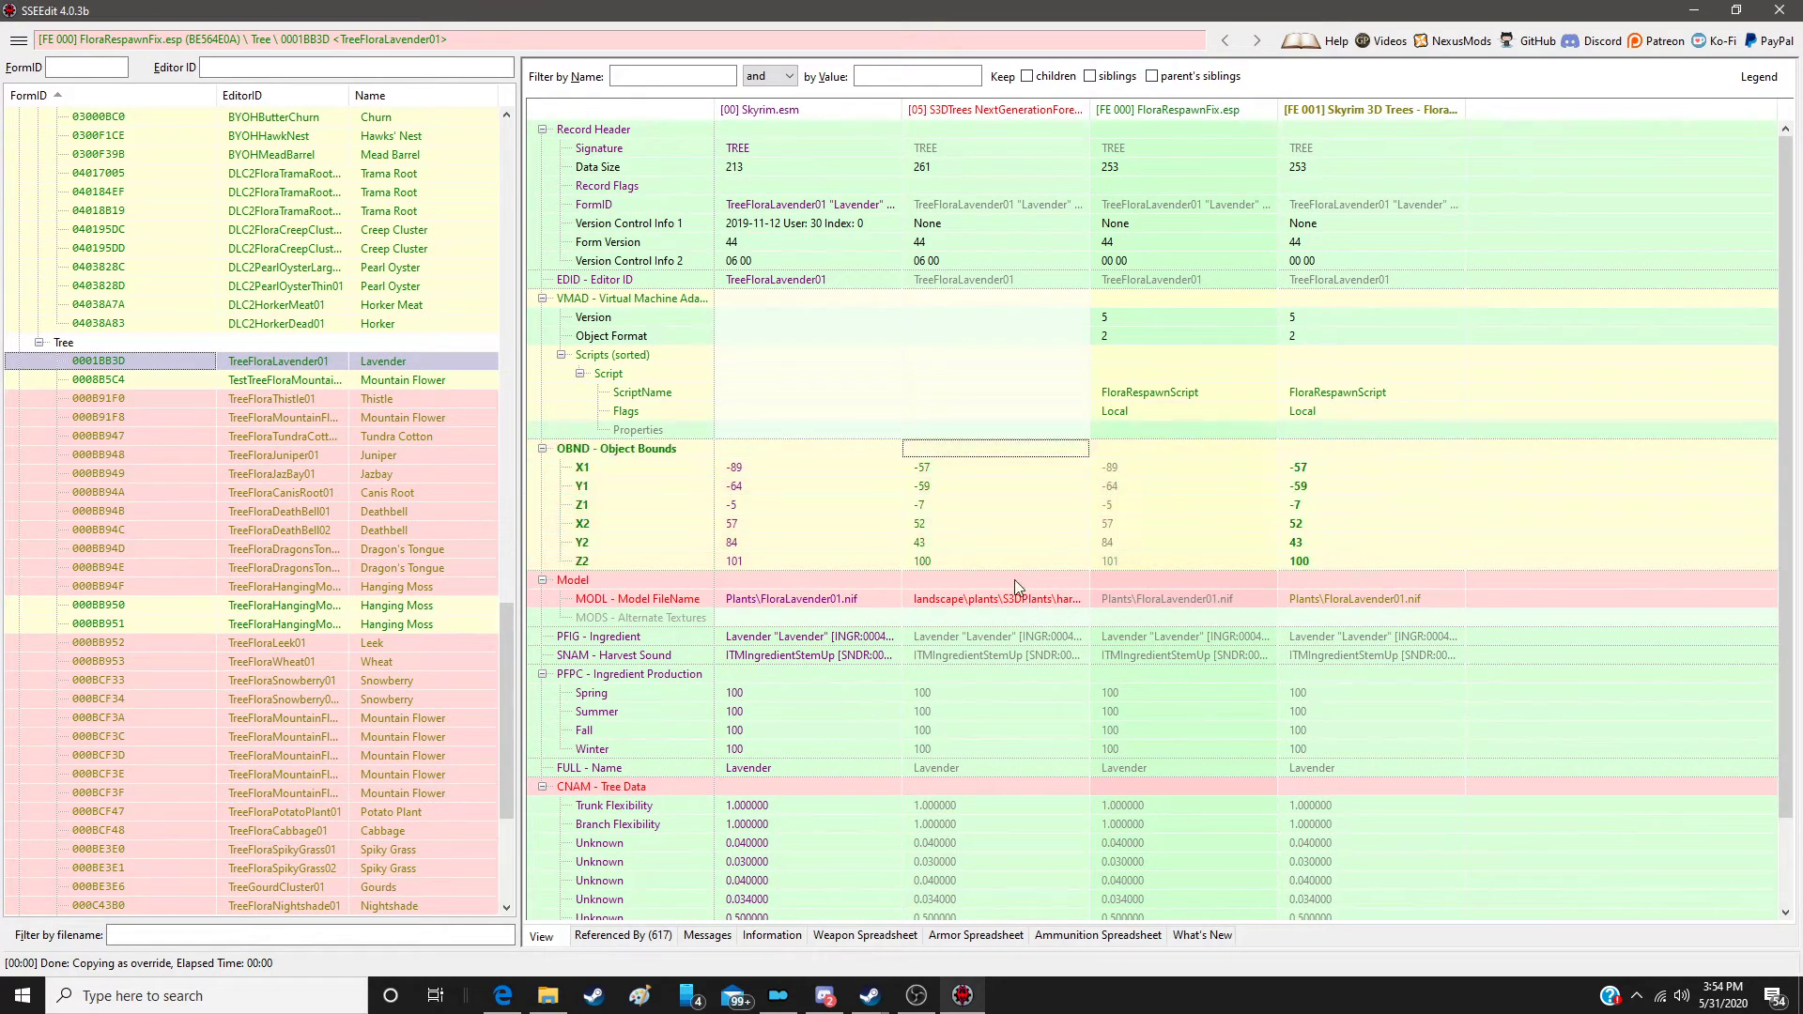
# Step: Forward the model and CNAM tree data from the S3DTrees NextGenerationForests version into the patch's Lavender record, TreeFloraLavender01
pyautogui.moveTo(1015, 579); pyautogui.dragTo(1382, 577)
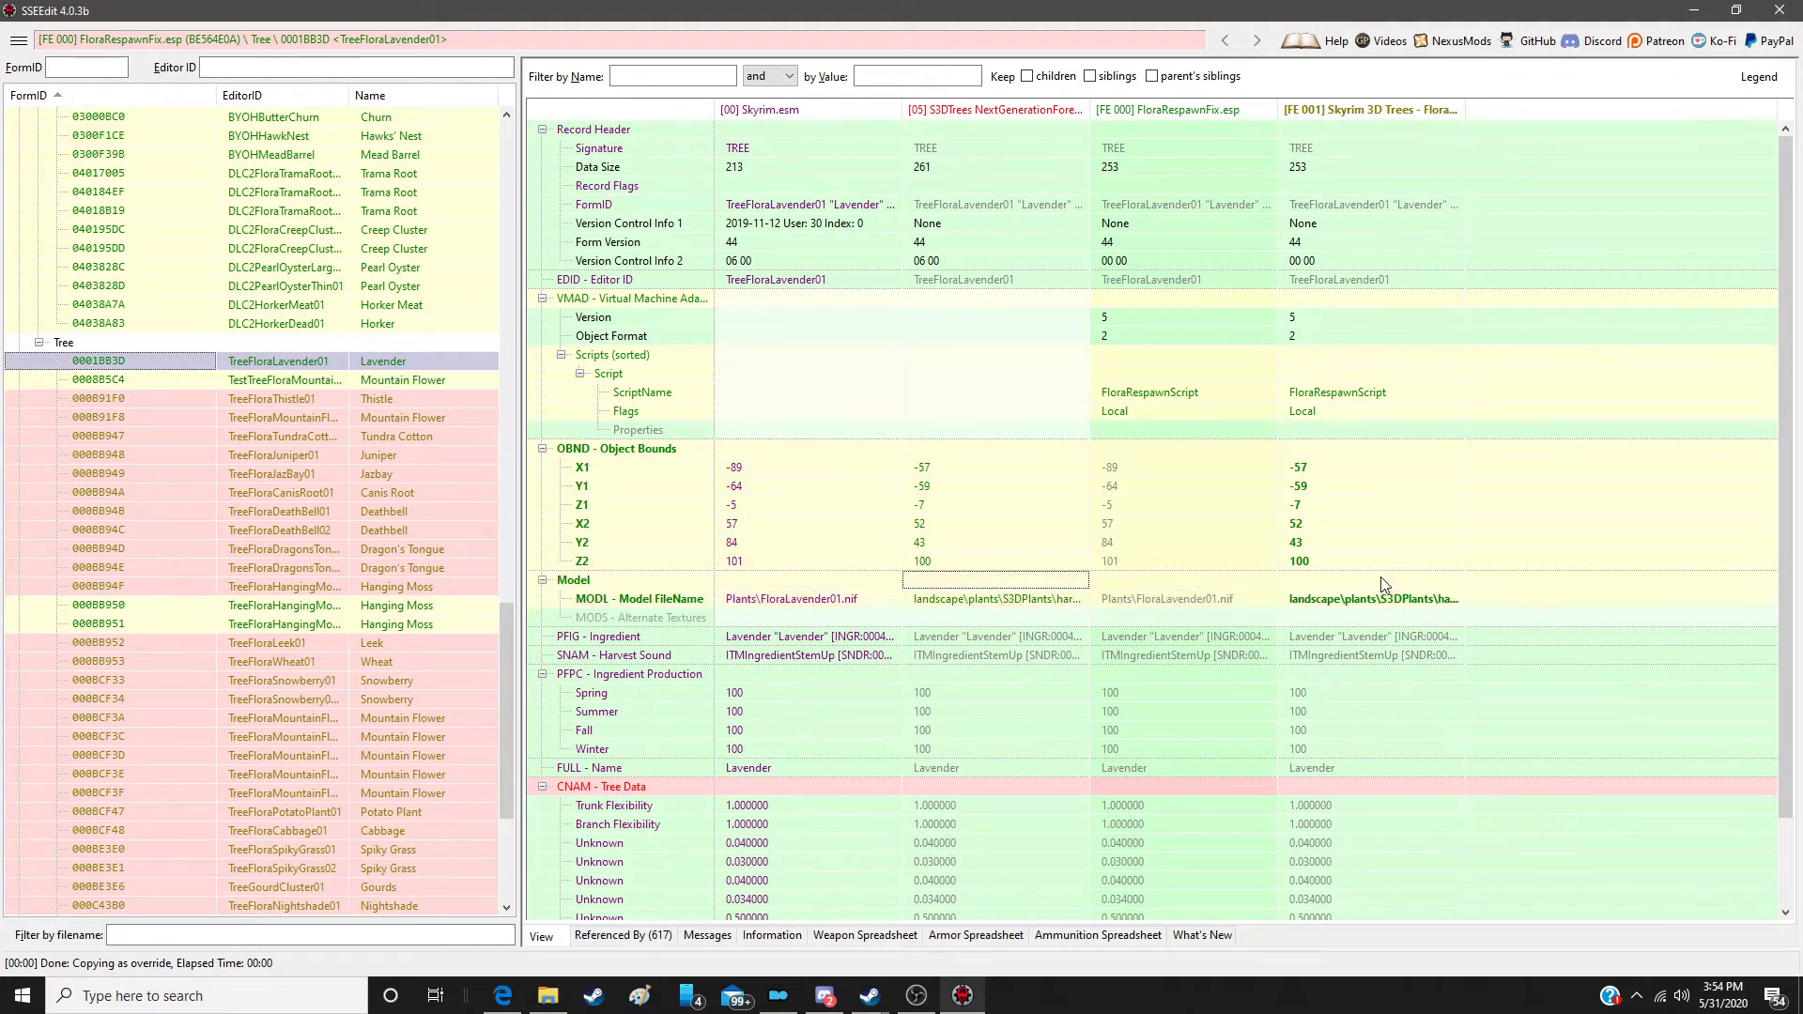
pyautogui.click(357, 398)
pyautogui.click(381, 343)
pyautogui.click(387, 362)
pyautogui.scroll(-2, 854, 577)
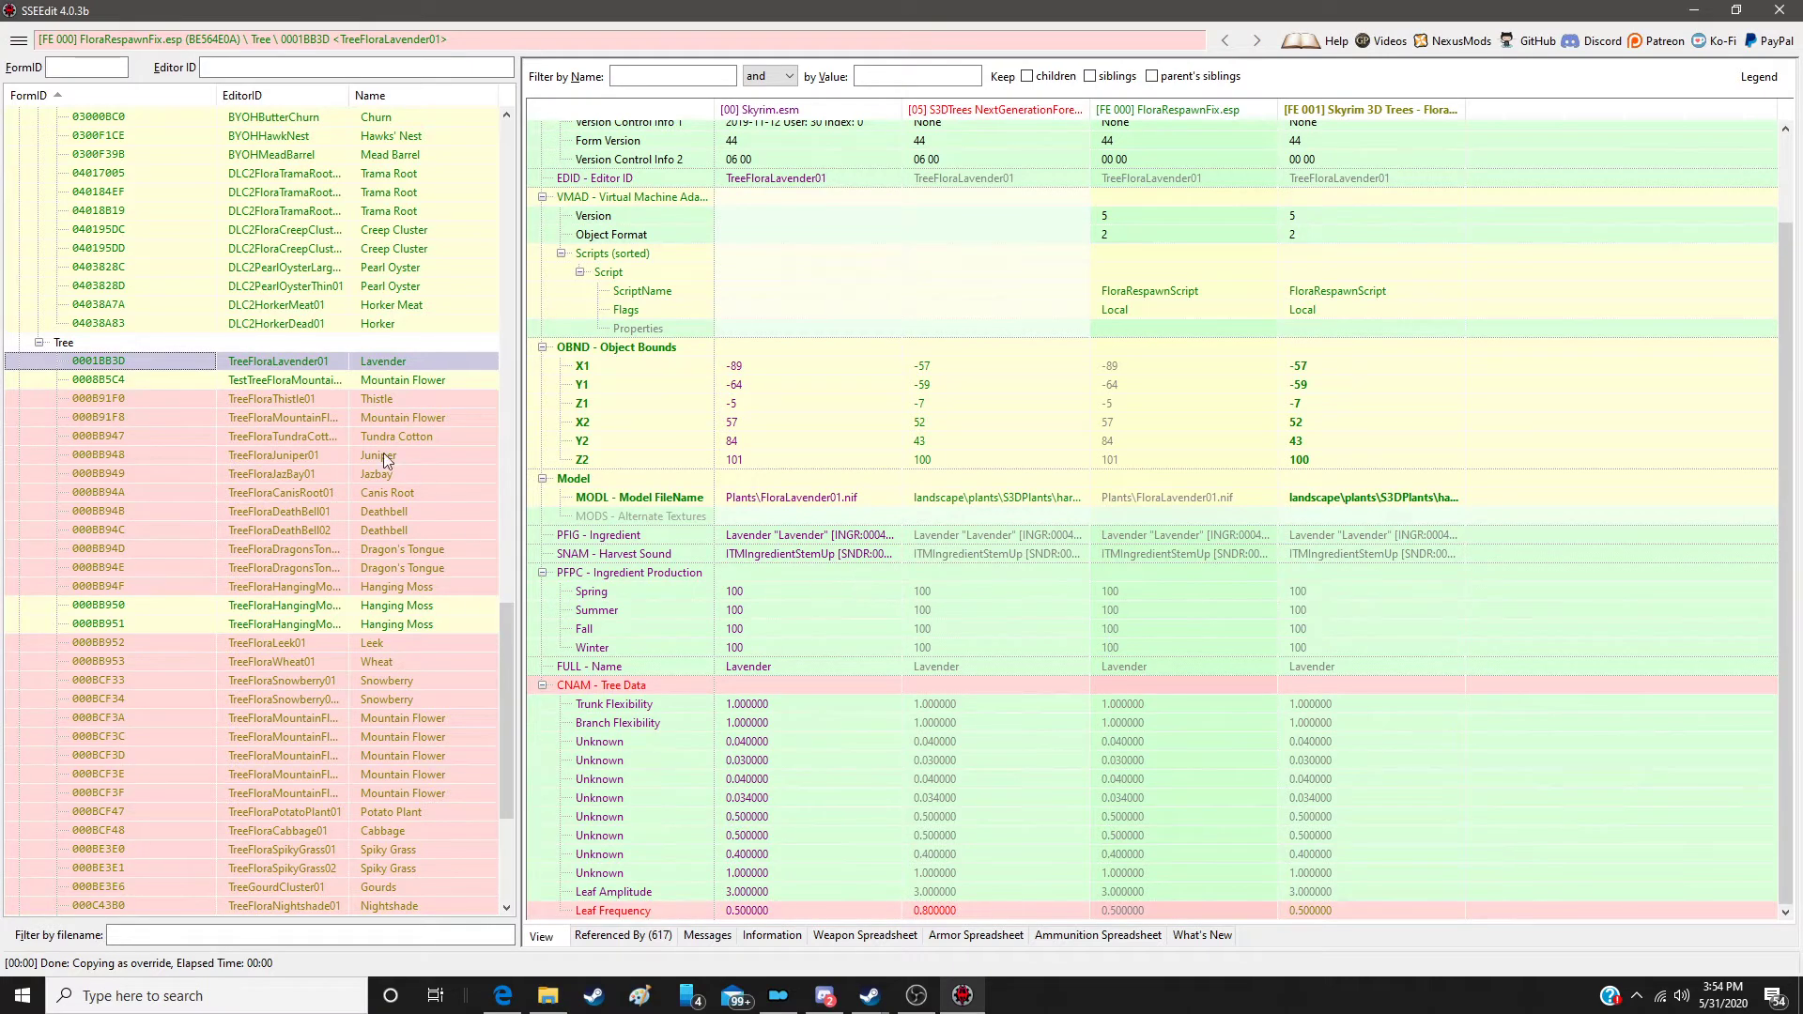
pyautogui.click(404, 397)
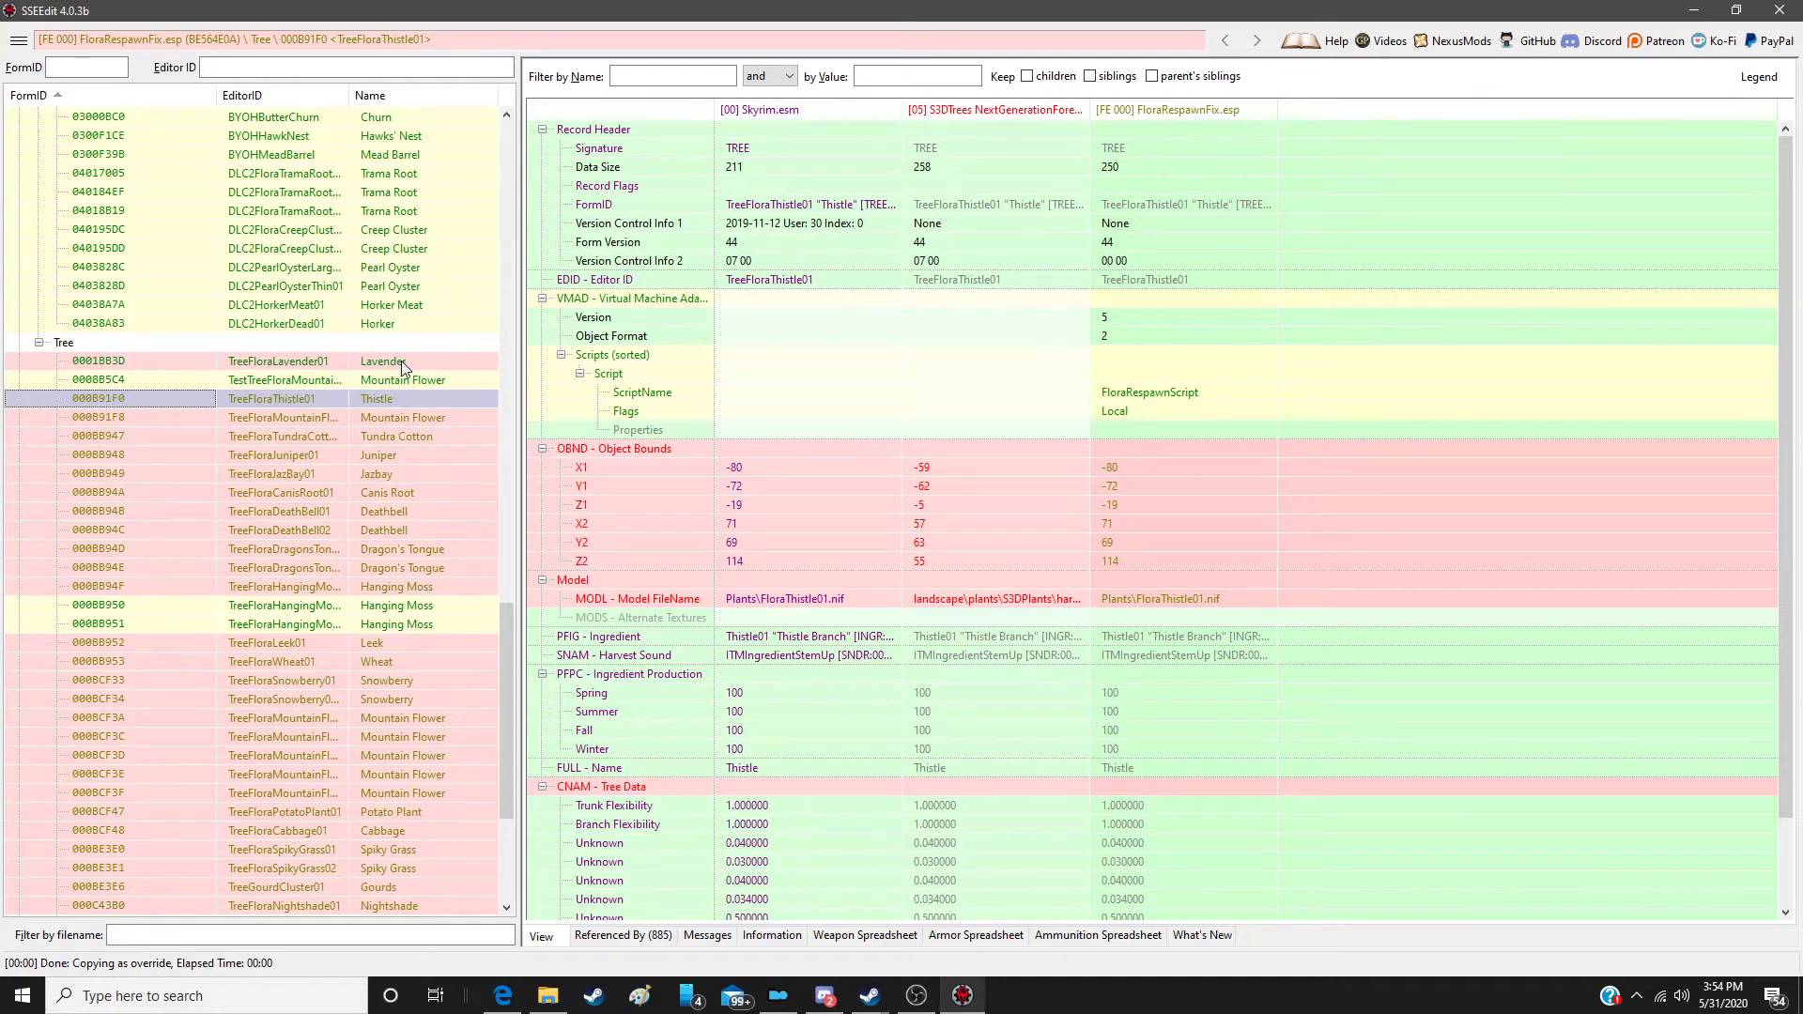
pyautogui.click(402, 360)
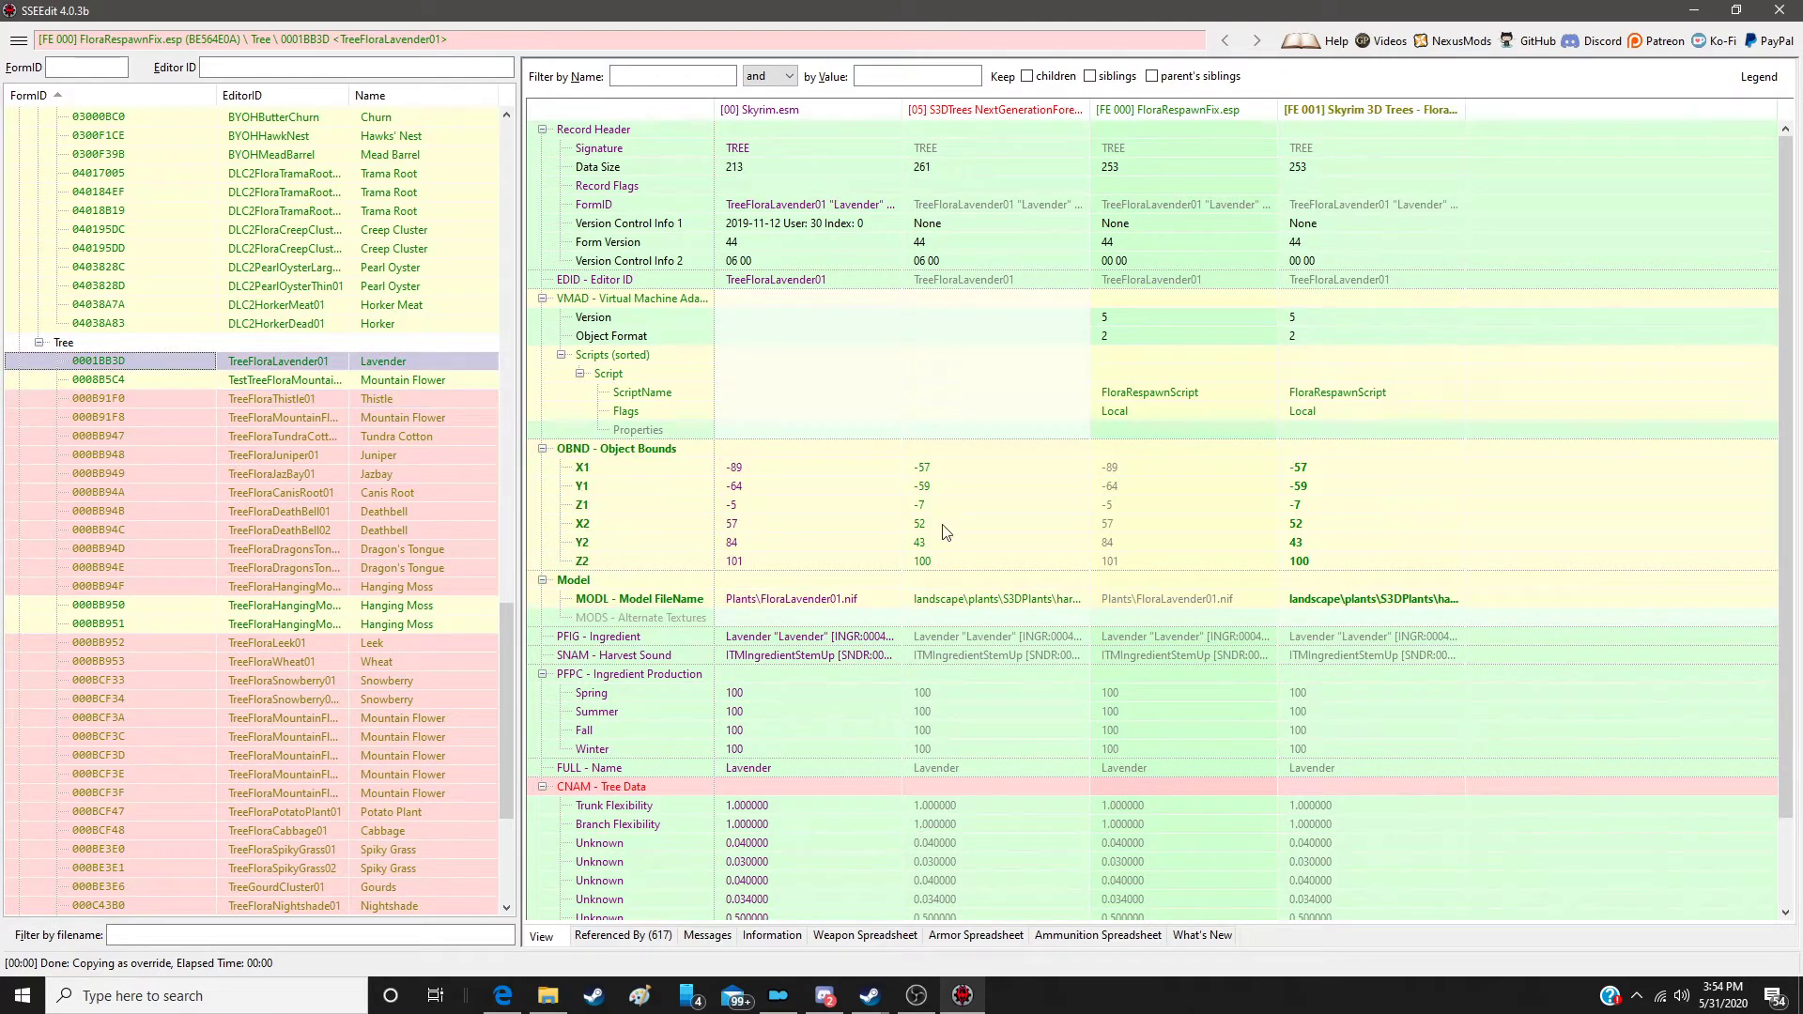
pyautogui.scroll(-2, 958, 564)
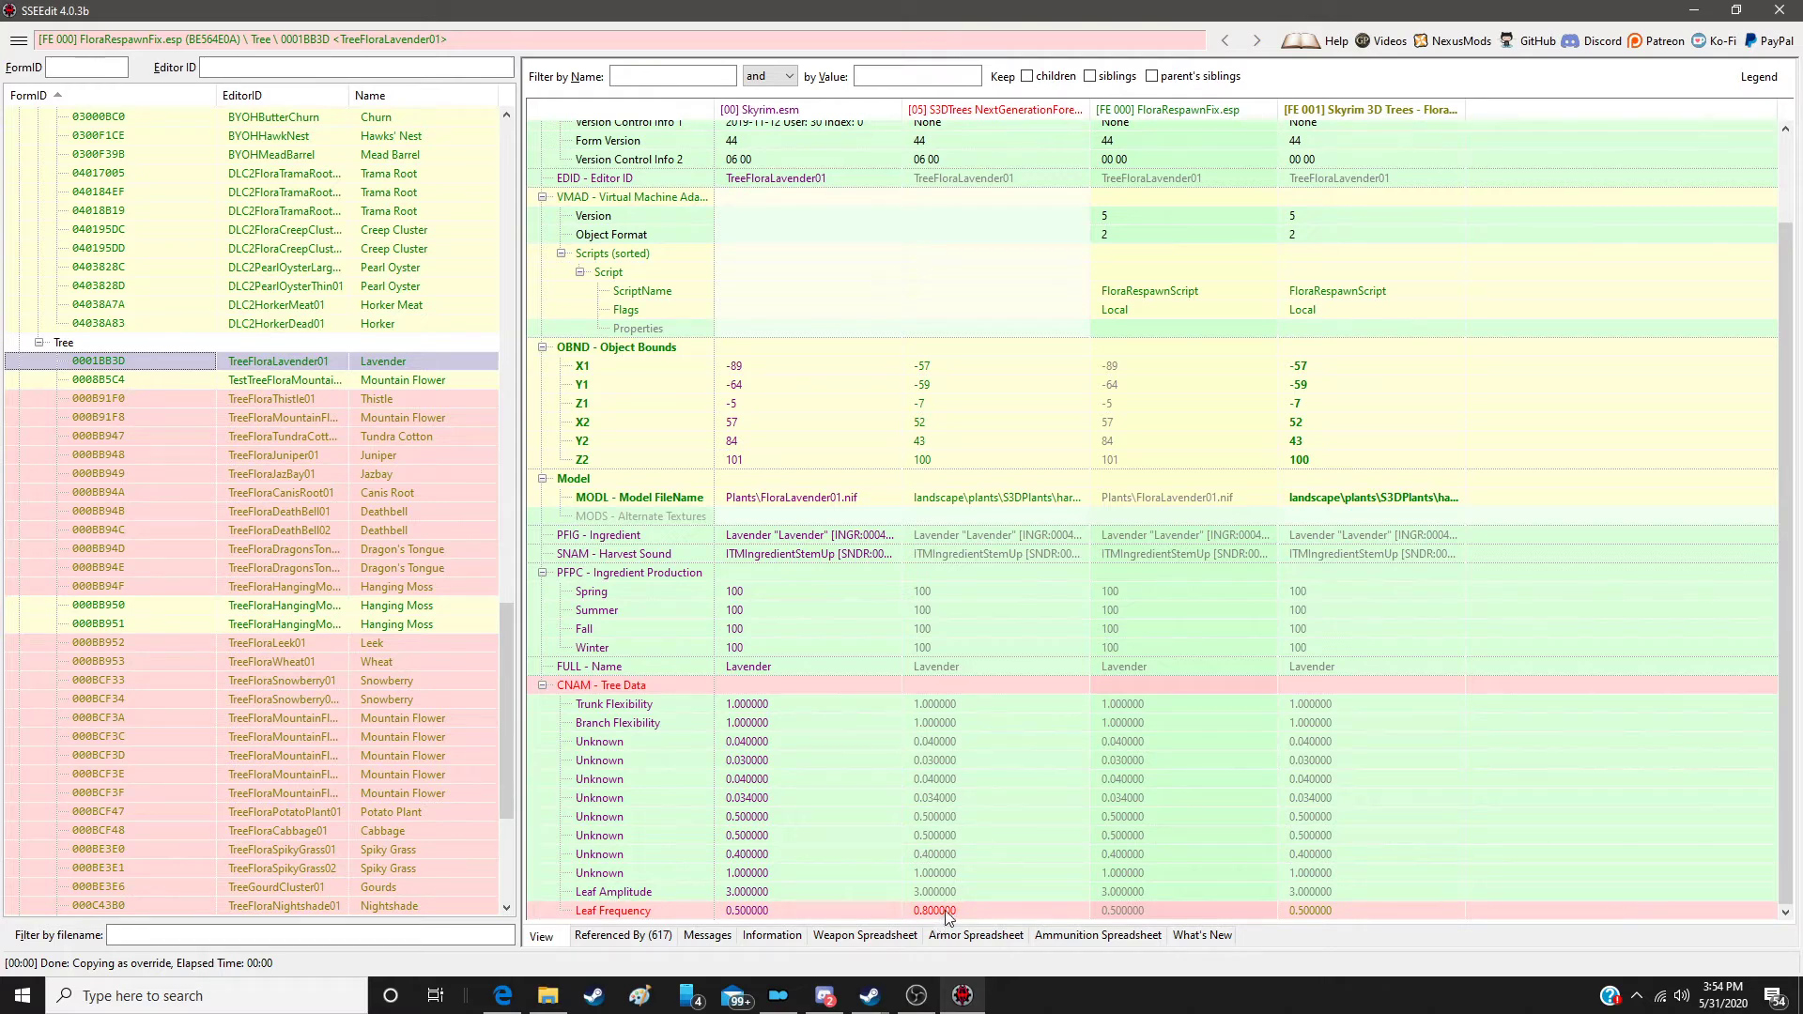
pyautogui.click(943, 685)
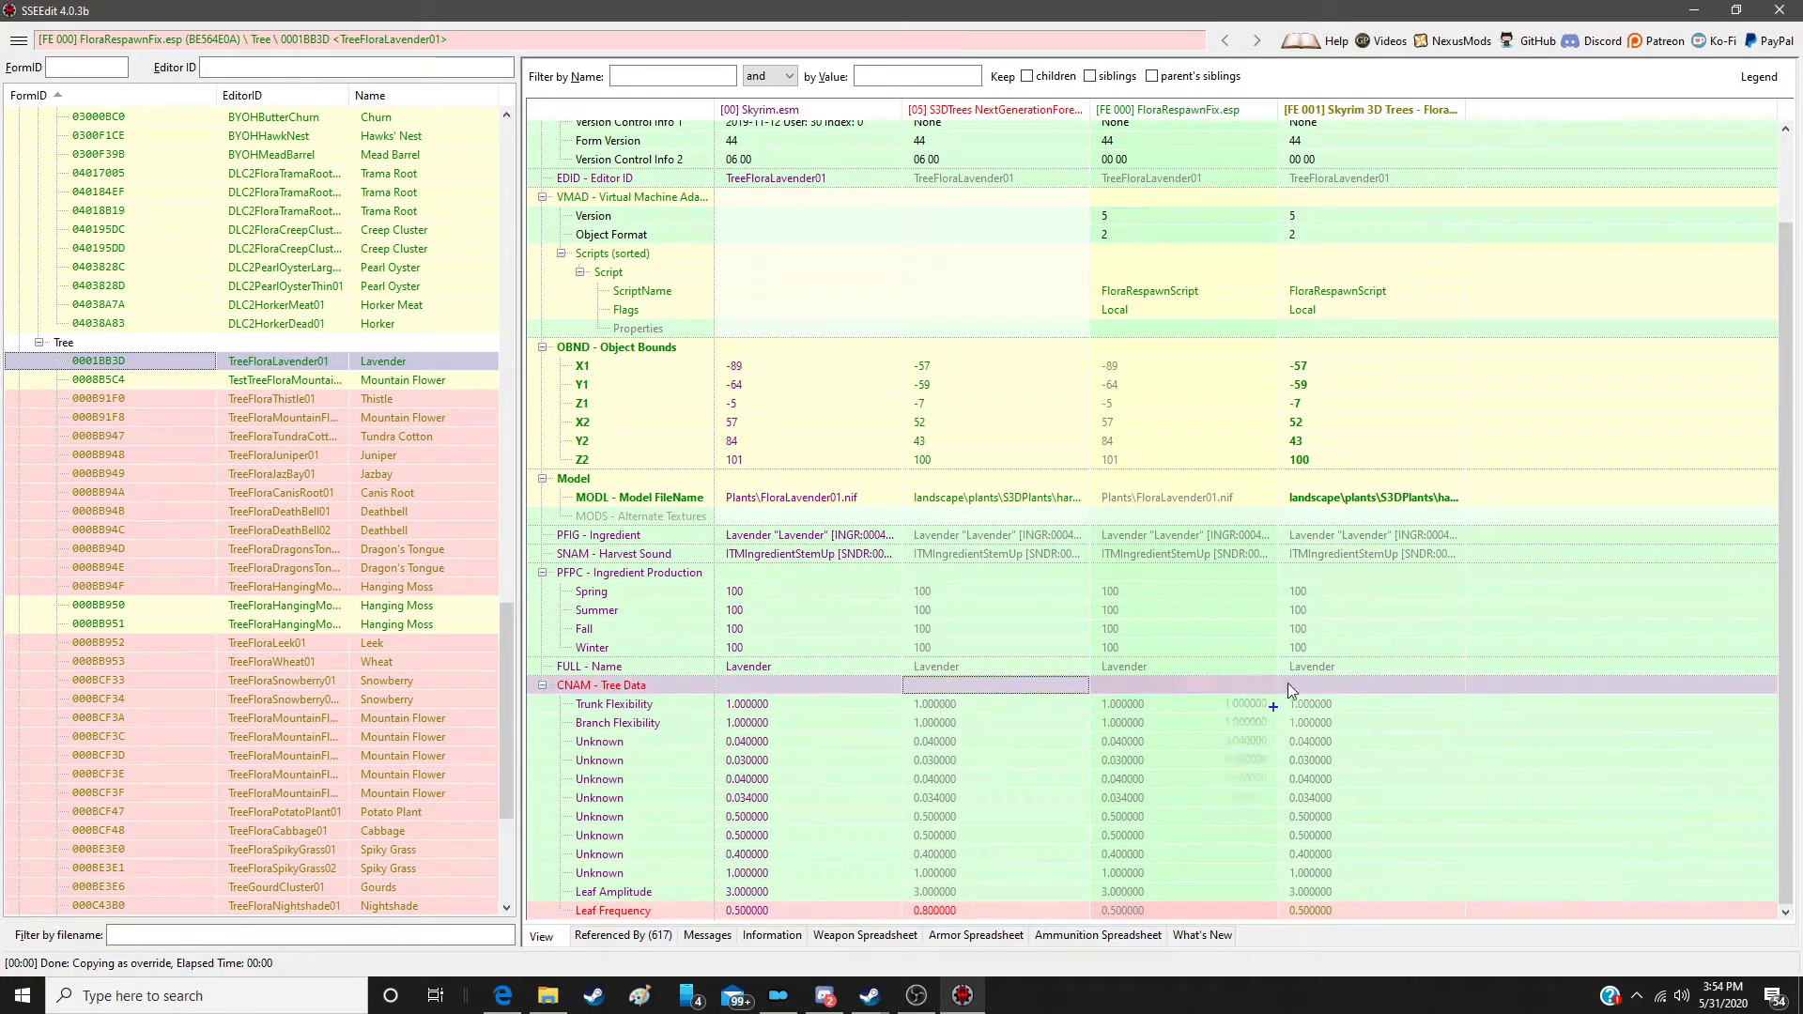
pyautogui.moveTo(1386, 689); pyautogui.dragTo(1387, 689)
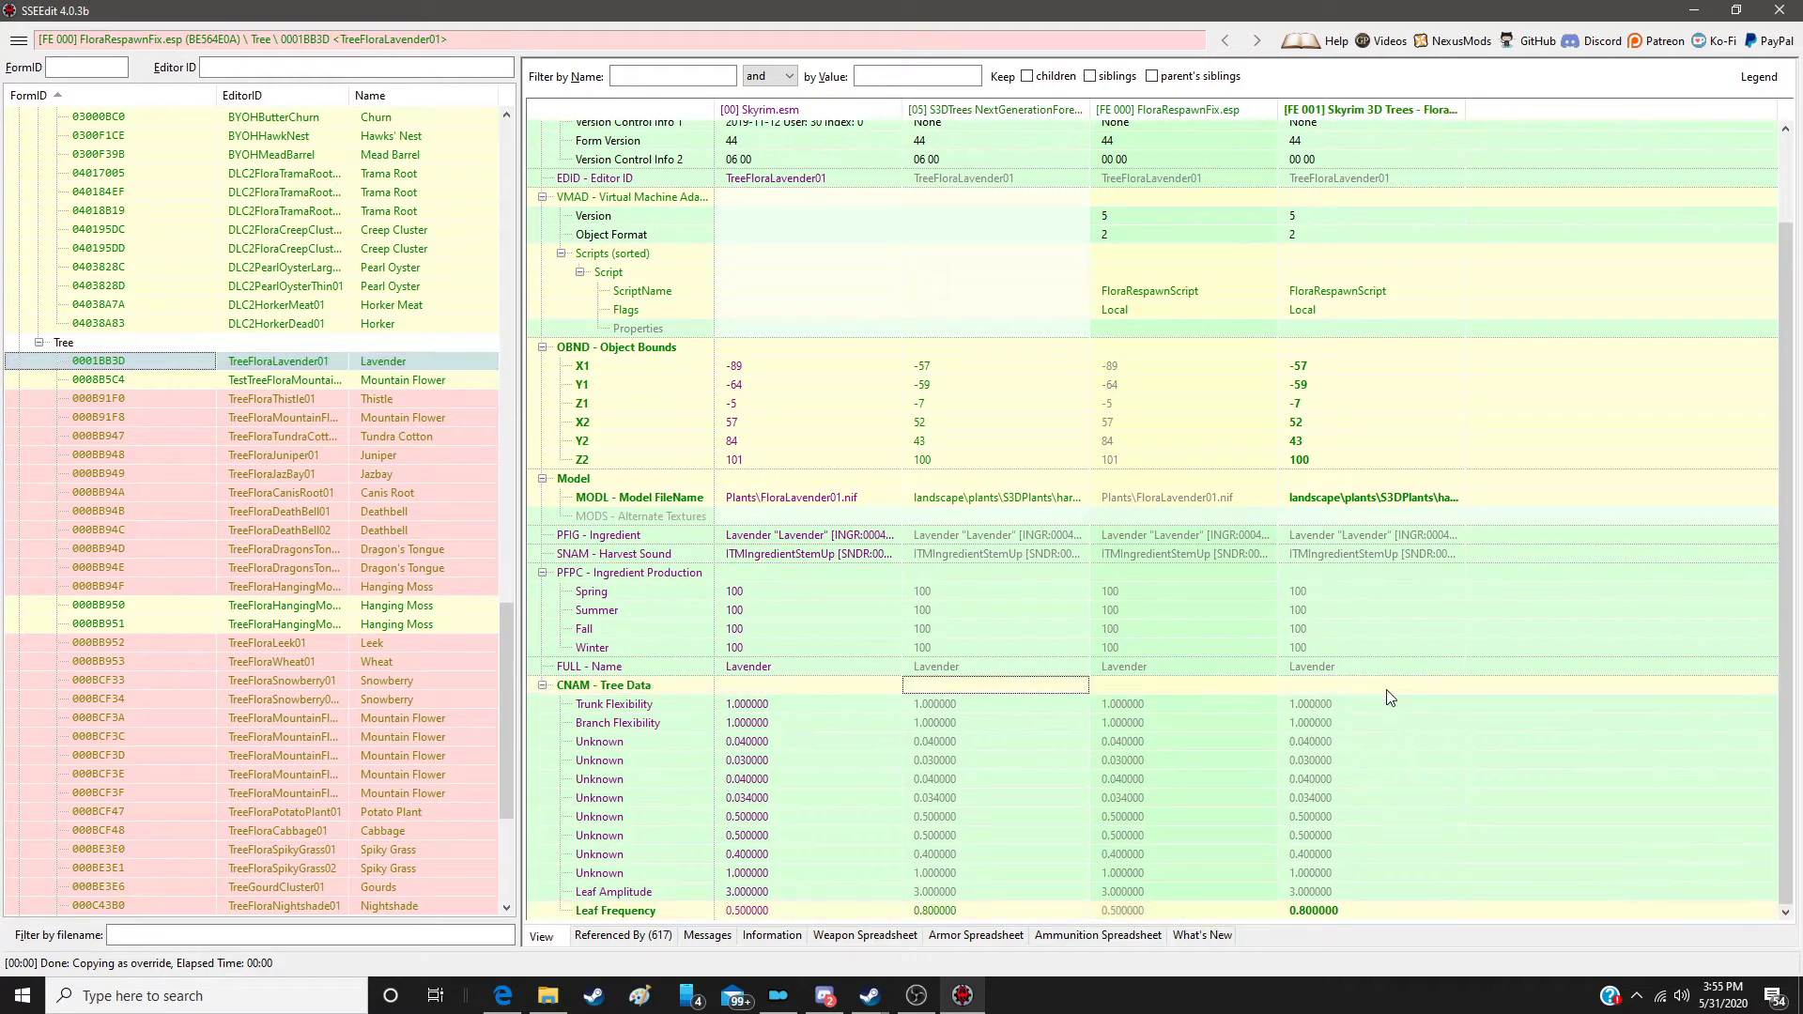
# Step: Copy FloraRespawnFix.esp's Thistle record as an override into Skyrim 3D Trees - Flora Respawn Patch.esp, and forward the S3DTrees object bounds, model and tree data
pyautogui.click(400, 398)
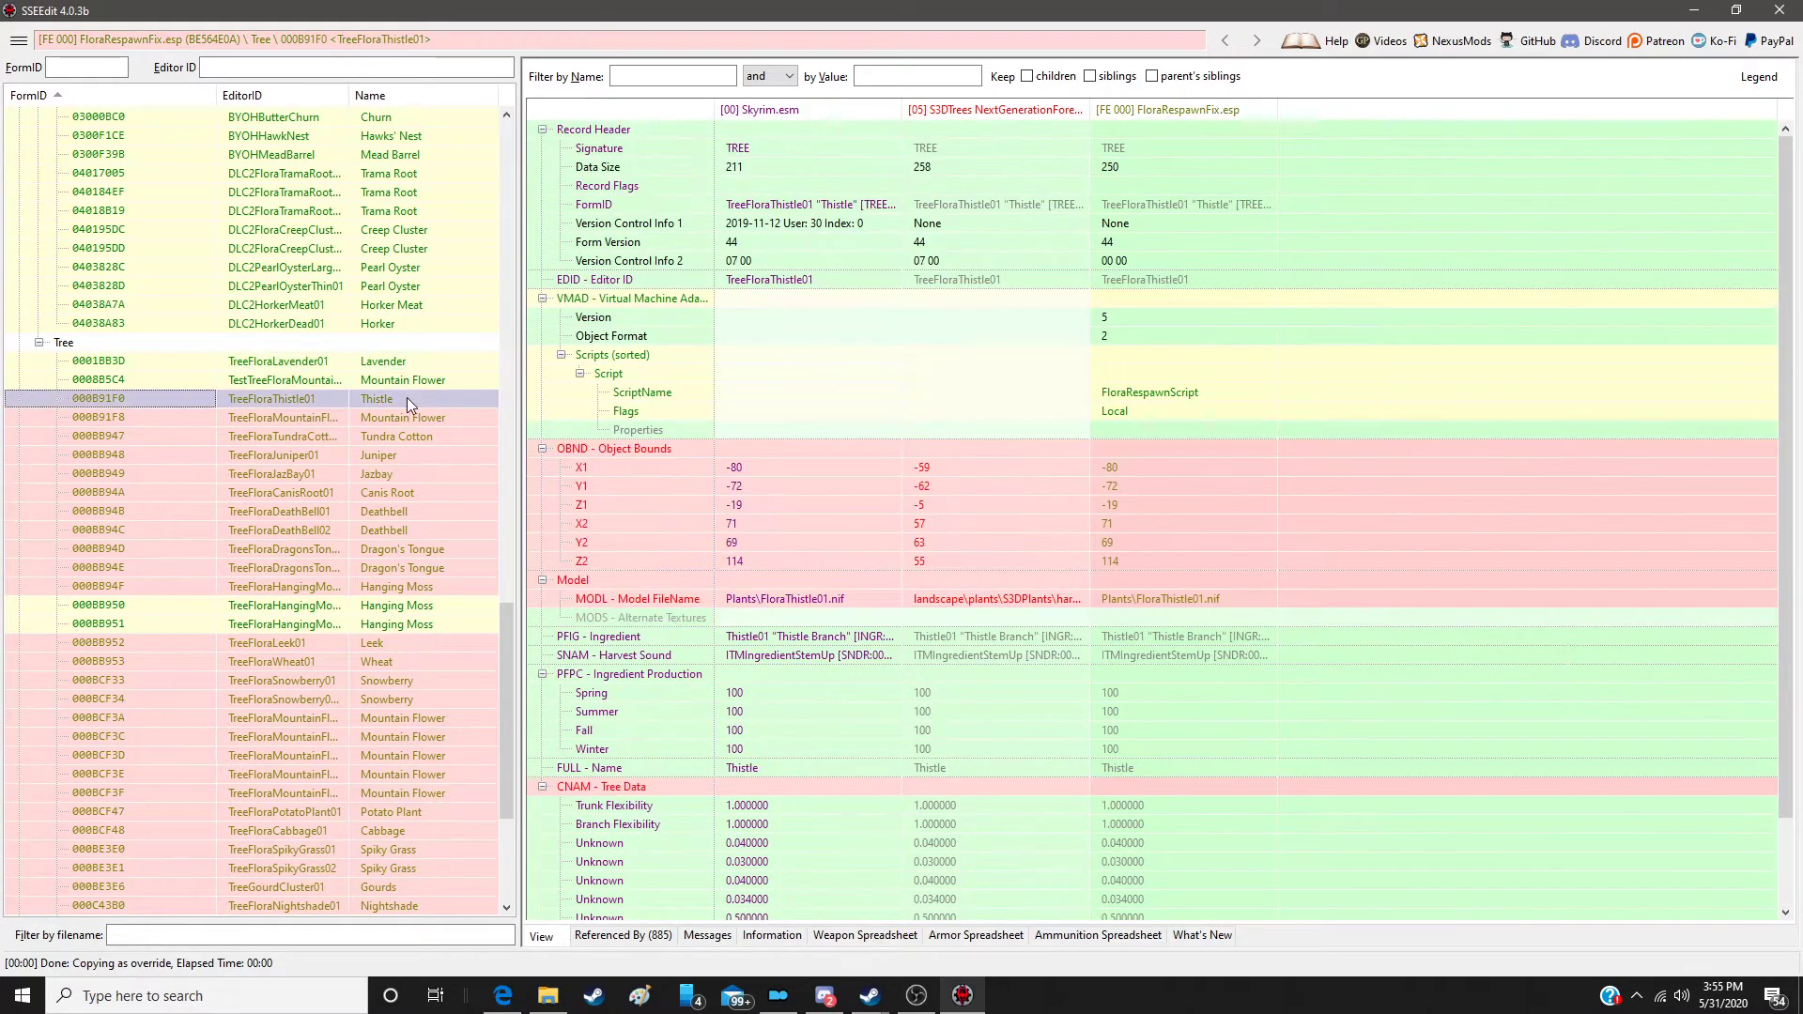
pyautogui.rightClick(1165, 110)
pyautogui.click(1211, 121)
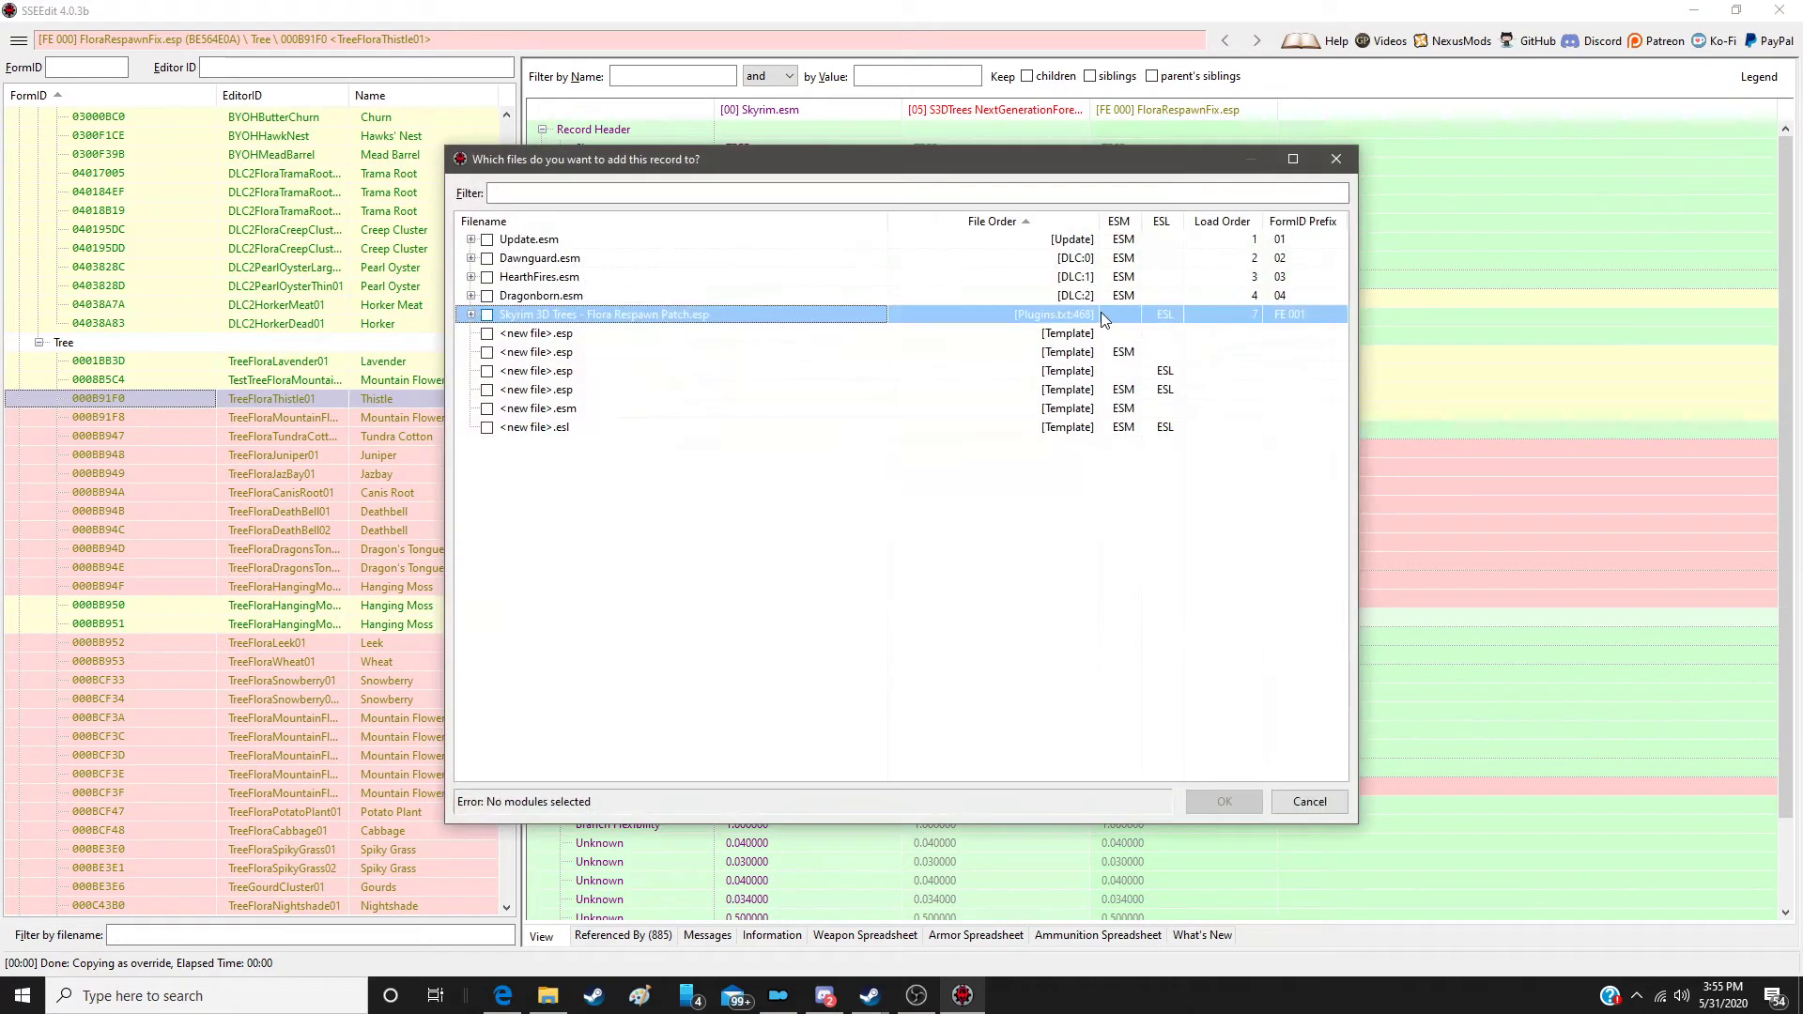
pyautogui.doubleClick(1100, 314)
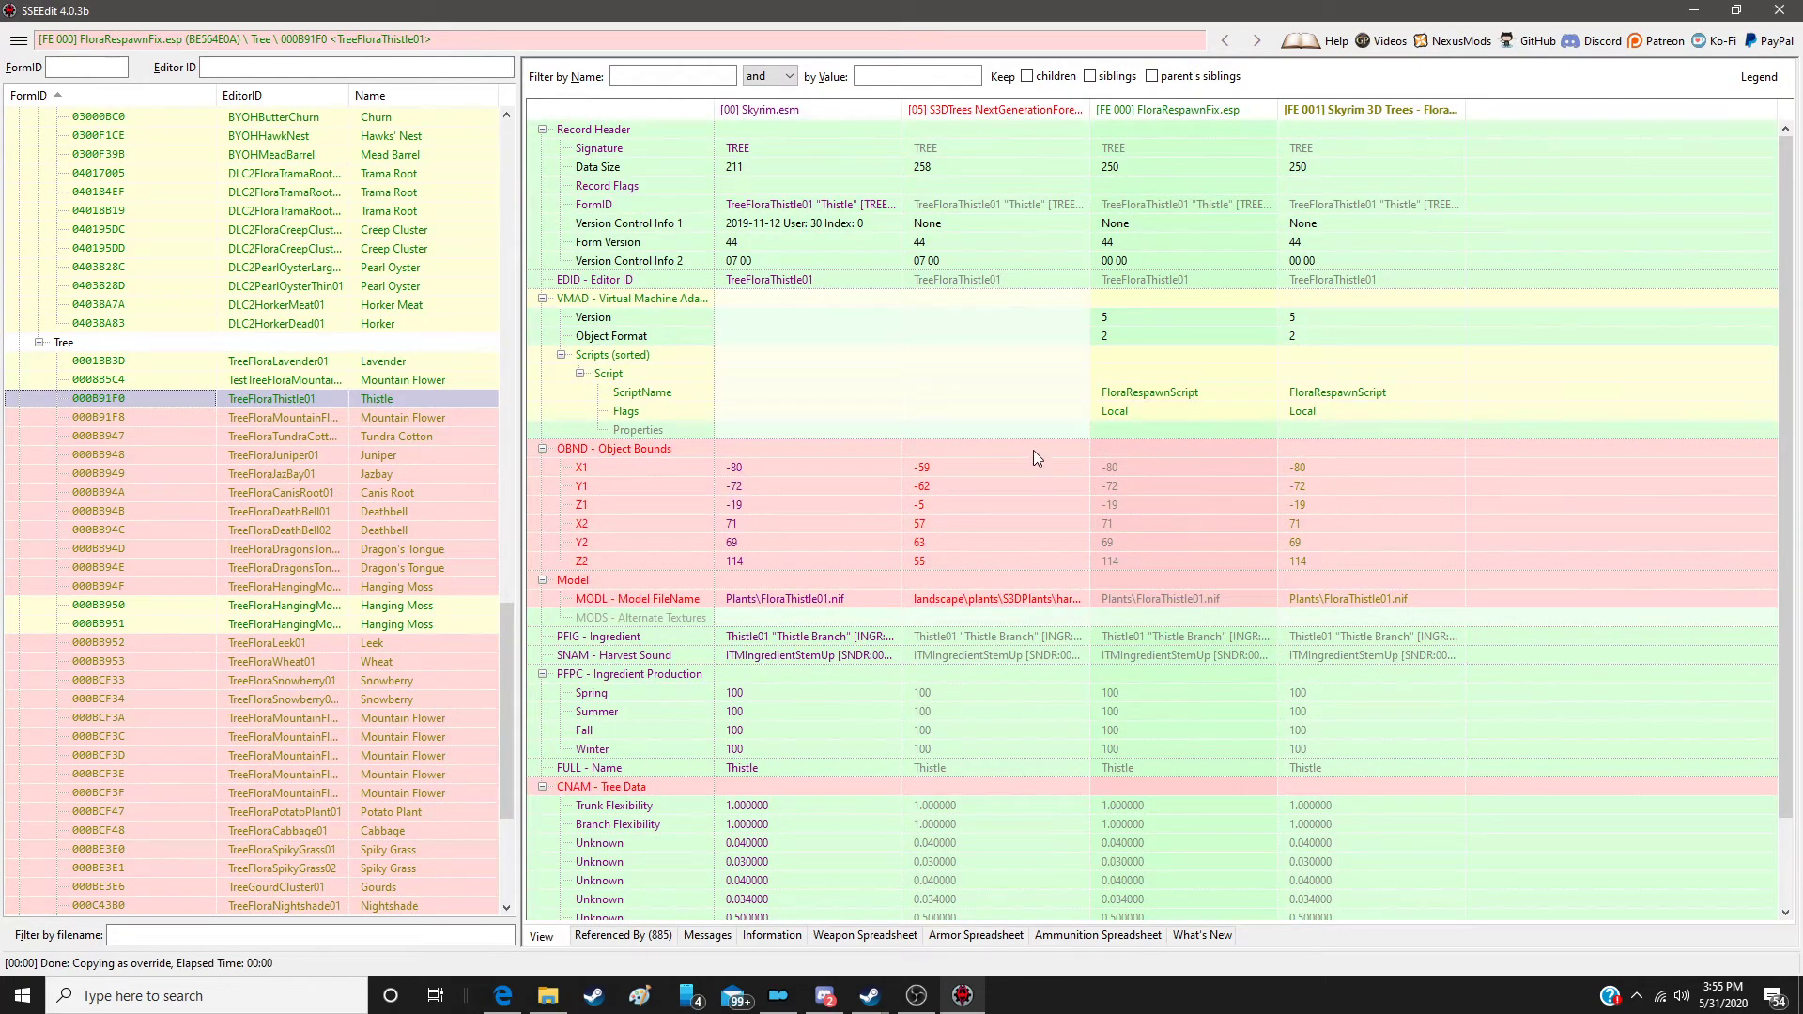
pyautogui.moveTo(1033, 449); pyautogui.dragTo(1369, 449)
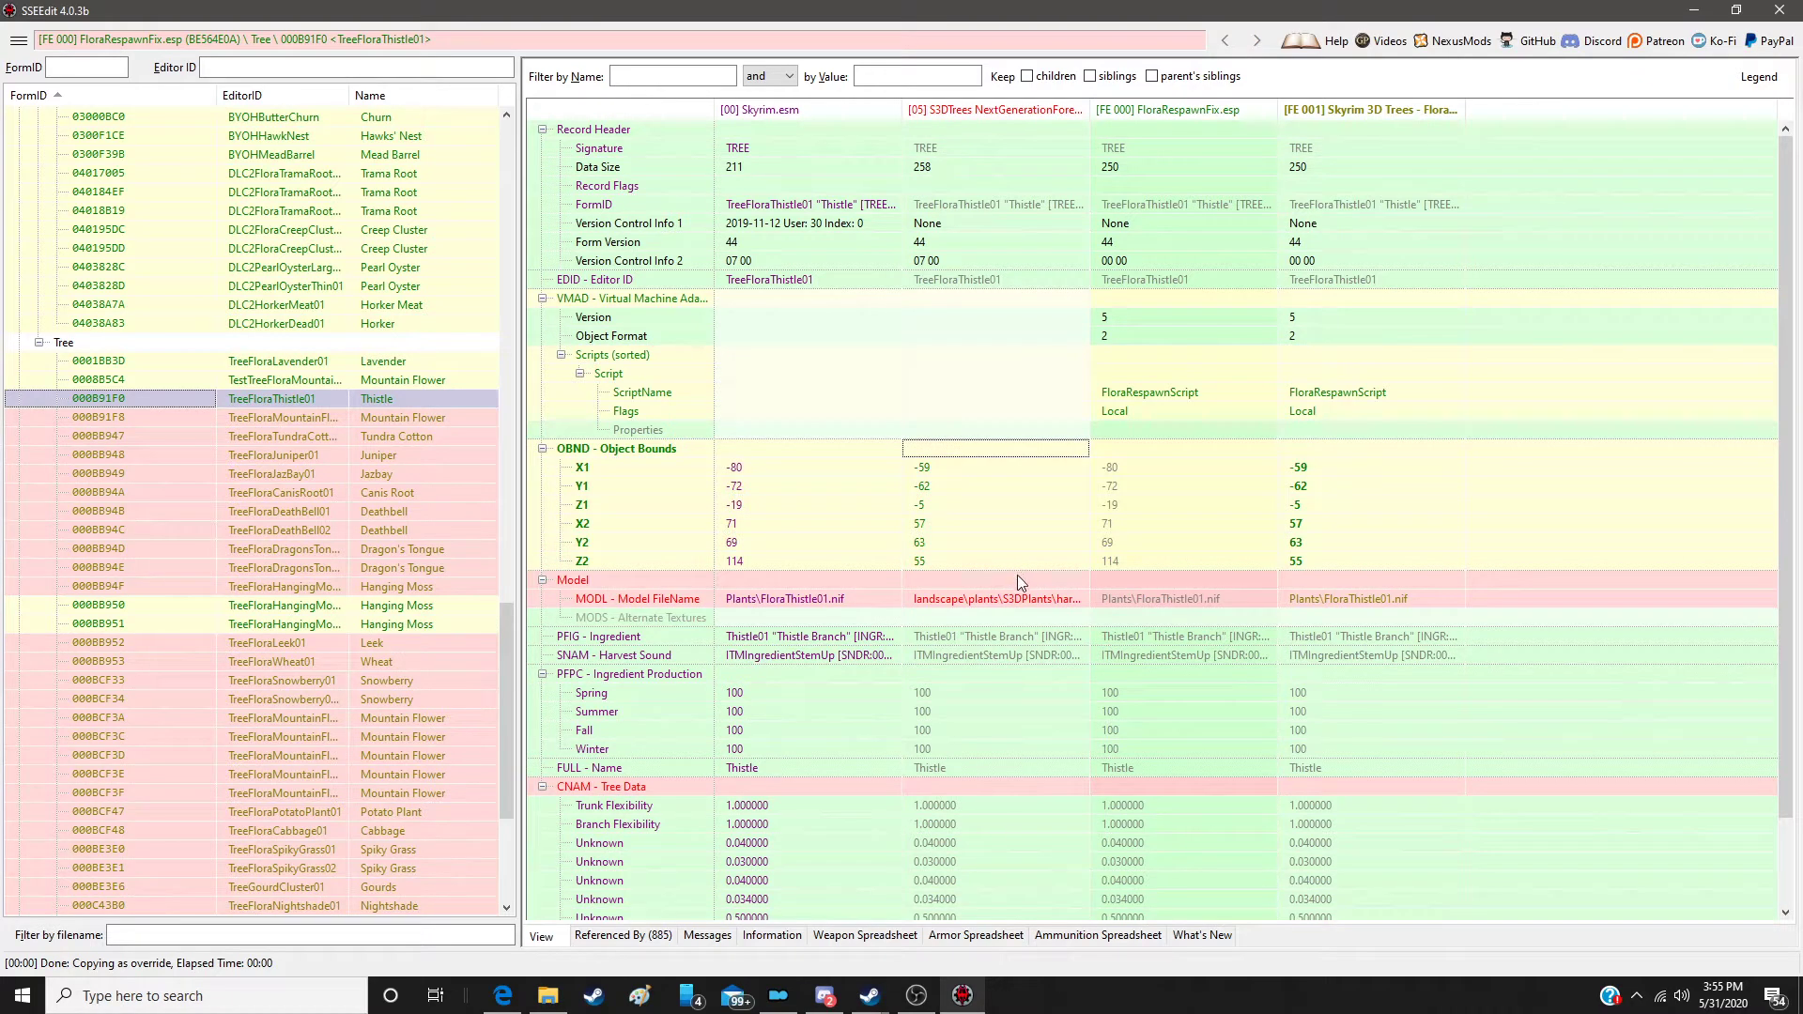
pyautogui.moveTo(1017, 577); pyautogui.dragTo(1374, 588)
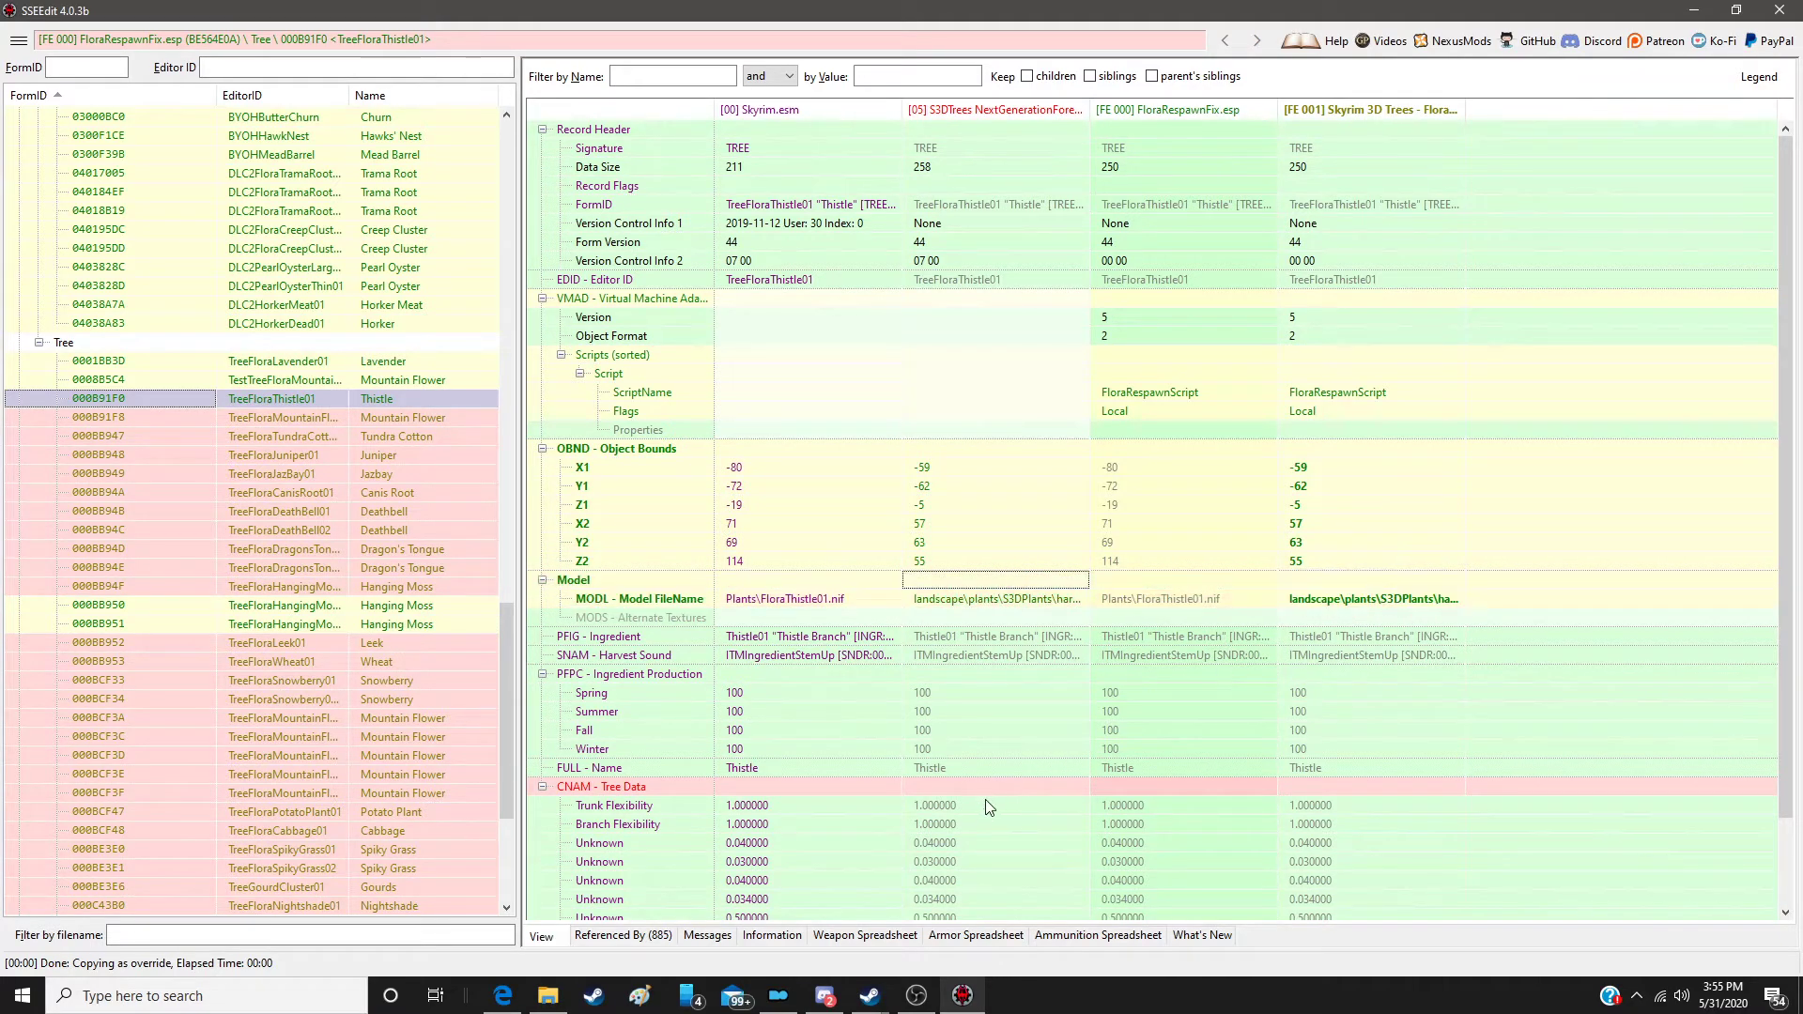
pyautogui.moveTo(988, 791); pyautogui.dragTo(1344, 794)
pyautogui.moveTo(1467, 790); pyautogui.dragTo(1439, 792)
# Step: Copy TreeFloraMountainFlower02Purple from FloraRespawnFix.esp as an override into the Flora Respawn Patch, and forward the S3DTrees object bounds, model and tree data
pyautogui.click(312, 415)
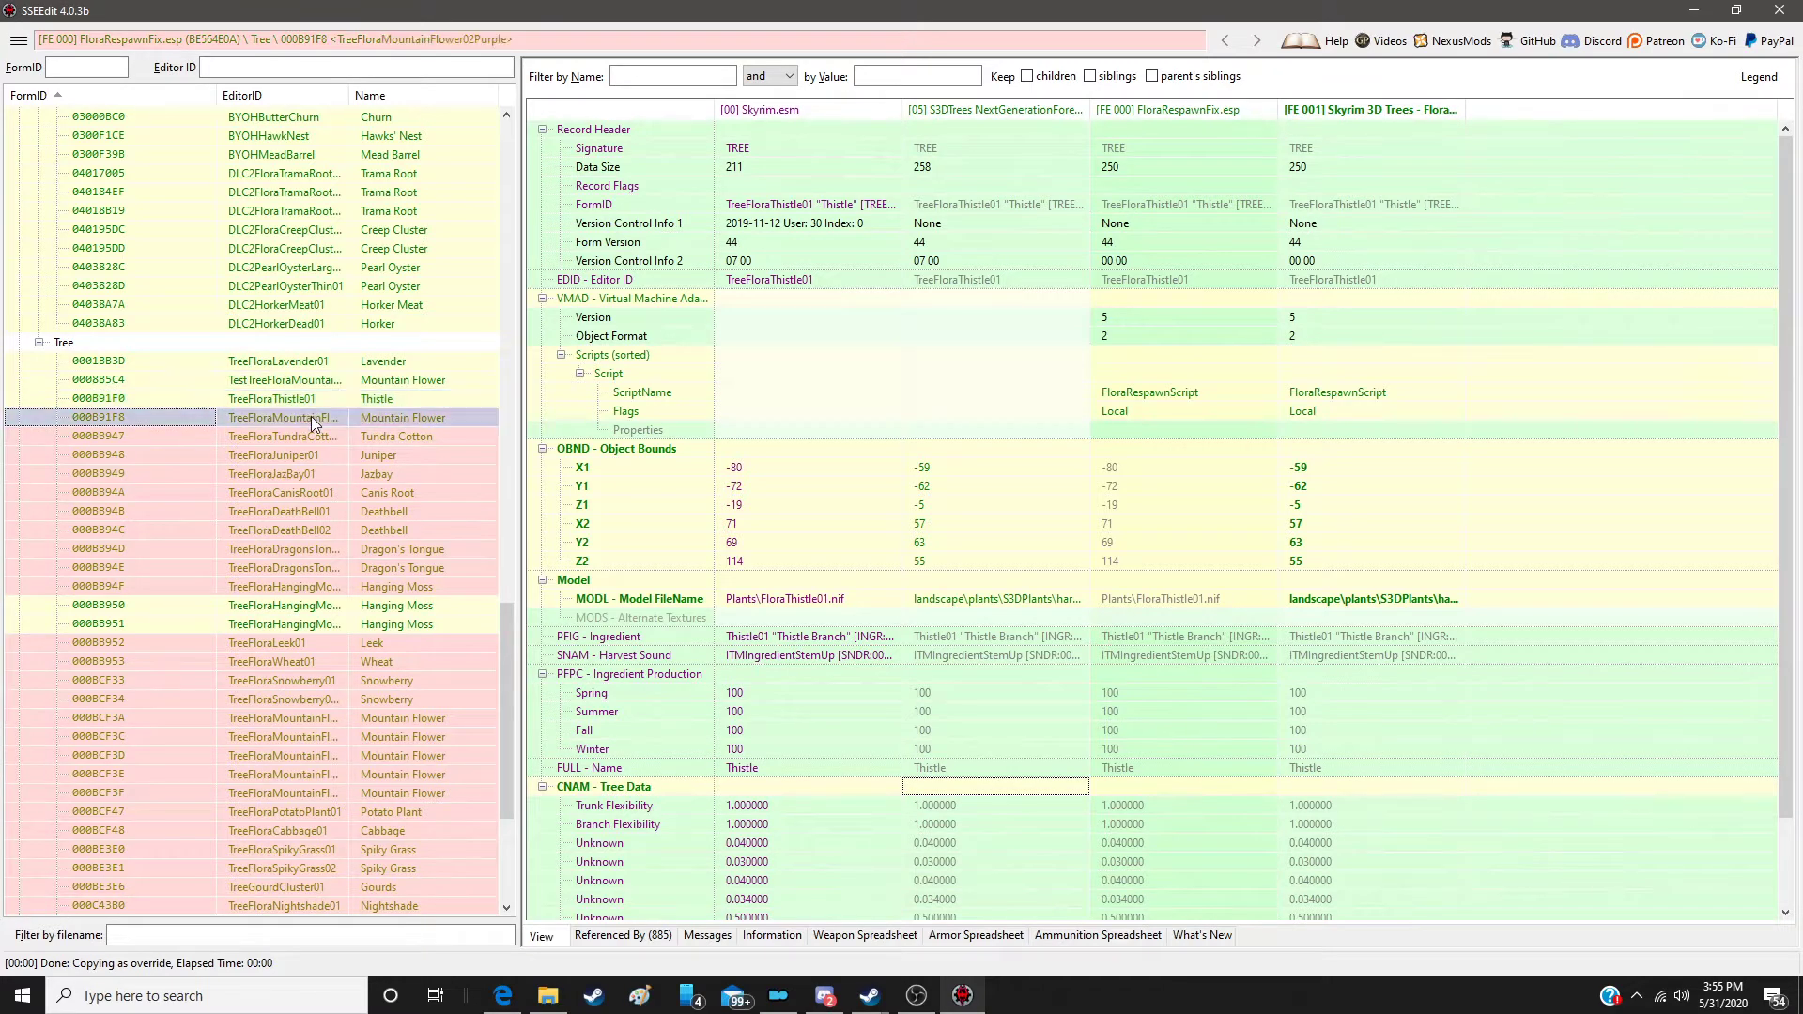
pyautogui.rightClick(1147, 115)
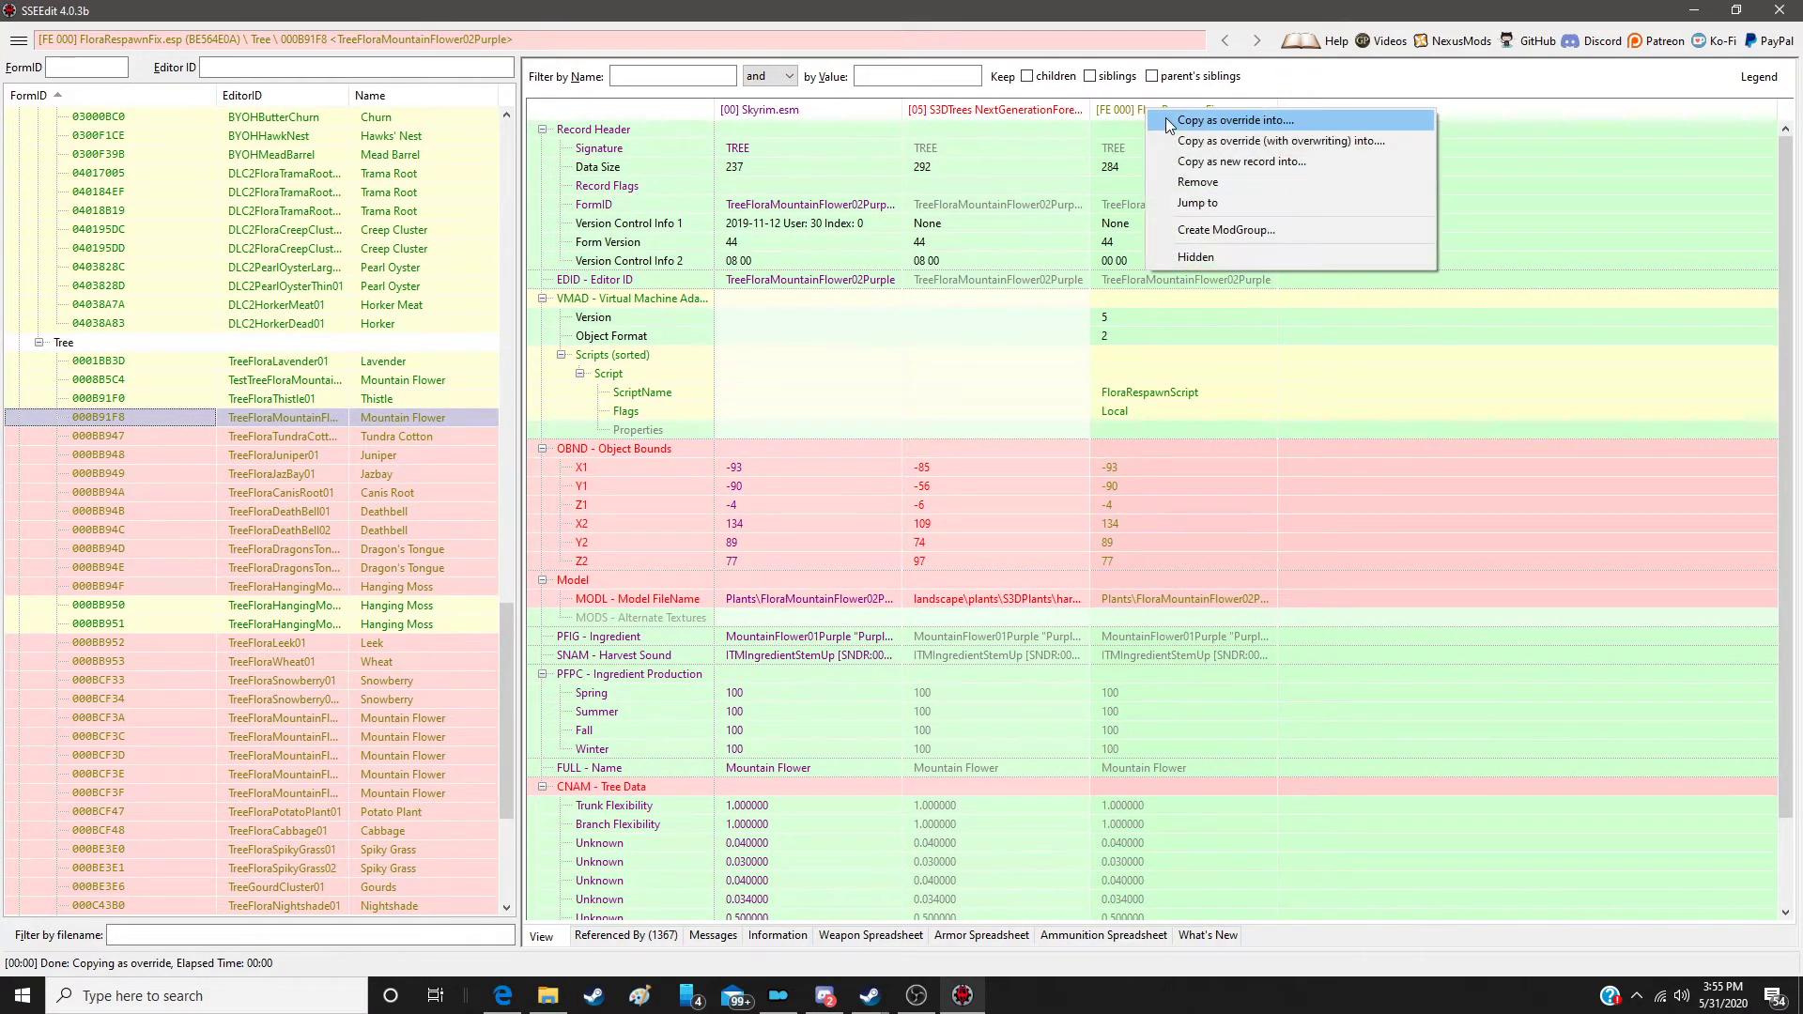
pyautogui.click(1165, 122)
pyautogui.doubleClick(1099, 316)
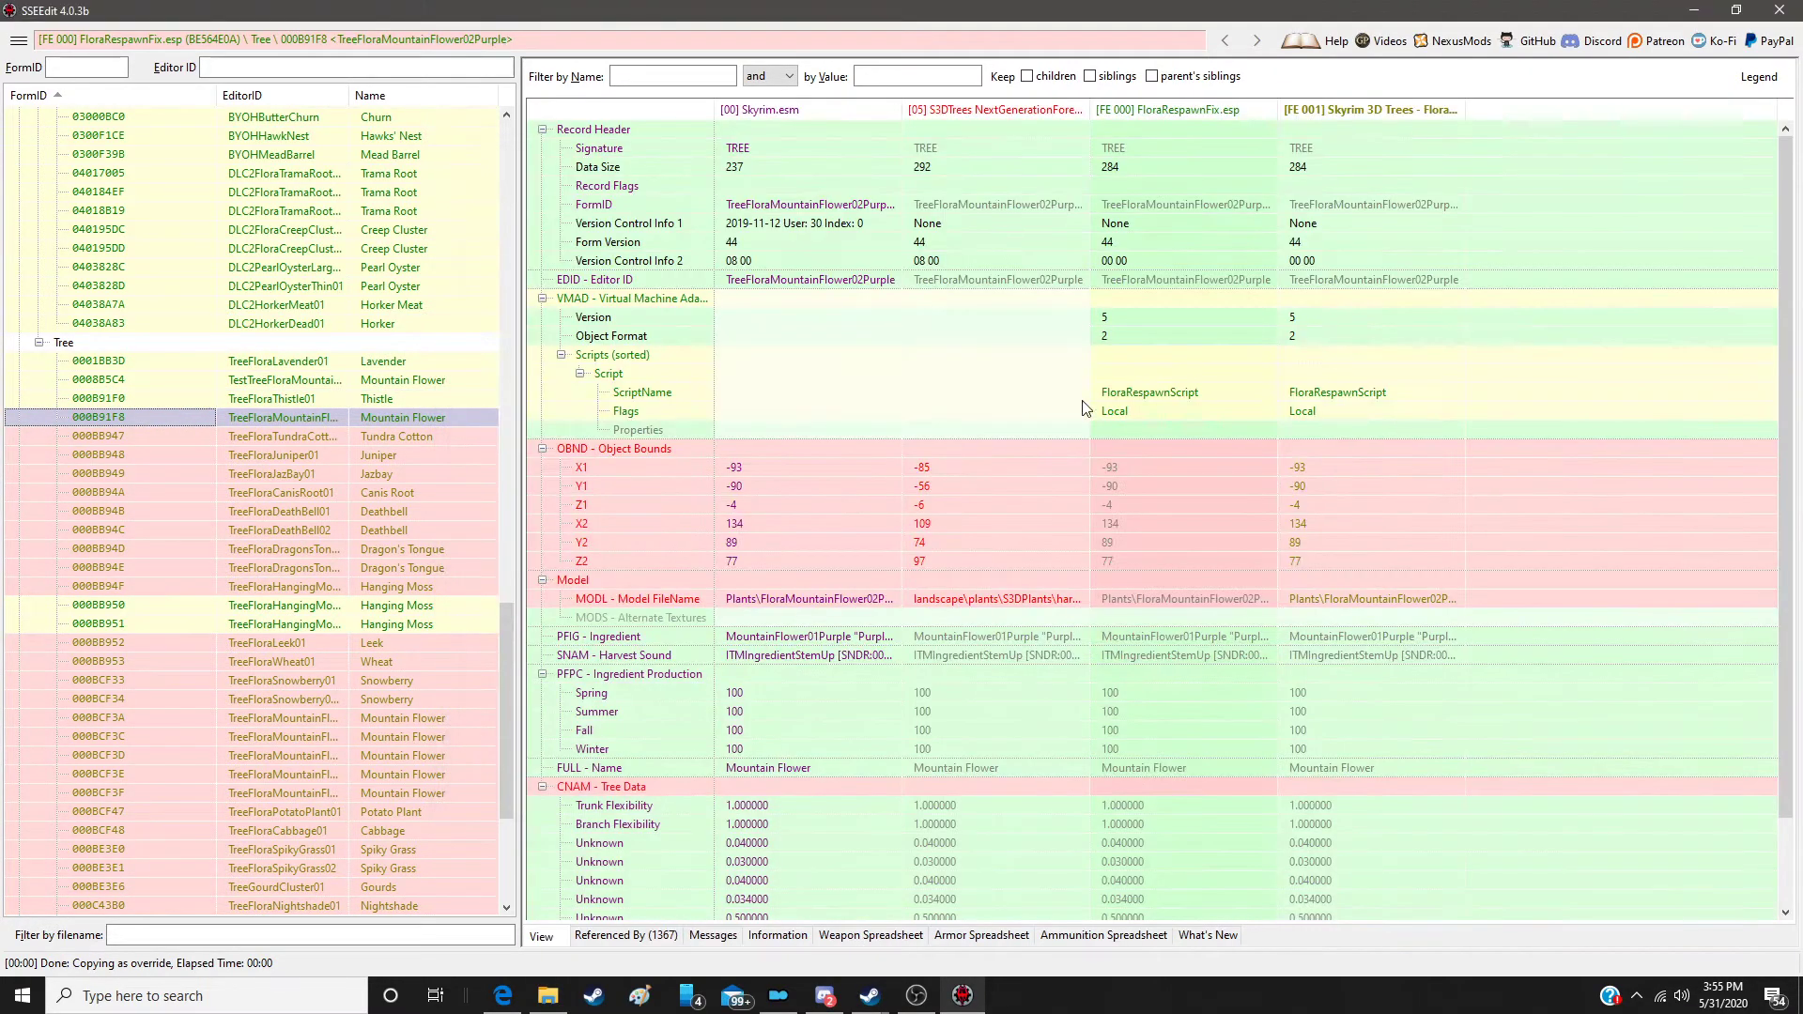
pyautogui.moveTo(990, 450); pyautogui.dragTo(1340, 449)
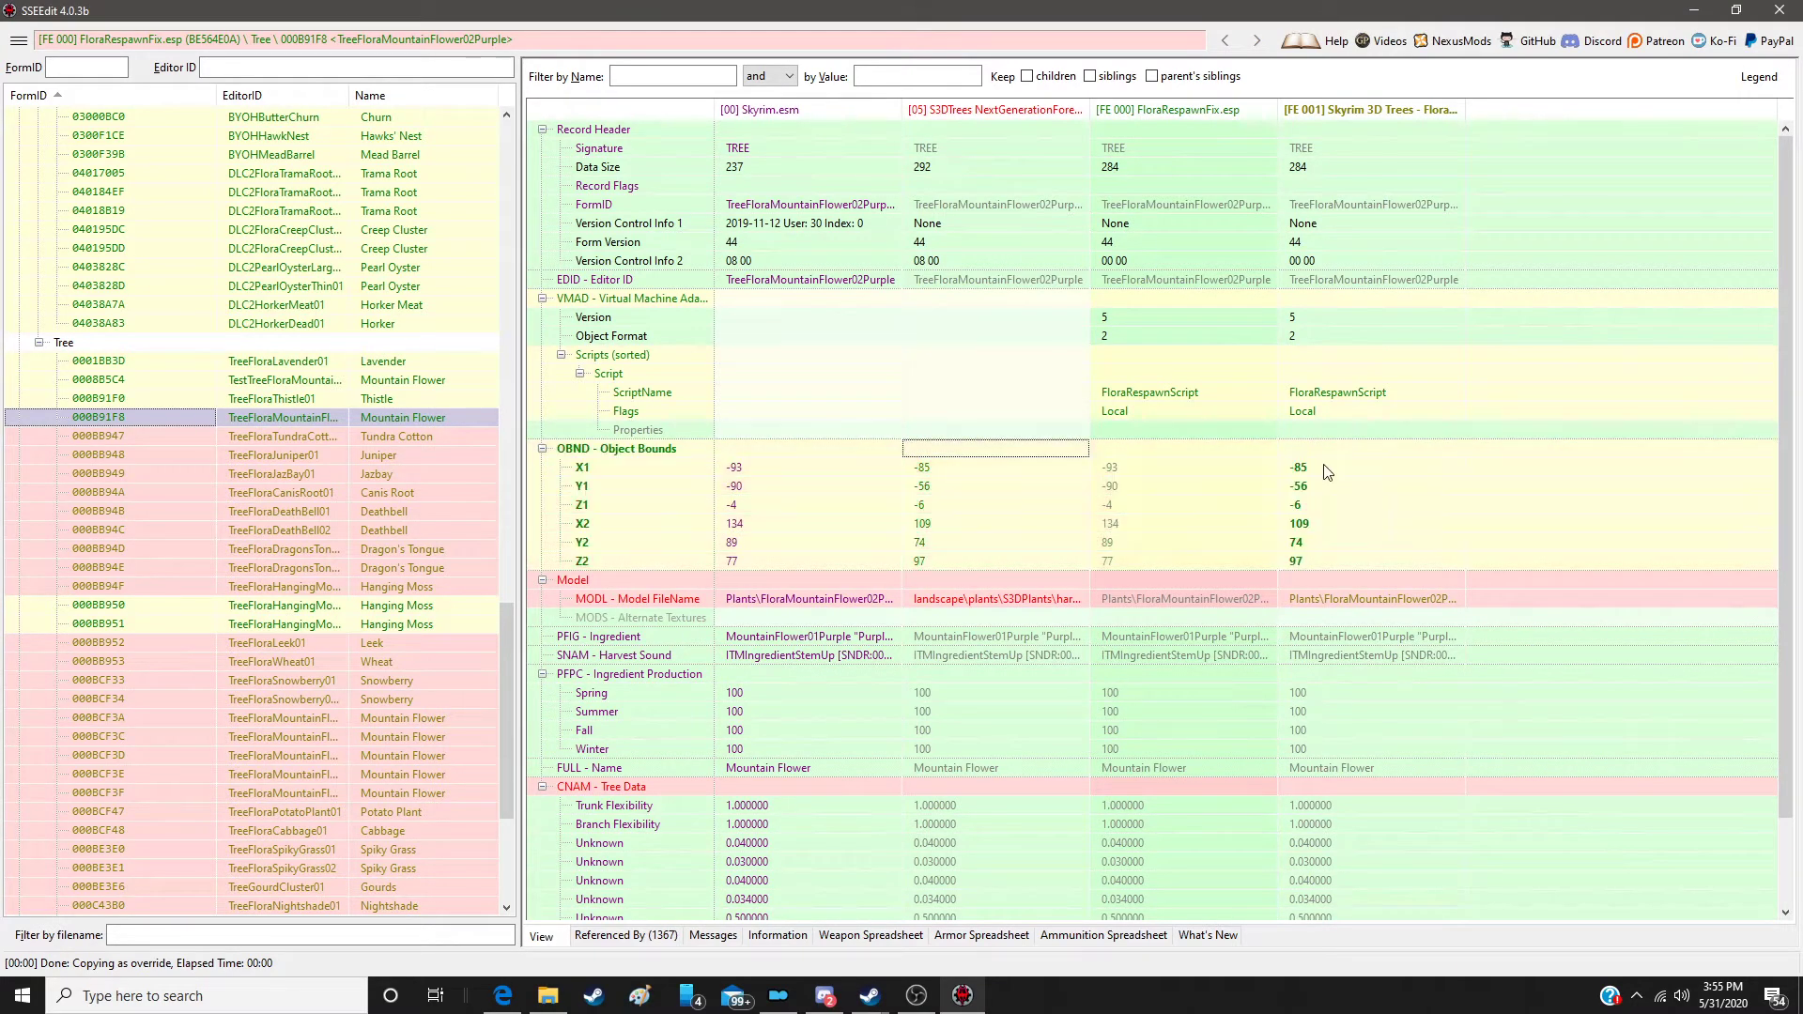
pyautogui.moveTo(999, 576); pyautogui.dragTo(1349, 604)
pyautogui.moveTo(966, 784); pyautogui.dragTo(1389, 779)
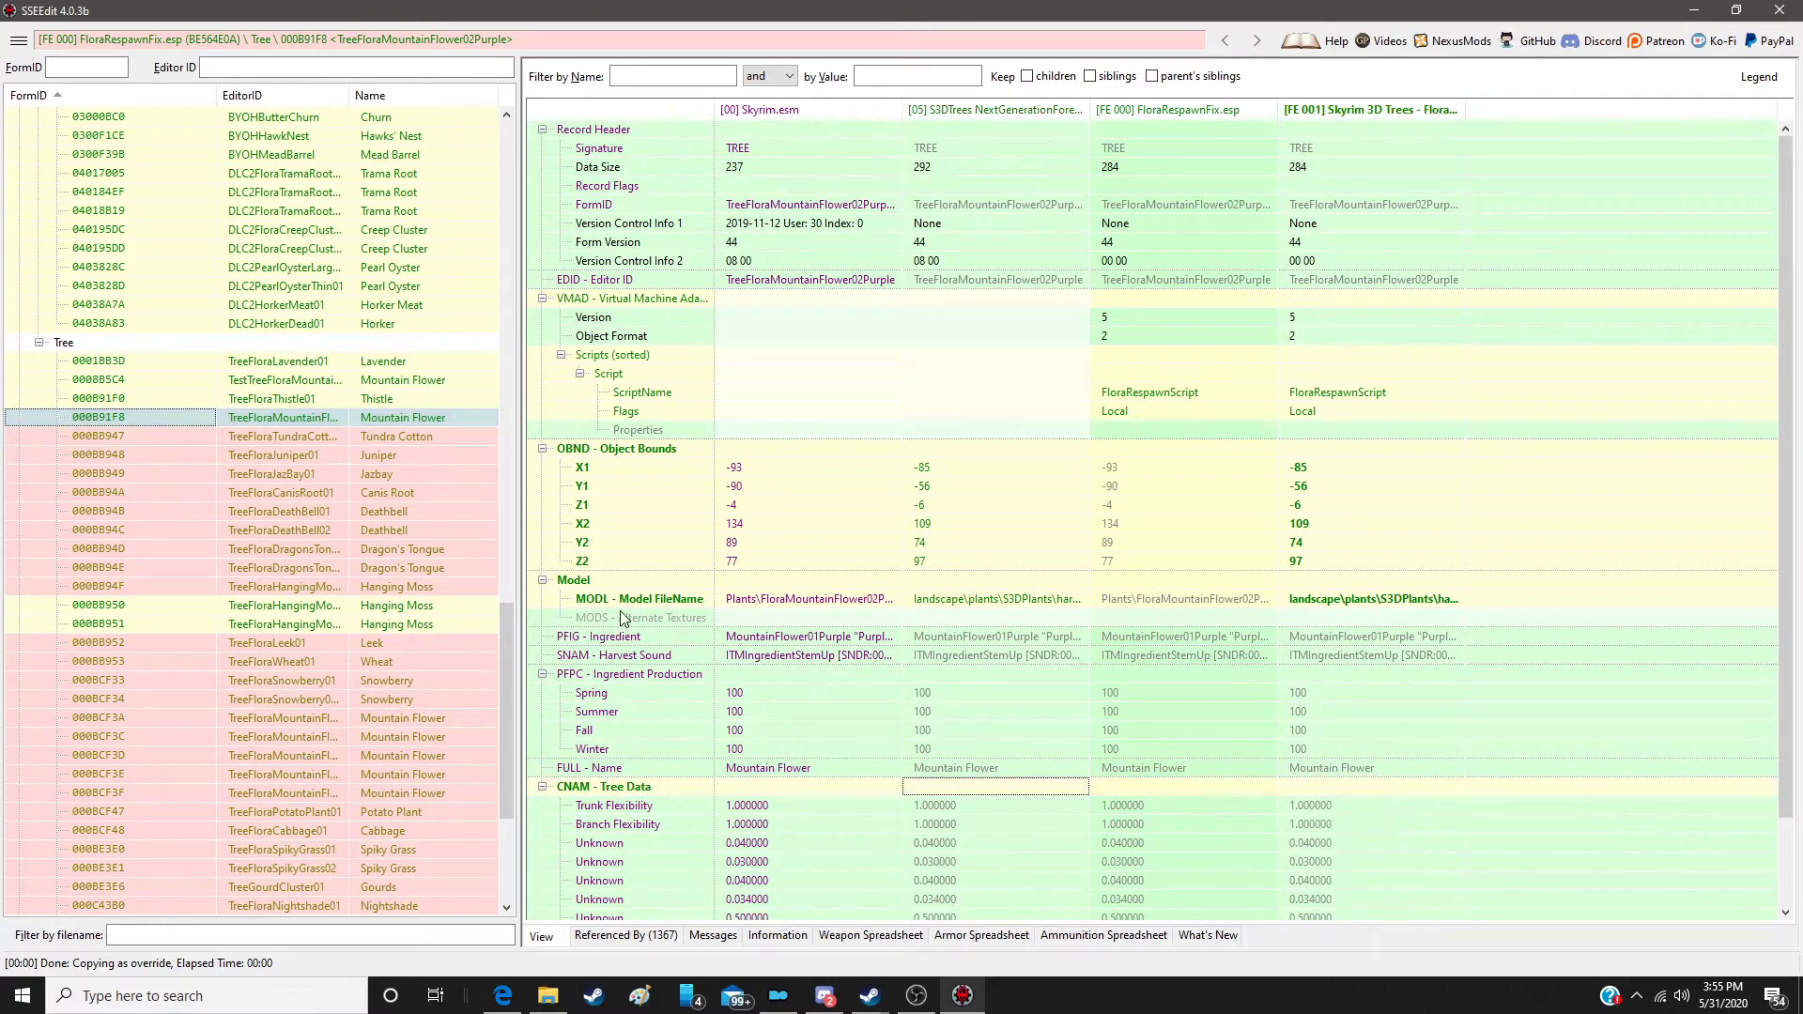
# Step: Copy the Tundra Cotton record from FloraRespawnFix.esp as an override into the Flora Respawn Patch, and forward the S3DTrees object bounds and model
pyautogui.click(413, 436)
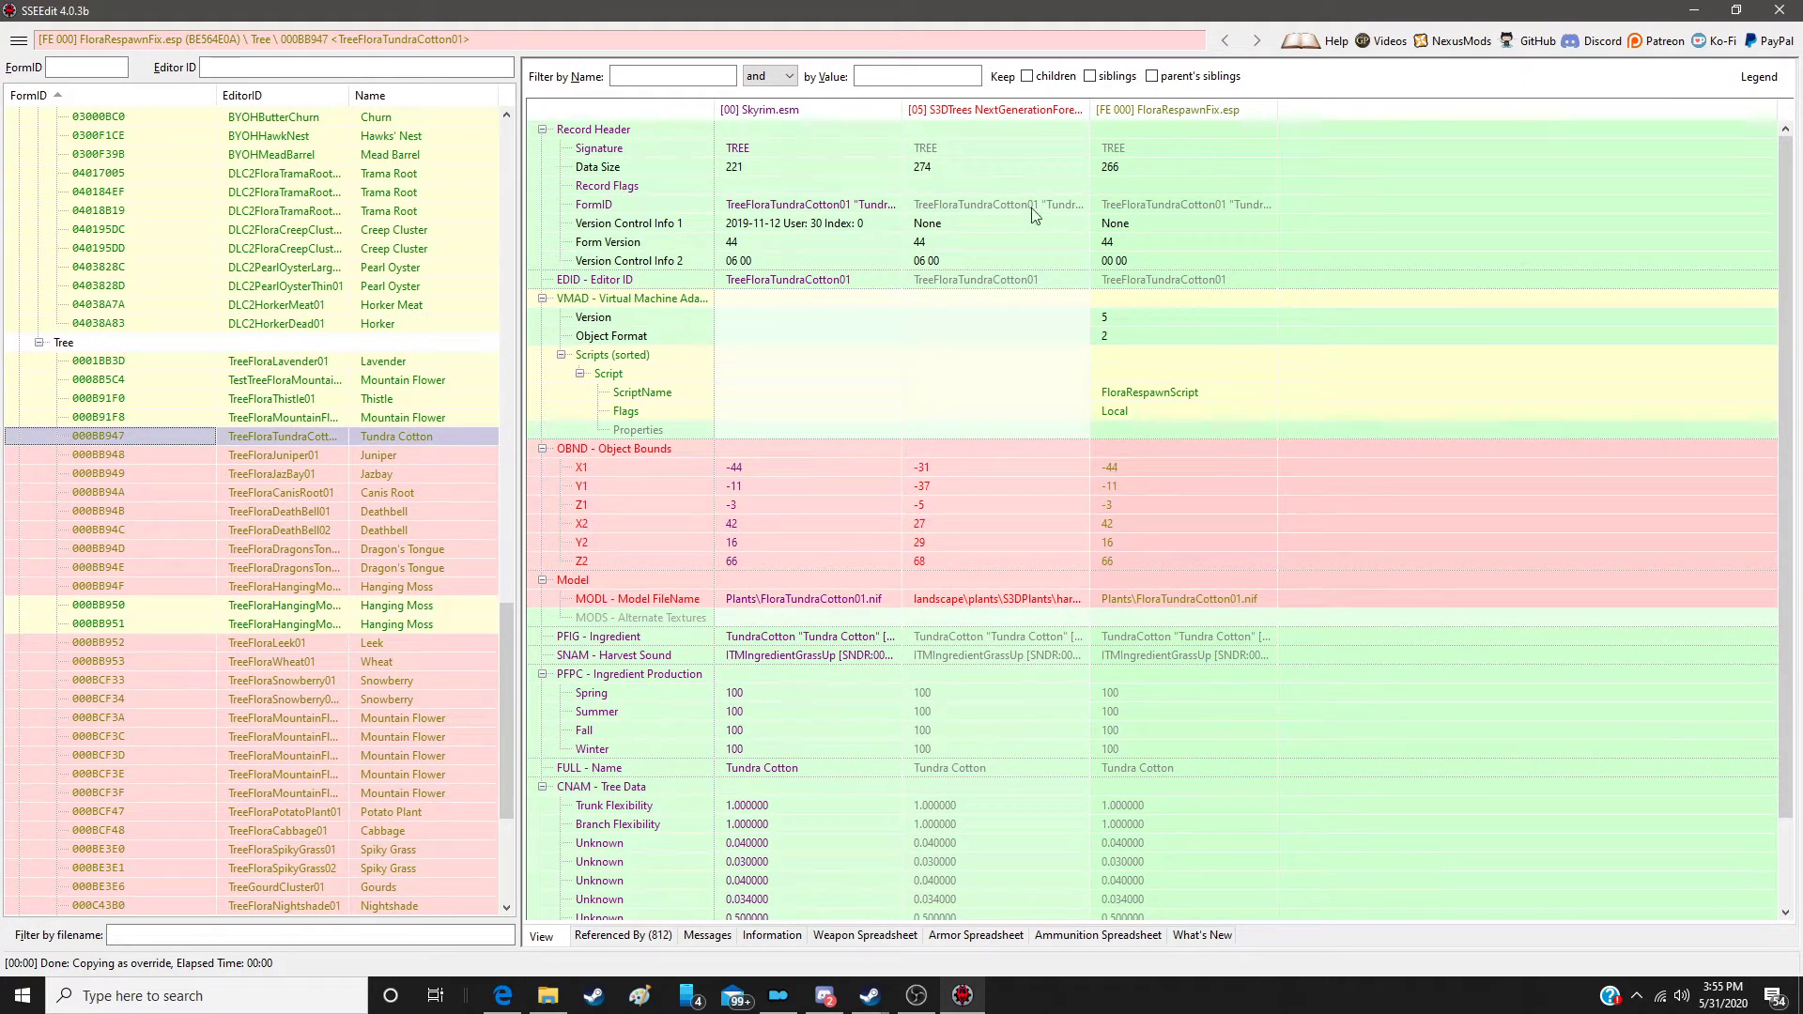
pyautogui.rightClick(1191, 114)
pyautogui.click(1202, 122)
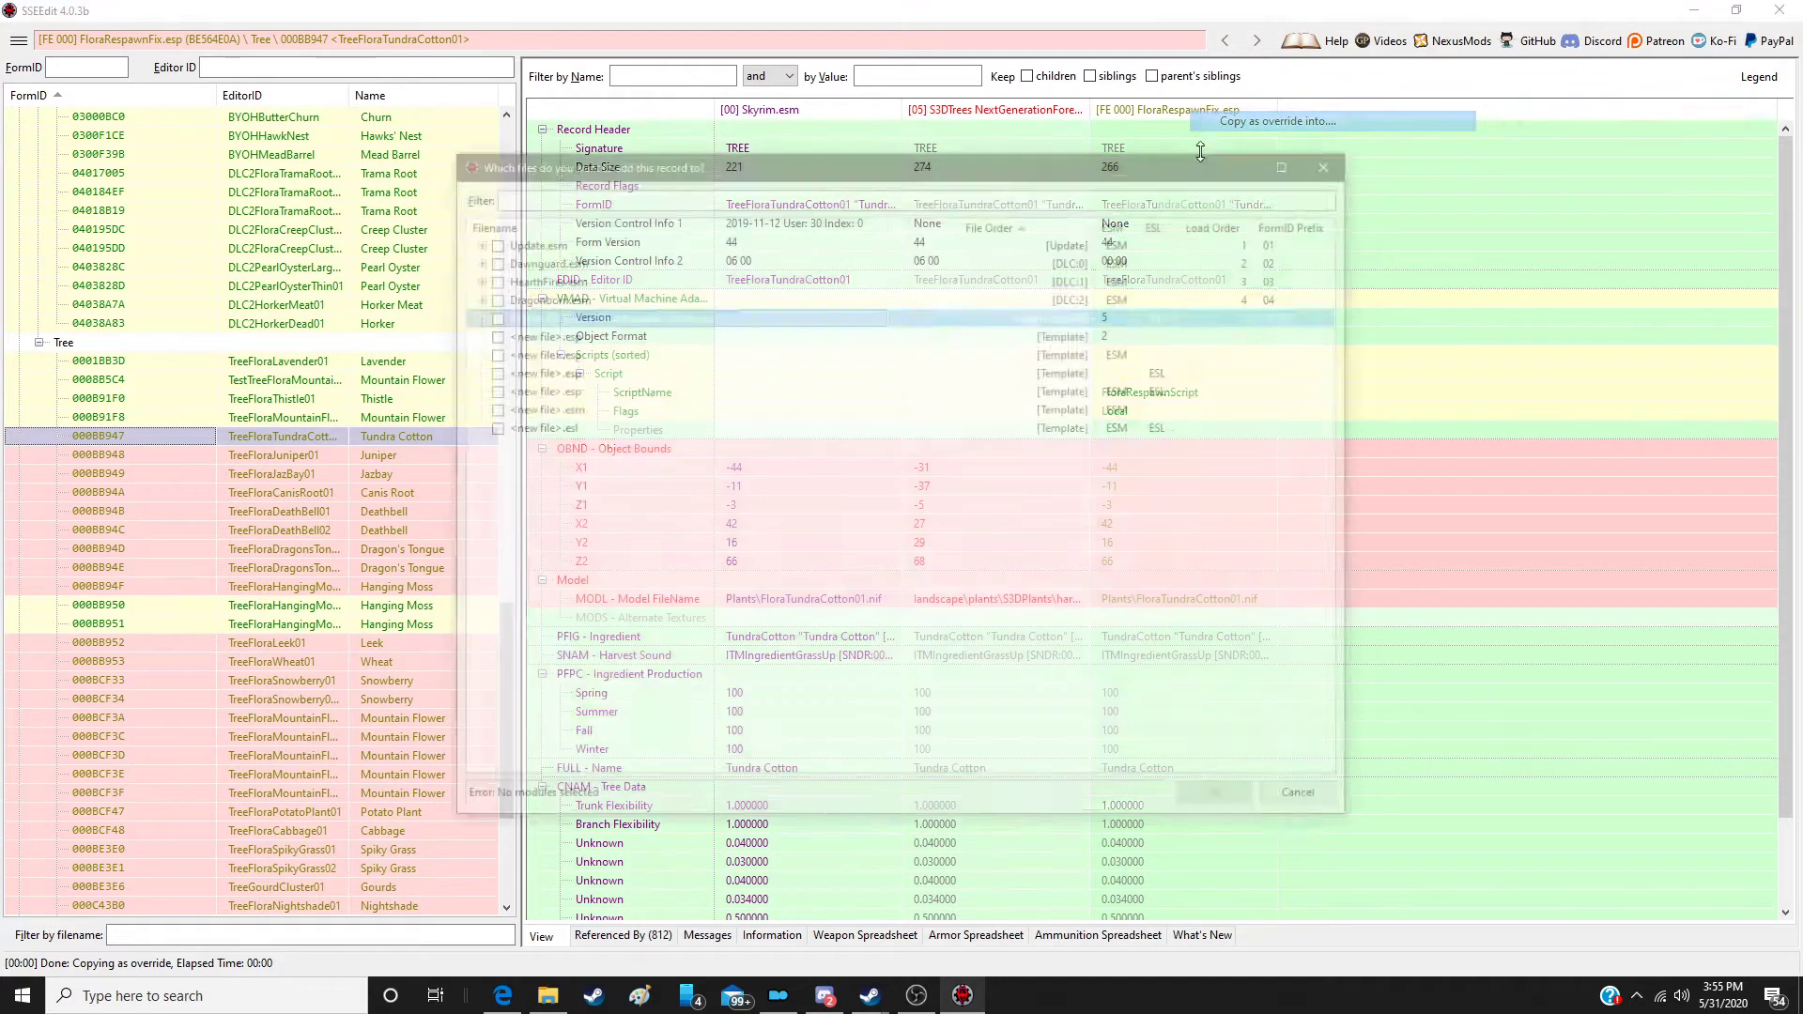
pyautogui.doubleClick(1052, 320)
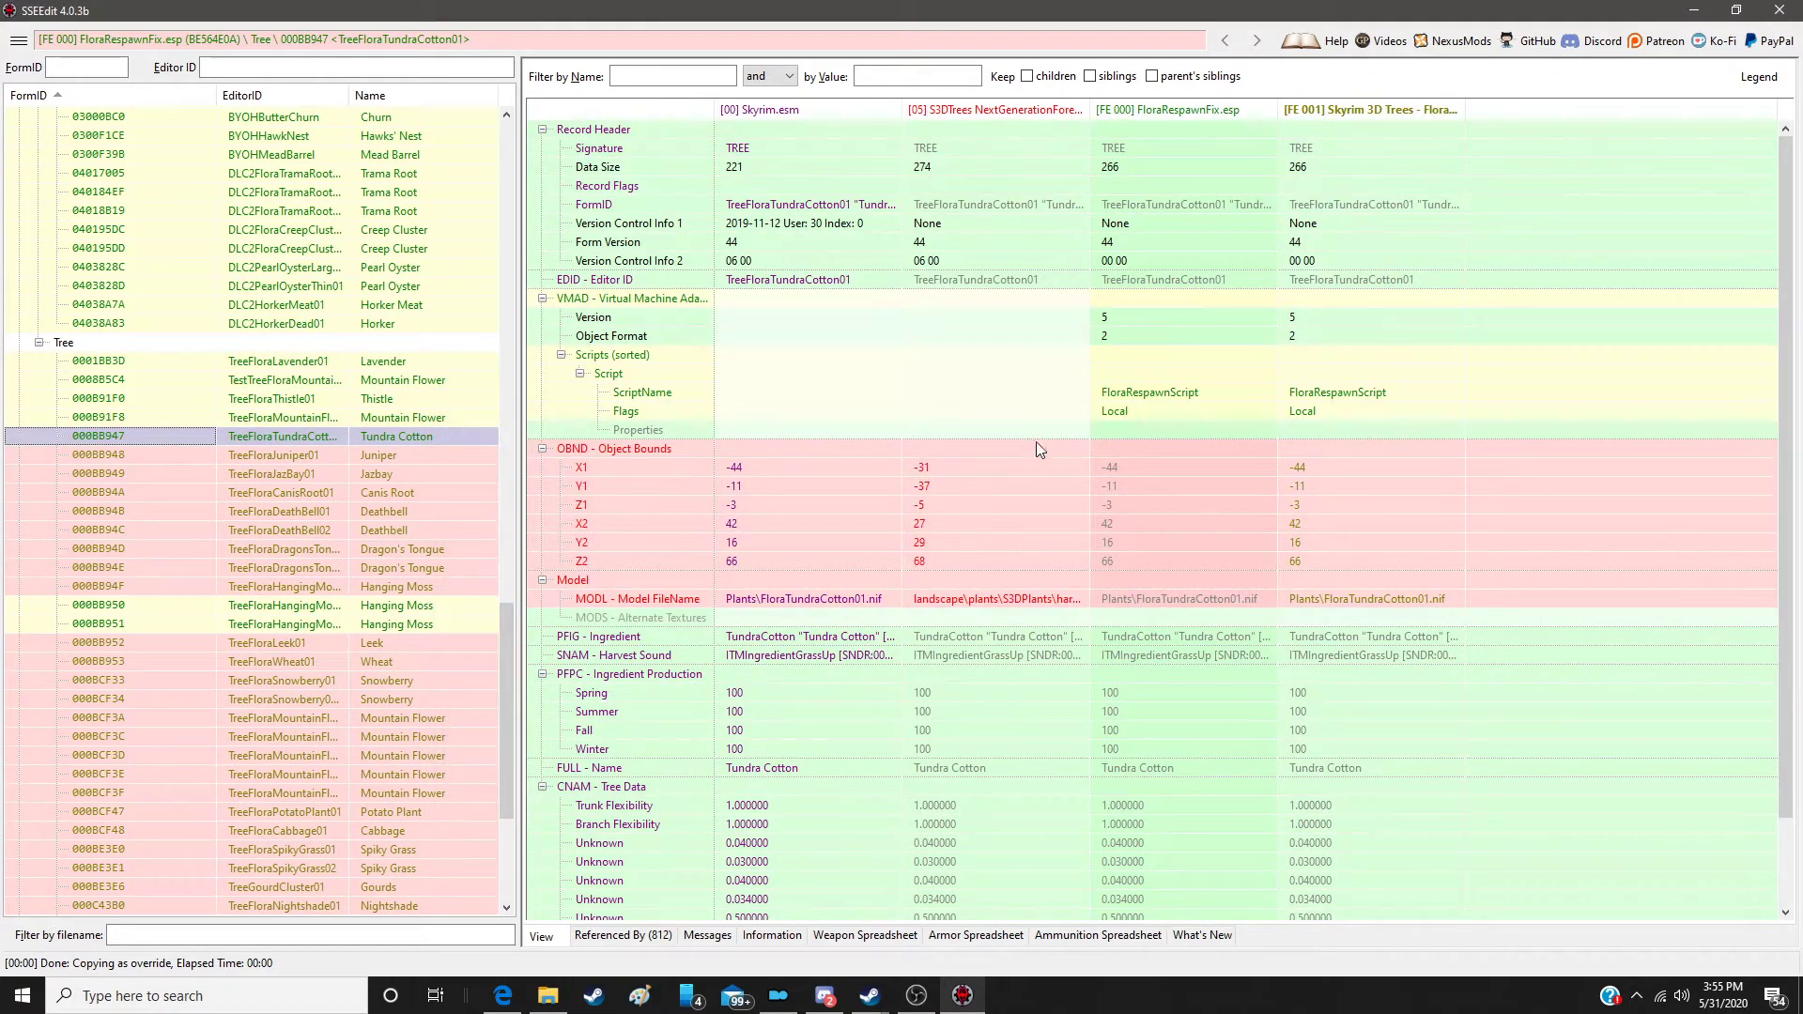
pyautogui.moveTo(1039, 450); pyautogui.dragTo(1390, 453)
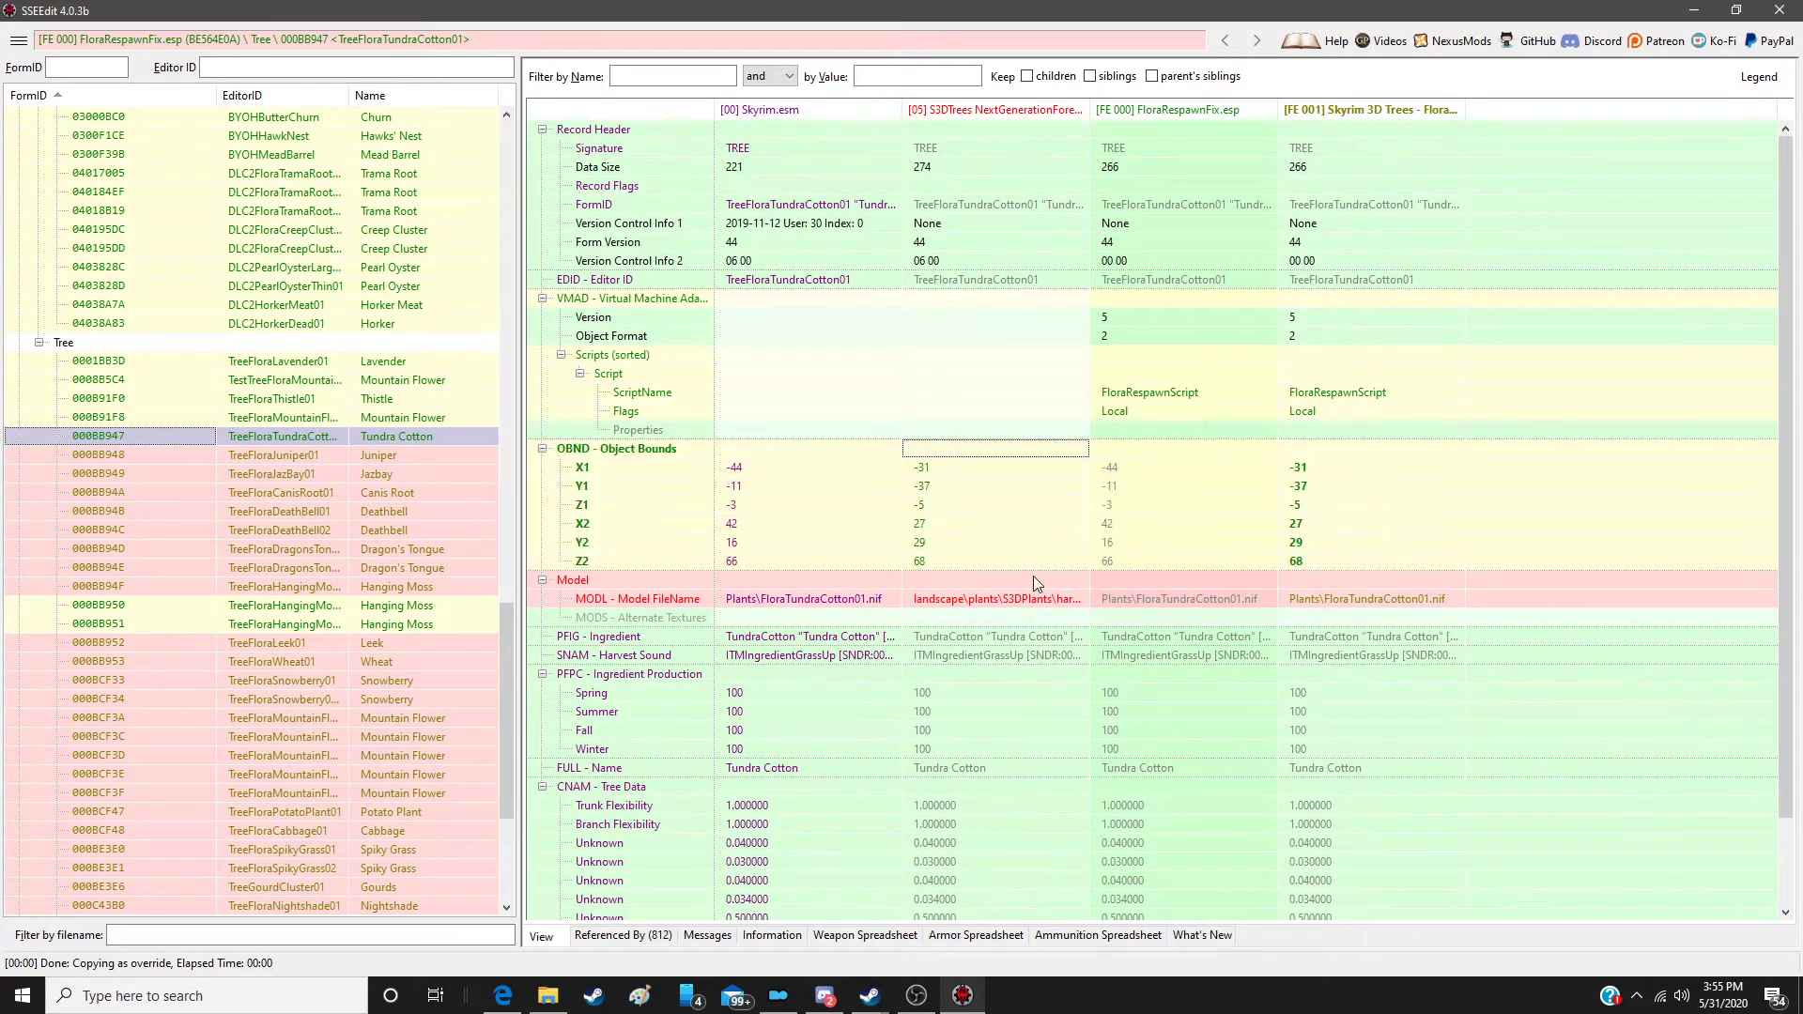
pyautogui.moveTo(1033, 576); pyautogui.dragTo(1383, 577)
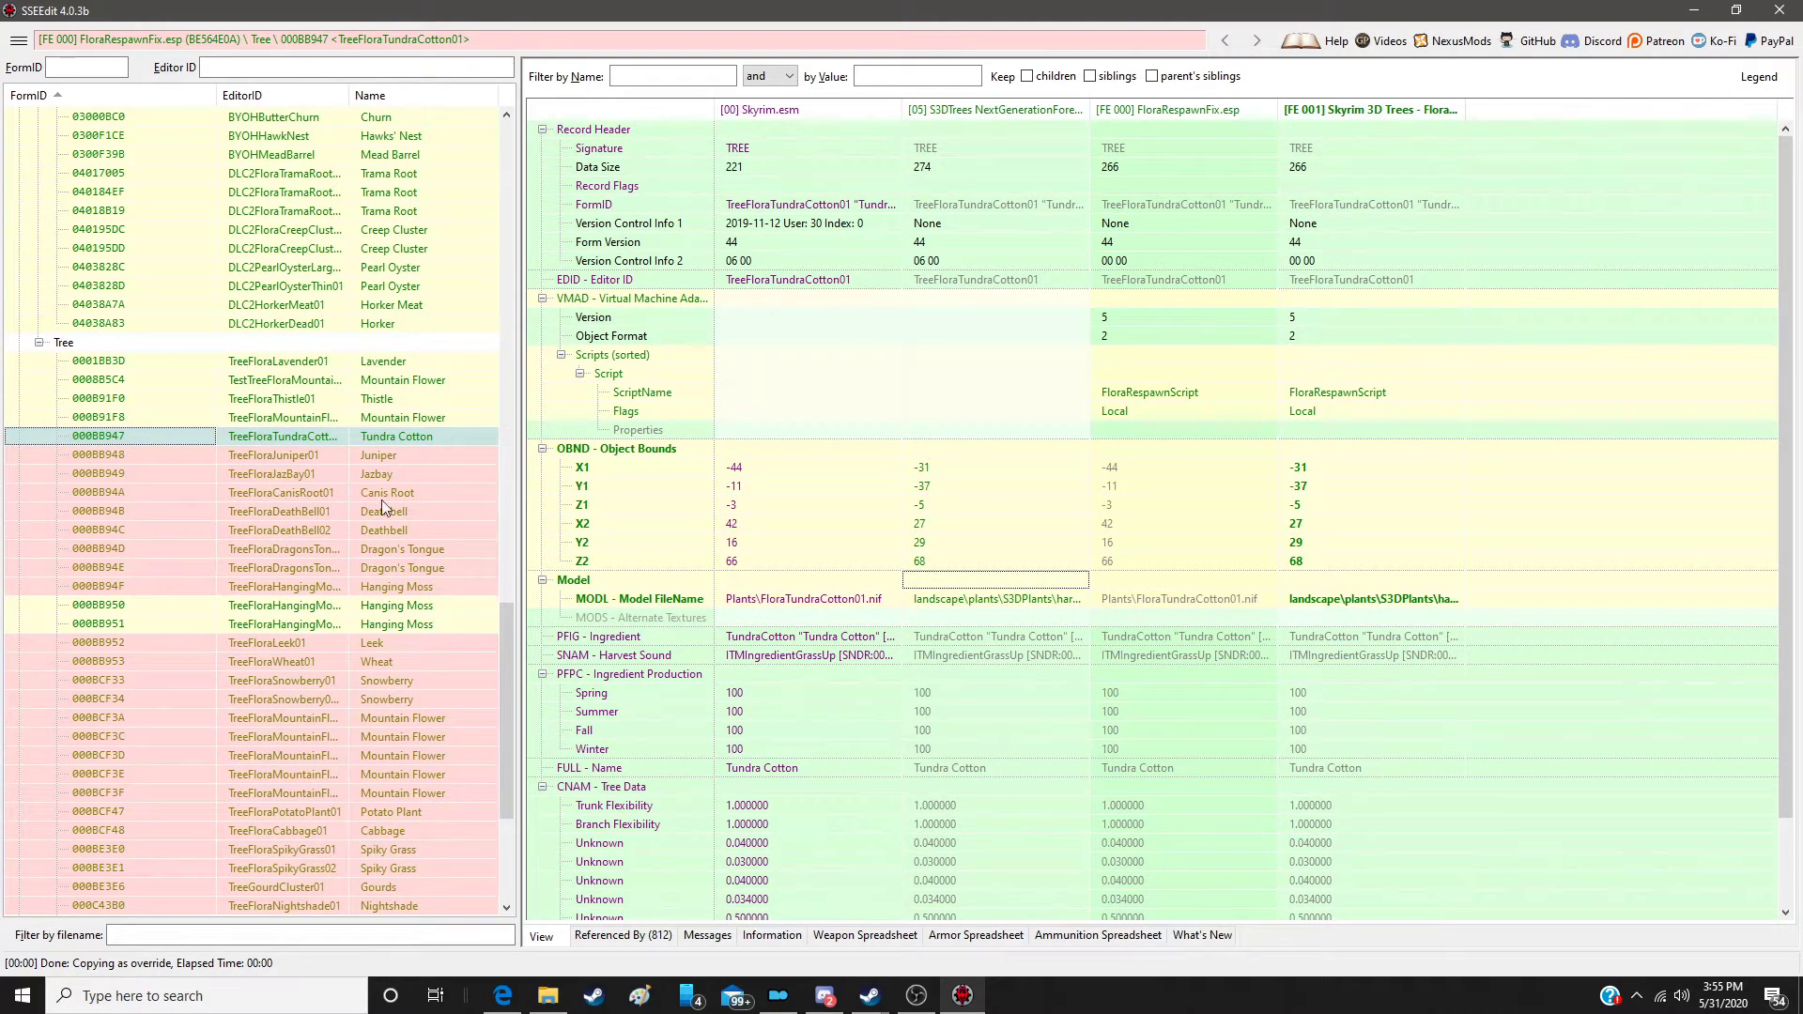
# Step: Copy the Juniper record from FloraRespawnFix.esp as an override into the Flora Respawn Patch, and forward the S3DTrees object bounds, model file name and tree data
pyautogui.click(386, 457)
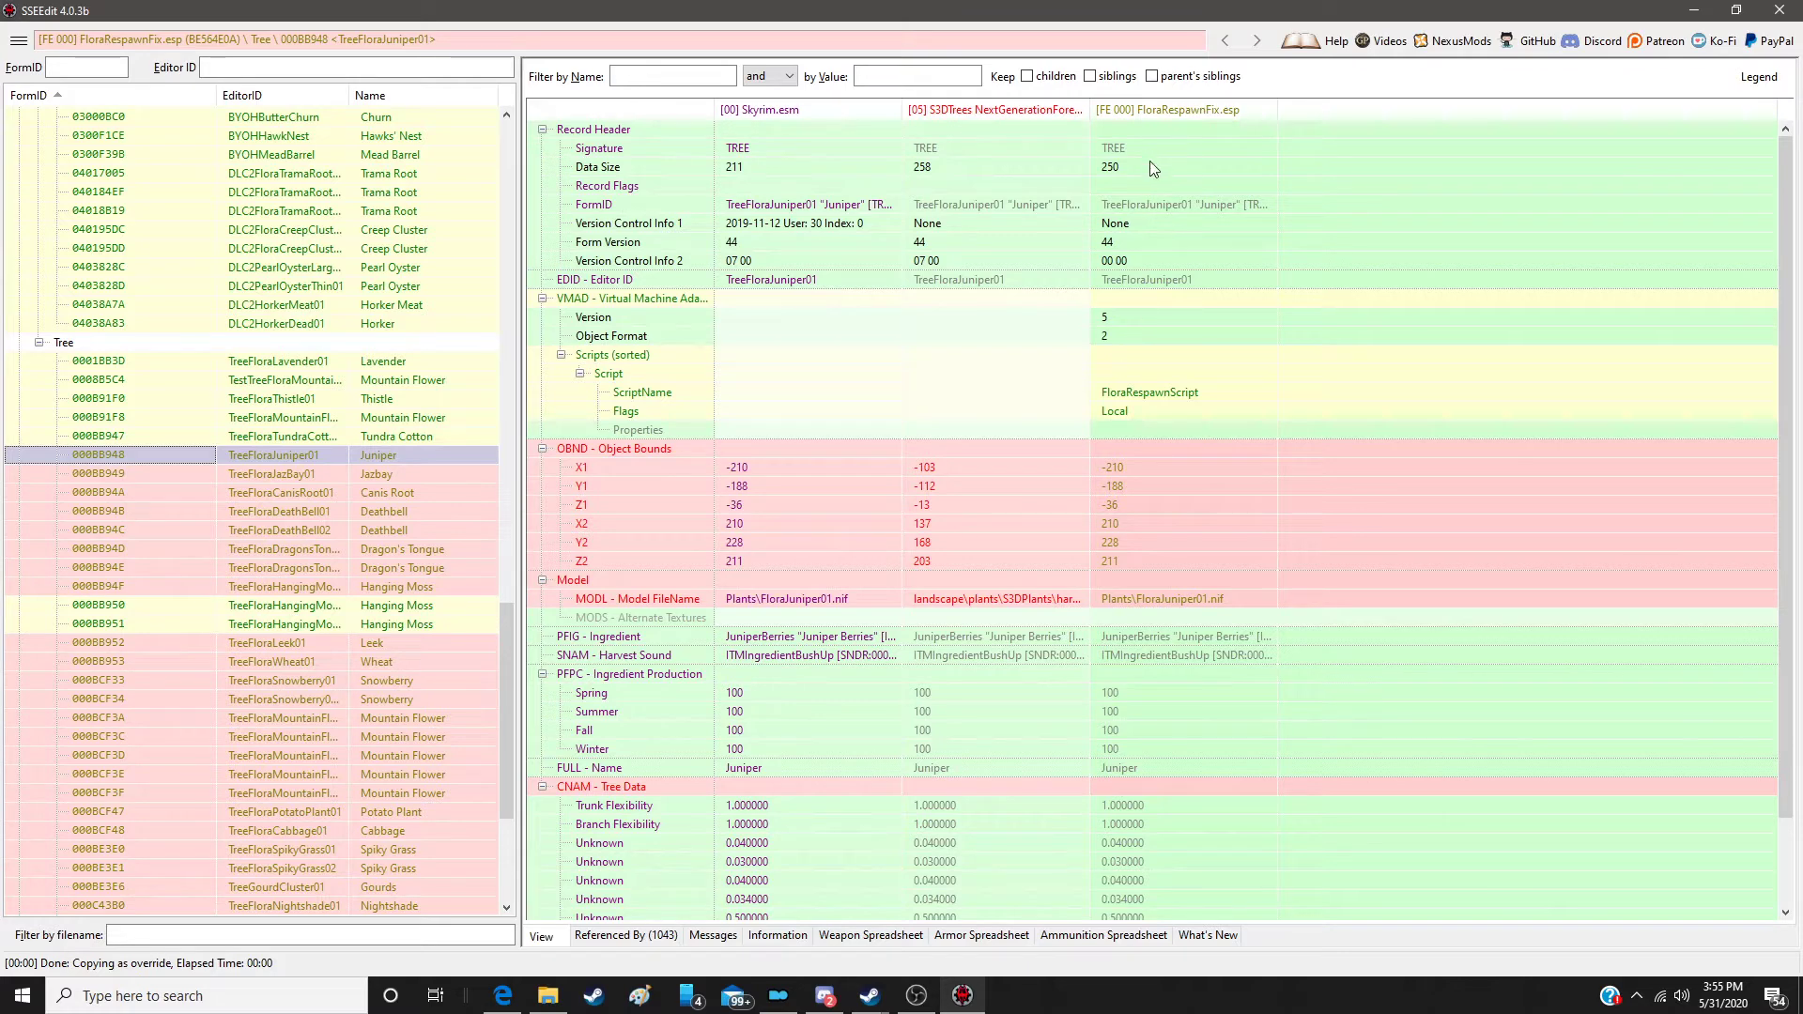
pyautogui.rightClick(1170, 110)
pyautogui.click(1221, 120)
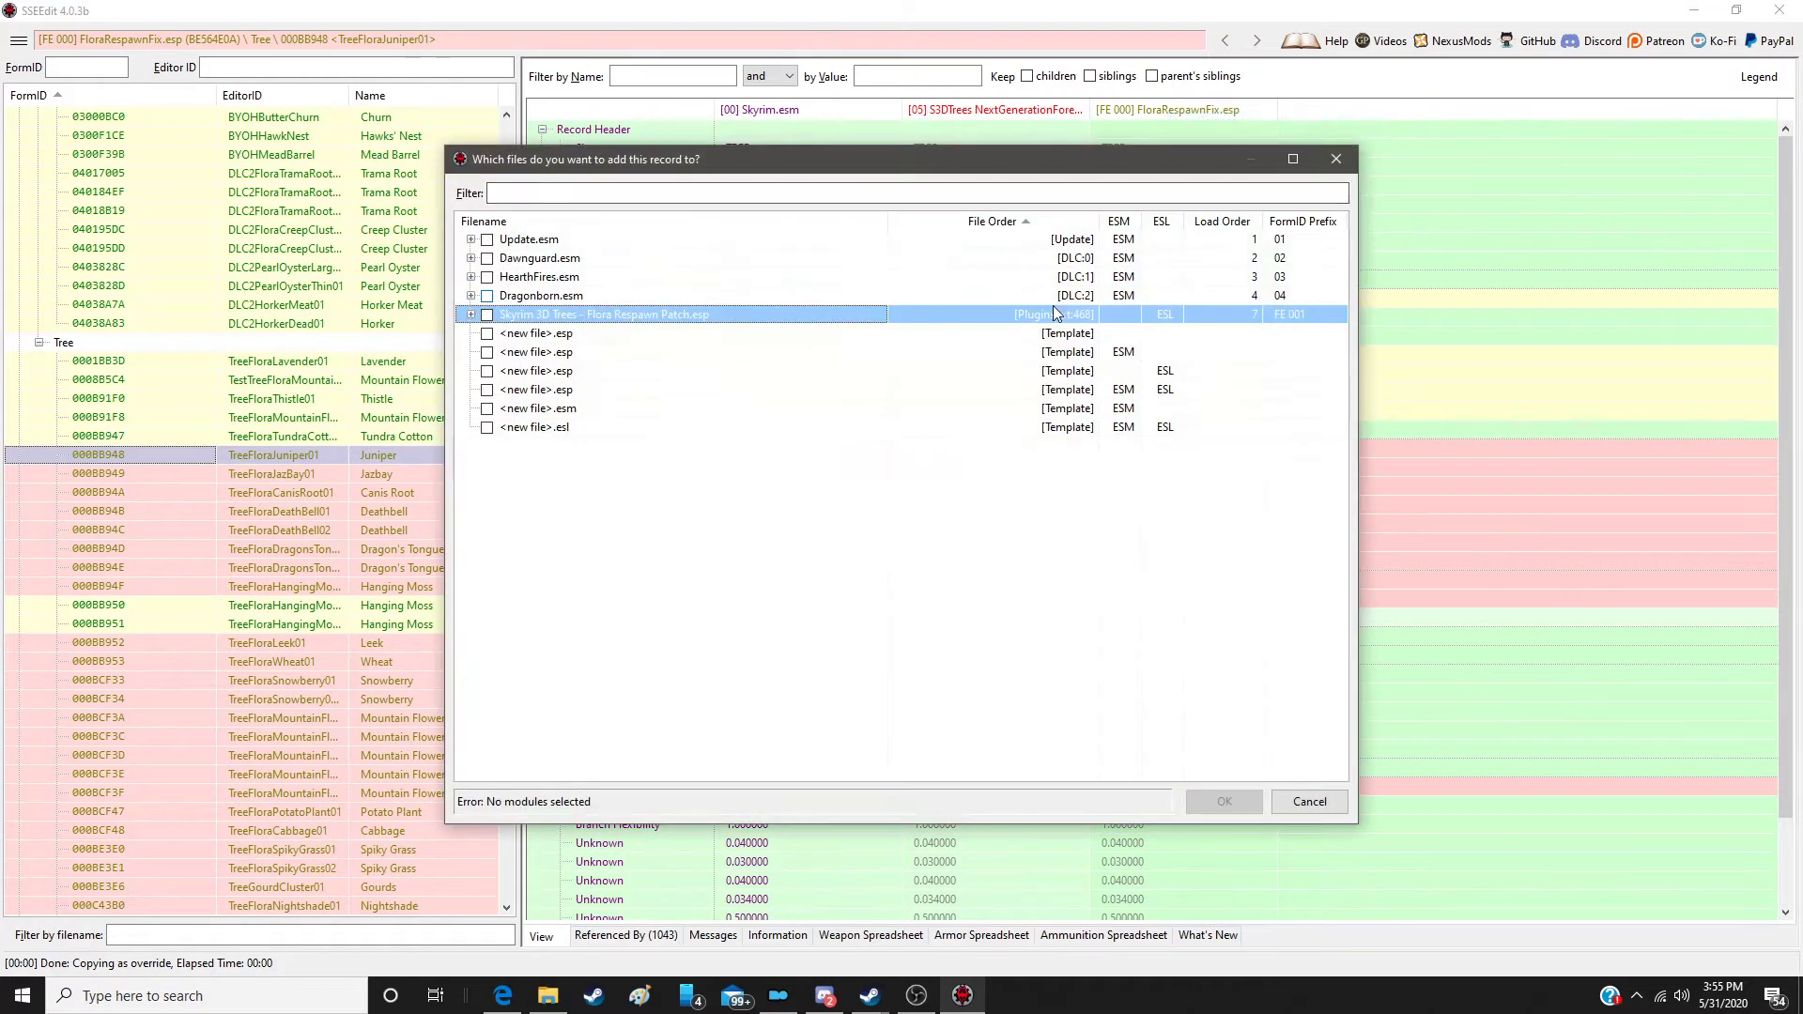
pyautogui.doubleClick(1052, 312)
pyautogui.moveTo(1001, 449); pyautogui.dragTo(1360, 454)
pyautogui.click(1013, 582)
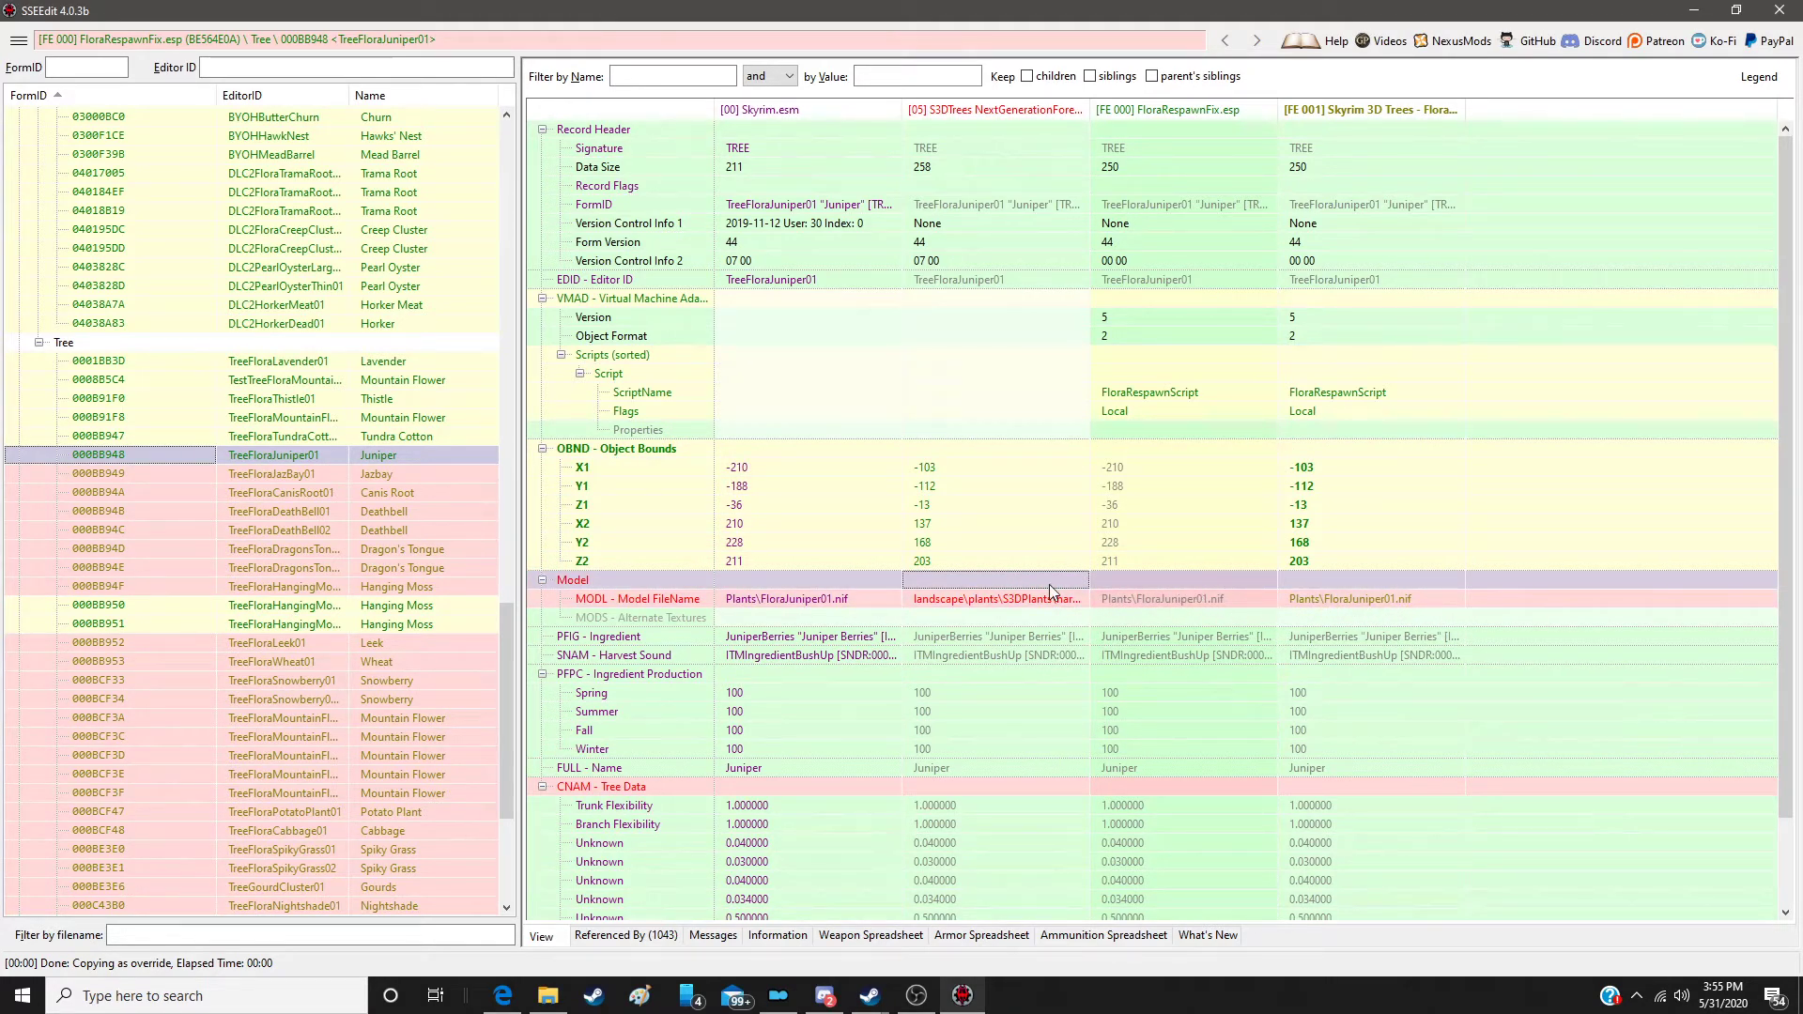
pyautogui.moveTo(995, 598); pyautogui.dragTo(1380, 620)
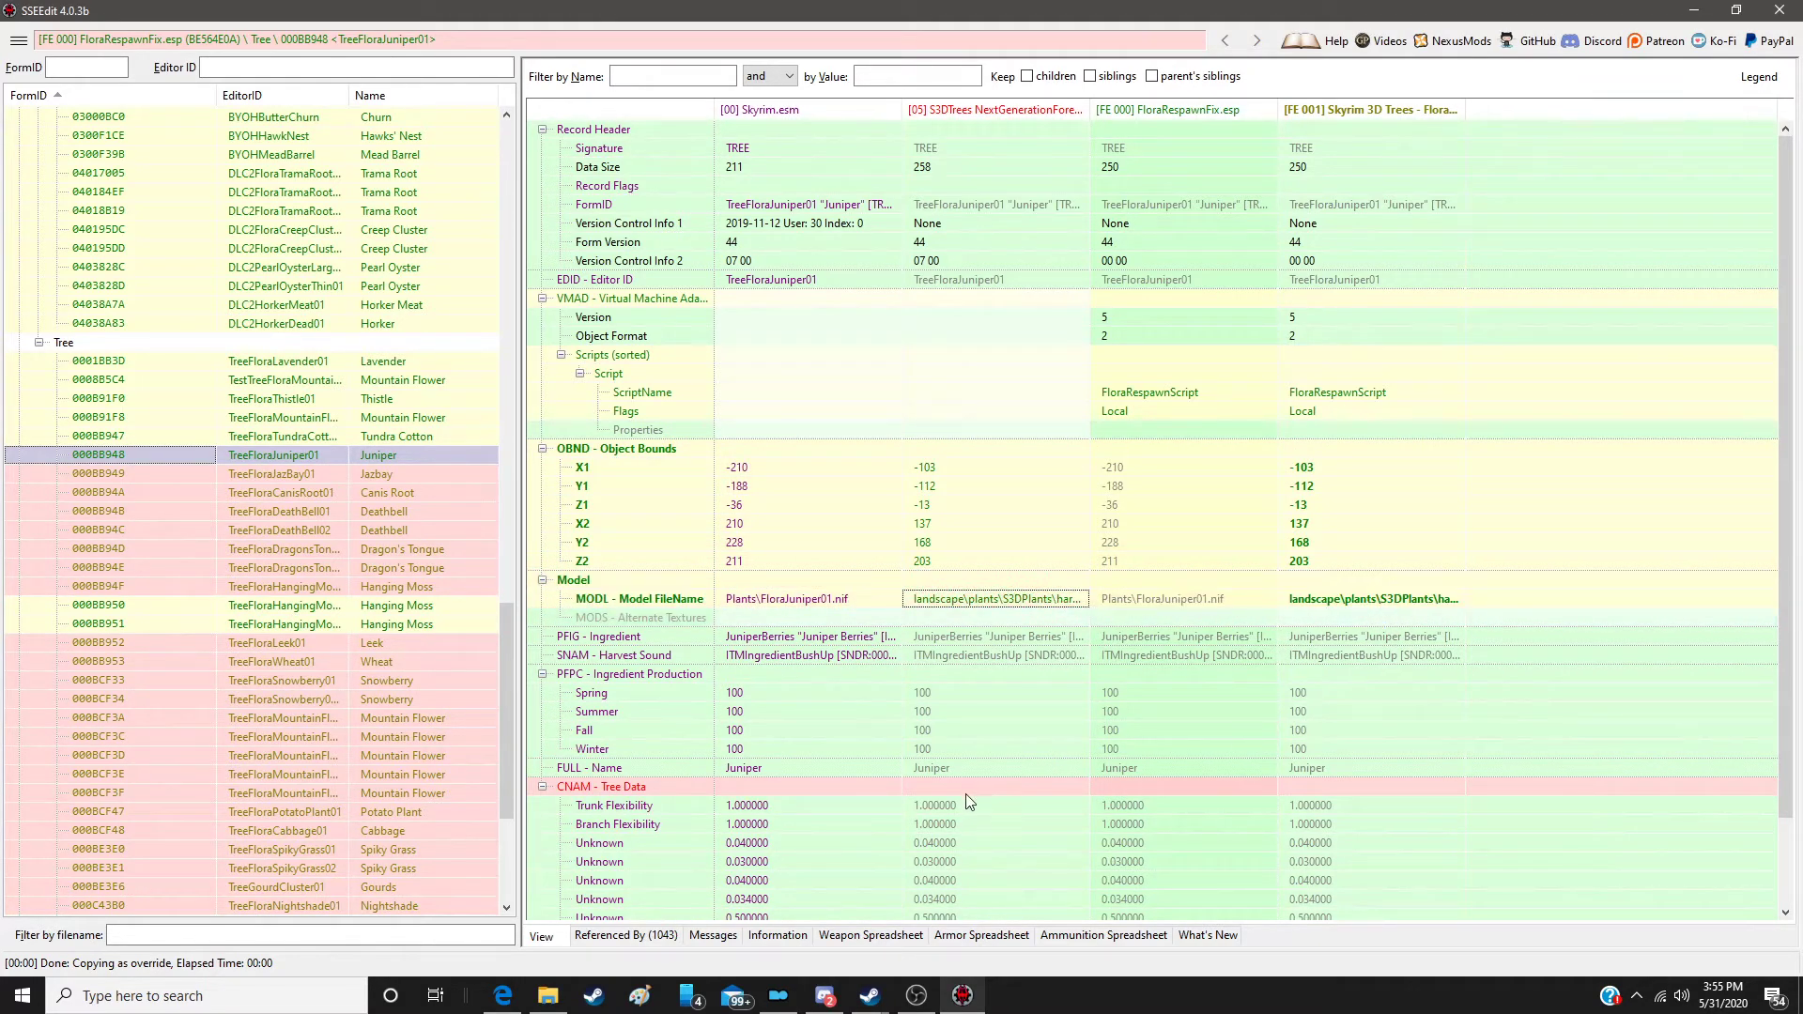
pyautogui.moveTo(964, 783); pyautogui.dragTo(1360, 784)
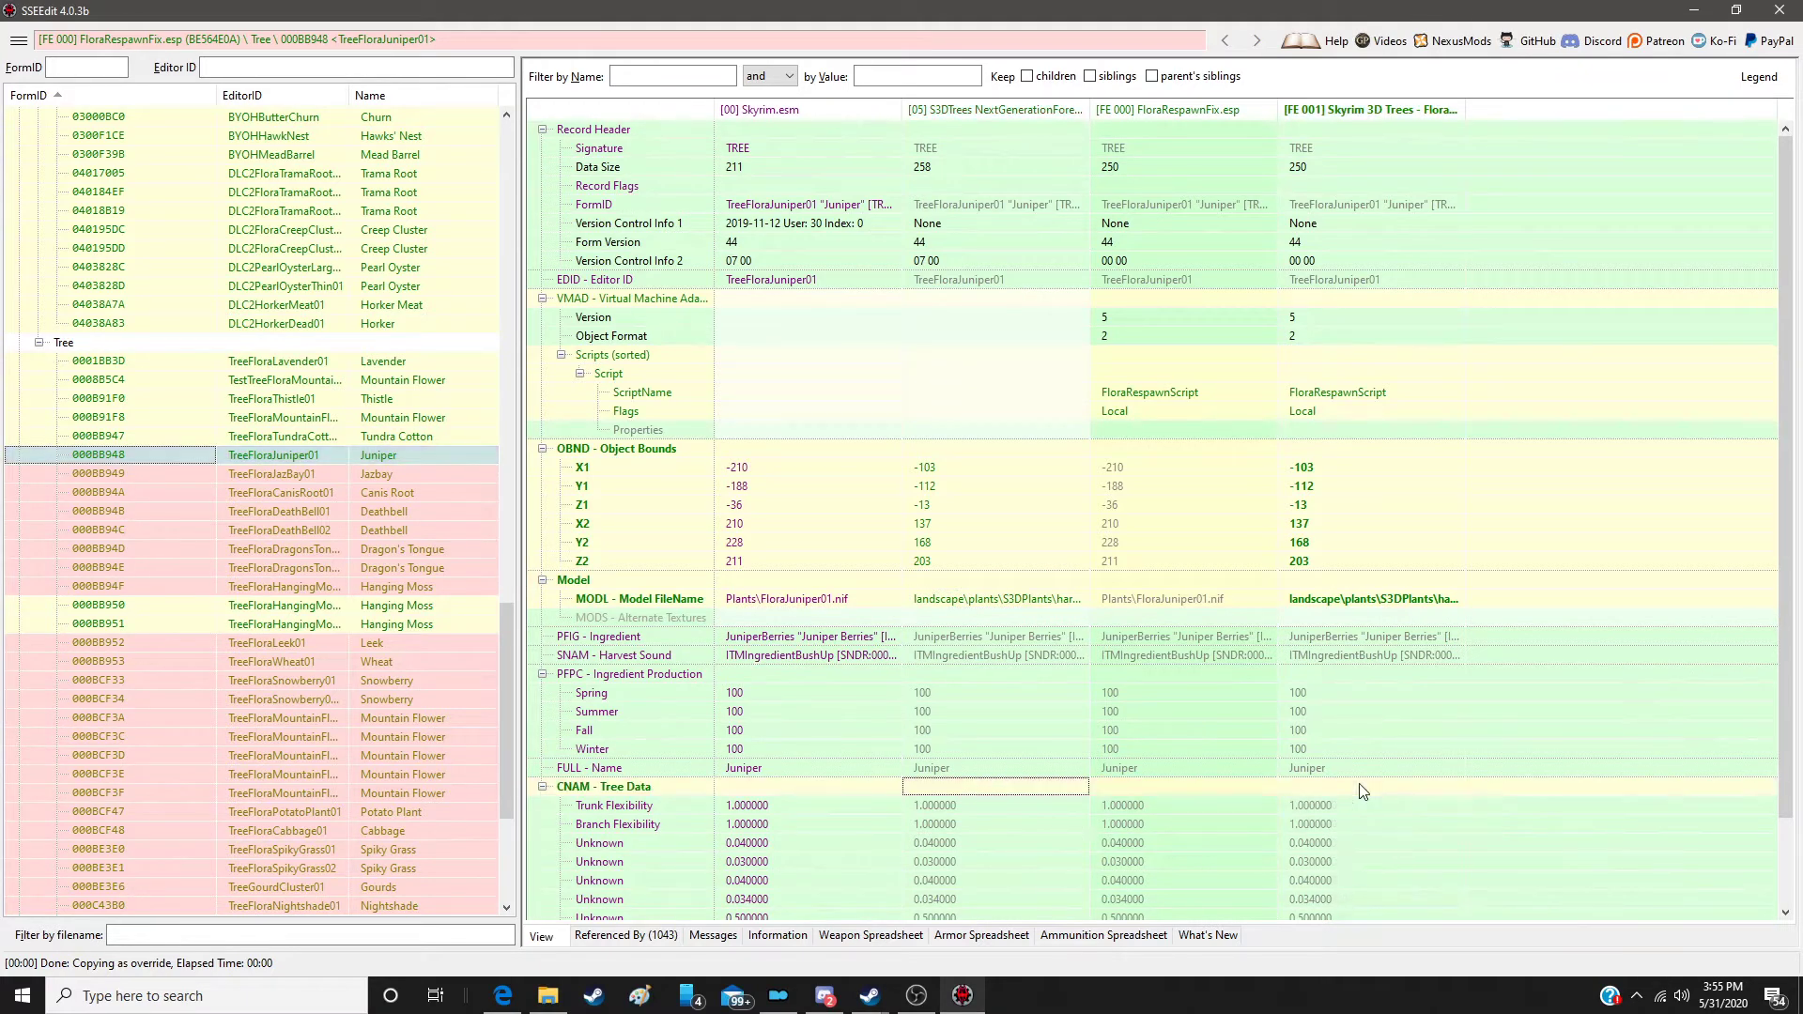
# Step: Copy the Jazbay record from FloraRespawnFix.esp as an override into the Flora Respawn Patch, and forward the S3DTrees object bounds and model
pyautogui.click(359, 479)
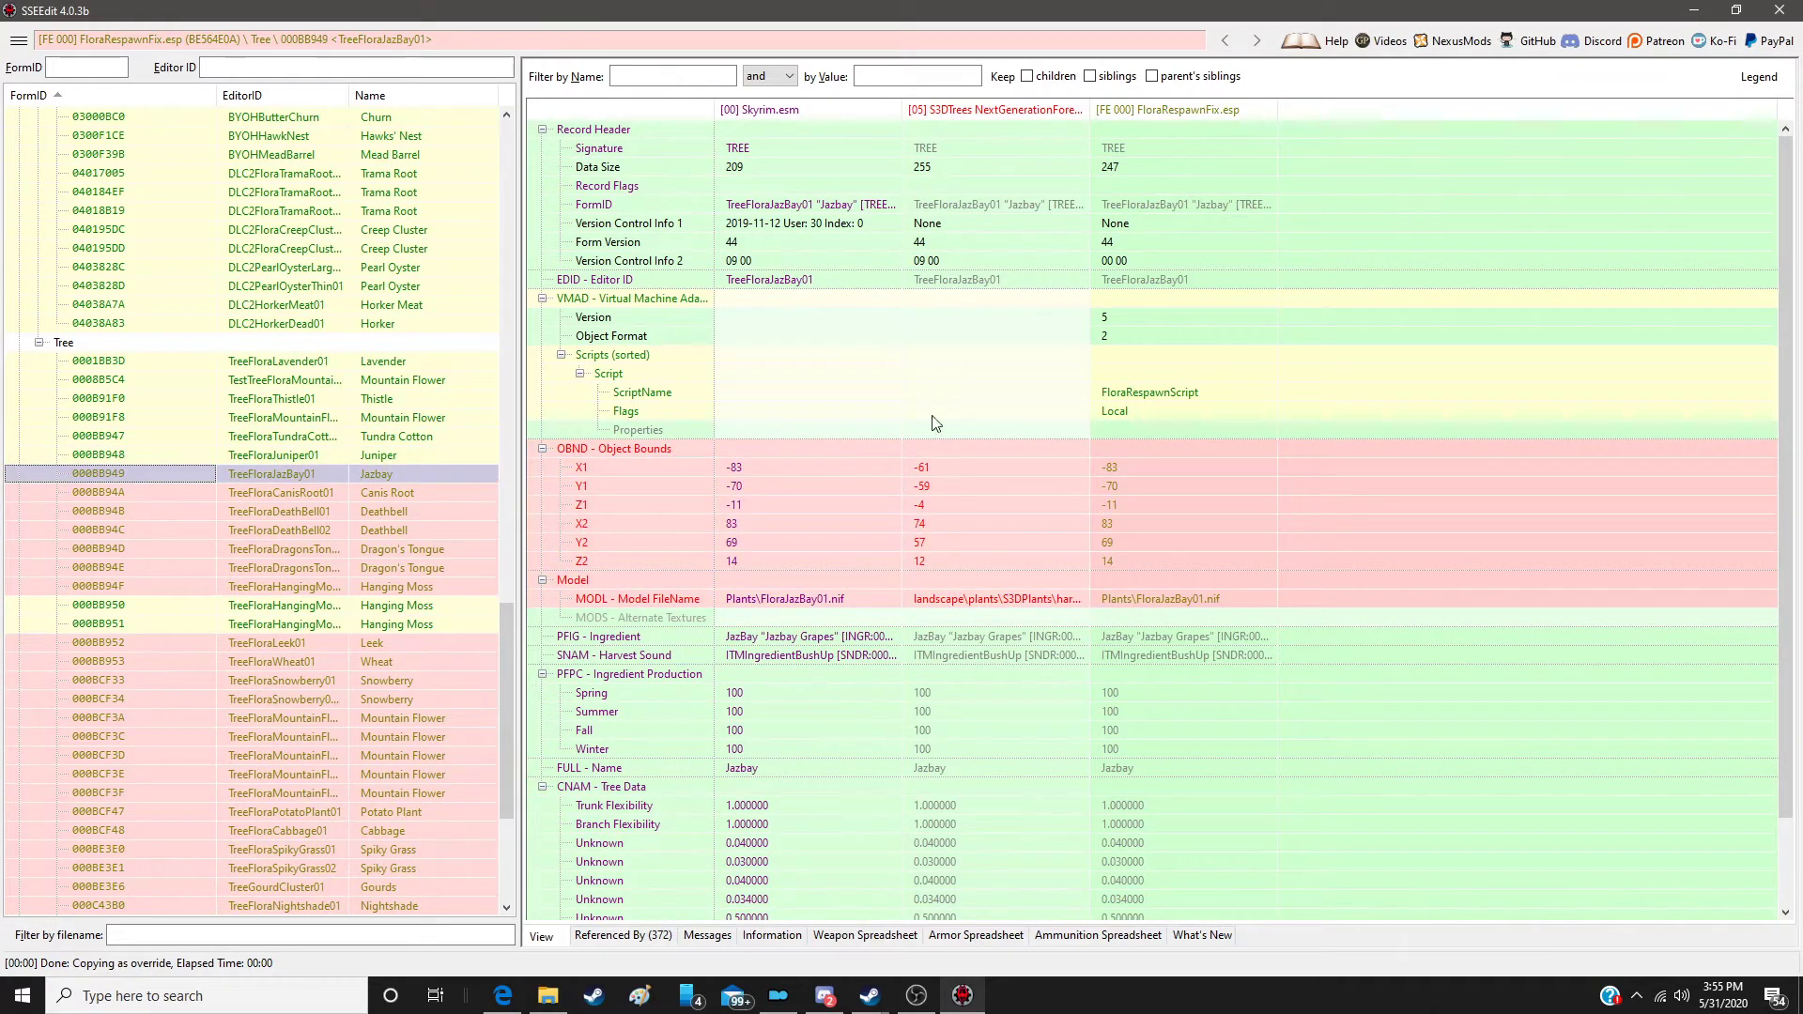
pyautogui.rightClick(1146, 113)
pyautogui.click(1179, 130)
pyautogui.doubleClick(1052, 319)
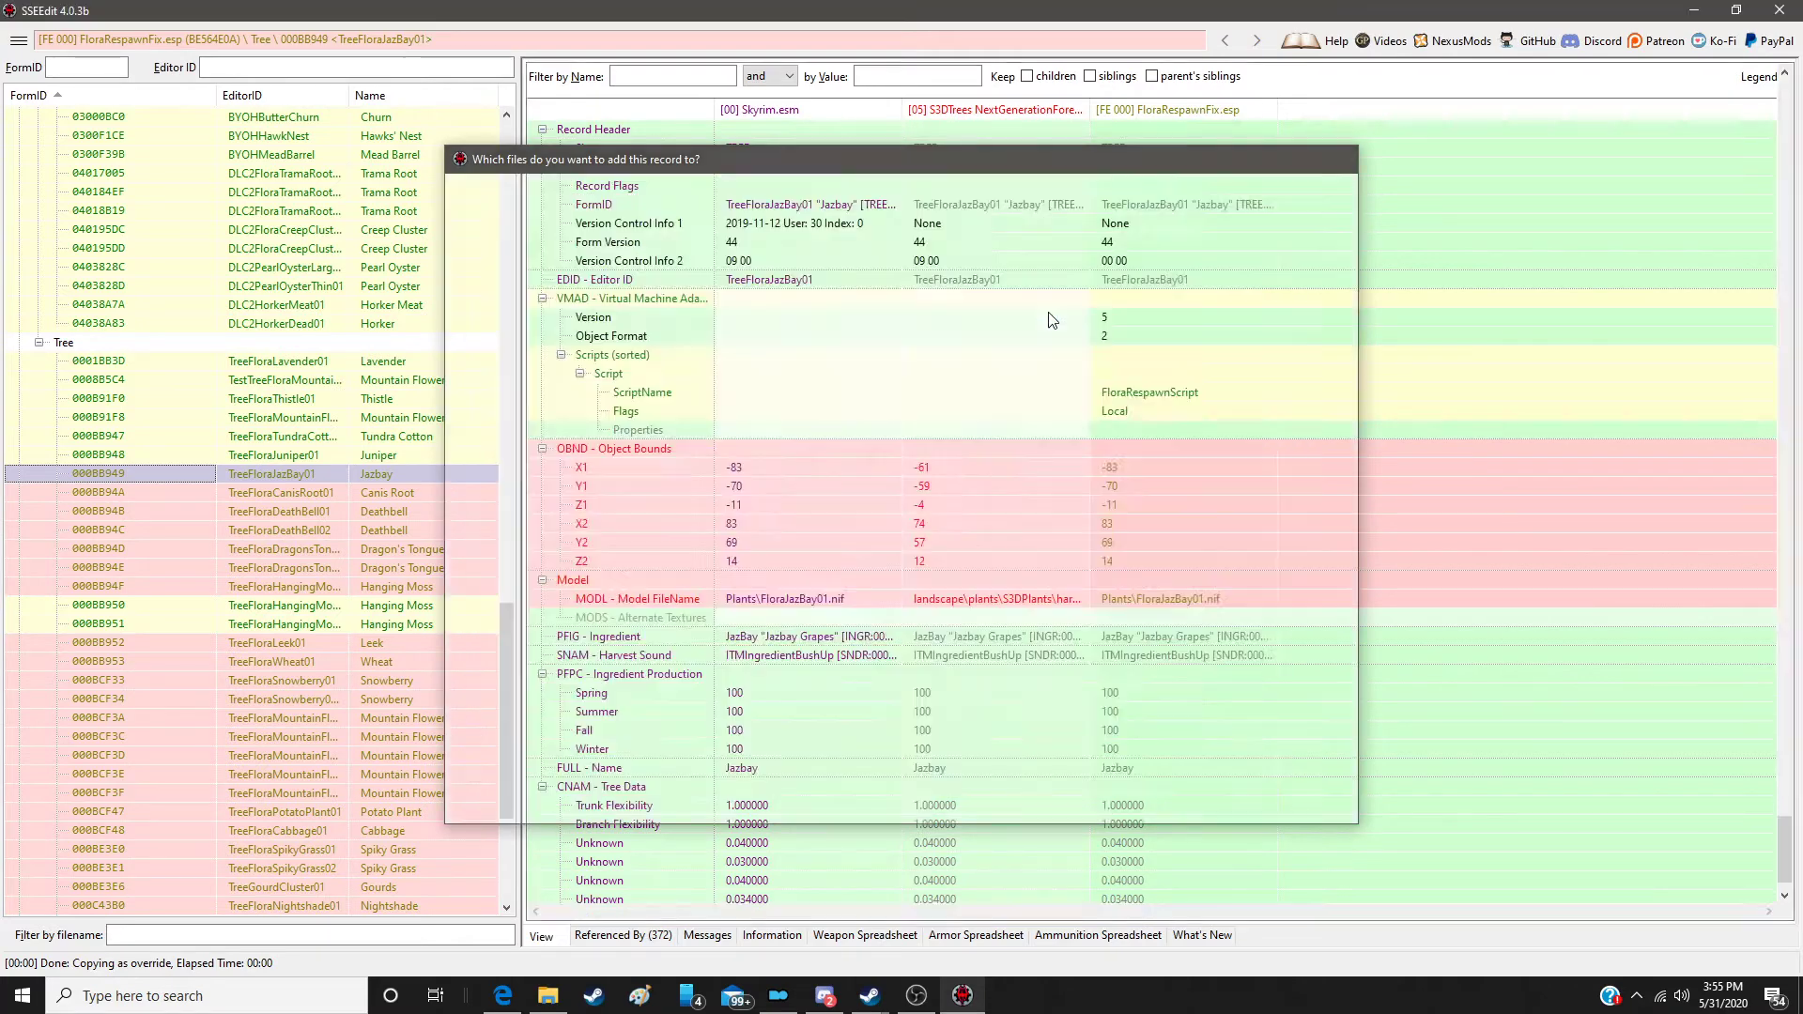
pyautogui.click(1000, 448)
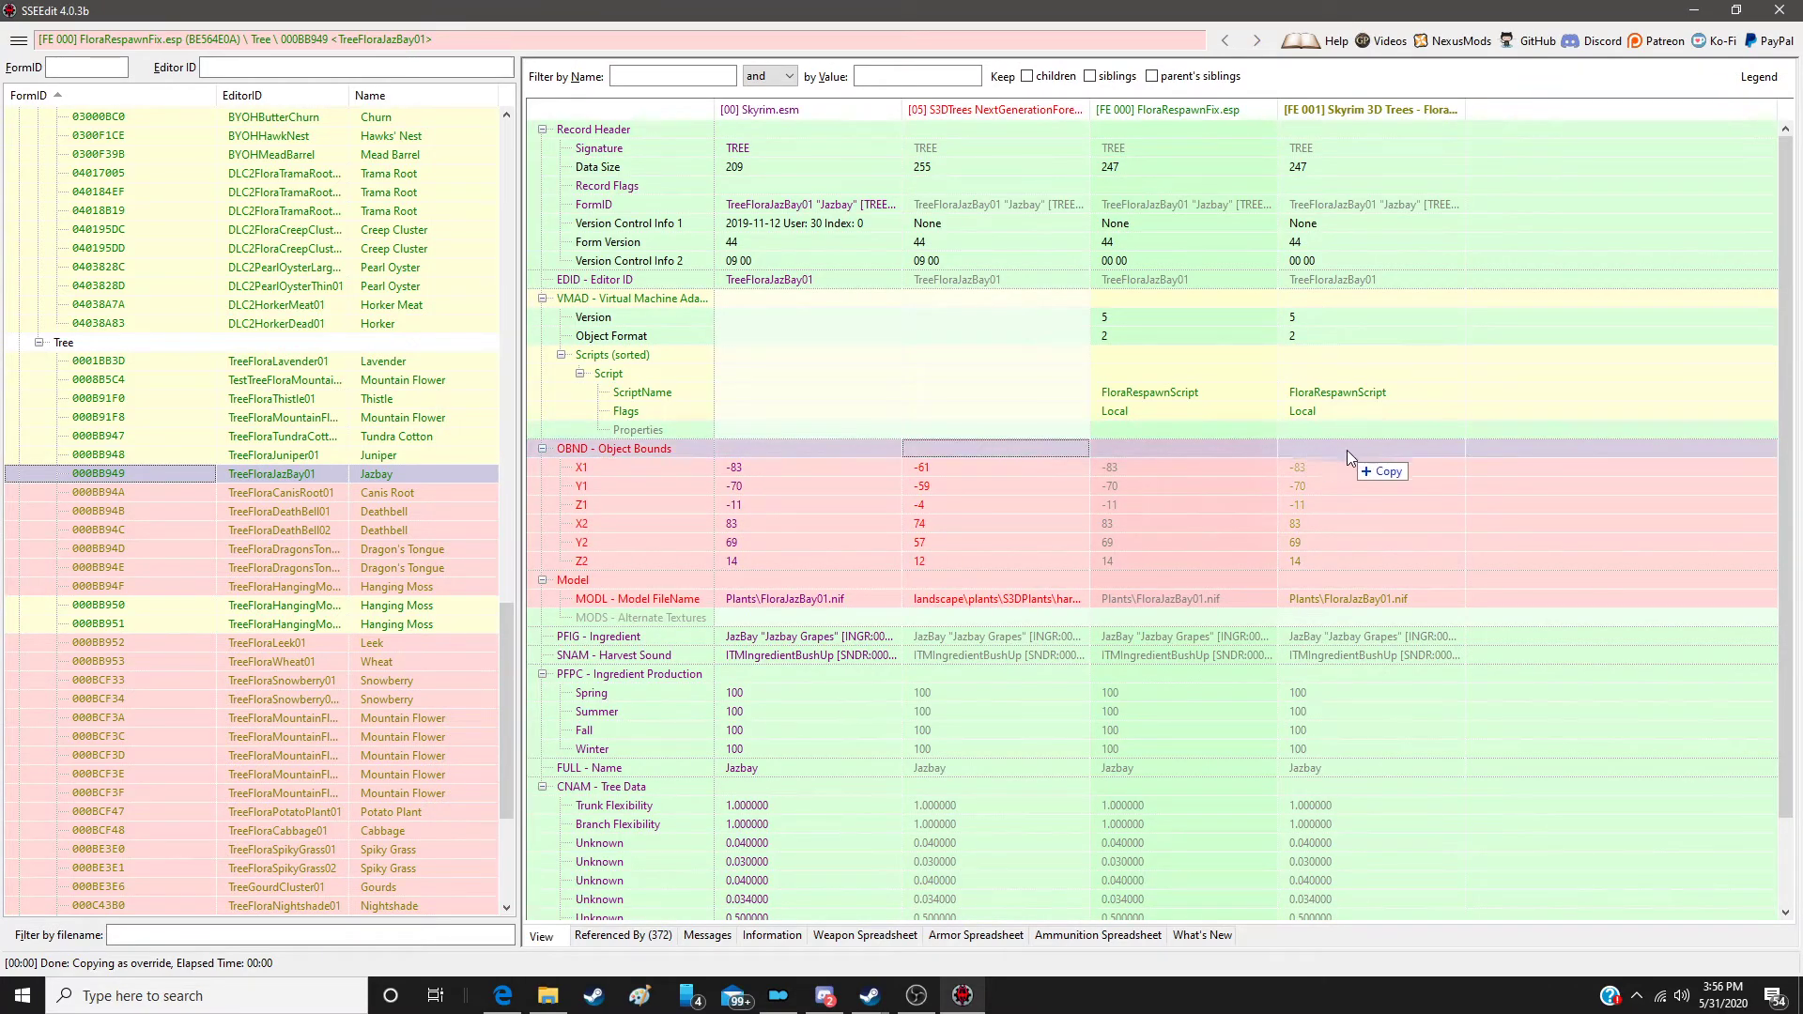
pyautogui.moveTo(1346, 449); pyautogui.dragTo(1347, 451)
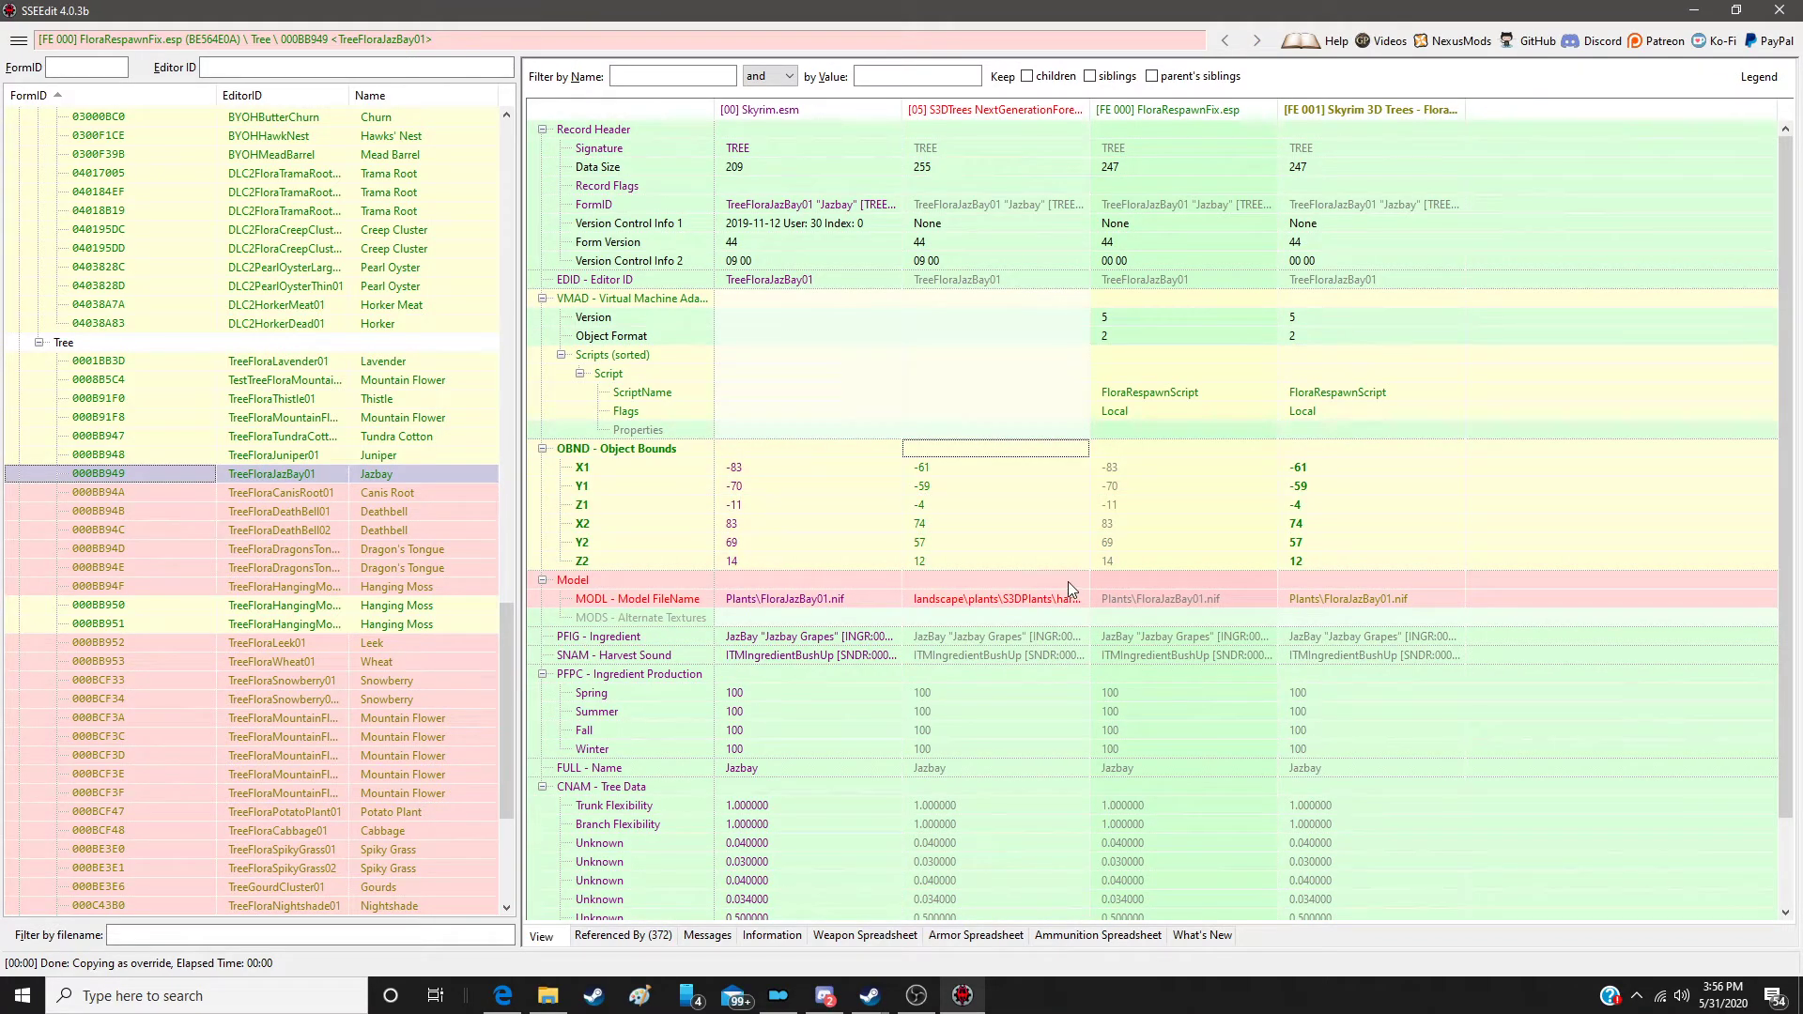
pyautogui.moveTo(1067, 589); pyautogui.dragTo(1380, 583)
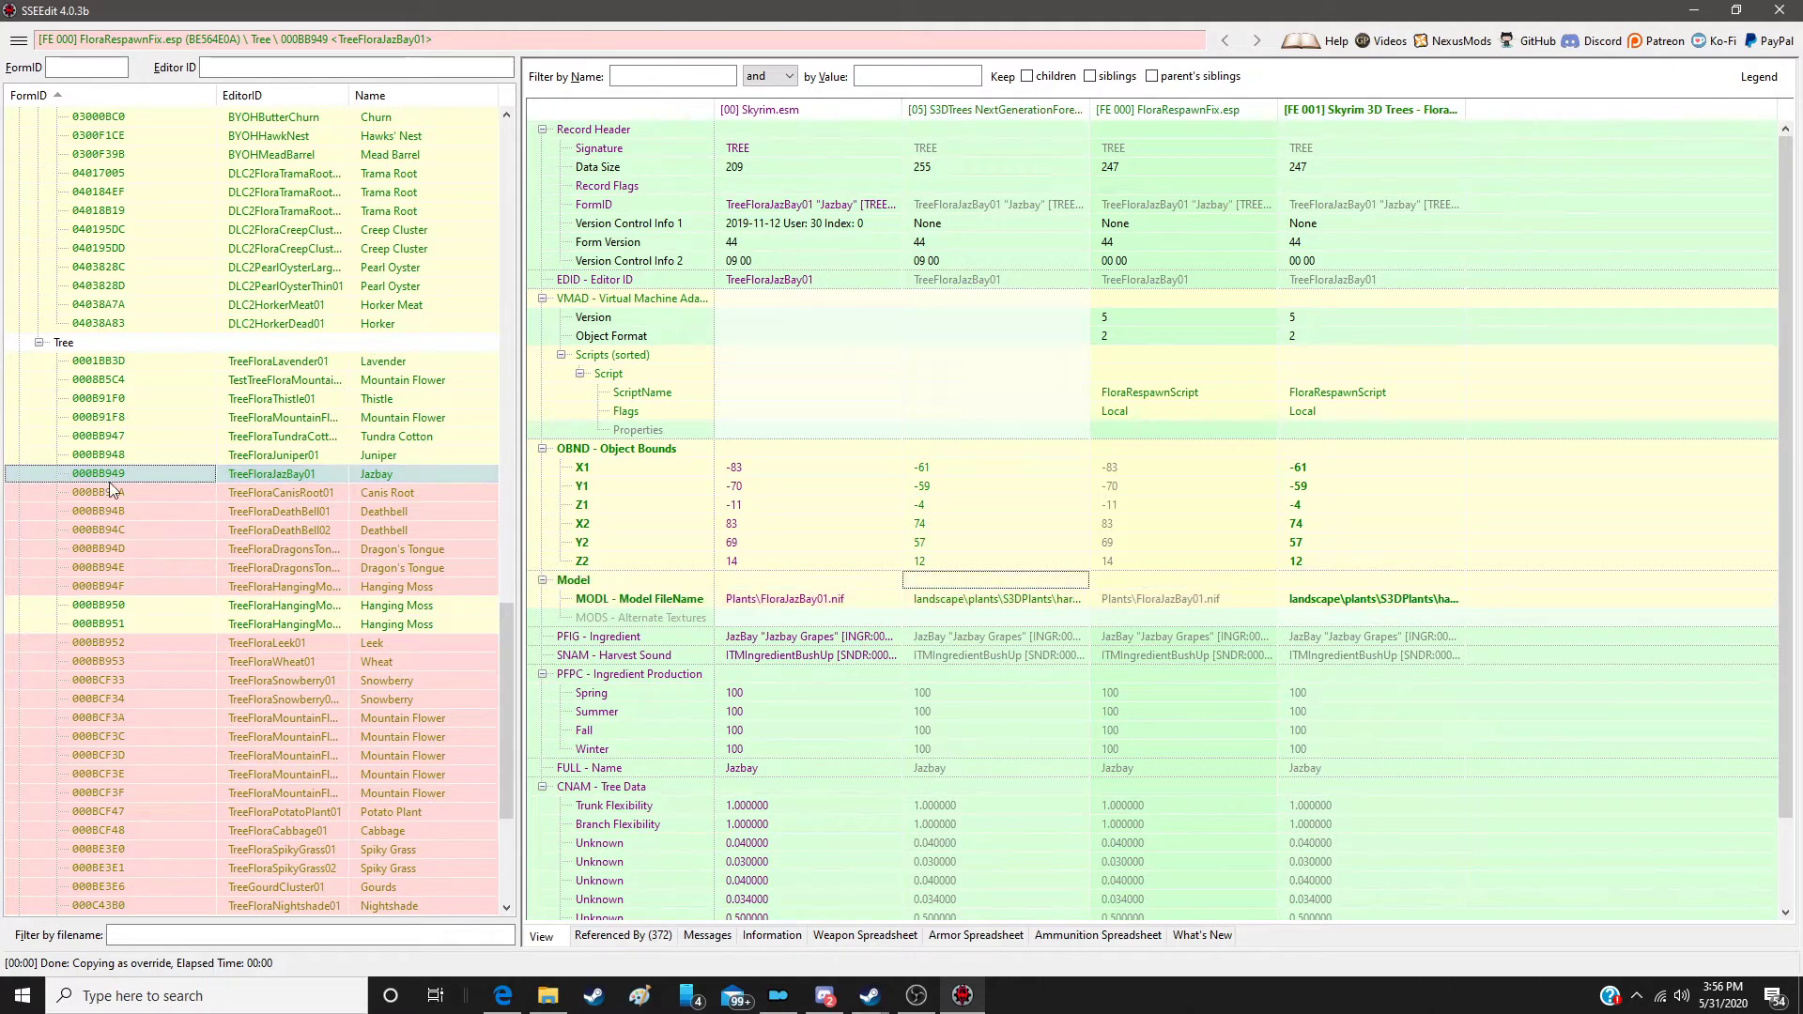
# Step: Copy the Canis Root record from FloraRespawnFix.esp as an override into the Flora Respawn Patch, and forward the S3DTrees object bounds and model
pyautogui.click(420, 492)
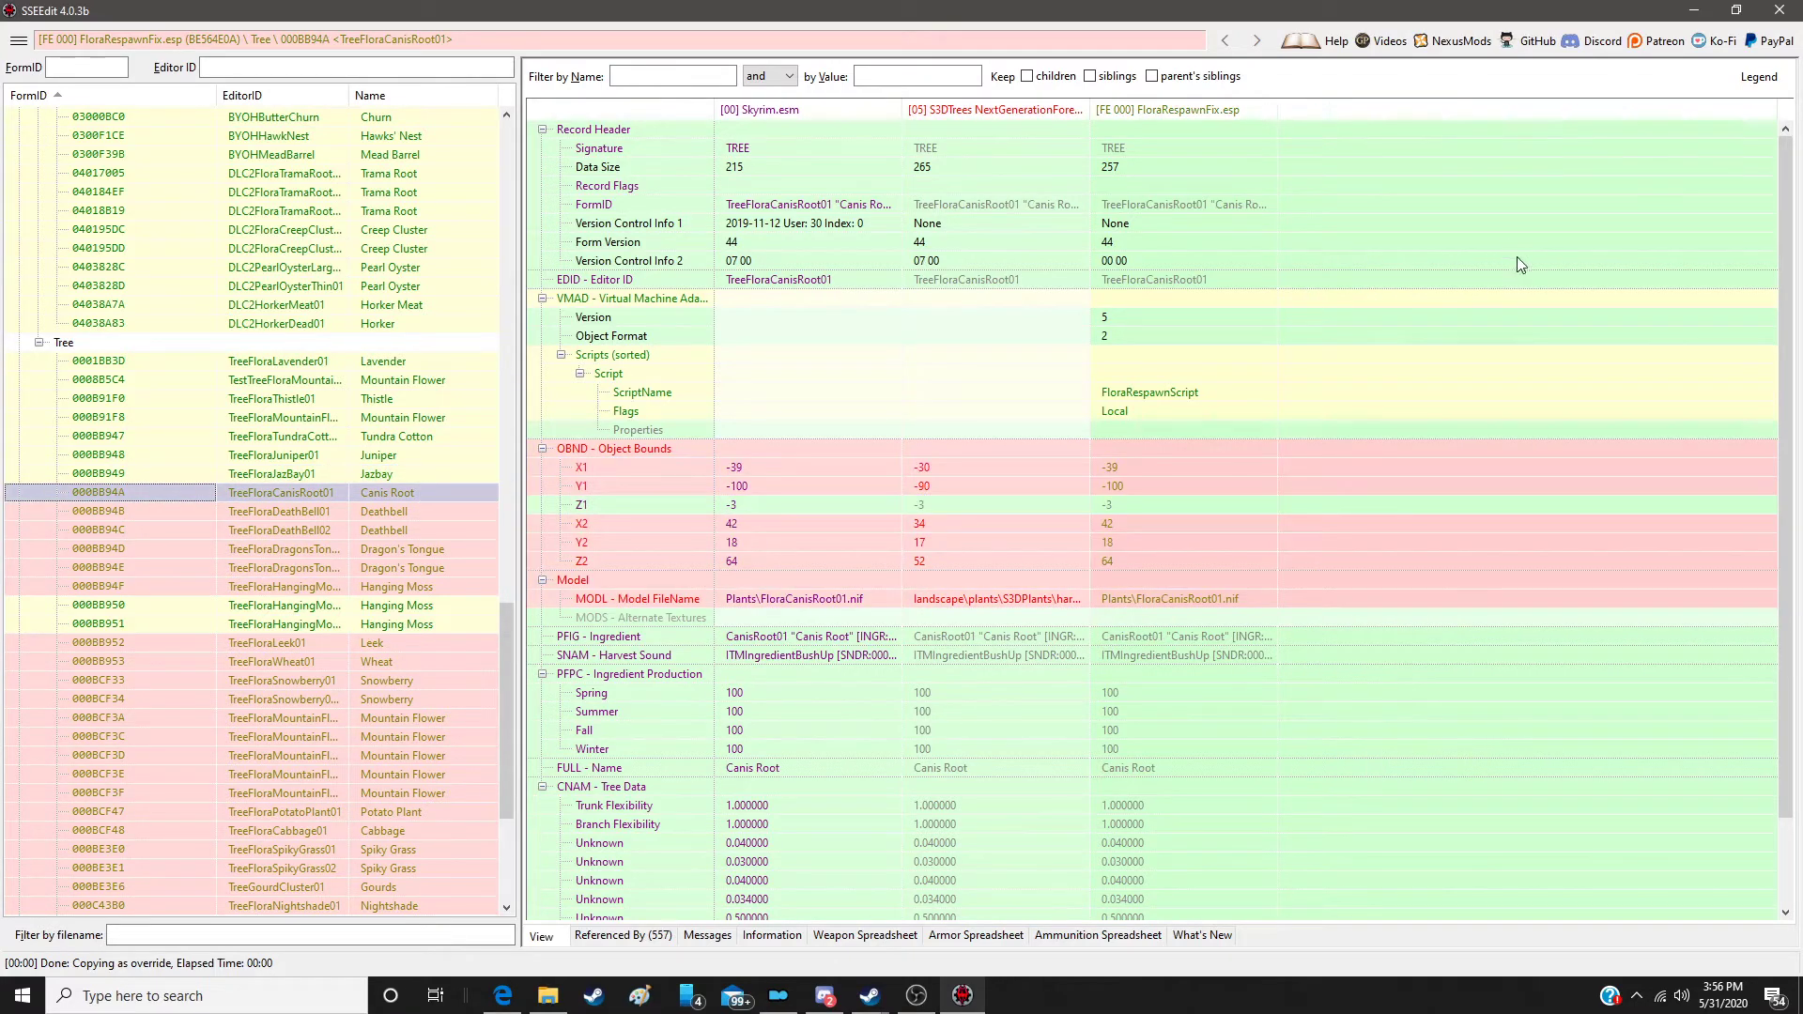
pyautogui.rightClick(1187, 111)
pyautogui.click(1200, 116)
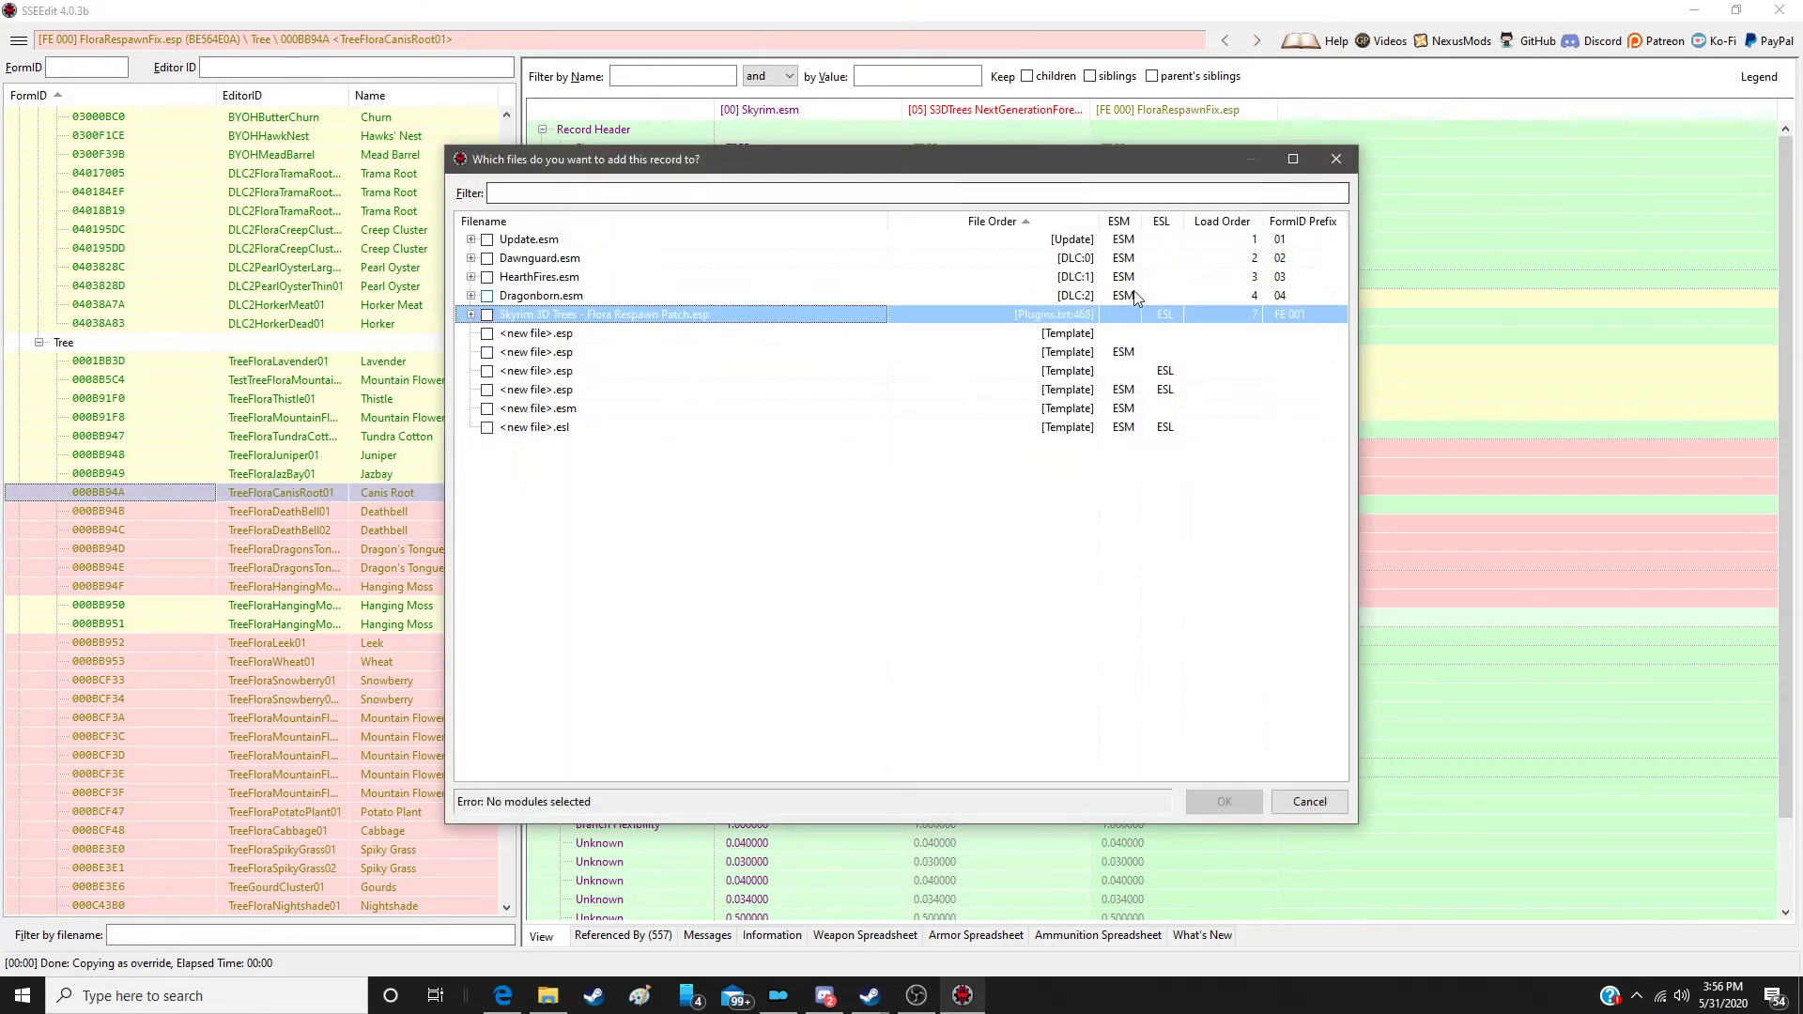
pyautogui.doubleClick(1099, 324)
pyautogui.moveTo(1017, 451); pyautogui.dragTo(1390, 453)
pyautogui.moveTo(1045, 584); pyautogui.dragTo(1370, 586)
# Step: Copy the TreeFloraDeathBell01 record from FloraRespawnFix.esp as an override into the Flora Respawn Patch, and forward the S3DTrees object bounds, model and tree data
pyautogui.click(456, 511)
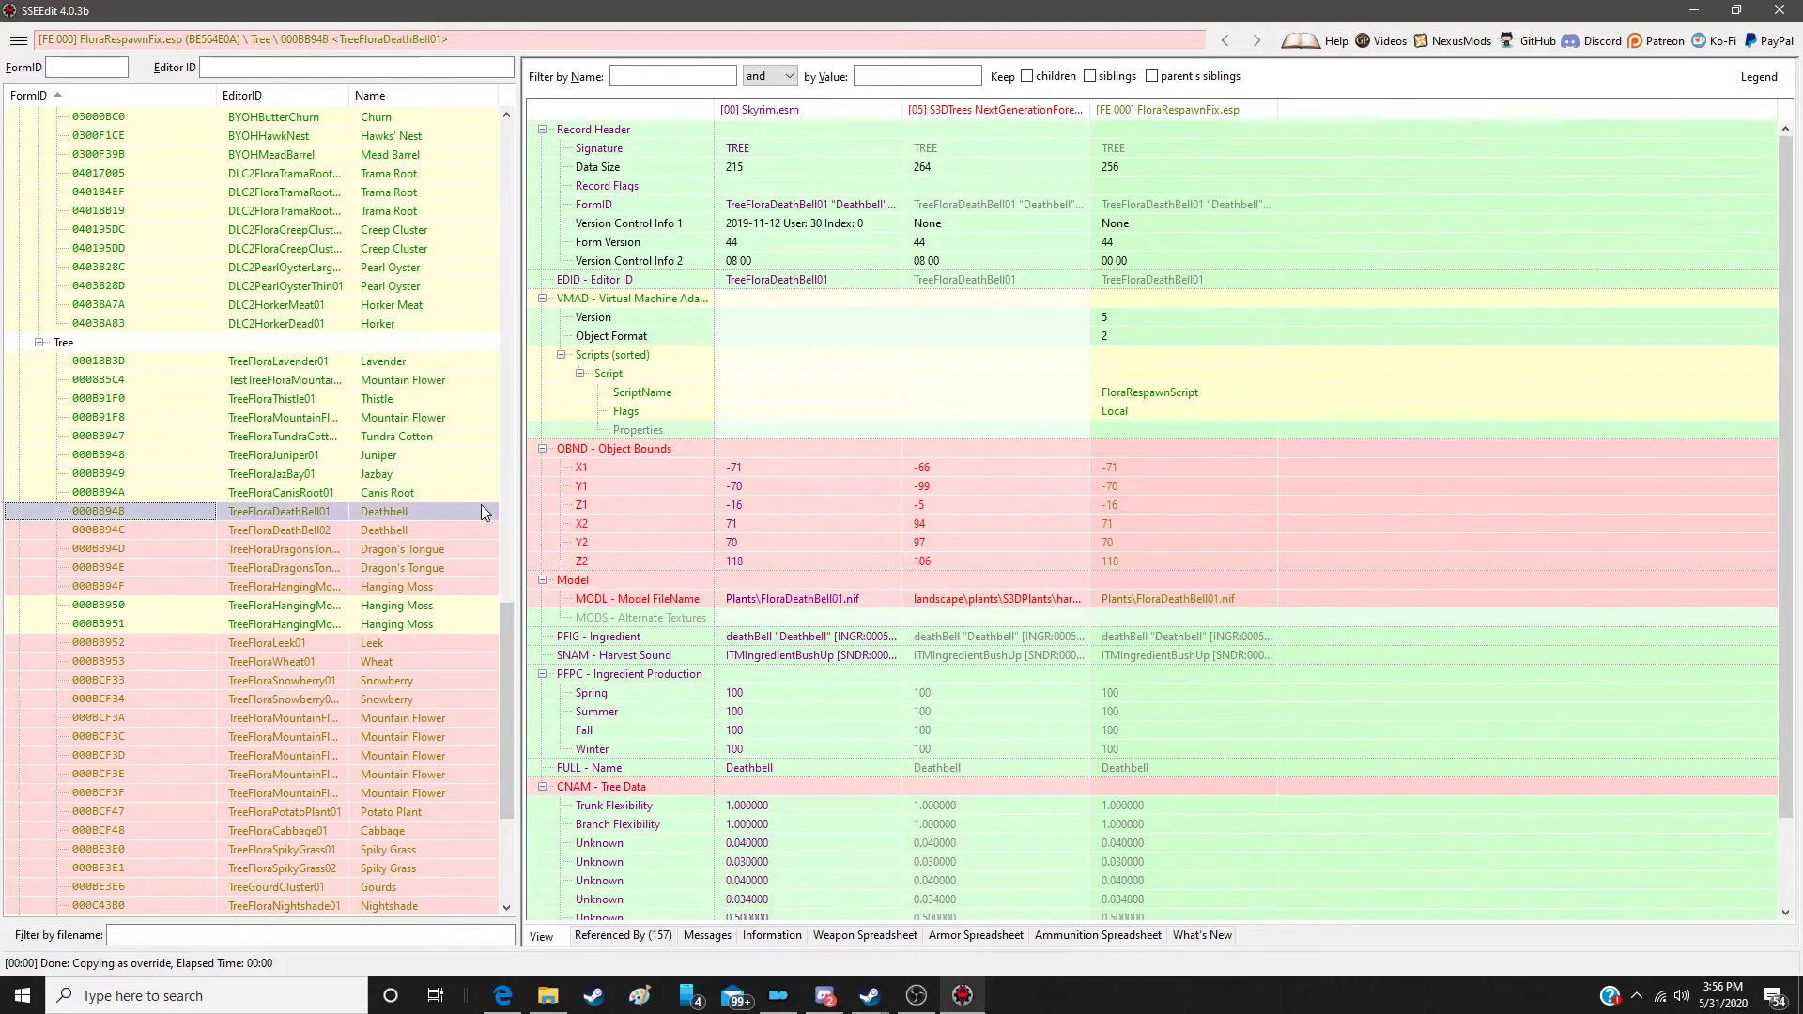
pyautogui.rightClick(1209, 109)
pyautogui.click(1224, 124)
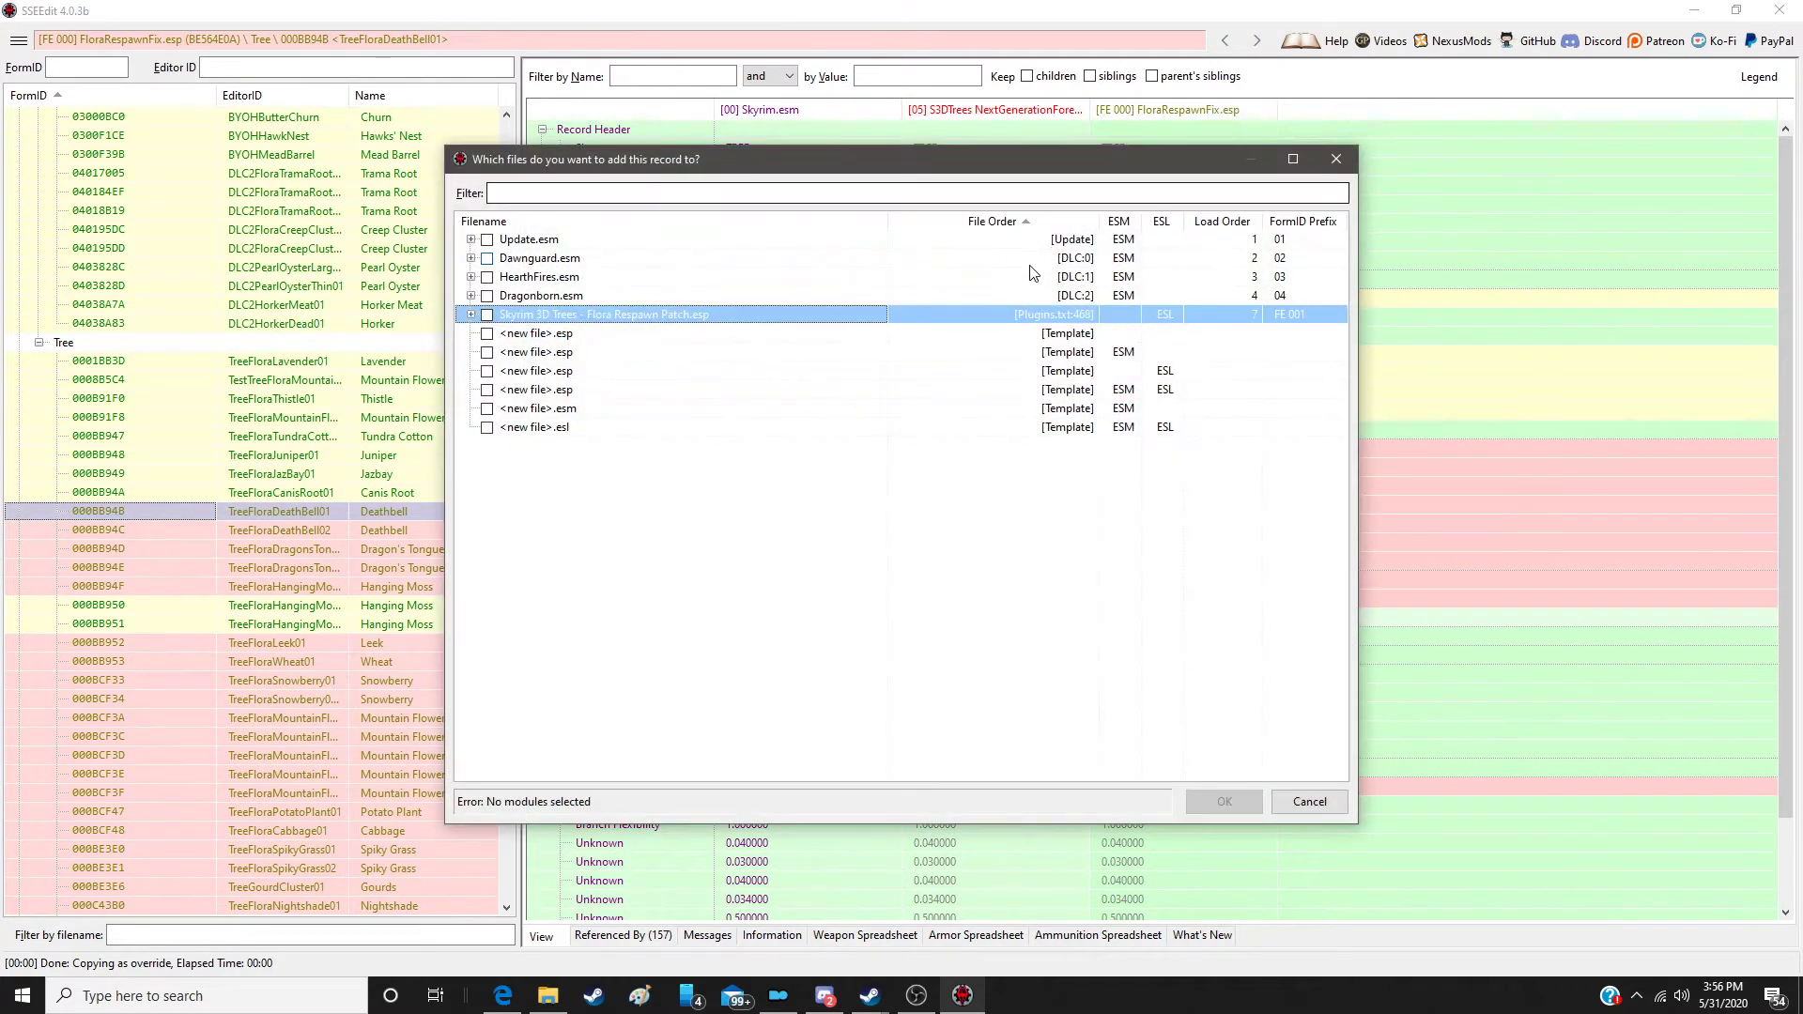
pyautogui.doubleClick(1017, 317)
pyautogui.moveTo(979, 451); pyautogui.dragTo(1375, 451)
pyautogui.moveTo(1406, 586); pyautogui.dragTo(1406, 587)
pyautogui.moveTo(994, 795); pyautogui.dragTo(1367, 786)
# Step: Copy the TreeFloraDeathBell02 record from FloraRespawnFix.esp as an override into the Flora Respawn Patch, and forward the S3DTrees model
pyautogui.click(419, 530)
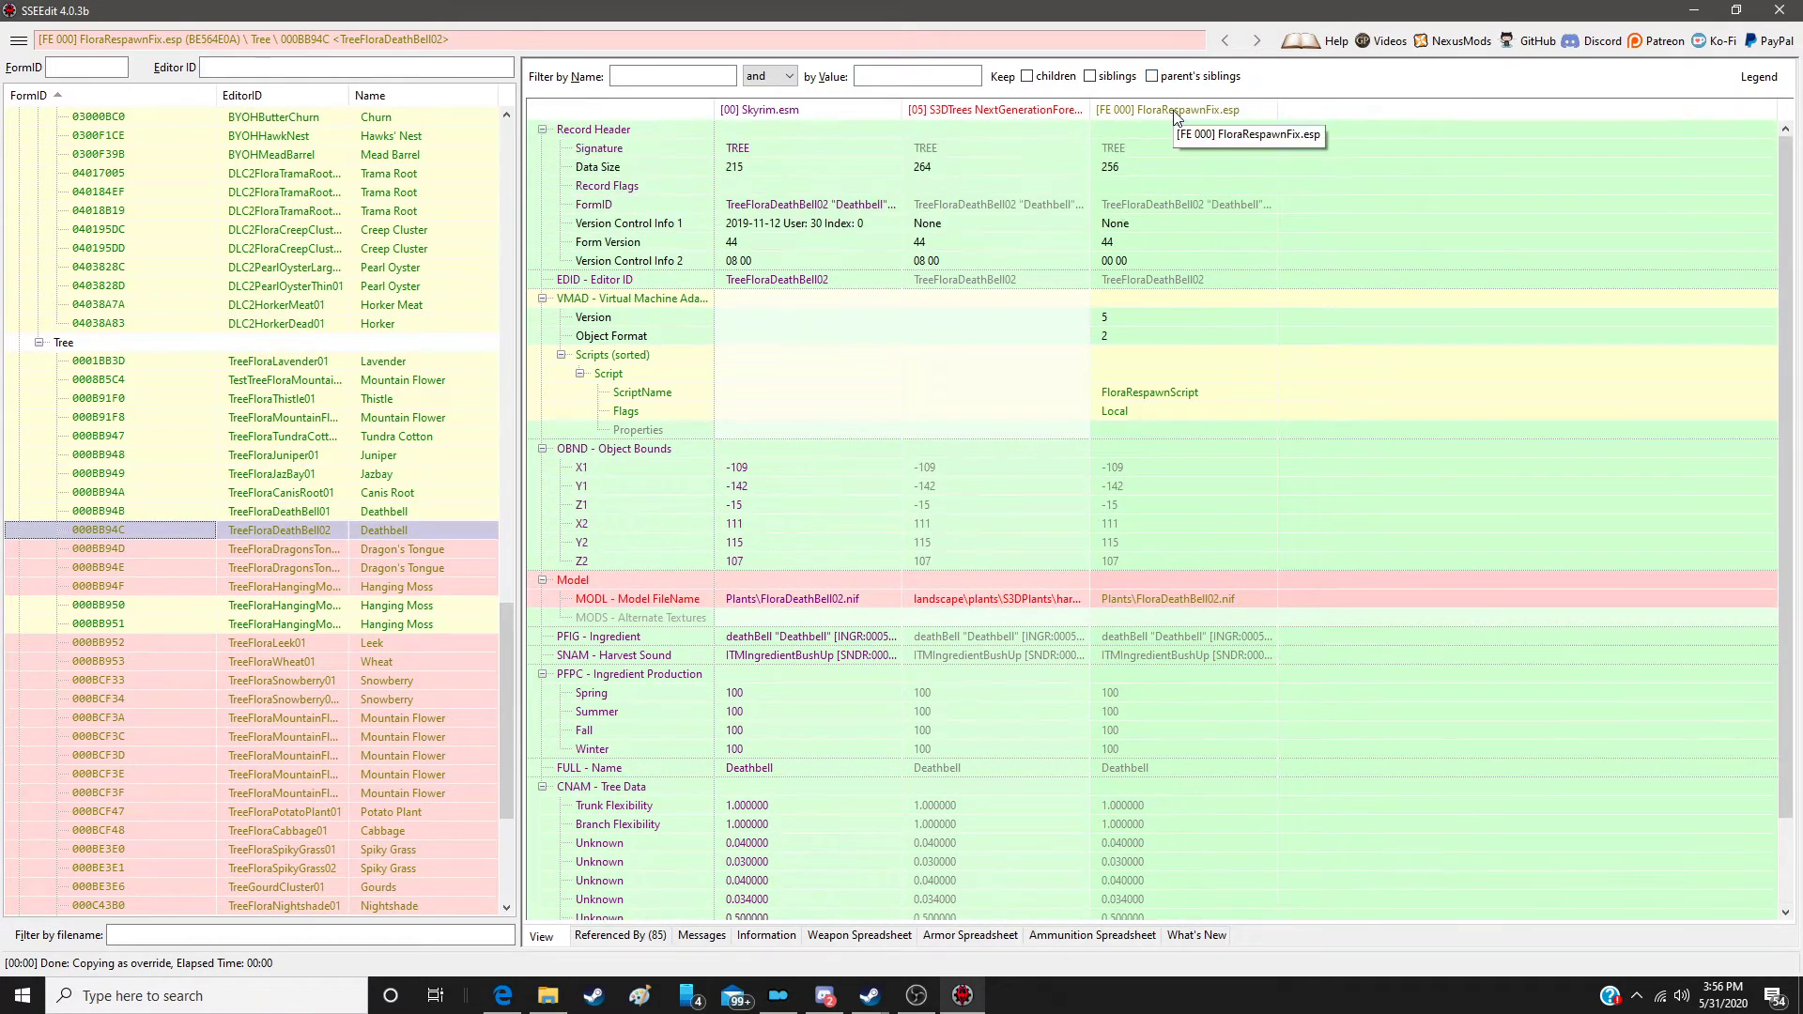
pyautogui.rightClick(1207, 110)
pyautogui.click(1230, 123)
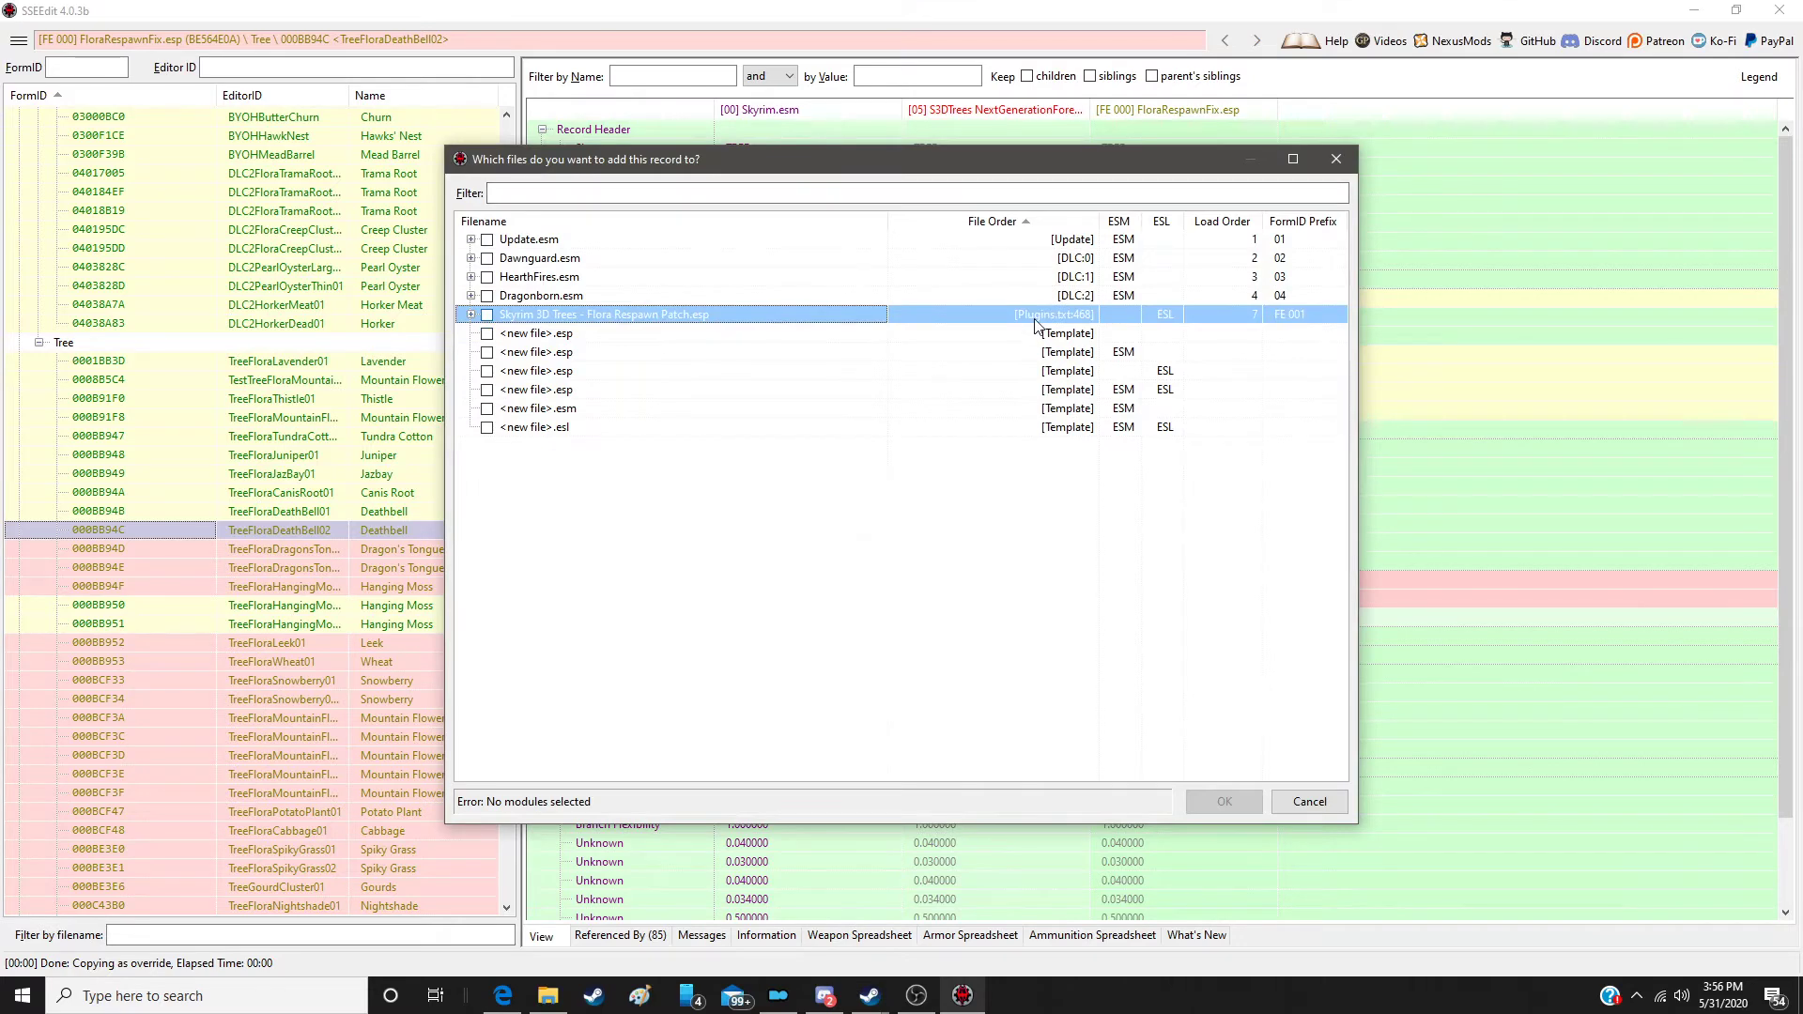
pyautogui.press('Return')
pyautogui.moveTo(954, 592); pyautogui.dragTo(1389, 596)
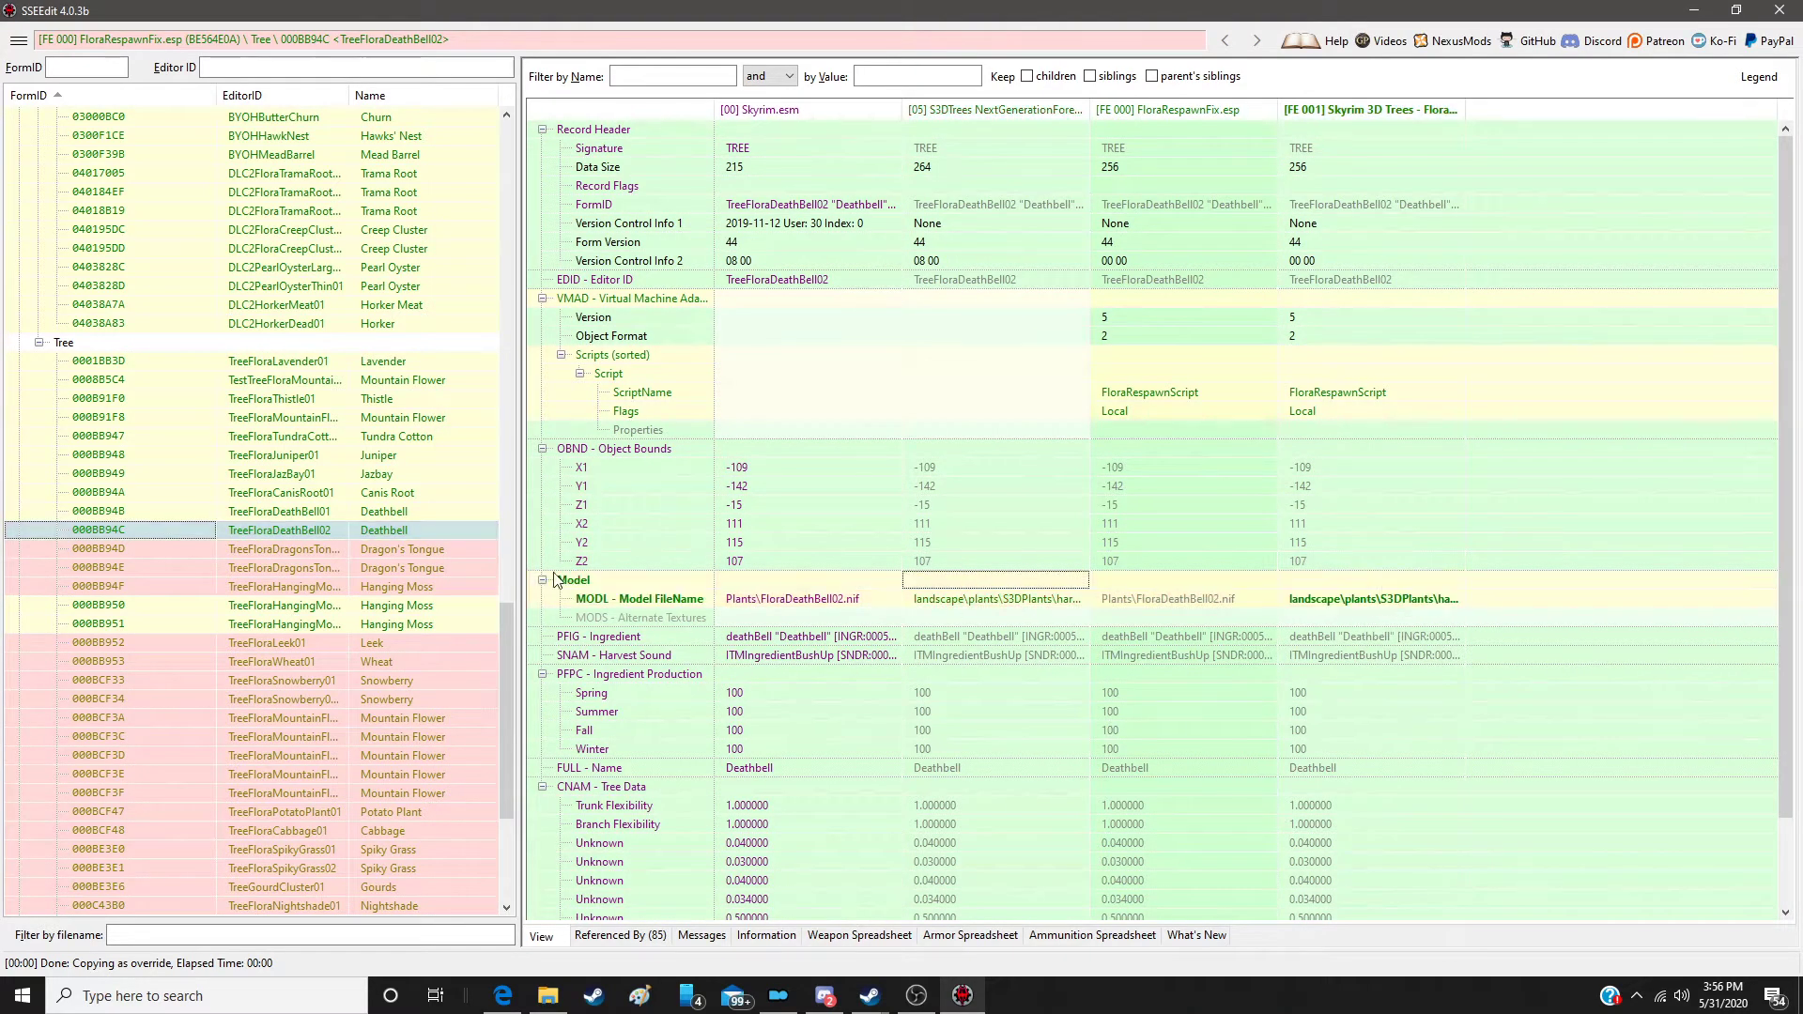
# Step: Copy the TreeFloraDragonsTongue01 record from FloraRespawnFix.esp as an override into the Flora Respawn Patch, and forward the S3DTrees object bounds, model and tree data
pyautogui.click(430, 553)
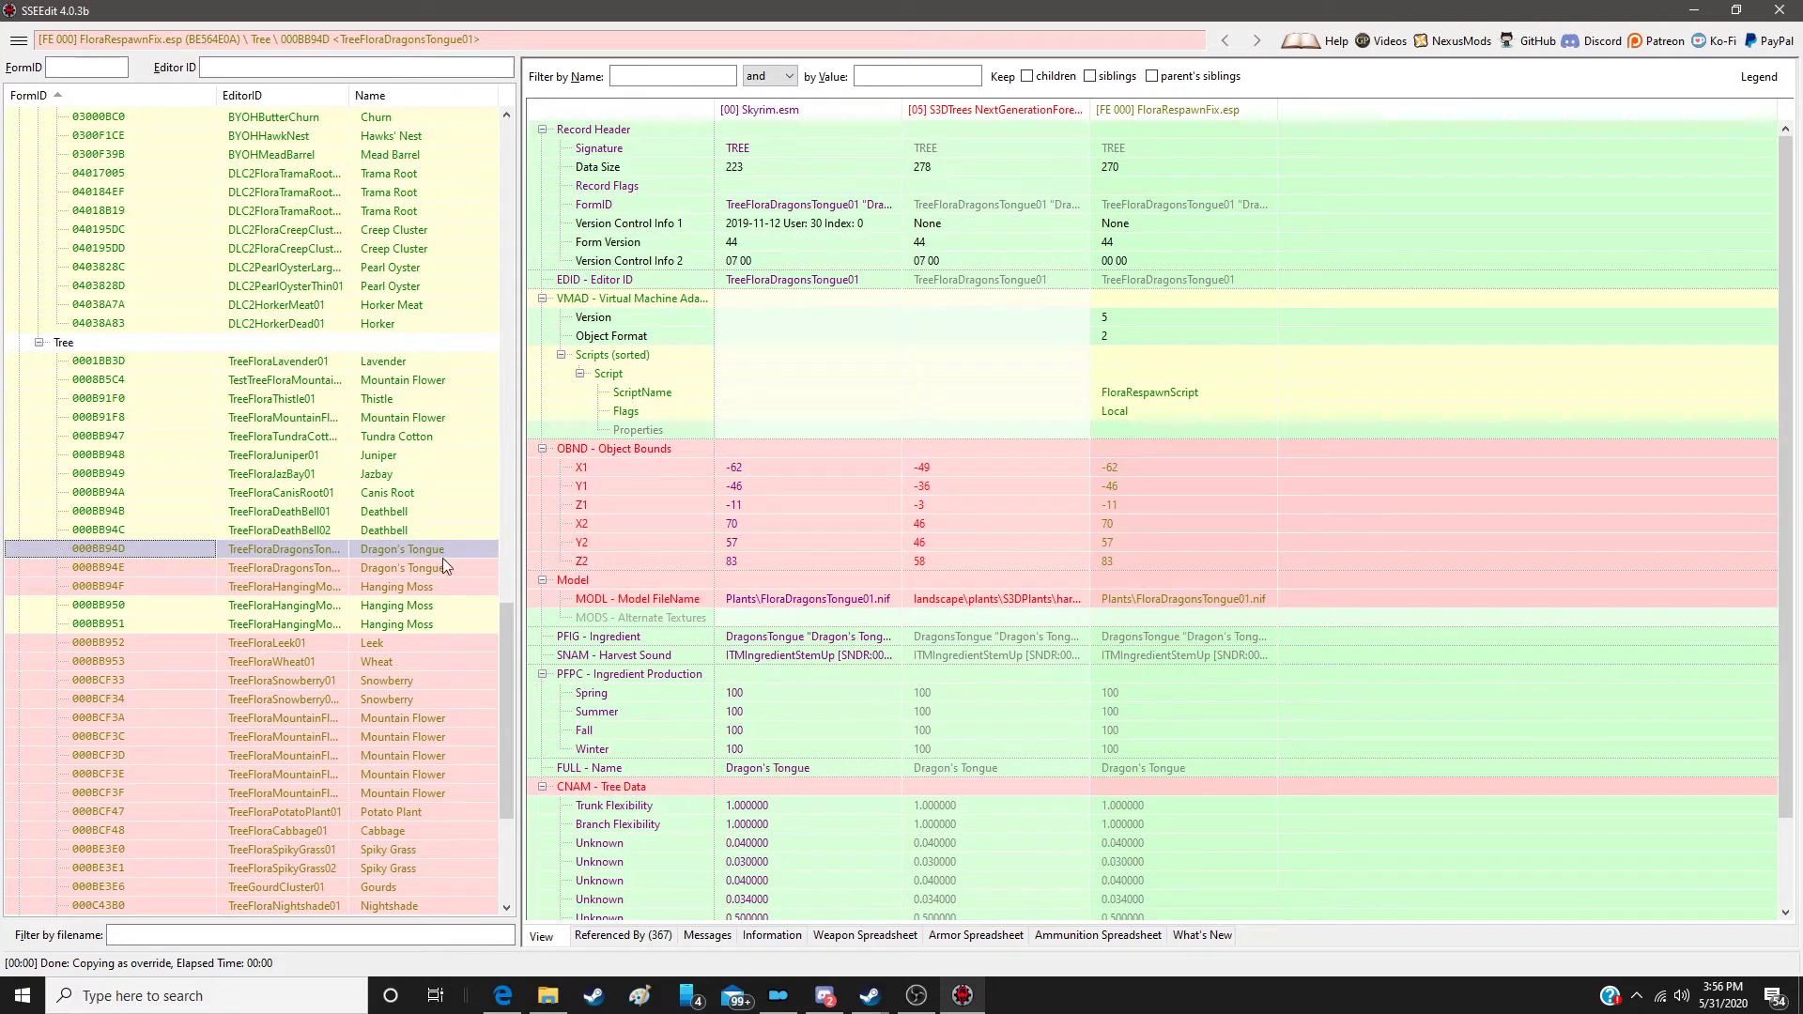
pyautogui.rightClick(1198, 111)
pyautogui.click(1249, 125)
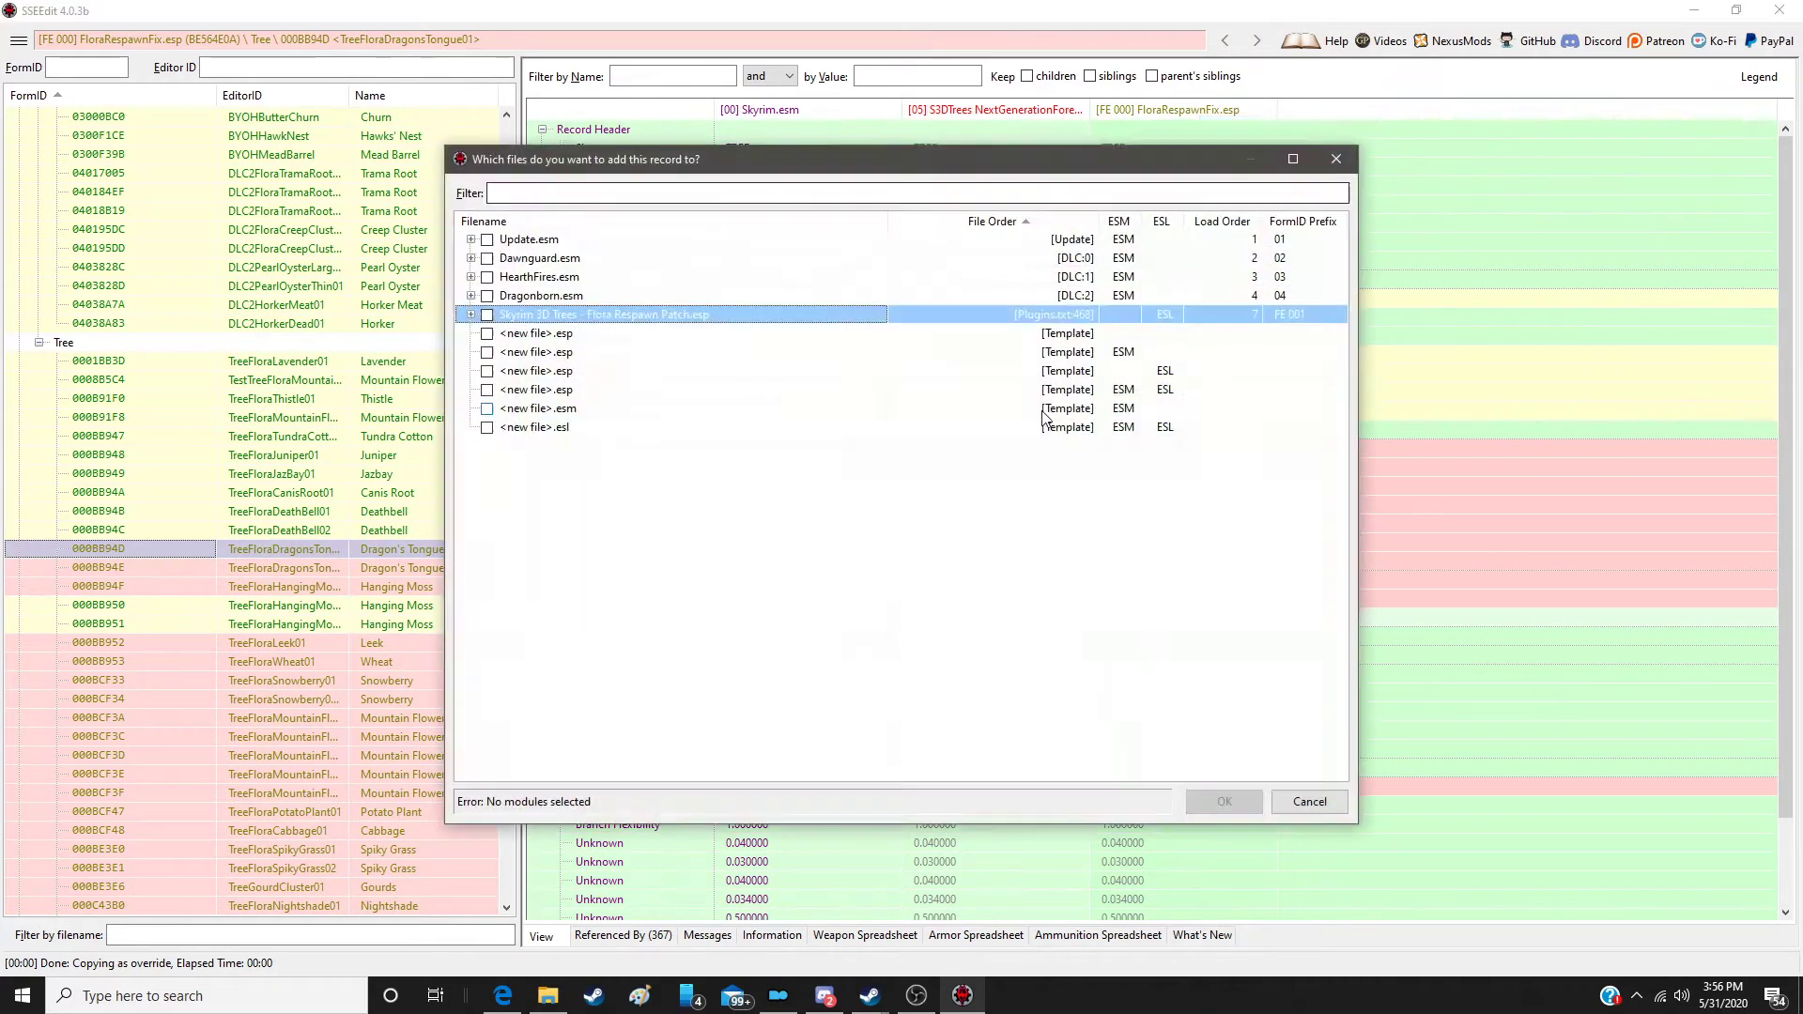
pyautogui.doubleClick(1049, 319)
pyautogui.moveTo(960, 454); pyautogui.dragTo(1379, 453)
pyautogui.moveTo(1014, 592); pyautogui.dragTo(1360, 593)
pyautogui.moveTo(941, 791); pyautogui.dragTo(1394, 791)
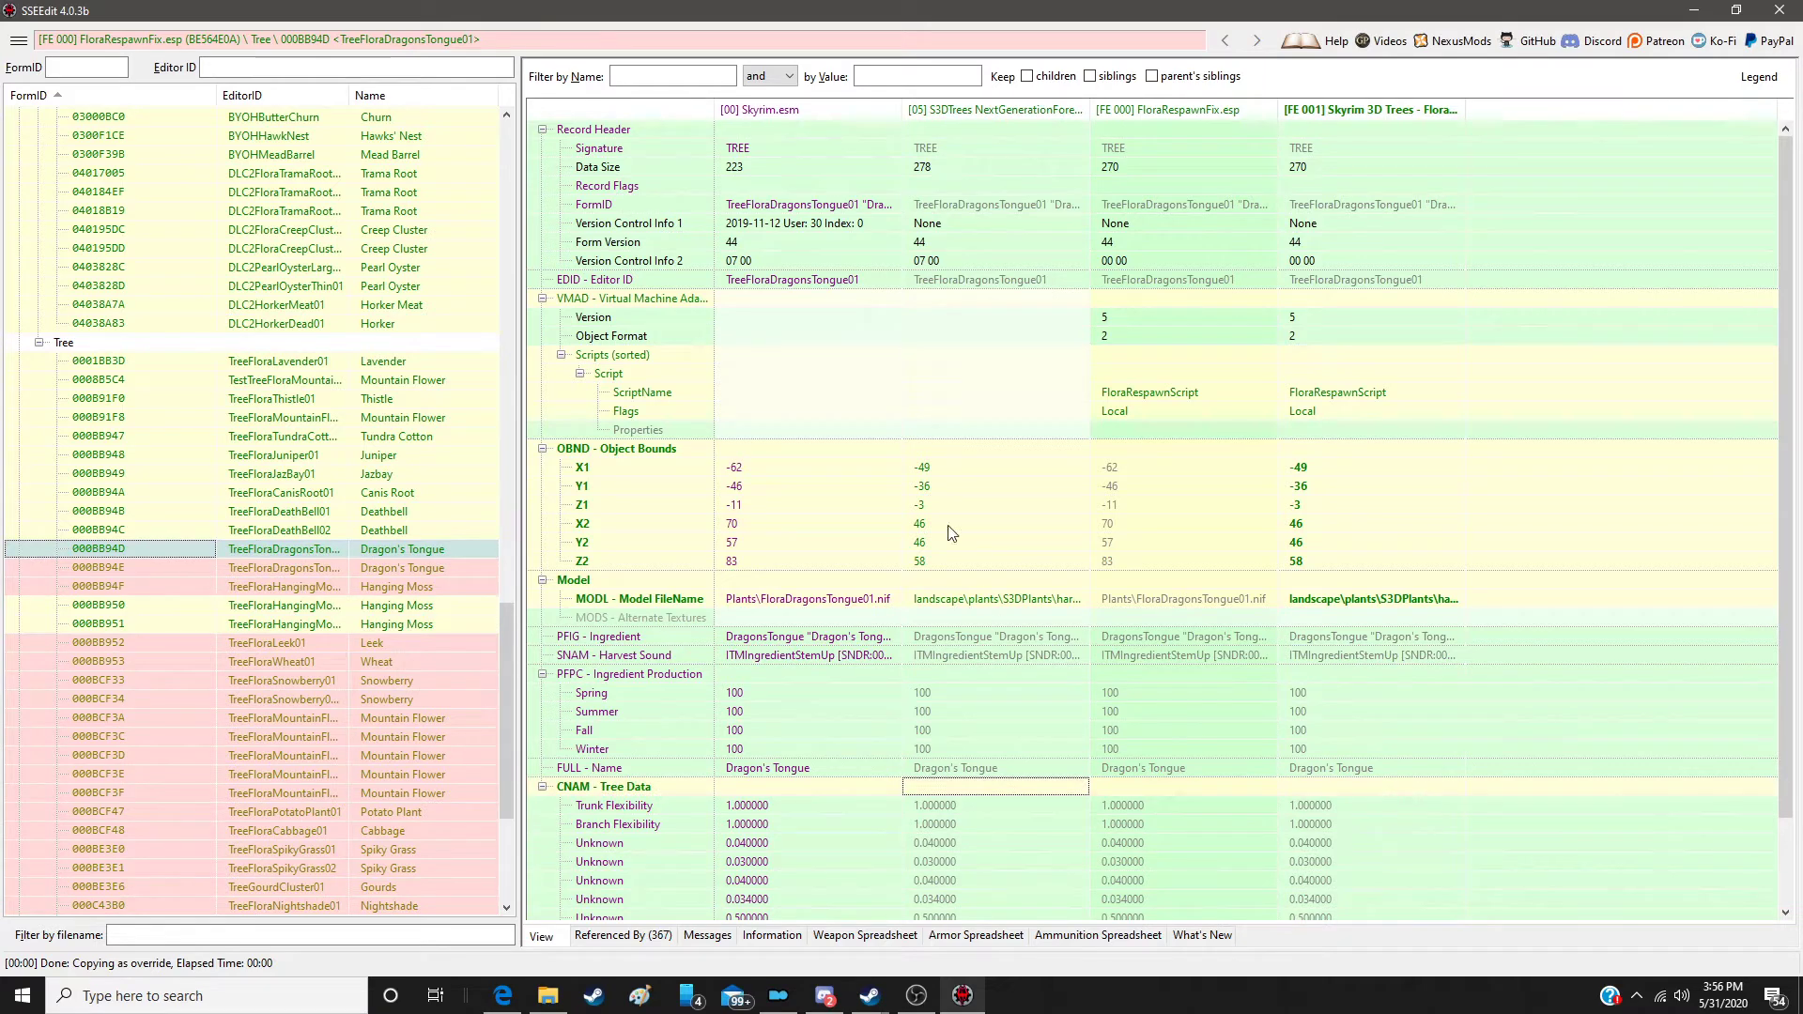
# Step: Save the changed plugin Skyrim 3D Trees - Flora Respawn Patch.esp without backing up plugins
pyautogui.click(18, 41)
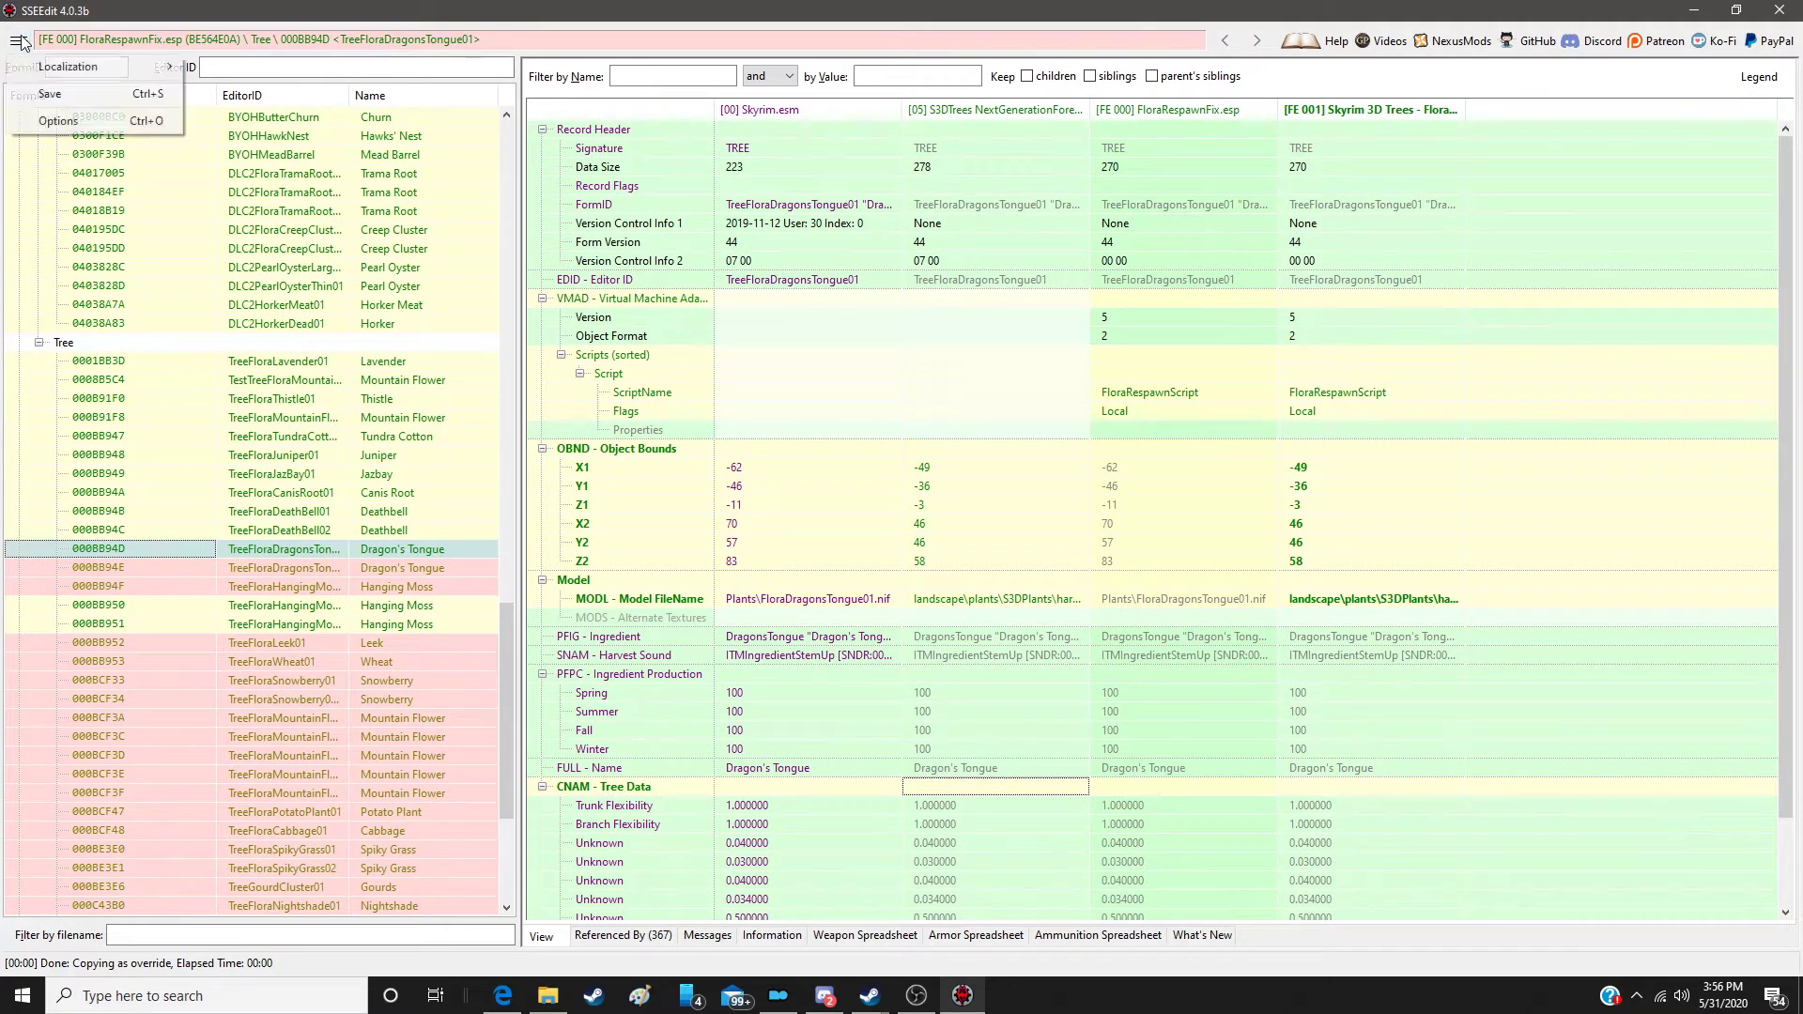
pyautogui.click(36, 94)
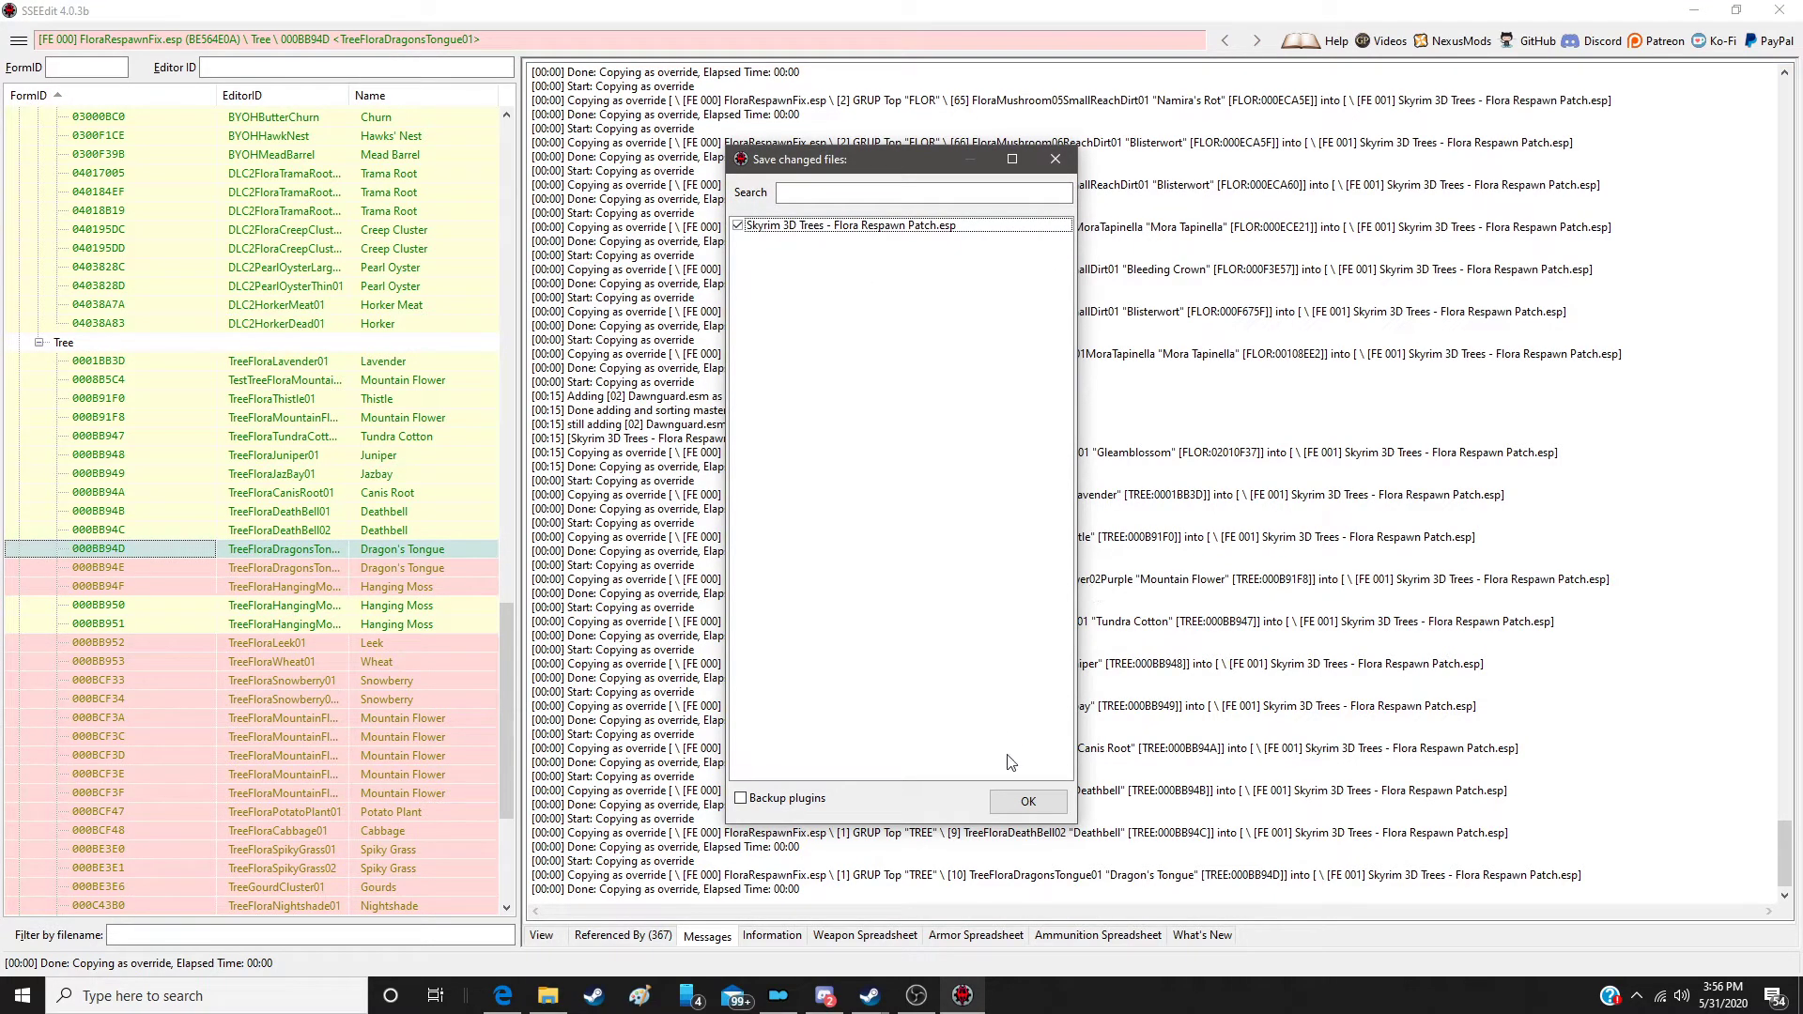
pyautogui.click(1028, 803)
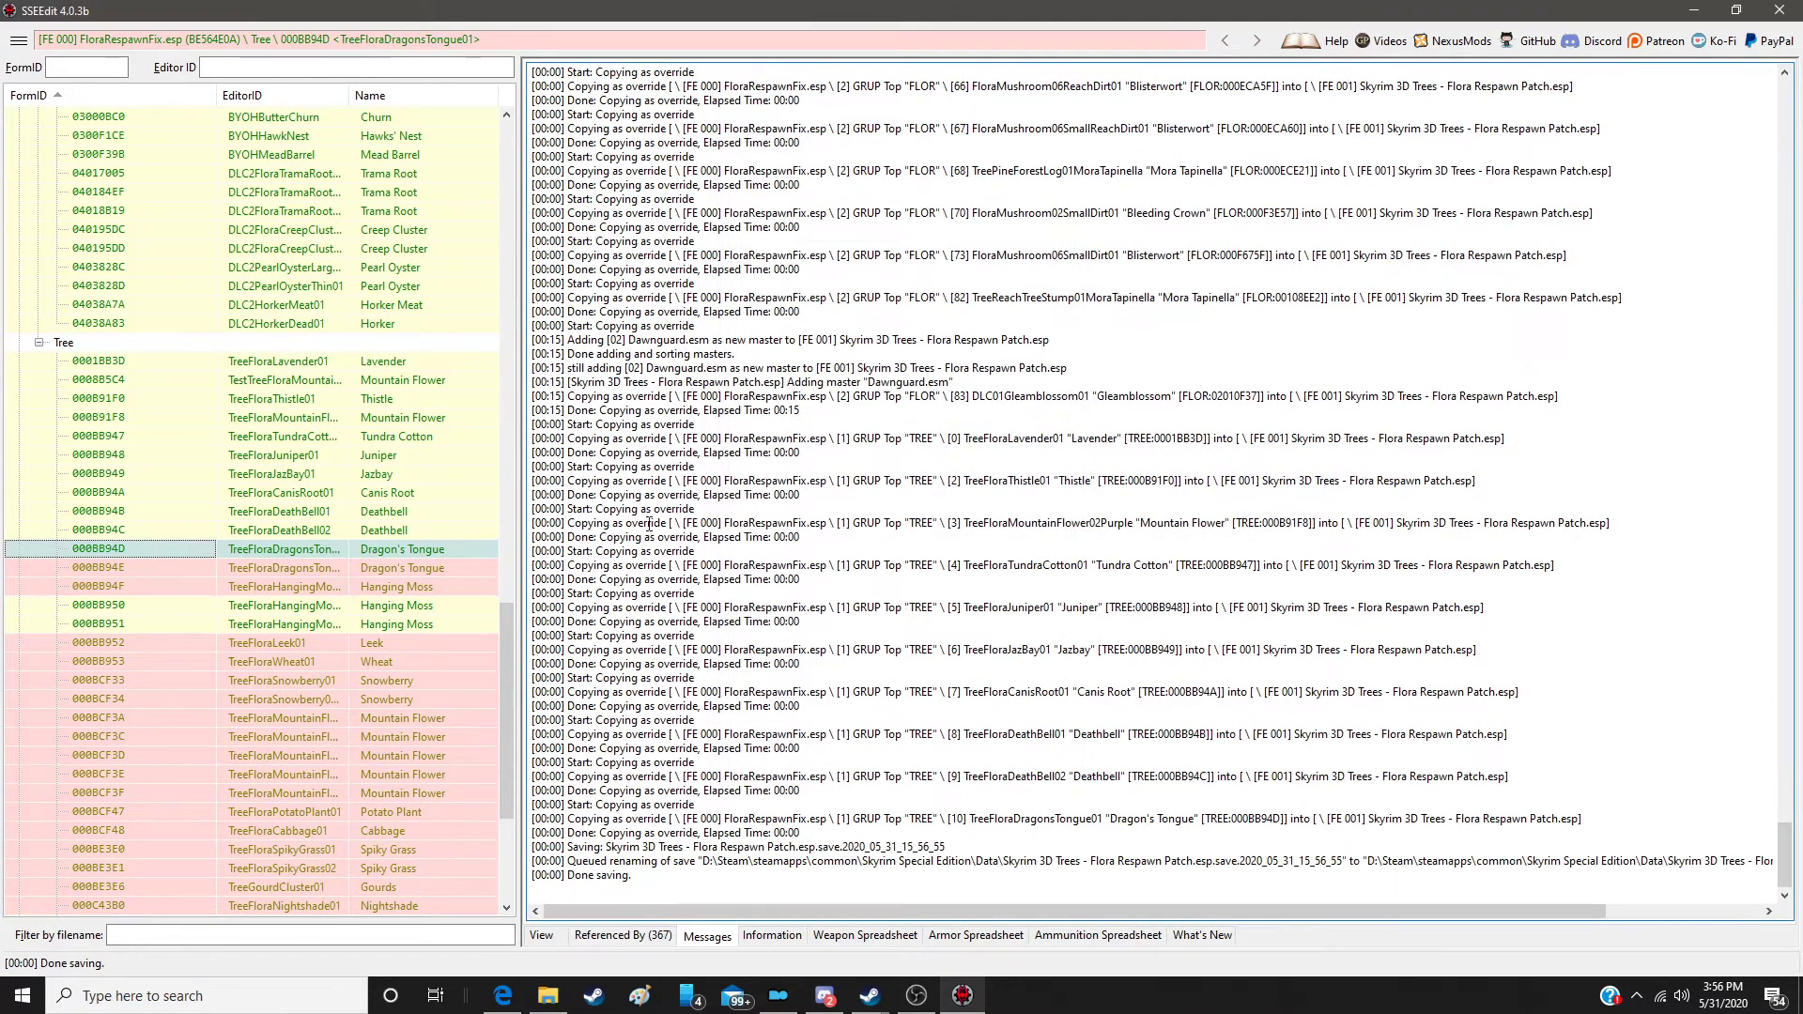
# Step: Copy the TreeFloraDragonsTongue02 record from FloraRespawnFix.esp as an override into the Flora Respawn Patch, and forward the S3DTrees object bounds, model and tree data
pyautogui.click(369, 568)
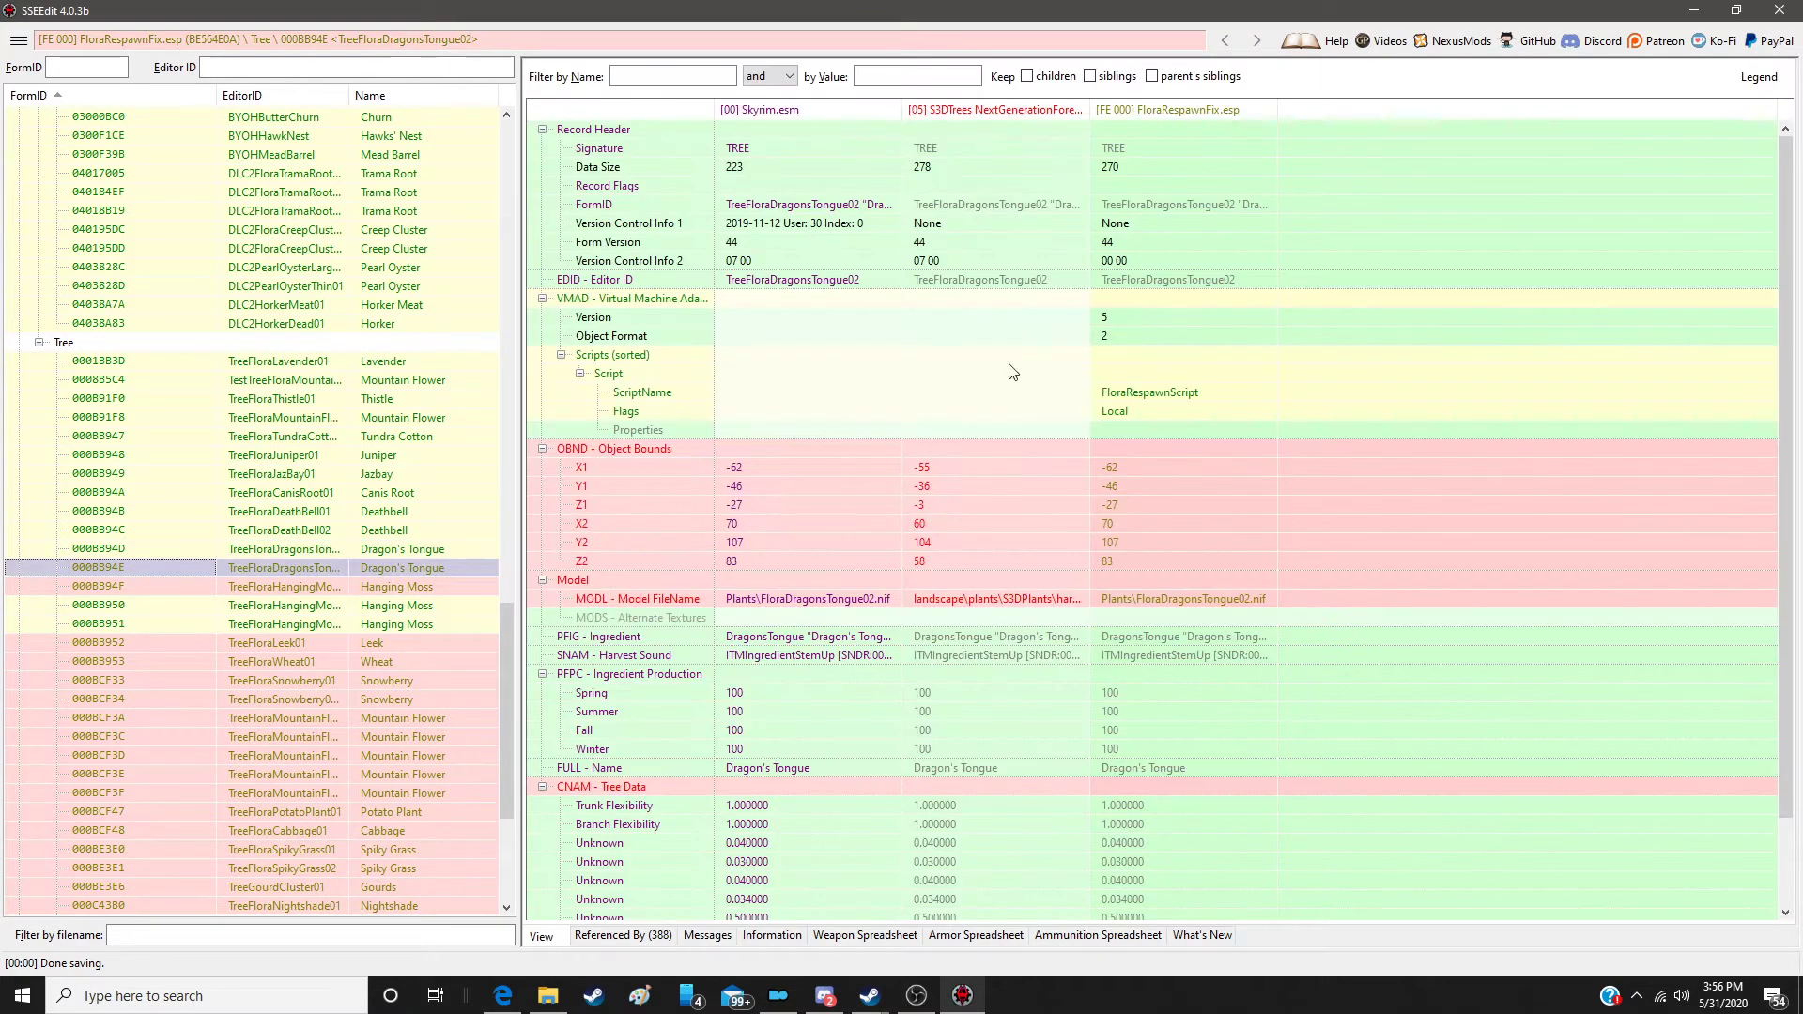
pyautogui.rightClick(1155, 111)
pyautogui.click(1174, 121)
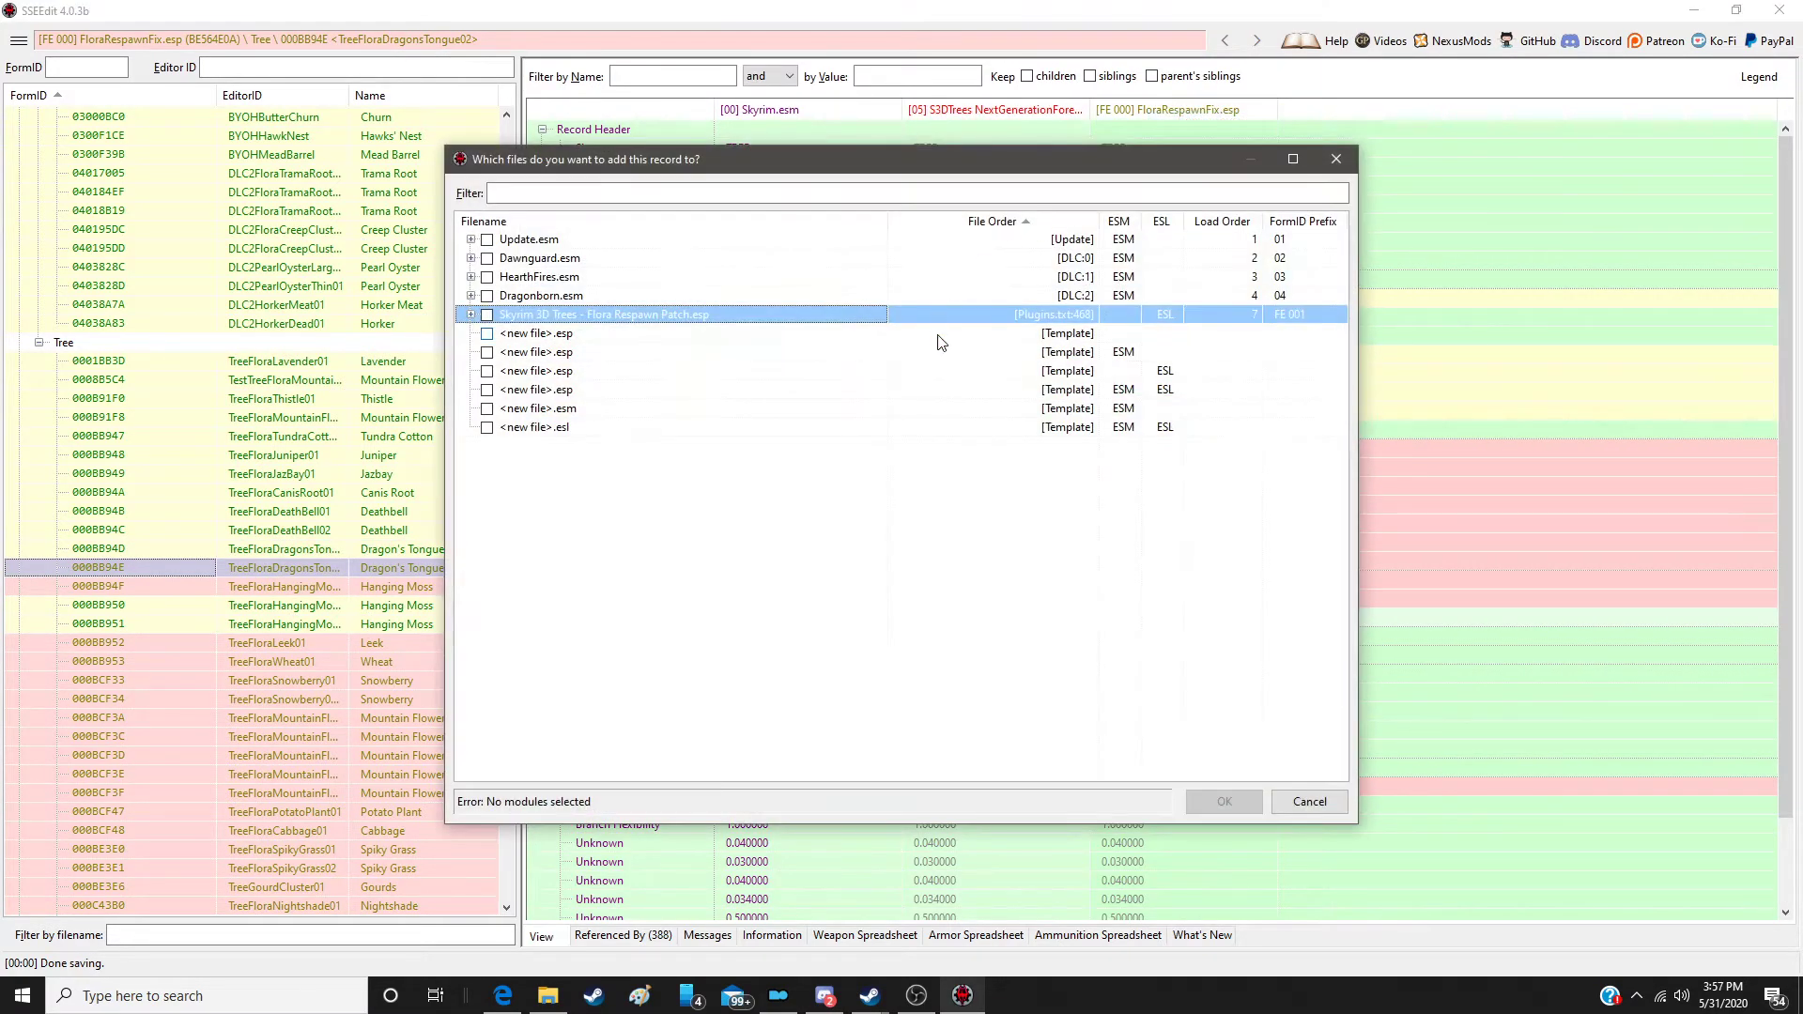
pyautogui.doubleClick(984, 313)
pyautogui.moveTo(951, 443); pyautogui.dragTo(1441, 443)
pyautogui.moveTo(1057, 575); pyautogui.dragTo(1187, 580)
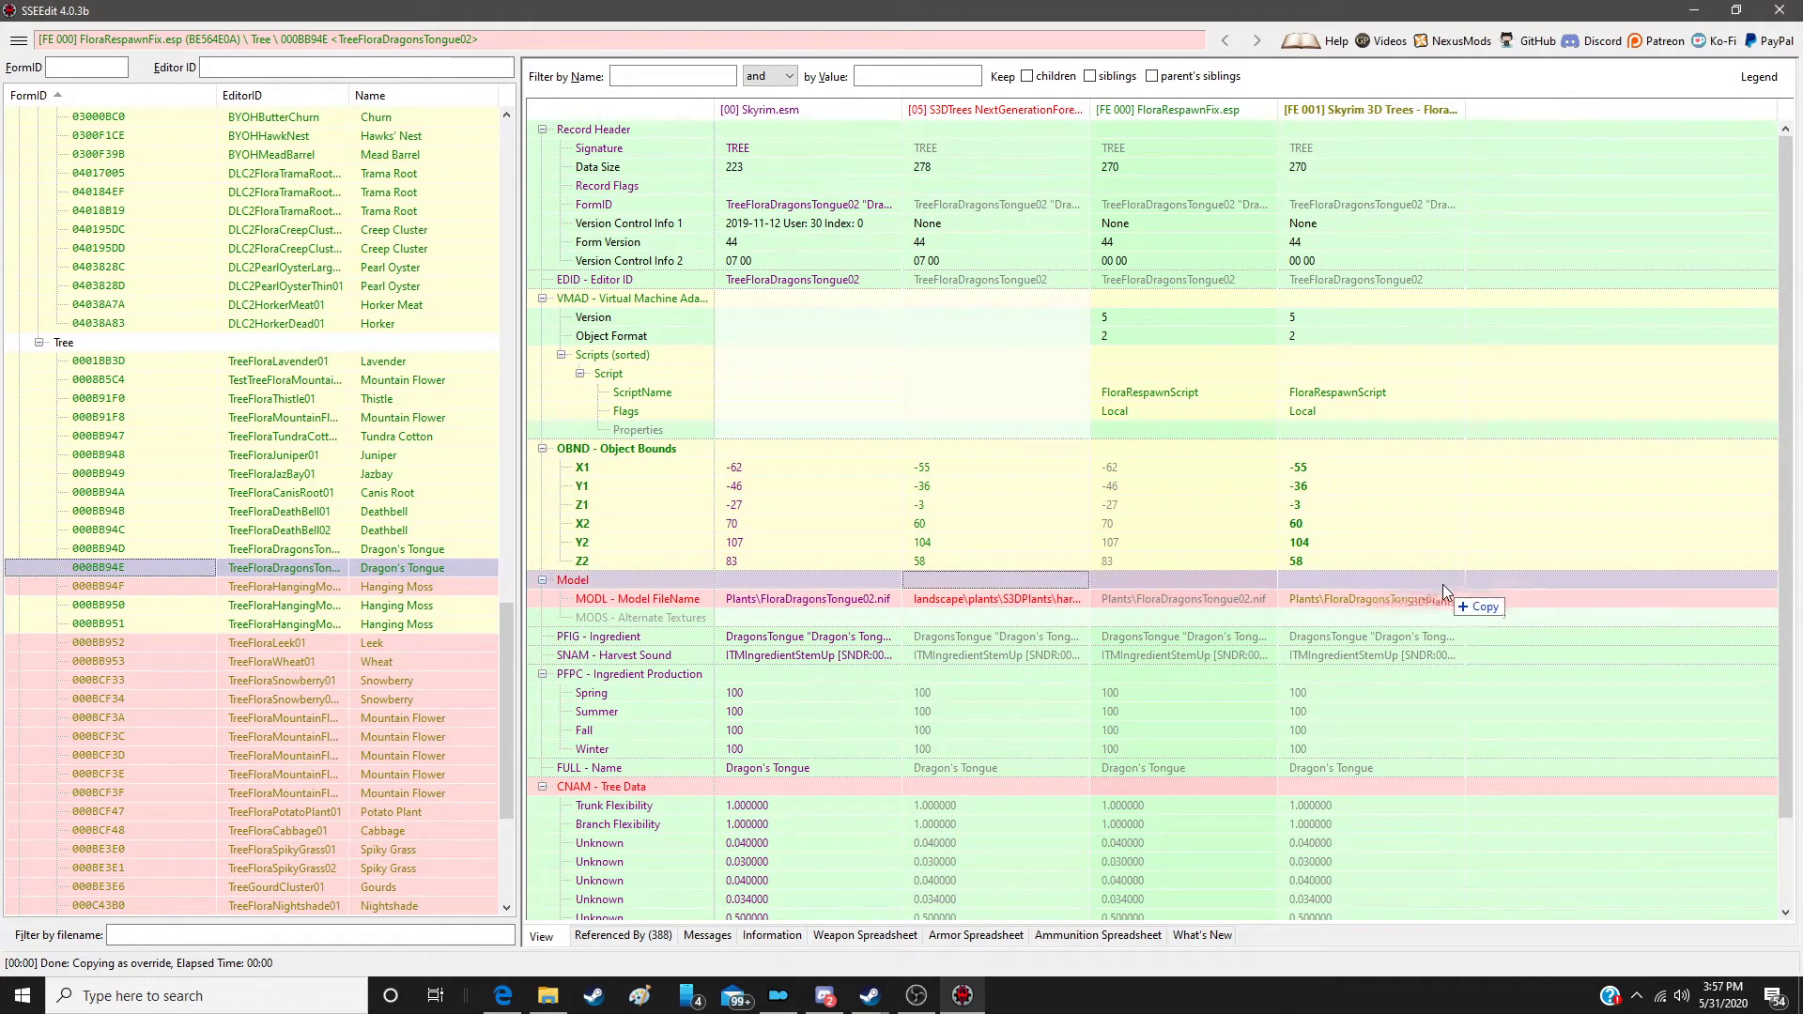
pyautogui.moveTo(1443, 586); pyautogui.dragTo(1410, 590)
pyautogui.moveTo(1000, 790); pyautogui.dragTo(1362, 787)
# Step: Copy the TreeFloraHangingMoss01 record from FloraRespawnFix.esp as an override into the Flora Respawn Patch, and forward the S3DTrees model and tree data
pyautogui.click(414, 590)
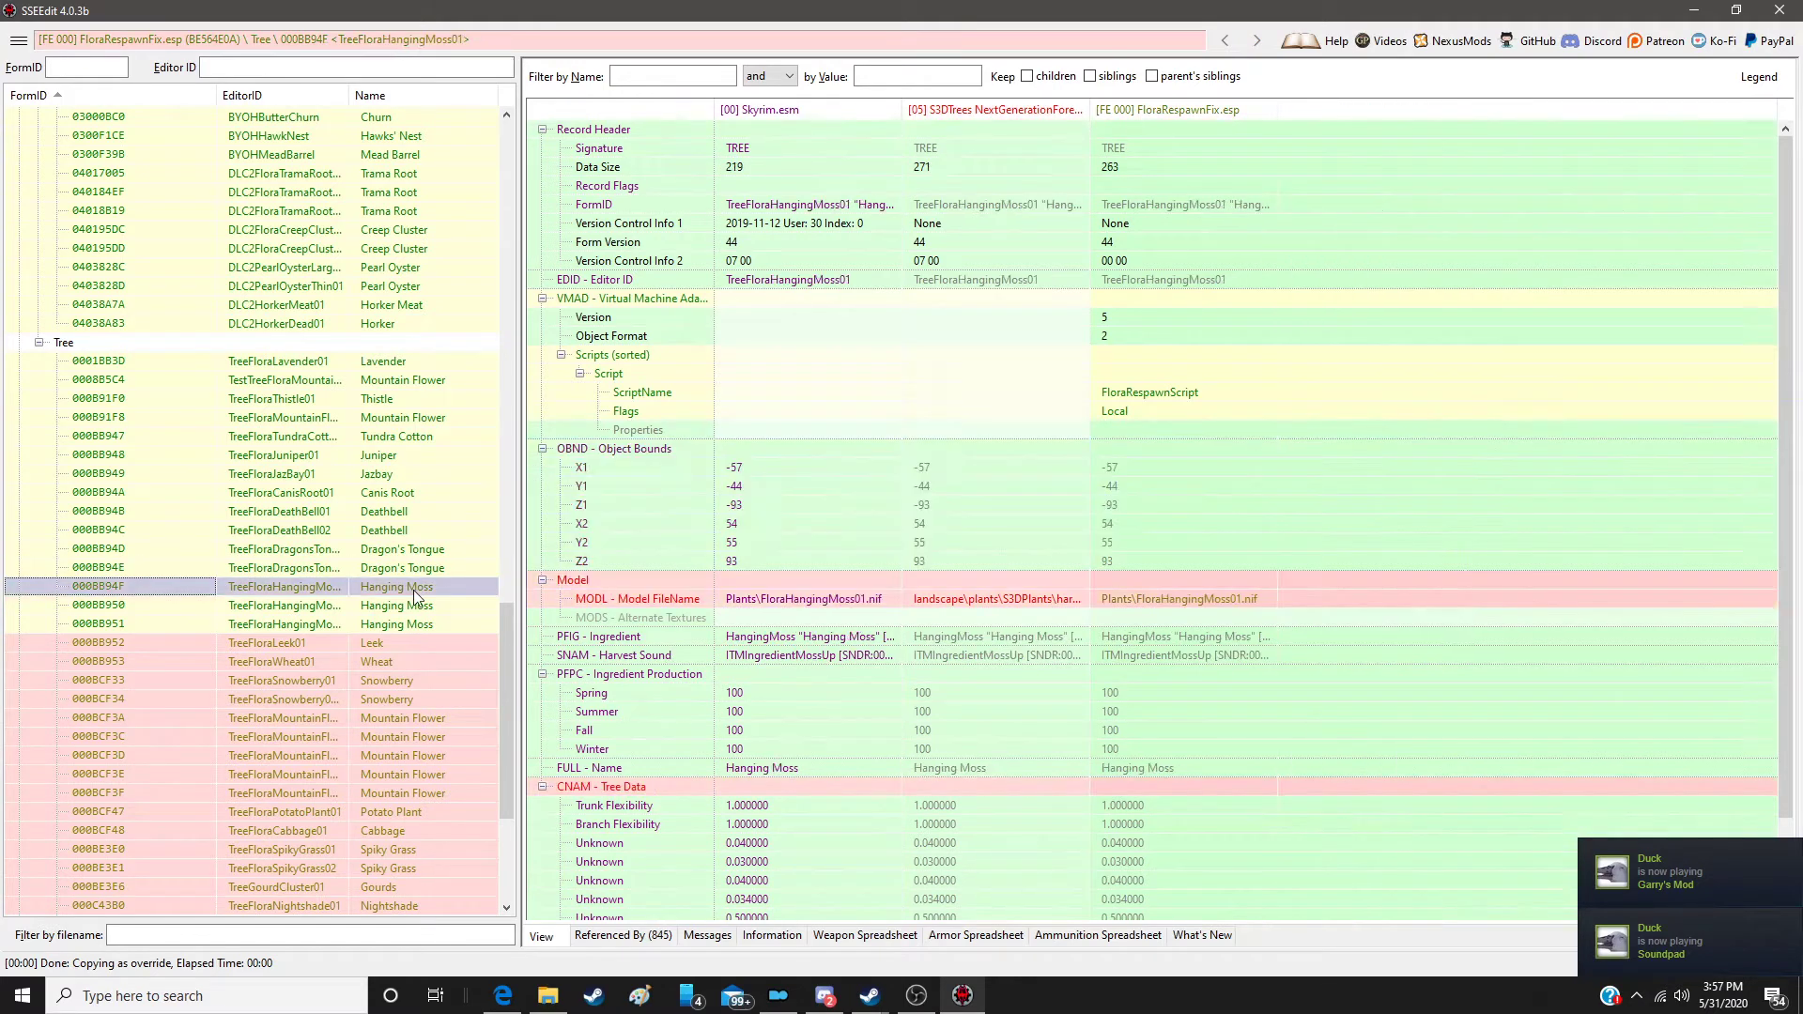
pyautogui.rightClick(1174, 111)
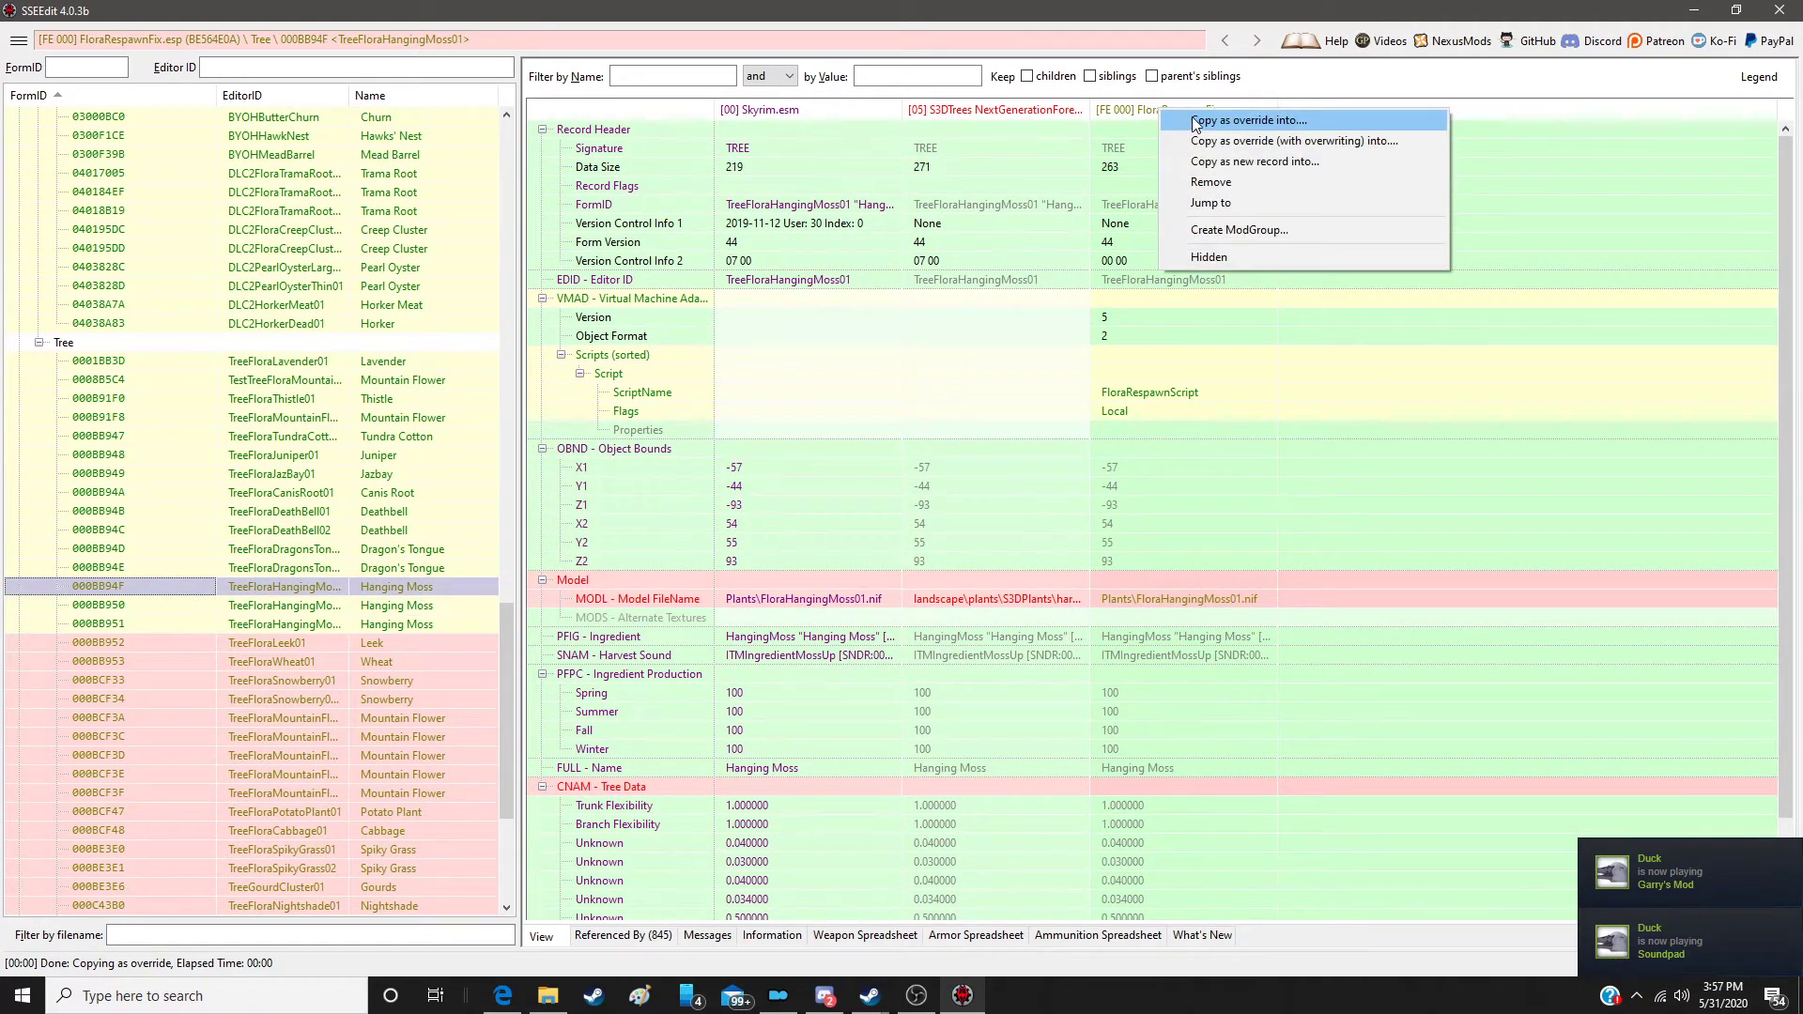
pyautogui.click(1195, 121)
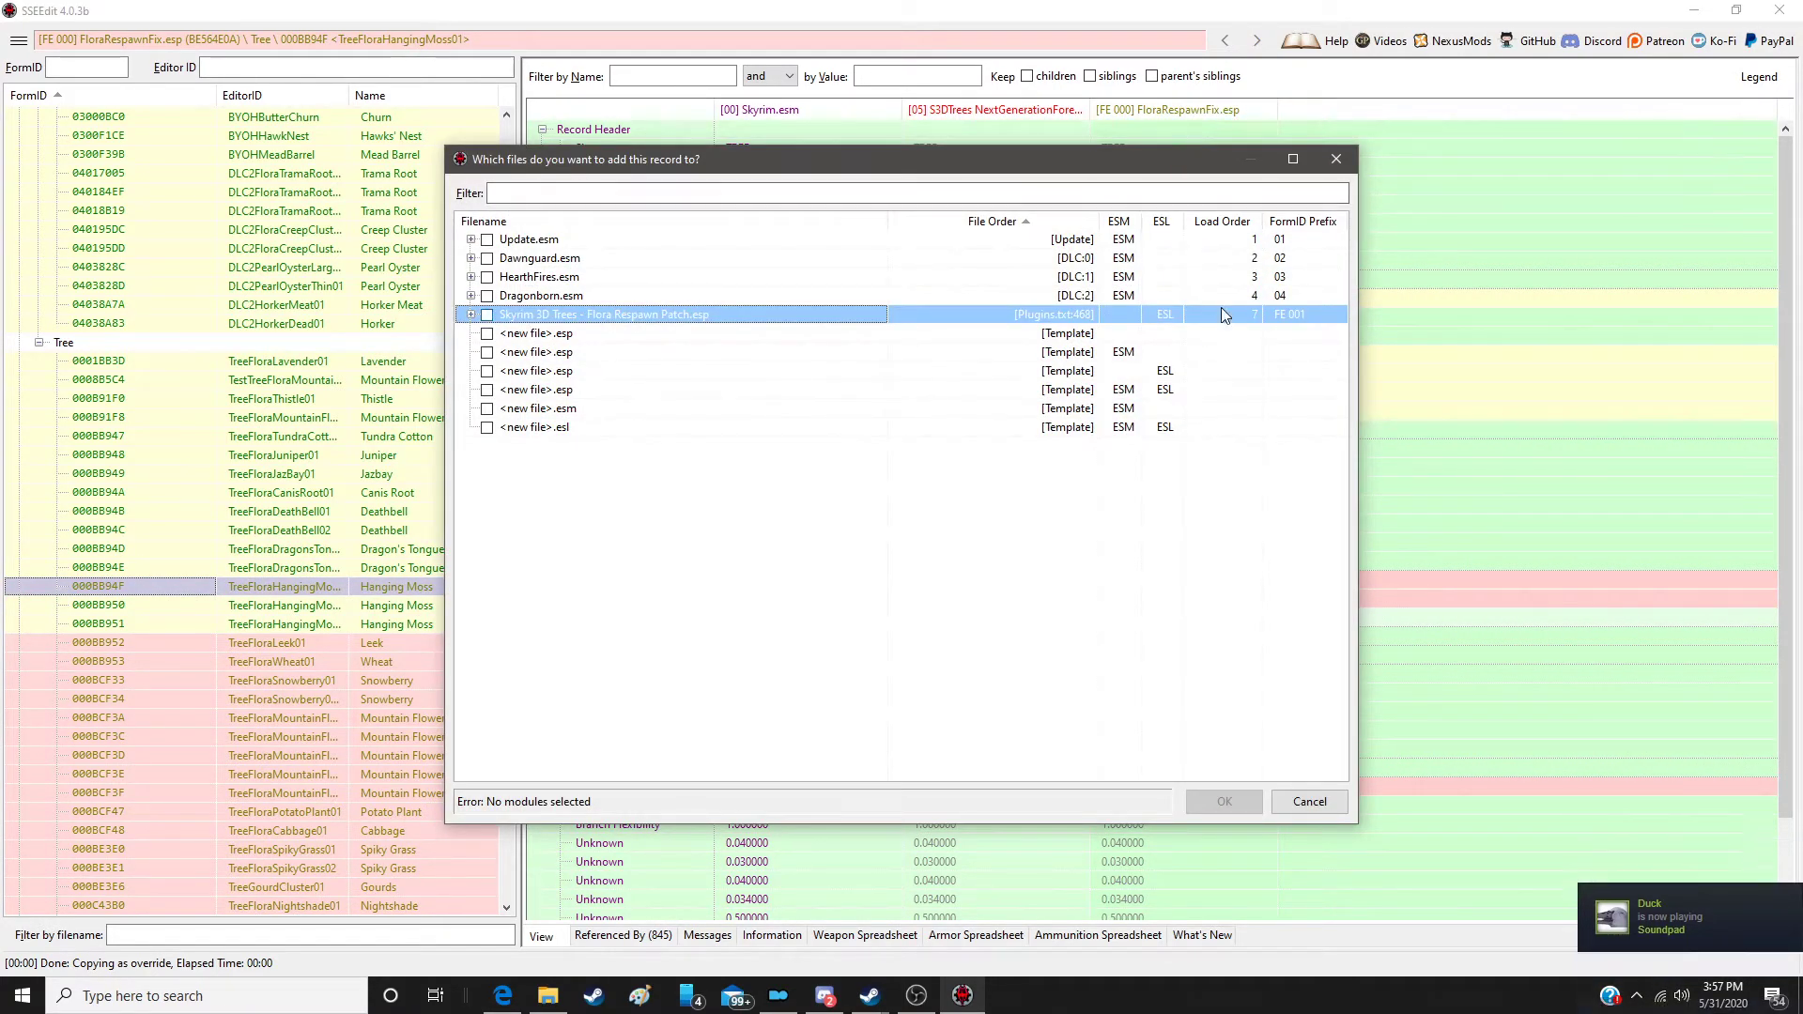
pyautogui.doubleClick(1195, 313)
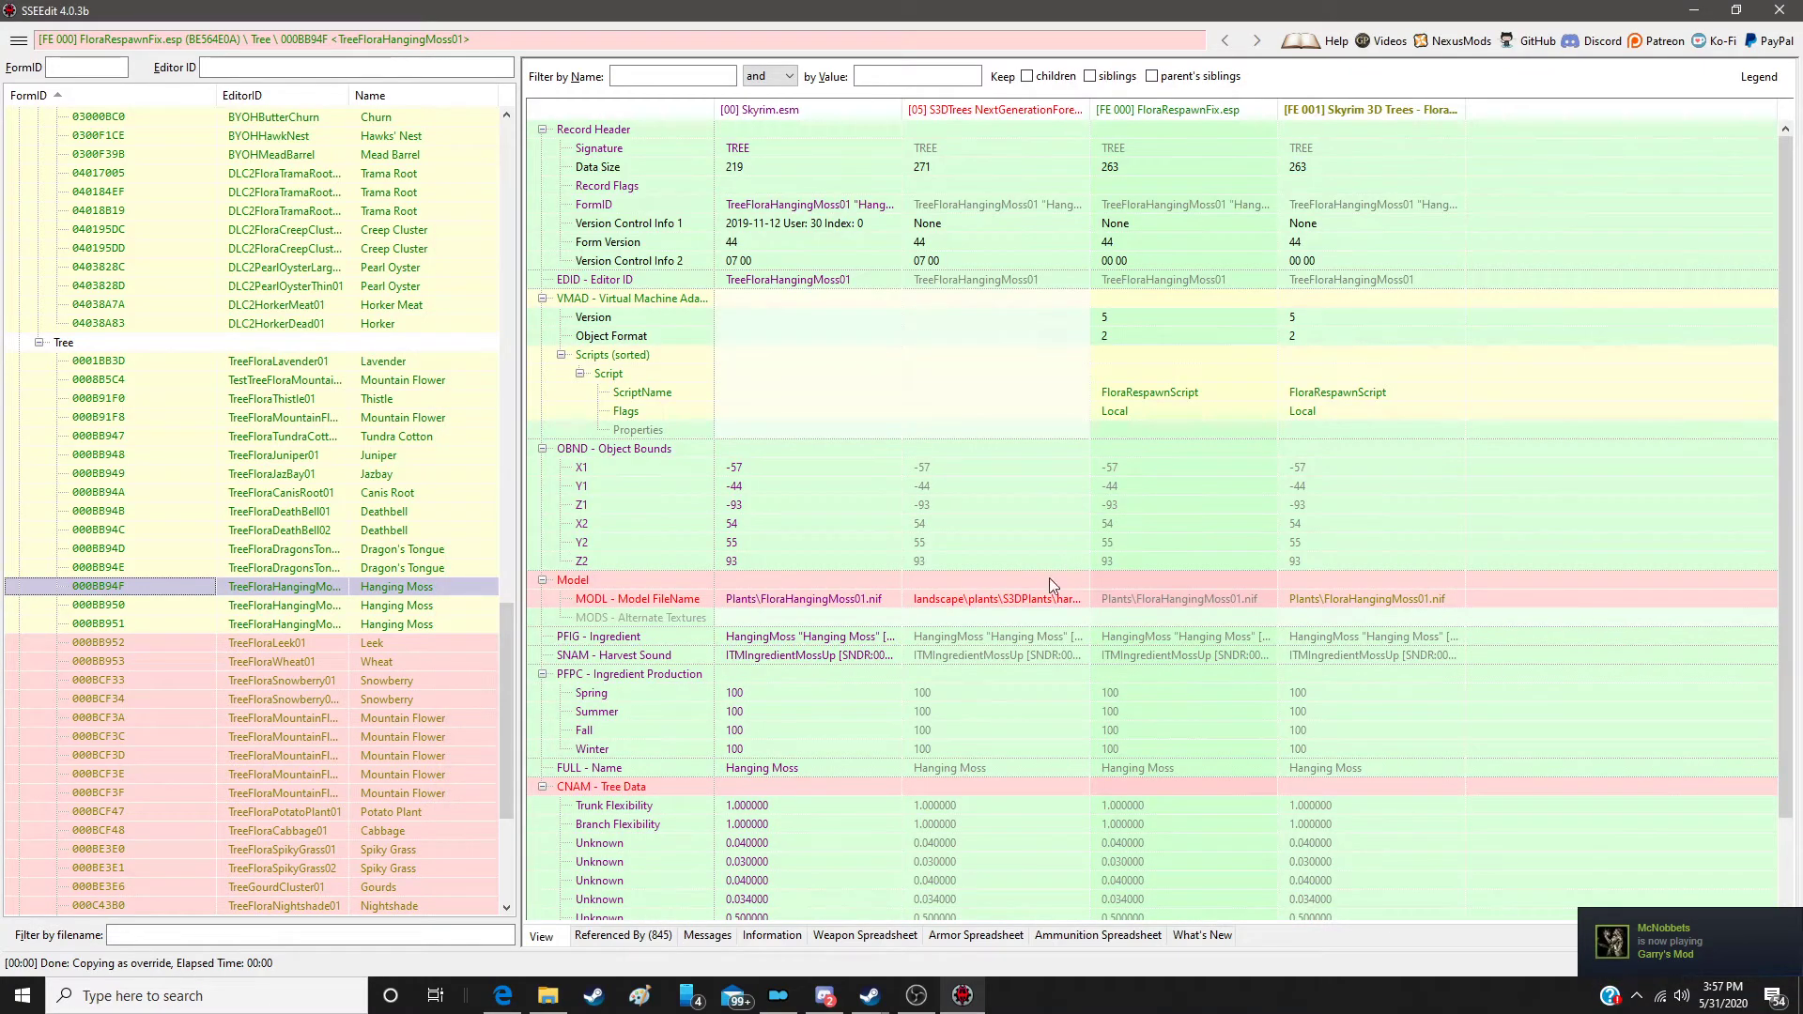
pyautogui.moveTo(1050, 577); pyautogui.dragTo(1356, 577)
pyautogui.moveTo(1000, 781); pyautogui.dragTo(1395, 781)
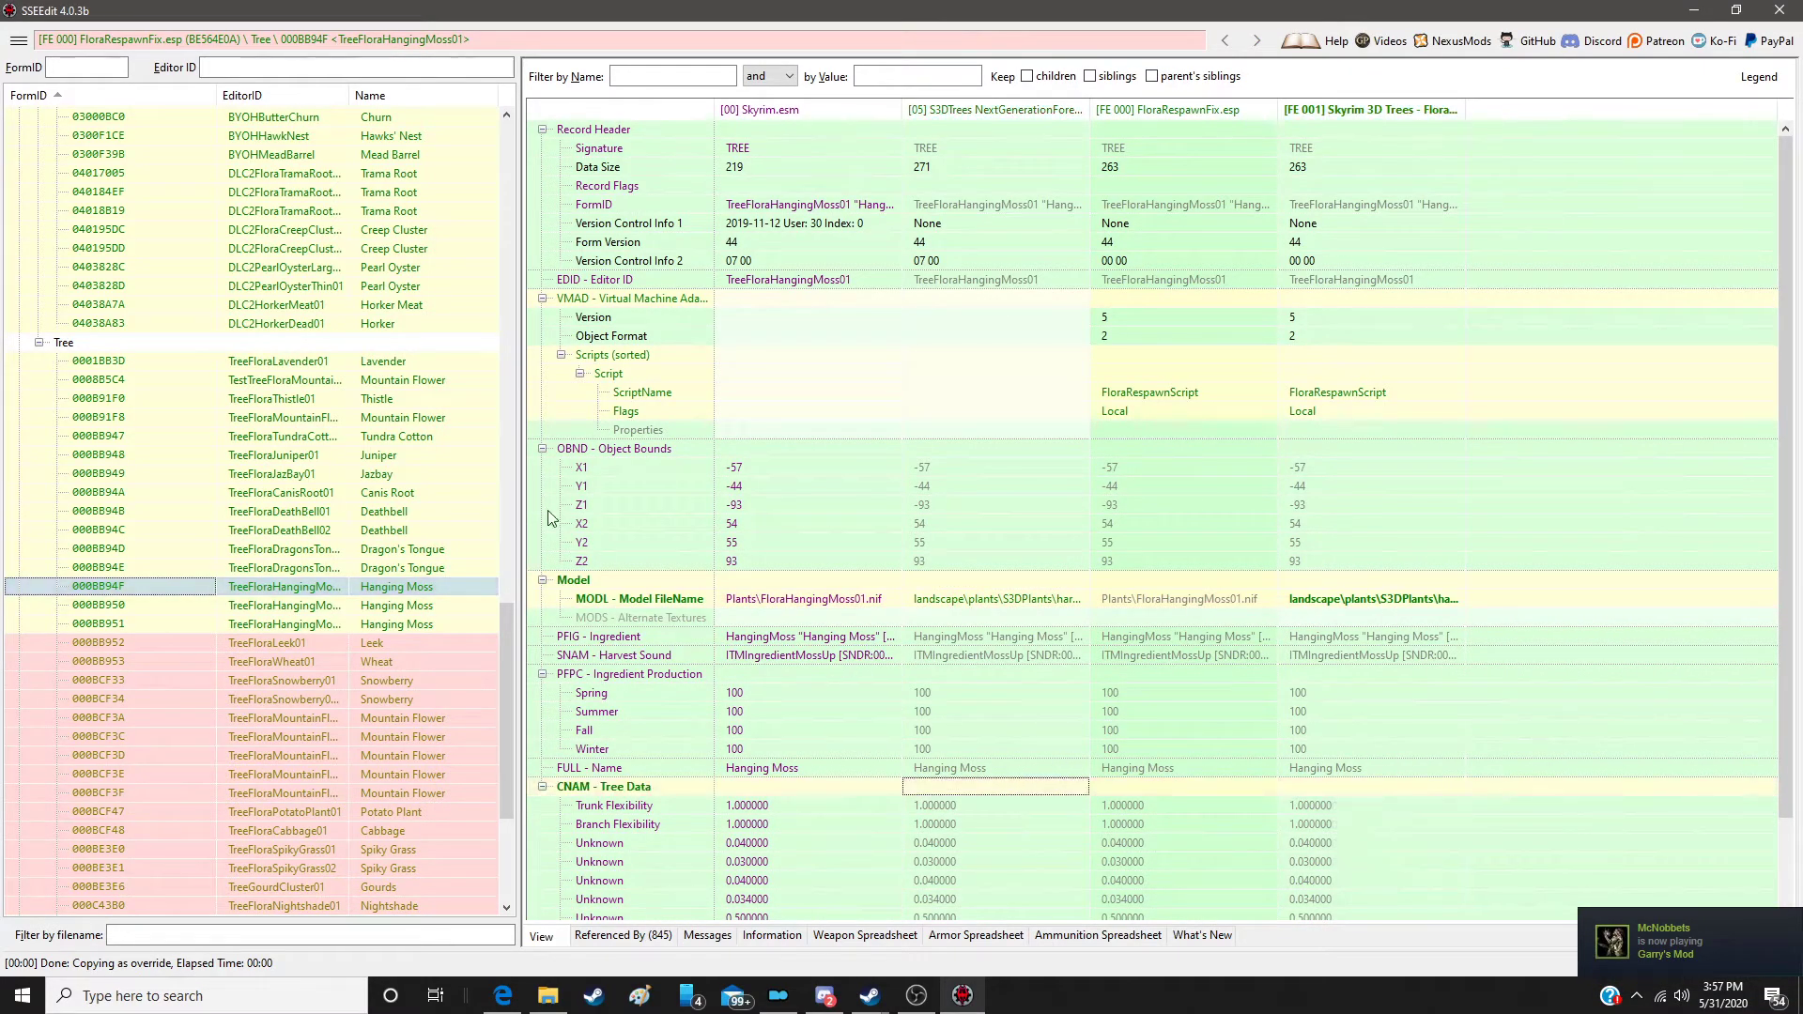
# Step: Copy the Leek record from FloraRespawnFix.esp as an override into the Flora Respawn Patch, and forward the S3DTrees model and tree data
pyautogui.click(414, 635)
pyautogui.scroll(-5, 415, 627)
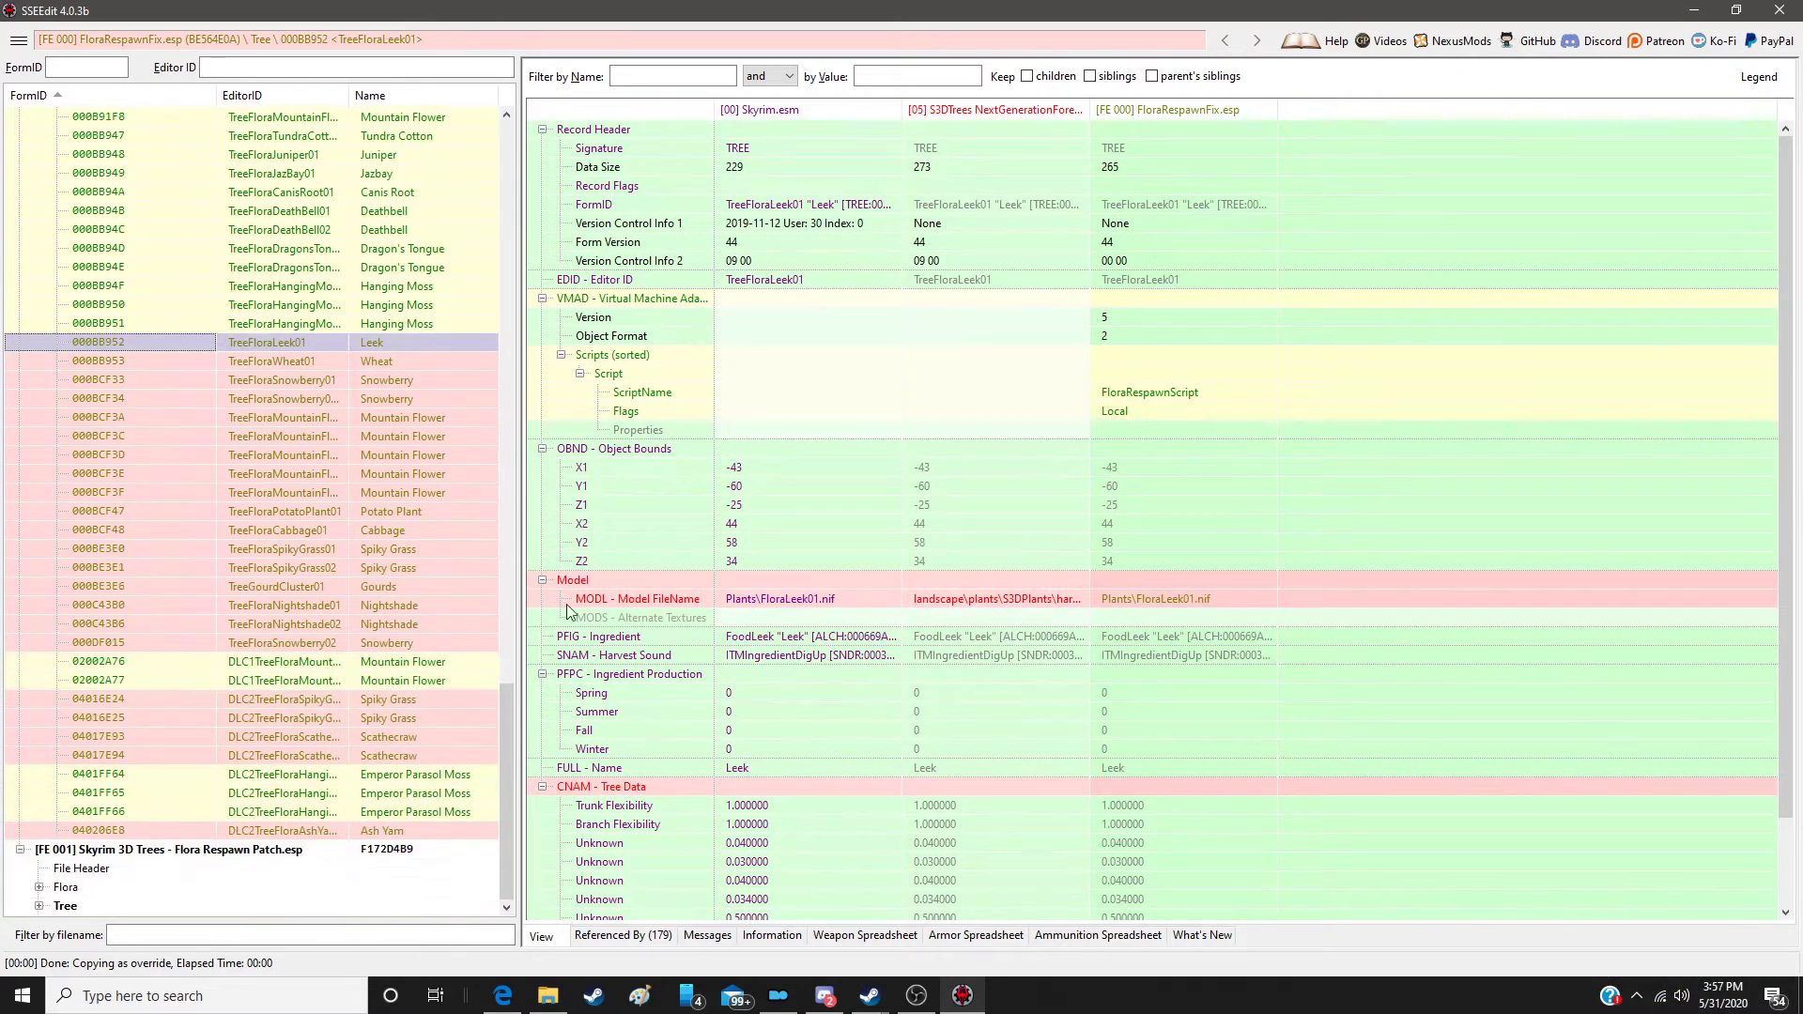
pyautogui.rightClick(1169, 107)
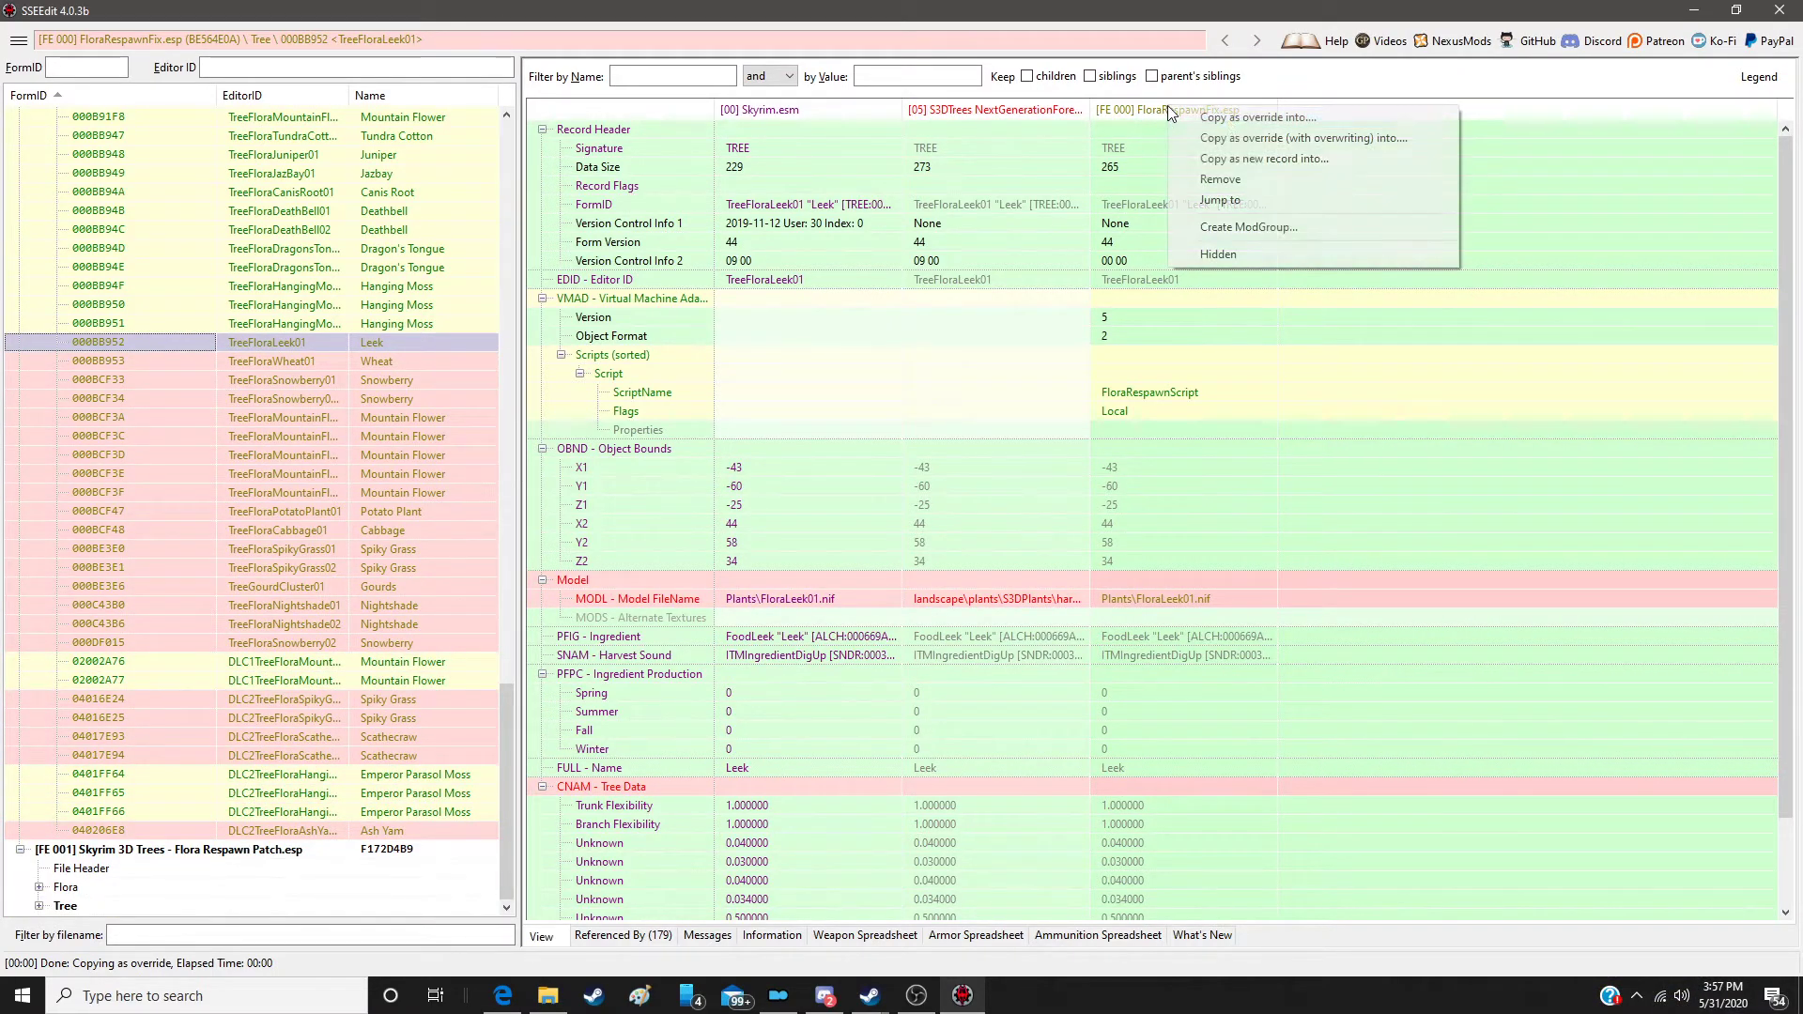
pyautogui.click(1227, 120)
pyautogui.doubleClick(1052, 312)
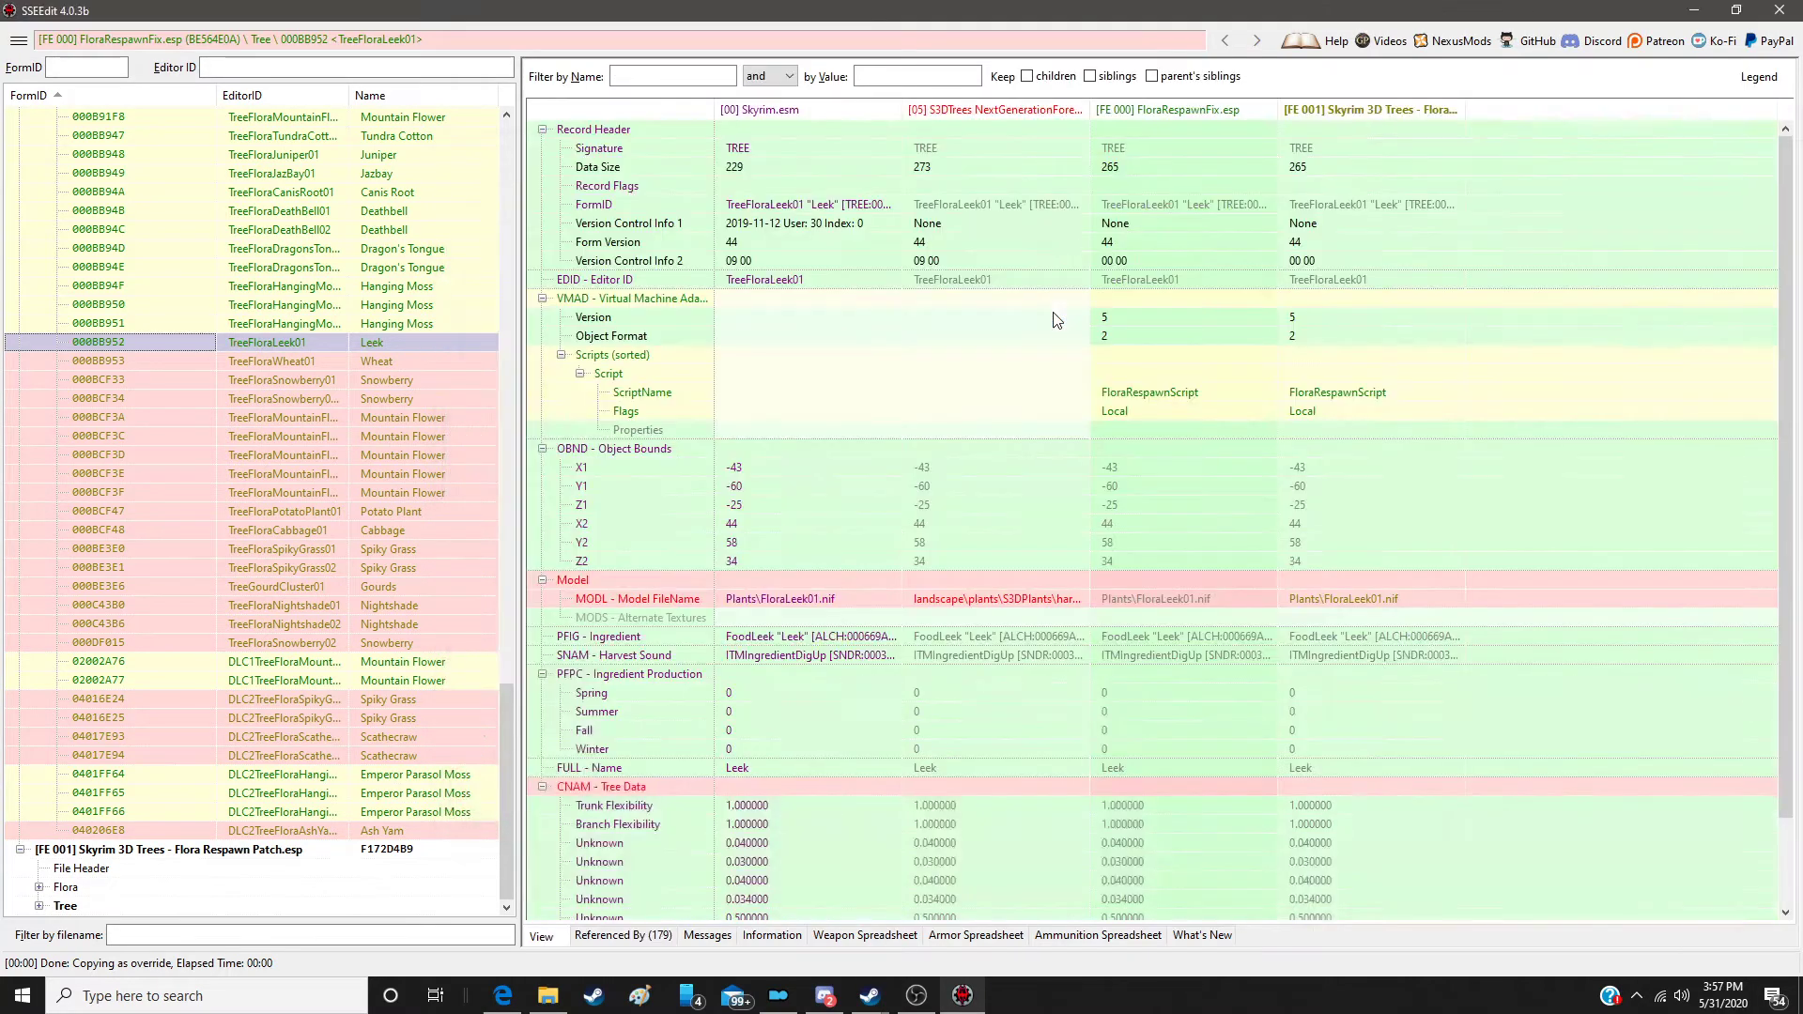
pyautogui.click(996, 579)
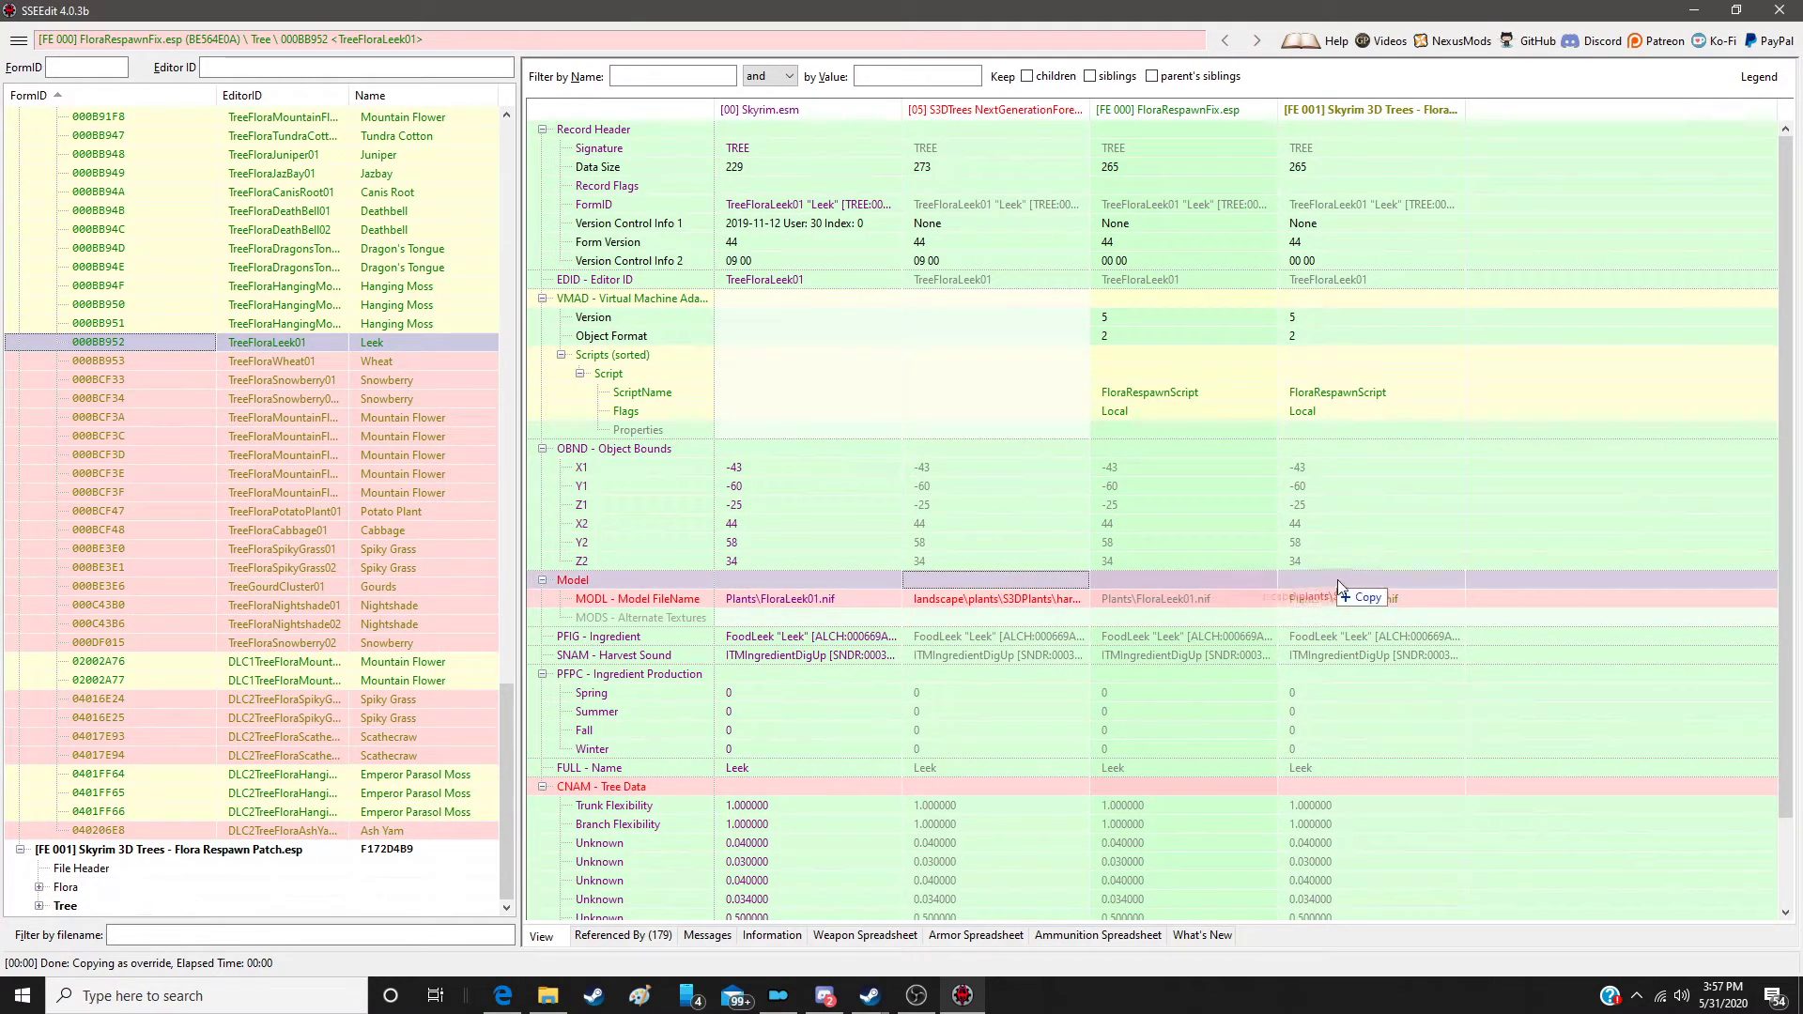
pyautogui.moveTo(1337, 581); pyautogui.dragTo(1338, 598)
pyautogui.moveTo(1011, 790); pyautogui.dragTo(1380, 787)
# Step: Copy the Wheat record from FloraRespawnFix.esp as an override into the Flora Respawn Patch, and forward the S3DTrees object bounds and model
pyautogui.click(419, 363)
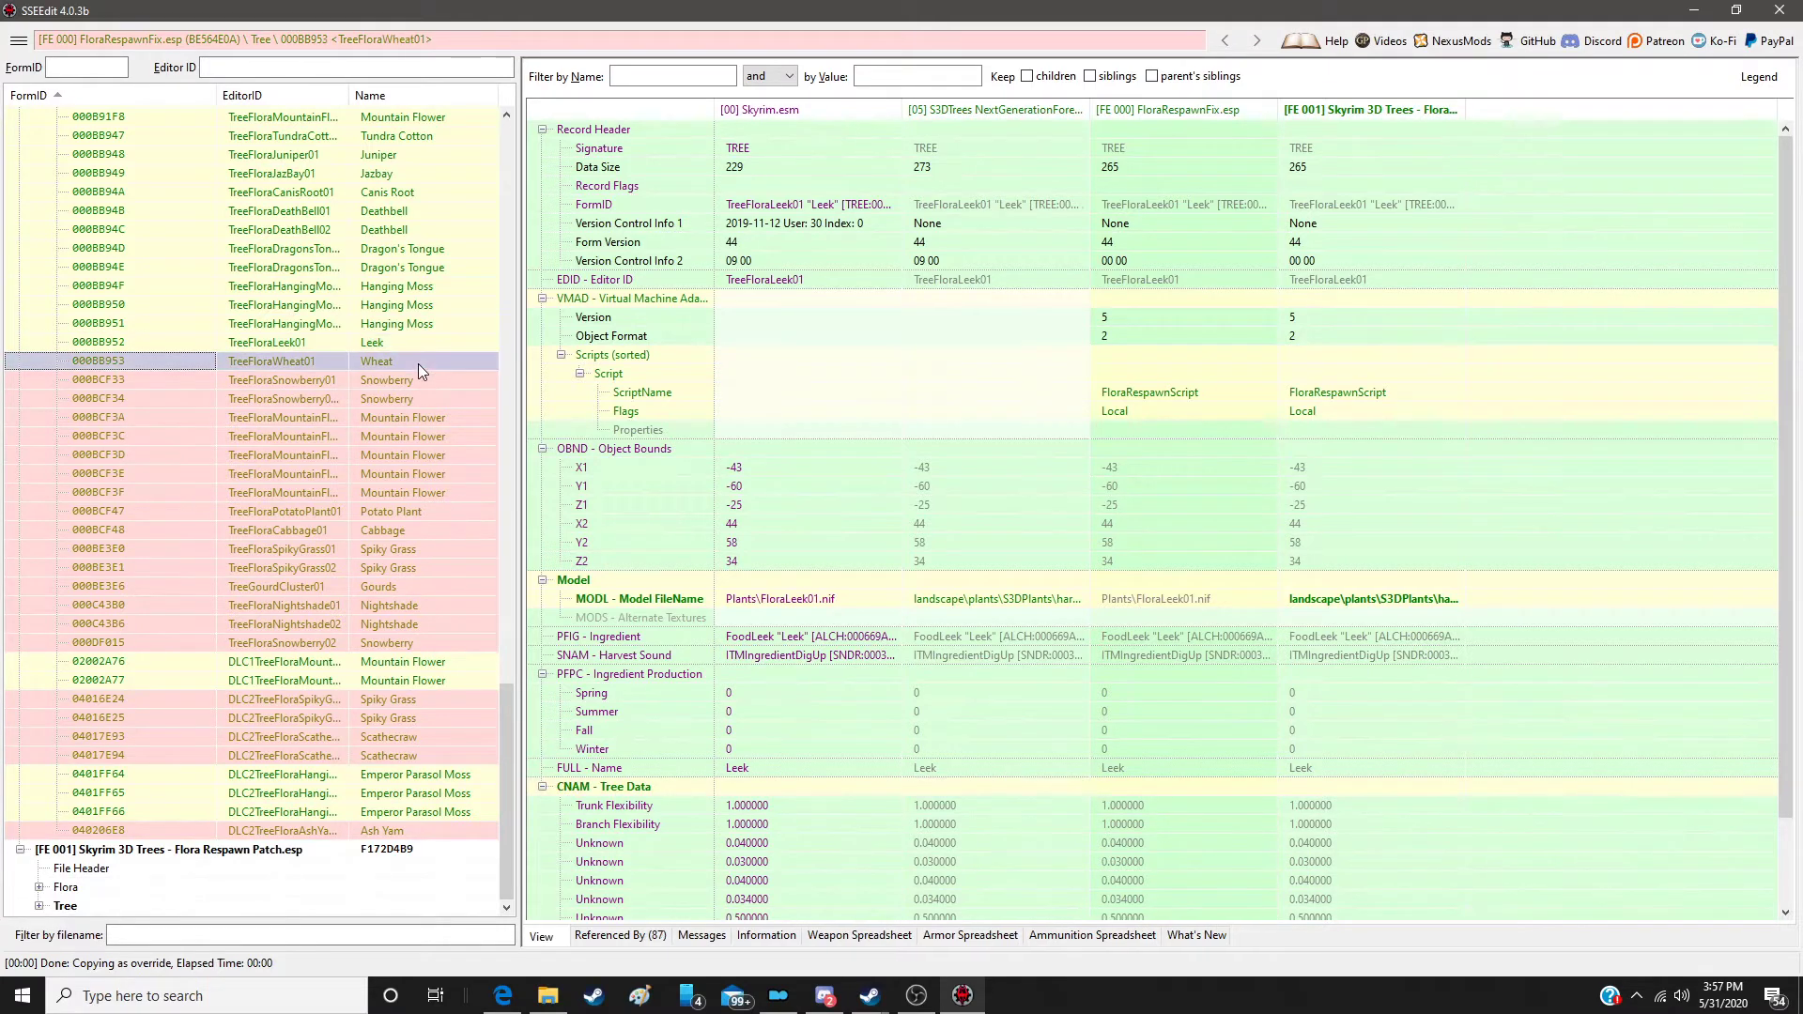
pyautogui.rightClick(1156, 111)
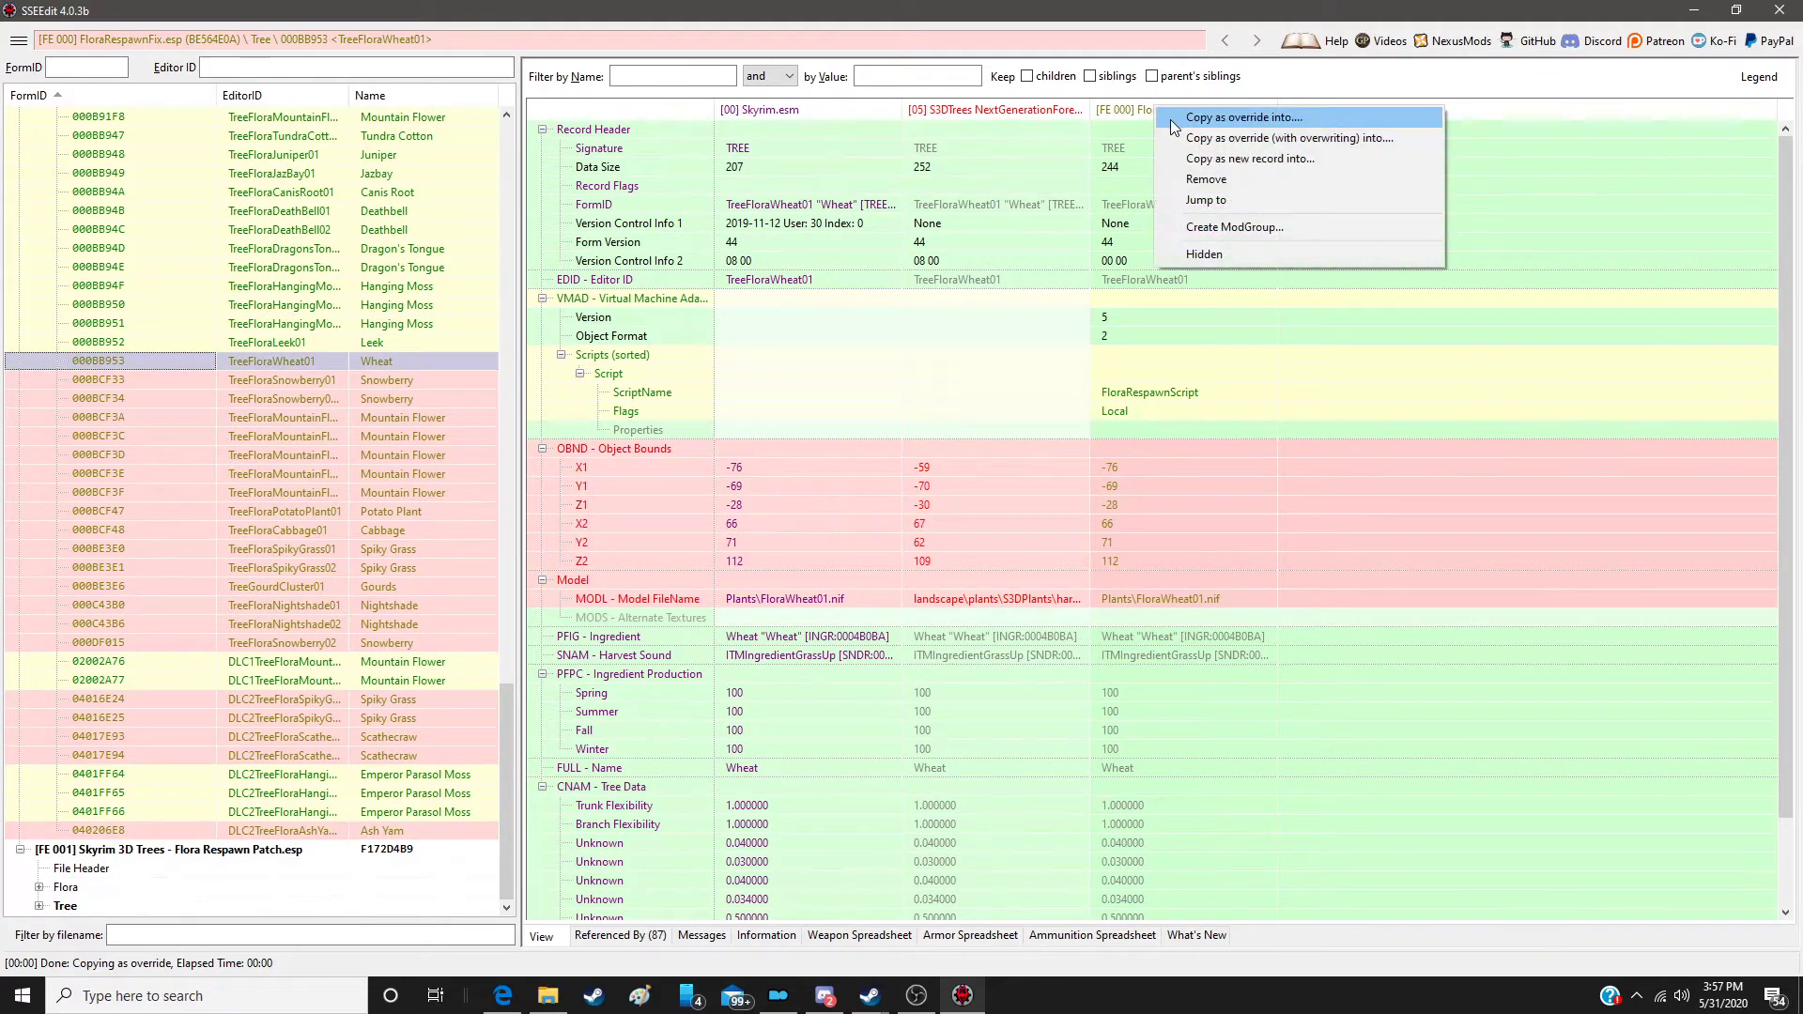
pyautogui.click(1202, 120)
pyautogui.press('Return')
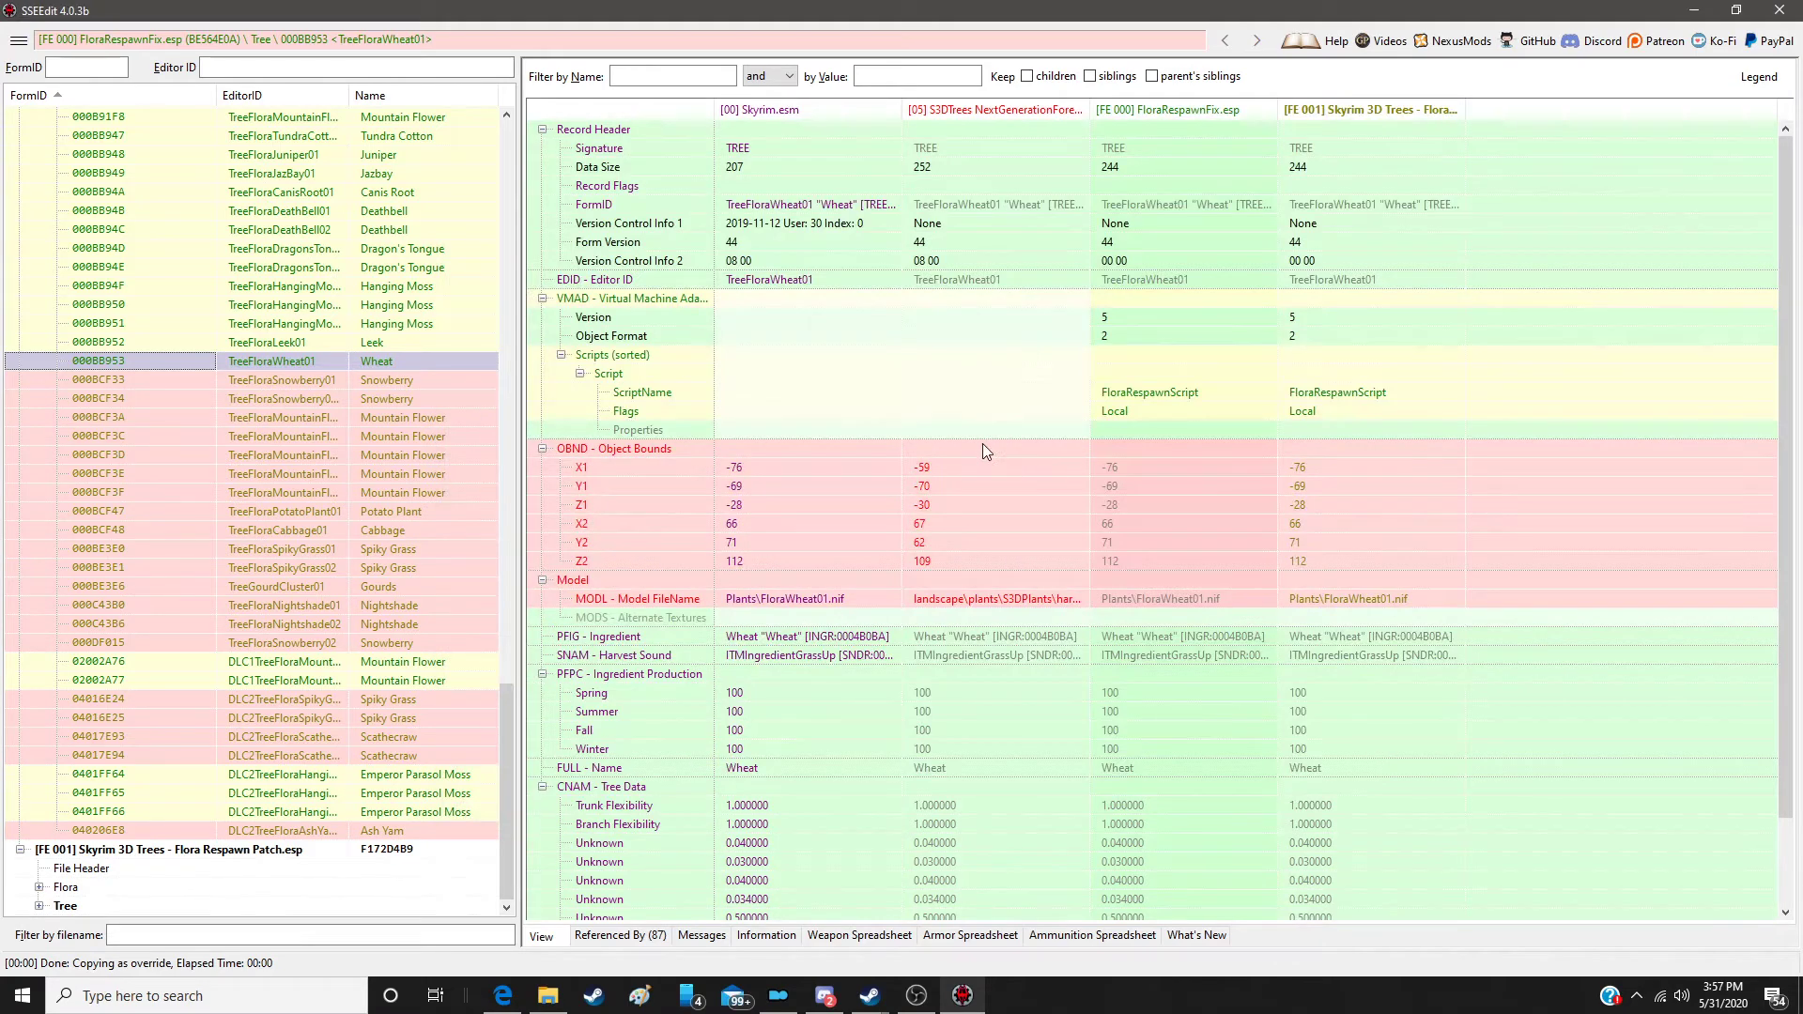
pyautogui.moveTo(982, 443); pyautogui.dragTo(1348, 481)
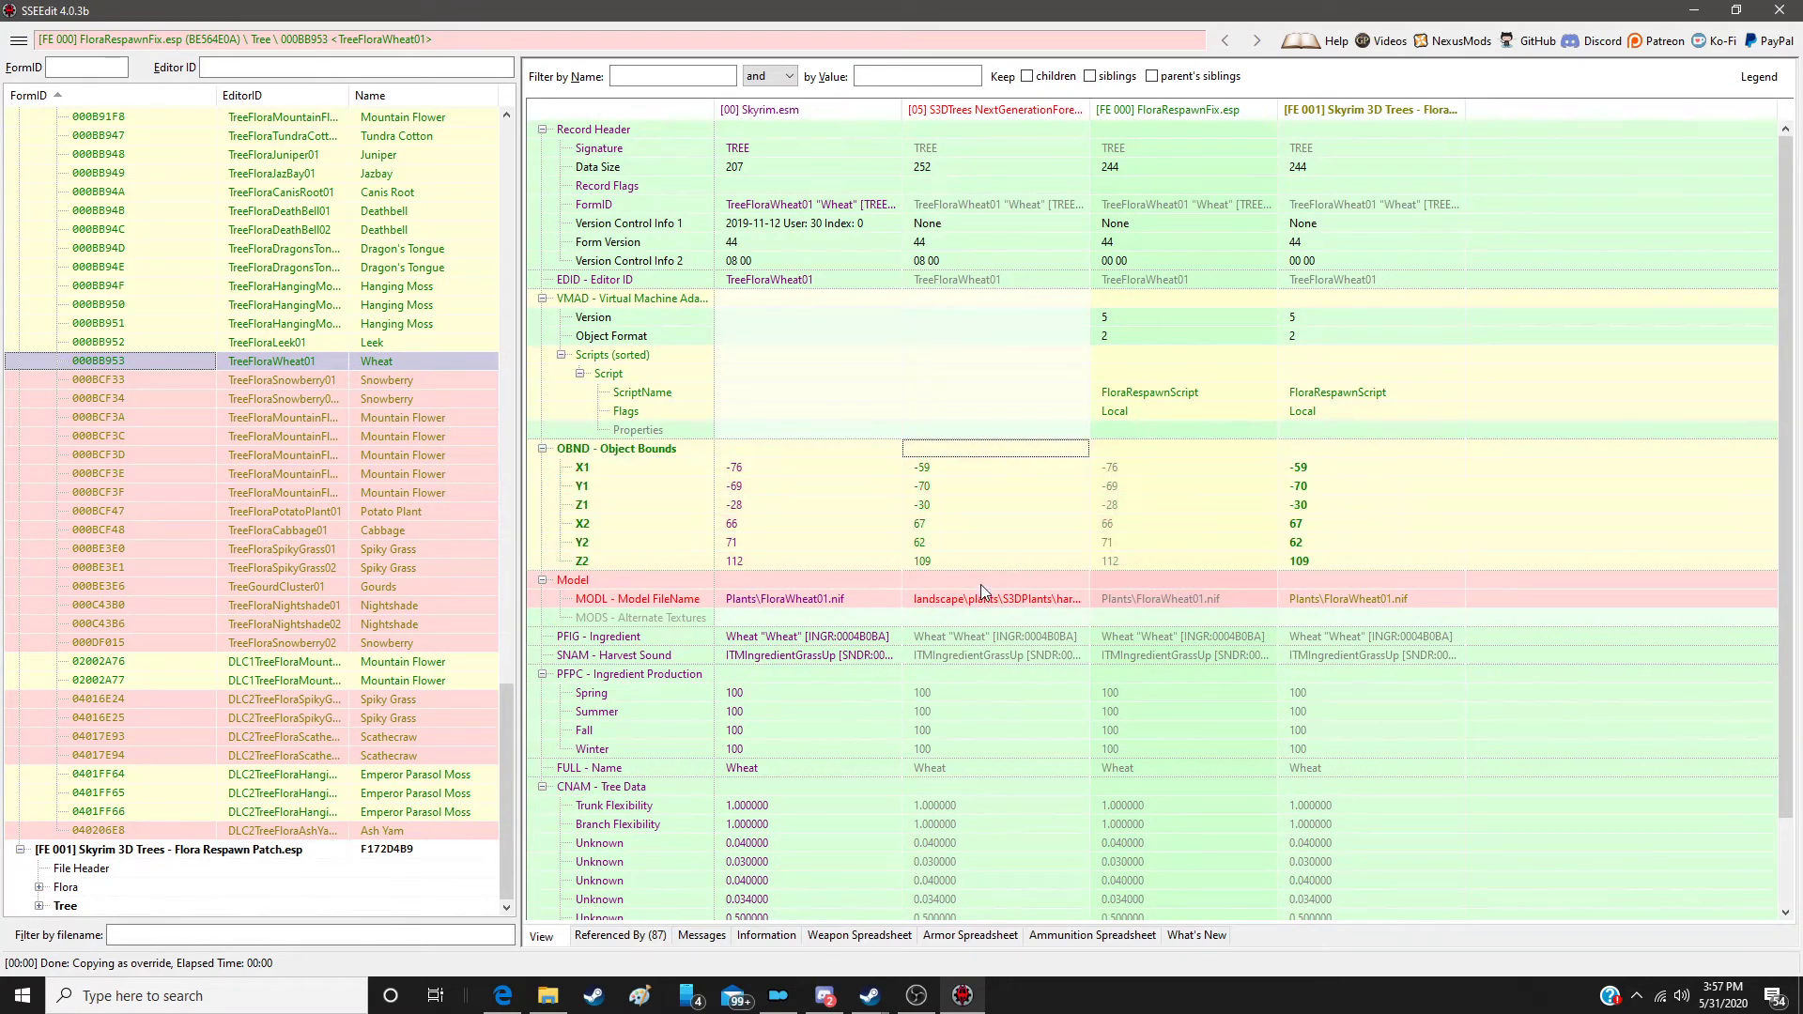
pyautogui.moveTo(981, 584); pyautogui.dragTo(1347, 589)
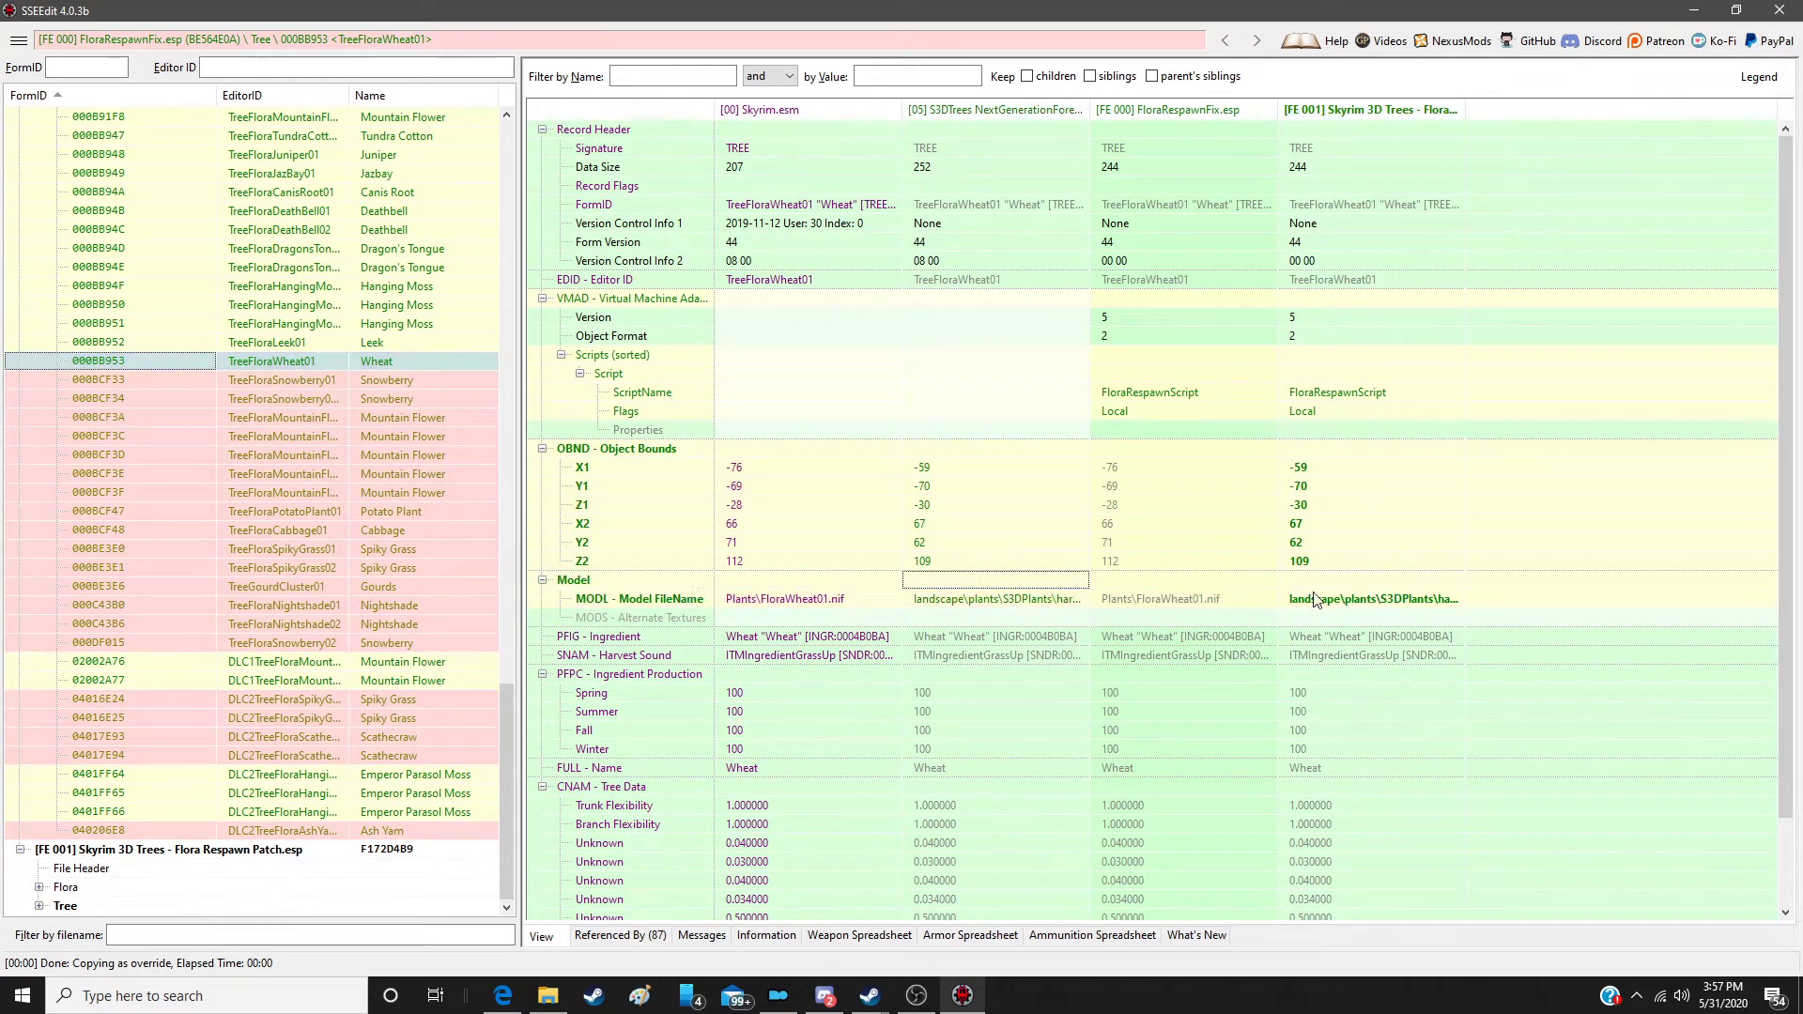
# Step: Copy the TreeFloraSnowberry01 record from FloraRespawnFix.esp as an override into the Flora Respawn Patch, and forward the S3DTrees object bounds and model
pyautogui.click(423, 377)
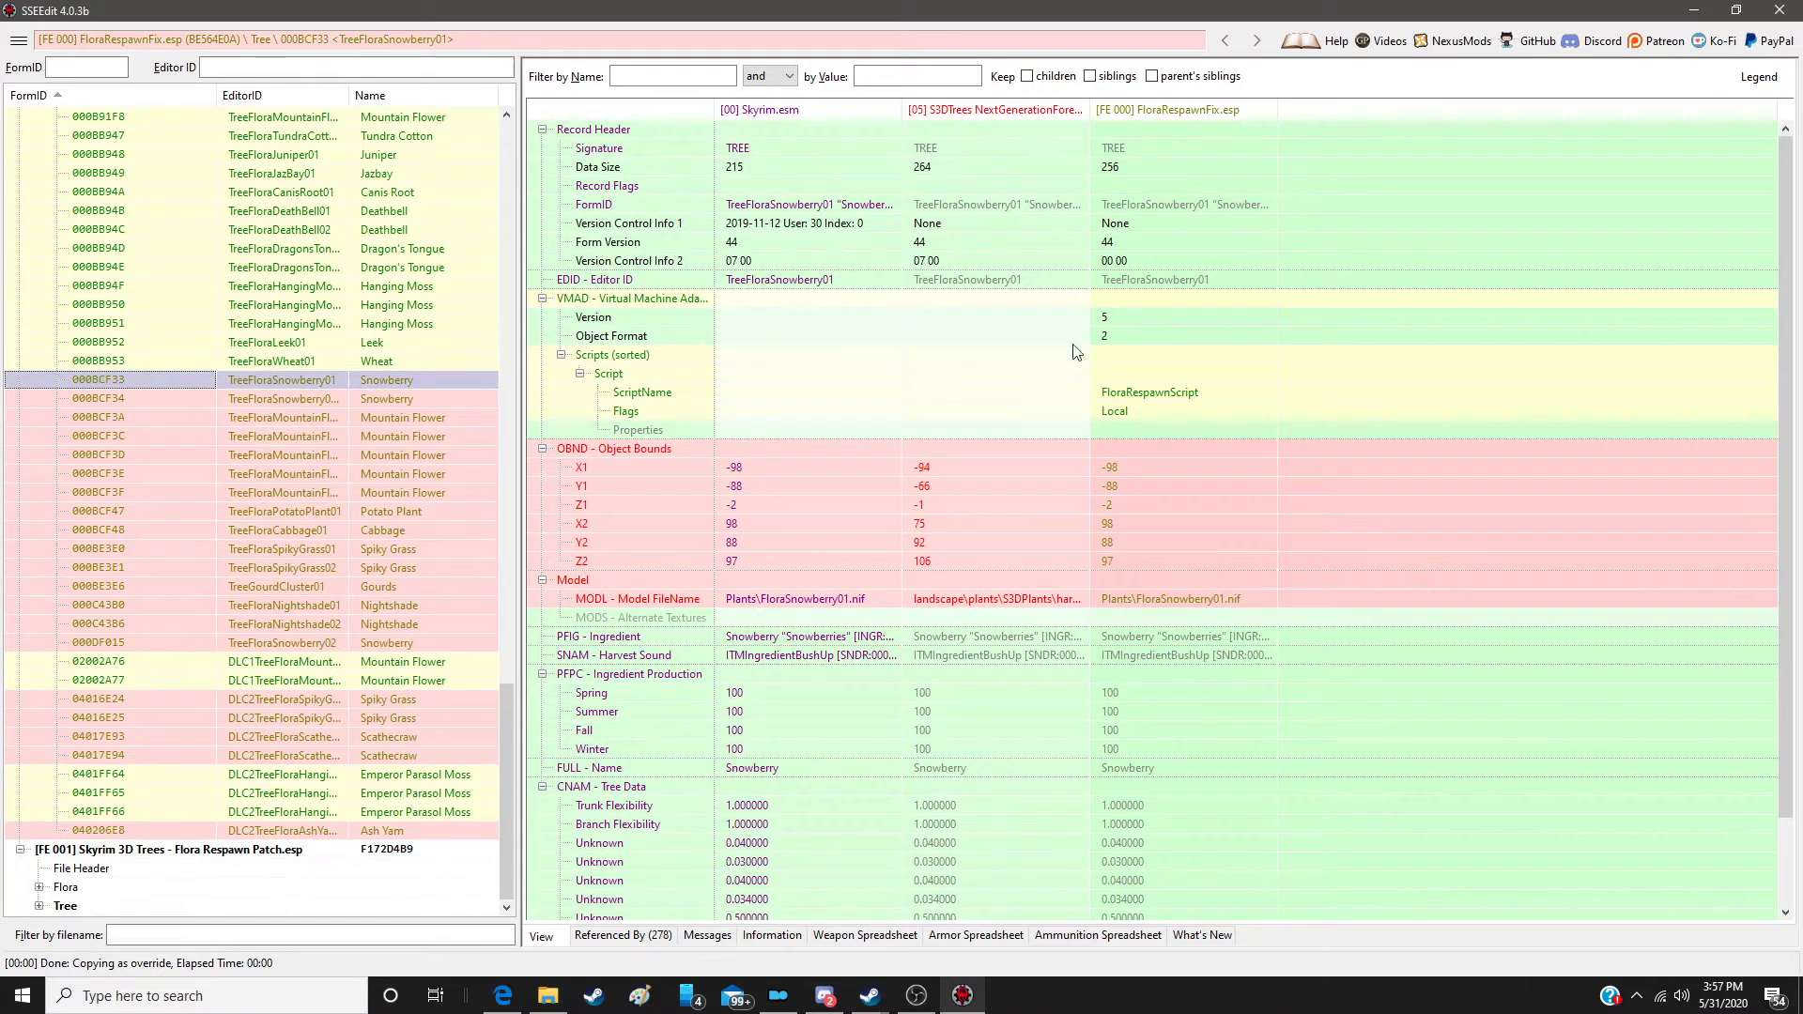
pyautogui.rightClick(1155, 109)
pyautogui.click(1183, 118)
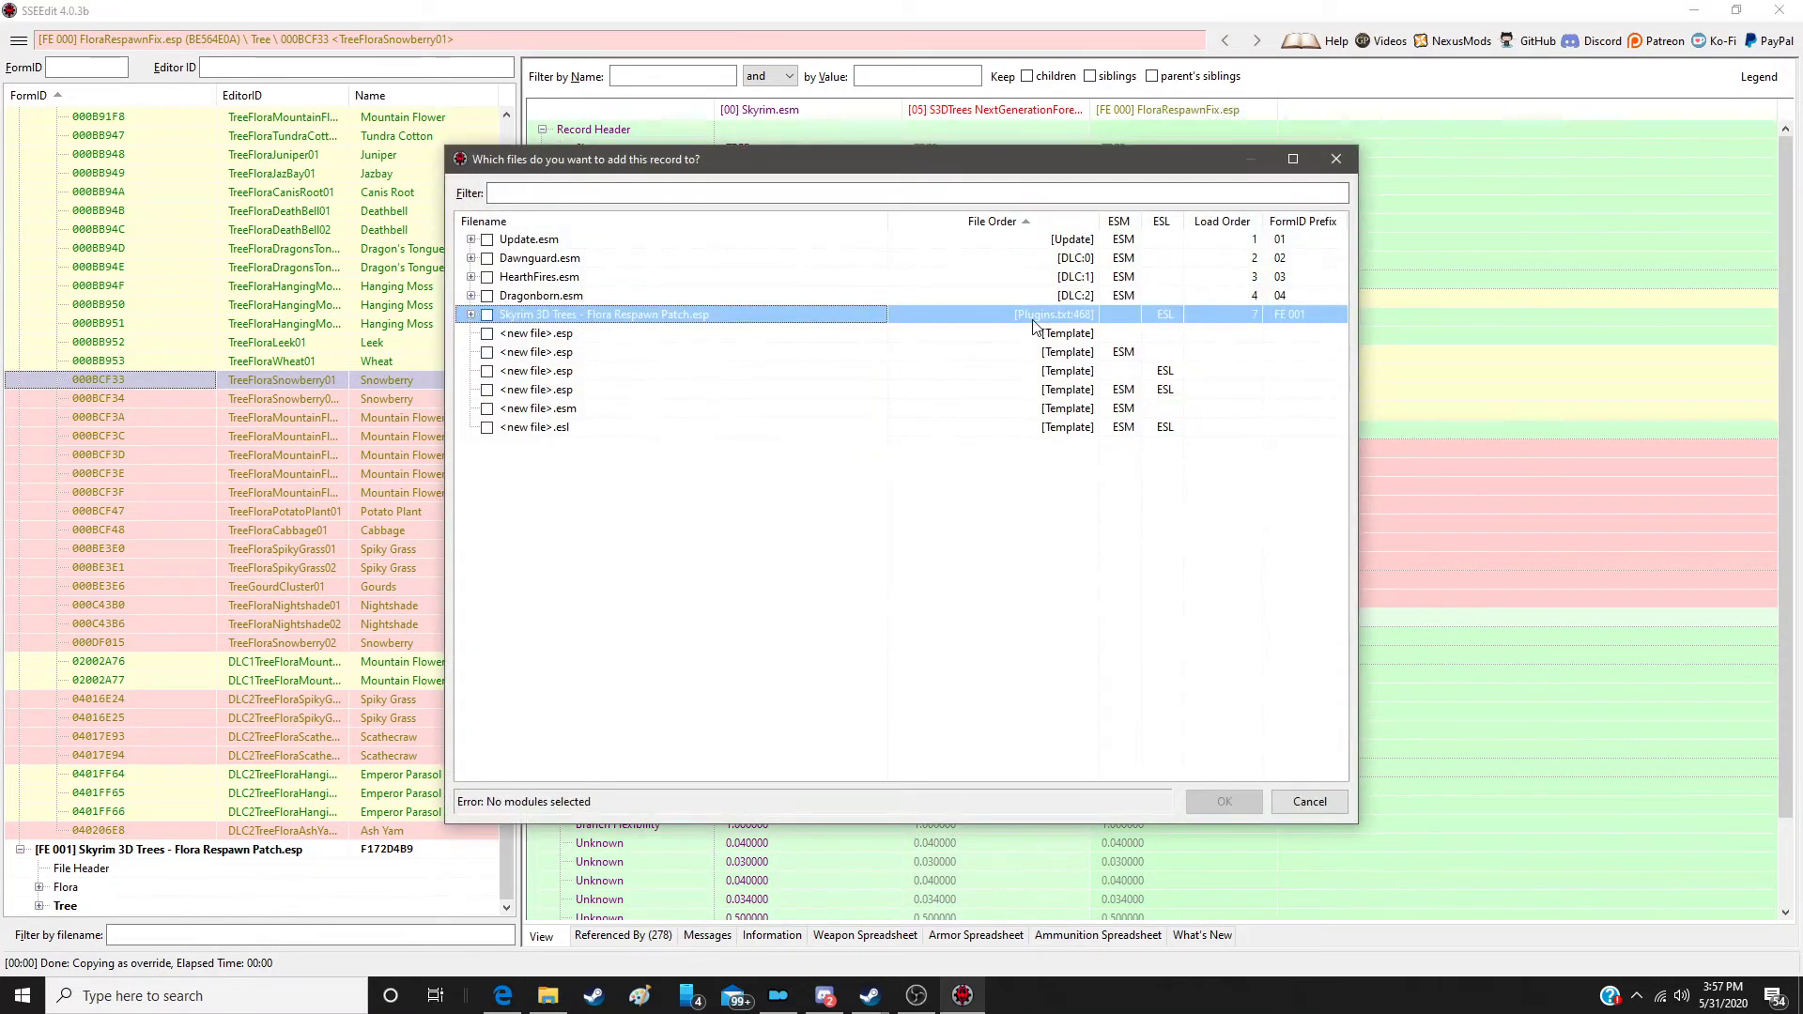
pyautogui.doubleClick(1033, 324)
pyautogui.moveTo(1009, 448); pyautogui.dragTo(1383, 448)
pyautogui.moveTo(977, 598); pyautogui.dragTo(1411, 584)
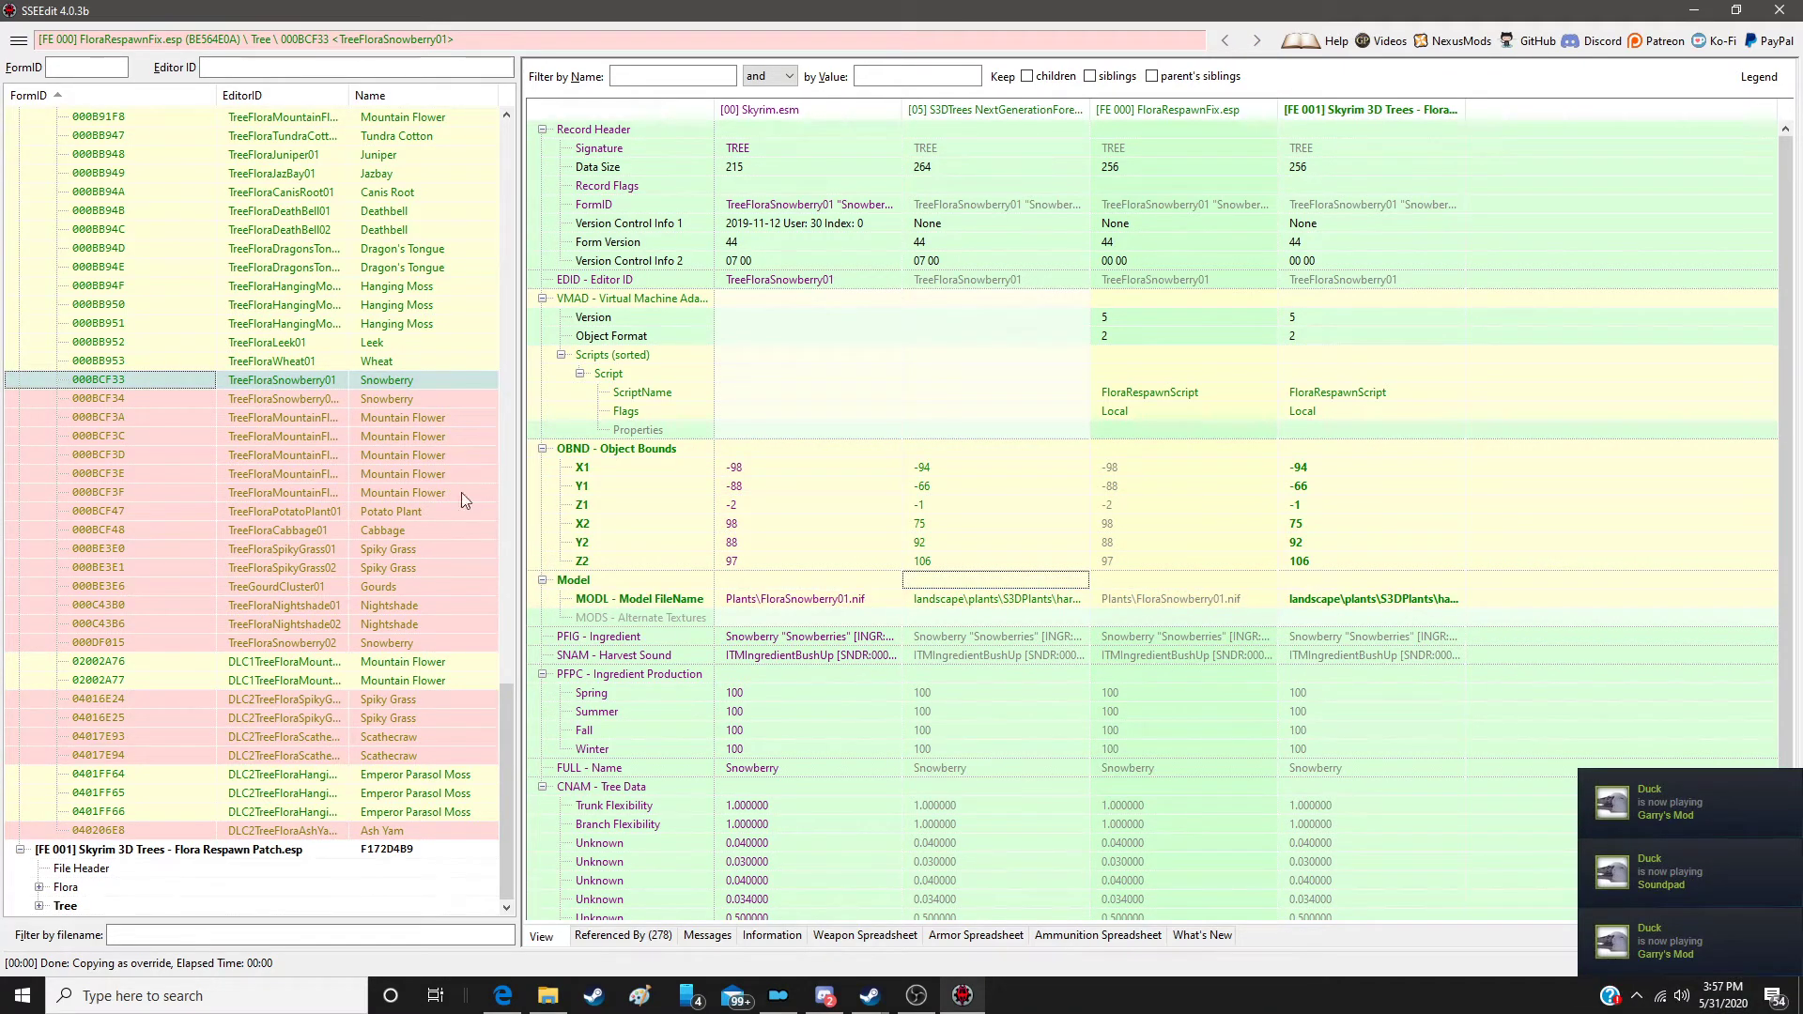
# Step: Copy the TreeFloraSnowberry01Snow record from FloraRespawnFix.esp as an override into the Flora Respawn Patch, and forward the S3DTrees object bounds and model
pyautogui.click(393, 400)
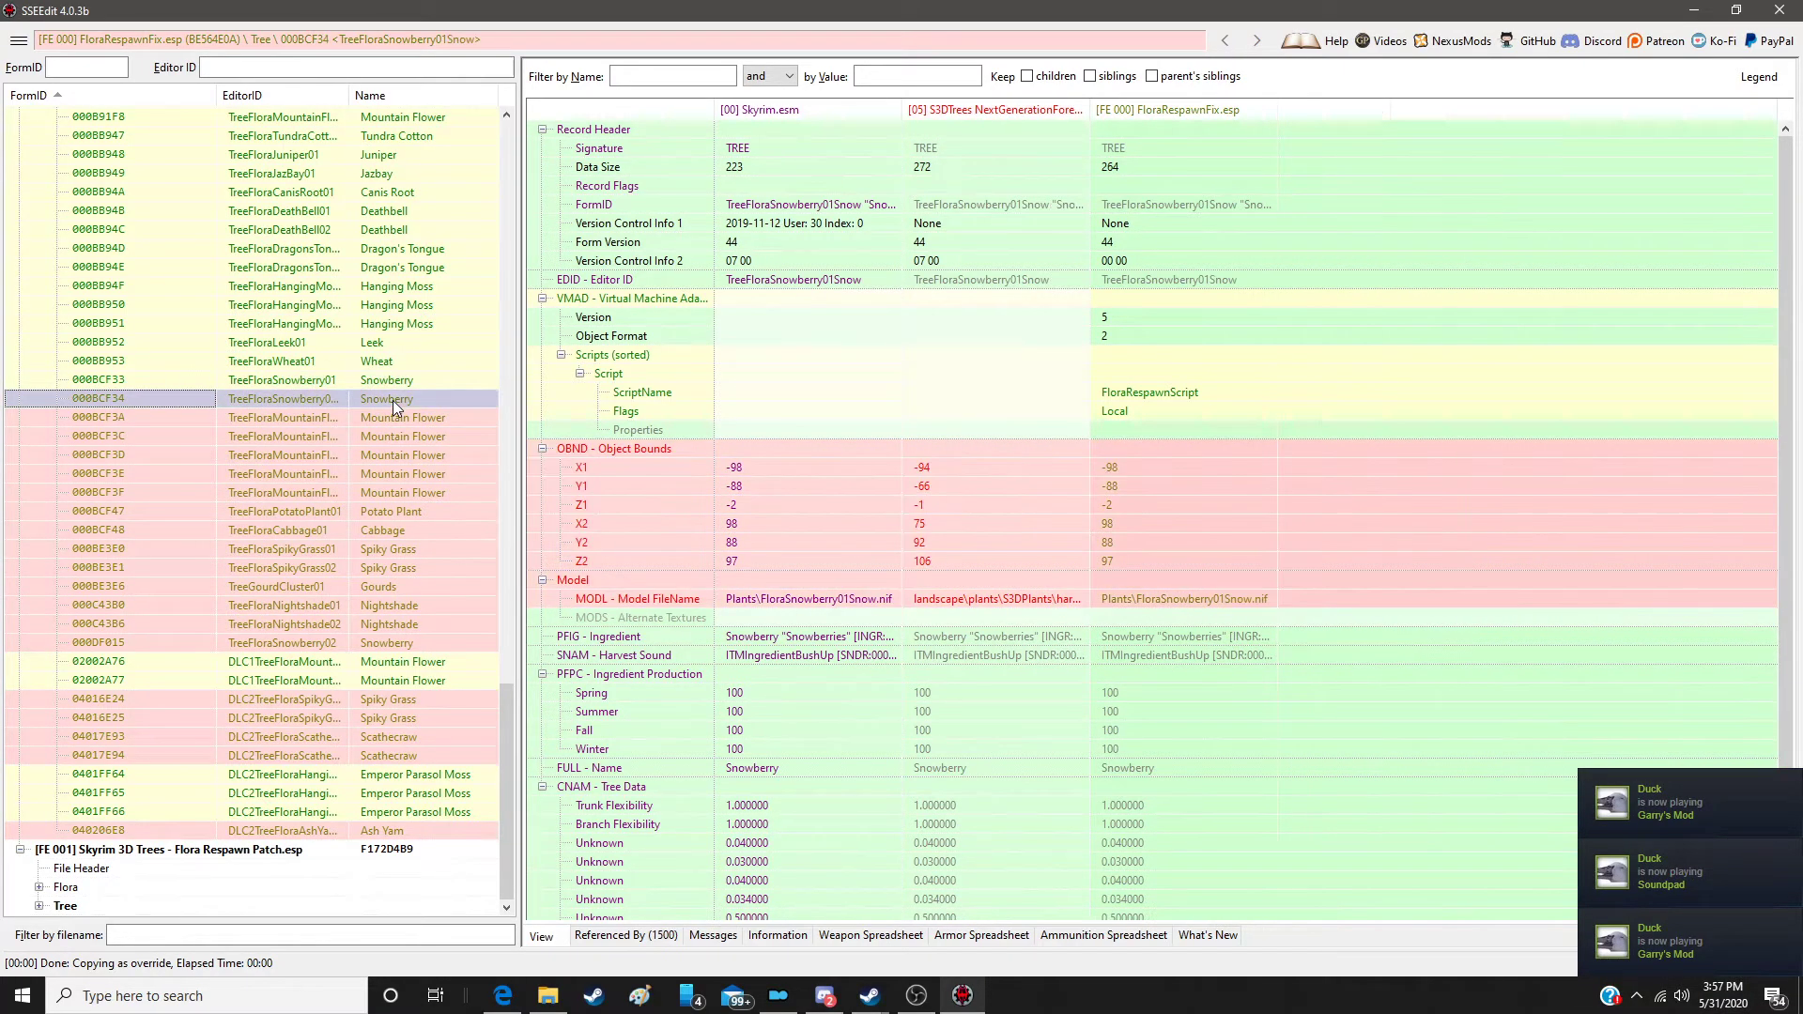
pyautogui.rightClick(1156, 118)
pyautogui.click(1212, 129)
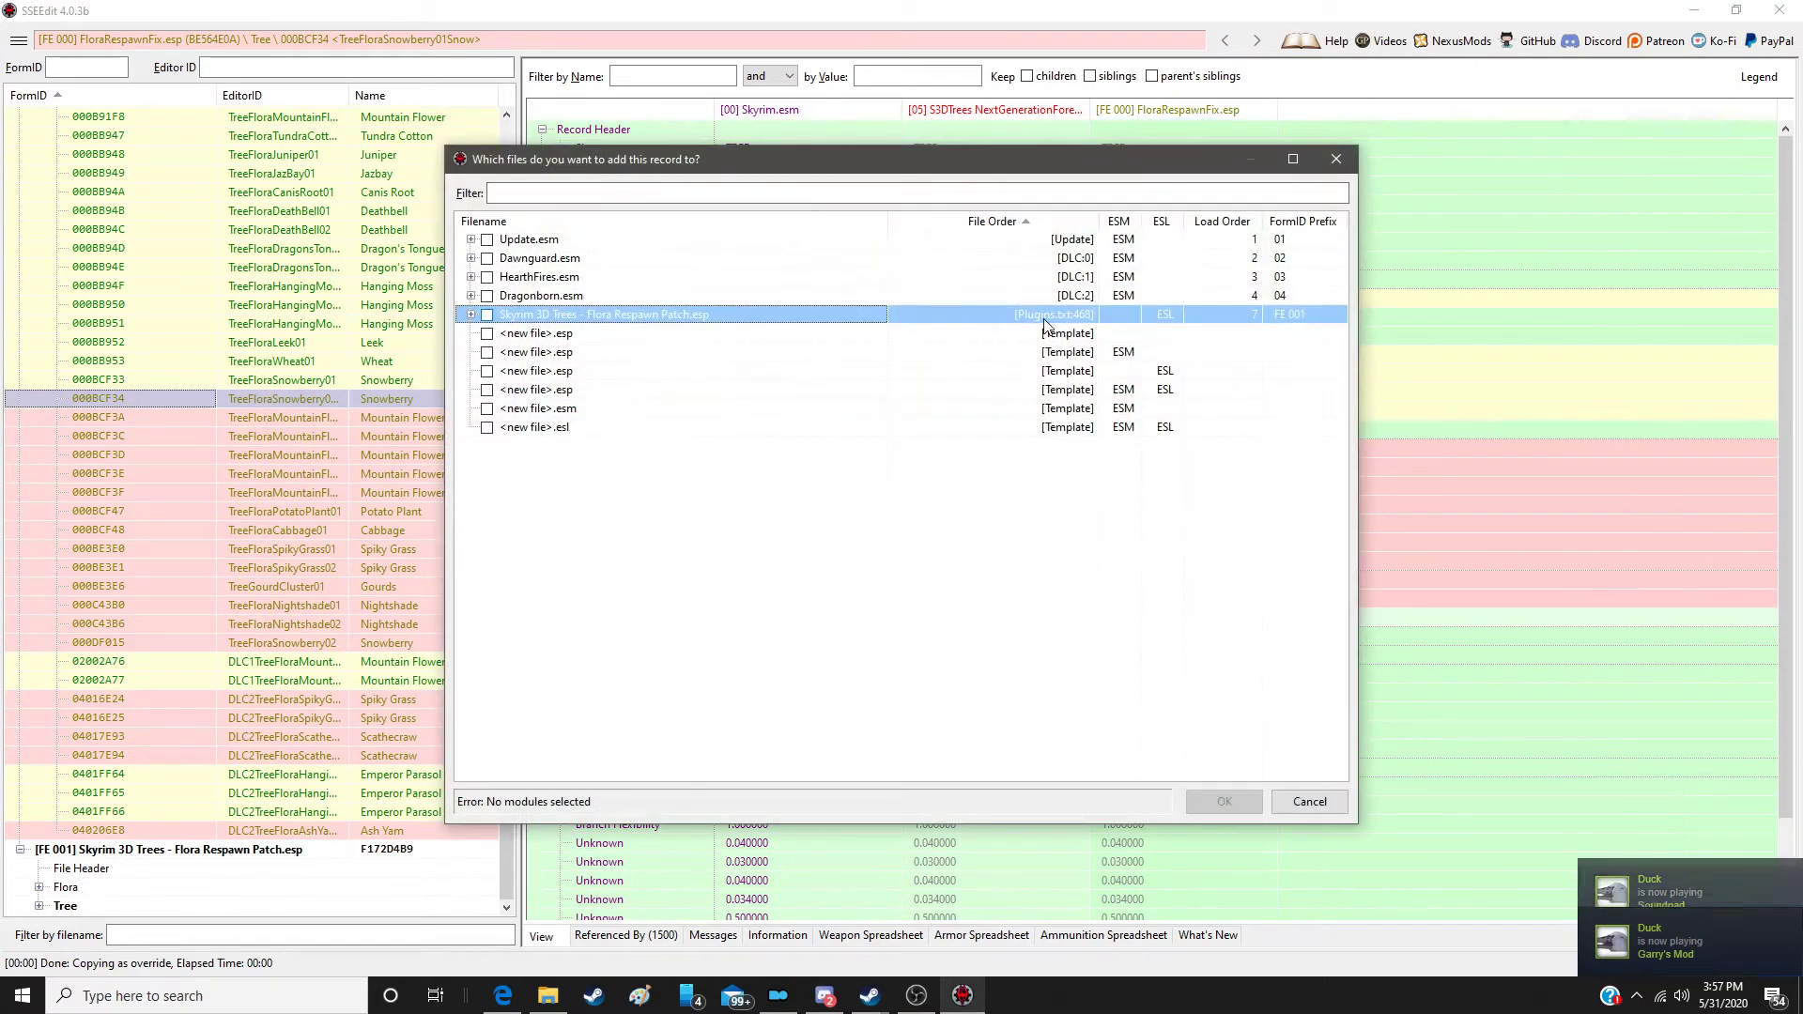
pyautogui.doubleClick(1048, 316)
pyautogui.moveTo(968, 449); pyautogui.dragTo(1441, 457)
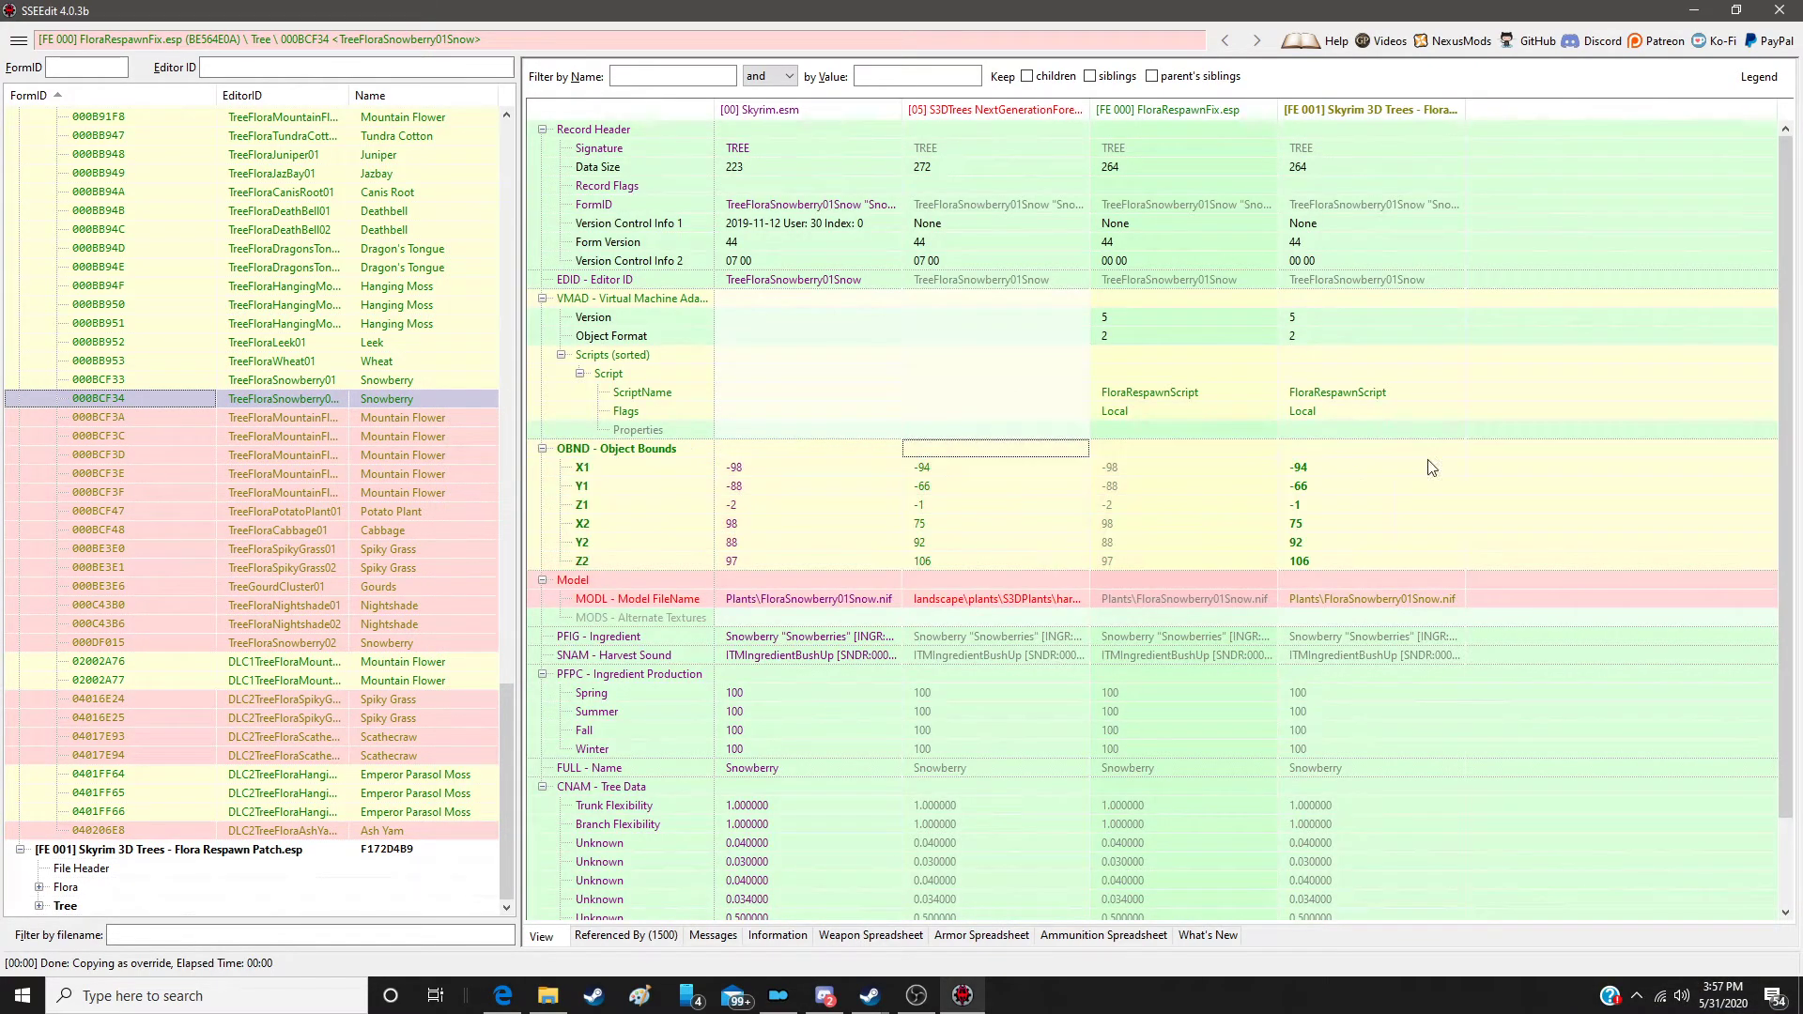
pyautogui.click(1037, 577)
pyautogui.moveTo(1037, 575); pyautogui.dragTo(1388, 578)
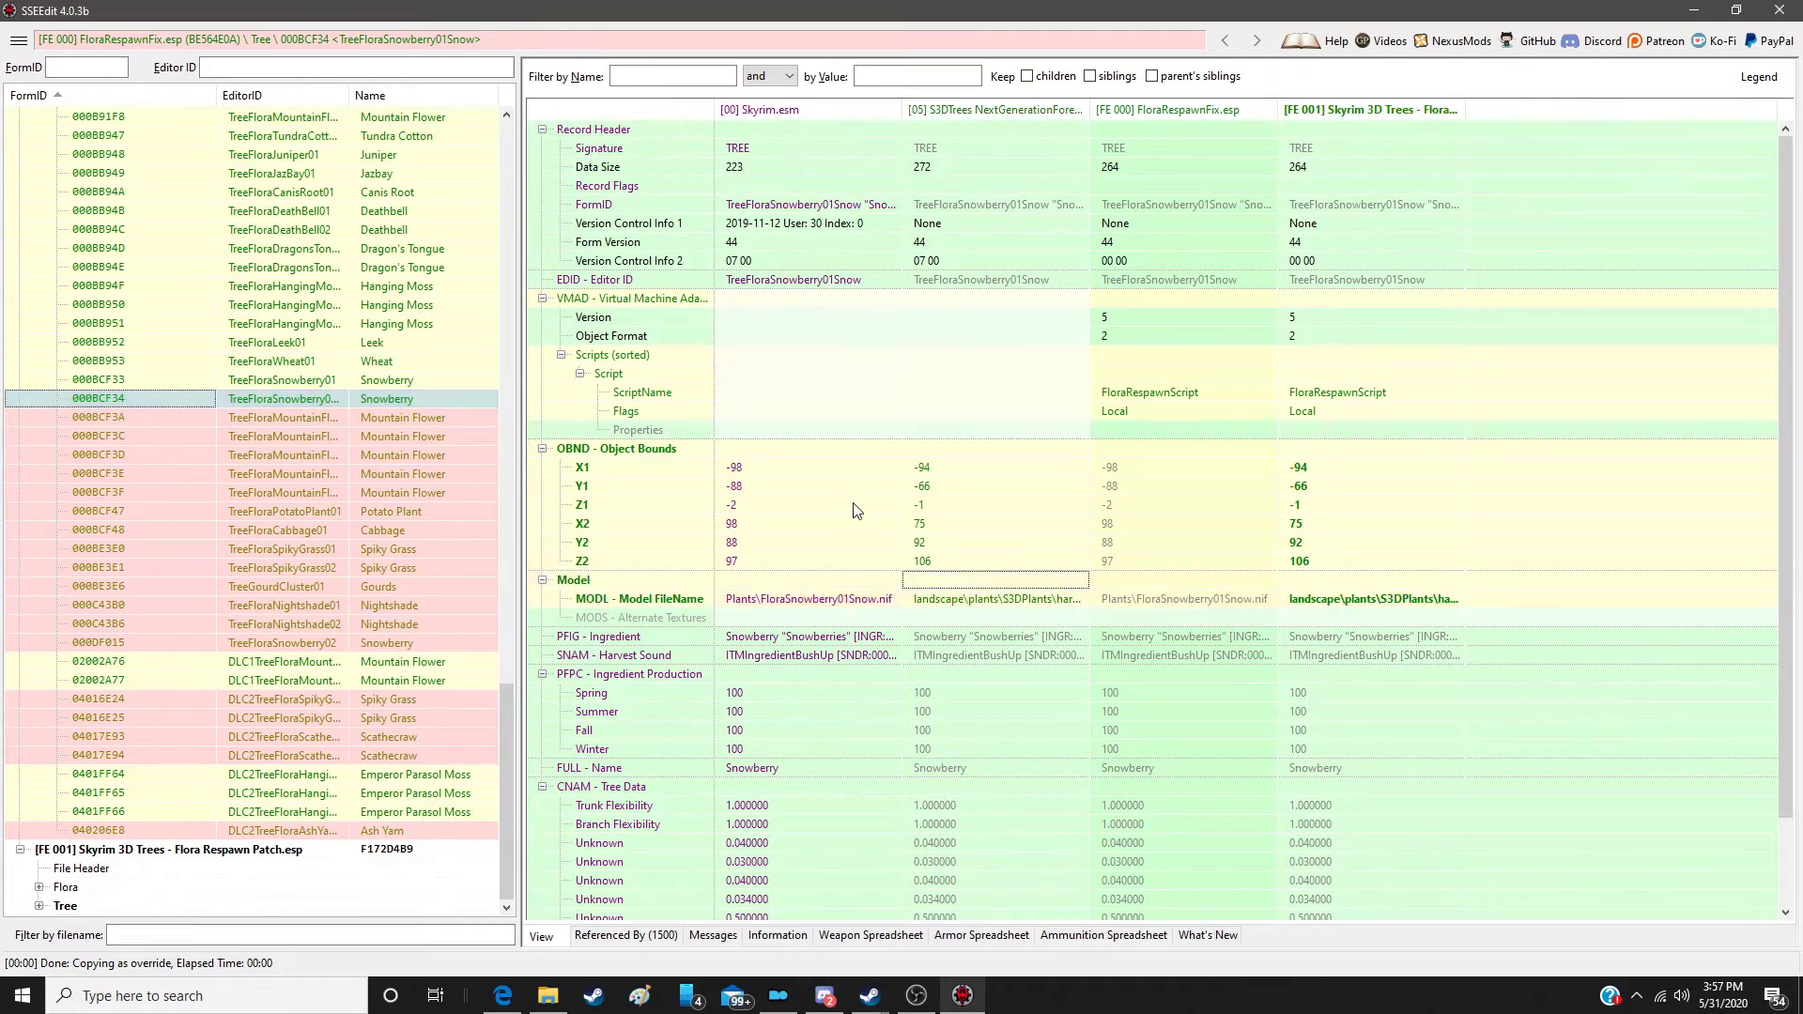
# Step: Copy the TreeFloraMountainFlower01Purple record from FloraRespawnFix.esp as an override into the Flora Respawn Patch, and forward the S3DTrees bounds, model and tree data
pyautogui.click(388, 416)
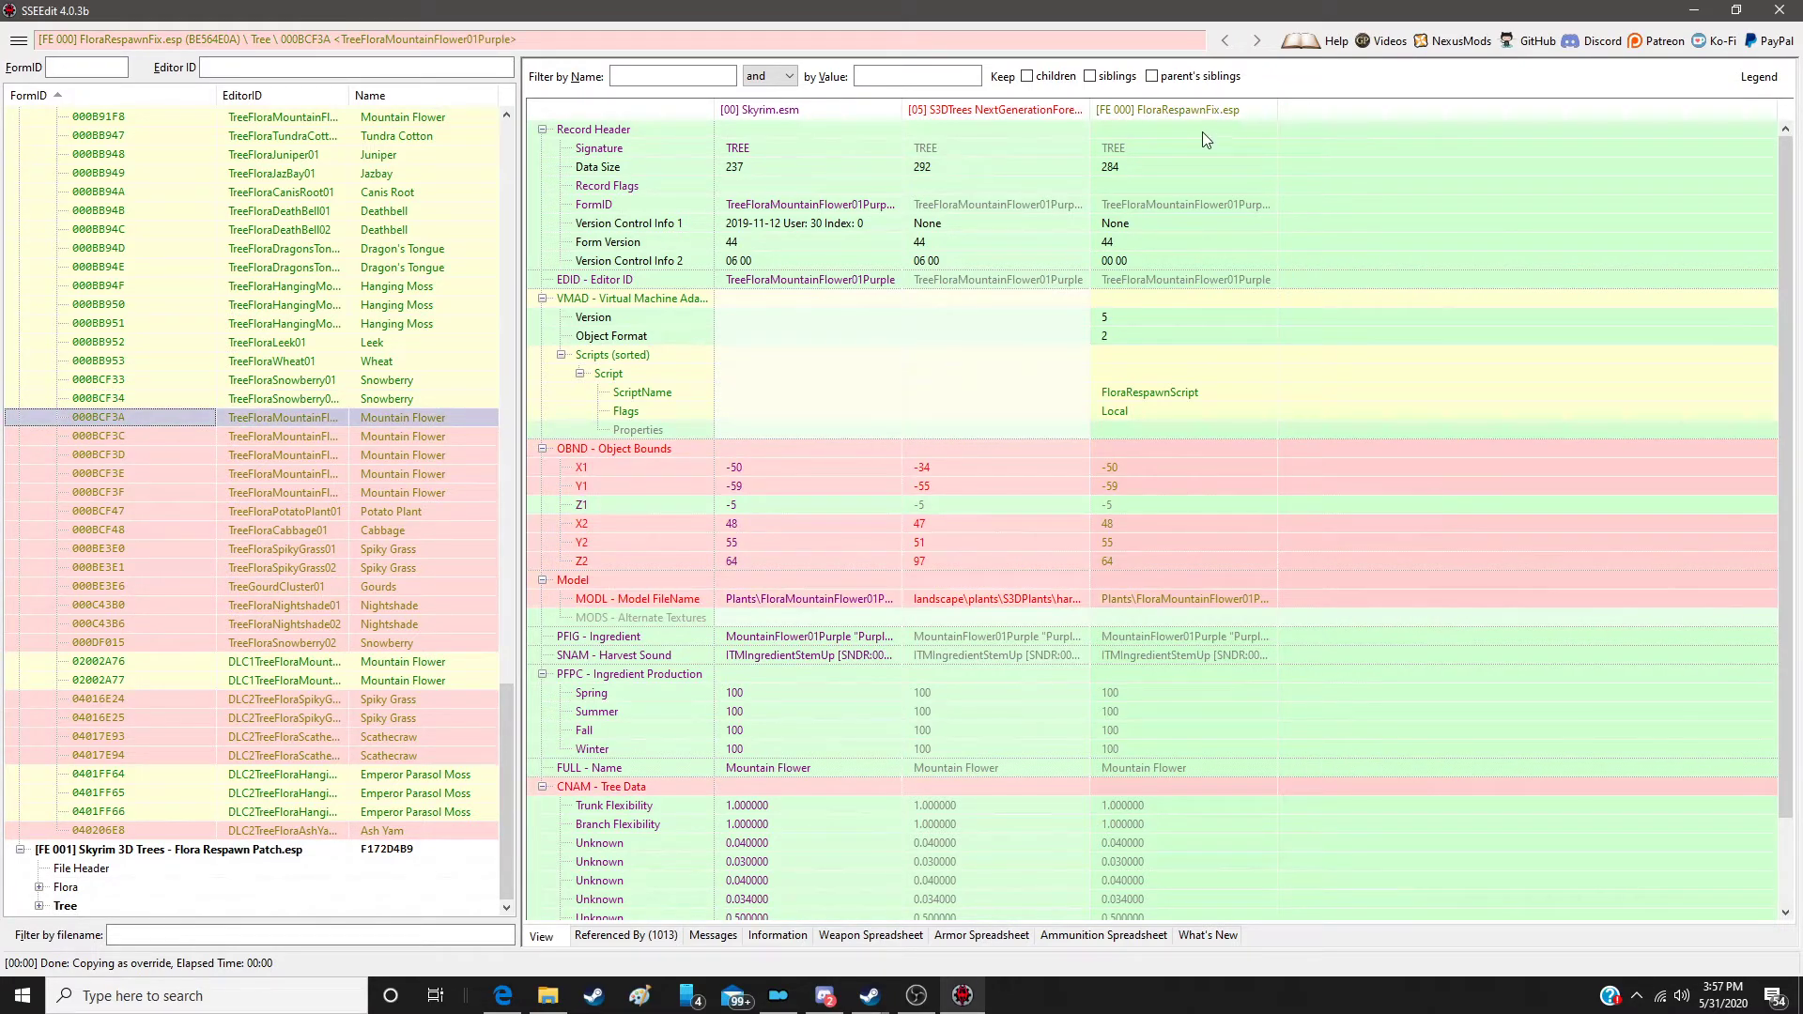
pyautogui.rightClick(1205, 119)
pyautogui.click(1263, 141)
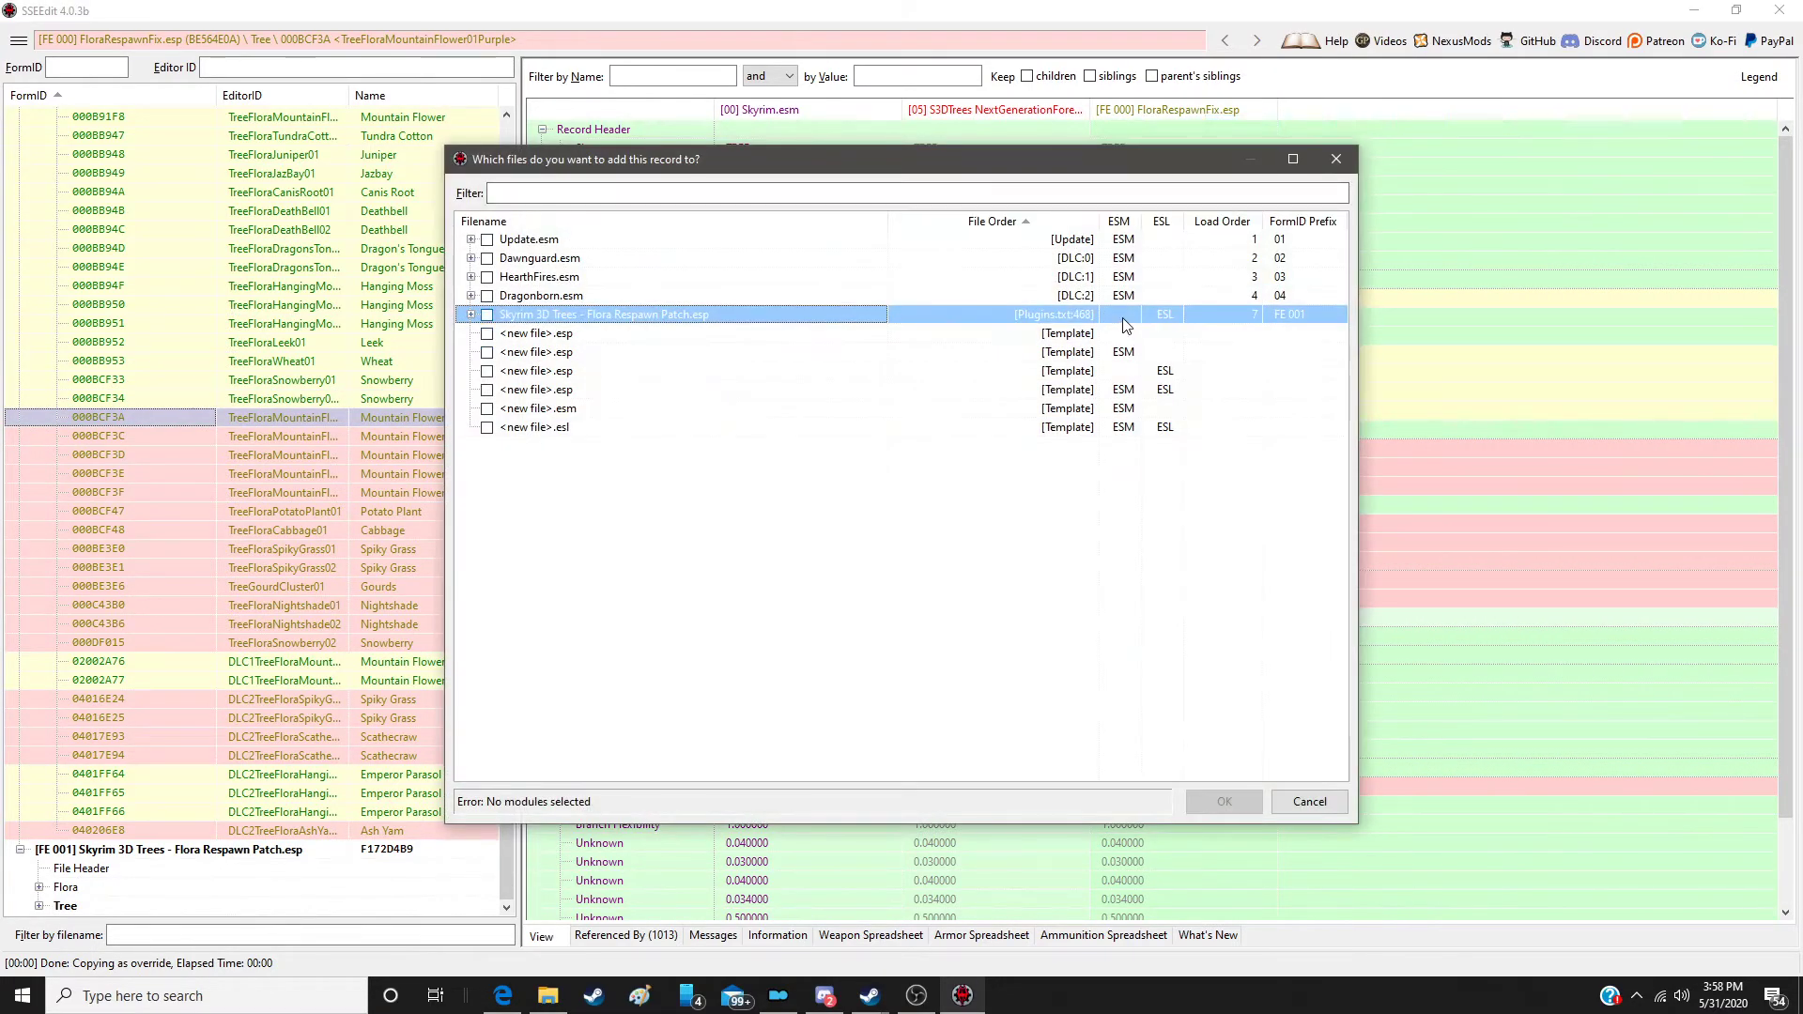
pyautogui.doubleClick(1123, 317)
pyautogui.moveTo(1027, 449); pyautogui.dragTo(1394, 458)
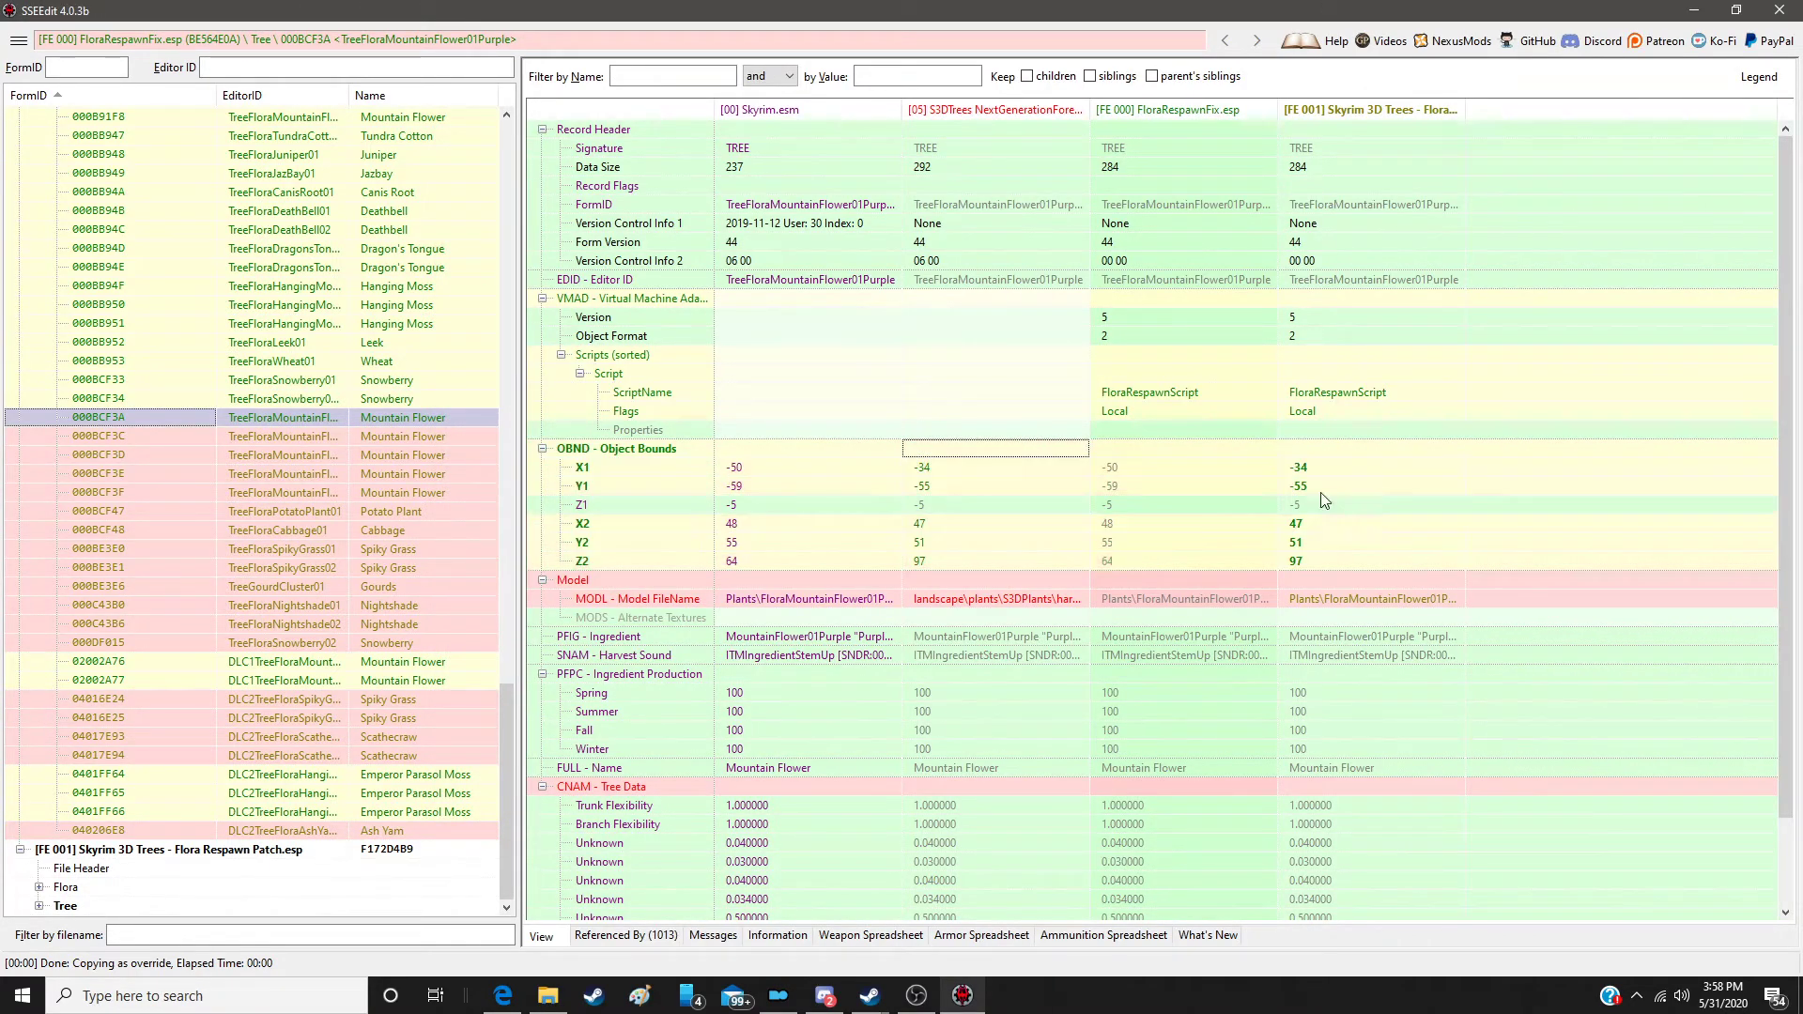
pyautogui.moveTo(1071, 598); pyautogui.dragTo(1430, 599)
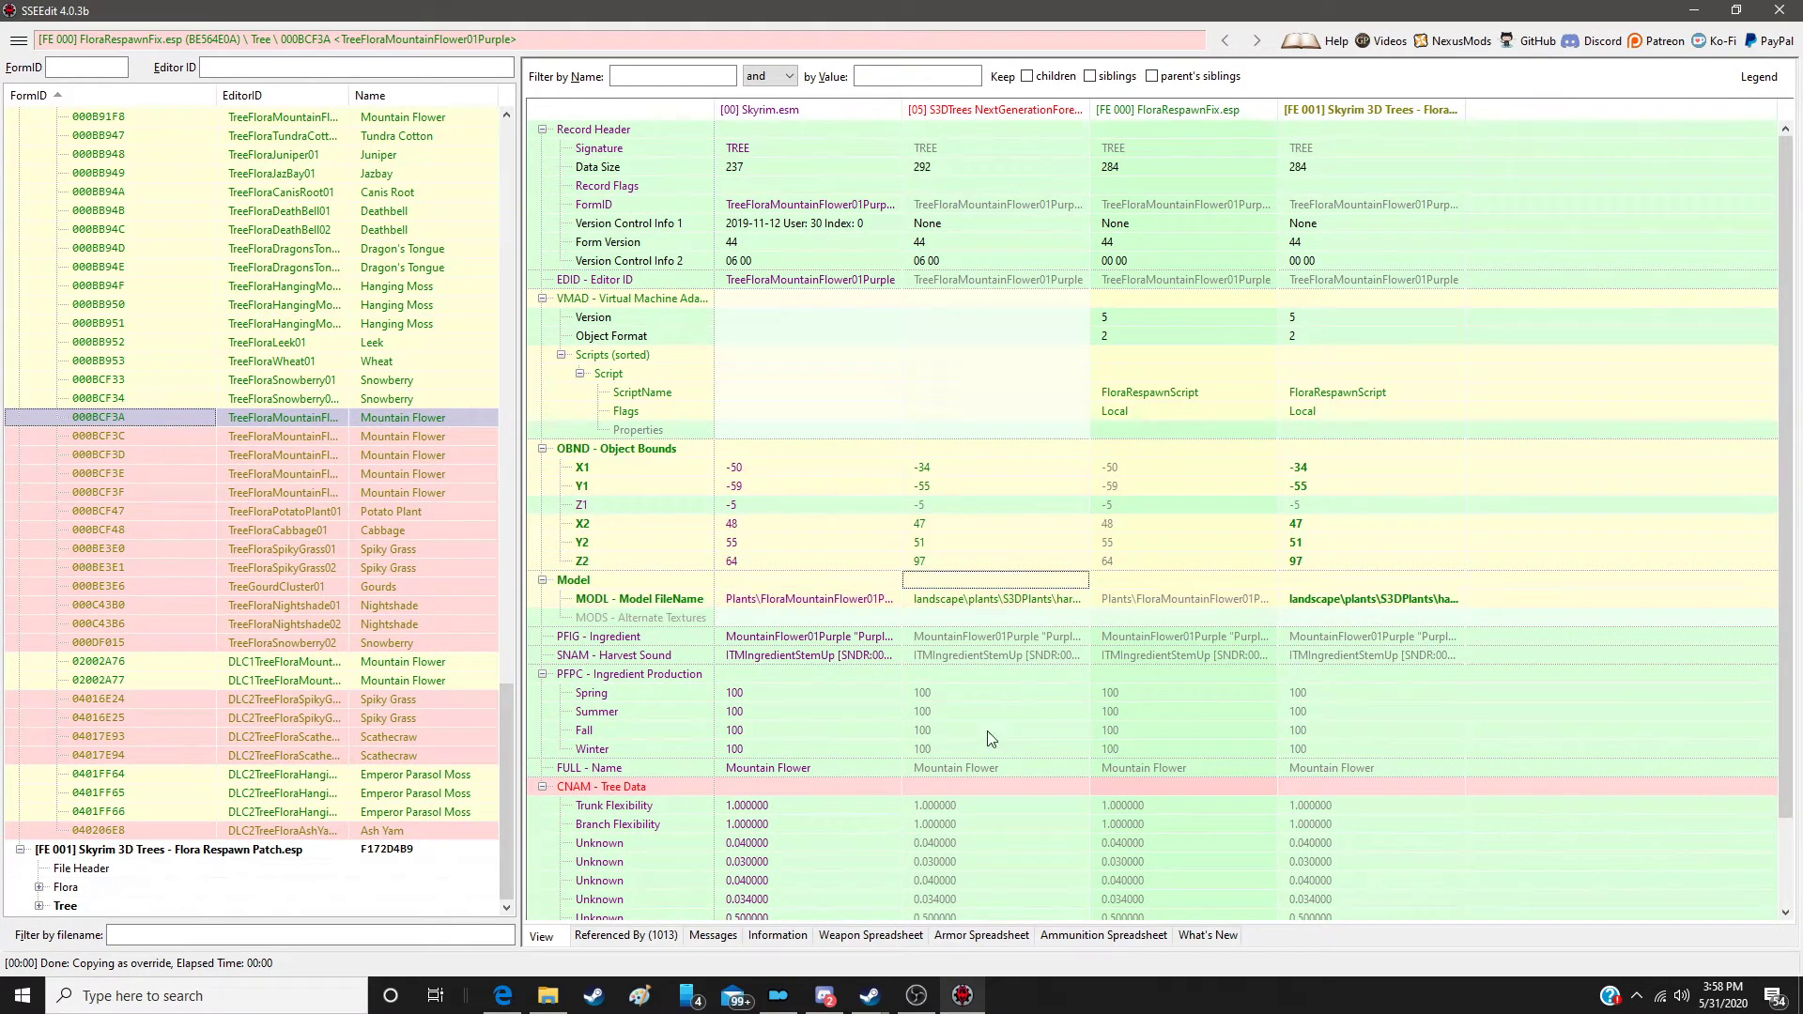
pyautogui.moveTo(943, 786); pyautogui.dragTo(1422, 786)
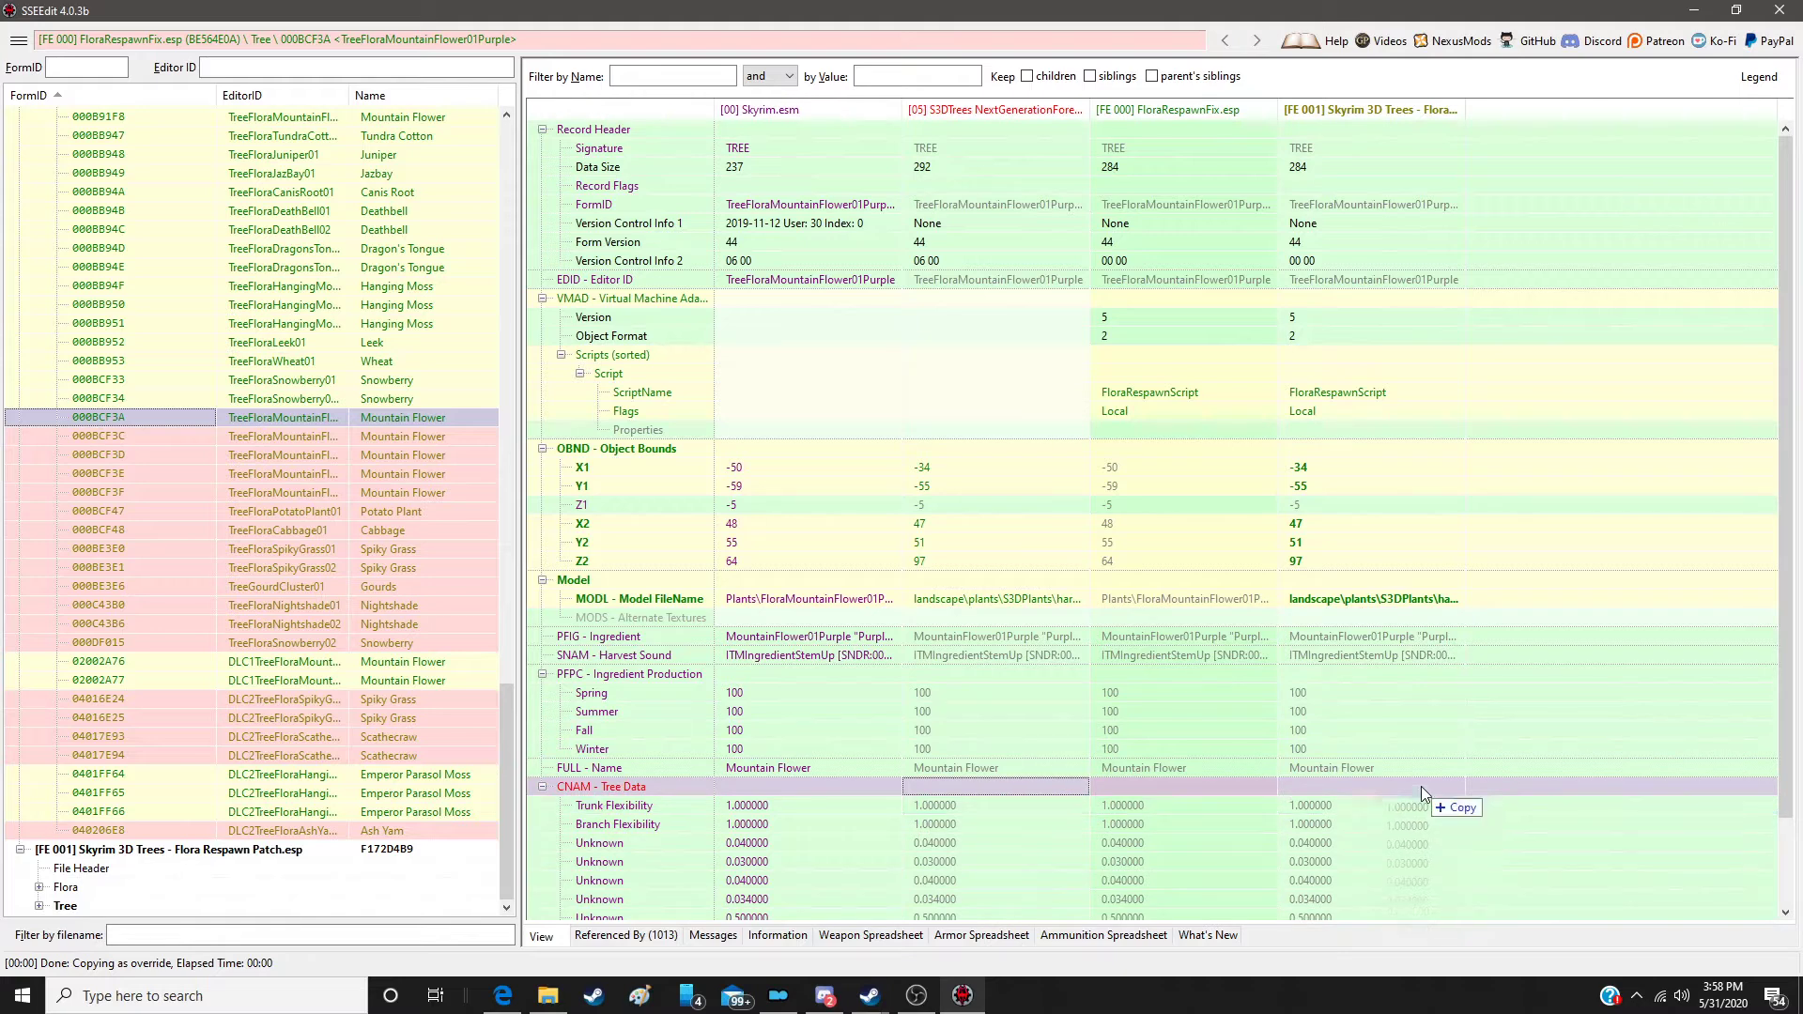
# Step: Copy the TreeFloraMountainFlower01Red record from FloraRespawnFix.esp as an override into the Flora Respawn Patch, and forward the S3DTrees bounds, model and tree data
pyautogui.click(450, 440)
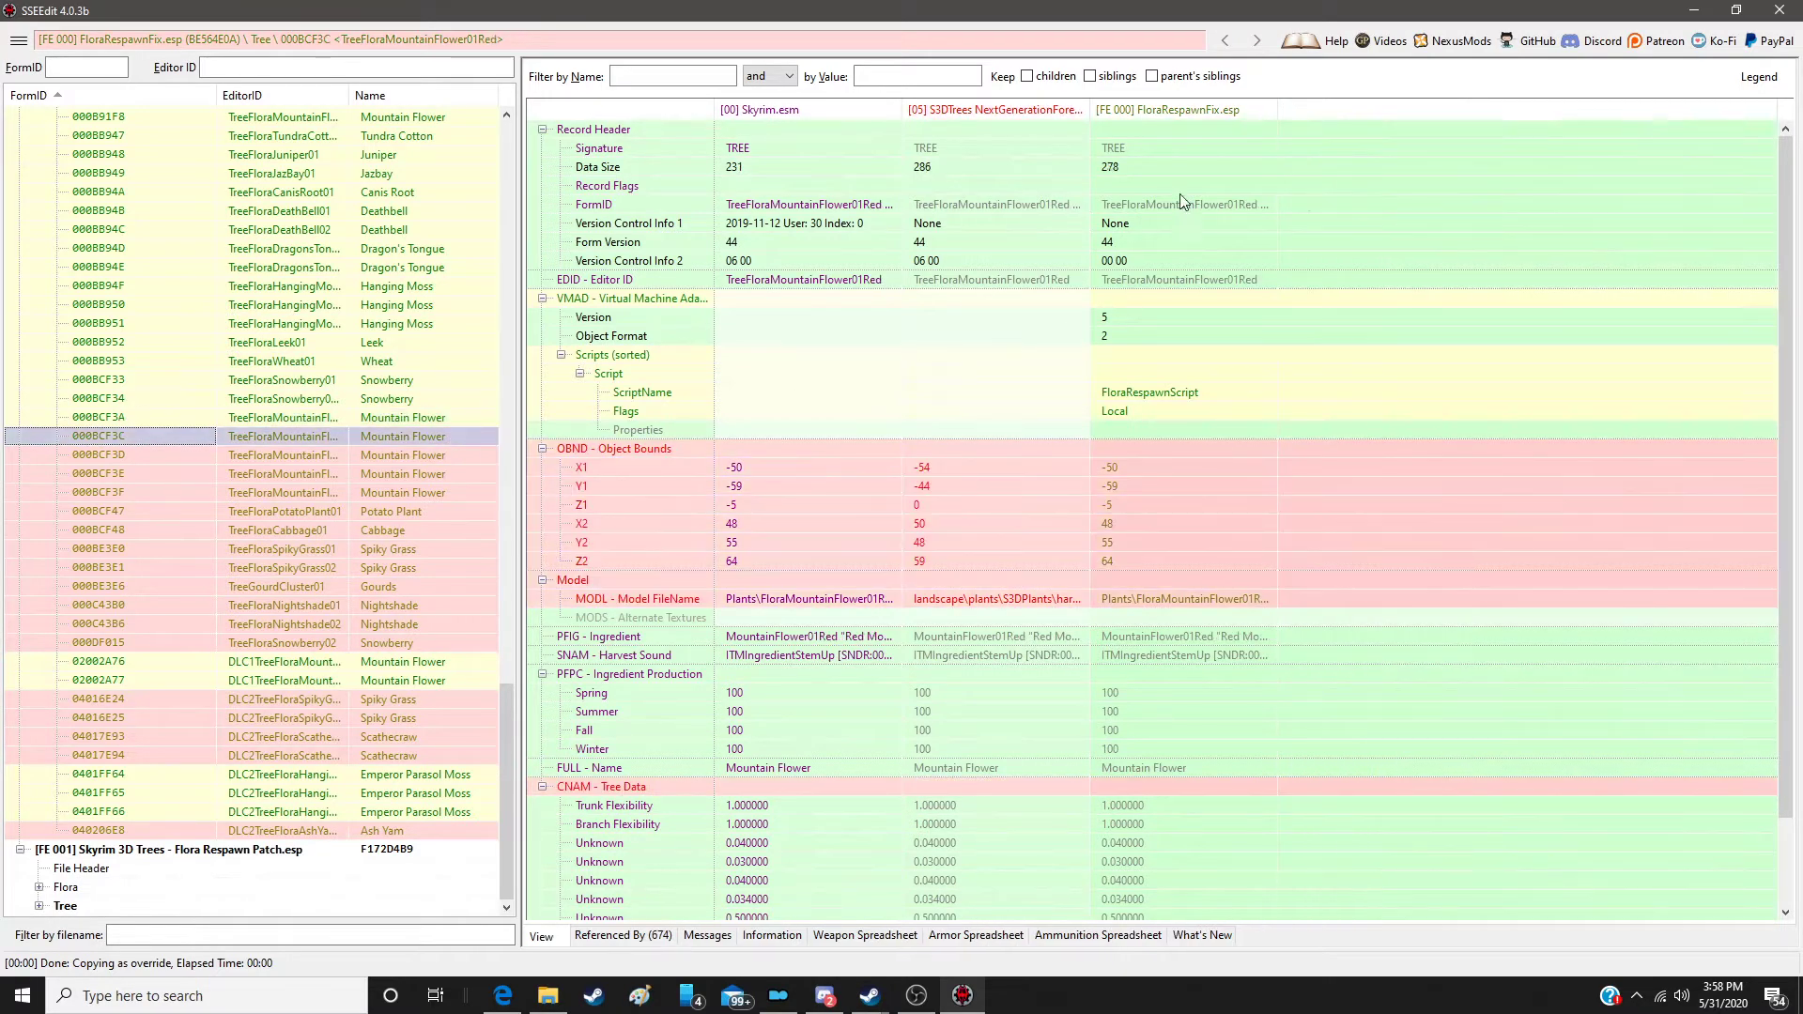
pyautogui.rightClick(1181, 105)
pyautogui.click(1202, 133)
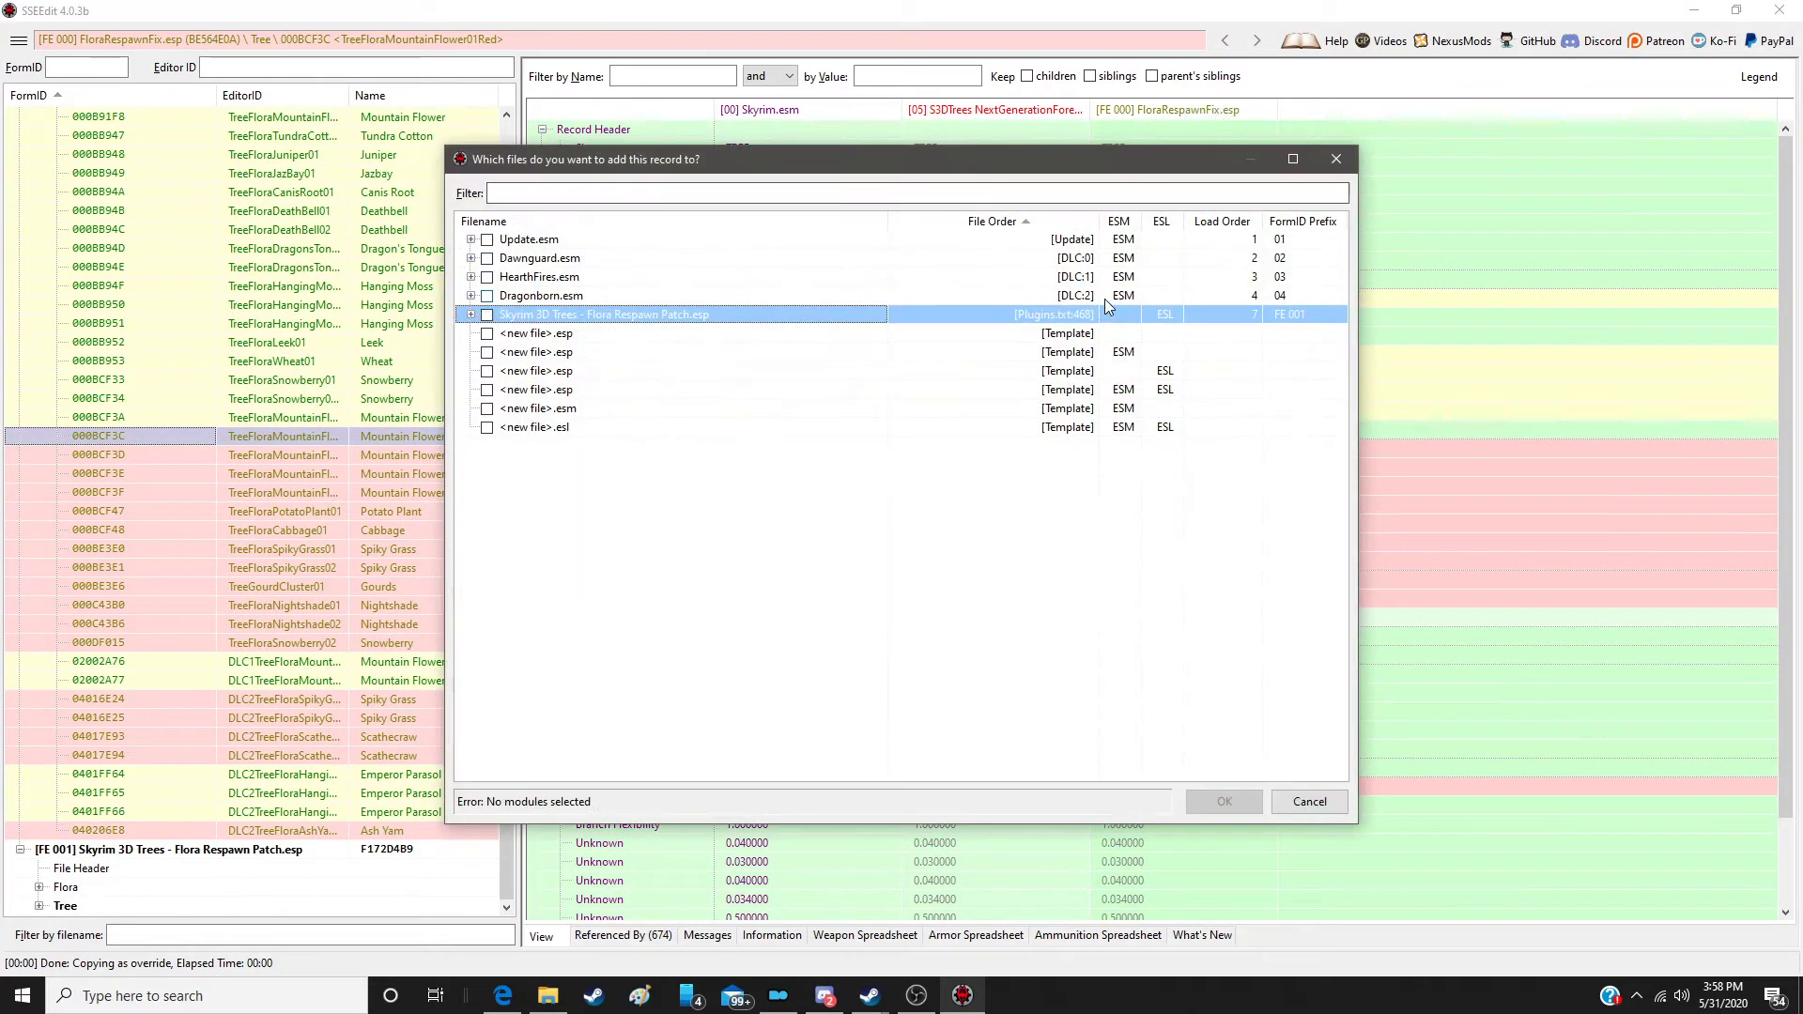
pyautogui.doubleClick(1102, 312)
pyautogui.moveTo(1029, 449); pyautogui.dragTo(1375, 445)
pyautogui.moveTo(1038, 580); pyautogui.dragTo(1401, 588)
pyautogui.click(983, 782)
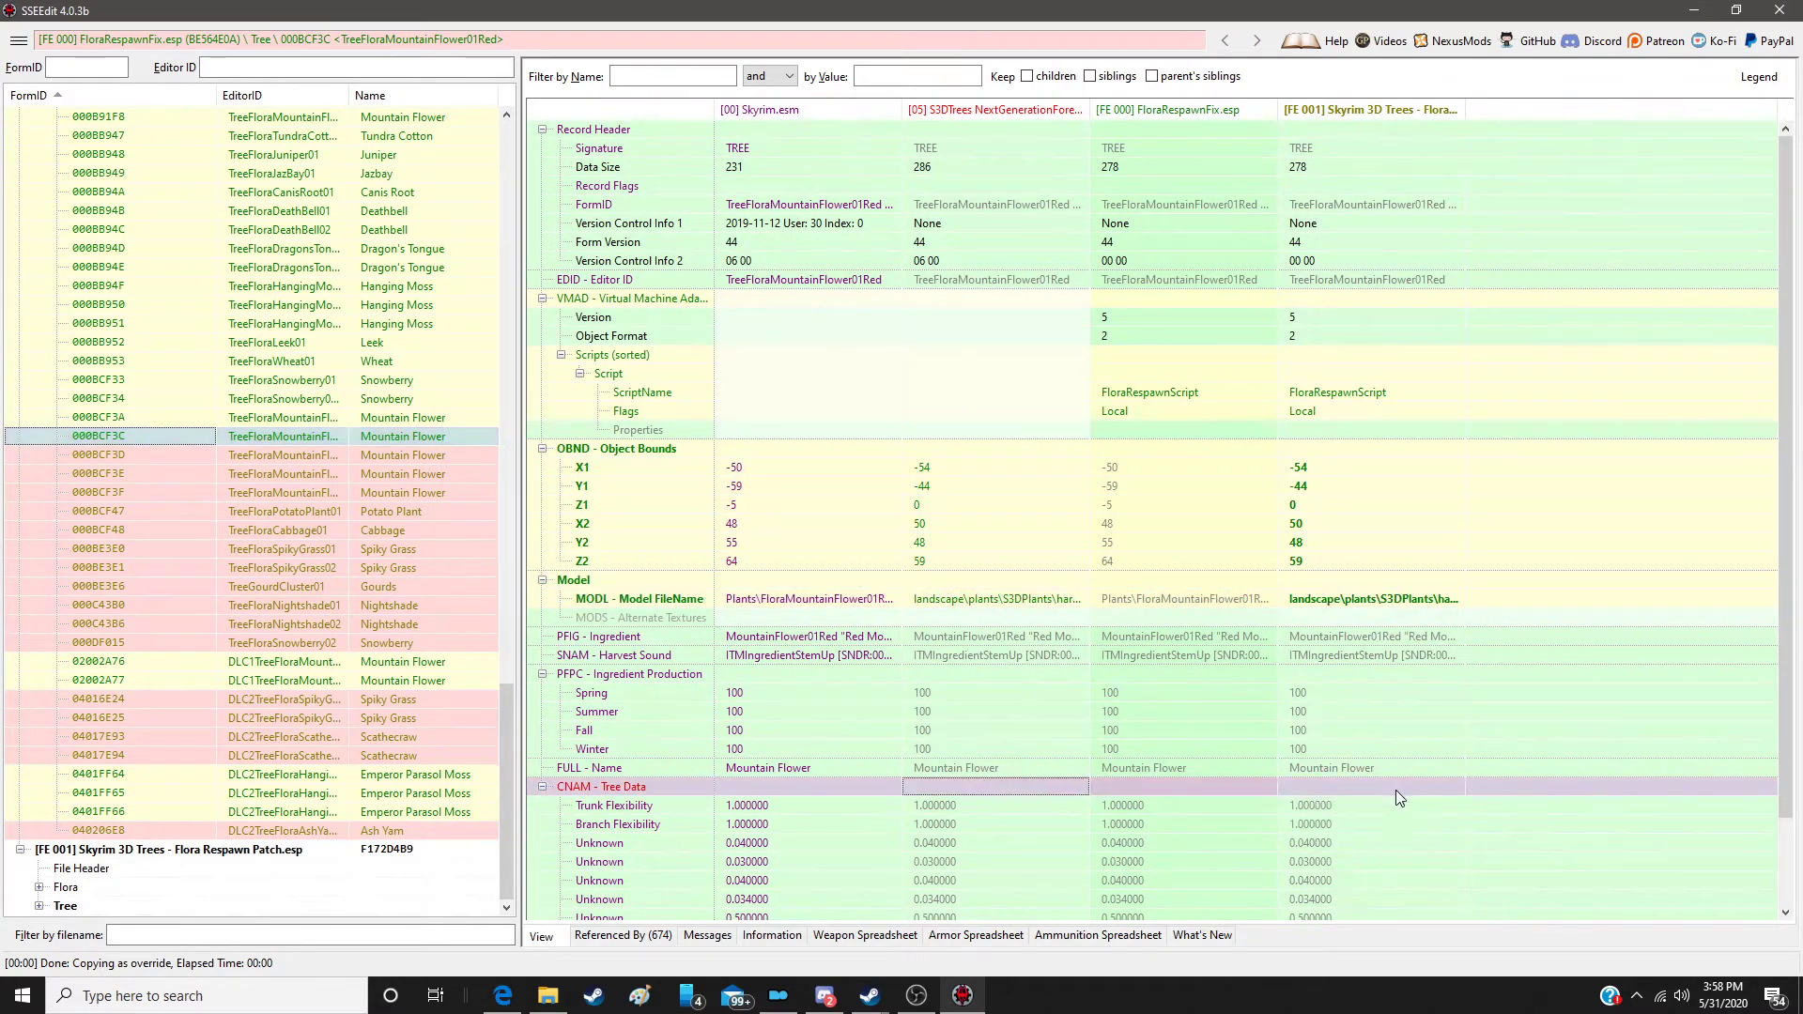
# Step: Copy the TreeFloraMountainFlower01Blue record from FloraRespawnFix.esp as an override into the Flora Respawn Patch, and forward the S3DTrees bounds, model and tree data
pyautogui.click(437, 454)
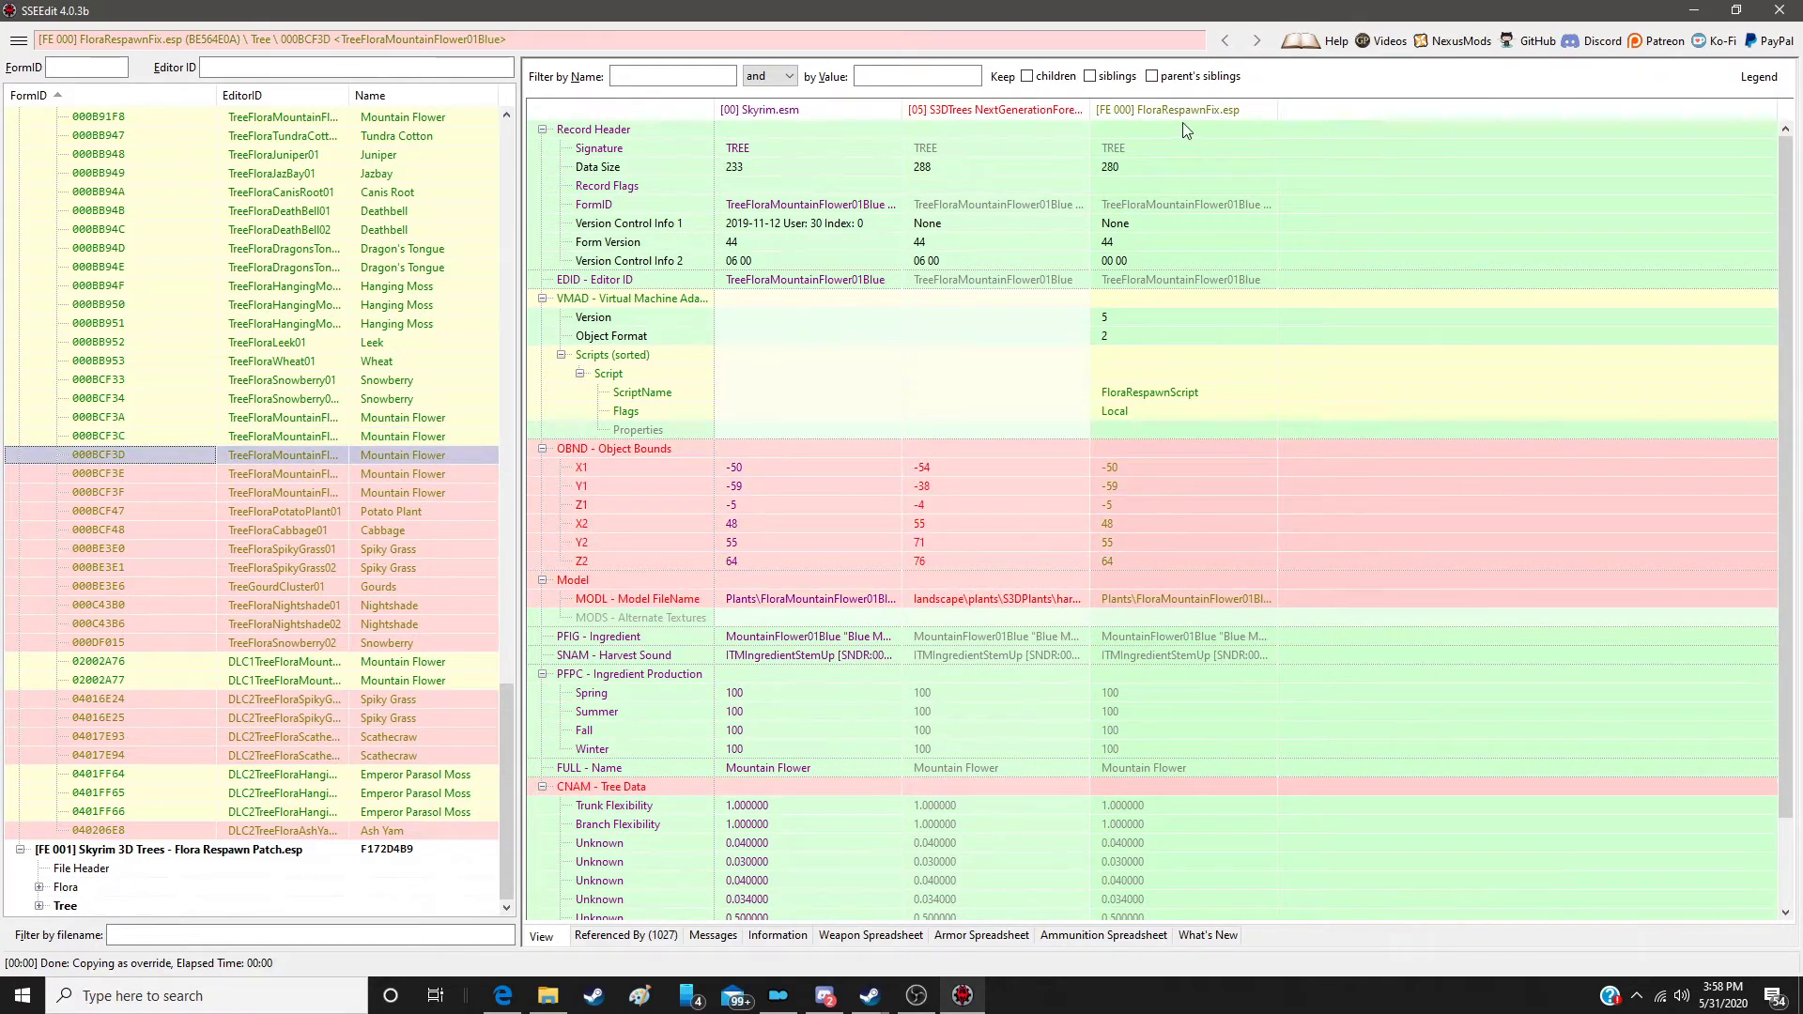
pyautogui.rightClick(1215, 109)
pyautogui.click(1239, 119)
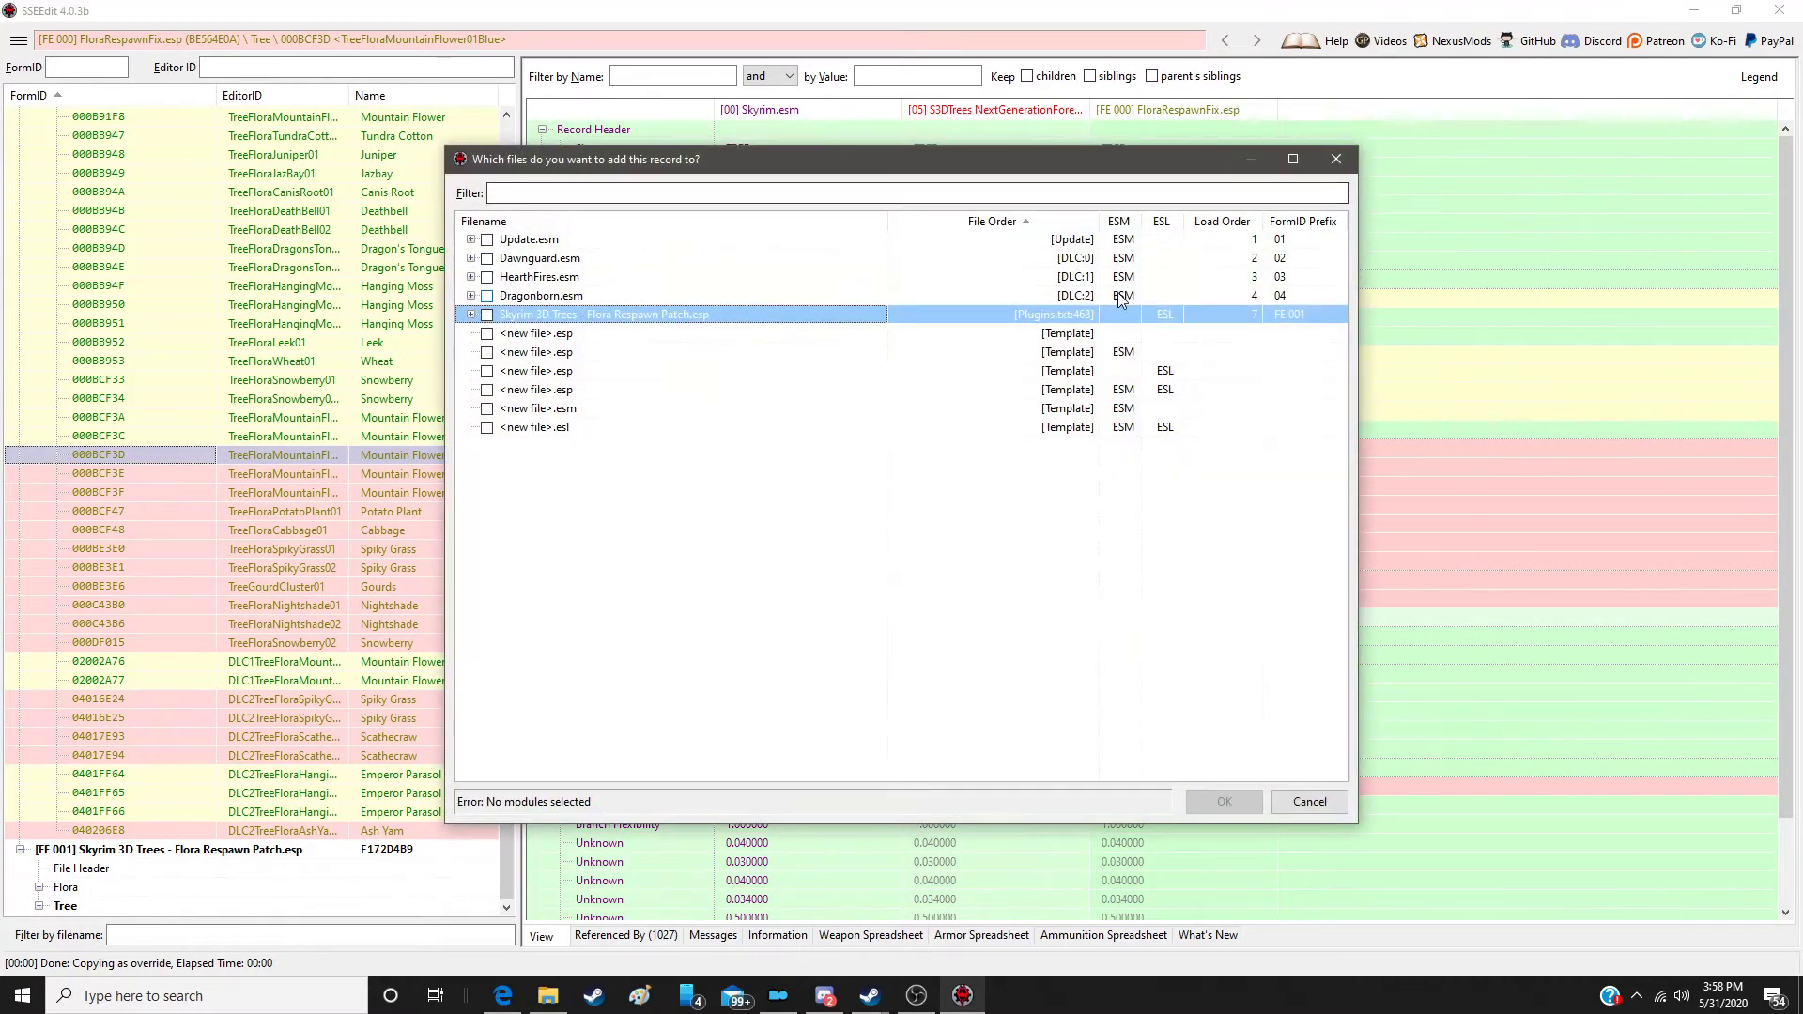
pyautogui.doubleClick(1107, 314)
pyautogui.moveTo(1021, 443); pyautogui.dragTo(1407, 454)
pyautogui.moveTo(966, 582); pyautogui.dragTo(1360, 582)
pyautogui.moveTo(954, 787); pyautogui.dragTo(1373, 784)
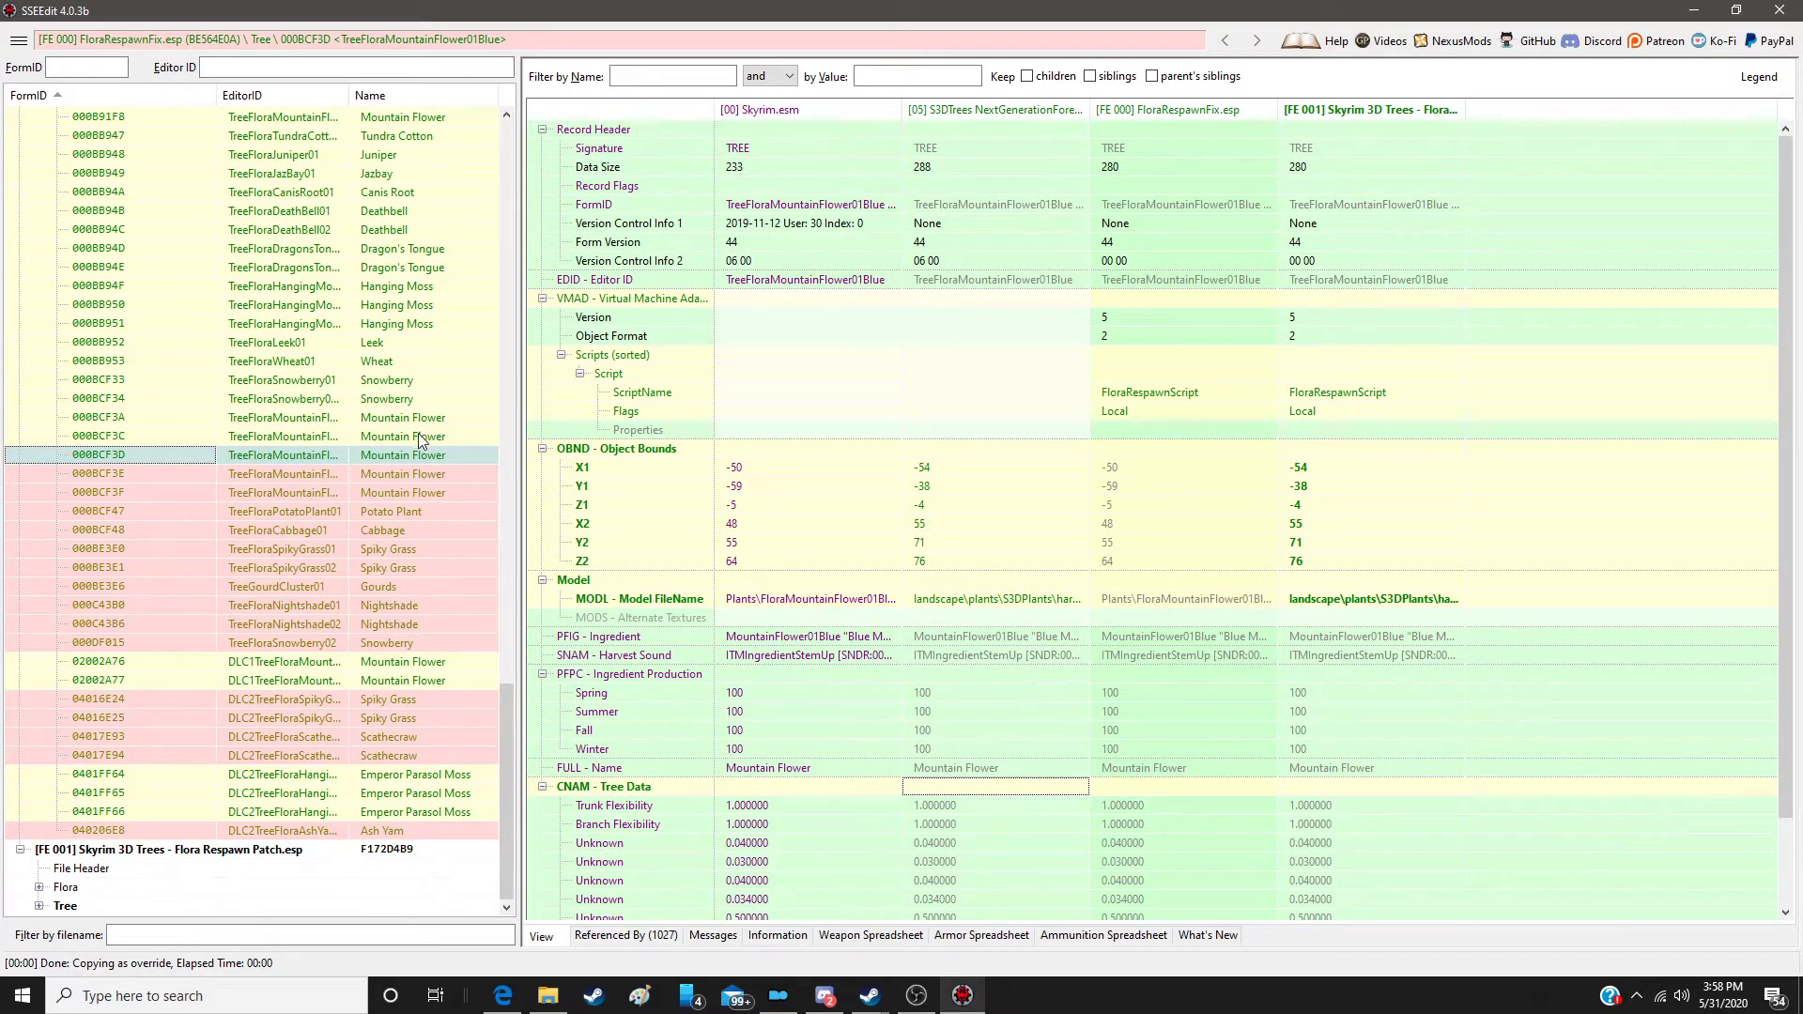
# Step: Copy the TreeFloraMountainFlower02Red record from FloraRespawnFix.esp as an override into the Flora Respawn Patch, and forward the S3DTrees bounds, model and tree data
pyautogui.click(402, 473)
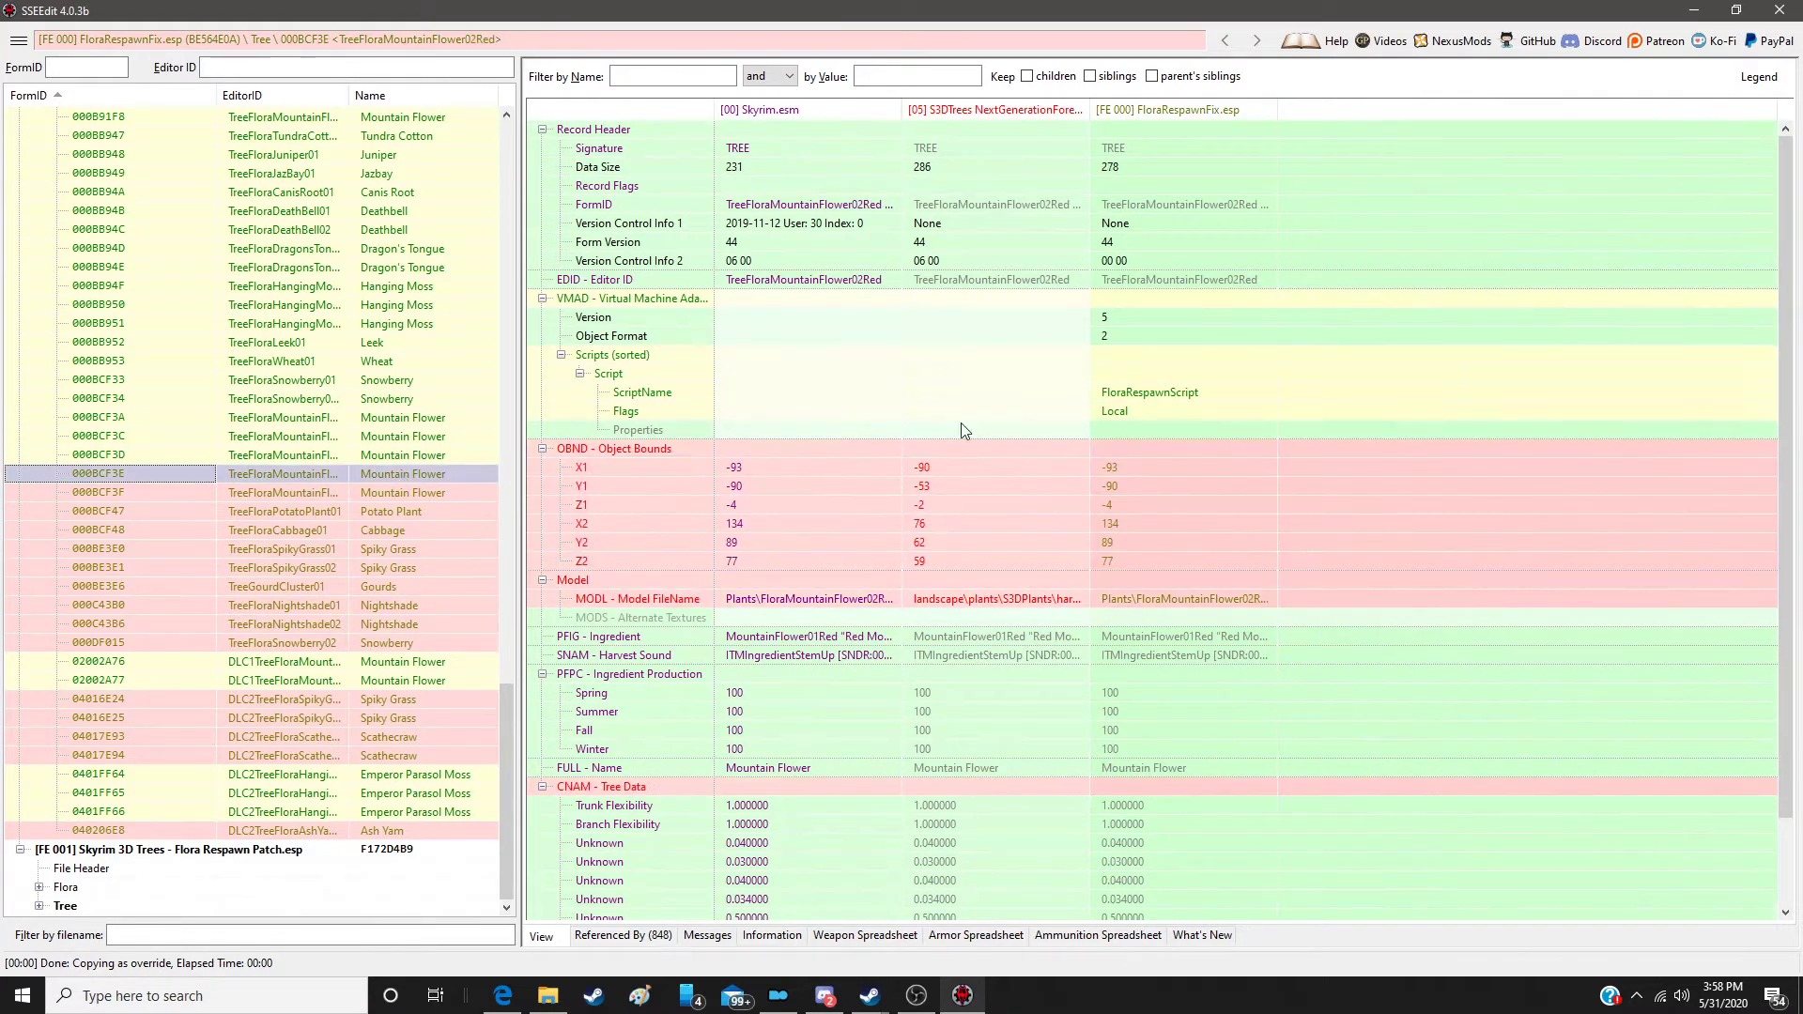
pyautogui.rightClick(1184, 110)
pyautogui.click(1225, 131)
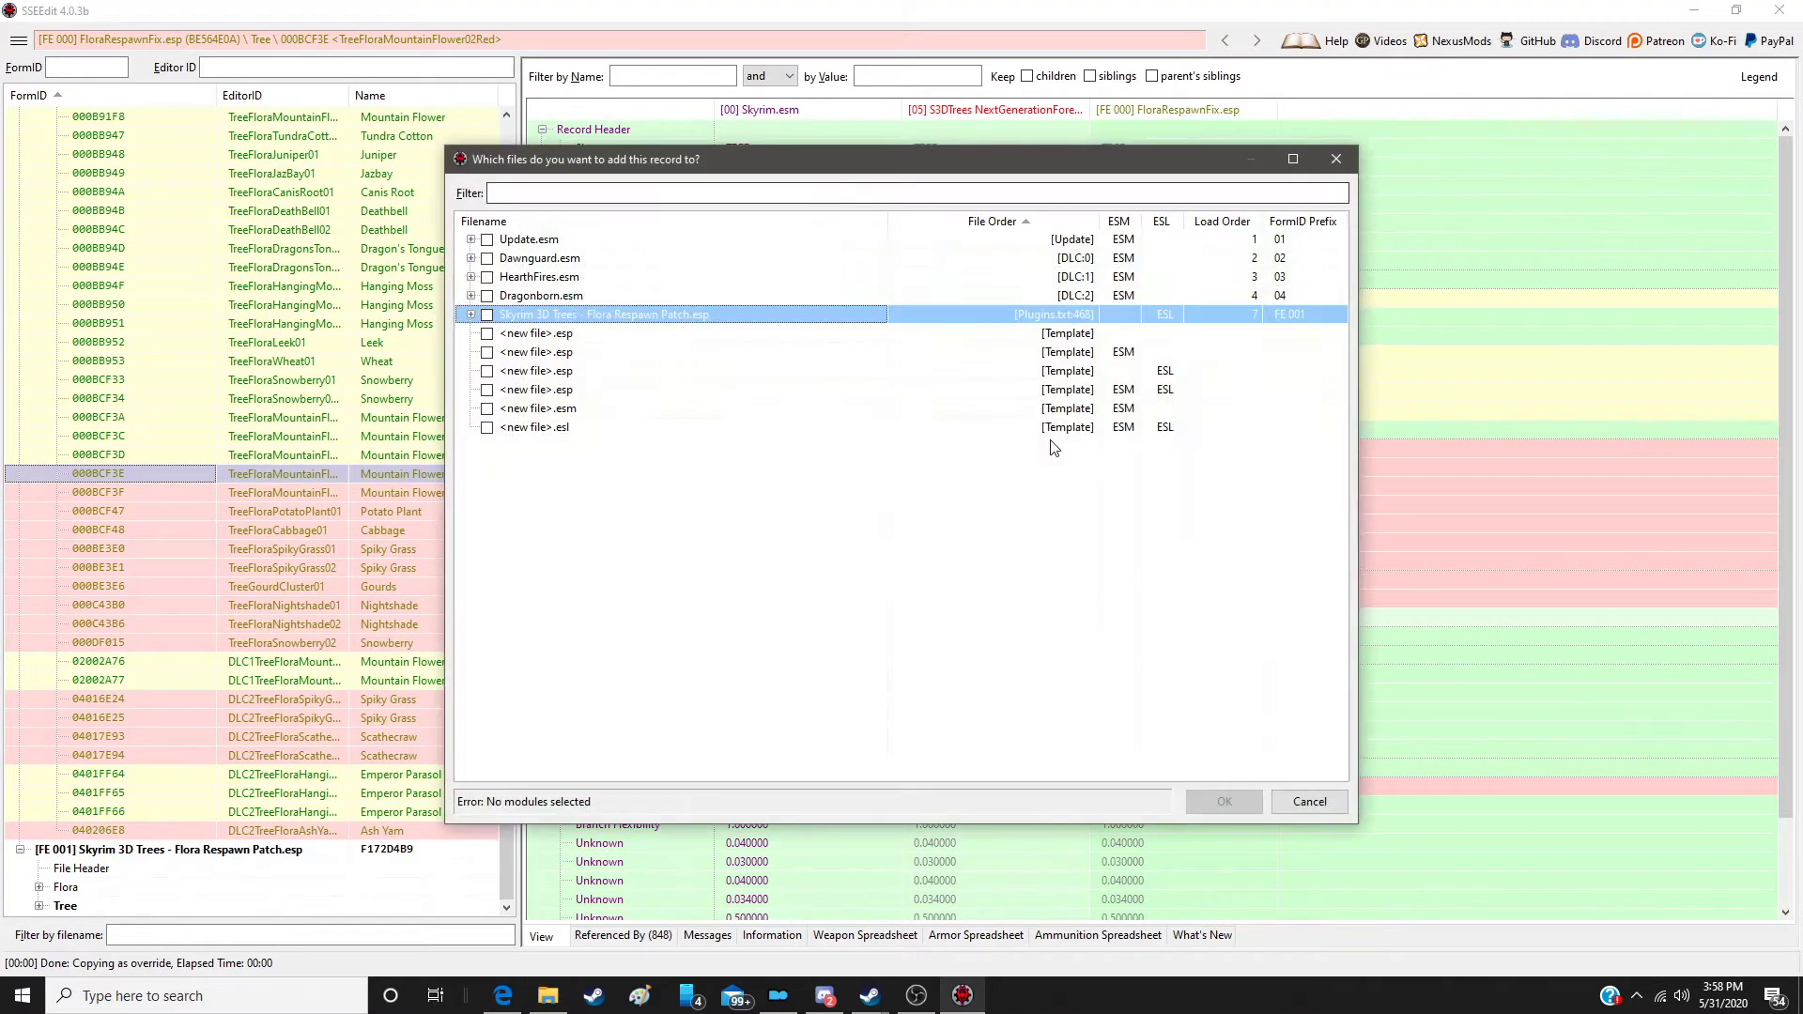
pyautogui.doubleClick(1068, 317)
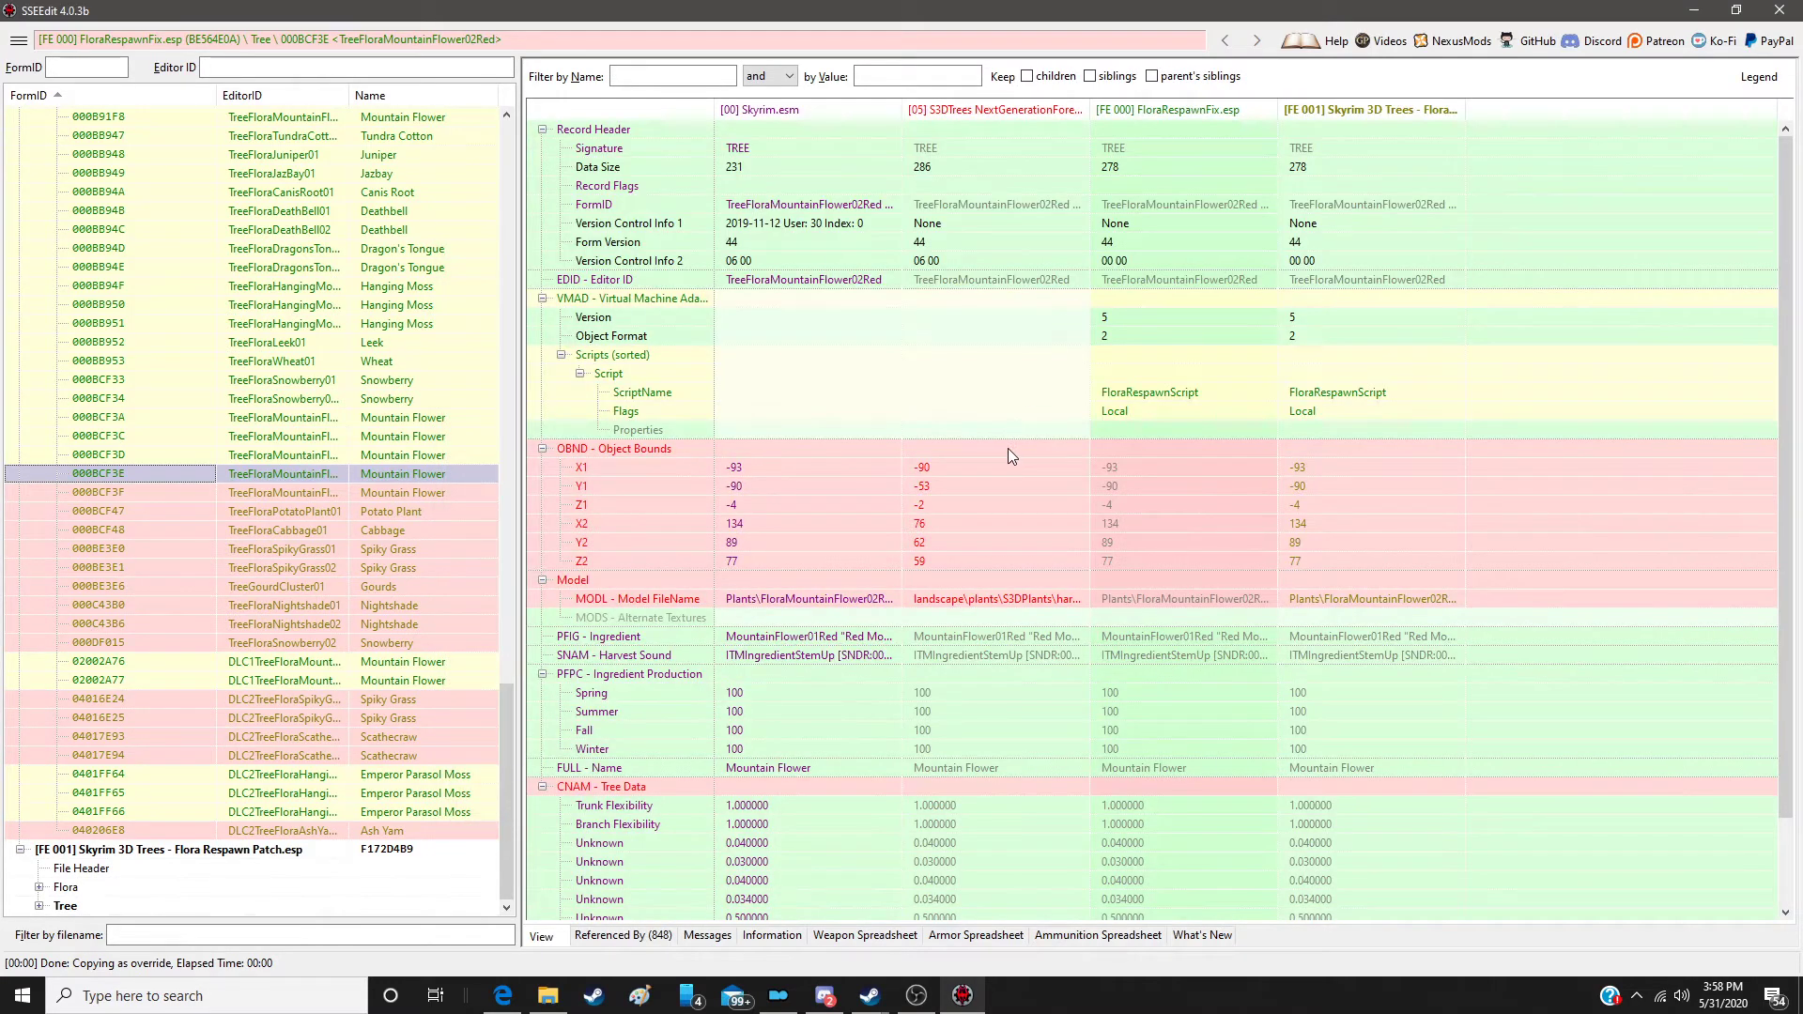
pyautogui.moveTo(1008, 449); pyautogui.dragTo(1358, 453)
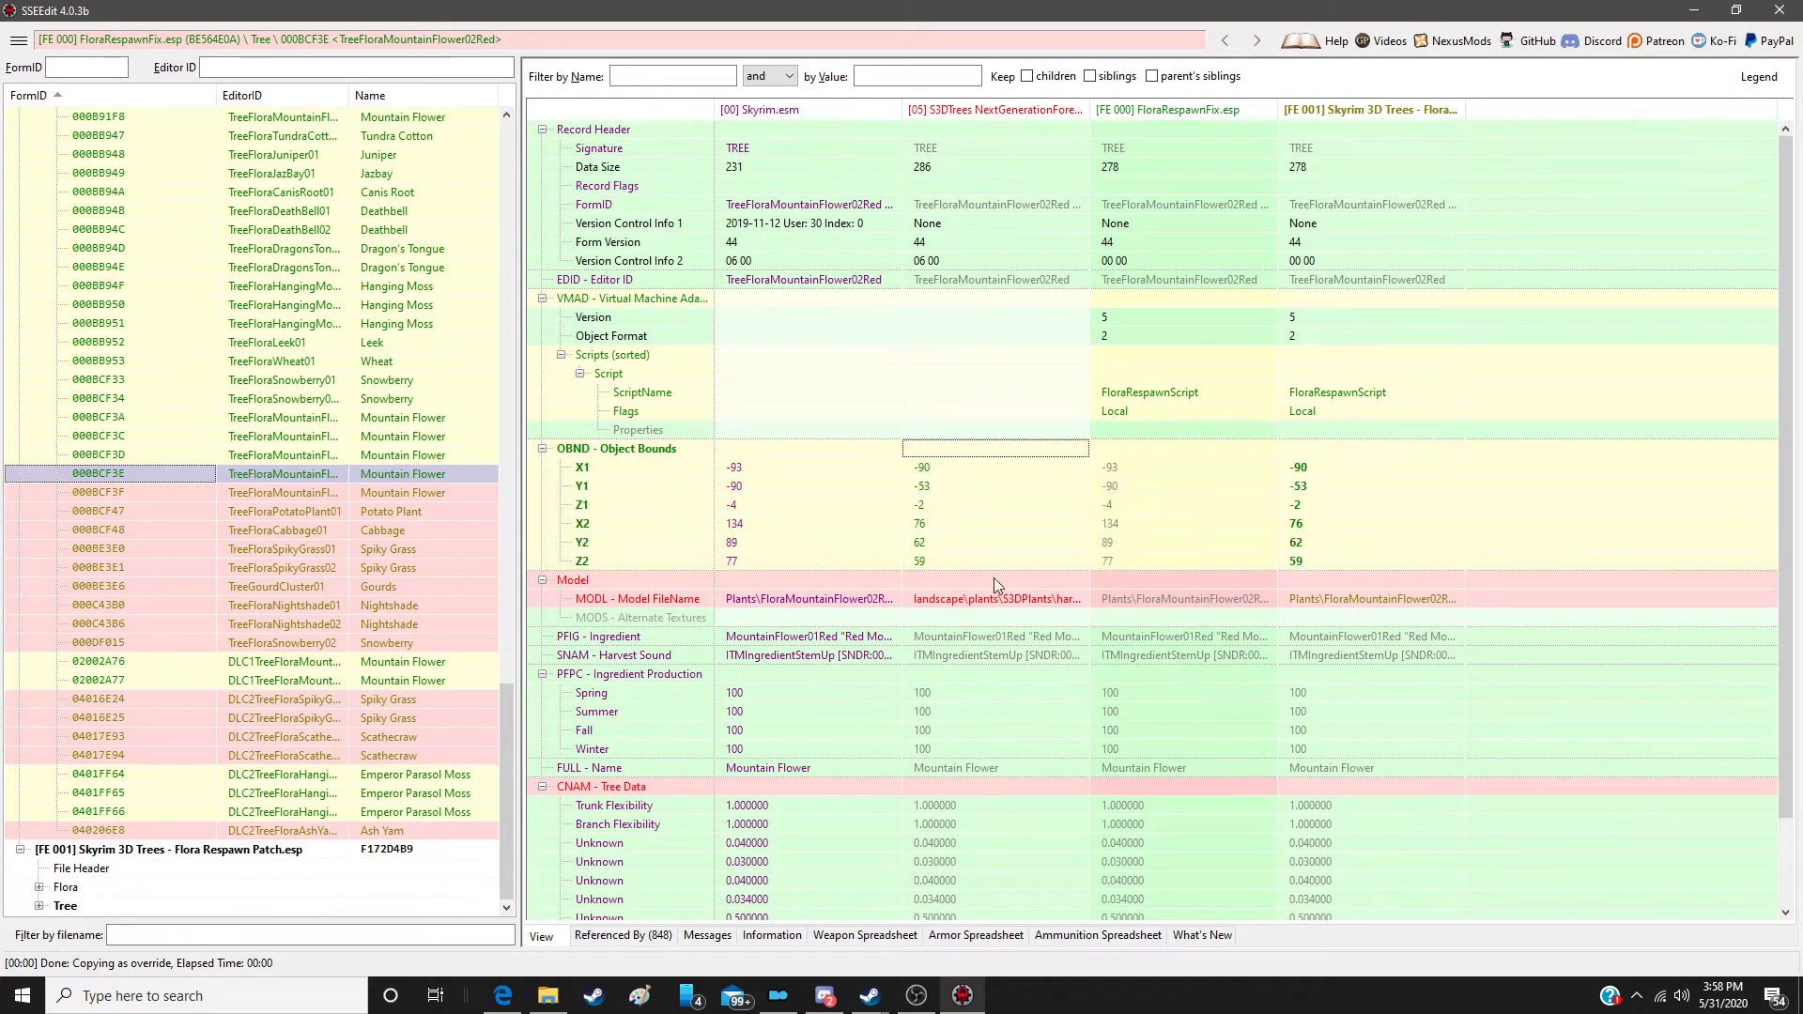
pyautogui.moveTo(994, 580); pyautogui.dragTo(1371, 580)
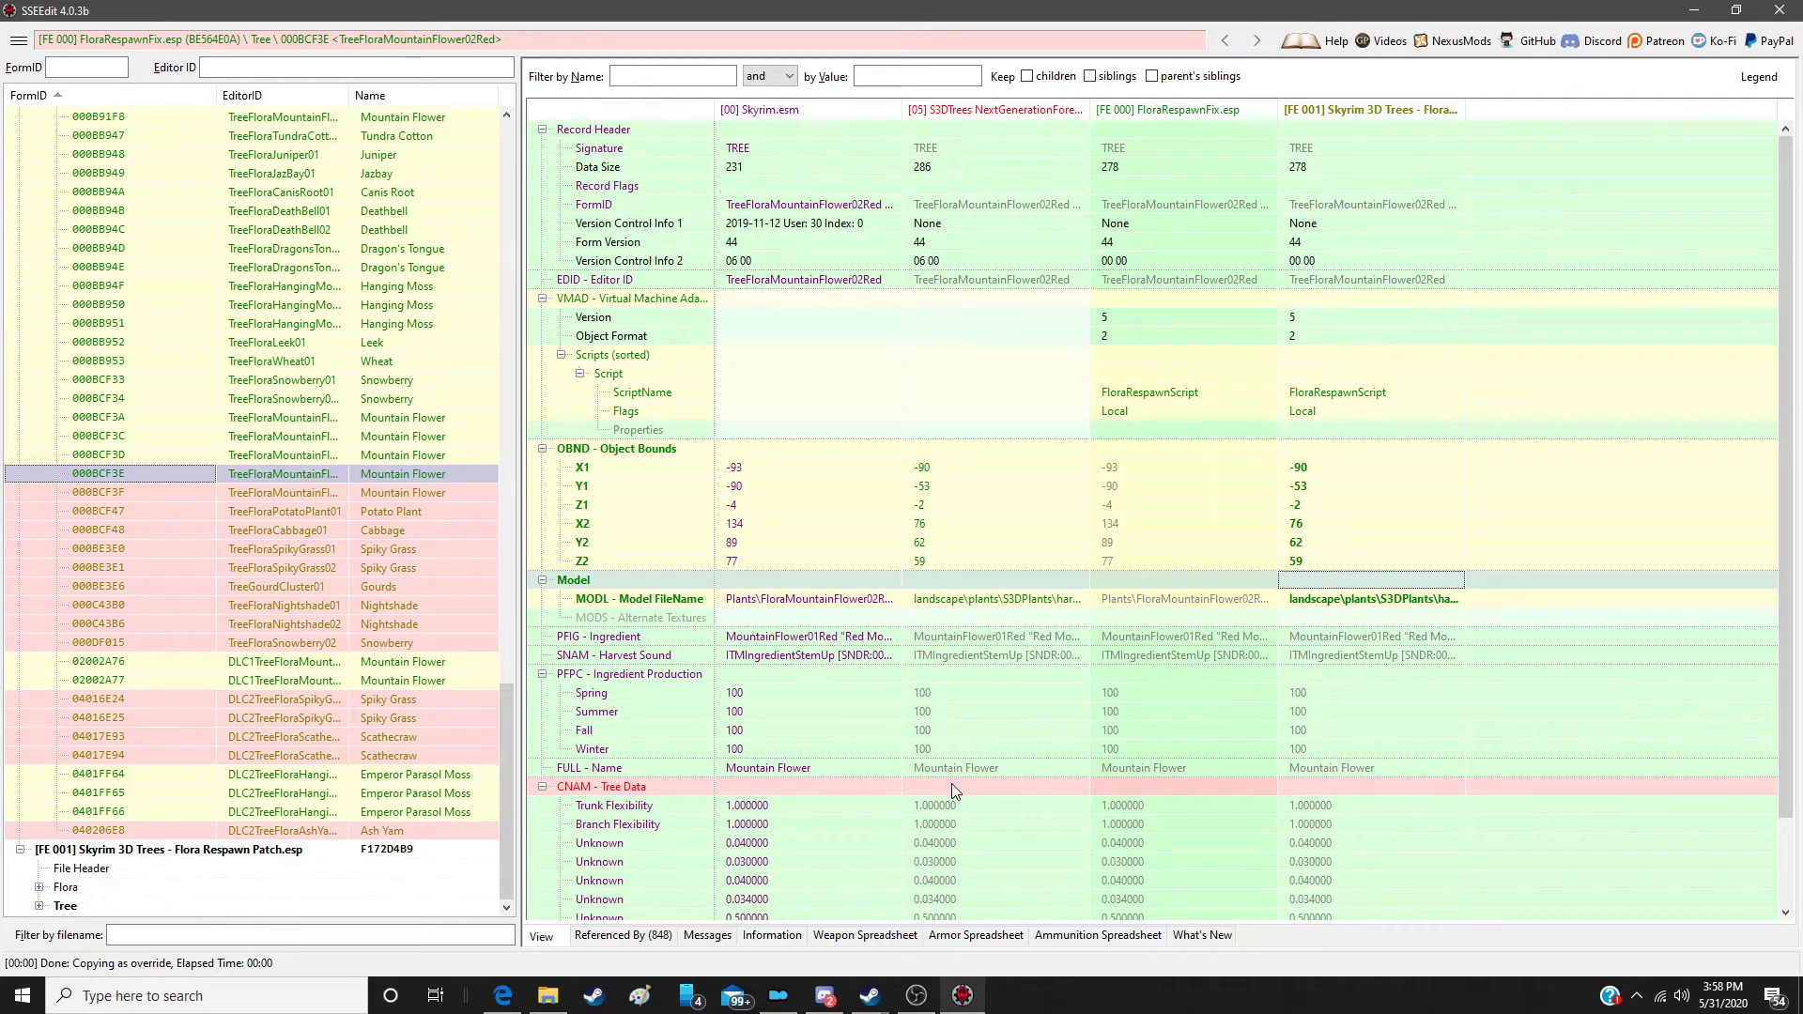
pyautogui.moveTo(950, 786); pyautogui.dragTo(1376, 786)
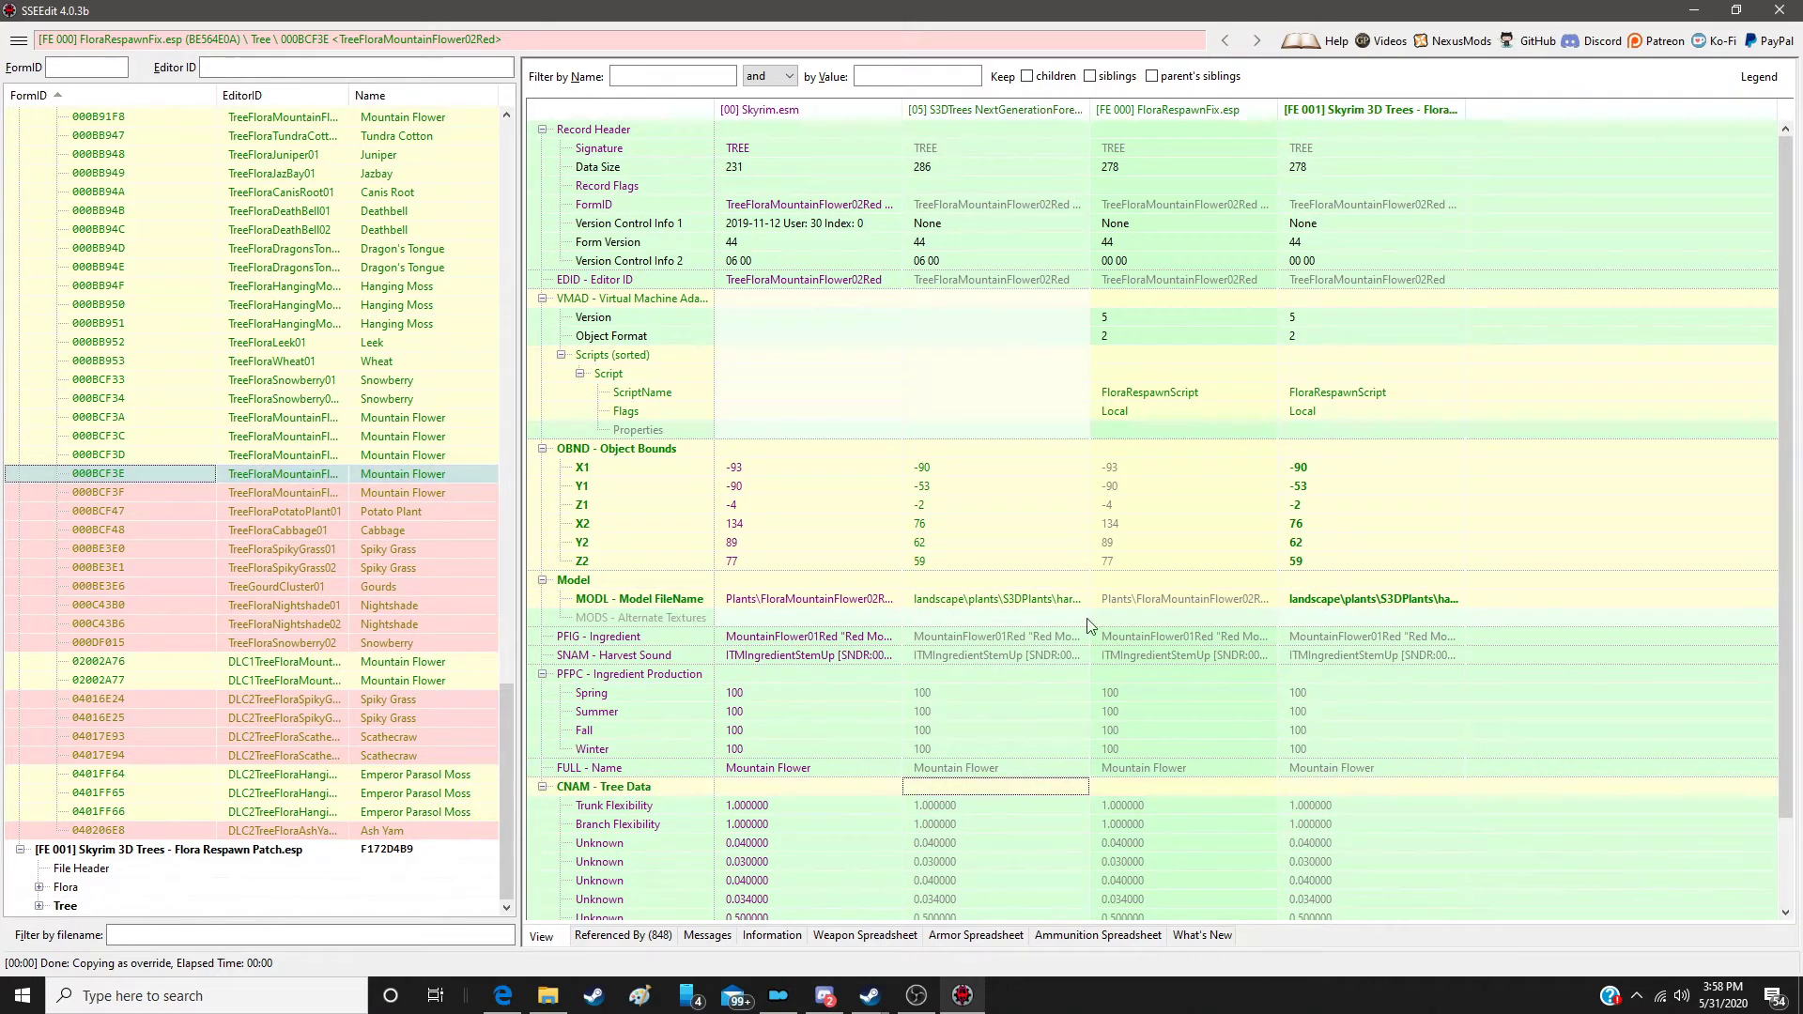
# Step: Copy the TreeFloraMountainFlower02Blue record from FloraRespawnFix.esp as an override into the Flora Respawn Patch, and forward the S3DTrees bounds, model and tree data
pyautogui.click(436, 494)
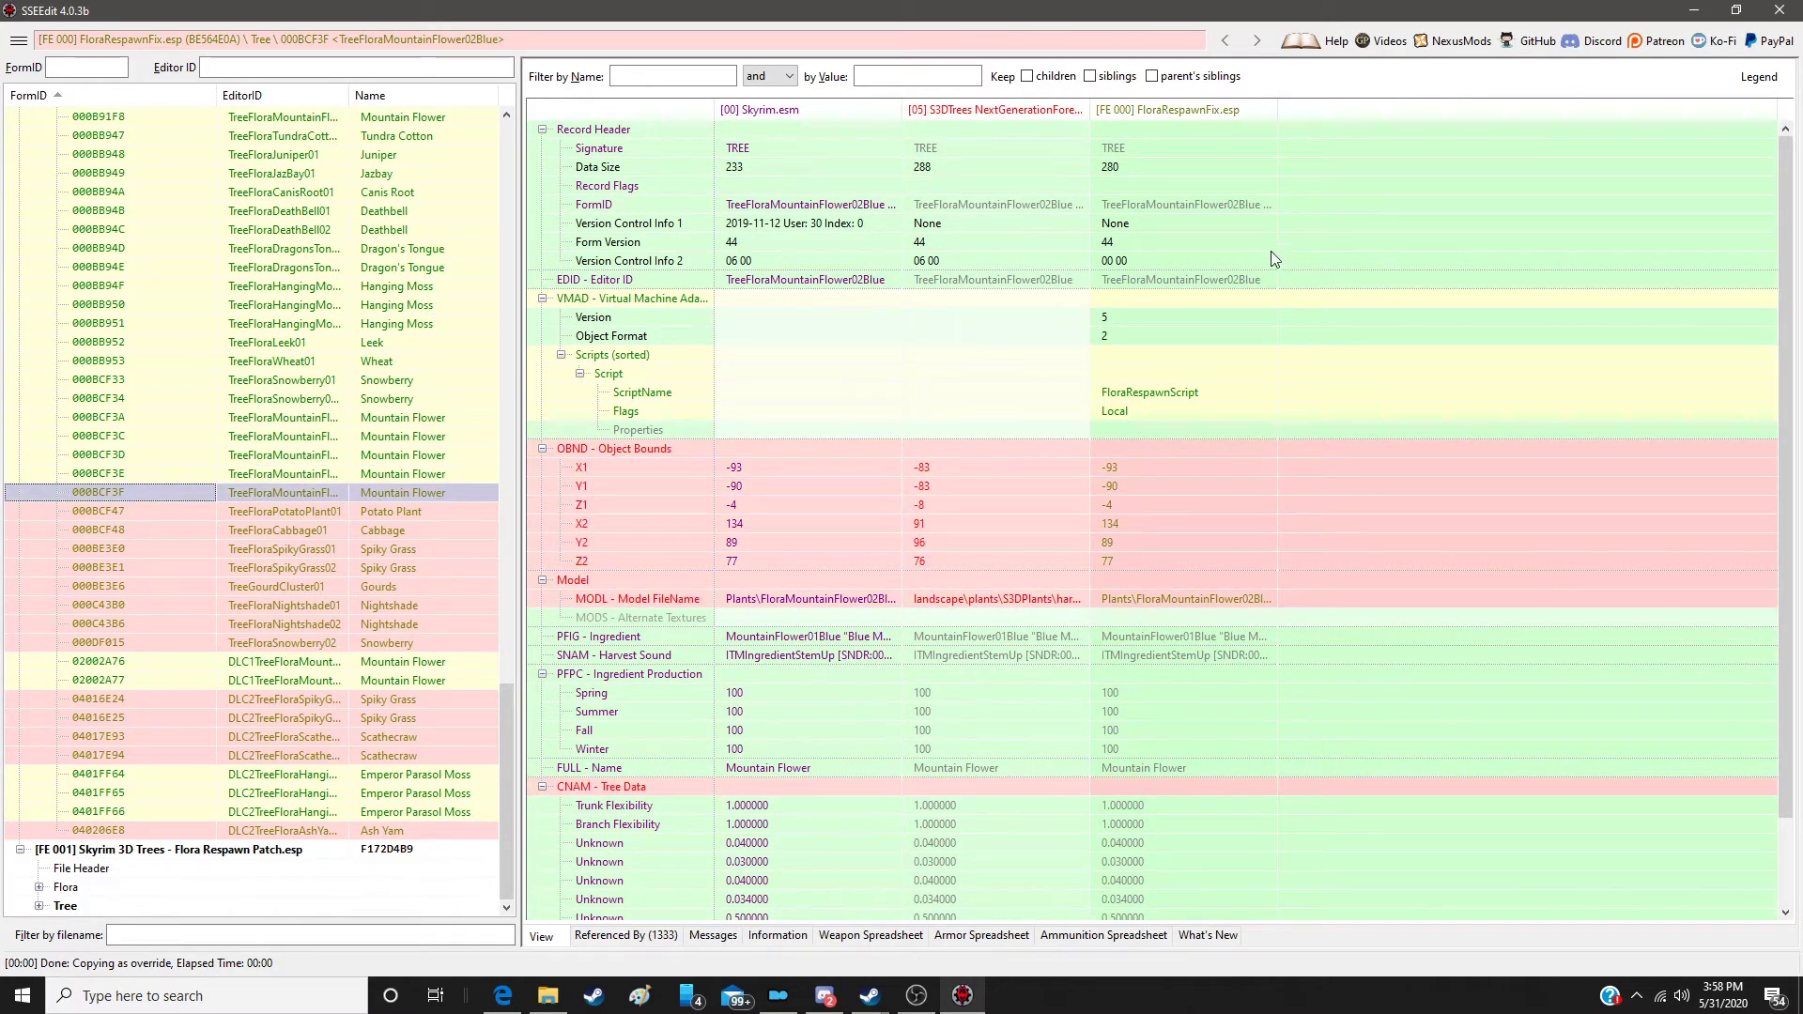
pyautogui.rightClick(1195, 113)
pyautogui.click(1240, 122)
pyautogui.press('Return')
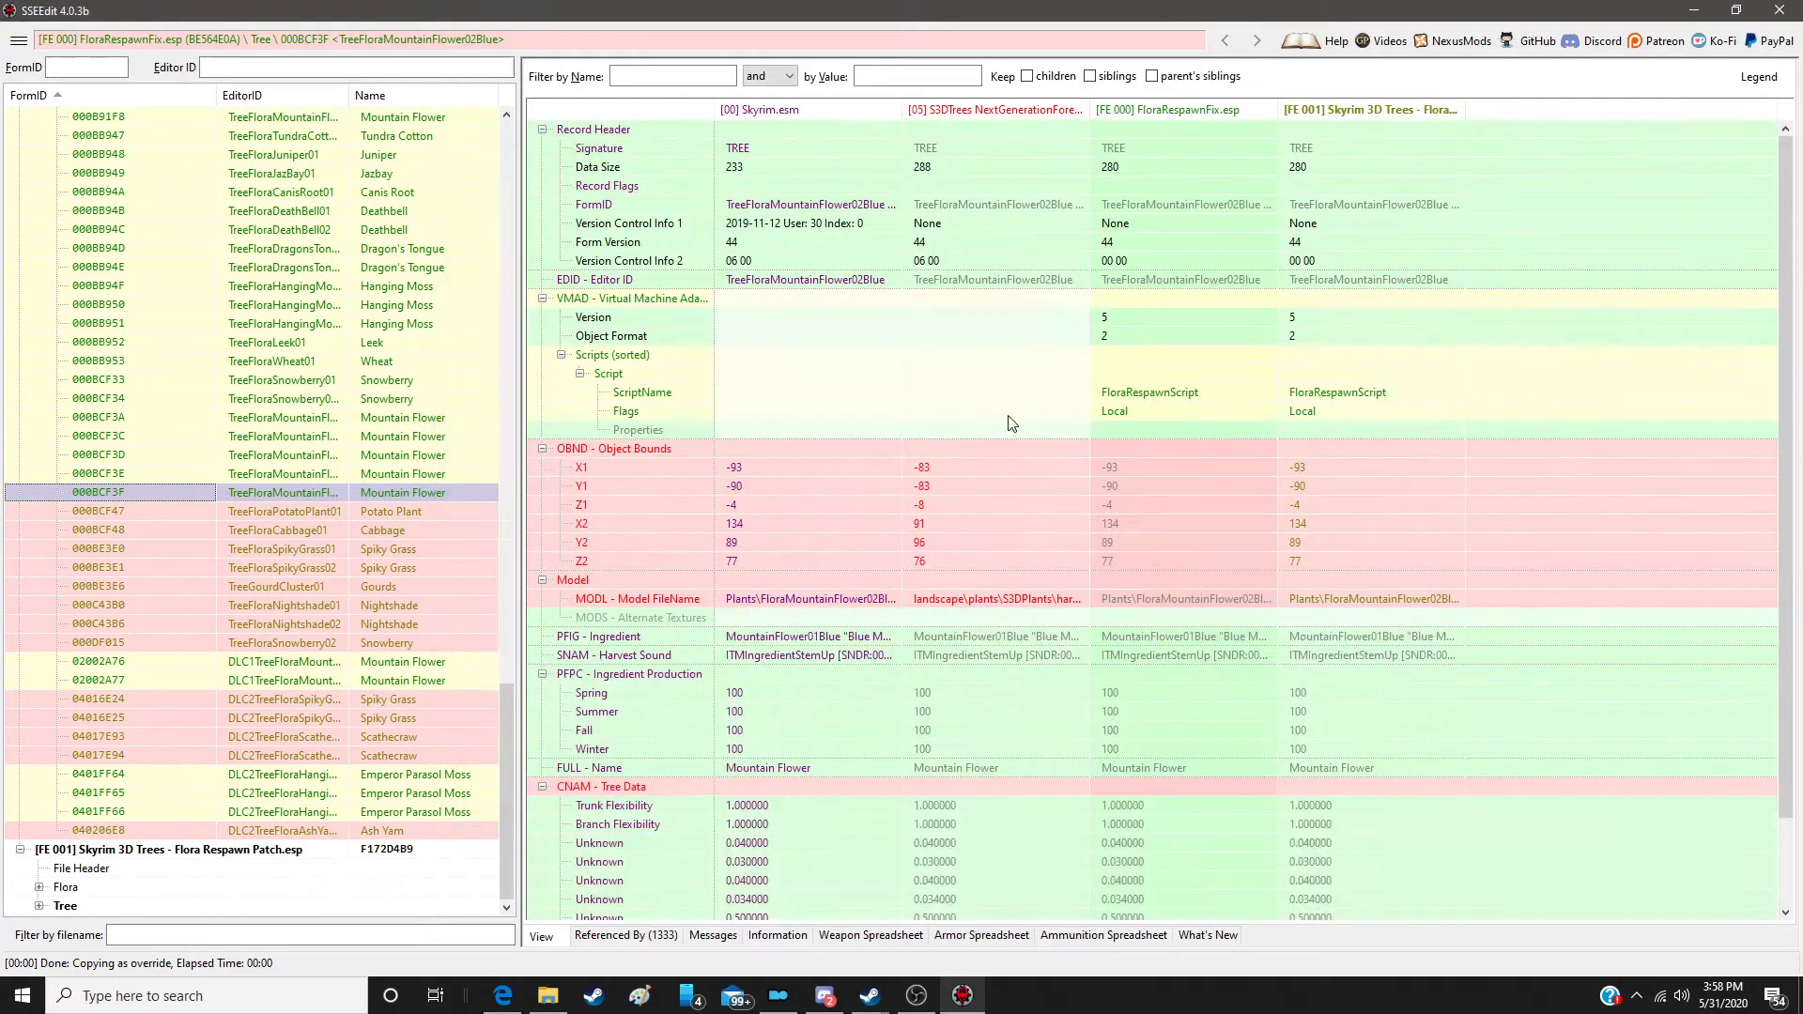
pyautogui.moveTo(966, 449); pyautogui.dragTo(1065, 455)
pyautogui.moveTo(1345, 453); pyautogui.dragTo(1345, 456)
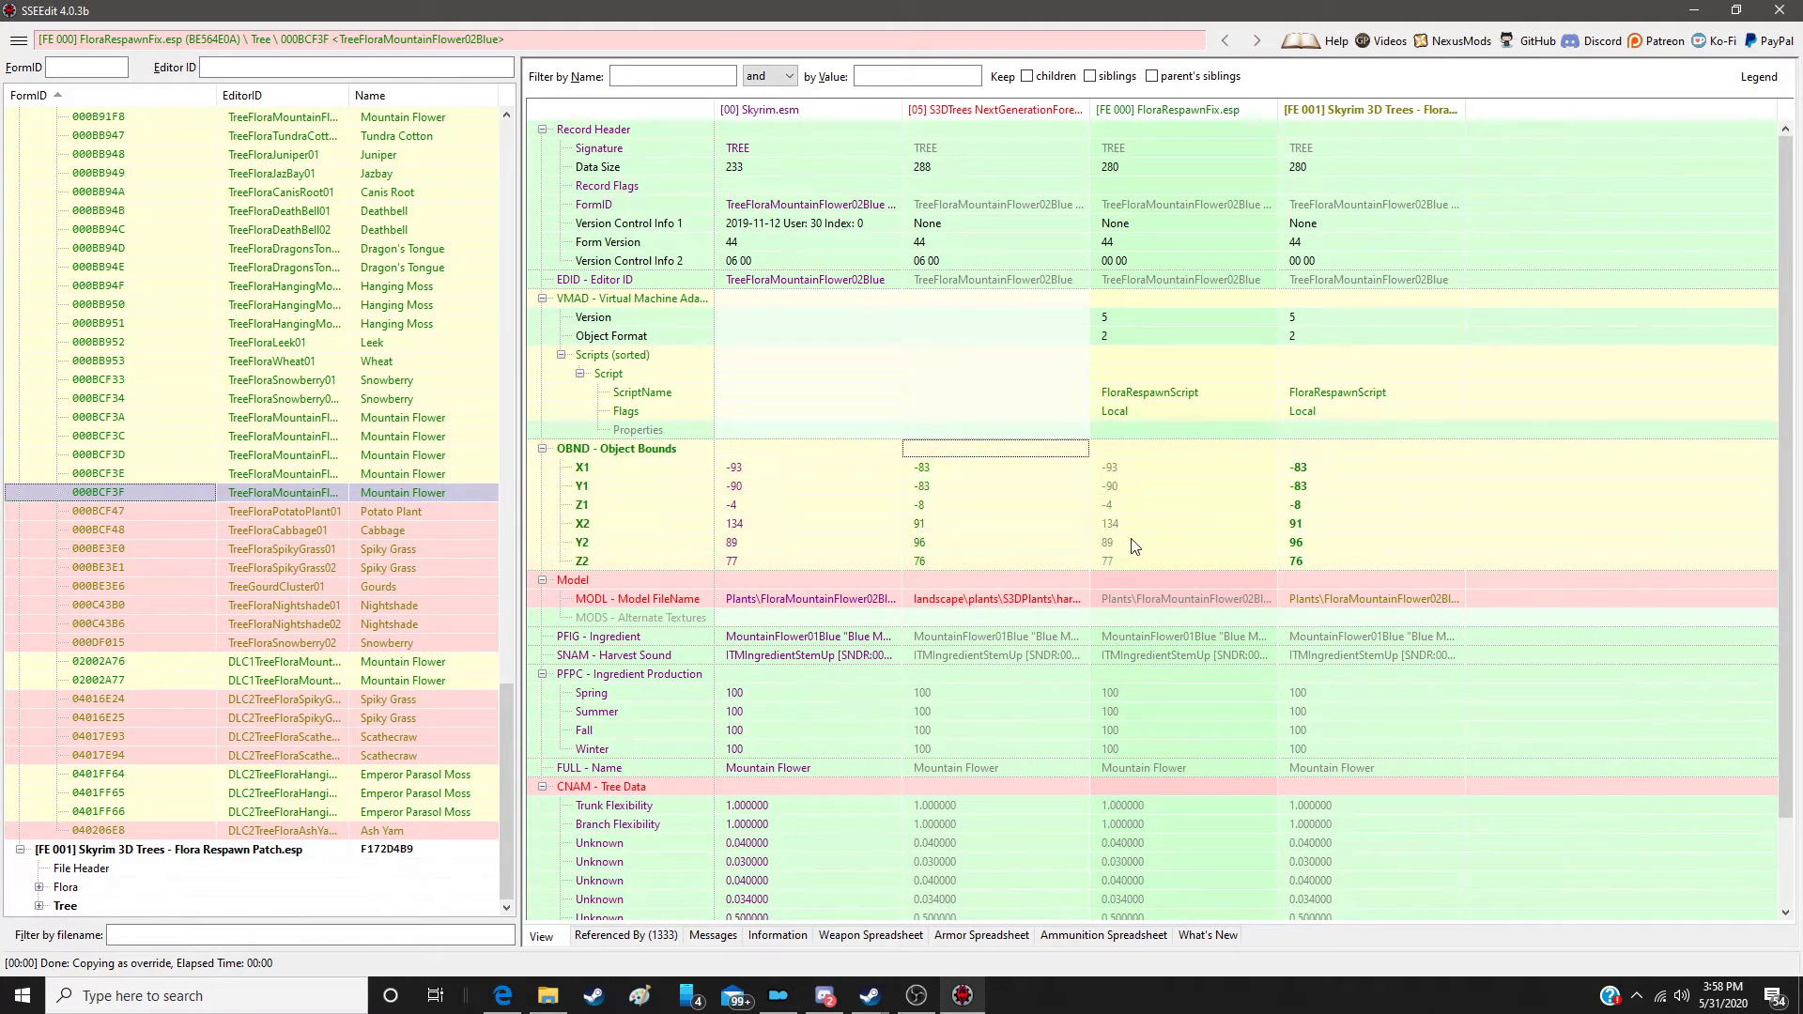
pyautogui.moveTo(1014, 575); pyautogui.dragTo(1366, 579)
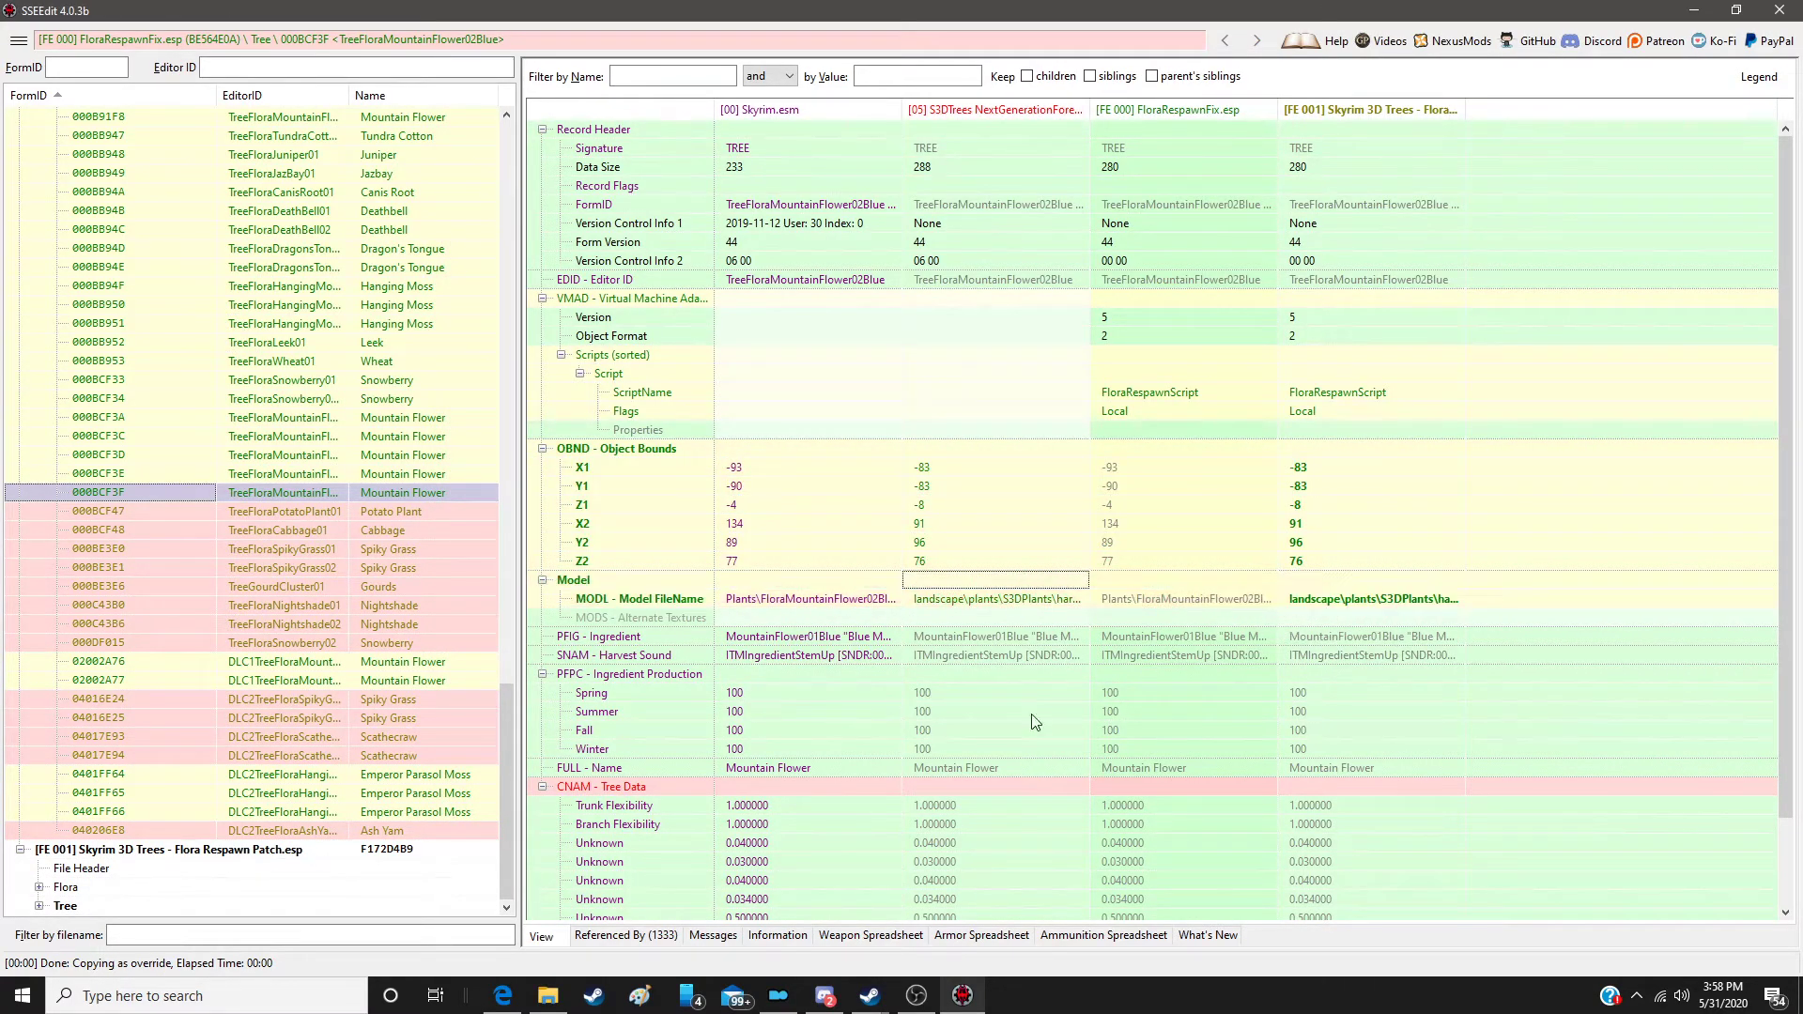
pyautogui.moveTo(1007, 795); pyautogui.dragTo(1375, 793)
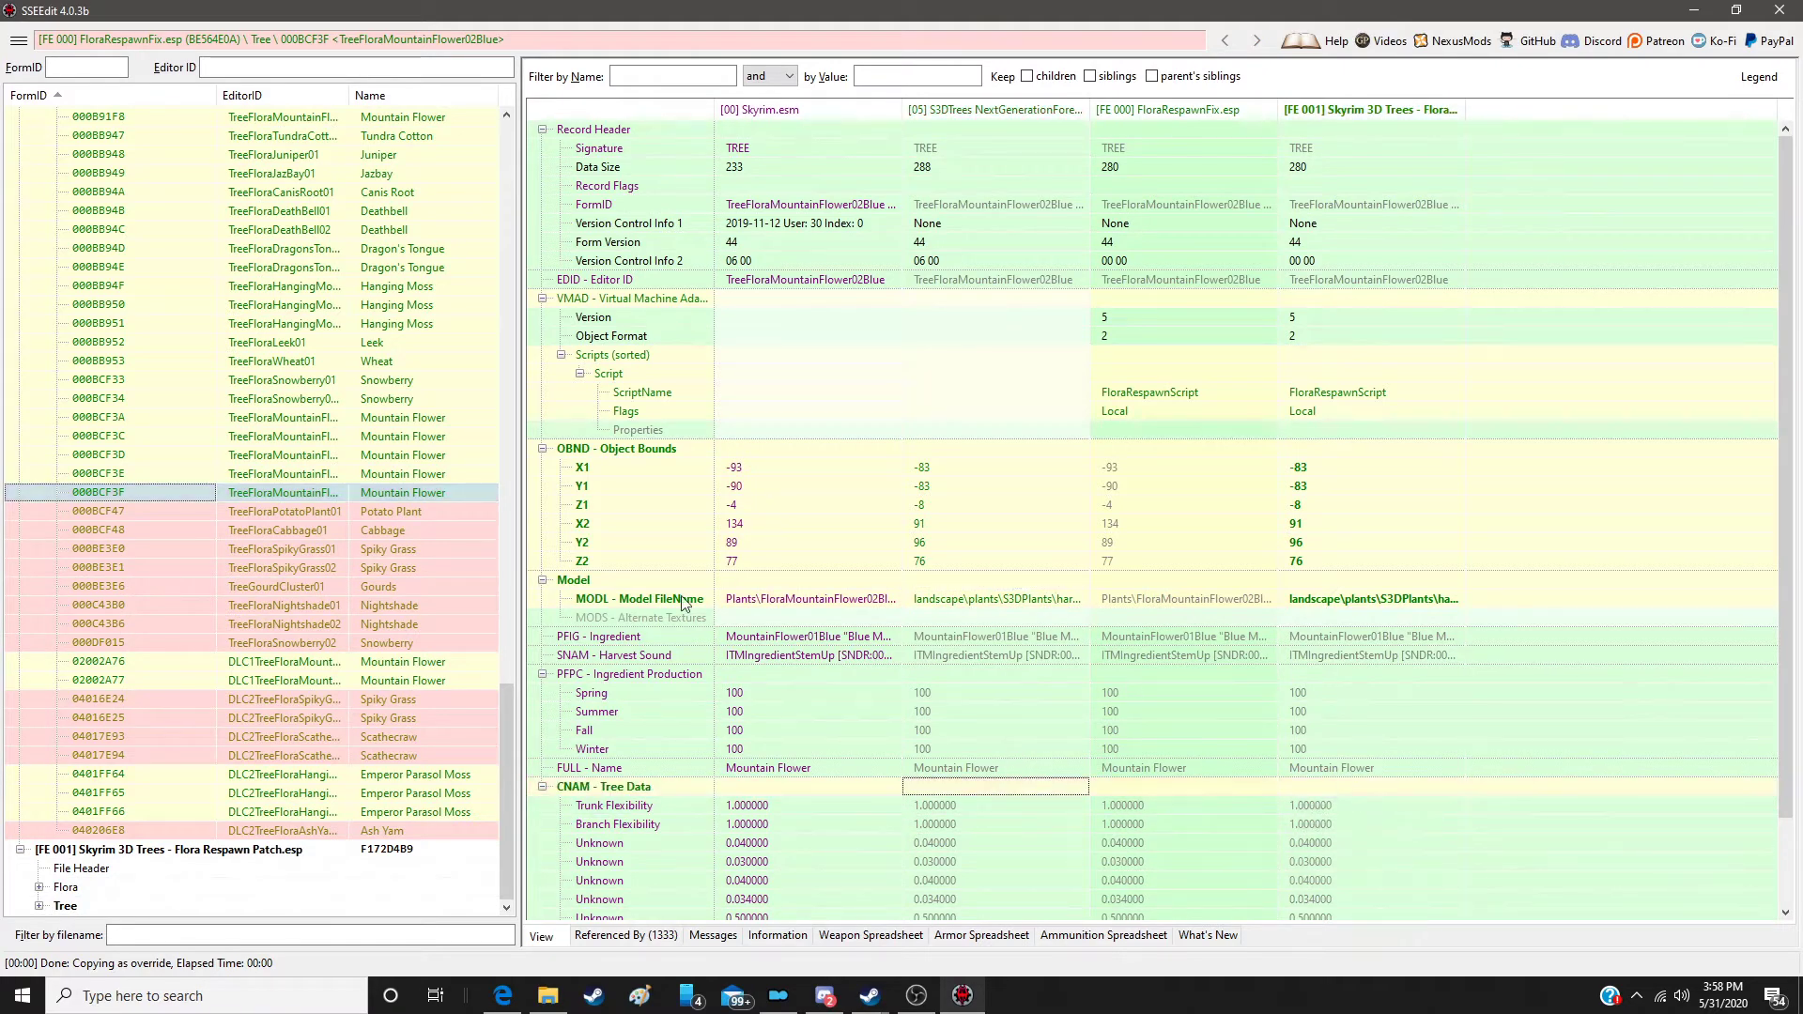
# Step: Copy the TreeFloraPotatoPlant01 record from FloraRespawnFix.esp as an override into the Flora Respawn Patch, and forward the S3DTrees bounds, model and tree data
pyautogui.click(424, 512)
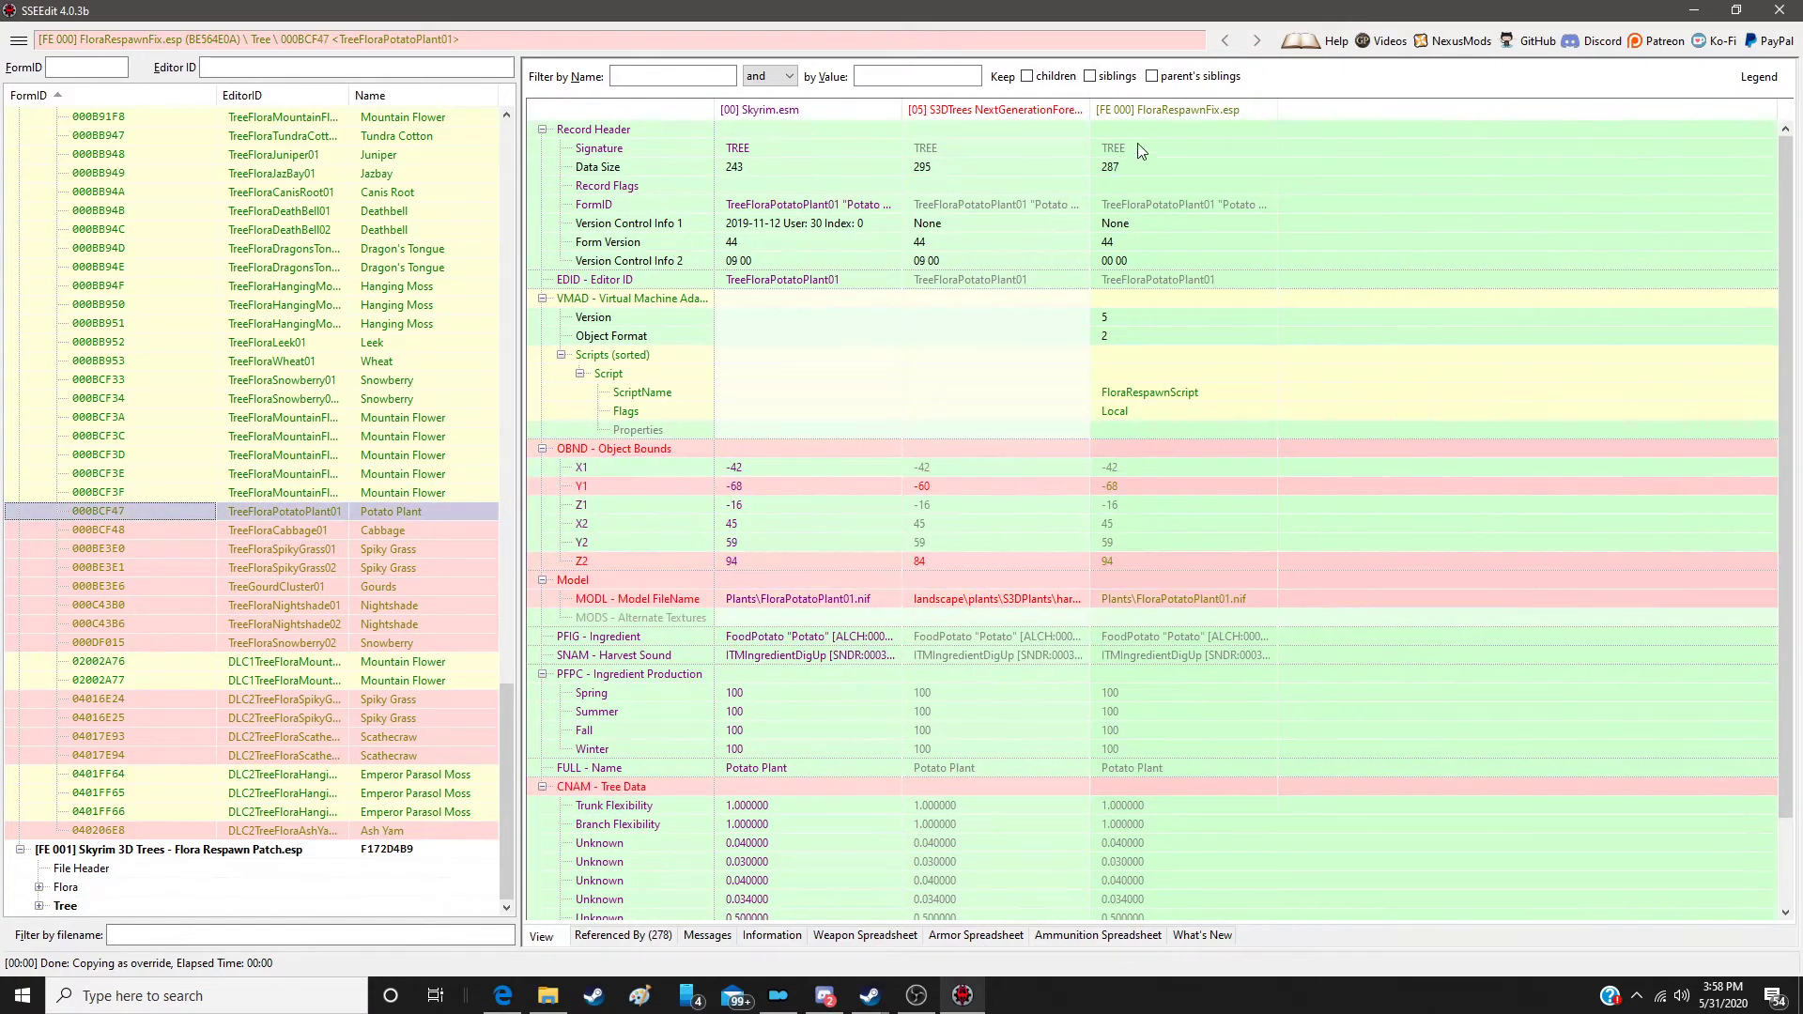
pyautogui.rightClick(1161, 106)
pyautogui.click(1191, 120)
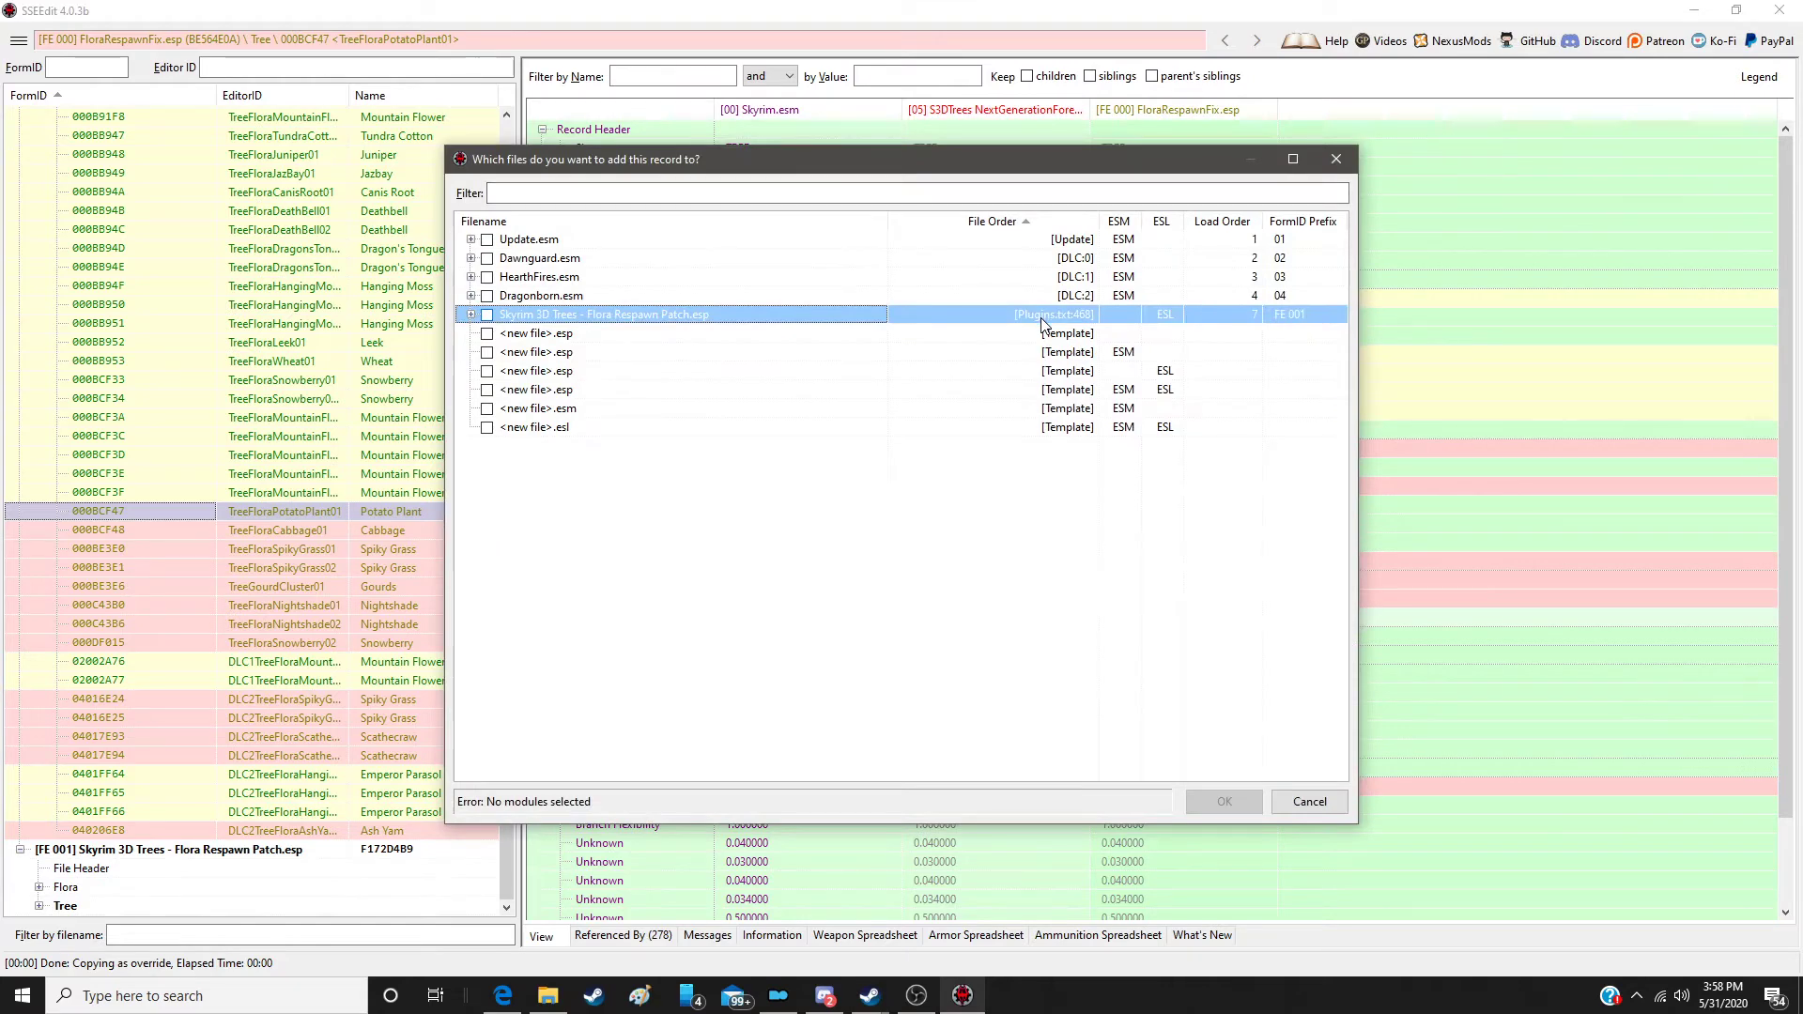
pyautogui.doubleClick(1041, 319)
pyautogui.click(991, 450)
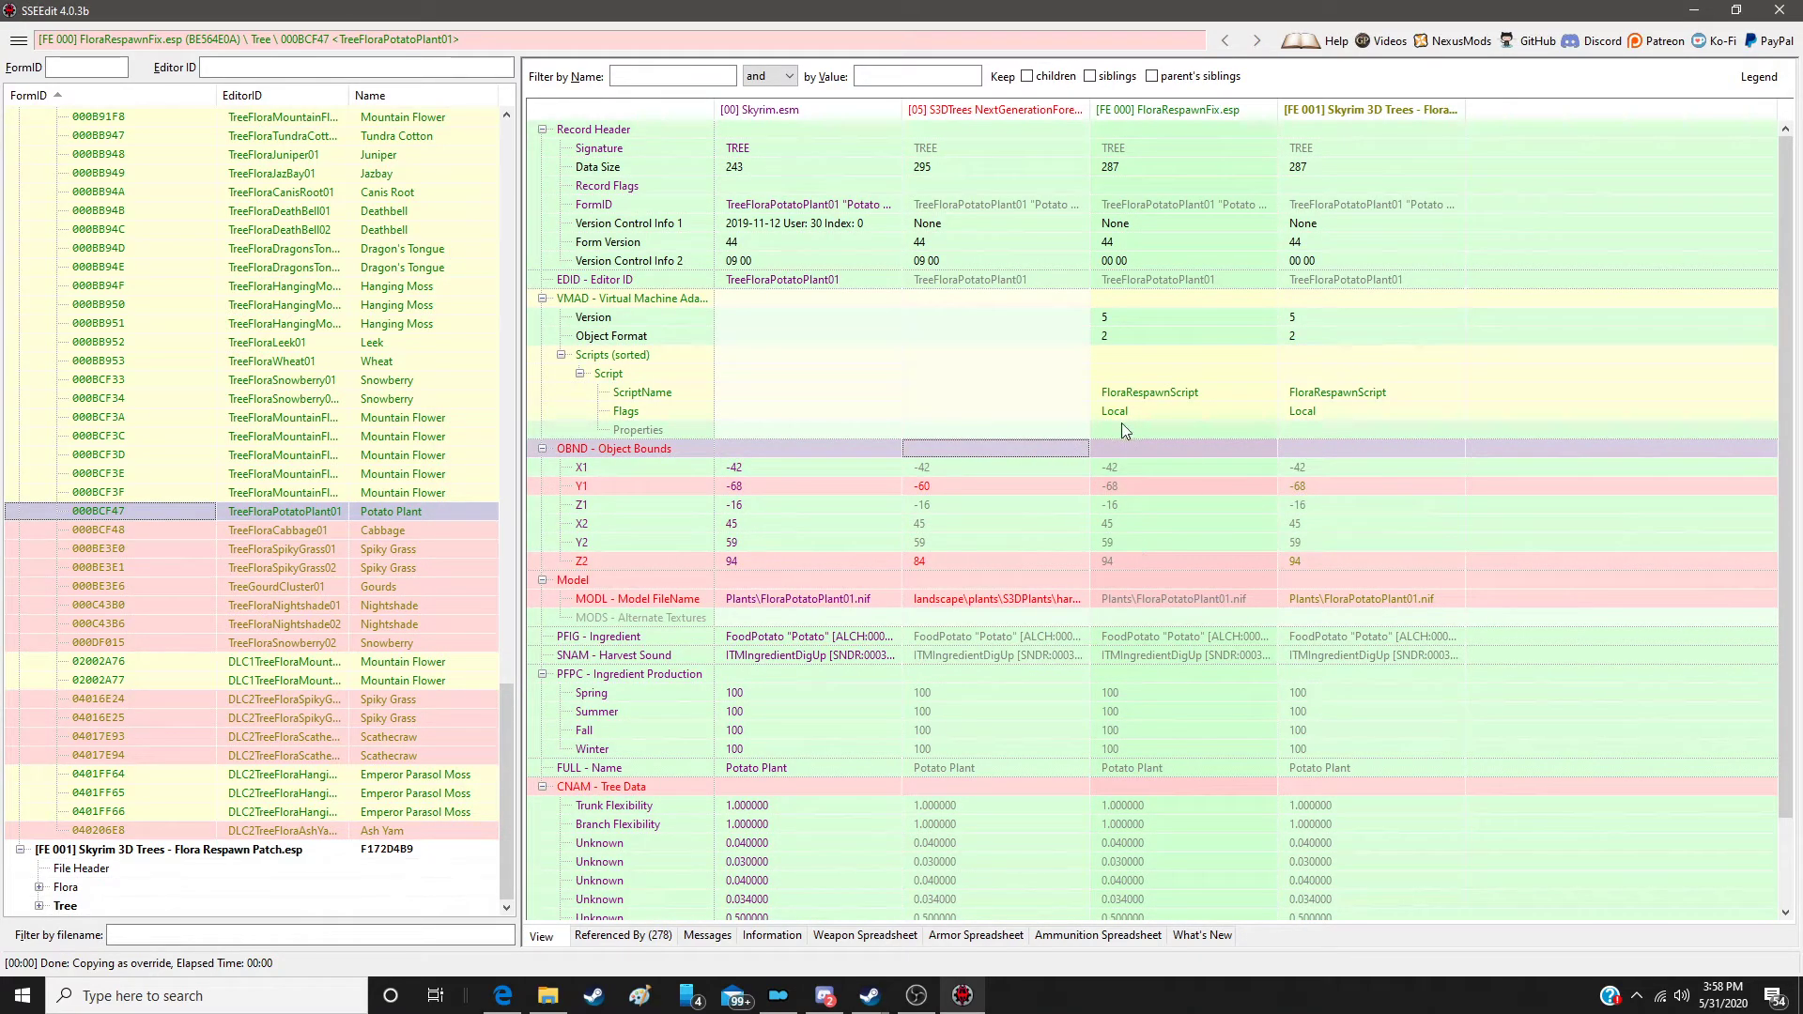
pyautogui.moveTo(988, 449); pyautogui.dragTo(1354, 453)
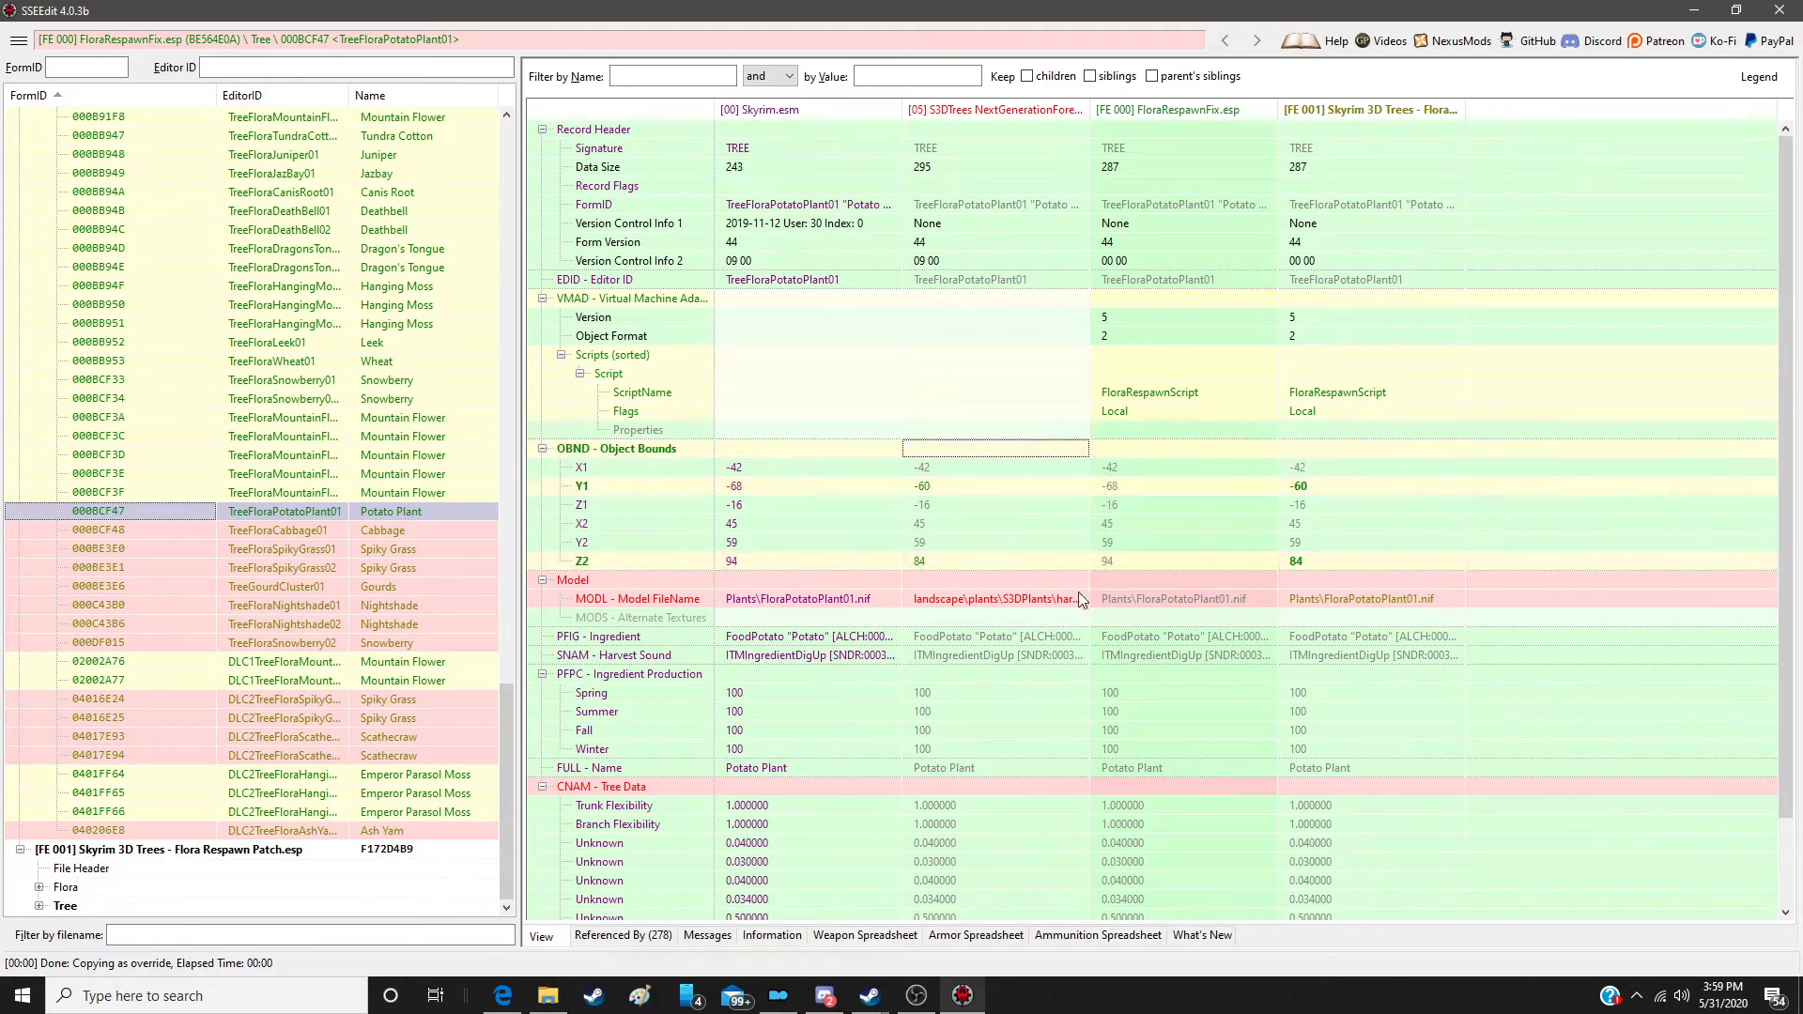
pyautogui.moveTo(1000, 578); pyautogui.dragTo(1259, 588)
pyautogui.moveTo(1370, 585); pyautogui.dragTo(1369, 584)
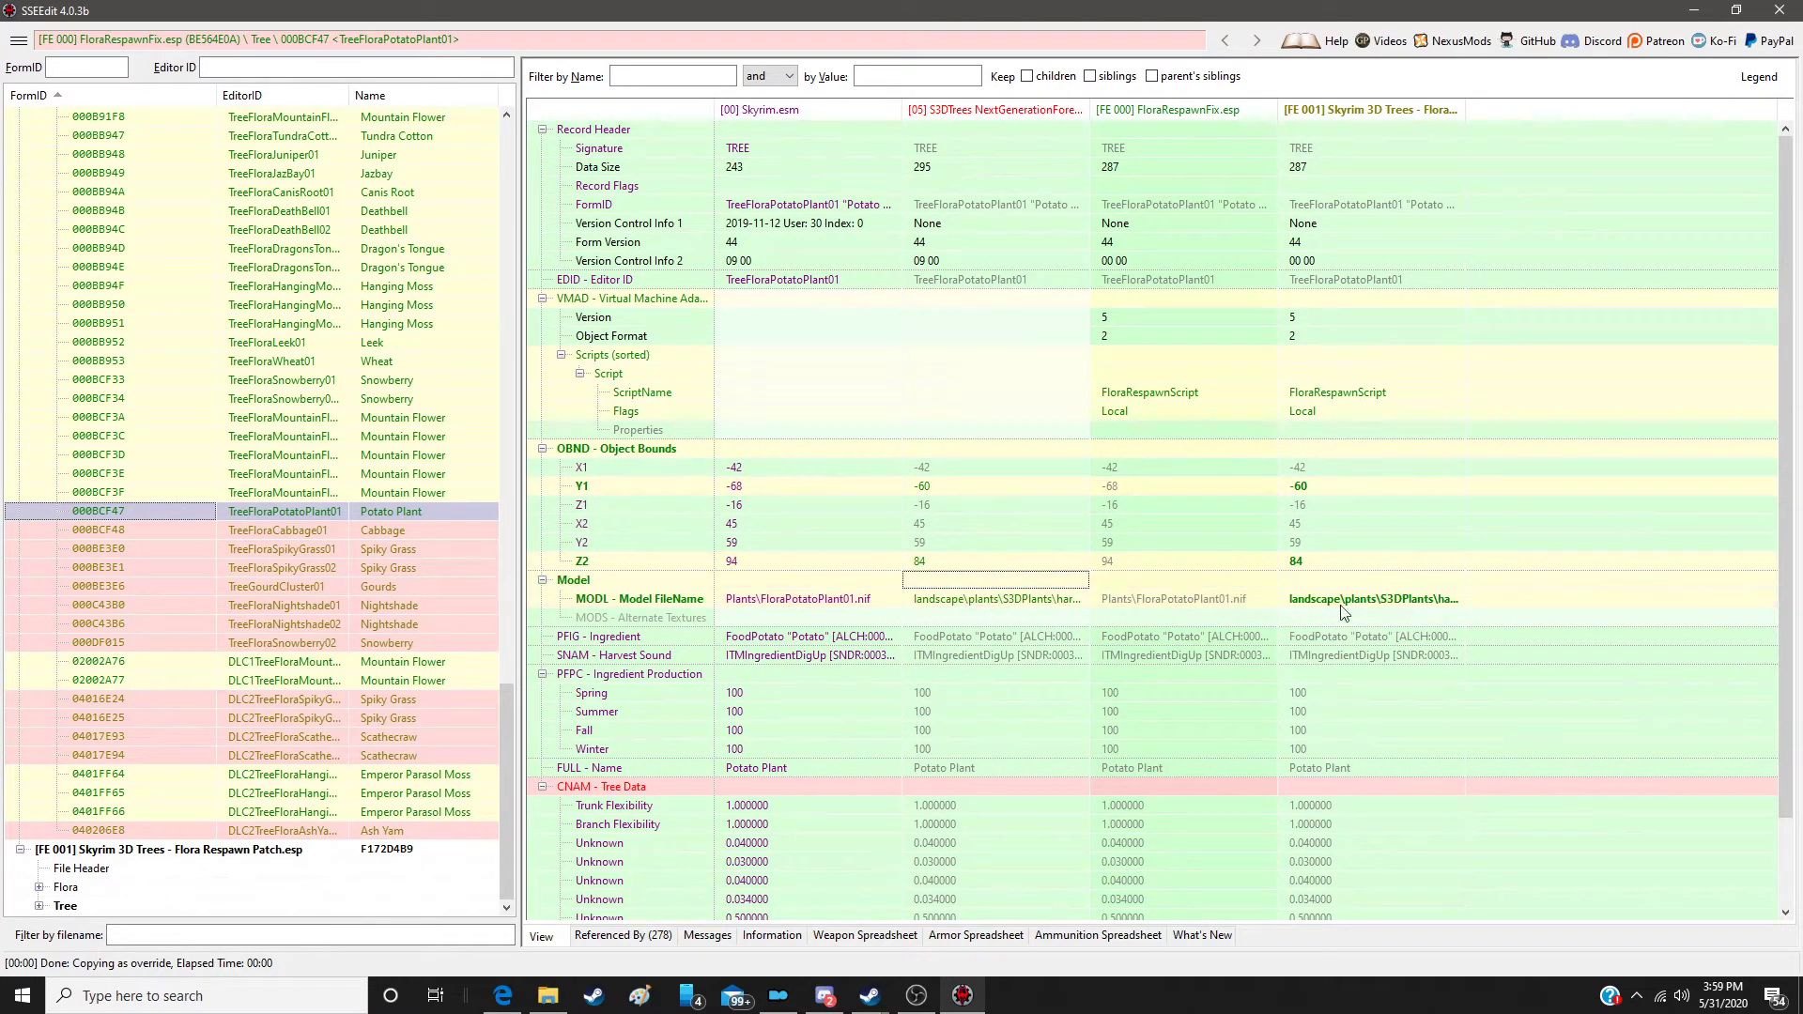
pyautogui.moveTo(977, 786); pyautogui.dragTo(1088, 782)
pyautogui.moveTo(1358, 783); pyautogui.dragTo(1372, 782)
# Step: Copy the TreeFloraCabbage01 record from FloraRespawnFix.esp as an override into the Flora Respawn Patch, and forward the S3DTrees model
pyautogui.click(413, 530)
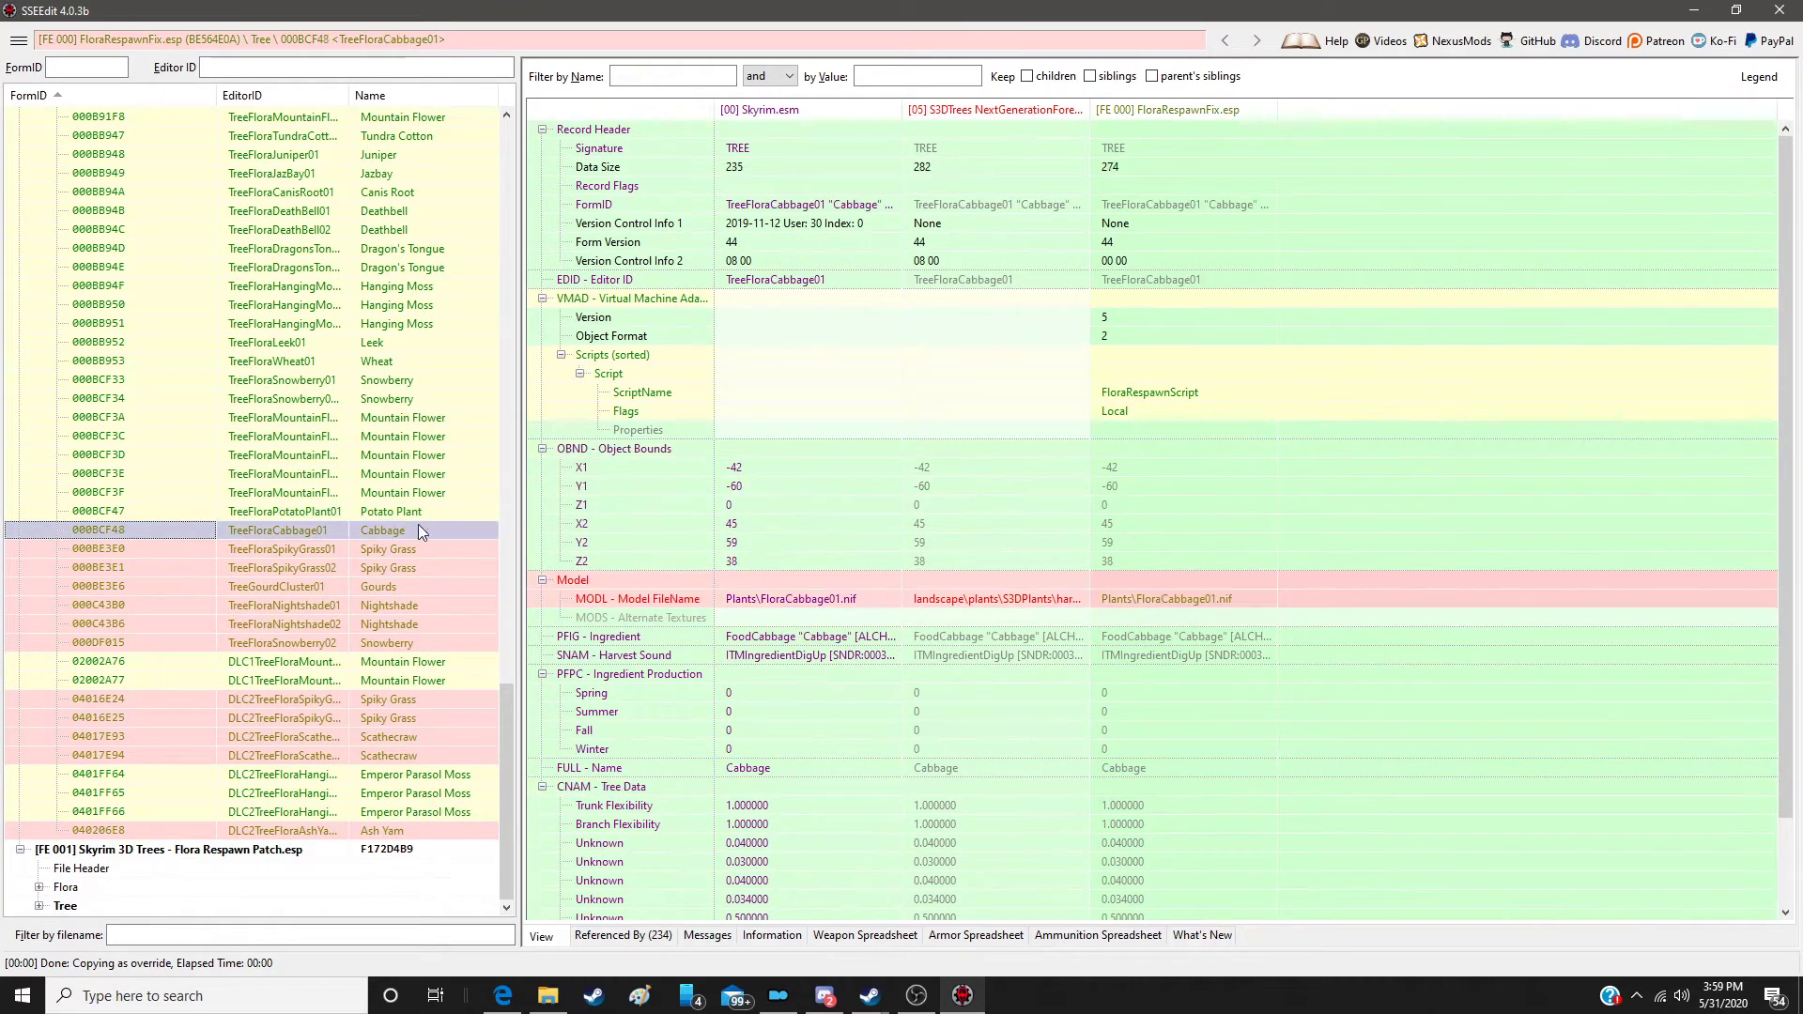
pyautogui.rightClick(1170, 112)
pyautogui.click(1221, 123)
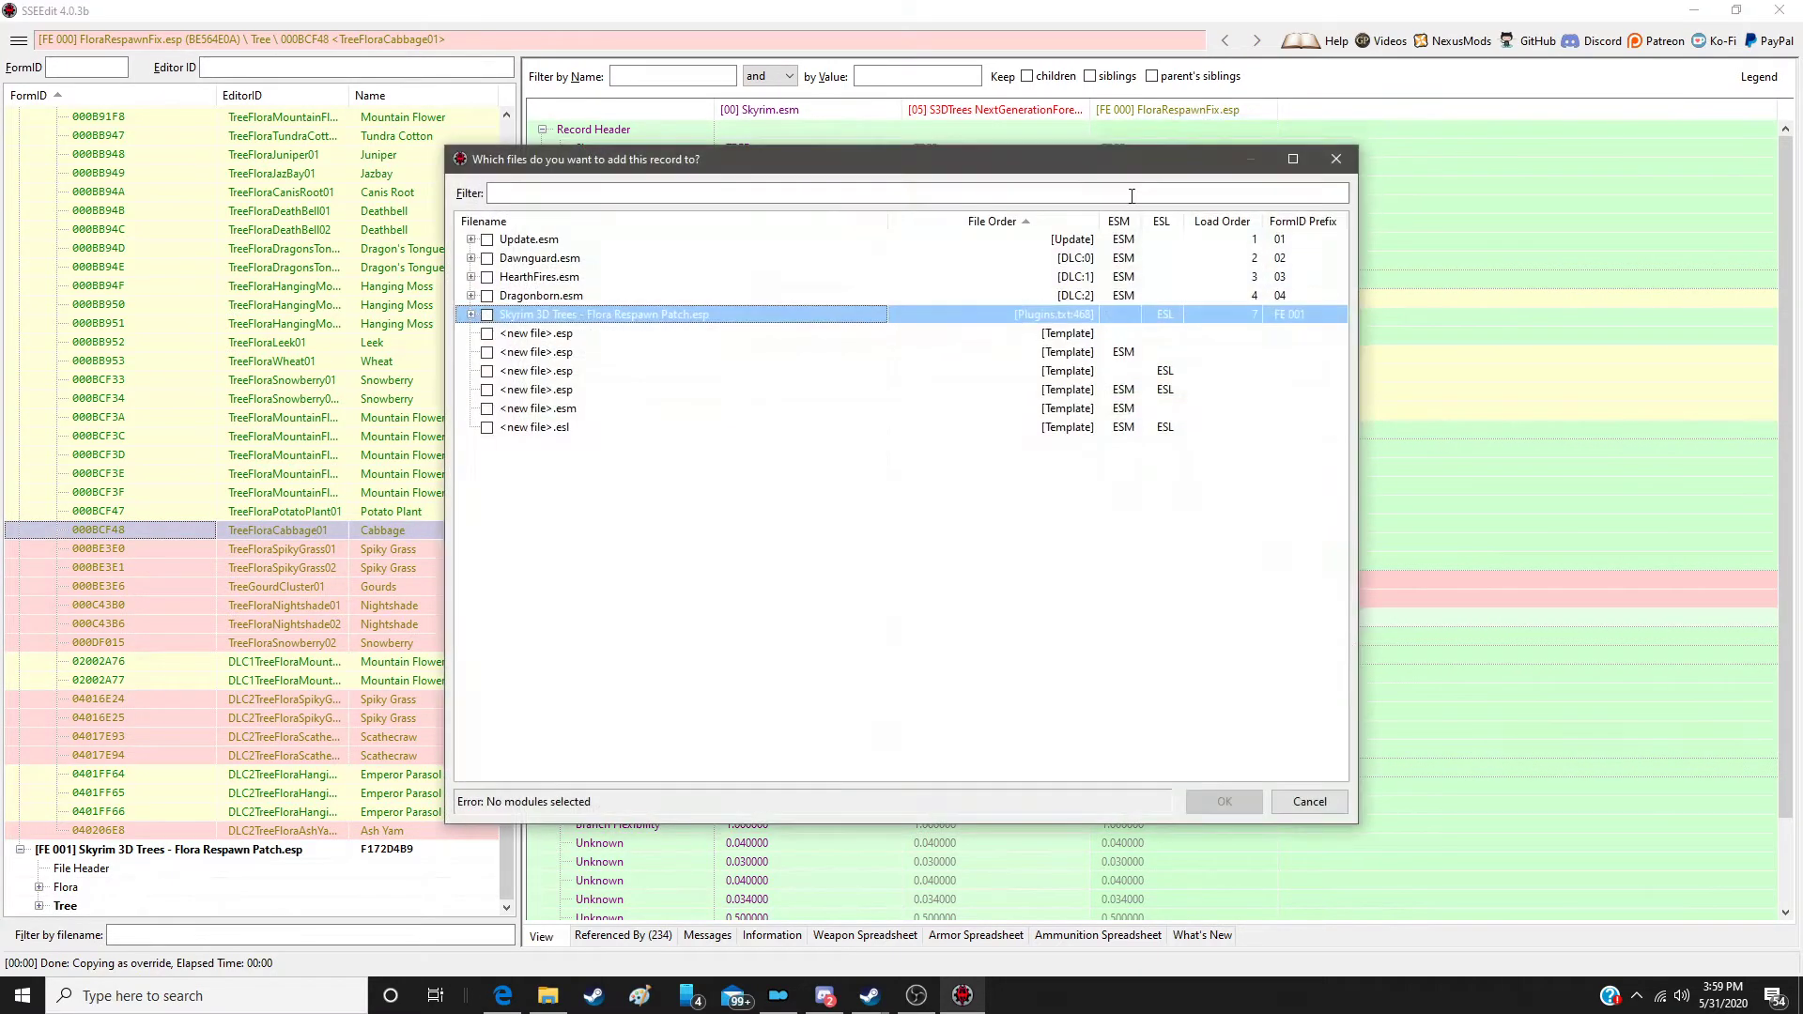
pyautogui.doubleClick(1067, 314)
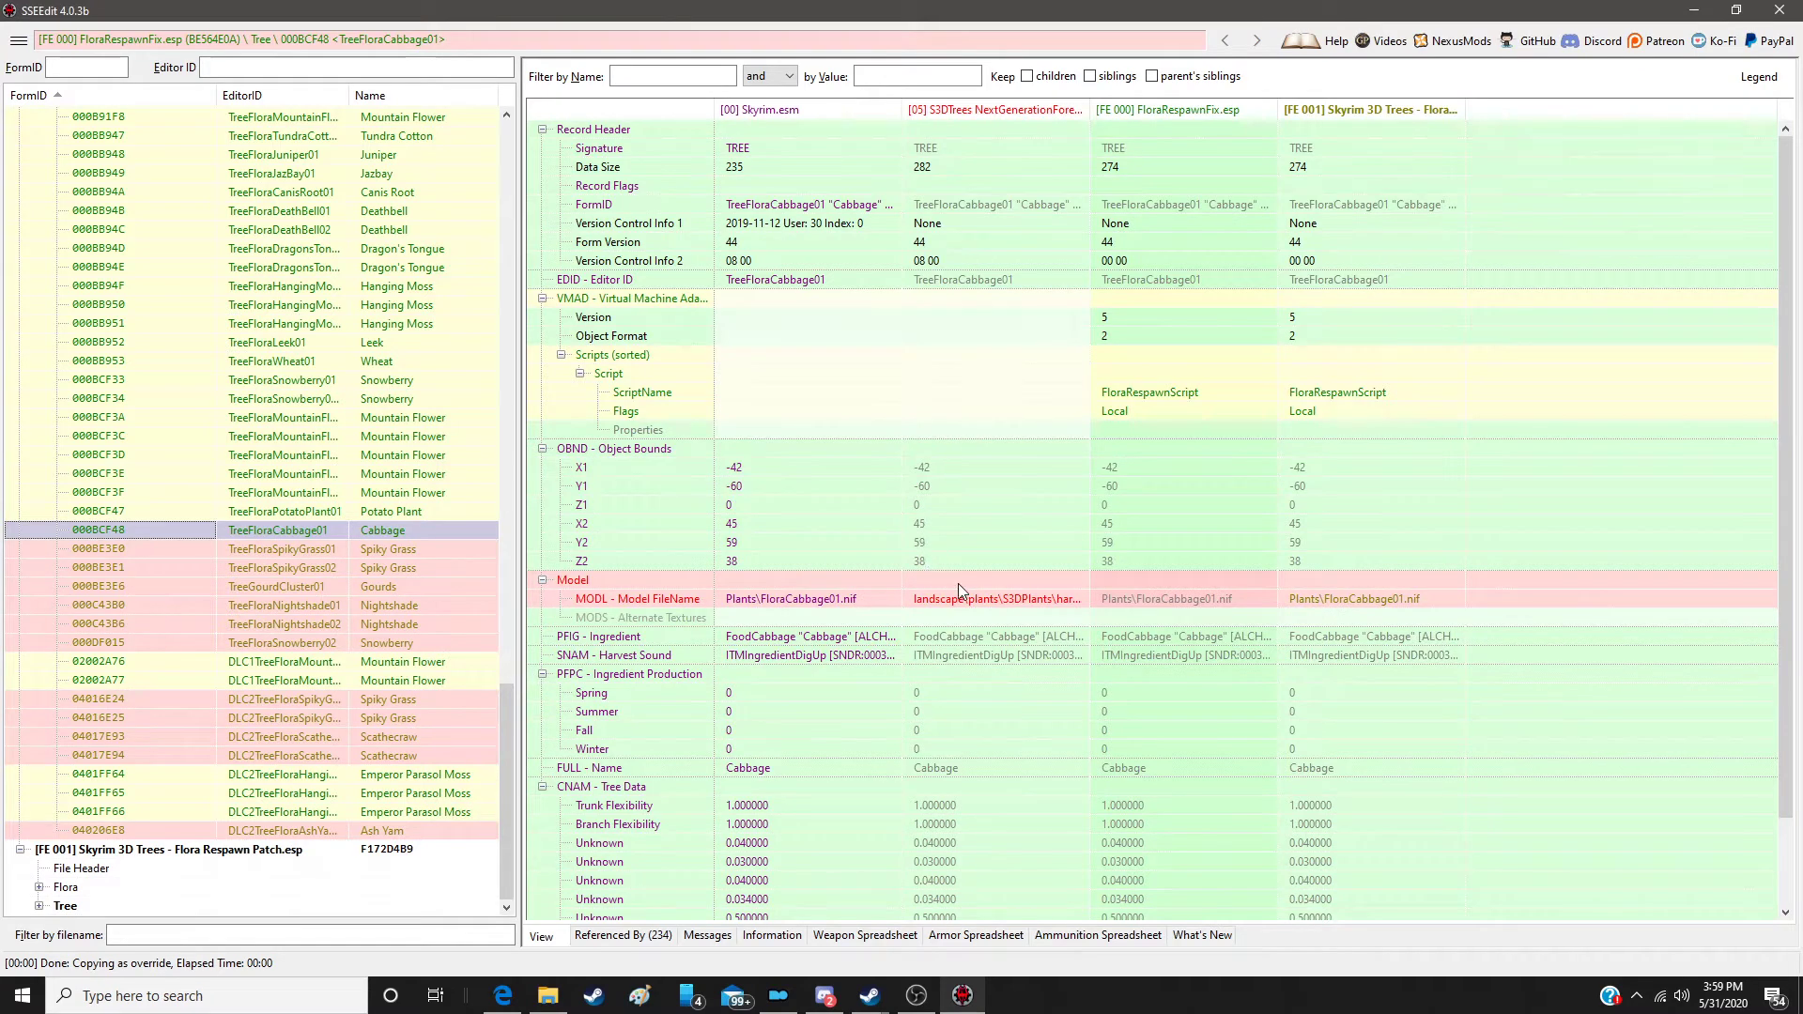
pyautogui.moveTo(958, 584); pyautogui.dragTo(1366, 583)
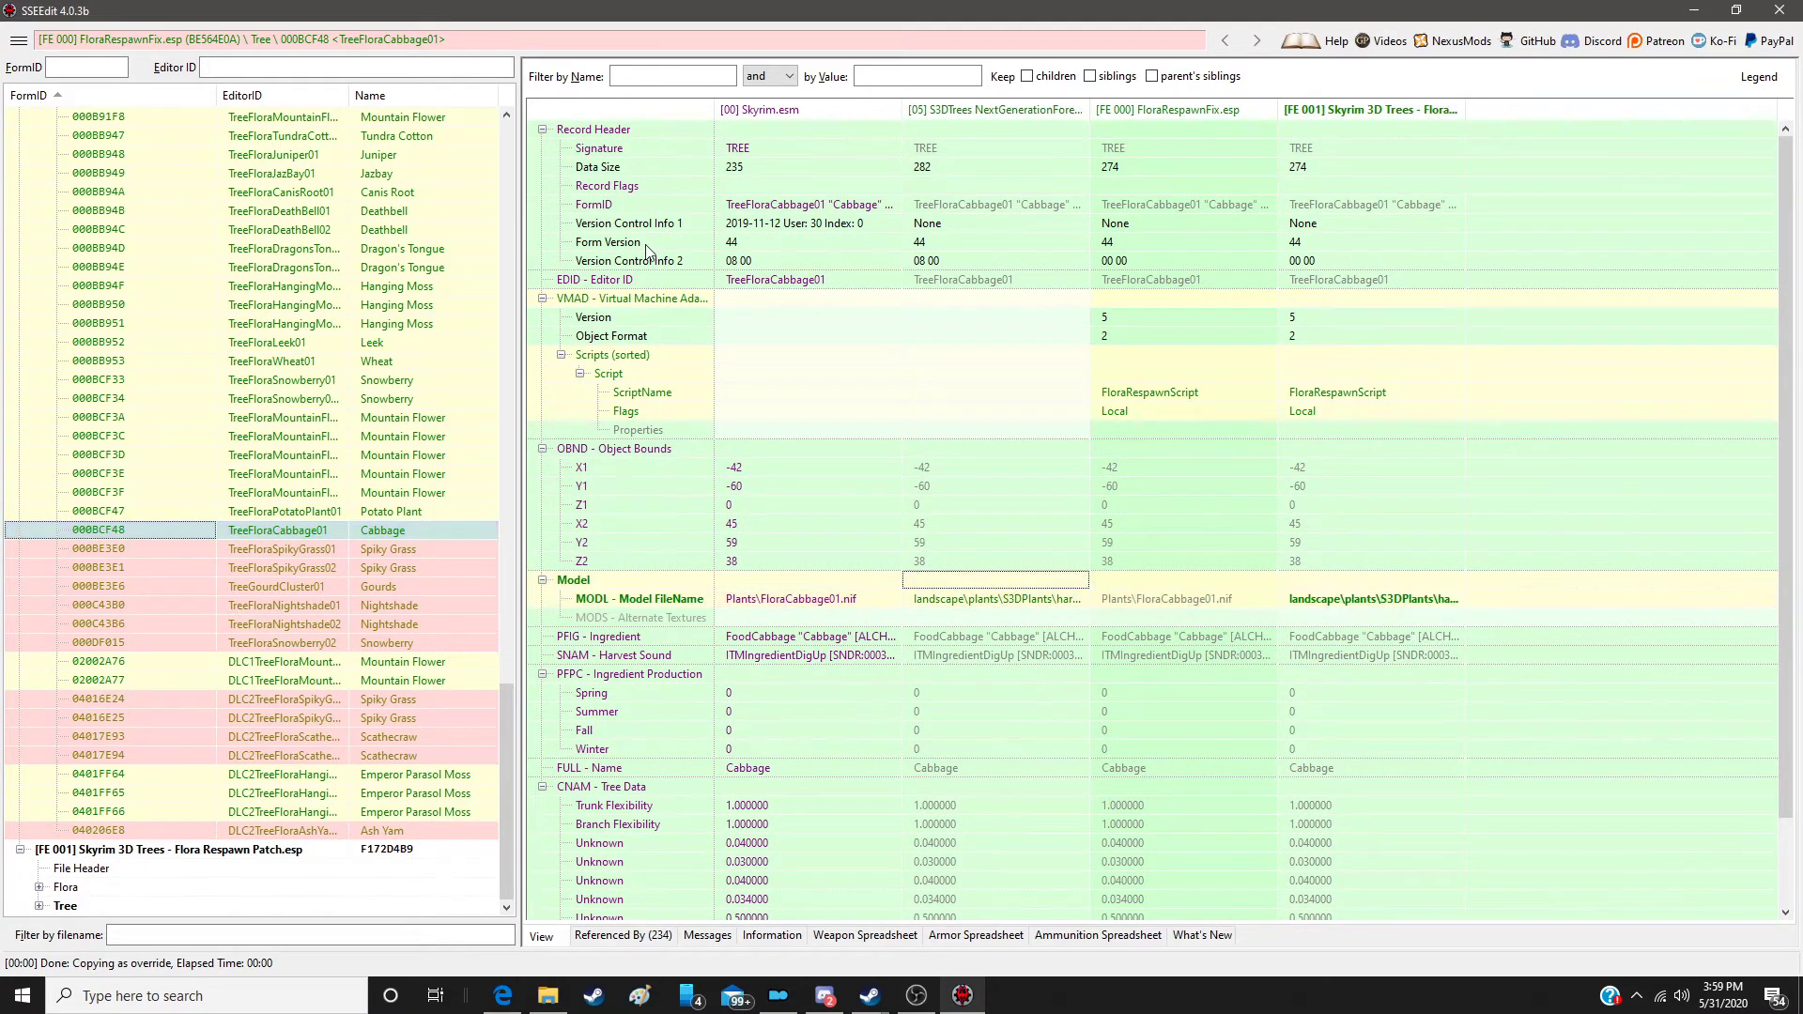
# Step: Save the changes to Skyrim 3D Trees - Flora Respawn Patch.esp without backing up plugins
pyautogui.click(18, 39)
pyautogui.click(44, 95)
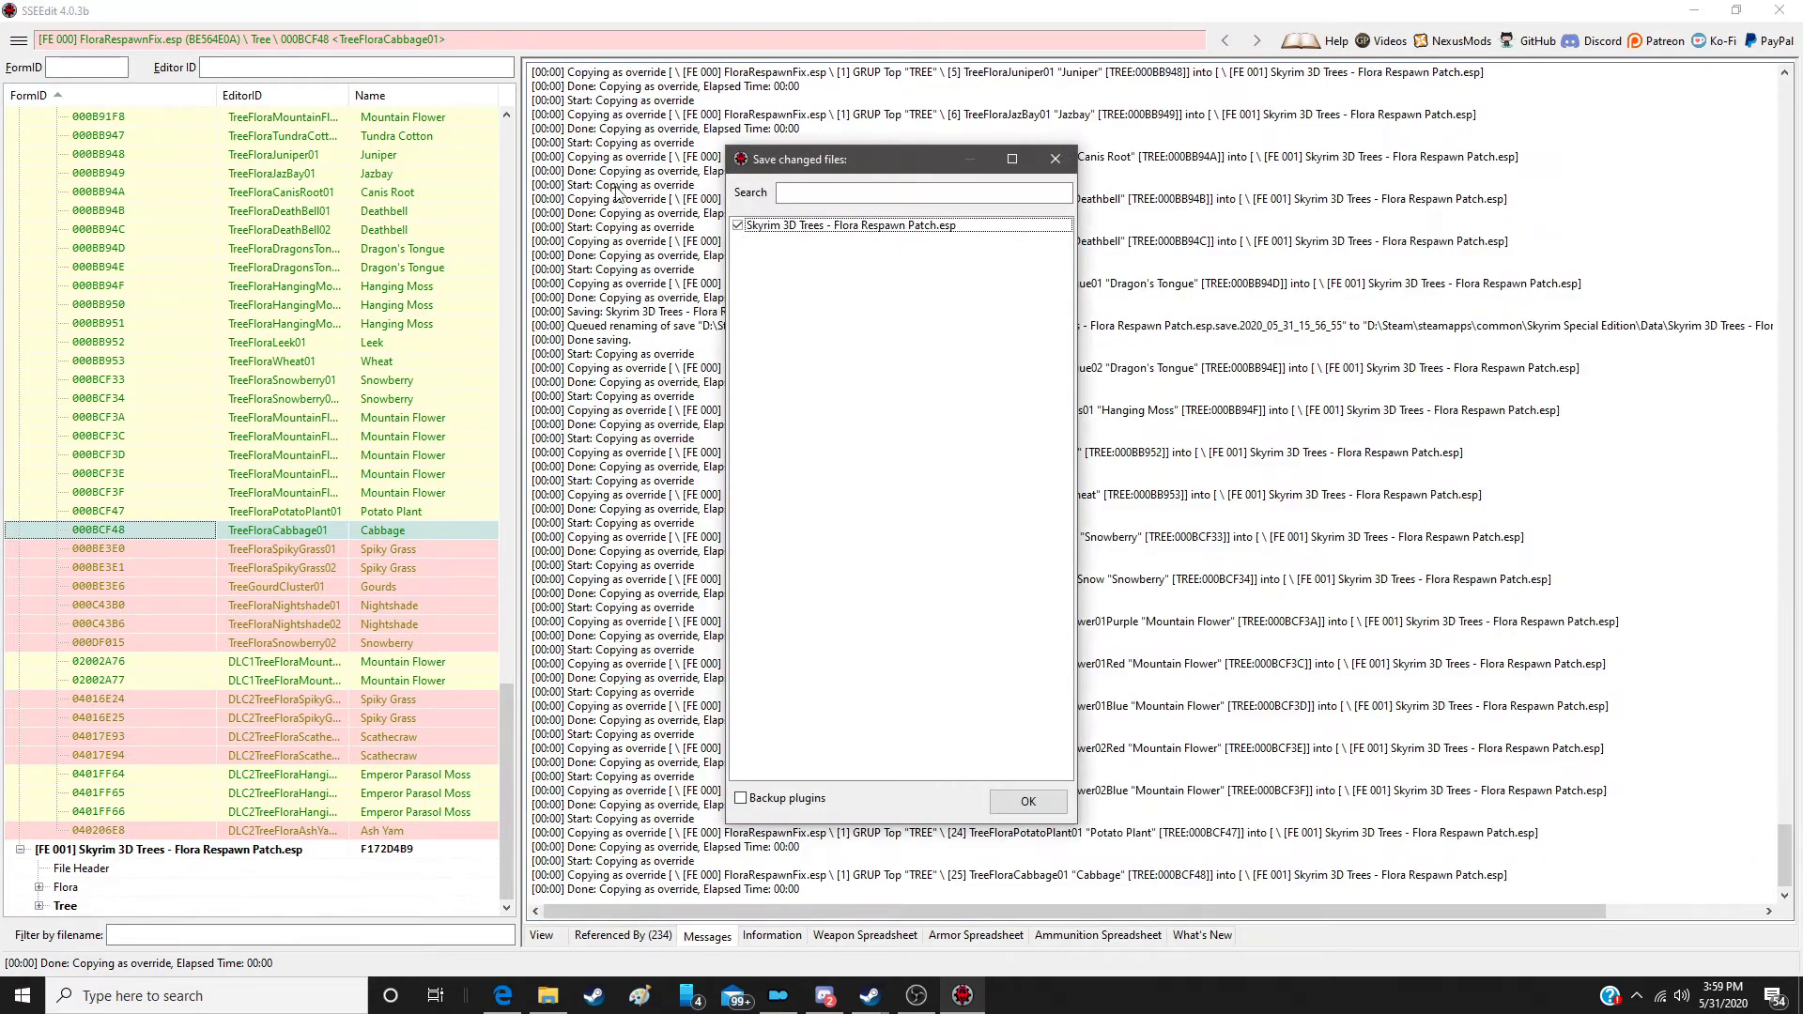
pyautogui.click(1028, 801)
# Step: Copy the TreeFloraSpikyGrass01 record from FloraRespawnFix.esp as an override into the Flora Respawn Patch, and forward the S3DTrees model
pyautogui.click(421, 547)
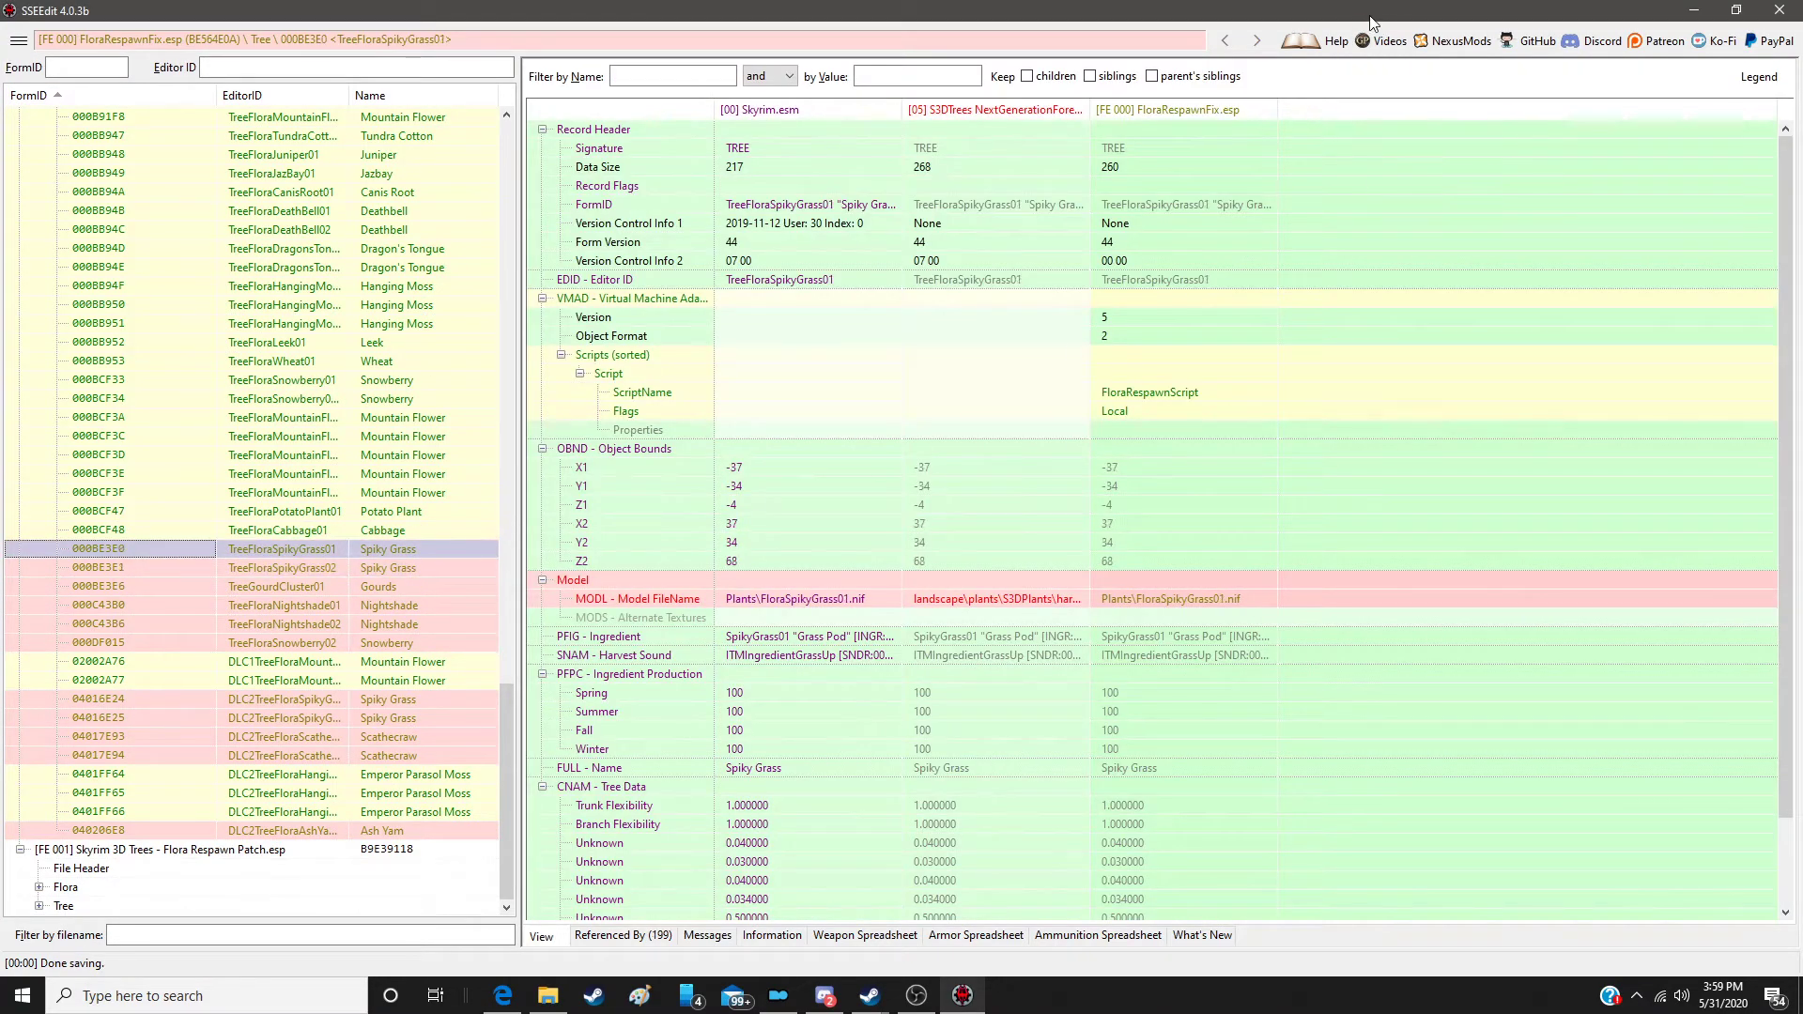
pyautogui.rightClick(1174, 115)
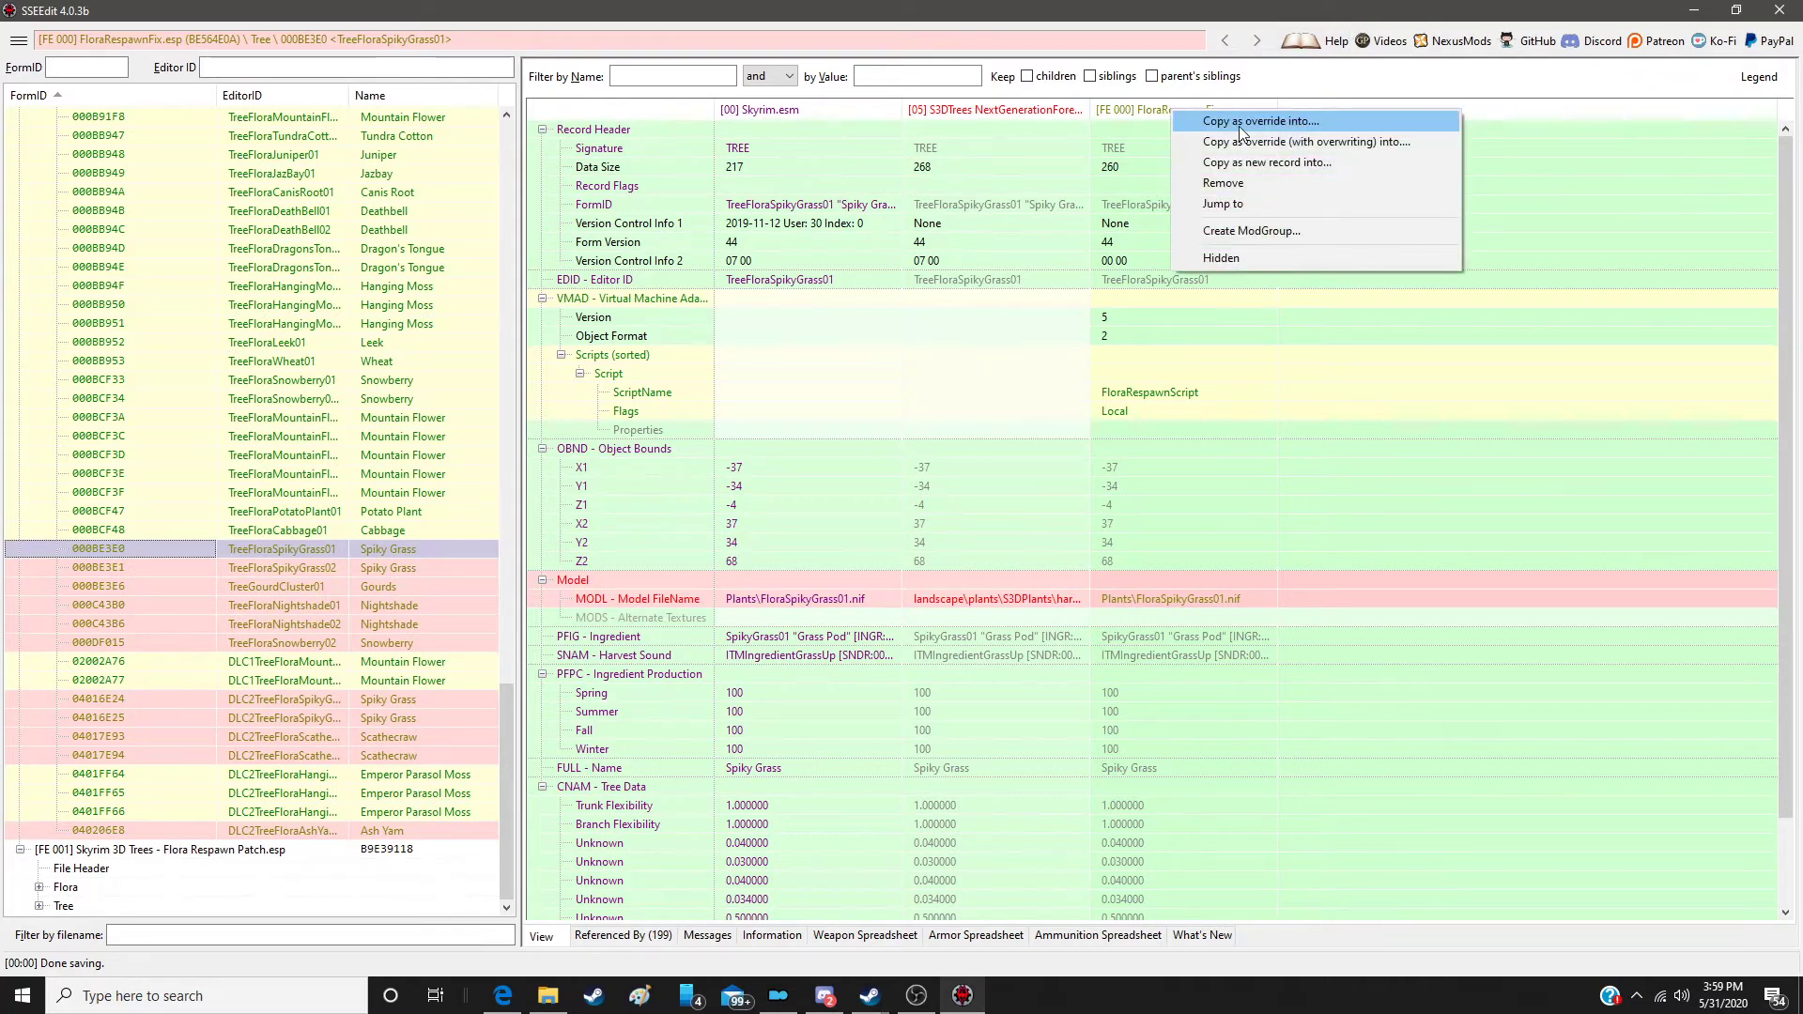
pyautogui.click(1221, 126)
pyautogui.doubleClick(1073, 323)
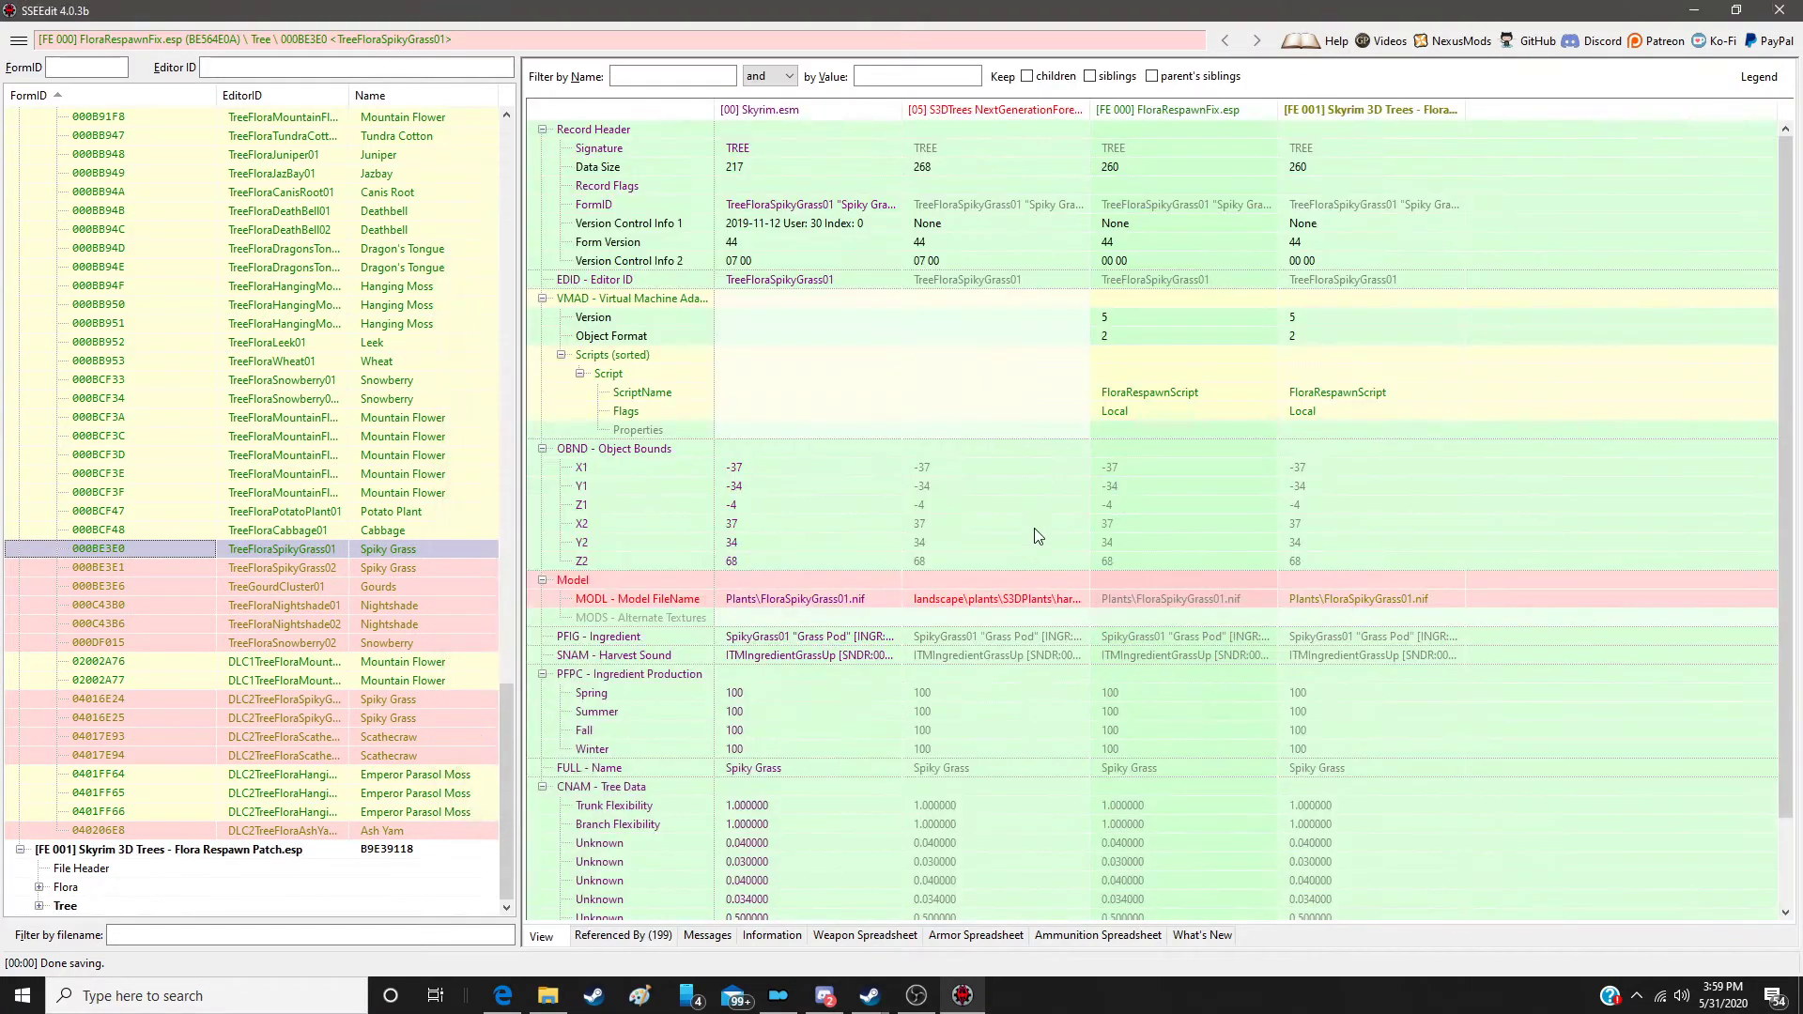
pyautogui.click(1002, 577)
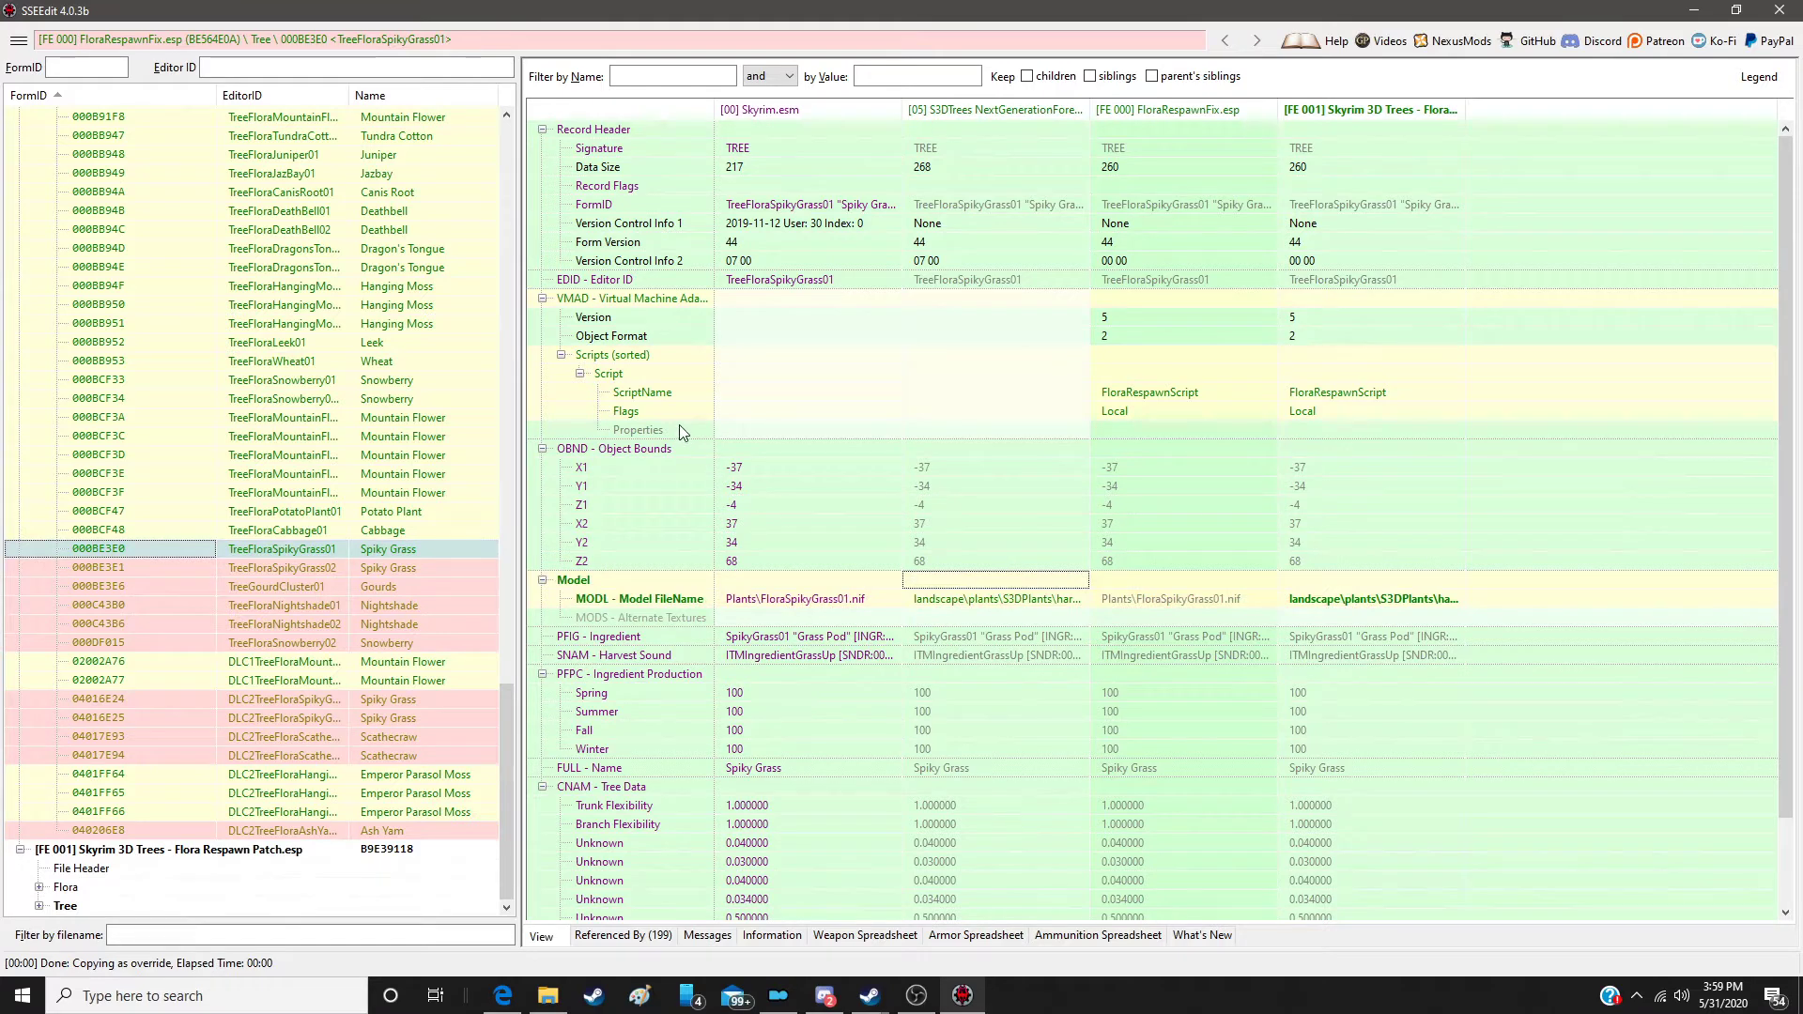
# Step: Copy the TreeFloraSpikyGrass02 record from FloraRespawnFix.esp as an override into the Flora Respawn Patch, and forward the S3DTrees model
pyautogui.click(414, 569)
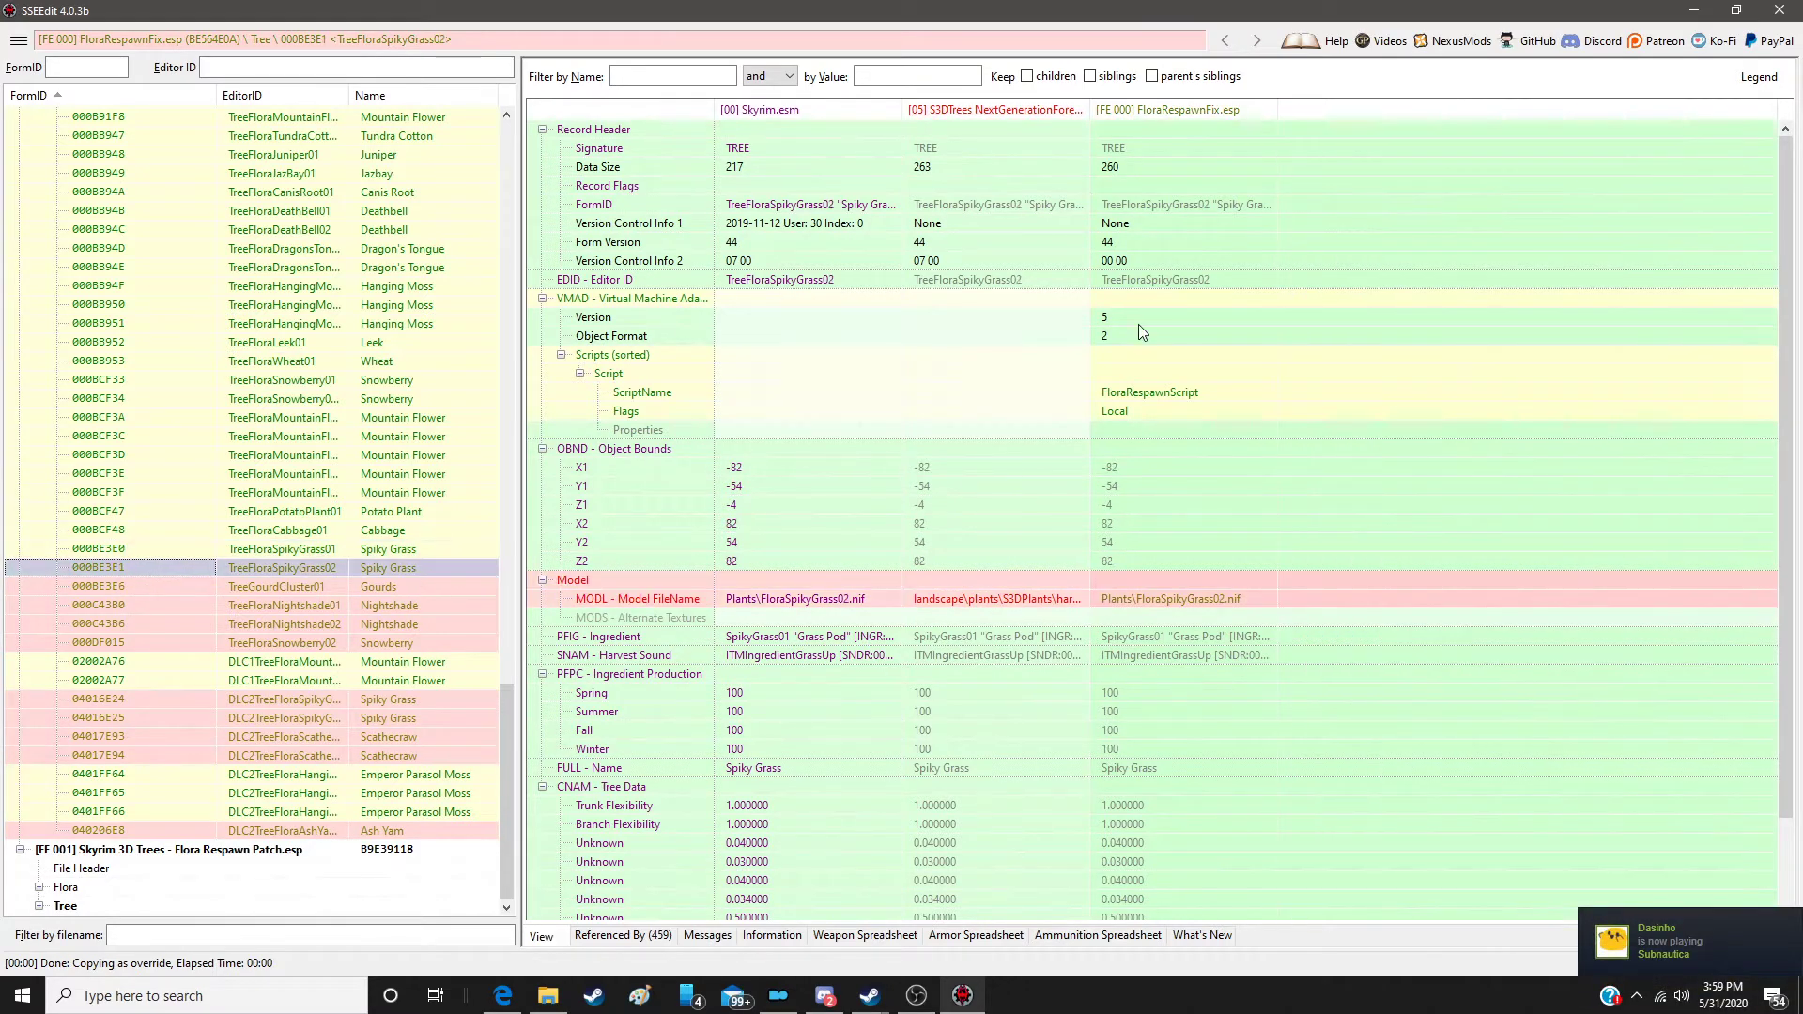
pyautogui.rightClick(1185, 113)
pyautogui.click(1249, 120)
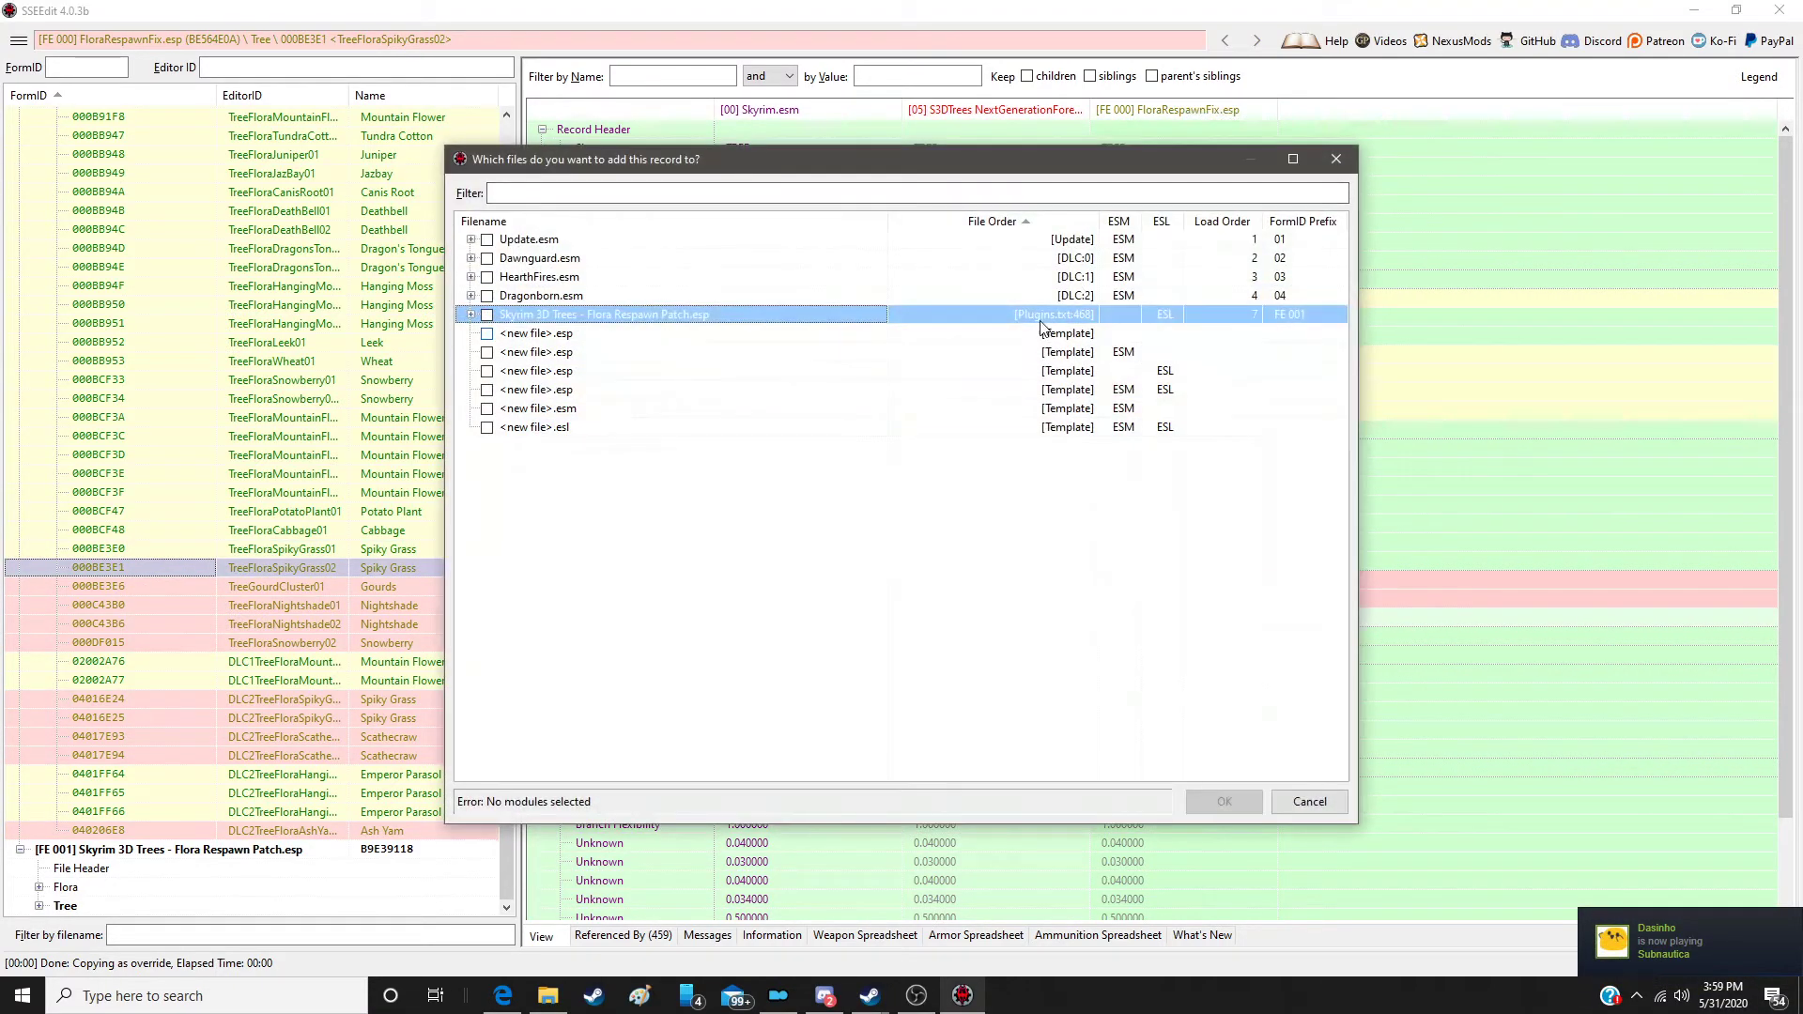
pyautogui.doubleClick(1041, 324)
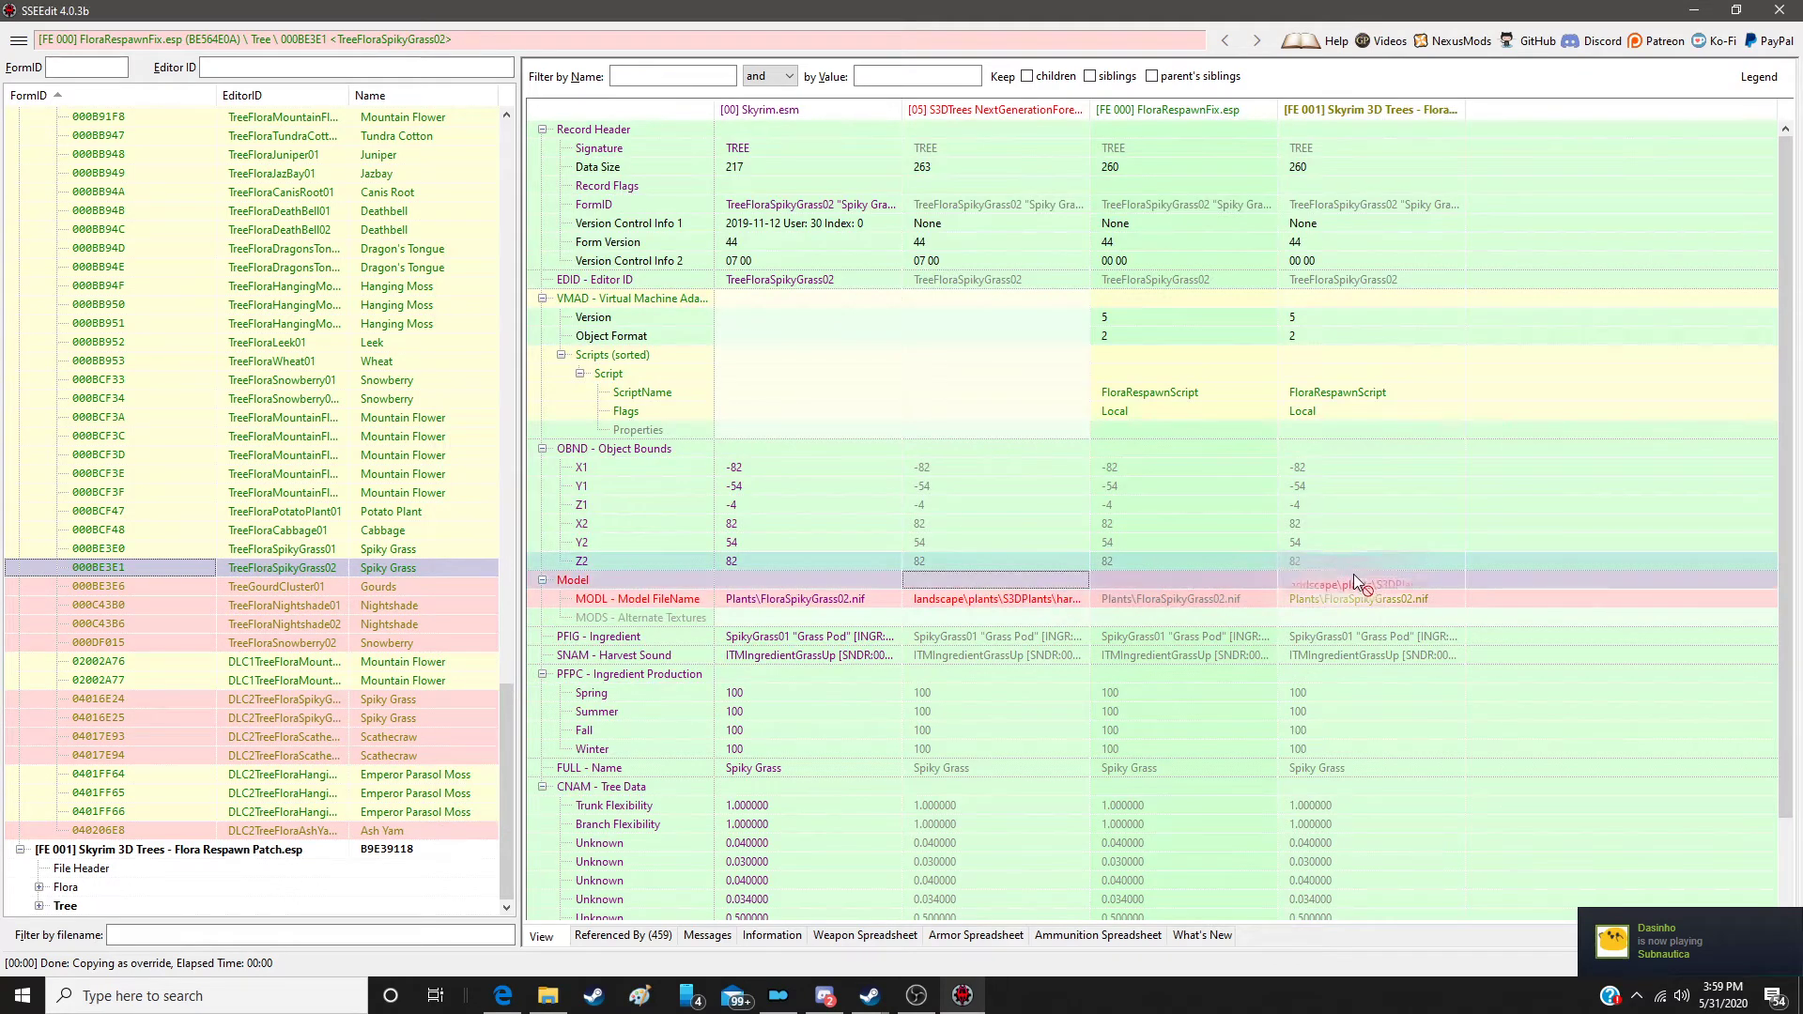
# Step: Copy the TreeGourdCluster01 record from FloraRespawnFix.esp as an override into the Flora Respawn Patch, and forward the S3DTrees bounds and model
pyautogui.click(429, 587)
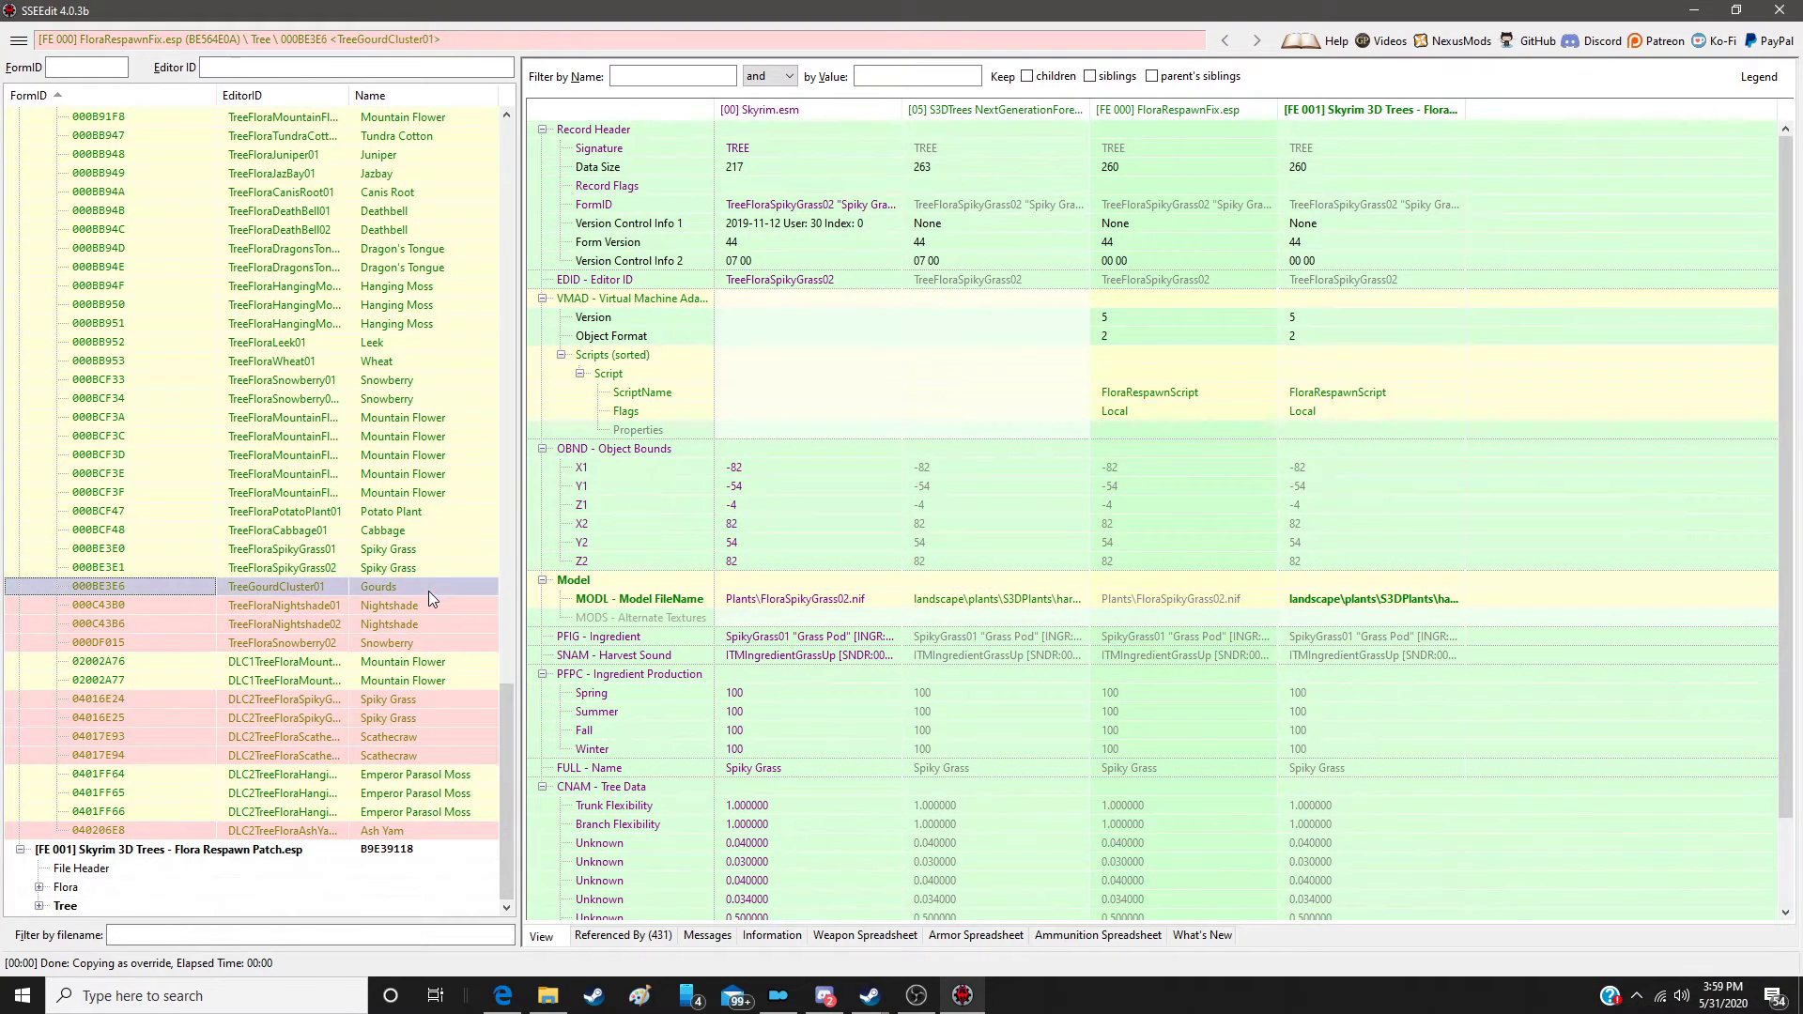
pyautogui.rightClick(1226, 120)
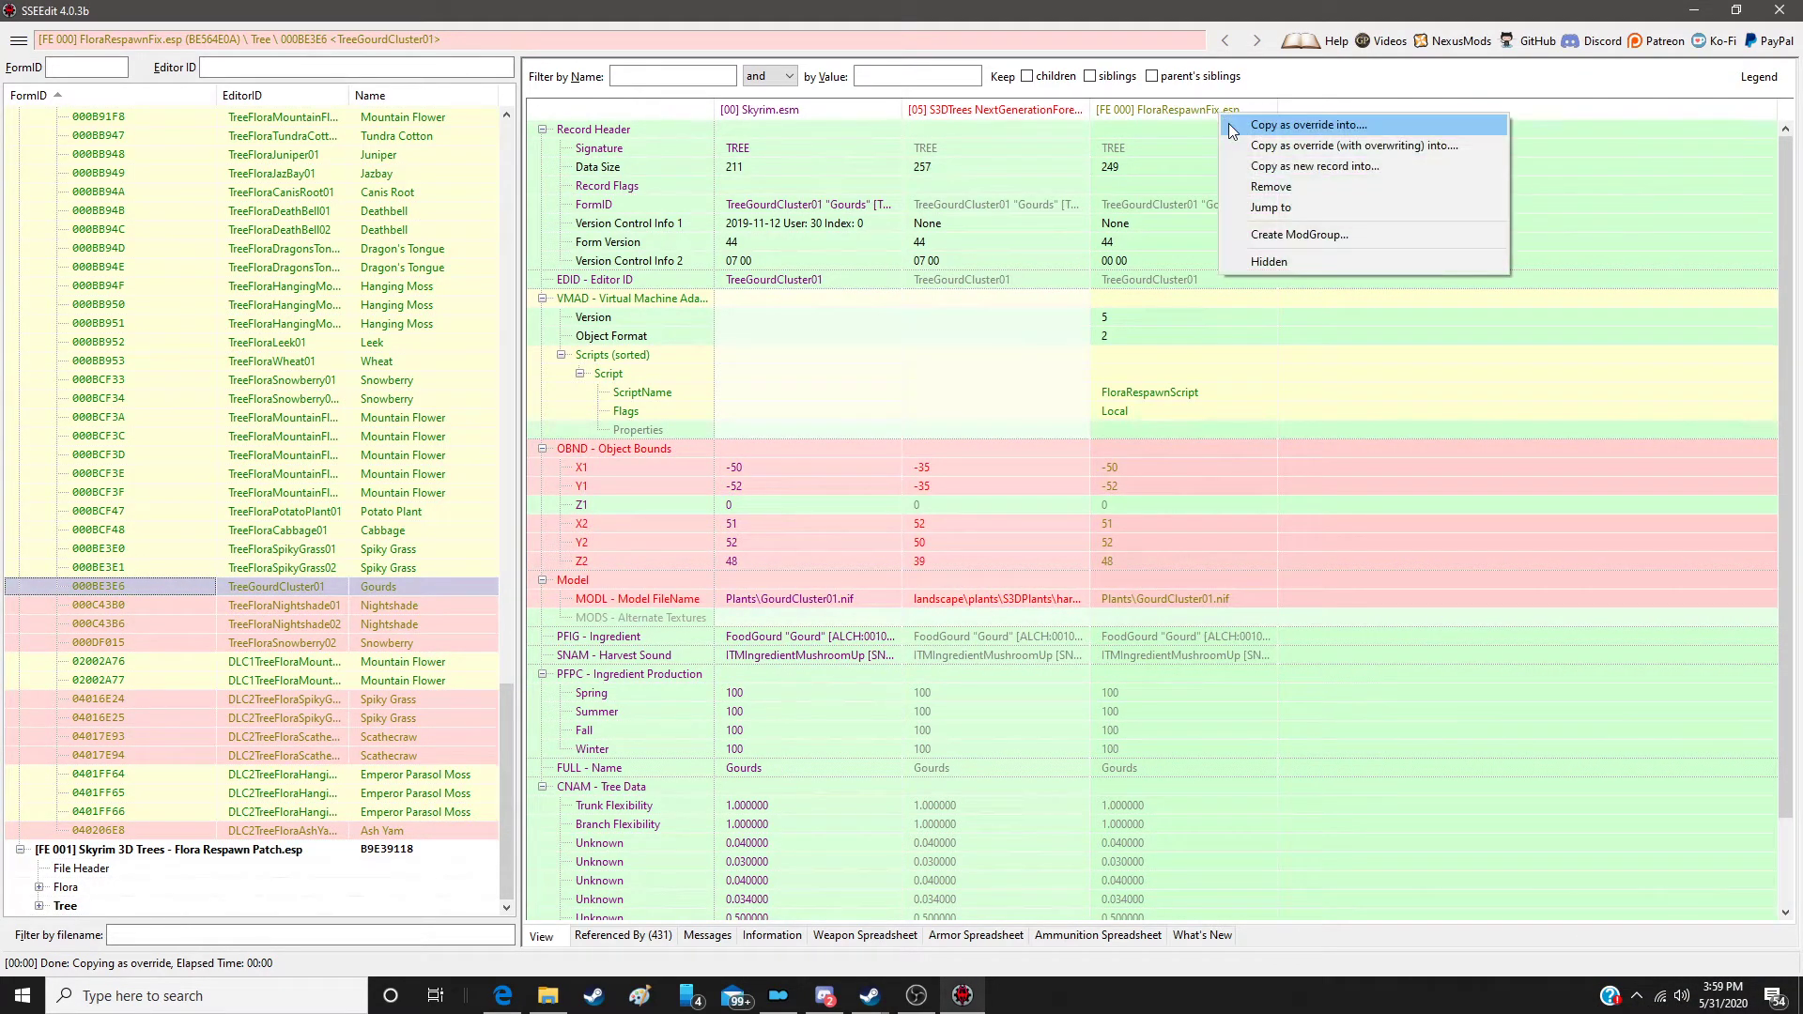
pyautogui.click(1268, 129)
pyautogui.doubleClick(1097, 313)
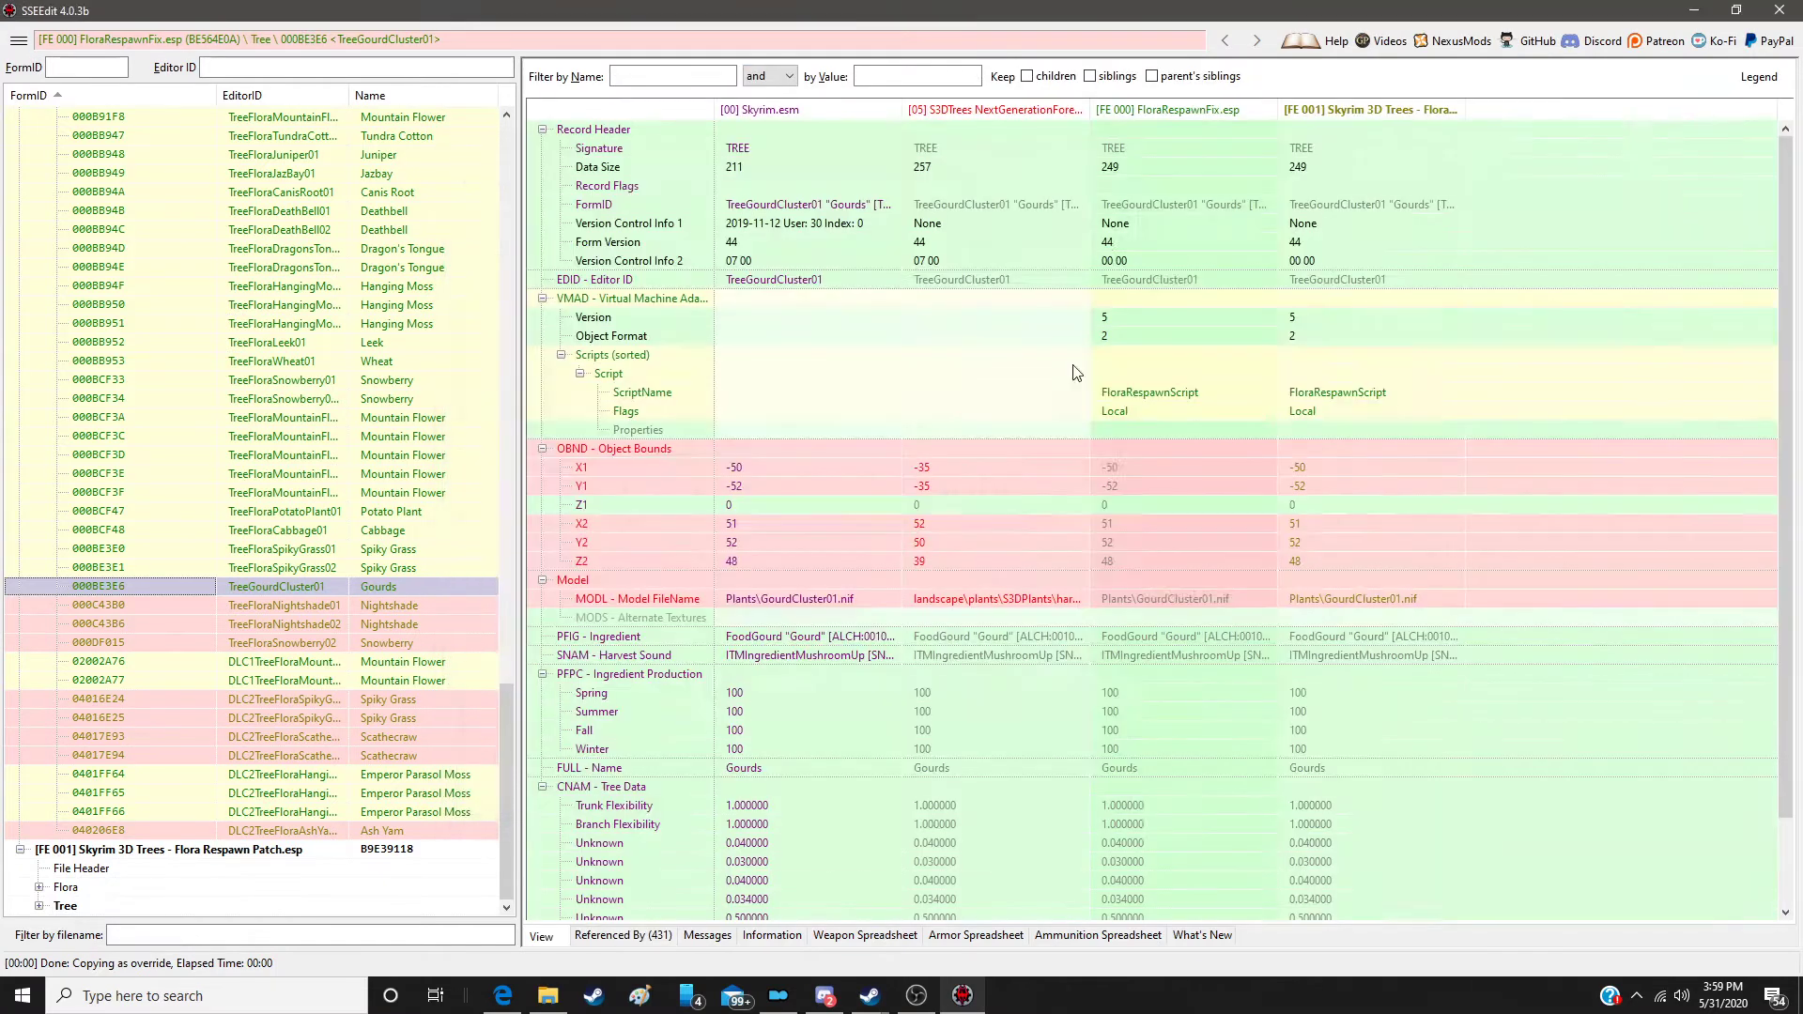
pyautogui.click(1003, 449)
pyautogui.moveTo(1394, 448); pyautogui.dragTo(1393, 448)
pyautogui.moveTo(1035, 582); pyautogui.dragTo(1390, 584)
# Step: Copy the TreeFloraNightshade01 record from FloraRespawnFix.esp as an override into the Flora Respawn Patch, and forward the S3DTrees bounds, model and tree data
pyautogui.click(449, 607)
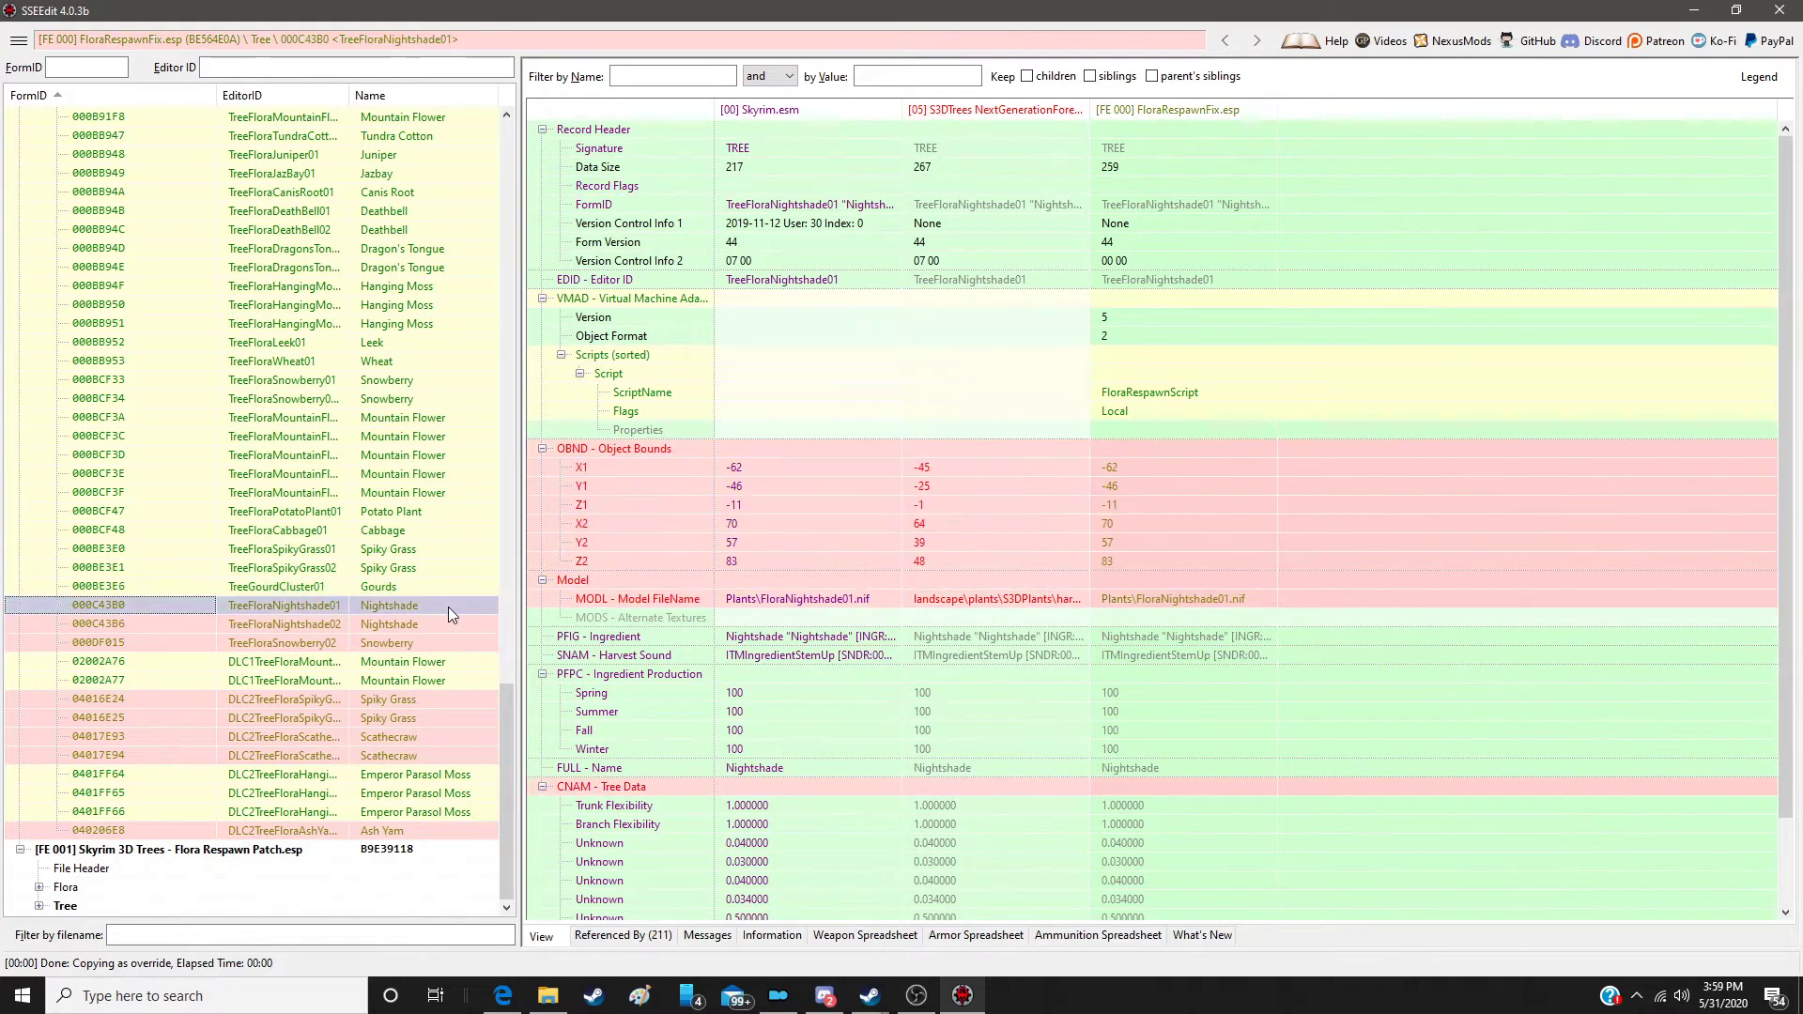
pyautogui.rightClick(1238, 106)
pyautogui.click(1278, 117)
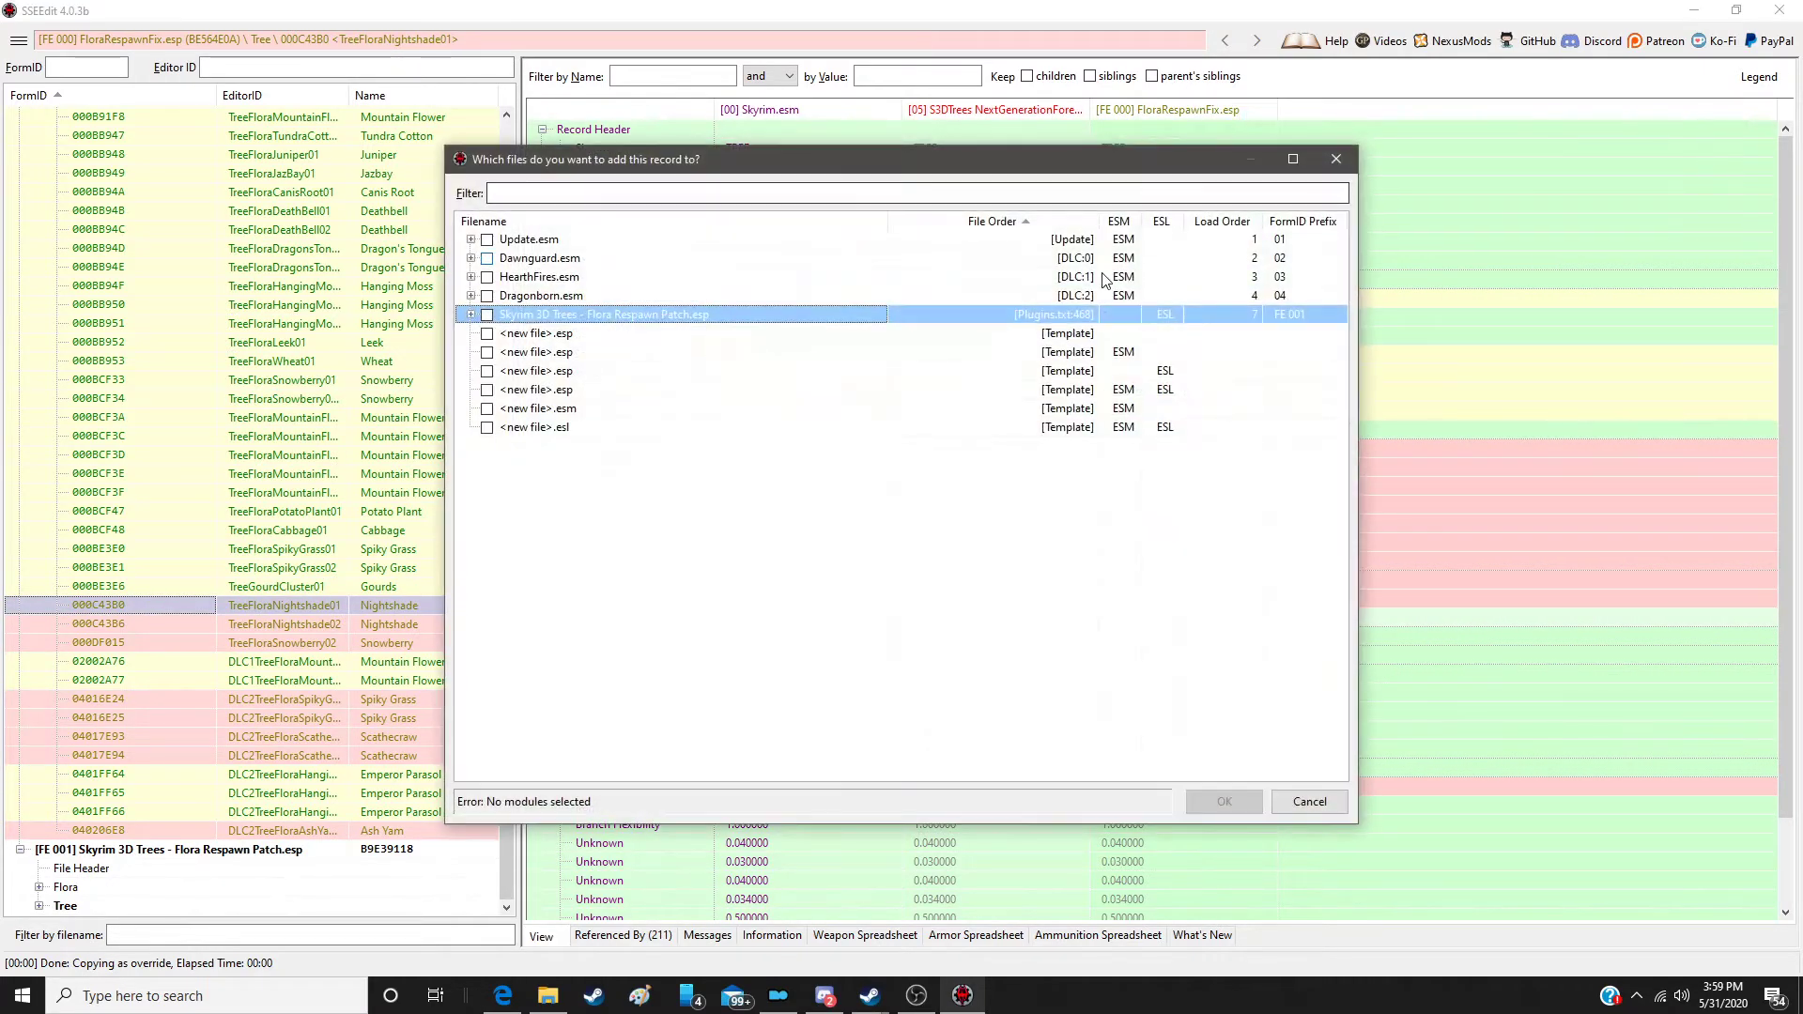
pyautogui.doubleClick(1052, 320)
pyautogui.moveTo(1024, 449); pyautogui.dragTo(1371, 448)
pyautogui.click(1065, 567)
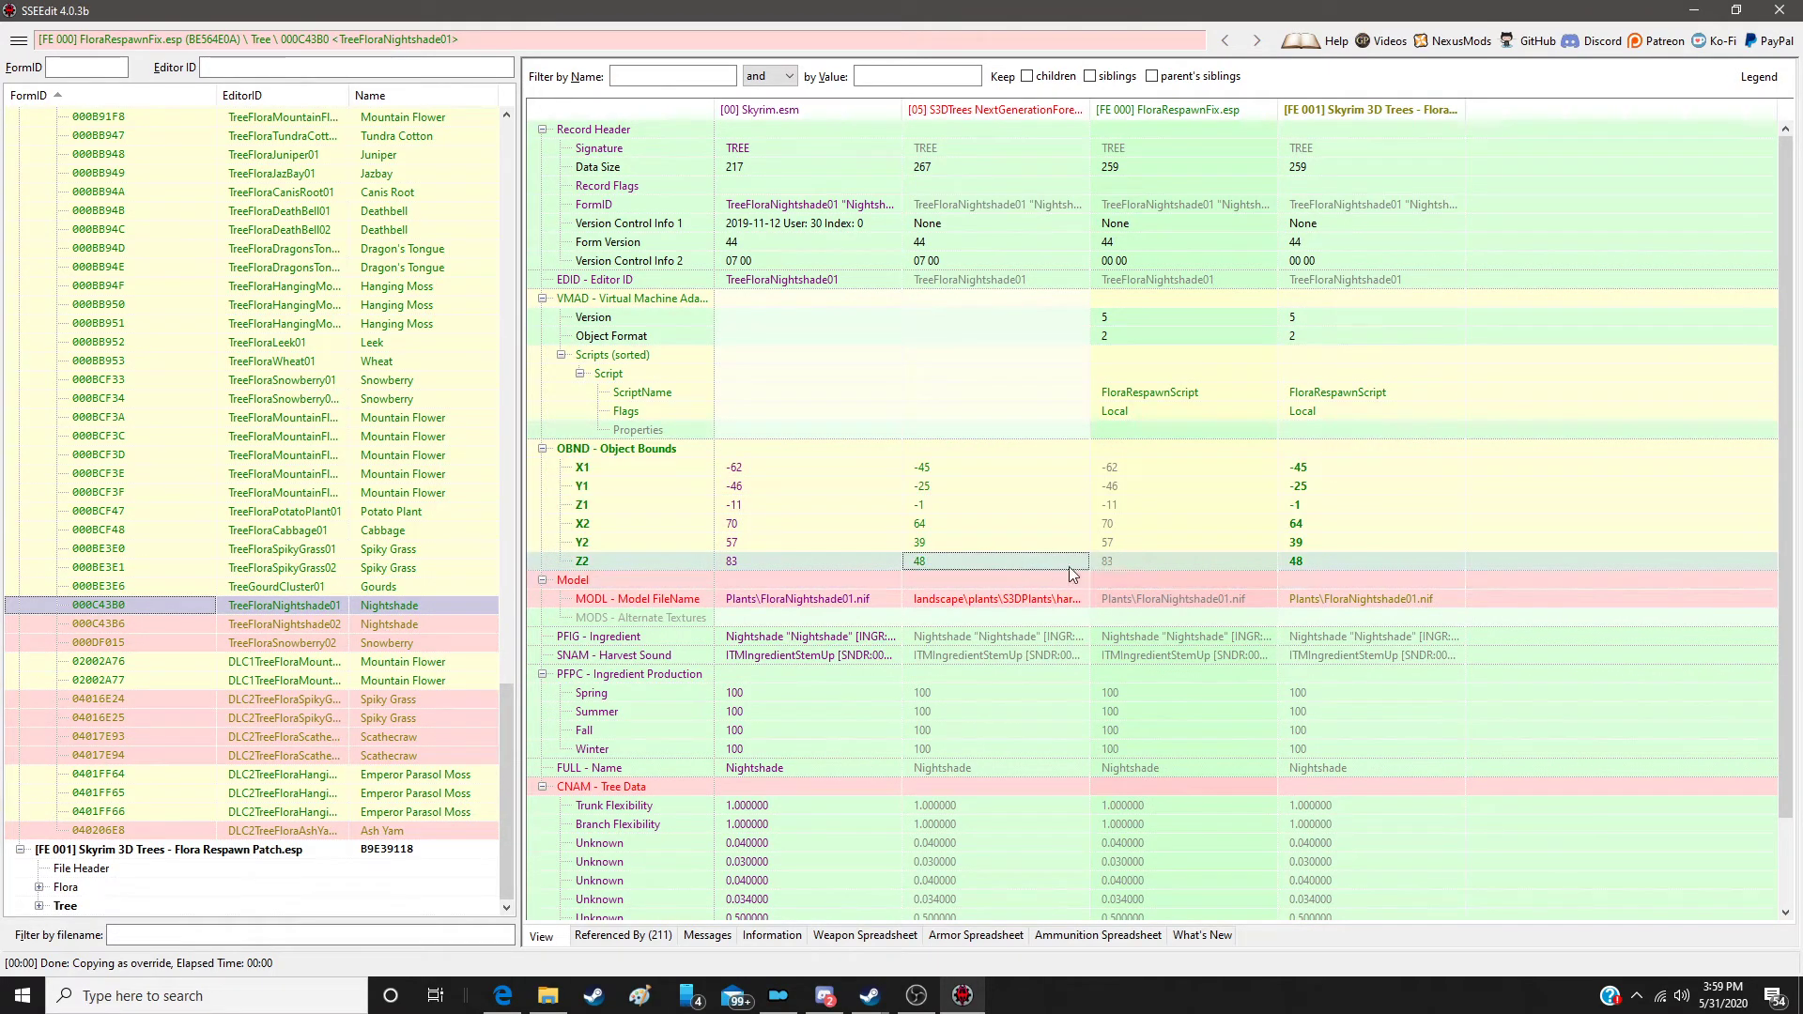
pyautogui.moveTo(1017, 591); pyautogui.dragTo(1382, 582)
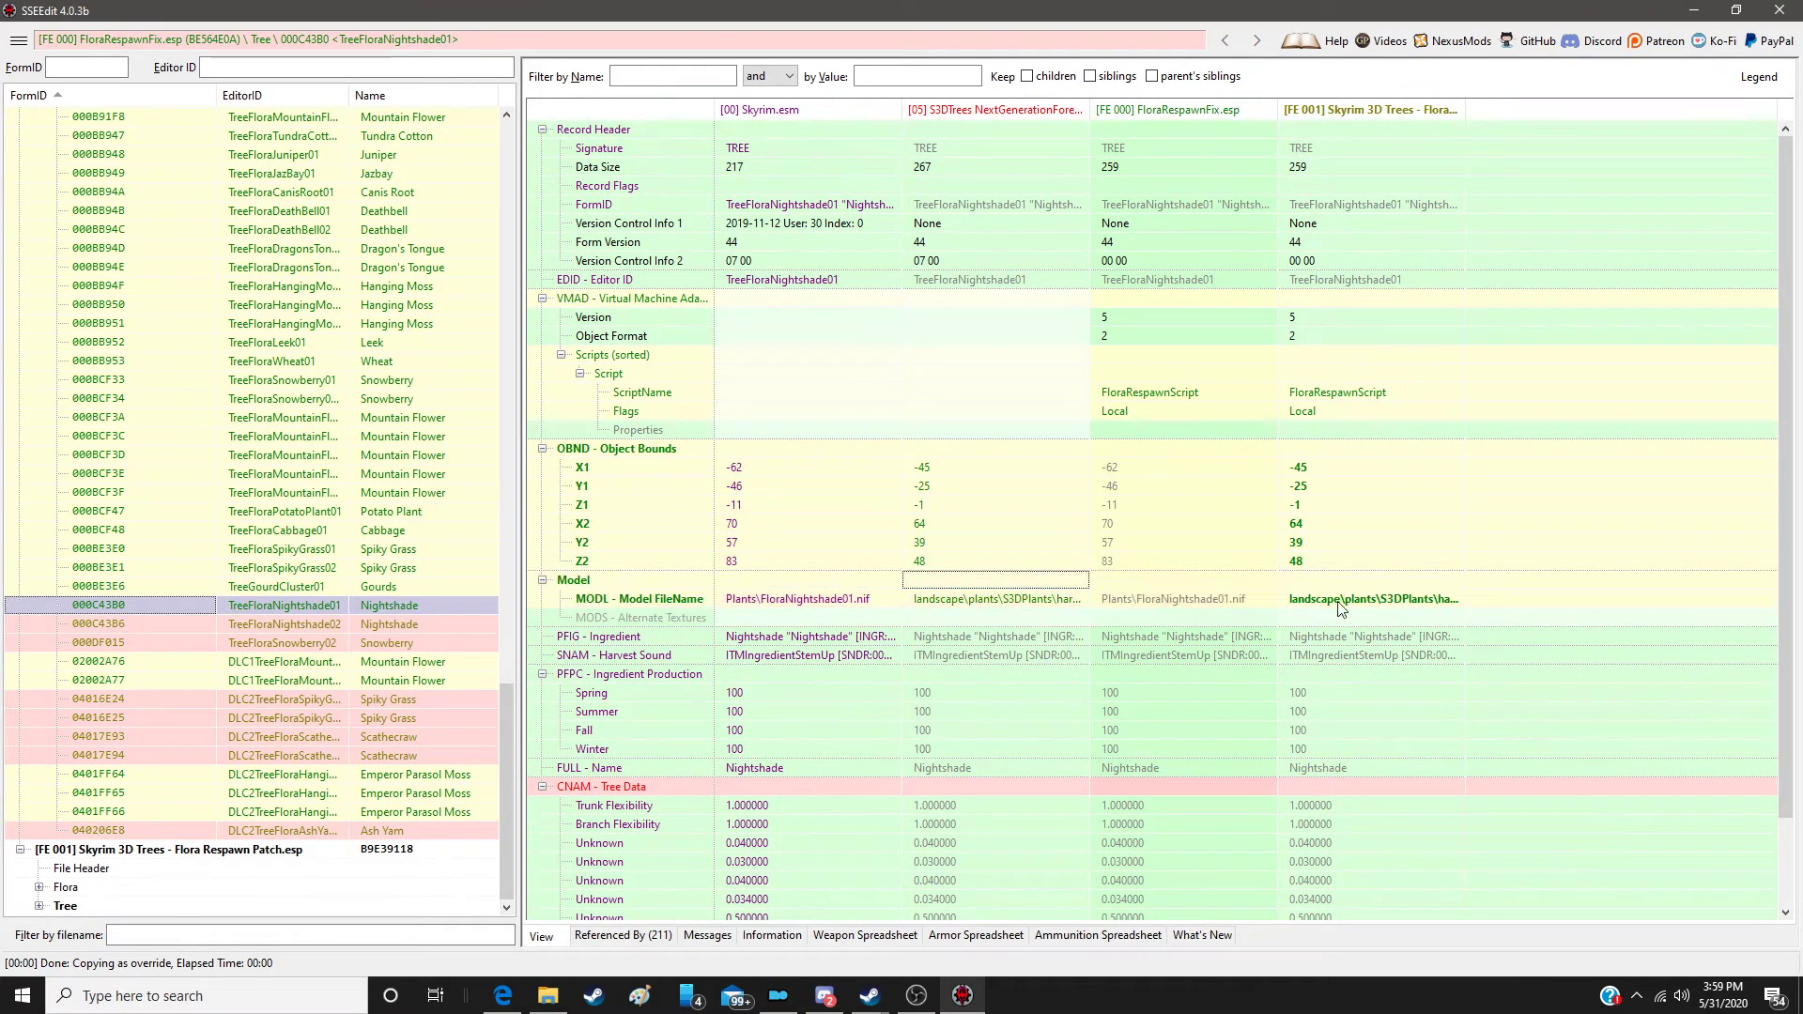
pyautogui.moveTo(1009, 779); pyautogui.dragTo(1422, 787)
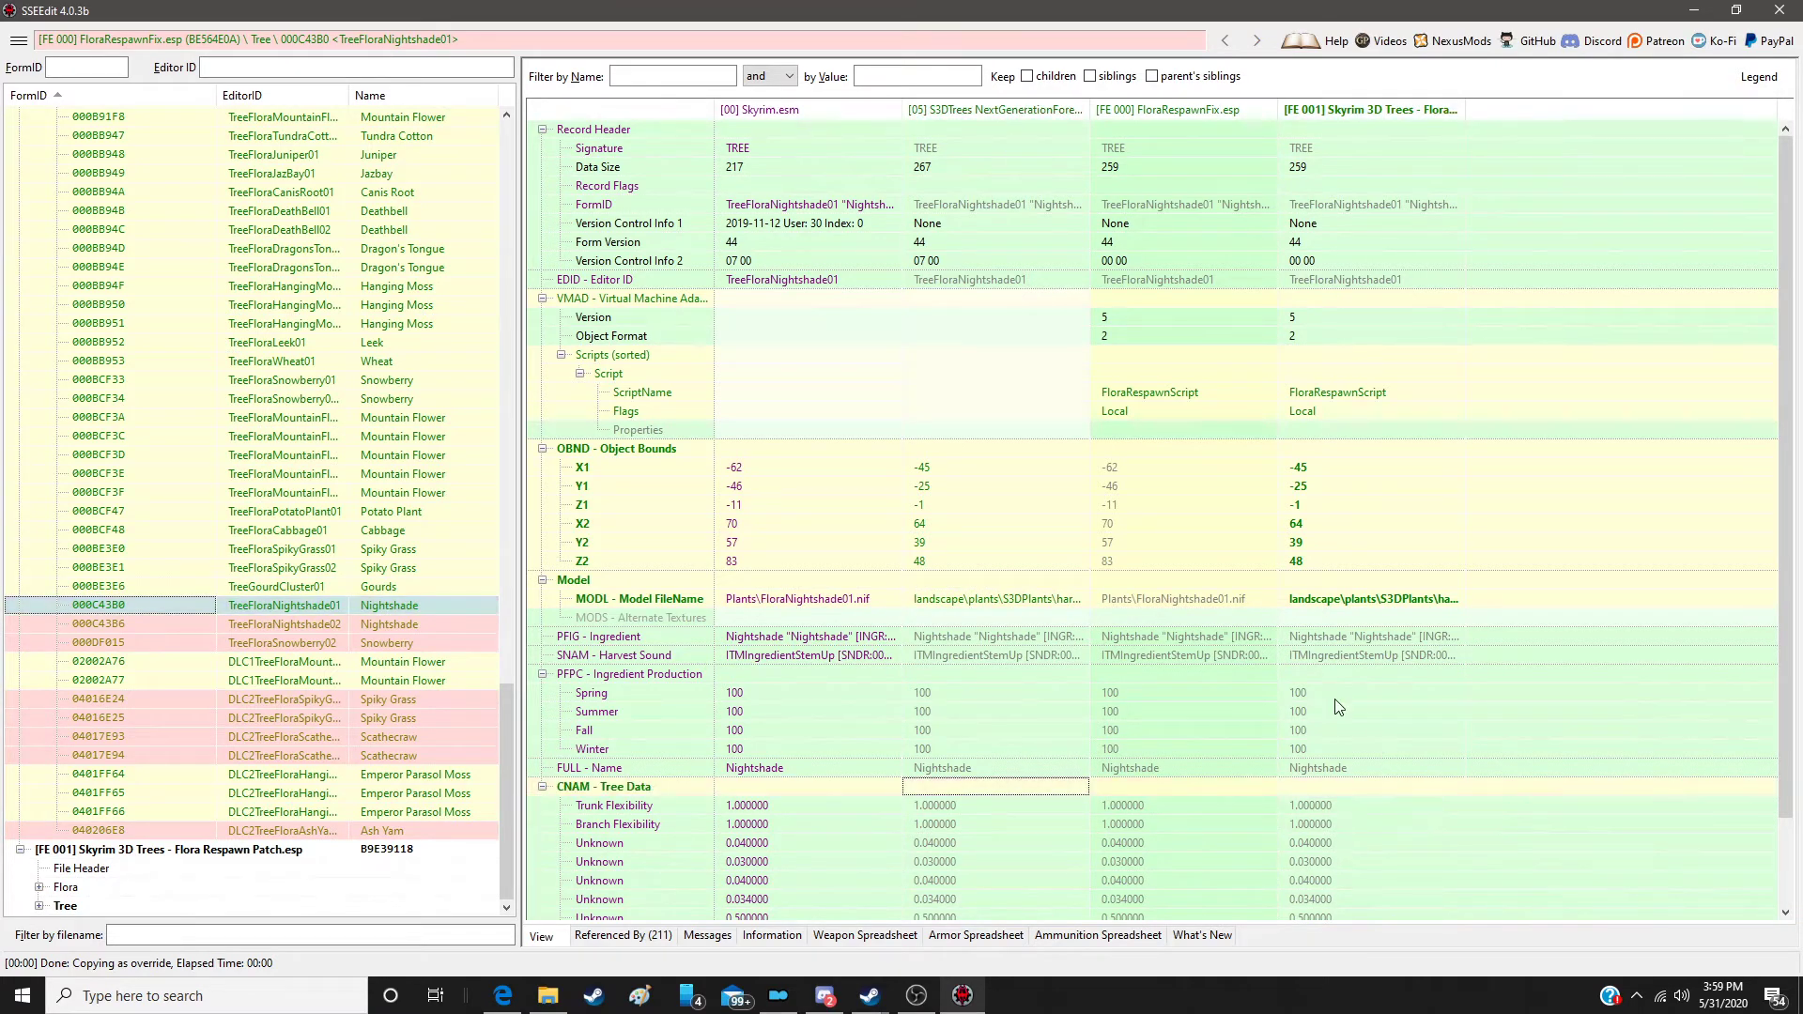
# Step: Copy the TreeFloraNightshade02 record from FloraRespawnFix.esp as an override into the Flora Respawn Patch, and forward the S3DTrees bounds, model and tree data
pyautogui.click(409, 623)
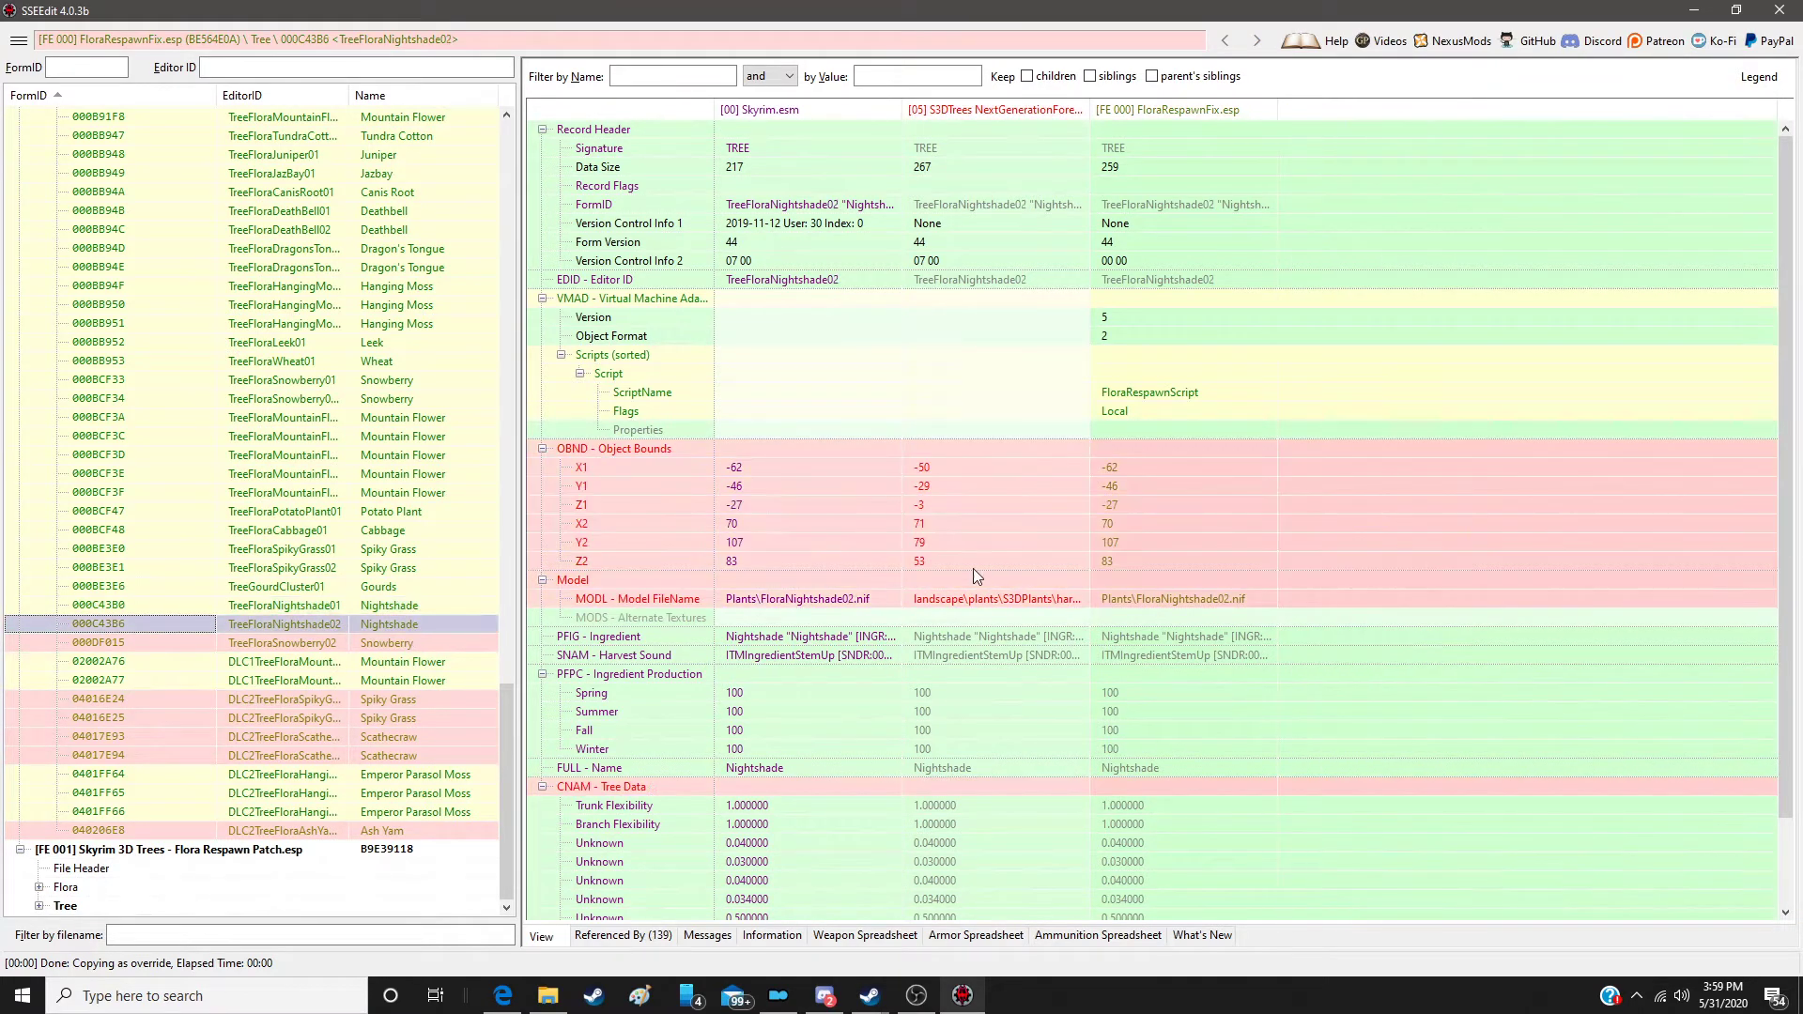
pyautogui.rightClick(1203, 115)
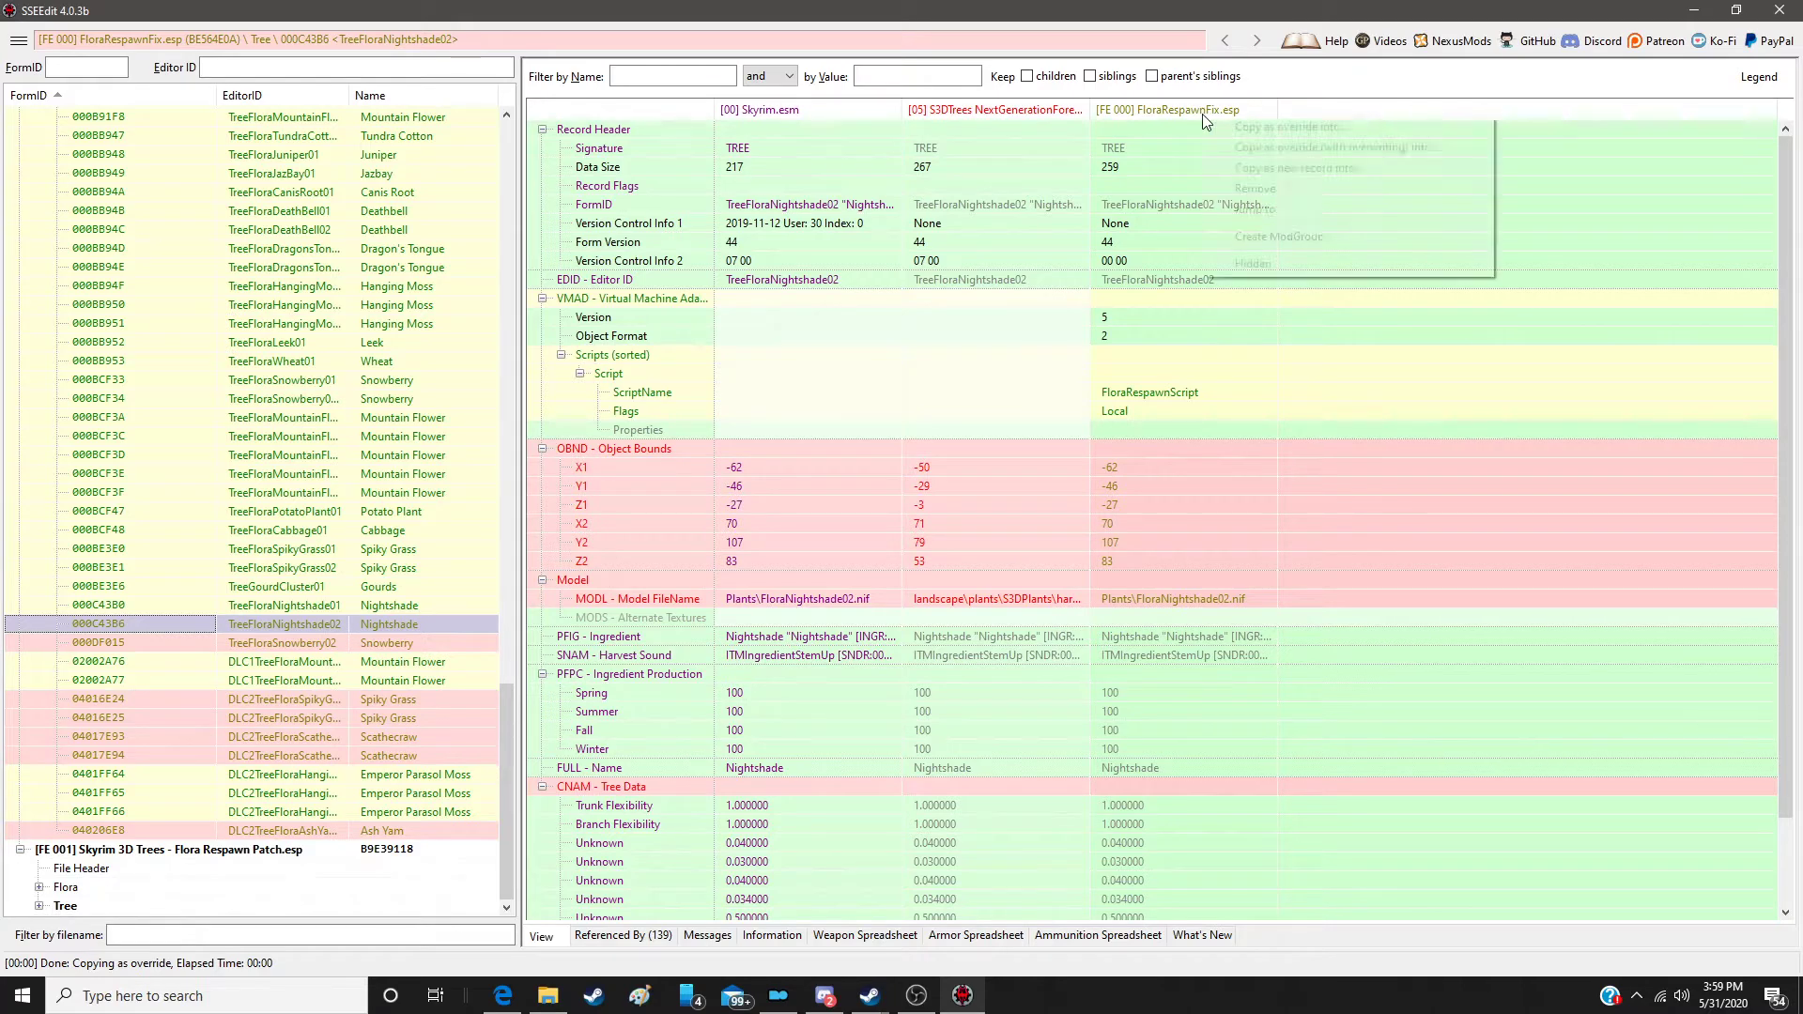
pyautogui.click(1308, 127)
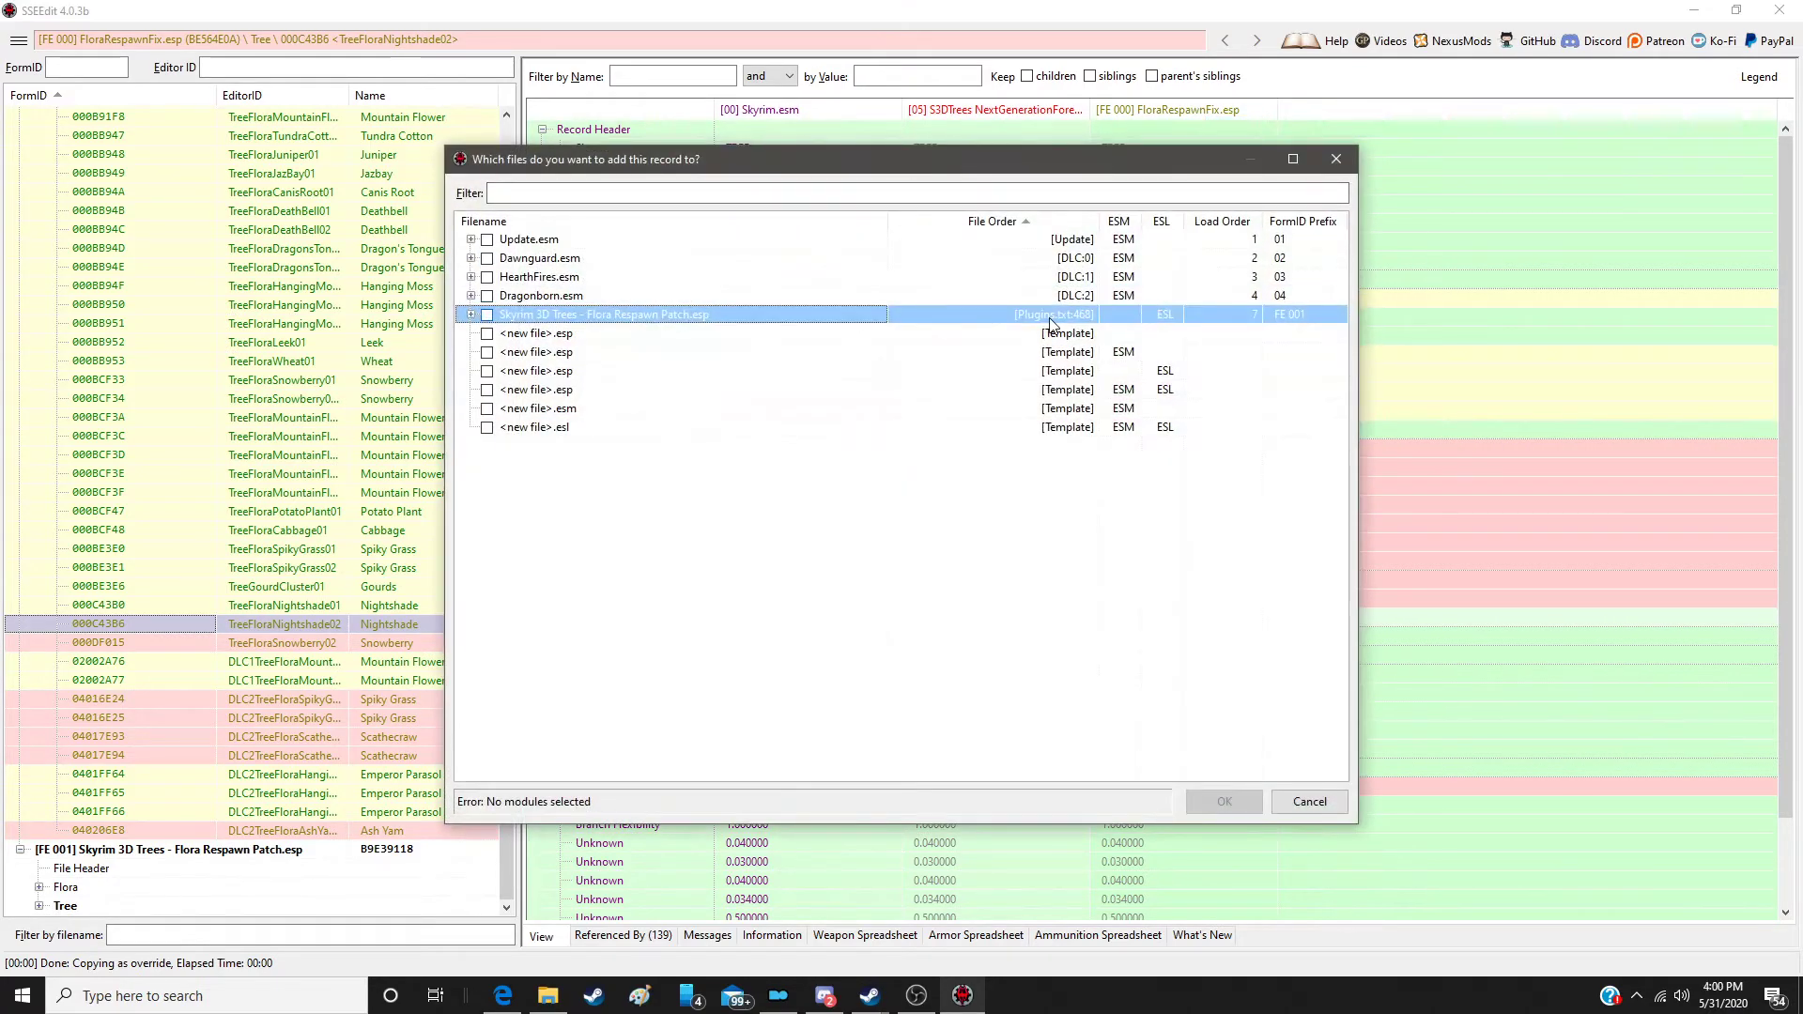
pyautogui.doubleClick(1050, 314)
pyautogui.moveTo(1016, 448); pyautogui.dragTo(1349, 448)
pyautogui.moveTo(1001, 584); pyautogui.dragTo(1365, 580)
pyautogui.moveTo(983, 792); pyautogui.dragTo(1382, 785)
# Step: Copy the TreeFloraSnowberry02 record from FloraRespawnFix.esp as an override into the Flora Respawn Patch, and forward the S3DTrees bounds and model
pyautogui.click(392, 643)
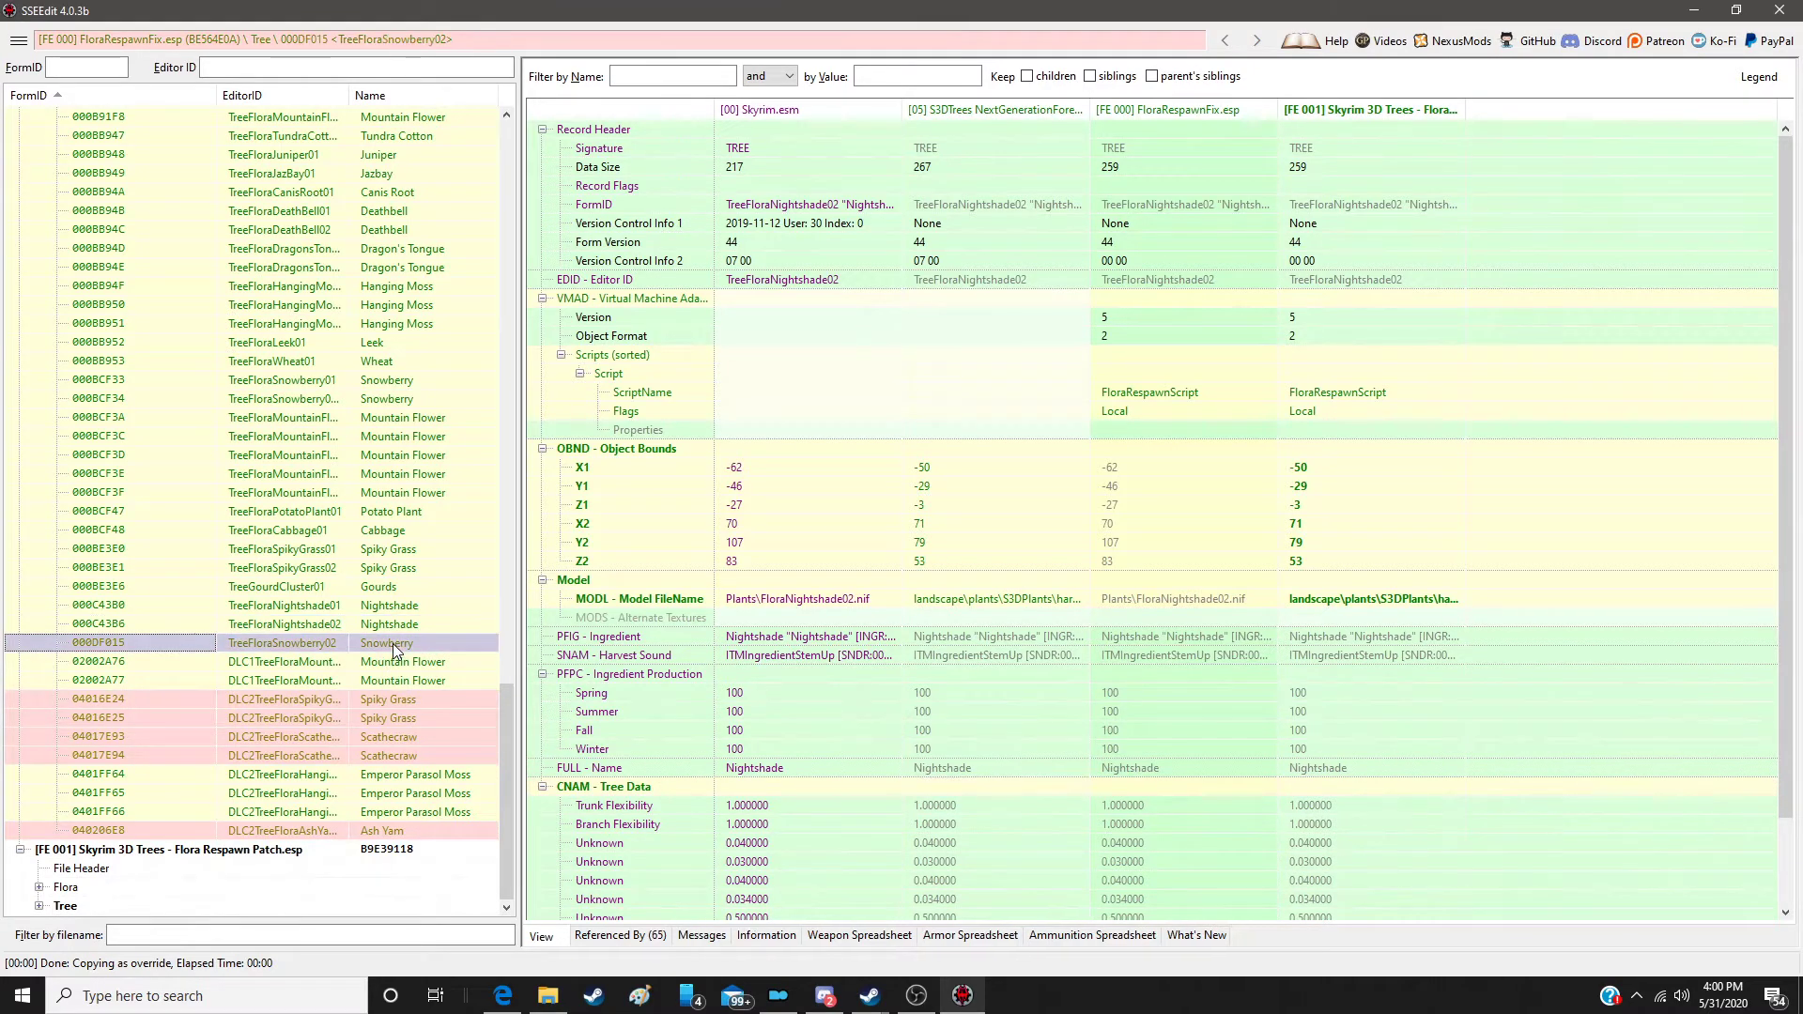
pyautogui.rightClick(1213, 111)
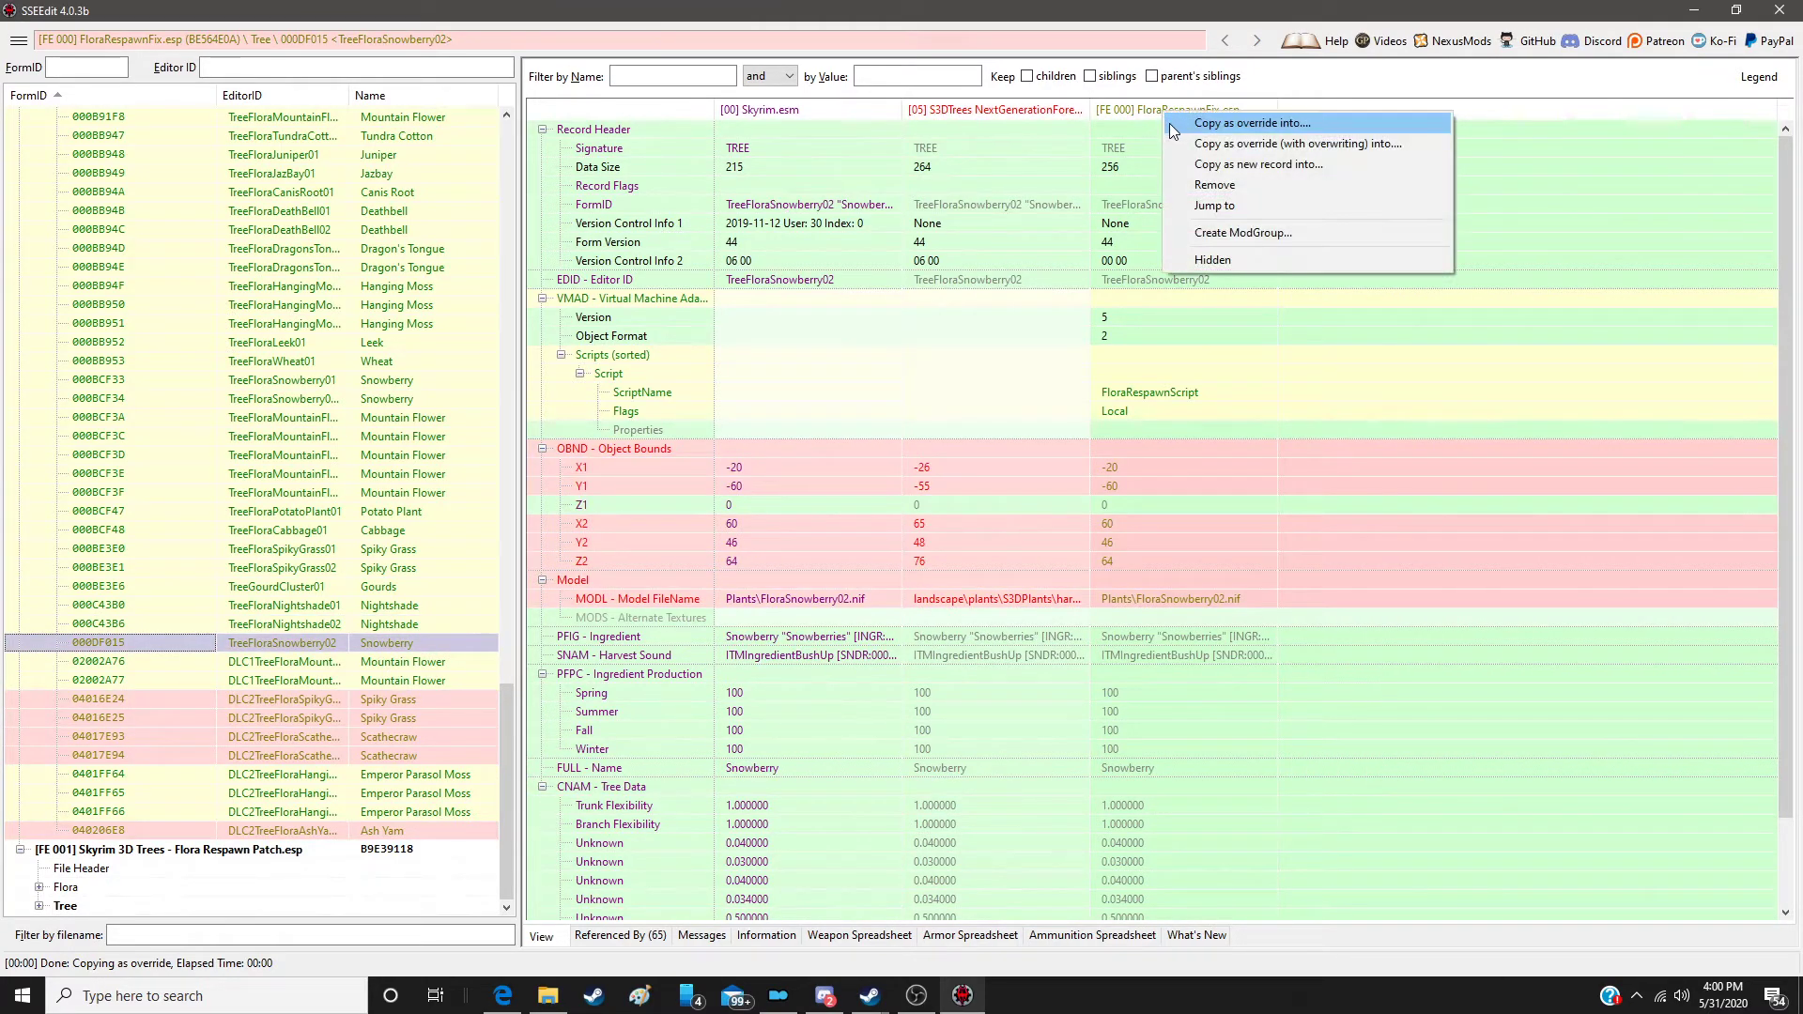
pyautogui.click(1277, 124)
pyautogui.doubleClick(1040, 318)
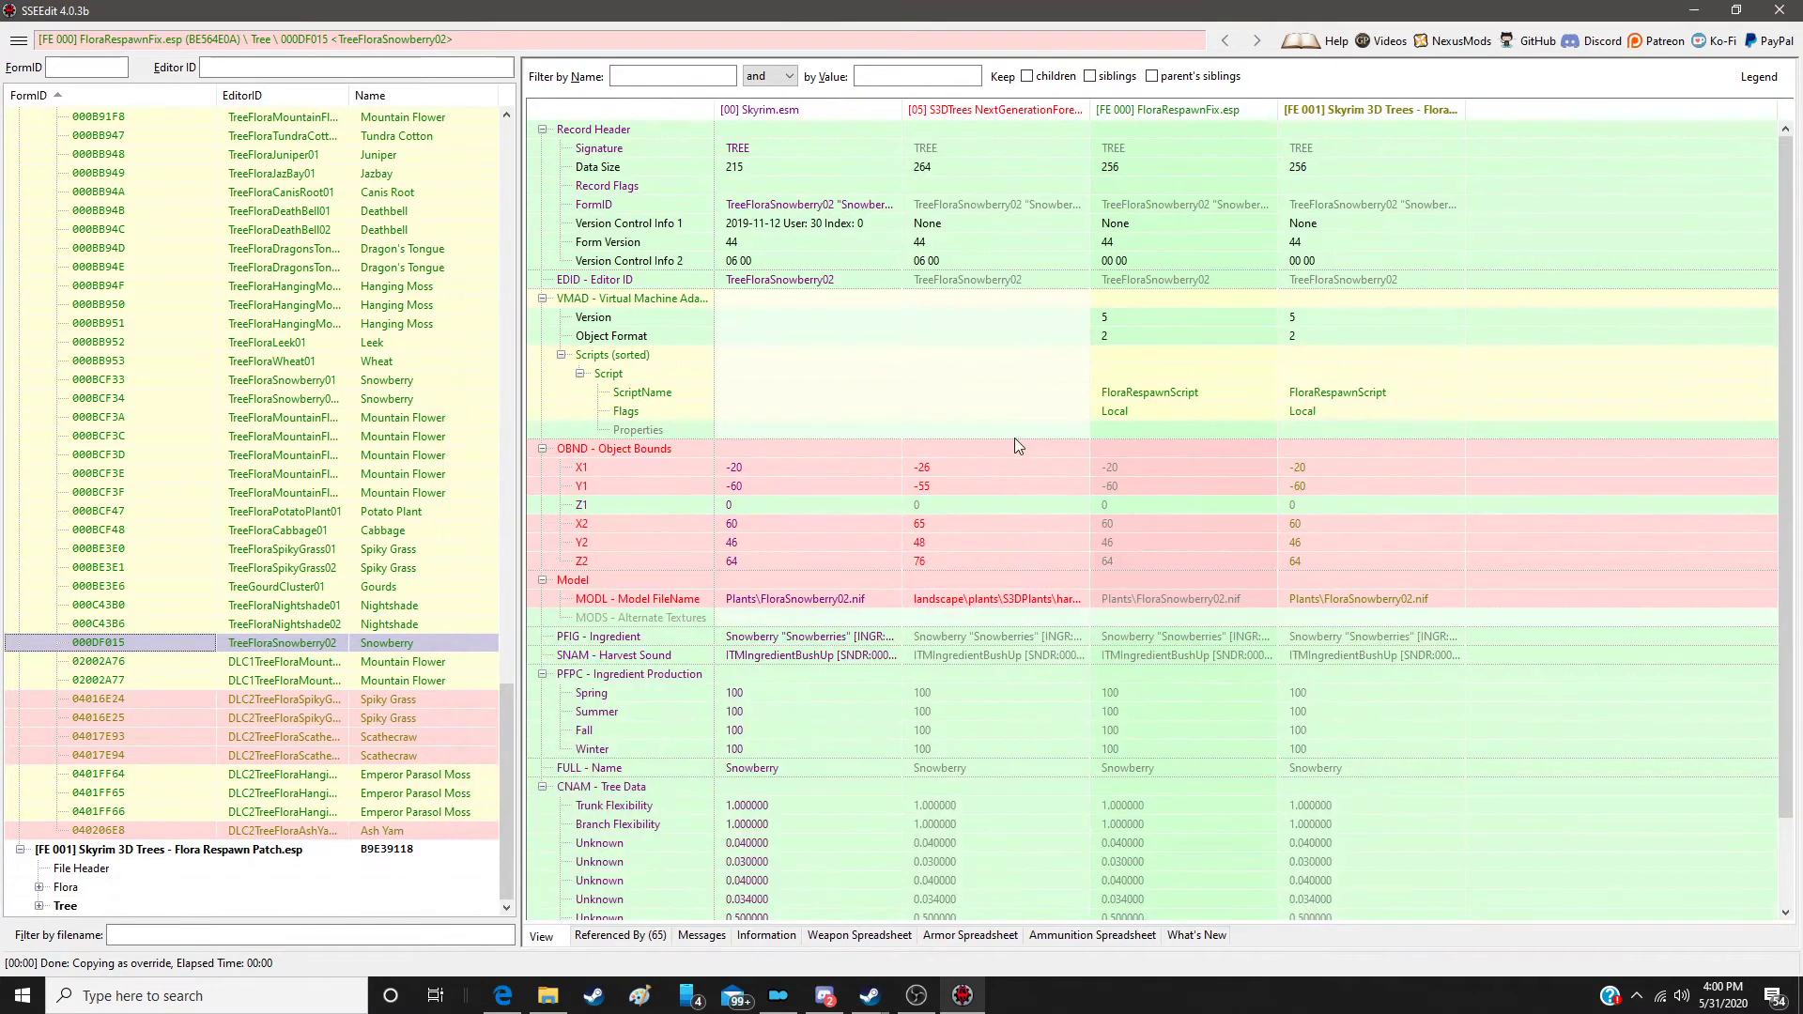
pyautogui.moveTo(1012, 442); pyautogui.dragTo(1301, 531)
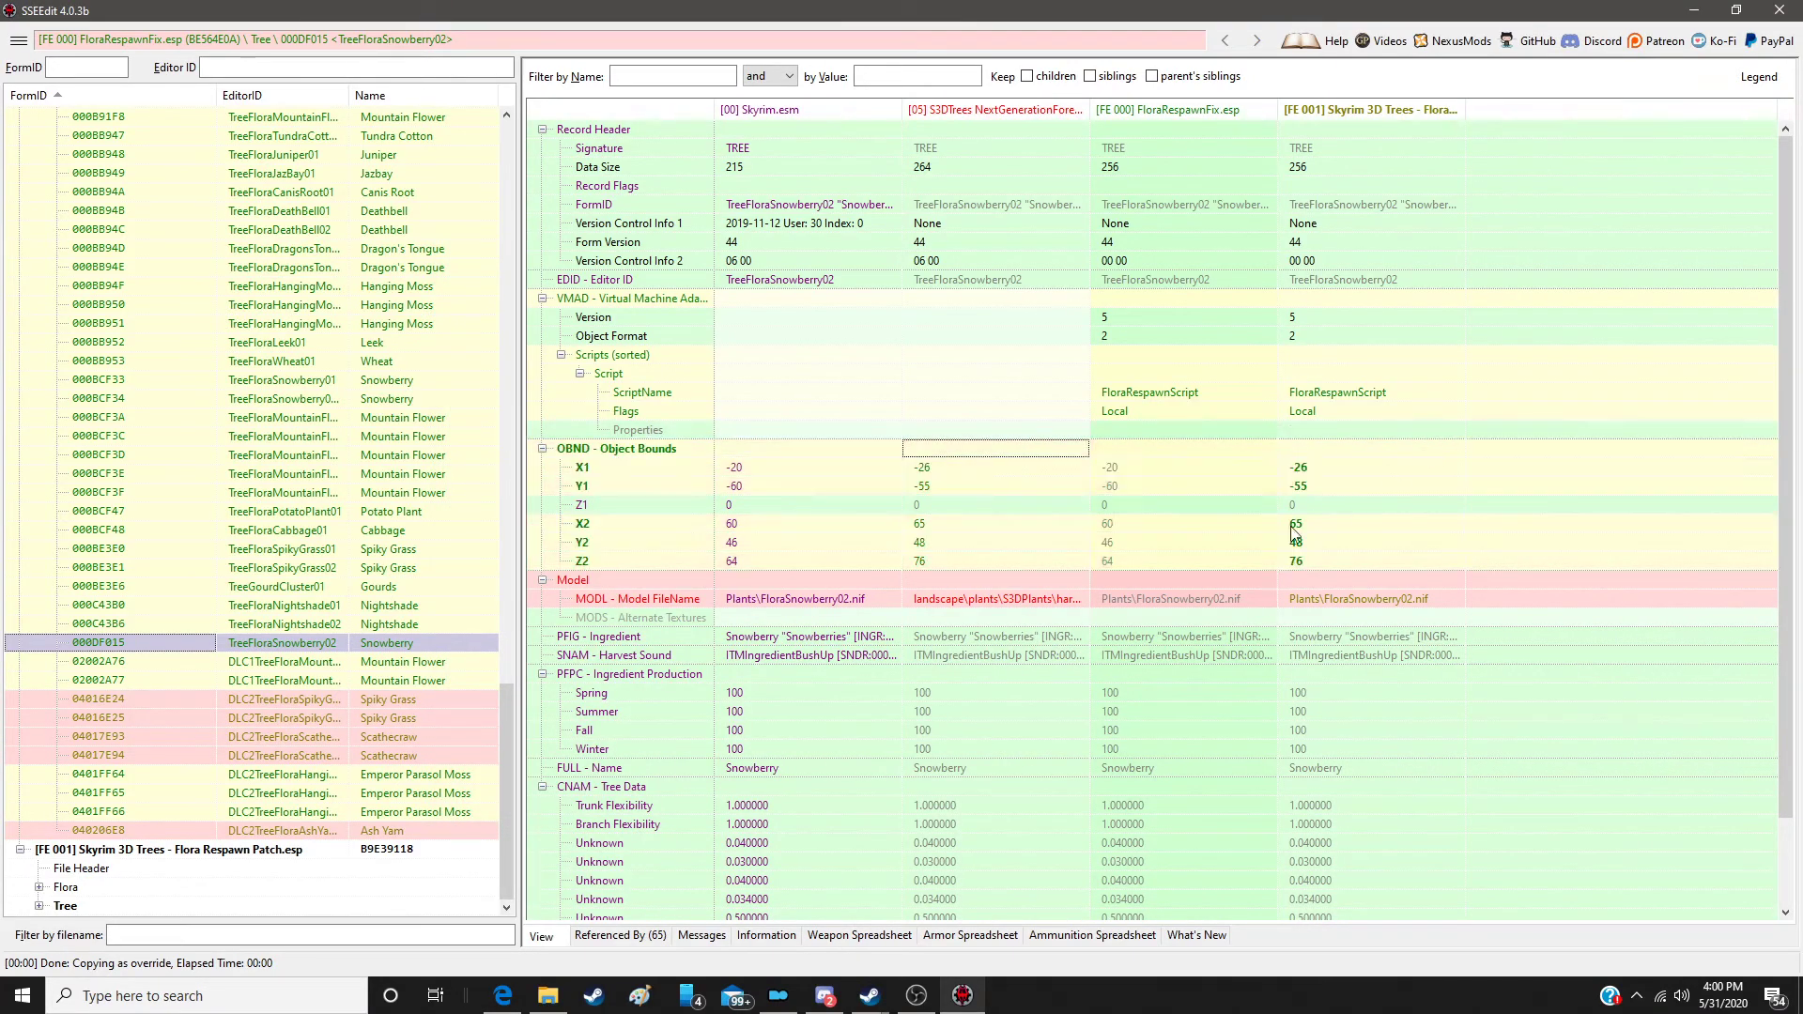
pyautogui.moveTo(1080, 580); pyautogui.dragTo(1350, 577)
# Step: Open the DLC2TreeFloraSpikyGrassAsh01 Tree record (04016E24) of FloraRespawnFix.esp
pyautogui.click(434, 698)
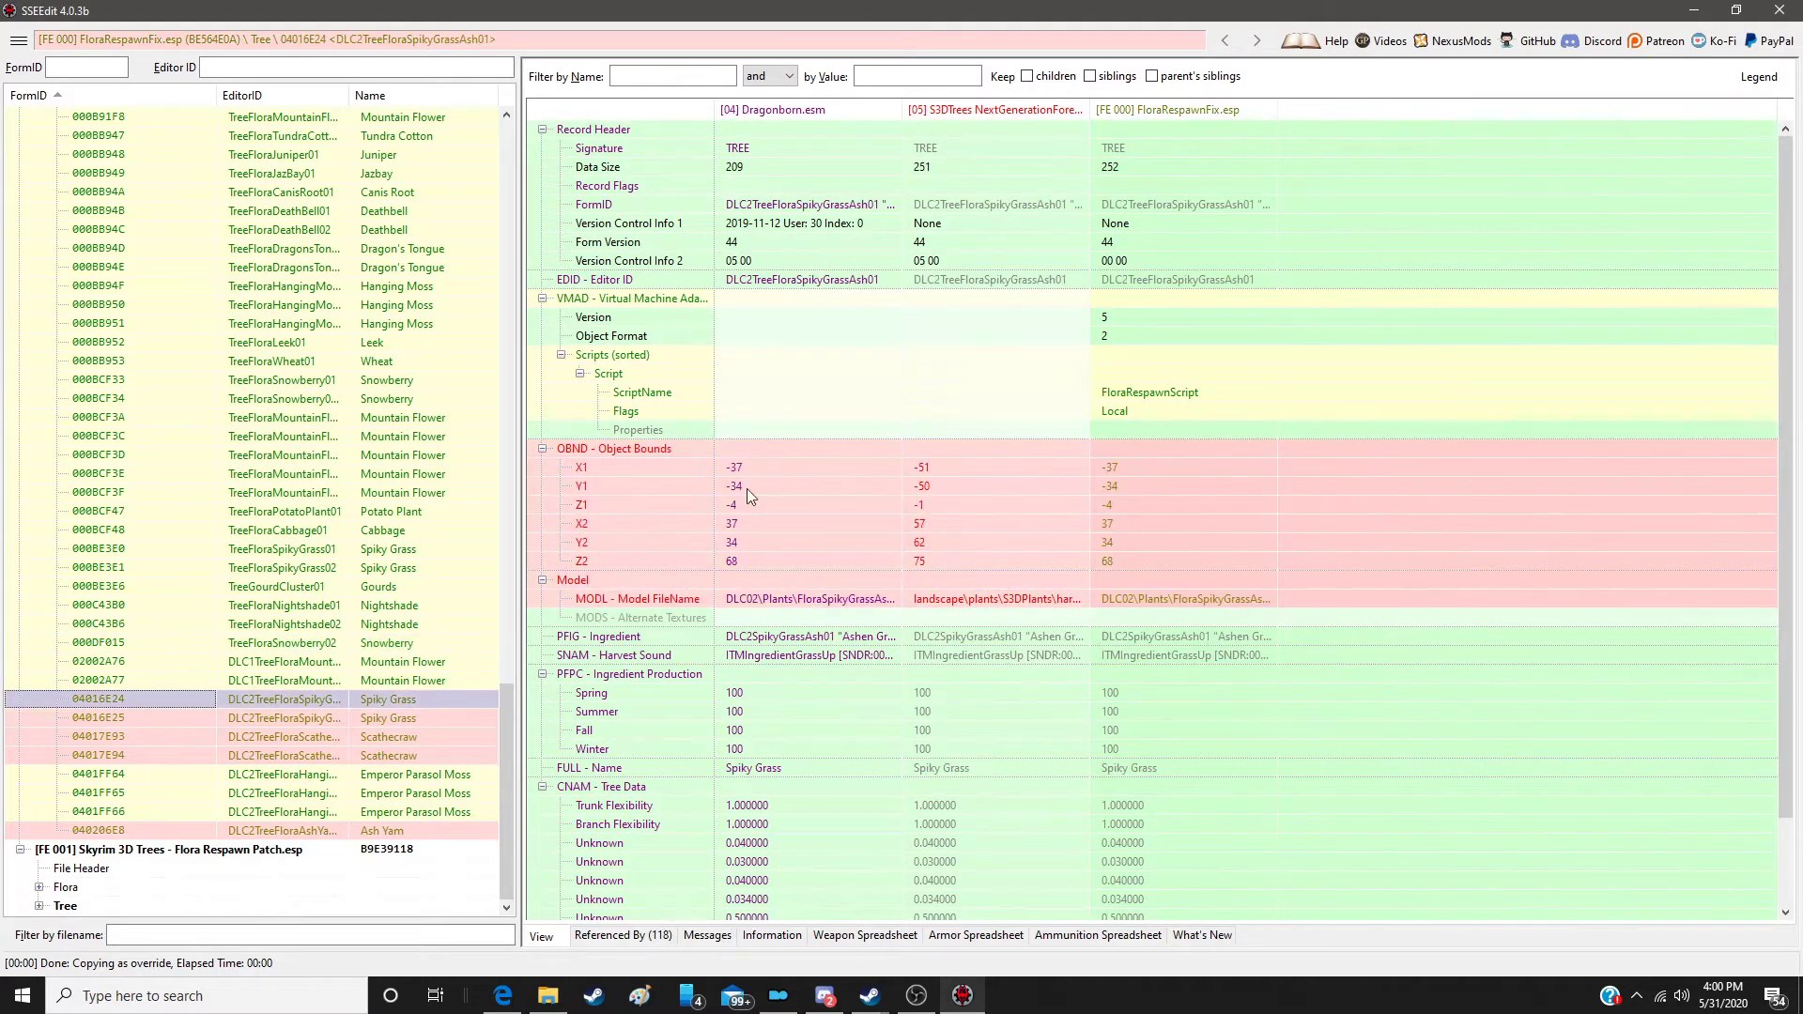
pyautogui.rightClick(1176, 119)
pyautogui.click(1177, 119)
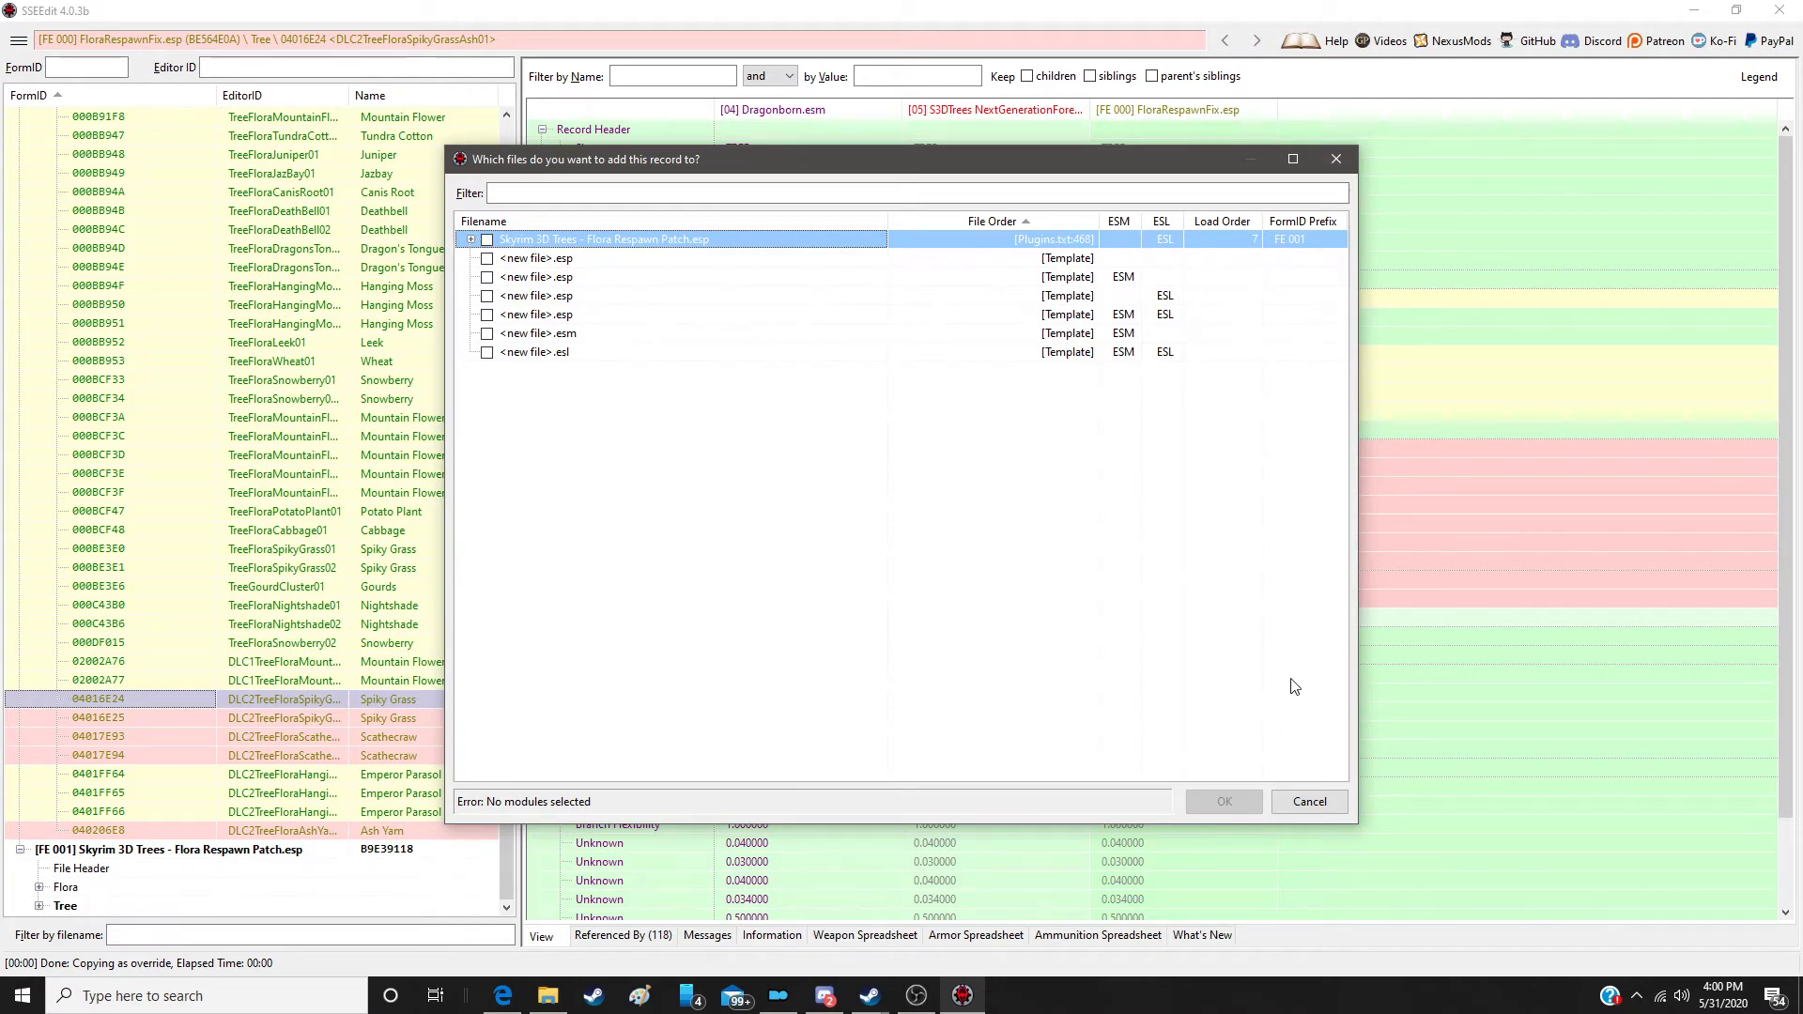
pyautogui.click(1302, 802)
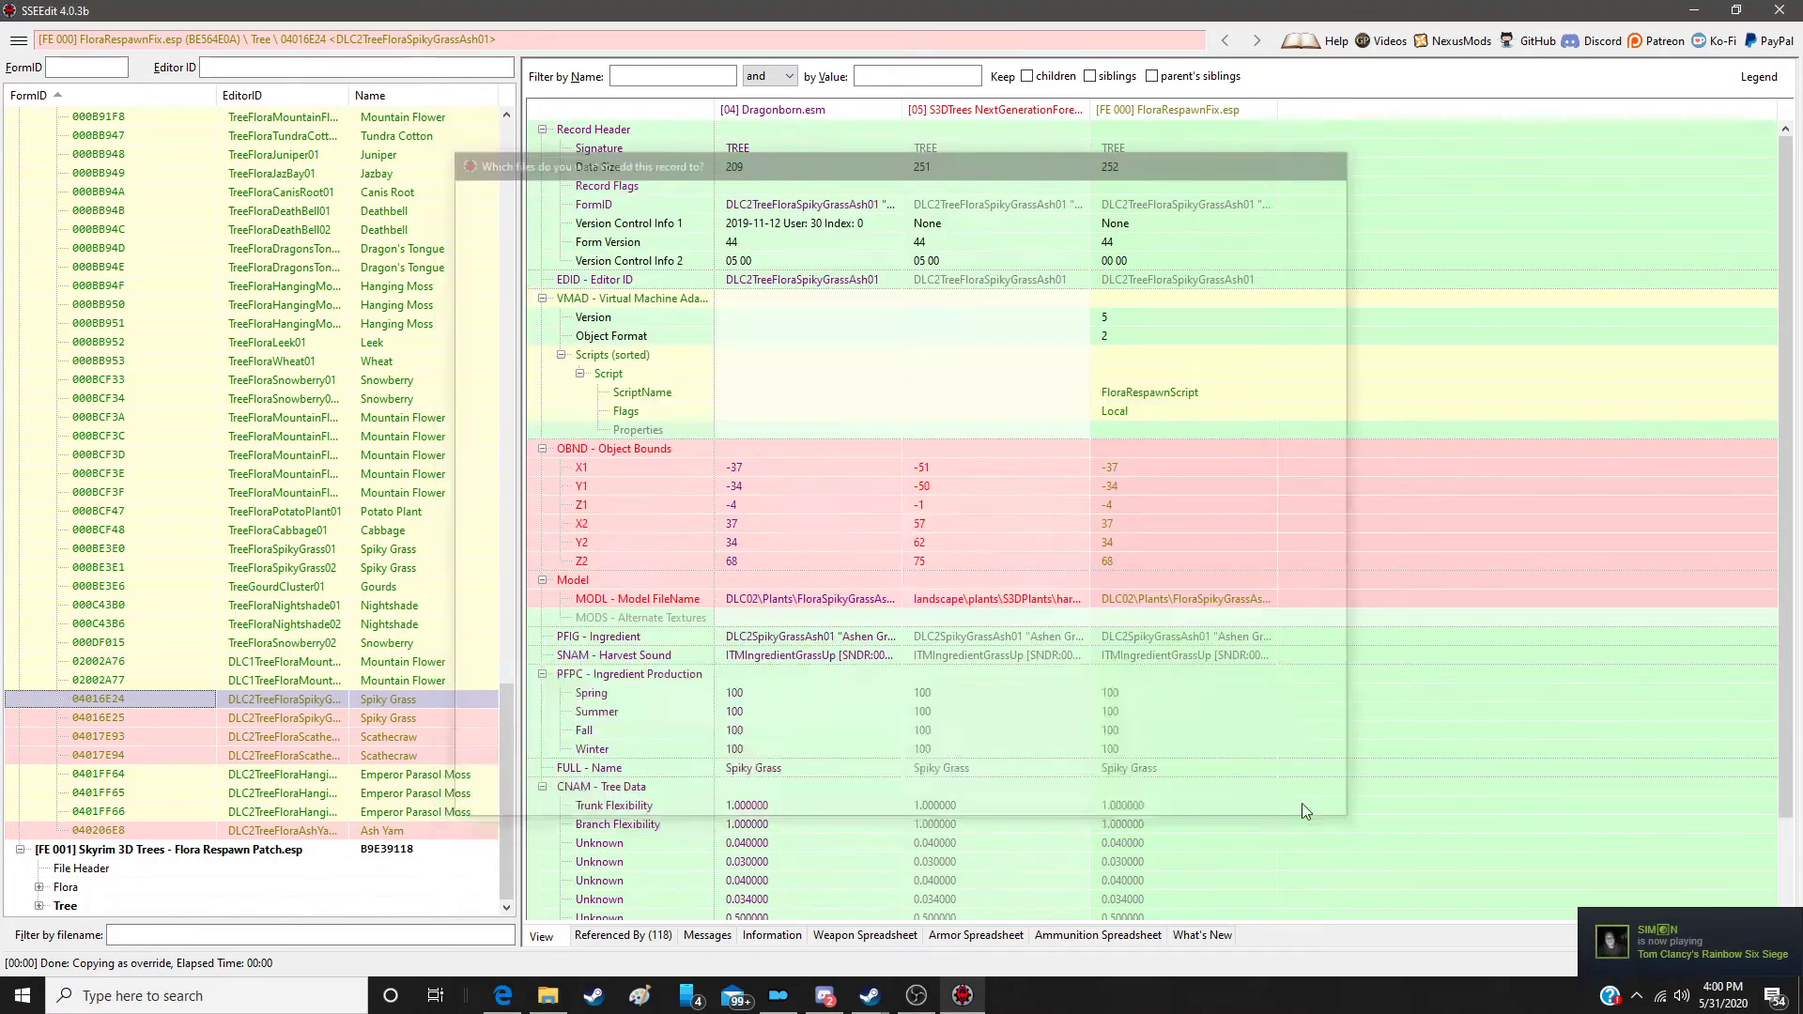
# Step: Copy DLC2TreeFloraSpikyGrassAsh01 as an override into the Flora Respawn Patch, adding Dragonborn.esm as a master, and forward the S3DTrees bounds and model
pyautogui.rightClick(1179, 109)
pyautogui.click(1204, 120)
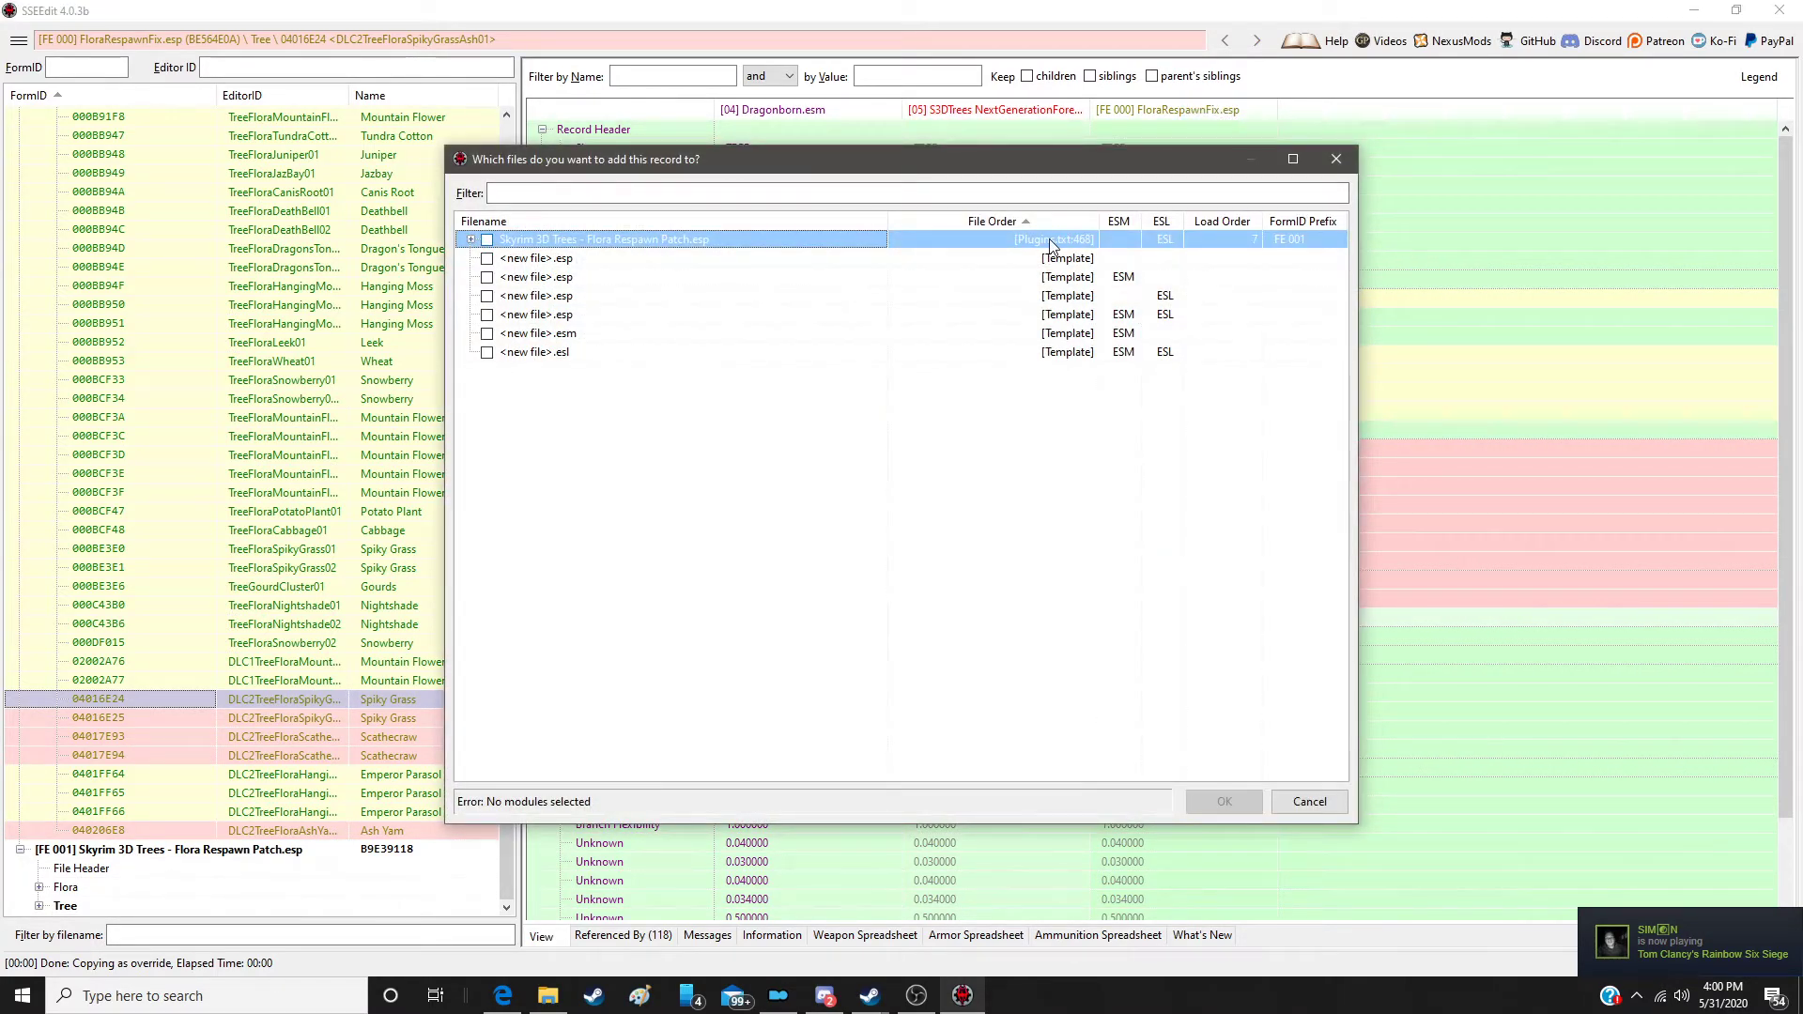
pyautogui.doubleClick(1050, 246)
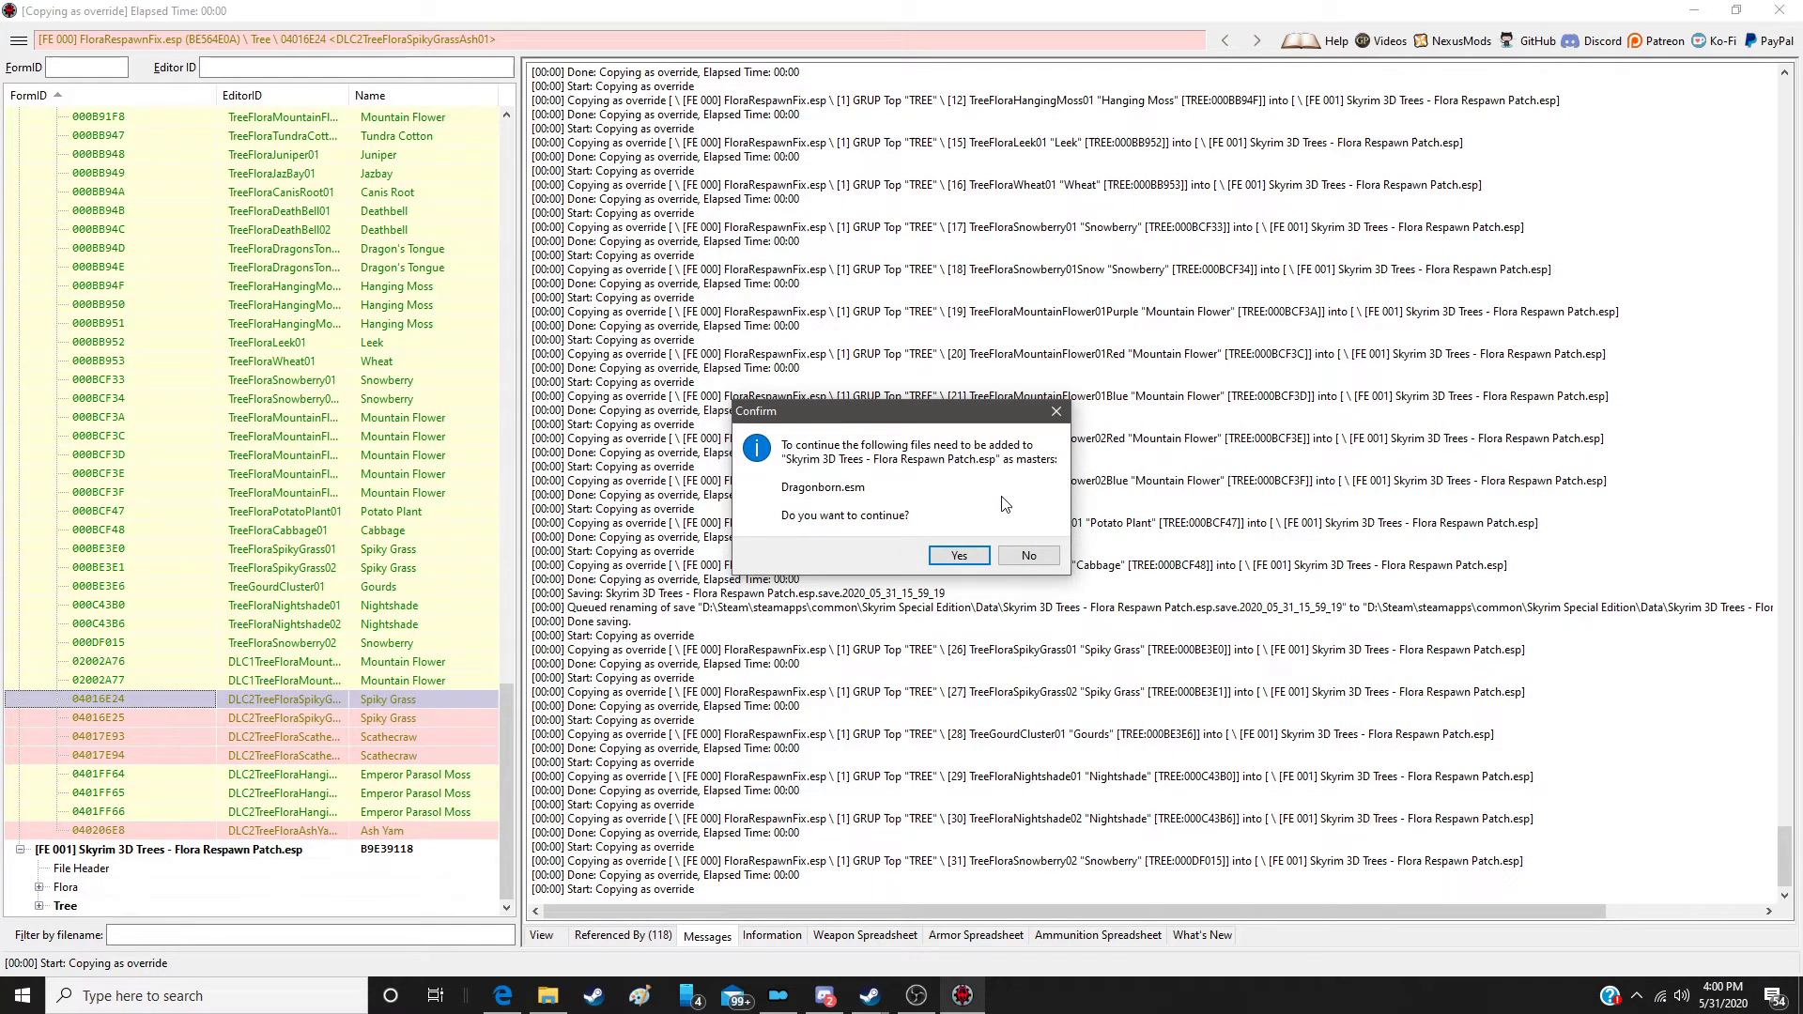
pyautogui.click(958, 556)
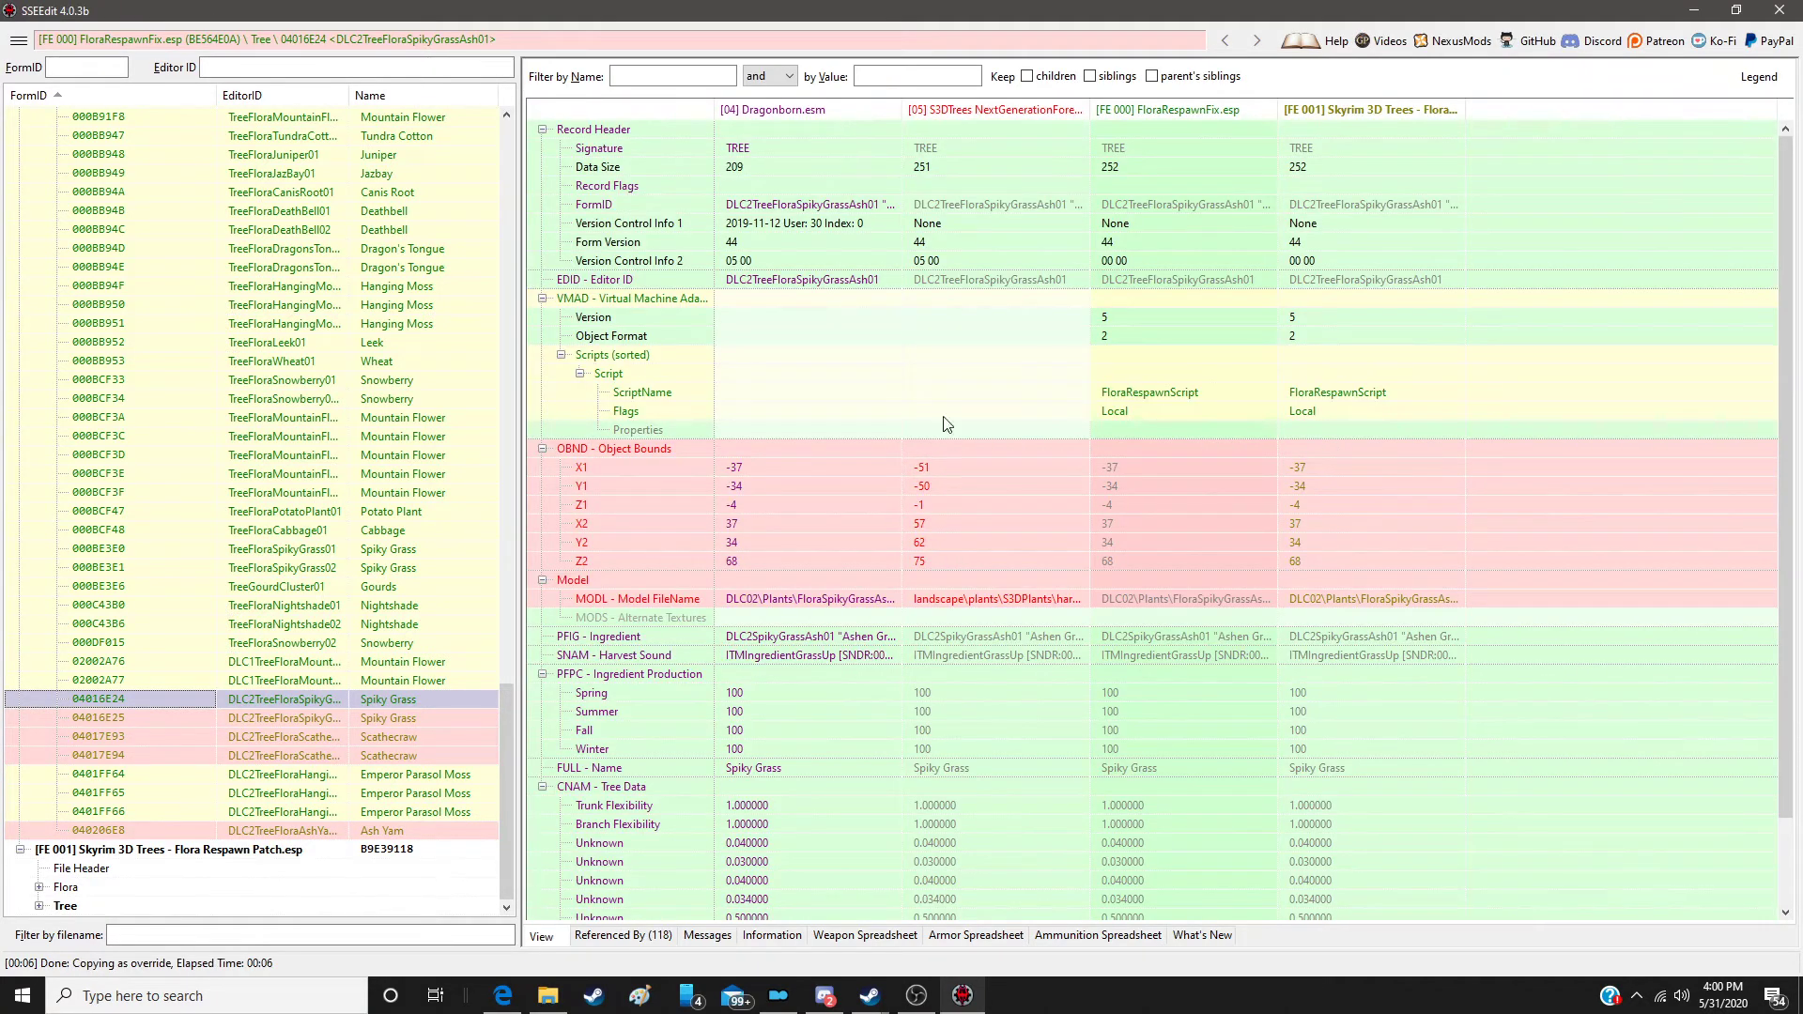
pyautogui.moveTo(910, 450); pyautogui.dragTo(1358, 450)
pyautogui.moveTo(996, 579); pyautogui.dragTo(1384, 594)
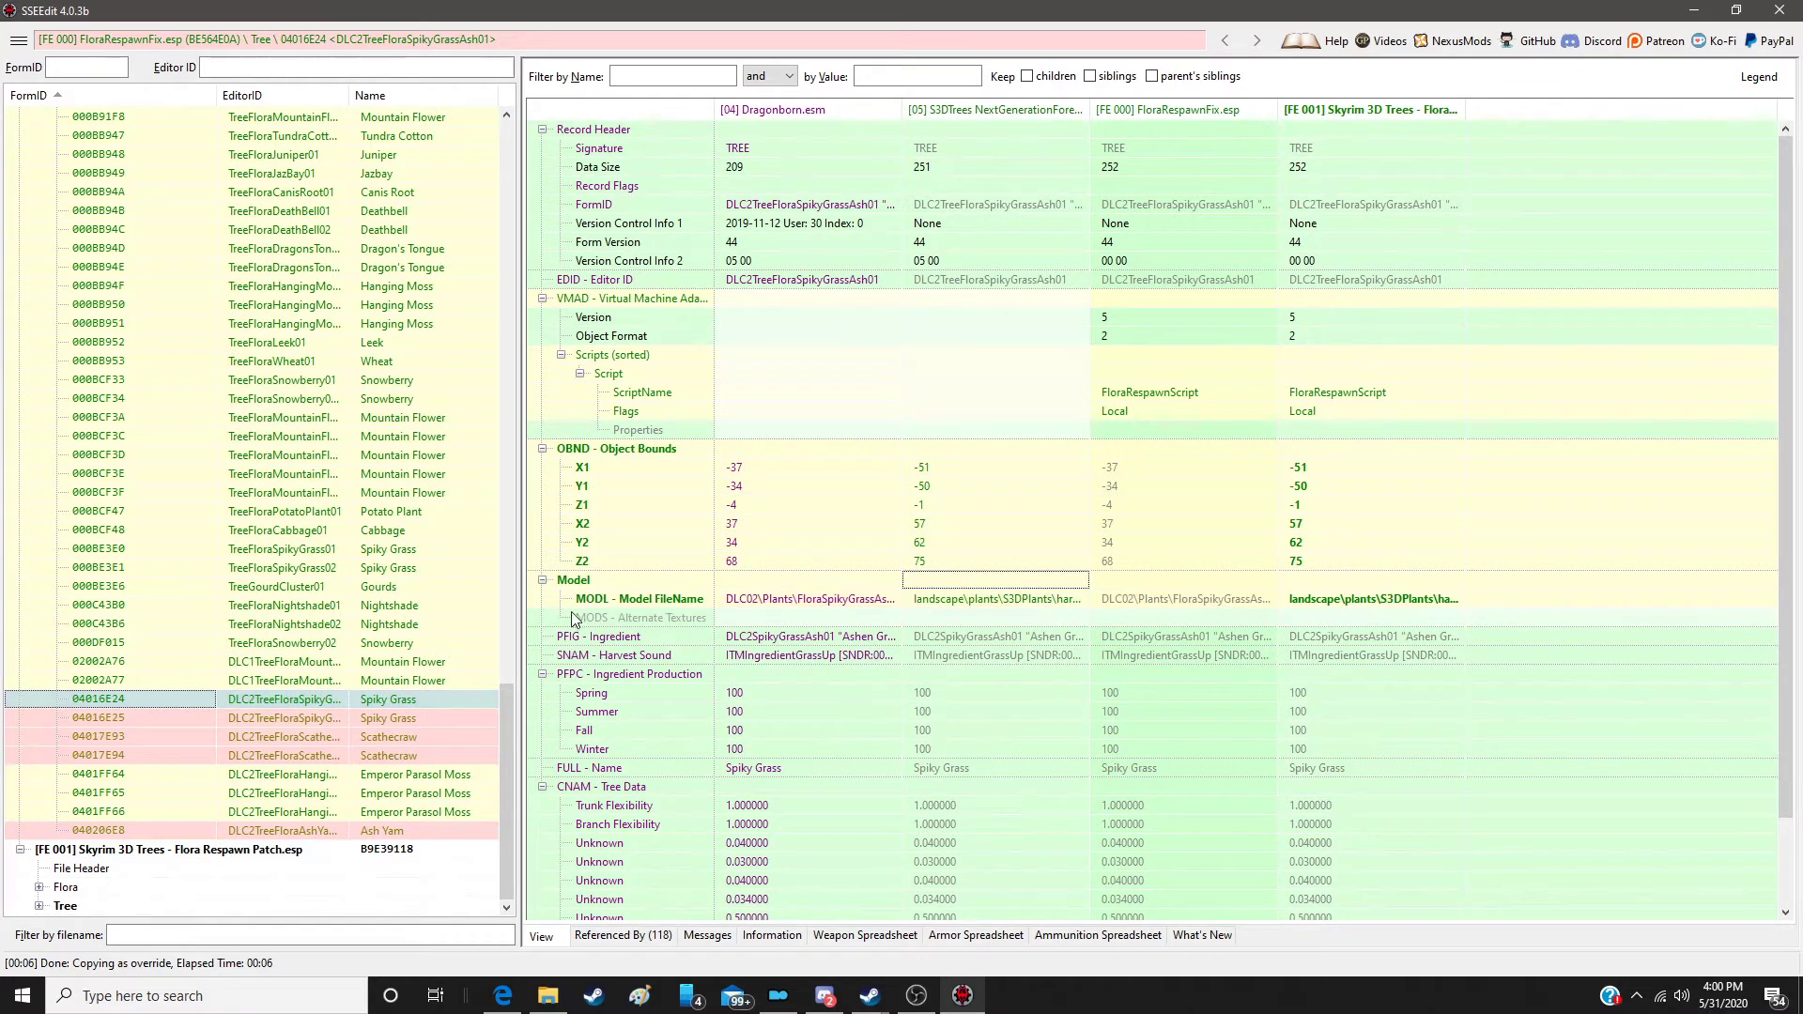
# Step: Copy the DLC2TreeFloraSpikyGrassAsh02 record from FloraRespawnFix.esp as an override into the Flora Respawn Patch, and forward the S3DTrees bounds and model
pyautogui.click(397, 720)
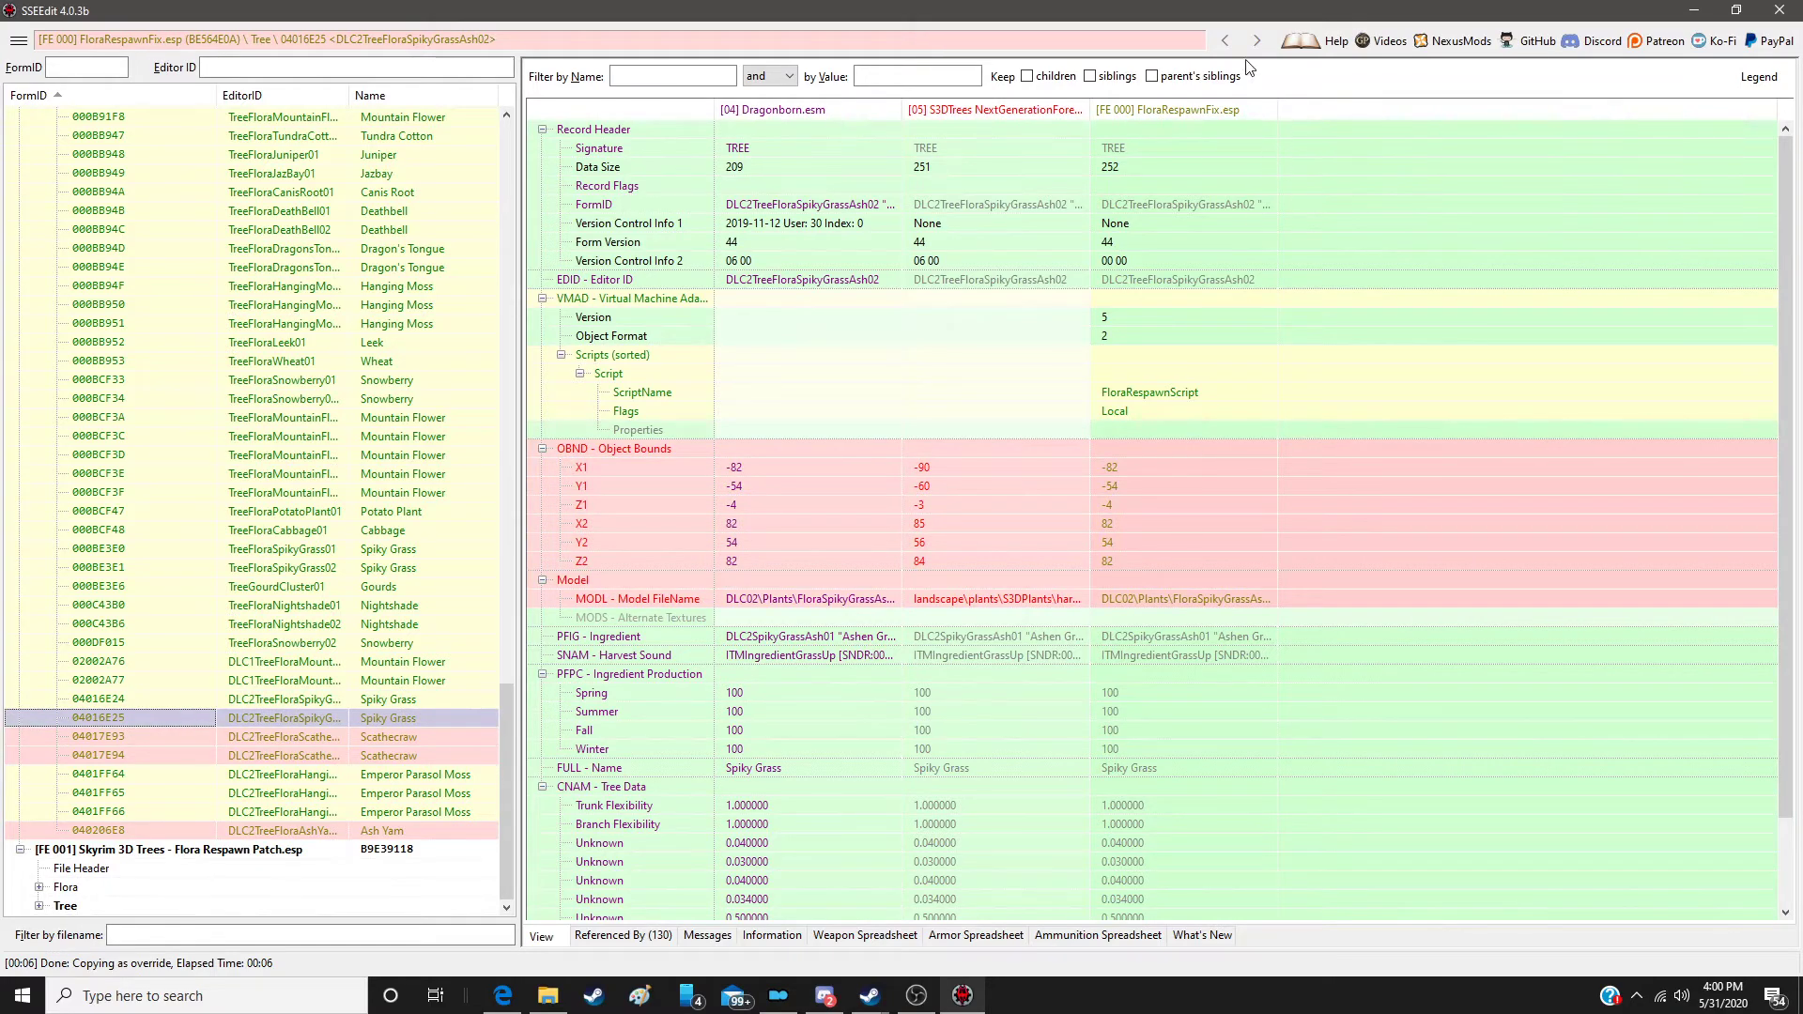
pyautogui.rightClick(1193, 110)
pyautogui.click(1210, 116)
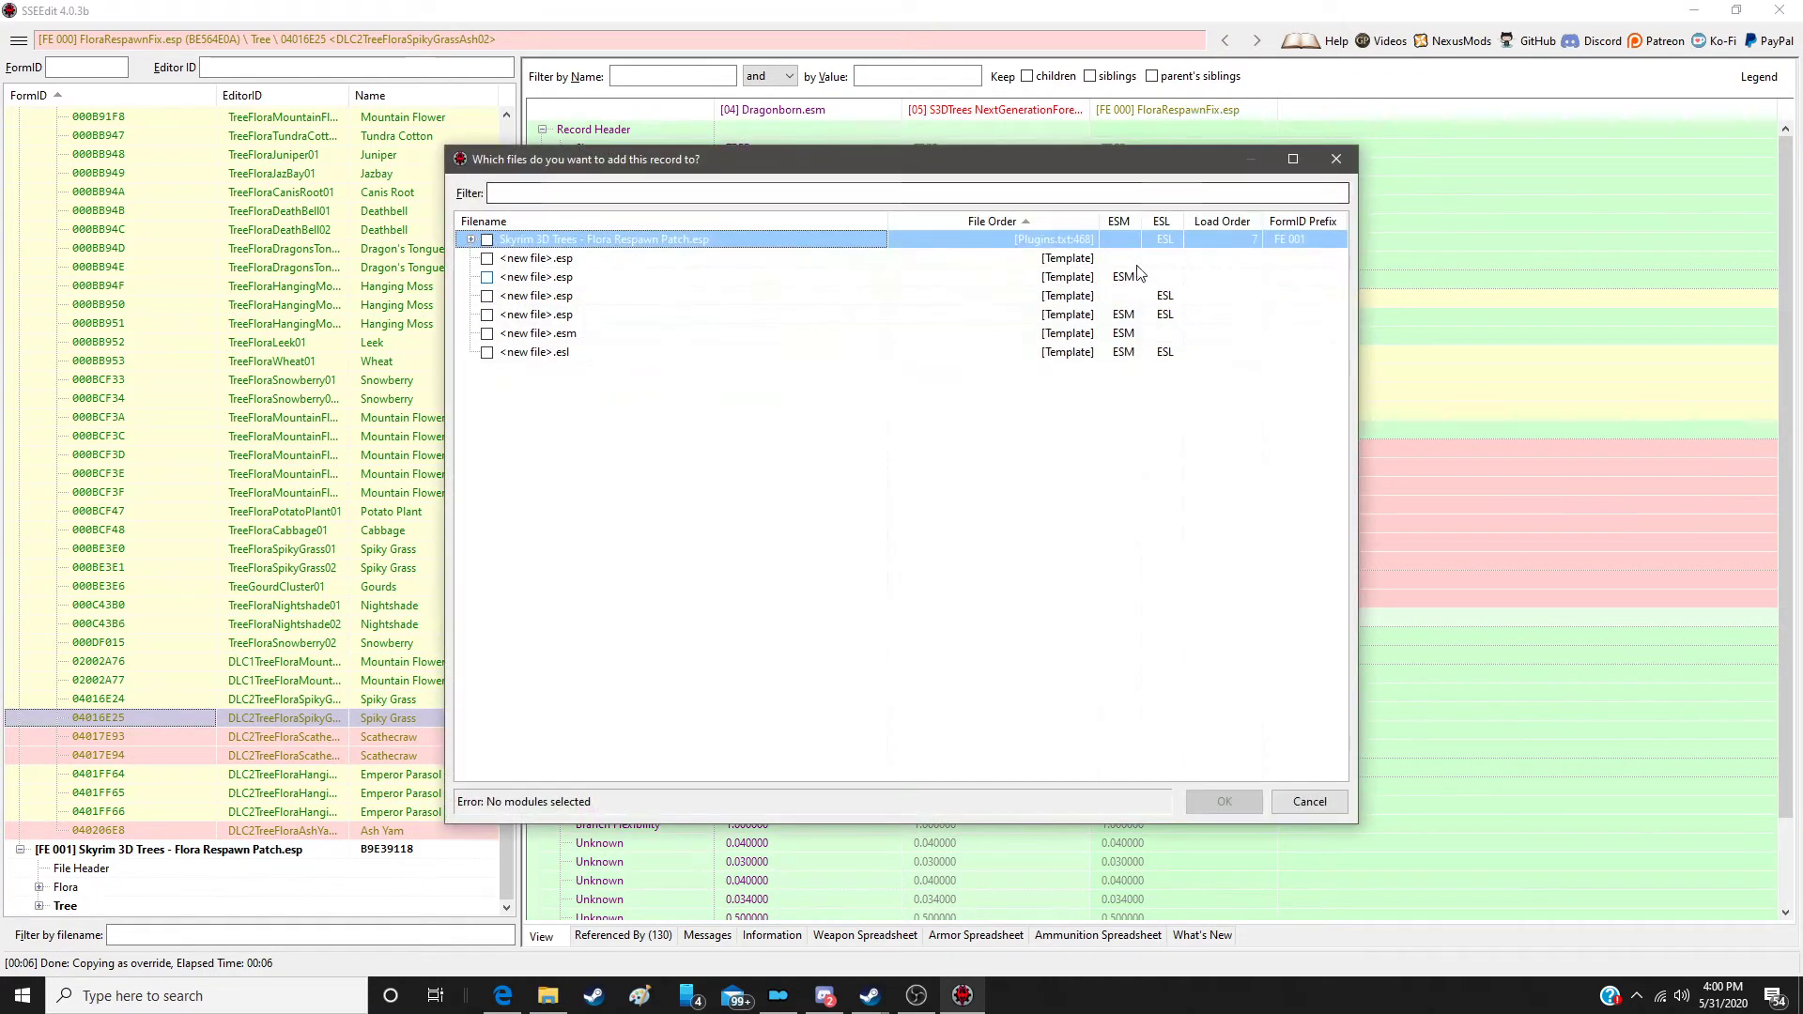
pyautogui.doubleClick(1083, 246)
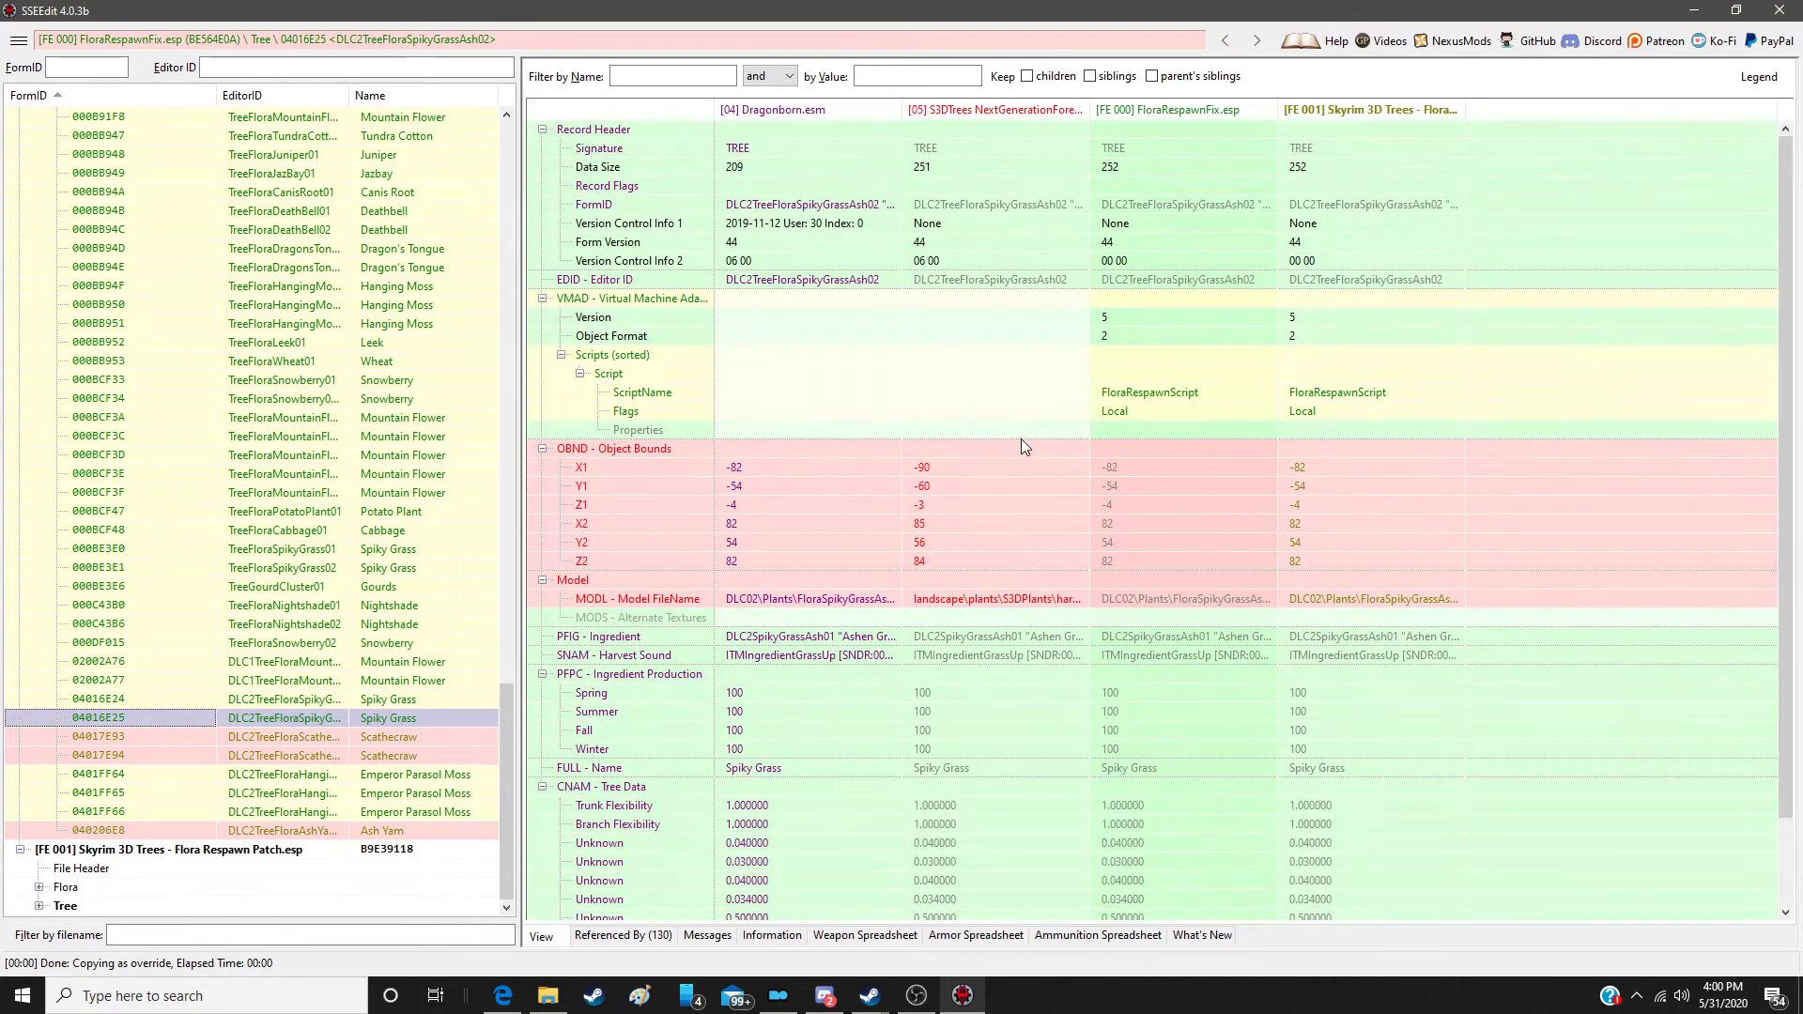
pyautogui.moveTo(1022, 442); pyautogui.dragTo(1434, 454)
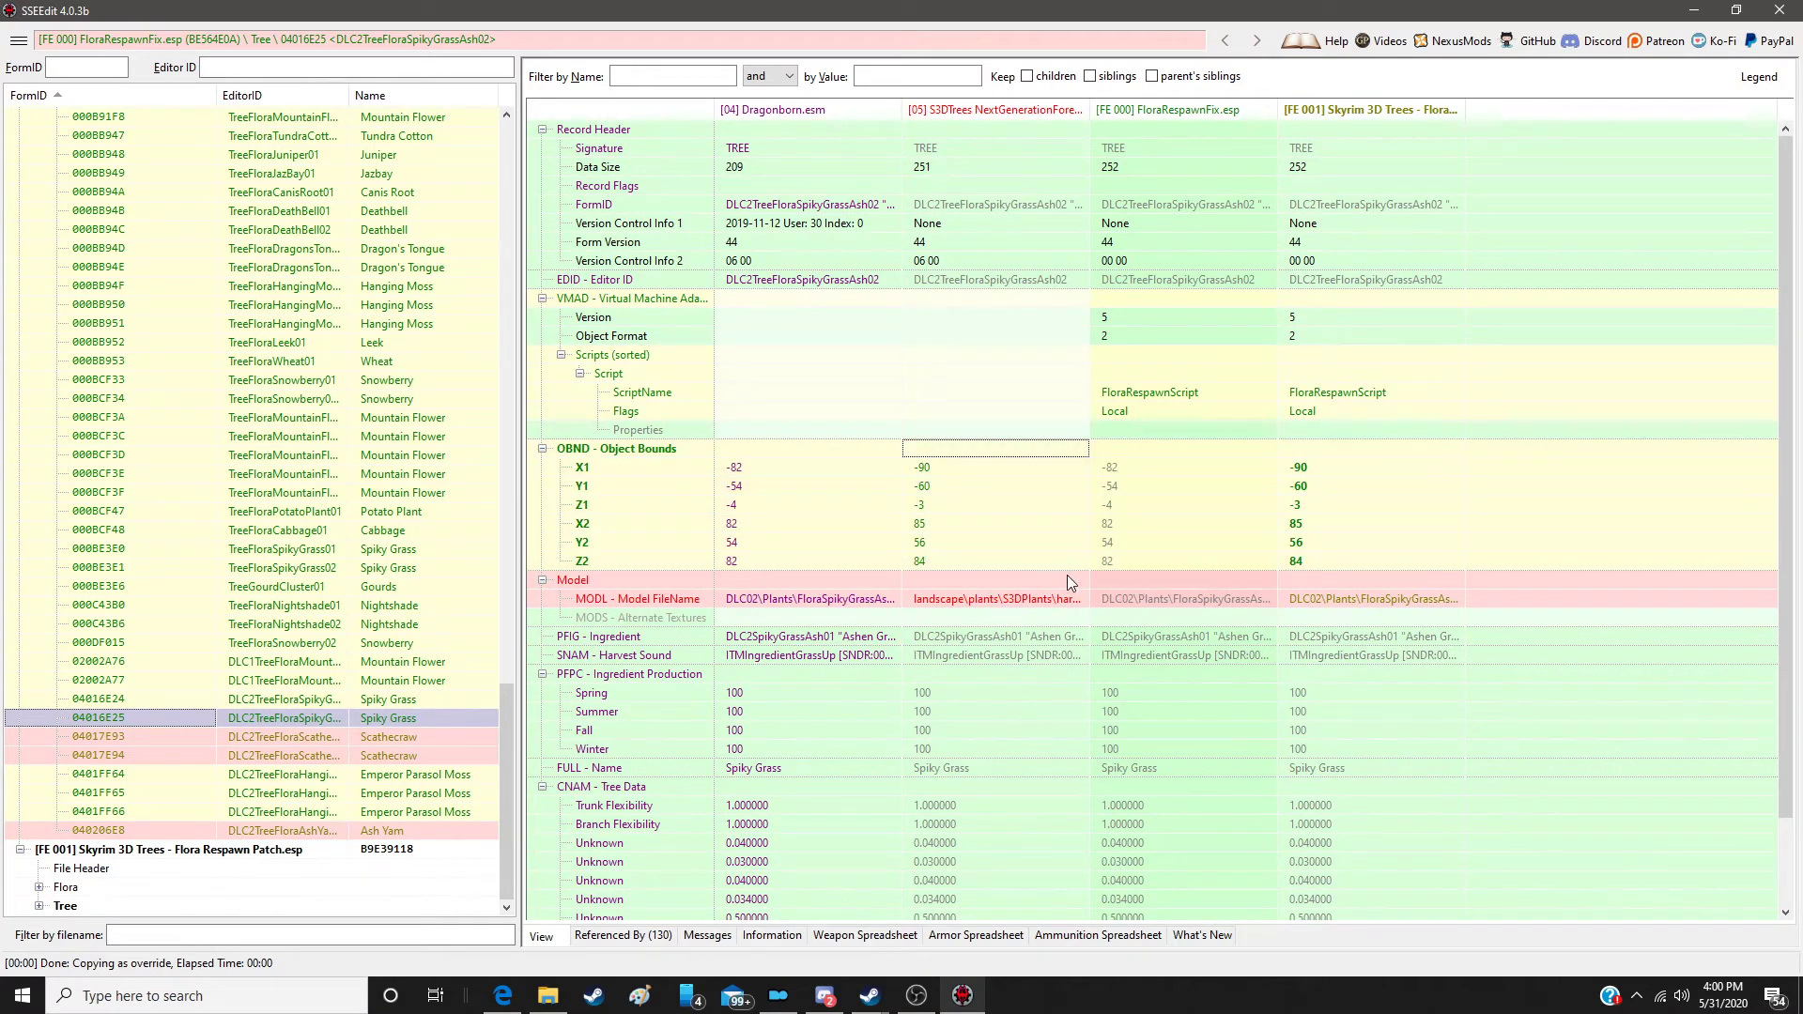
pyautogui.moveTo(1067, 577); pyautogui.dragTo(1394, 593)
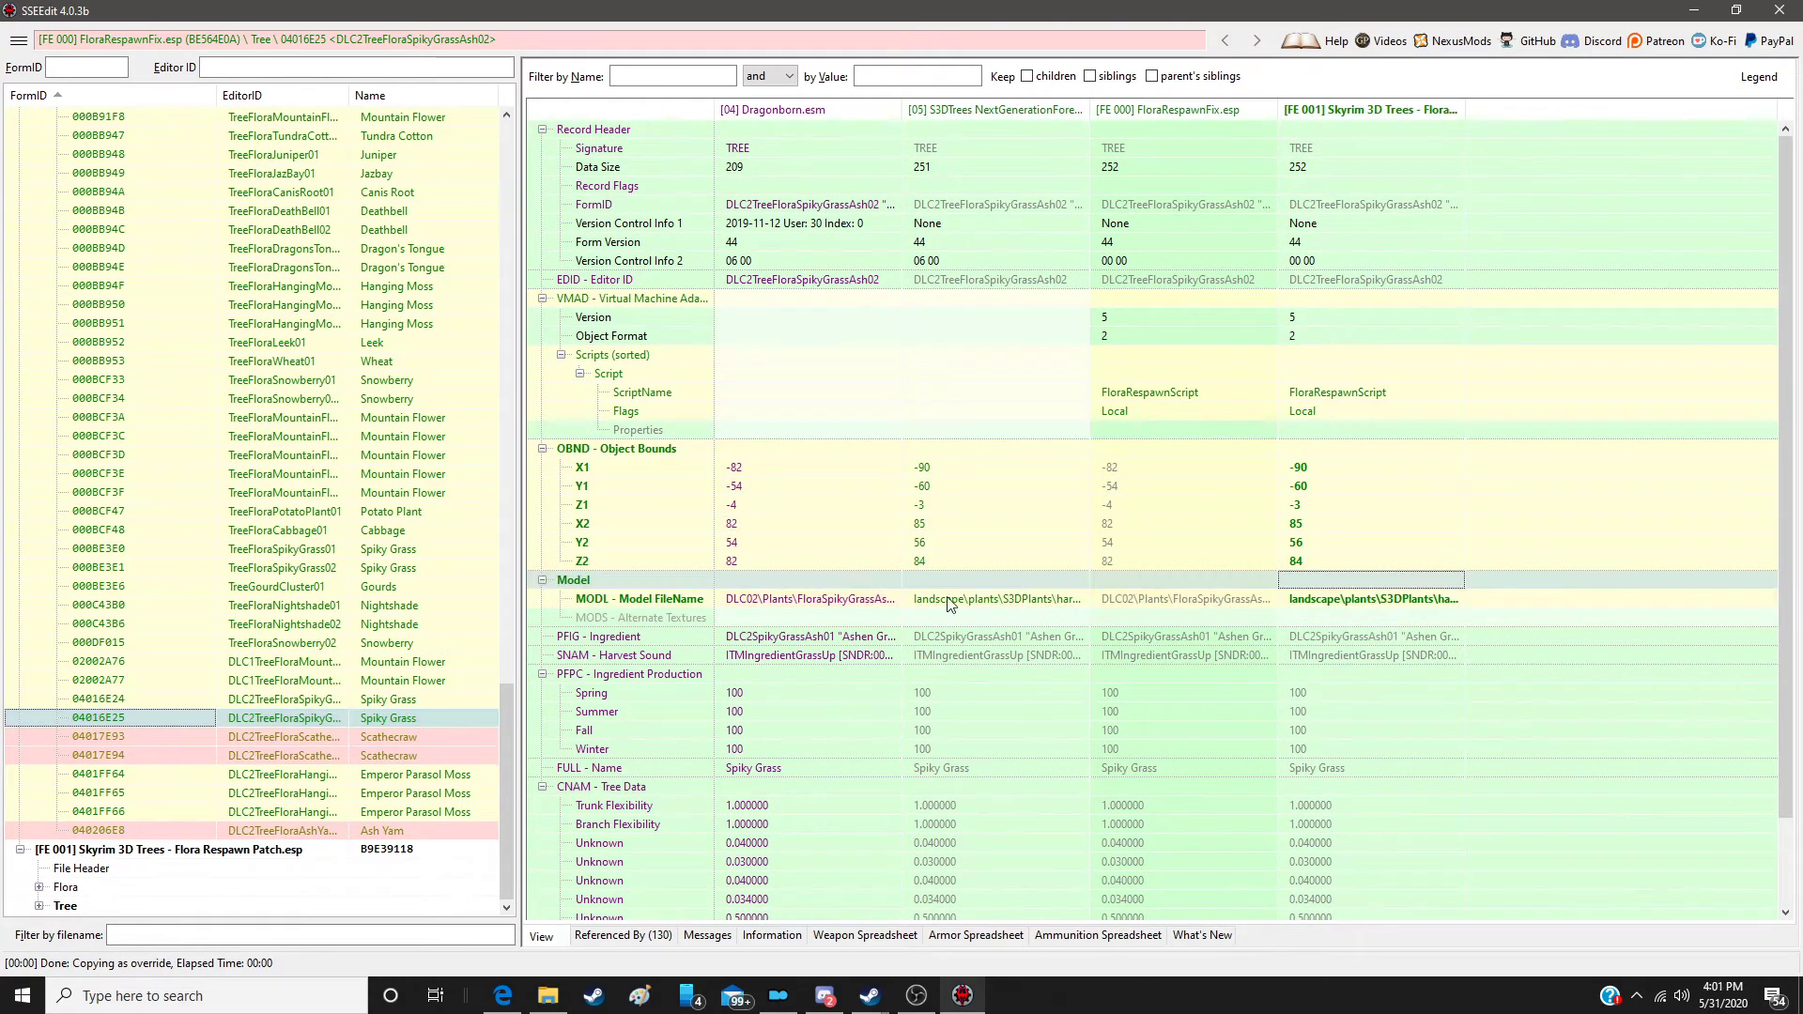
# Step: Copy the DLC2TreeFloraScathecraw01 record from FloraRespawnFix.esp as an override into the Flora Respawn Patch, and forward the S3DTrees model
pyautogui.click(409, 735)
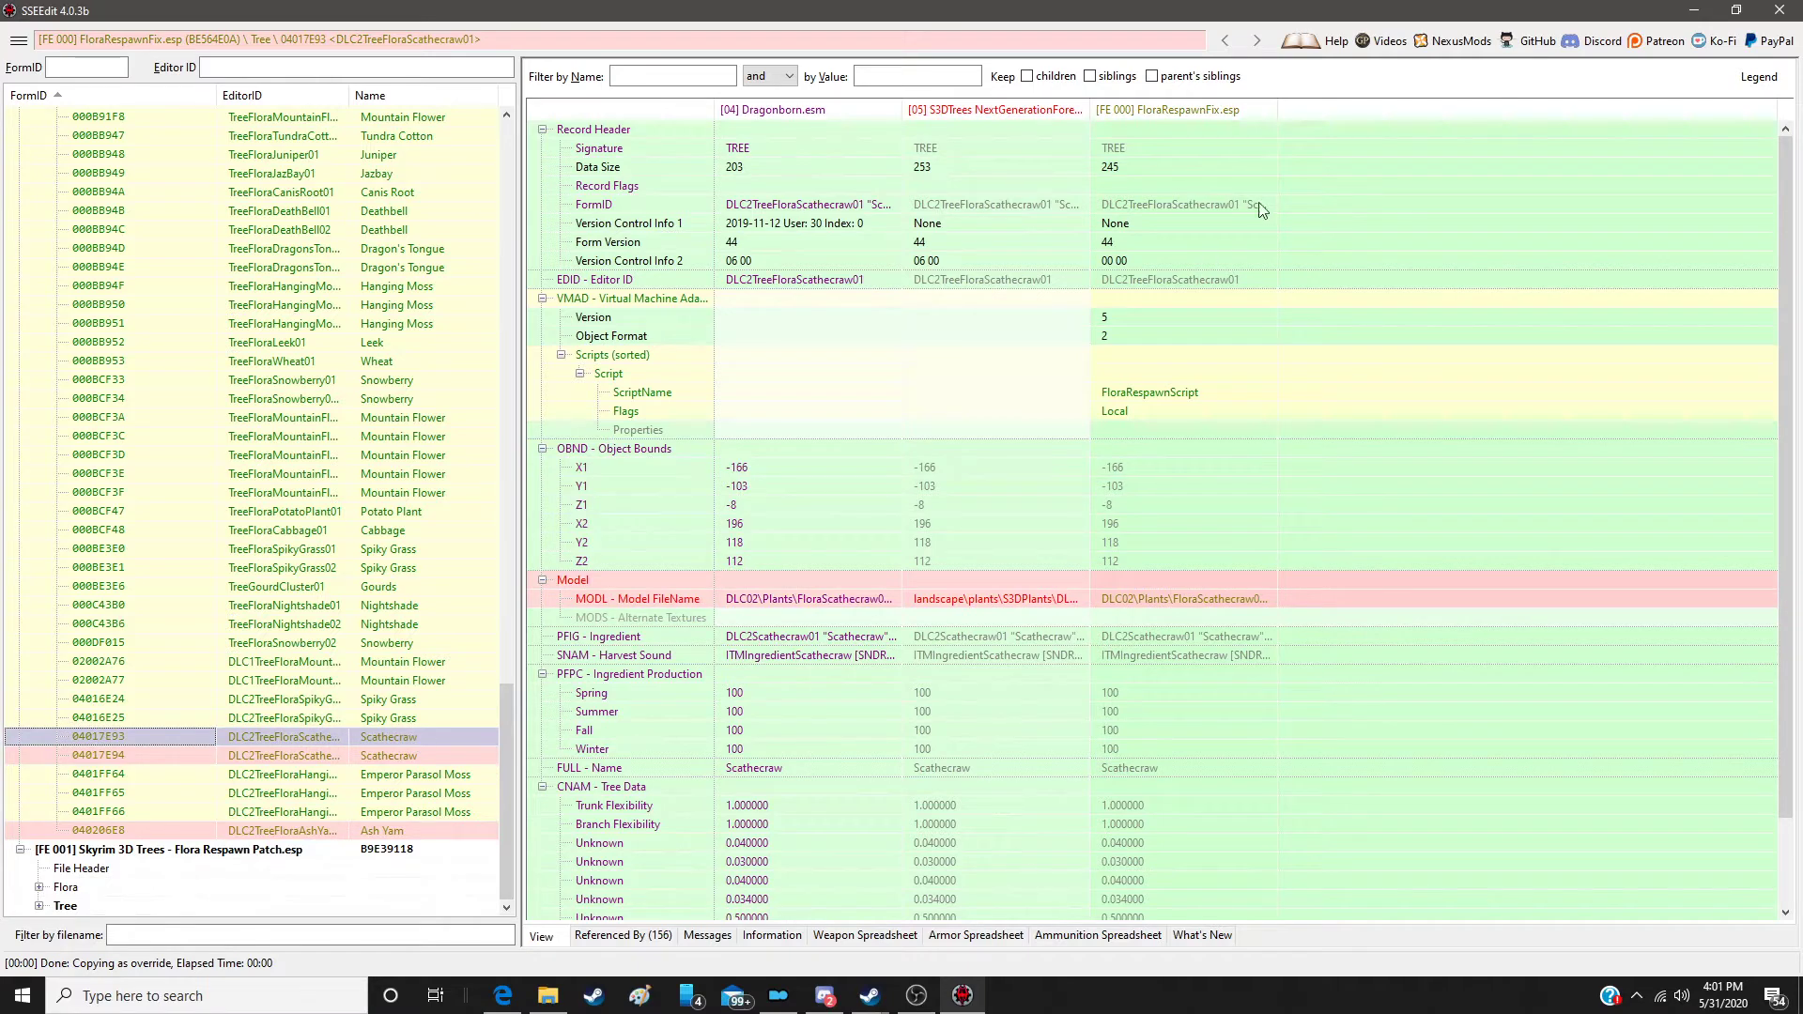
pyautogui.rightClick(1182, 109)
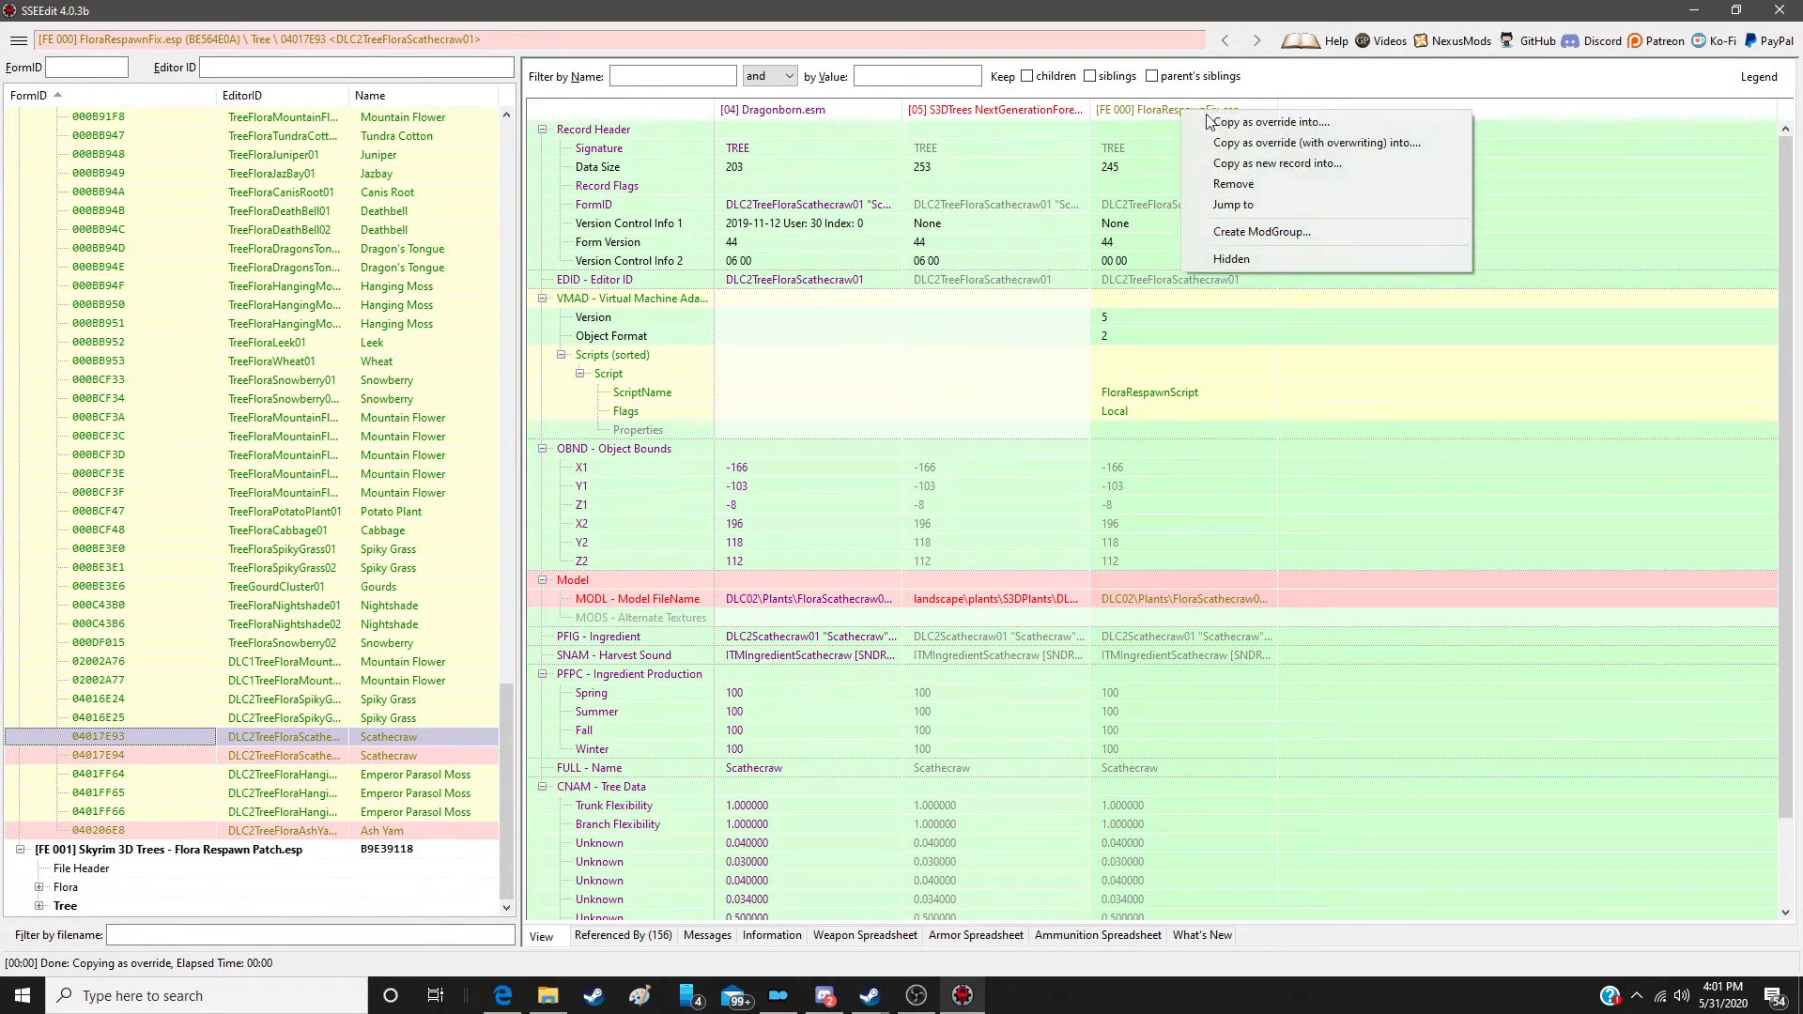
pyautogui.click(1221, 122)
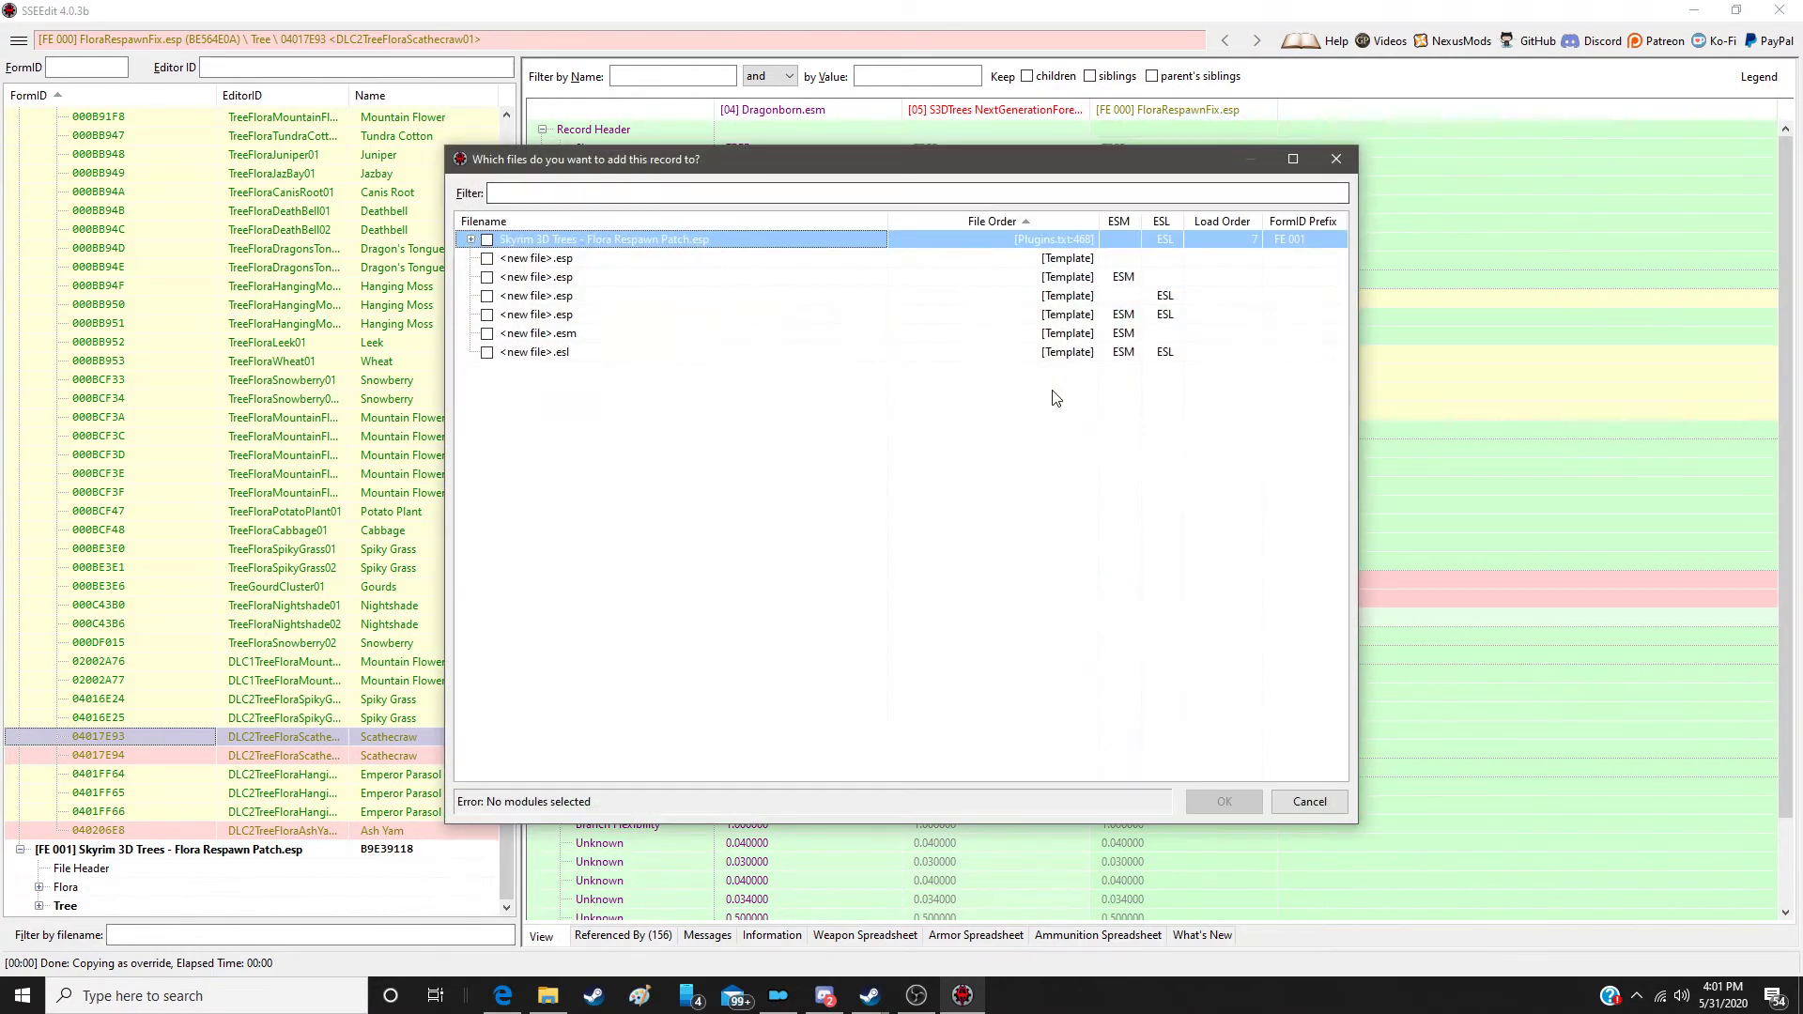
pyautogui.doubleClick(1042, 242)
pyautogui.moveTo(1039, 577); pyautogui.dragTo(1367, 583)
# Step: Copy the DLC2TreeFloraScathecraw02 record from FloraRespawnFix.esp as an override into the Flora Respawn Patch, and forward the S3DTrees model
pyautogui.click(406, 756)
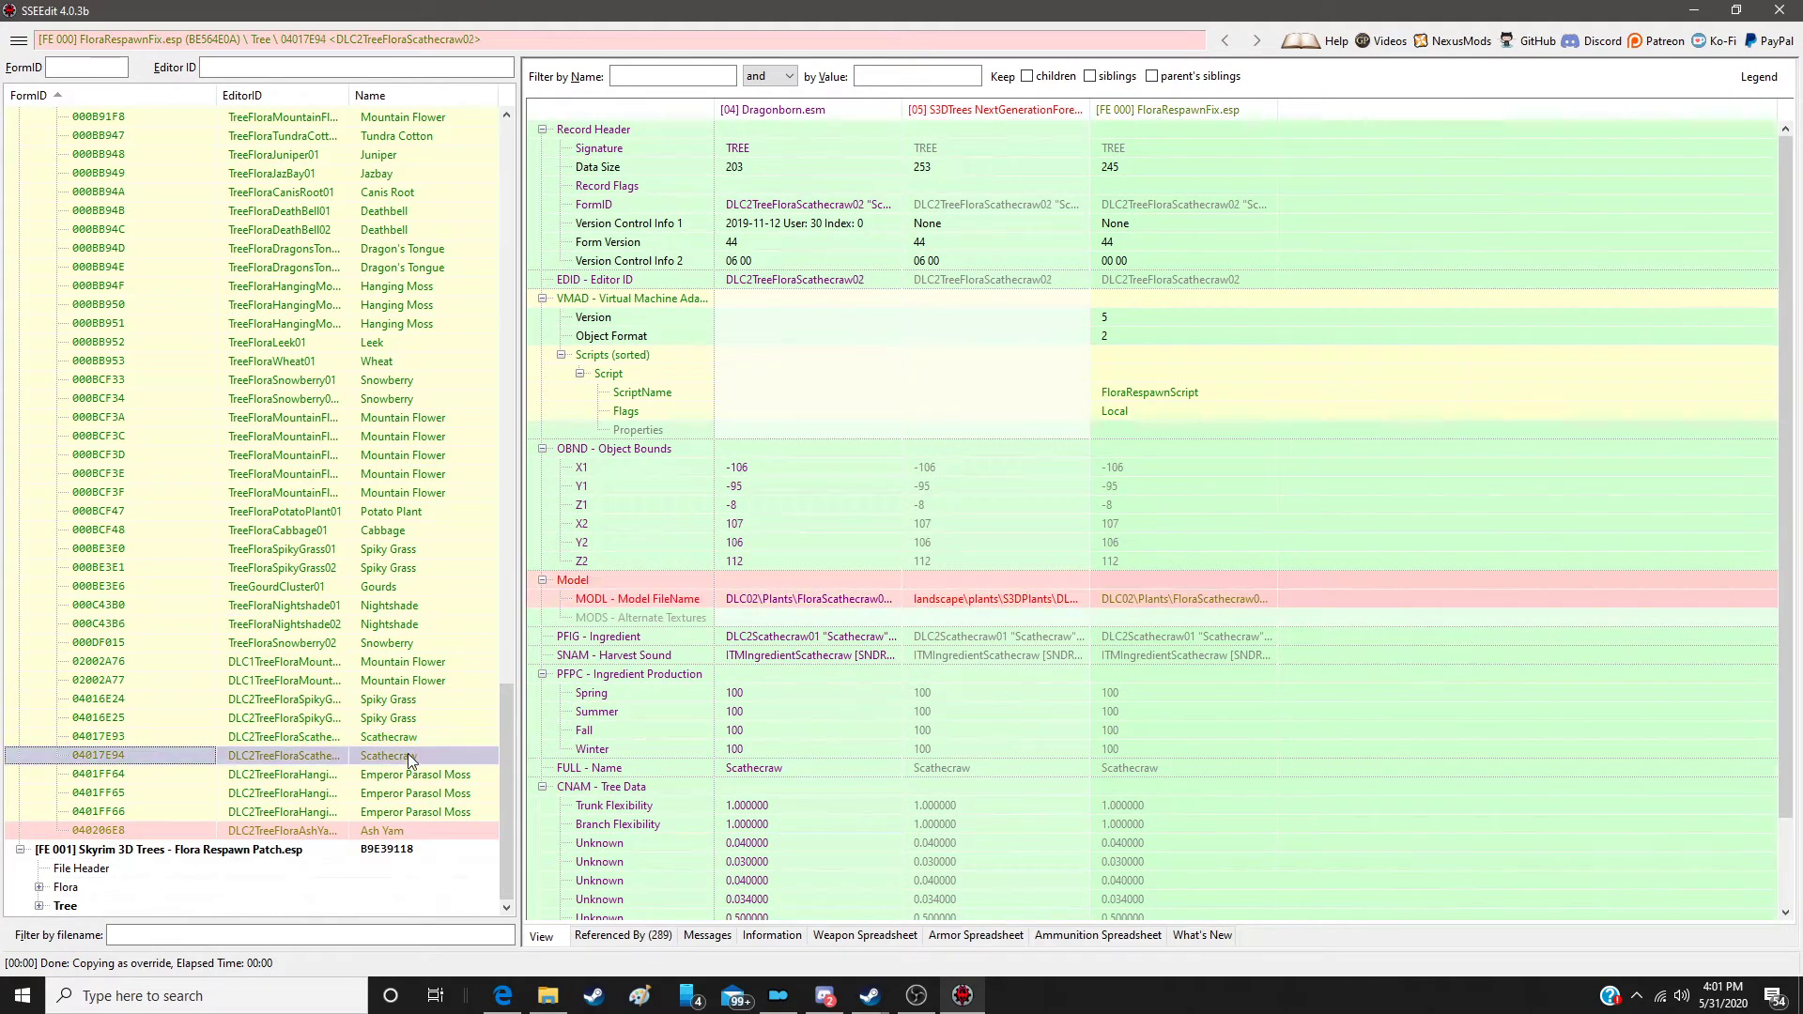
pyautogui.rightClick(1187, 109)
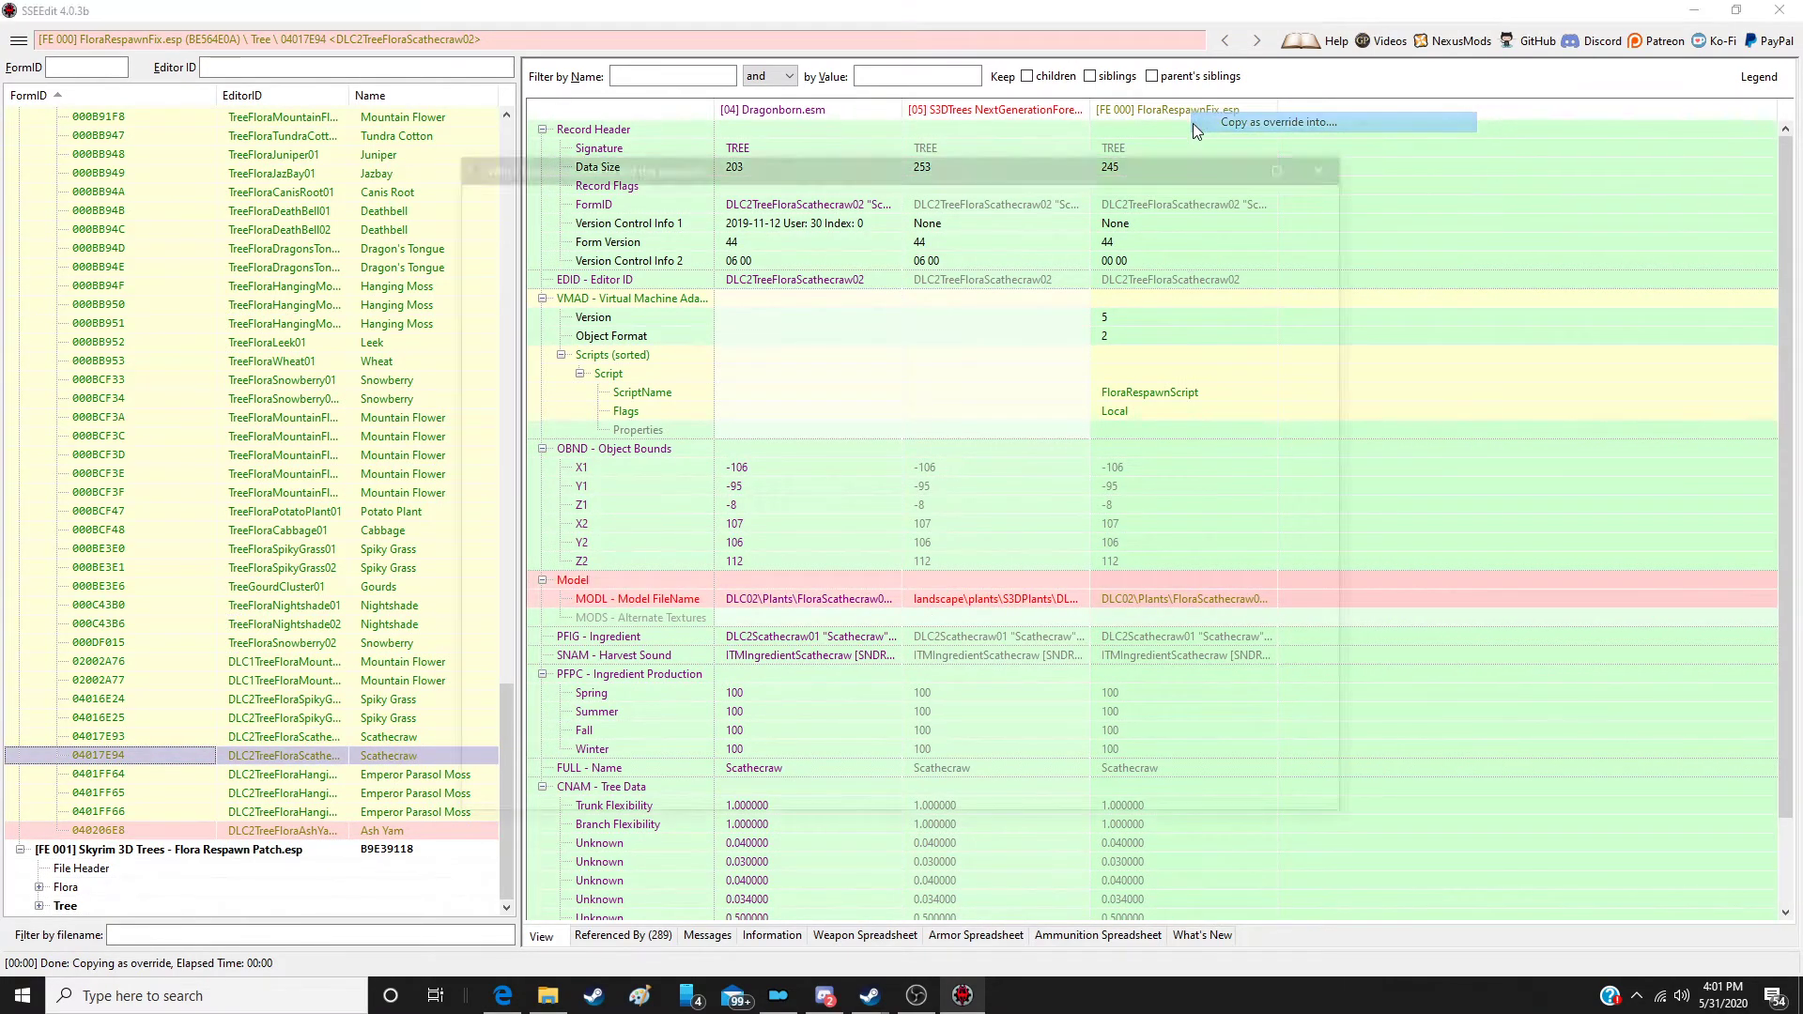
pyautogui.click(1192, 122)
pyautogui.doubleClick(1015, 242)
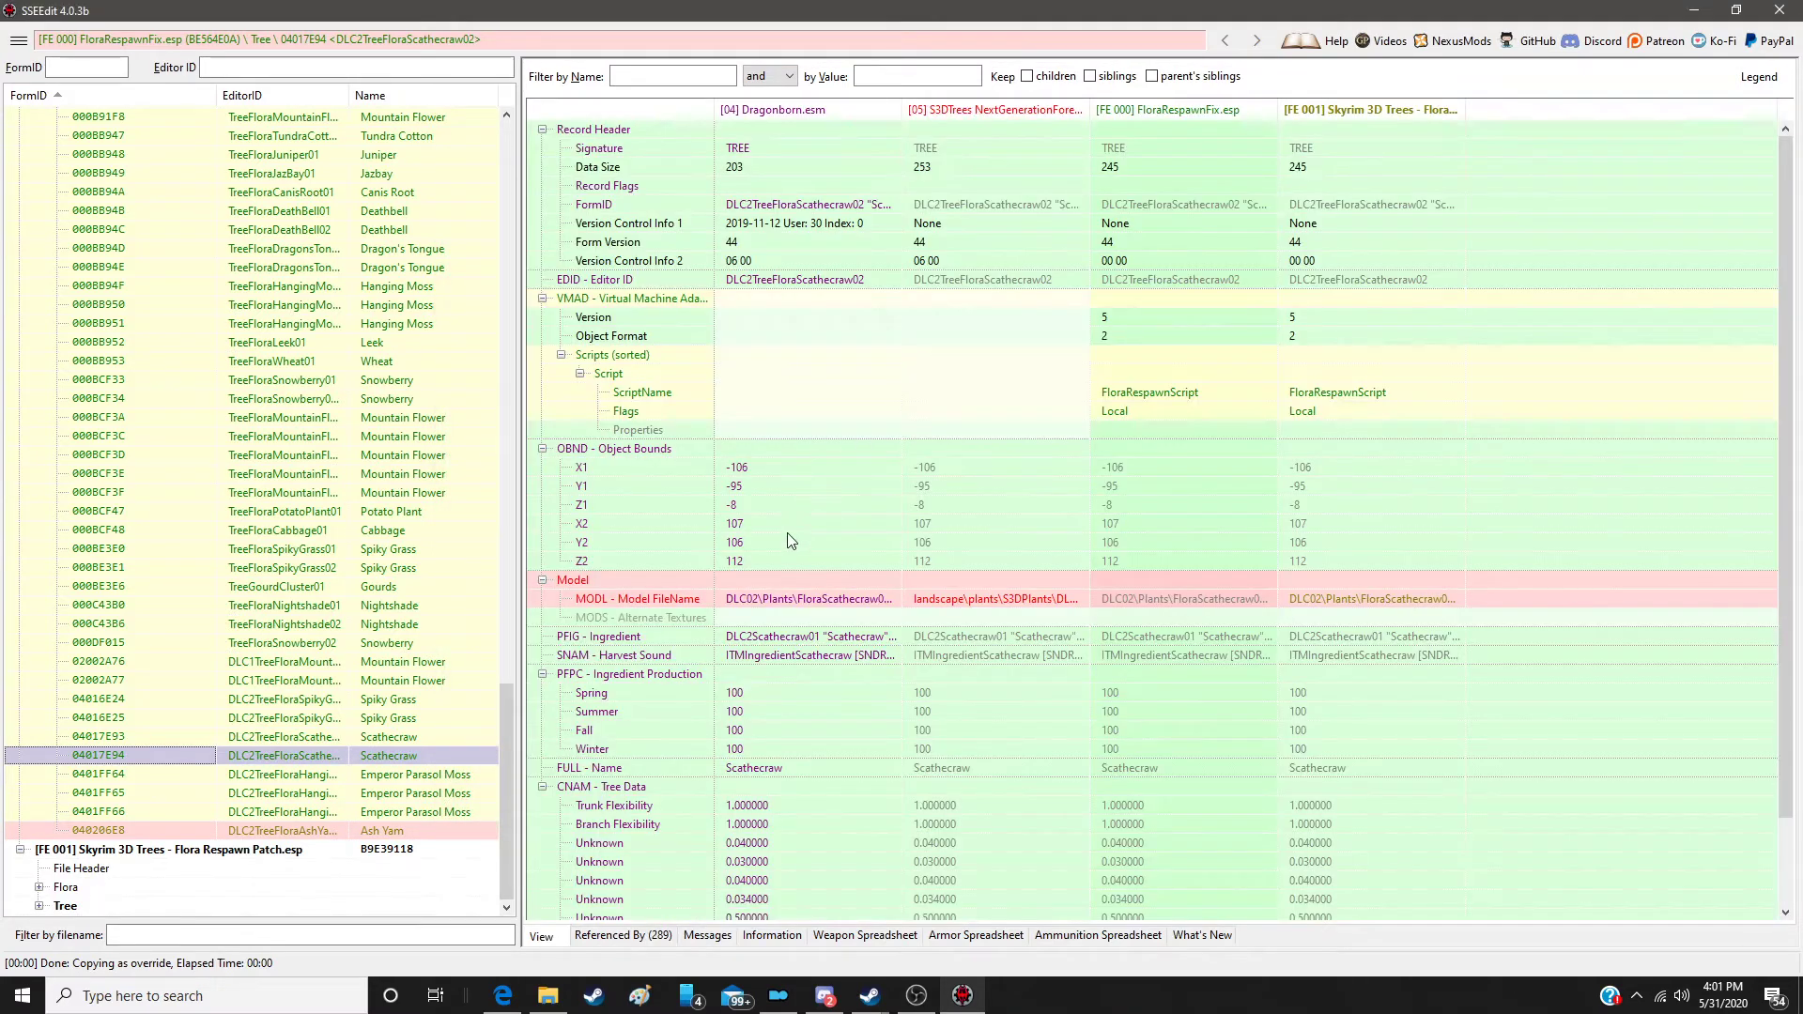
pyautogui.moveTo(785, 583); pyautogui.dragTo(1370, 588)
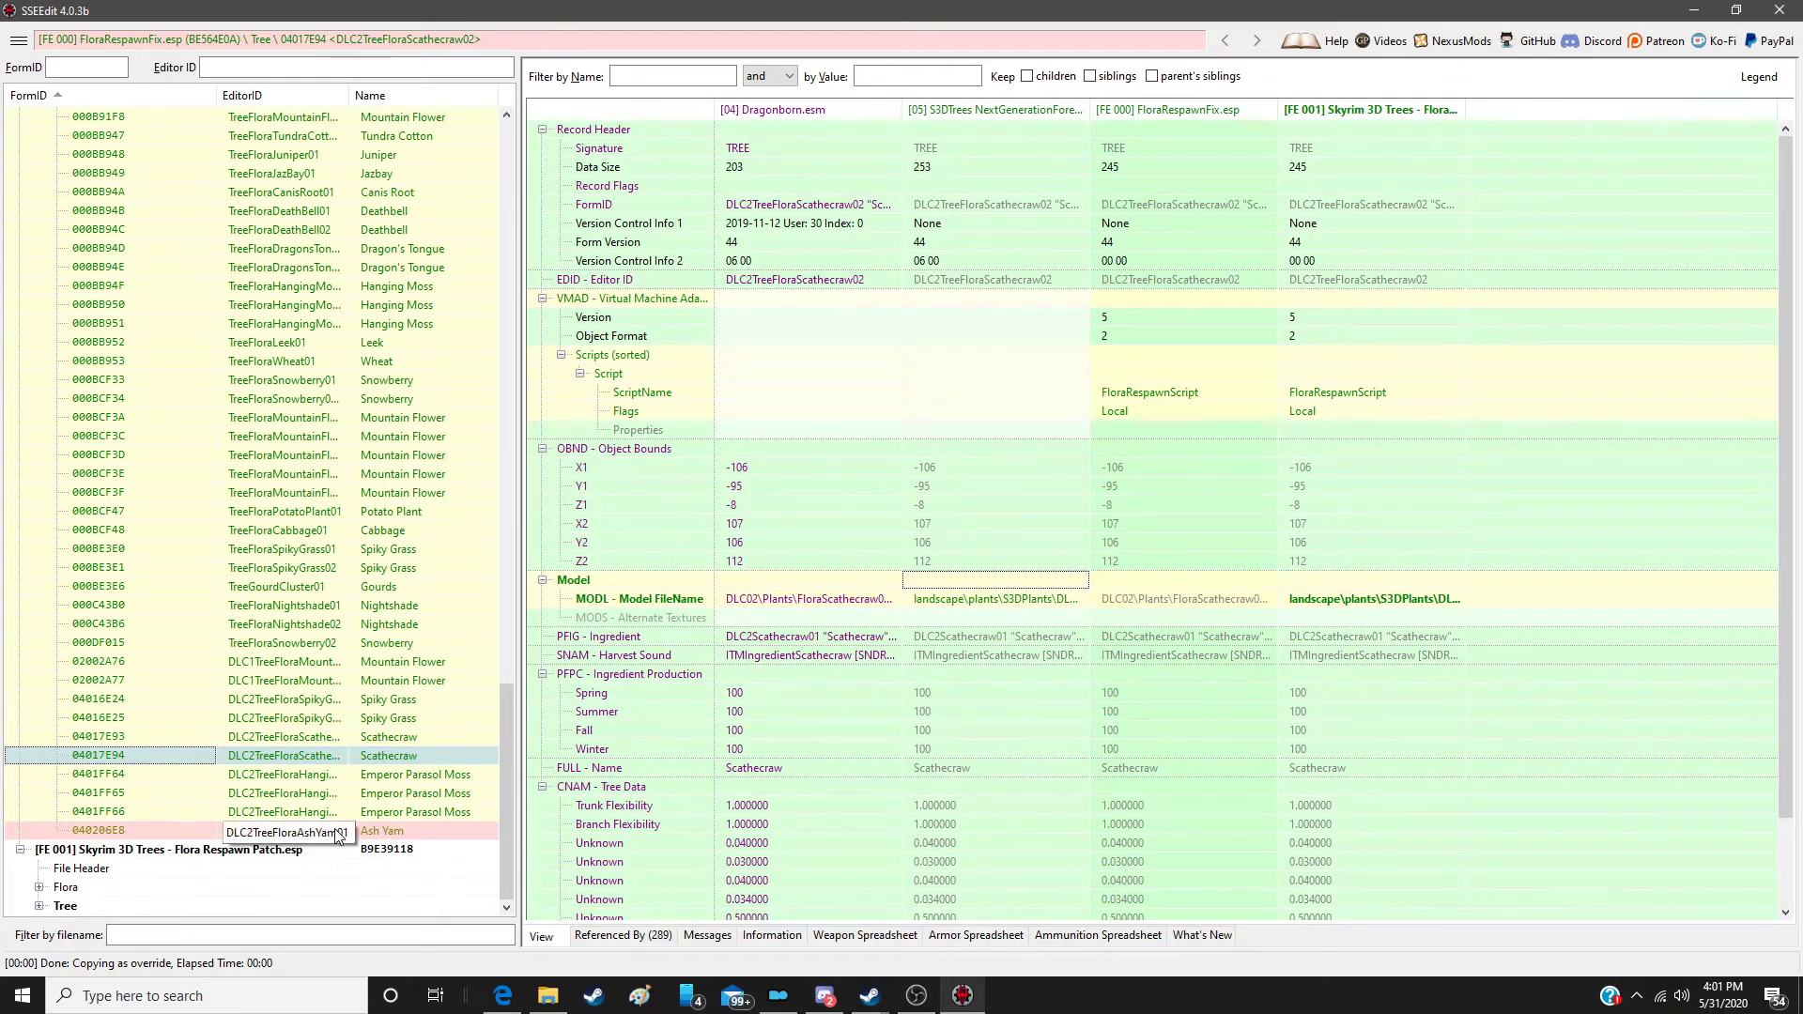
# Step: Copy the DLC2TreeFloraAshYam01 record from FloraRespawnFix.esp as an override into the Flora Respawn Patch, and forward the S3DTrees model
pyautogui.click(401, 833)
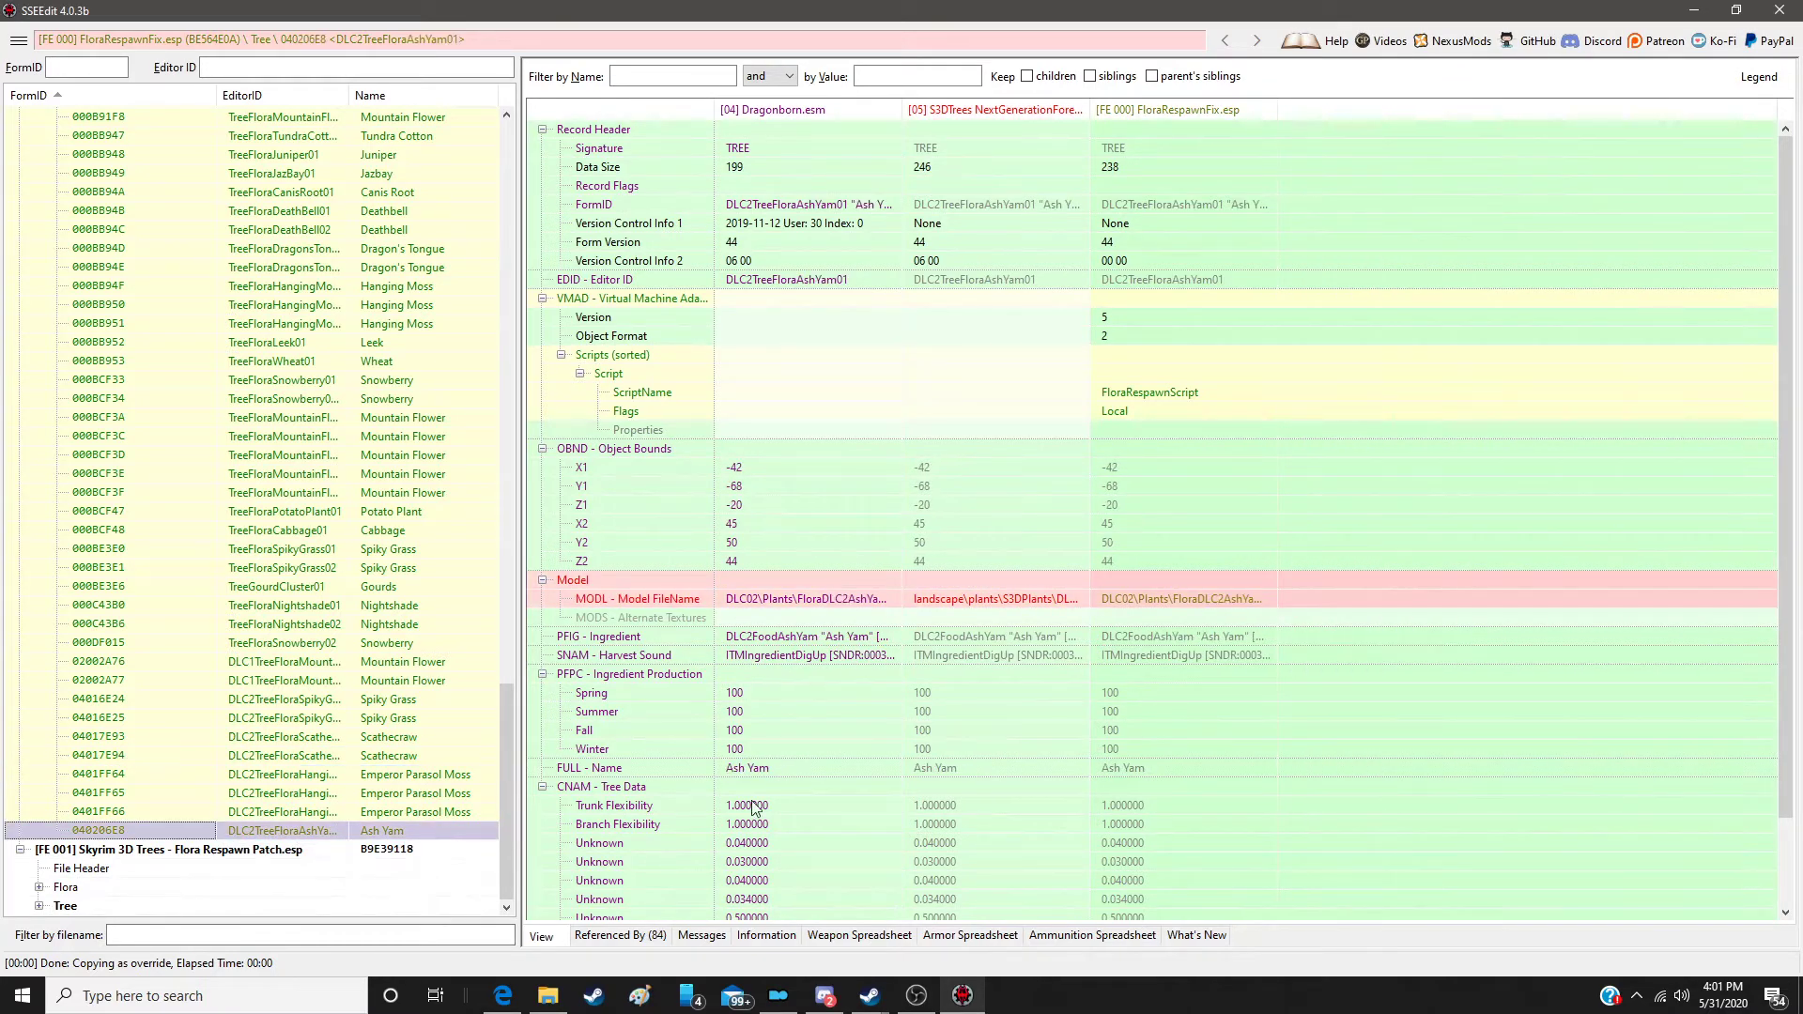
pyautogui.rightClick(1206, 117)
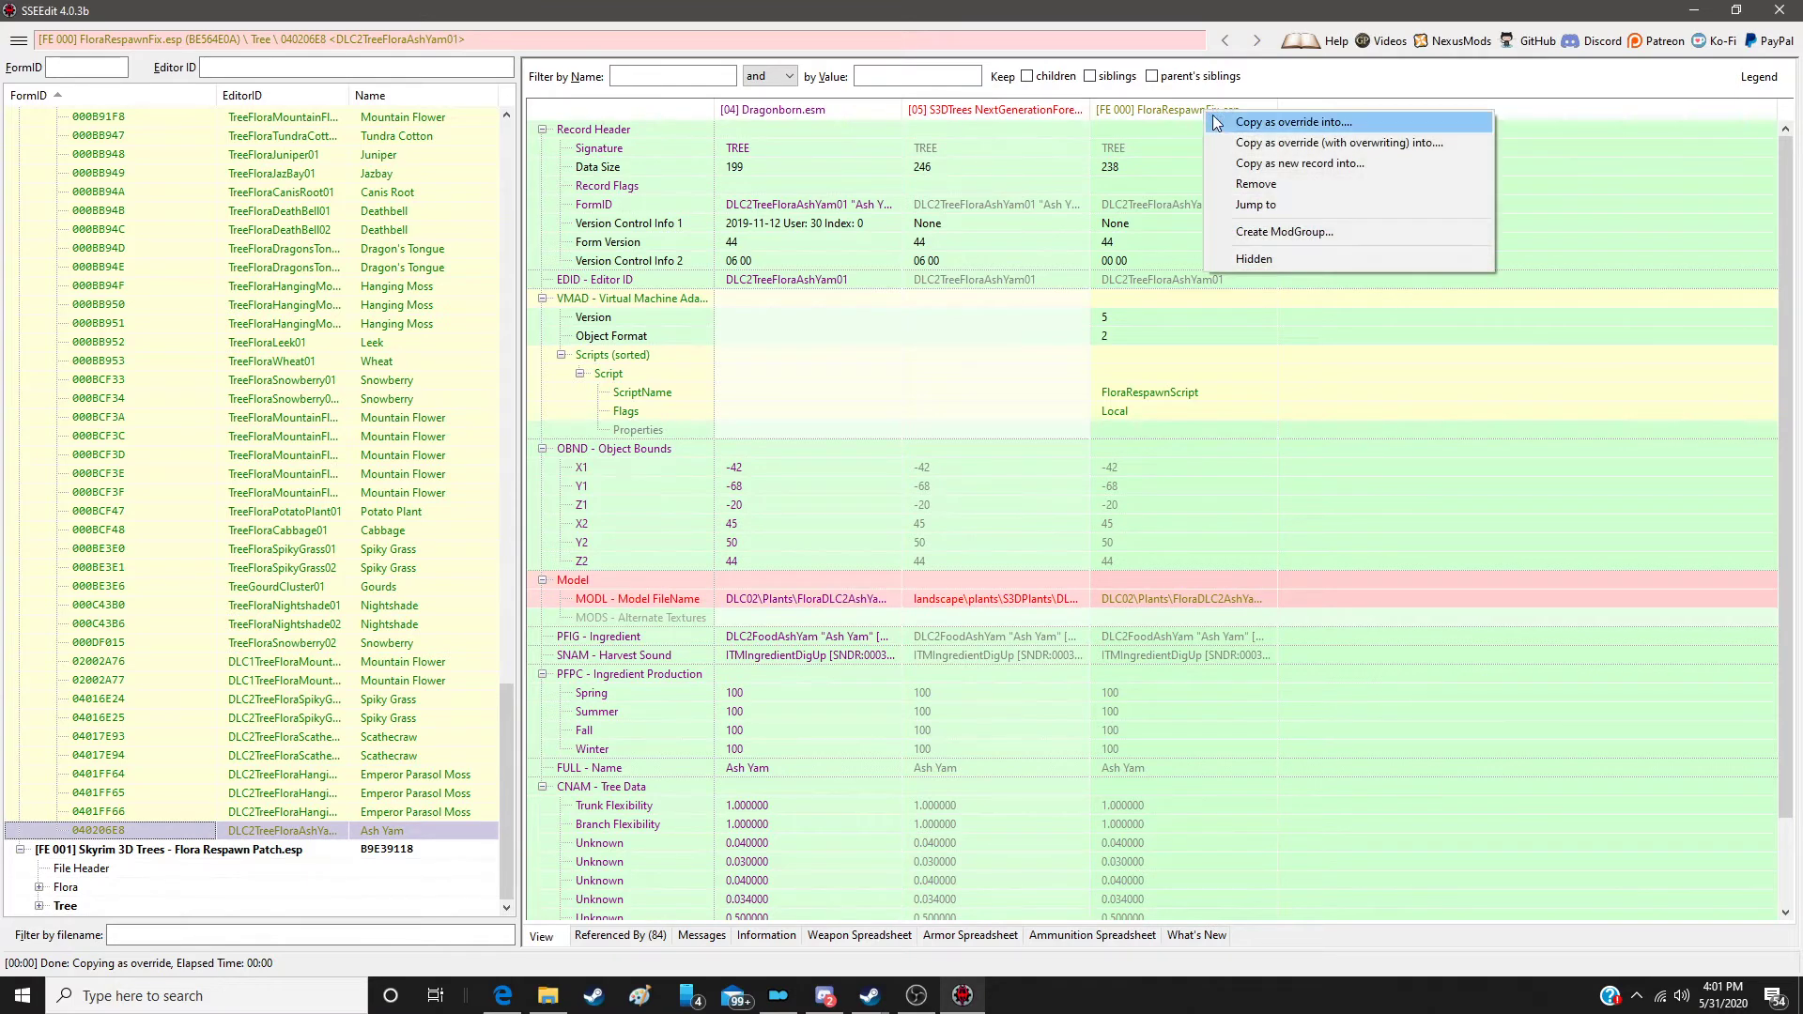
pyautogui.click(1217, 122)
pyautogui.doubleClick(1061, 242)
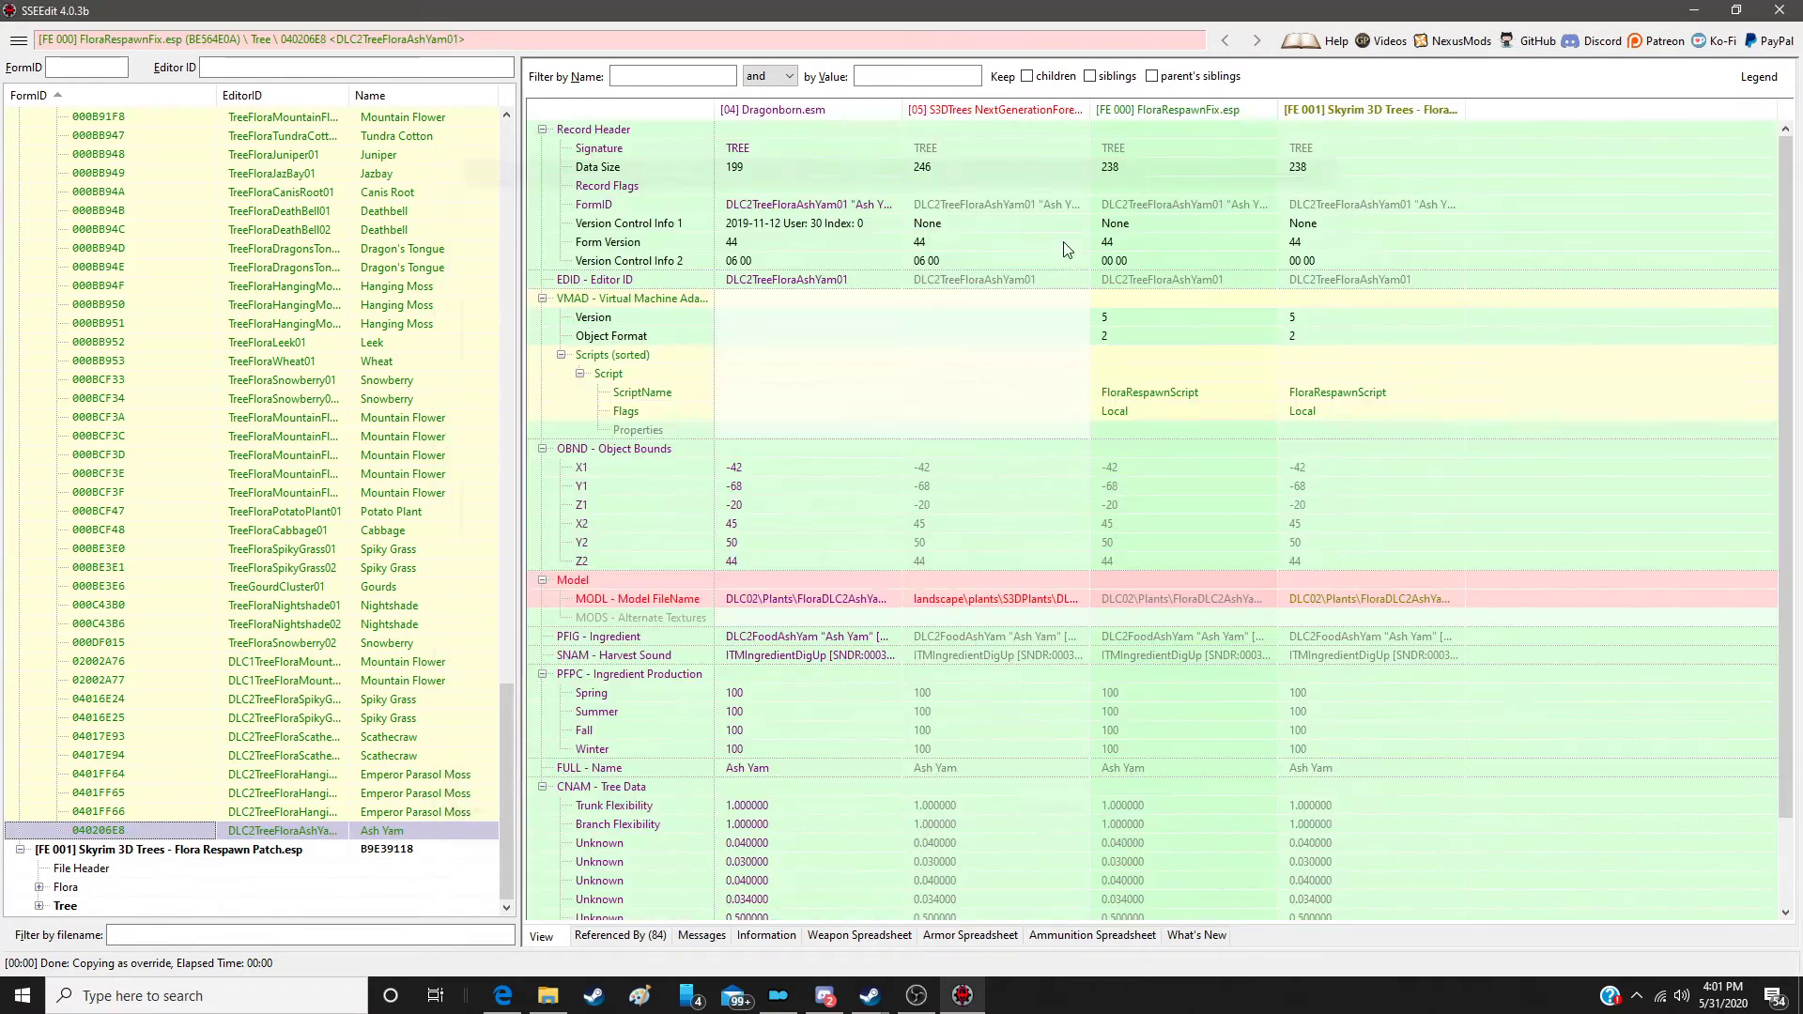
pyautogui.click(976, 582)
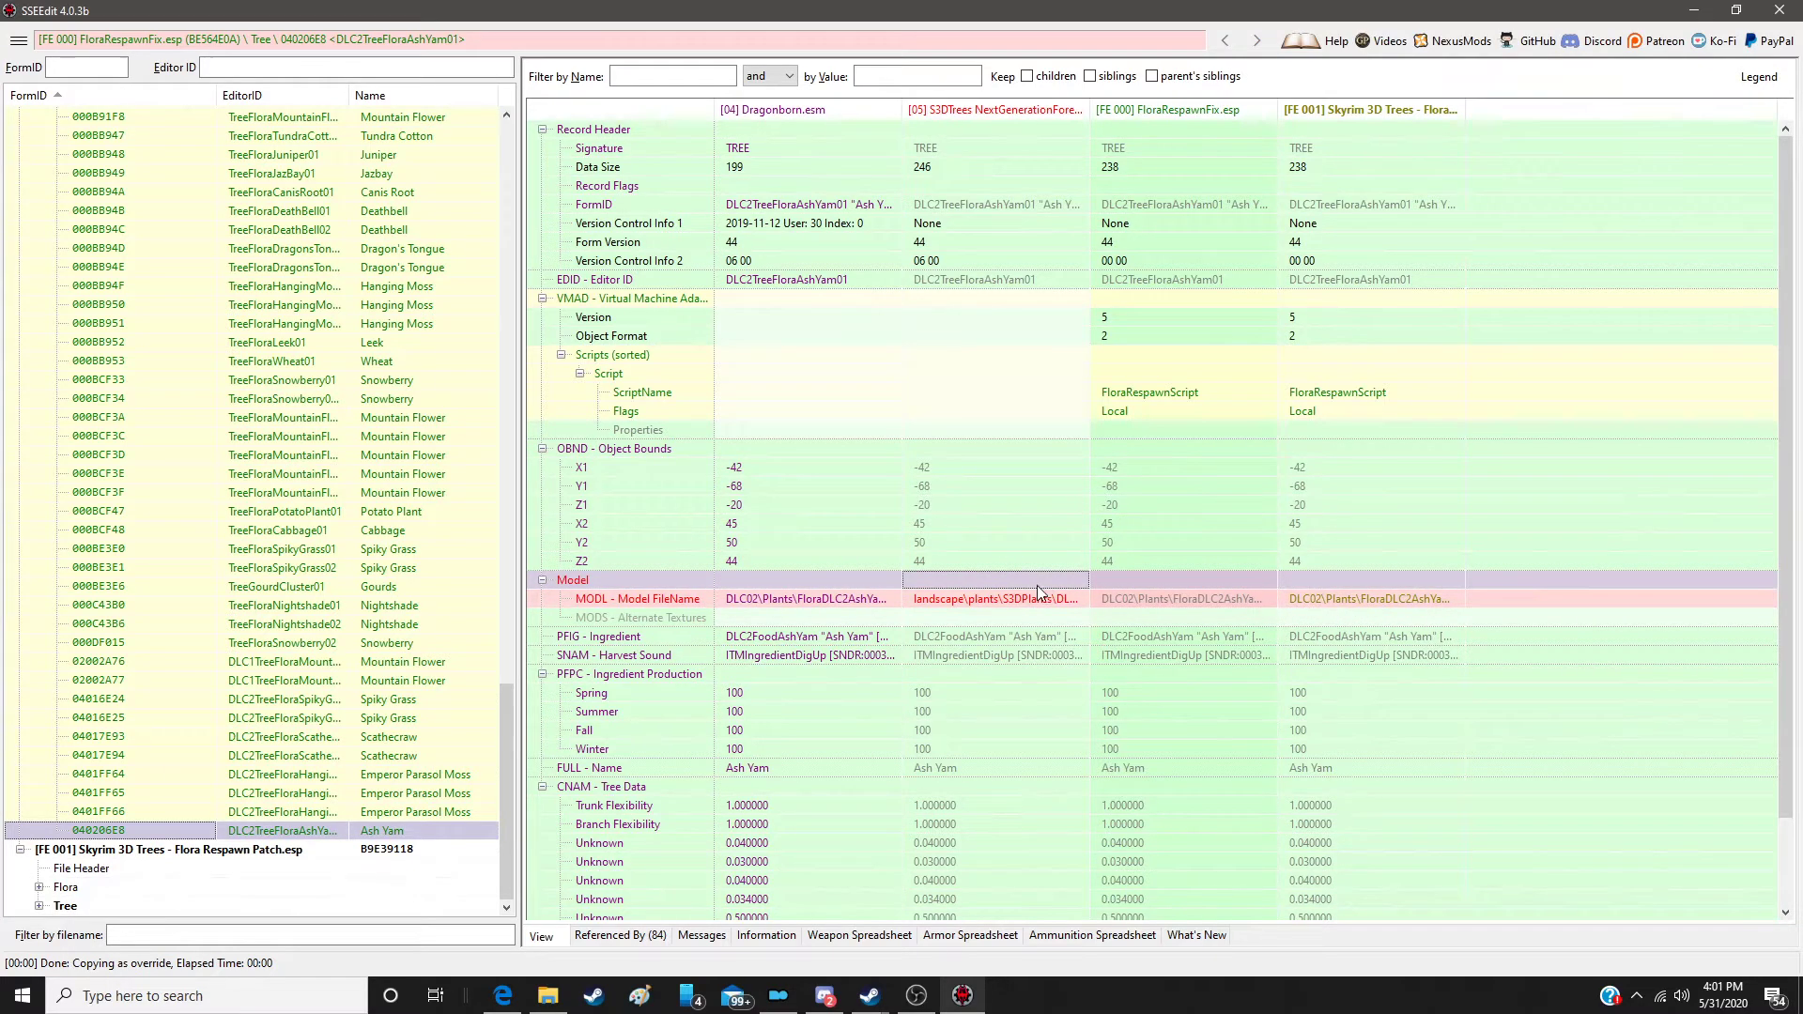
pyautogui.moveTo(1328, 582); pyautogui.dragTo(1381, 587)
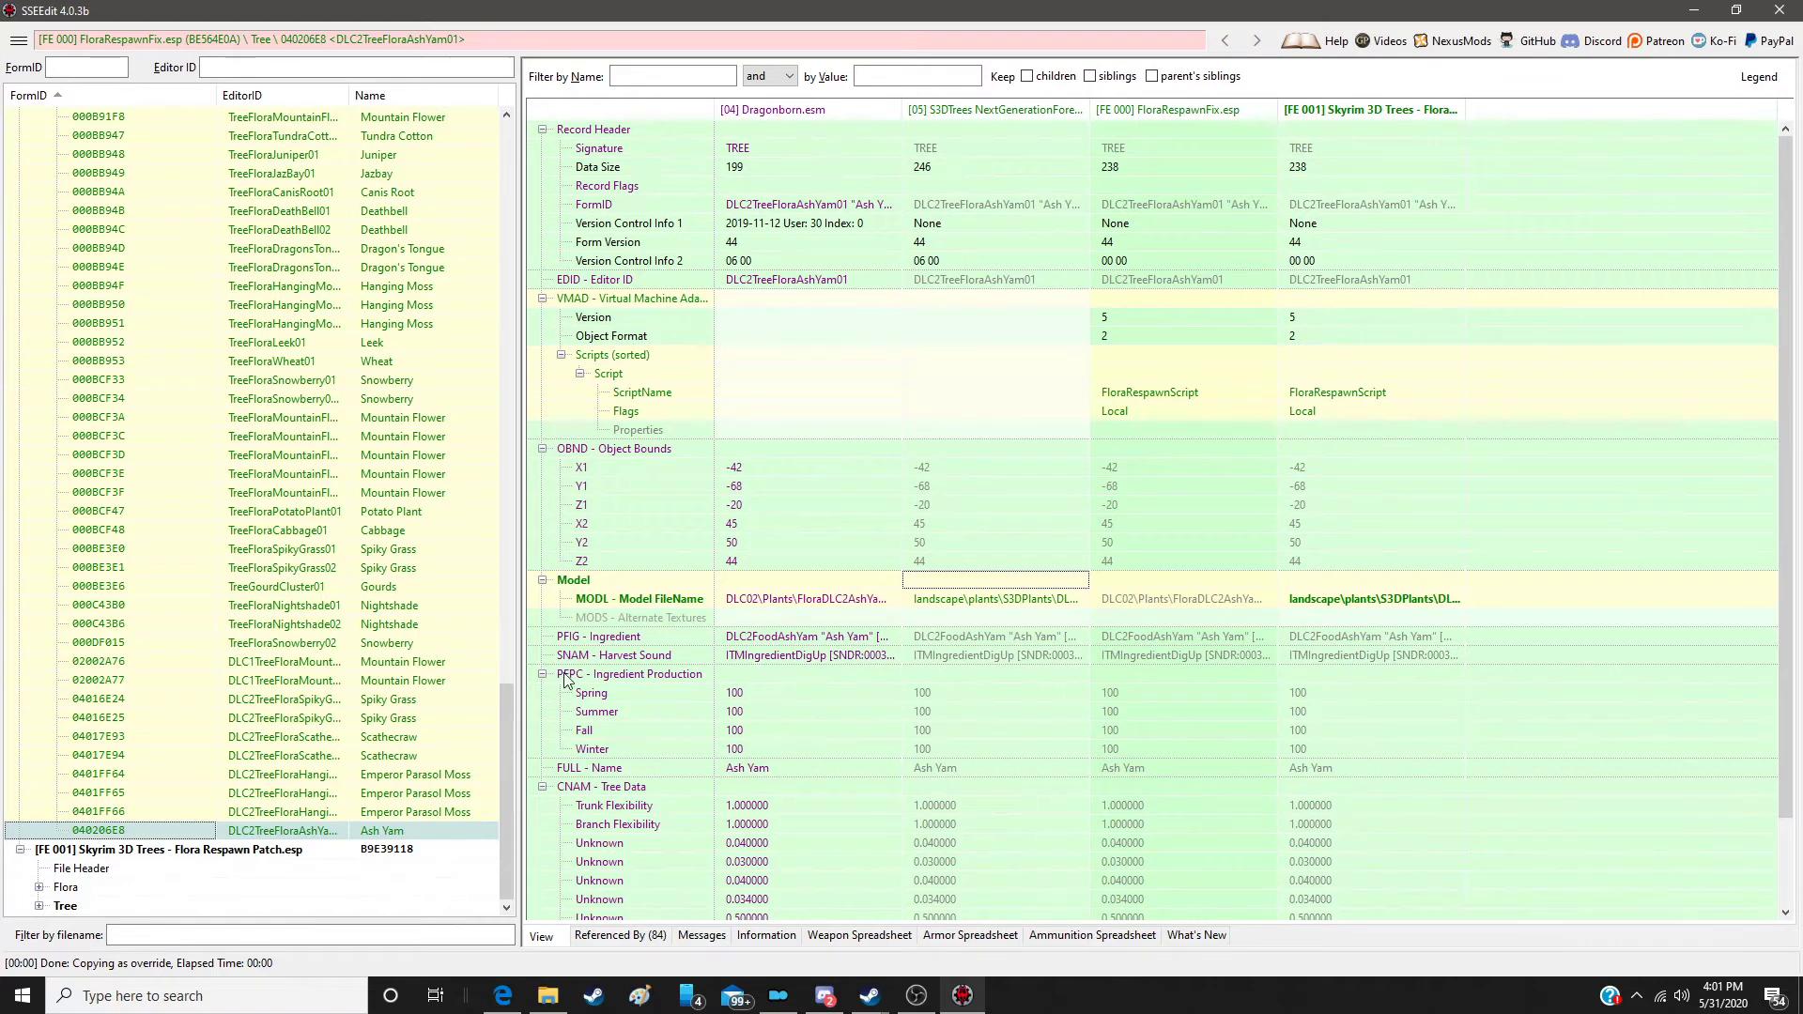
# Step: Check the FloraRespawnFix.esp records for remaining conflicts, and review the Flora and Tree groups of the Flora Respawn Patch
pyautogui.scroll(10, 463, 714)
pyautogui.scroll(15, 434, 668)
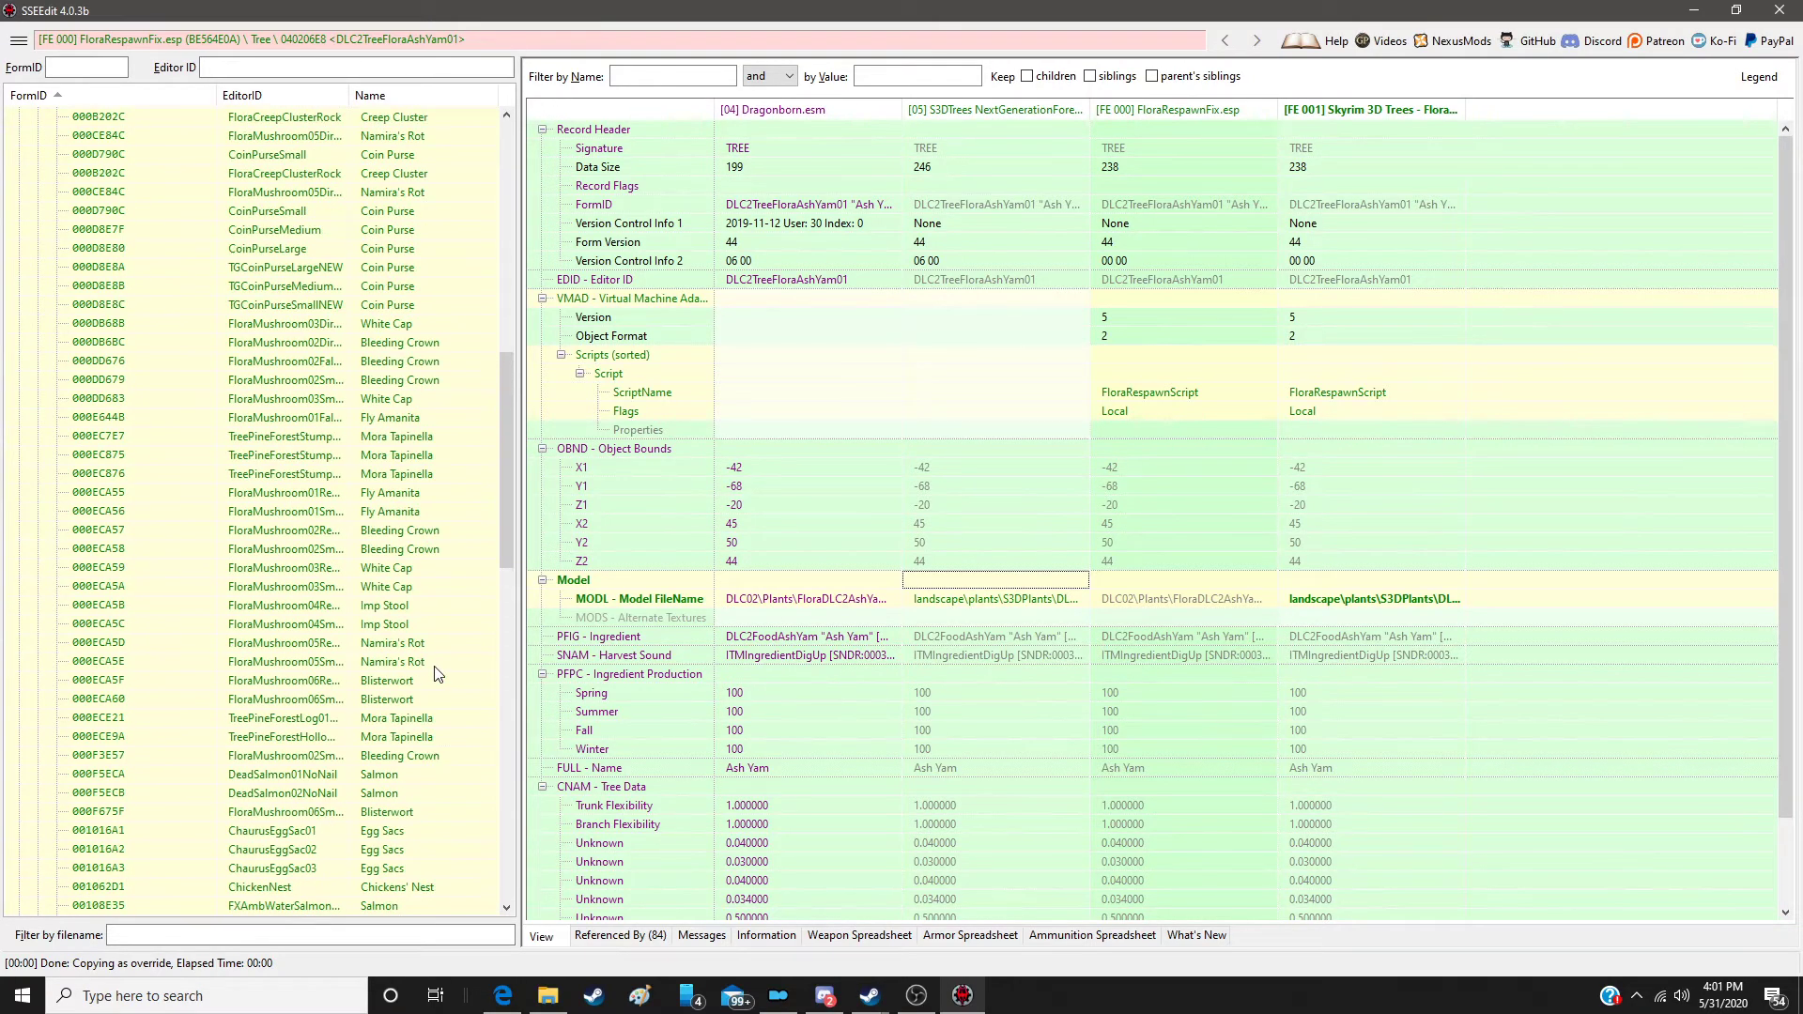
pyautogui.scroll(8, 434, 674)
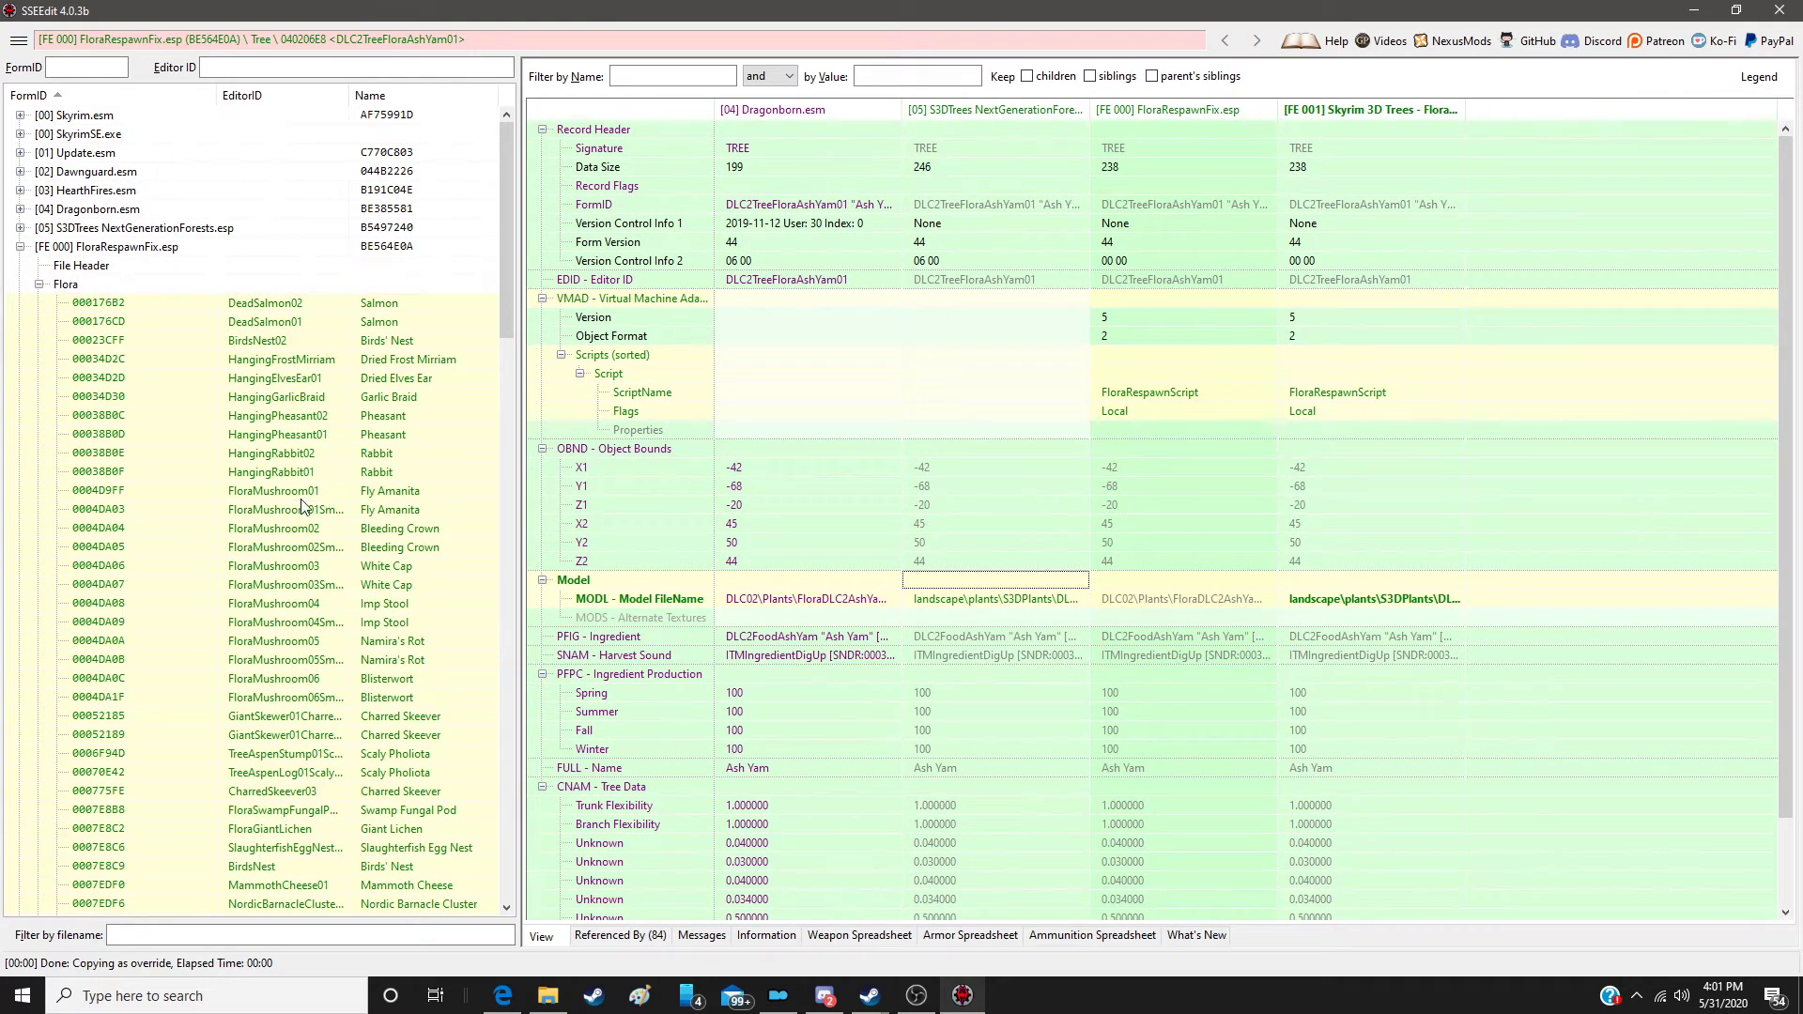
pyautogui.scroll(-10, 254, 526)
pyautogui.scroll(-20, 279, 612)
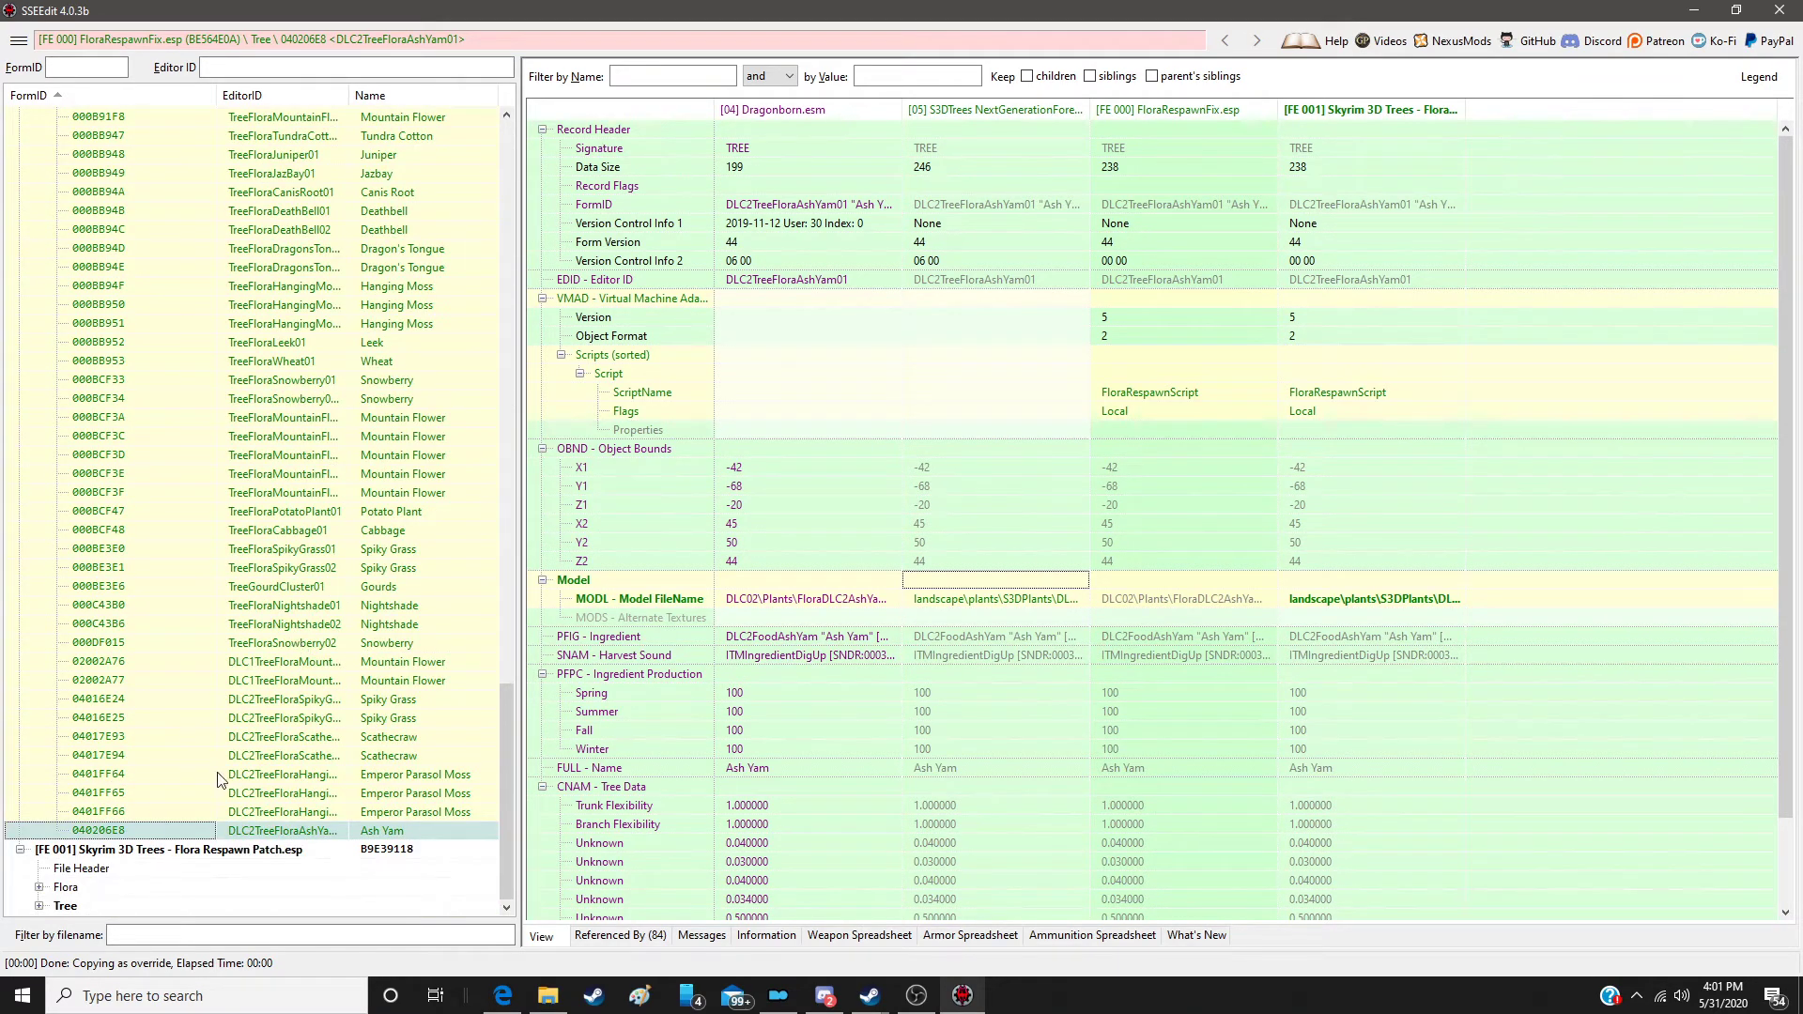
pyautogui.click(38, 887)
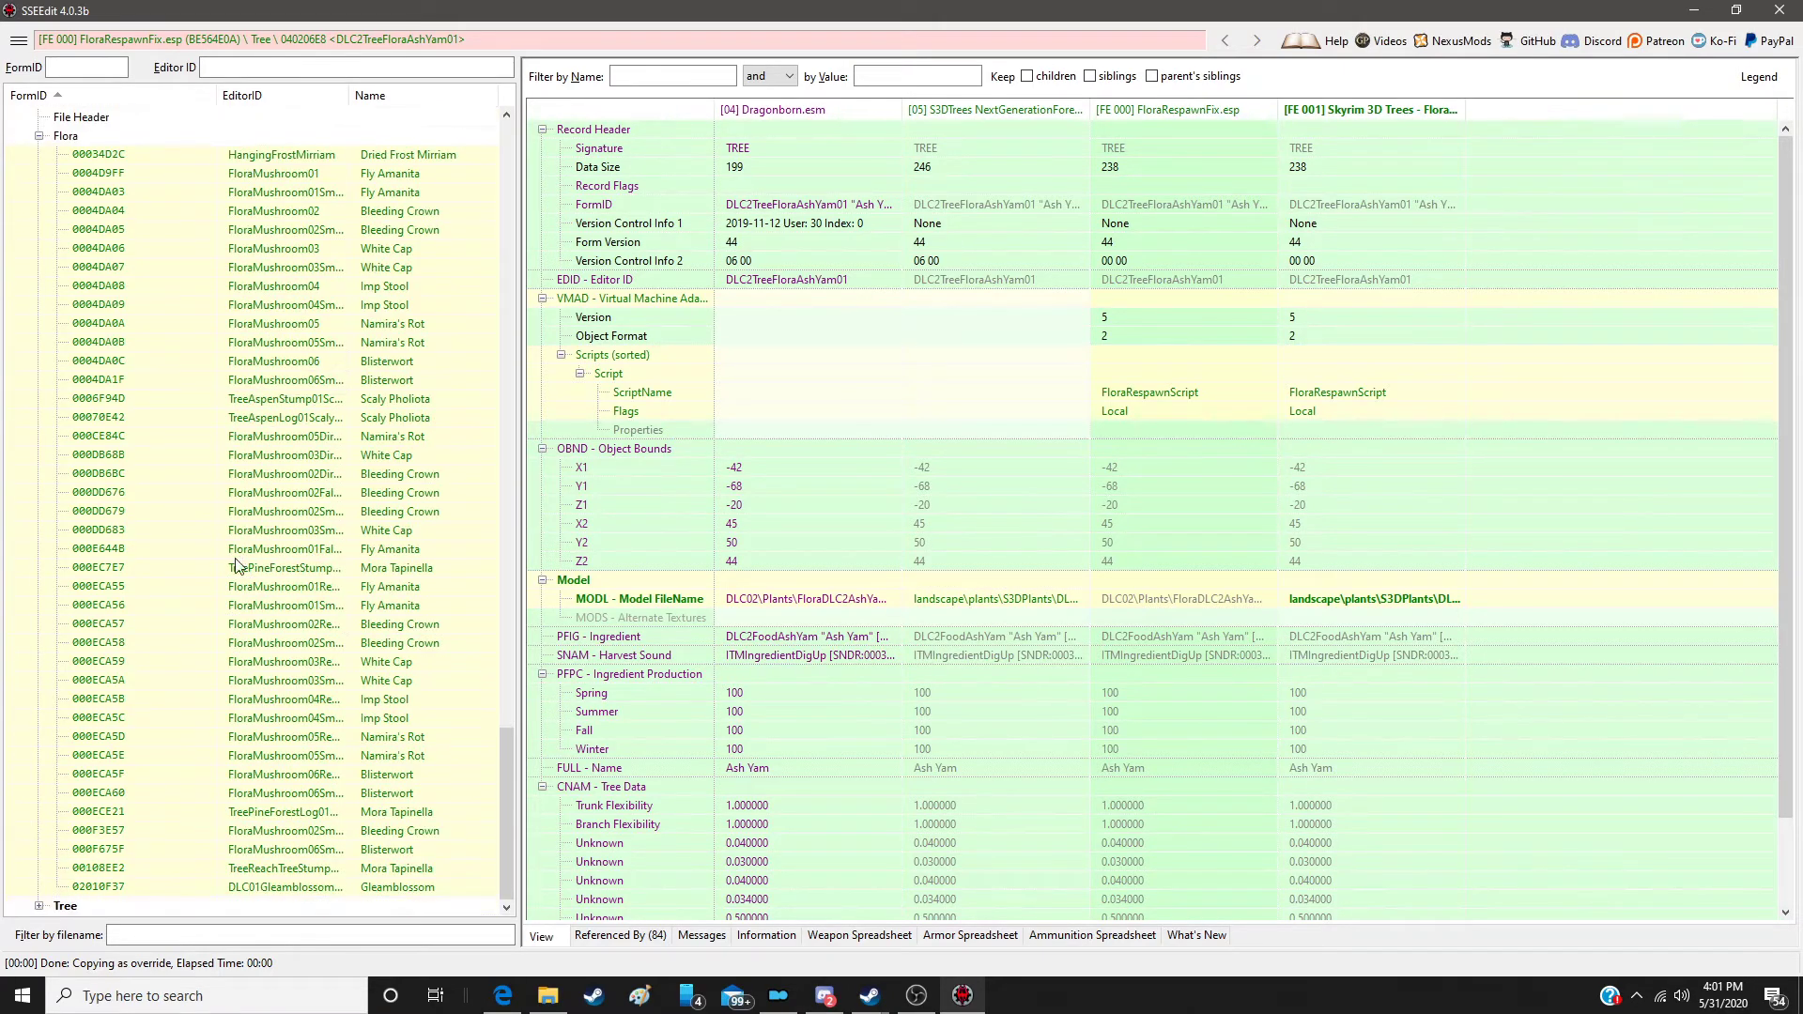
pyautogui.click(39, 906)
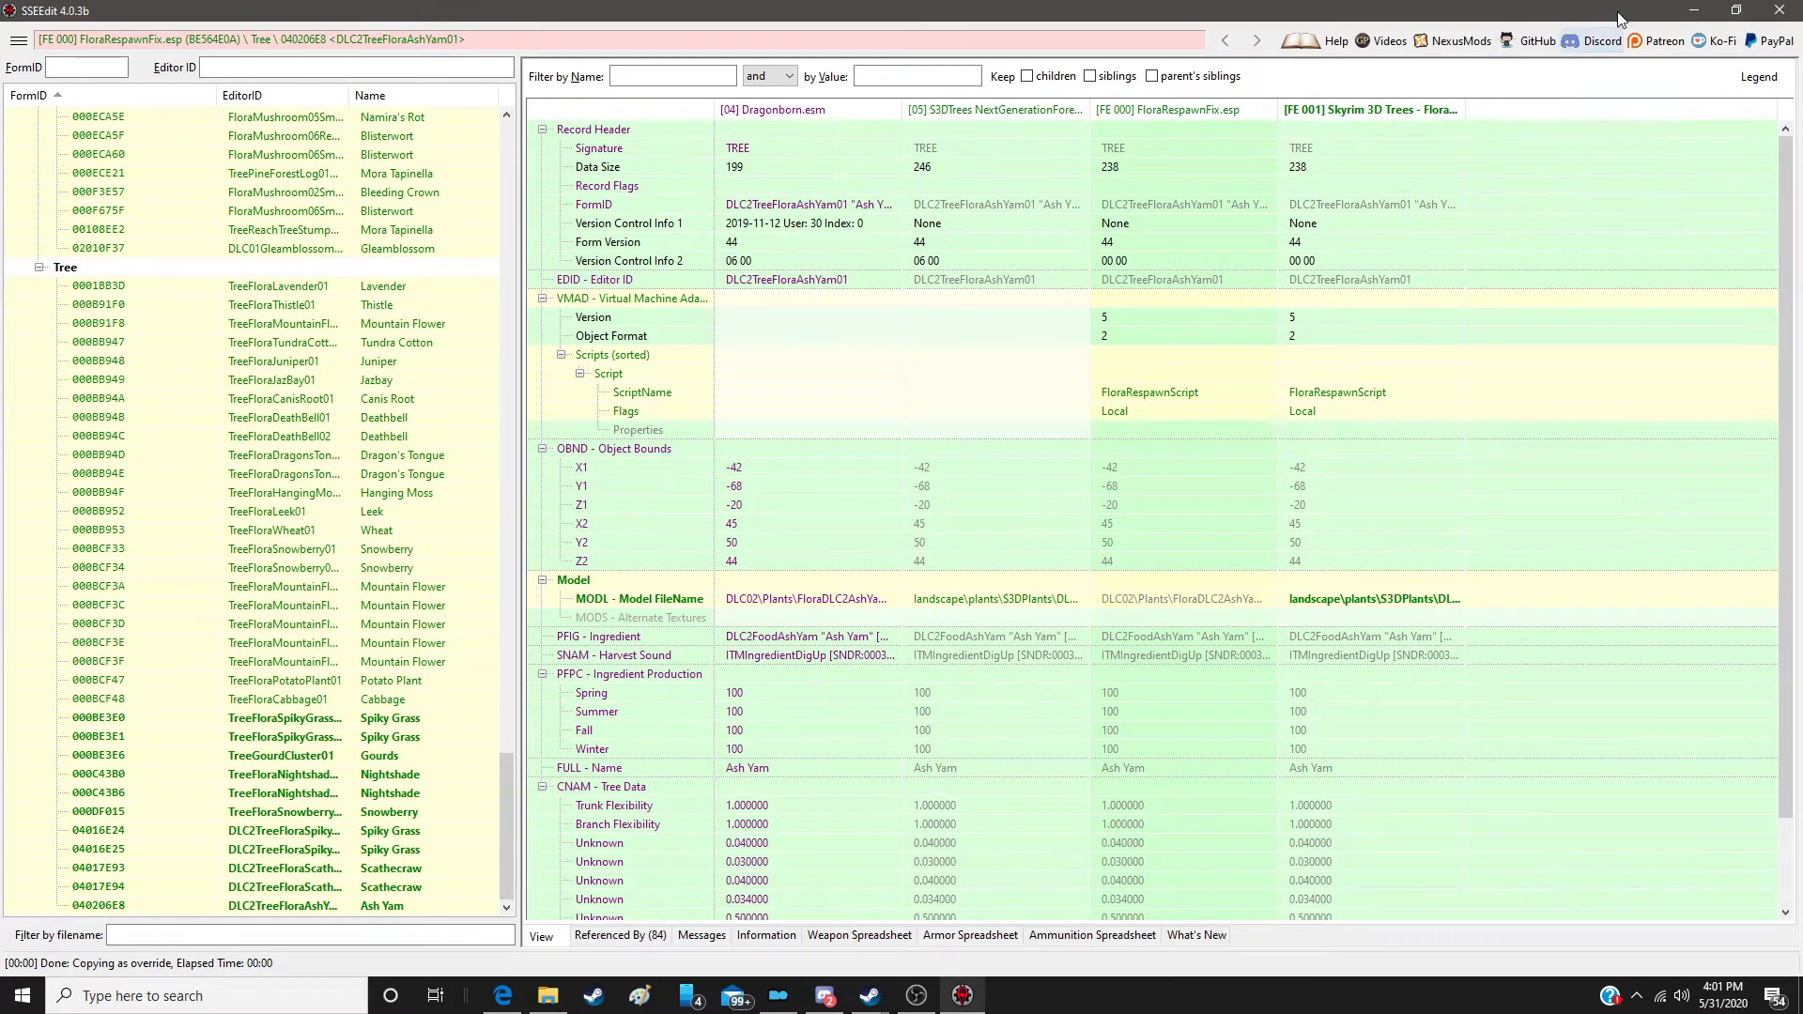
# Step: Exit SSEEdit, saving the changed Skyrim 3D Trees - Flora Respawn Patch.esp
pyautogui.click(1793, 12)
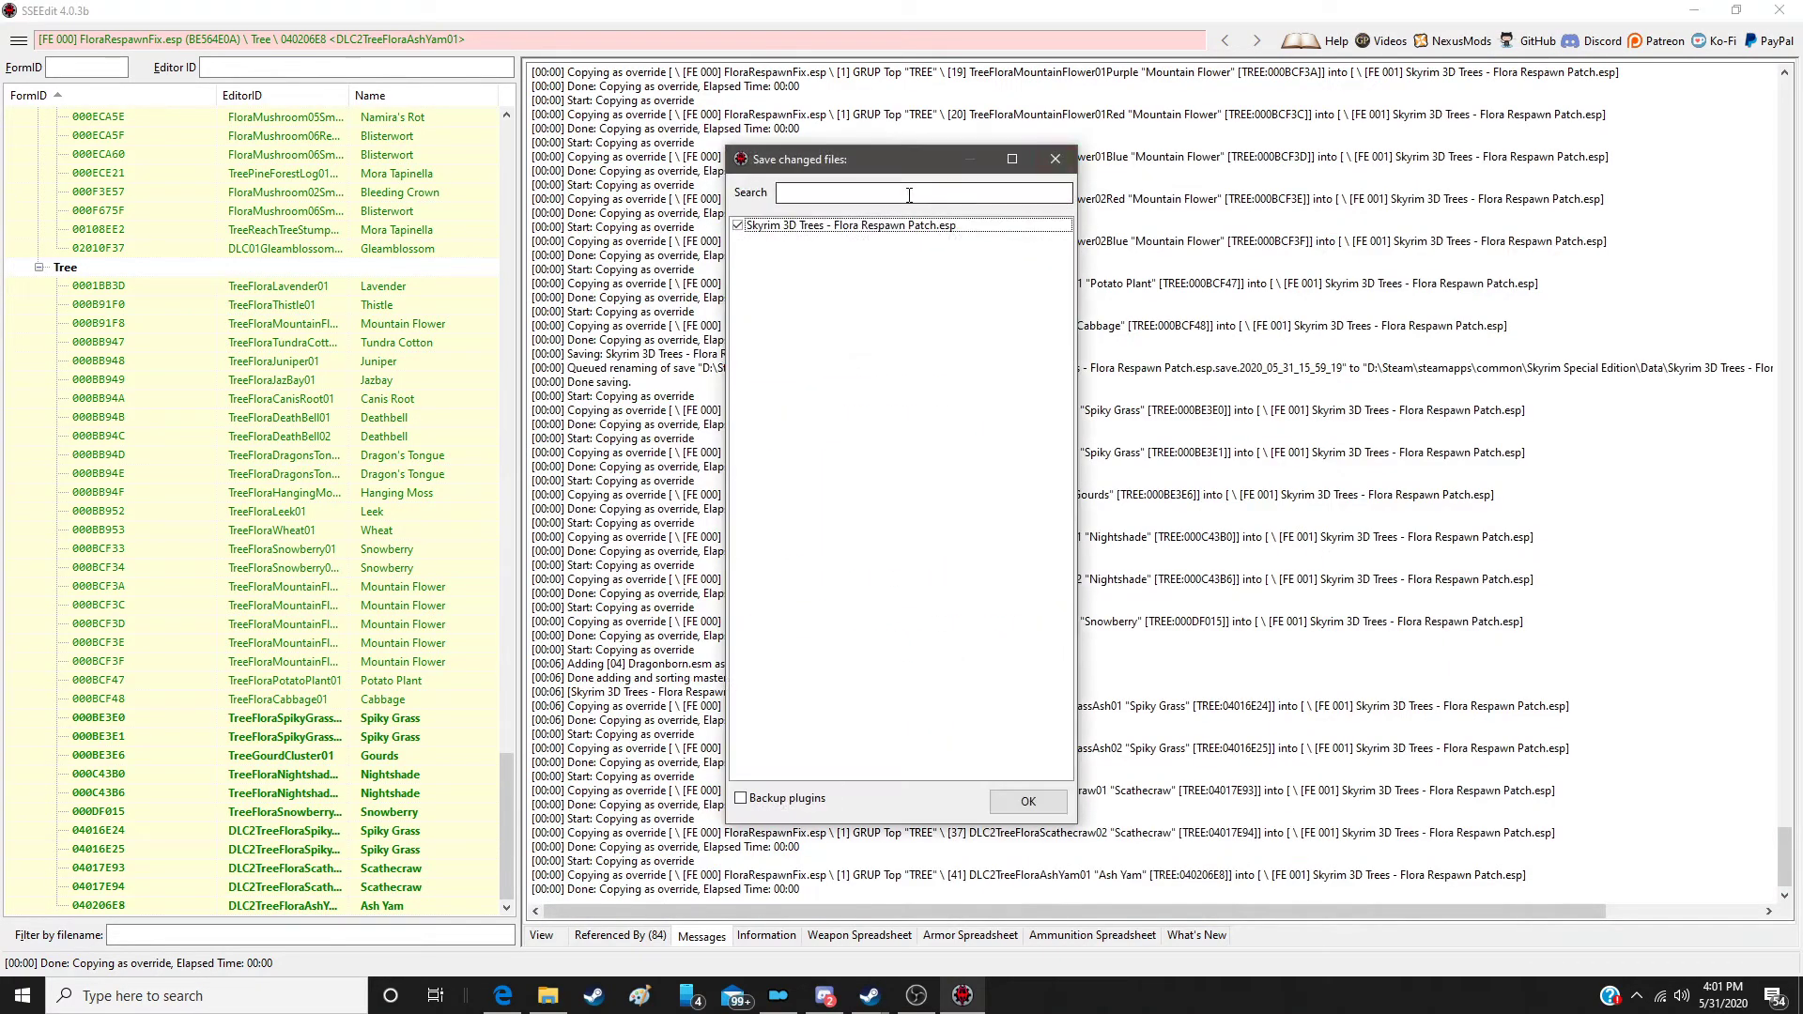
pyautogui.click(1026, 803)
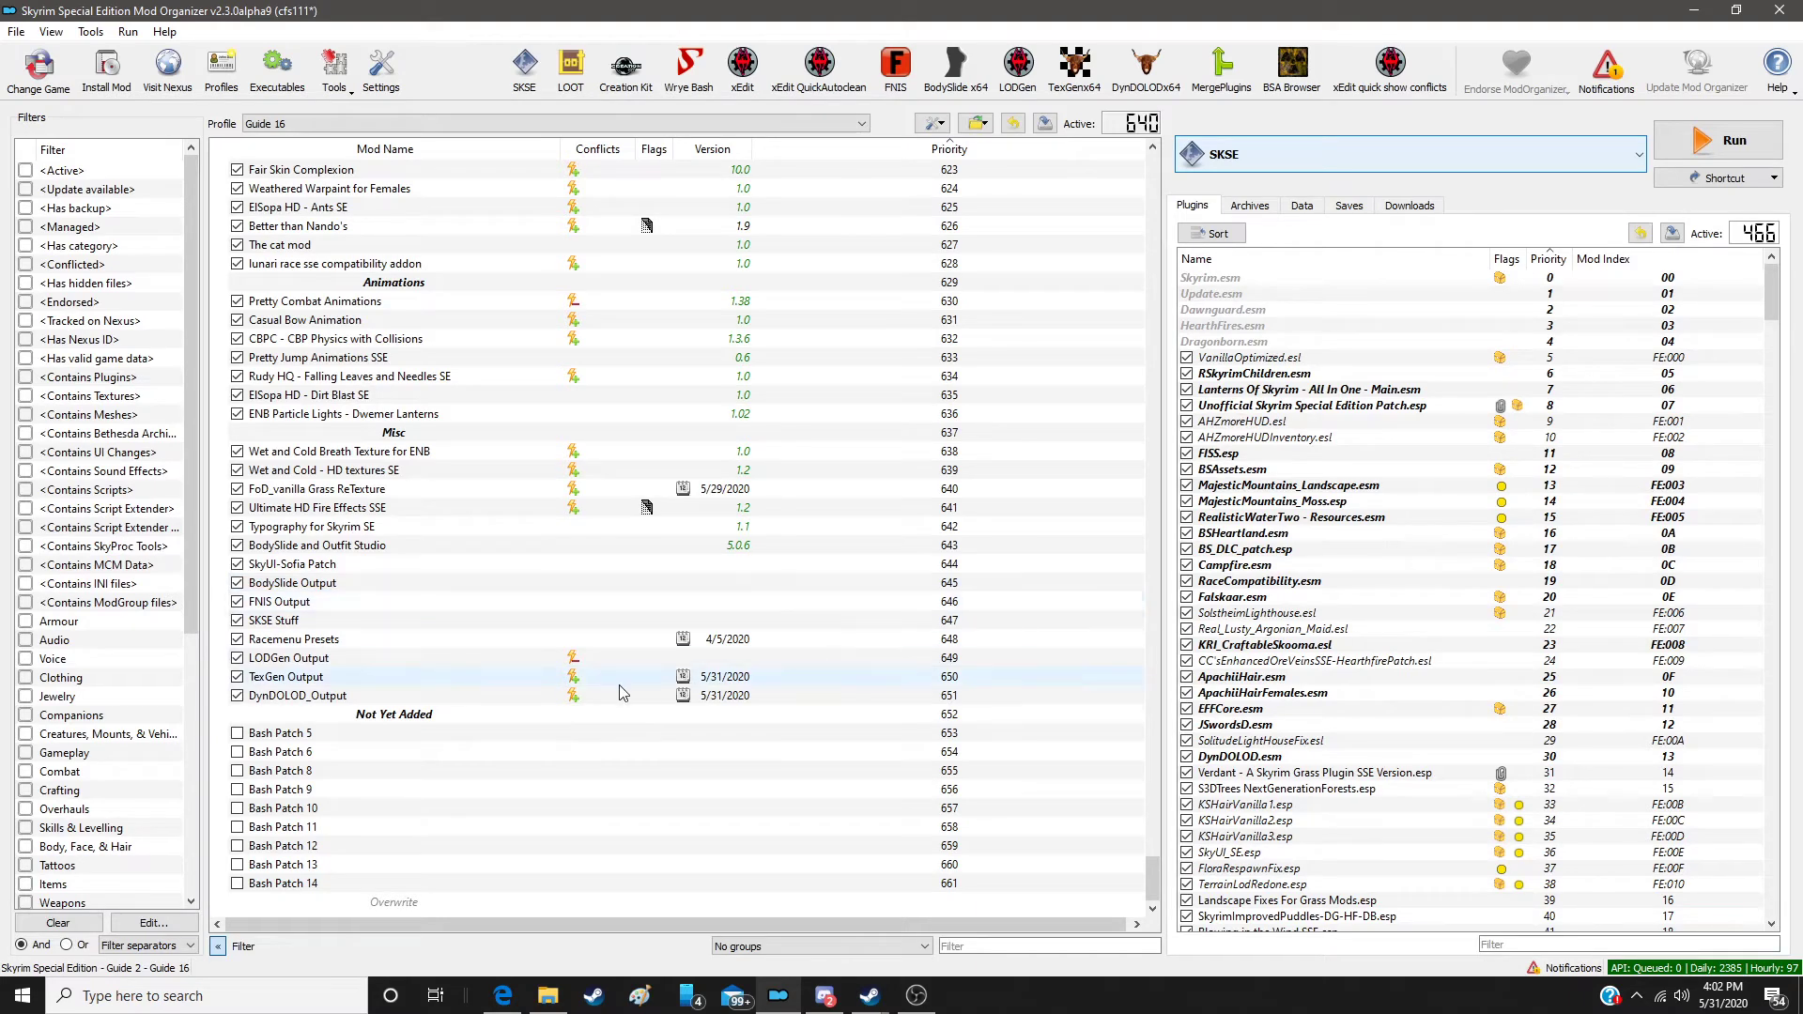
# Step: Create a mod named "Skyrim 3D Trees - Flora Respawn Fix Patch" from the Overwrite contents in Mod Organizer, and enable it
pyautogui.rightClick(456, 903)
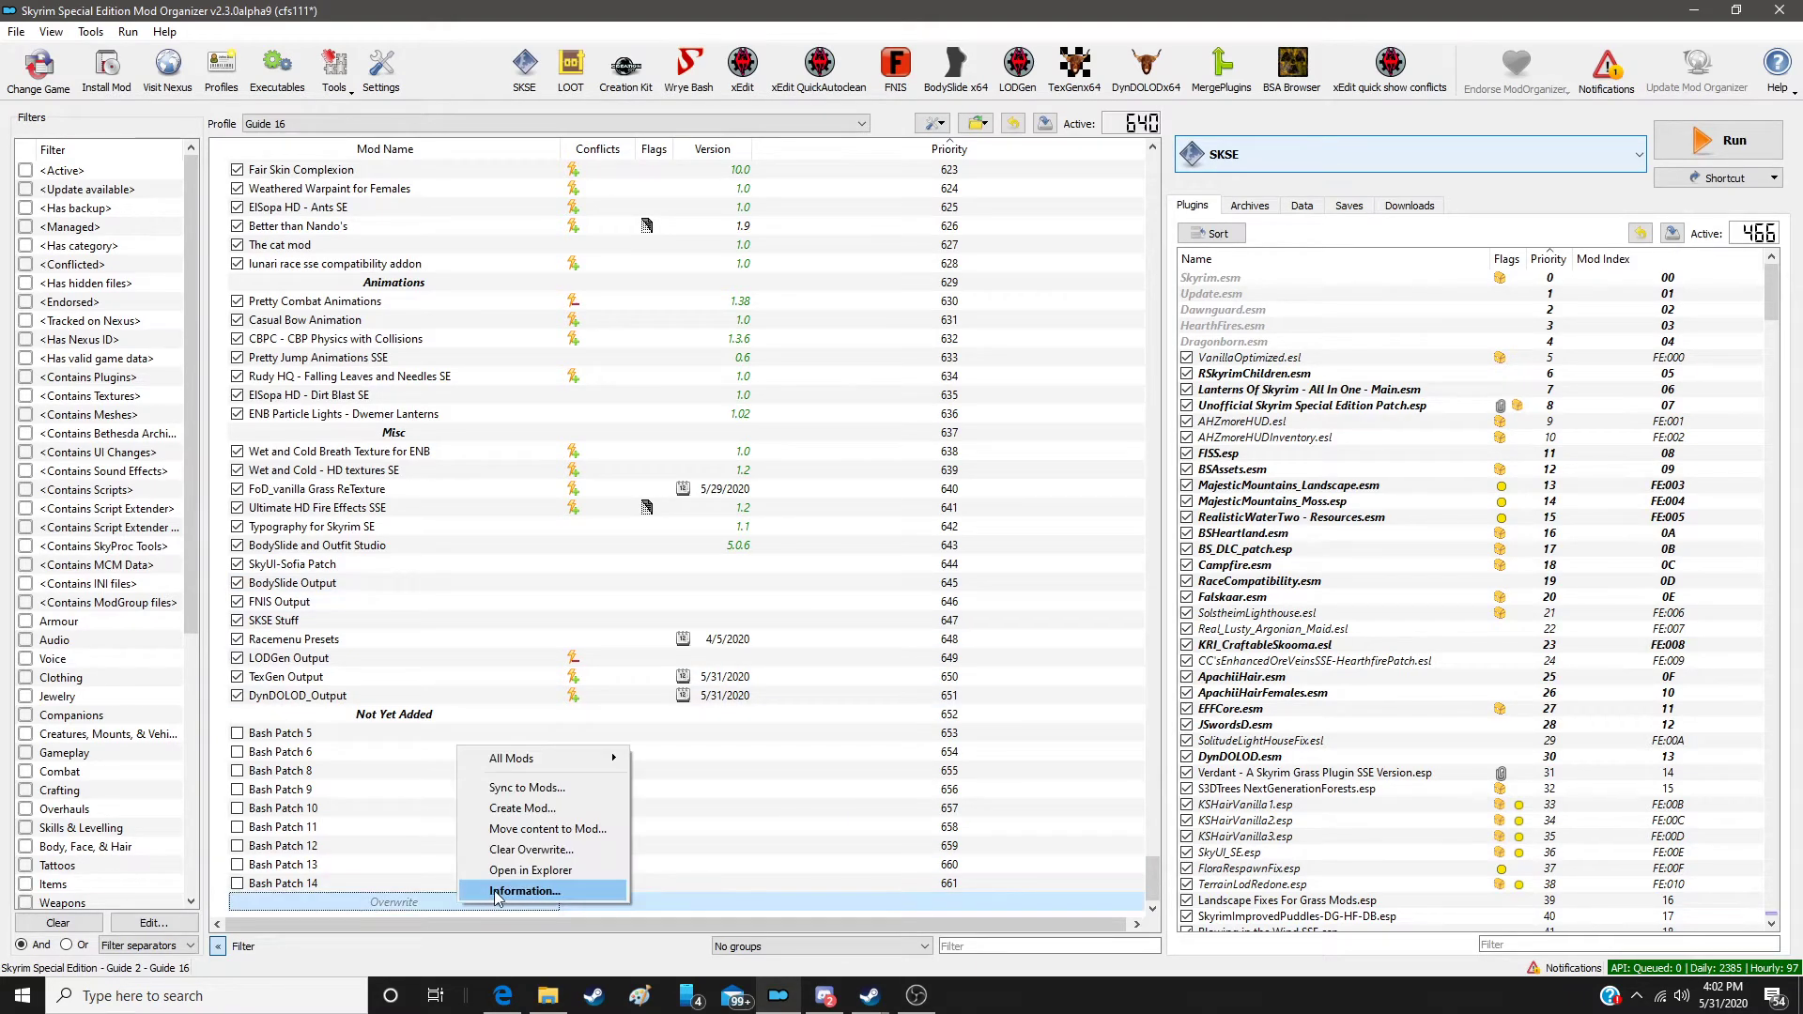
pyautogui.click(514, 810)
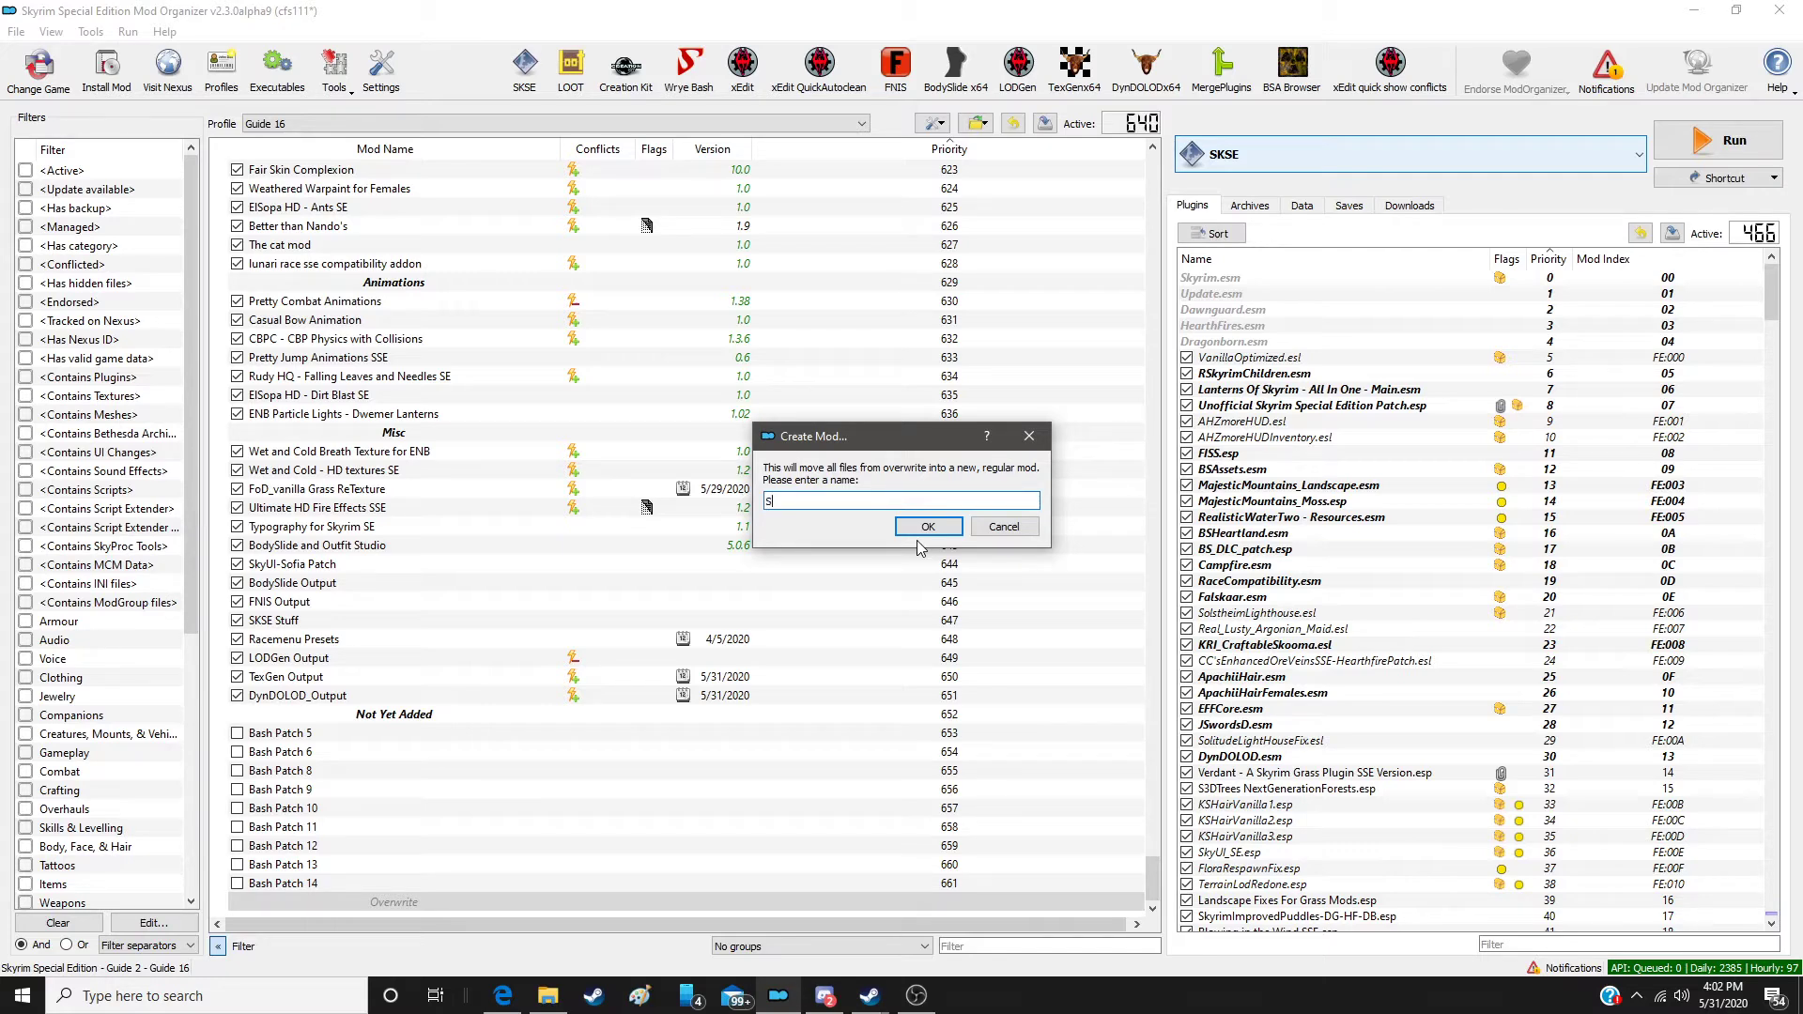
pyautogui.write('Skyrim 3d')
pyautogui.press('BackSpace')
pyautogui.write('D Trees - Flora Respawn Fix Patch')
pyautogui.press('Return')
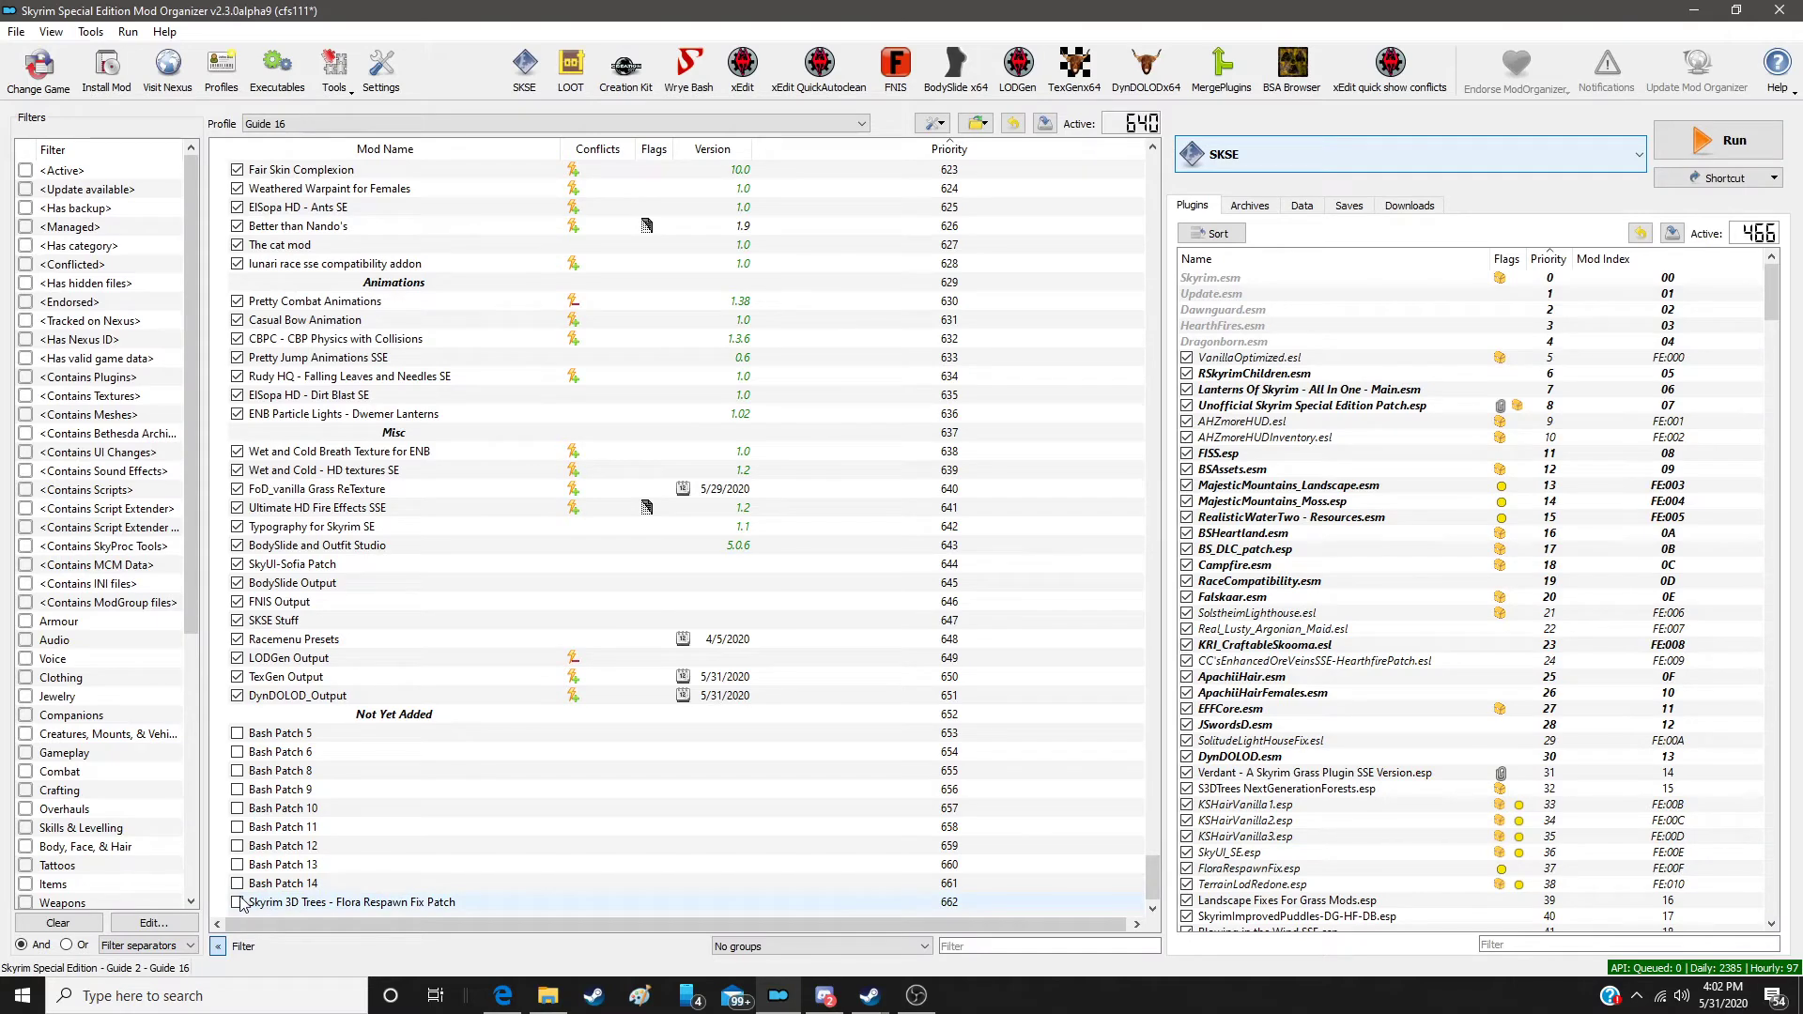
pyautogui.click(237, 903)
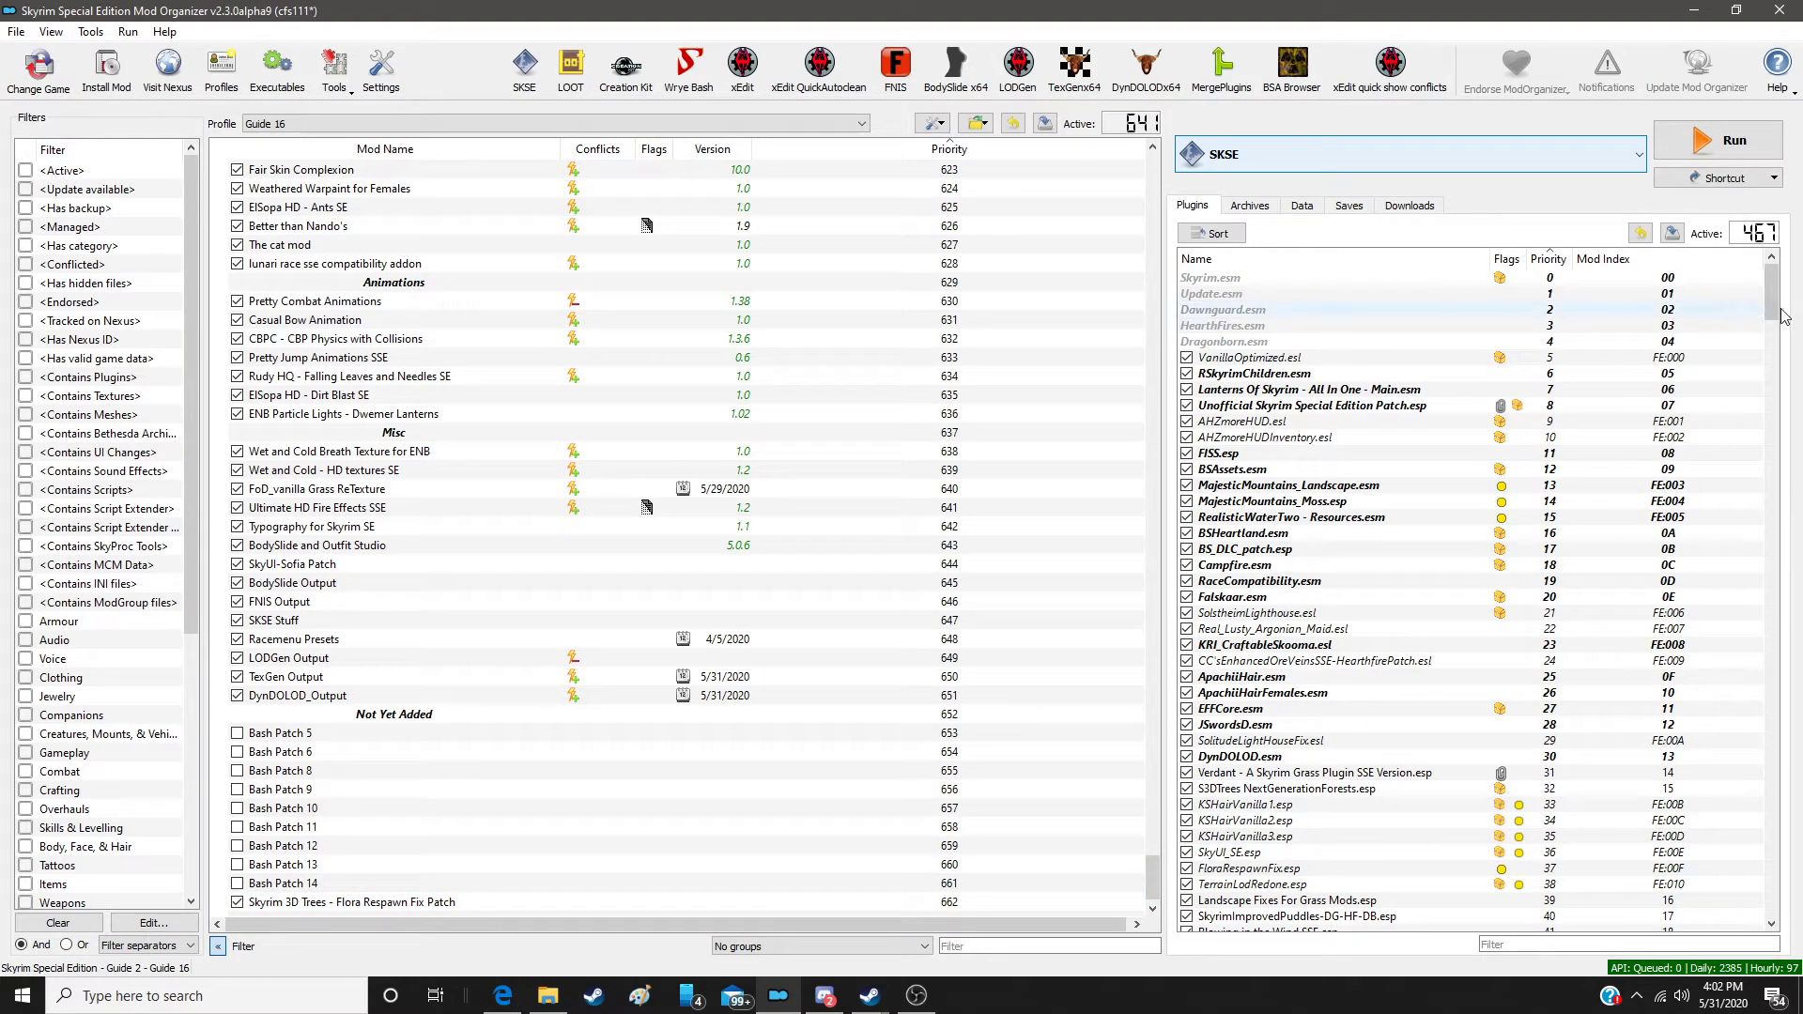
# Step: Move Skyrim 3D Trees - Flora Respawn Patch.esp directly above Bashed Patch, 0.esp, and its mod directly above Bash Patch 16
pyautogui.moveTo(1772, 296); pyautogui.dragTo(1785, 906)
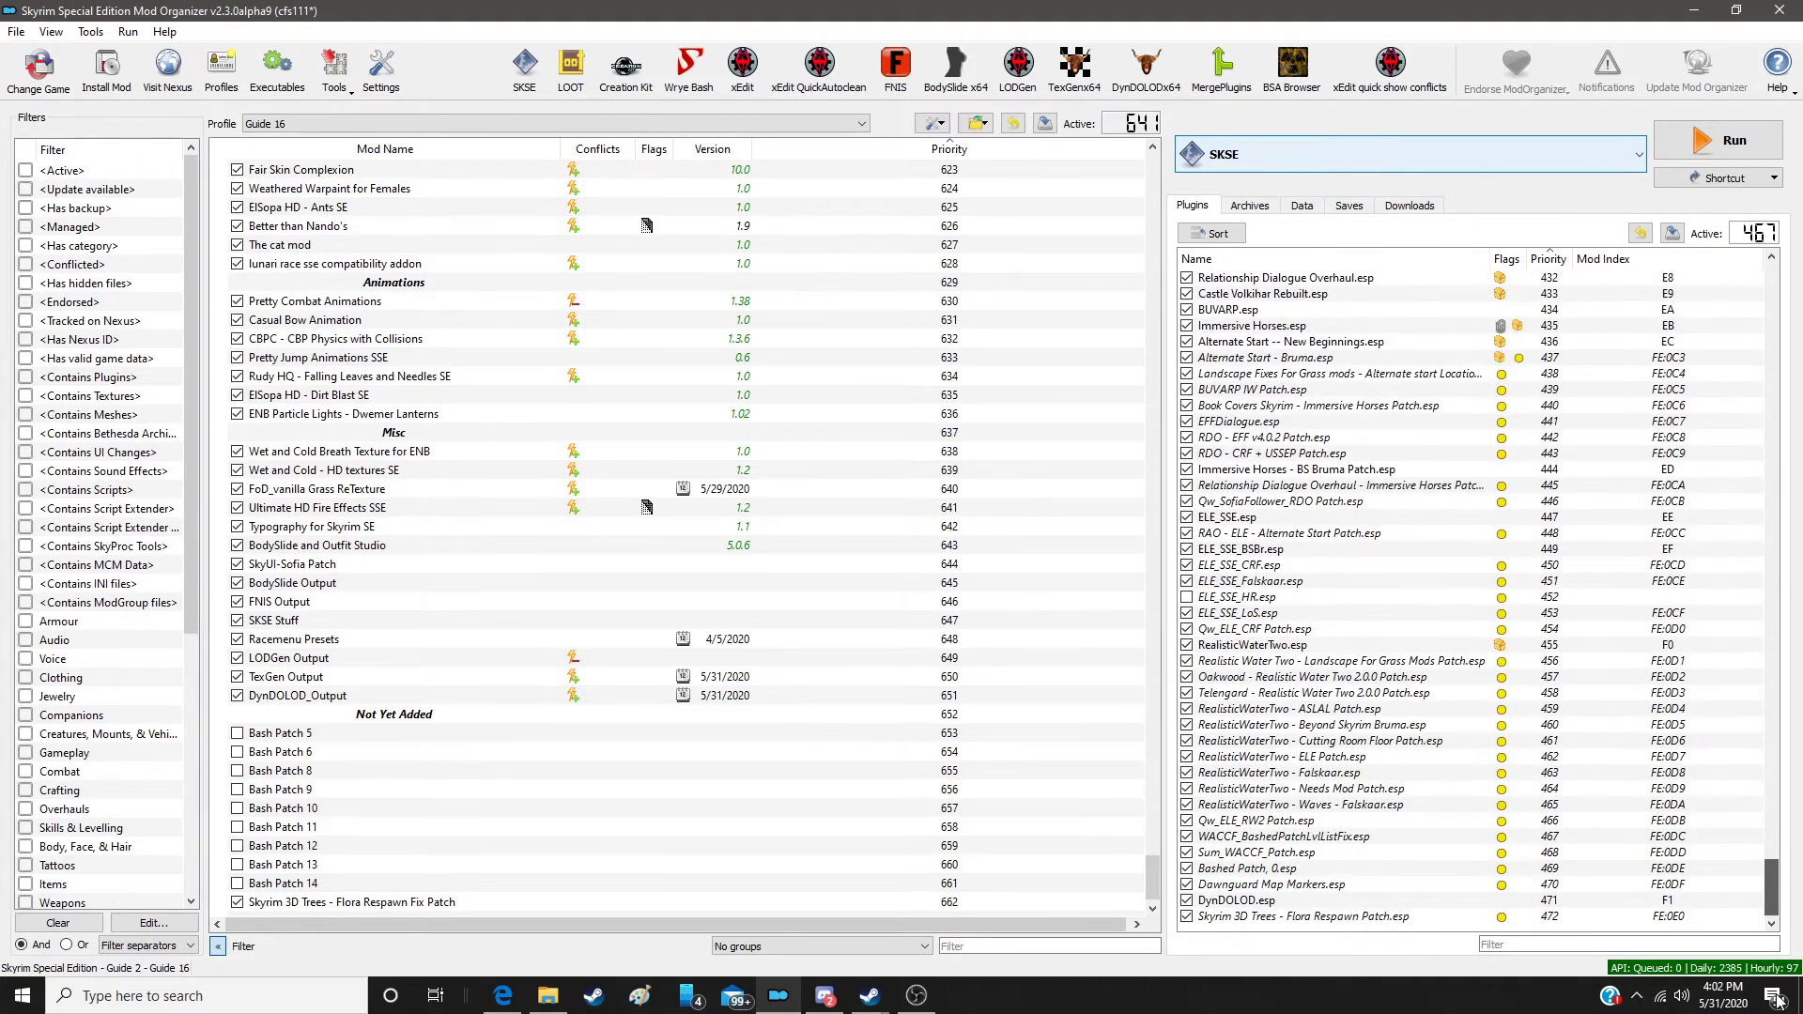
pyautogui.click(1267, 917)
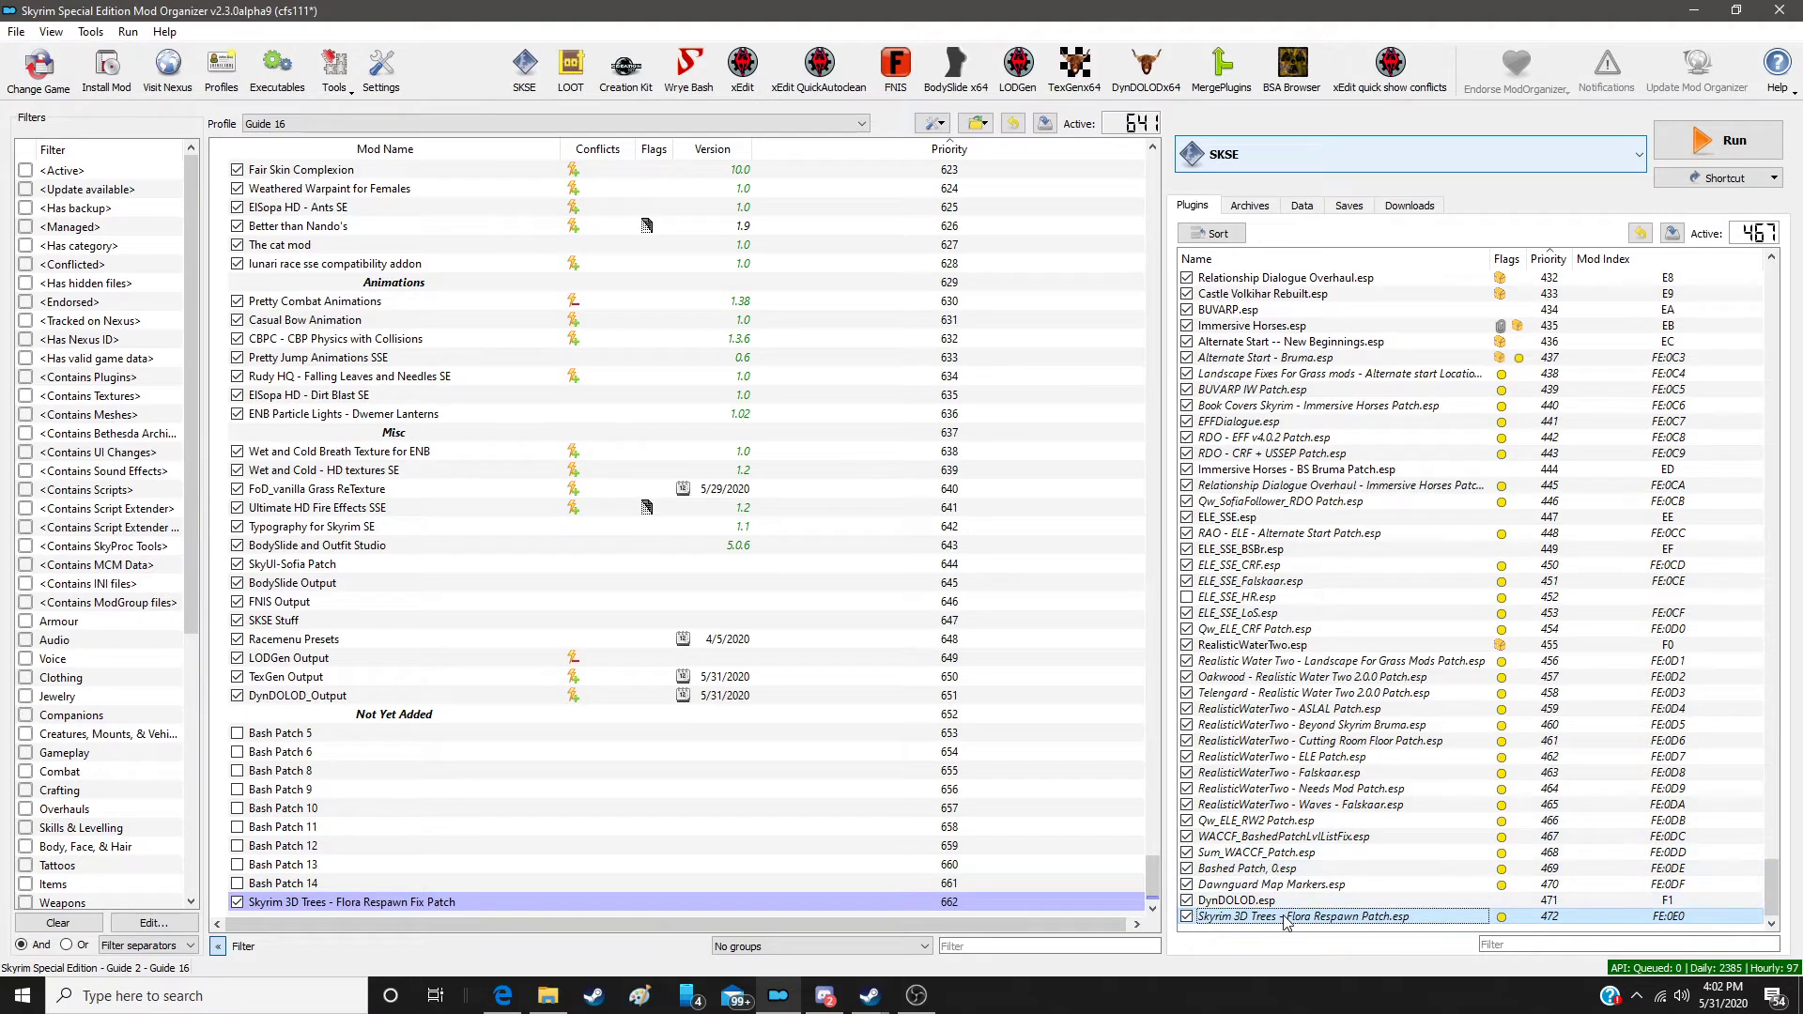
pyautogui.moveTo(1288, 923)
pyautogui.mouseDown()
pyautogui.moveTo(1292, 652)
pyautogui.moveTo(1292, 888)
pyautogui.moveTo(1292, 866)
pyautogui.mouseUp()
pyautogui.moveTo(1291, 867); pyautogui.dragTo(1292, 868)
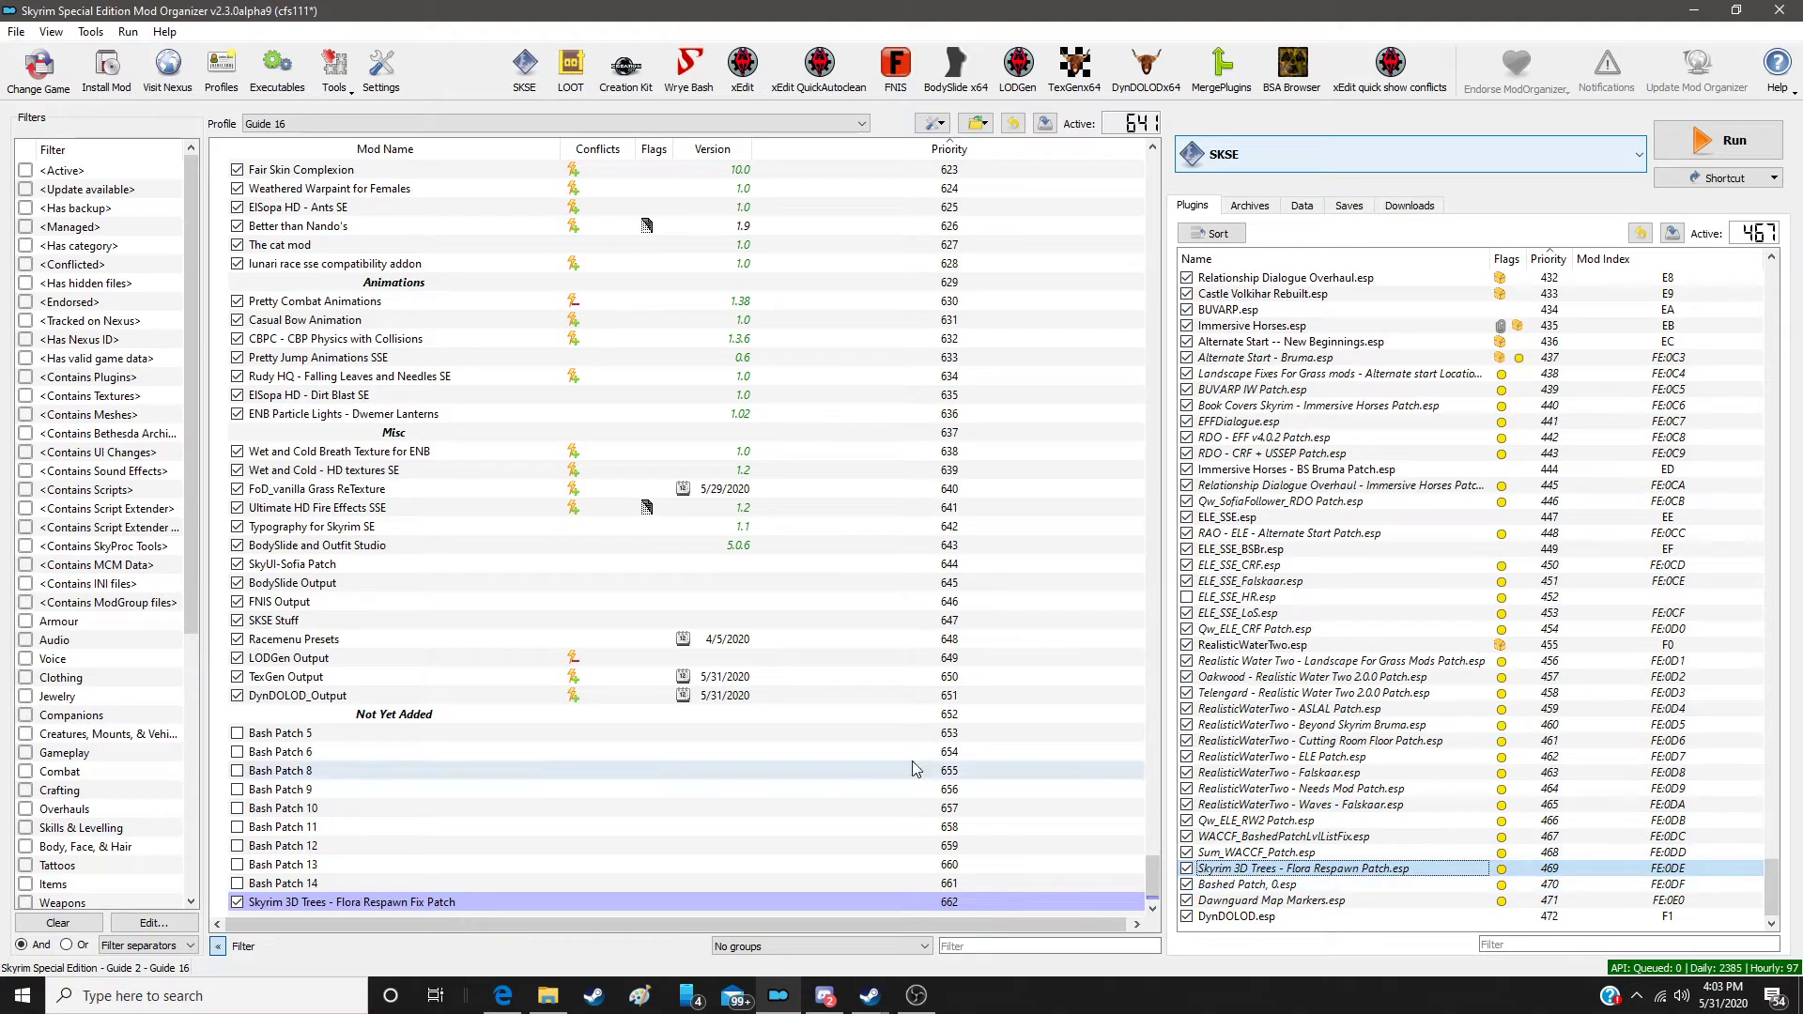
pyautogui.moveTo(413, 900); pyautogui.dragTo(492, 226)
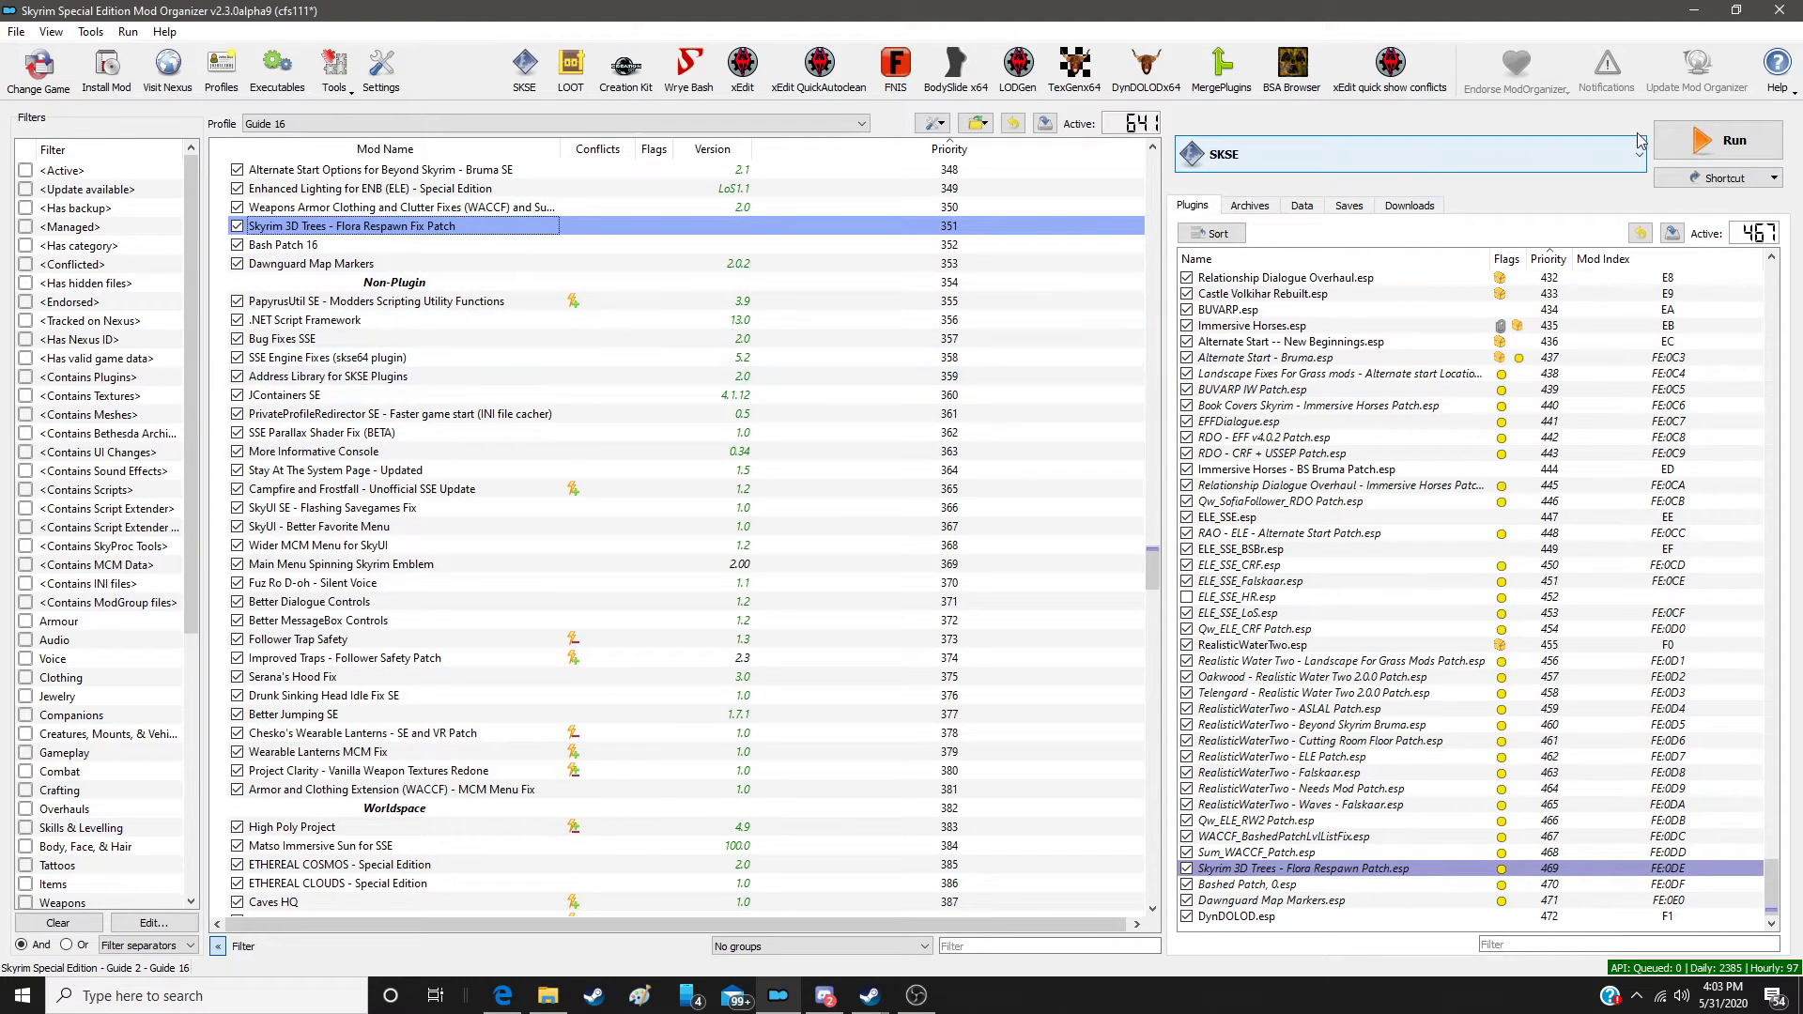
# Step: Launch the game through SKSE and continue loading the save despite the missing plugins
pyautogui.click(1725, 160)
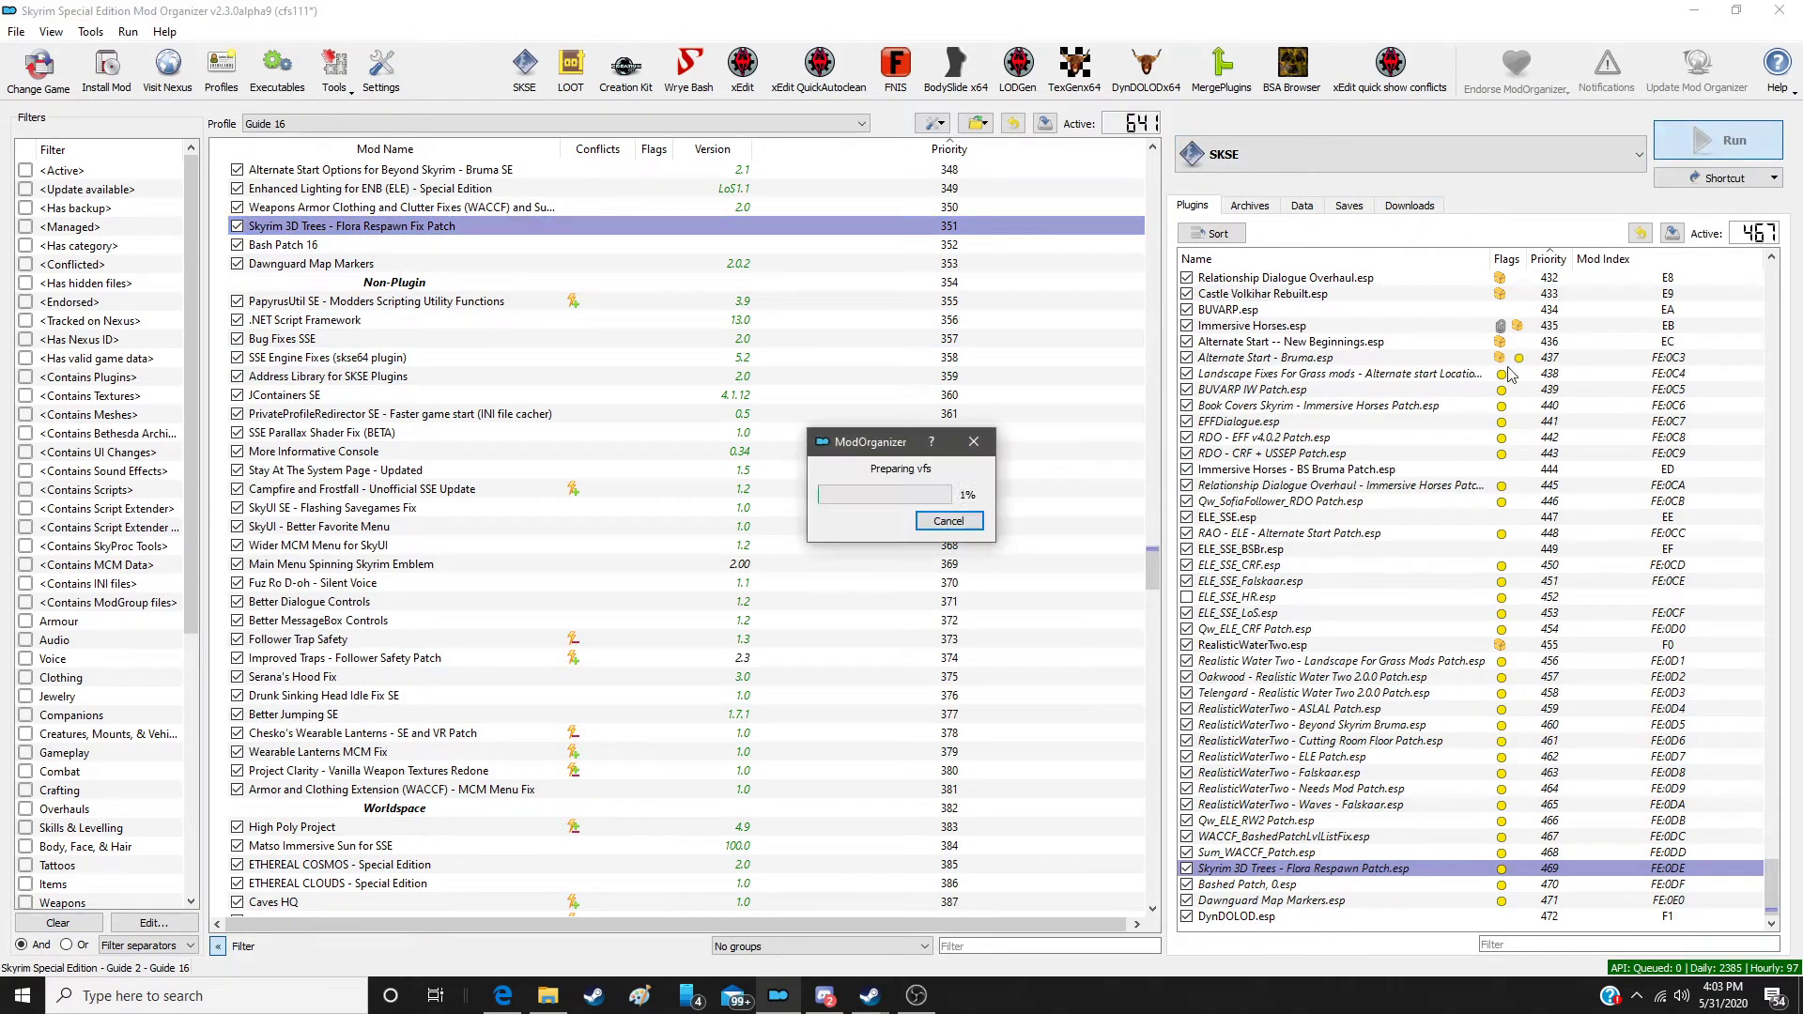
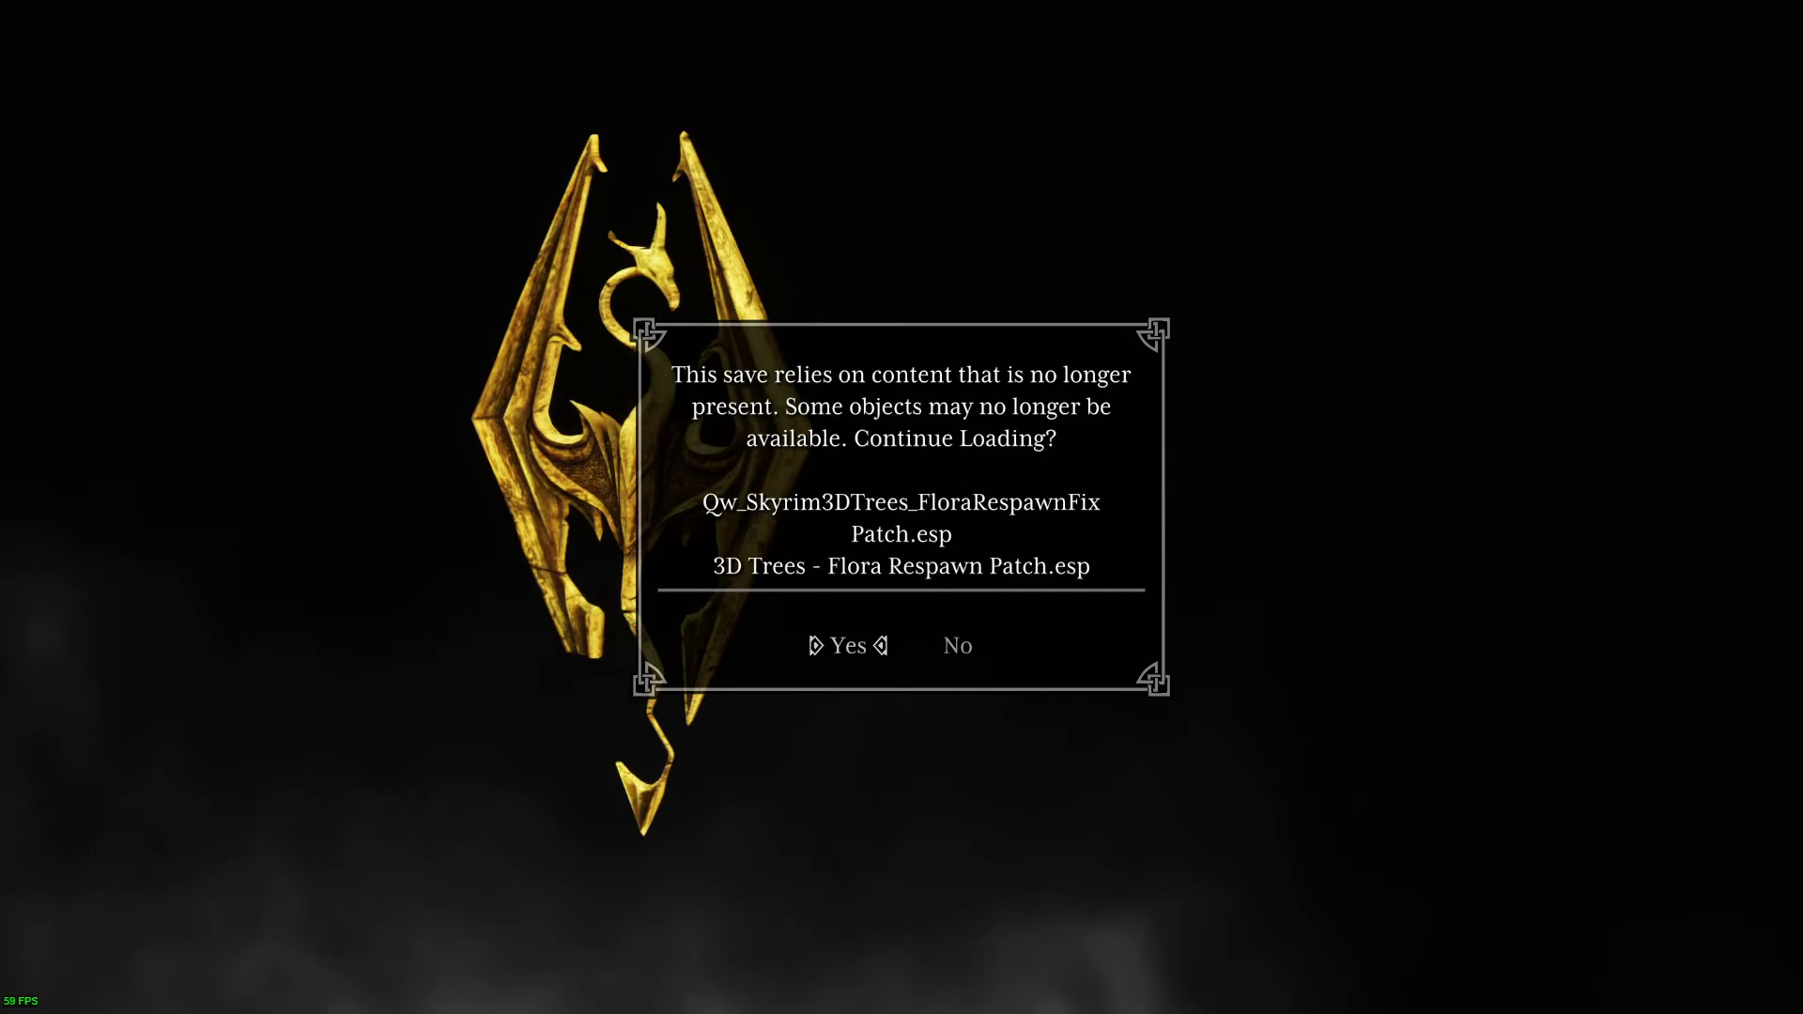
pyautogui.press('Return')
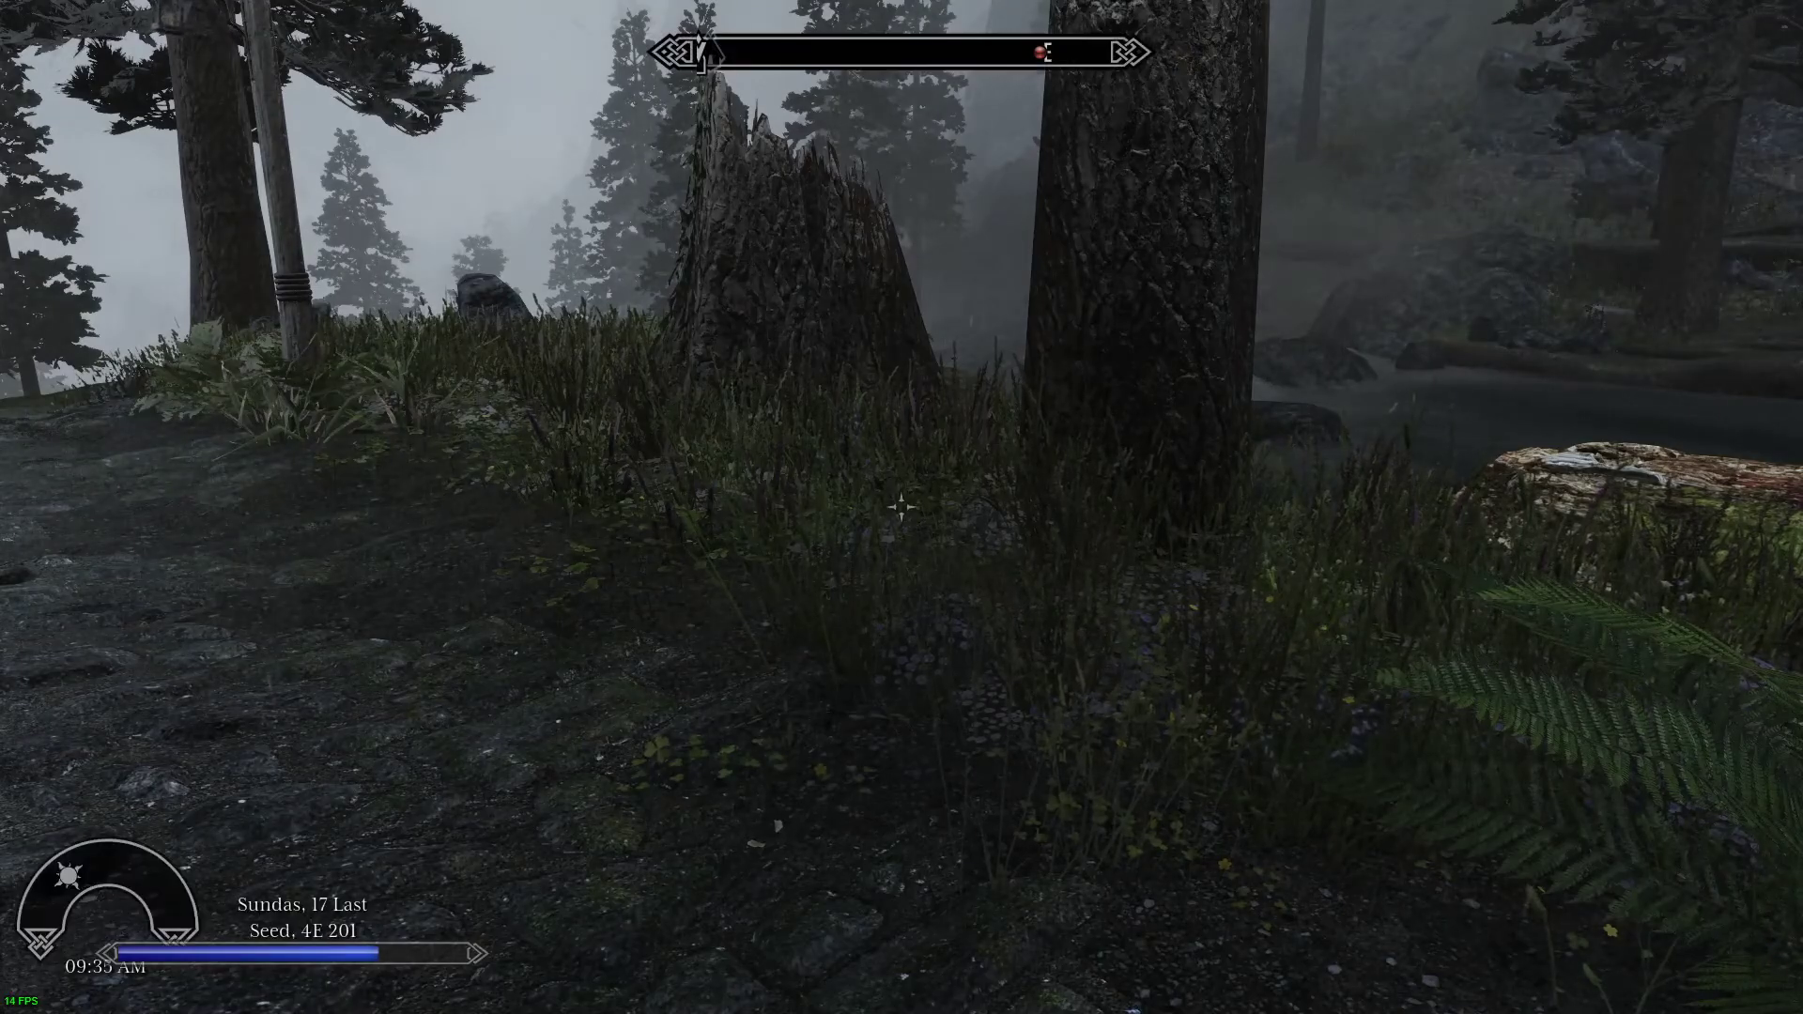
pyautogui.moveTo(901, 507)
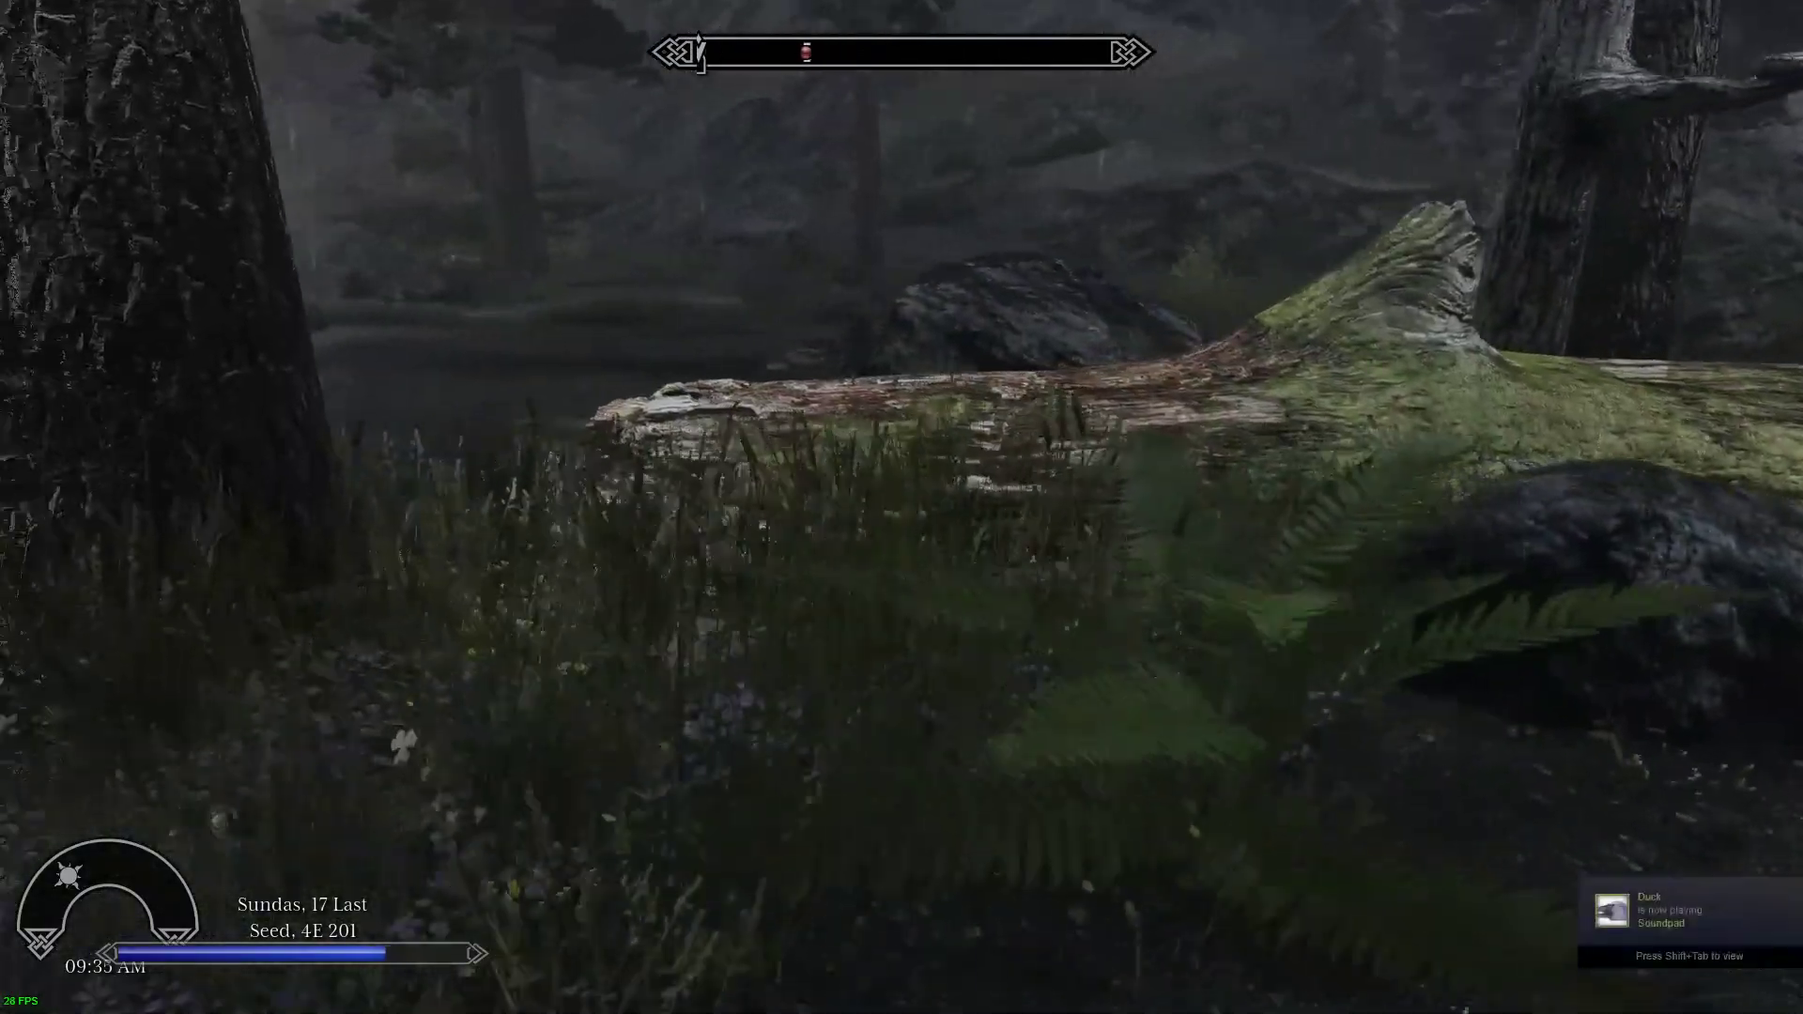
pyautogui.press('w')
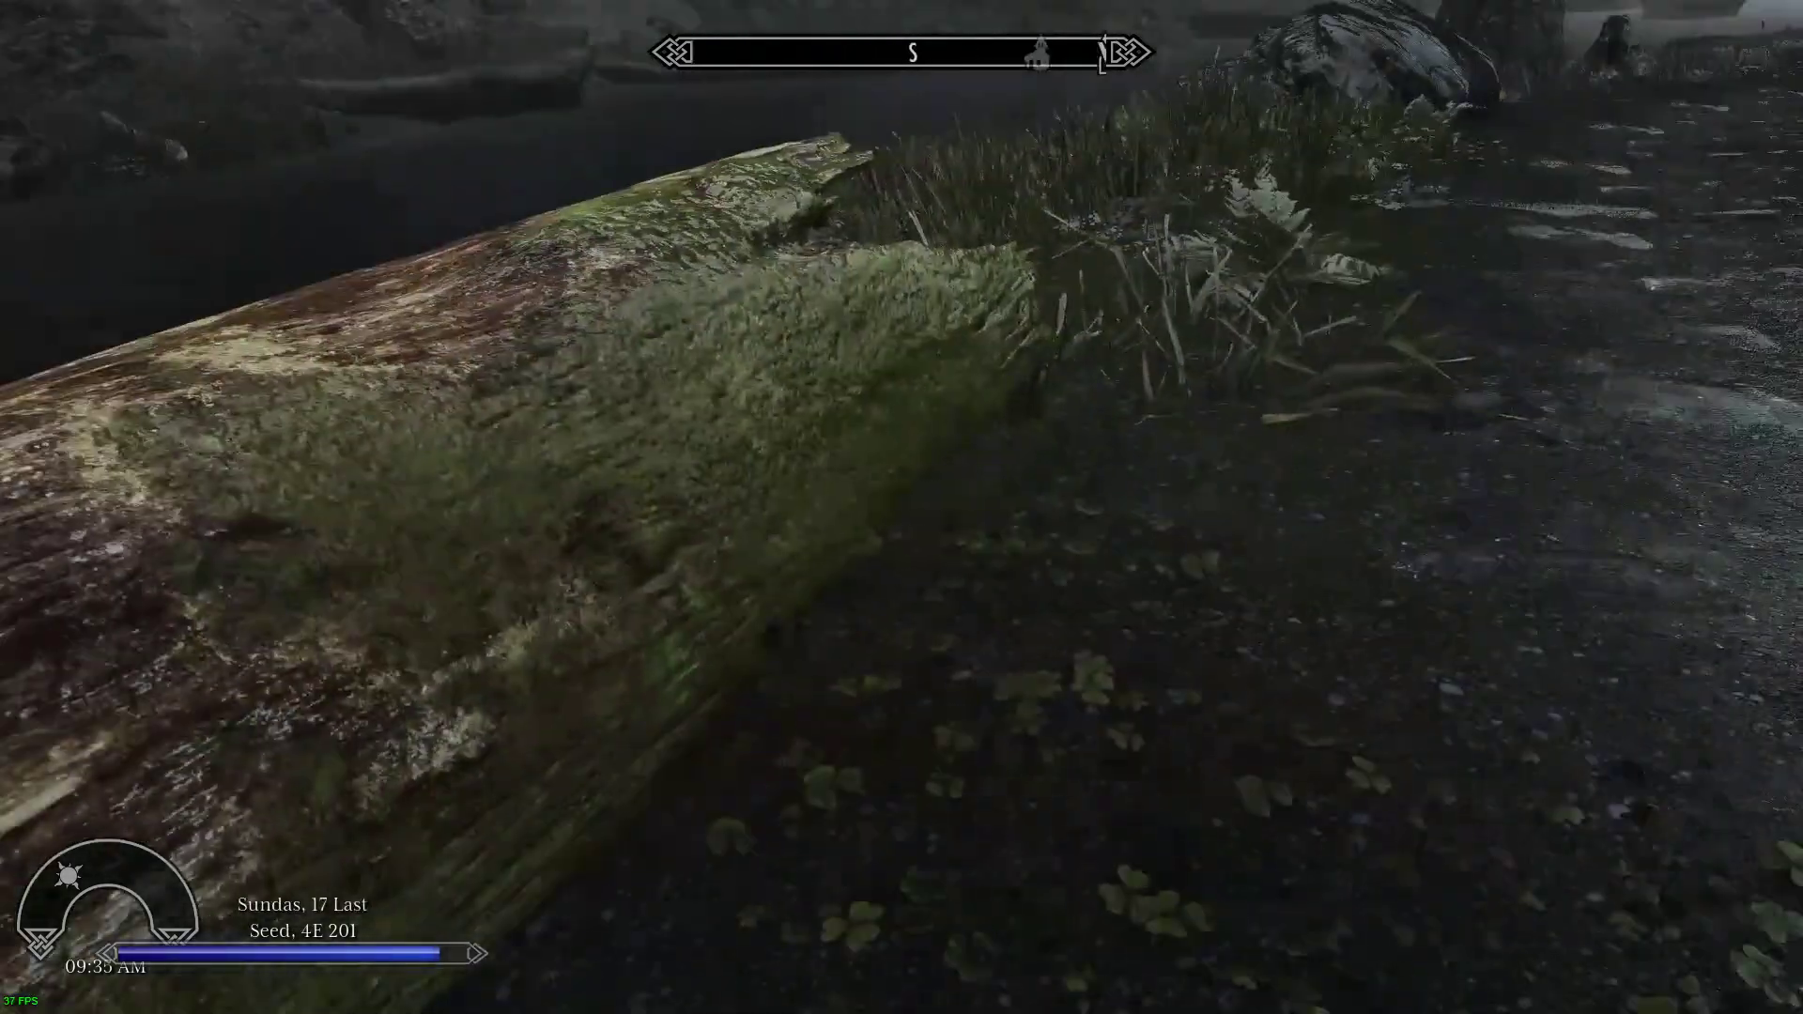
pyautogui.press('w')
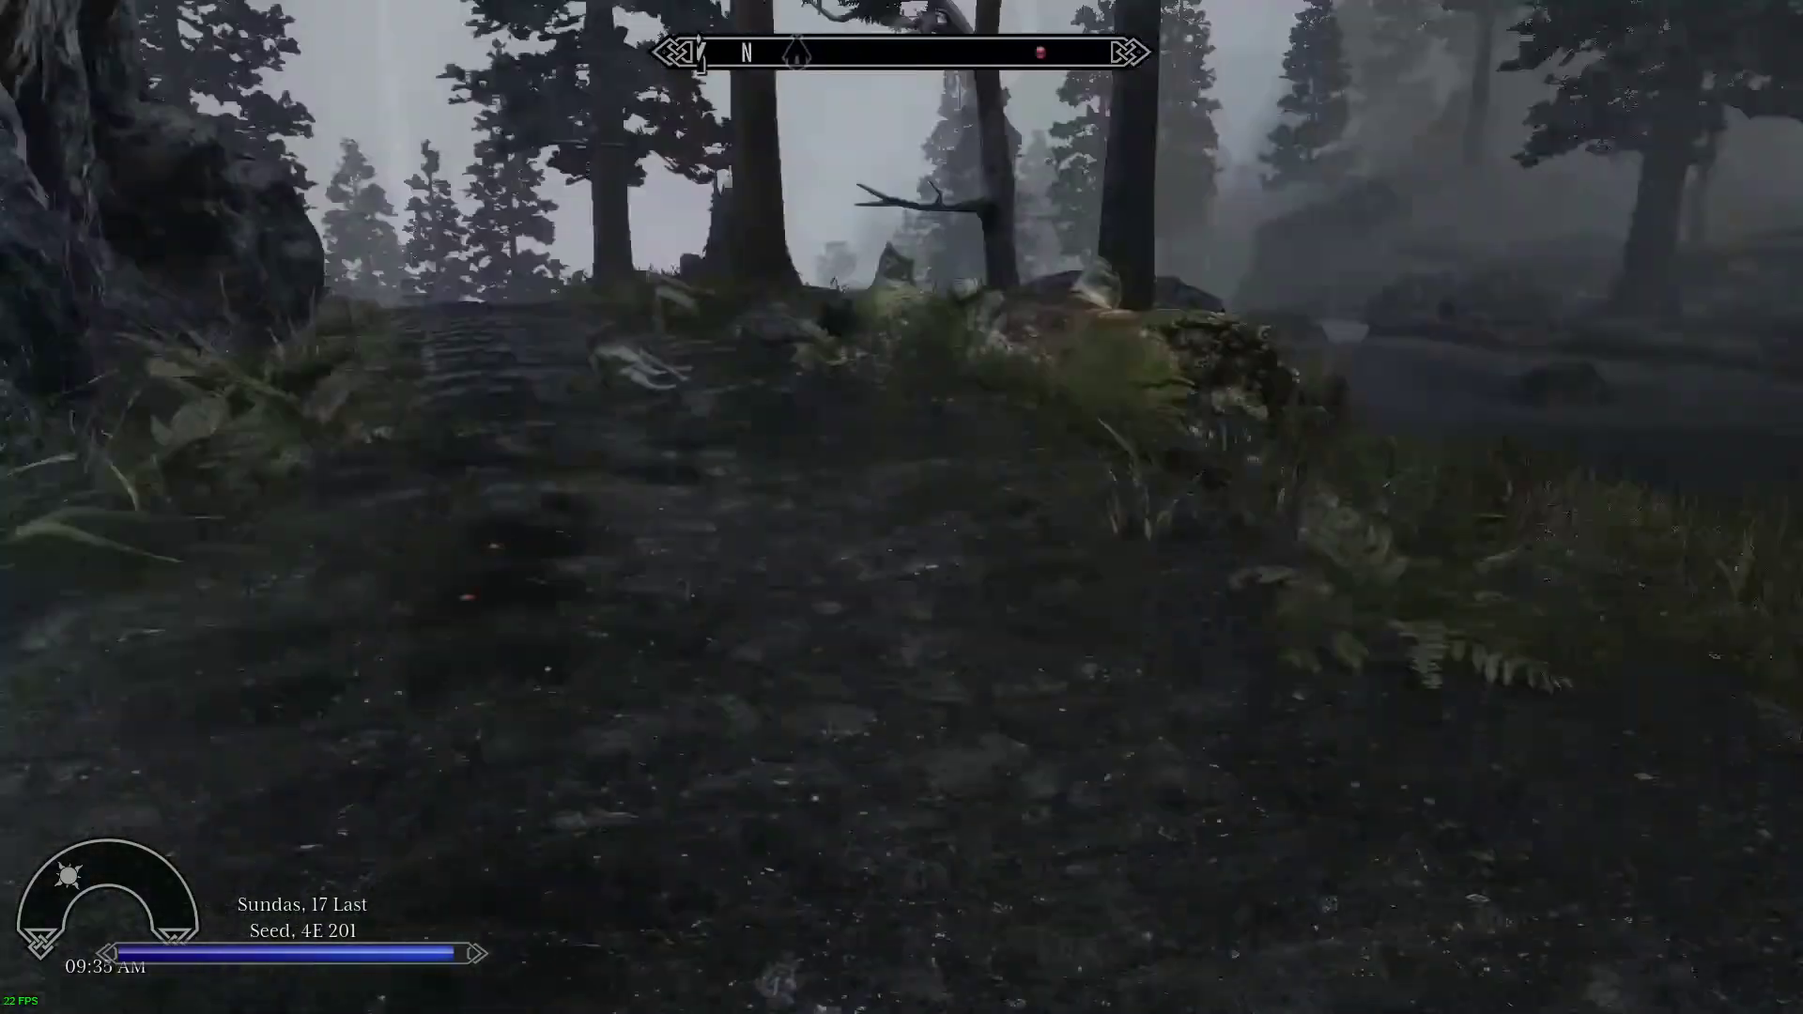
pyautogui.press('w')
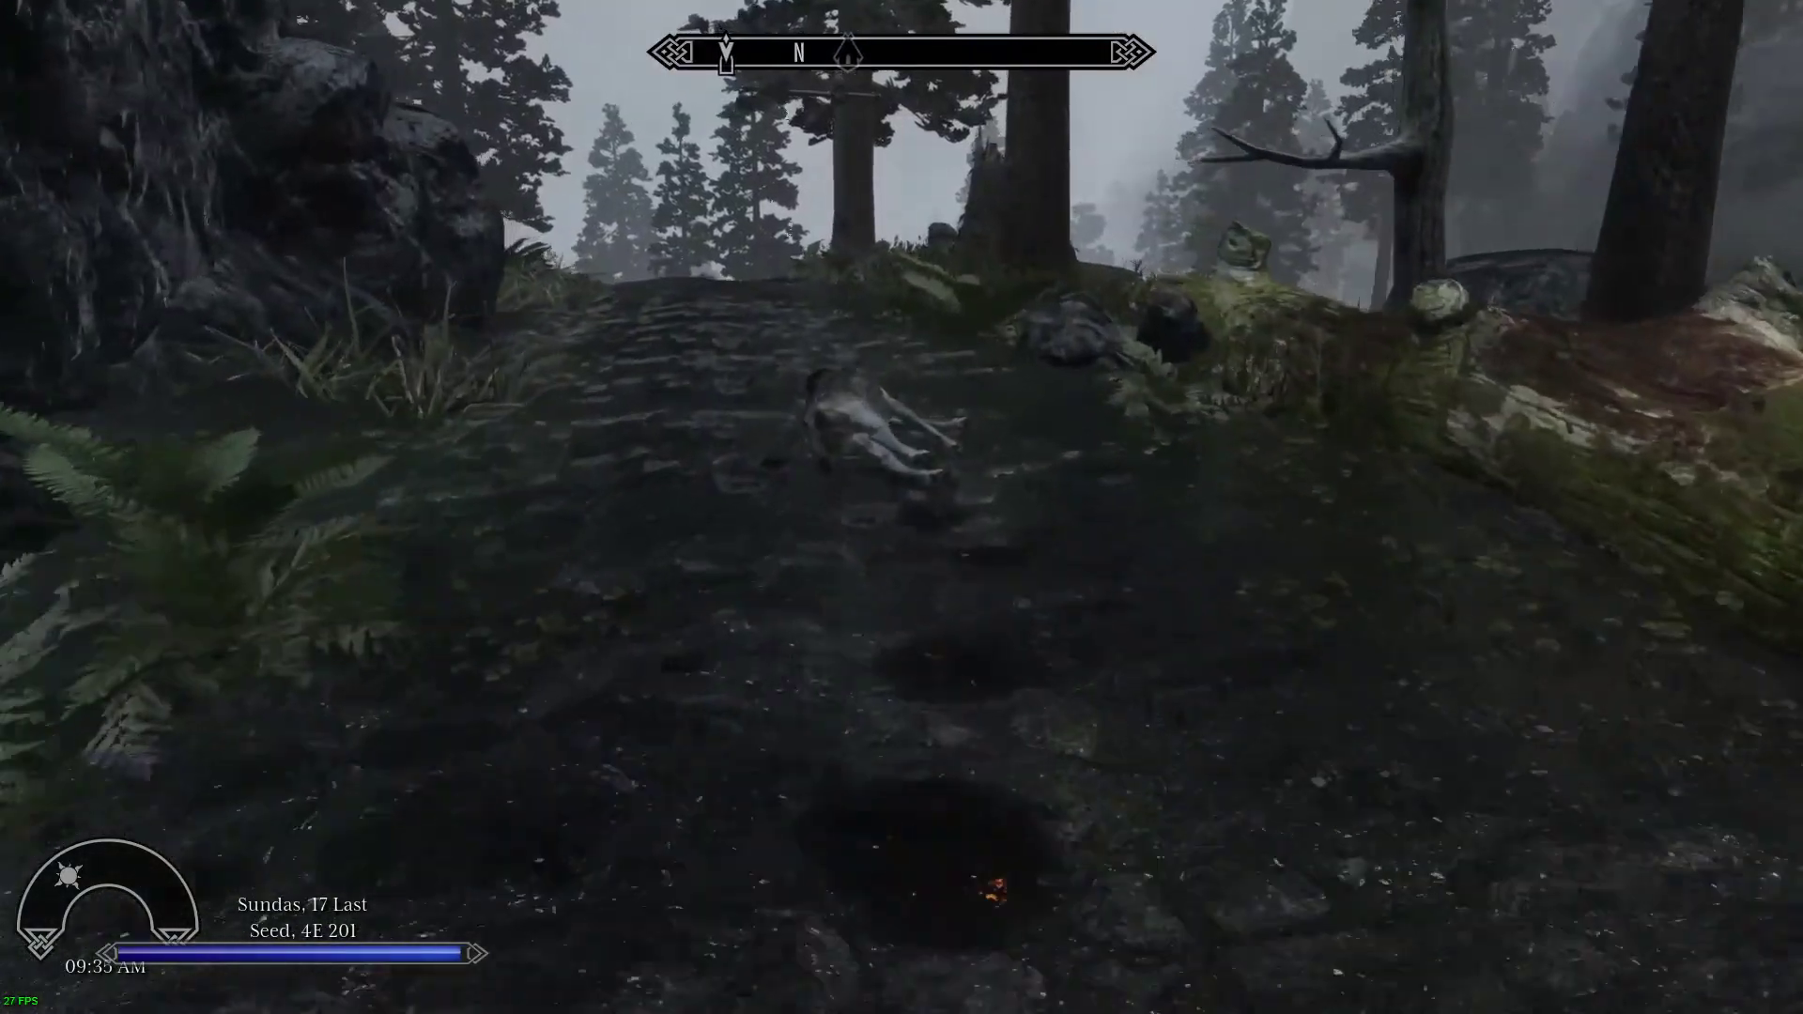
pyautogui.press('w')
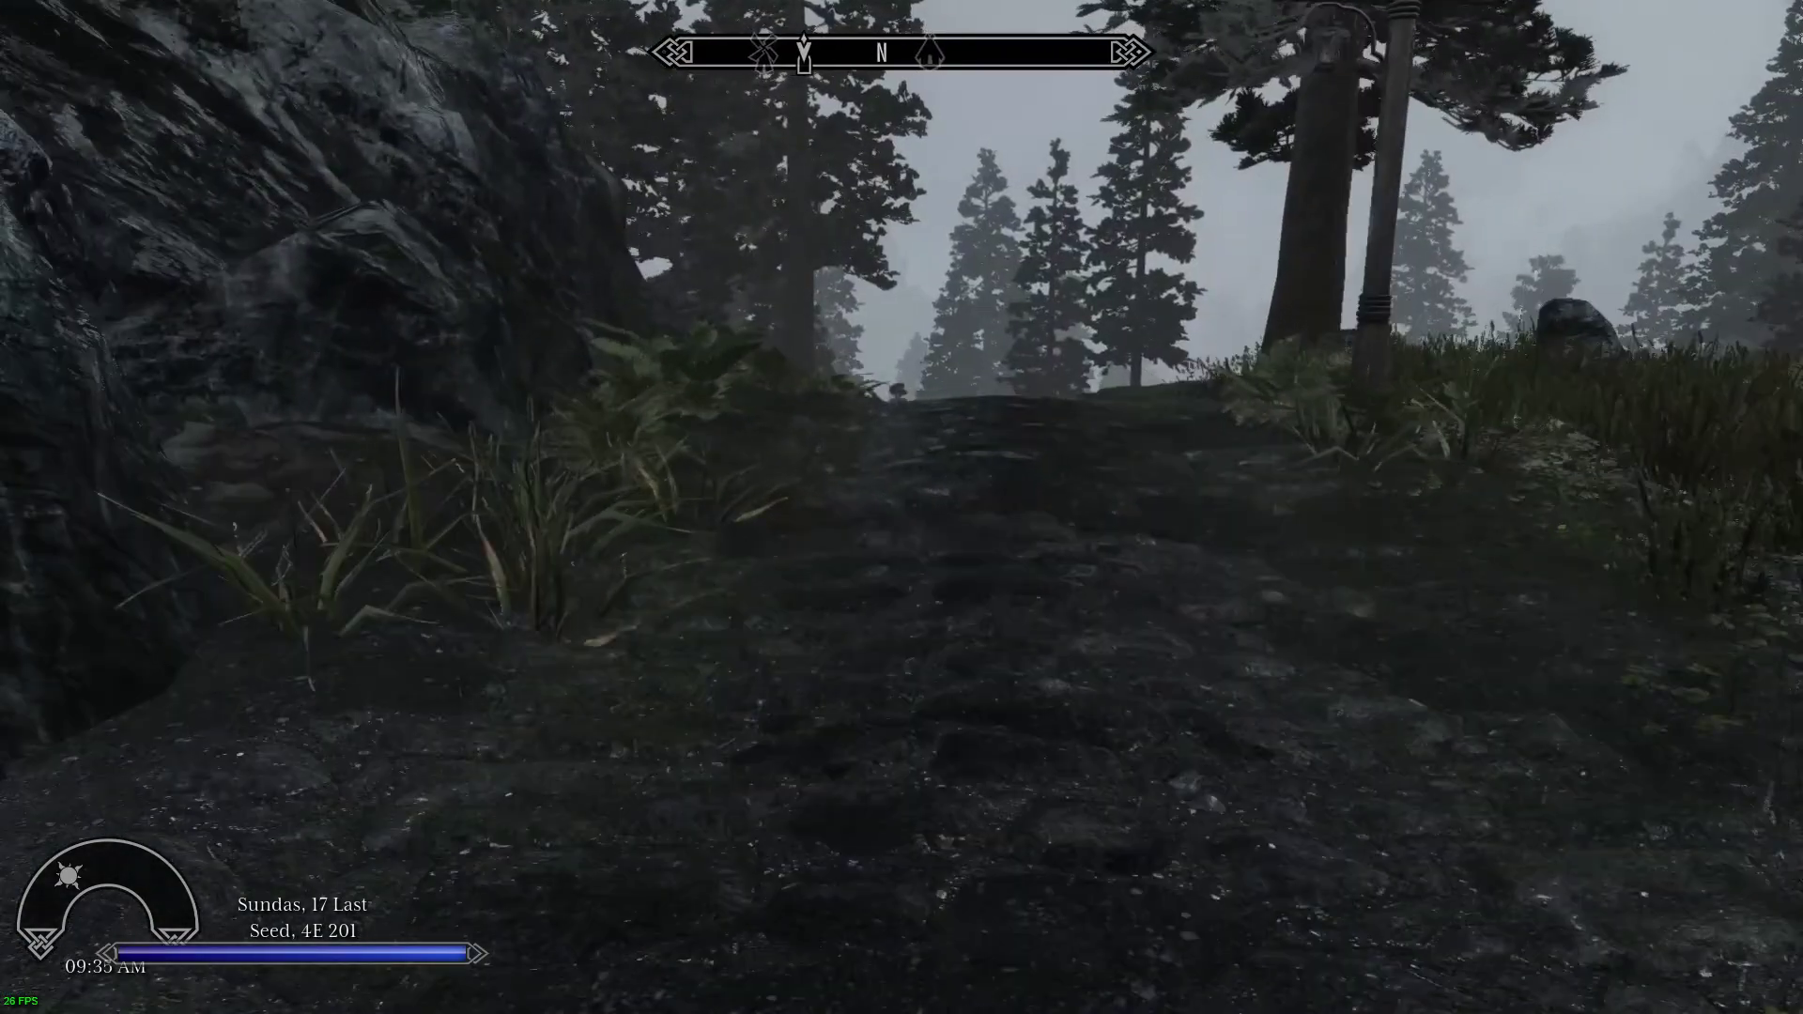
# Step: Save the game and quit it with the qqq console command
pyautogui.press('Escape')
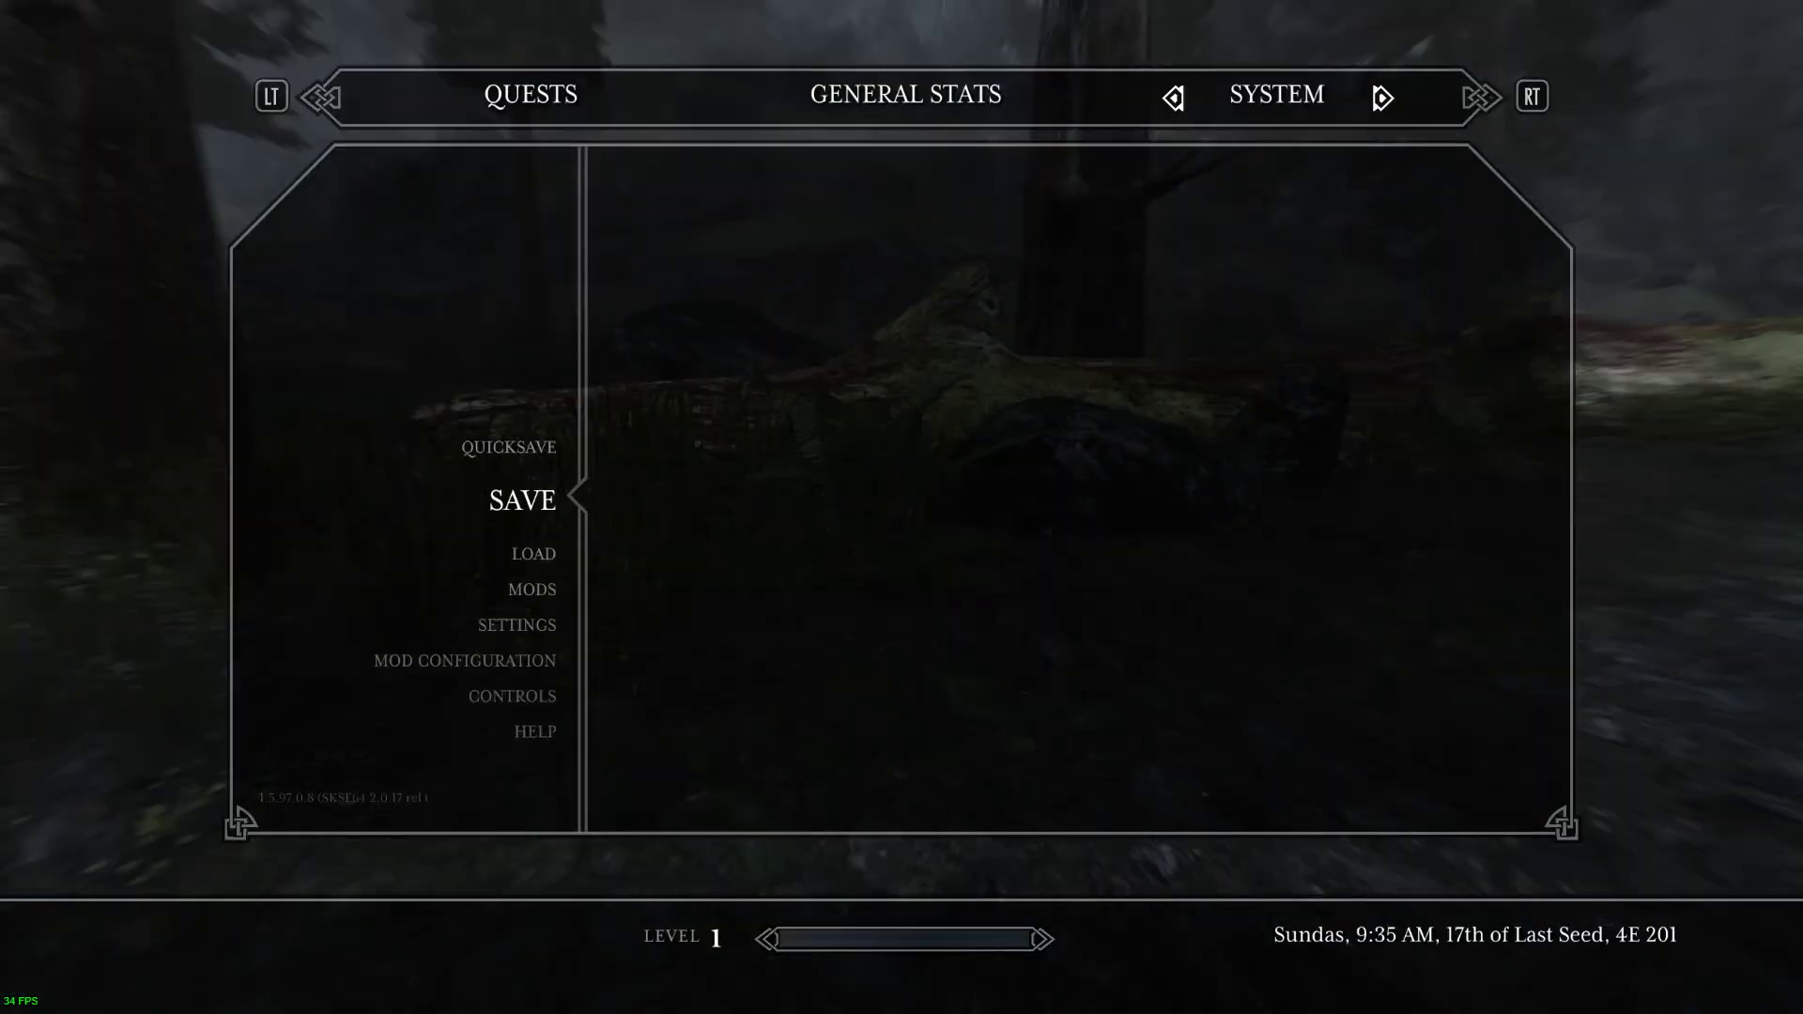
pyautogui.press('Return')
pyautogui.press('Down')
pyautogui.press('Return')
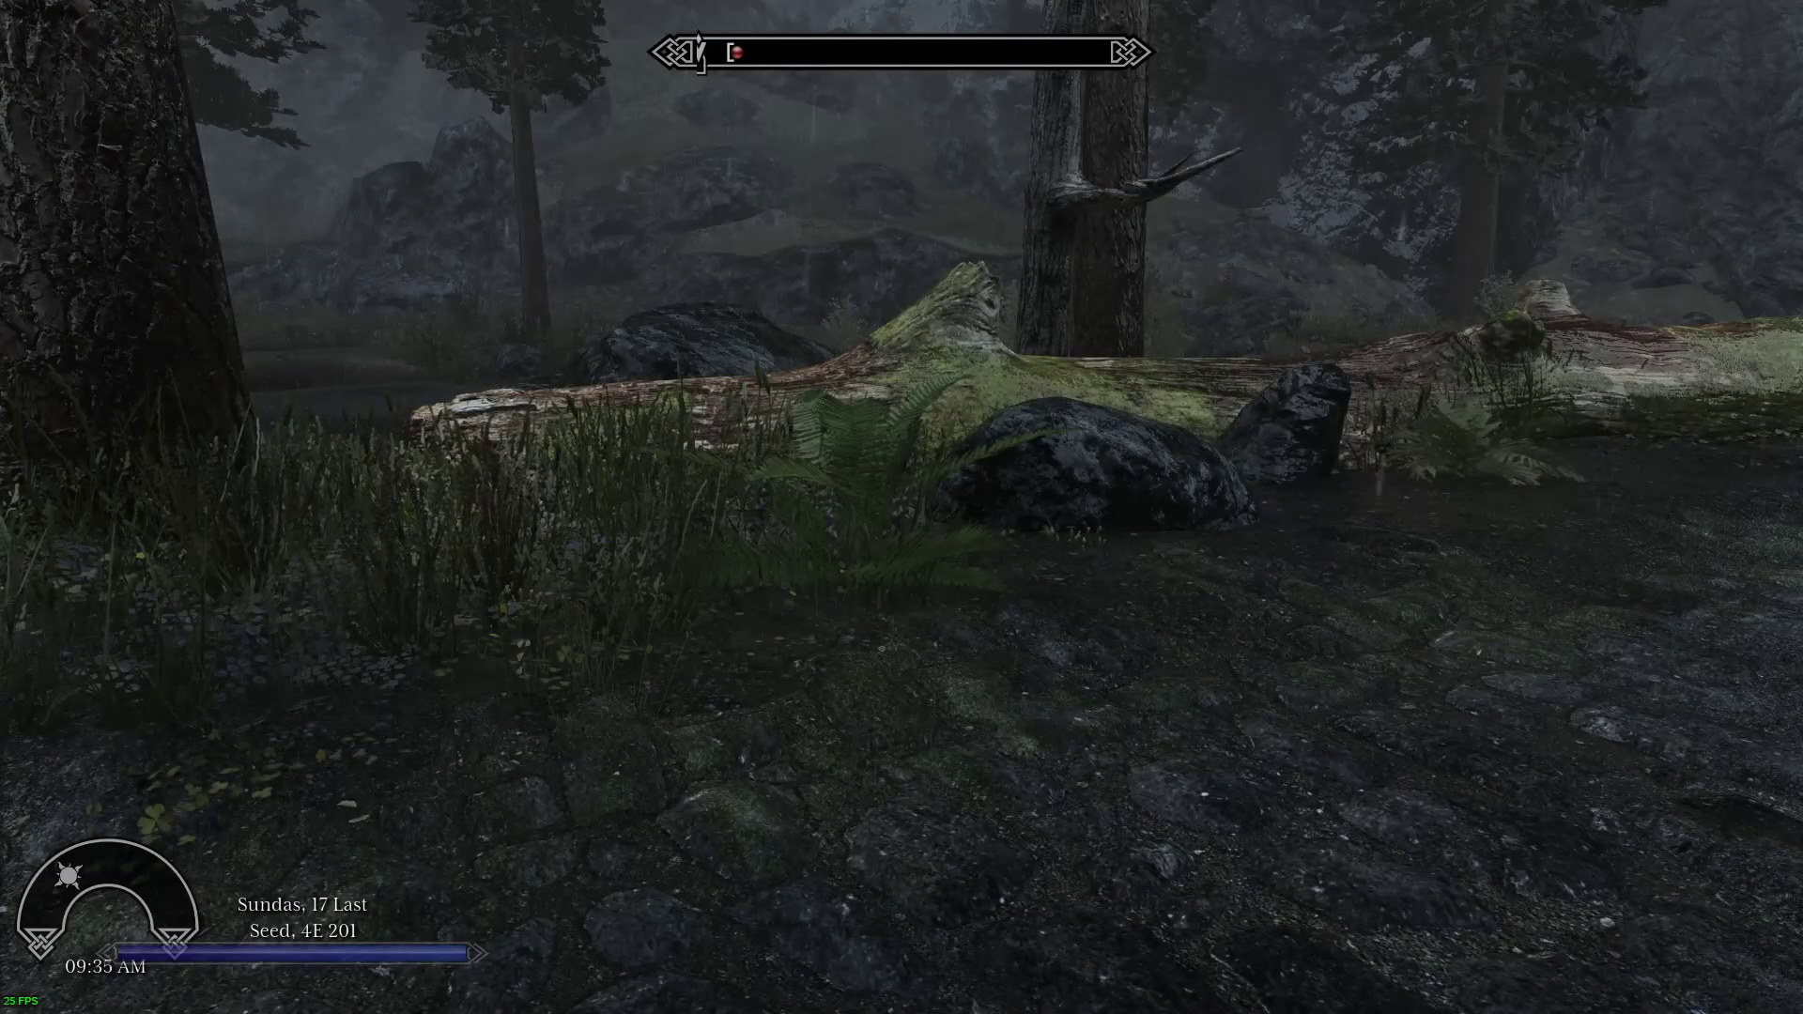
pyautogui.press('`')
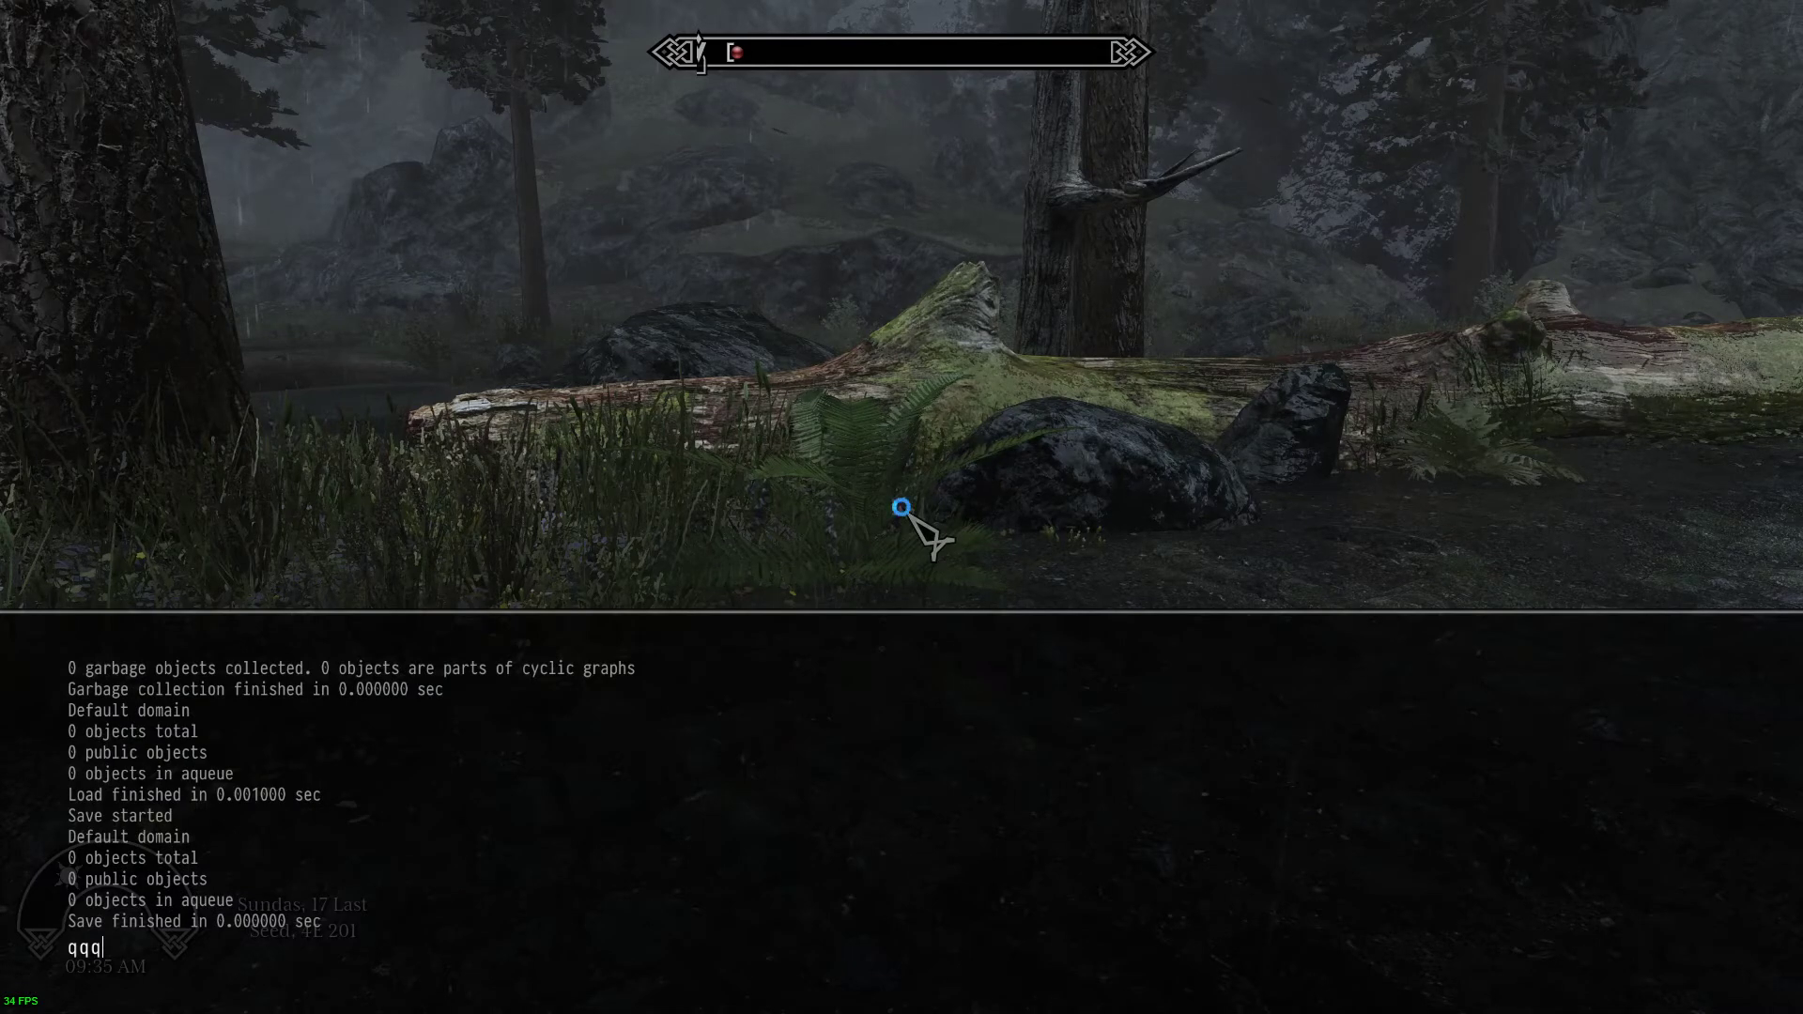
pyautogui.press('Return')
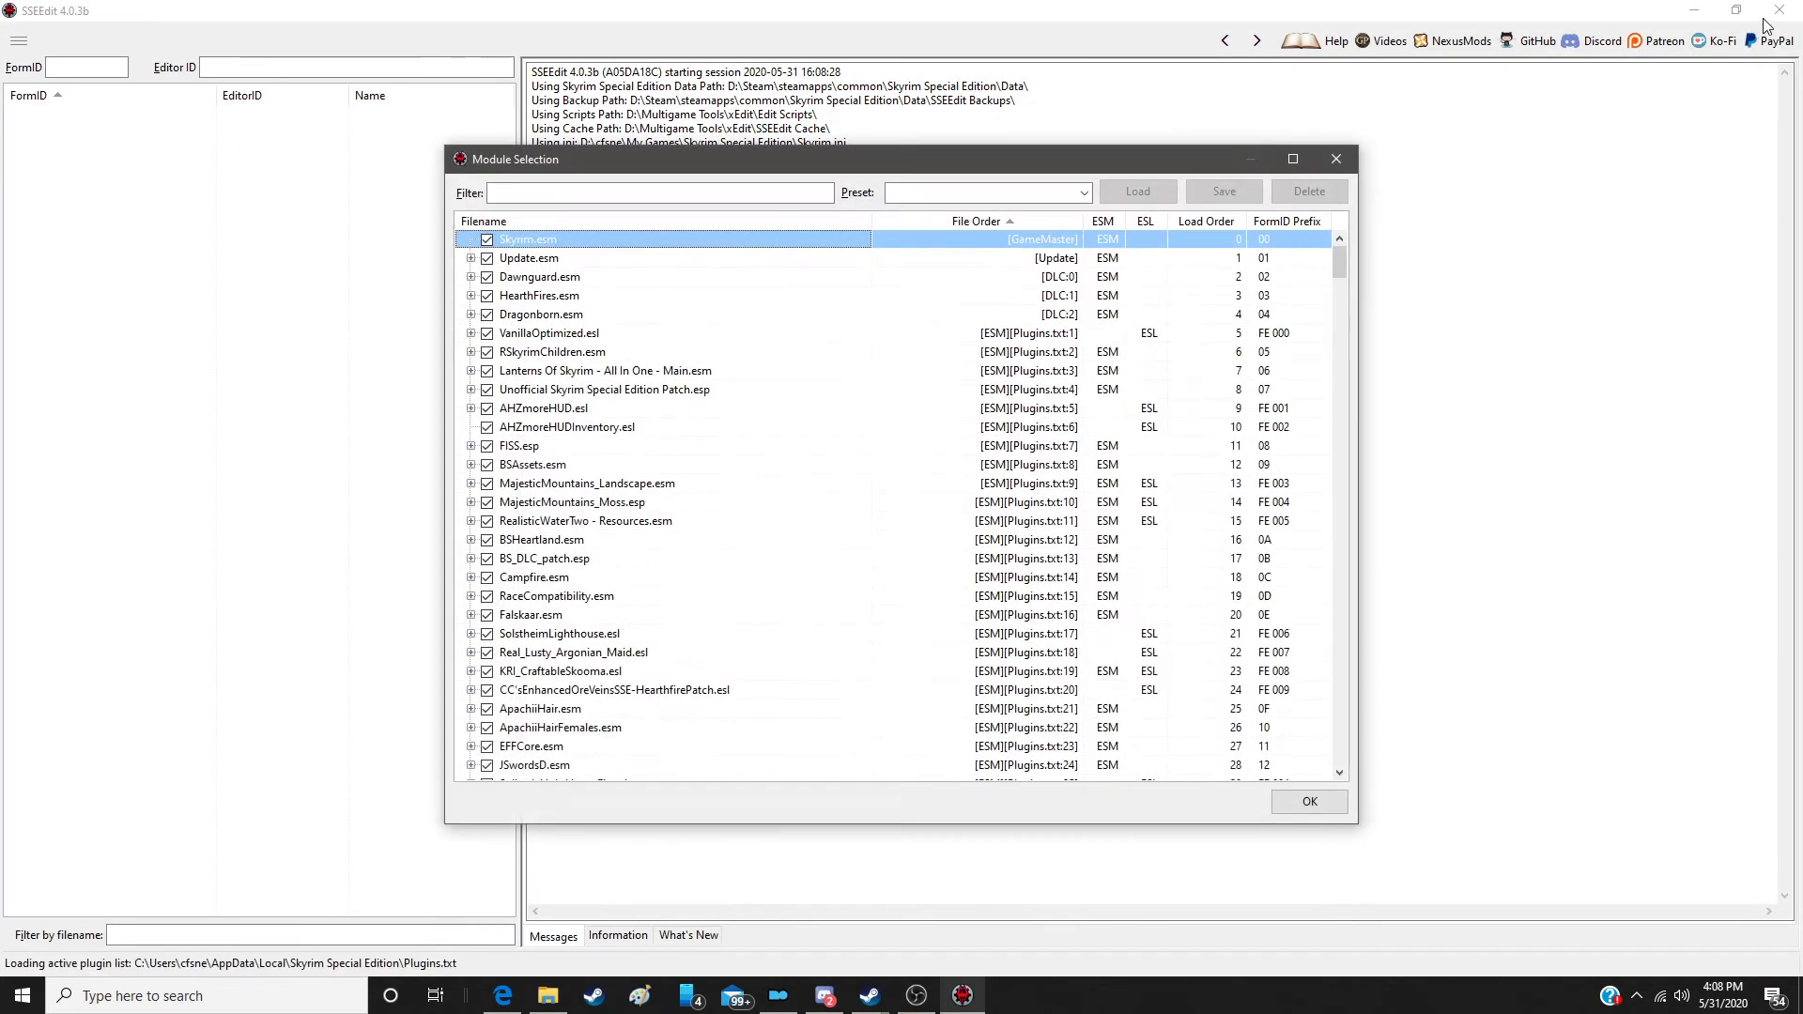
# Step: Close the plain SSEEdit session and load the plugins through xEdit quick show conflicts, dismissing the tip
pyautogui.click(1338, 158)
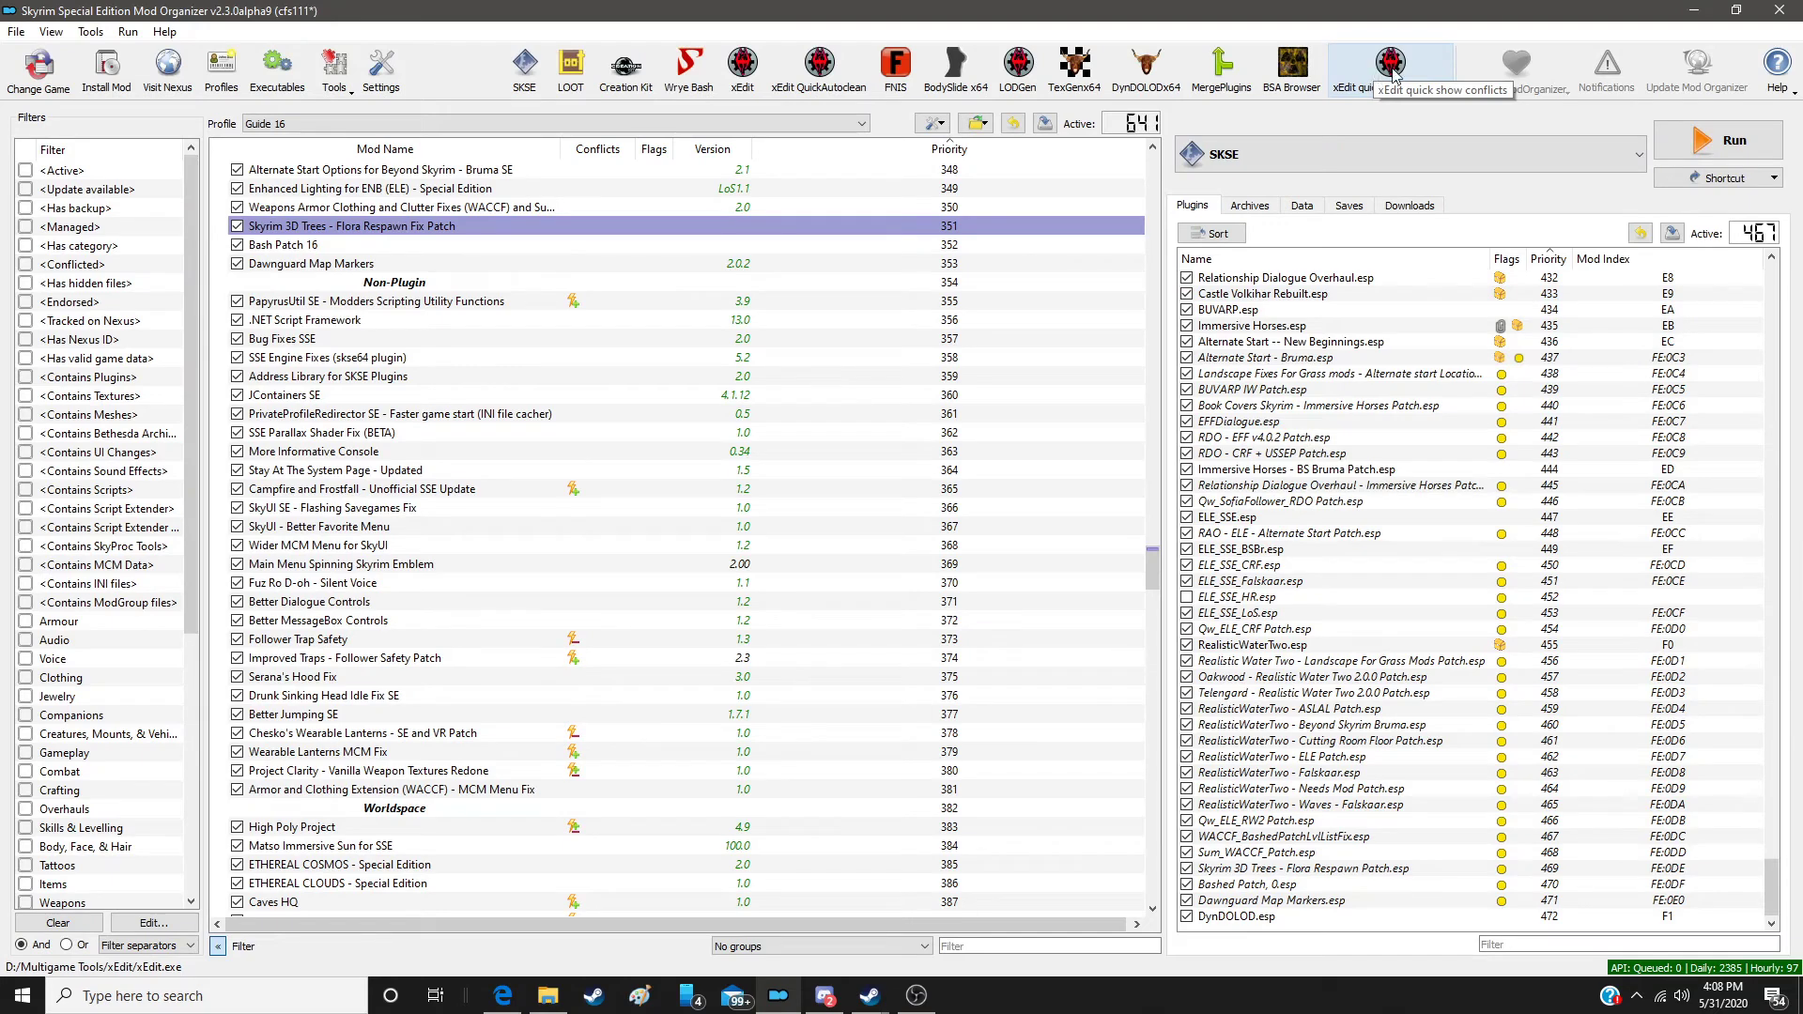
pyautogui.click(1392, 75)
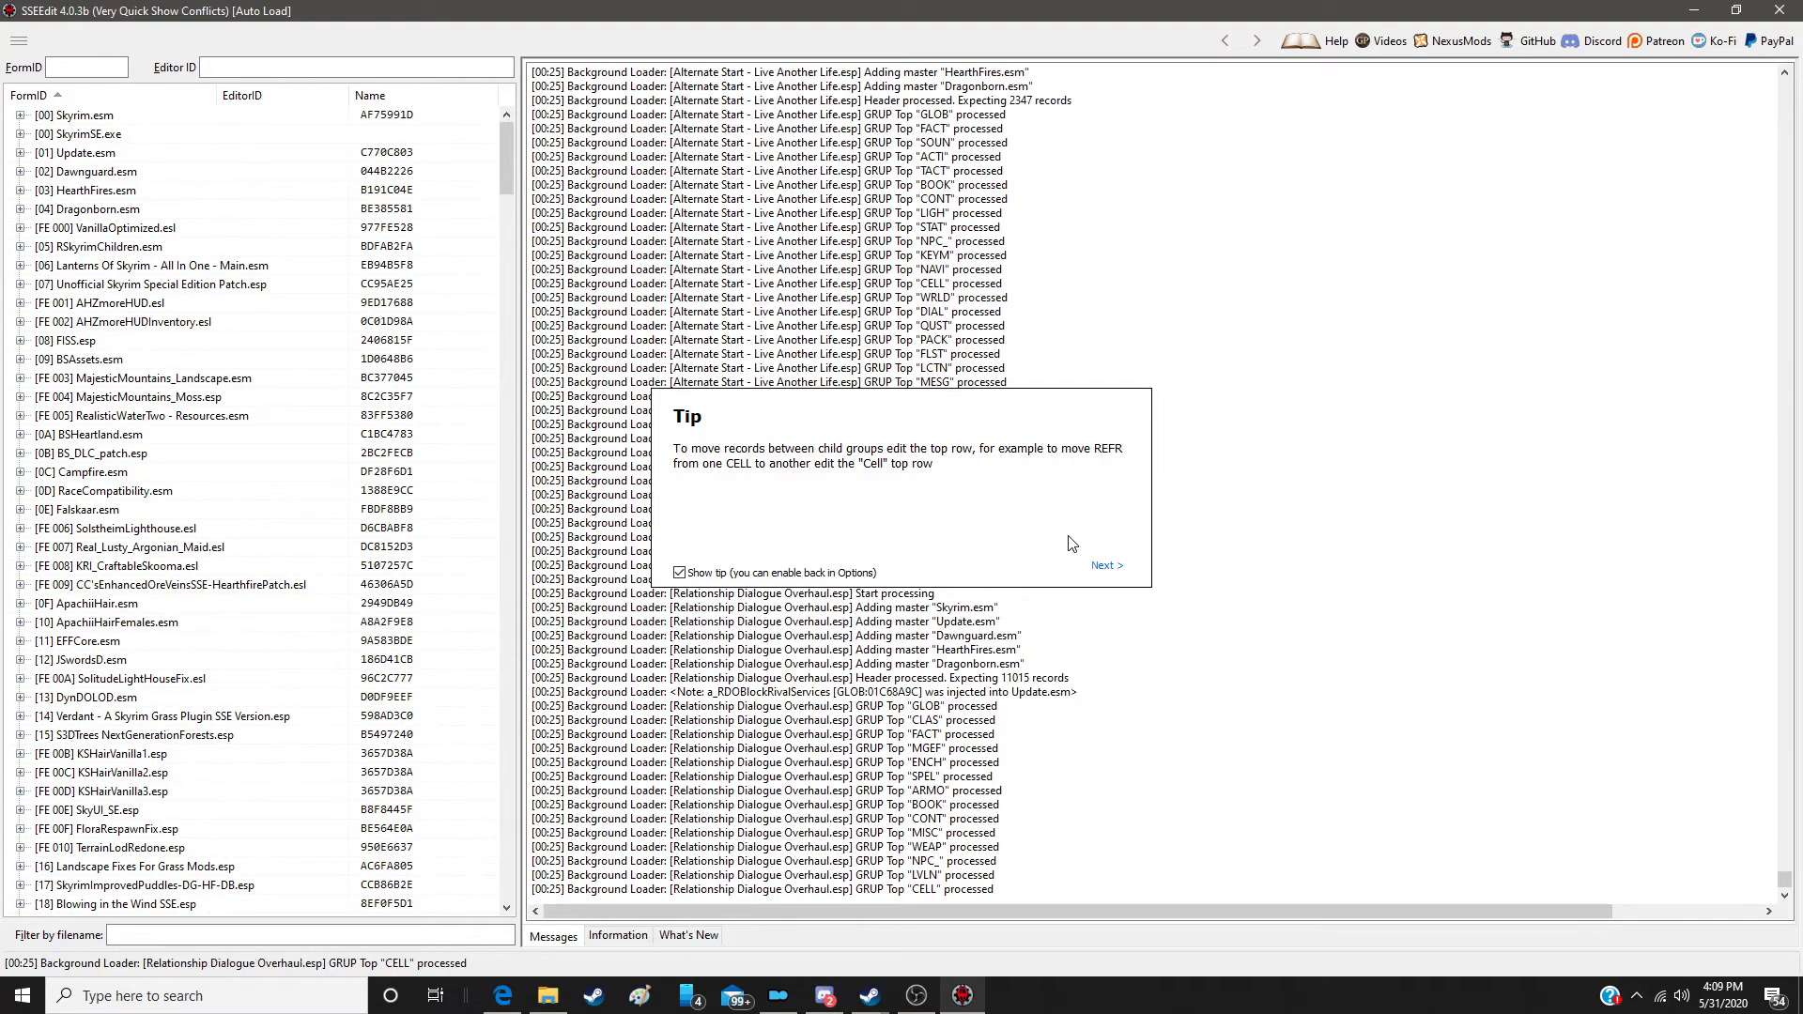
pyautogui.click(1071, 544)
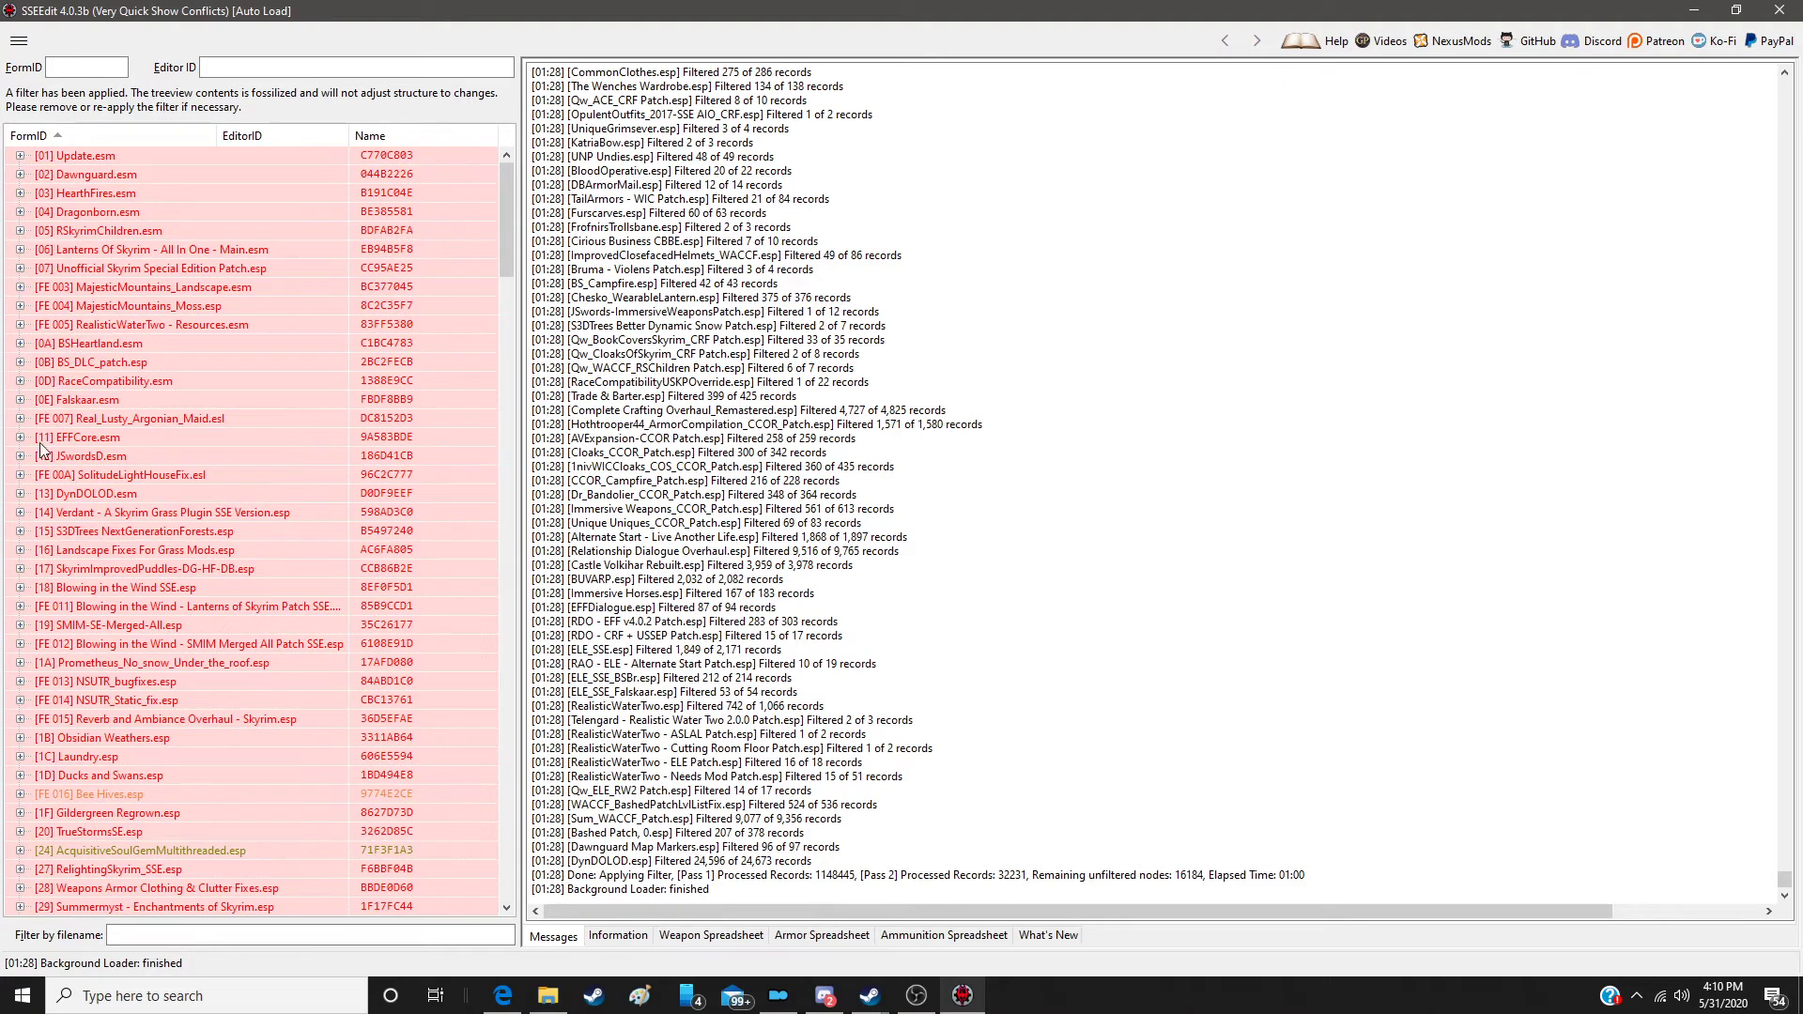
# Step: Open the FoodGourd ingestible record of S3DTrees NextGenerationForests.esp and examine how the overriding plugins conflict over it
pyautogui.click(21, 532)
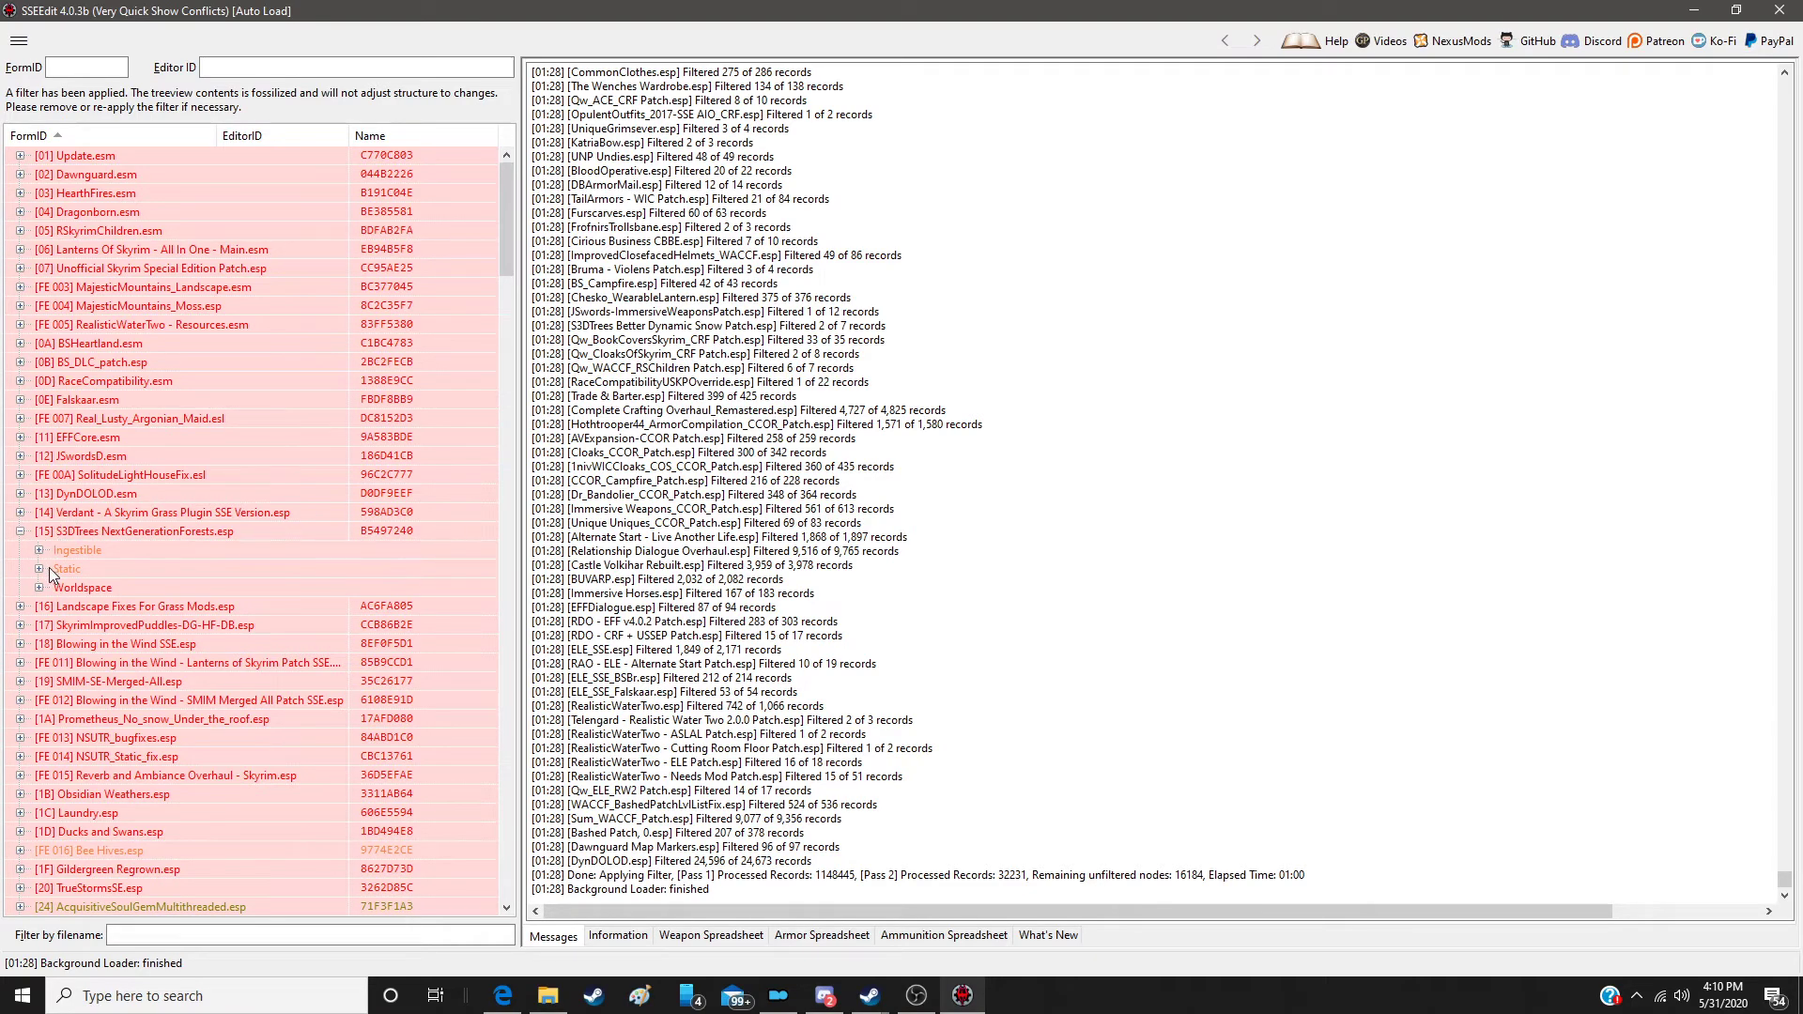
pyautogui.scroll(-3, 85, 563)
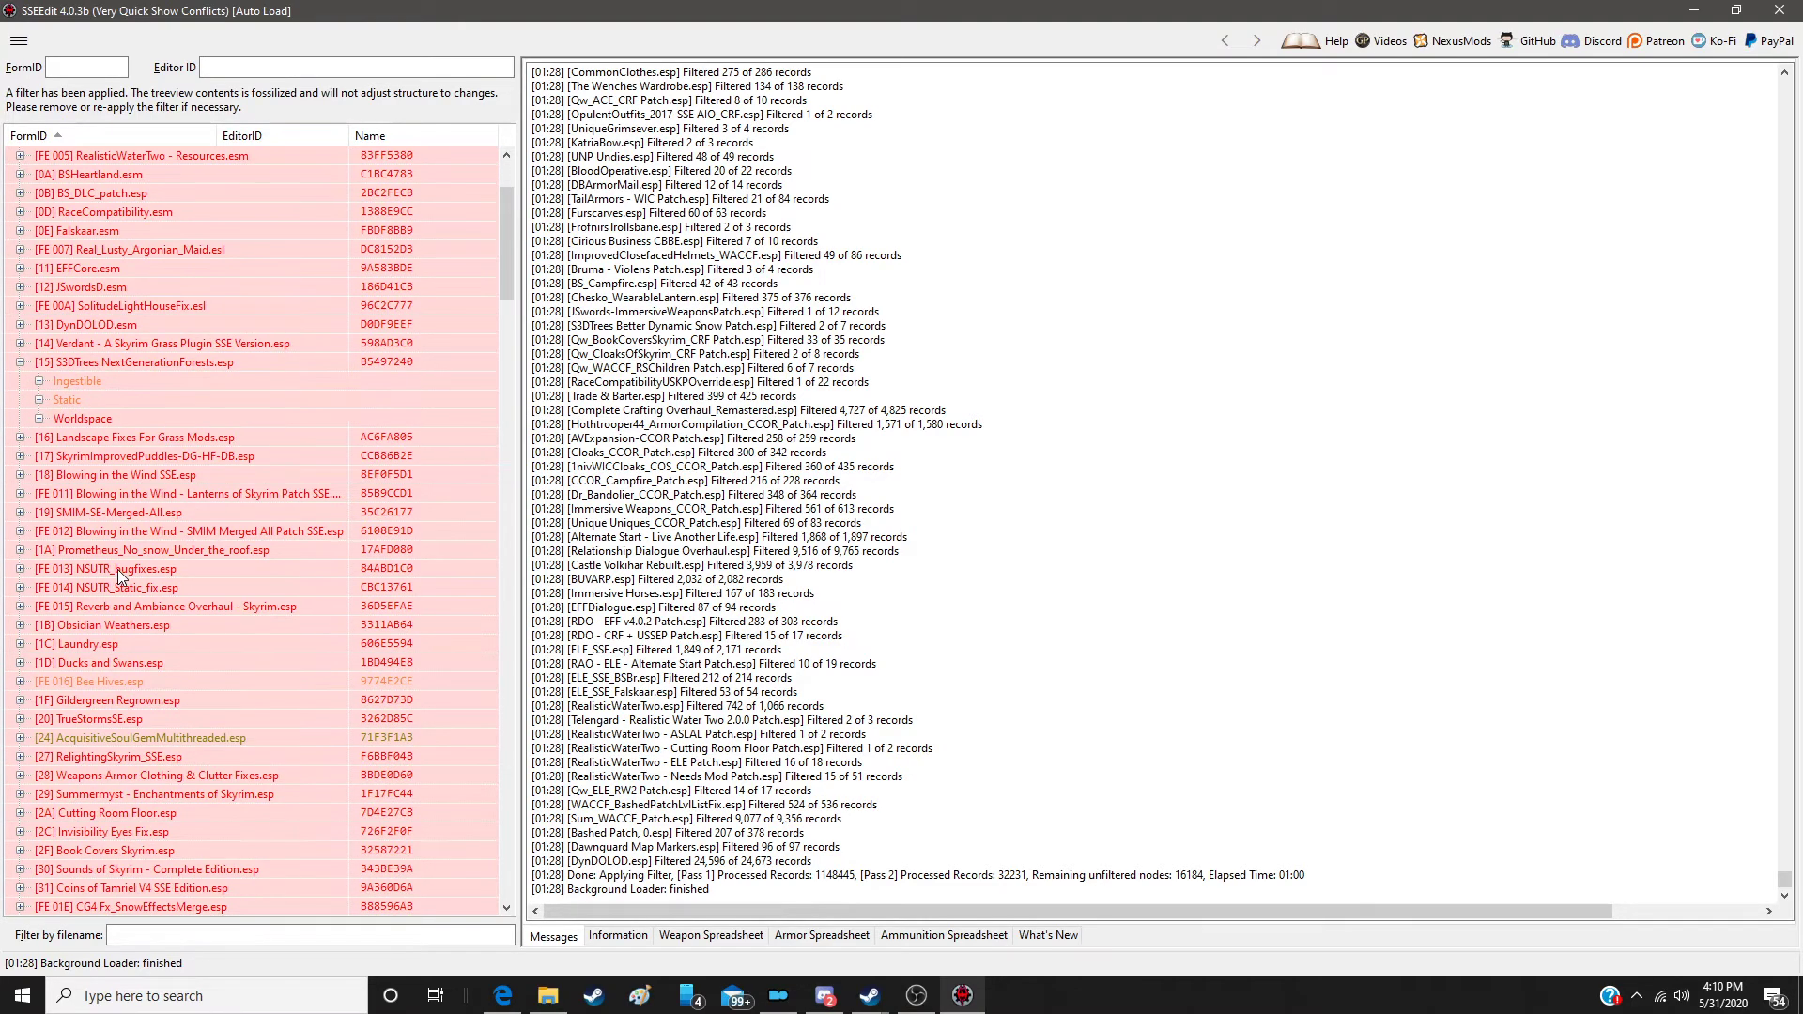
pyautogui.click(41, 381)
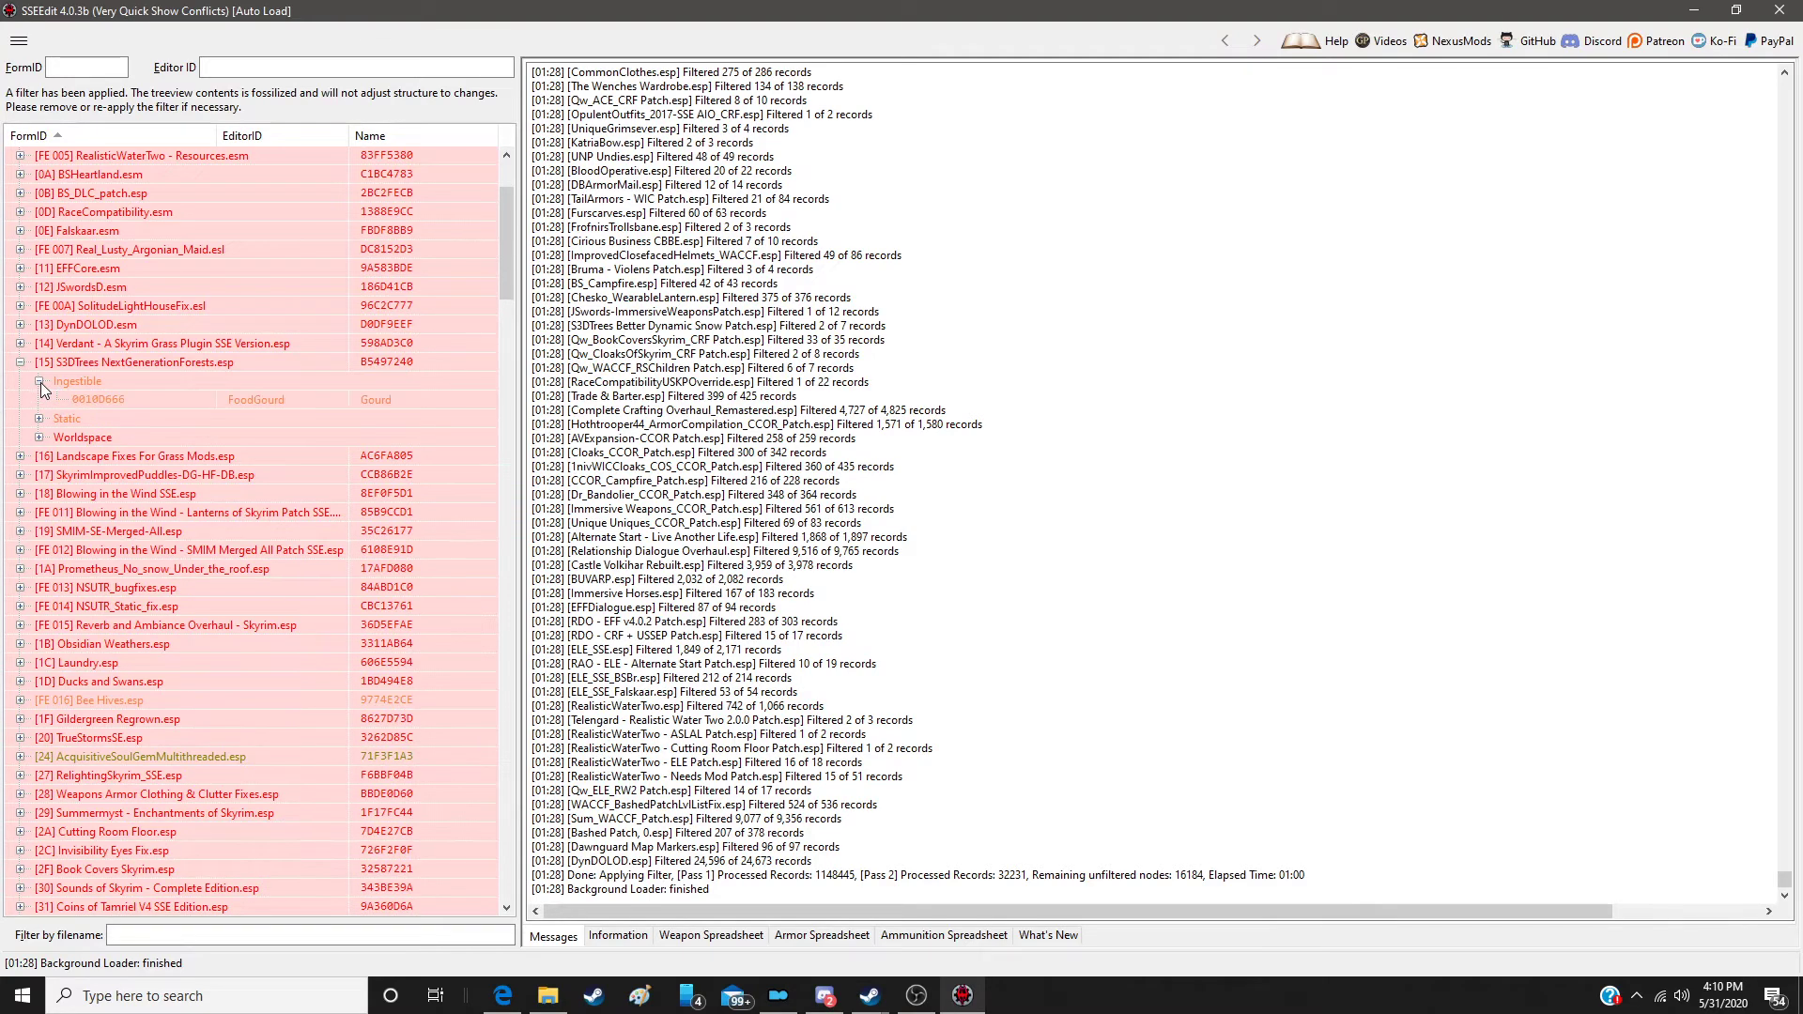
pyautogui.click(93, 400)
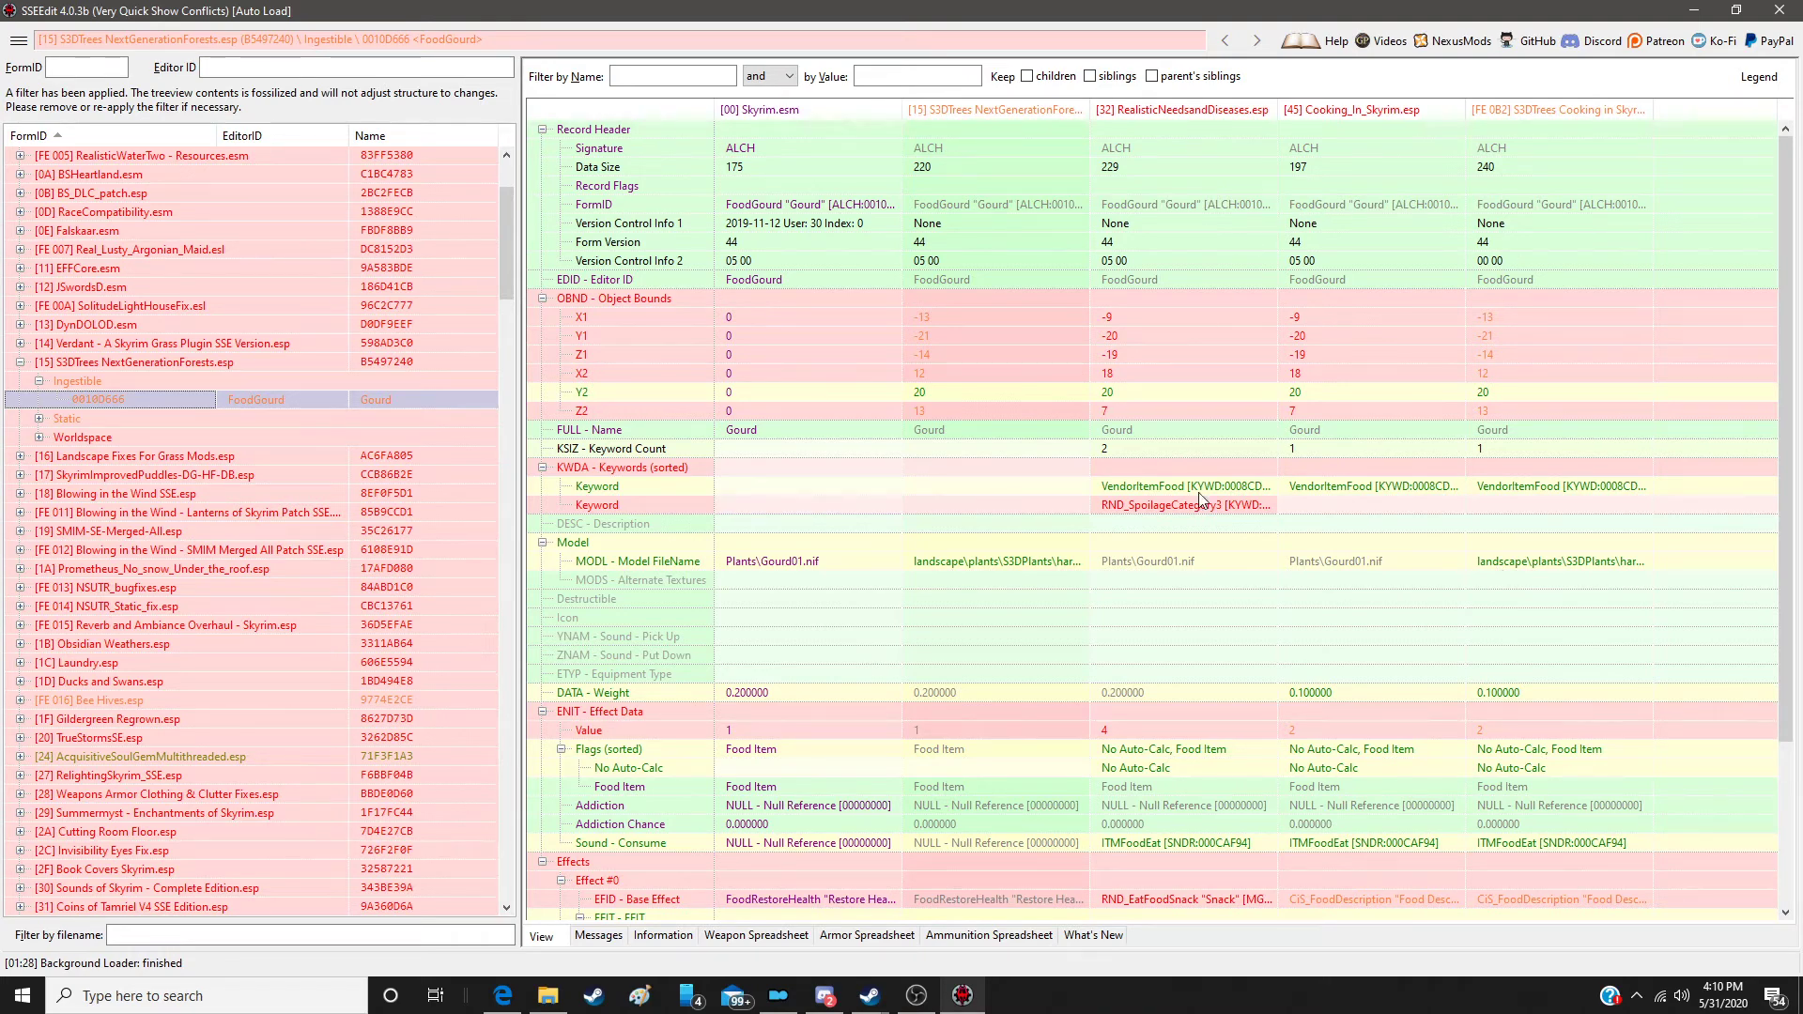
pyautogui.scroll(-1, 1186, 543)
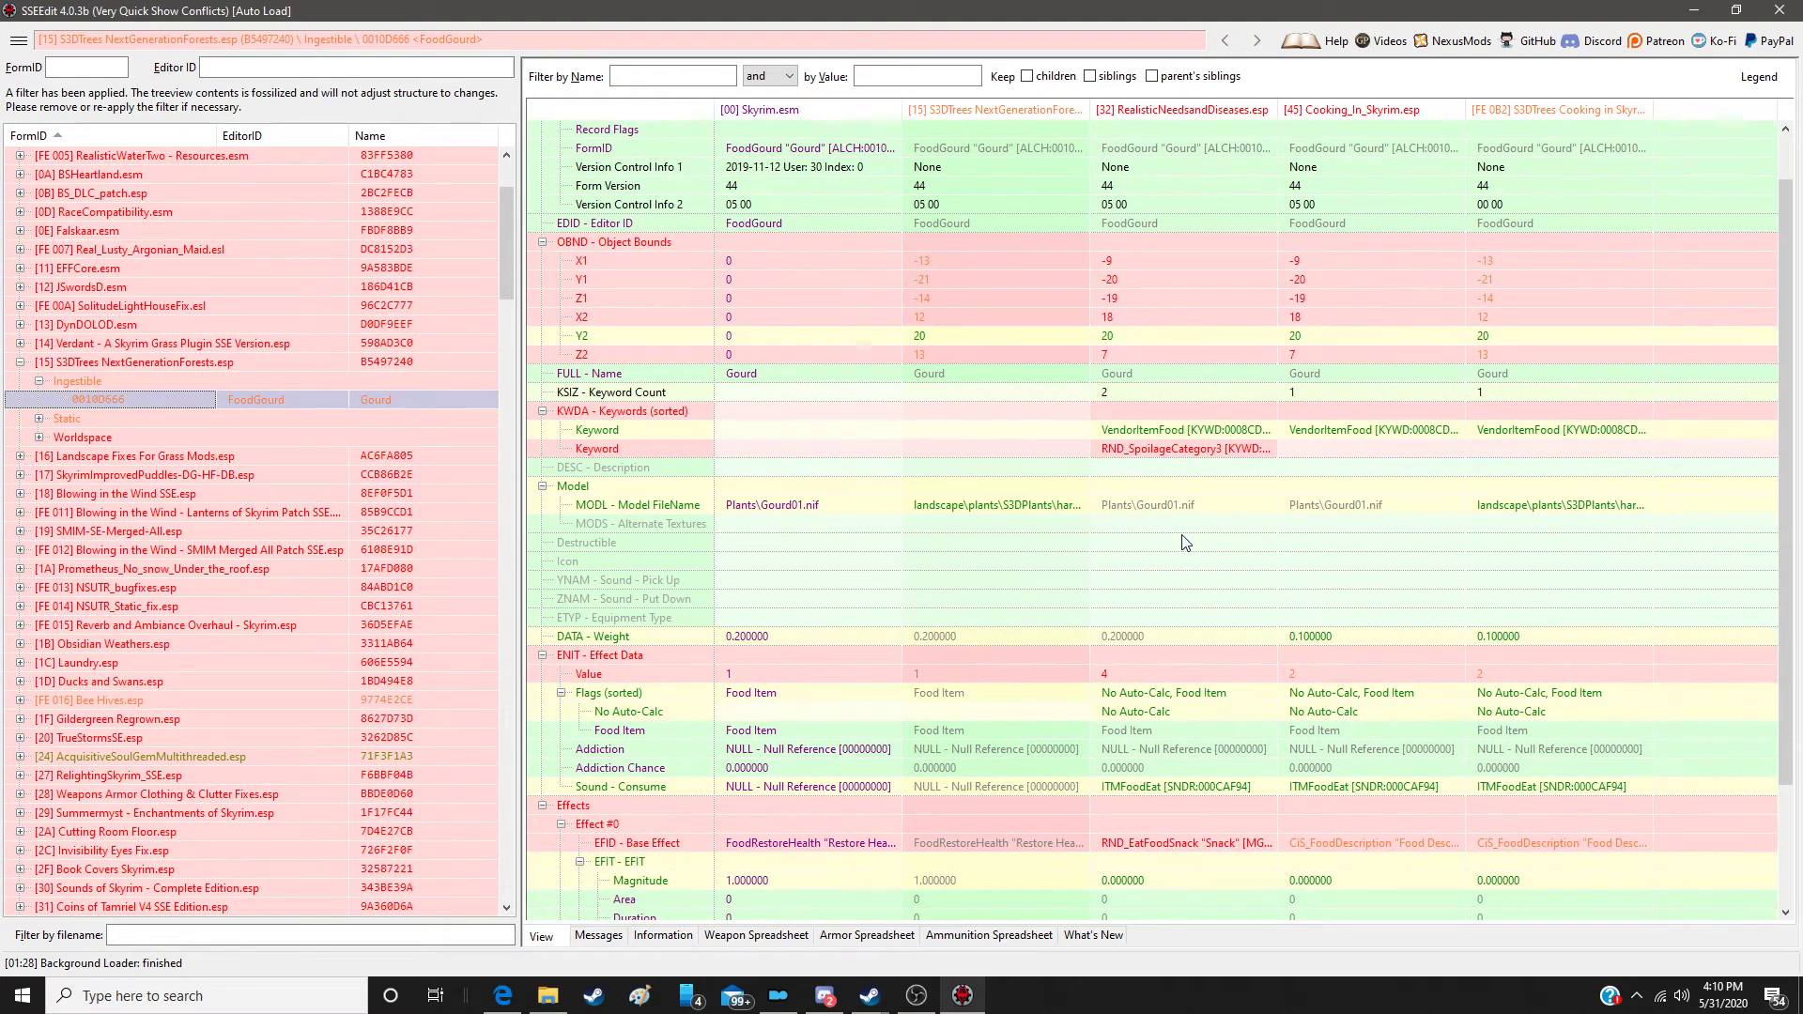
pyautogui.scroll(-3, 1187, 543)
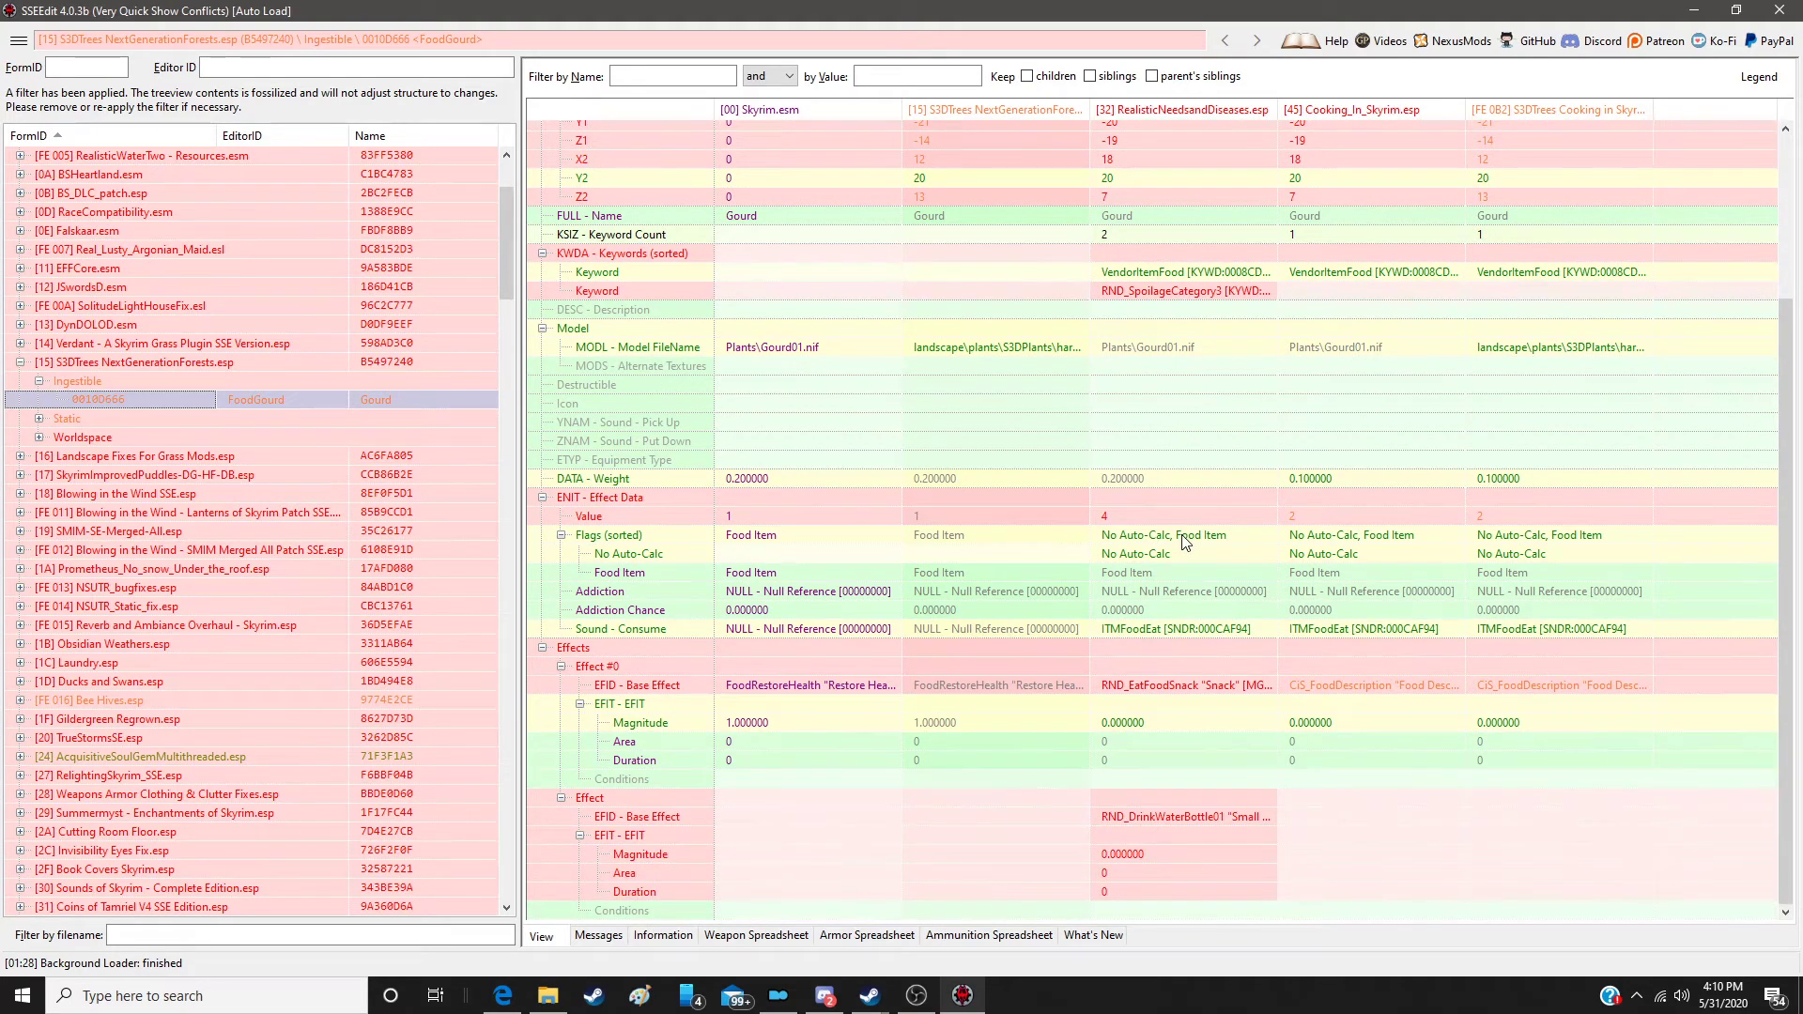
pyautogui.scroll(4, 1187, 543)
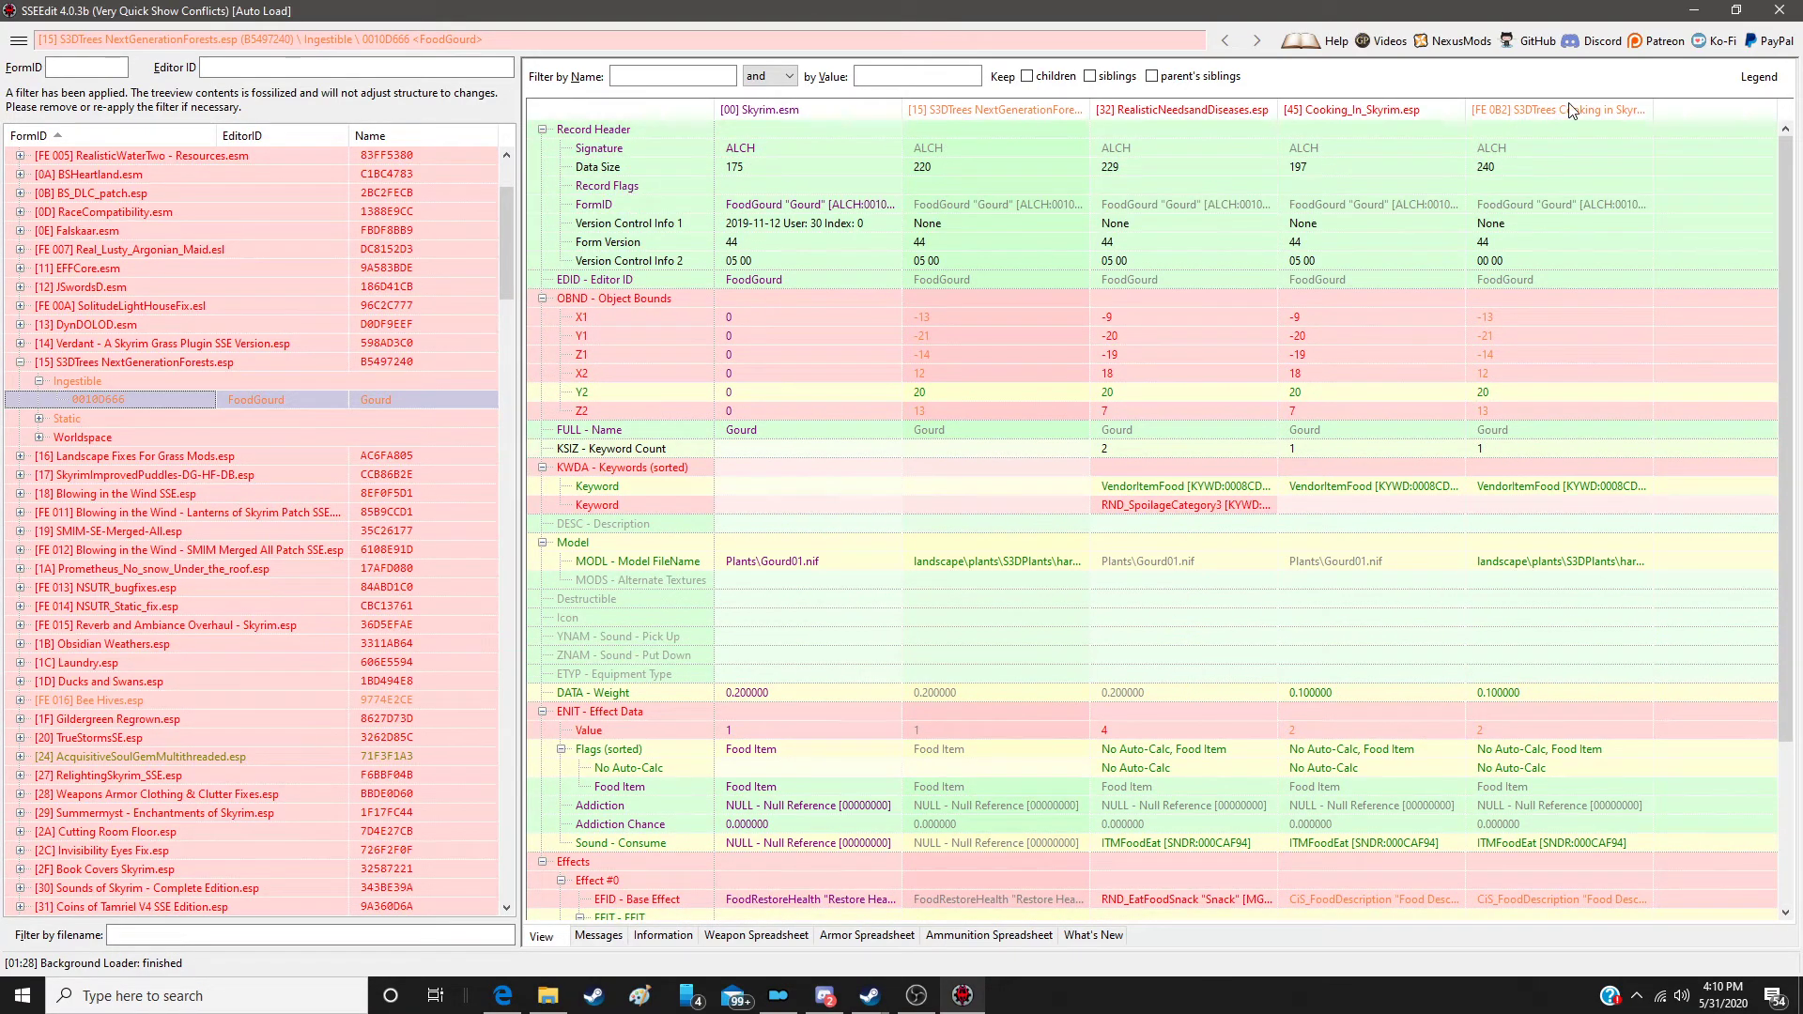
# Step: Copy the S3DTrees Cooking in Skyrim Patch version of FoodGourd as an override into a new ESL-flagged plugin named test
pyautogui.rightClick(1571, 112)
pyautogui.click(1573, 129)
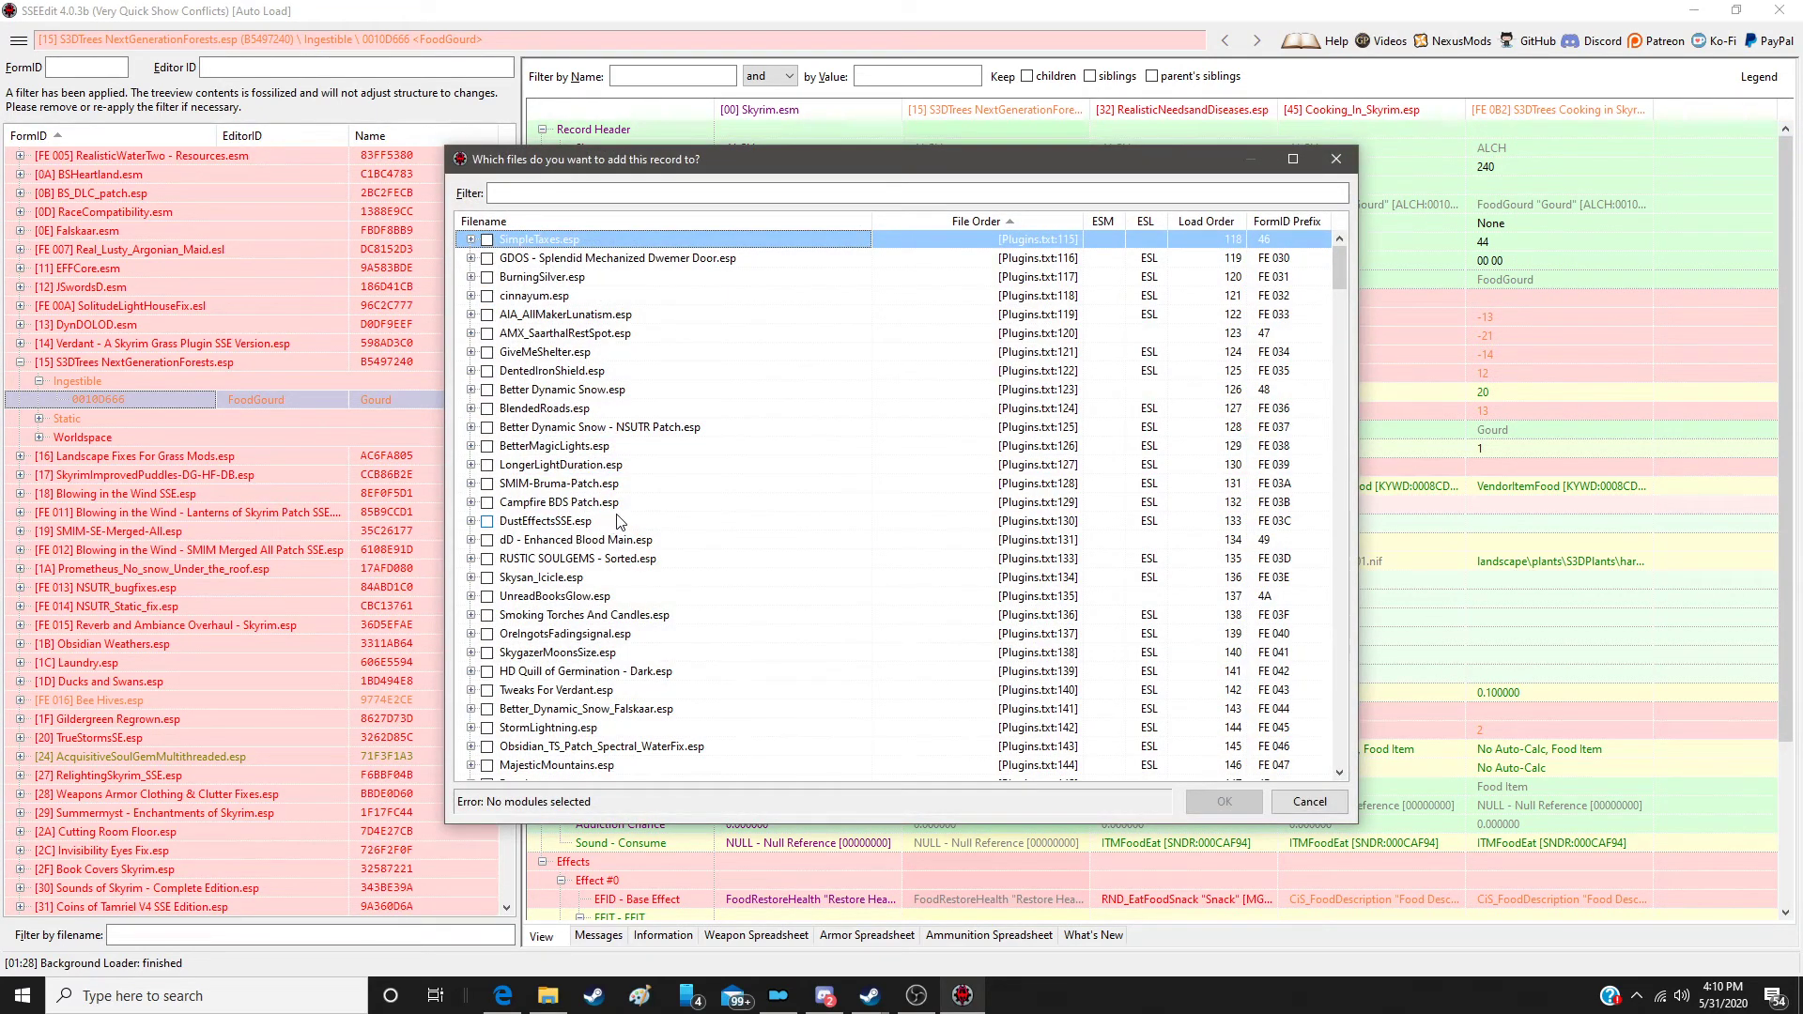
pyautogui.scroll(-4, 620, 523)
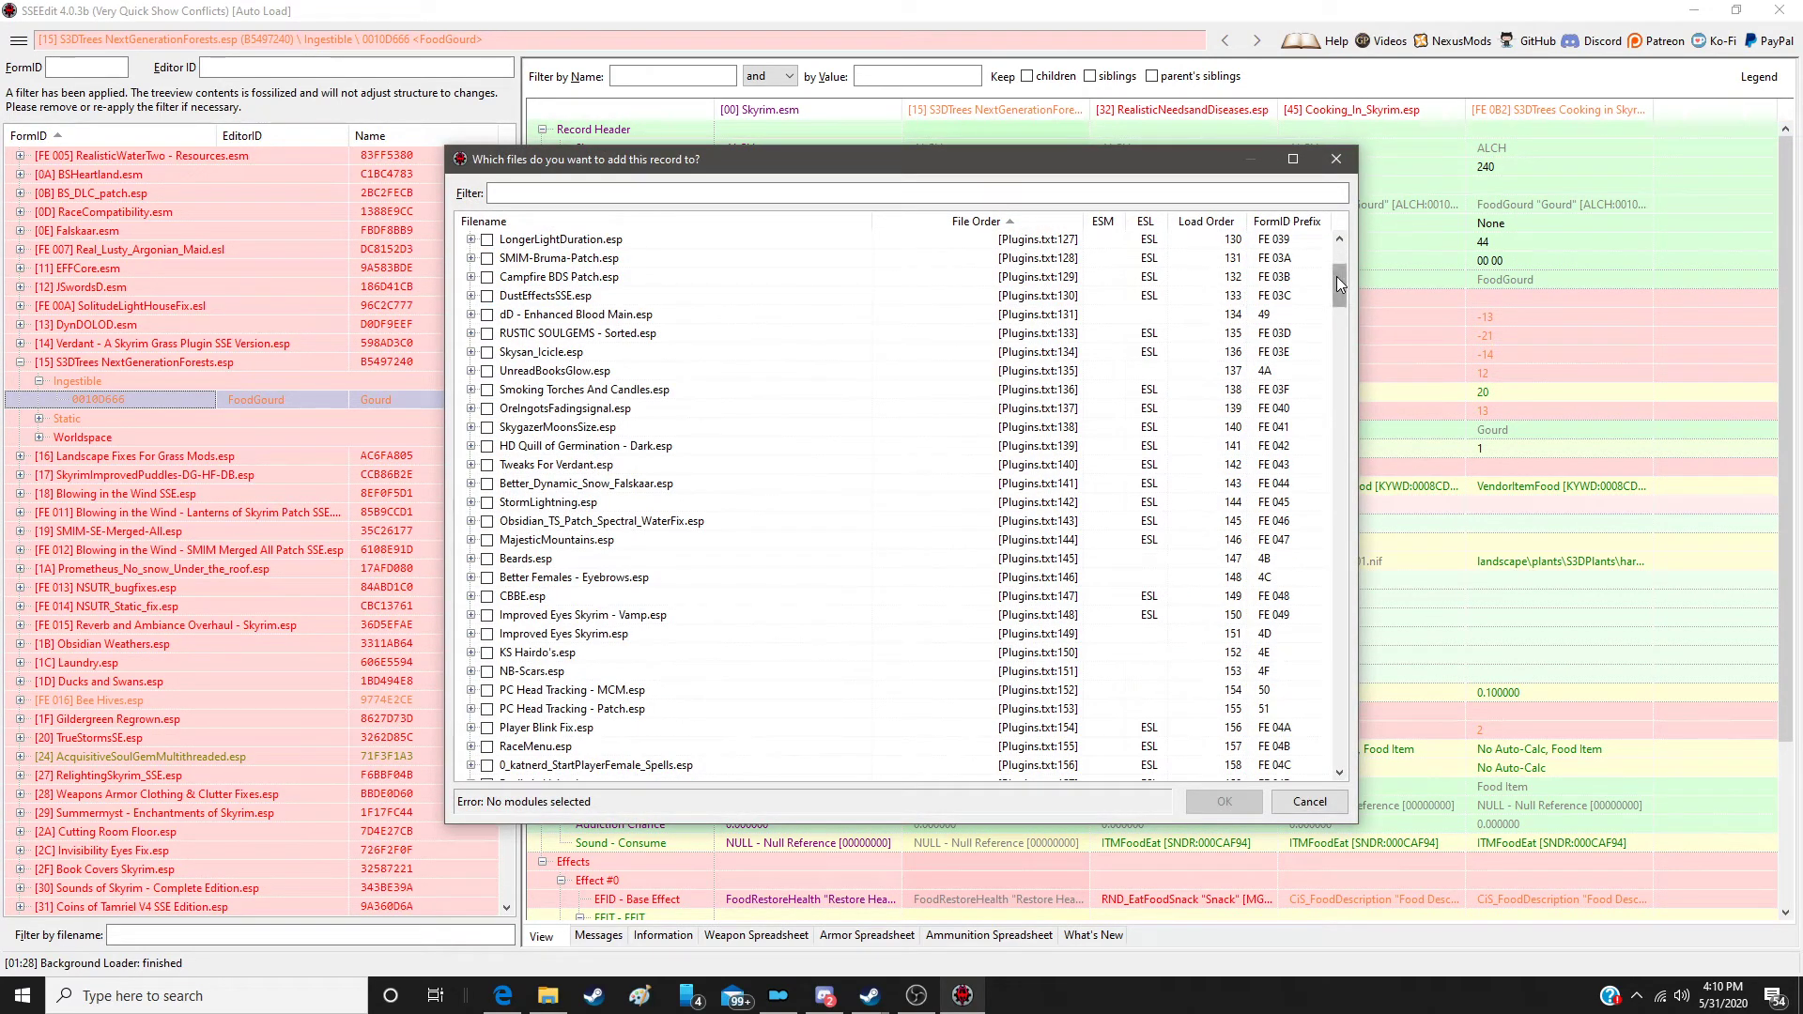
pyautogui.moveTo(1338, 278); pyautogui.dragTo(1337, 751)
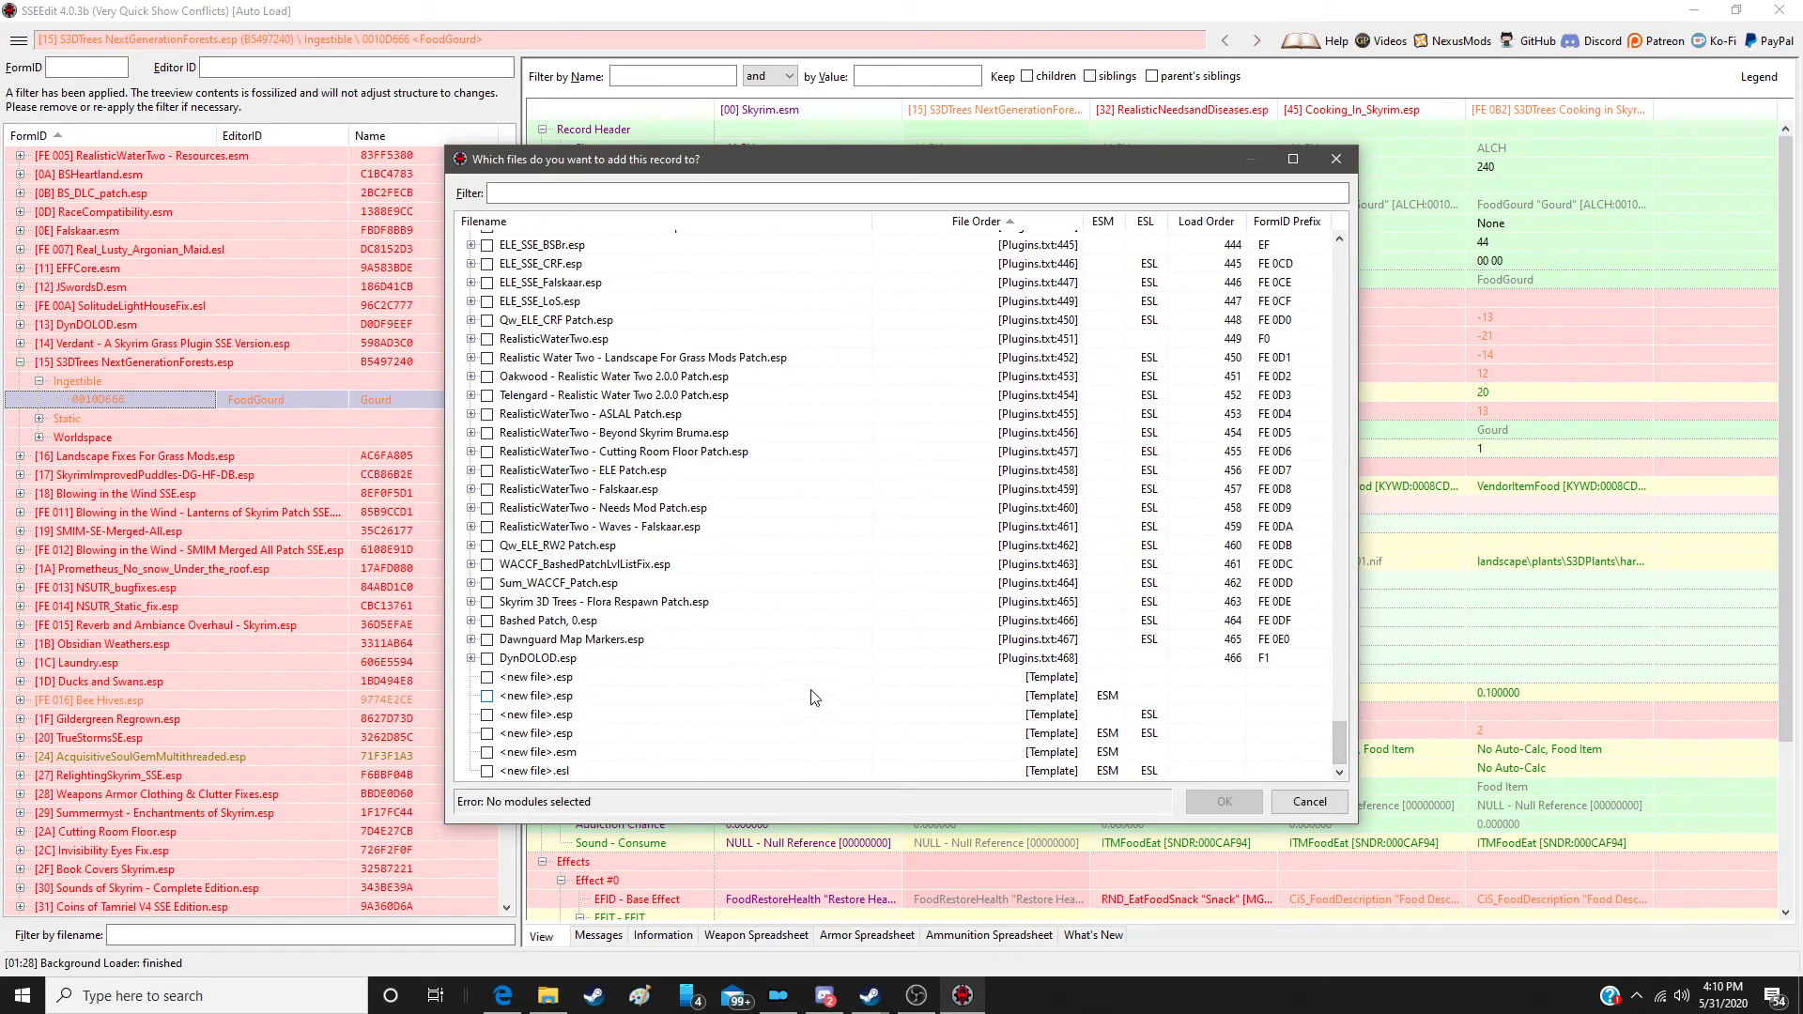
pyautogui.click(966, 718)
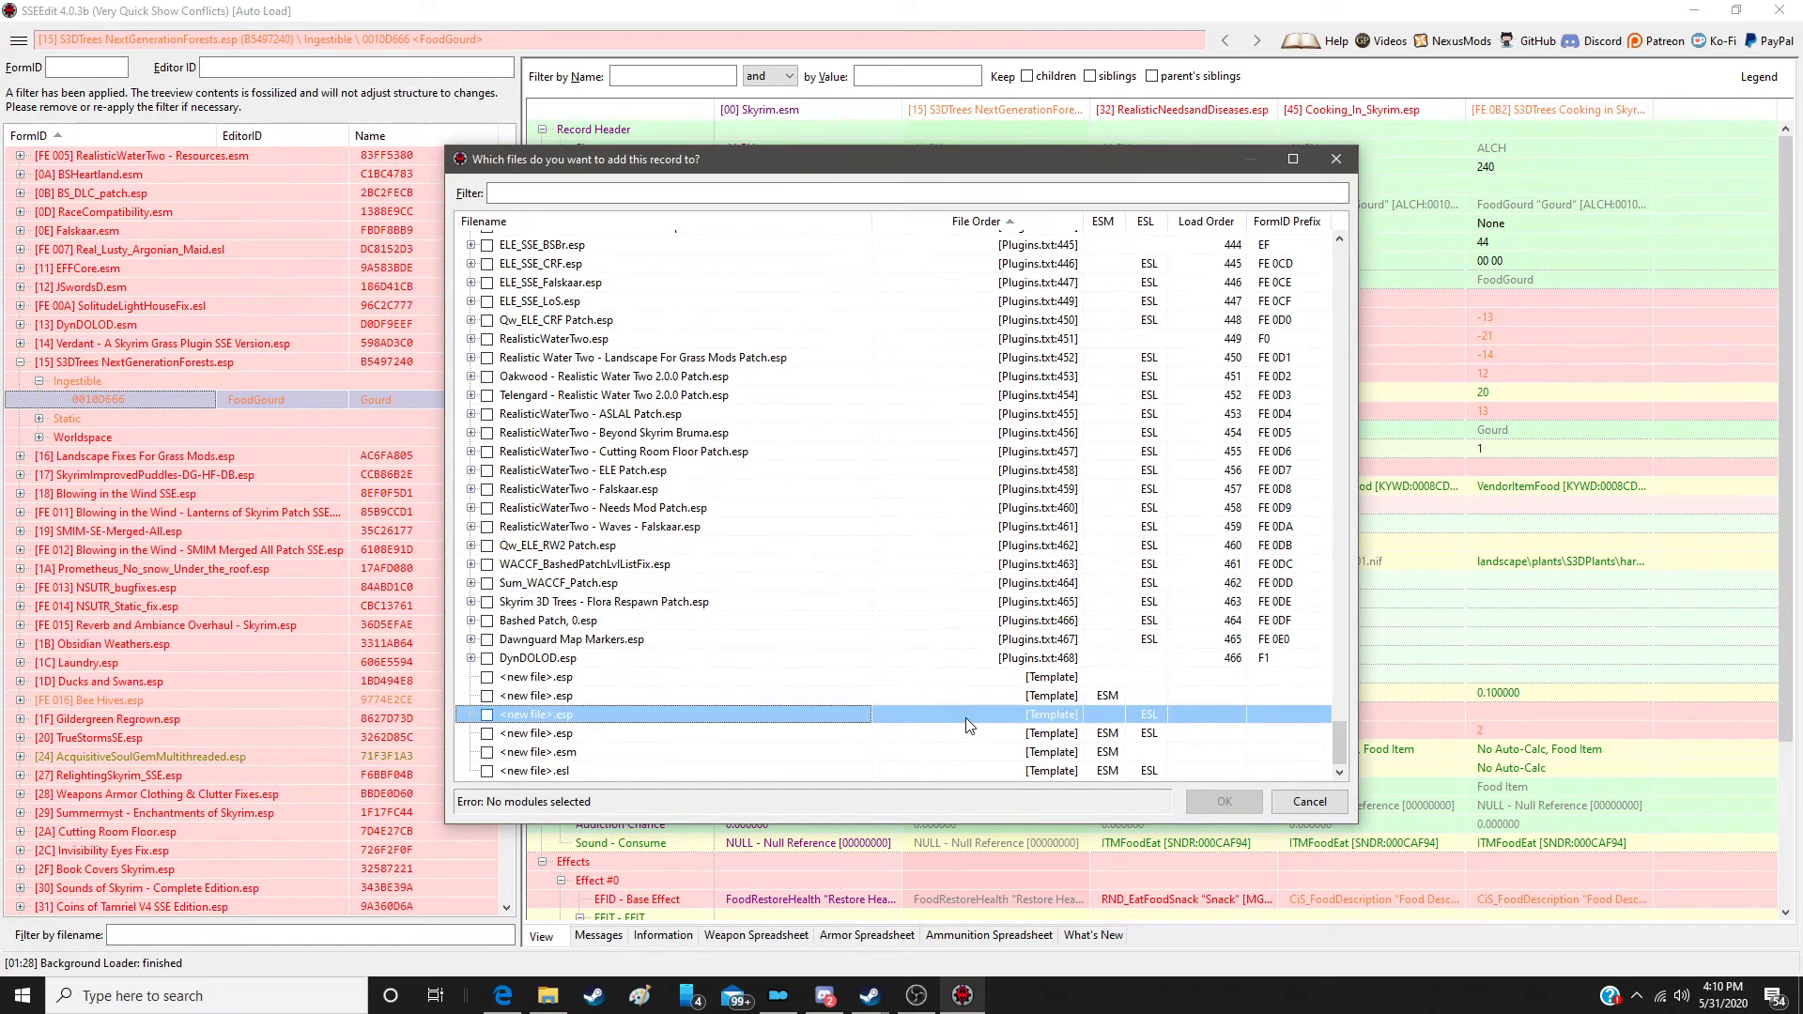
pyautogui.doubleClick(966, 719)
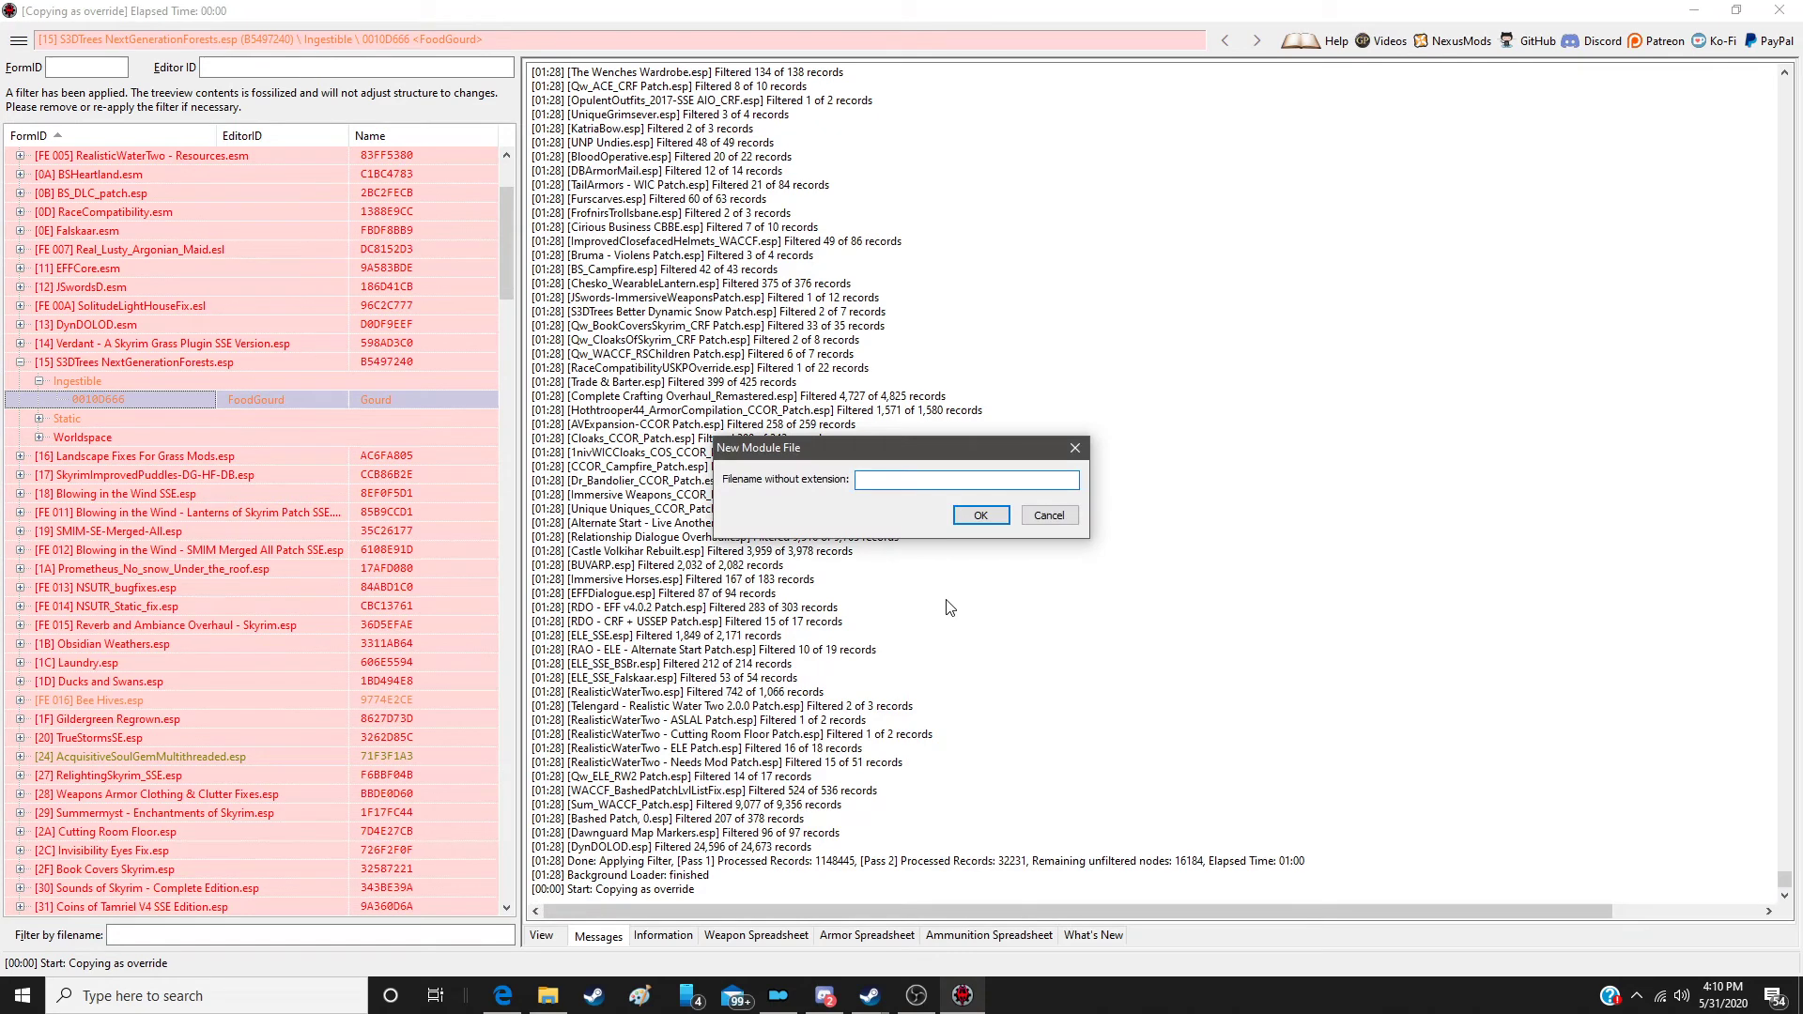
pyautogui.write('test')
pyautogui.press('Return')
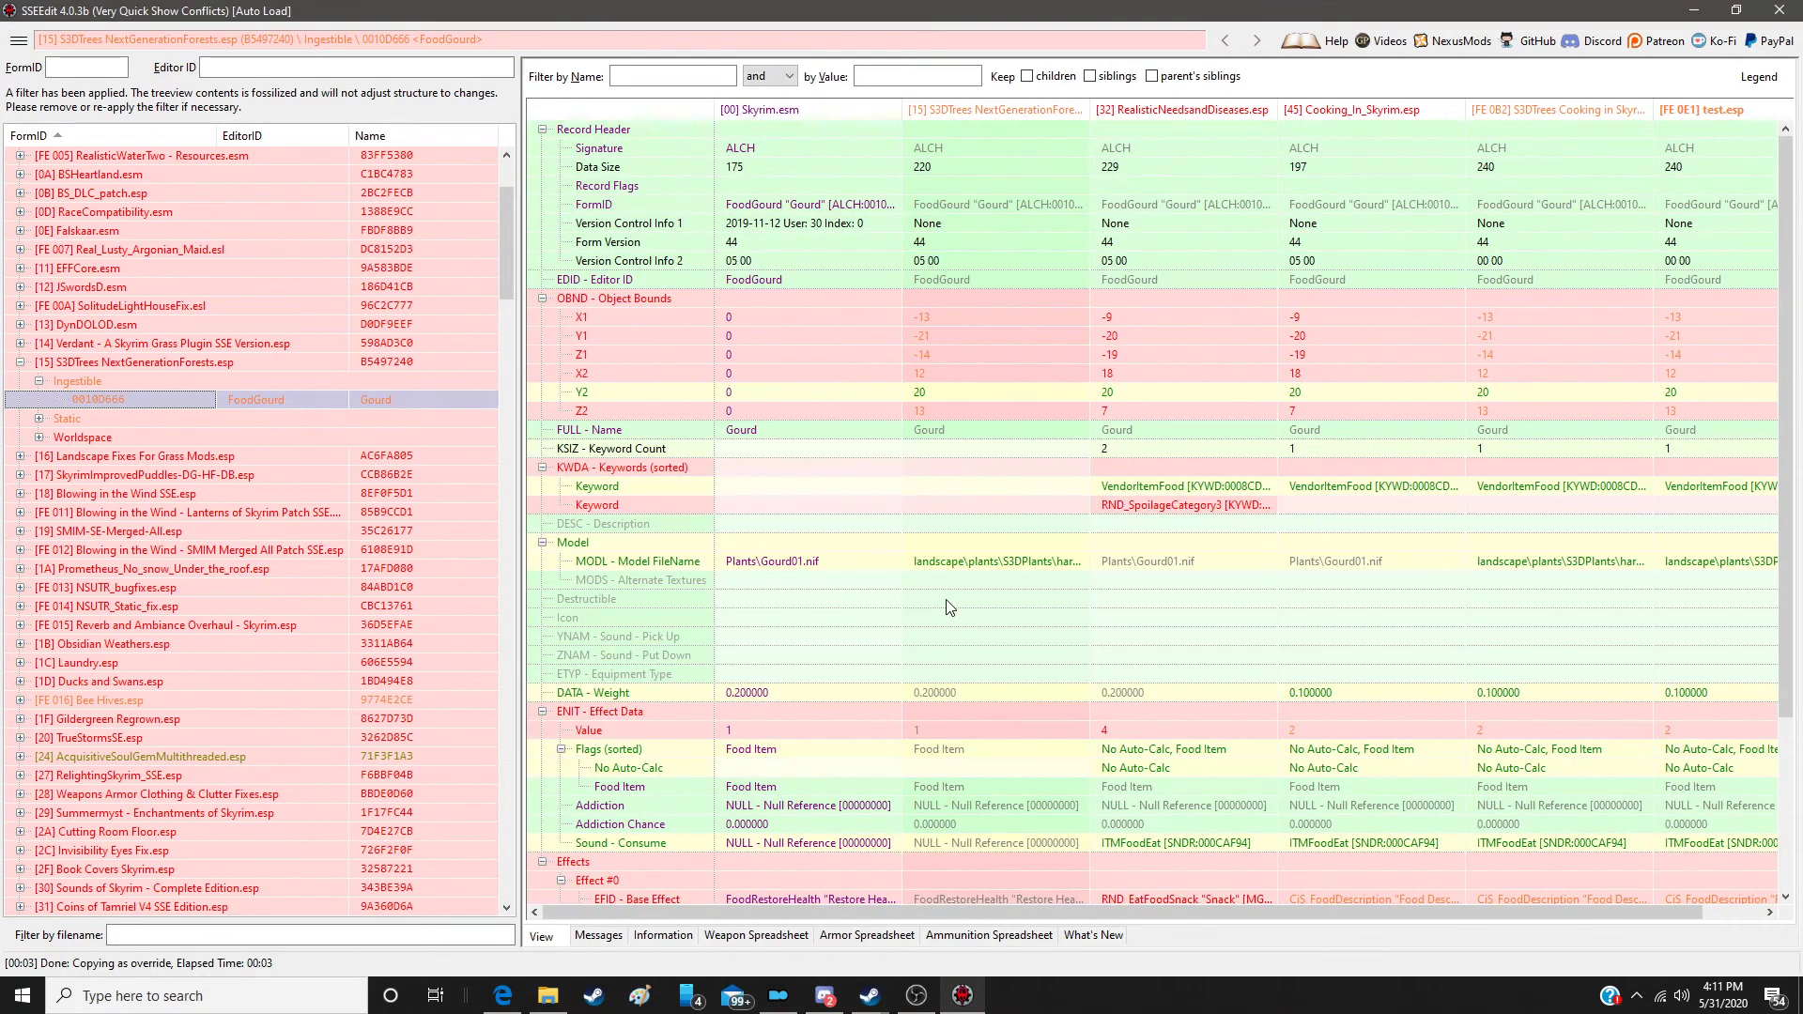
# Step: Copy the RND_SpoilageCategory3 keyword into test.esp's FoodGourd record, adding RealisticNeedsandDiseases.esp as a master
pyautogui.scroll(-2, 1507, 543)
pyautogui.scroll(1, 1508, 543)
pyautogui.moveTo(1191, 513); pyautogui.dragTo(1736, 515)
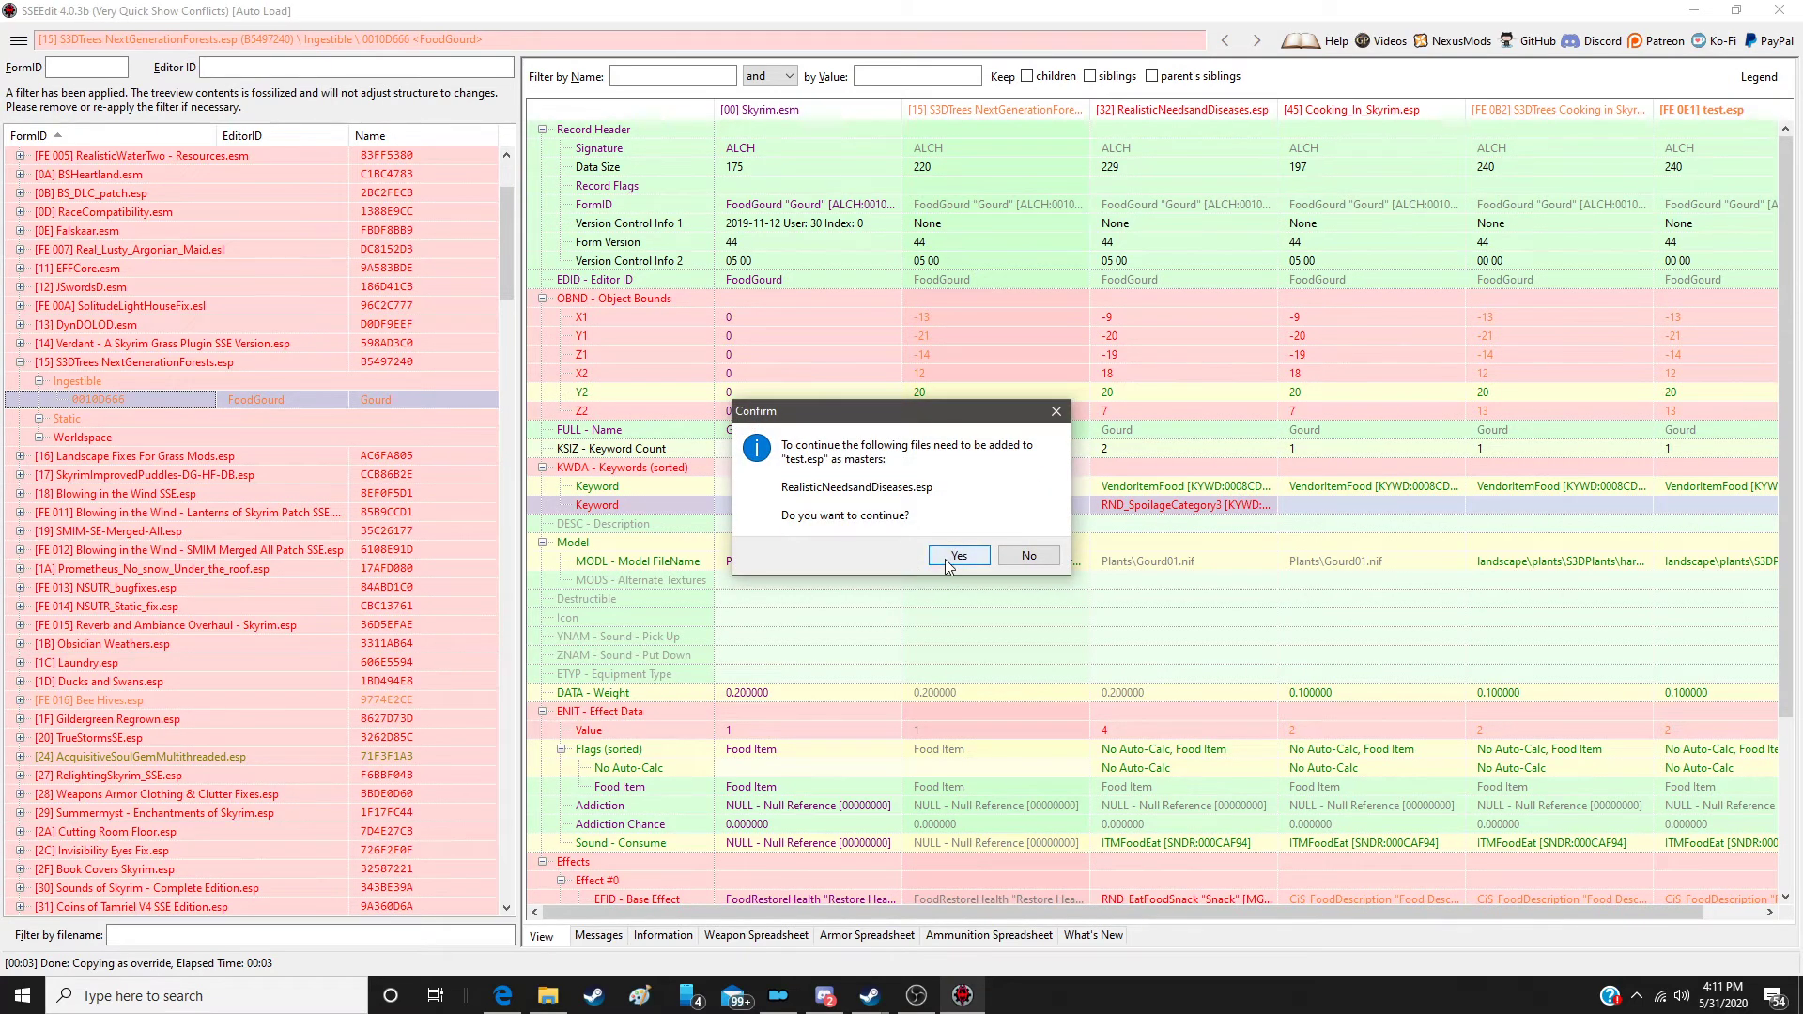
pyautogui.click(957, 556)
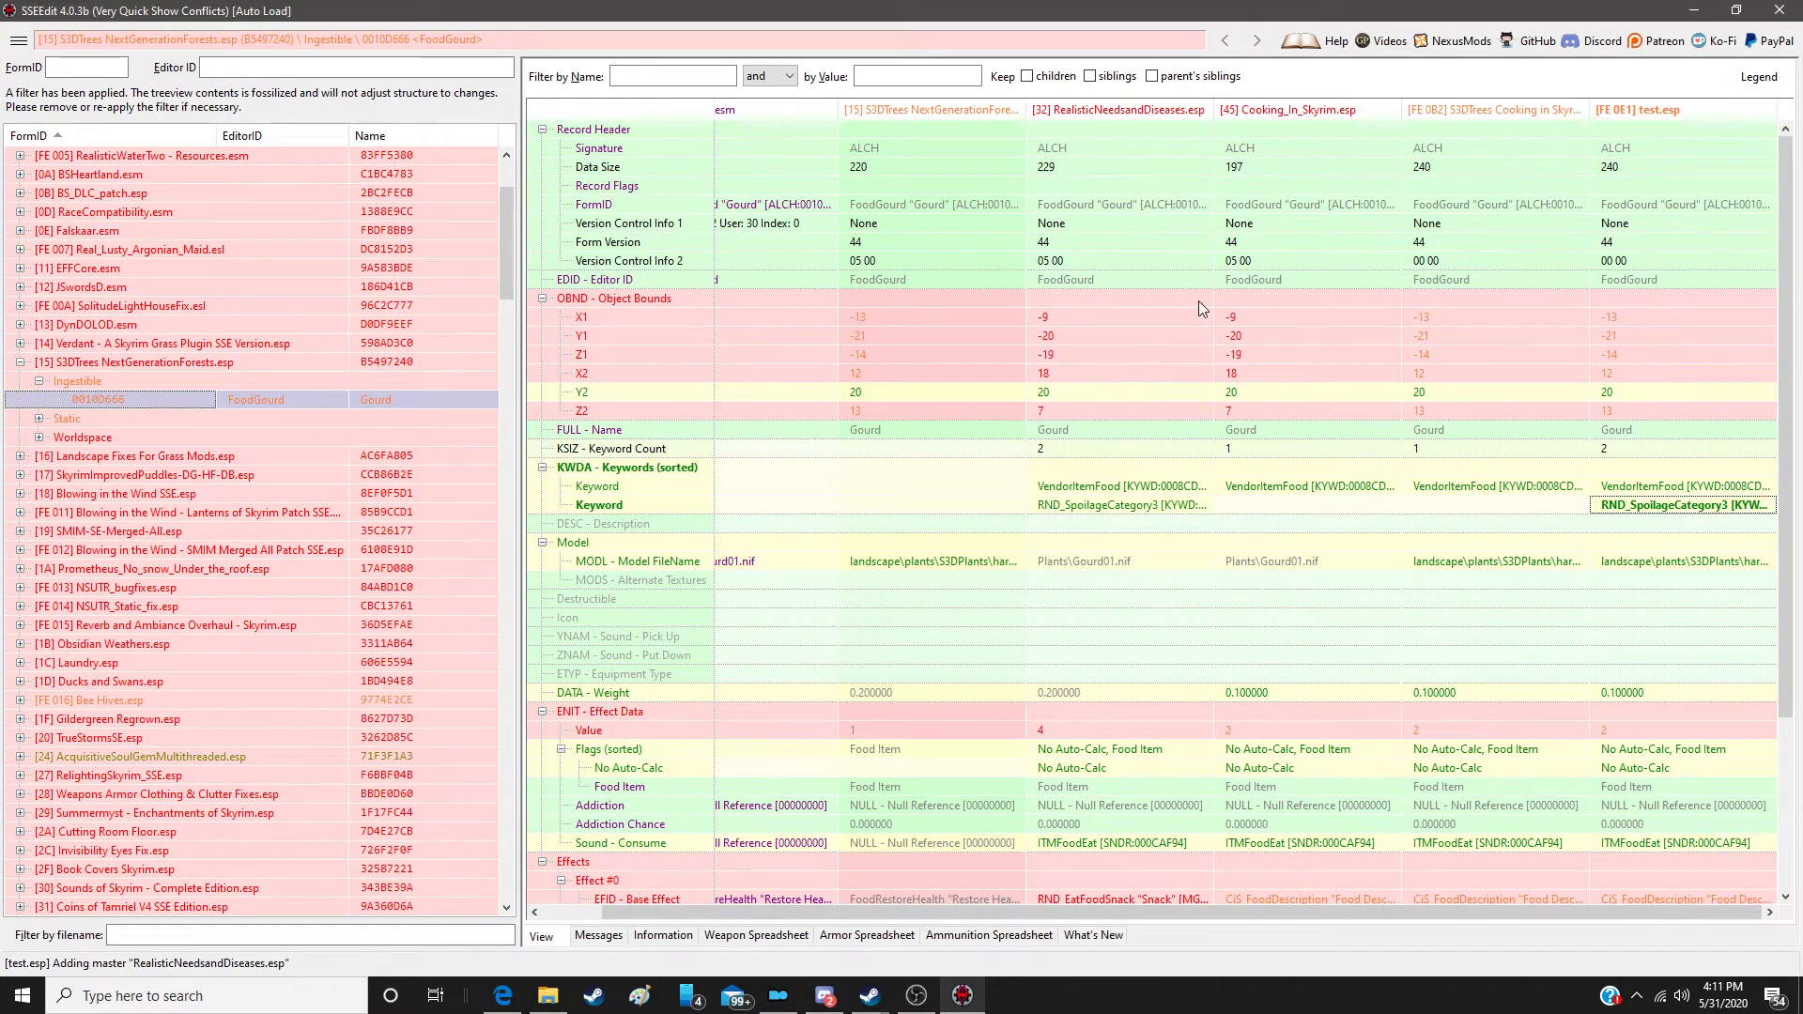
# Step: Copy the object bounds, ENIT effect data and Effects from RealisticNeedsandDiseases.esp into test.esp's FoodGourd record
pyautogui.moveTo(1112, 298); pyautogui.dragTo(1687, 297)
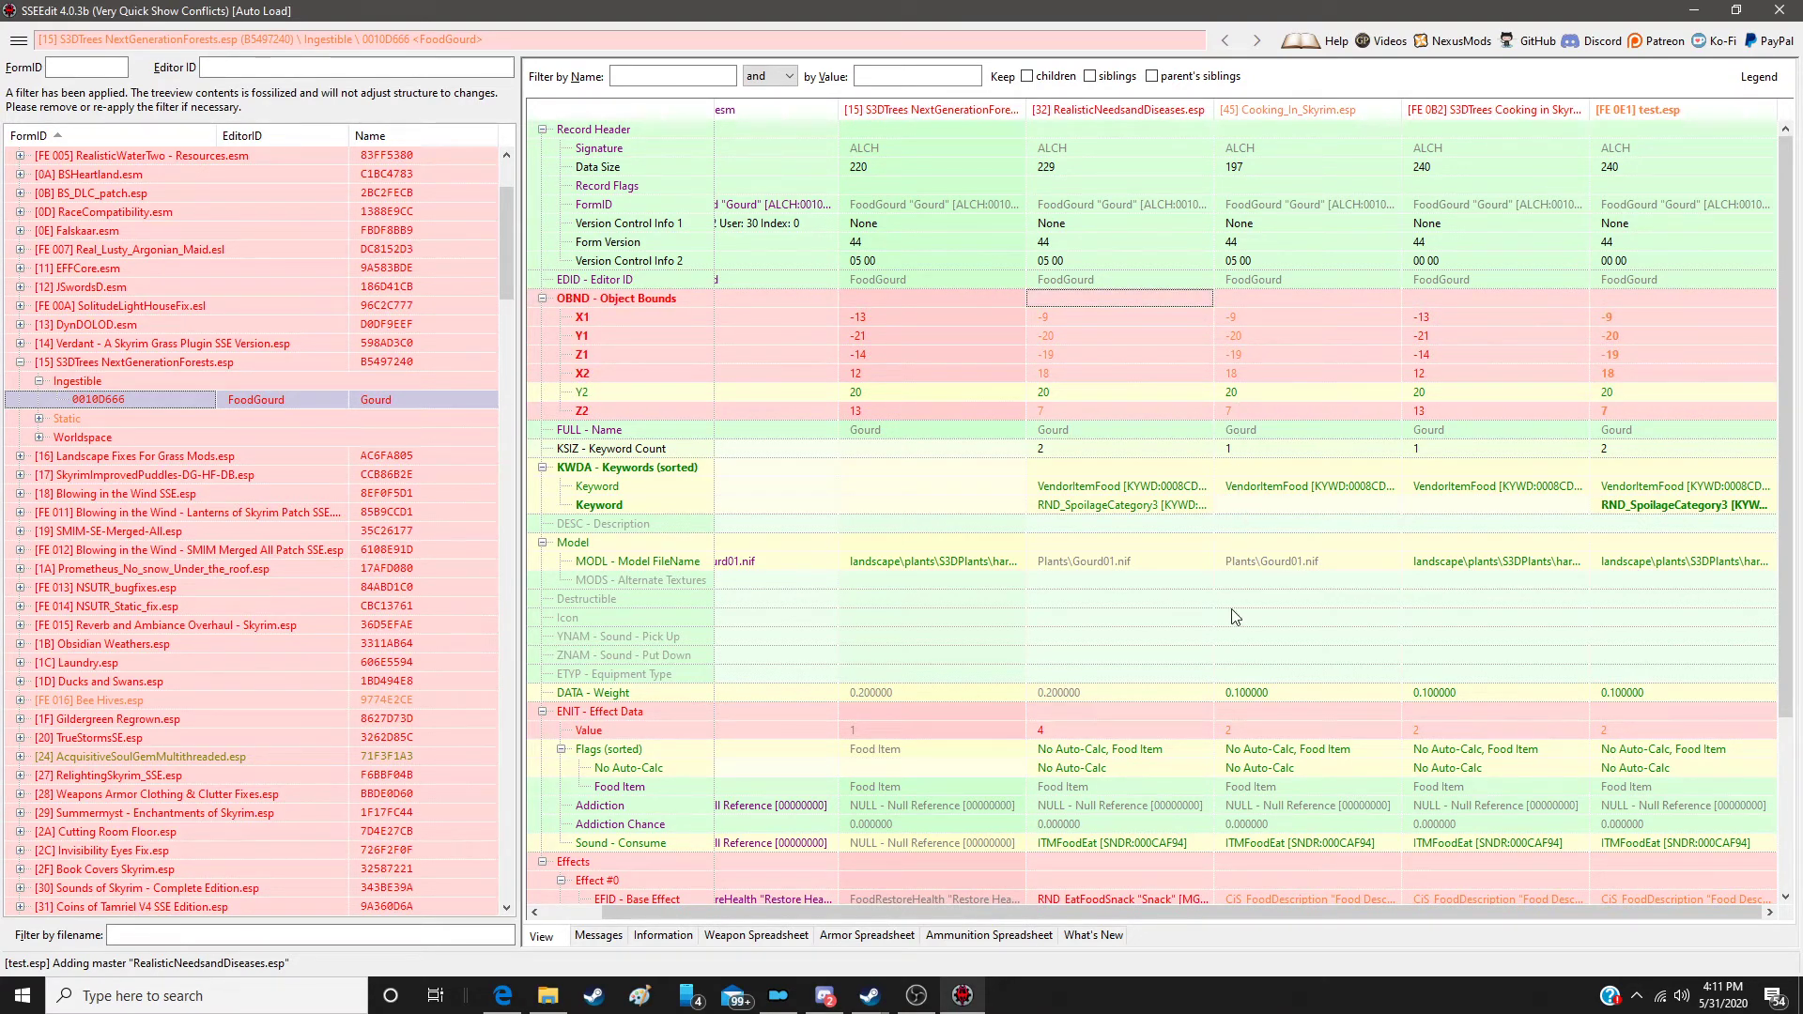
pyautogui.moveTo(1130, 715); pyautogui.dragTo(1669, 714)
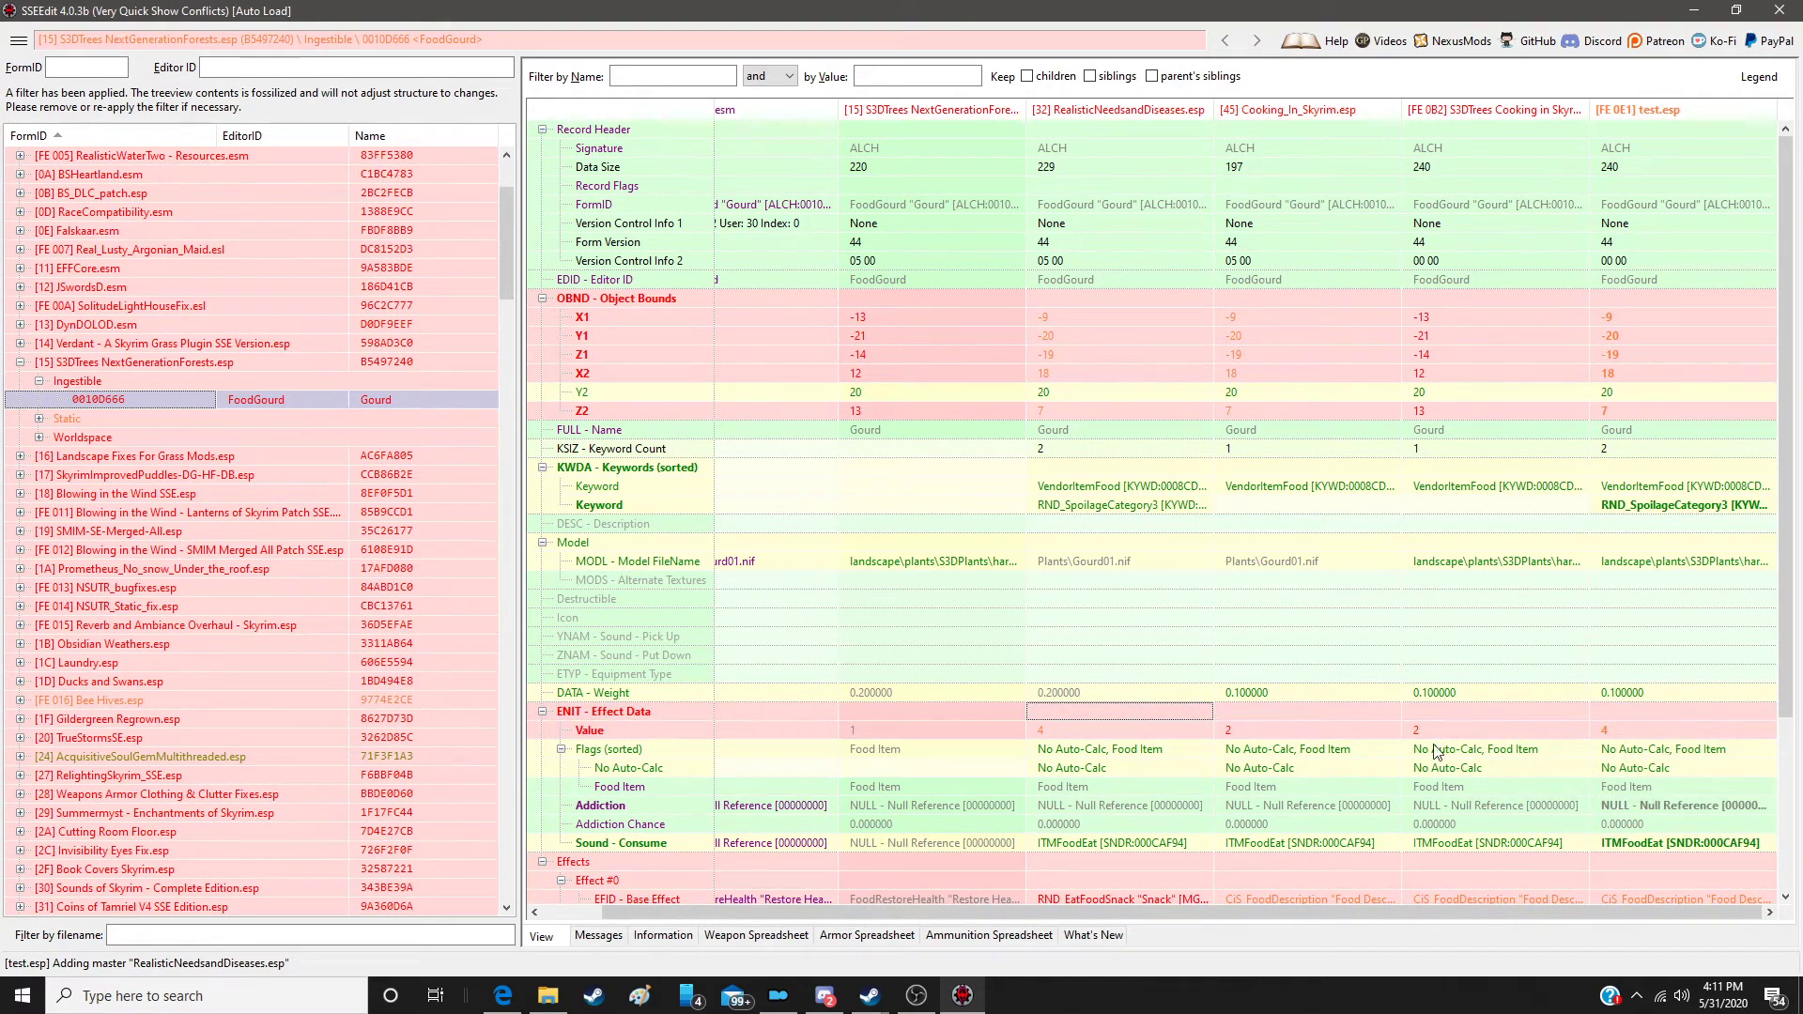
pyautogui.scroll(-3, 1222, 803)
pyautogui.moveTo(1134, 693); pyautogui.dragTo(1716, 685)
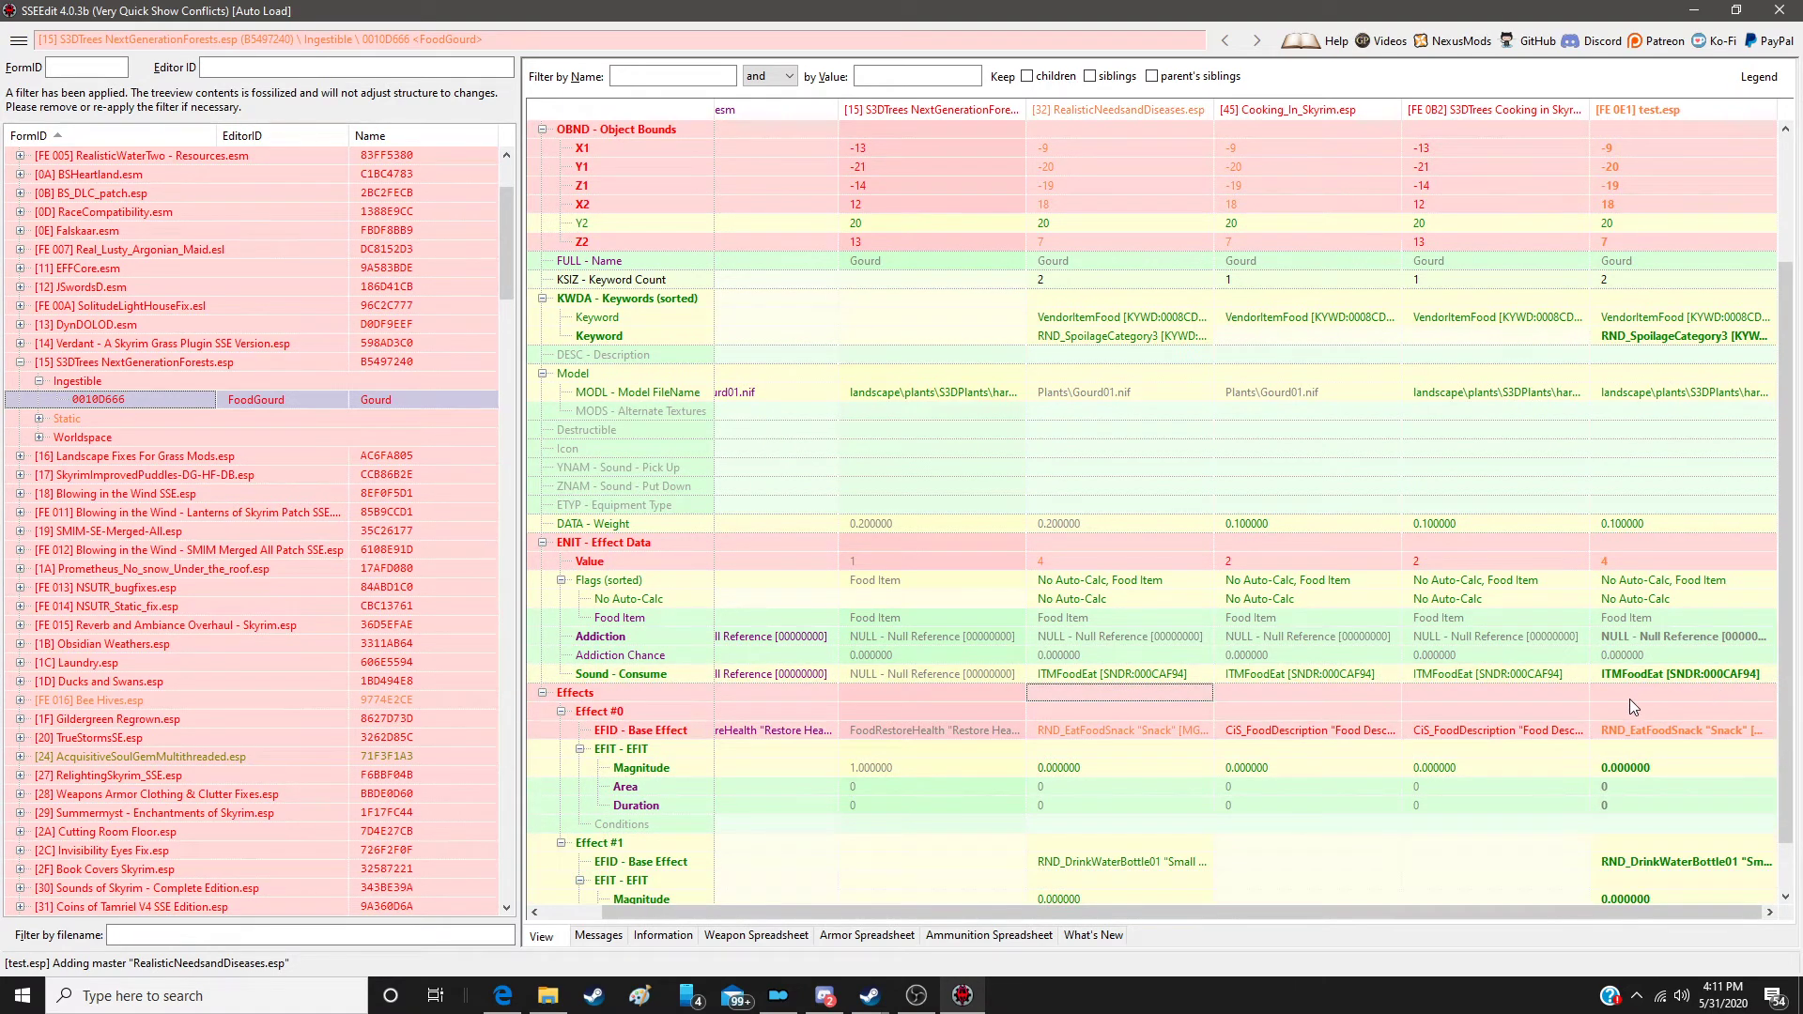
pyautogui.scroll(-1, 1630, 700)
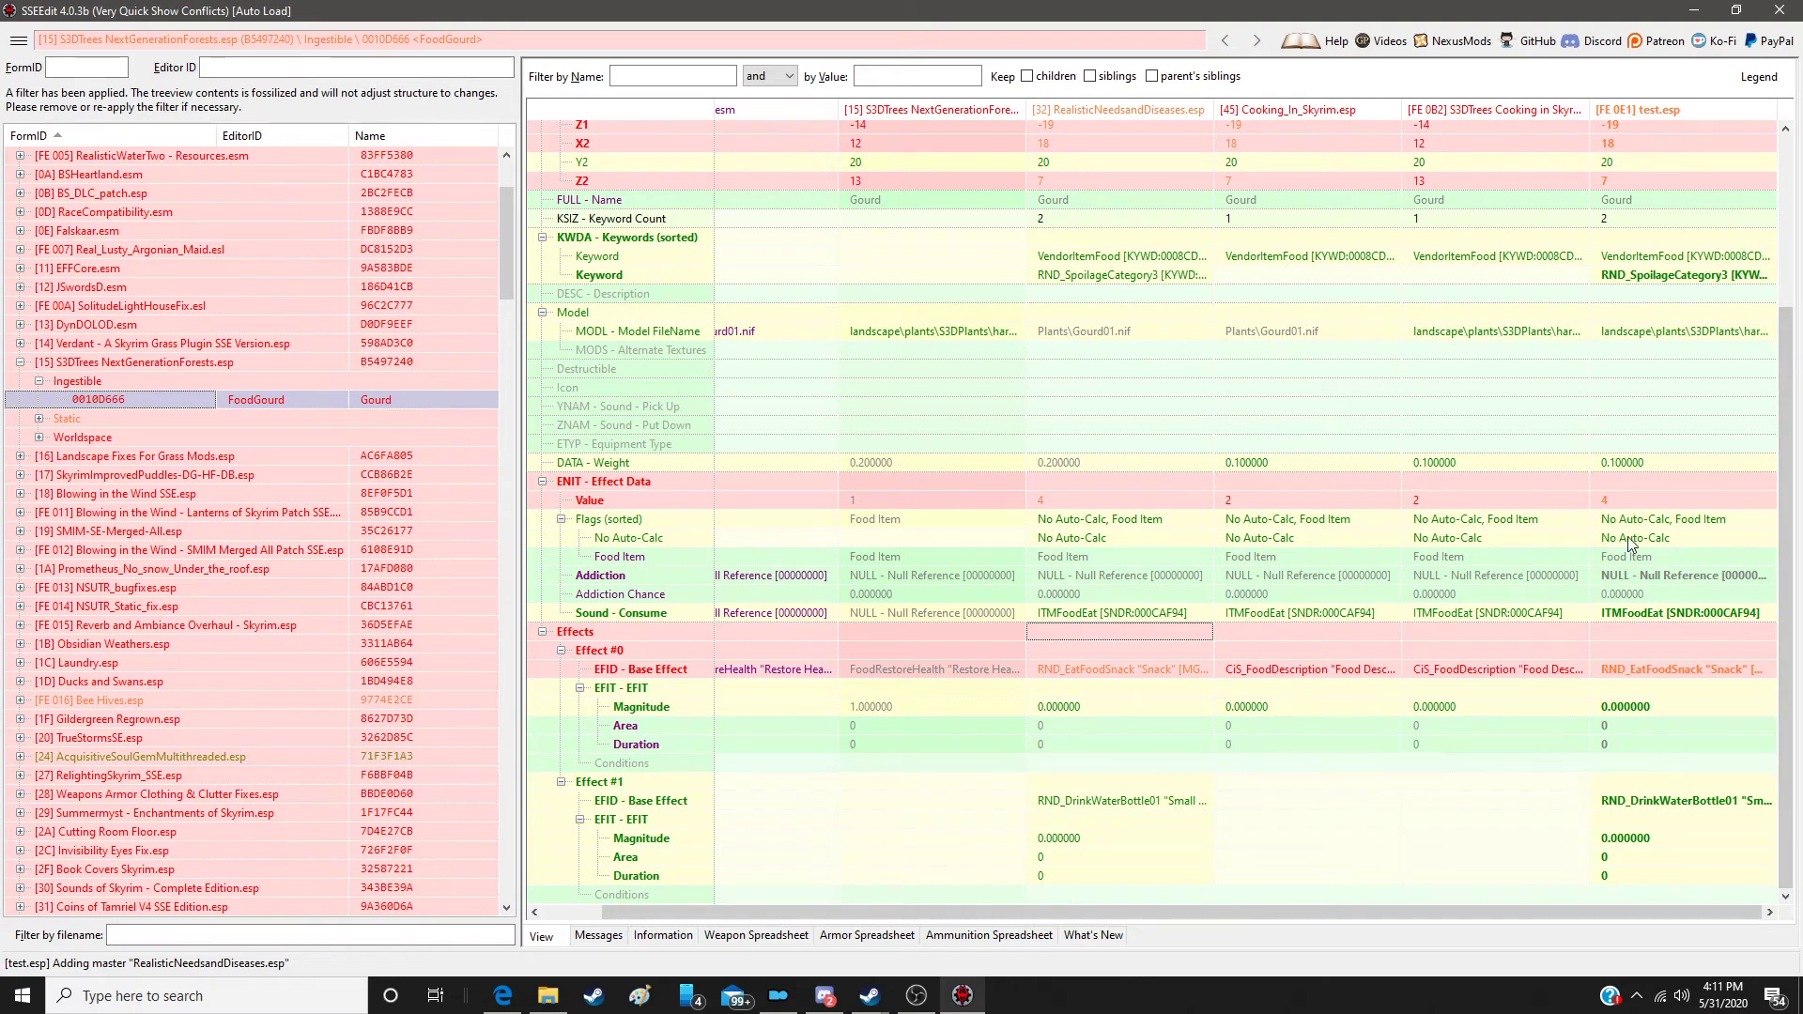
pyautogui.scroll(4, 1630, 544)
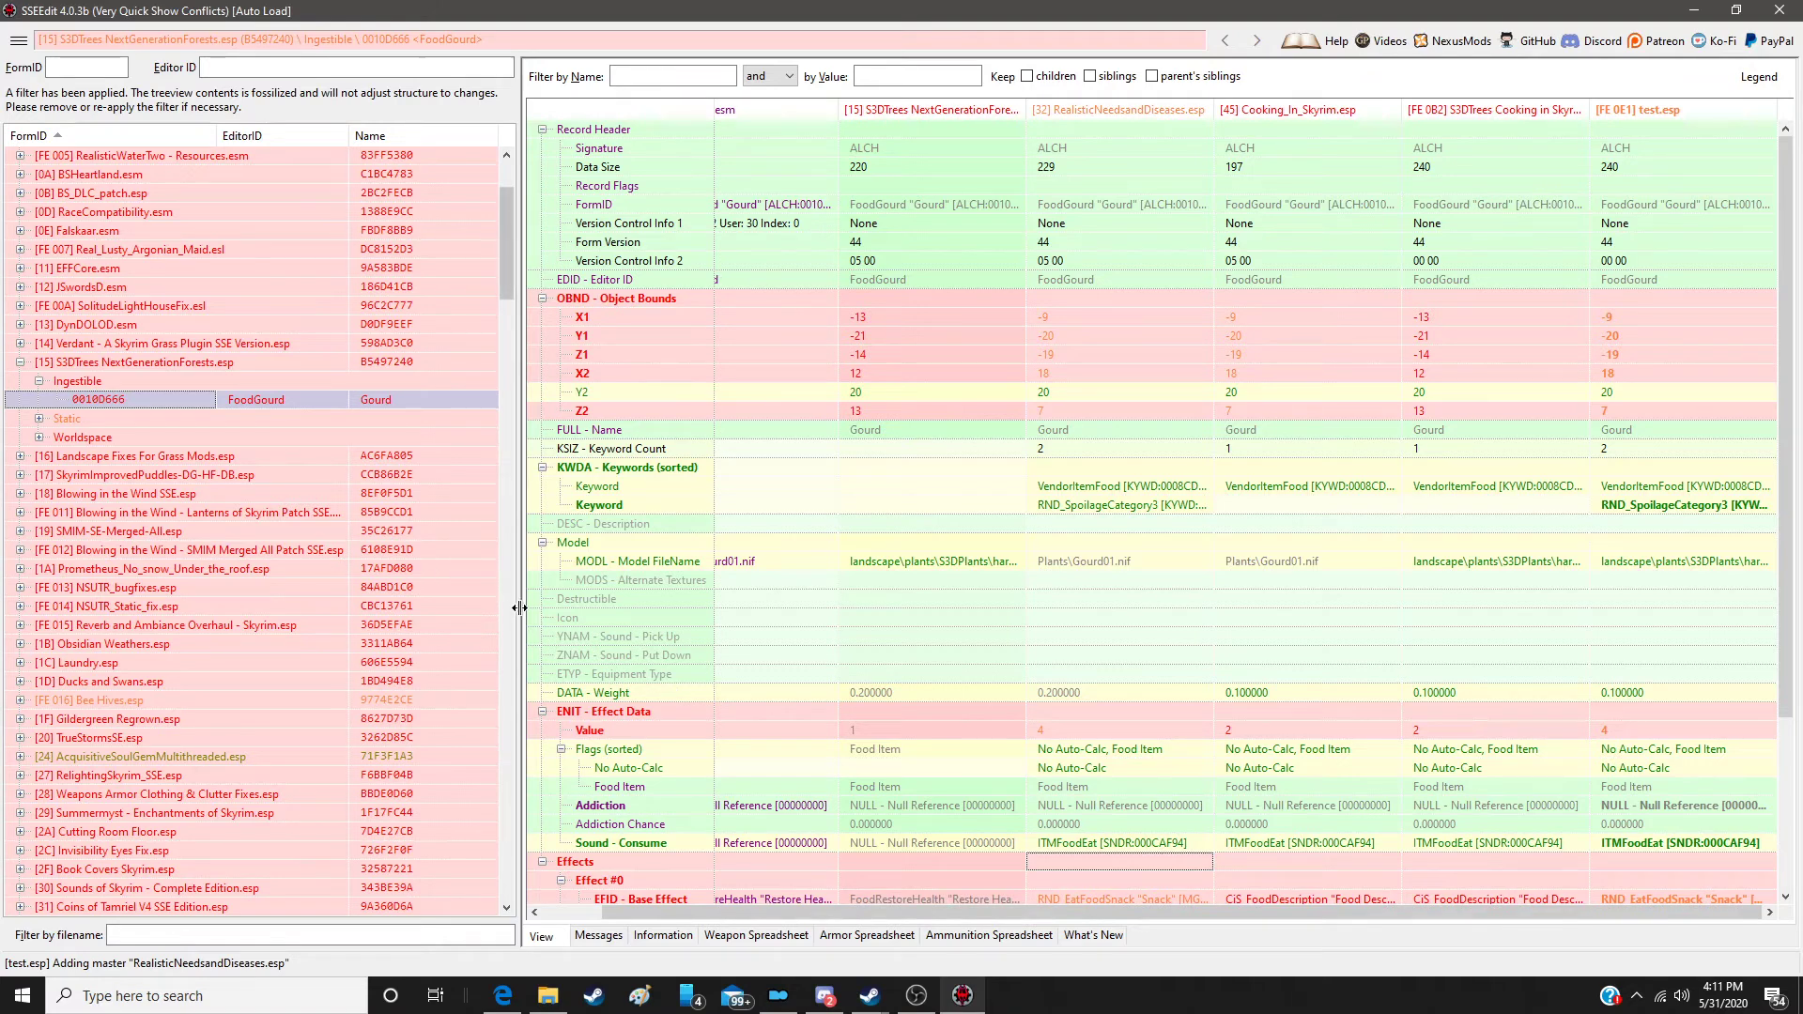
# Step: Try Skyrim.esm's object bounds in test.esp's FoodGourd record, and replace them with those from S3DTrees Cooking in Skyrim Patch.esp
pyautogui.moveTo(520, 607); pyautogui.dragTo(270, 600)
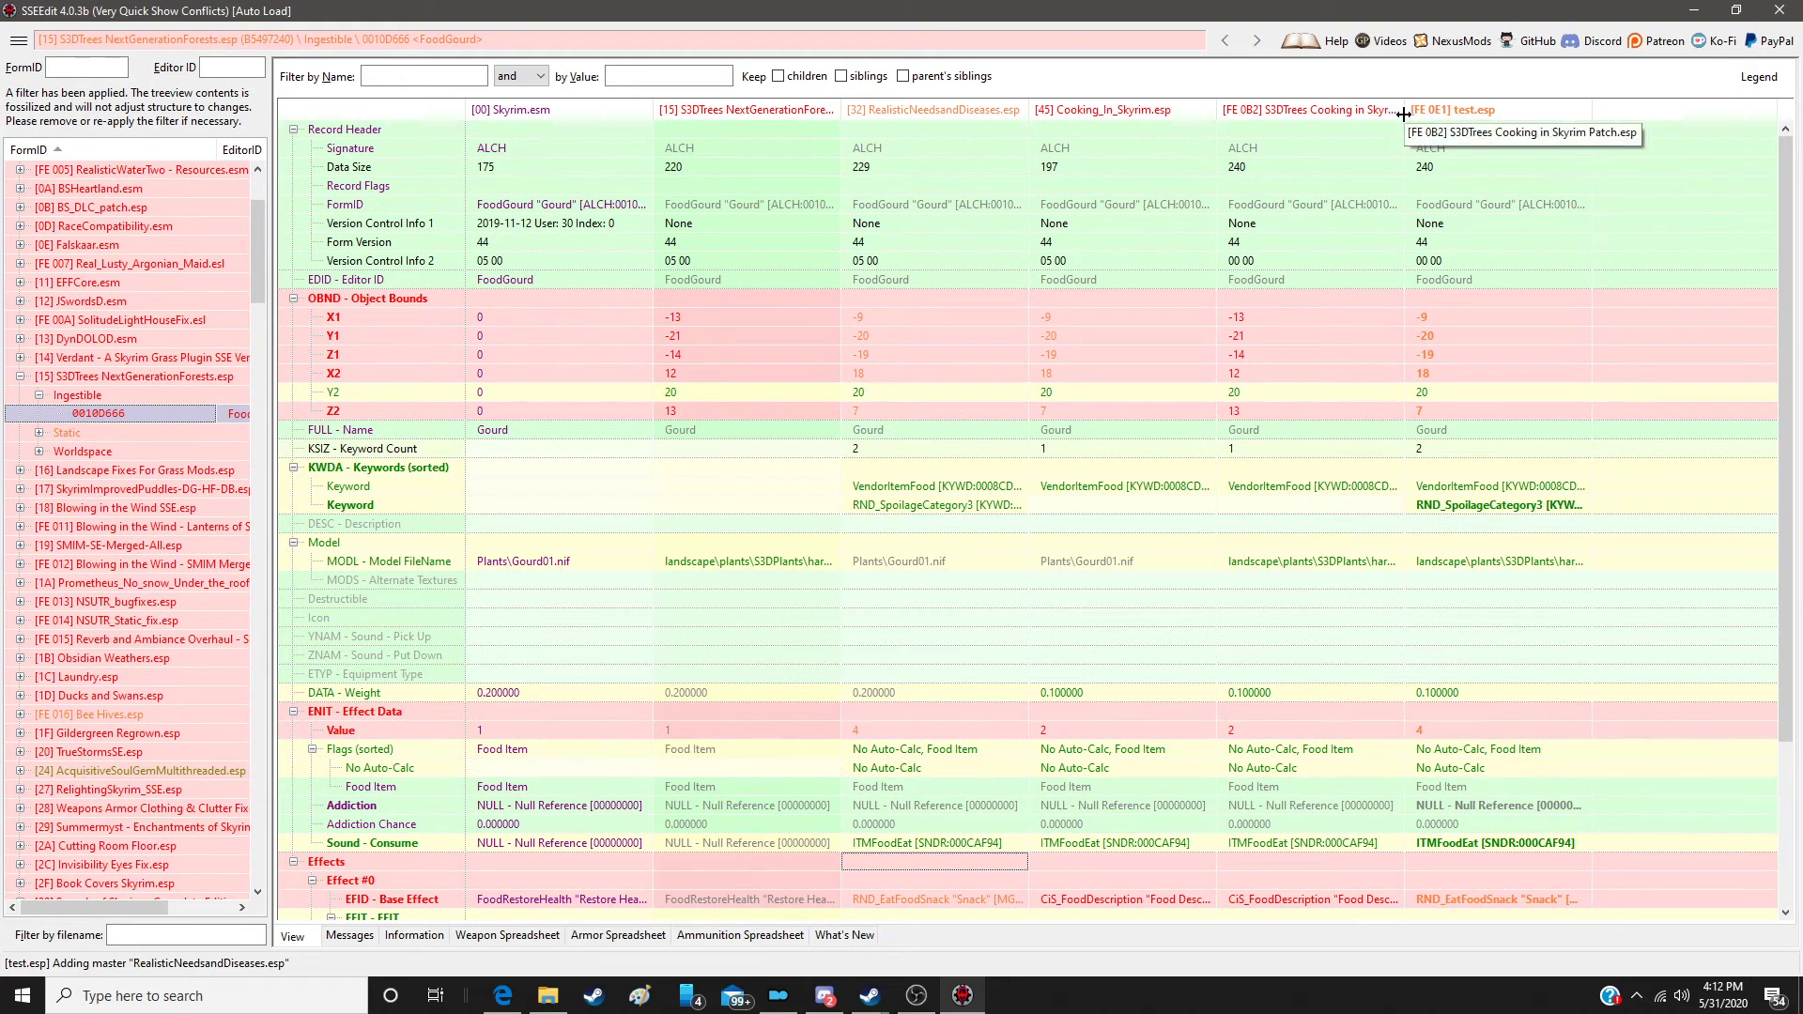
pyautogui.moveTo(1404, 111); pyautogui.dragTo(1492, 113)
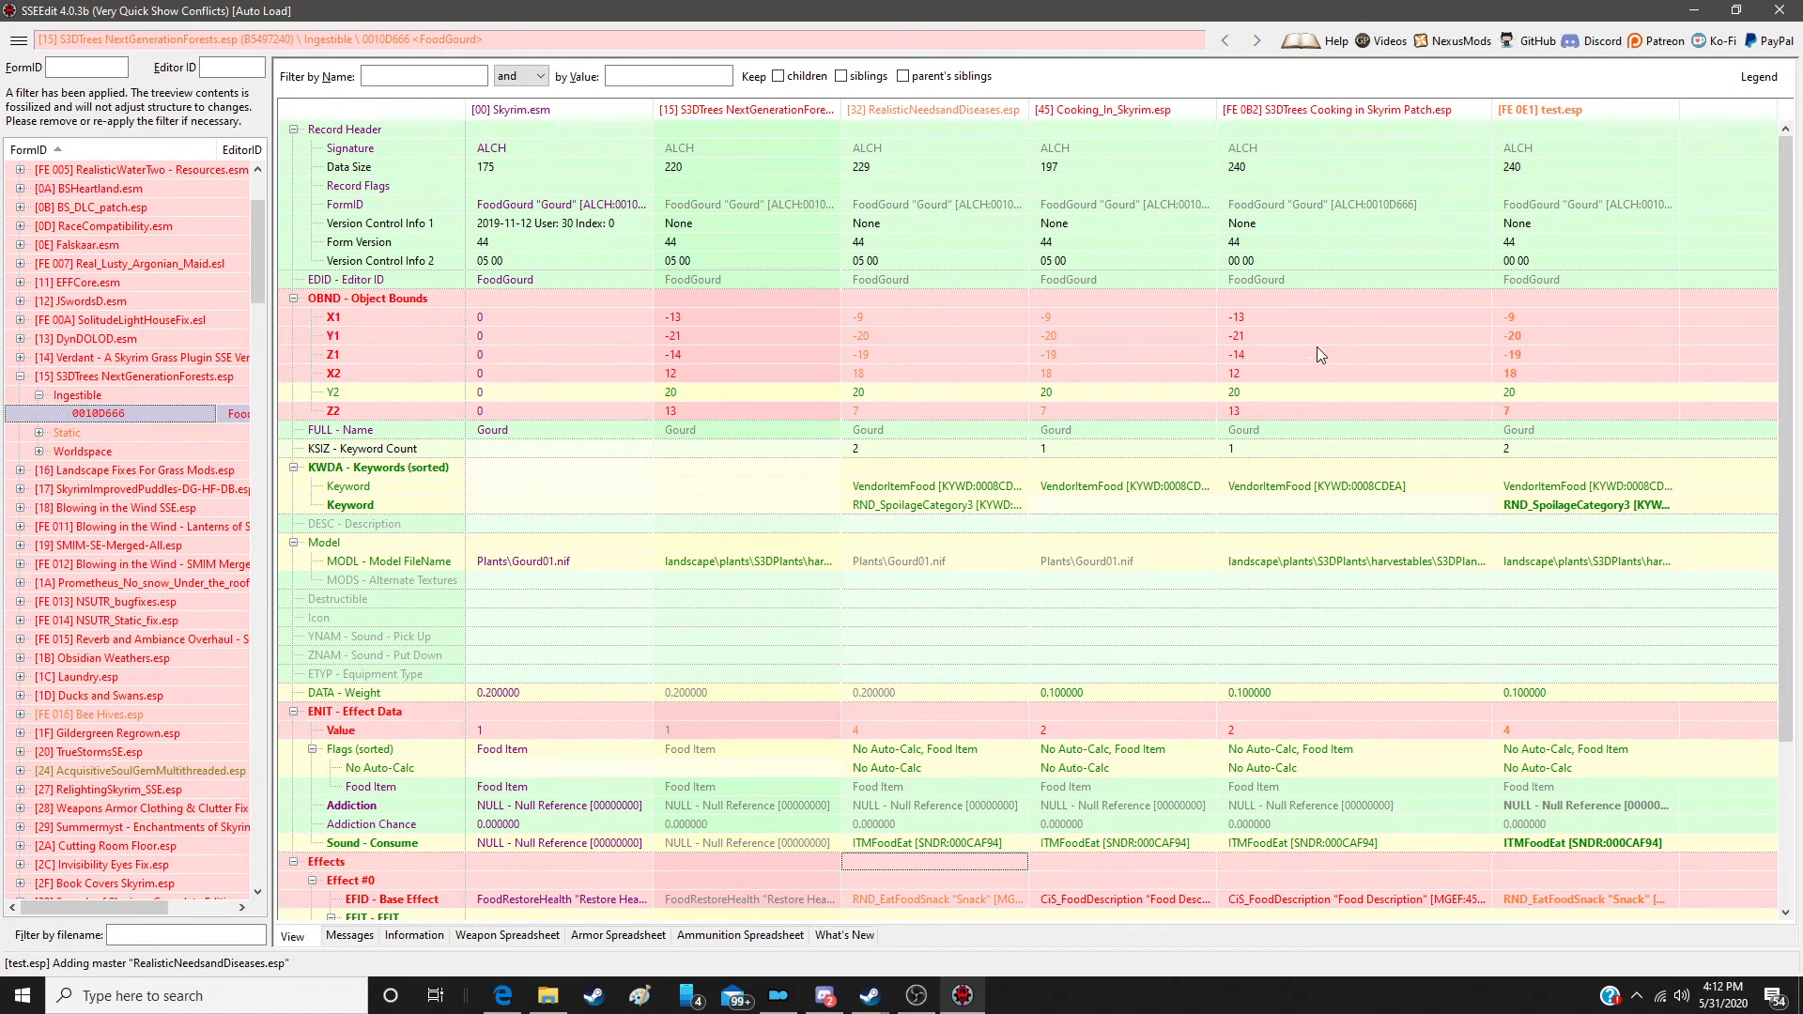
pyautogui.moveTo(588, 297); pyautogui.dragTo(1588, 298)
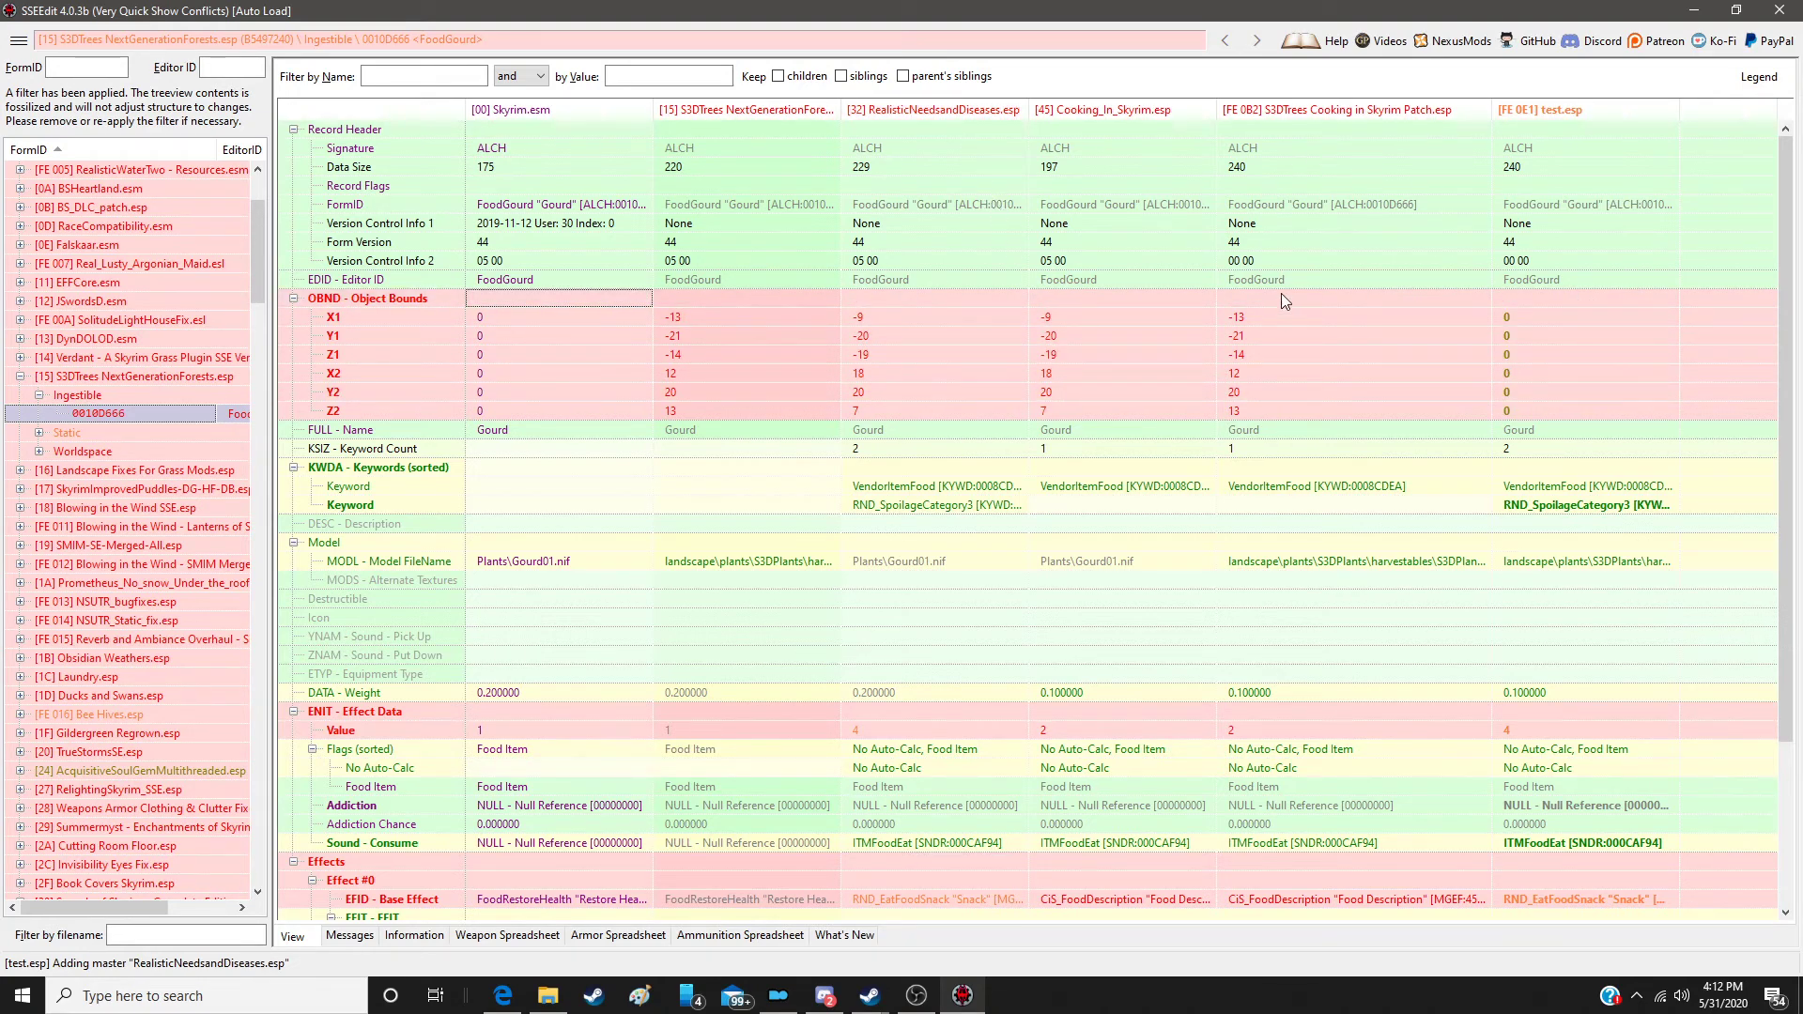
pyautogui.moveTo(1234, 304); pyautogui.dragTo(1540, 302)
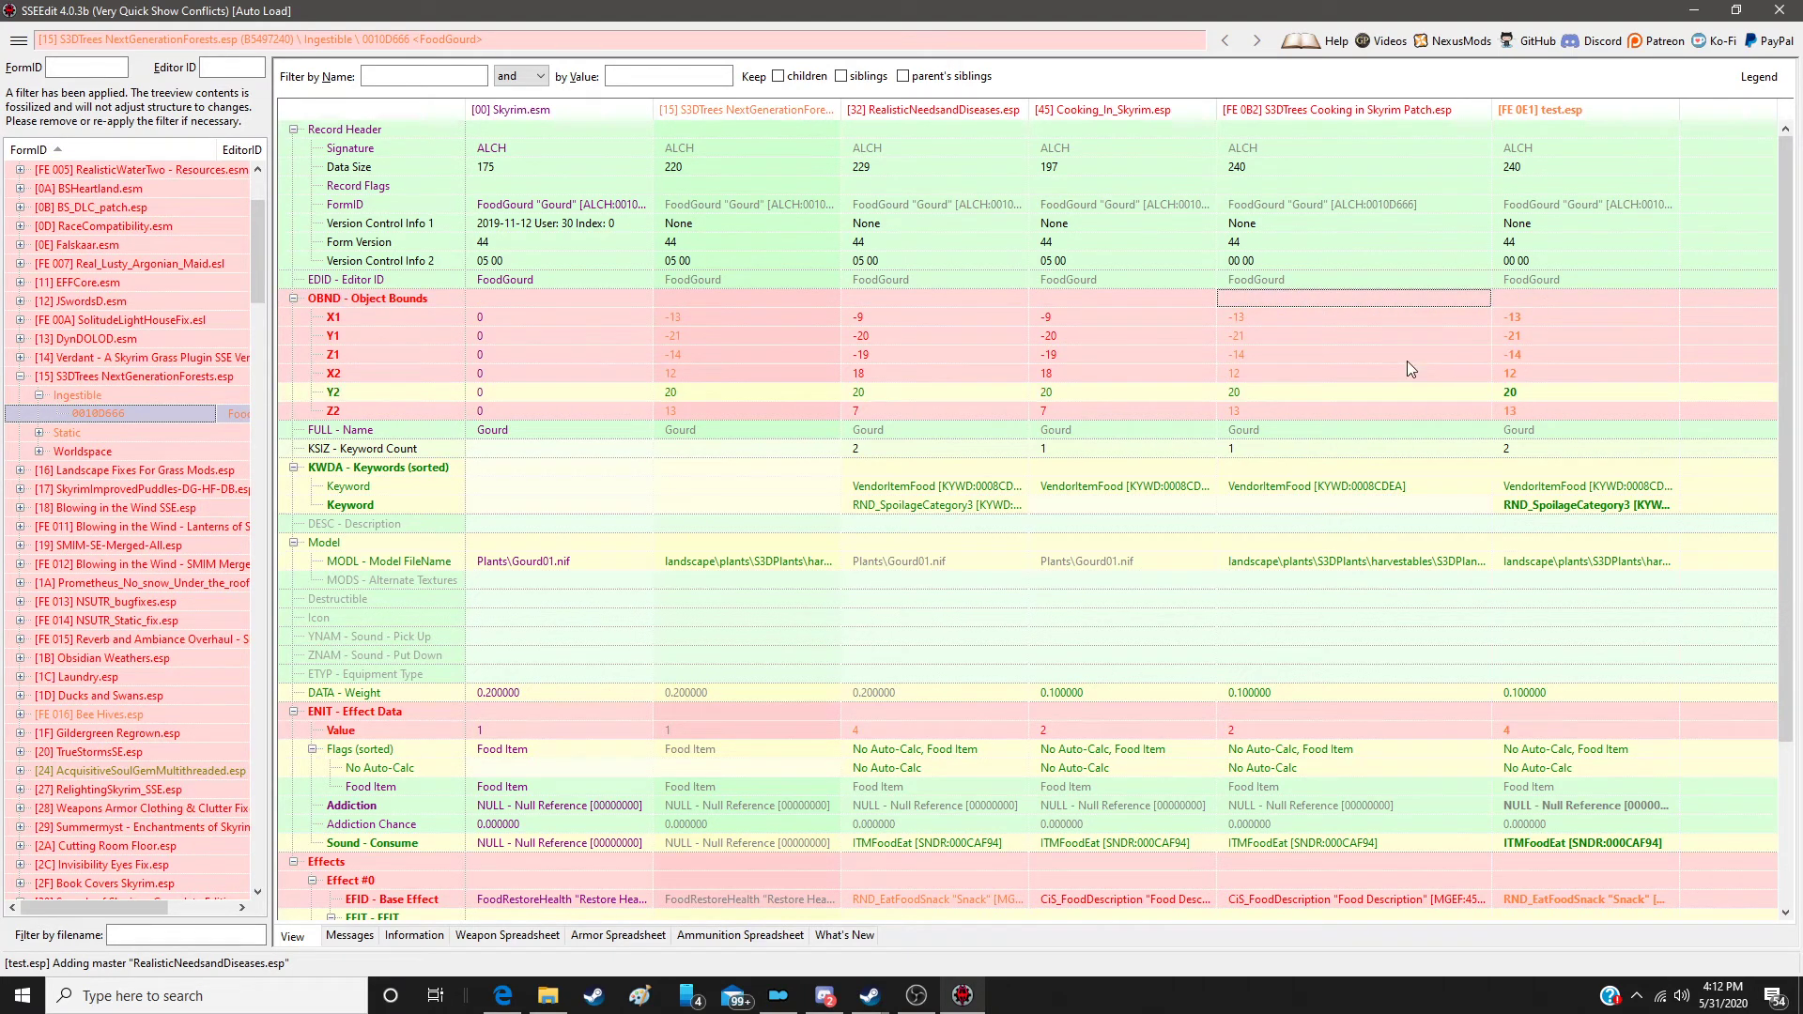
pyautogui.click(723, 334)
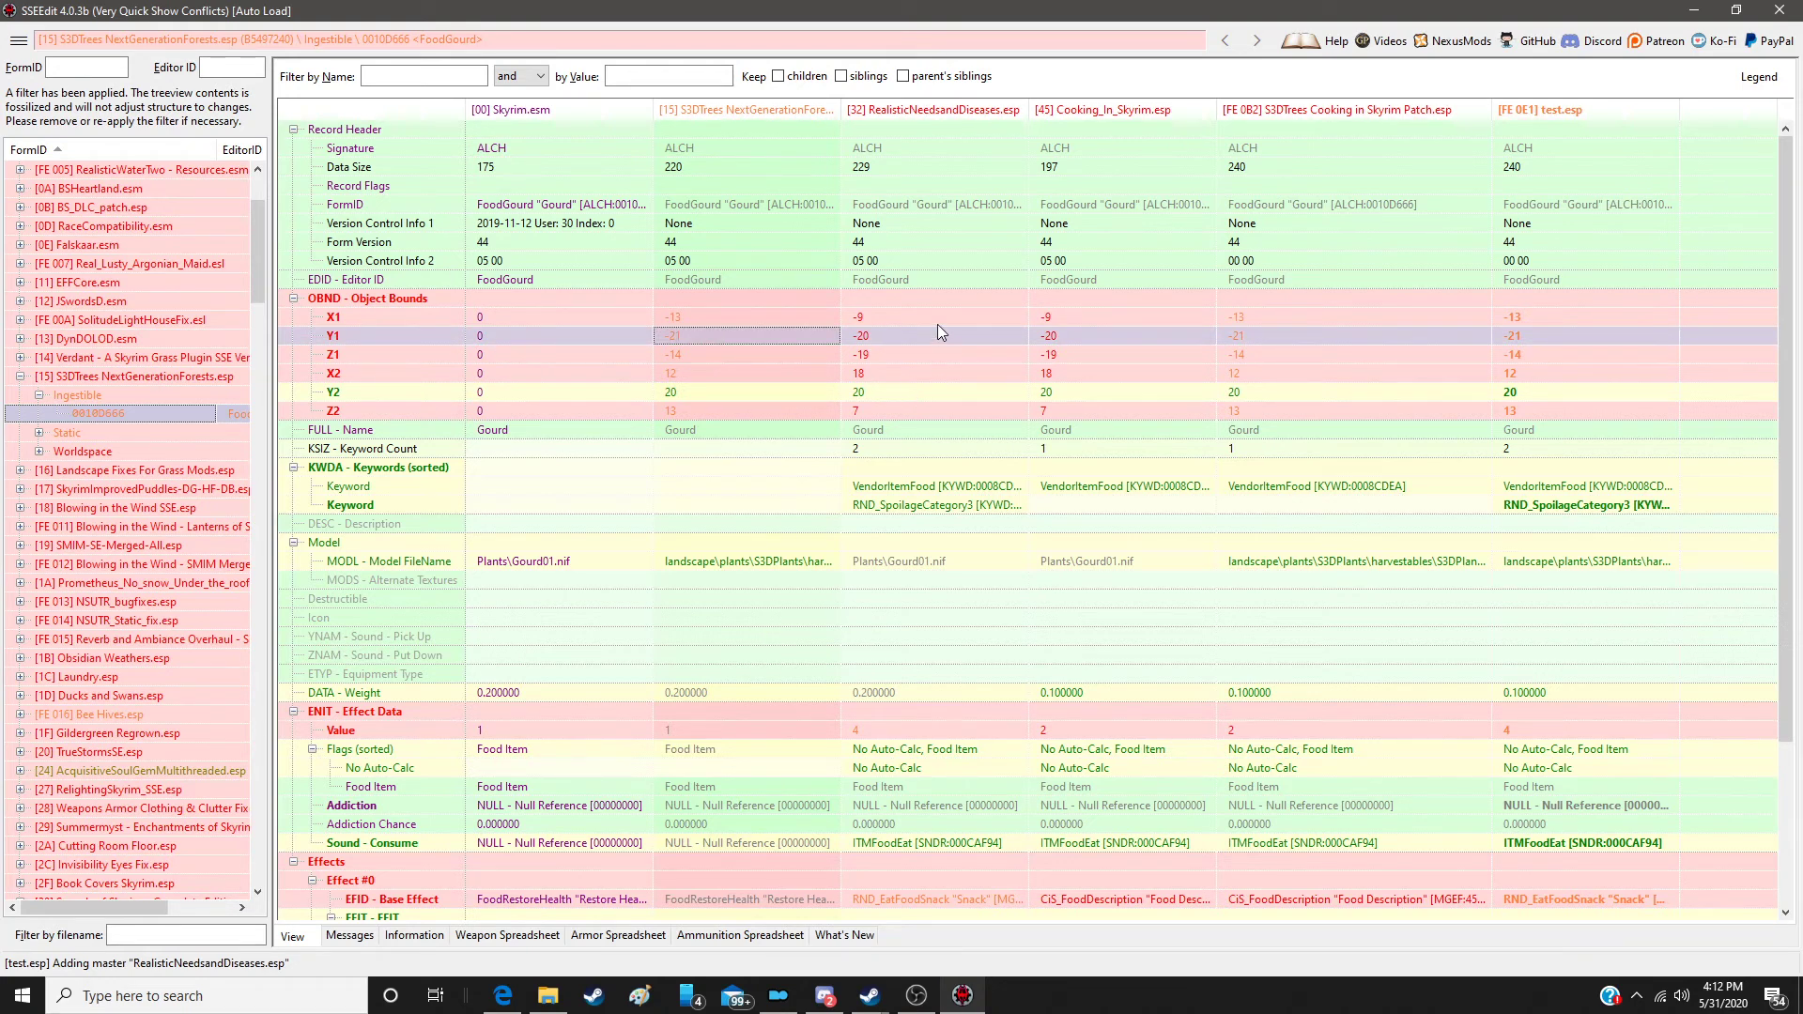
pyautogui.click(988, 325)
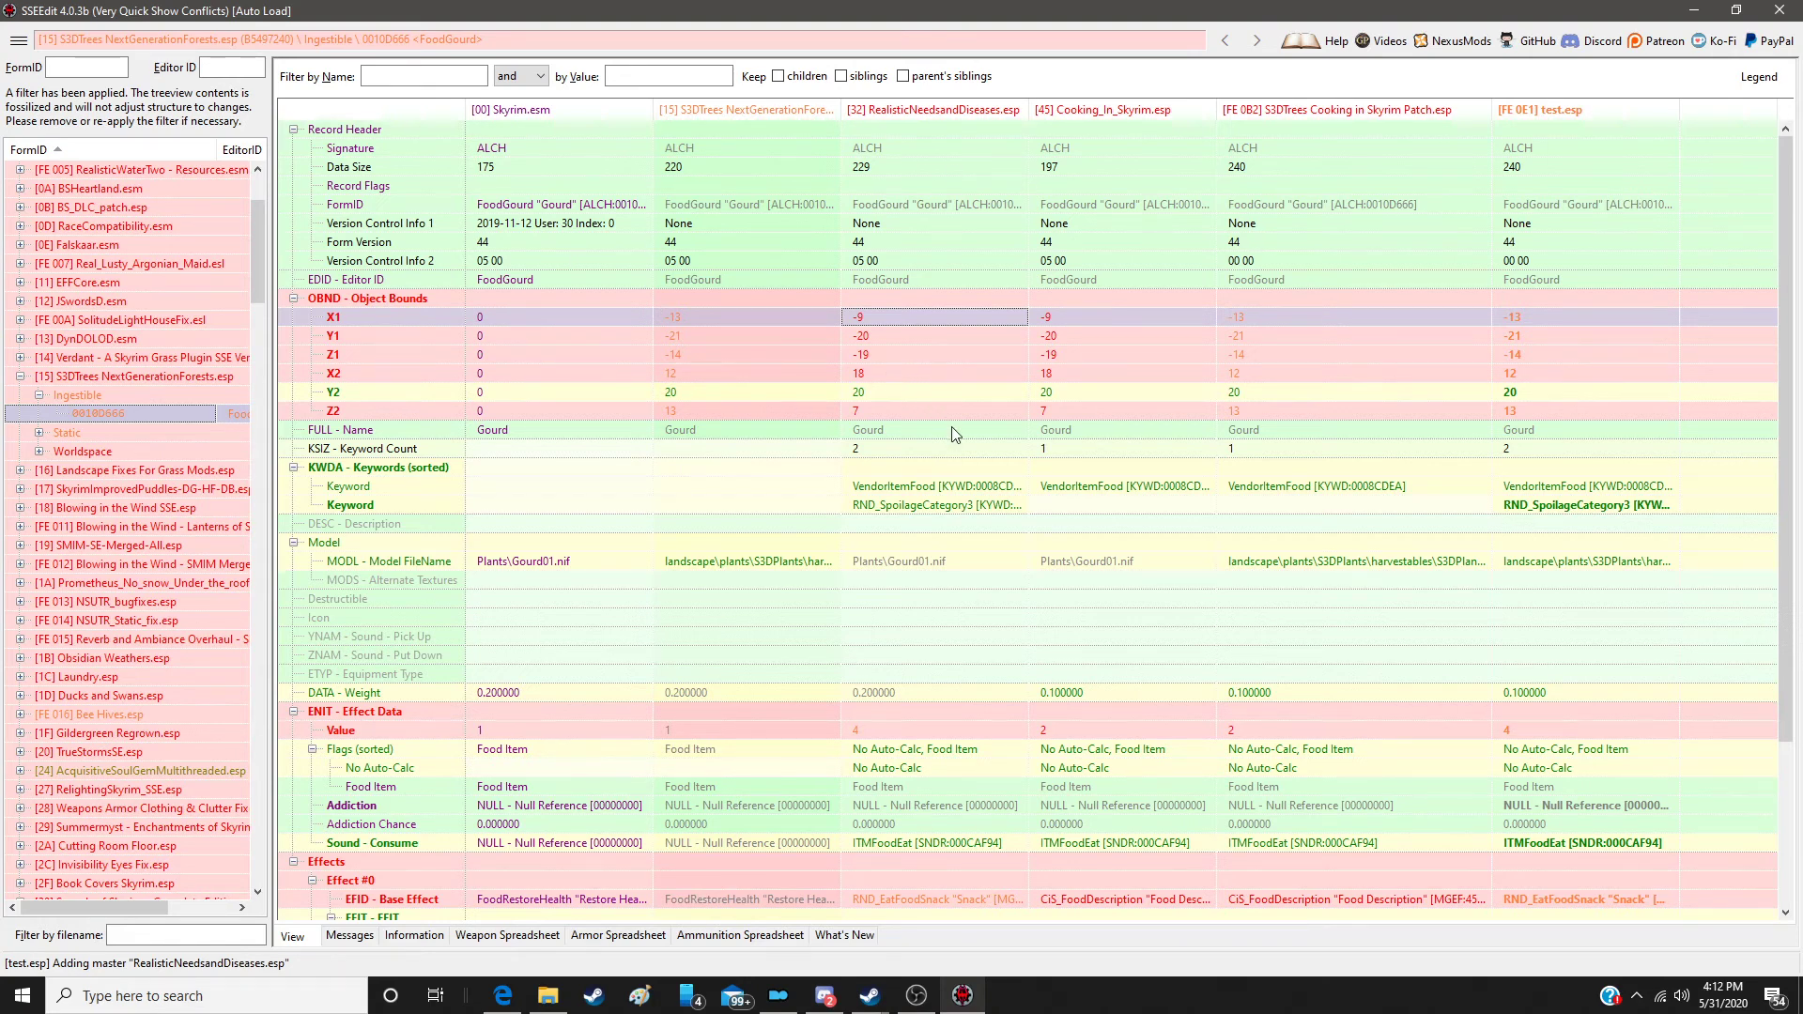
# Step: Add an extra effect entry to test.esp's FoodGourd record and fill it with RND_EatFoodSnack from RealisticNeedsandDiseases.esp
pyautogui.scroll(-4, 955, 434)
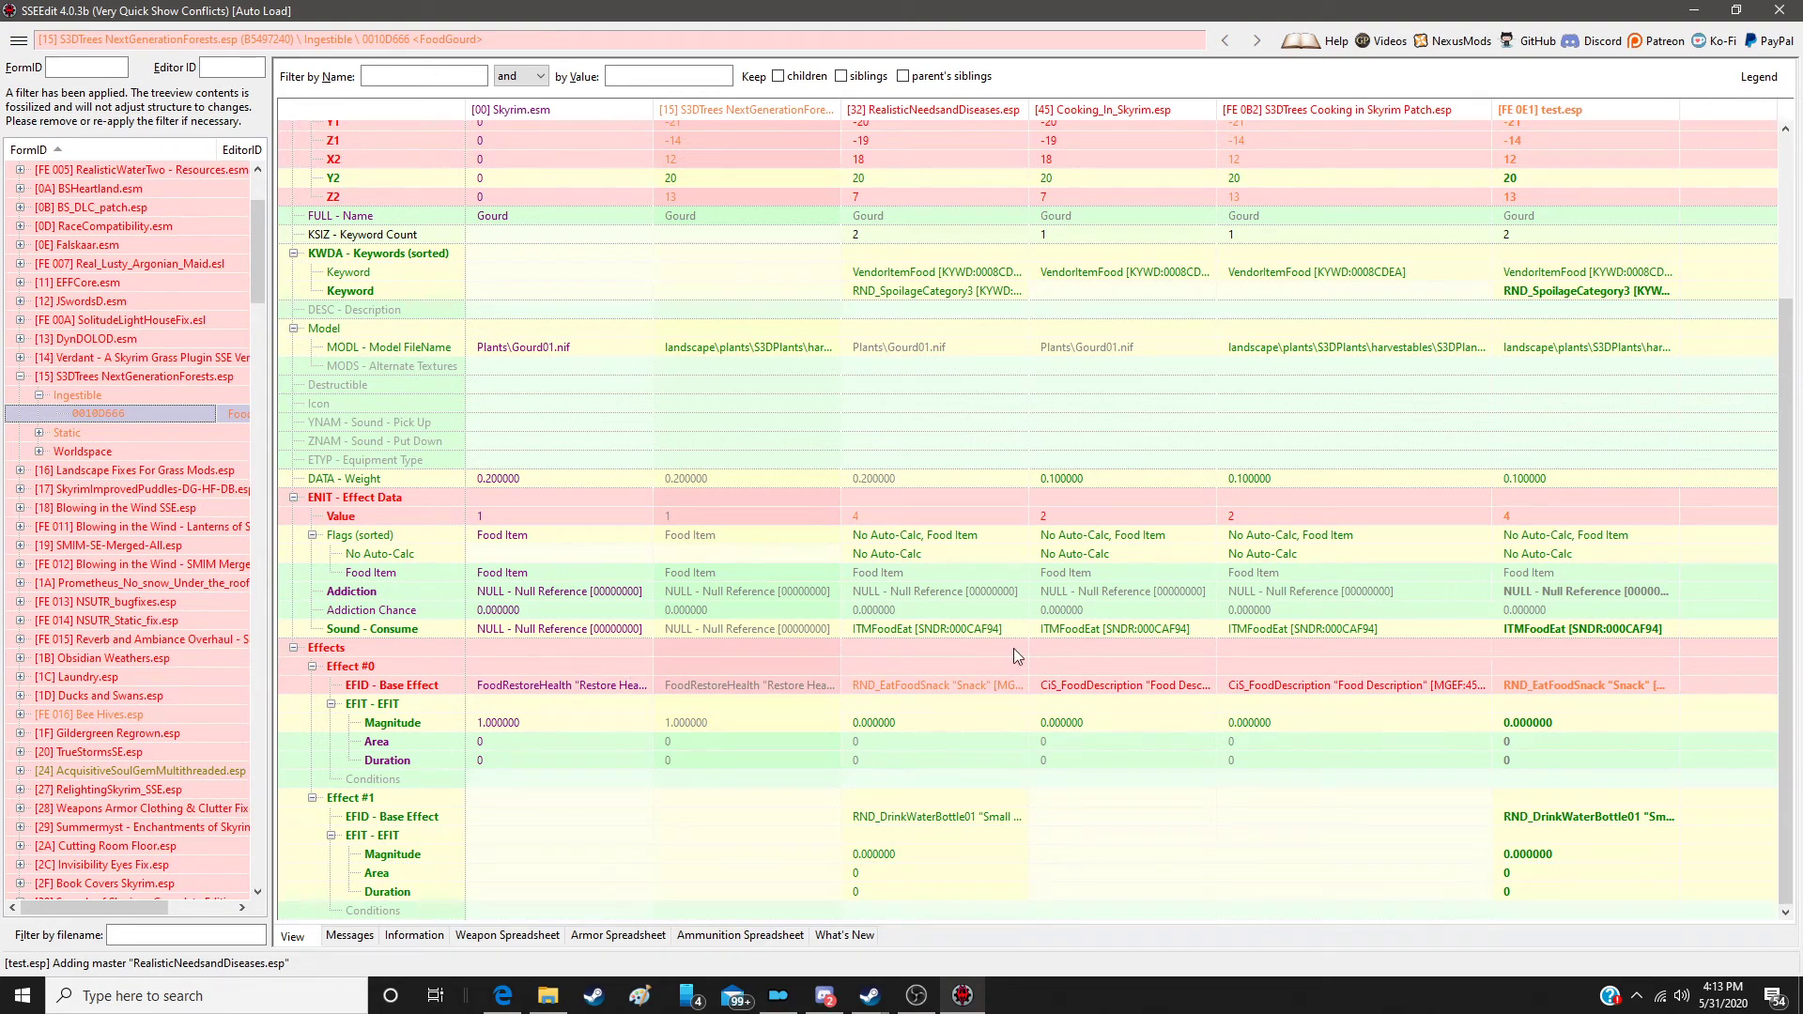
pyautogui.rightClick(1579, 648)
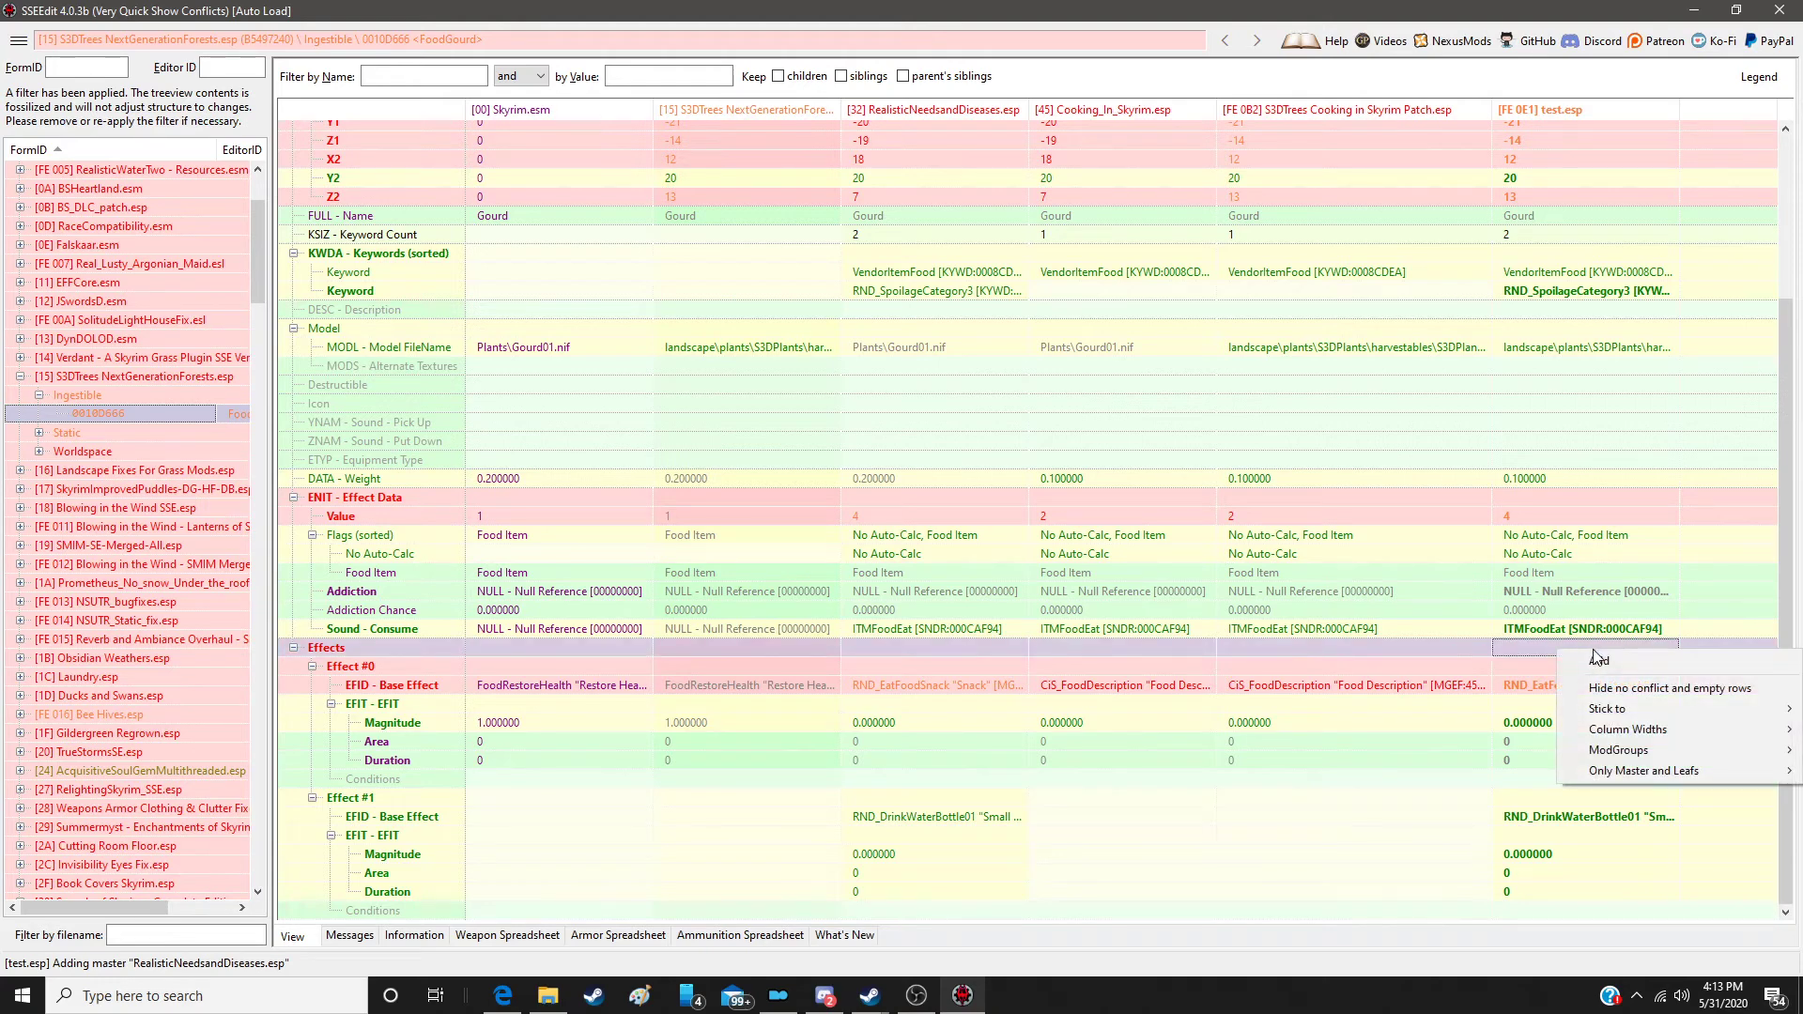
pyautogui.click(1587, 665)
pyautogui.scroll(-2, 1592, 704)
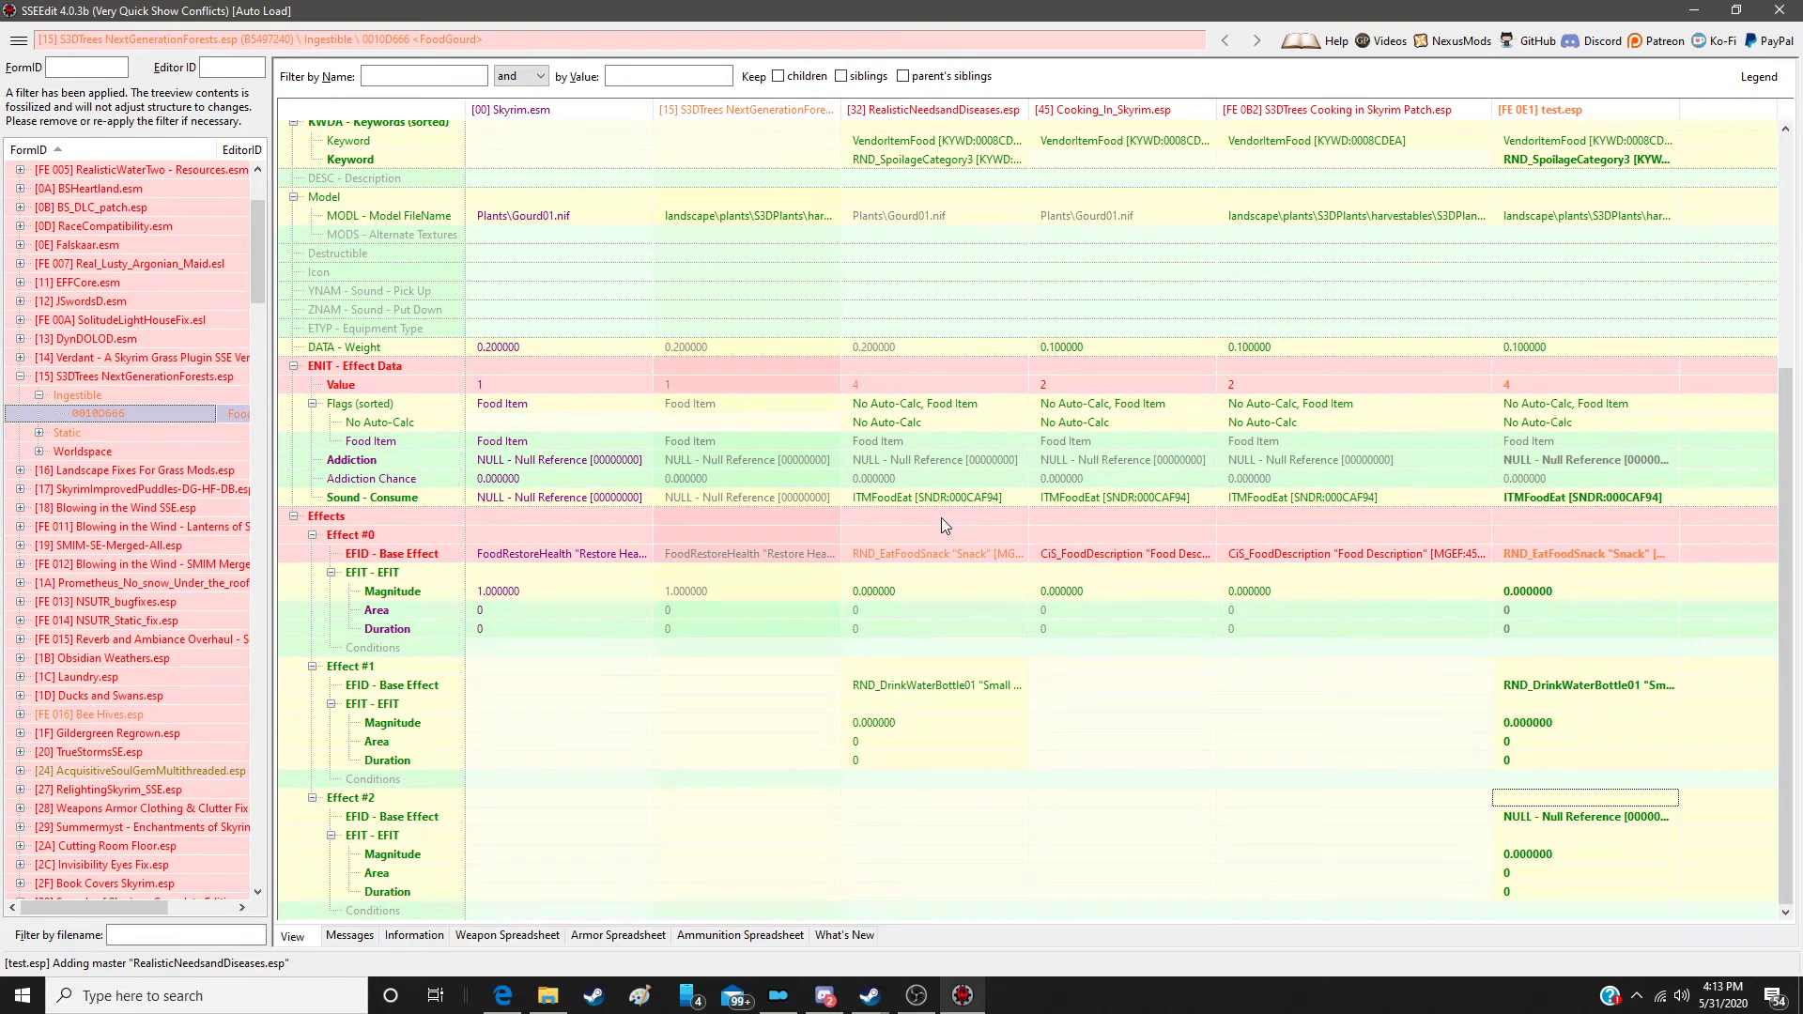
pyautogui.moveTo(941, 516); pyautogui.dragTo(1620, 801)
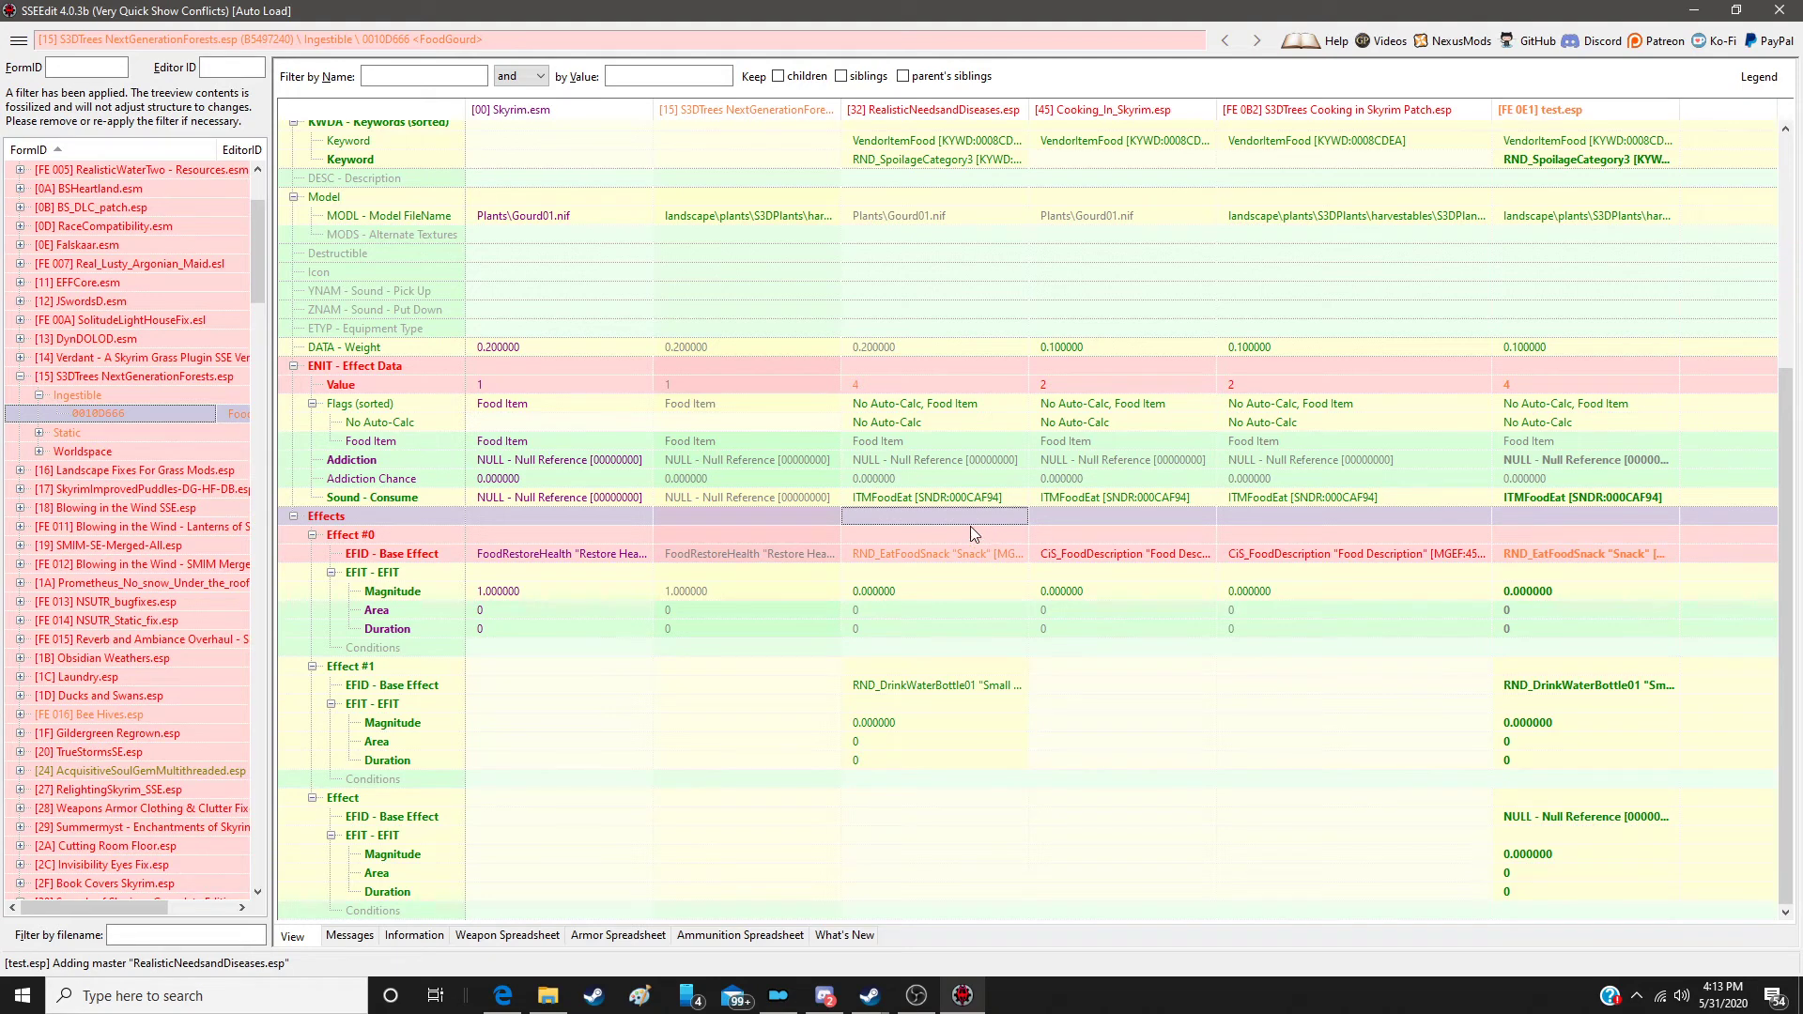
pyautogui.moveTo(971, 531); pyautogui.dragTo(1600, 810)
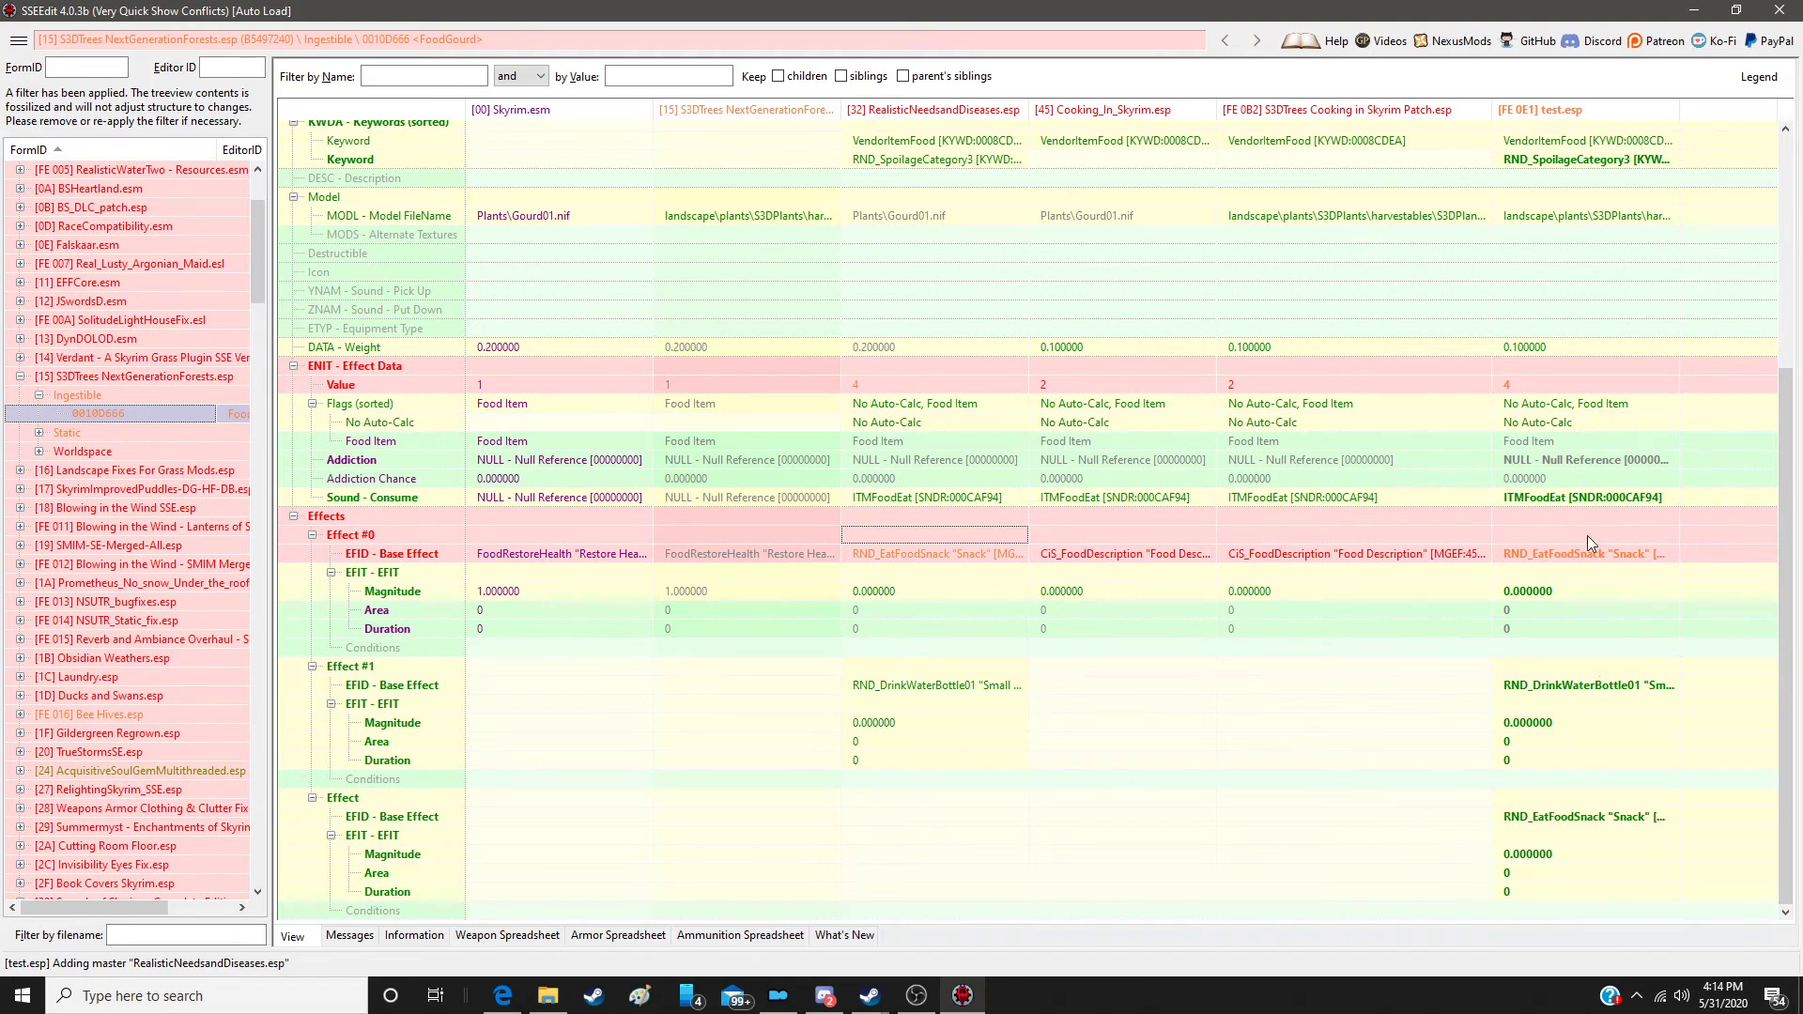
# Step: Replace test.esp's FoodGourd Effects with those from S3DTrees Cooking in Skyrim Patch.esp, and add RealisticNeedsandDiseases.esp's RND_DrinkWaterBottle01 effect
pyautogui.moveTo(1388, 516); pyautogui.dragTo(1595, 515)
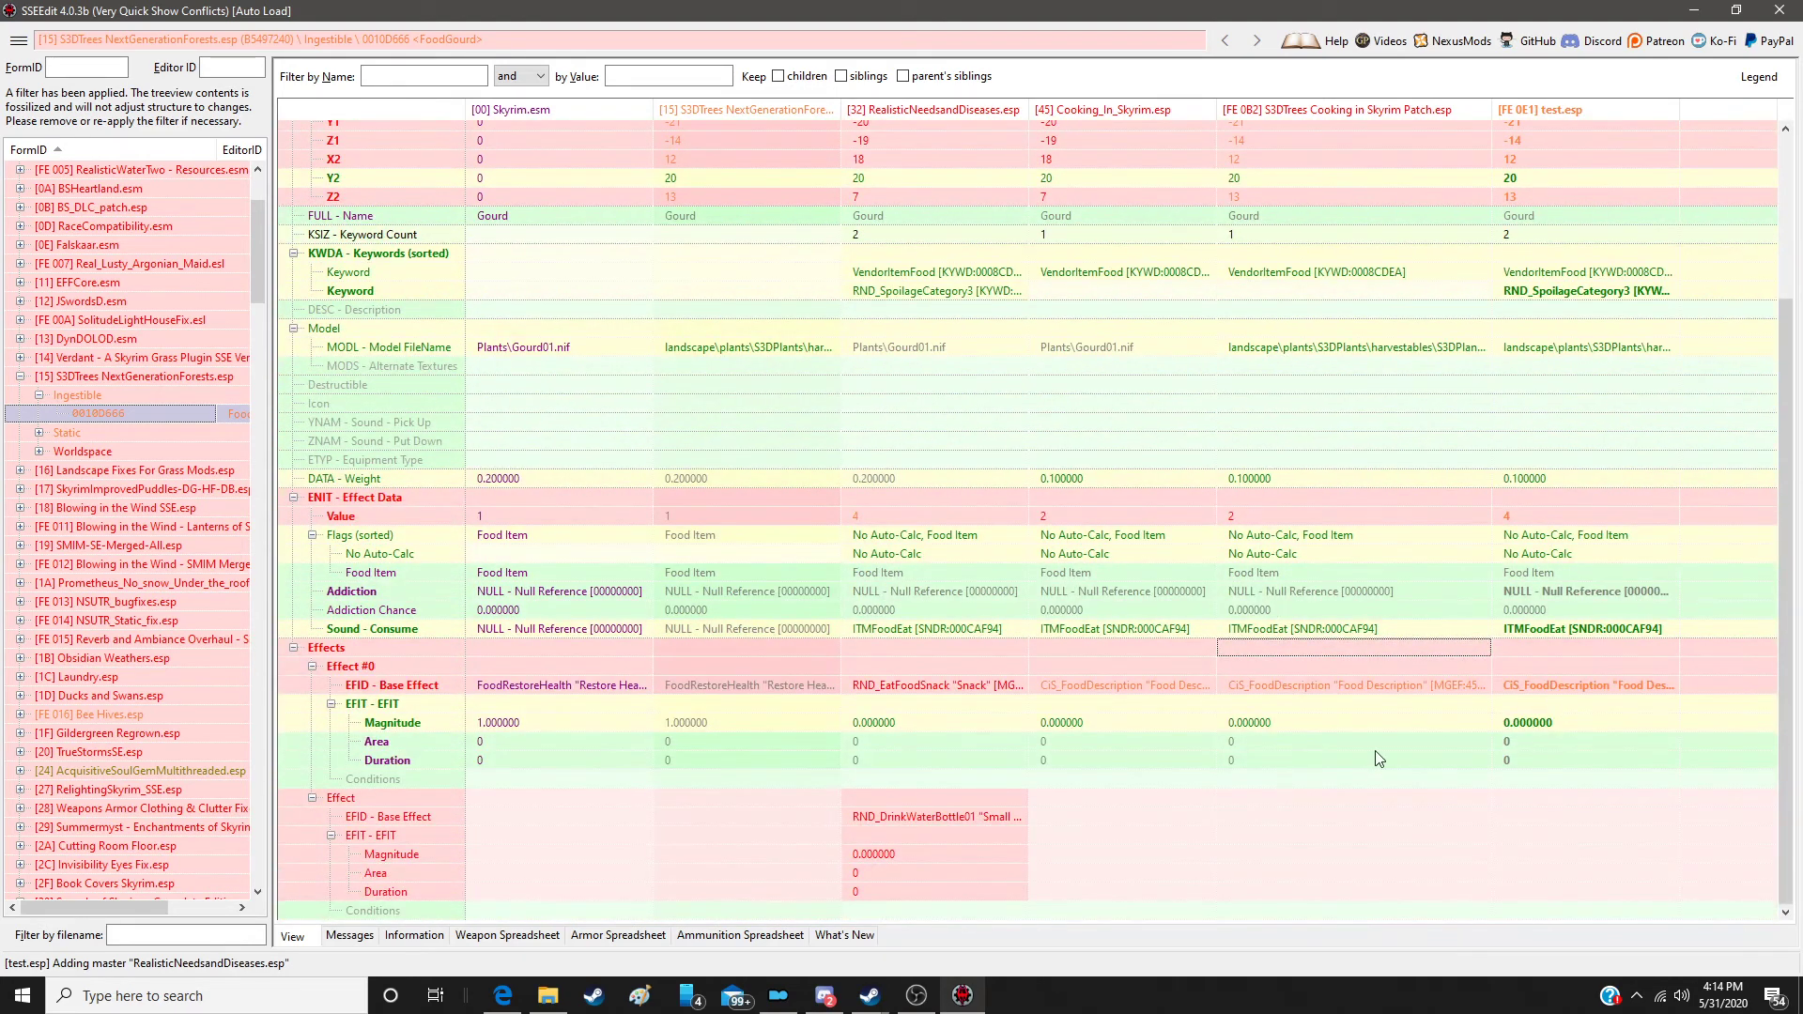
pyautogui.moveTo(1014, 795); pyautogui.dragTo(1612, 800)
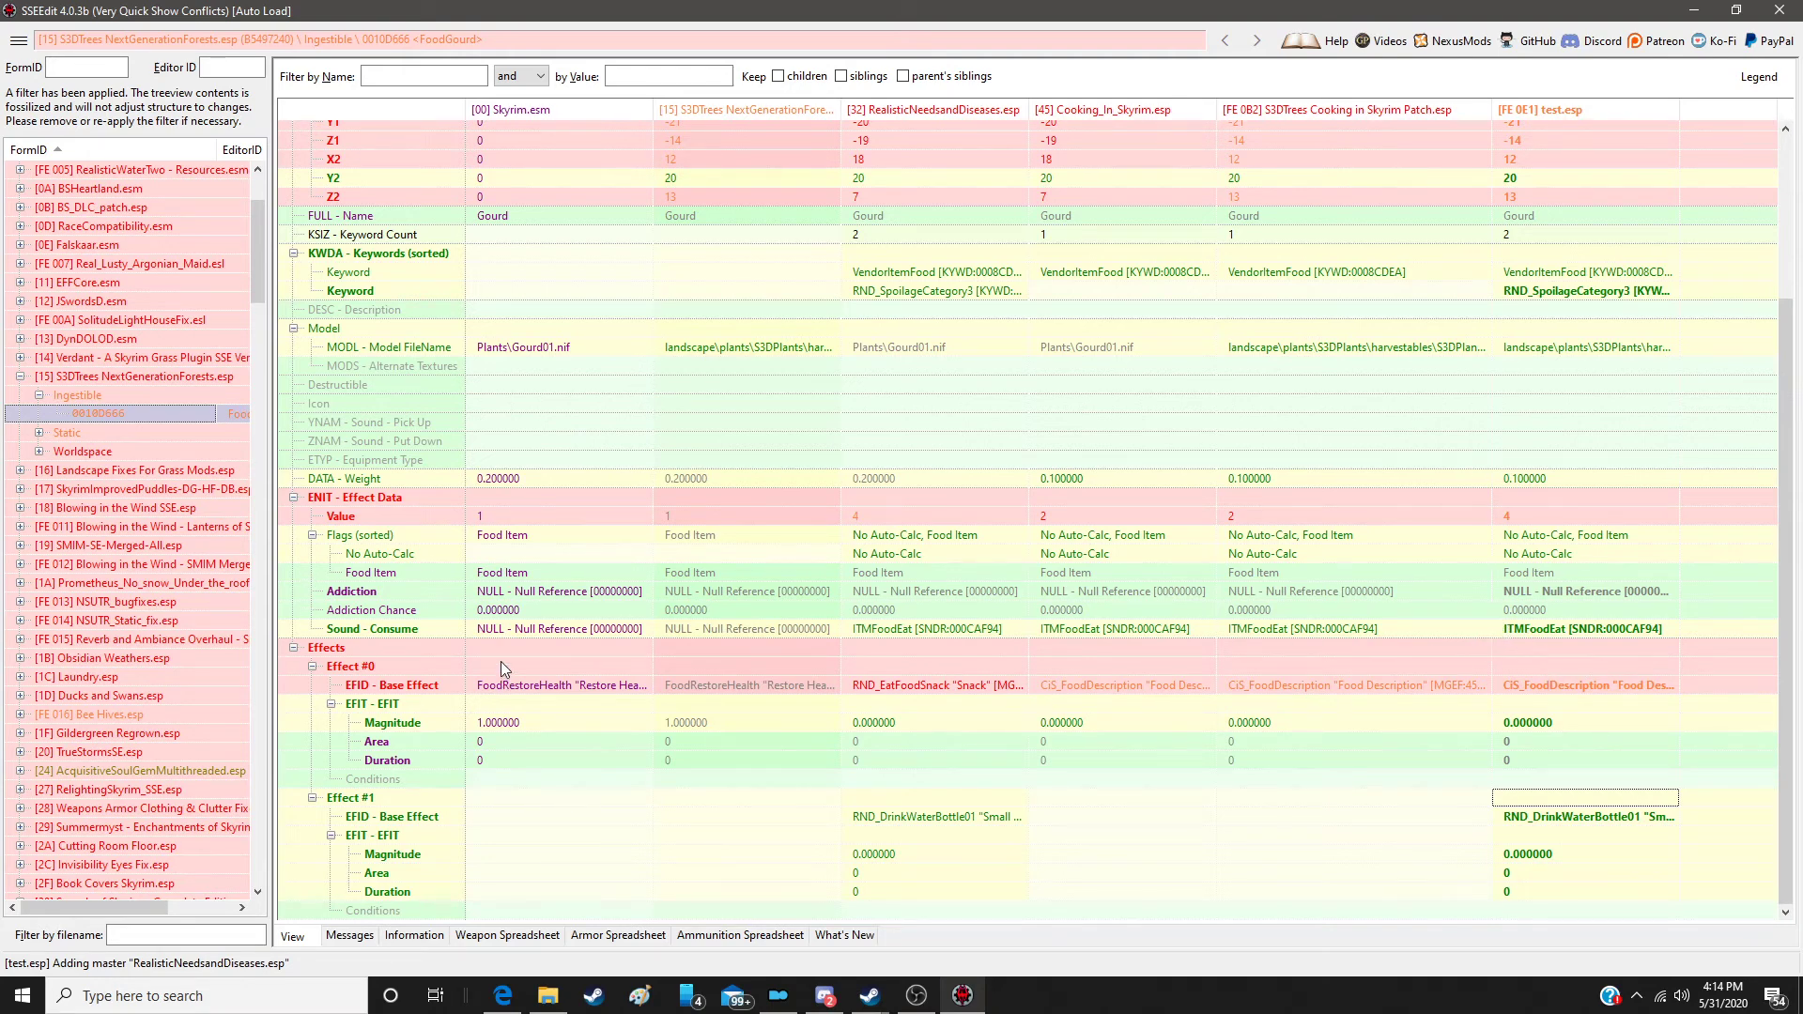
# Step: Add another effect entry to test.esp's FoodGourd record and copy Skyrim.esm's FoodRestoreHealth effect into it
pyautogui.rightClick(1575, 655)
pyautogui.click(1597, 667)
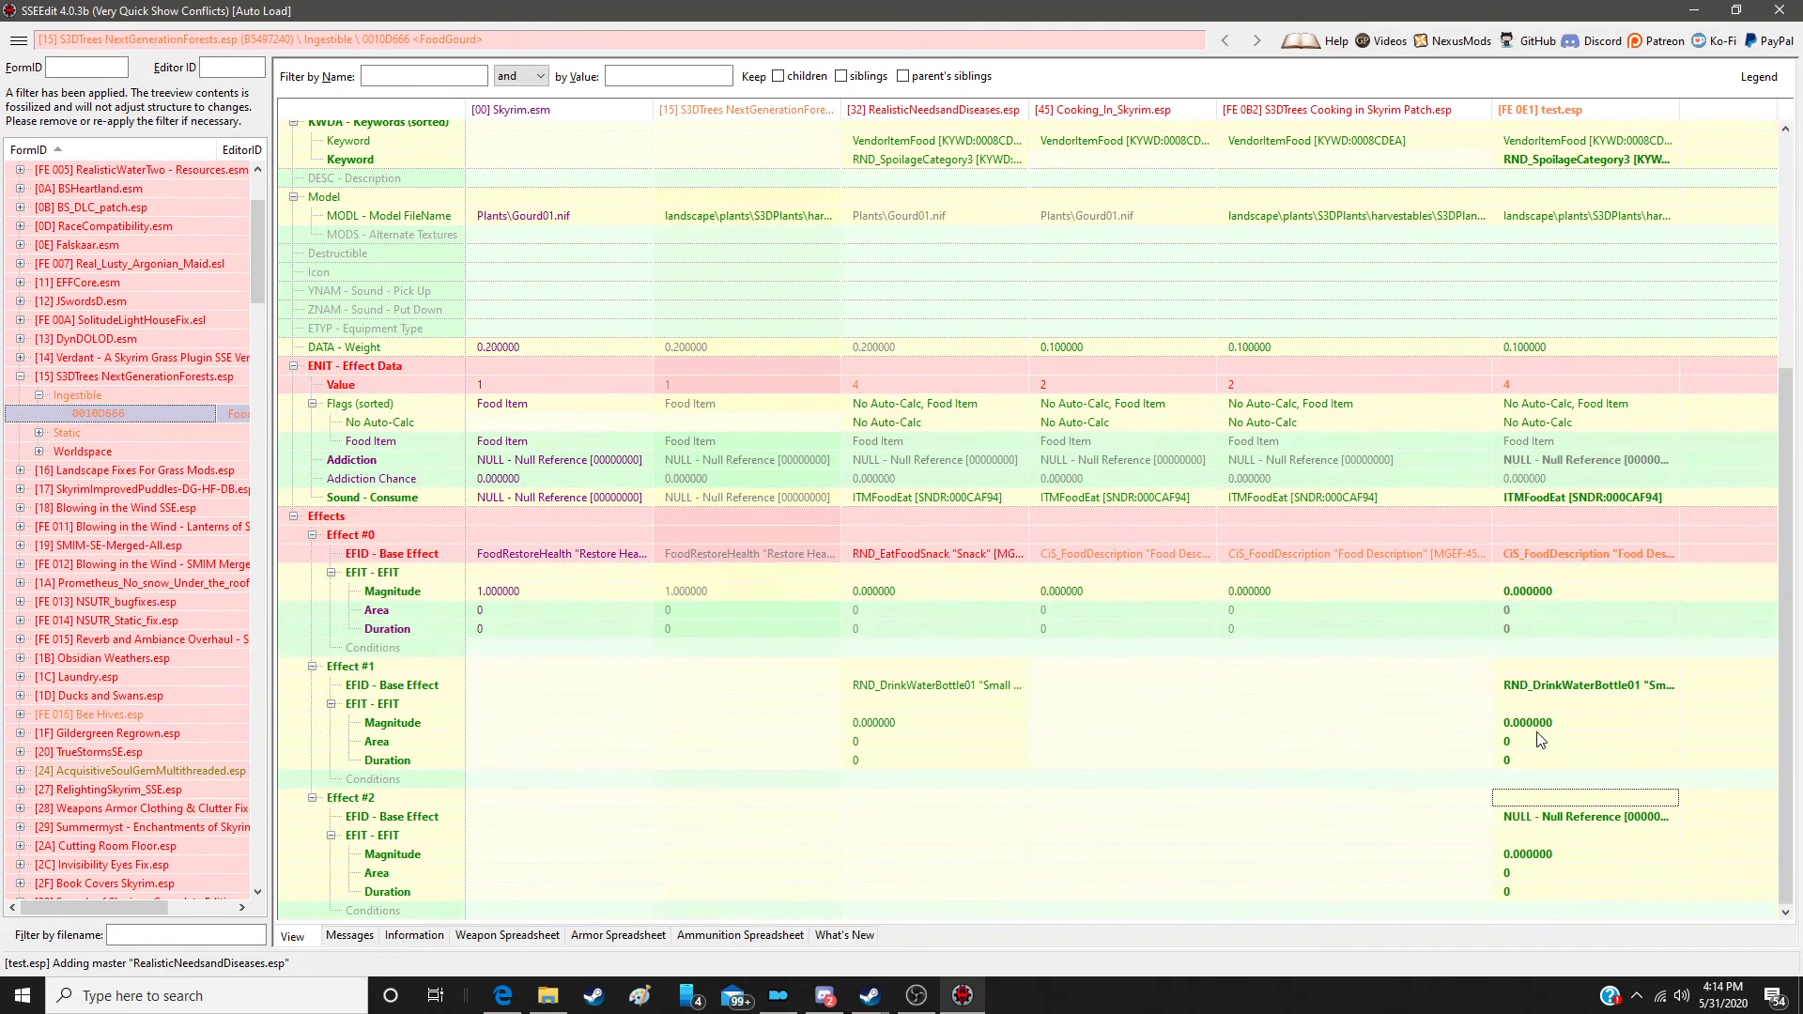
pyautogui.moveTo(560, 521); pyautogui.dragTo(1639, 827)
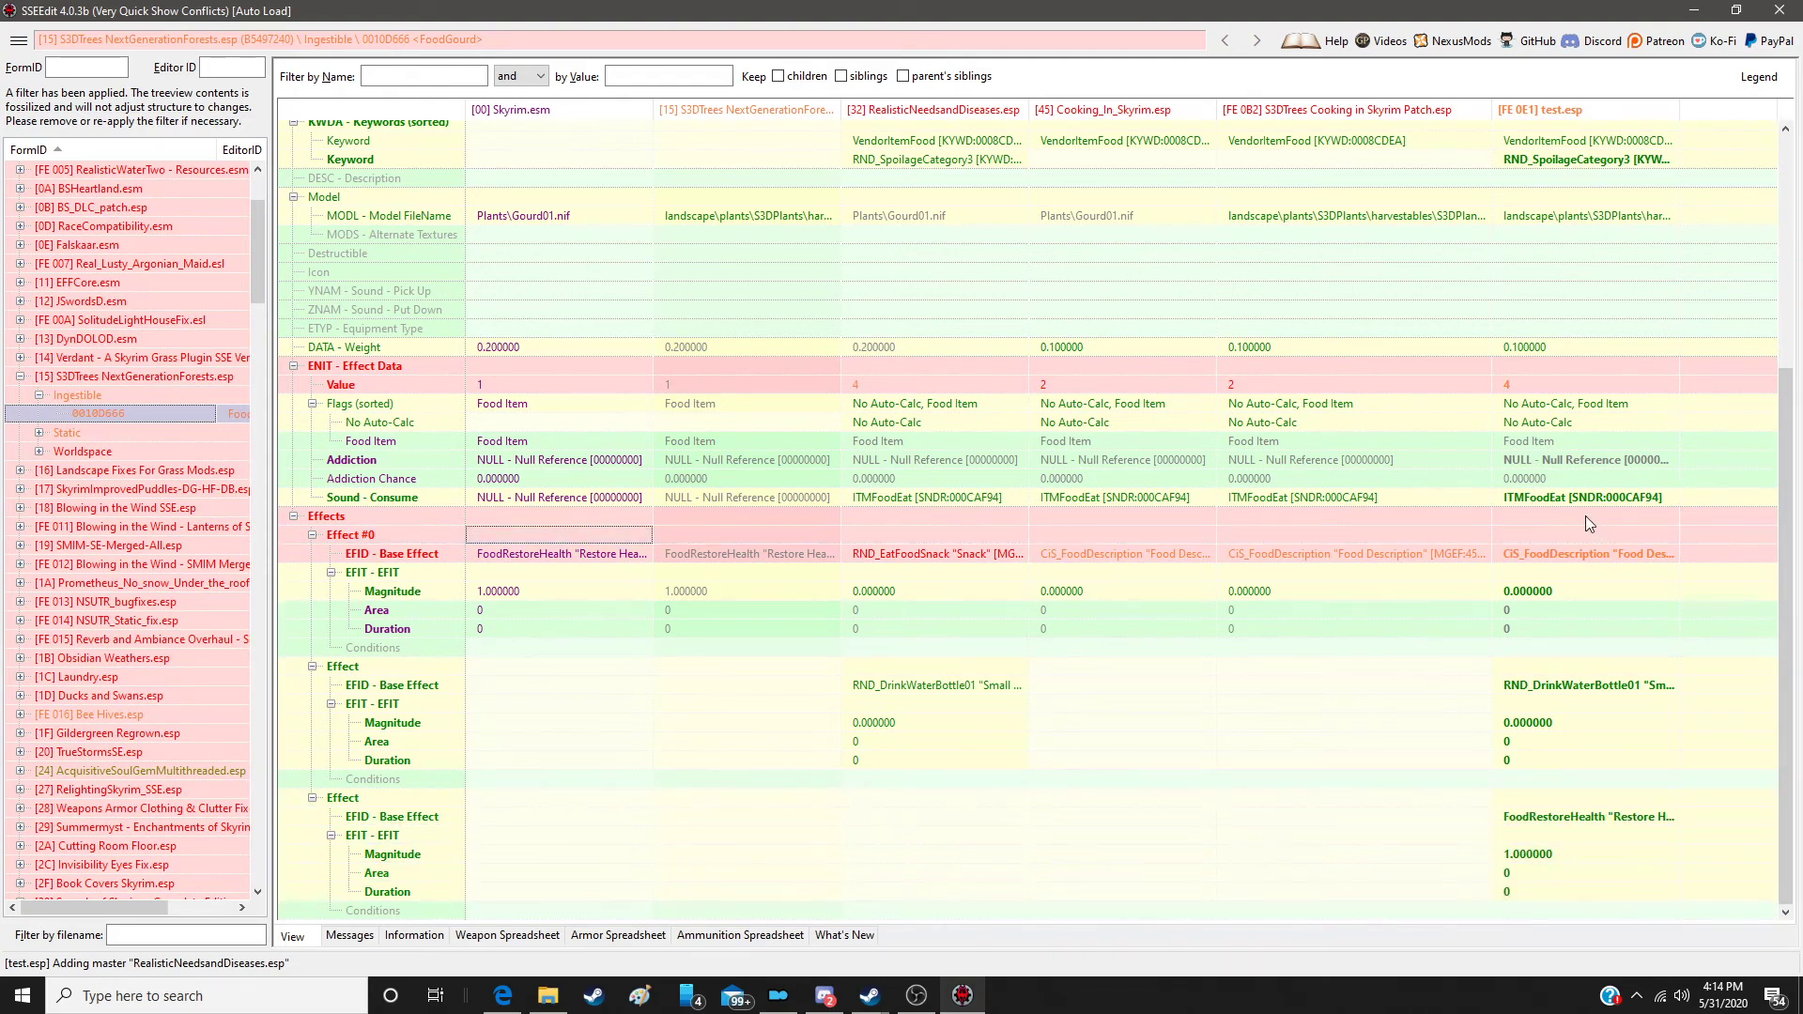
pyautogui.scroll(3, 1585, 515)
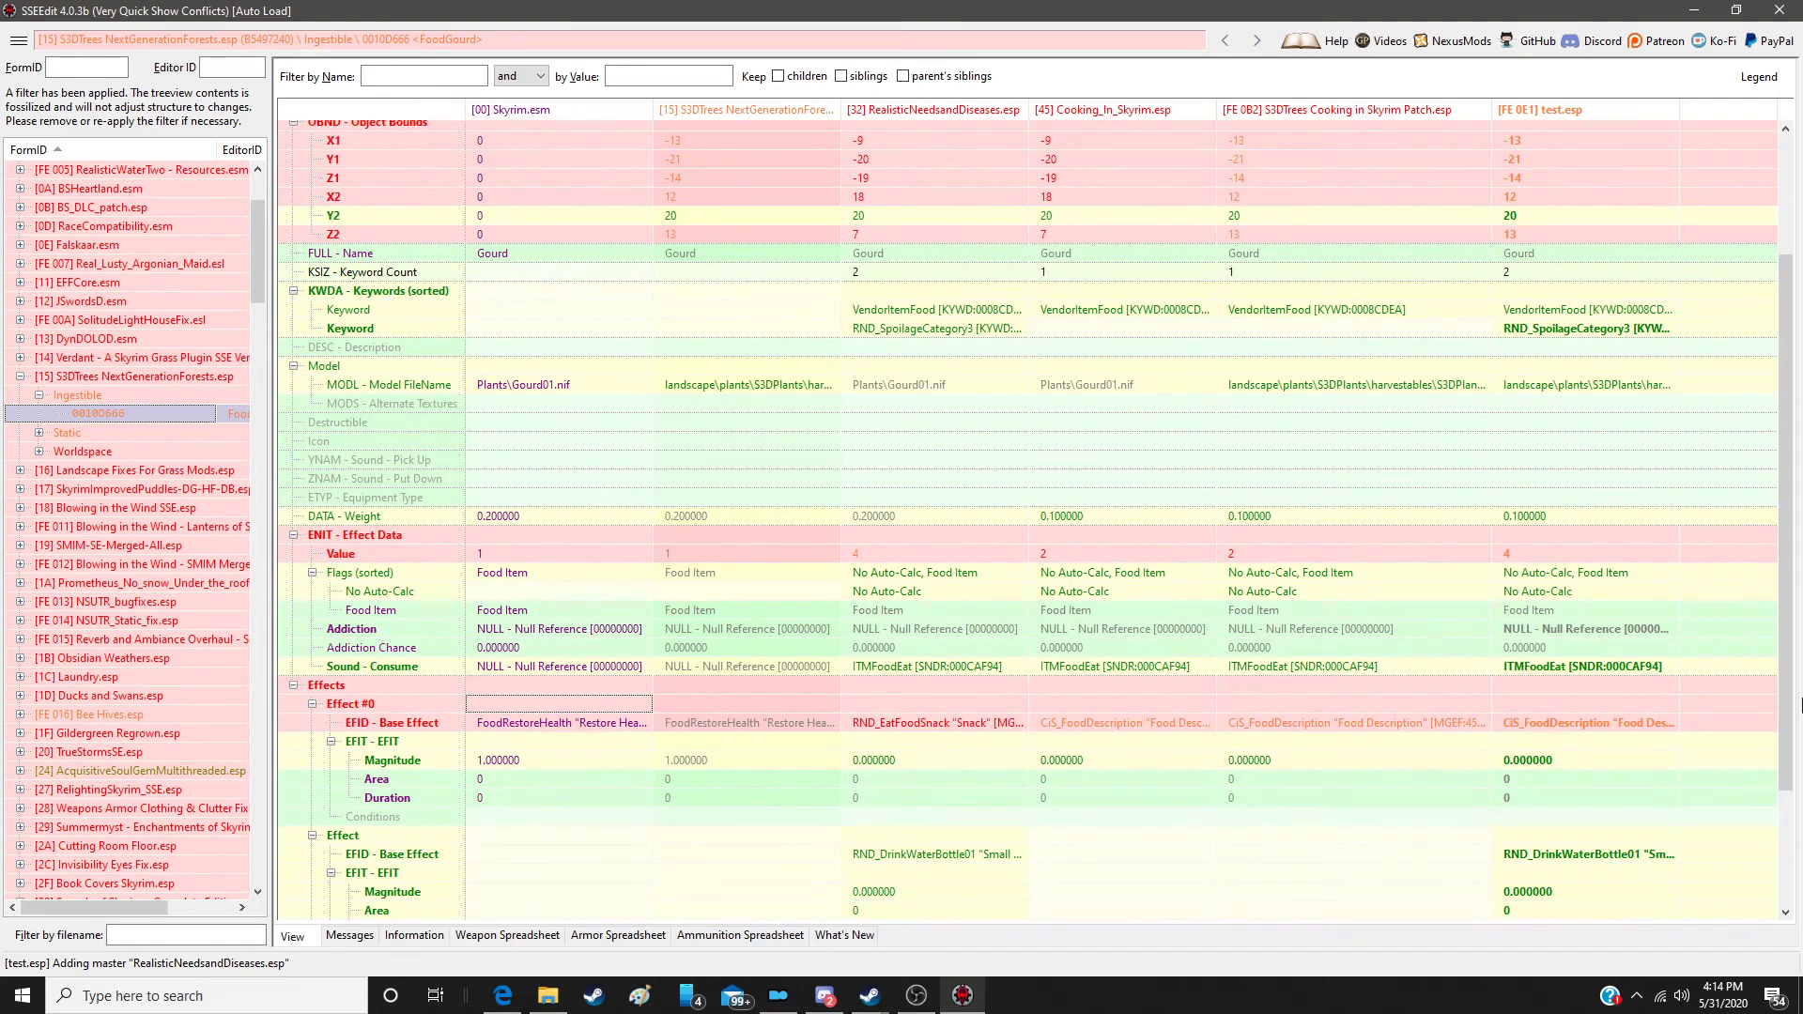
pyautogui.scroll(-3, 1540, 713)
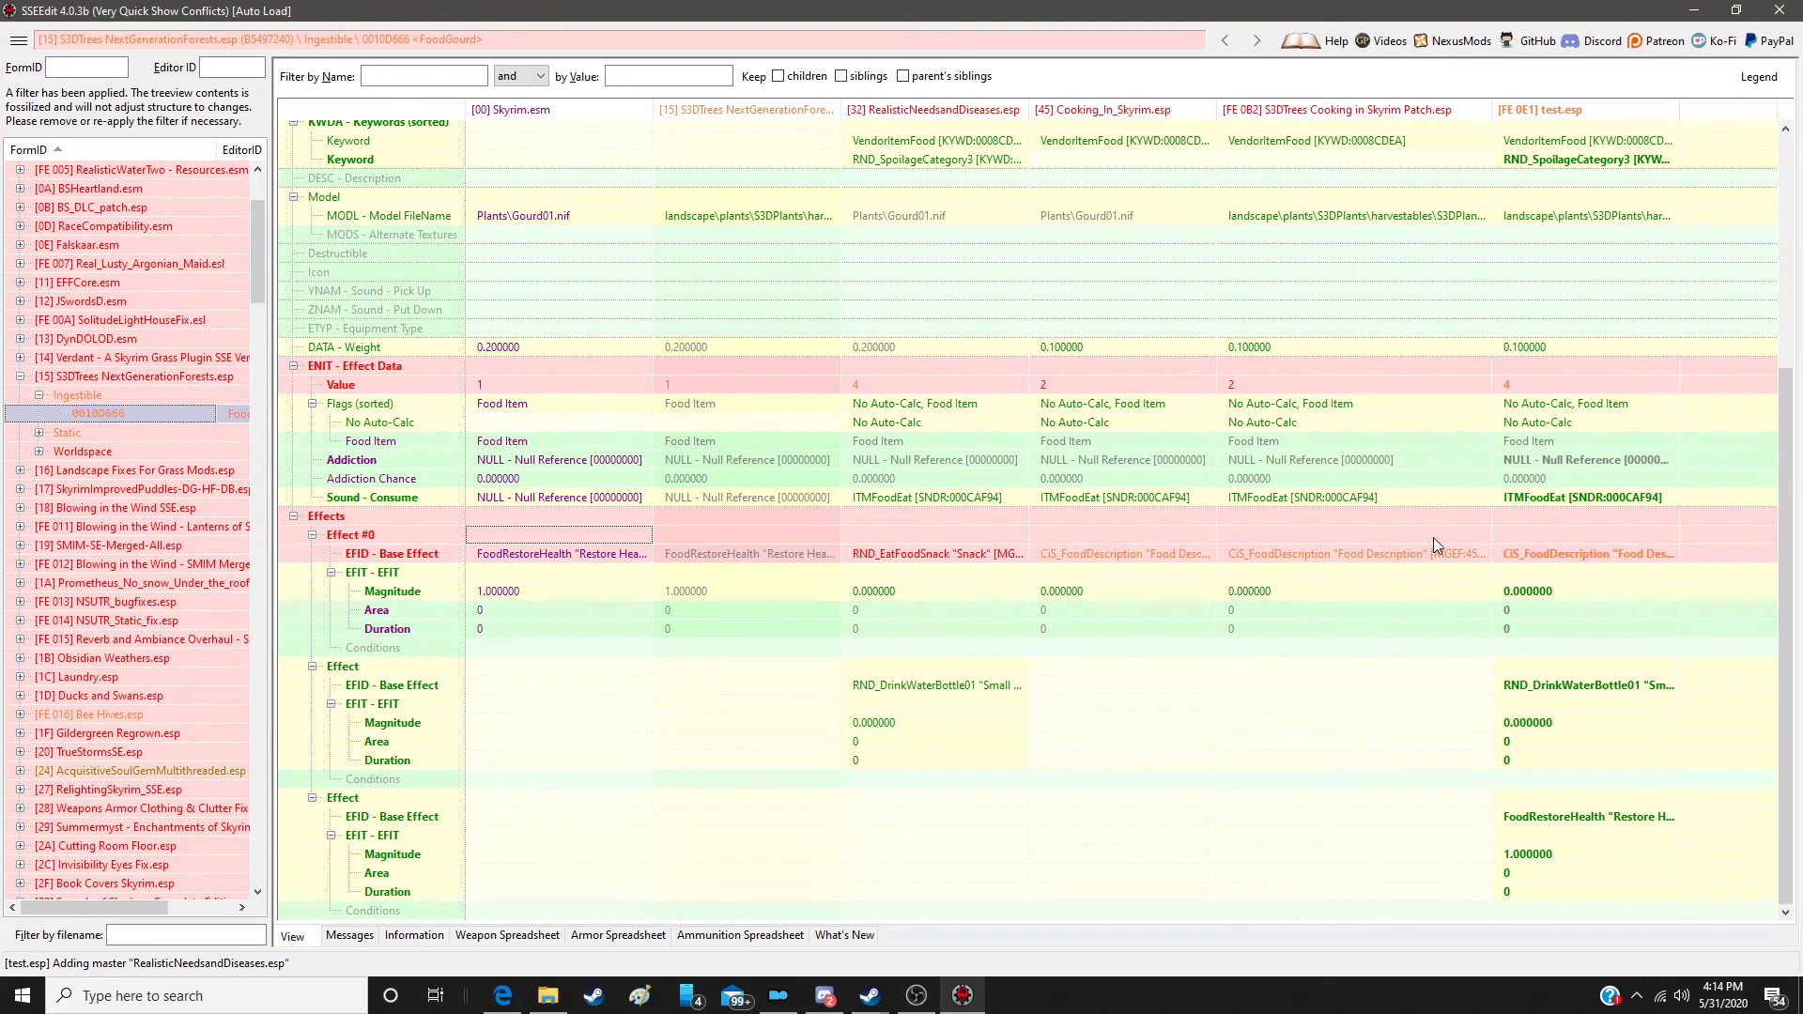
# Step: Add a further effect to test.esp's FoodGourd record with RealisticNeedsandDiseases.esp's RND_EatFoodSnack as its base effect
pyautogui.rightClick(1563, 514)
pyautogui.click(1589, 524)
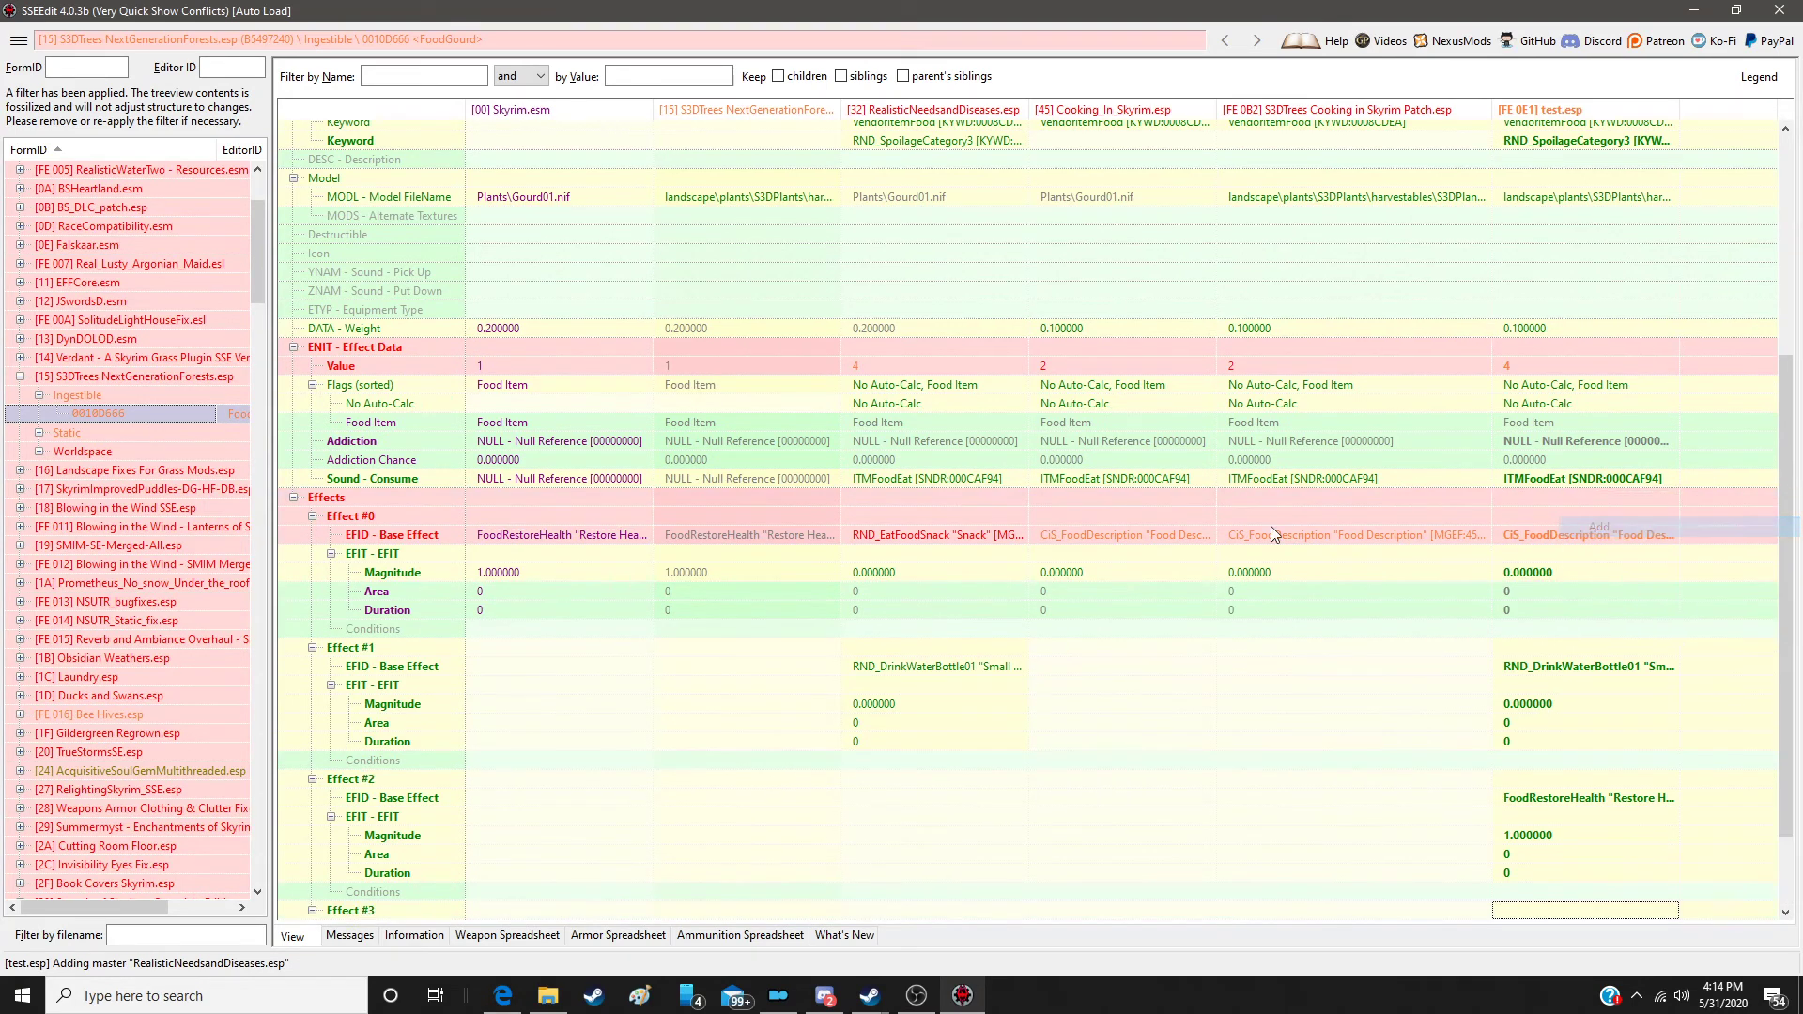
pyautogui.moveTo(893, 498); pyautogui.dragTo(1592, 849)
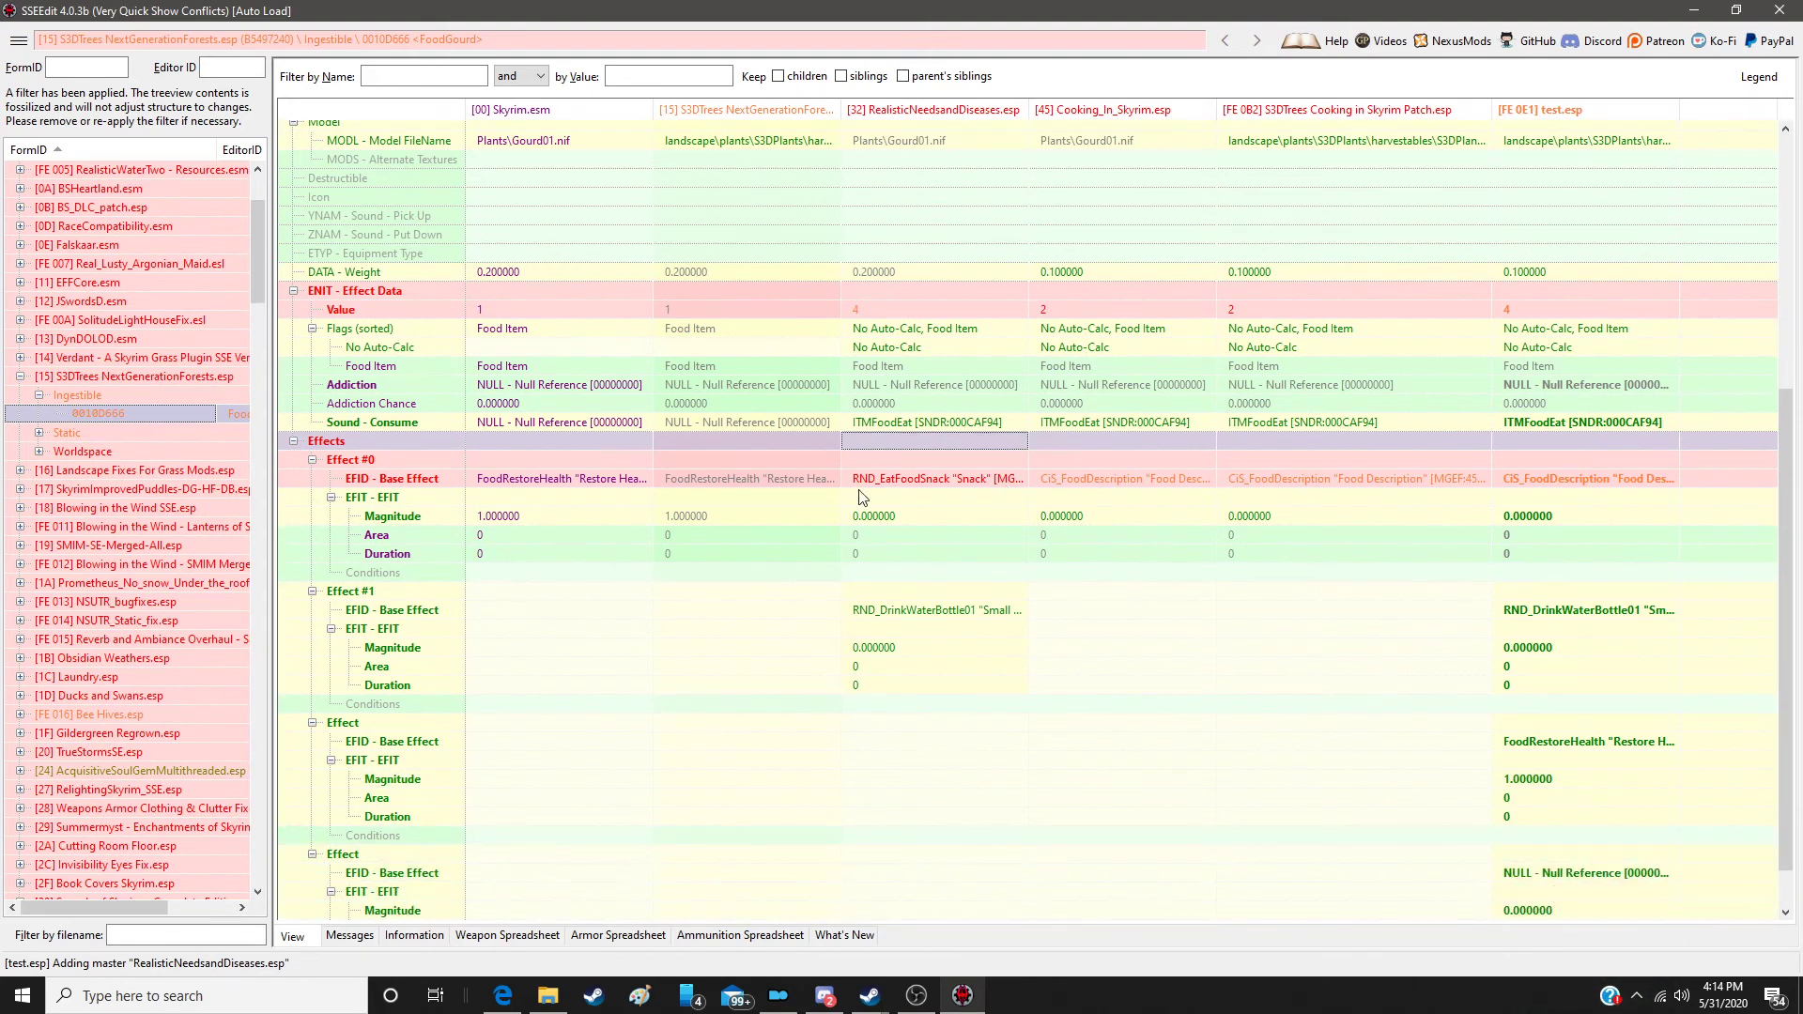
pyautogui.moveTo(894, 480); pyautogui.dragTo(1577, 876)
pyautogui.scroll(-1, 1634, 807)
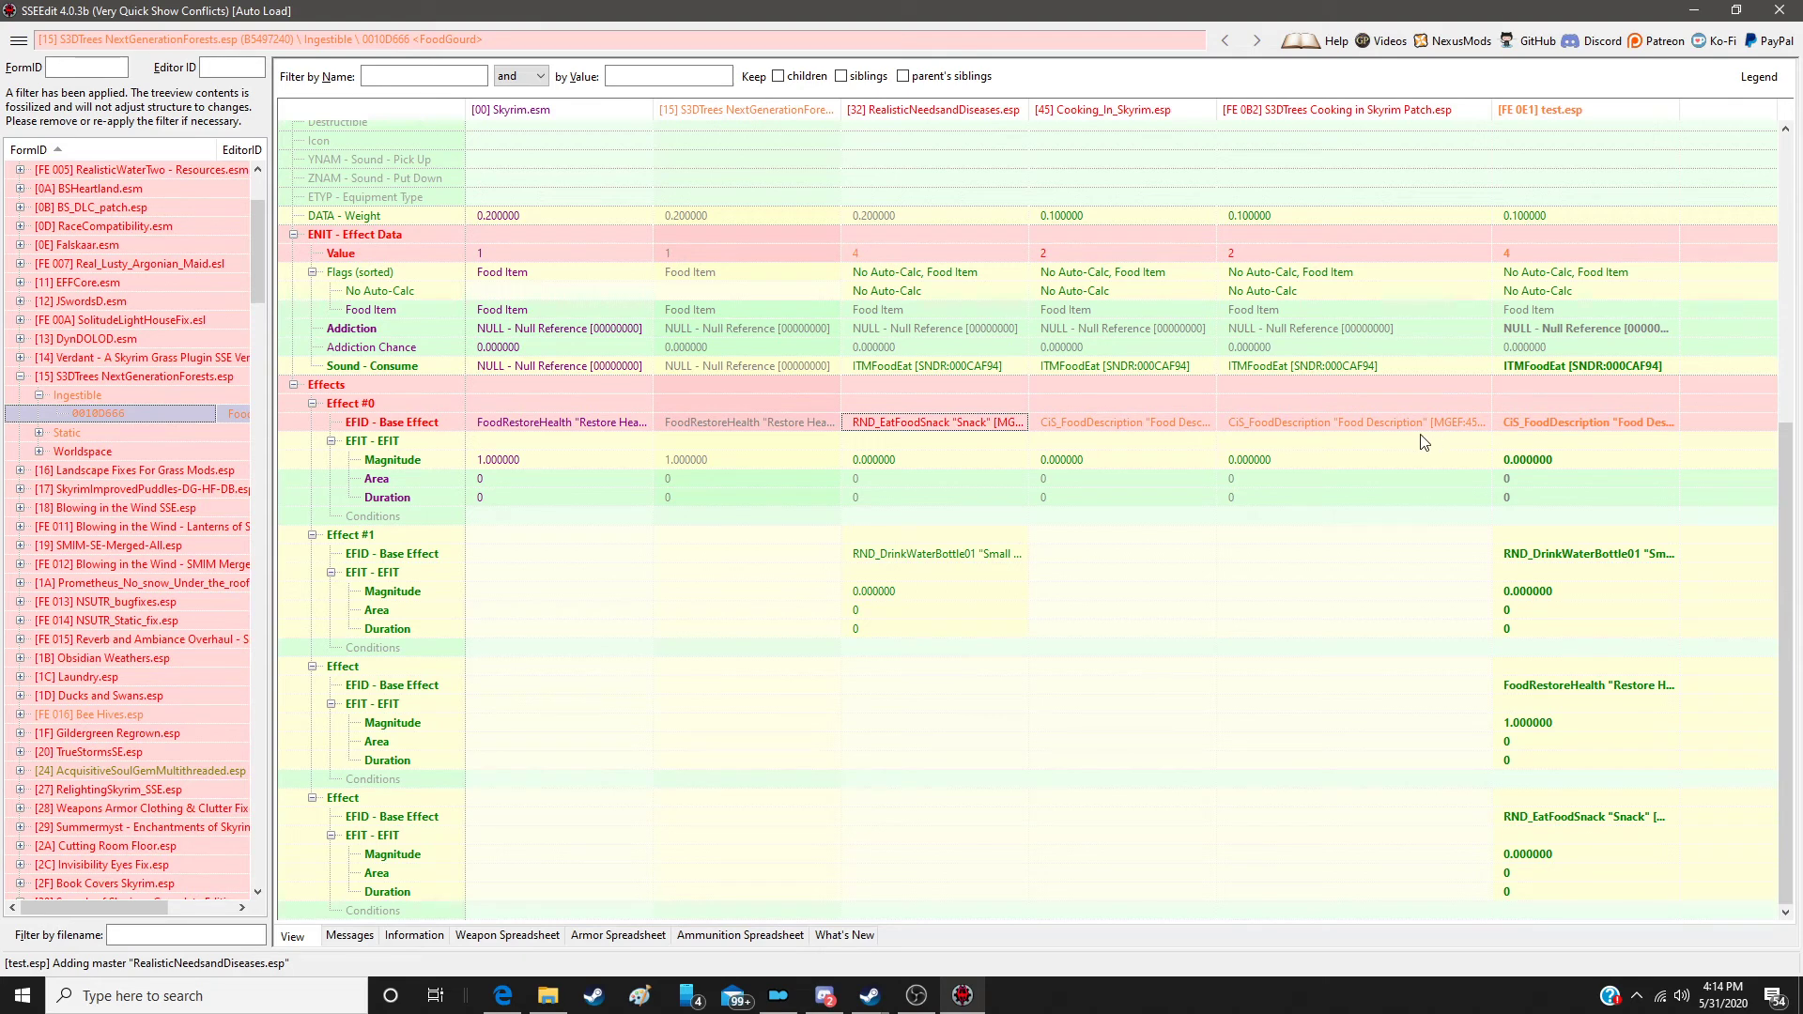
pyautogui.scroll(5, 1388, 589)
pyautogui.scroll(4, 1388, 589)
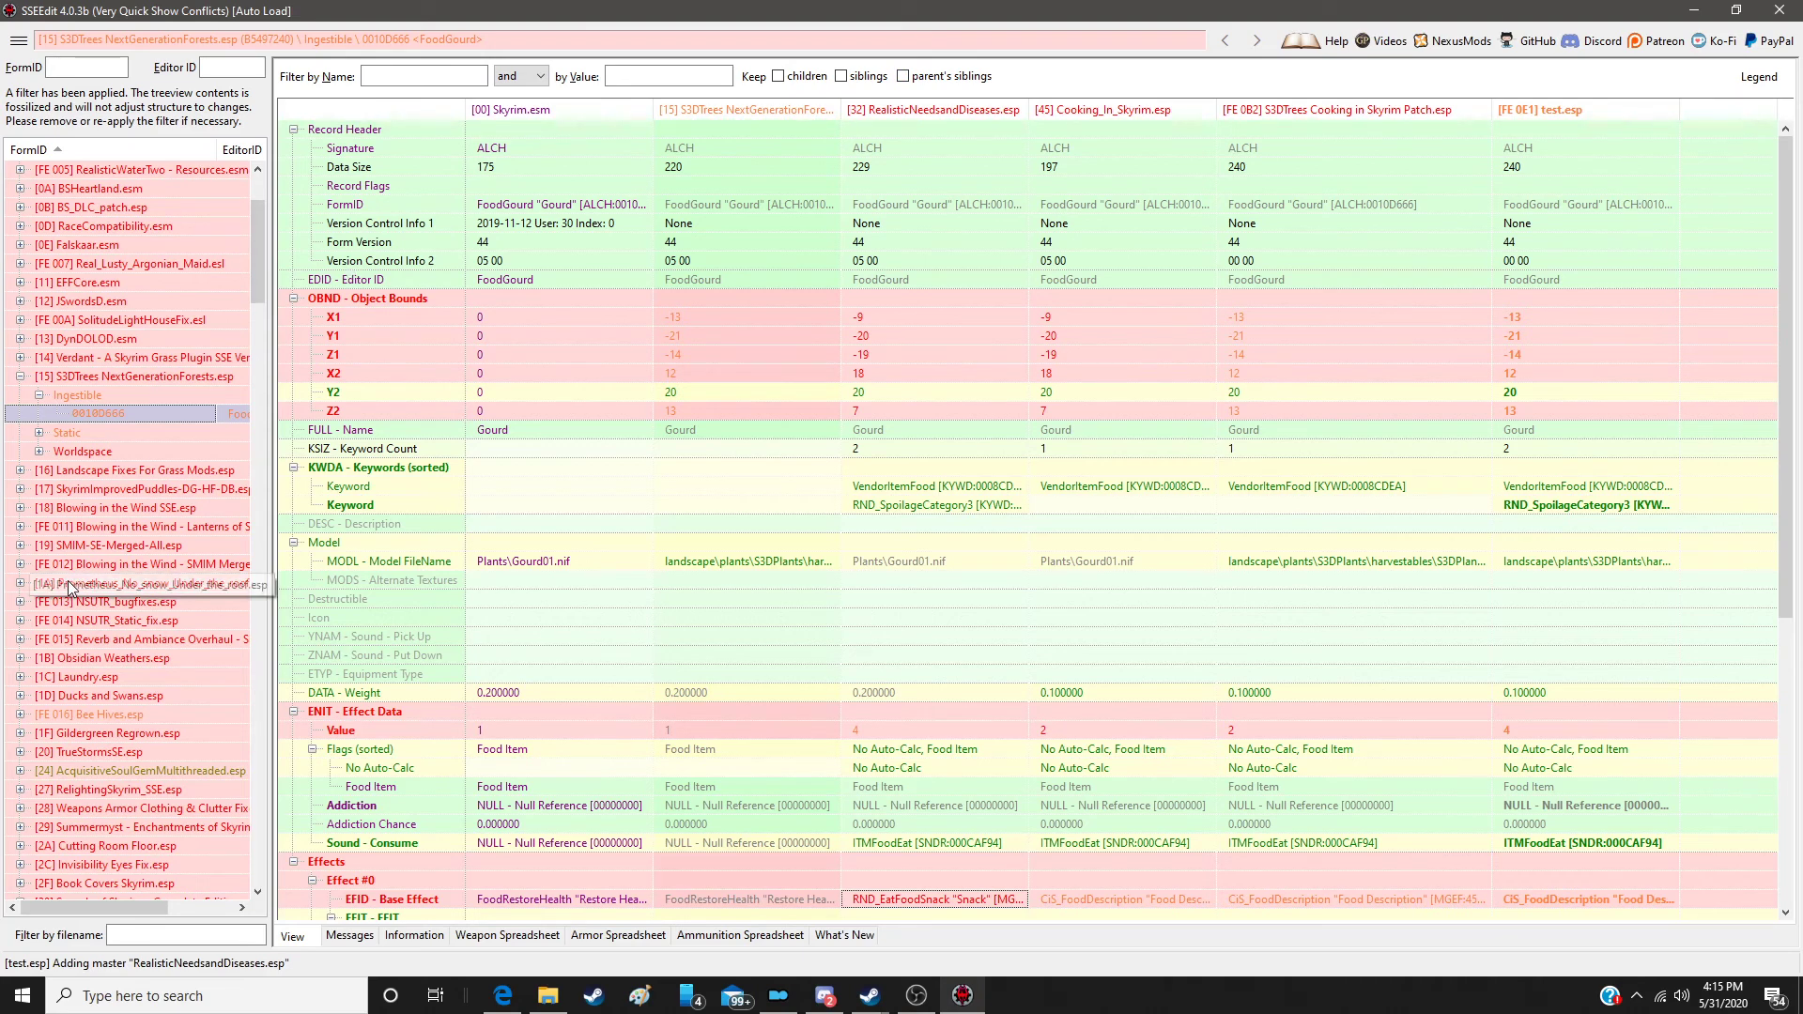
# Step: Show the conflicting Leveled Item records of Coins of Tamriel V4 SSE Edition.esp in the plugin tree
pyautogui.scroll(-5, 44, 571)
pyautogui.scroll(-5, 43, 566)
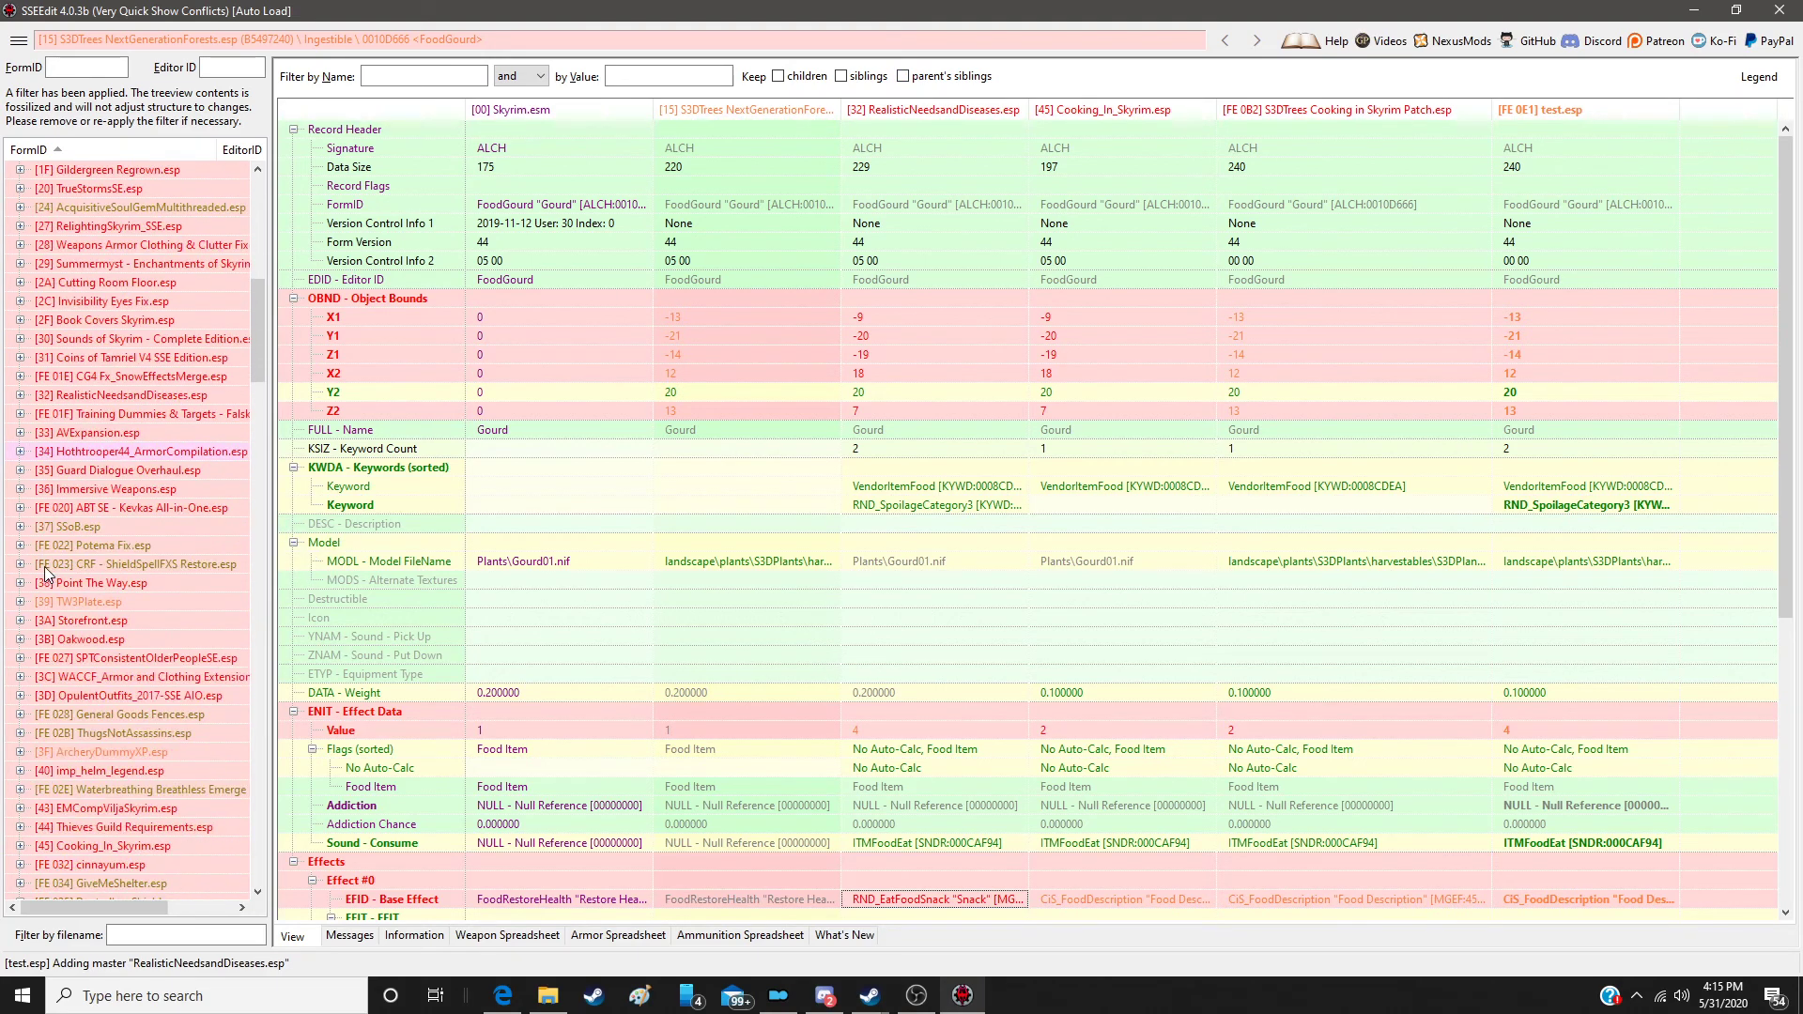
pyautogui.click(20, 358)
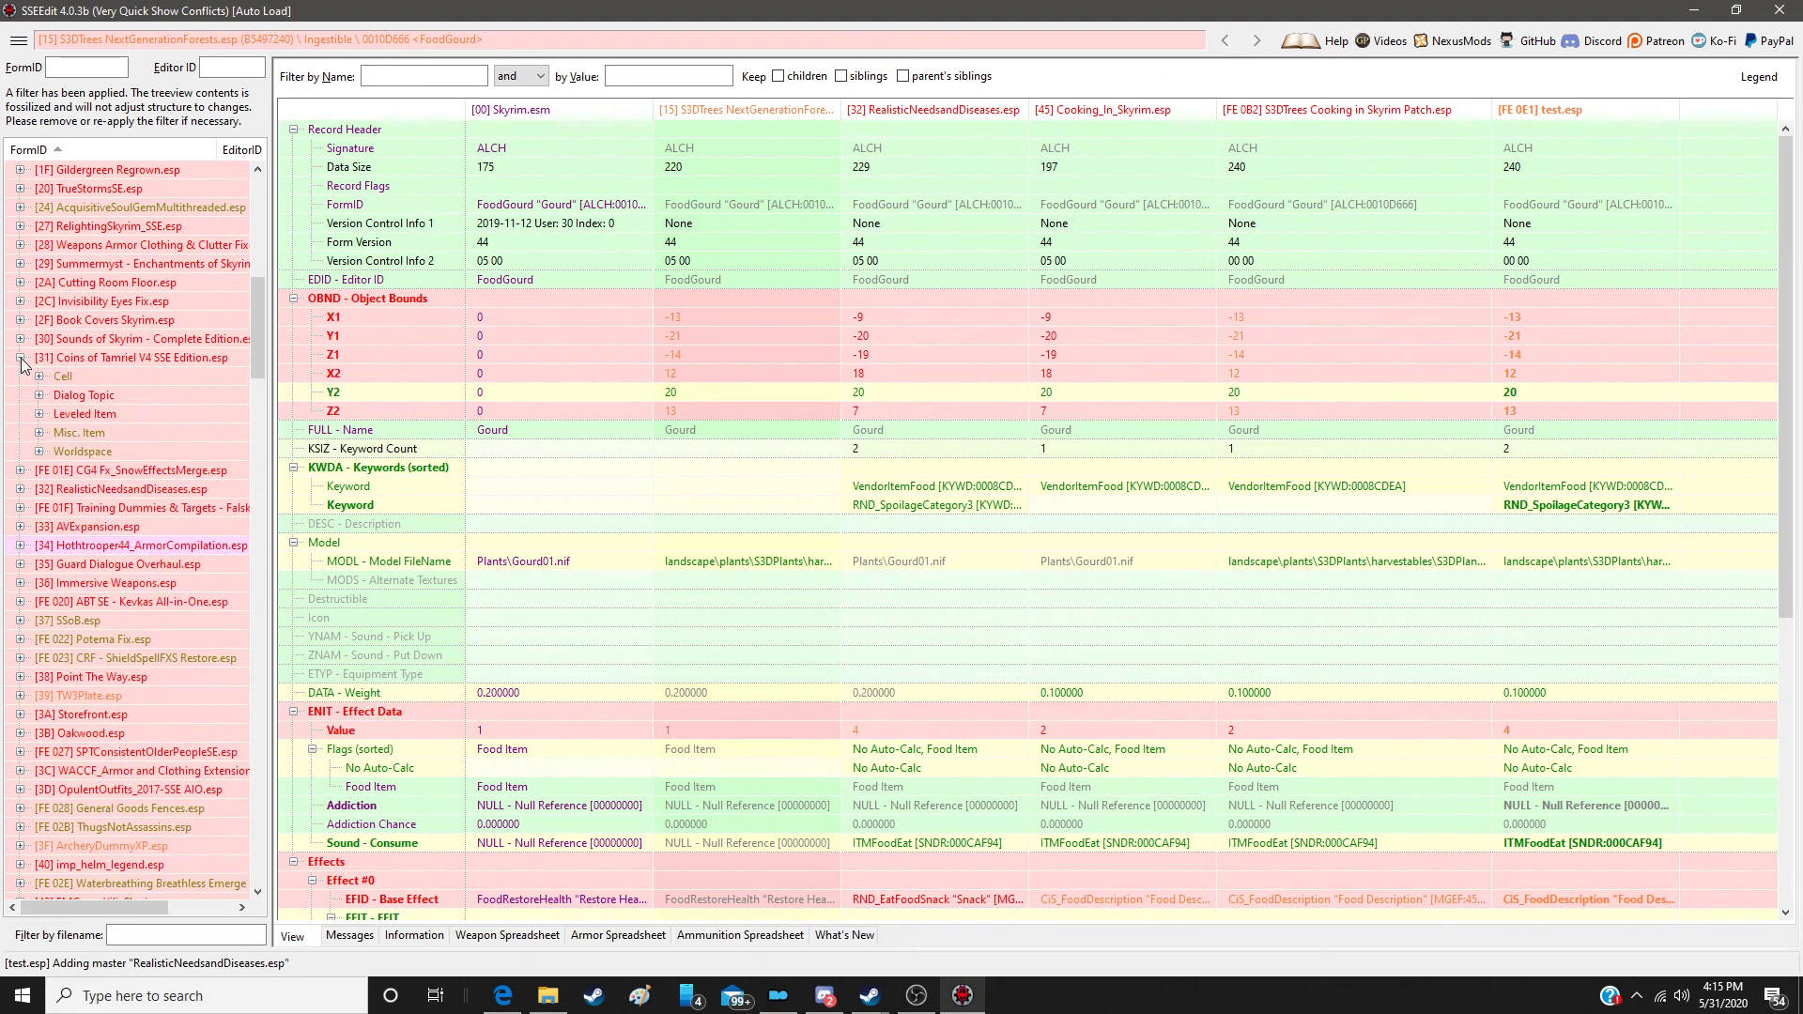
pyautogui.click(43, 415)
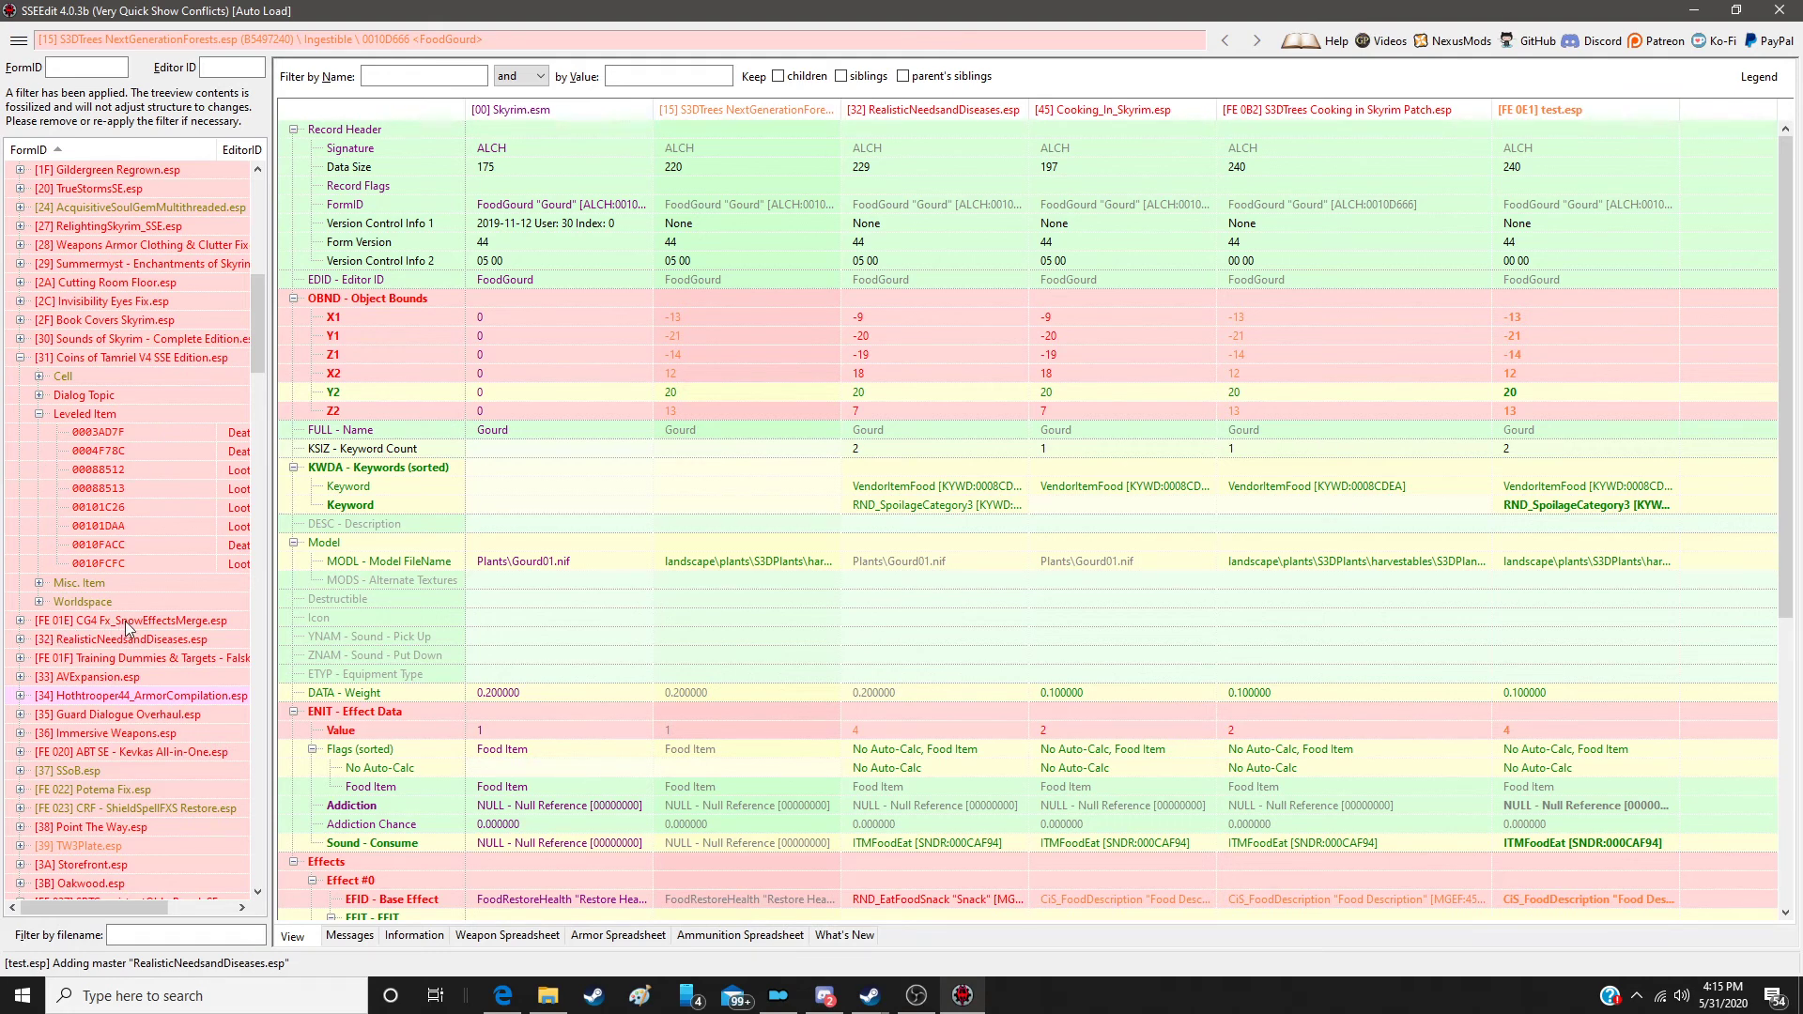
# Step: Copy the MHDT Max Height Data from RelightingSkyrim_SSE.esp into the Tamriel worldspace record of CG4 Fx_SnowEffectsMerge.esp
pyautogui.click(20, 621)
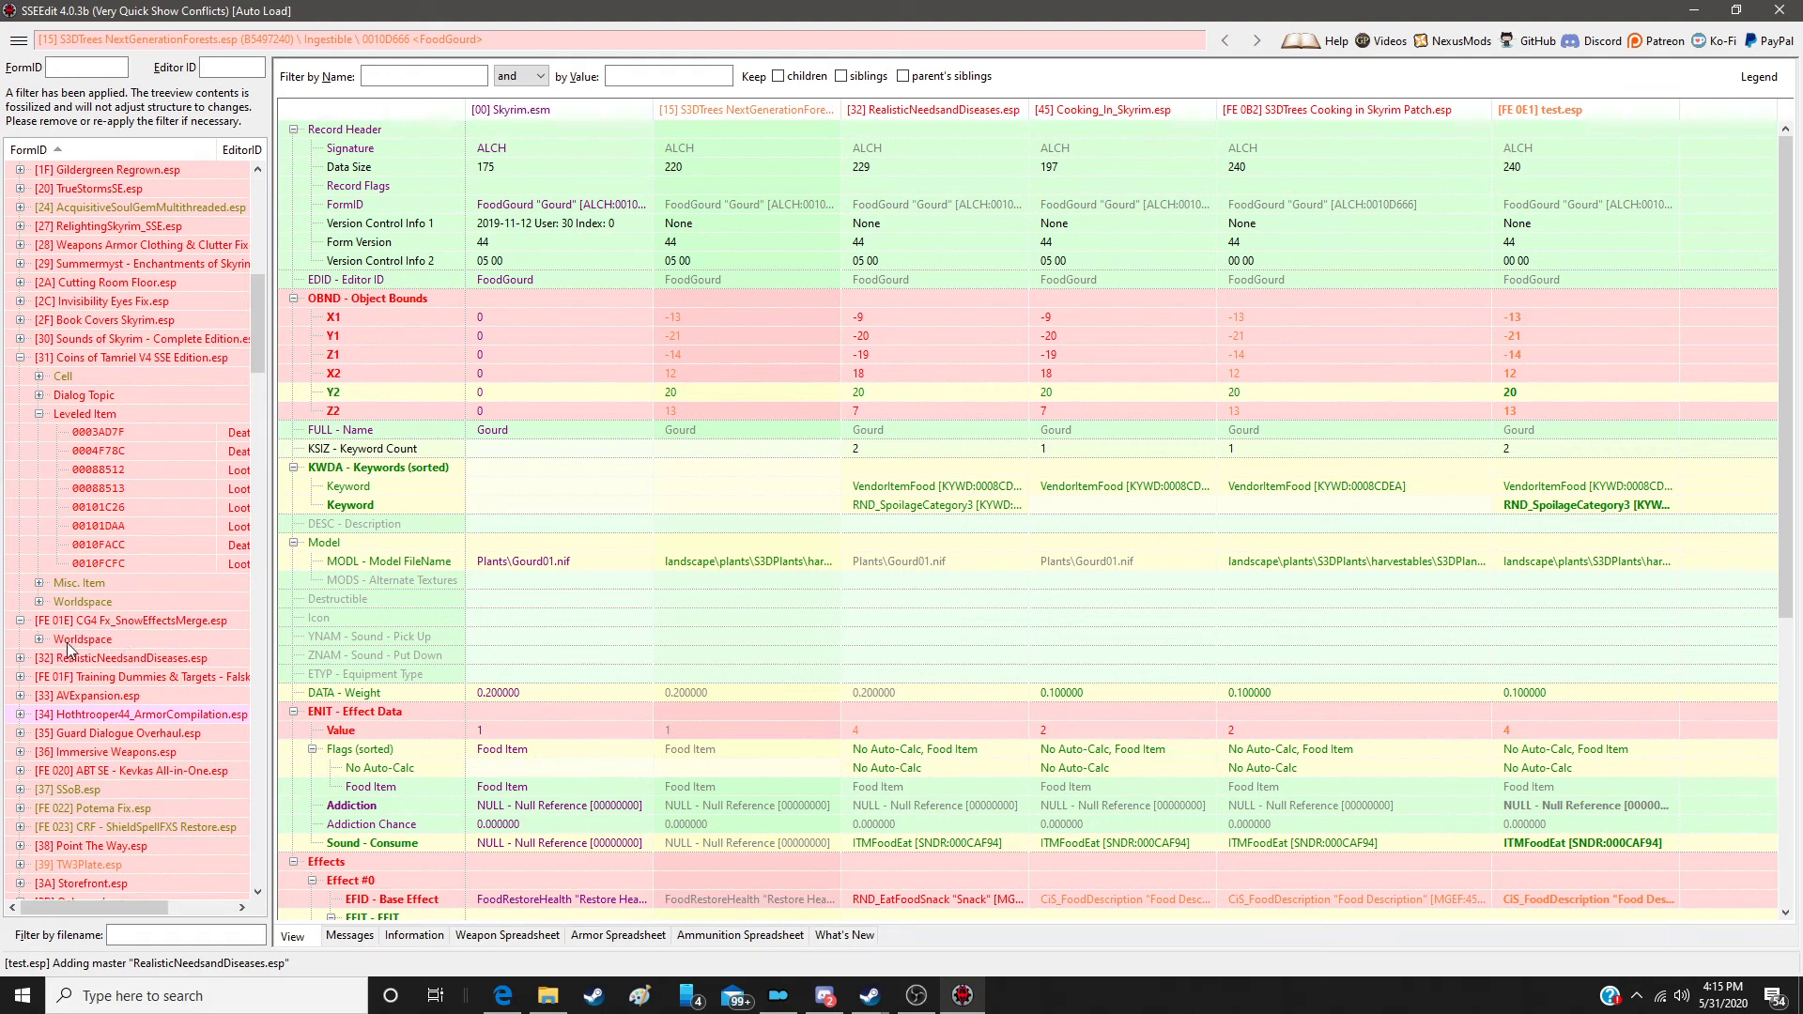
pyautogui.click(39, 640)
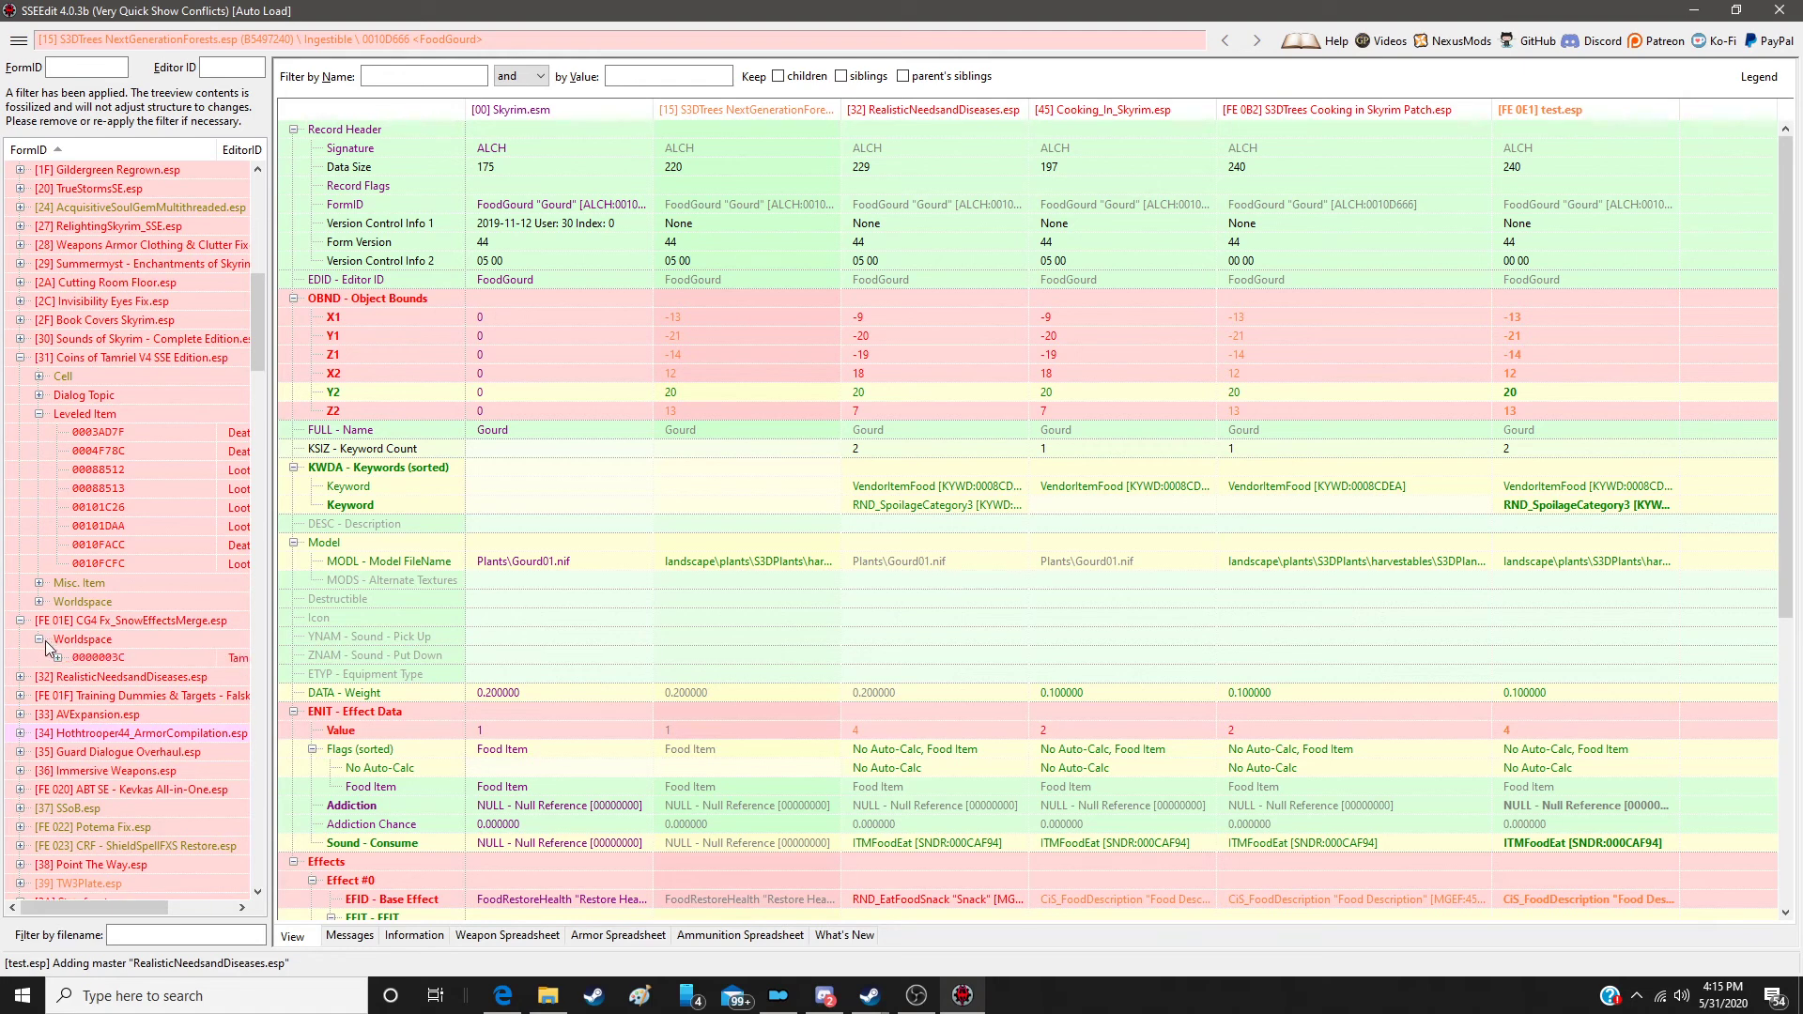
pyautogui.click(75, 657)
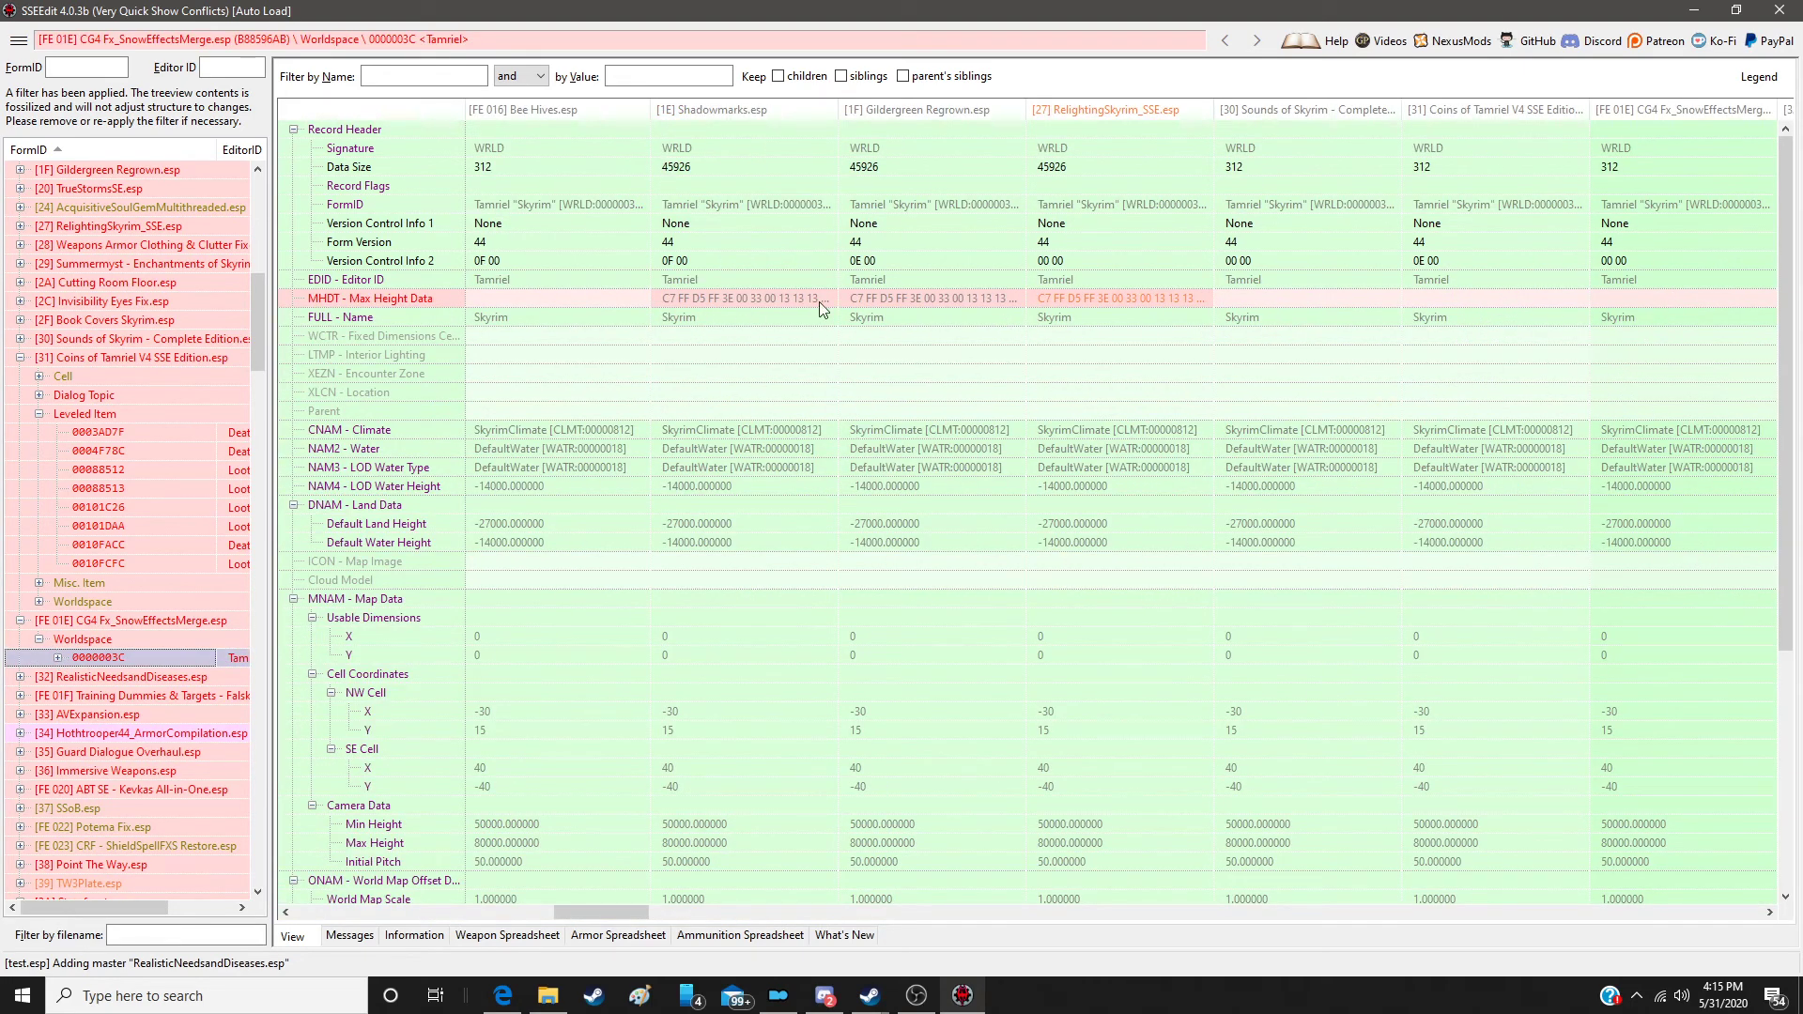
pyautogui.moveTo(1128, 301)
pyautogui.mouseDown()
pyautogui.moveTo(1720, 295)
pyautogui.moveTo(1129, 303)
pyautogui.mouseUp()
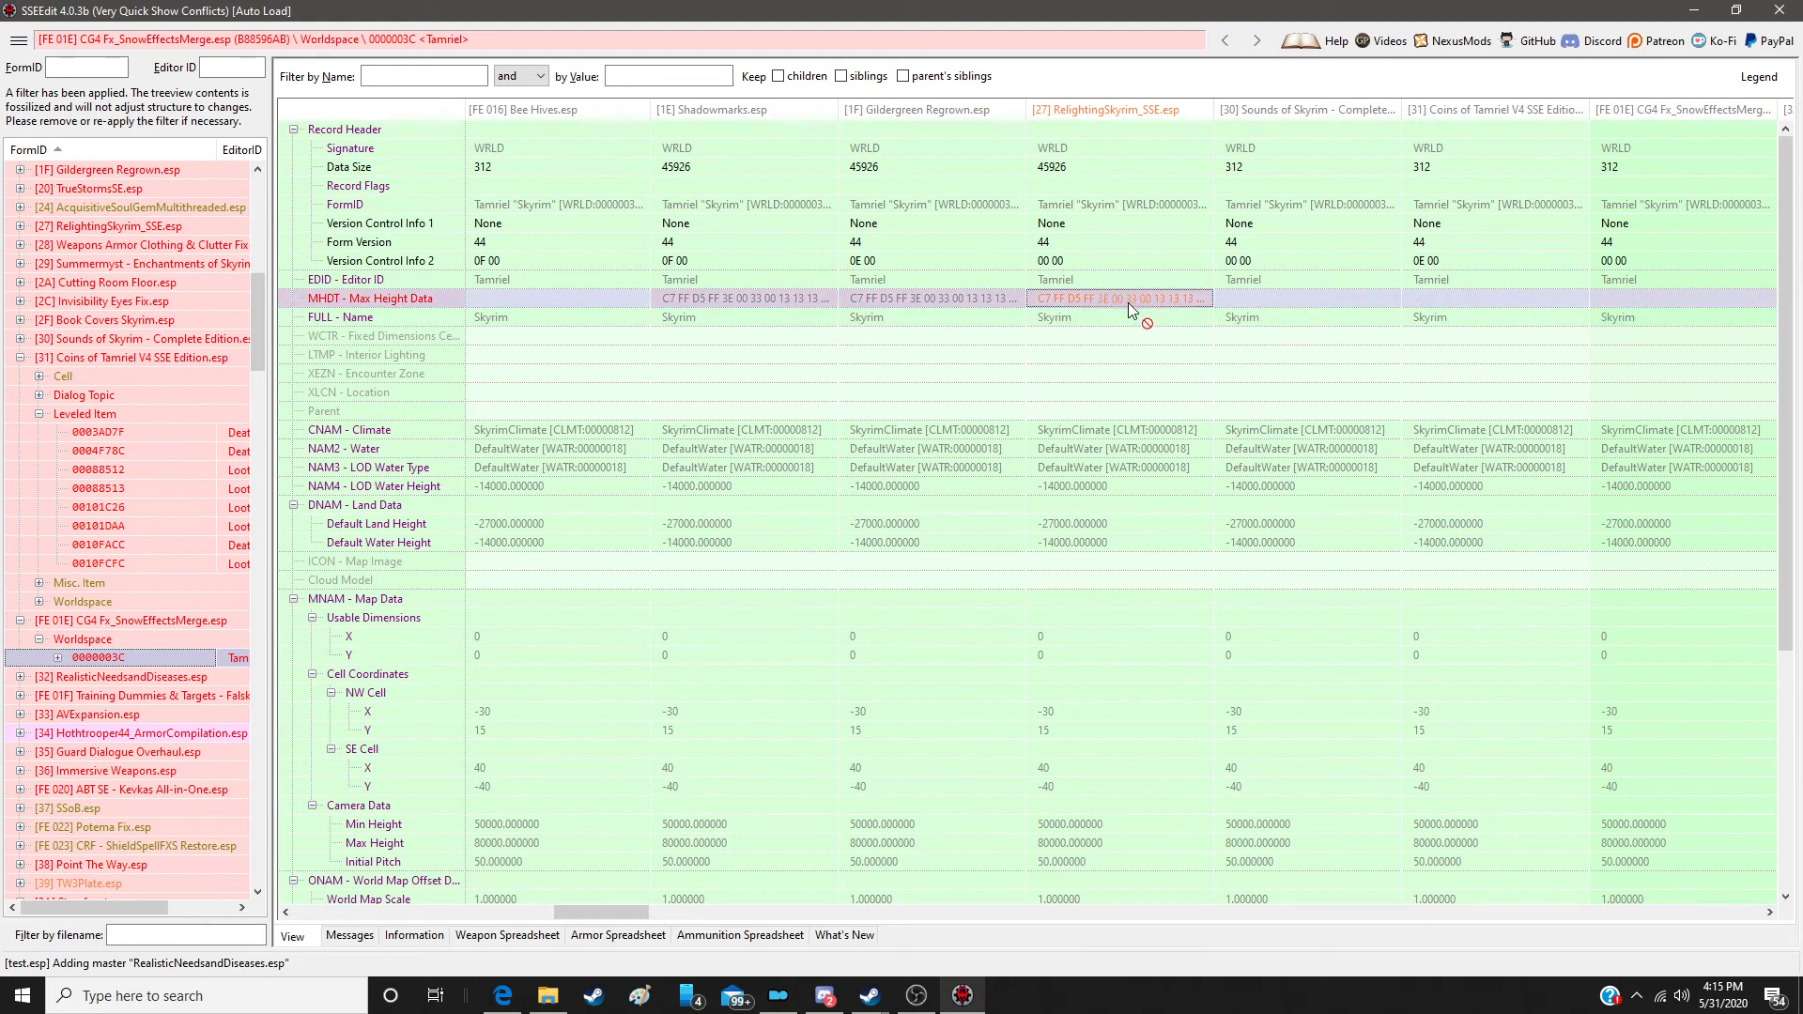
pyautogui.scroll(-6, 1360, 462)
pyautogui.scroll(6, 1362, 478)
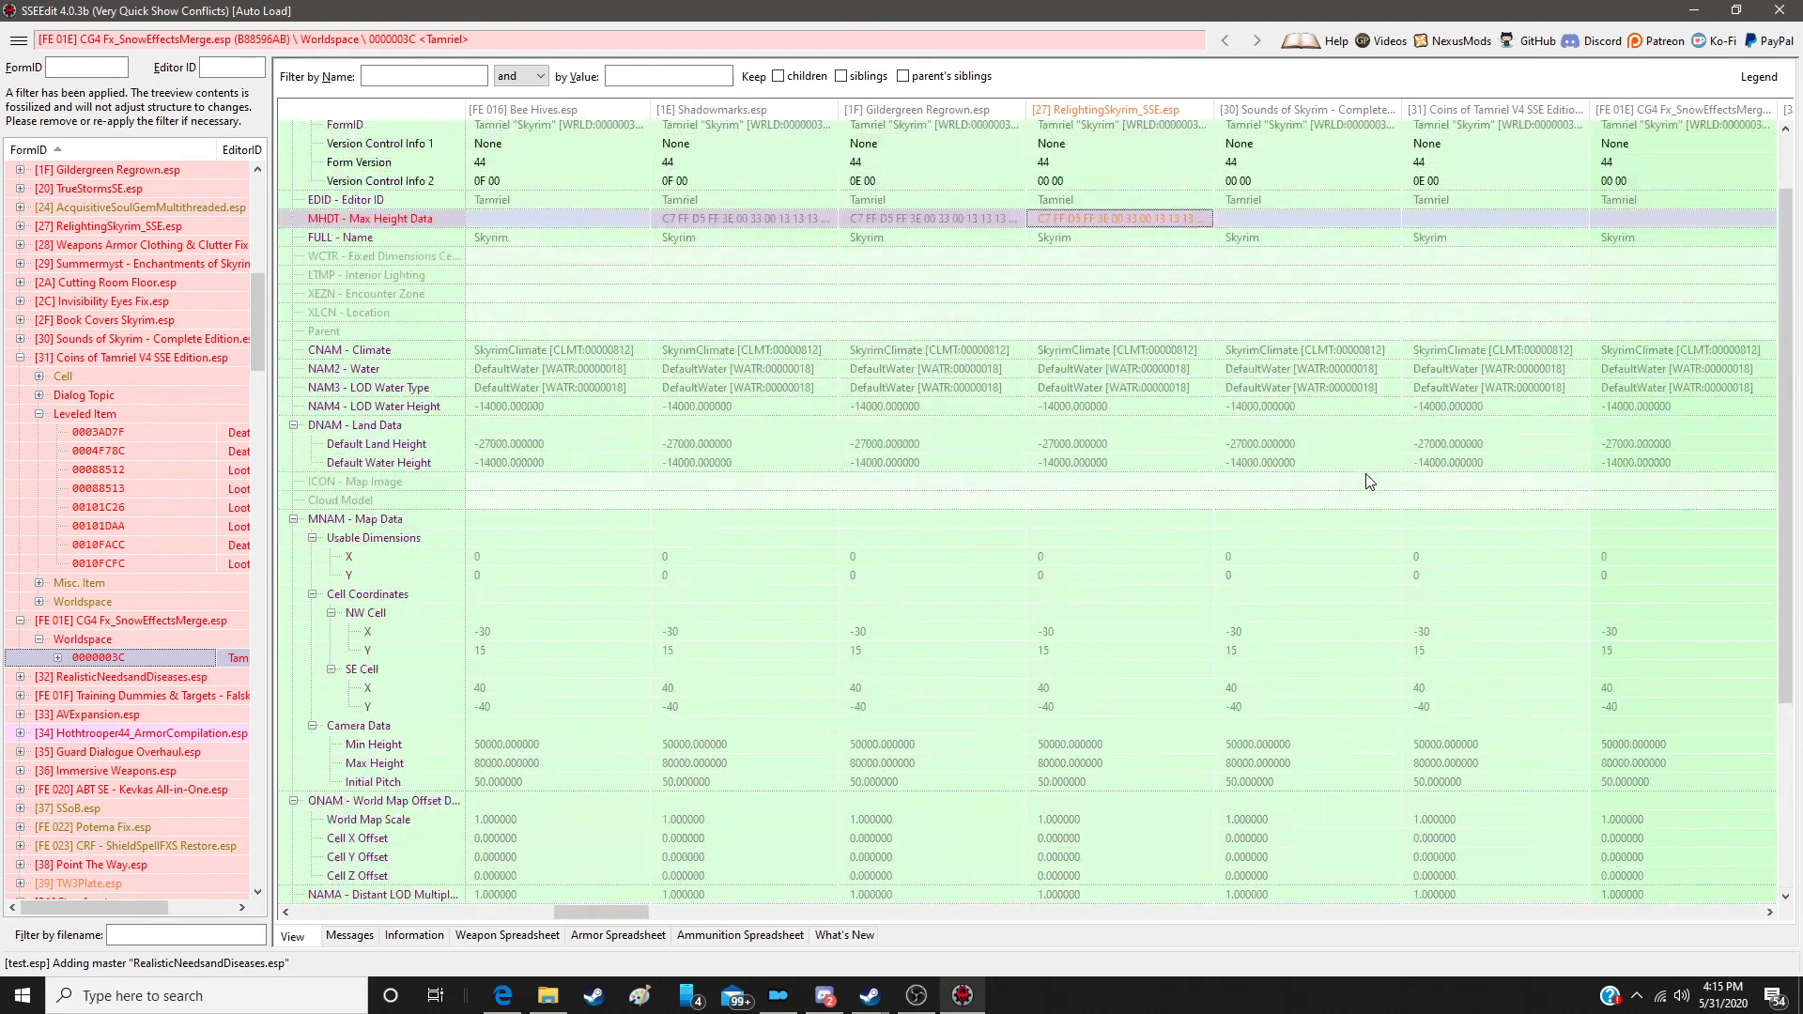
pyautogui.moveTo(1095, 293); pyautogui.dragTo(1670, 290)
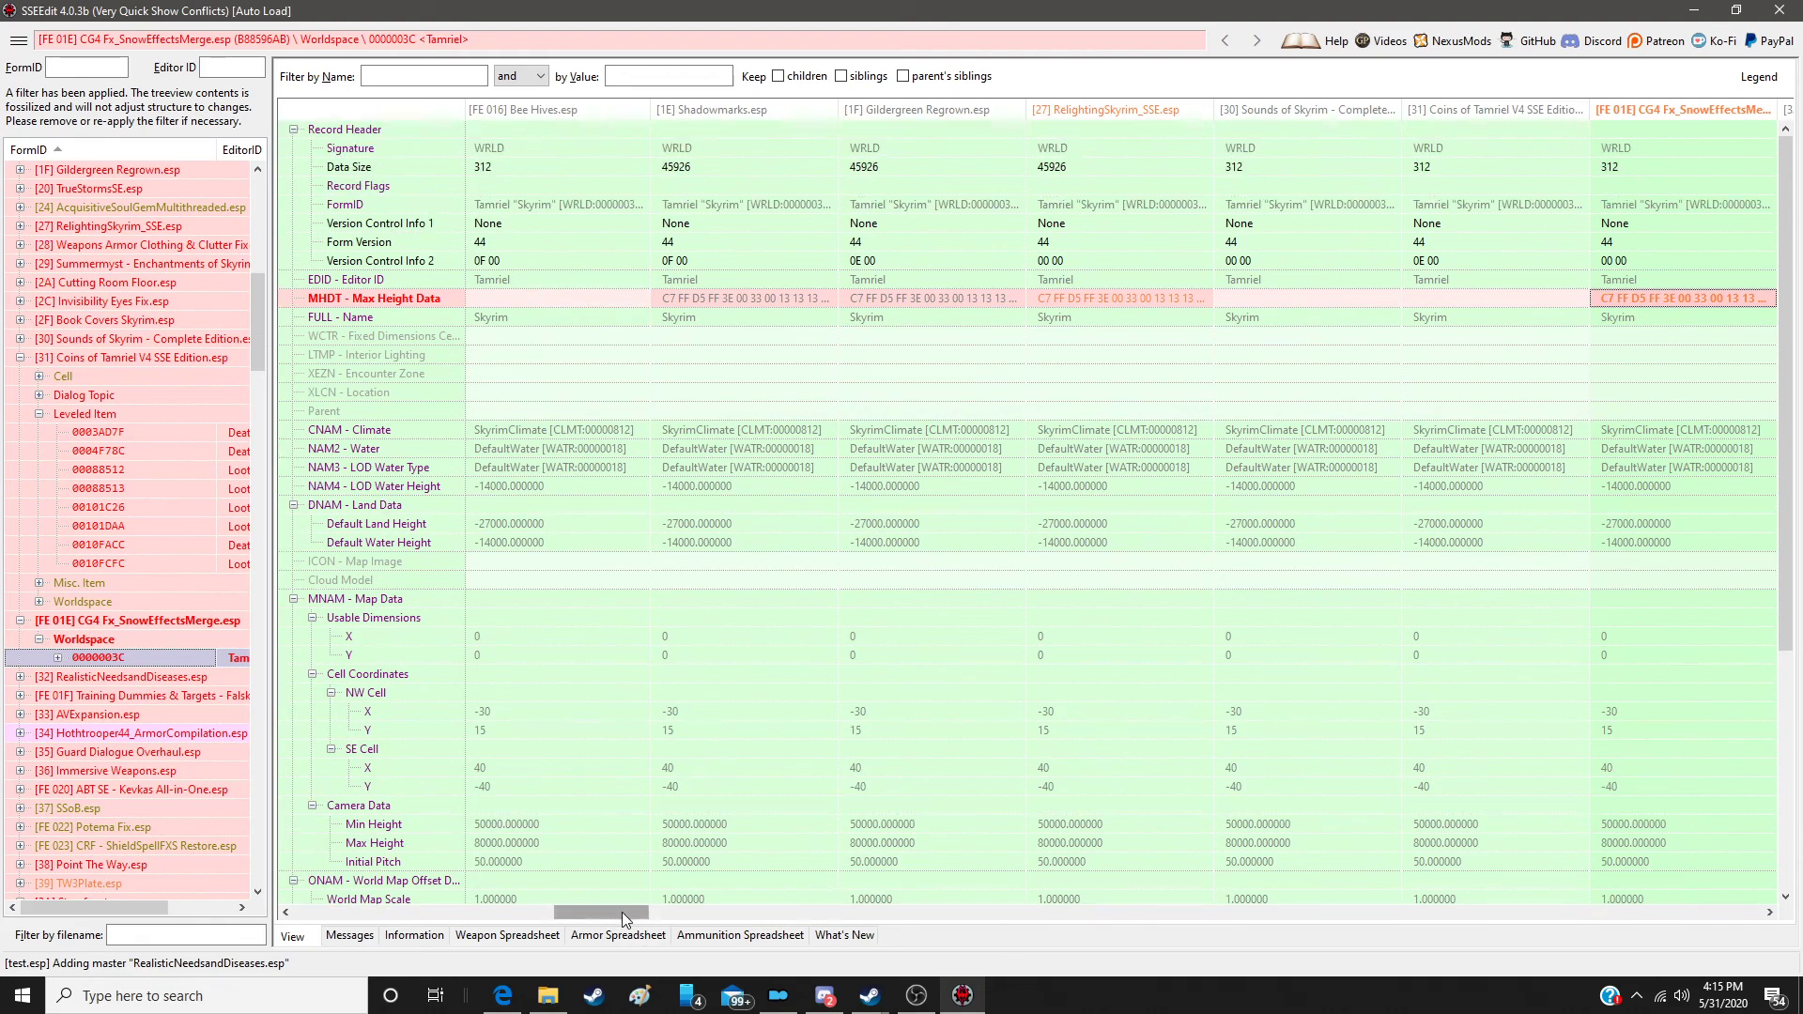
# Step: Compare the Tamriel worldspace record's Max Height Data across all plugins, and examine the conflicts in the MilitaryCampPaleSons02 cell record
pyautogui.moveTo(622, 911); pyautogui.dragTo(348, 918)
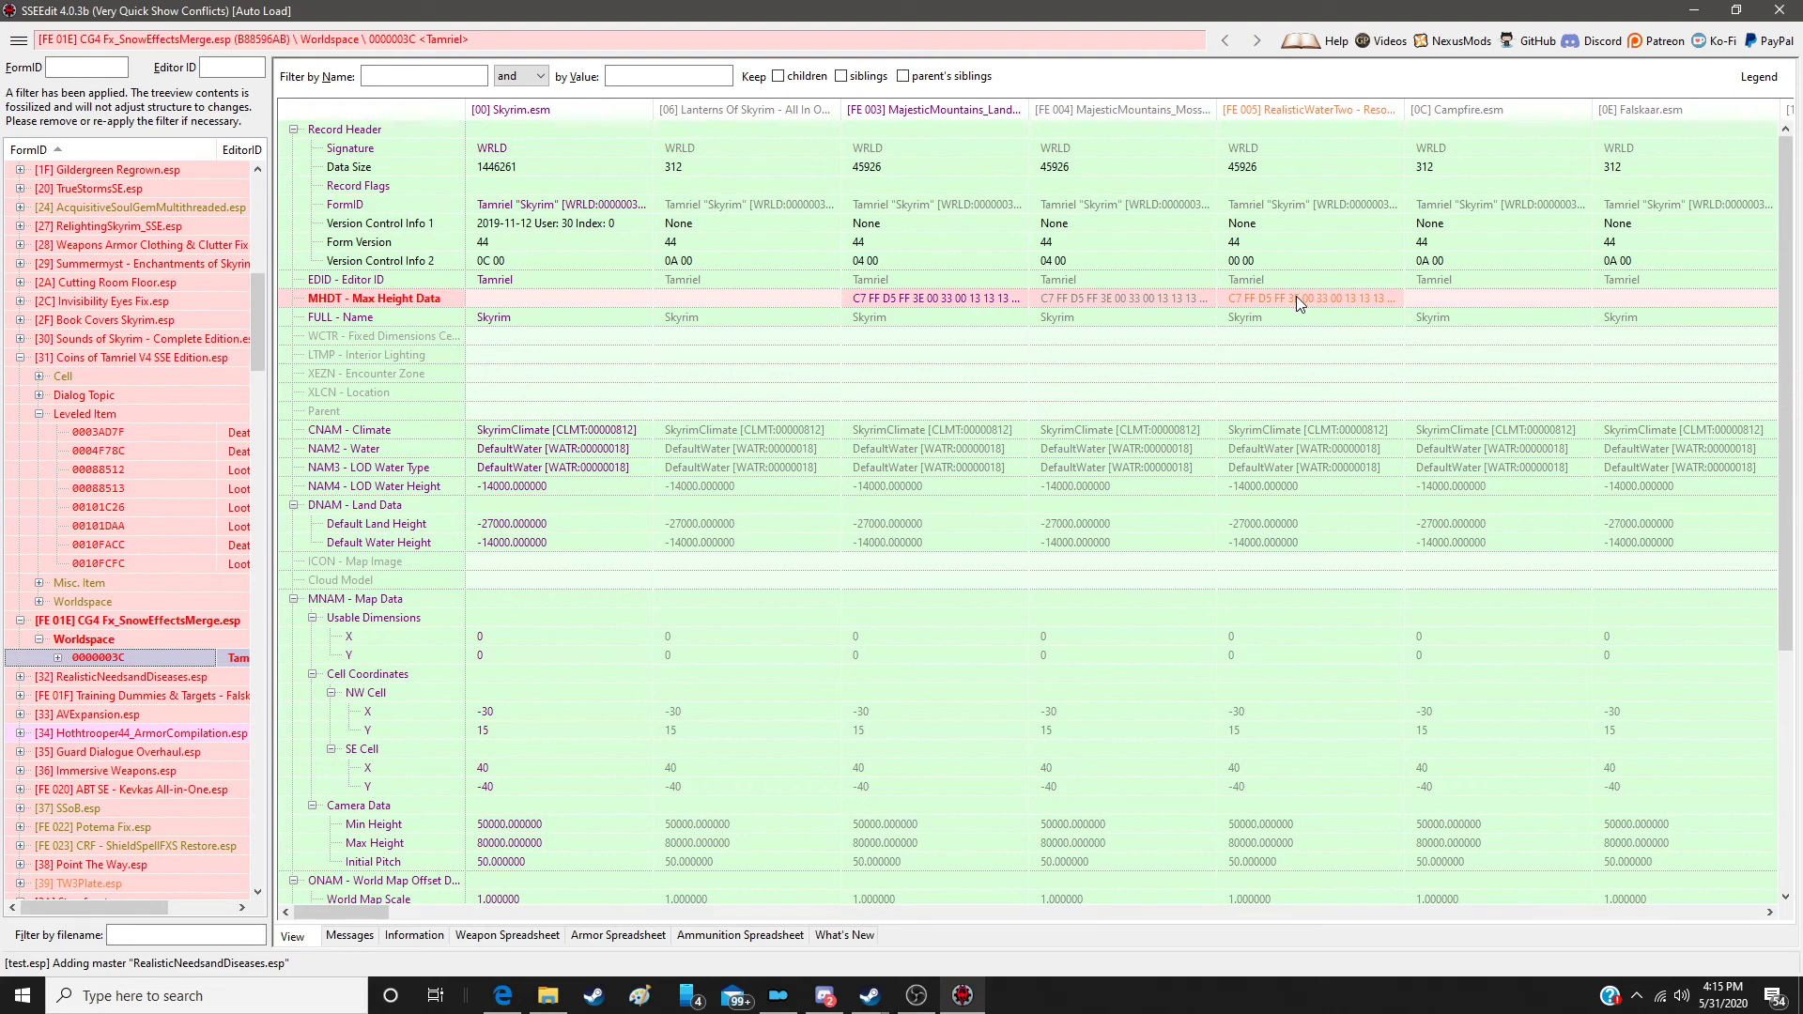
pyautogui.moveTo(484, 913)
pyautogui.mouseDown()
pyautogui.moveTo(1409, 906)
pyautogui.moveTo(1760, 868)
pyautogui.mouseUp()
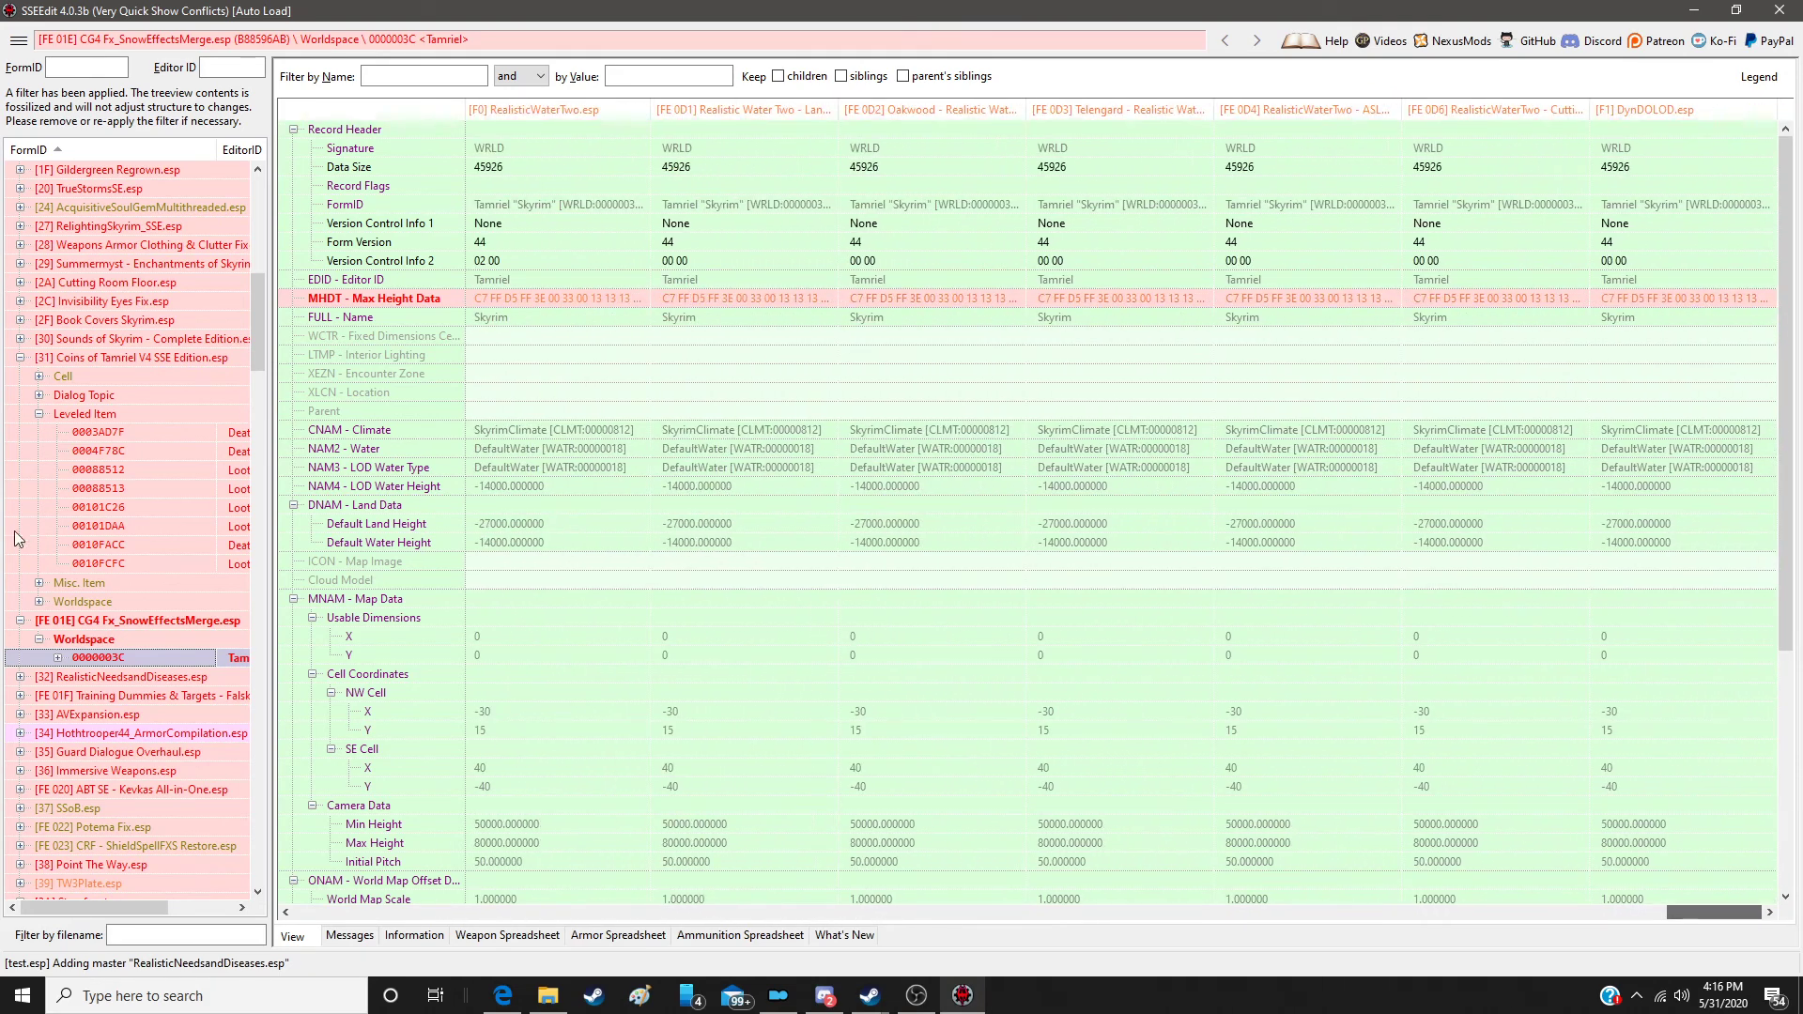
pyautogui.click(58, 657)
pyautogui.click(114, 676)
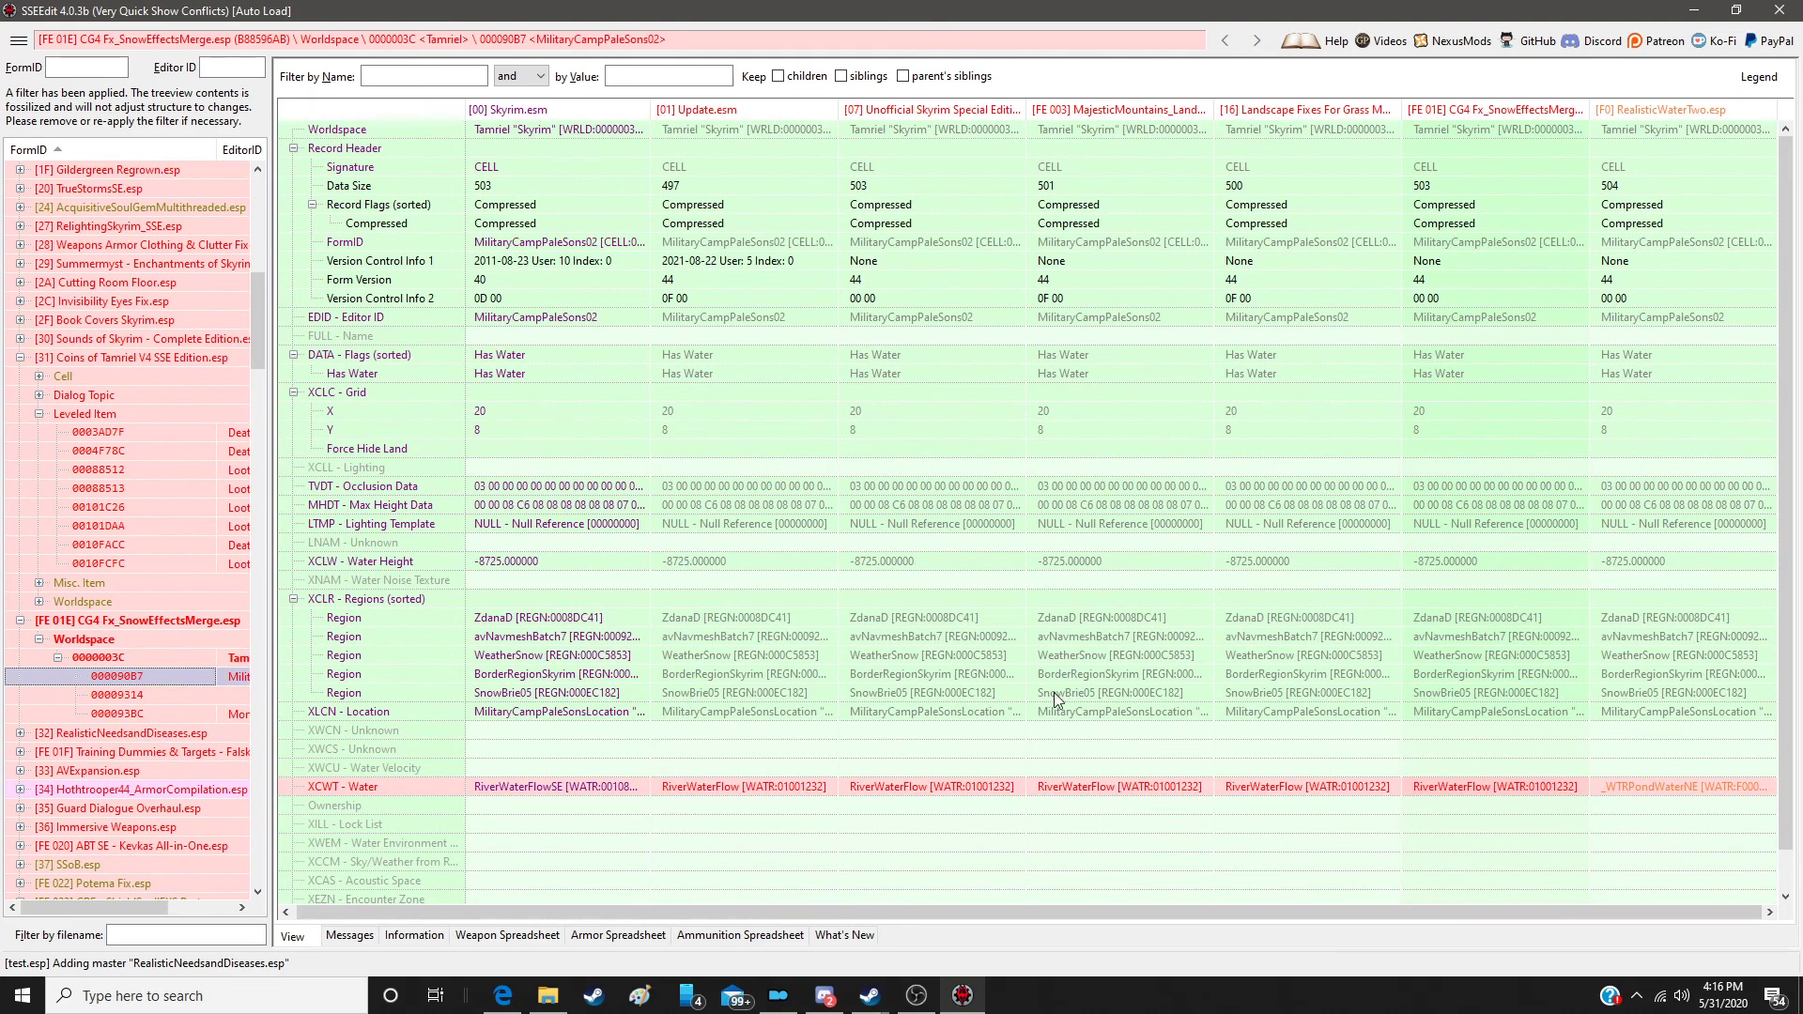
pyautogui.scroll(-1, 1057, 700)
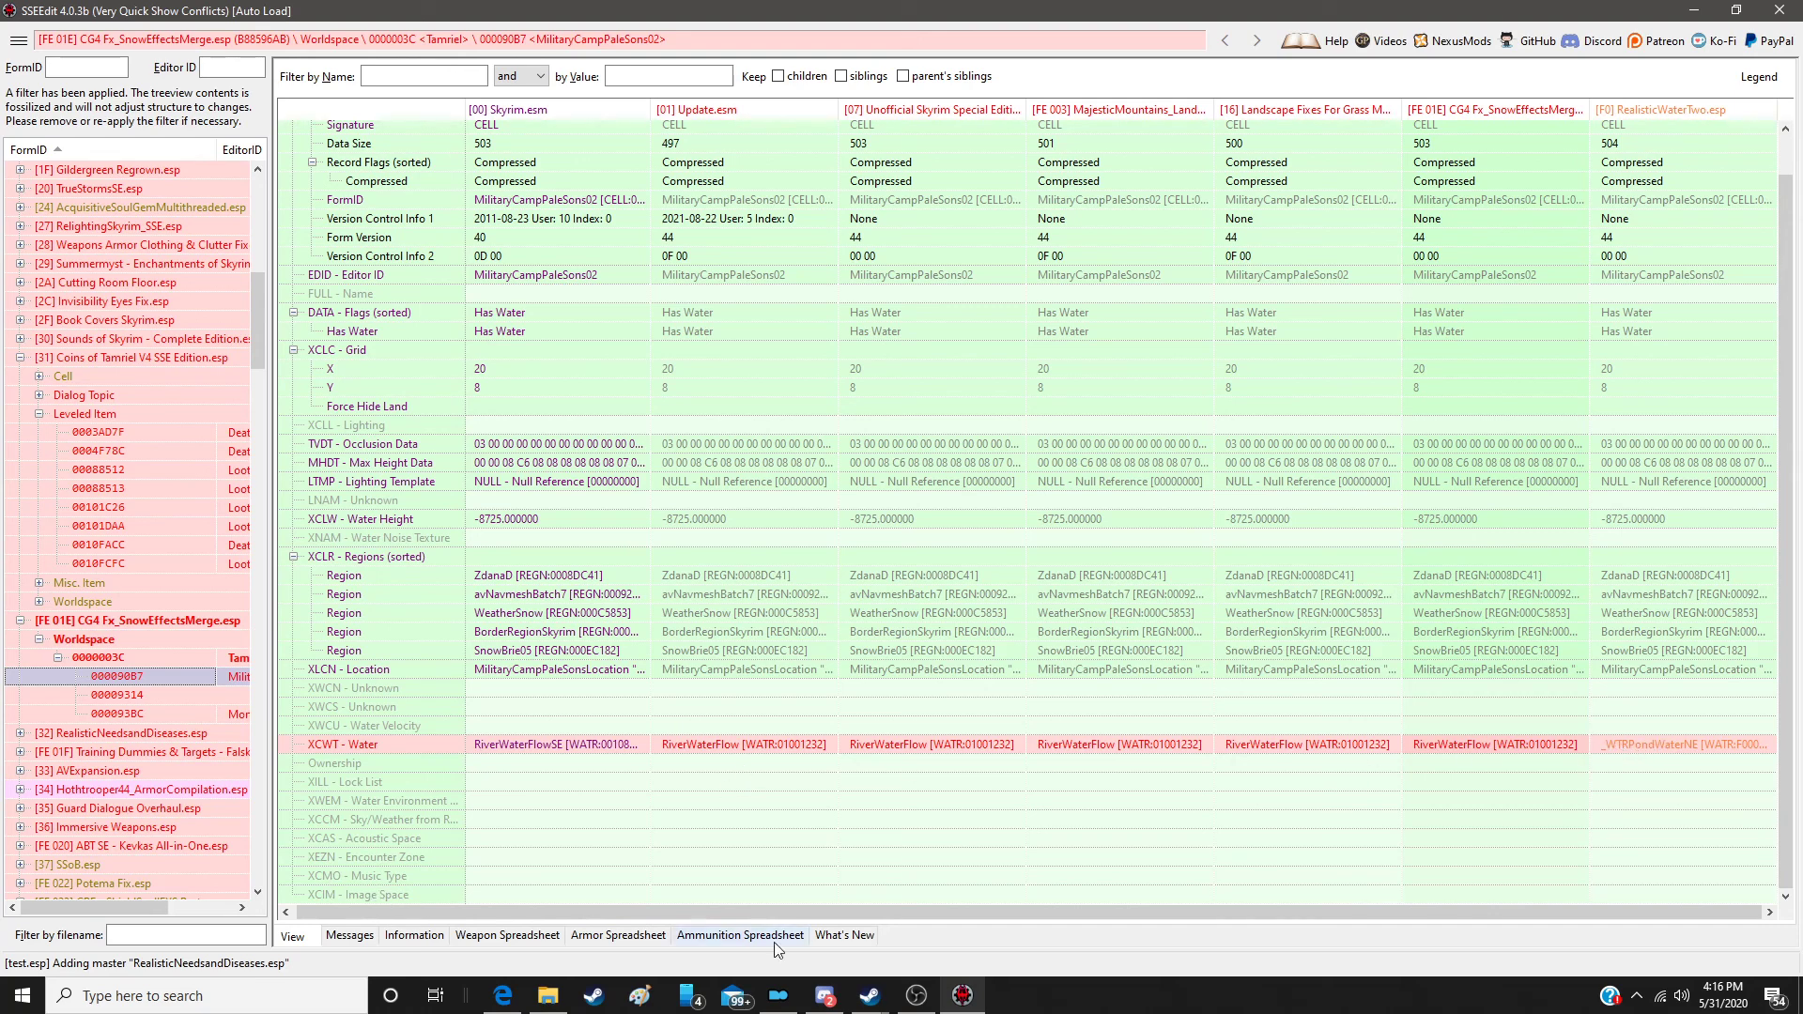
# Step: Close SSEEdit, excluding CG4 Fx_SnowEffectsMerge.esp from the changed files to save and keeping plugin backups off
pyautogui.click(1771, 19)
pyautogui.click(737, 226)
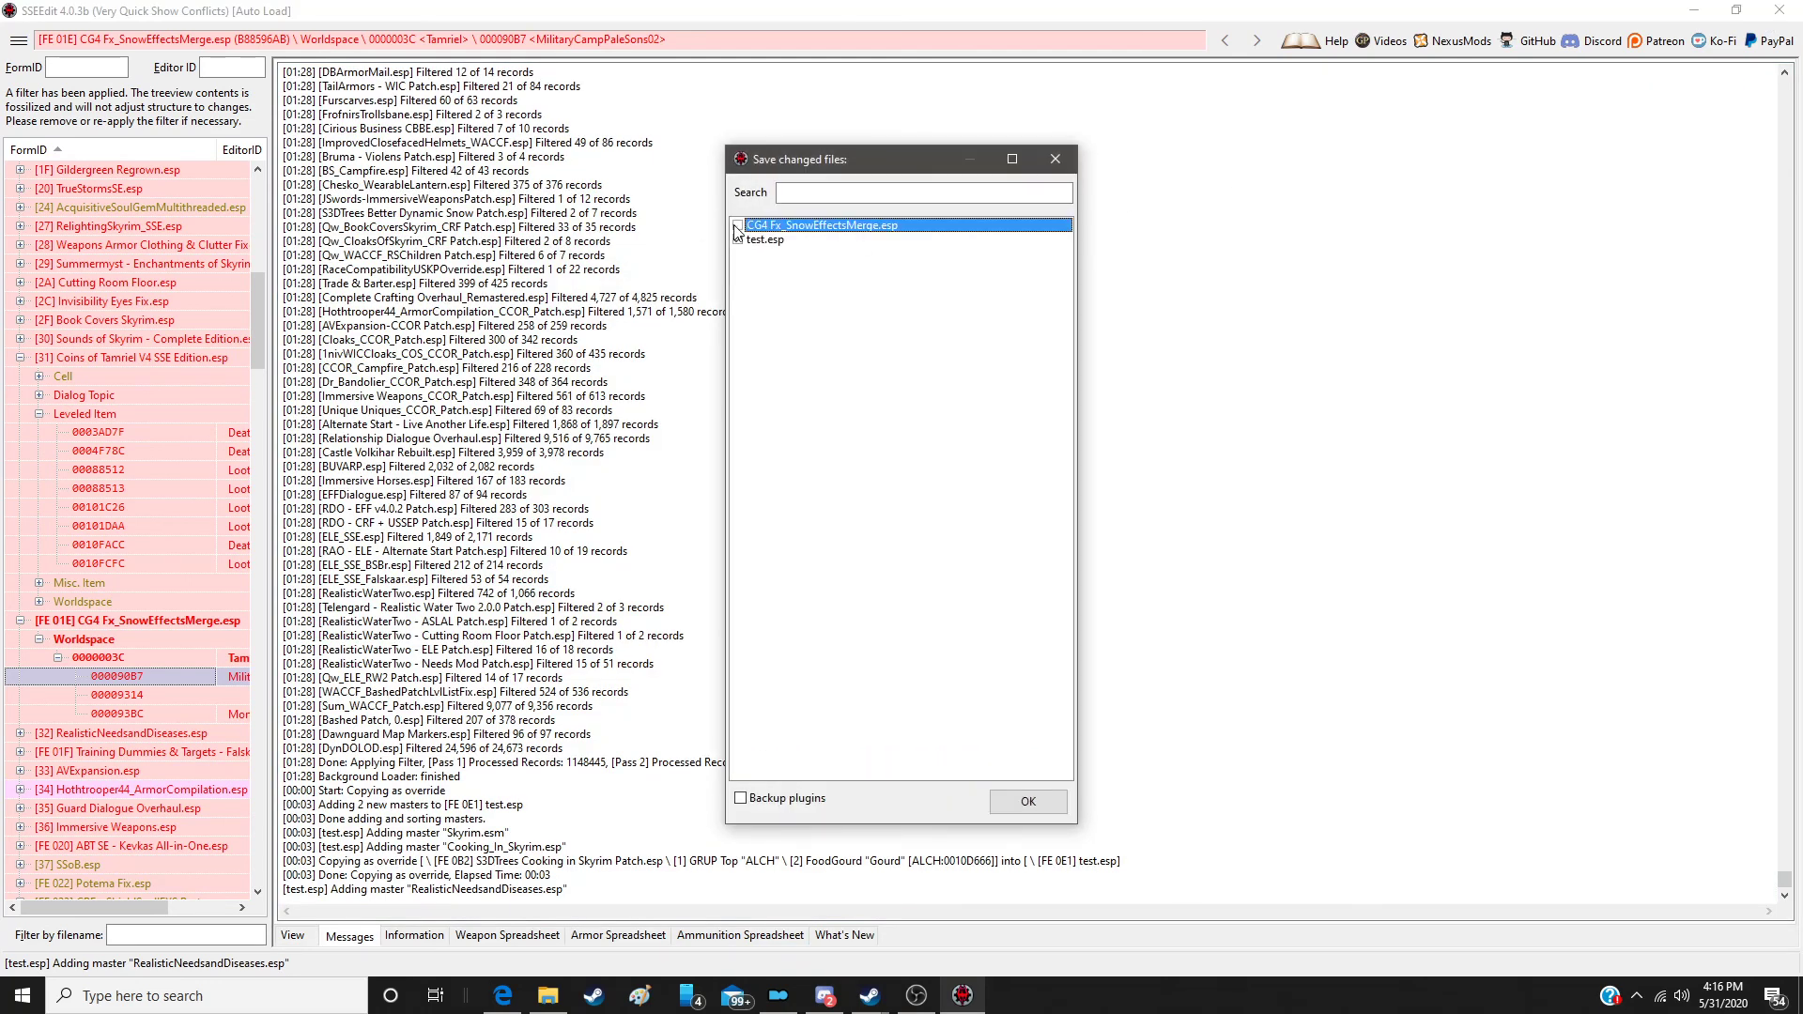
pyautogui.click(1001, 806)
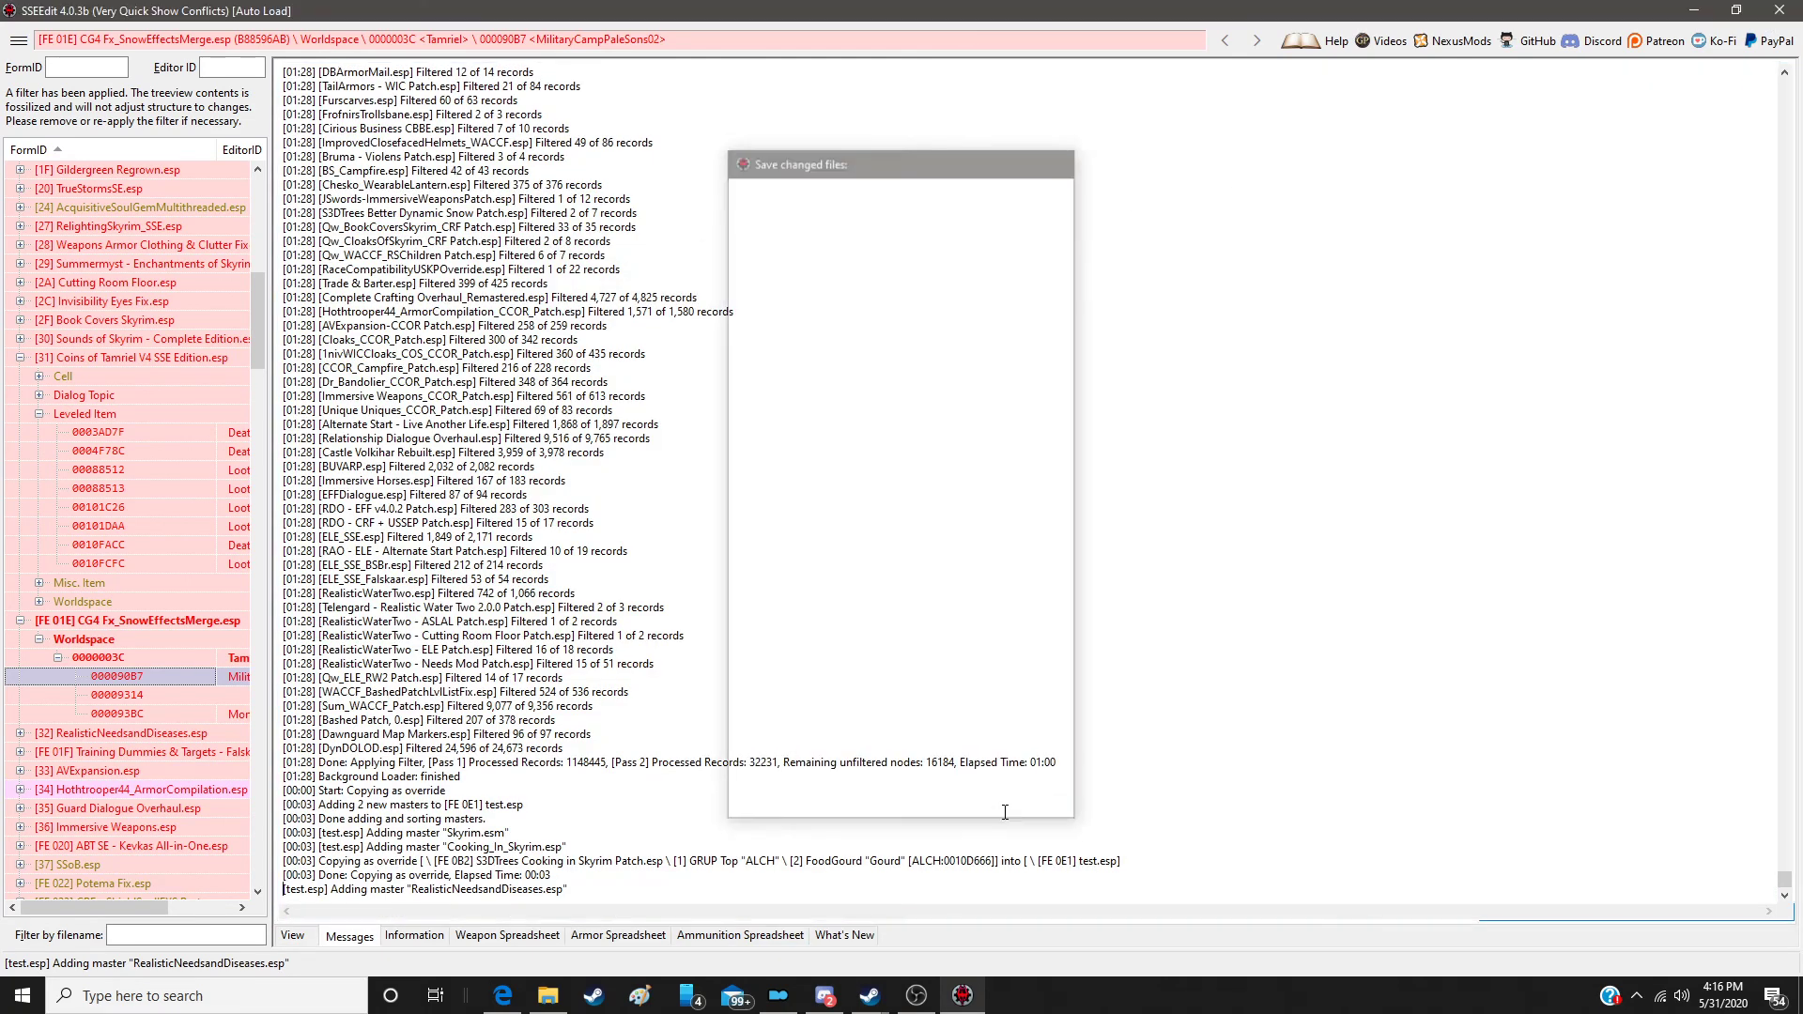